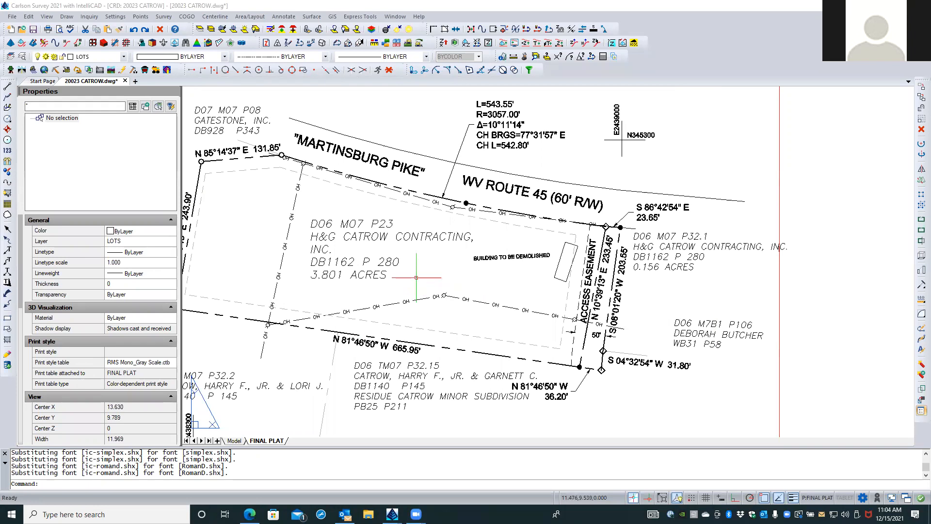
middle_click_drag(415, 262, 533, 263)
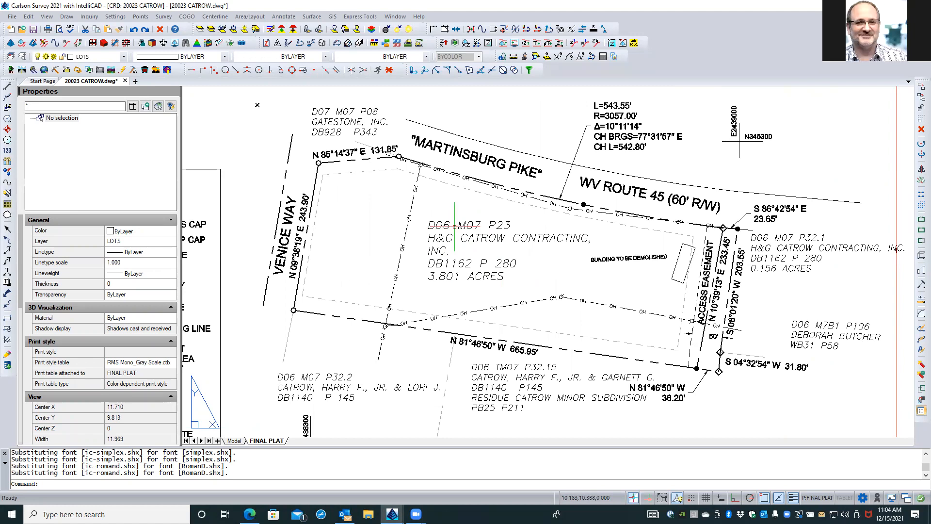
scroll(455, 226, "down", 3)
left_click(456, 226)
double_click(455, 228)
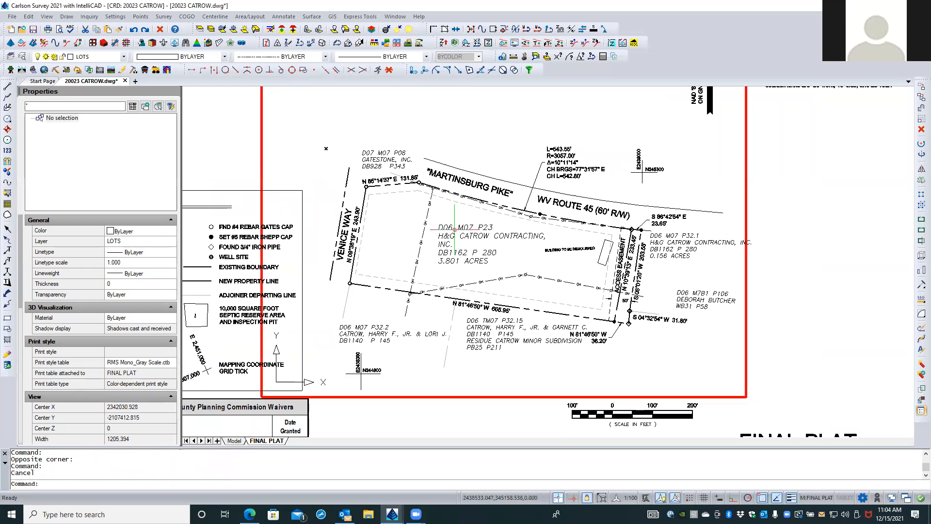
key("Escape")
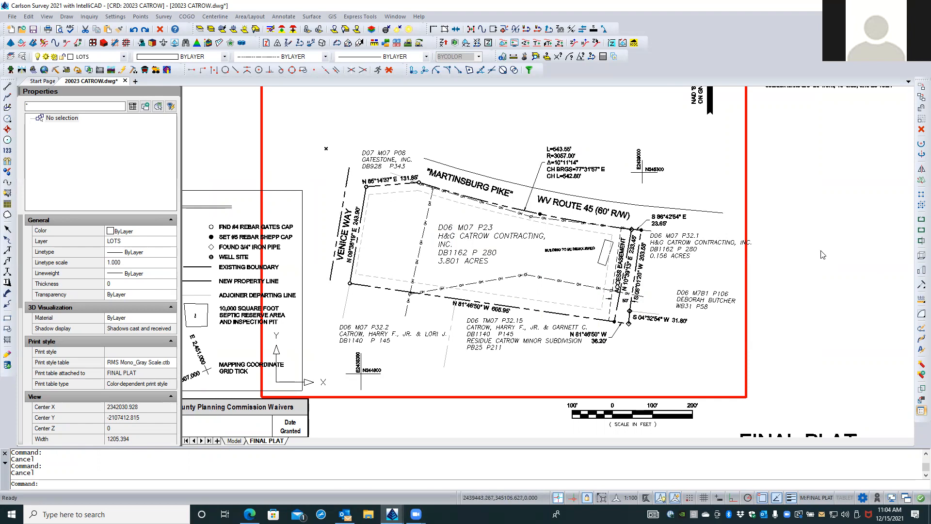
double_click(814, 239)
left_click(812, 237)
key("Escape")
Step: Check the text formatting of the 3.801-acre parcel label in the text editor and close it without edits
left_click(470, 238)
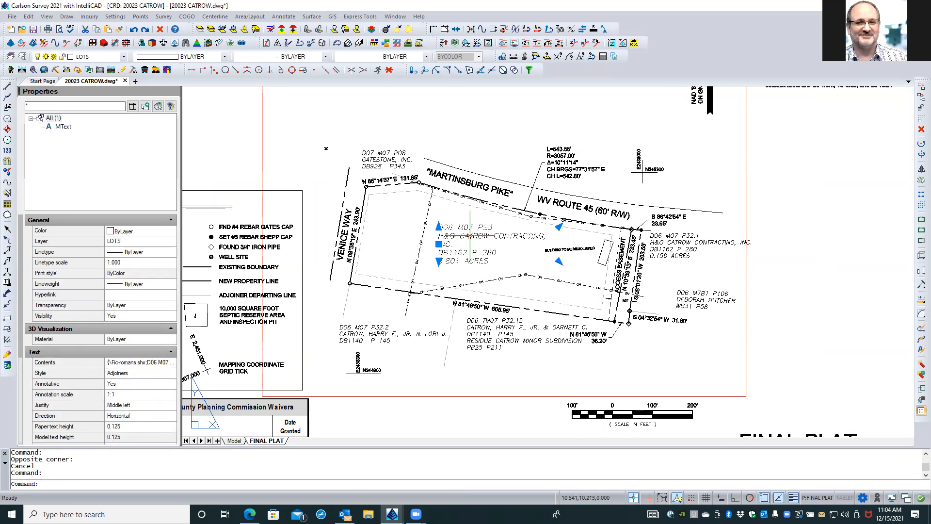
double_click(471, 236)
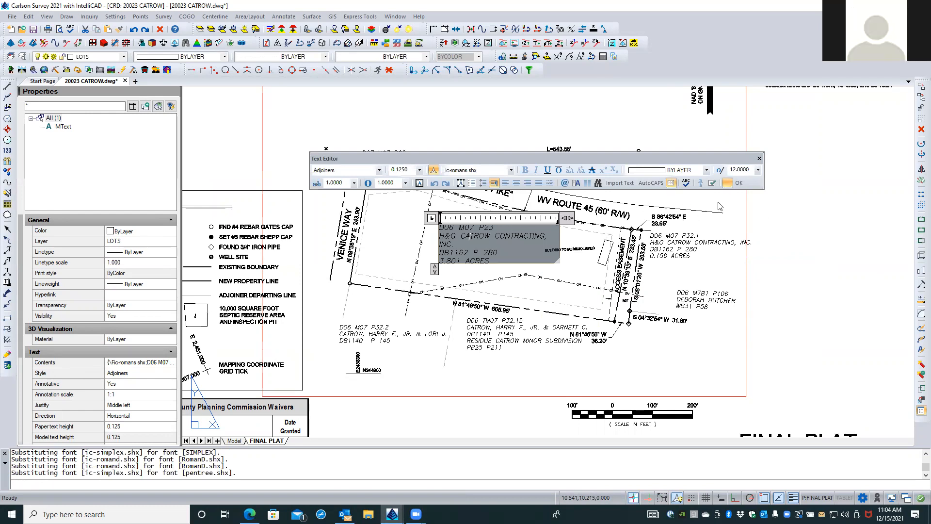
left_click(740, 183)
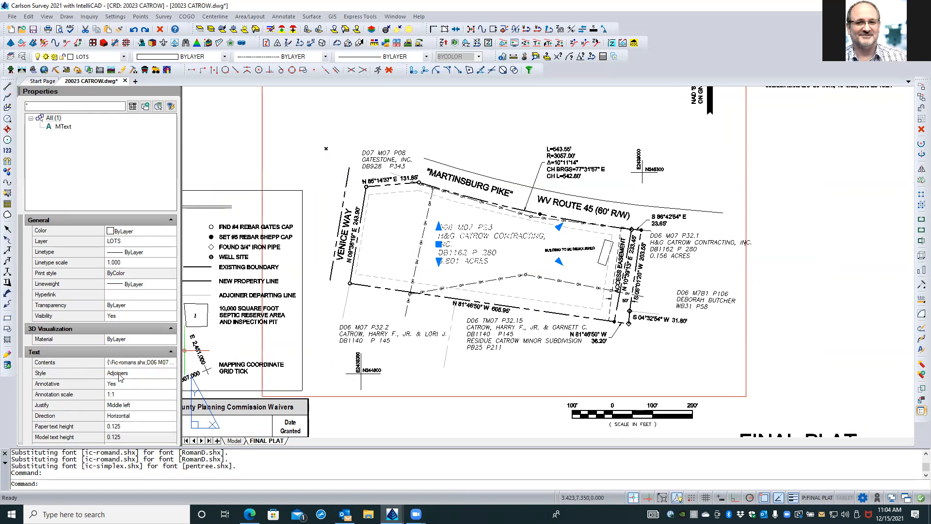
Step: Try applying the NOTES text style to the 3.801-acre parcel label
left_click(166, 376)
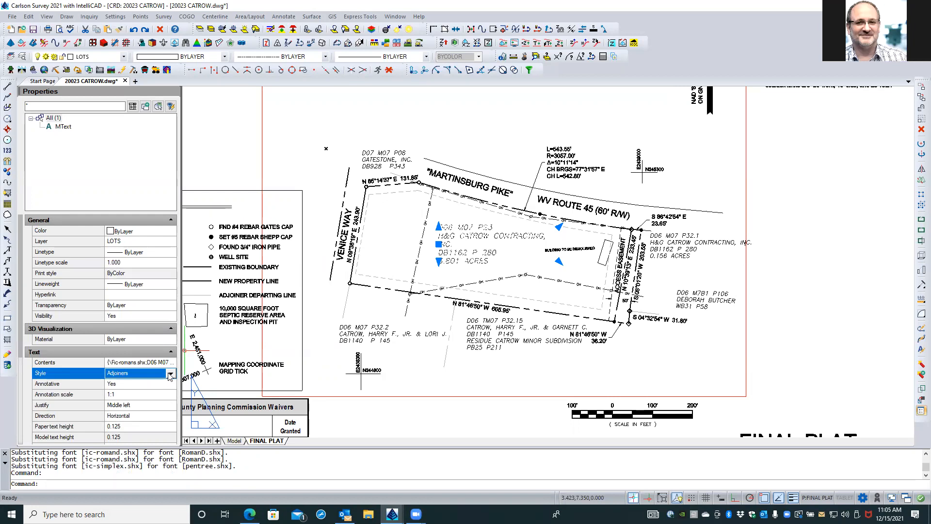
left_click(171, 374)
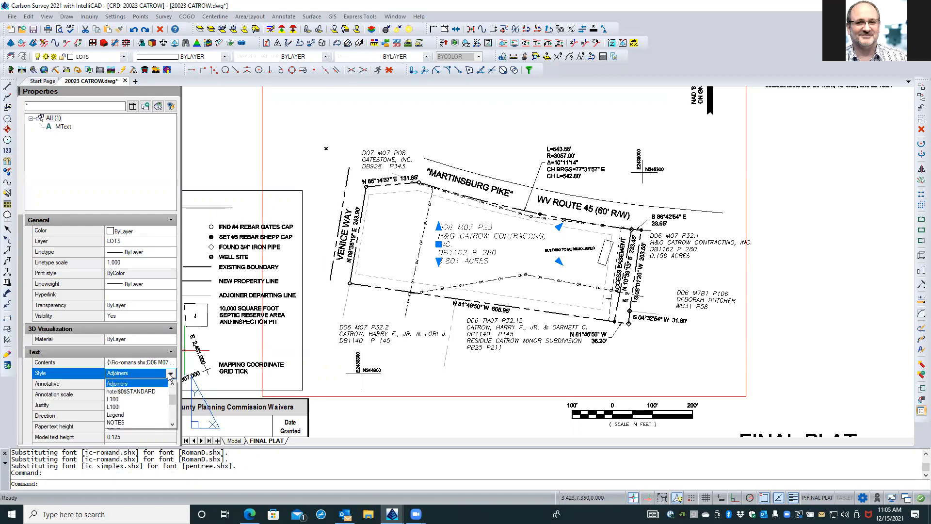
left_click(173, 383)
left_click(173, 384)
left_click(172, 383)
left_click(173, 383)
left_click(172, 383)
left_click(173, 384)
left_click(173, 384)
left_click(173, 384)
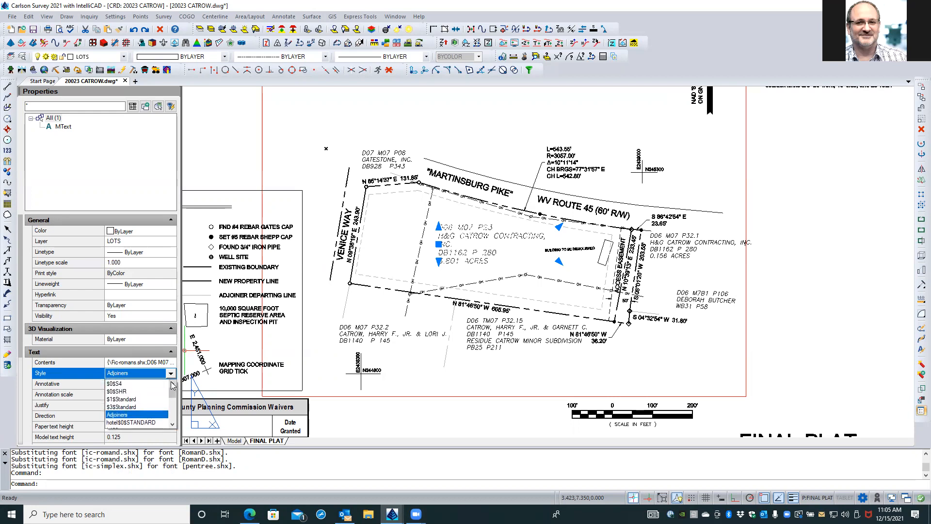
left_click(173, 425)
left_click(173, 424)
left_click(173, 425)
left_click(174, 424)
left_click(174, 425)
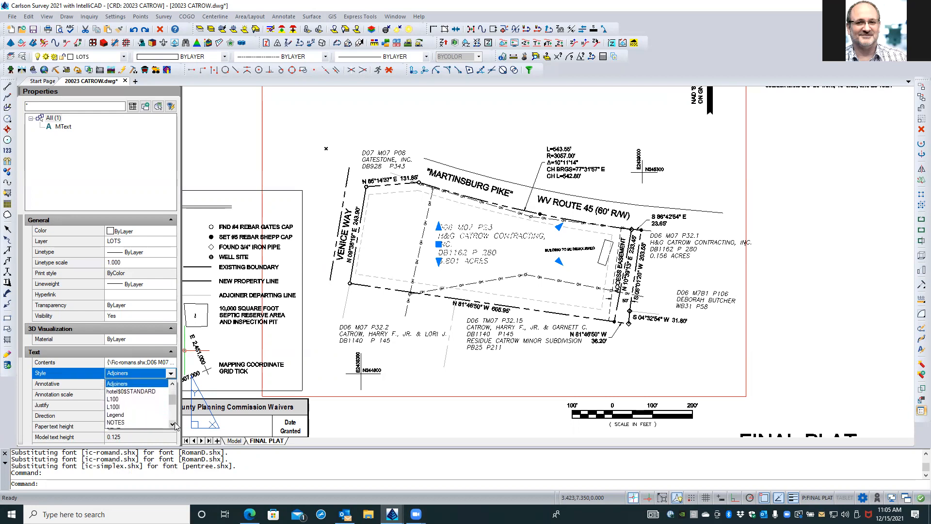
left_click(173, 425)
left_click(172, 425)
left_click(173, 425)
left_click(173, 424)
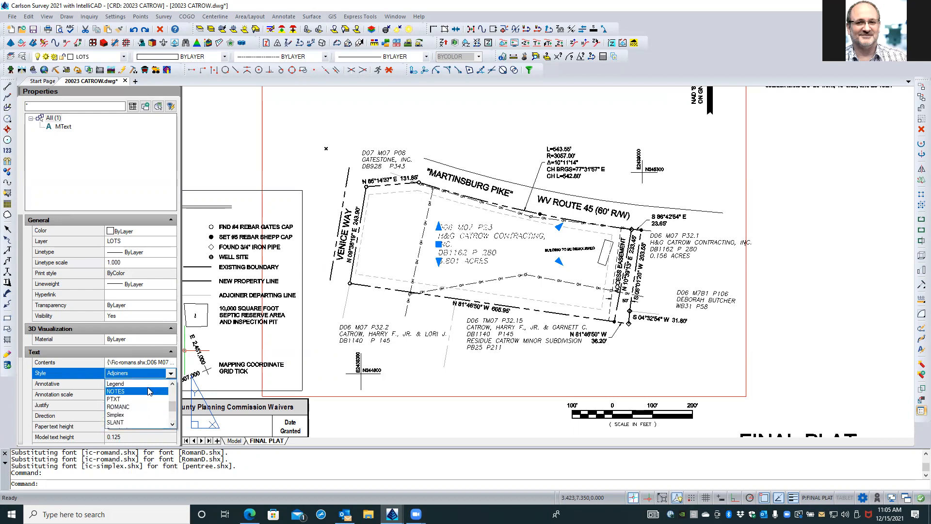
left_click(148, 391)
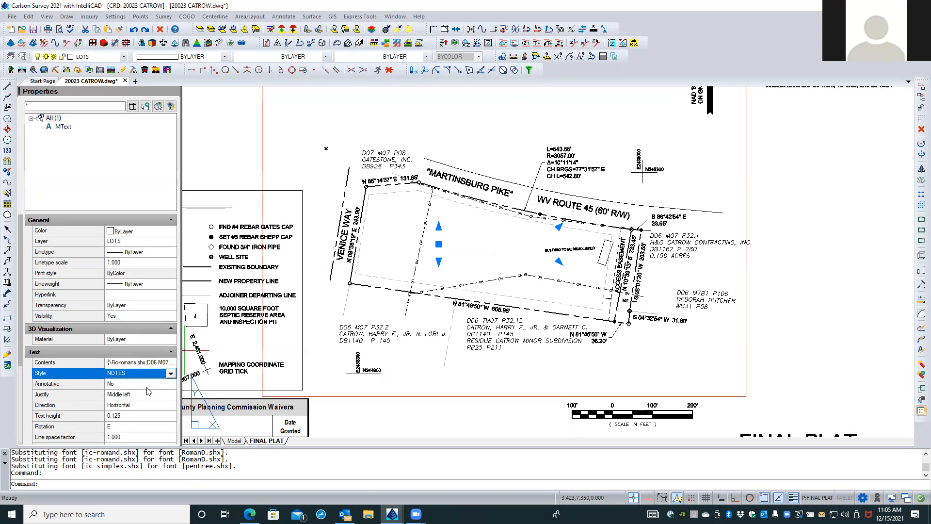
Step: Deselect the parcel label and undo its text style change
left_click(170, 373)
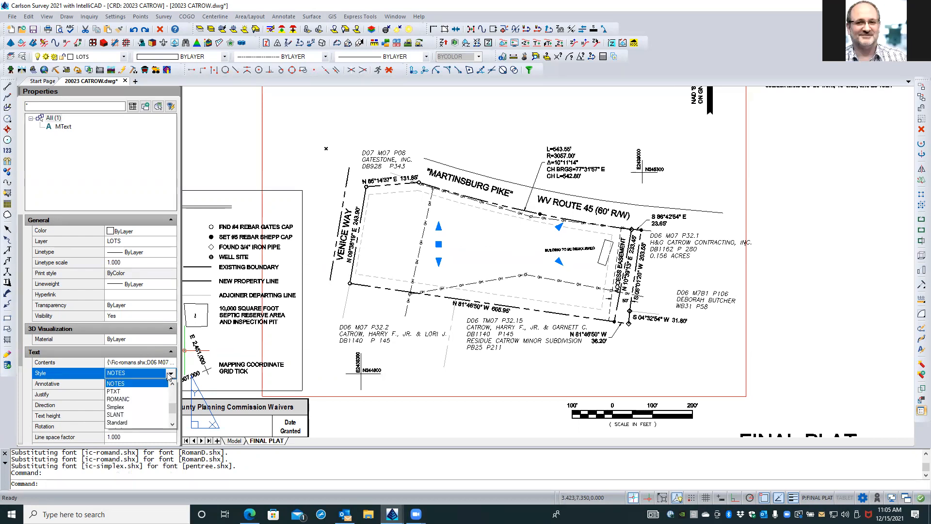
key("Escape")
key("Escape")
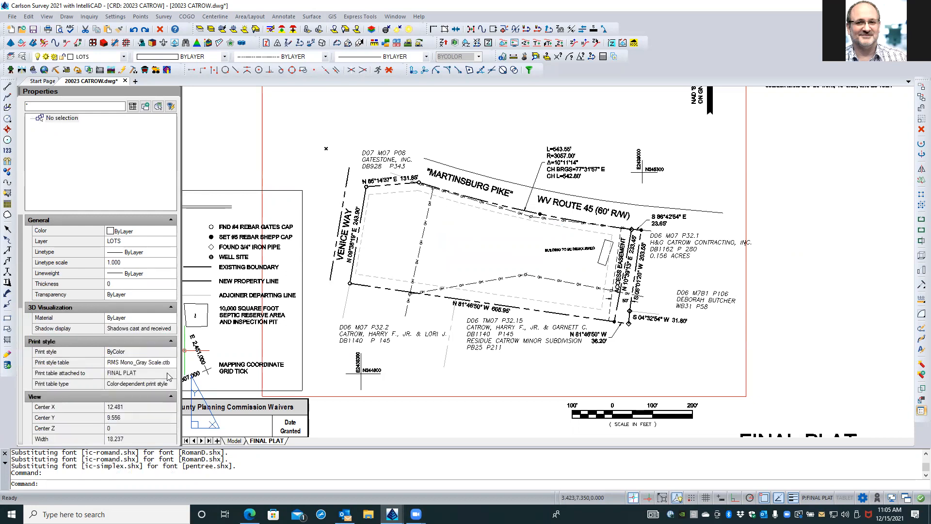
left_click(133, 29)
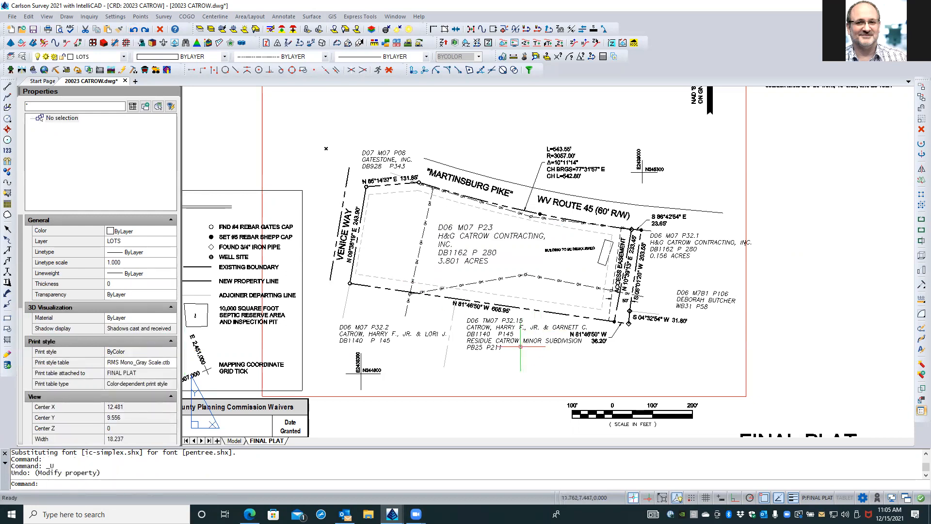
Step: Set the font of all text in the 3.801-acre parcel label to Arial
double_click(452, 236)
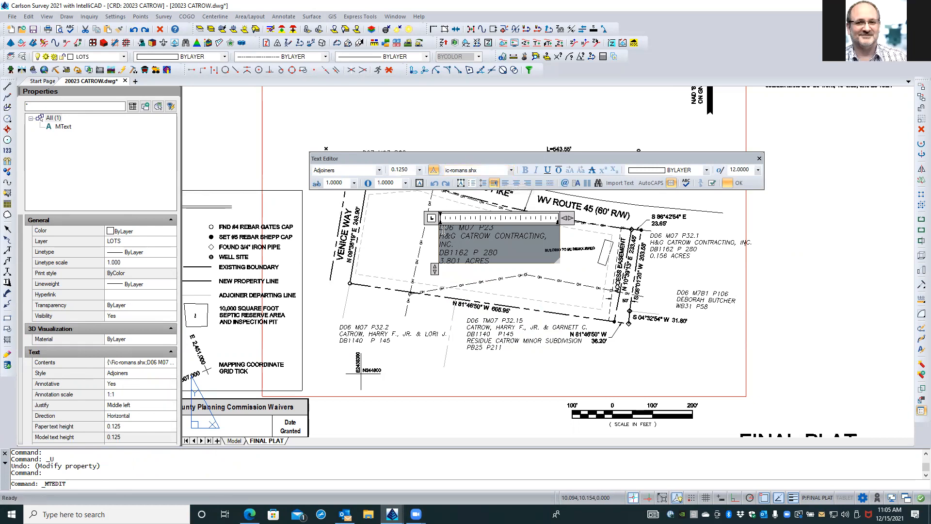
left_click_drag(441, 228, 496, 260)
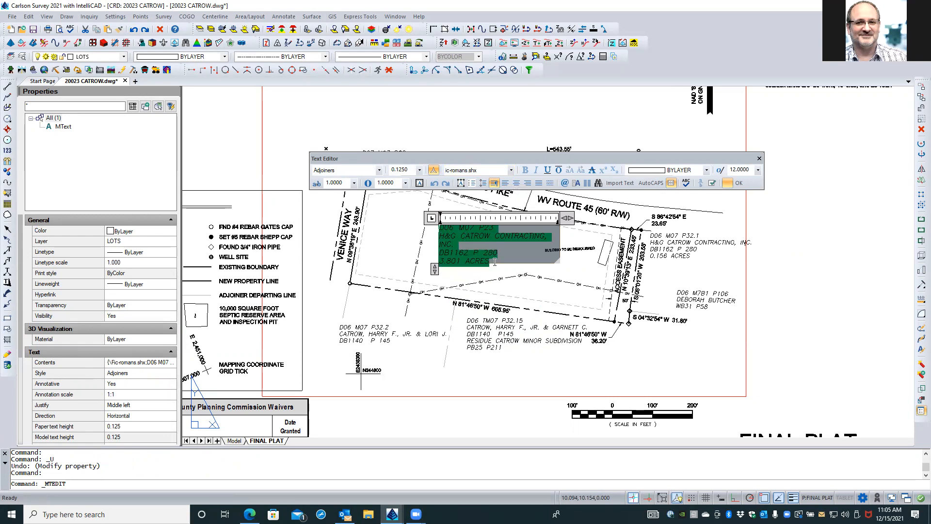
left_click(510, 170)
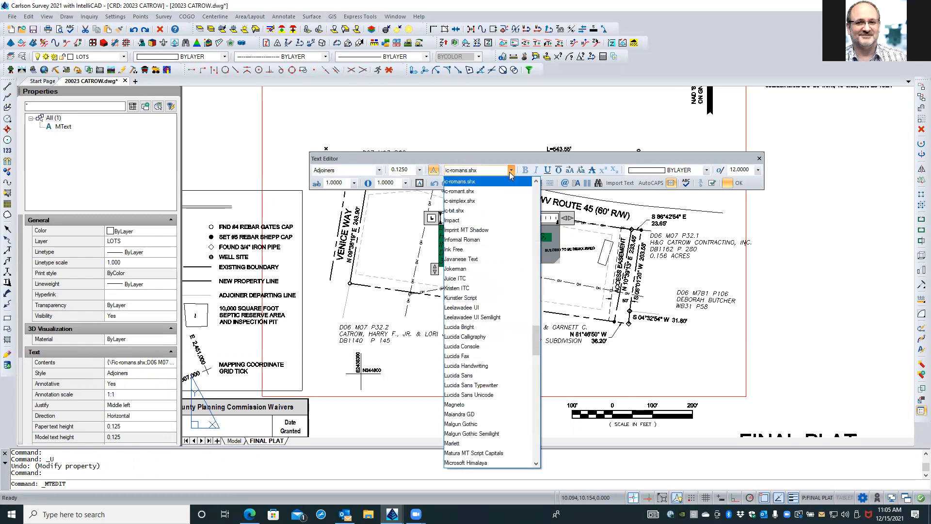
scroll(517, 235, "up", 8)
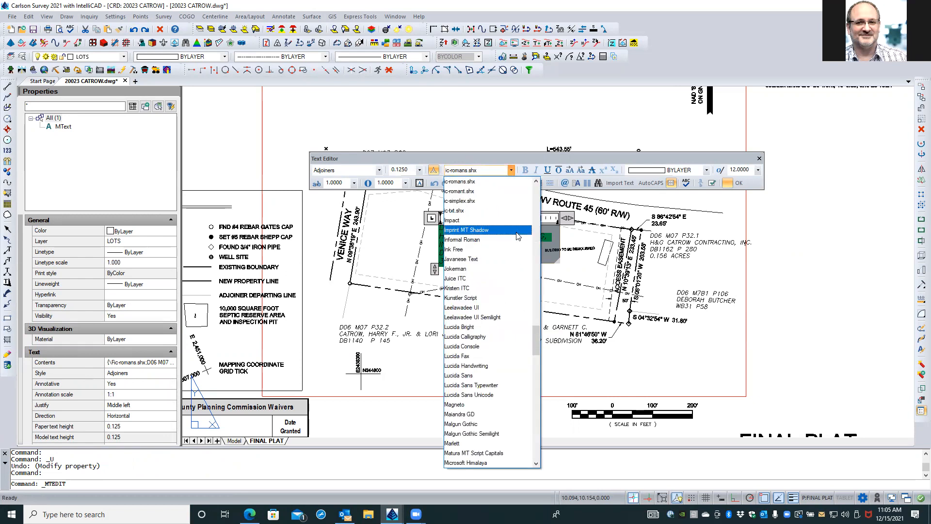
scroll(517, 234, "up", 3)
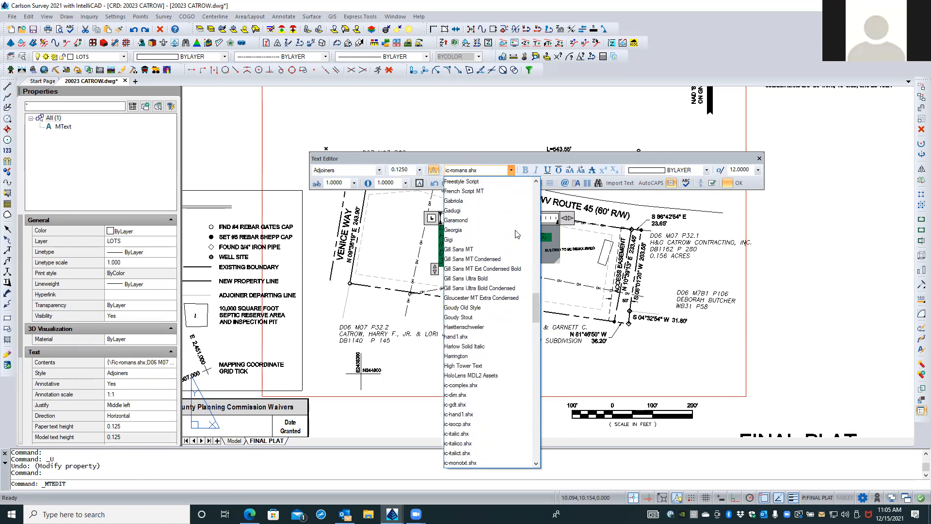
scroll(517, 234, "up", 18)
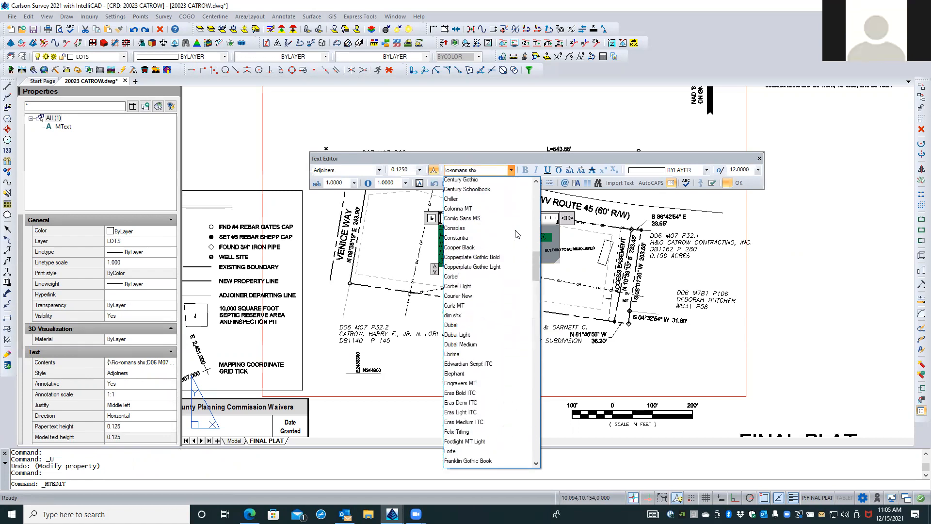
scroll(517, 235, "up", 4)
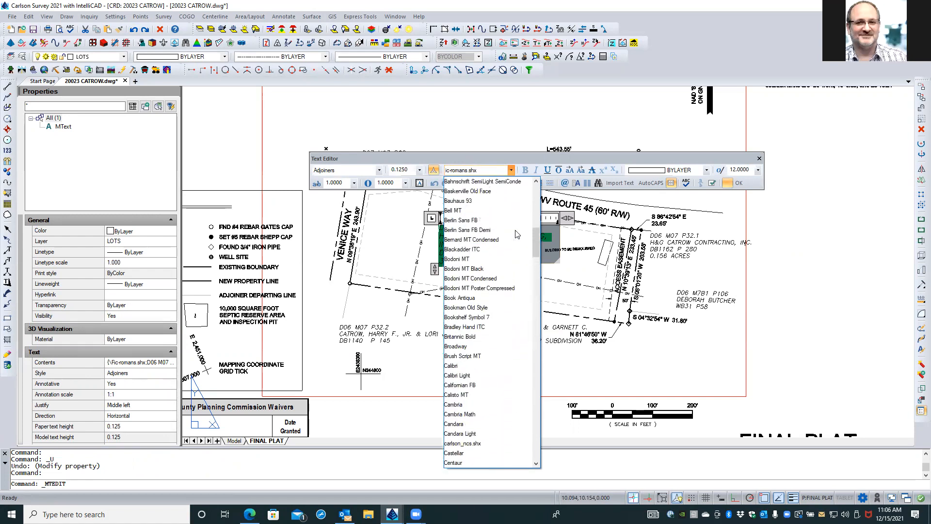
scroll(516, 235, "up", 8)
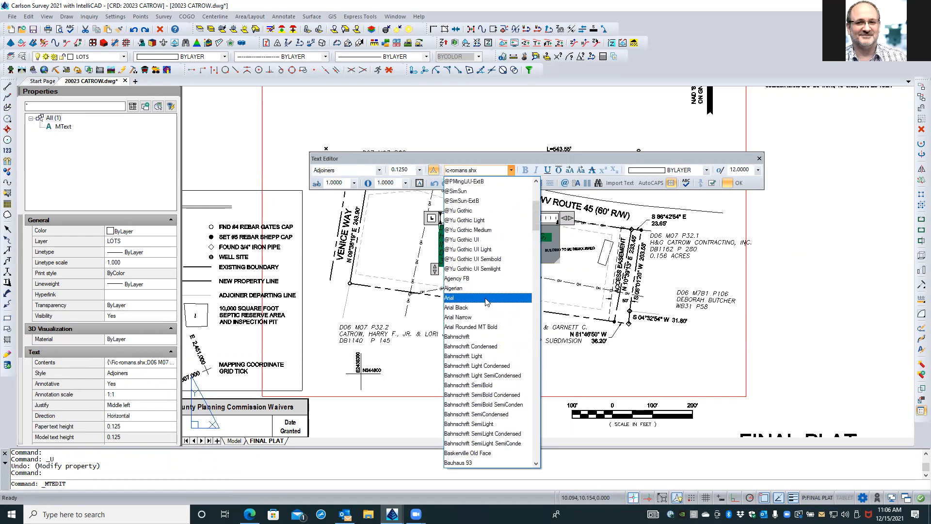
left_click(486, 301)
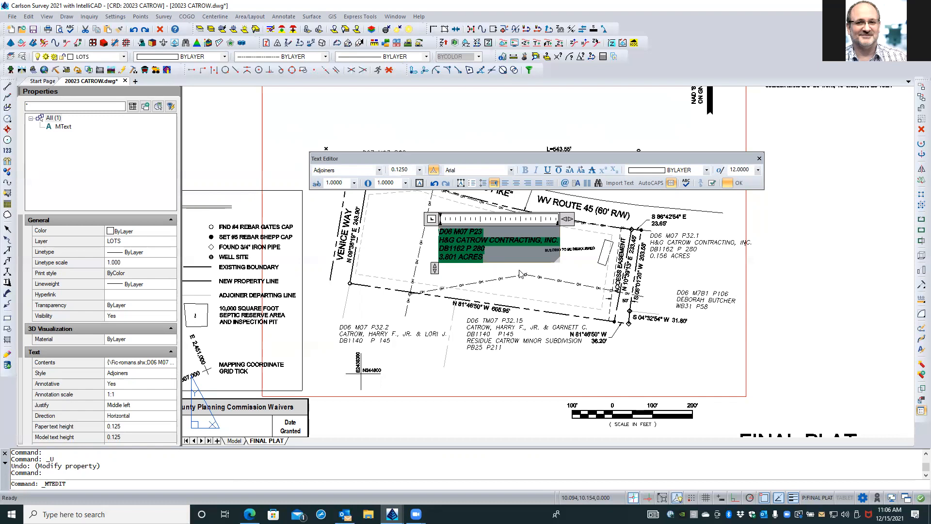
Step: Set the oblique angle of the 3.801-acre parcel label's text to 0
left_click(406, 183)
left_click(405, 183)
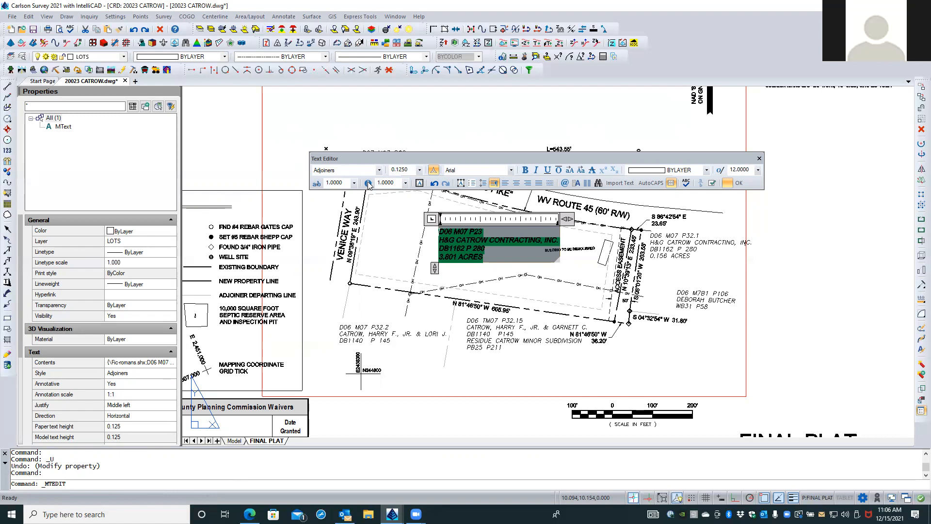
double_click(745, 169)
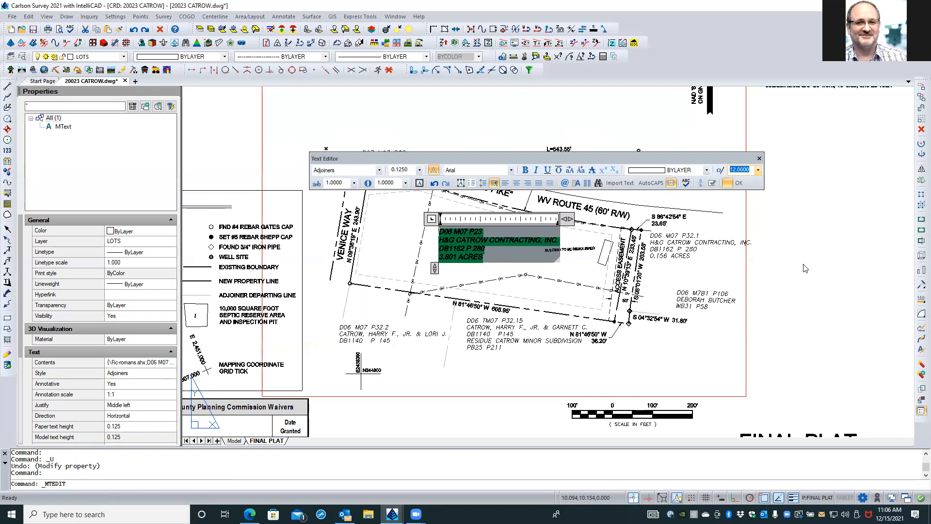
type("0")
key("Return")
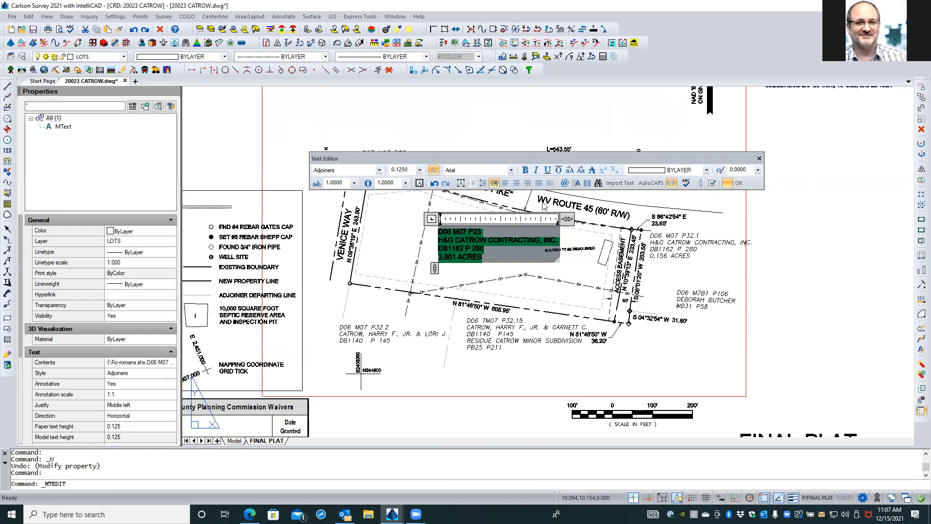
Step: Try centering the 3.801-acre parcel label, return it to left alignment and save the text edit
left_click(517, 188)
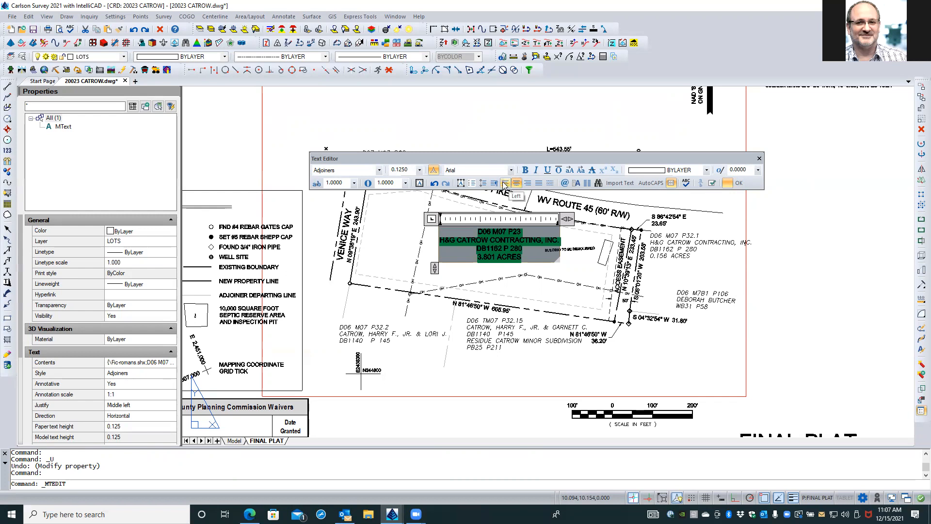
left_click(504, 185)
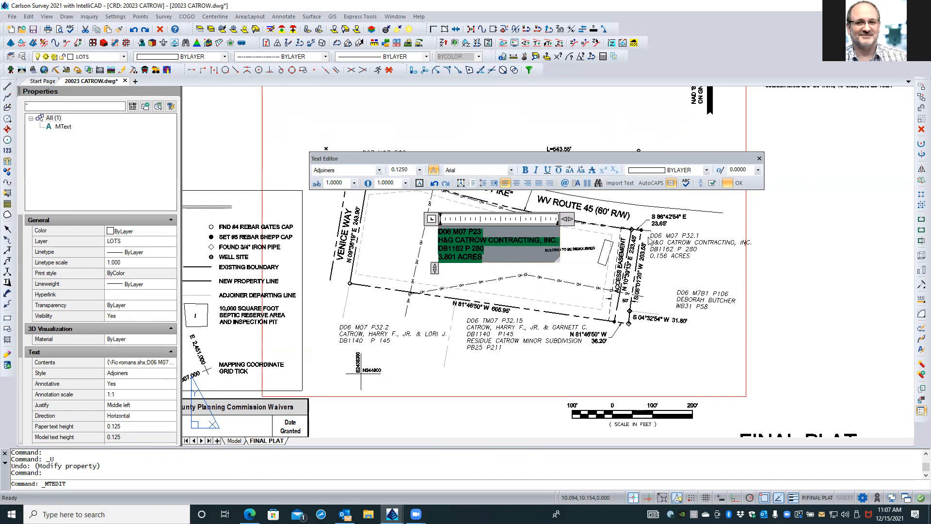
left_click(741, 183)
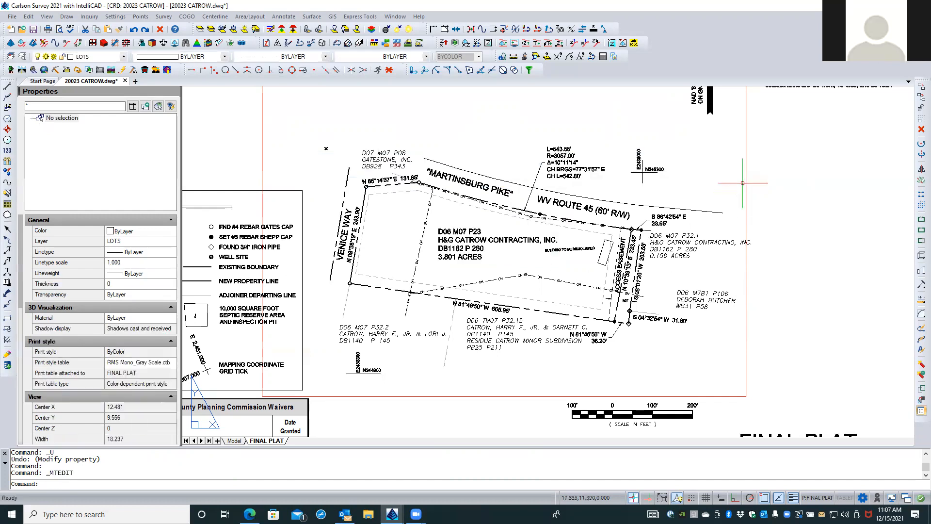
double_click(672, 242)
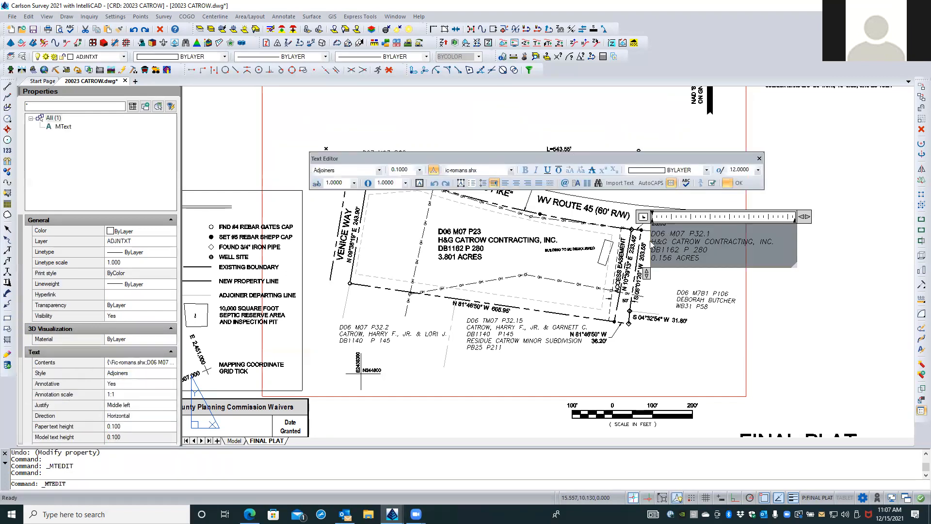
left_click_drag(652, 233, 703, 259)
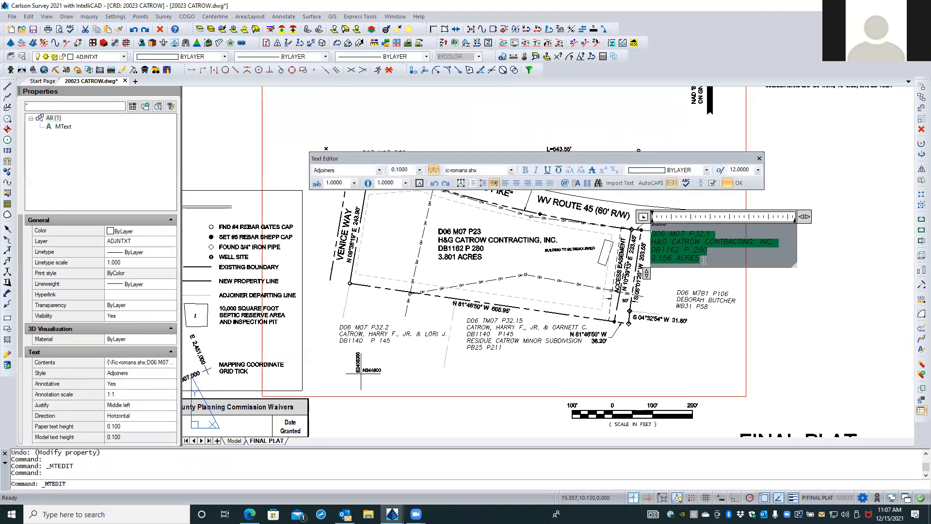
left_click(510, 170)
scroll(503, 194, "up", 10)
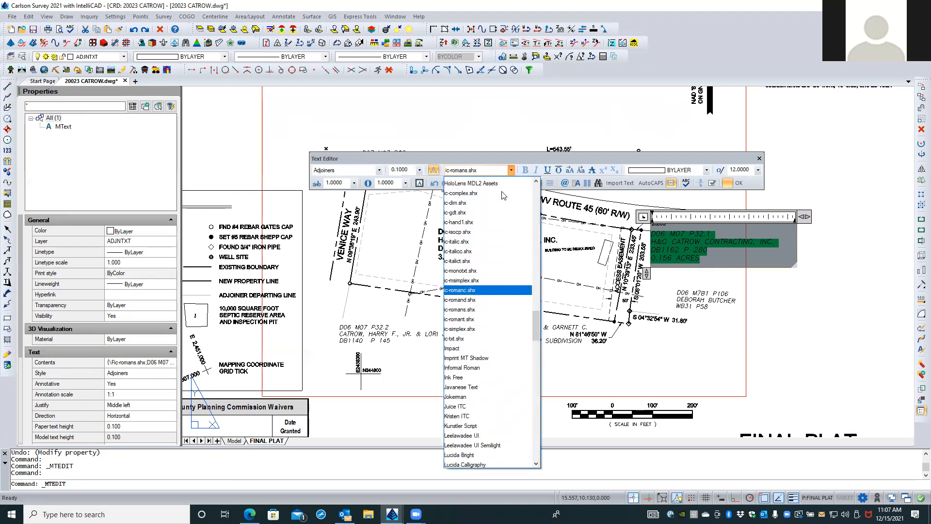
scroll(502, 194, "up", 11)
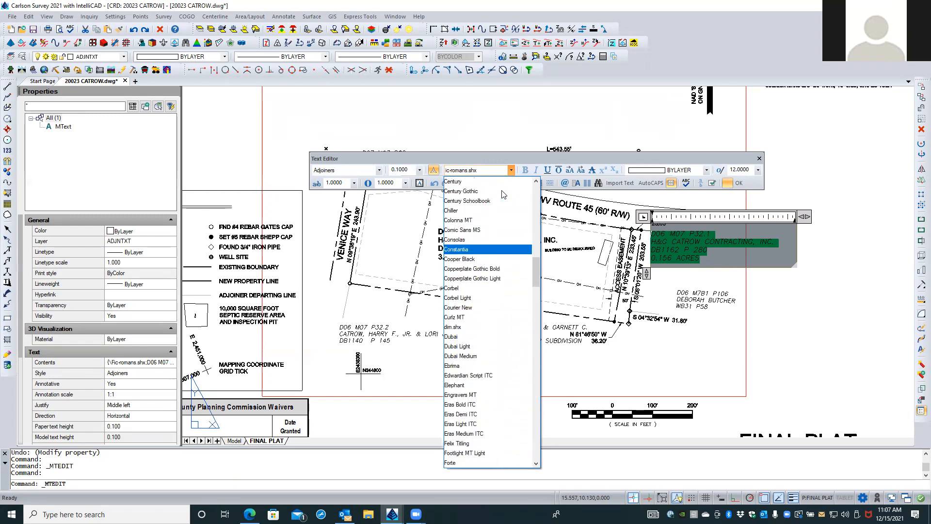
scroll(503, 194, "up", 8)
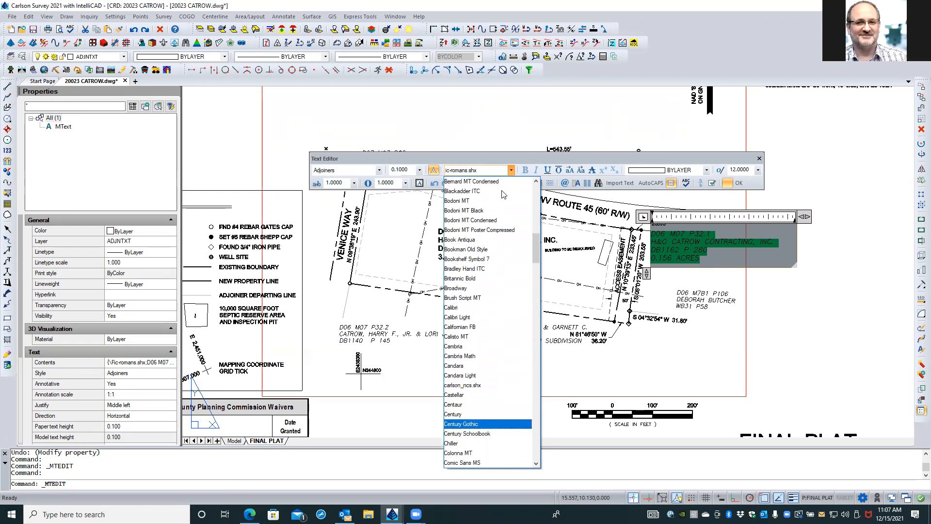
scroll(503, 194, "up", 1)
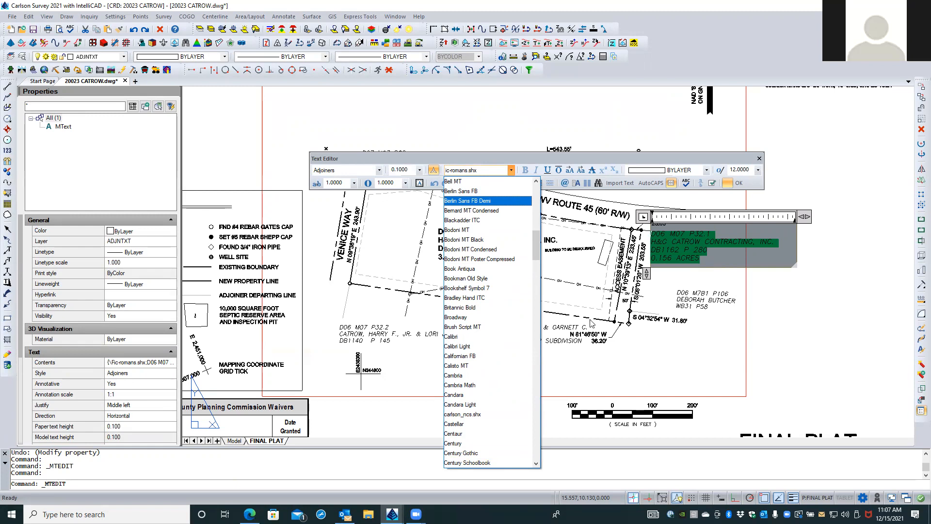
left_click(786, 312)
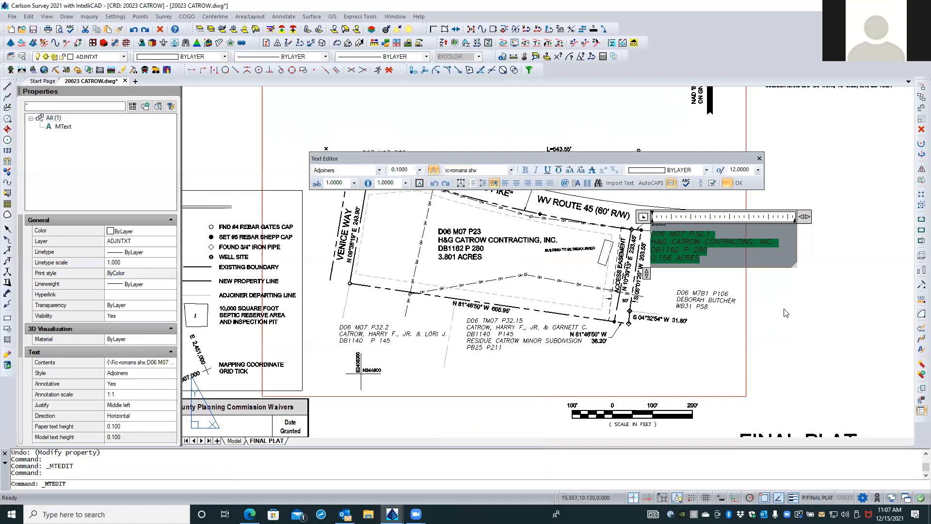
left_click(786, 309)
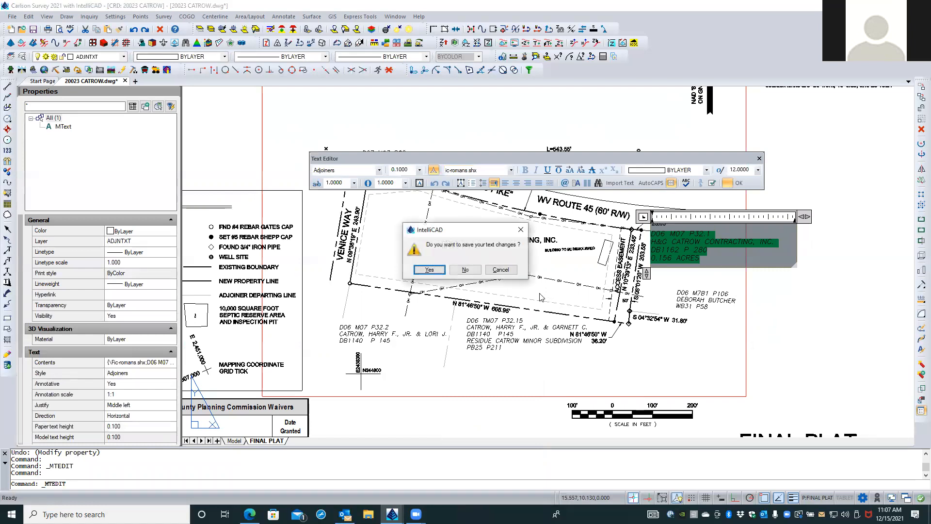
left_click(465, 271)
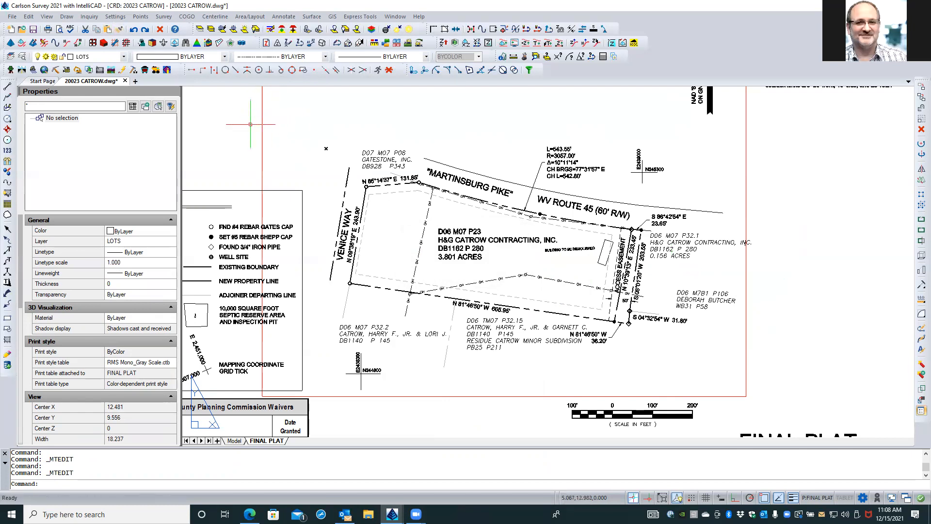
Step: Try matching the 0.156-acre parcel label's properties to the 3.801-acre parcel label, and undo the match
left_click(119, 30)
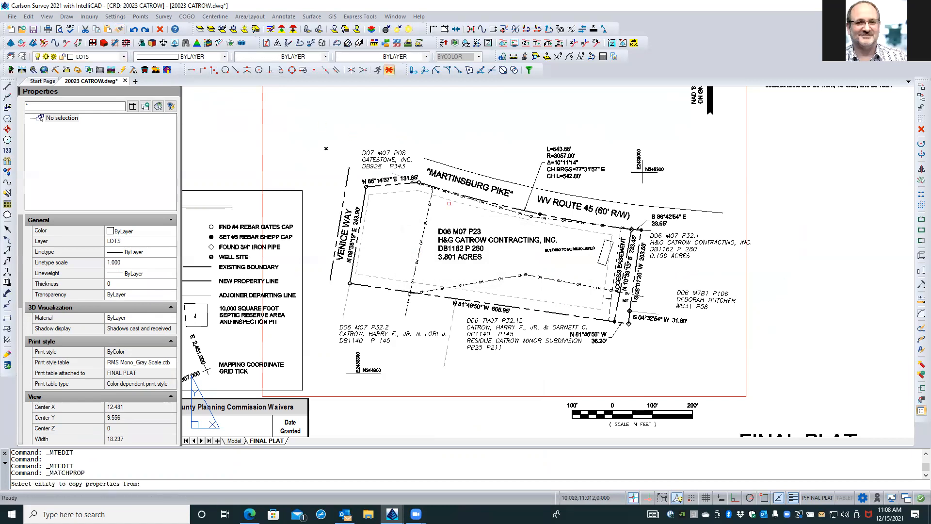
left_click(461, 247)
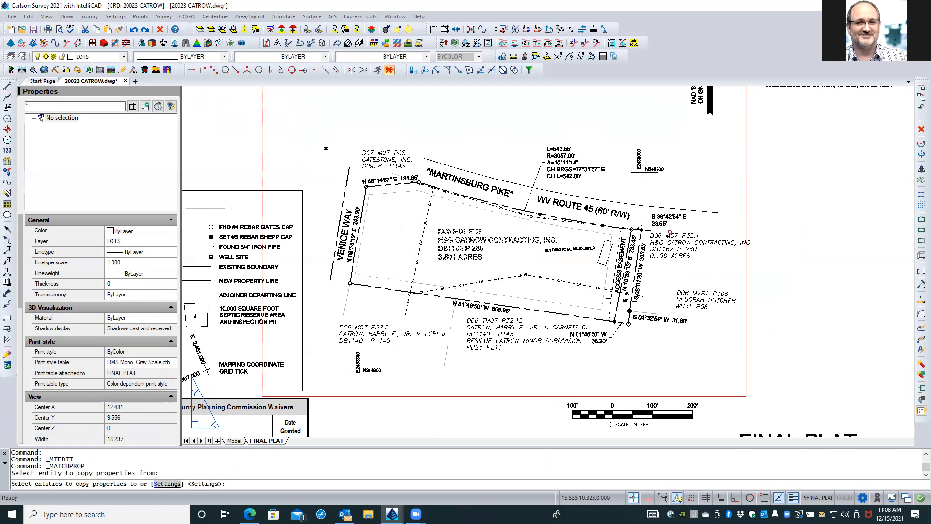
left_click(666, 250)
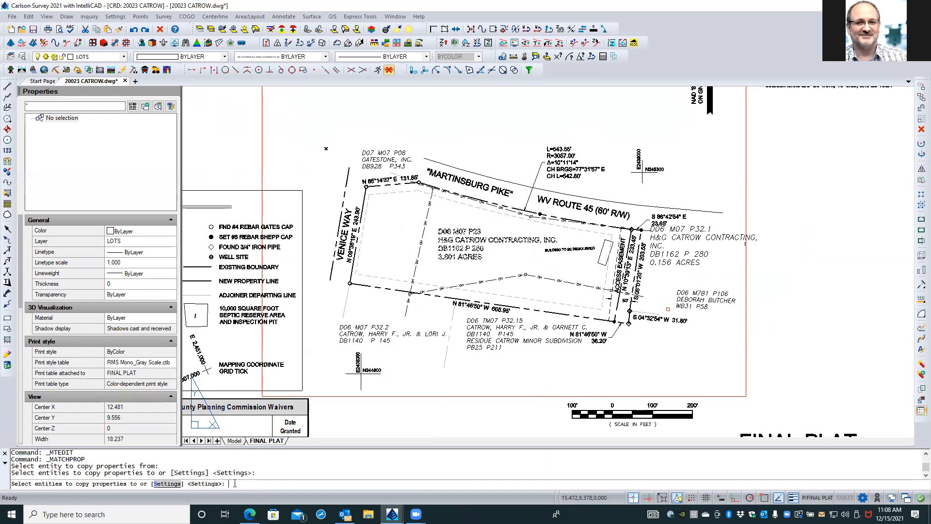
key("Return")
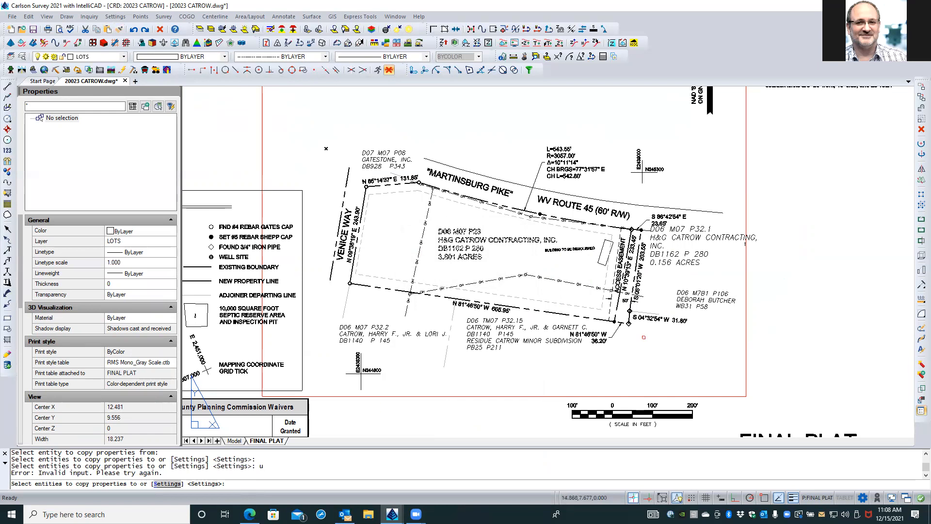
key("Return")
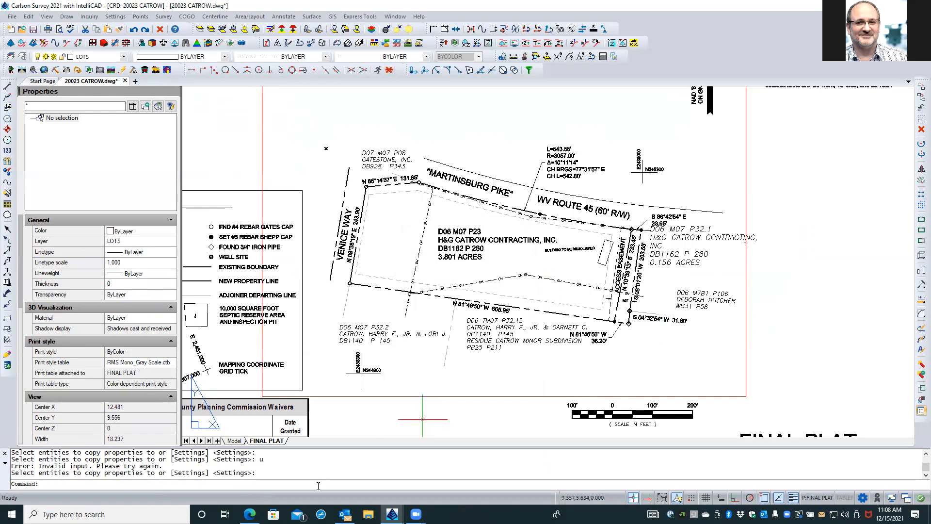
type("u")
key("Return")
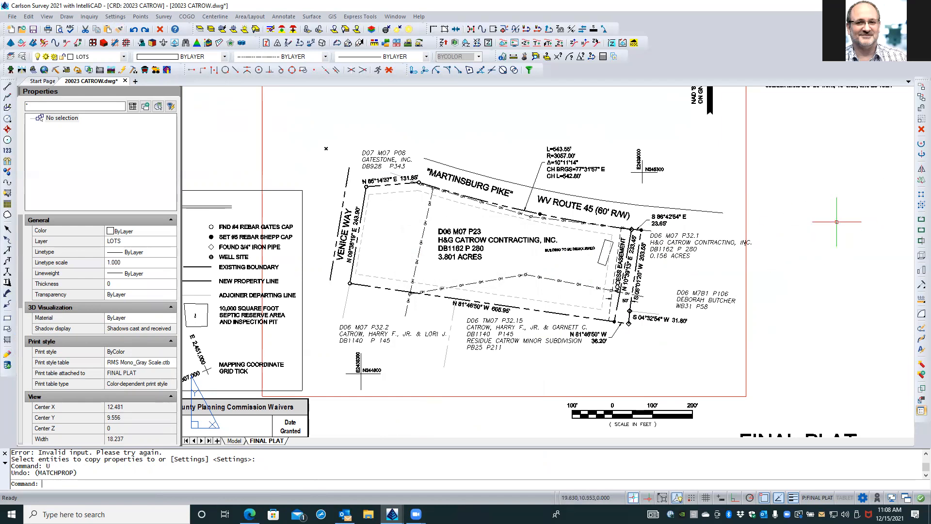
Step: Set the font of all text in the 0.156-acre parcel label to Arial
double_click(690, 246)
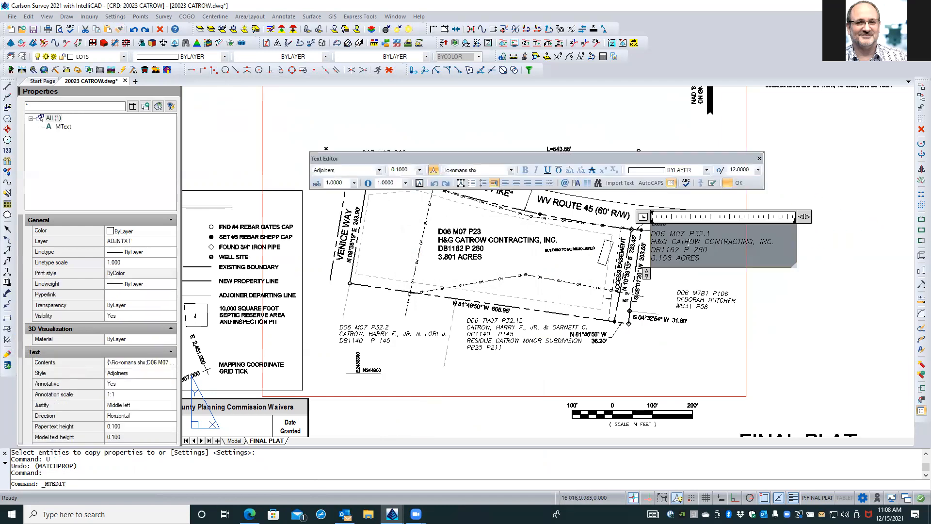
left_click_drag(651, 232, 710, 259)
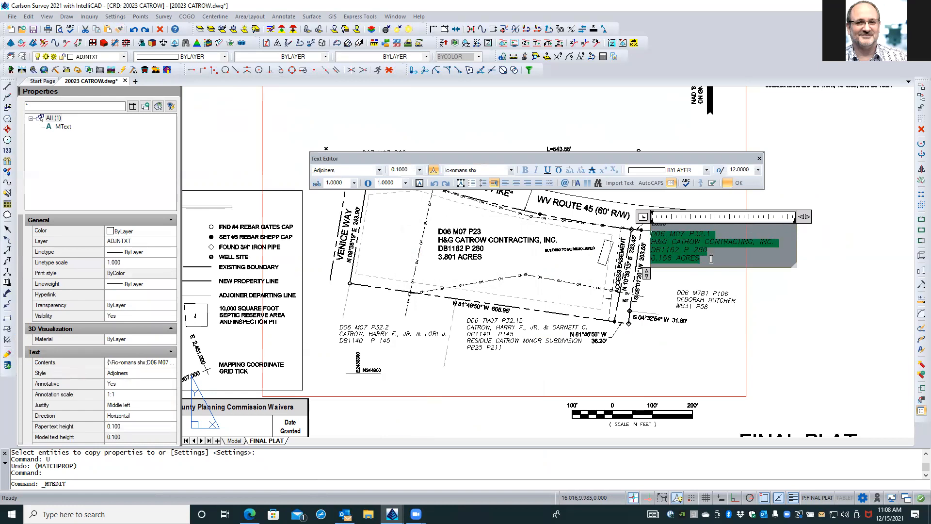
left_click(512, 171)
scroll(507, 198, "up", 20)
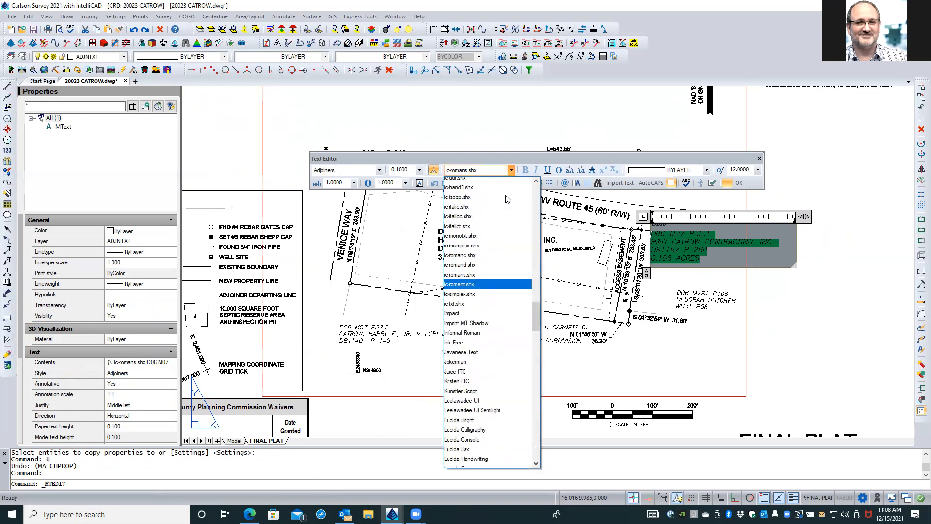
scroll(507, 199, "up", 12)
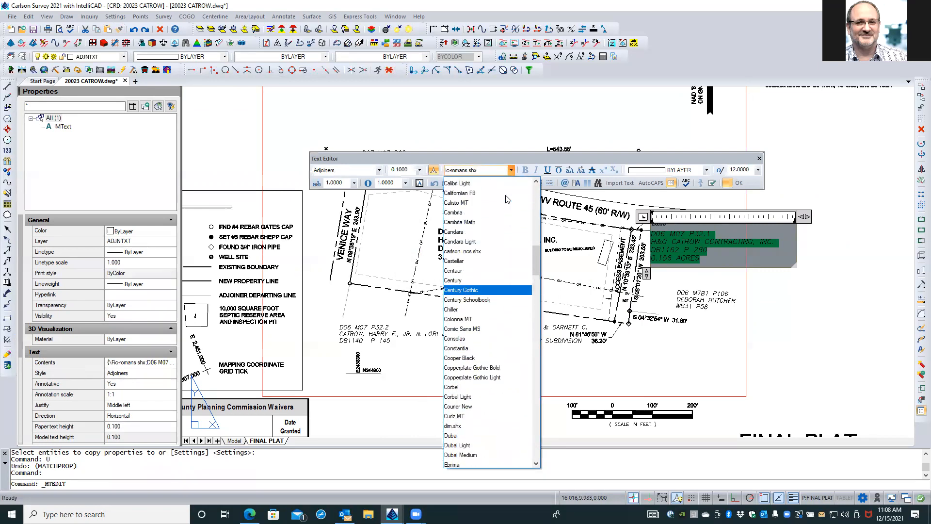
scroll(507, 199, "up", 8)
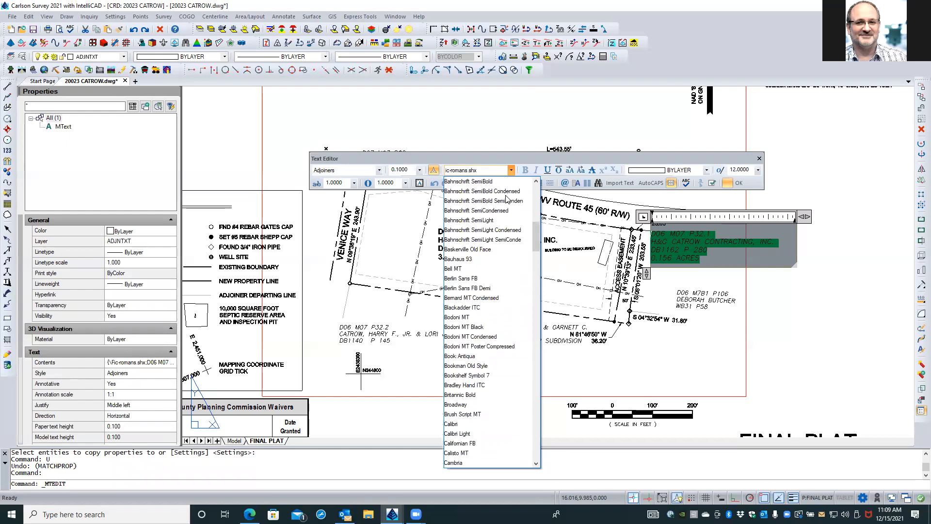
scroll(506, 198, "up", 4)
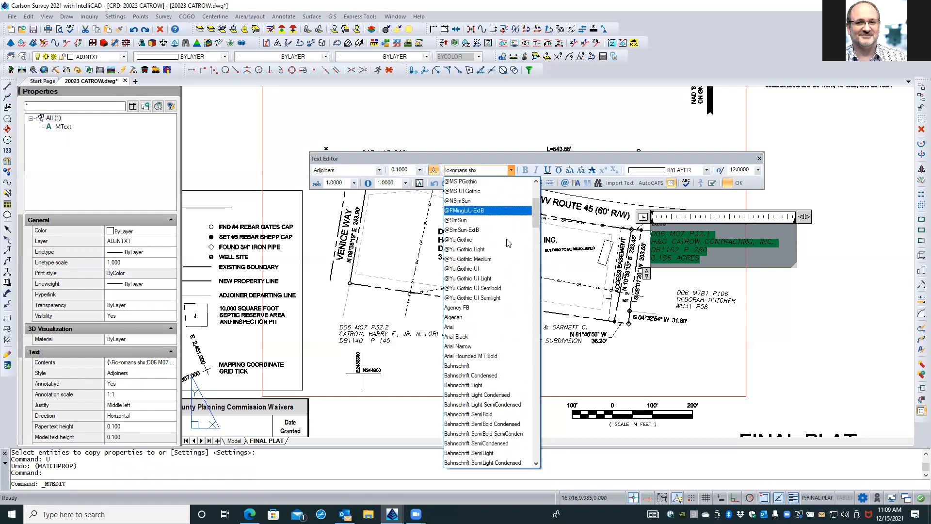
left_click(479, 327)
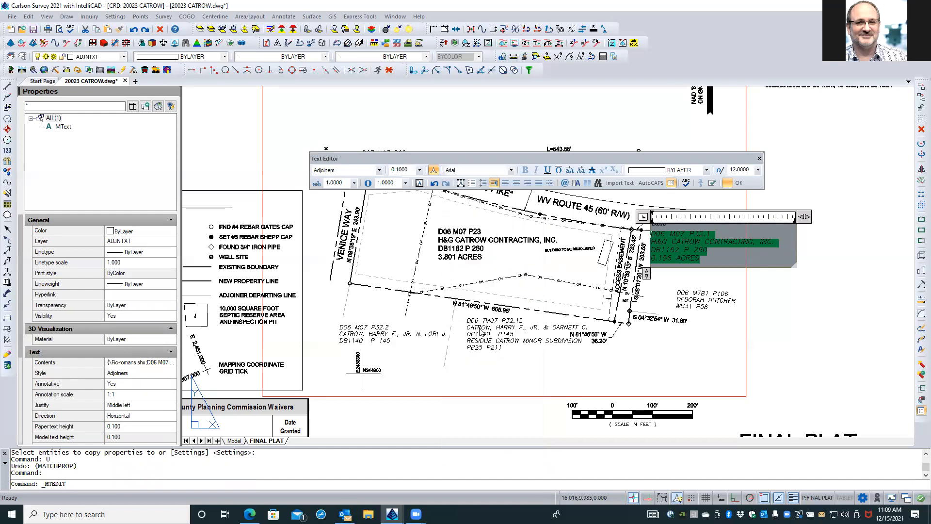
Step: Set the oblique angle of the 0.156-acre parcel label's text to 0 and save the text edit
left_click(759, 173)
left_click(752, 185)
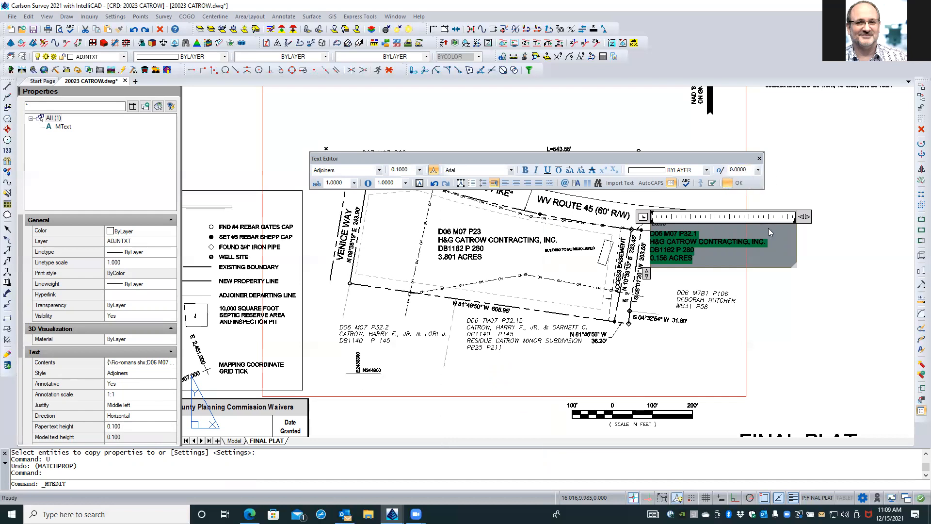
left_click(733, 183)
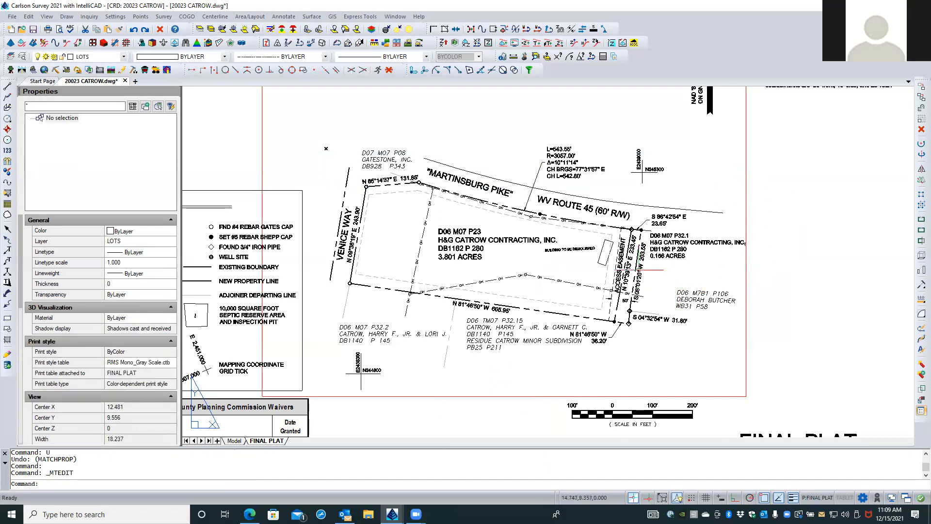
Step: Stretch the plat viewport's lower-right corner outward past the 0.156-acre label, making the viewport about 12.24 wide and 8.26 high
scroll(636, 261, "up", 1)
scroll(636, 262, "up", 1)
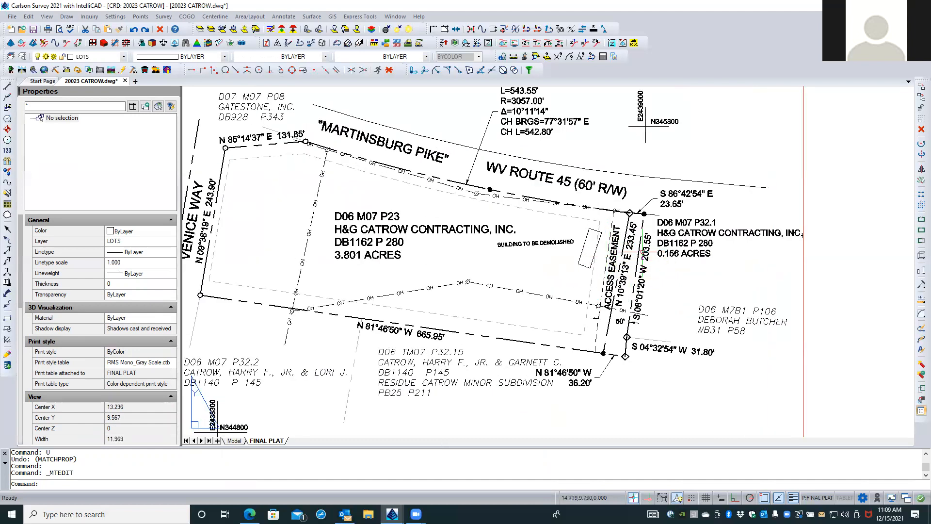
scroll(642, 251, "up", 1)
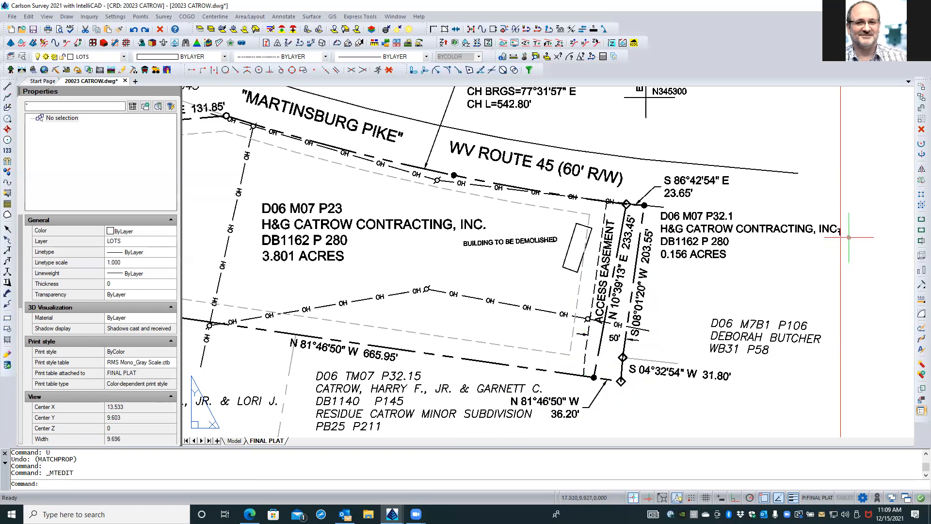
scroll(849, 227, "up", 1)
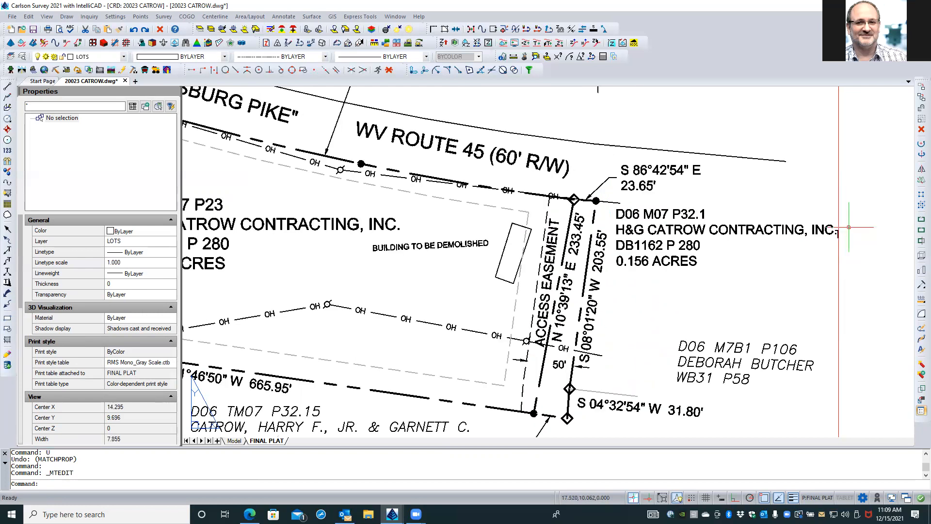
scroll(848, 227, "up", 2)
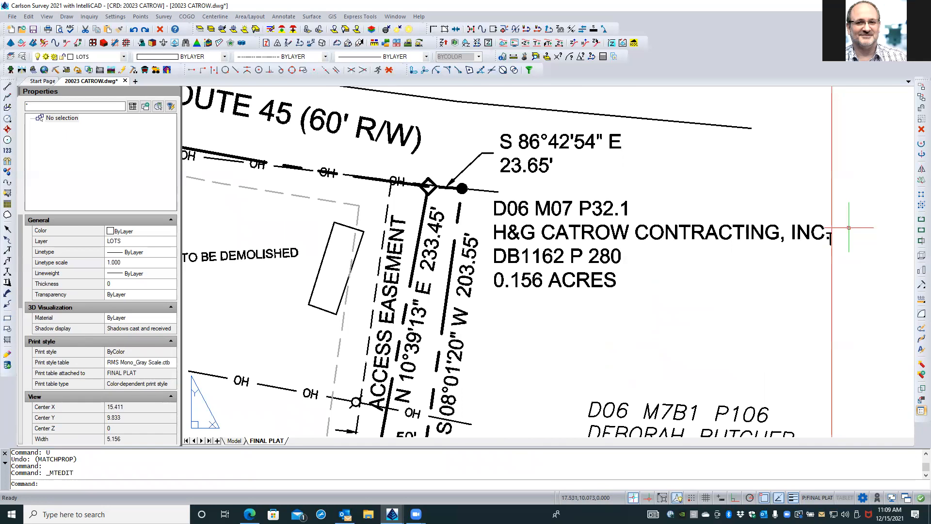
scroll(849, 227, "up", 4)
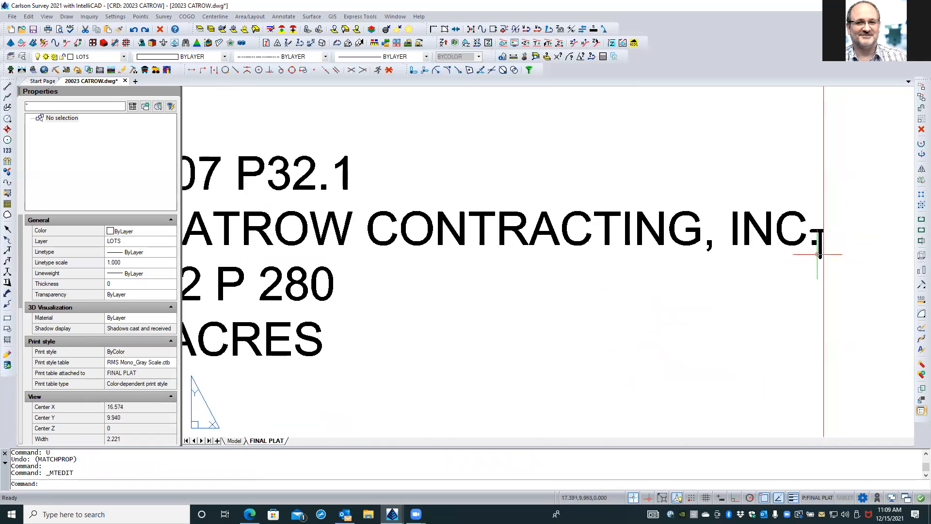
scroll(819, 254, "down", 5)
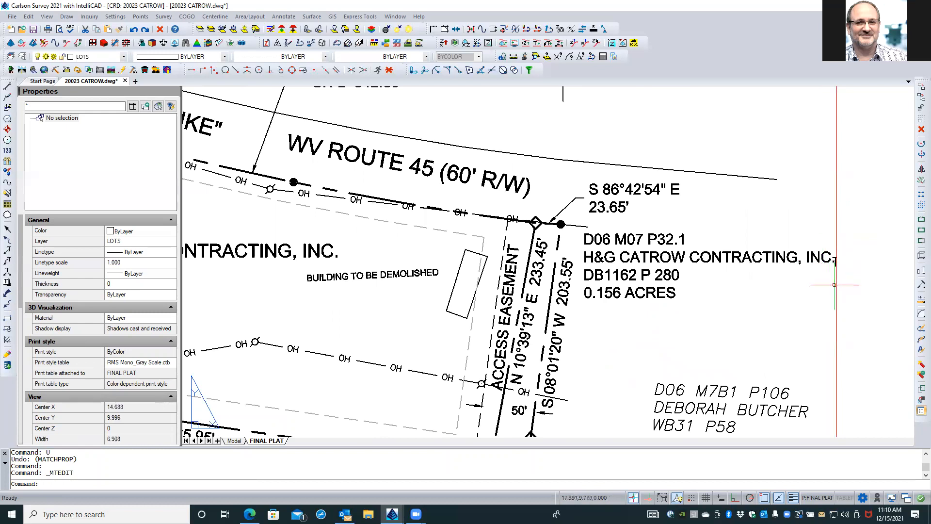
left_click(836, 264)
scroll(677, 257, "down", 4)
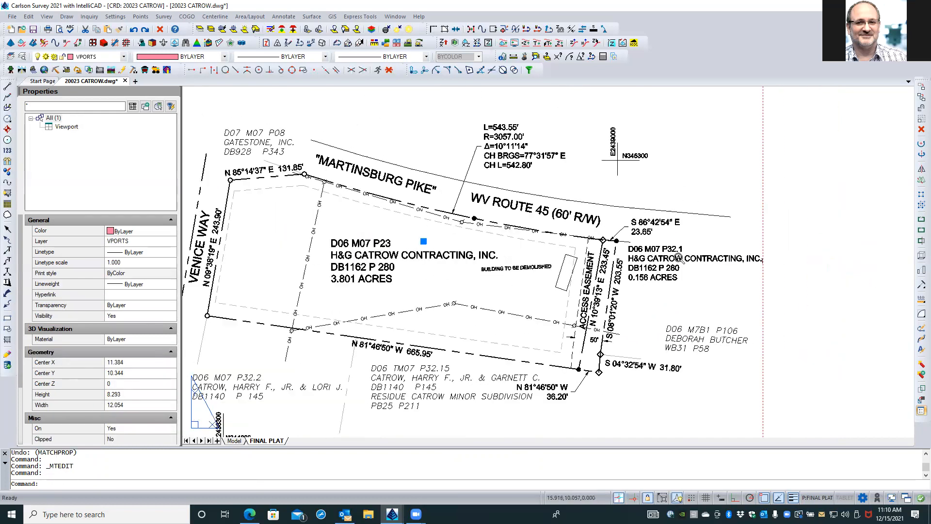
scroll(676, 257, "down", 1)
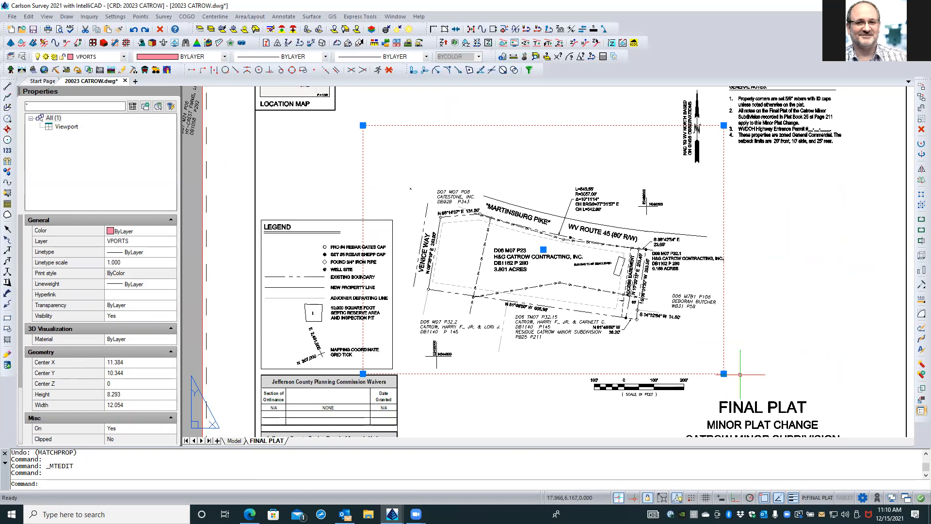
left_click(724, 374)
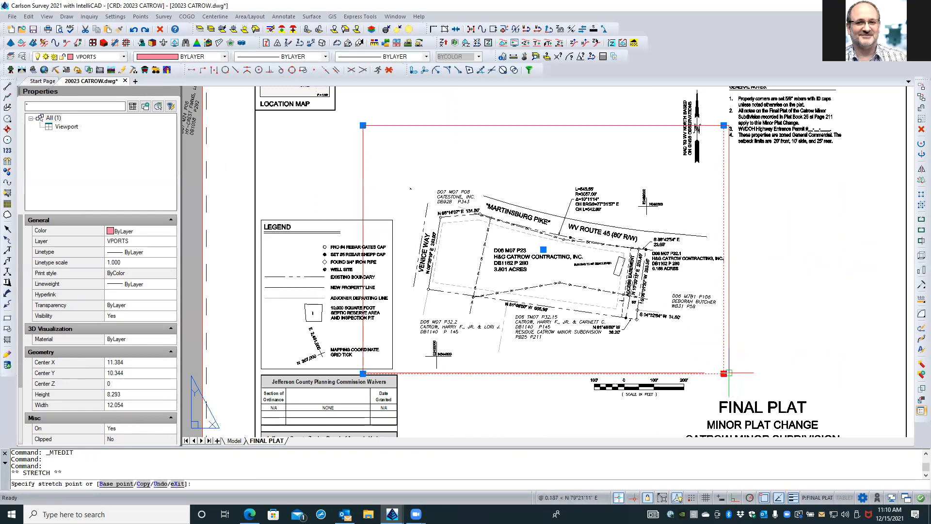
scroll(728, 251, "up", 4)
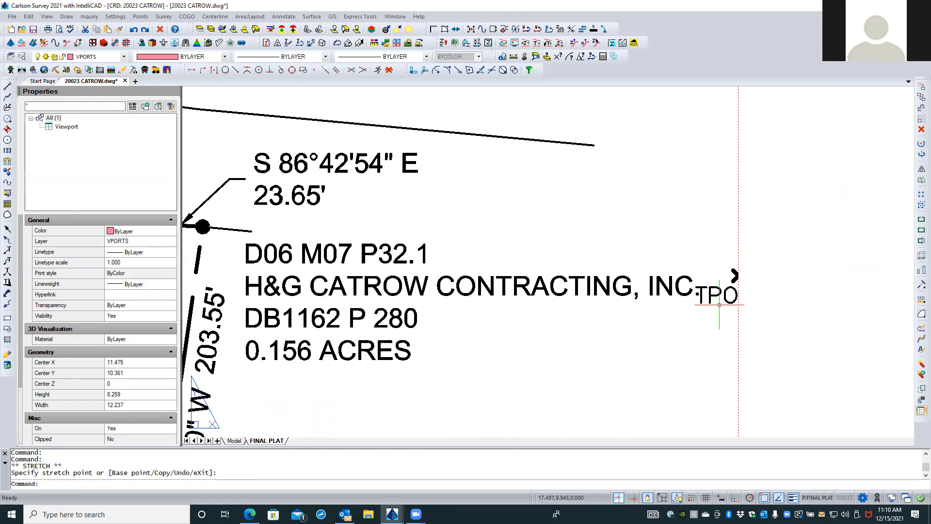
scroll(720, 301, "down", 5)
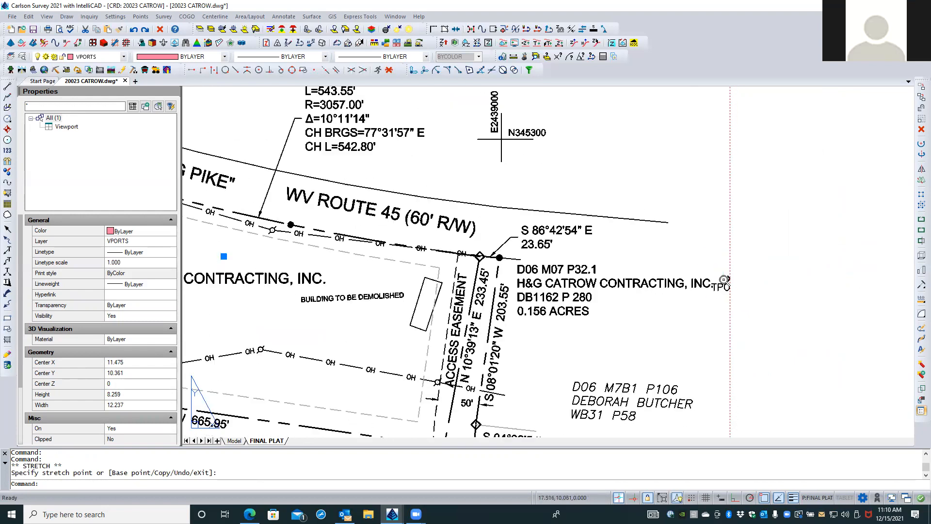
Step: Stretch the plat viewport's lower-right corner inward to the end of the 0.156-acre label, making the viewport about 11.93 wide and 8.29 high
scroll(720, 295, "down", 3)
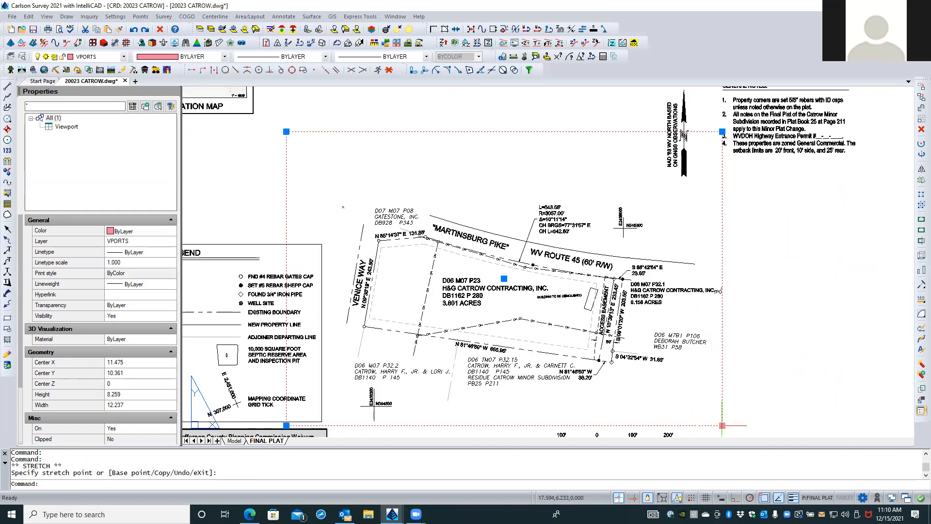
left_click(722, 425)
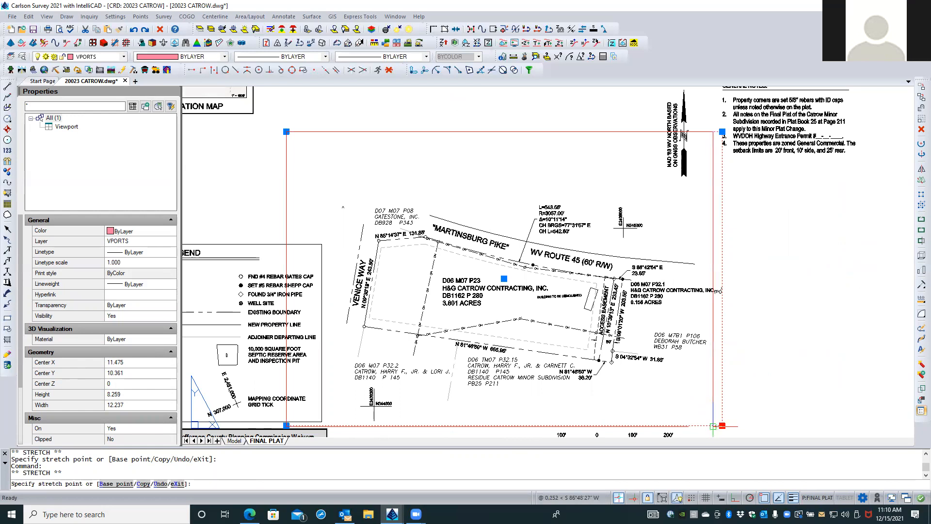
left_click(711, 427)
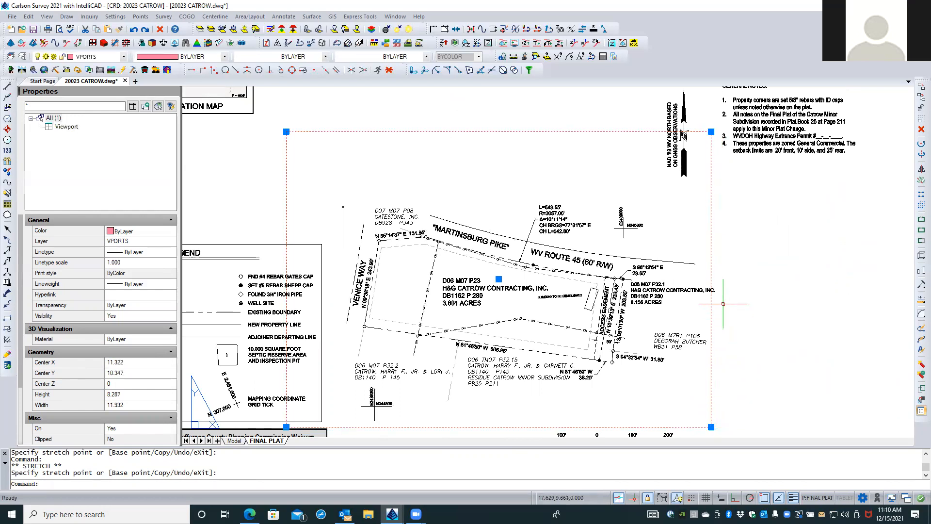
scroll(722, 291, "up", 3)
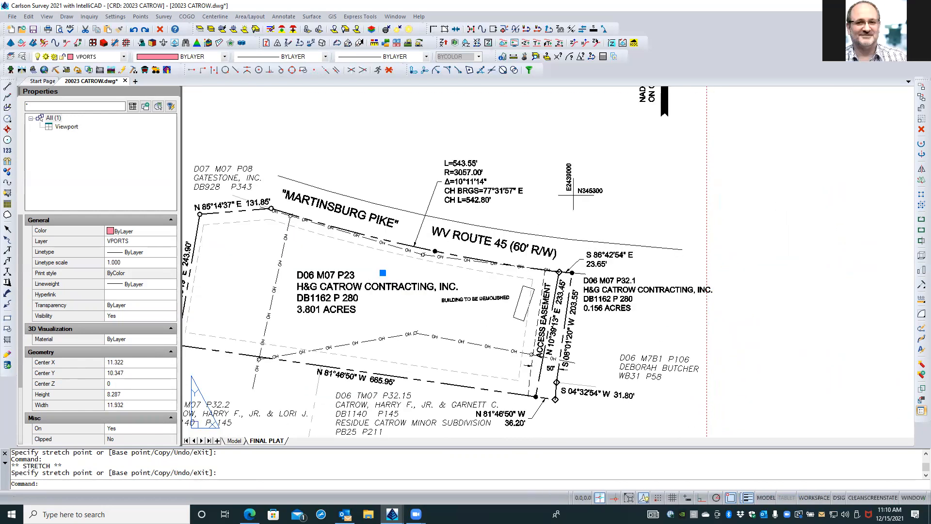
key("Escape")
key("Escape")
scroll(722, 291, "up", 3)
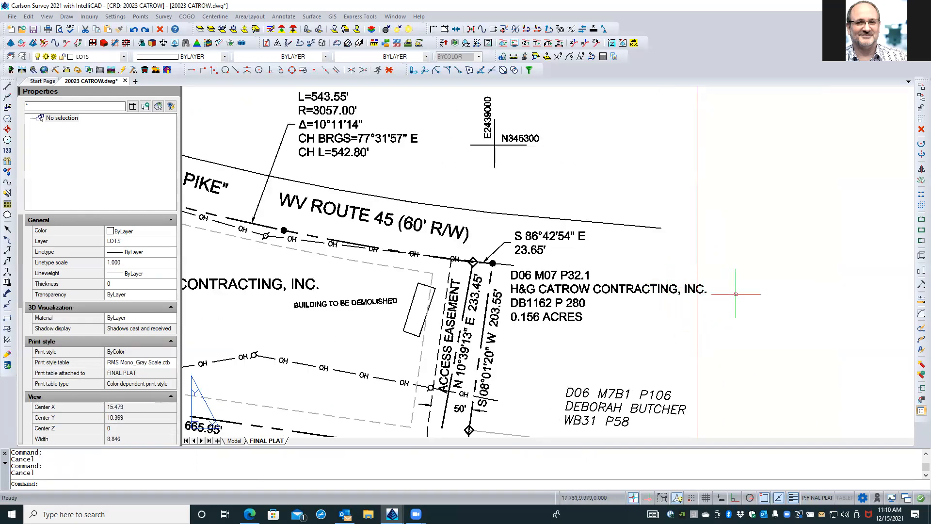
scroll(749, 302, "down", 3)
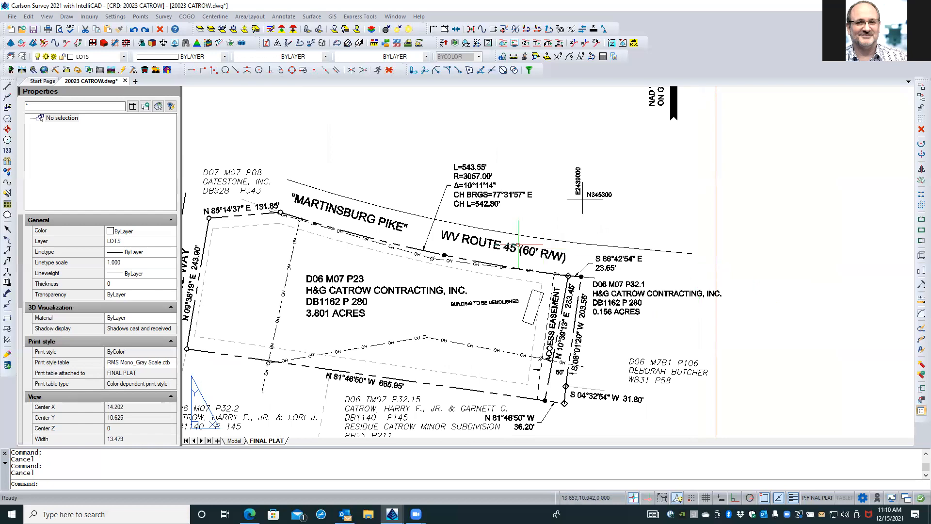
left_click(490, 245)
left_click(508, 254)
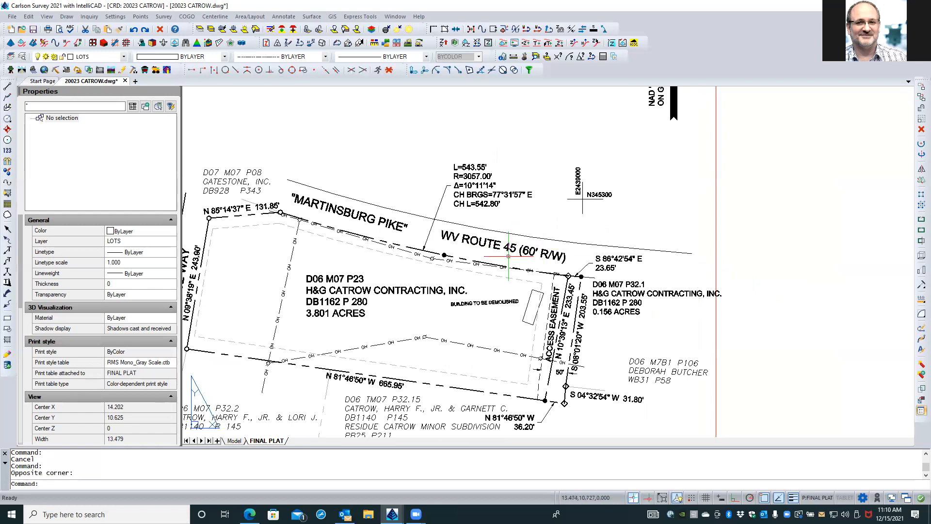
double_click(498, 257)
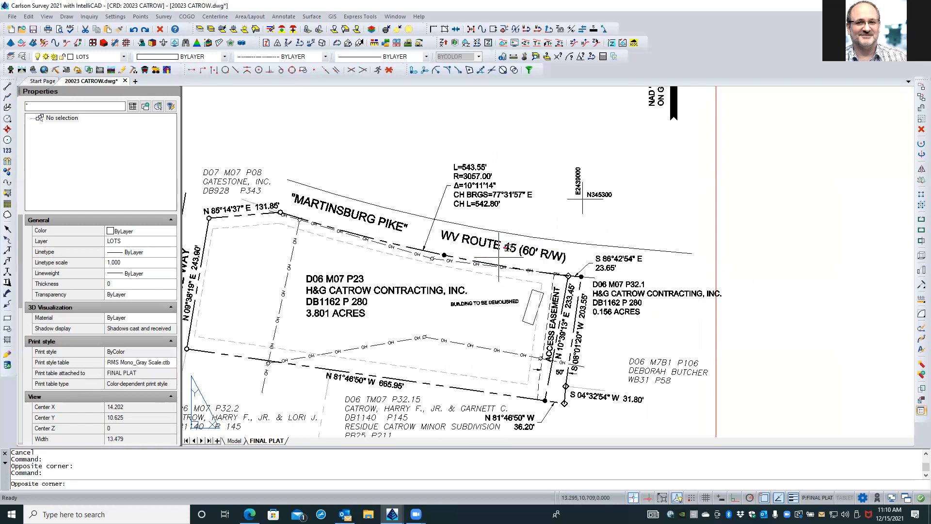
left_click(490, 248)
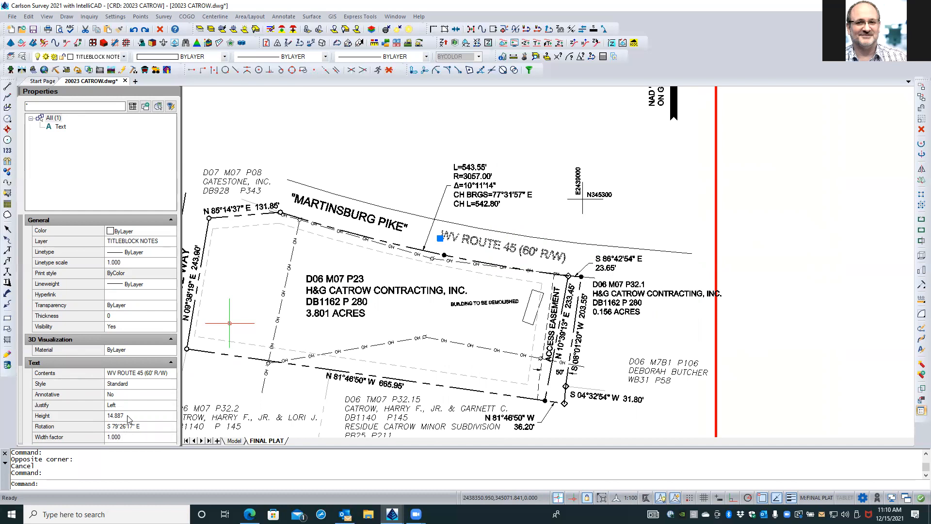
double_click(825, 293)
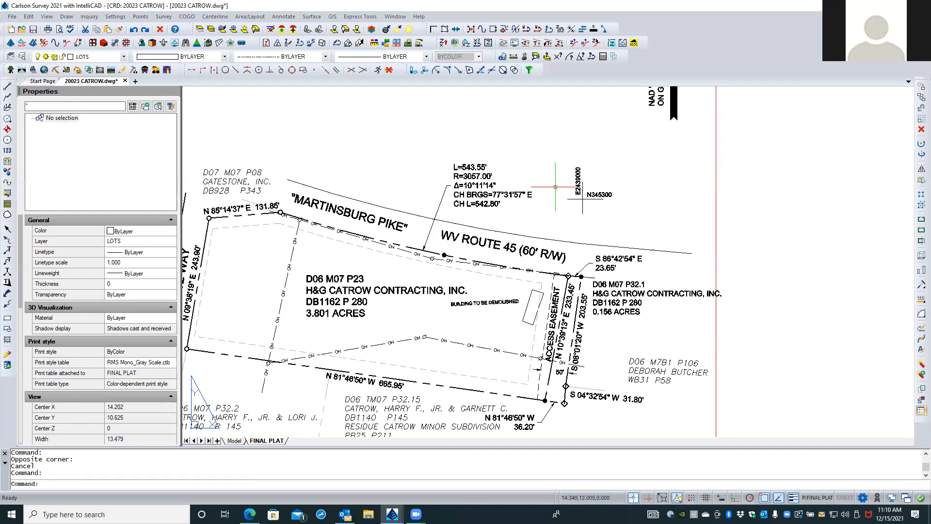
Step: Set the text height of the WV ROUTE 45 (60' R/W), "MARTINSBURG PIKE" and VENICE WAY road labels to 10 inside the viewport
left_click(489, 227)
double_click(481, 237)
left_click(480, 238)
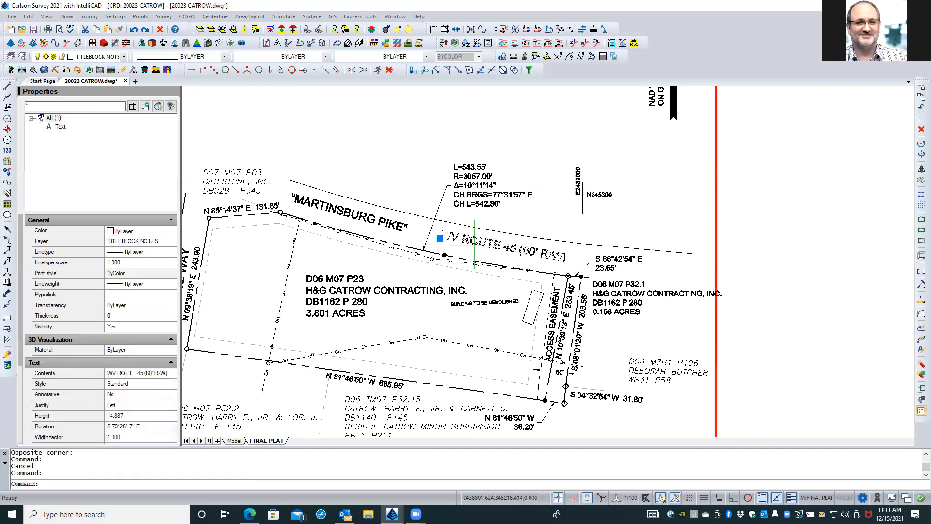
left_click(395, 223)
scroll(581, 187, "down", 1)
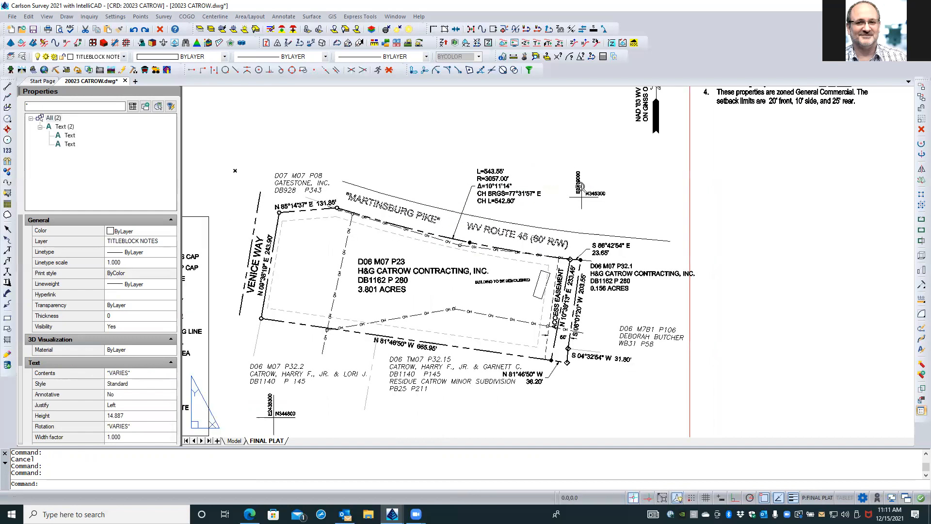
scroll(580, 186, "down", 1)
left_click(318, 235)
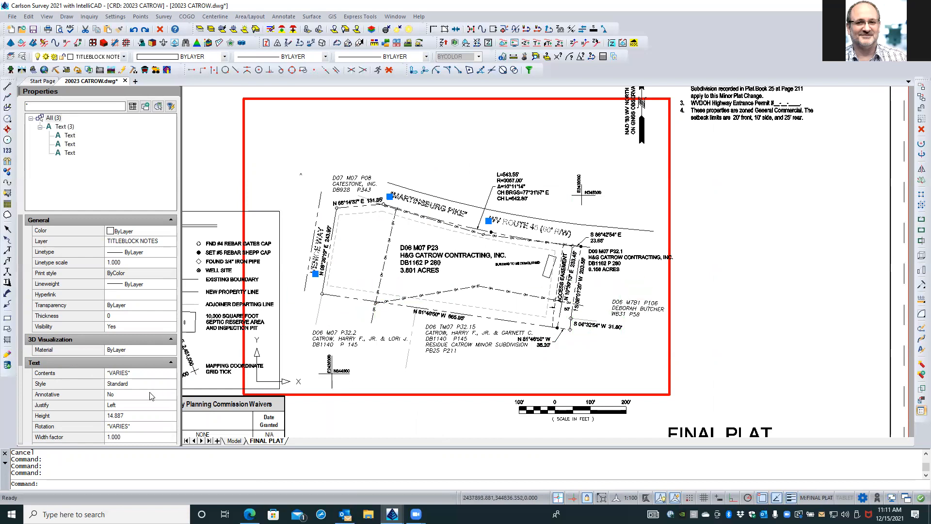
left_click(121, 415)
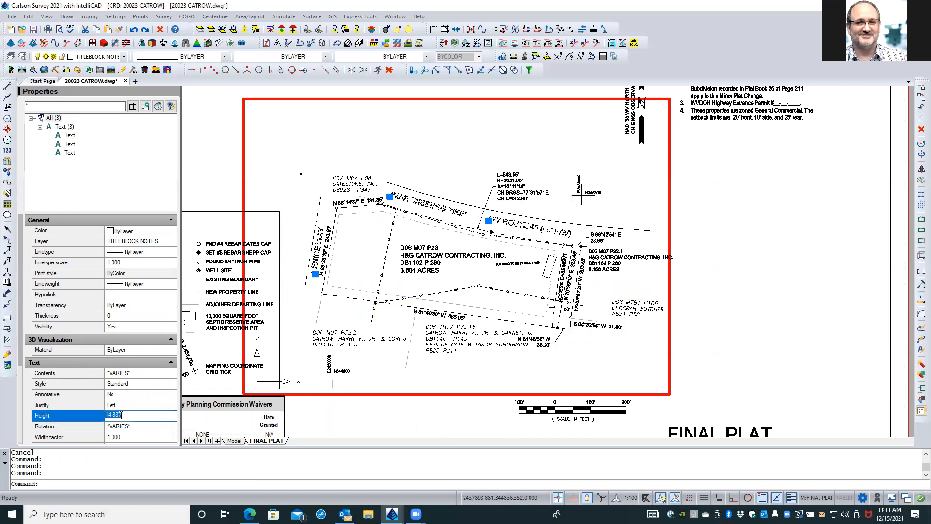
type("10")
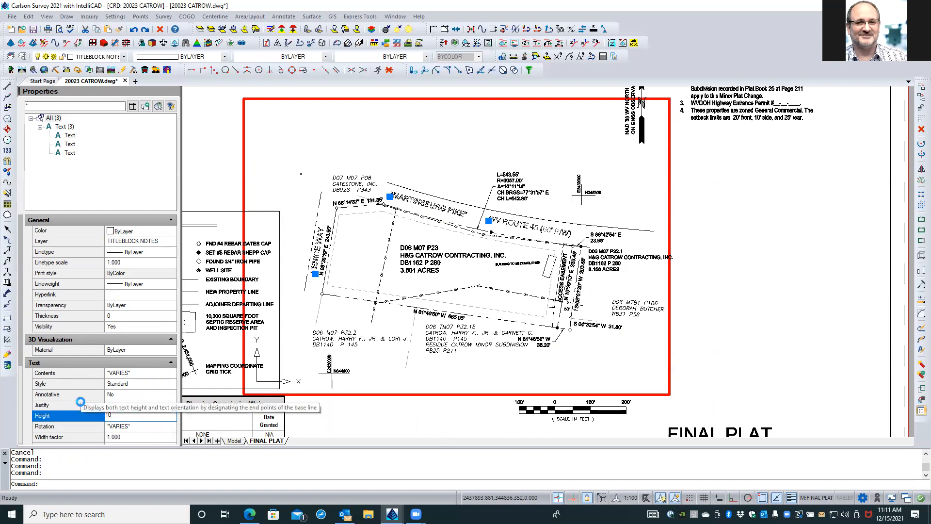
key("Tab")
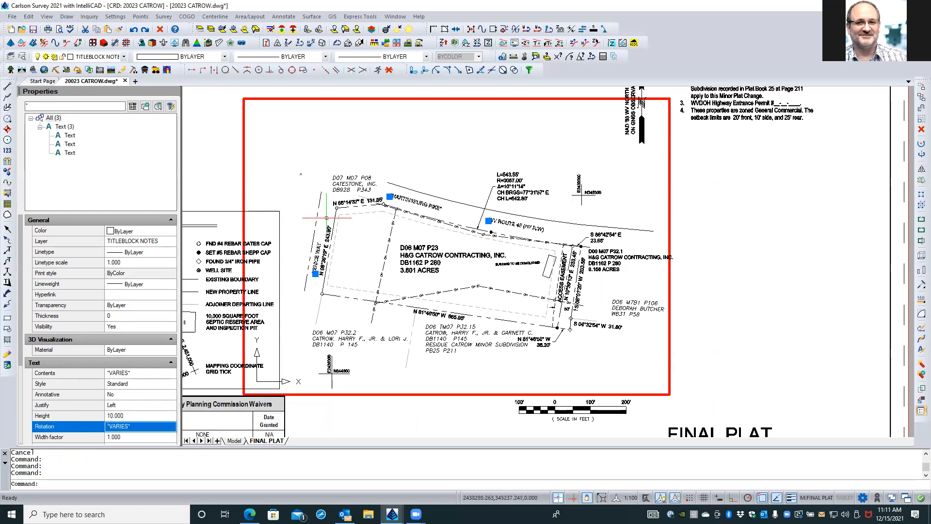
key("Escape")
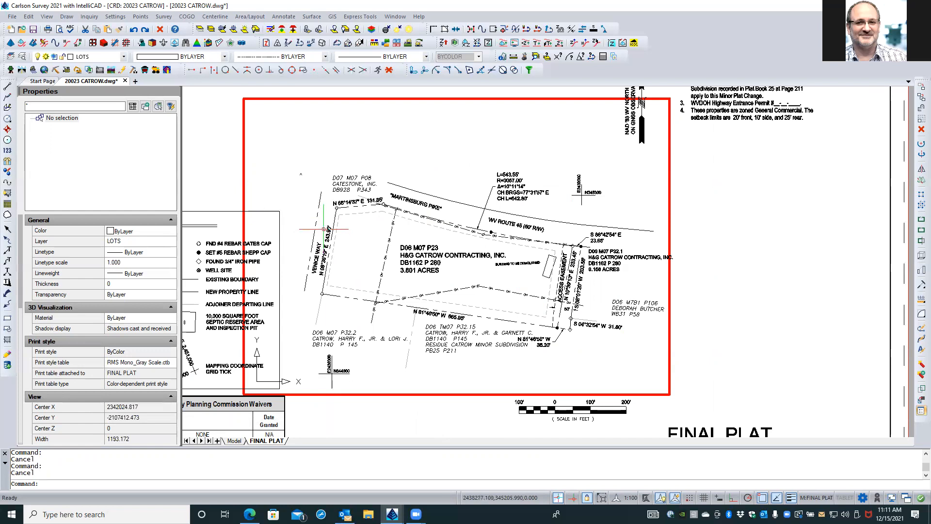
Step: Set the text height of the N 09°38'19" E 243.90' and N 85°14'37" E 131.85' boundary labels to 8
left_click(325, 232)
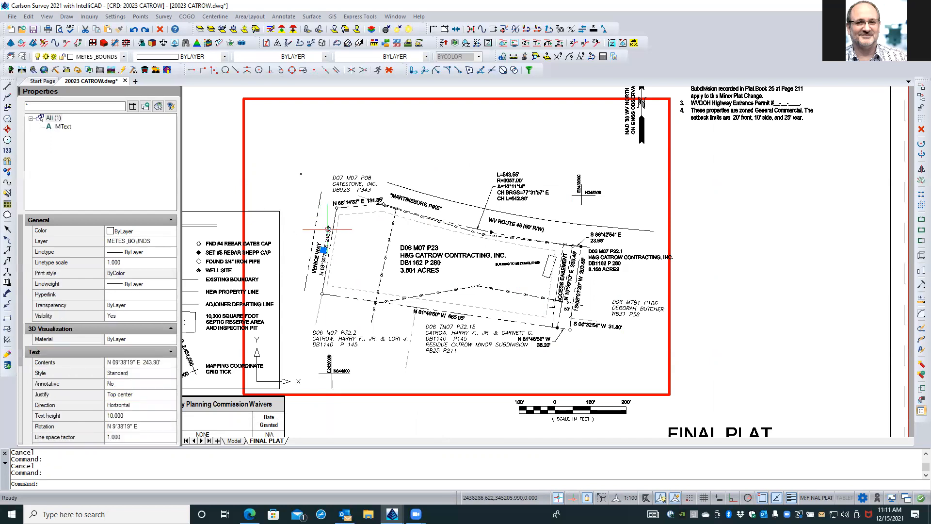
left_click(351, 201)
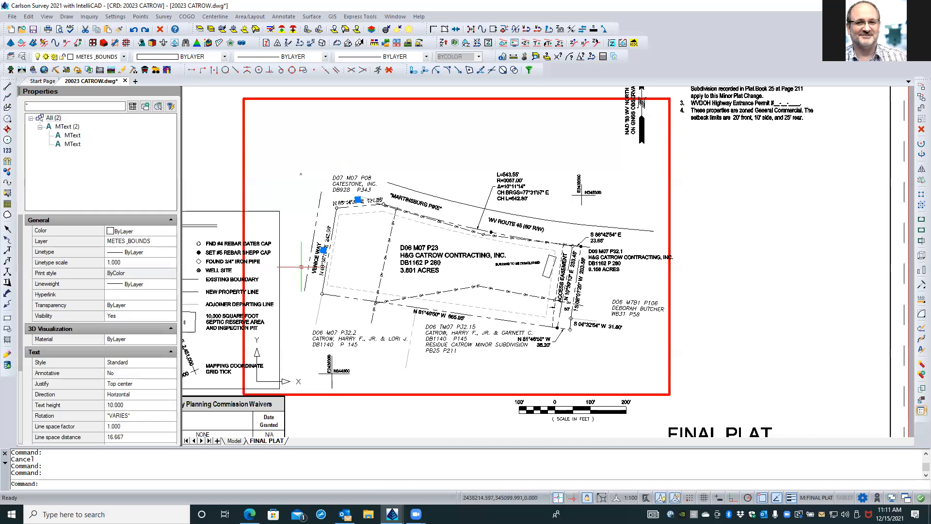
left_click(133, 407)
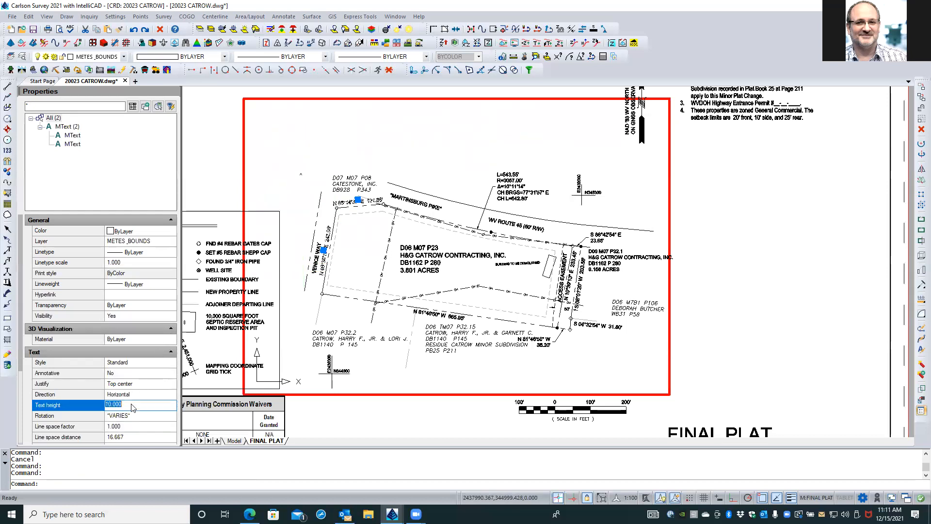
type("8")
key("Tab")
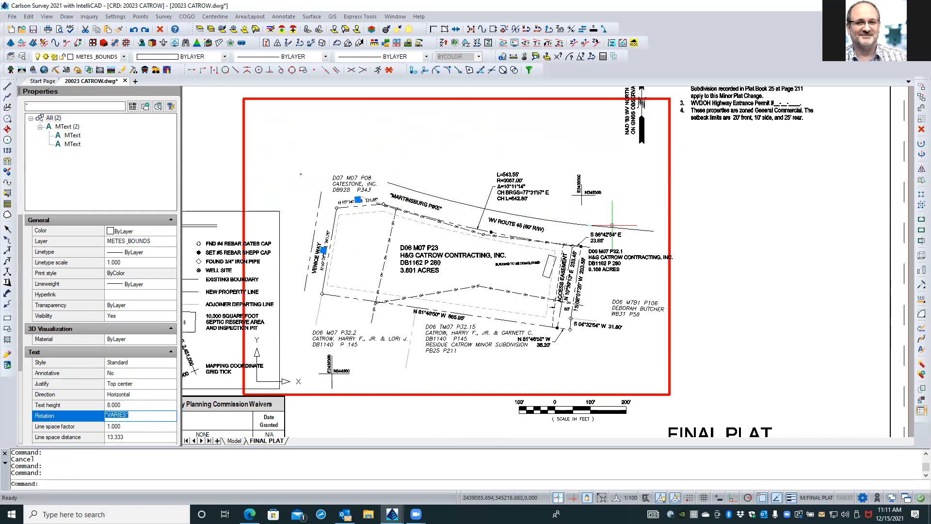
scroll(614, 227, "up", 2)
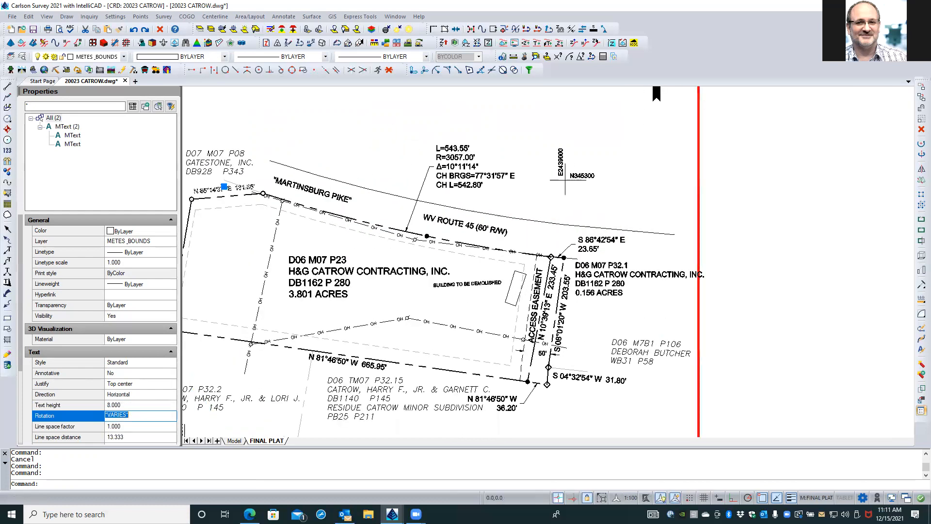
key("Escape")
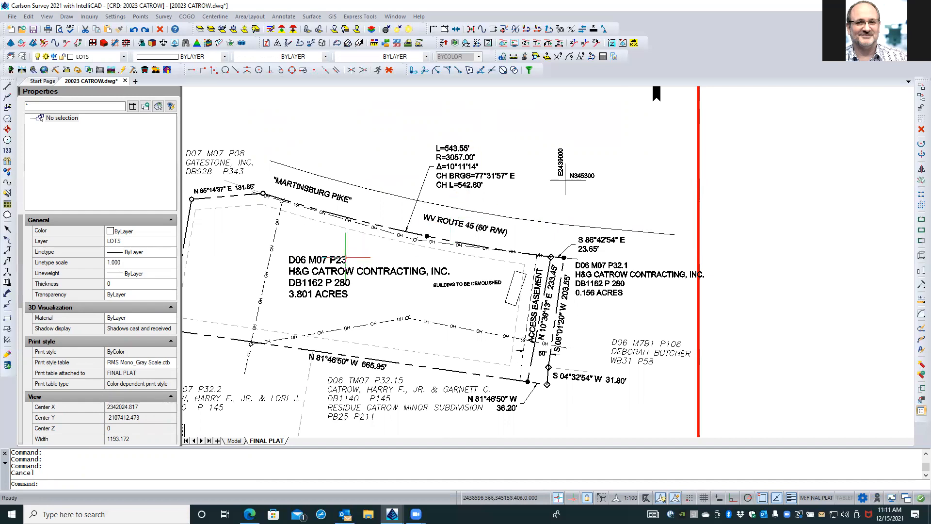
Step: Set the text height of the curve data label above WV Route 45 to 8
left_click(497, 141)
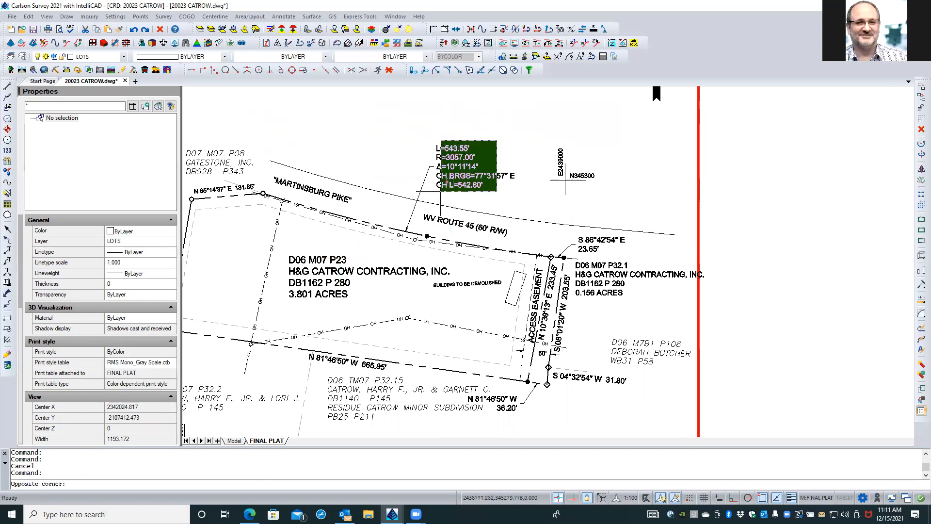
left_click(435, 193)
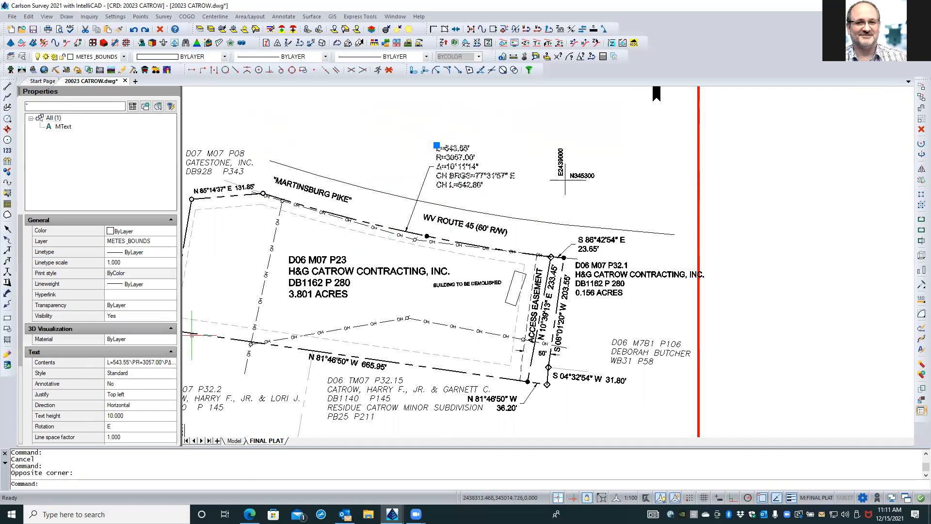
left_click(129, 415)
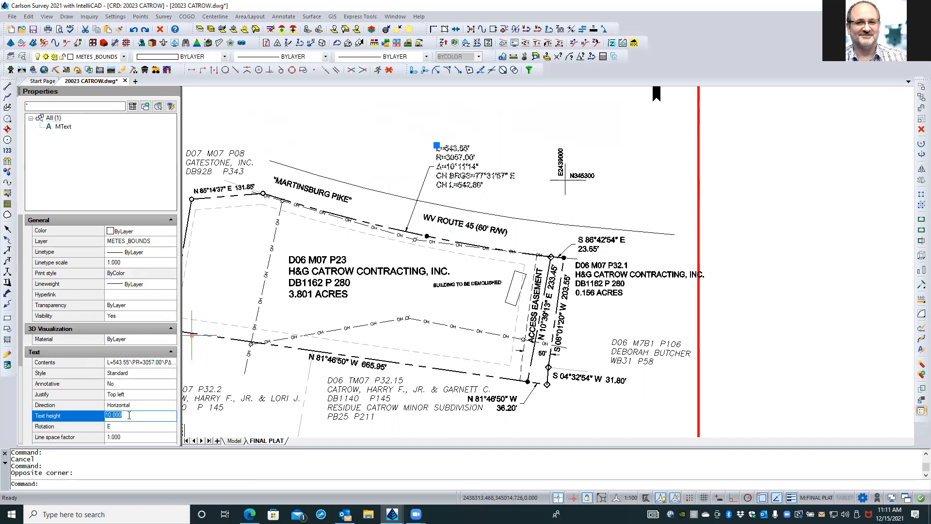
type("8")
key("Tab")
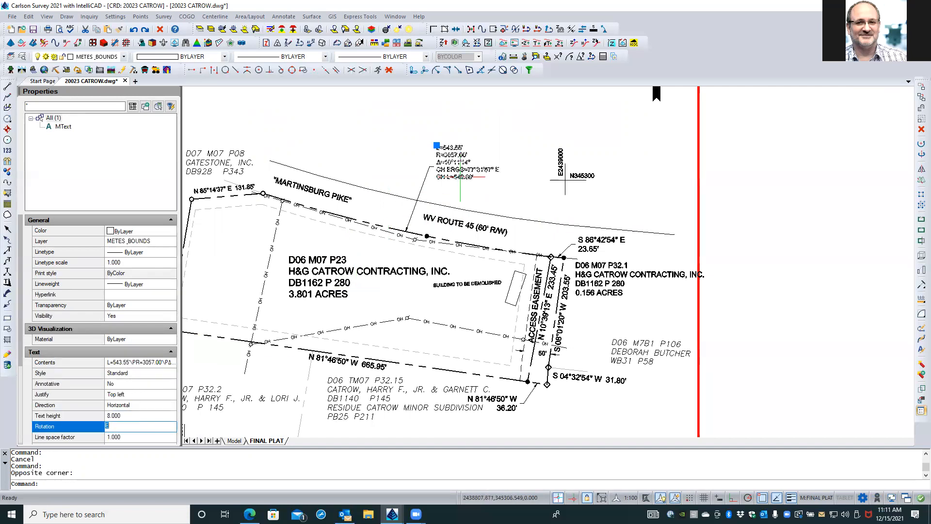
Step: Move the curve data label straight down so its first line aligns with the end of its leader
scroll(432, 140, "up", 4)
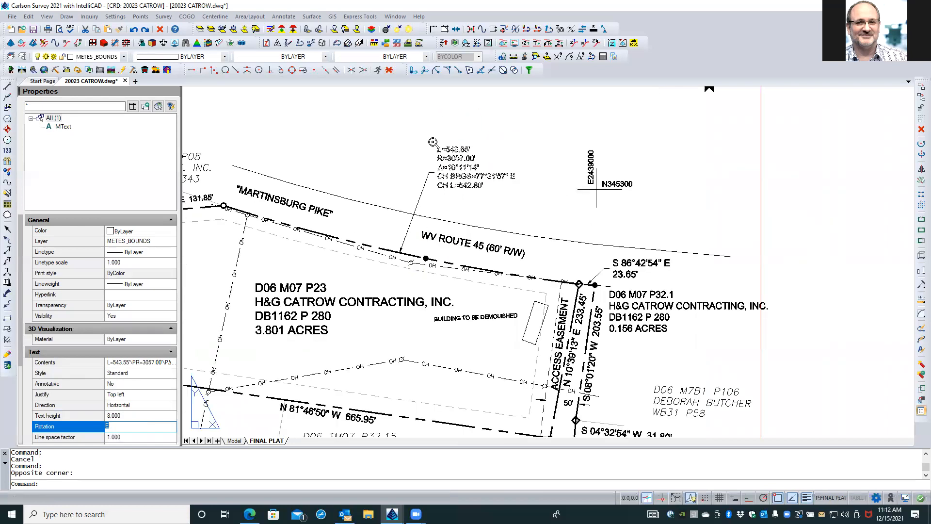
left_click(443, 152)
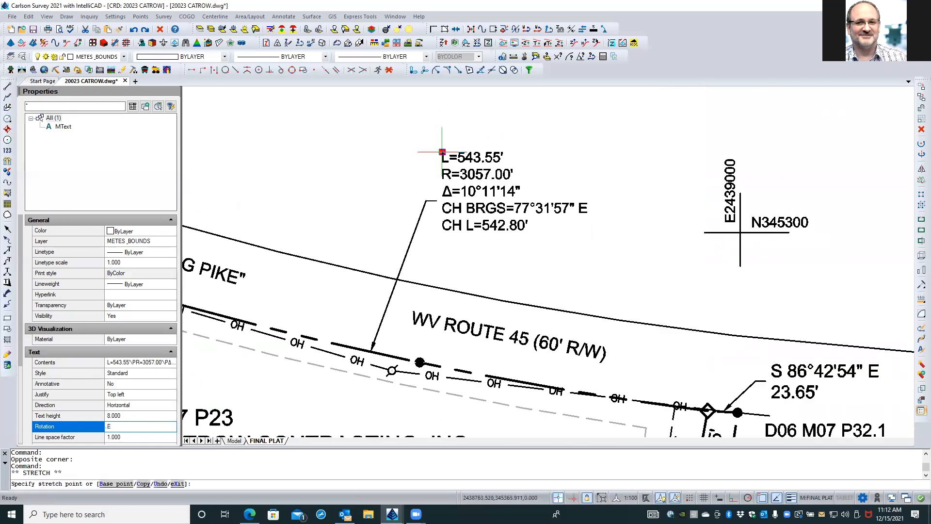
left_click(442, 194)
key("Escape")
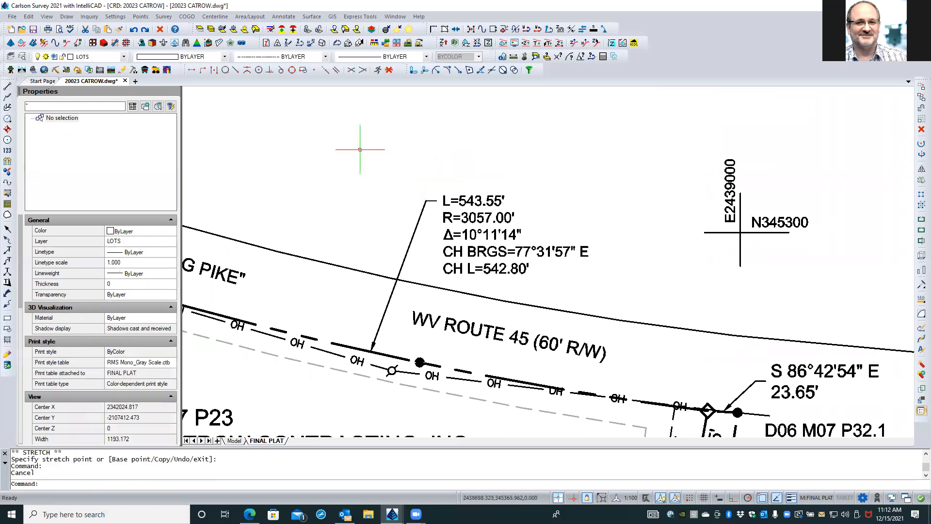
Step: Set the text height of the ACCESS EASEMENT label inside the viewport to 8
scroll(343, 144, "down", 2)
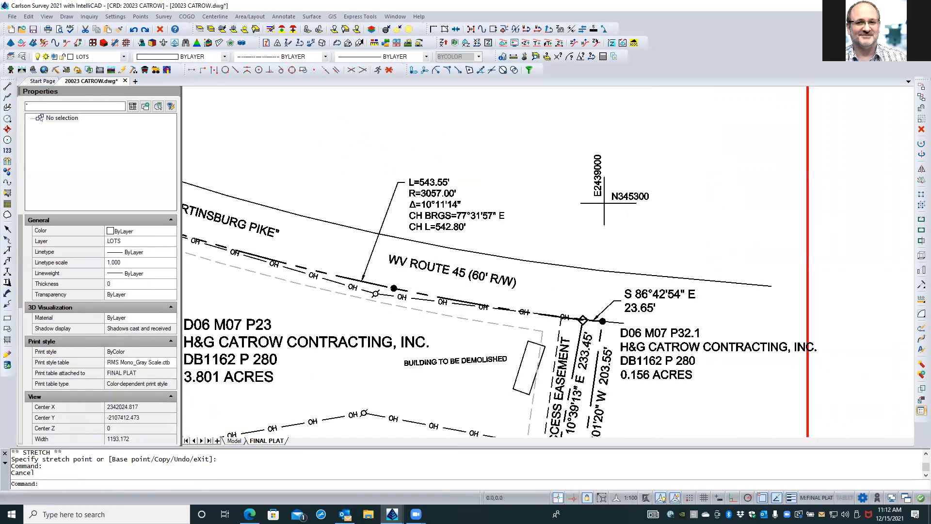
scroll(342, 143, "down", 2)
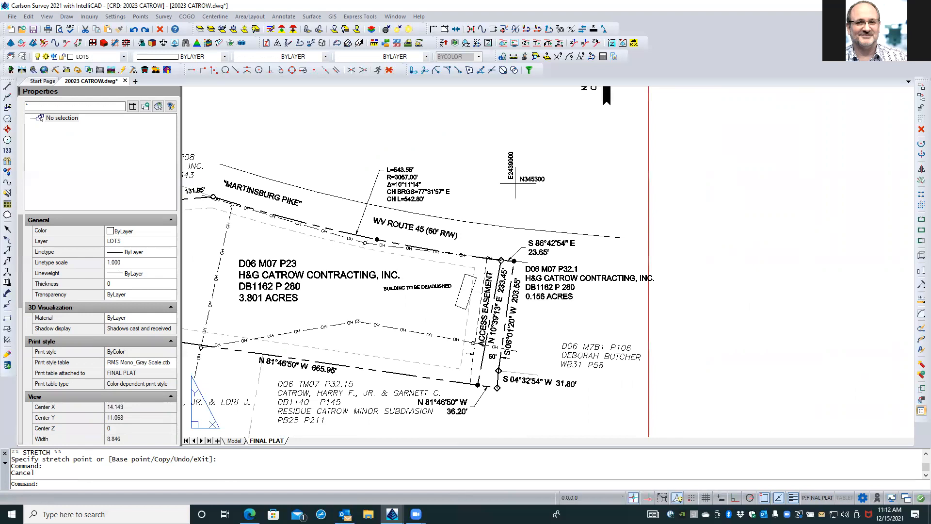
scroll(558, 325, "up", 3)
double_click(557, 324)
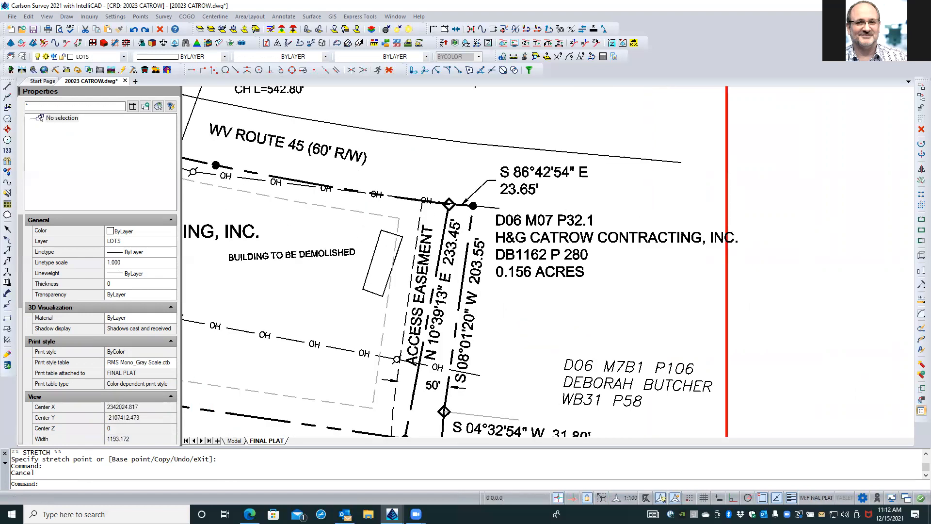
left_click(425, 273)
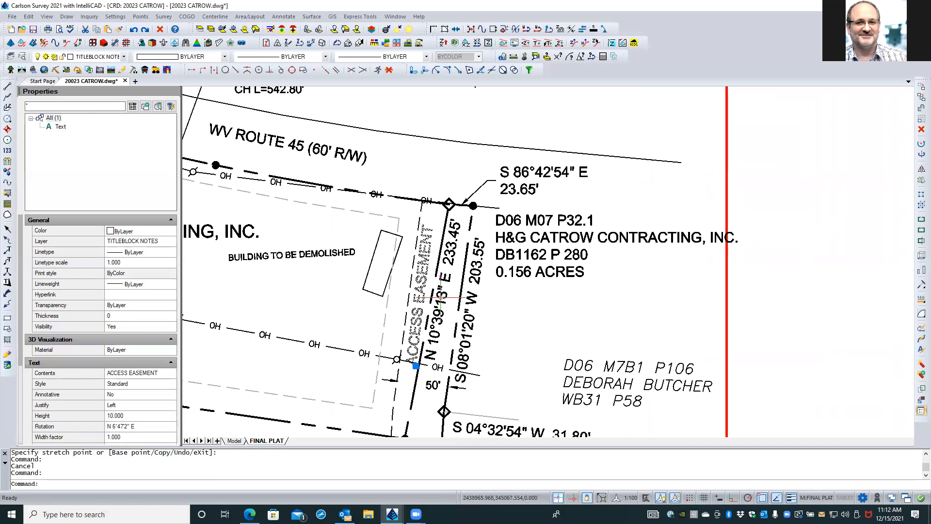
left_click(445, 276)
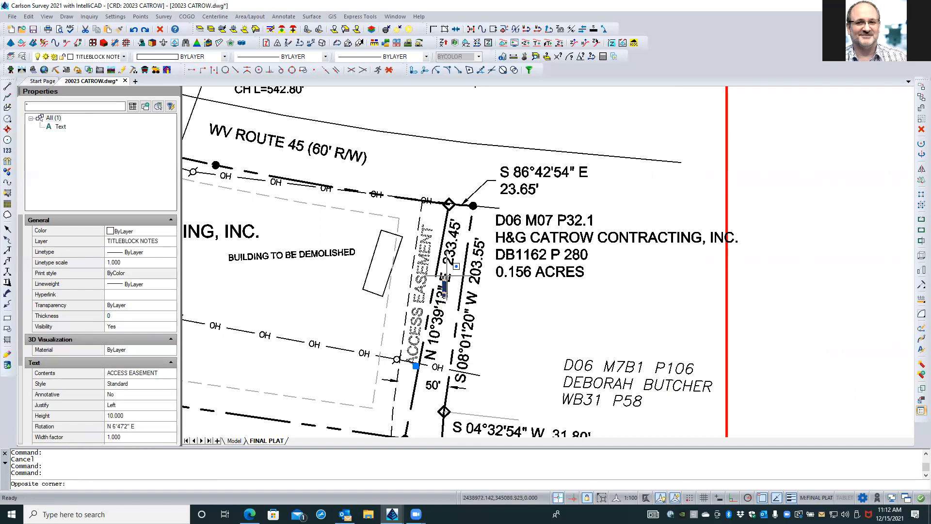
left_click(447, 267)
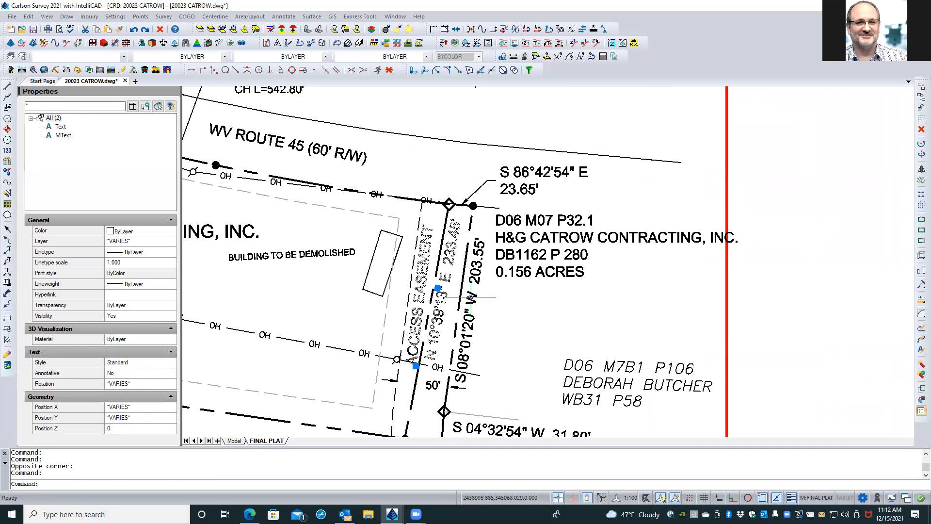
key("Escape")
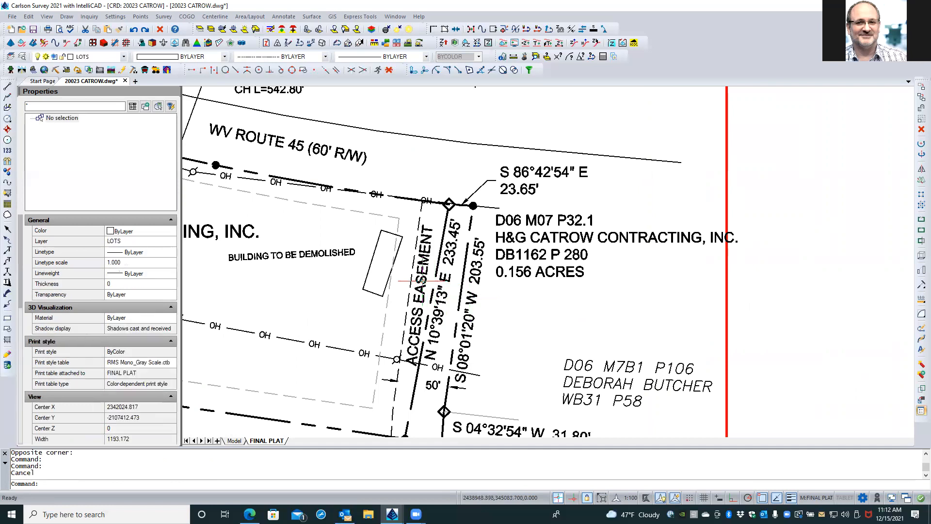
left_click(130, 415)
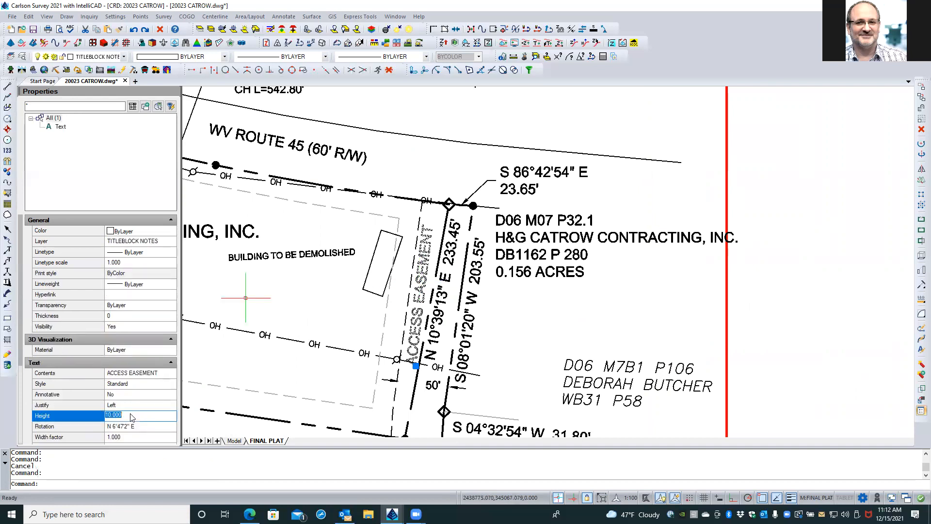
type("8")
key("Tab")
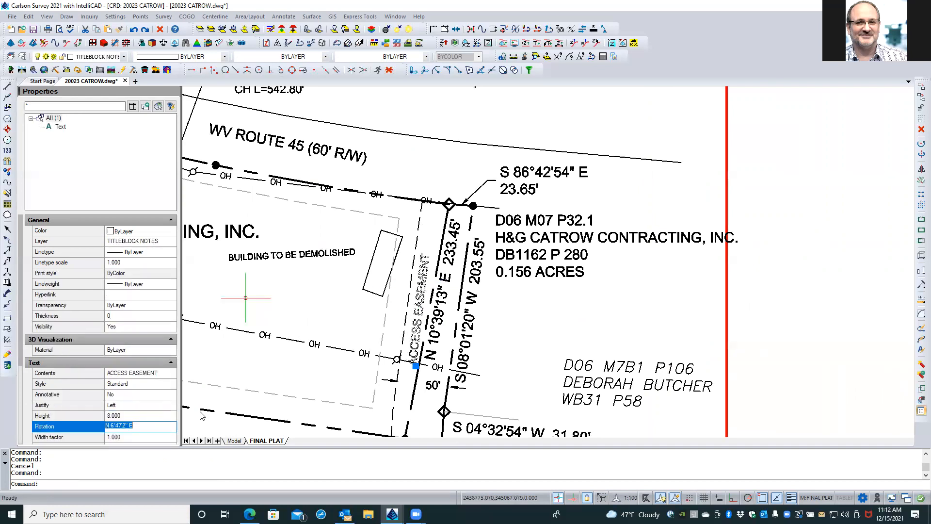
Step: Set the text height of the N 10°39'13" E 233.45' and S 08°01'20" W 203.55' boundary labels to 8
left_click(442, 301)
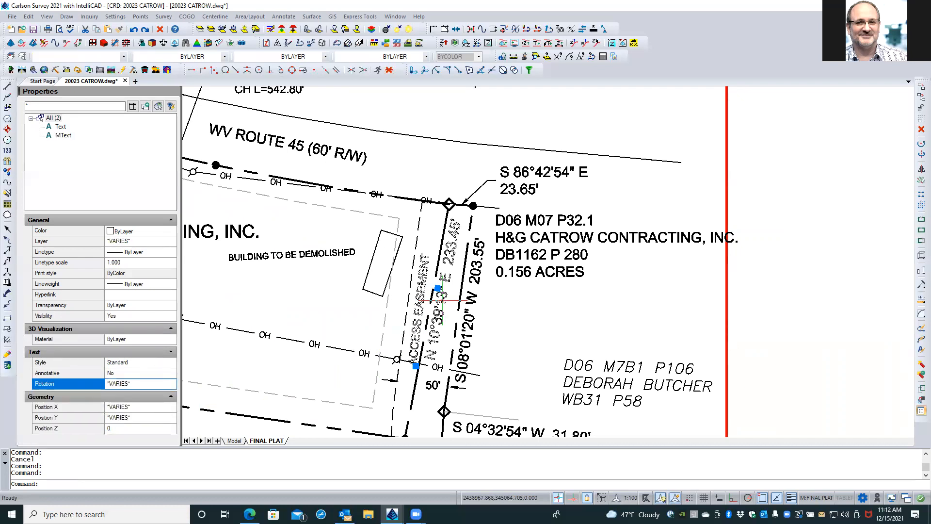
key("Escape")
left_click(473, 303)
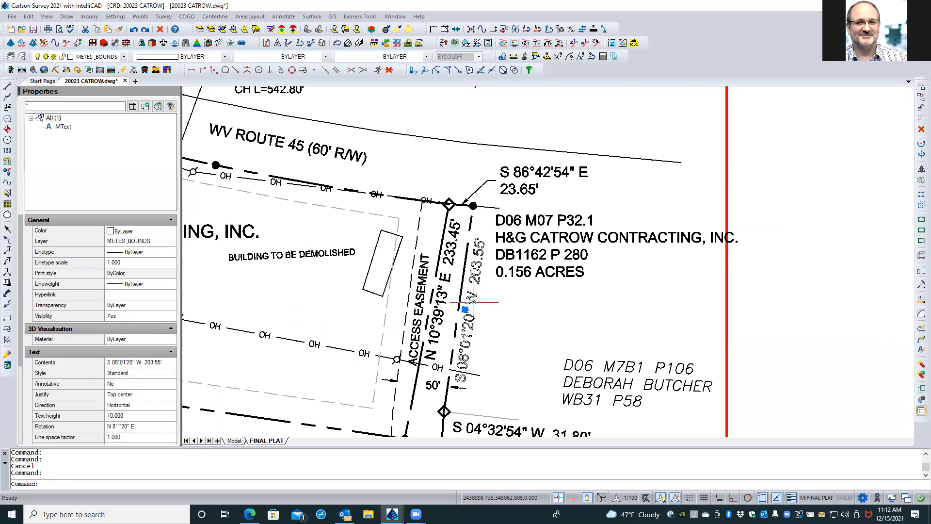
key("Escape")
left_click(438, 314)
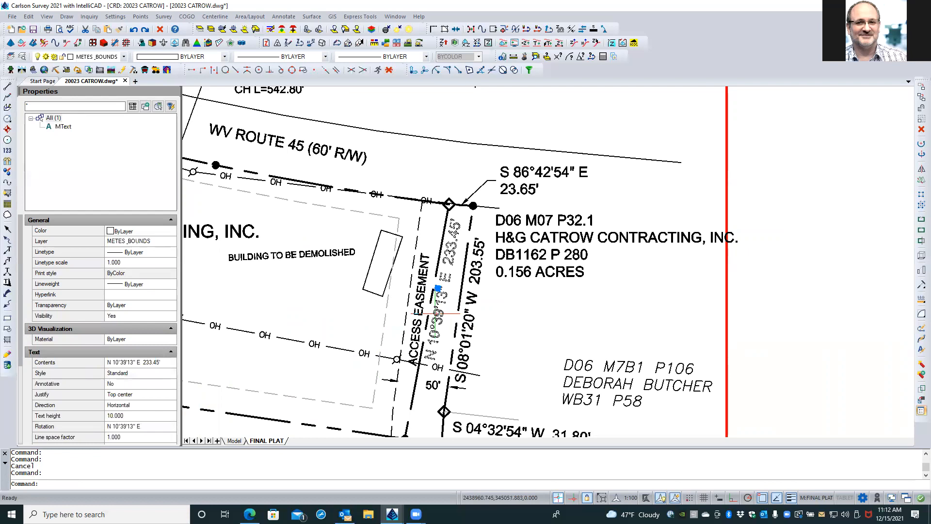
left_click(467, 336)
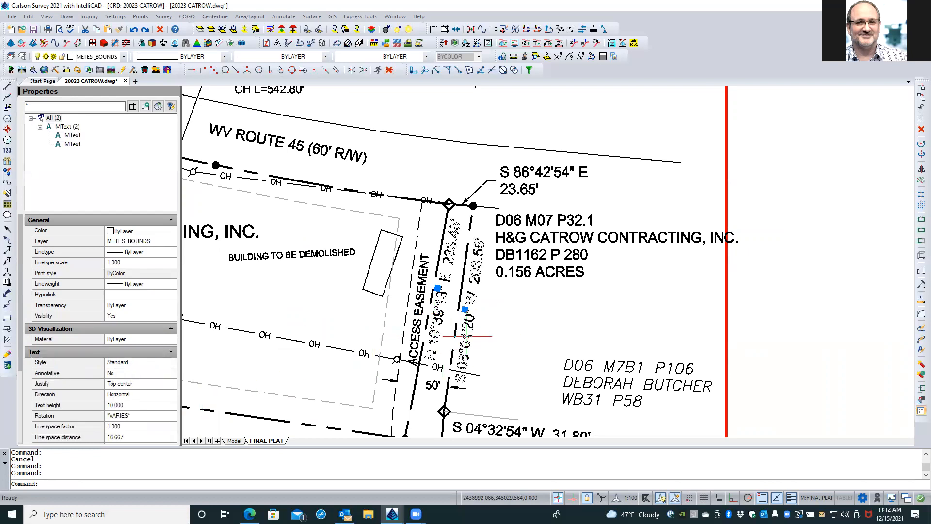
left_click(133, 404)
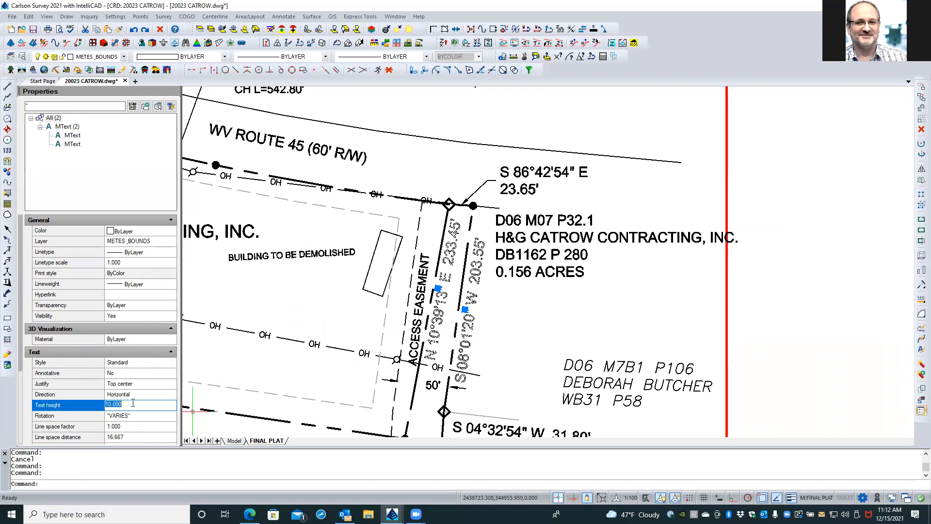
type("8")
key("Tab")
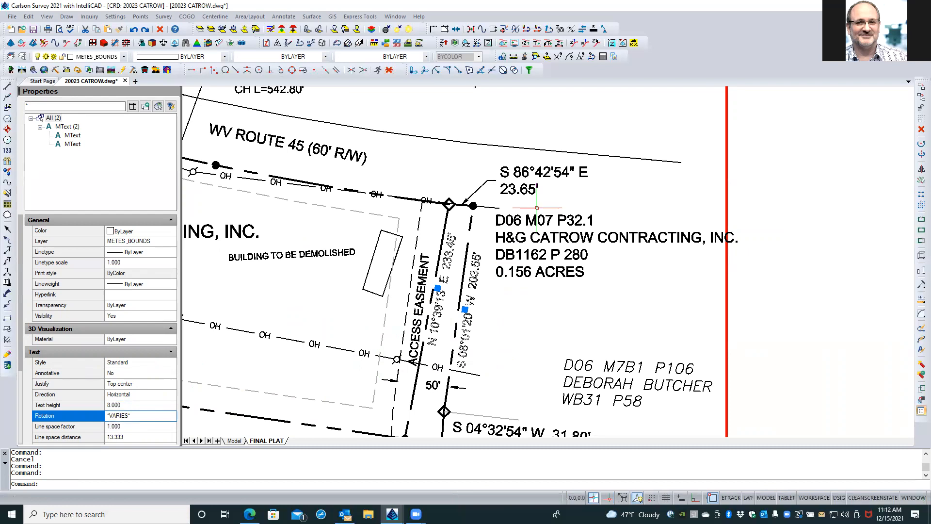
Step: Set the text height of the S 04°32'54" W 31.80', N 81°46'50" W 36.20' and S 86°42'54" E 23.65' labels to 8
scroll(538, 208, "down", 2)
left_click(501, 364)
left_click(416, 388)
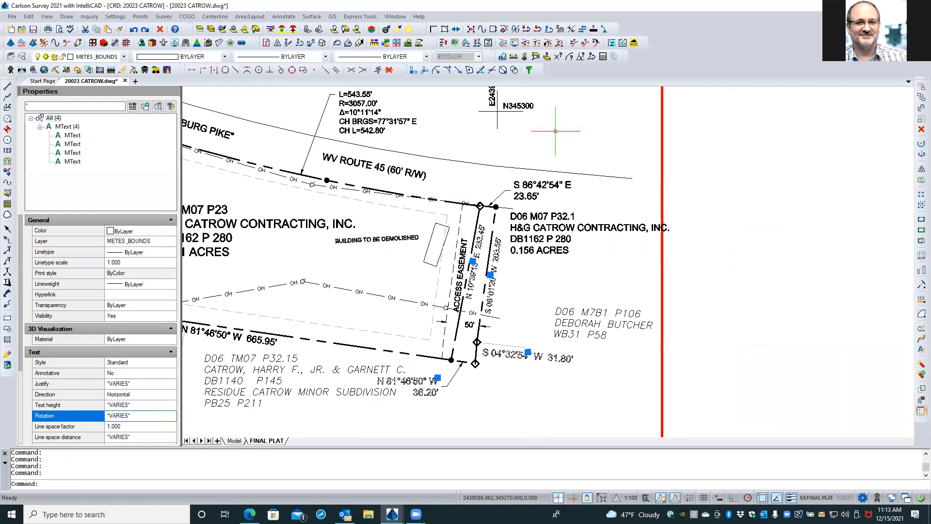
left_click(526, 182)
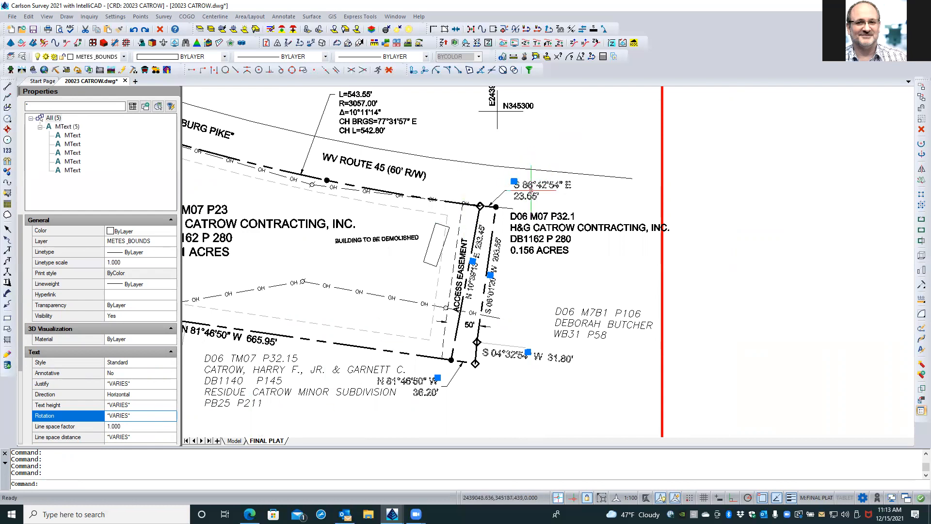
left_click(128, 404)
type("8")
key("Tab")
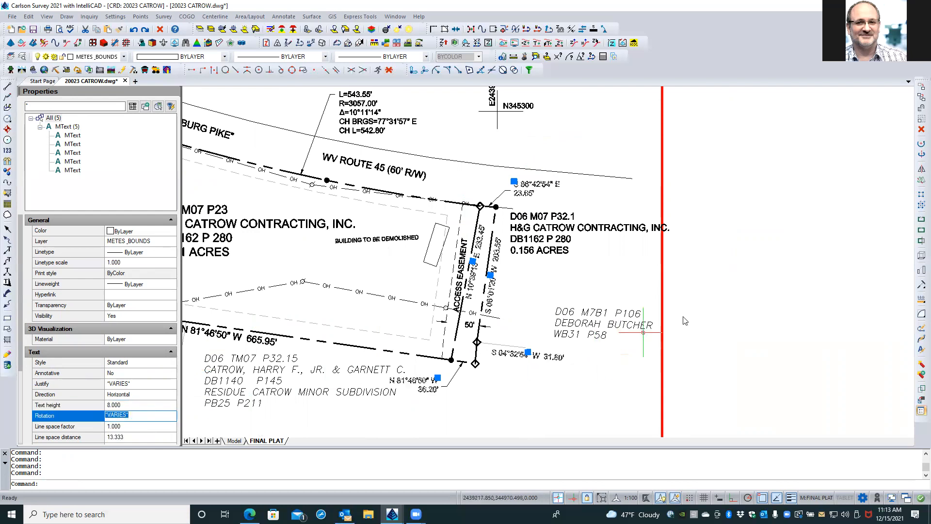
Step: Set the text height of the N 81°46'50" W 665.95' label along the south boundary to 8
scroll(749, 286, "down", 1)
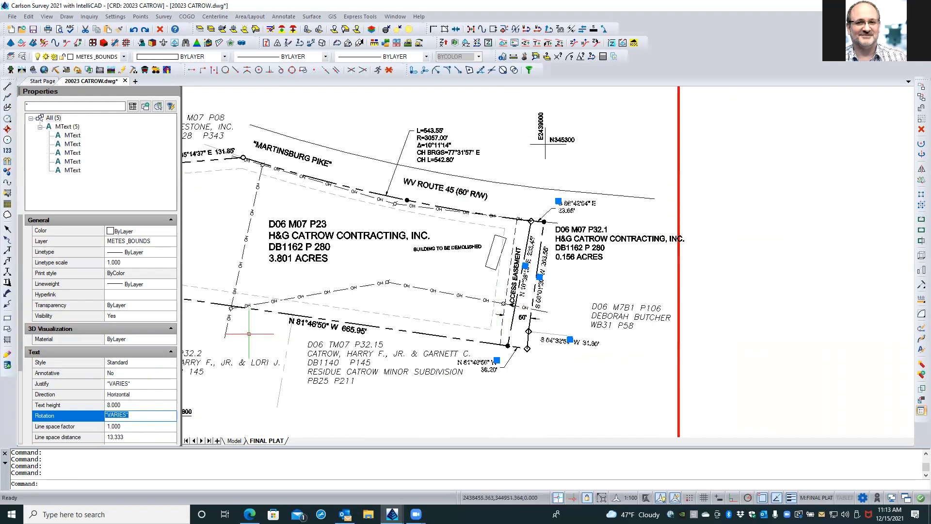
scroll(247, 330, "up", 1)
key("Escape")
key("Escape")
left_click(320, 312)
key("Escape")
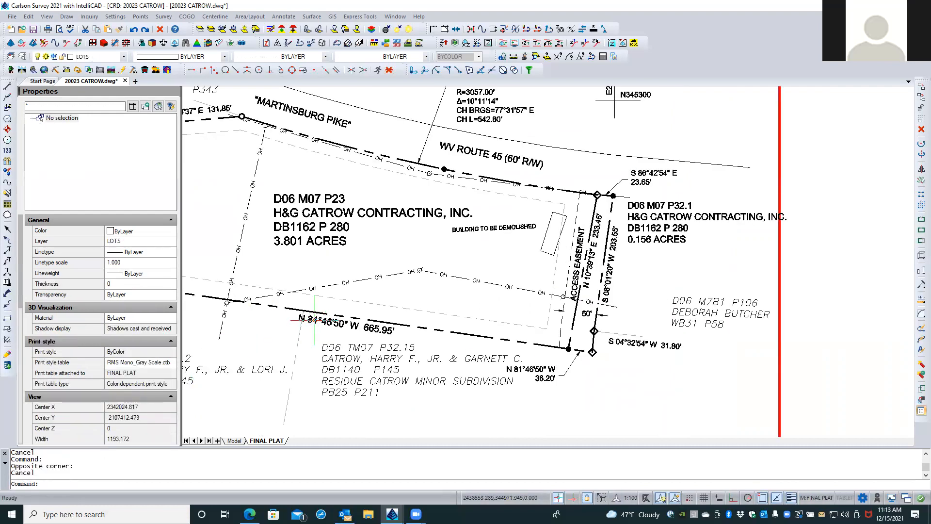
left_click(315, 320)
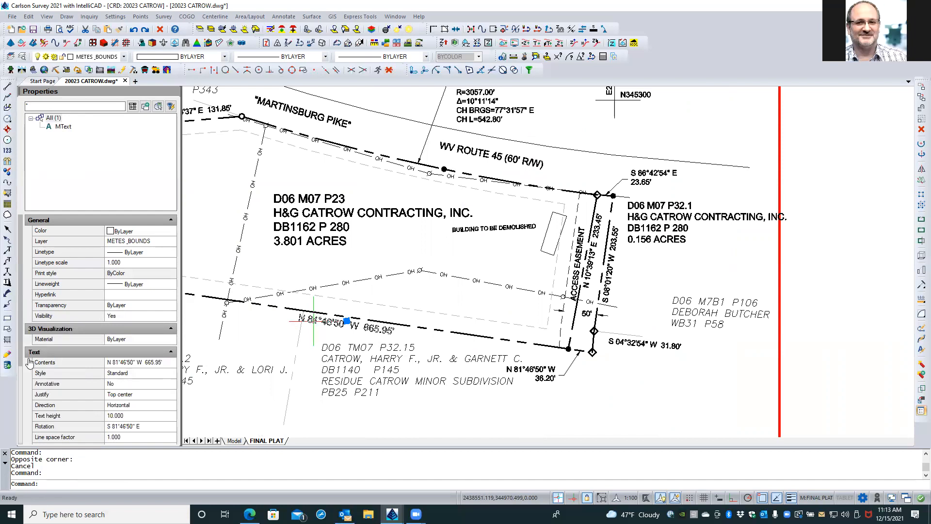
left_click(139, 414)
type("8")
key("Return")
key("Escape")
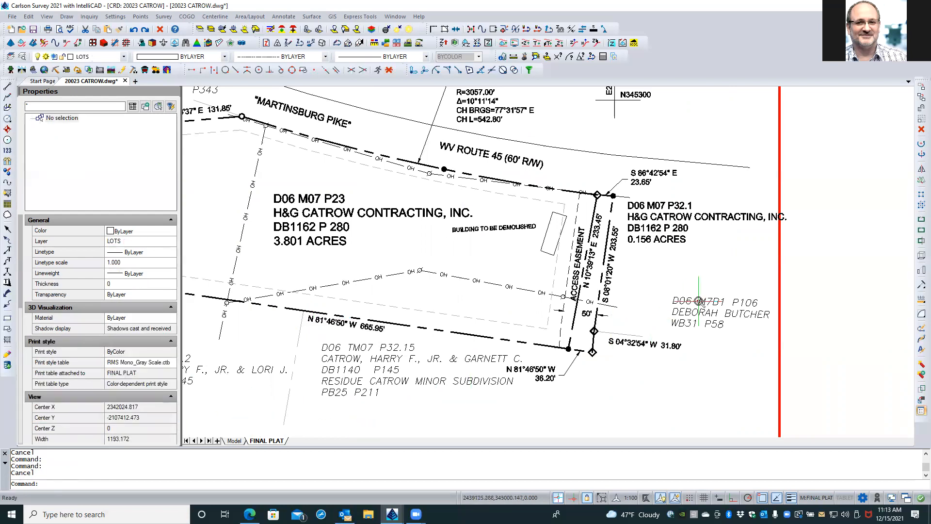
Step: Leave the viewport and set the paper text height of the four italic adjoining-owner labels around the parcel to 0.08
scroll(698, 300, "down", 1)
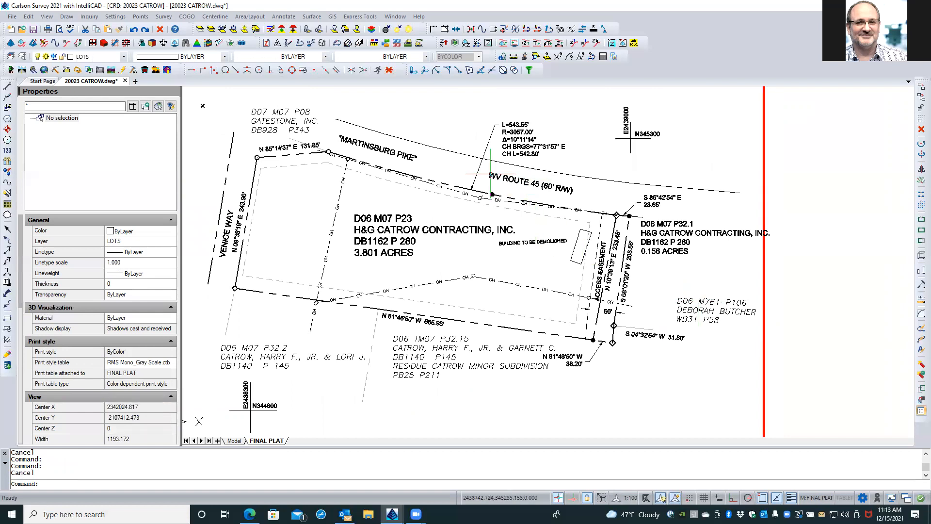
double_click(793, 212)
left_click(277, 120)
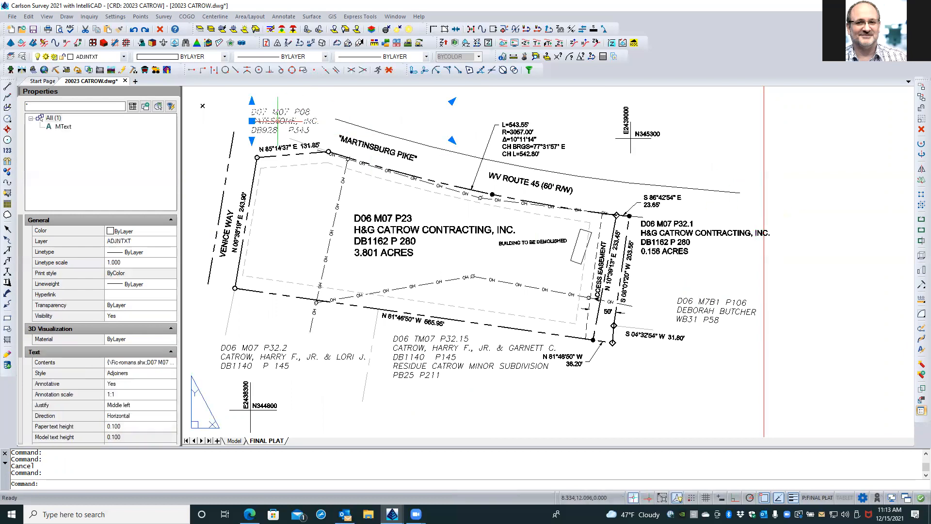
left_click(252, 361)
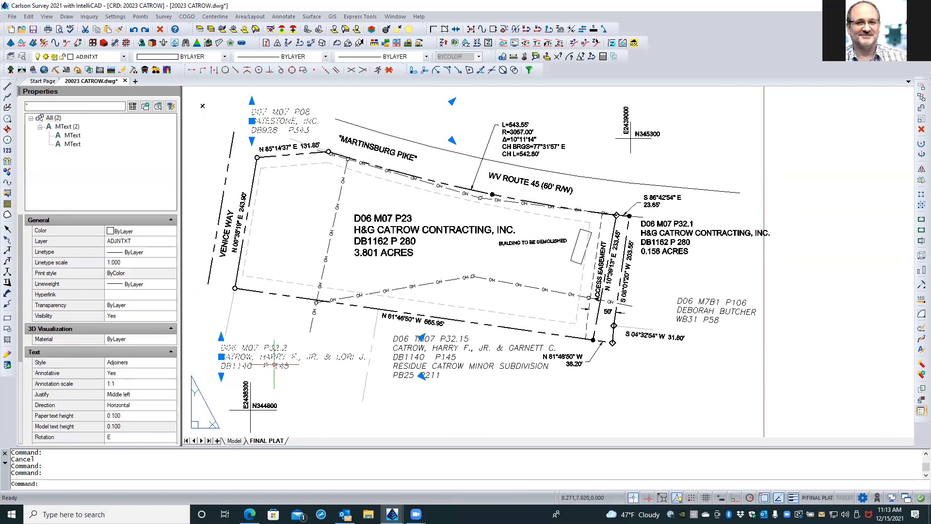
left_click(727, 311)
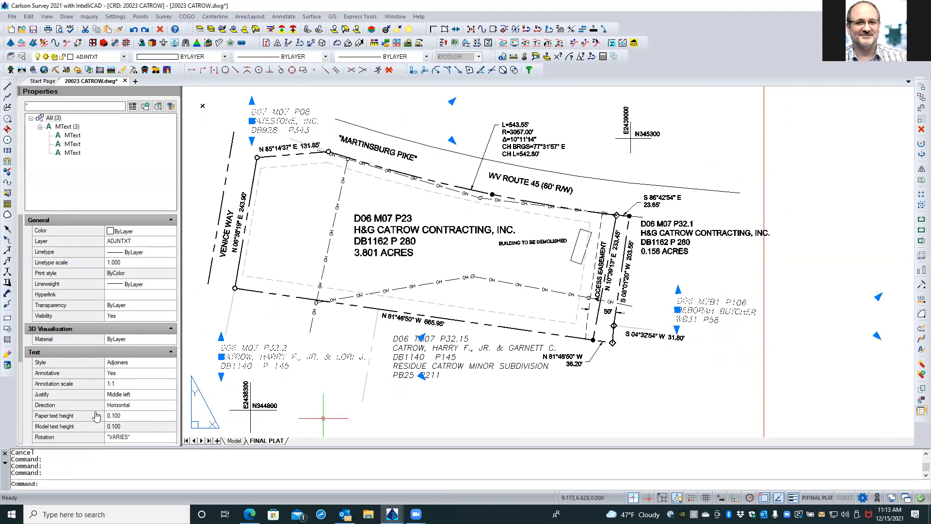
left_click(137, 415)
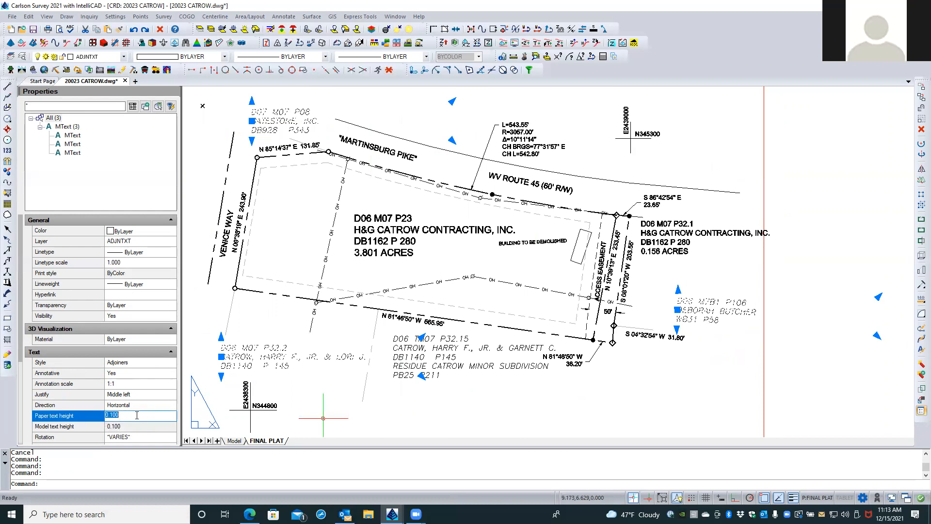
left_click(451, 367)
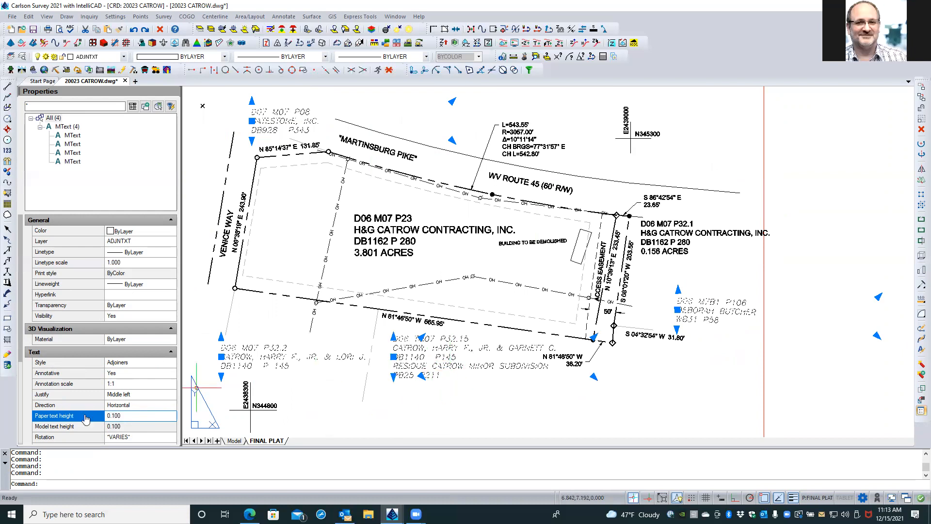
left_click(129, 415)
key("Return")
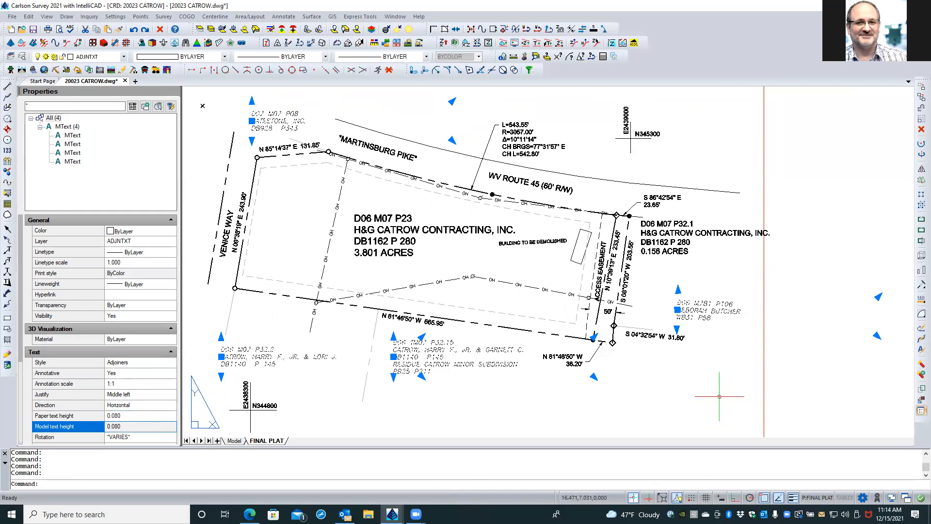
key("Escape")
key("Escape")
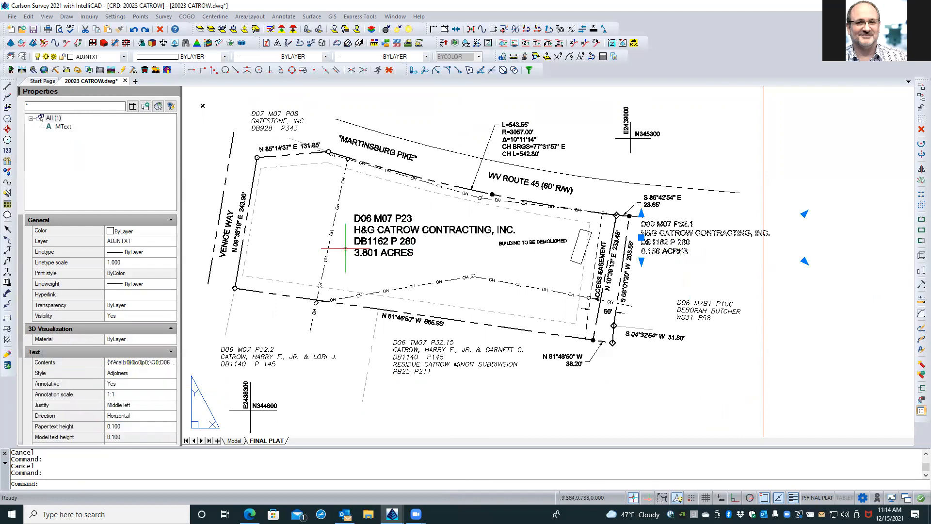
Step: Set the paper text height of the D06 M07 P23 parcel label with 3.801 ACRES to 0.1
key("Escape")
left_click(354, 232)
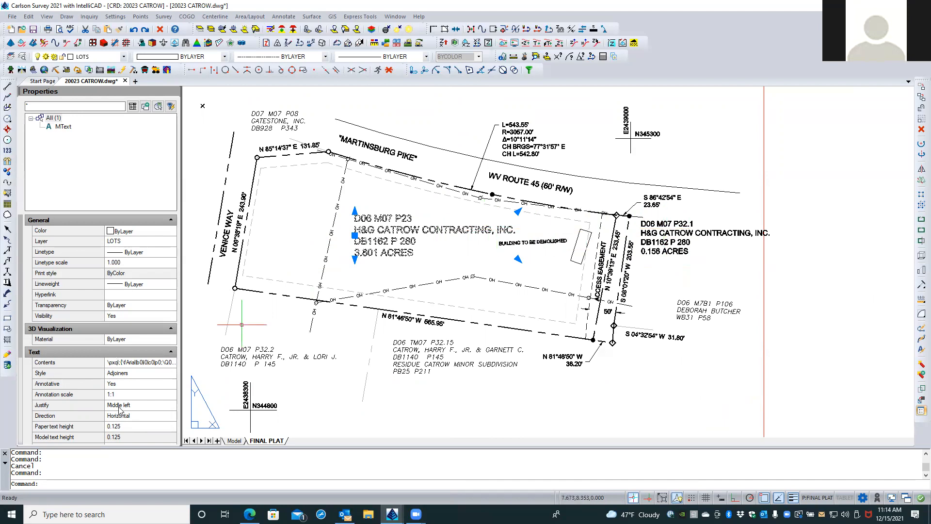
left_click(135, 425)
key("BackSpace")
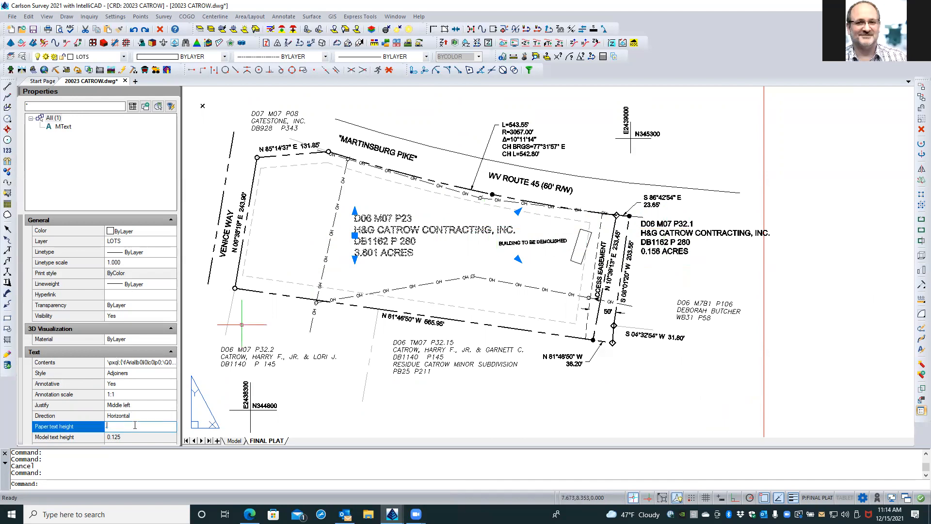
type(".1")
key("Return")
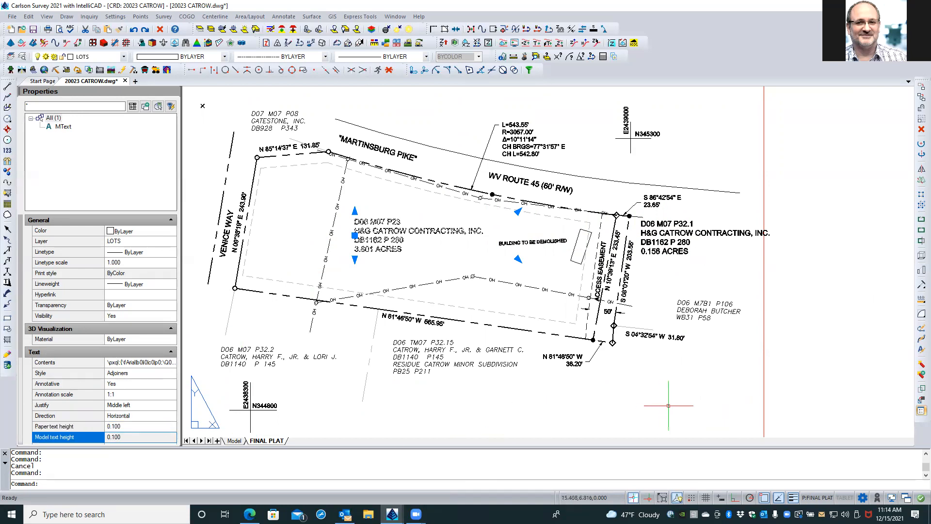
key("Escape")
key("Escape")
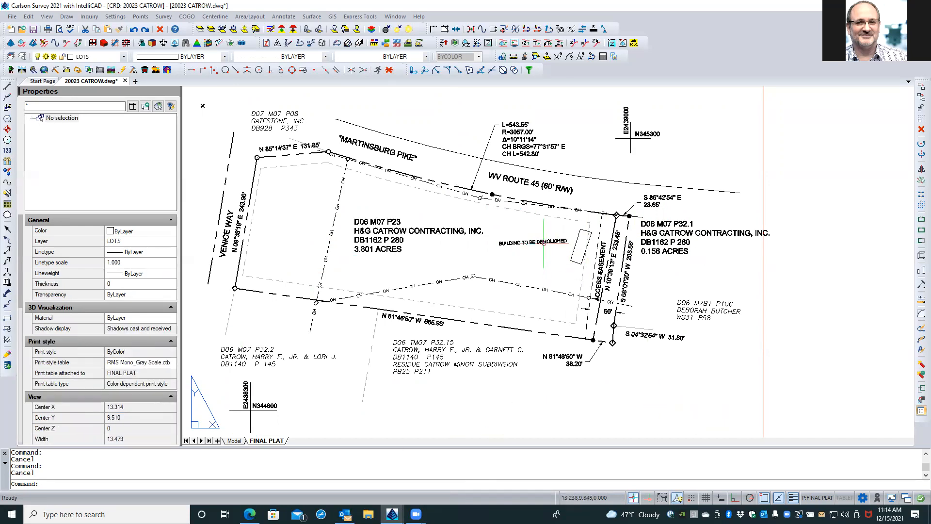
Step: Check the text height of the BUILDING TO BE DEMOLISHED label inside the viewport
left_click(553, 234)
key("Escape")
key("Escape")
double_click(544, 241)
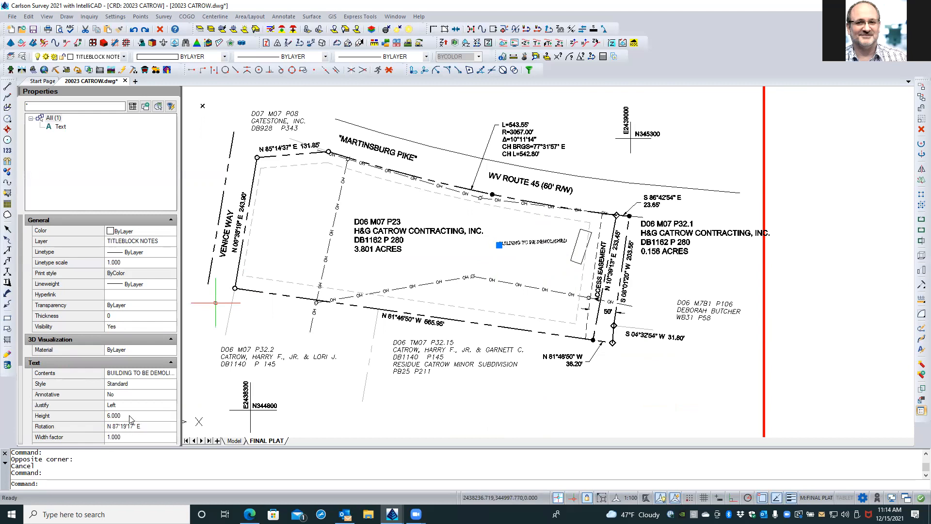
double_click(830, 324)
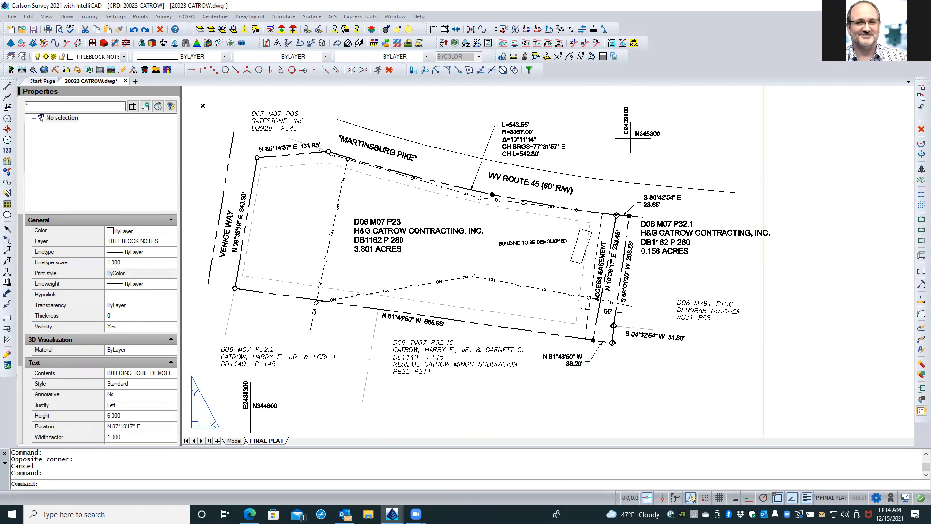
key("Escape")
key("Escape")
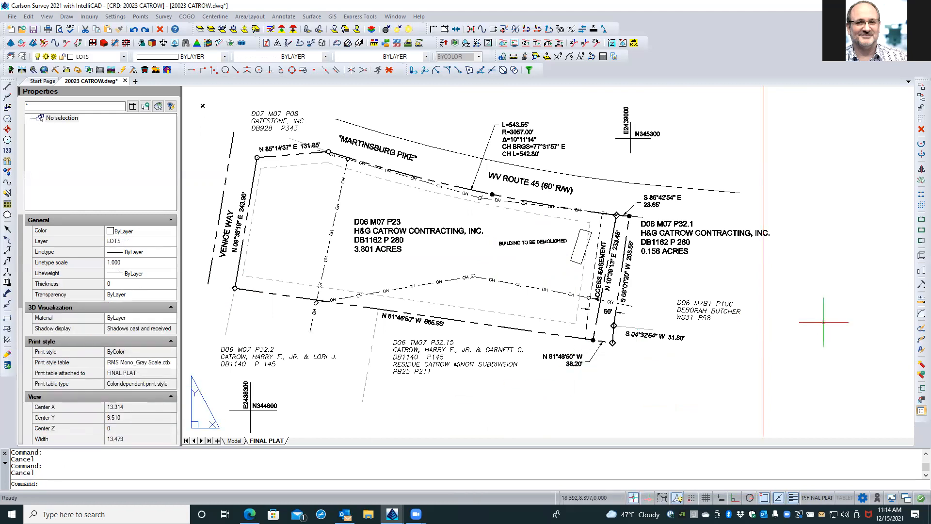
Step: Inspect the text height of the 50' access easement dimension inside the viewport
left_click(604, 312)
key("Escape")
key("Escape")
left_click(605, 314)
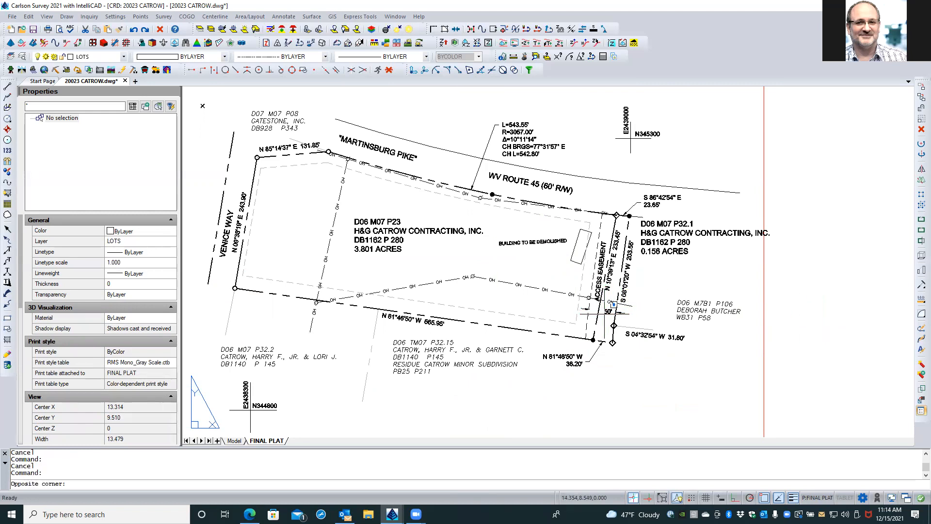
left_click(613, 305)
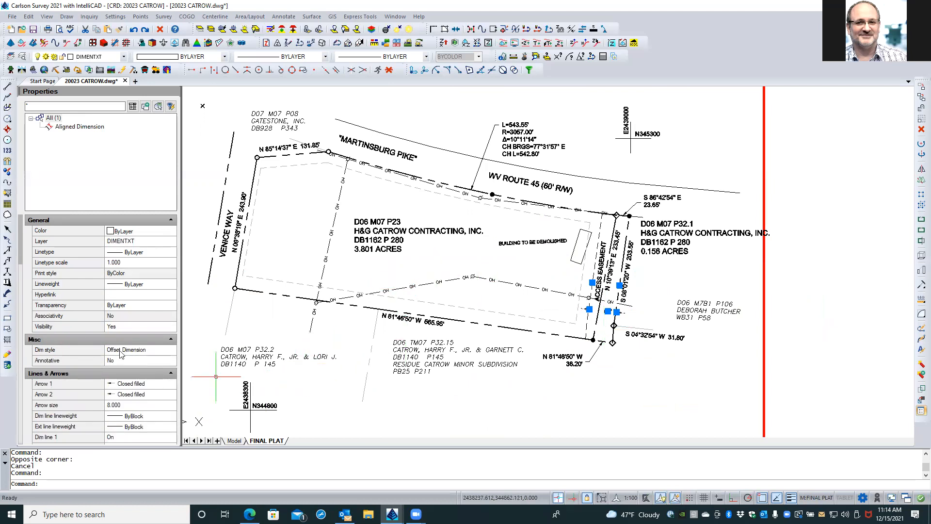
scroll(117, 352, "down", 5)
scroll(118, 350, "down", 5)
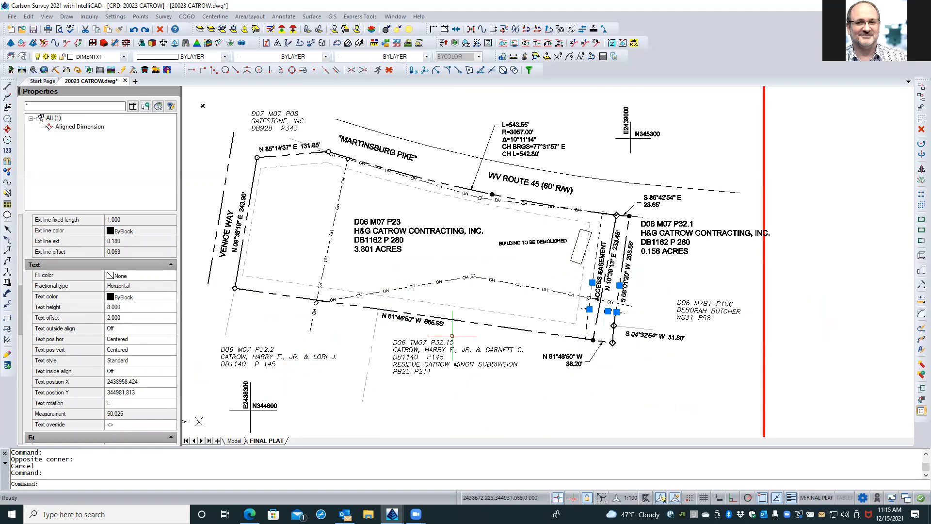
double_click(818, 340)
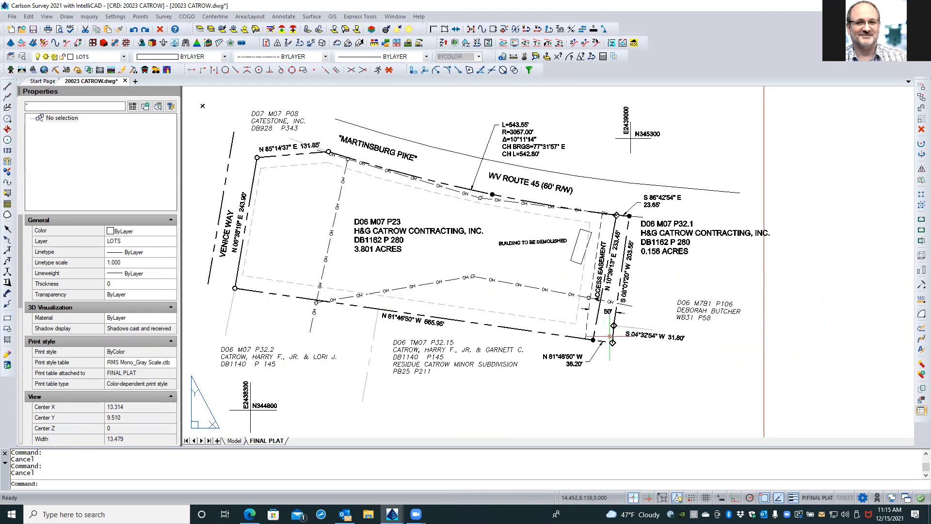
Step: Move the N 81°46'50" W 36.20' label straight down so its first line aligns with the leader
scroll(598, 357, "up", 4)
left_click(543, 372)
left_click(531, 376)
left_click(530, 377)
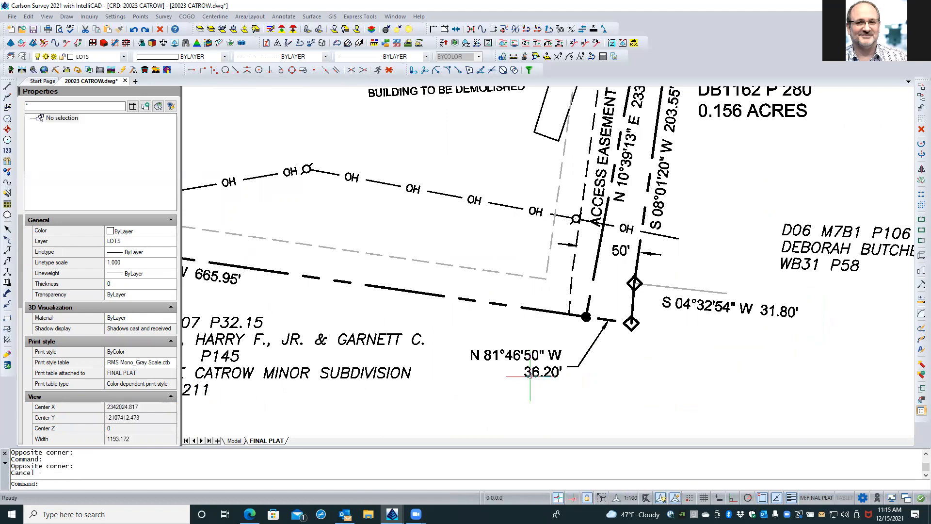
key("Escape")
left_click(531, 374)
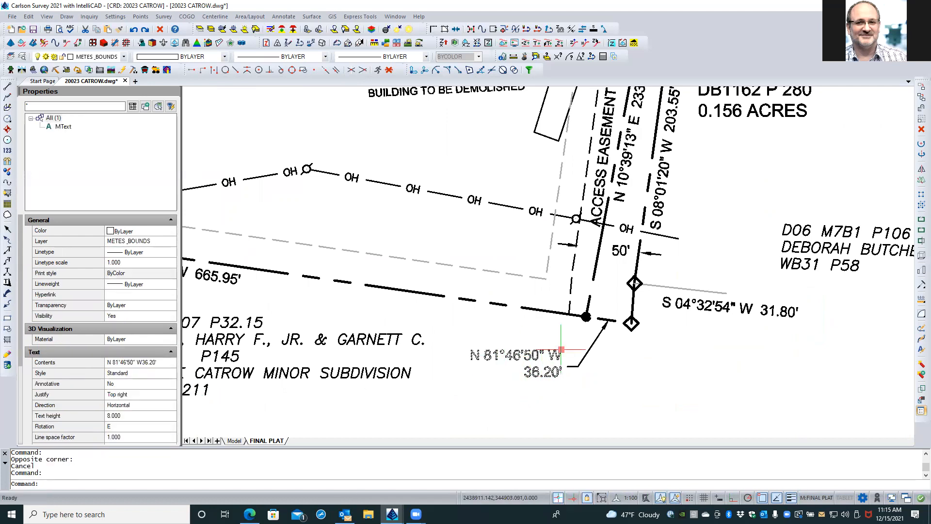
left_click(561, 349)
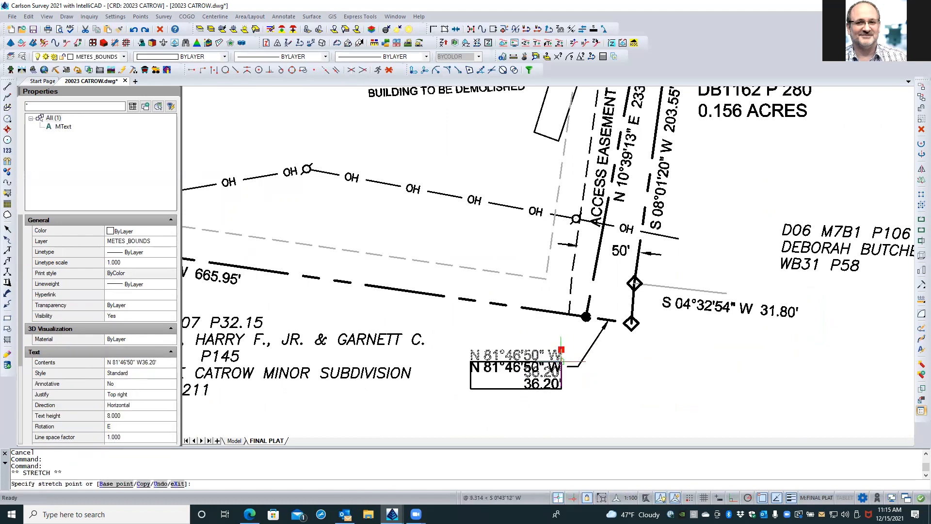
left_click(561, 361)
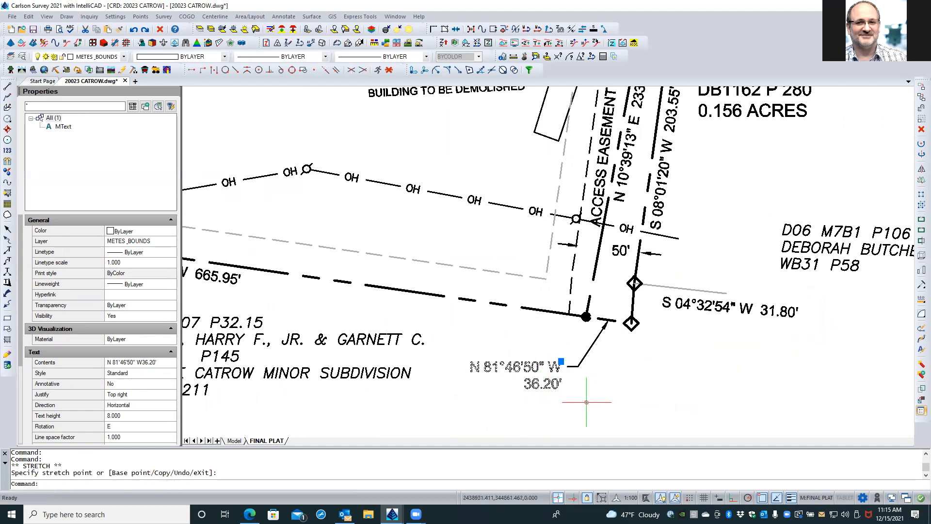
key("Escape")
scroll(516, 404, "down", 2)
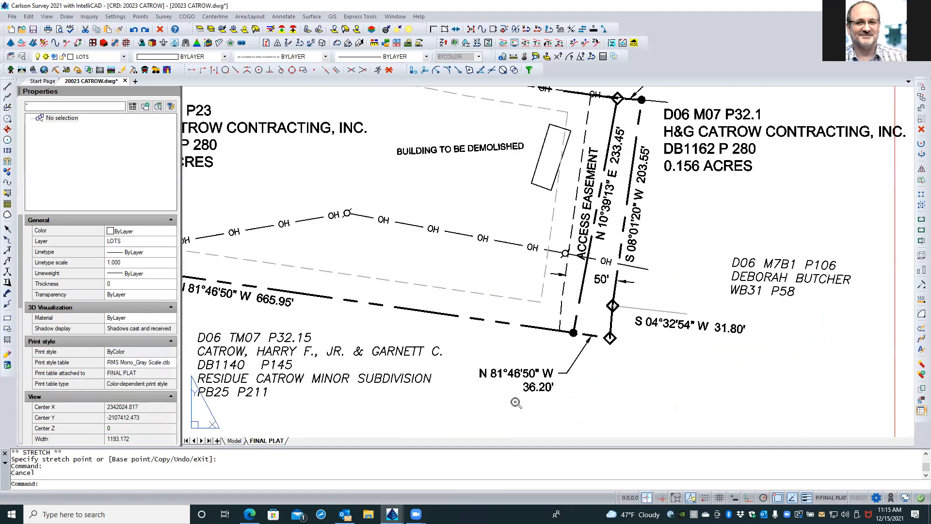
Step: Move the S 86°42'54" E 23.65' label down to the end of its leader
left_click(648, 130)
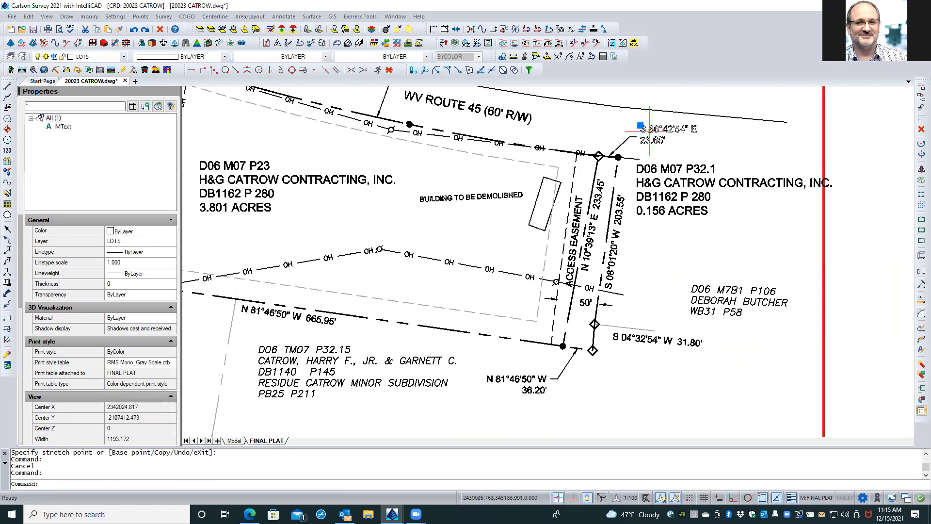
left_click(640, 126)
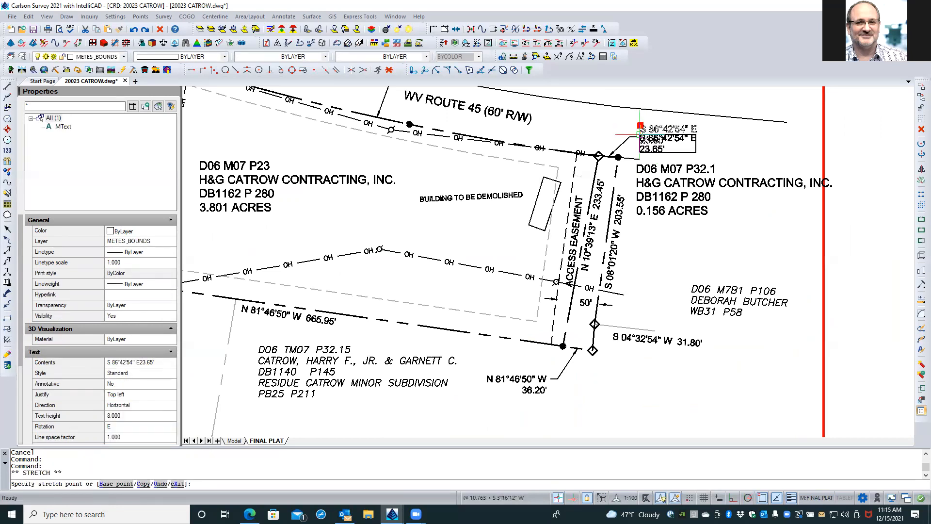
left_click(640, 131)
scroll(624, 127, "up", 3)
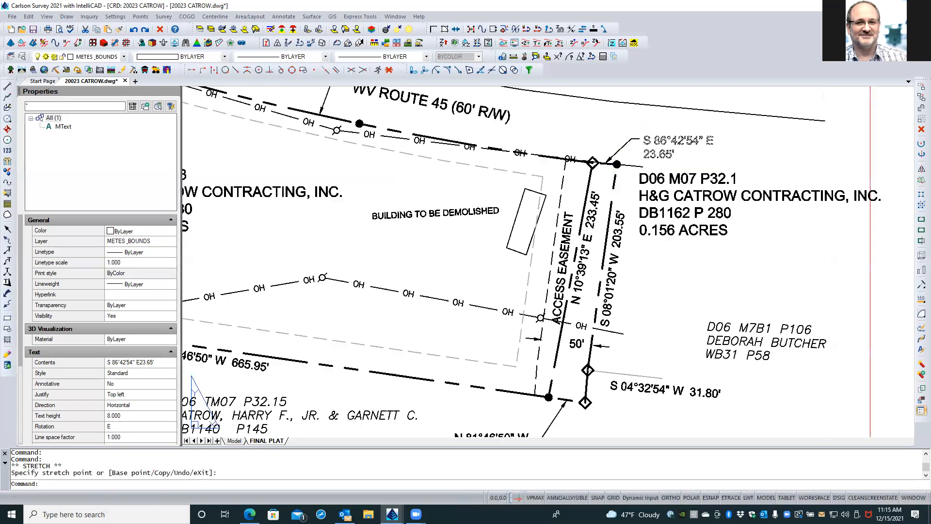
key("Escape")
key("Escape")
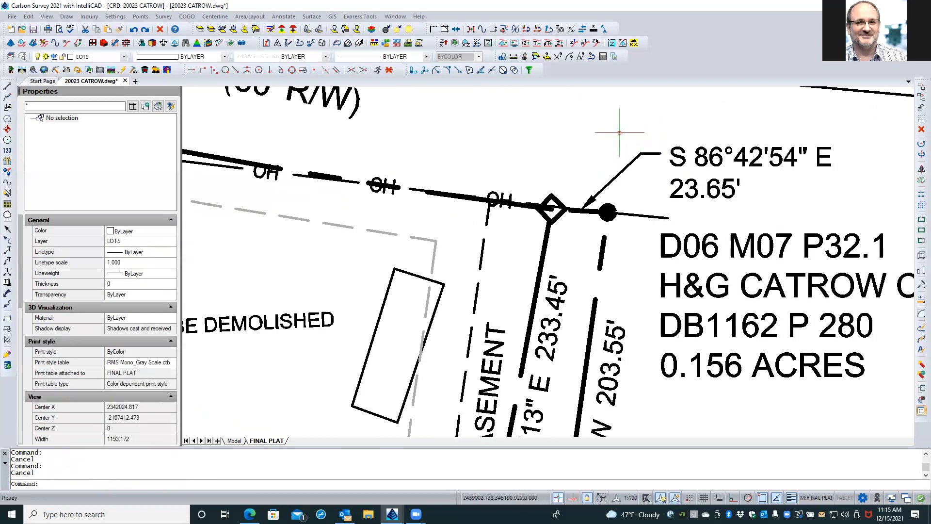
Step: Nudge the S 86°42'54" E 23.65' label slightly up to centre its first line on the leader
left_click(674, 153)
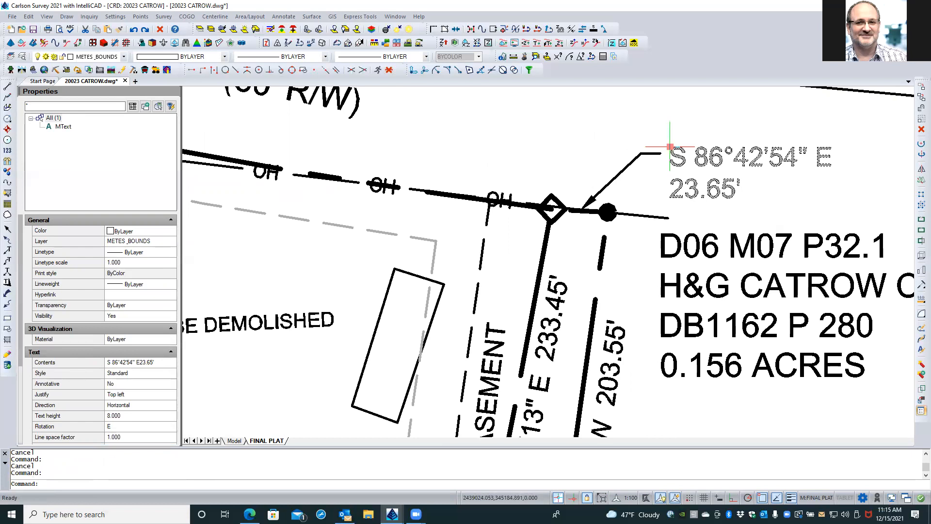
left_click(669, 147)
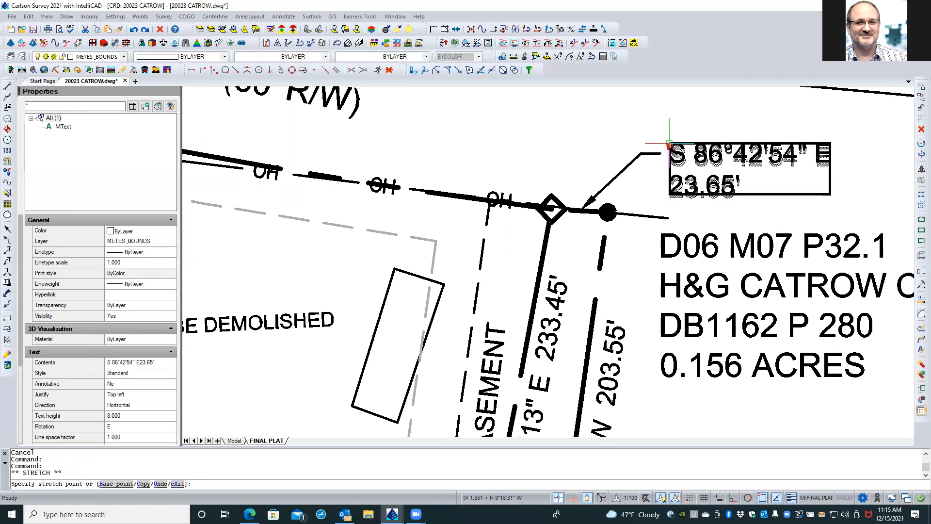
key("Escape")
key("Escape")
scroll(645, 223, "down", 3)
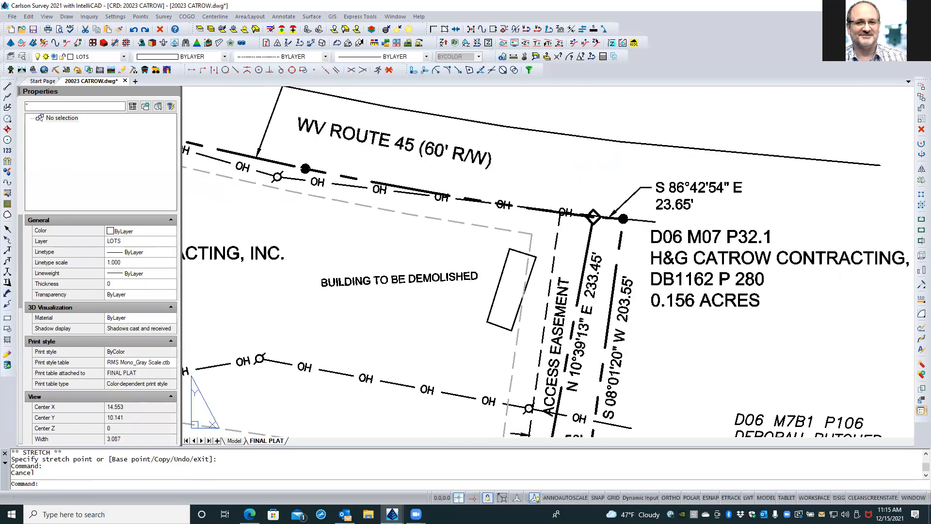
scroll(637, 225, "down", 2)
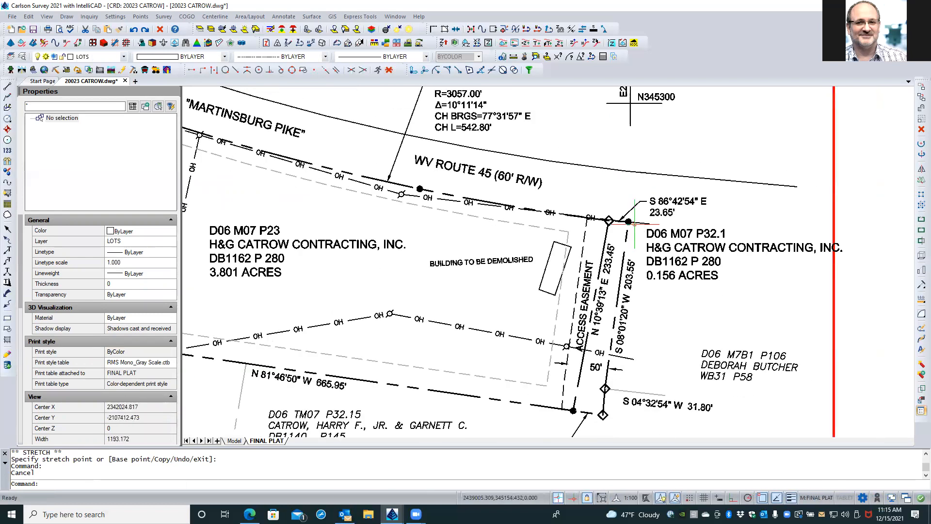
scroll(565, 177, "down", 2)
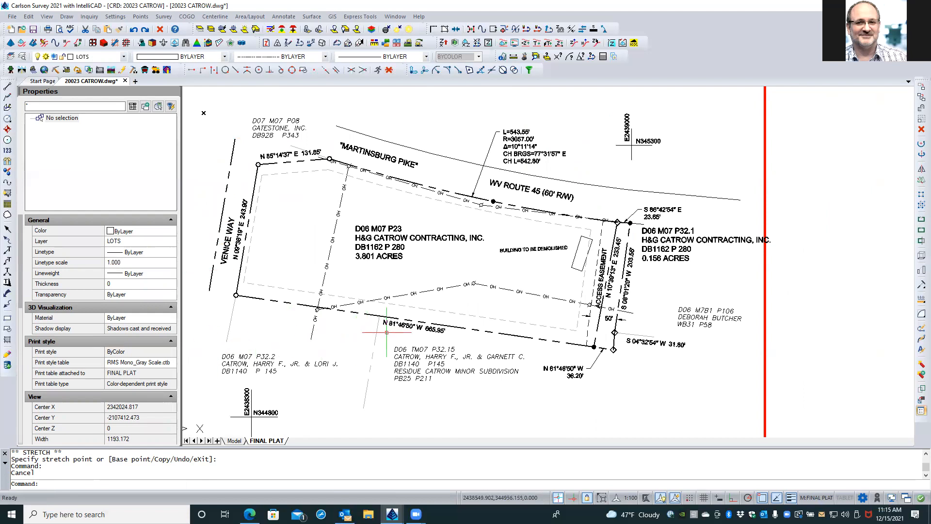
right_click(416, 336)
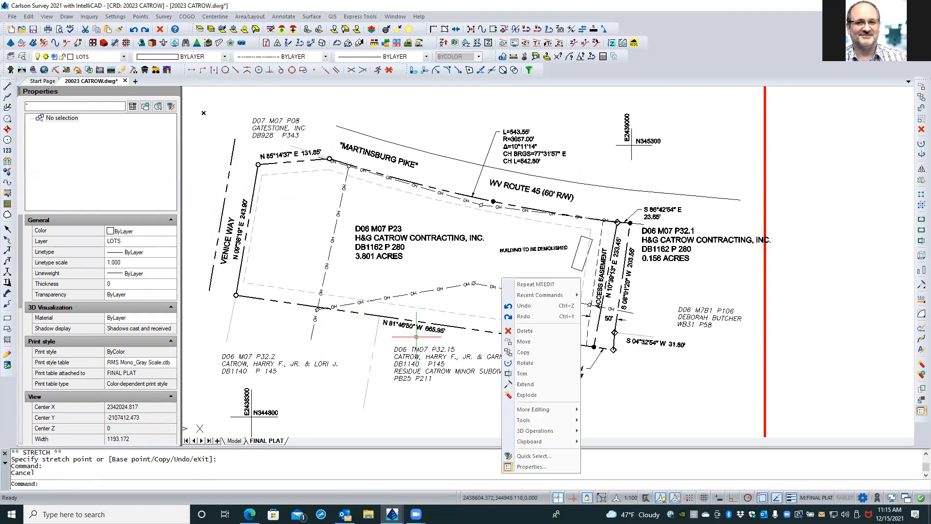
left_click(720, 411)
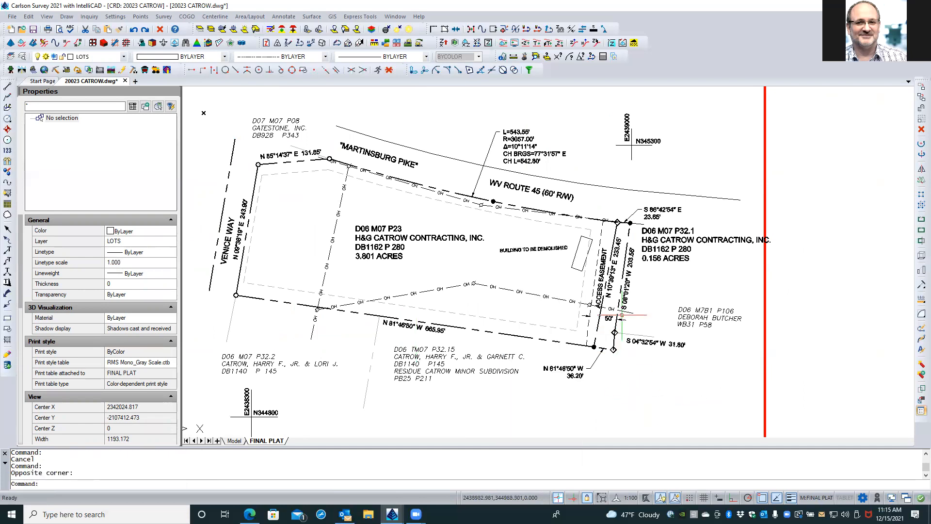
scroll(615, 332, "up", 3)
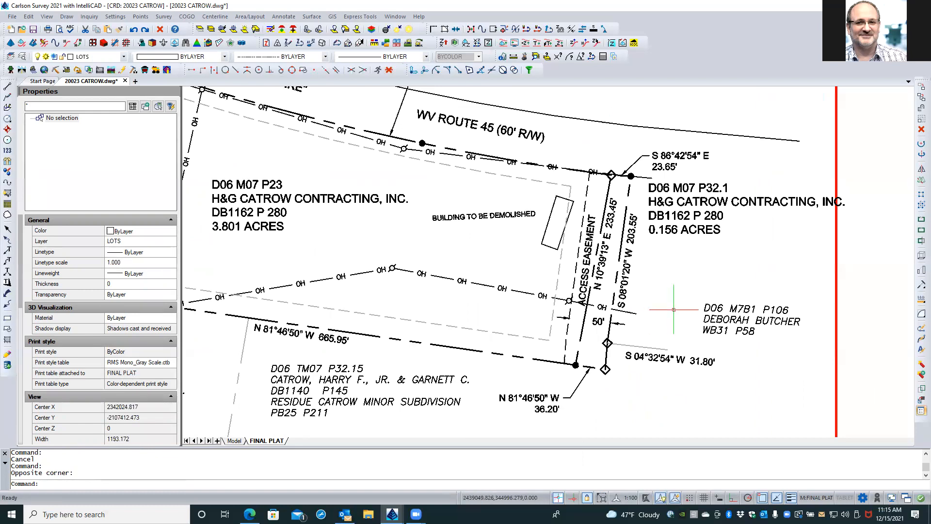
middle_click_drag(663, 296, 777, 326)
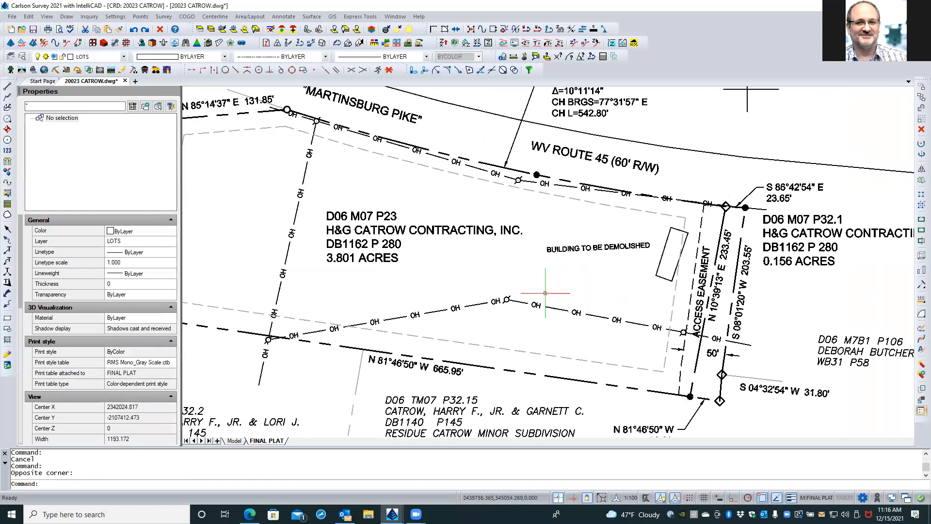
mouse_move(545, 293)
middle_mouse_down()
mouse_move(670, 305)
mouse_move(635, 294)
mouse_move(555, 310)
middle_mouse_up()
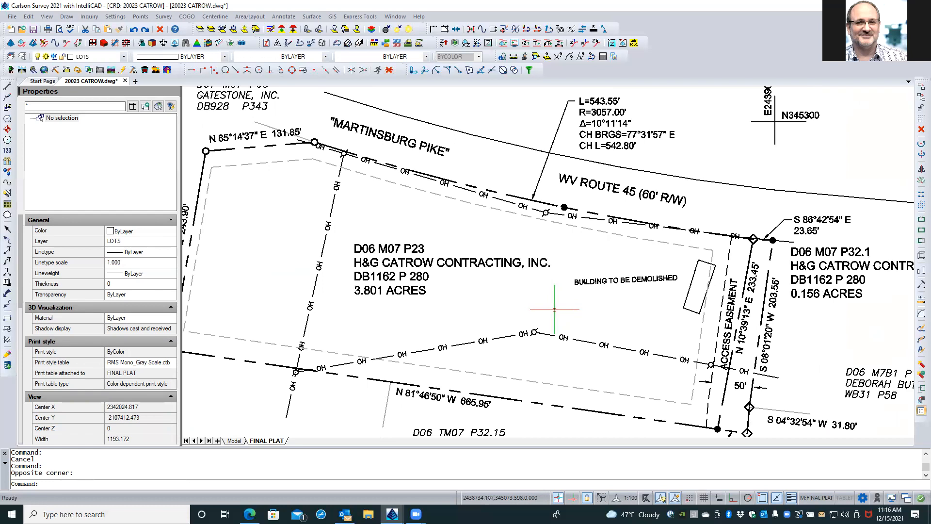
Step: Check which layer the overhead wire polyline crossing the southern part of the parcel is on
left_click(574, 329)
left_click(576, 330)
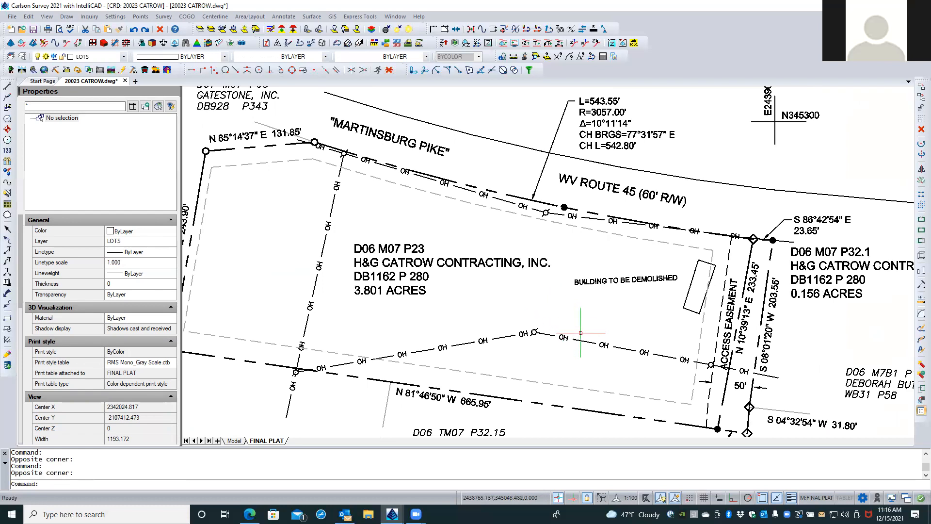
left_click(579, 340)
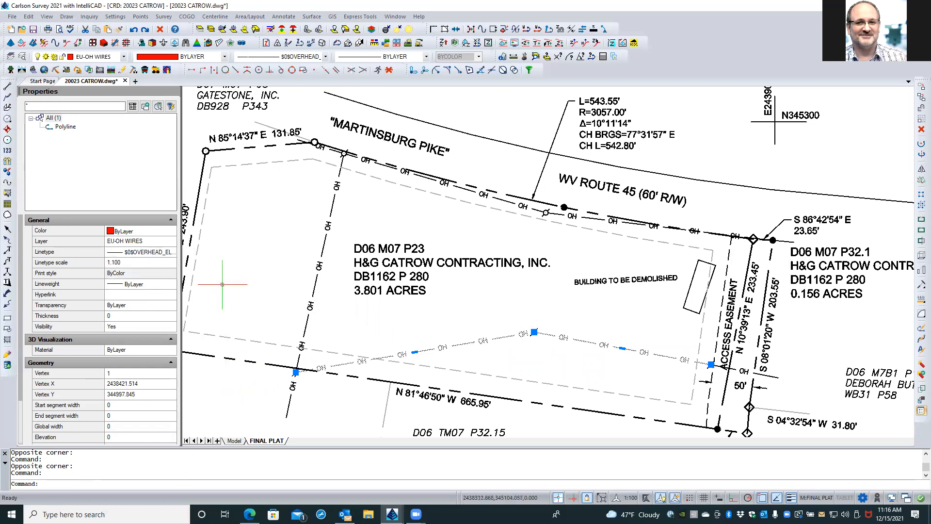
key("Escape")
key("Escape")
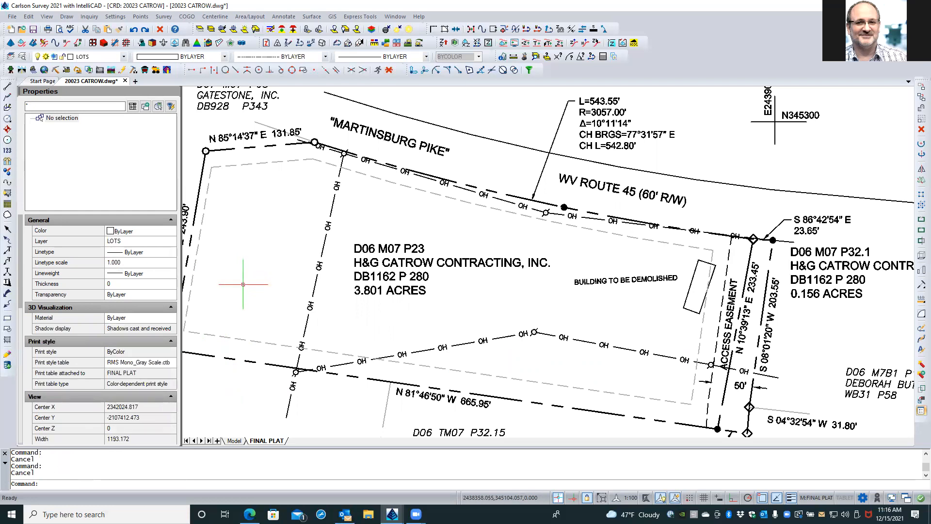
scroll(296, 264, "down", 2)
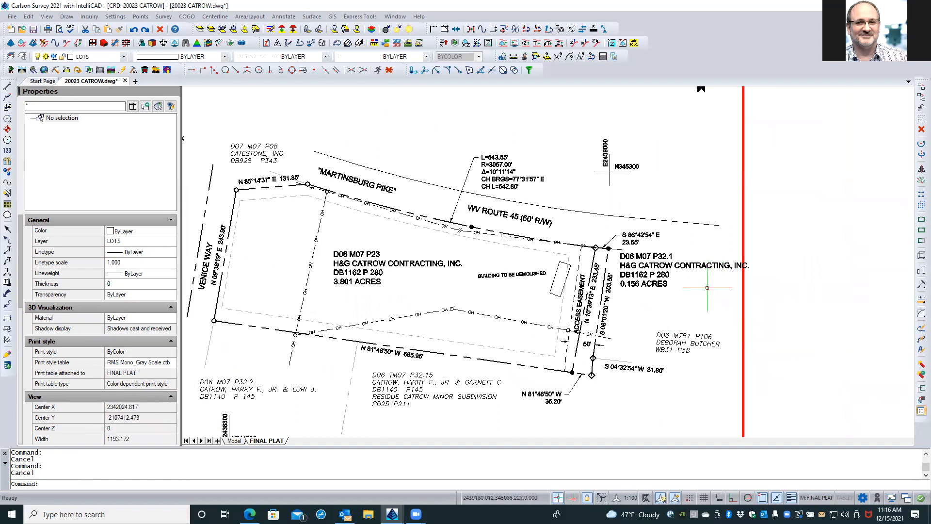
Step: Filter the layer list for "eu" and set the EU-OH WIRES layer's viewport color to gray 252
left_click(22, 56)
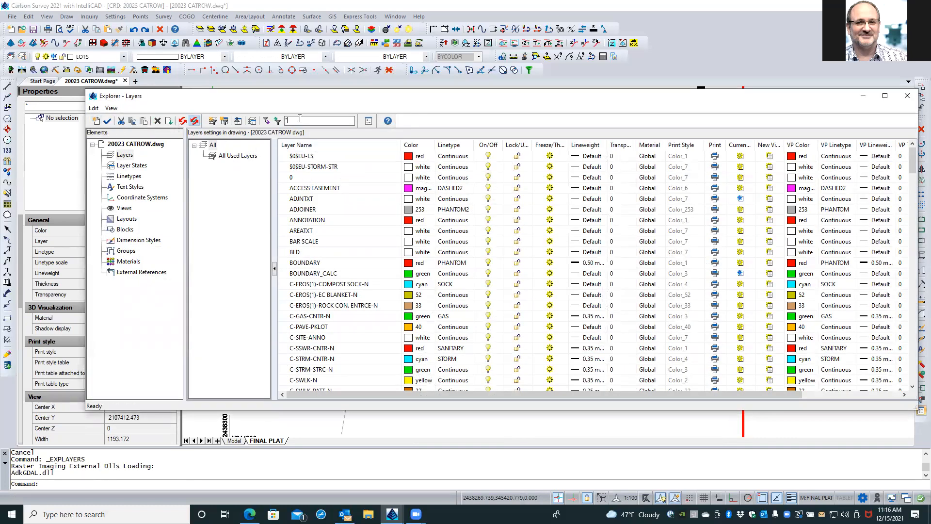
type("eu")
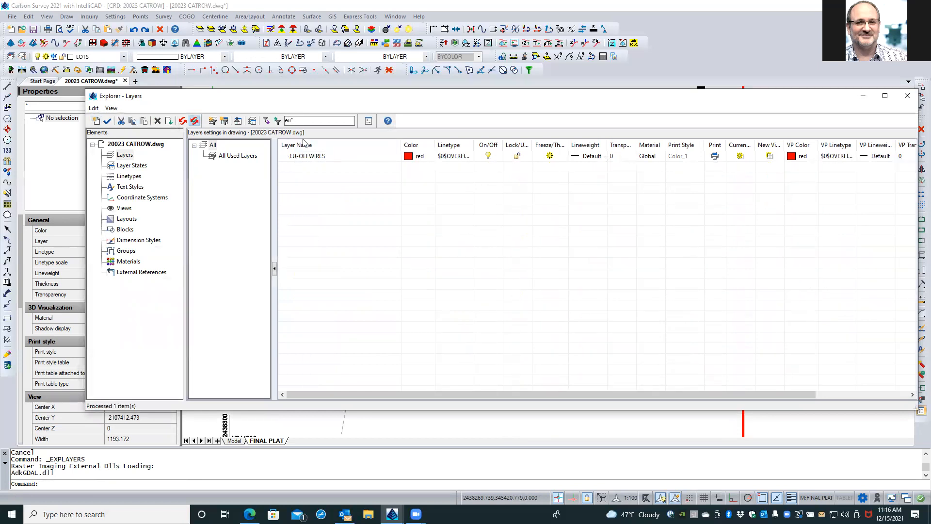
left_click(329, 155)
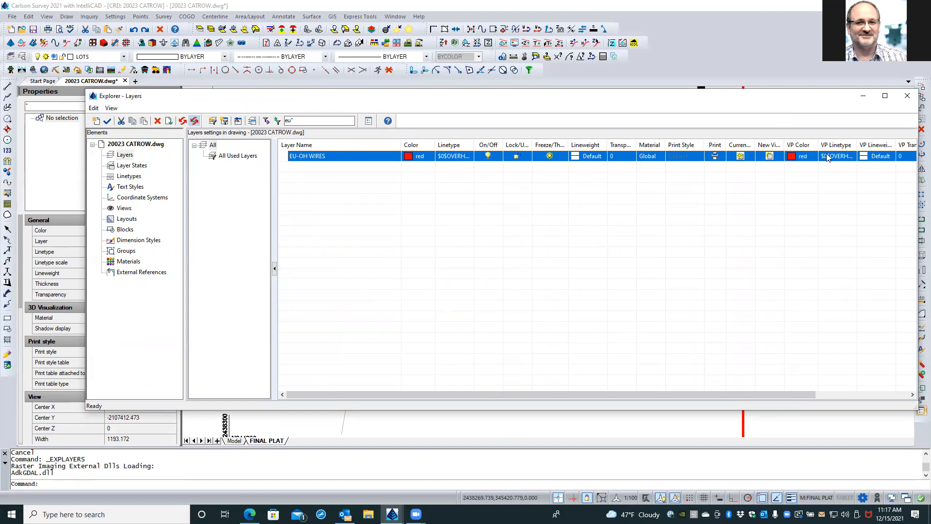
left_click_drag(772, 394, 891, 396)
left_click(679, 156)
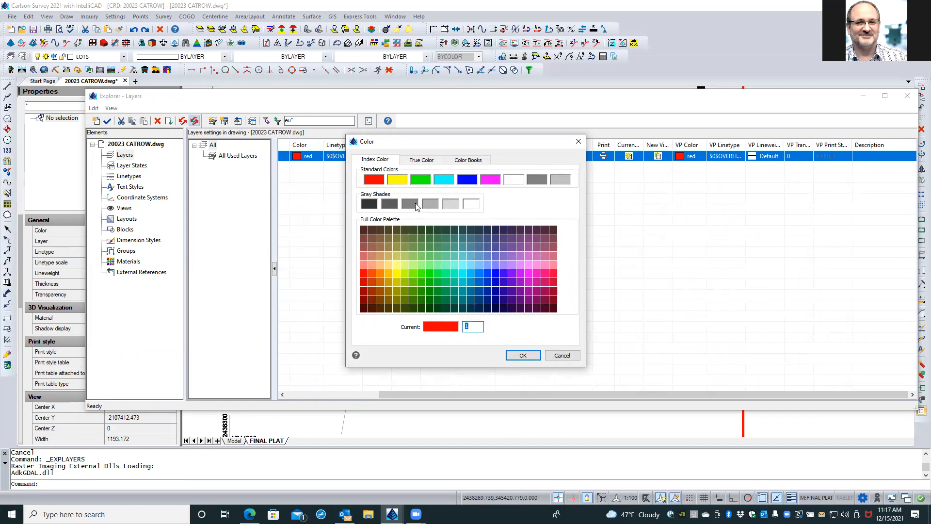
left_click(429, 205)
left_click(412, 204)
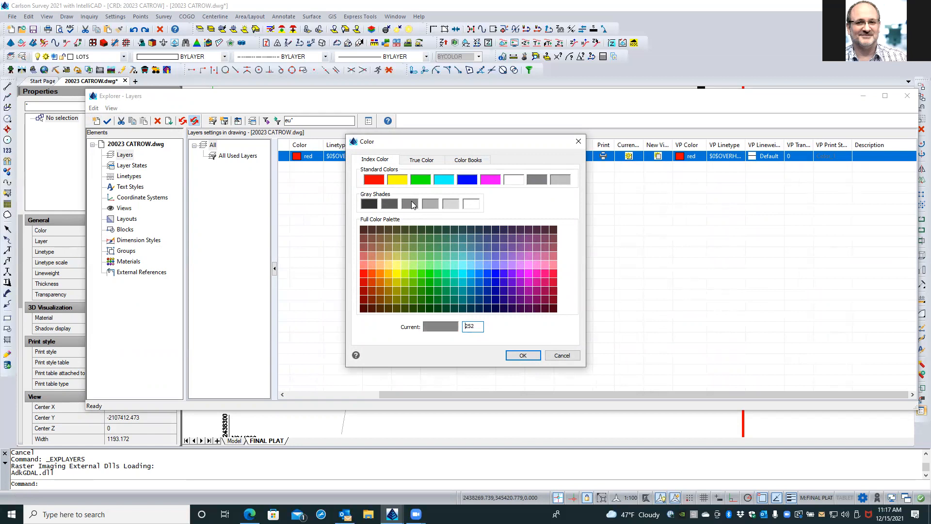
left_click(523, 355)
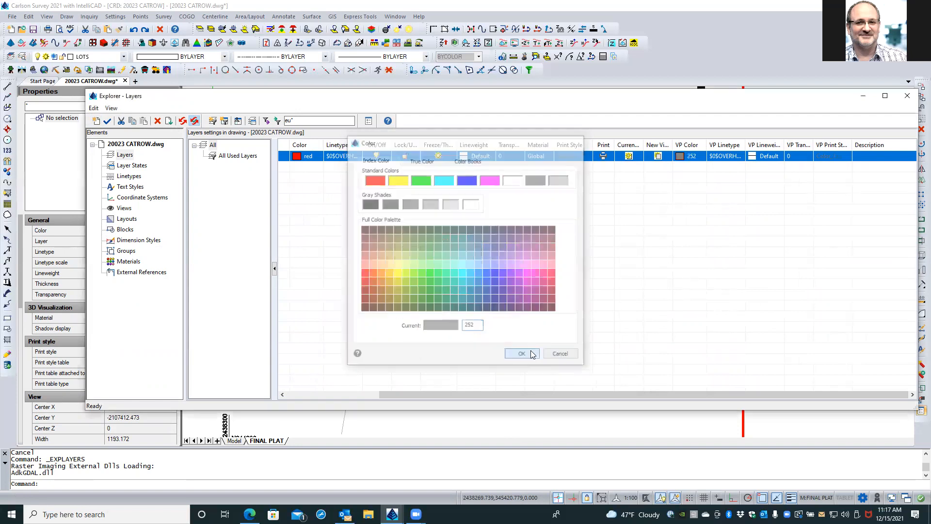
Step: Set the EU-OH WIRES layer's viewport lineweight to 0.05 mm and regenerate the drawing with REA
left_click(764, 159)
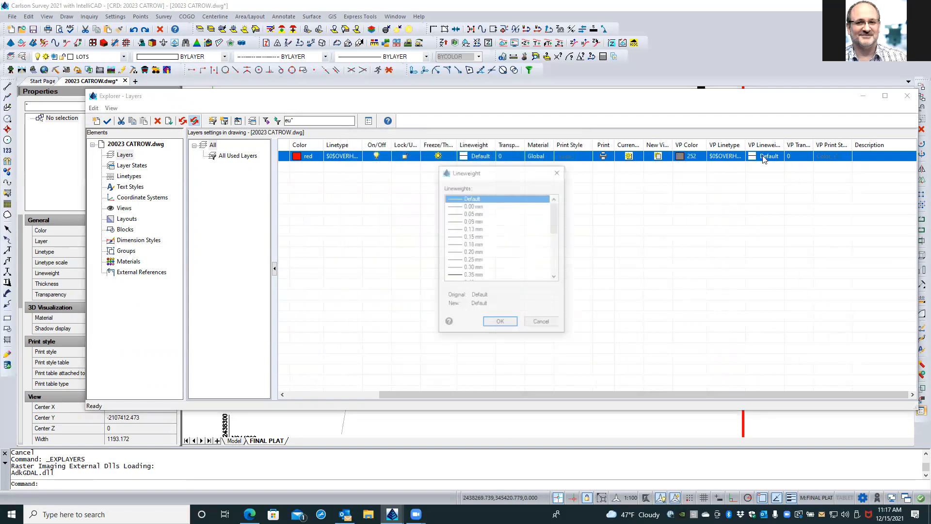
left_click(456, 214)
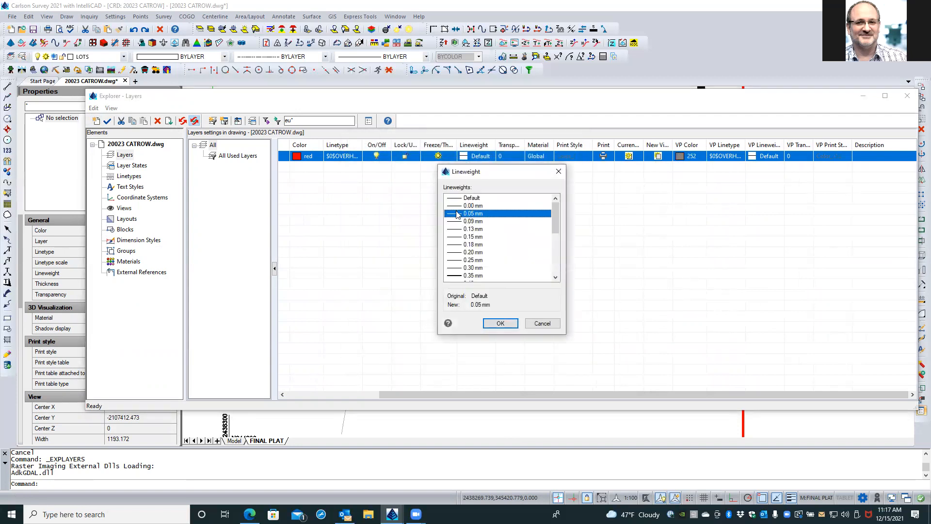
left_click(504, 322)
left_click(907, 95)
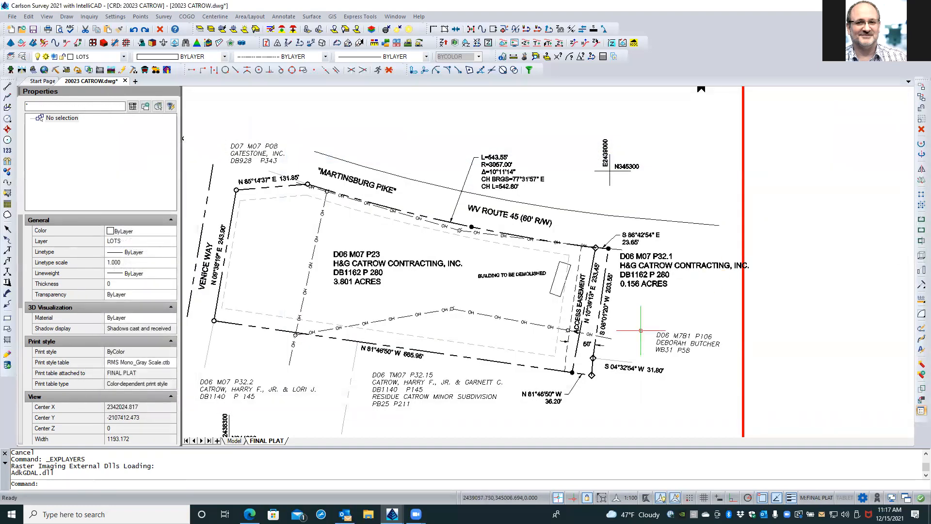
type("REA")
key("Return")
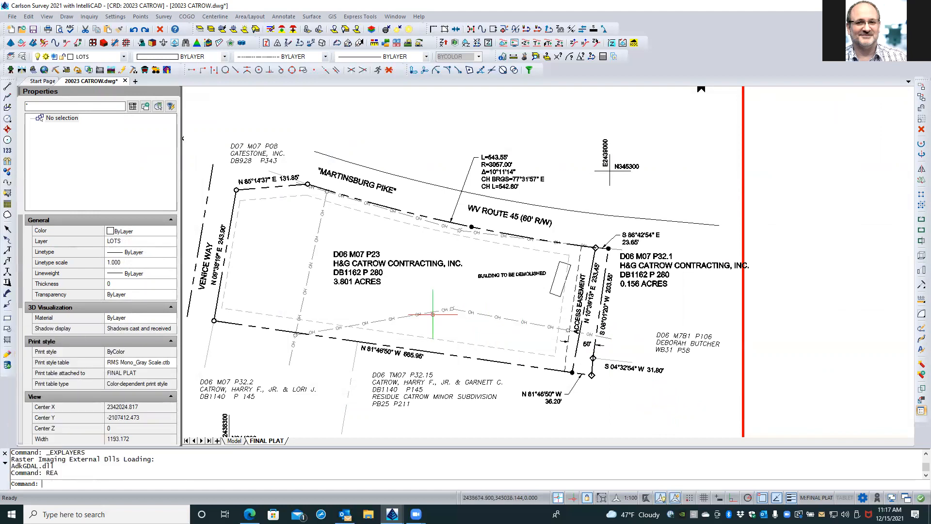
Step: Examine how the overhead wires read against the boundary and setback lines across the plat
scroll(595, 237, "up", 3)
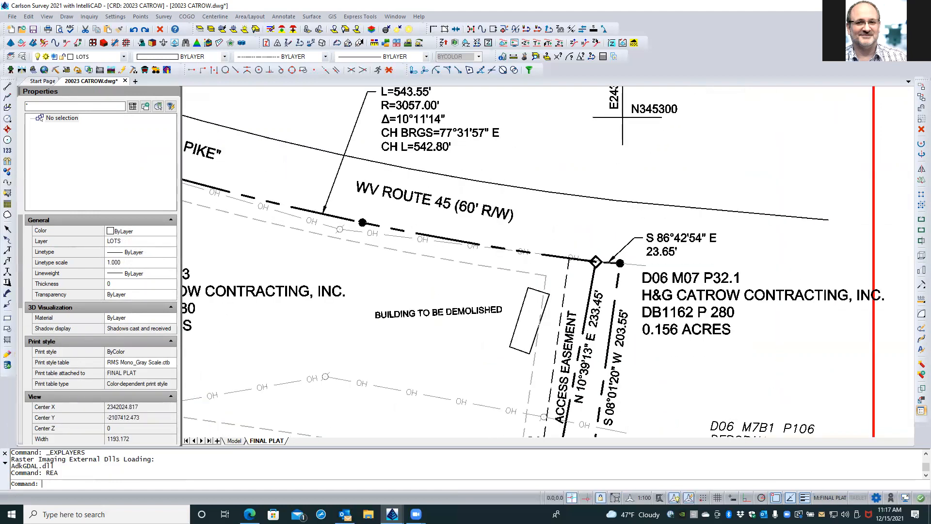
scroll(595, 237, "up", 1)
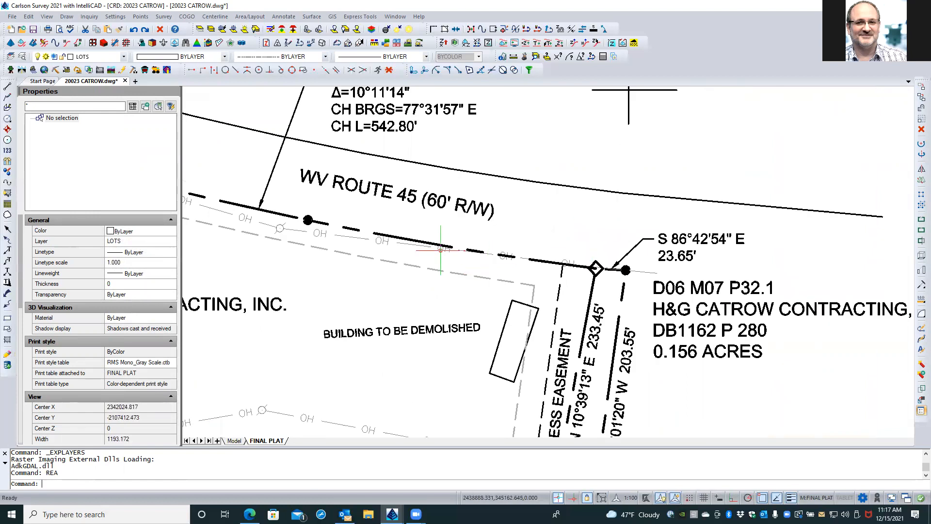
scroll(462, 219, "down", 3)
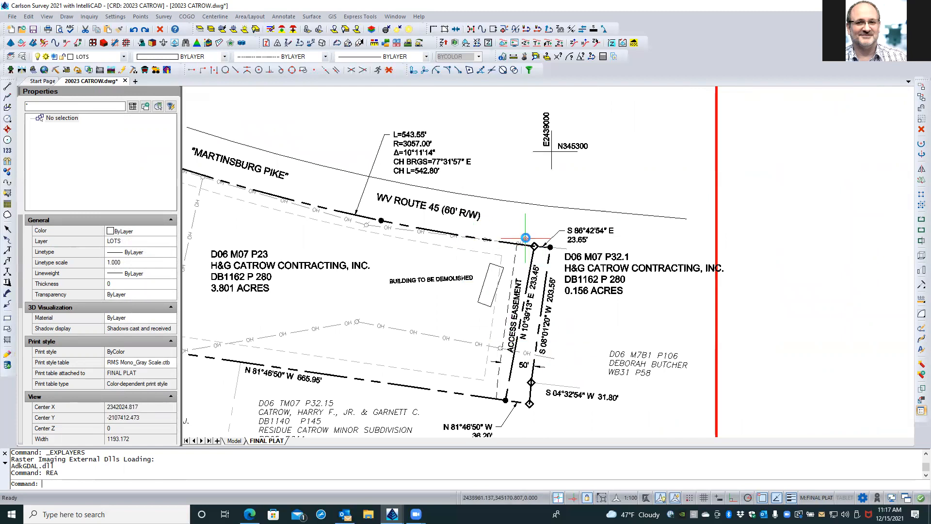
scroll(756, 241, "down", 3)
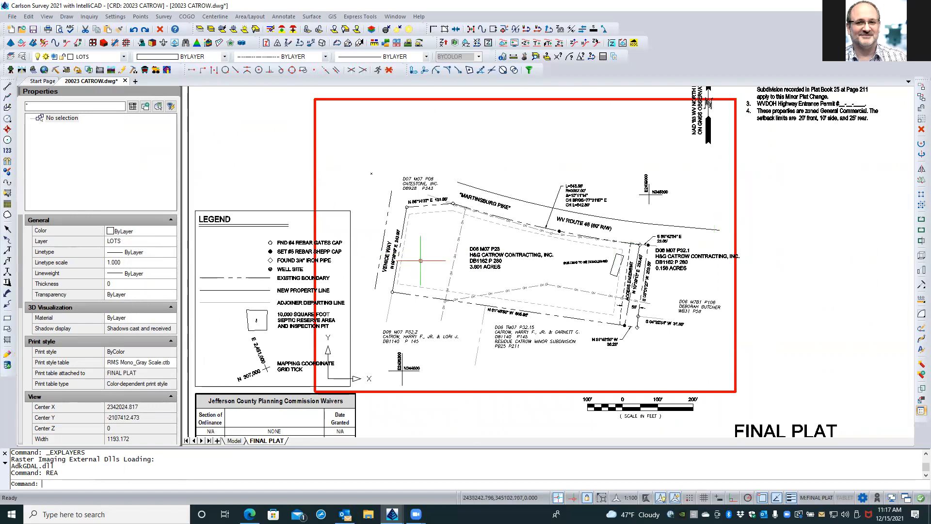
scroll(422, 232, "down", 1)
scroll(423, 194, "up", 3)
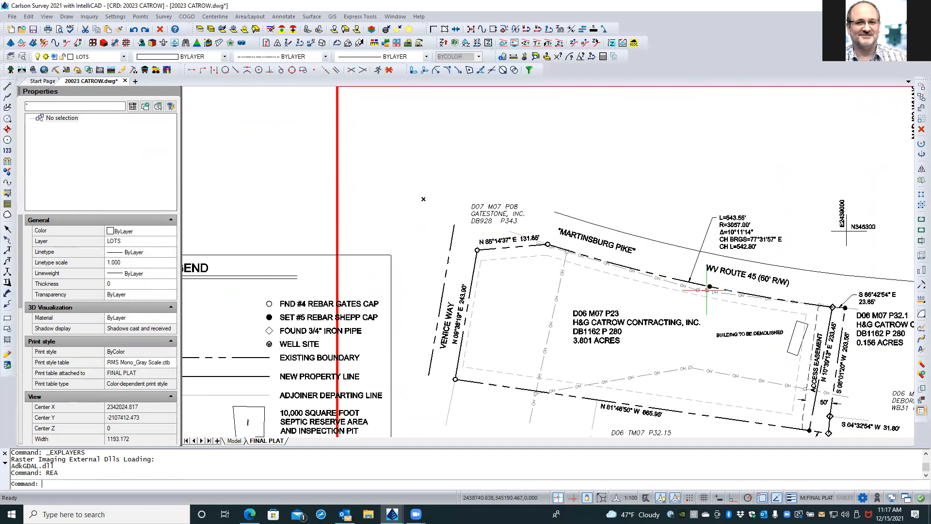
scroll(704, 291, "up", 2)
scroll(704, 292, "down", 3)
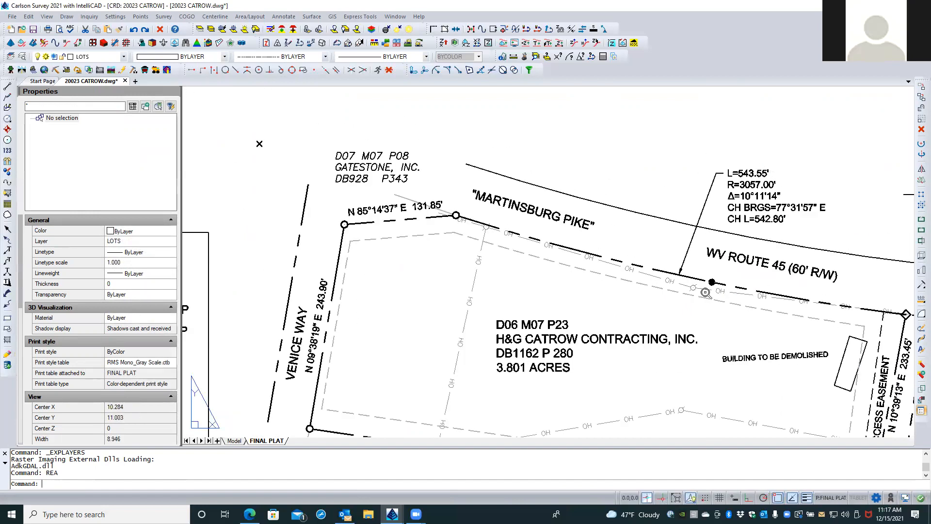
scroll(705, 291, "down", 2)
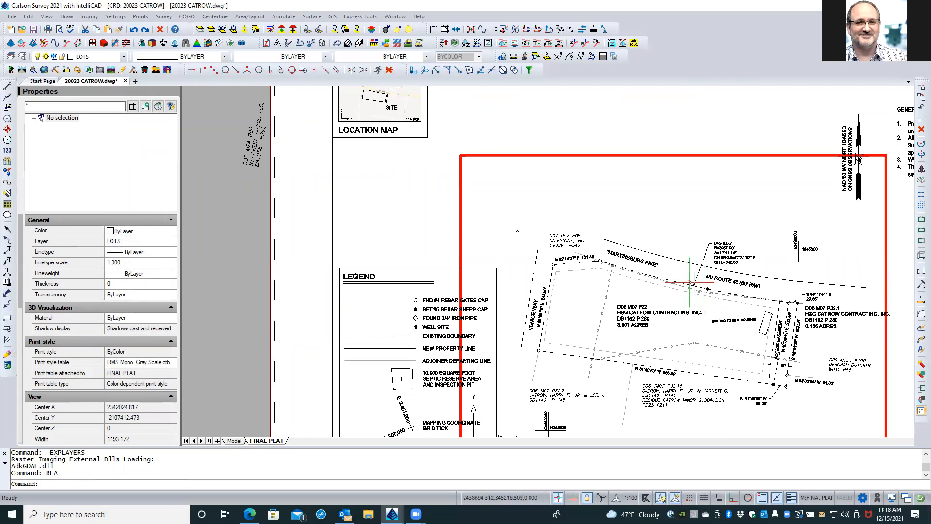
Step: Leave the viewport for paper space and review the labels around both parcels on the plat
double_click(393, 245)
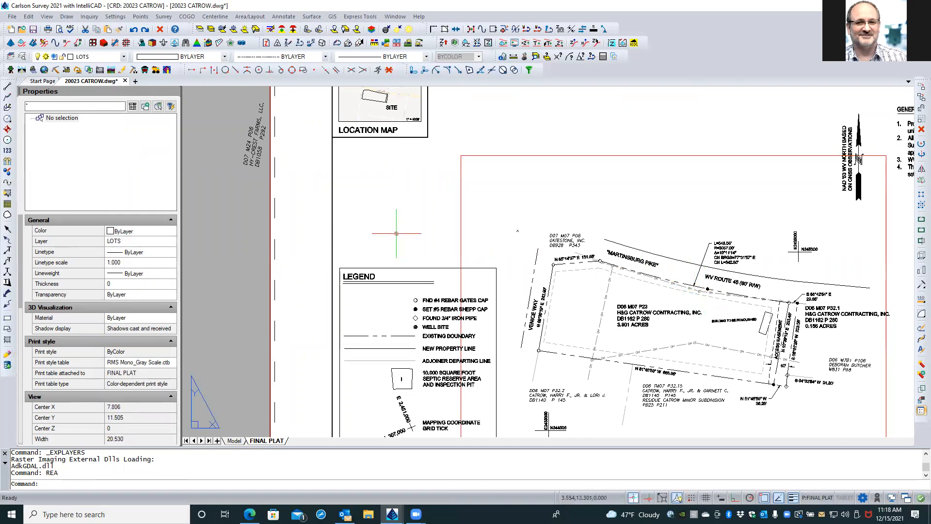
scroll(396, 232, "down", 2)
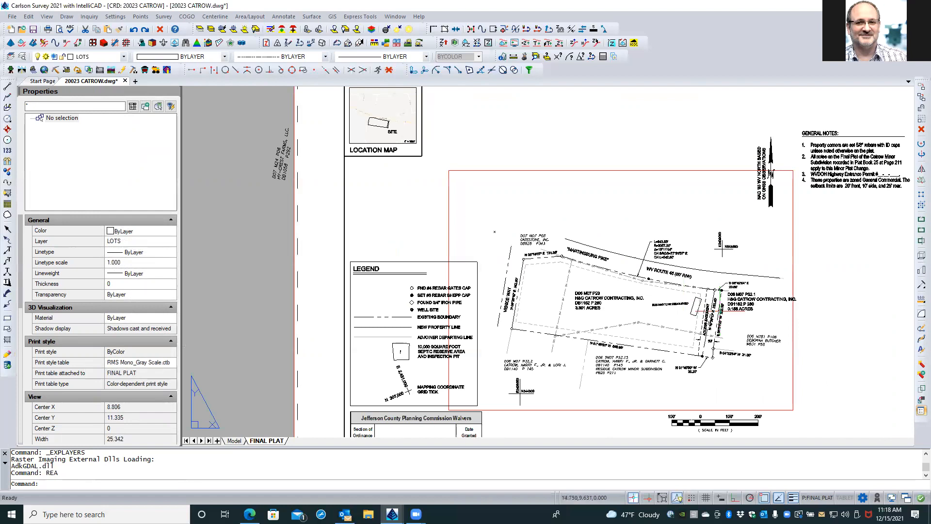
scroll(736, 314, "up", 1)
scroll(736, 314, "up", 2)
mouse_move(735, 314)
middle_mouse_down()
mouse_move(614, 307)
mouse_move(614, 274)
middle_mouse_up()
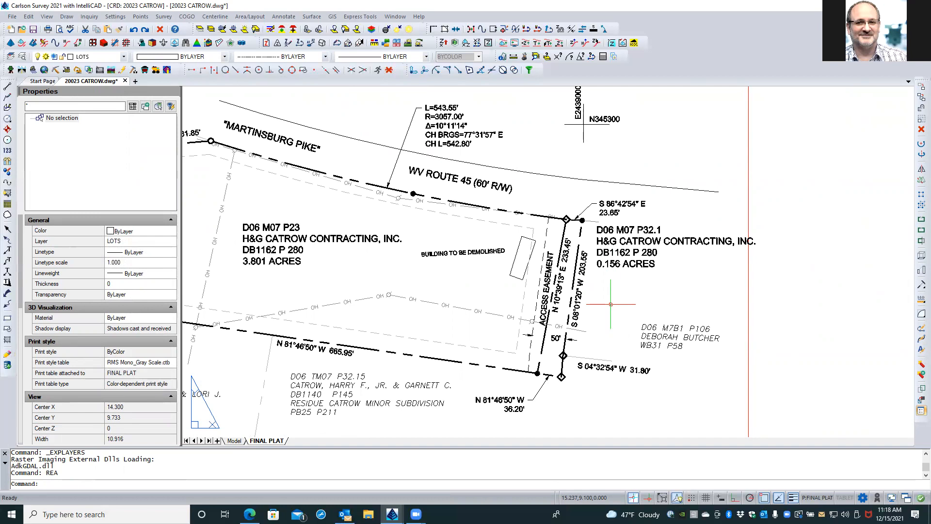
scroll(725, 382, "down", 2)
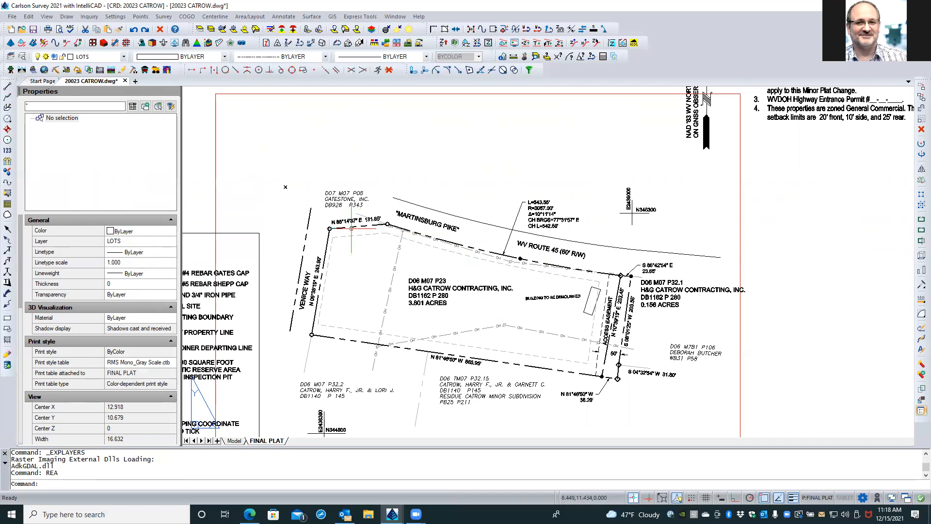
scroll(284, 299, "up", 3)
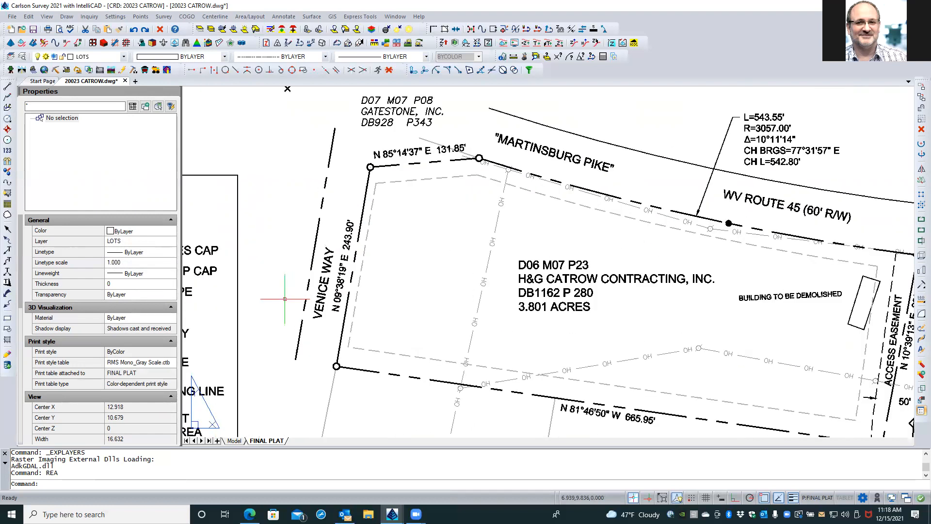
Step: Reactivate the viewport and move the VENICE WAY label slightly north along the road beside the western boundary
left_click(324, 289)
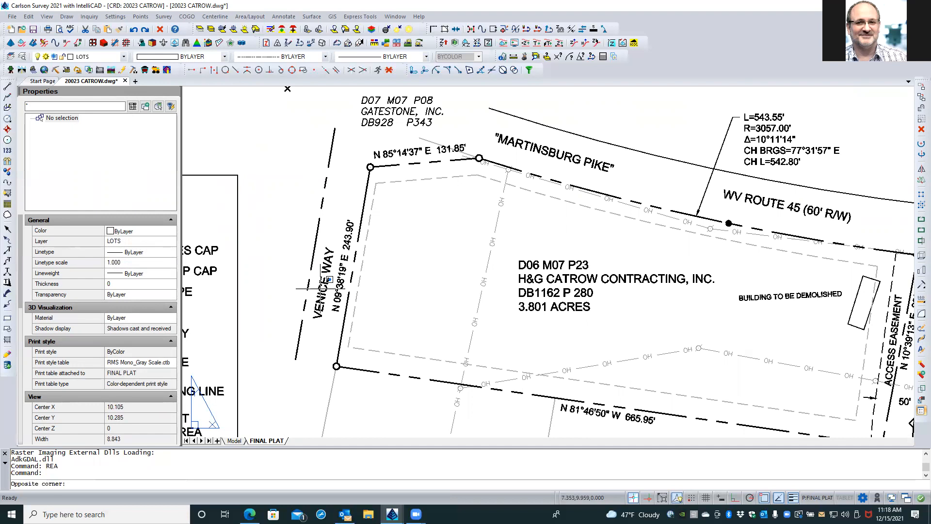
double_click(321, 290)
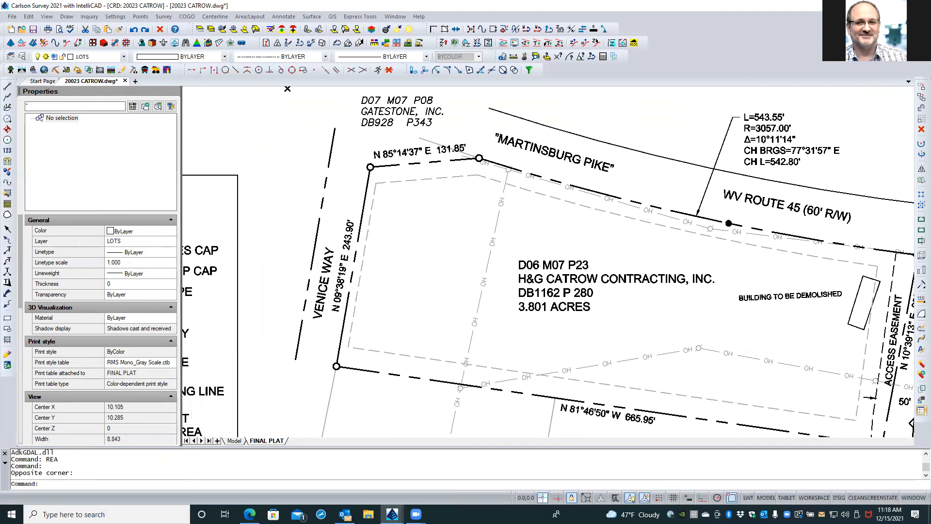
left_click(317, 288)
left_click(321, 319)
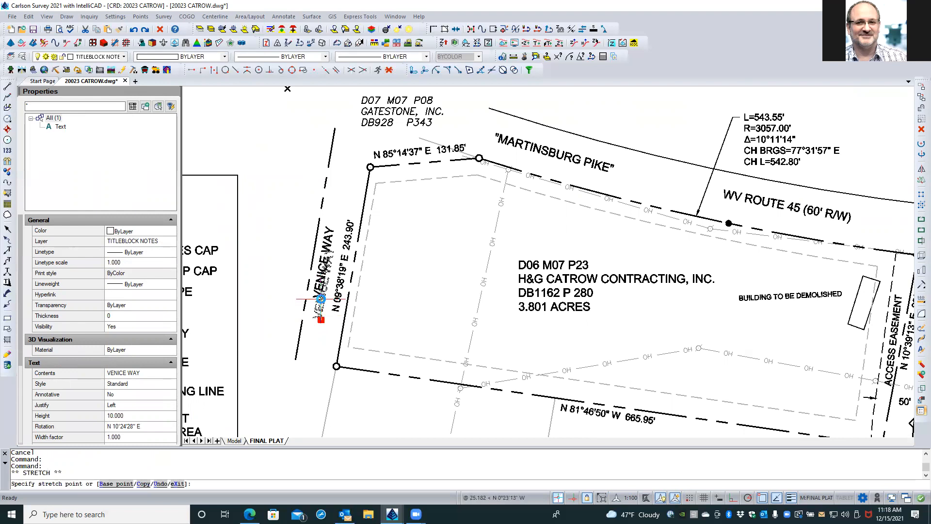
key("Escape")
key("Escape")
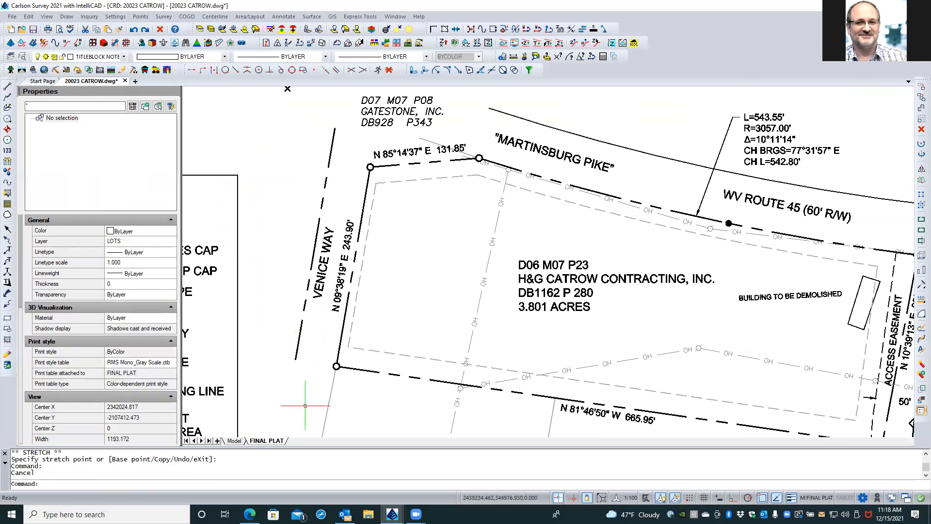
Step: Examine the access easement polyline along the parcel's eastern side, down to its southern end at the boundary
scroll(253, 358, "down", 1)
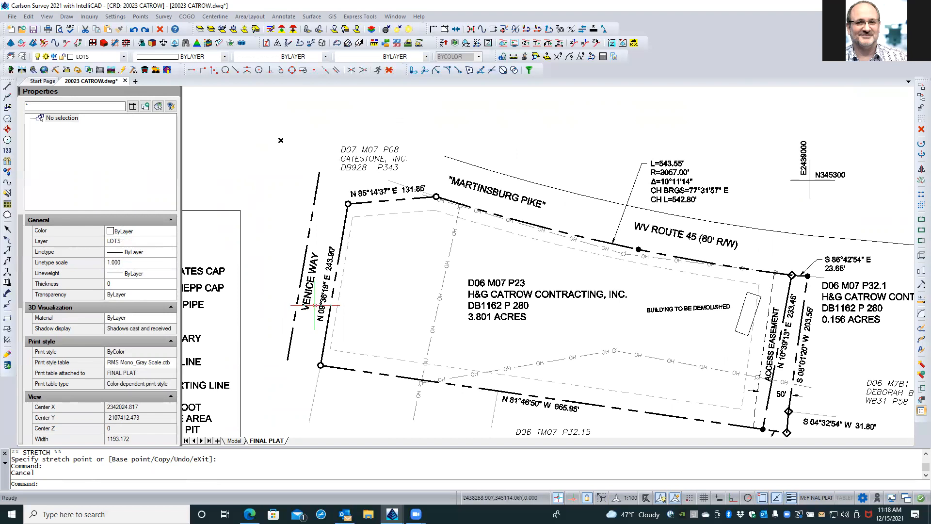
scroll(317, 308, "down", 1)
scroll(804, 375, "up", 2)
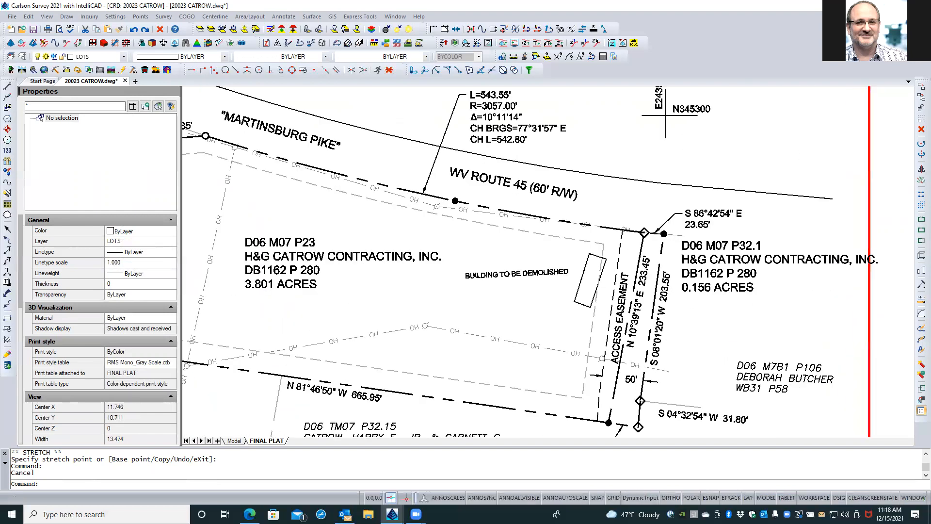
middle_click_drag(721, 424, 612, 395)
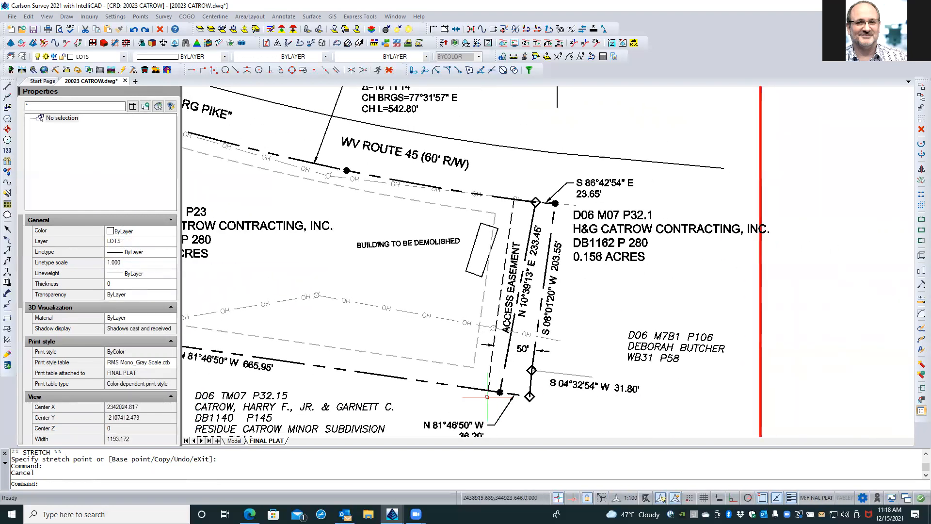
scroll(489, 395, "up", 2)
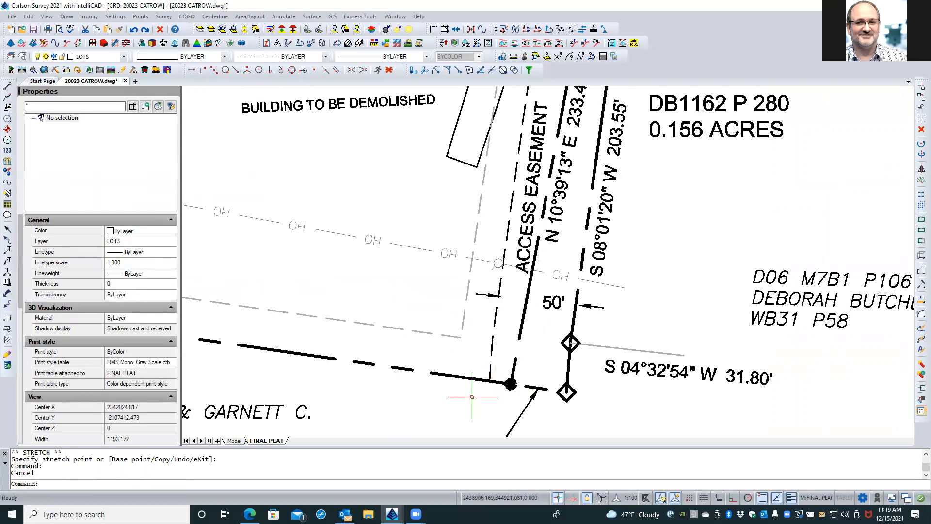
left_click(491, 347)
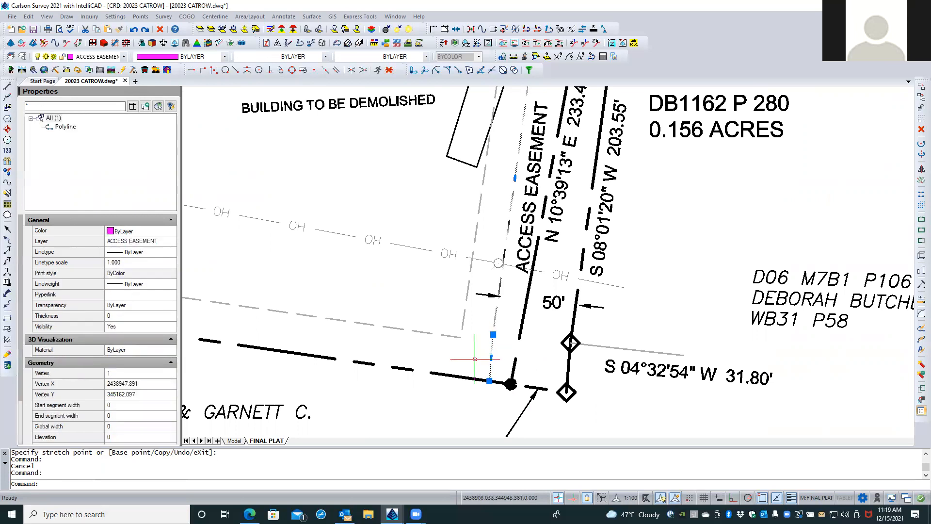
scroll(462, 420, "down", 1)
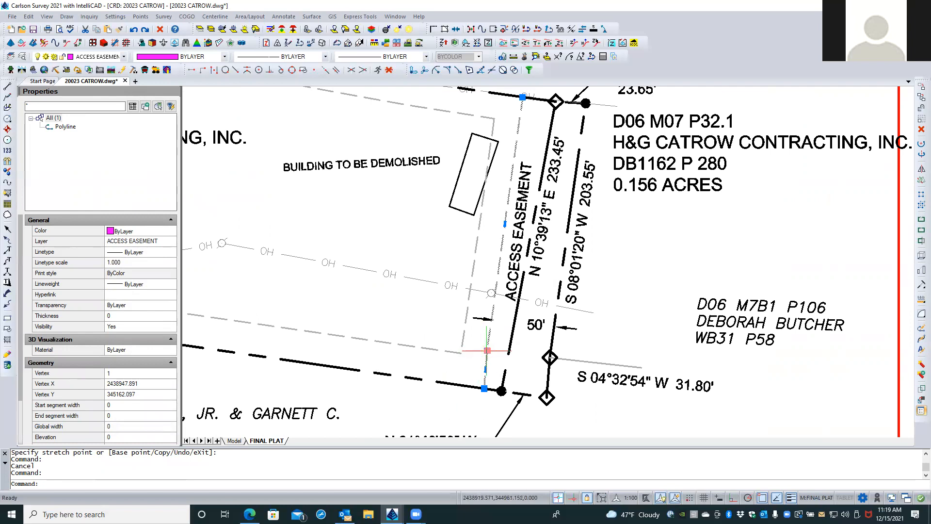
mouse_move(486, 350)
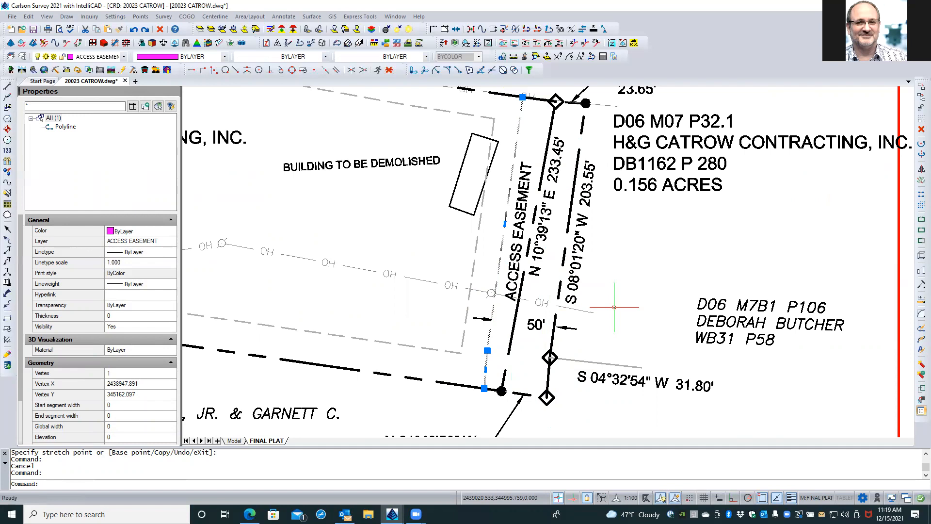
scroll(635, 263, "down", 2)
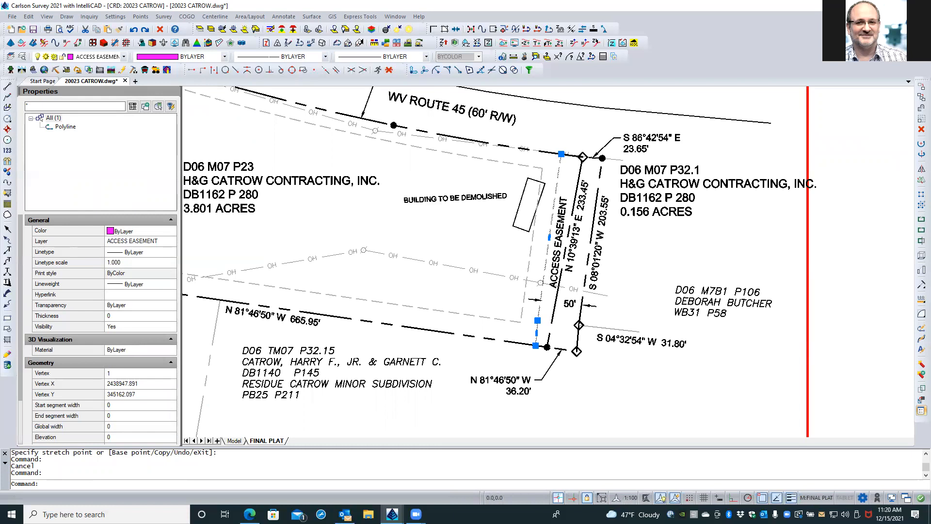
left_click(728, 303)
key("Escape")
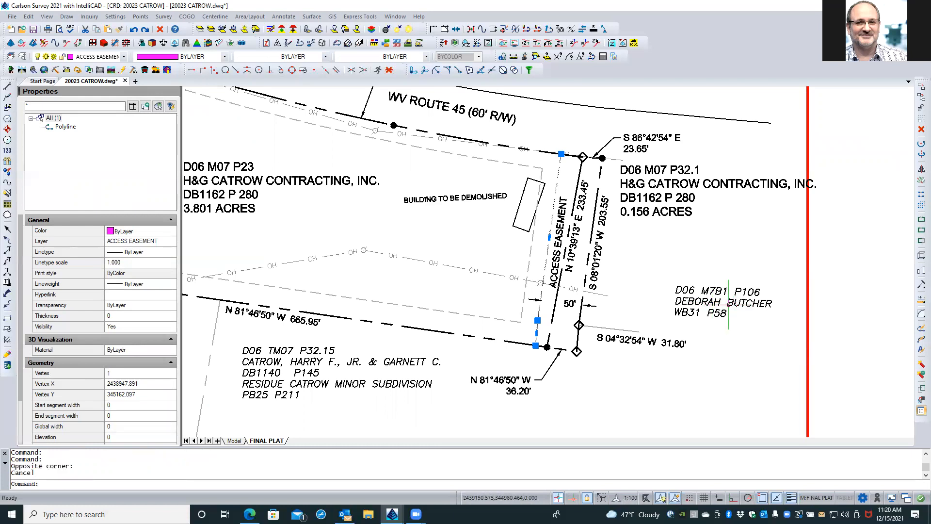
Step: Move the D06 M7B1 P106 adjoiner label a short distance northeast, farther from the parcel boundary
left_click(749, 301)
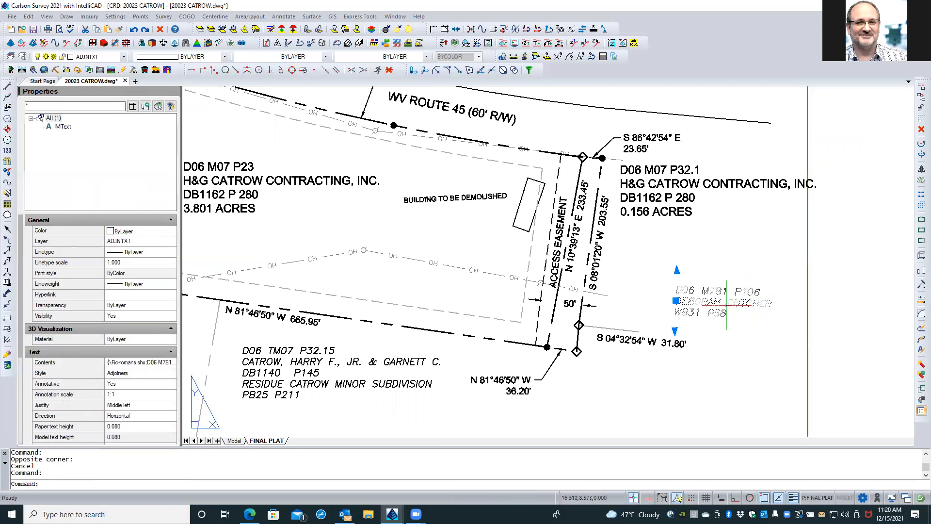
left_click(675, 301)
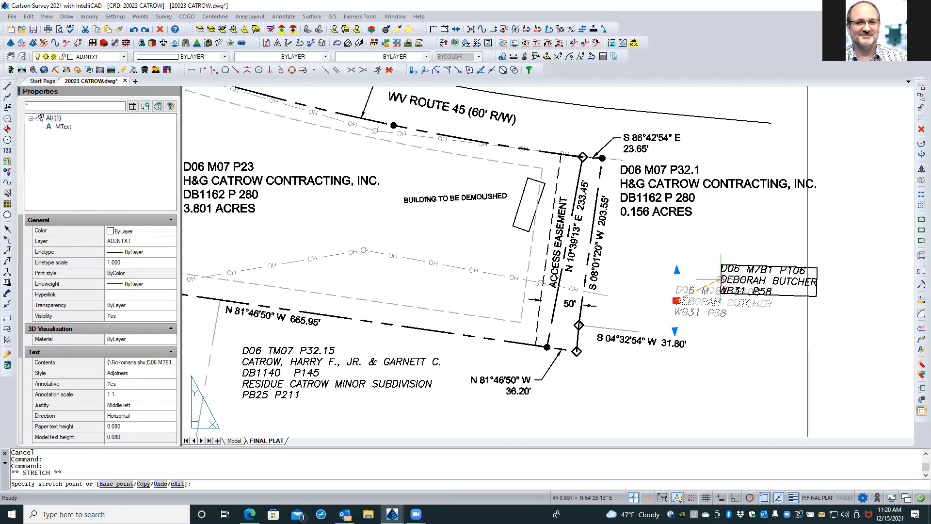
left_click(720, 280)
key("Escape")
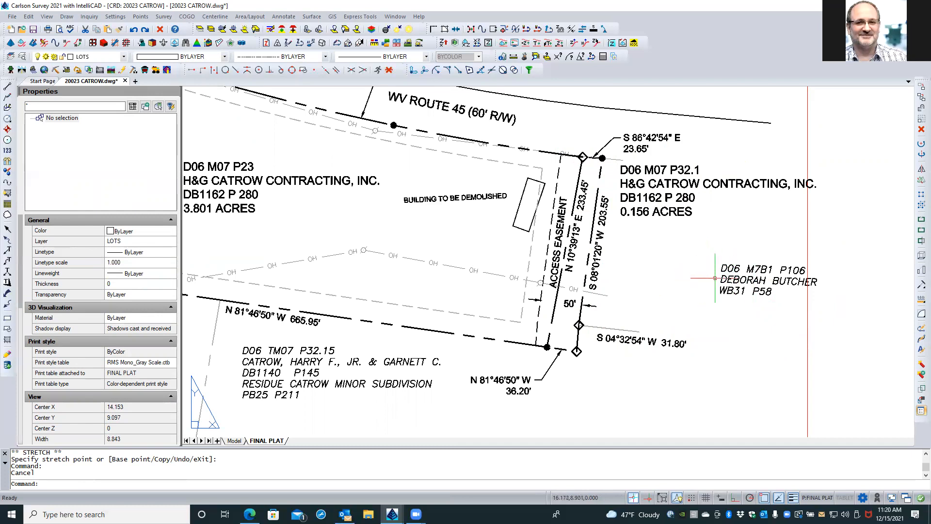
Step: Move the ACCESS EASEMENT label out of the easement strip to the east side of the S 08°01'20" W bearing label
left_click(558, 245)
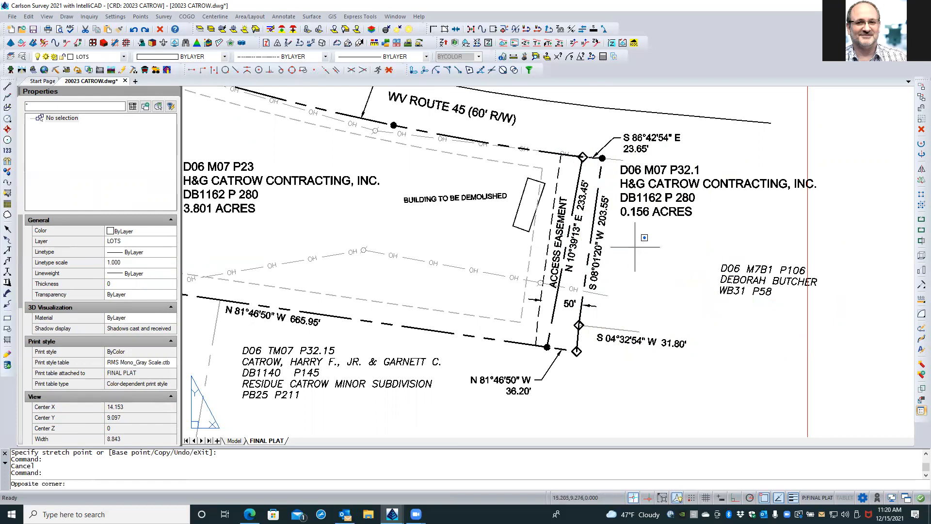
left_click(556, 242)
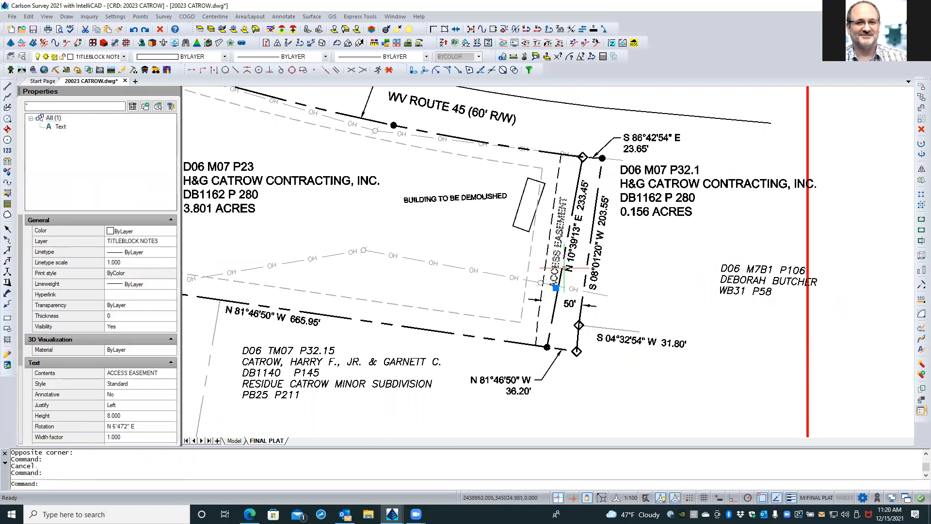
left_click(555, 287)
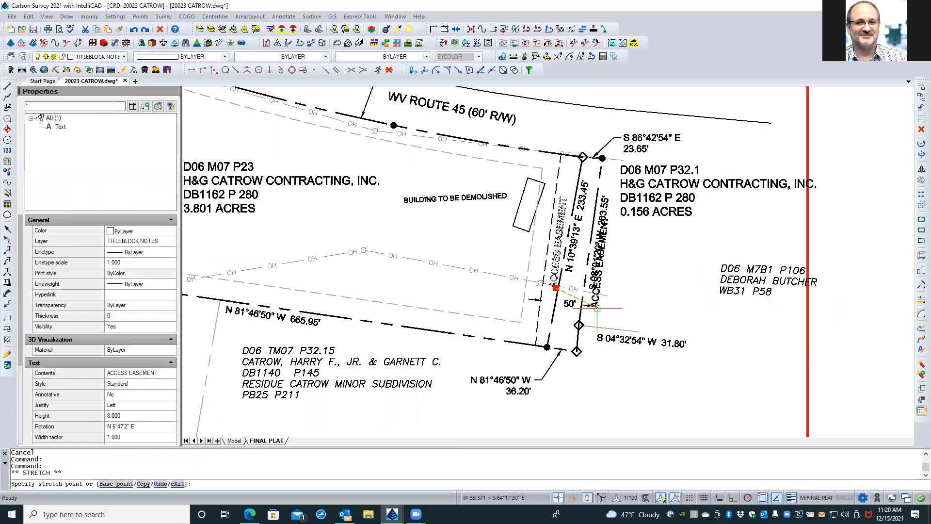
scroll(596, 306, "up", 5)
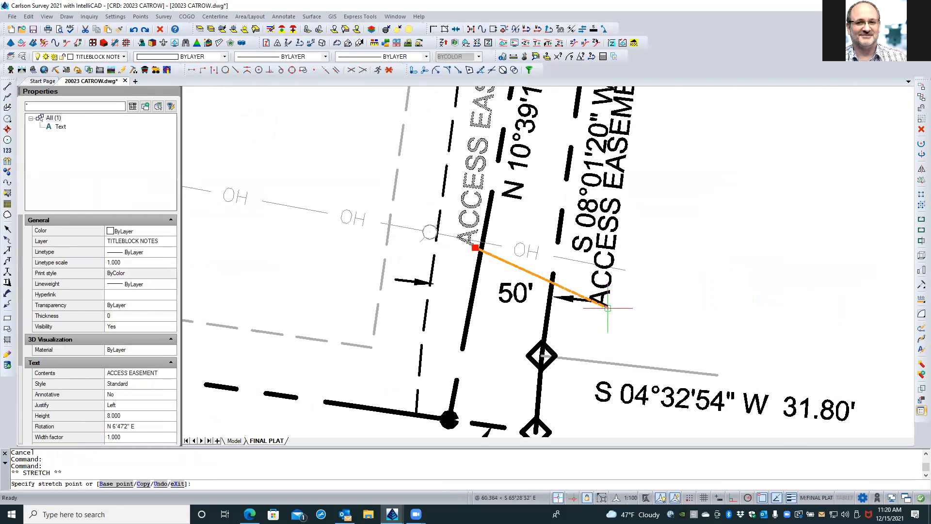
left_click(610, 305)
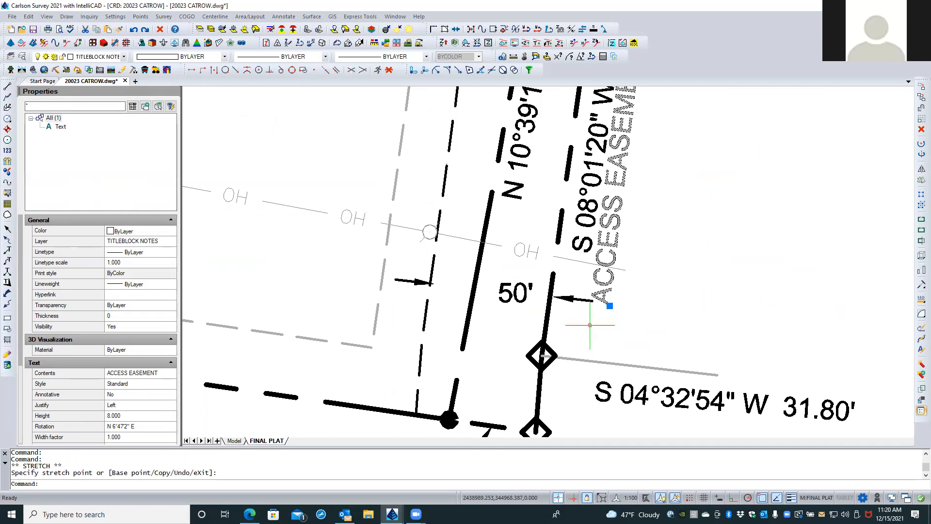
key("Escape")
key("Escape")
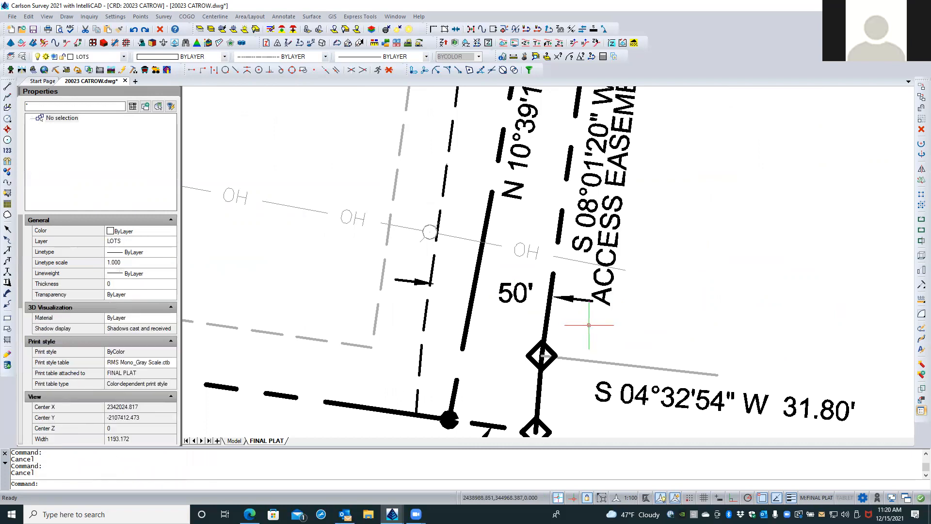
Step: Stretch the west arrow end of the 50' easement dimension slightly north, snapping it to the nearest point on the dashed easement line
left_click(402, 281)
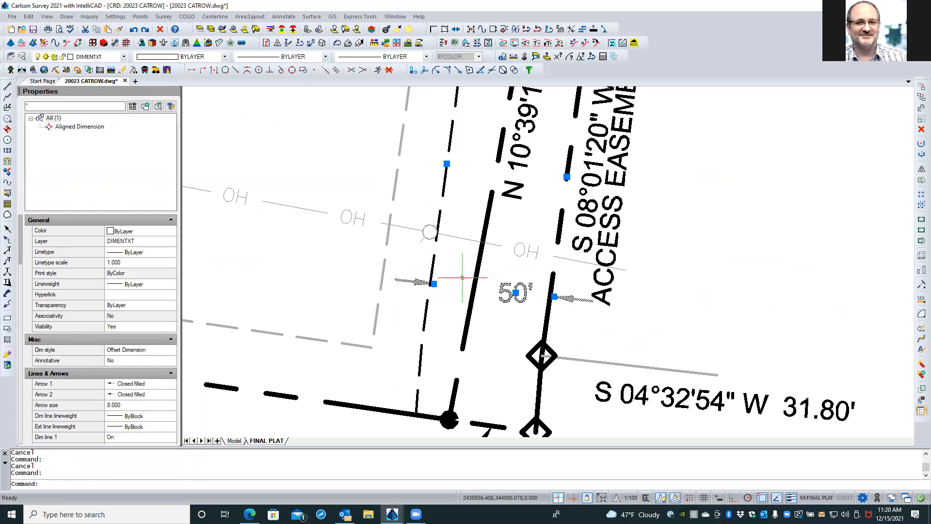
left_click(433, 283)
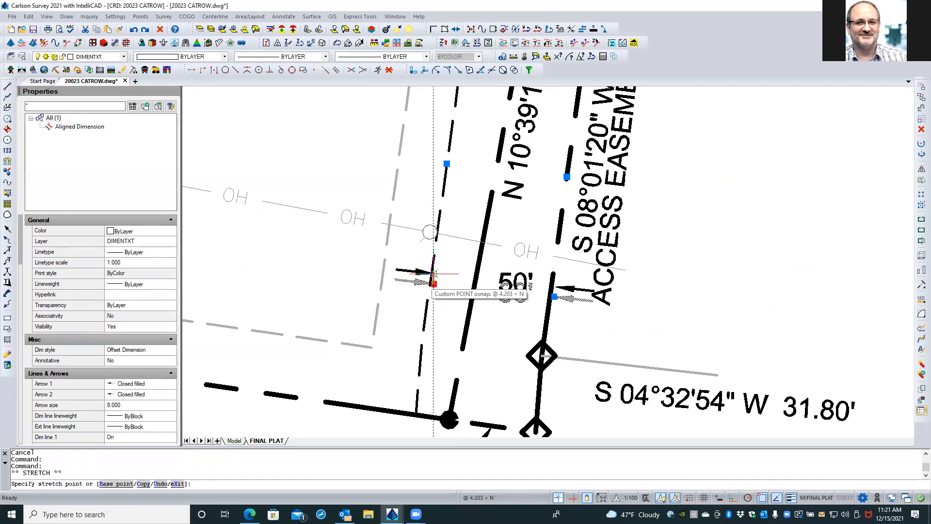
right_click(433, 274, "shift")
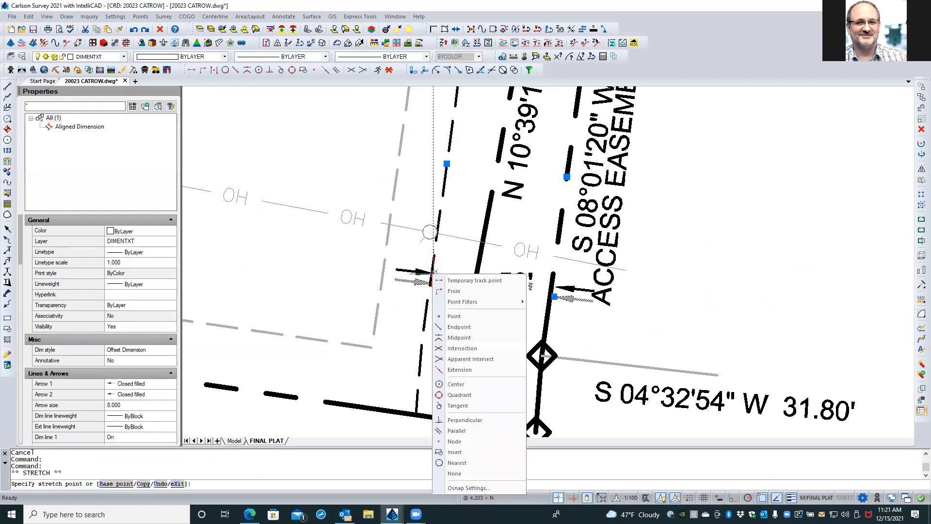
left_click(465, 462)
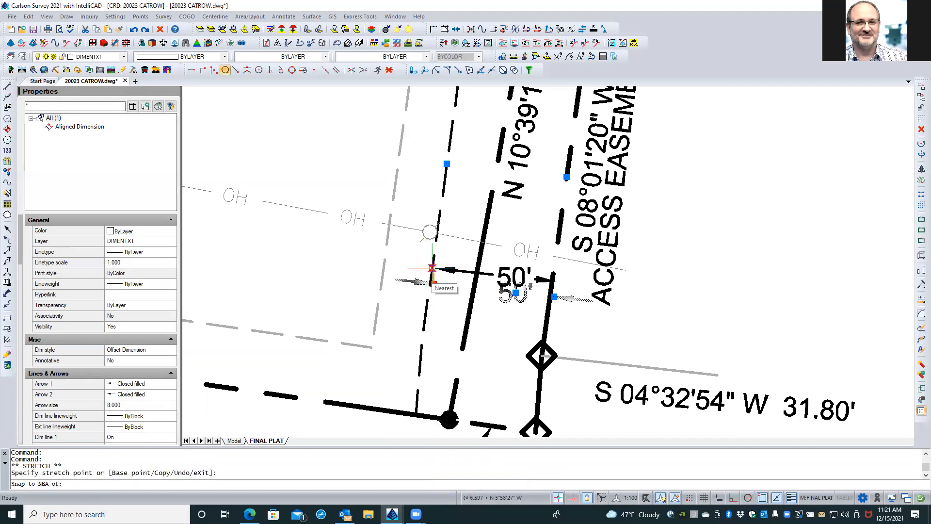
left_click(432, 268)
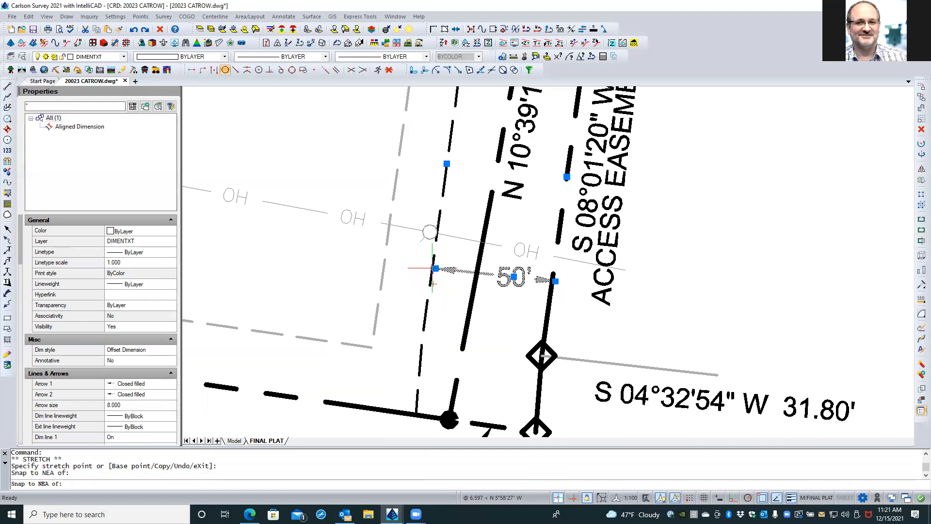
Step: Snap the east end of the 50' dimension to the nearest point on the boundary line and nudge its text slightly west
left_click(555, 281)
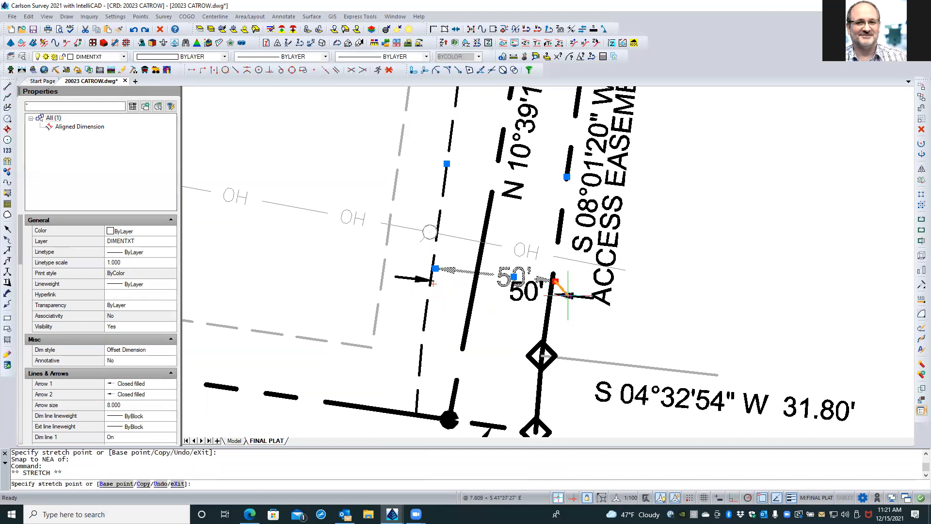
right_click(567, 294, "shift")
left_click(592, 263)
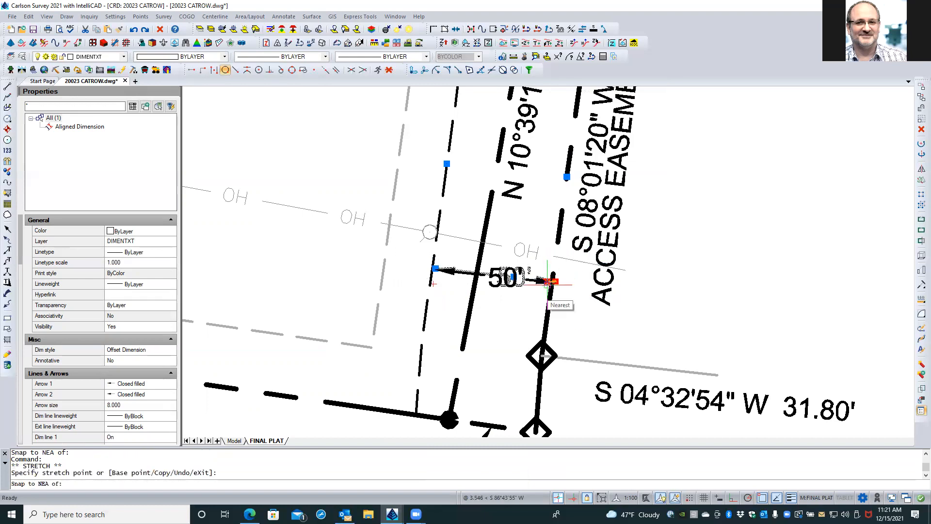
left_click(554, 285)
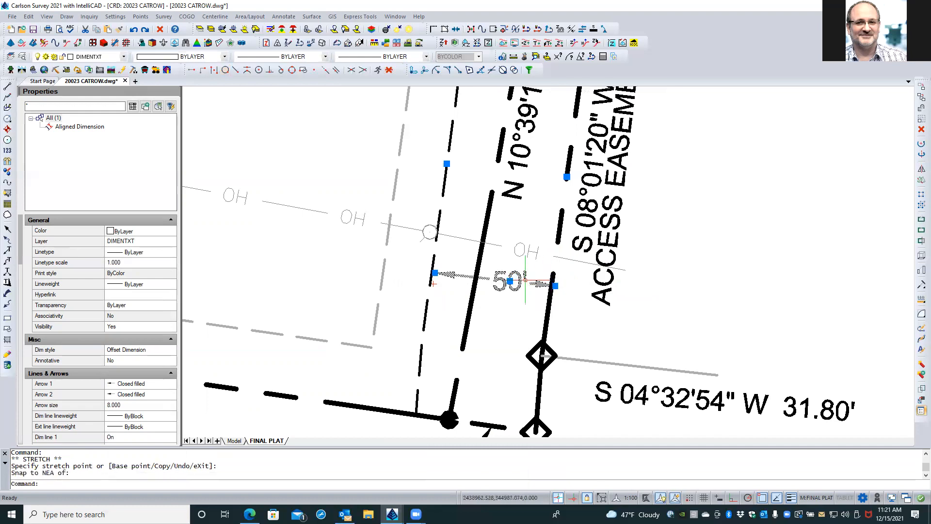
left_click(510, 281)
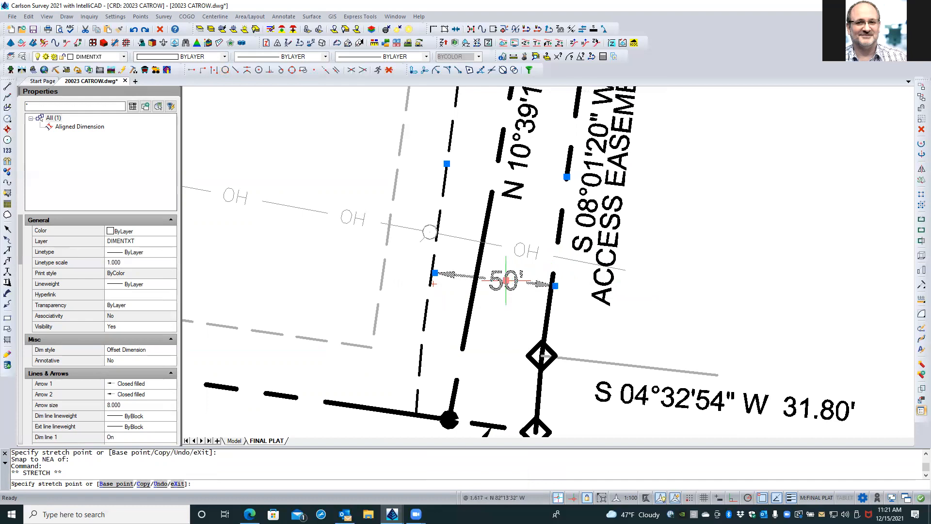
key("Escape")
key("Escape")
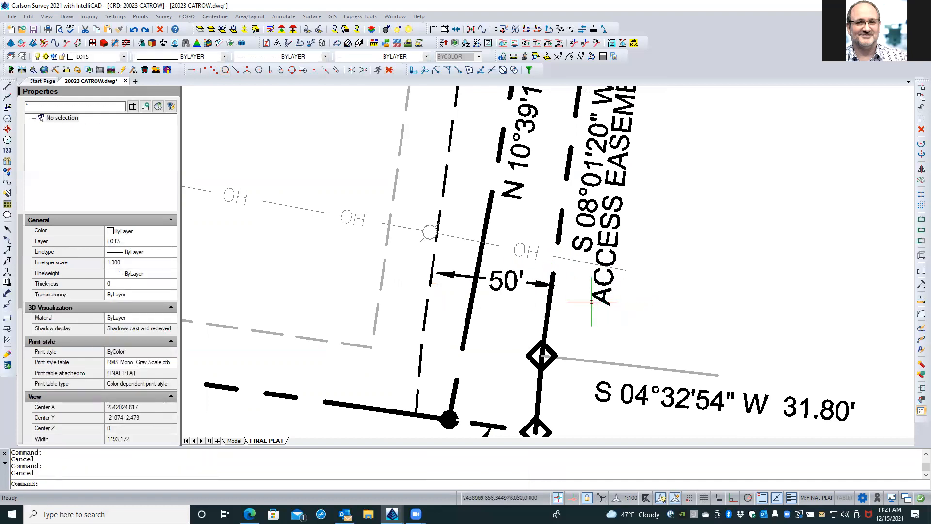
Step: Readjust the west end of the 50' dimension by snapping it to the nearest point on the dashed easement line
middle_click_drag(590, 302, 607, 302)
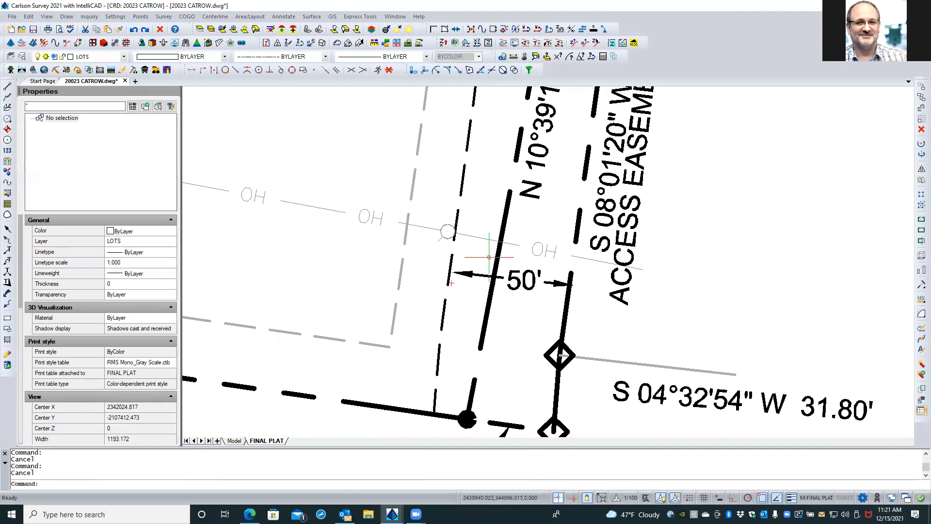
scroll(472, 265, "up", 1)
double_click(446, 287)
left_click(479, 278)
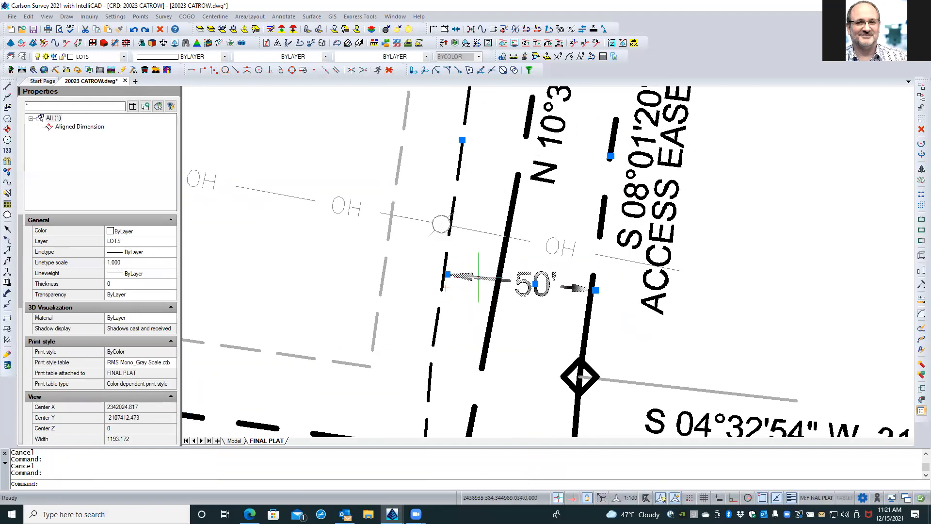
left_click(447, 275)
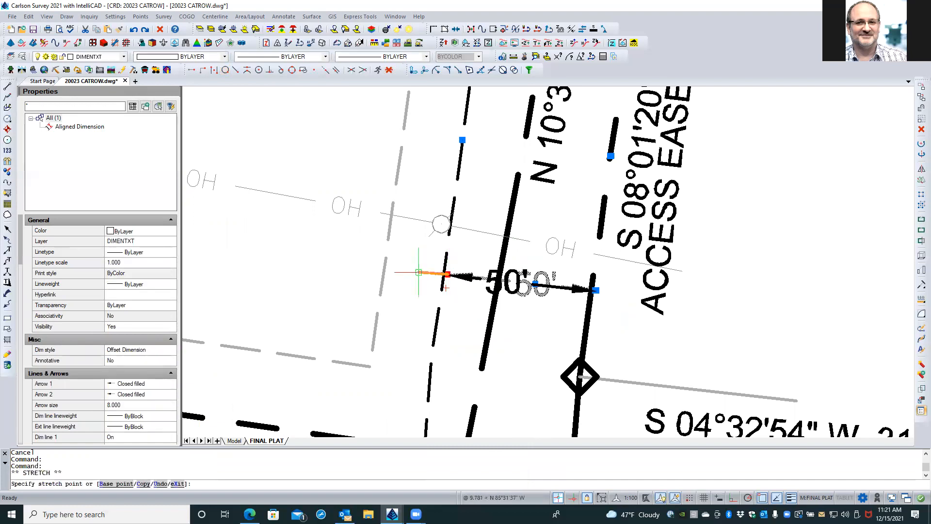
right_click(418, 272, "shift")
left_click(460, 467)
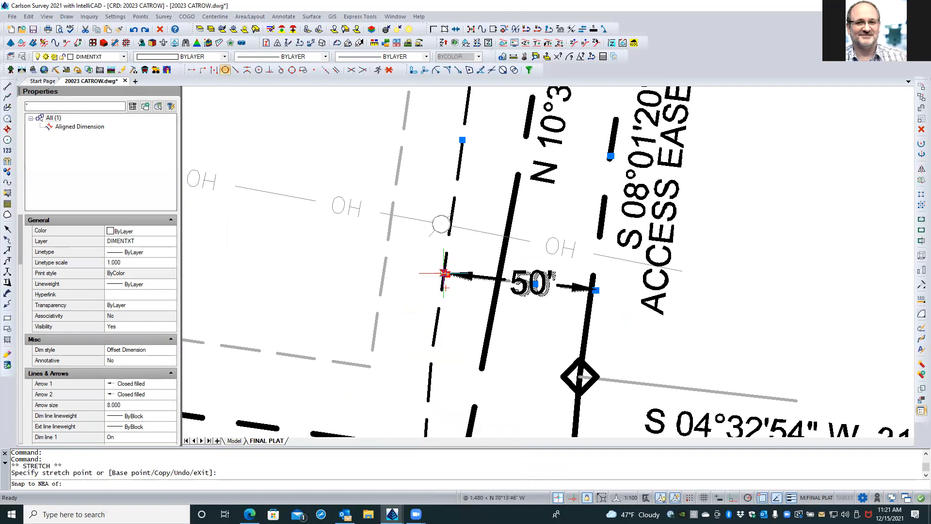
left_click(444, 274)
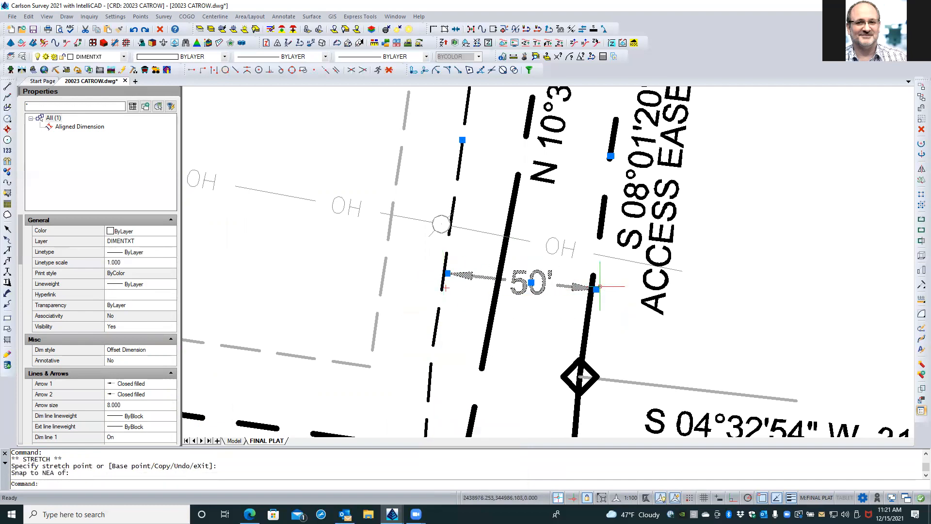
scroll(606, 283, "up", 2)
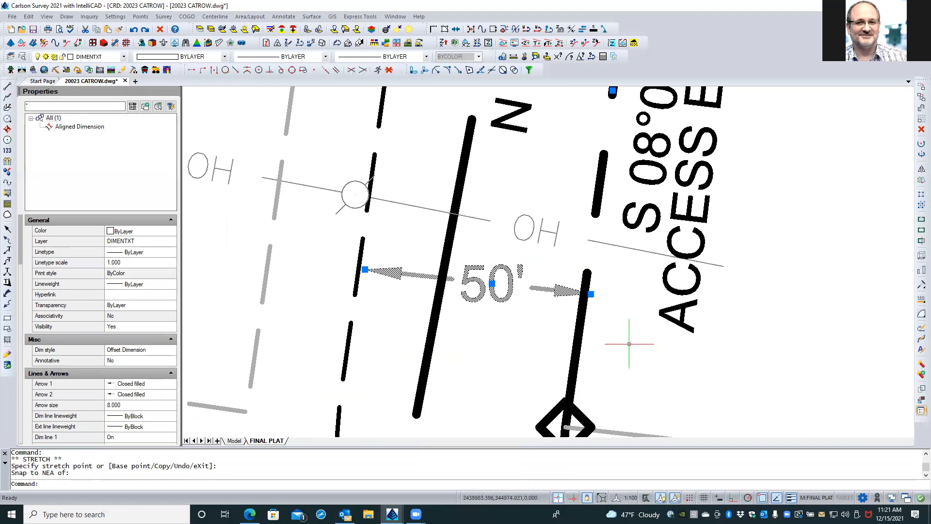
key("Escape")
key("Escape")
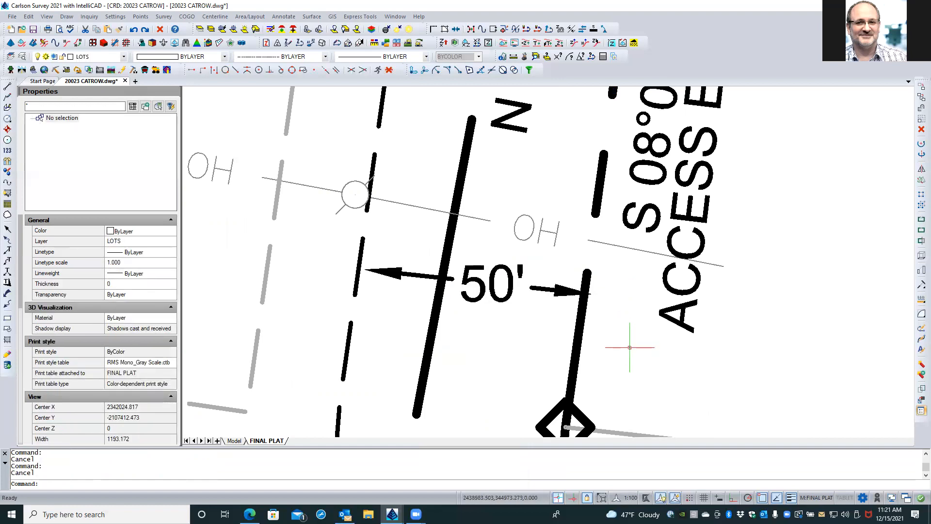
left_click(397, 275)
key("Escape")
key("Escape")
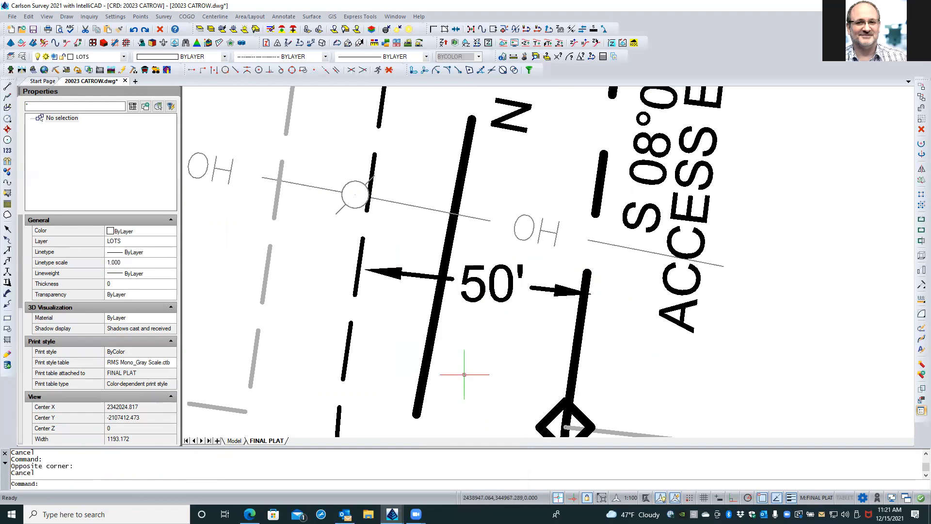
Step: Stretch the west extension-line origin of the 50' easement dimension south to its west arrow tip
left_click(412, 275)
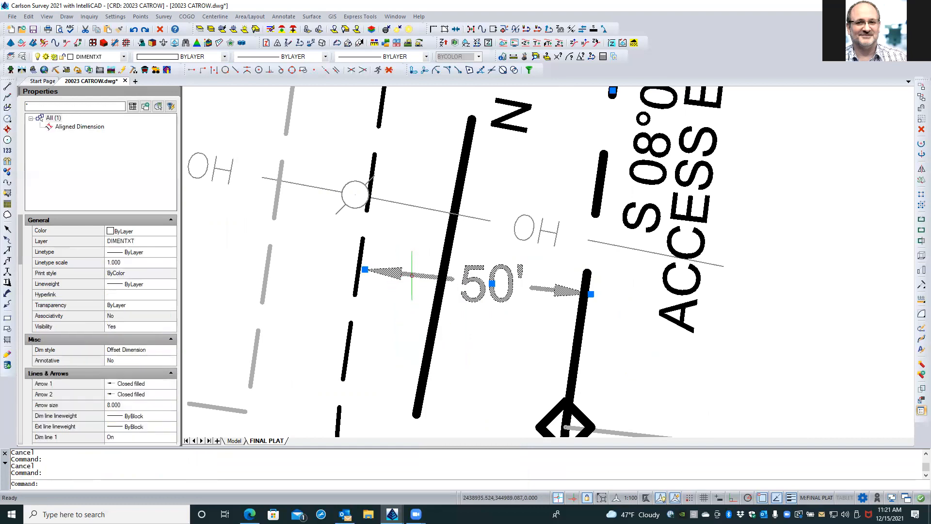
scroll(478, 372, "down", 2)
scroll(478, 372, "down", 1)
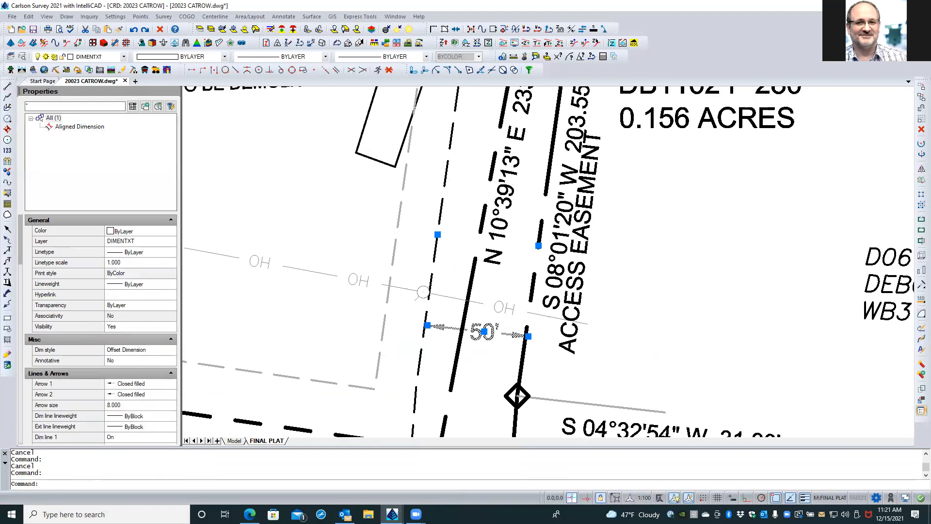
scroll(439, 277, "up", 2)
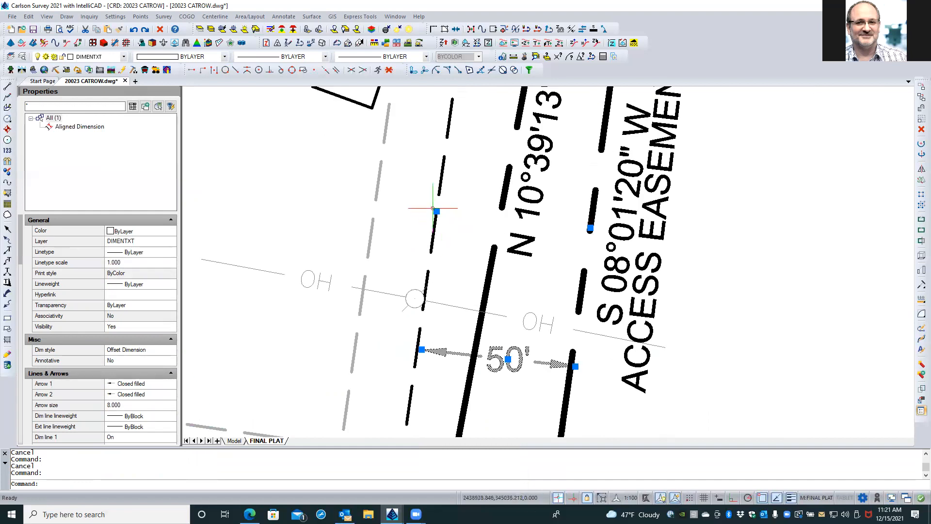
left_click(436, 211)
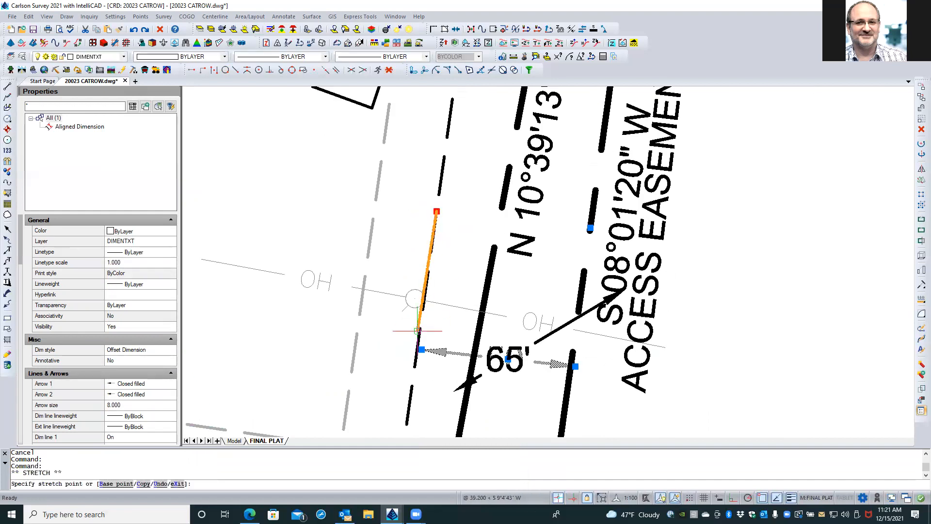
scroll(415, 347, "up", 3)
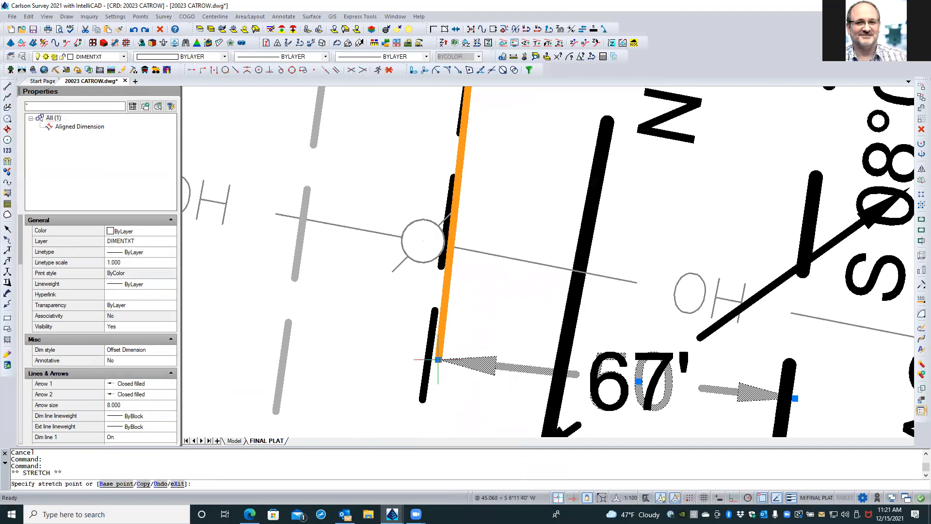
left_click(438, 359)
scroll(388, 325, "down", 2)
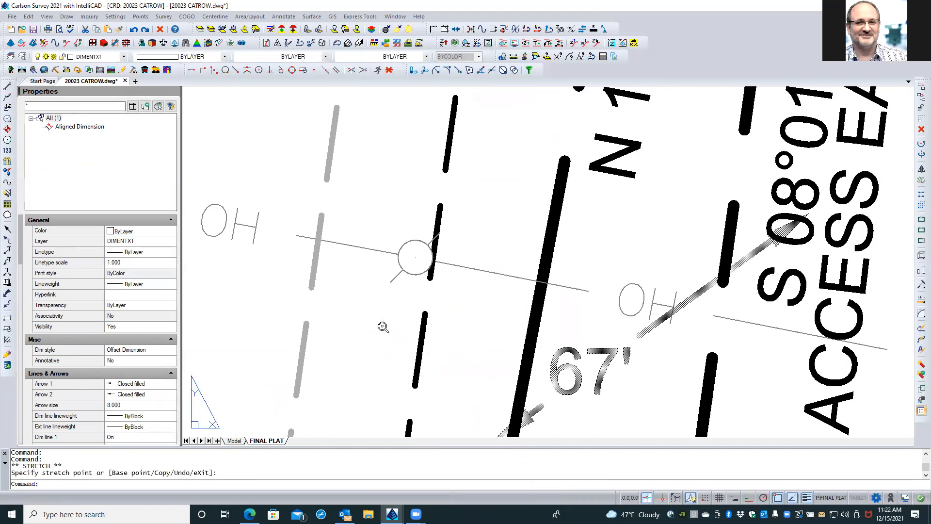
scroll(386, 324, "down", 1)
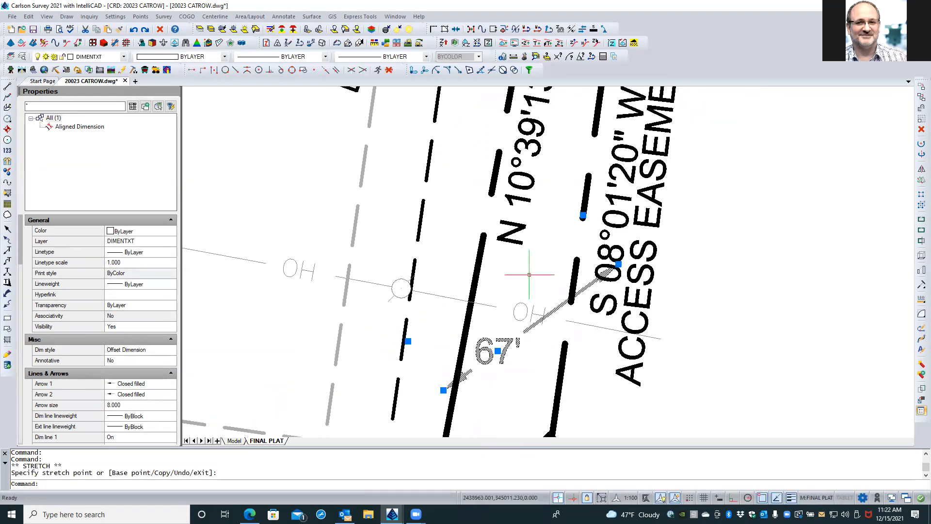
Step: Stretch the dimension's east extension-line origin south, snapping it to the nearest point on the boundary line just above the diamond marker
left_click(583, 215)
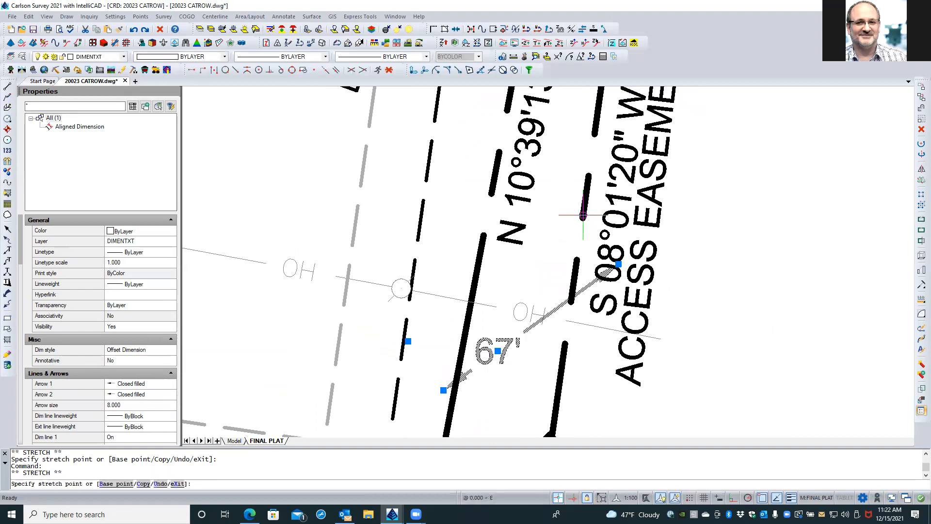
right_click(559, 365, "shift")
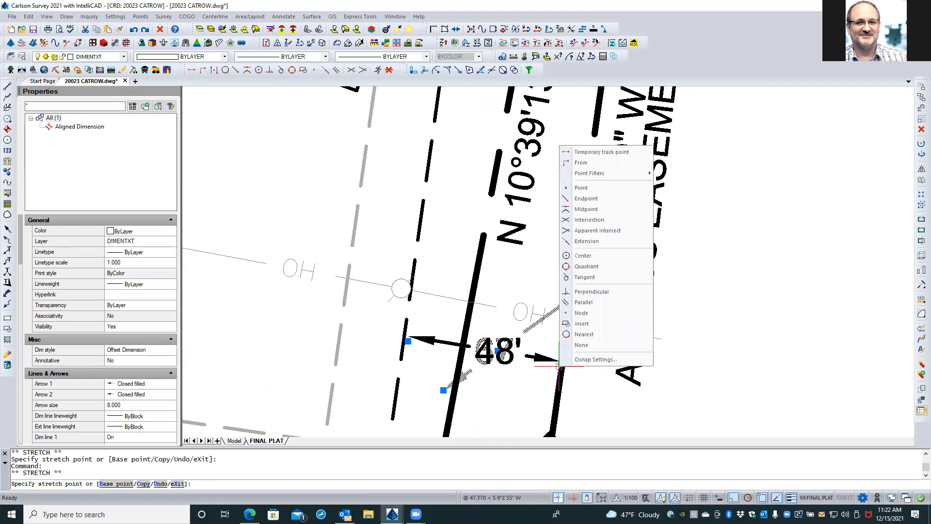
left_click(584, 334)
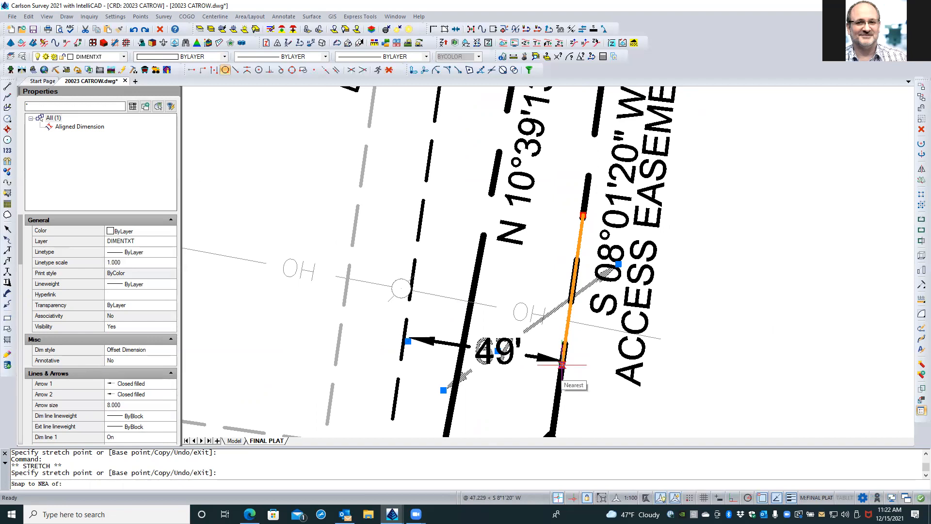
right_click(561, 365, "shift")
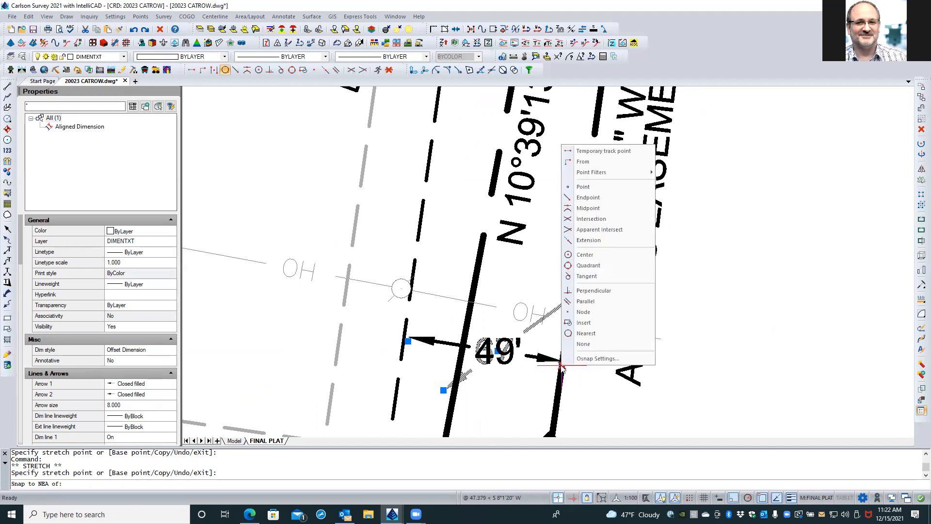
left_click(589, 291)
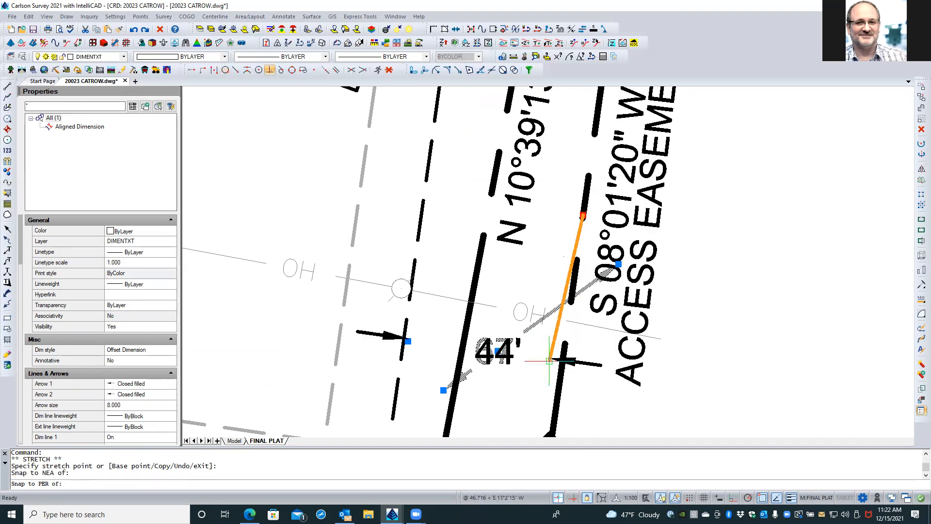
right_click(548, 361, "shift")
left_click(581, 286)
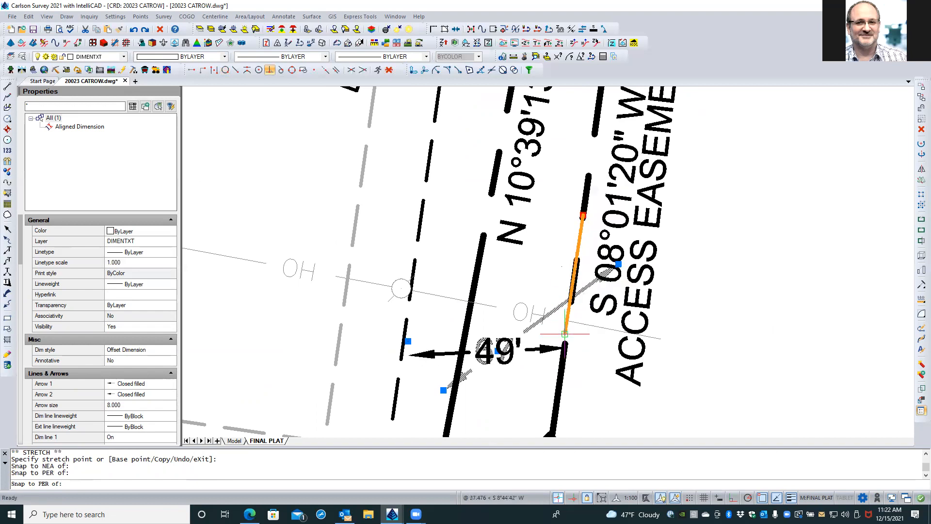
right_click(549, 368, "shift")
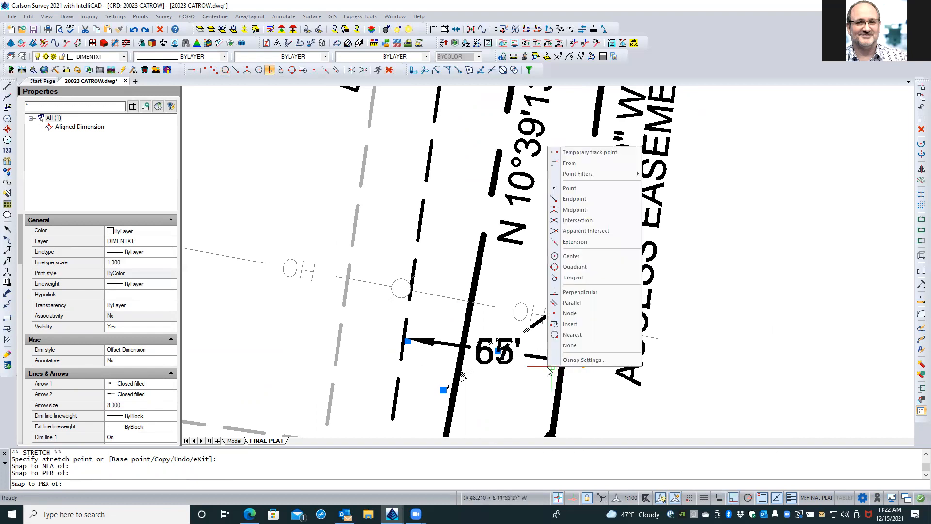
left_click(572, 335)
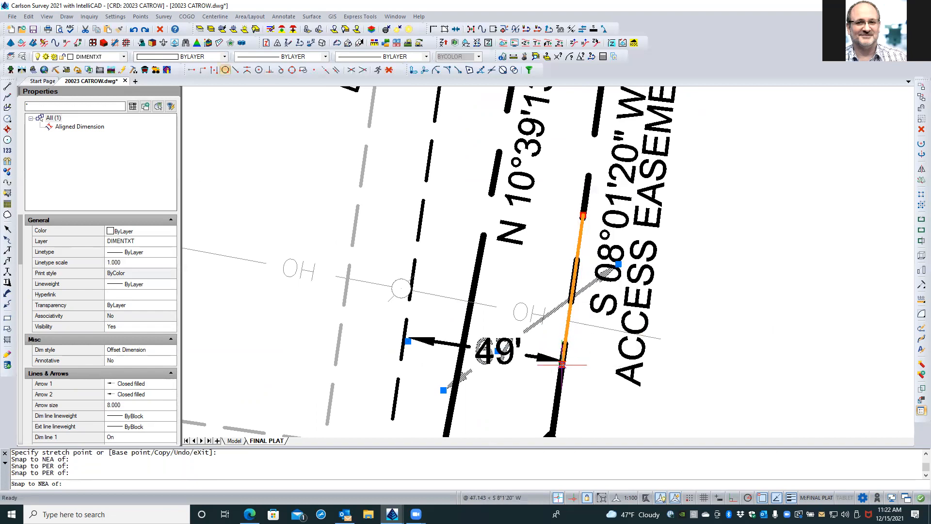
left_click(562, 365)
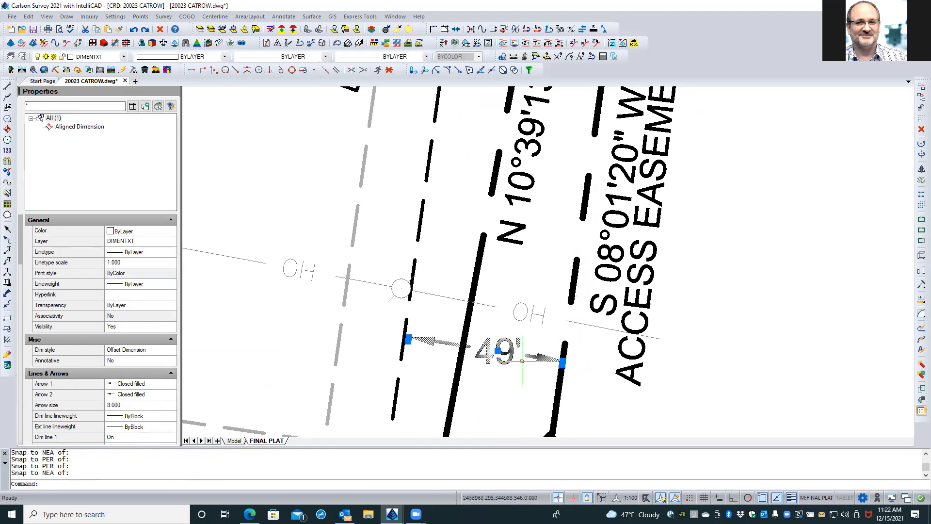
Step: Snap the dimension's west extension-line origin to the nearest point on the dashed easement line
scroll(407, 339, "up", 5)
double_click(404, 344)
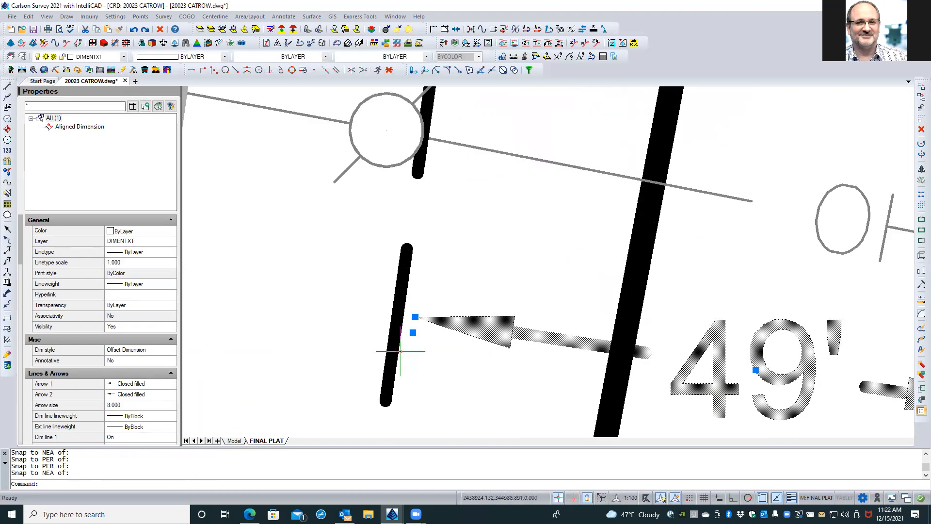
left_click(416, 317)
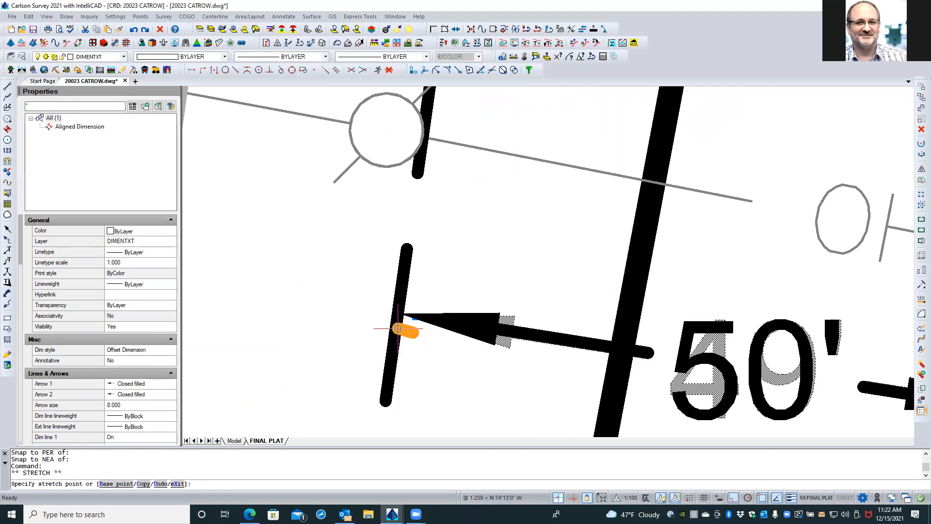
right_click(397, 328, "shift")
left_click(430, 298)
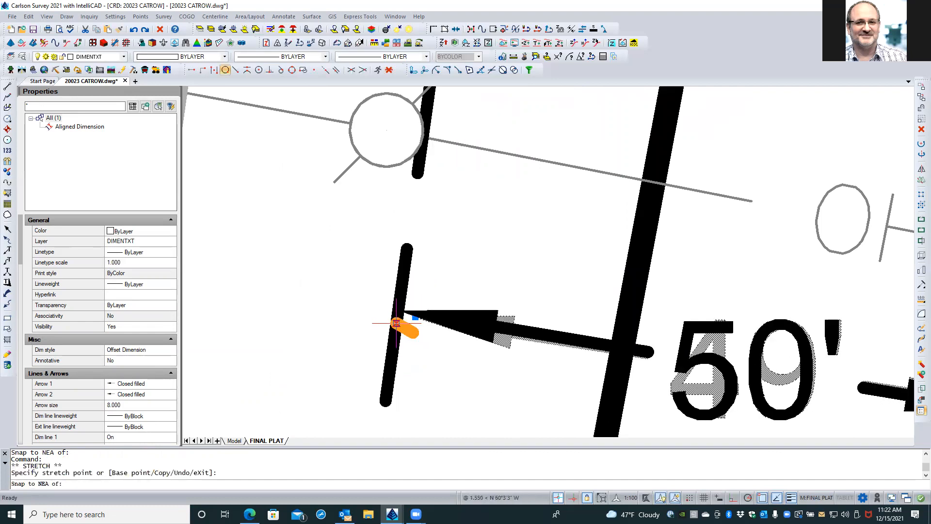
left_click(396, 330)
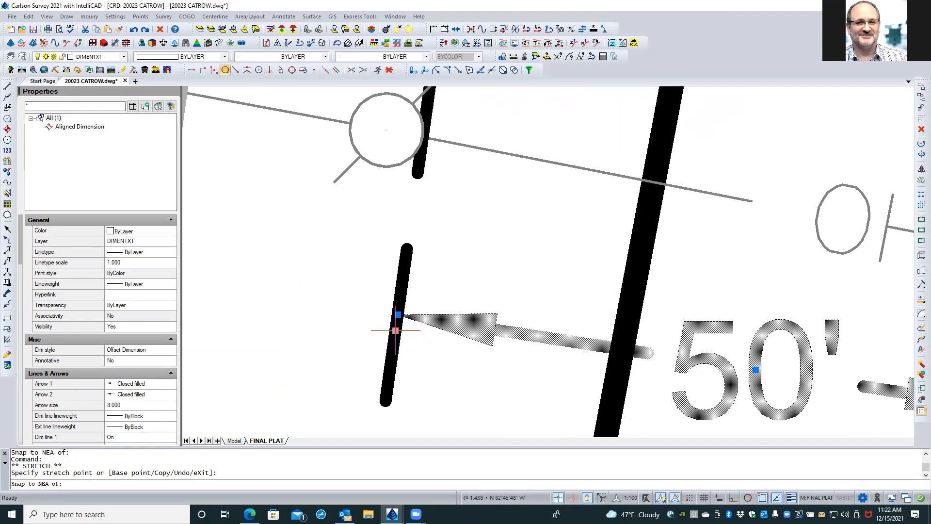
Step: Try to stretch the dimension's west origin slightly north to its arrow tip, and clear the selection
left_click(395, 329)
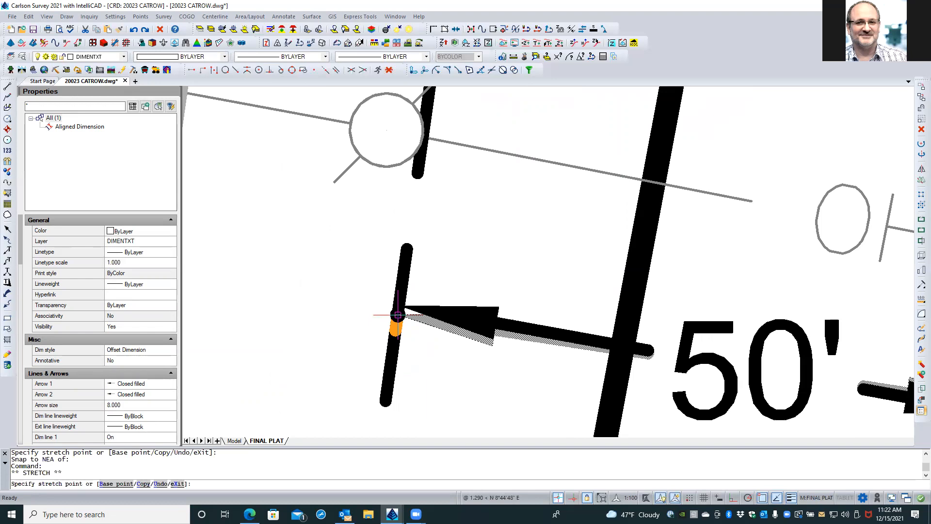
left_click(397, 316)
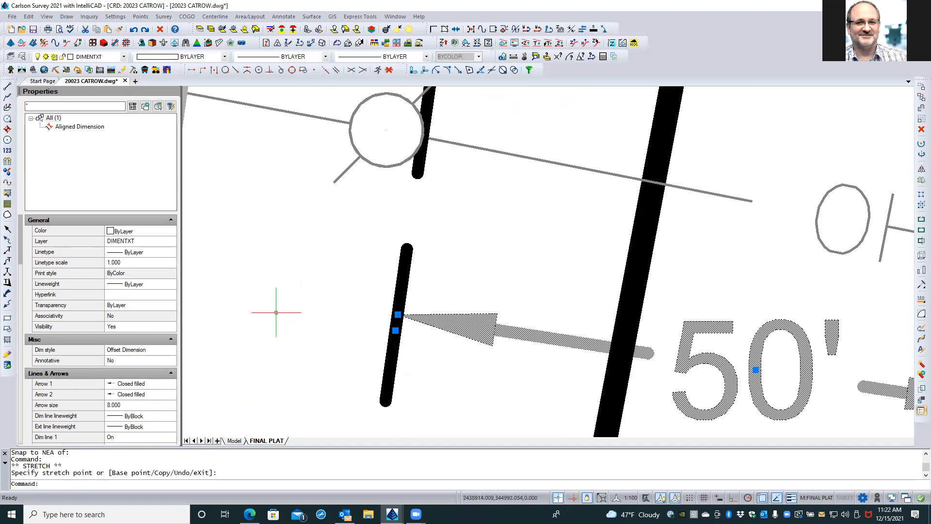
scroll(274, 312, "down", 3)
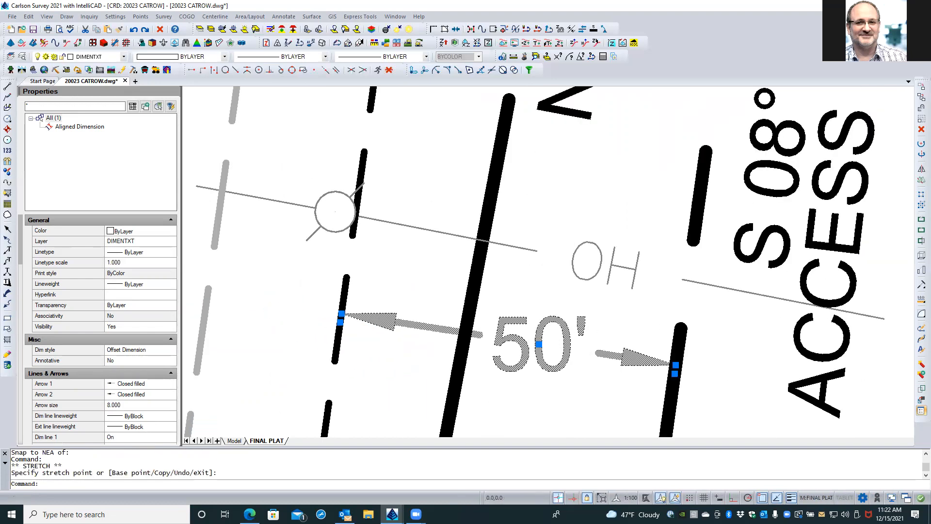
scroll(270, 312, "down", 3)
key("Escape")
key("Escape")
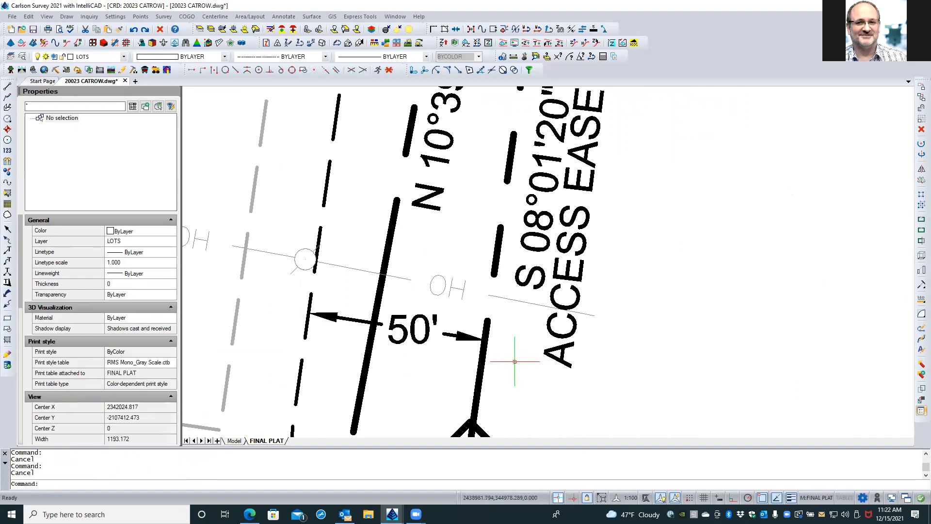
Step: Select the 50' easement dimension and examine its exact measurement and text properties
scroll(514, 361, "down", 2)
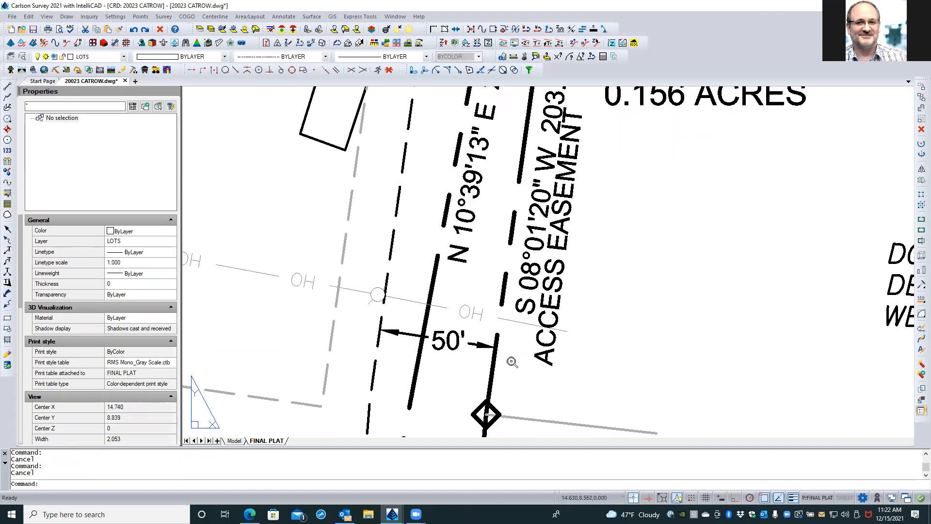
left_click(402, 332)
scroll(515, 338, "down", 2)
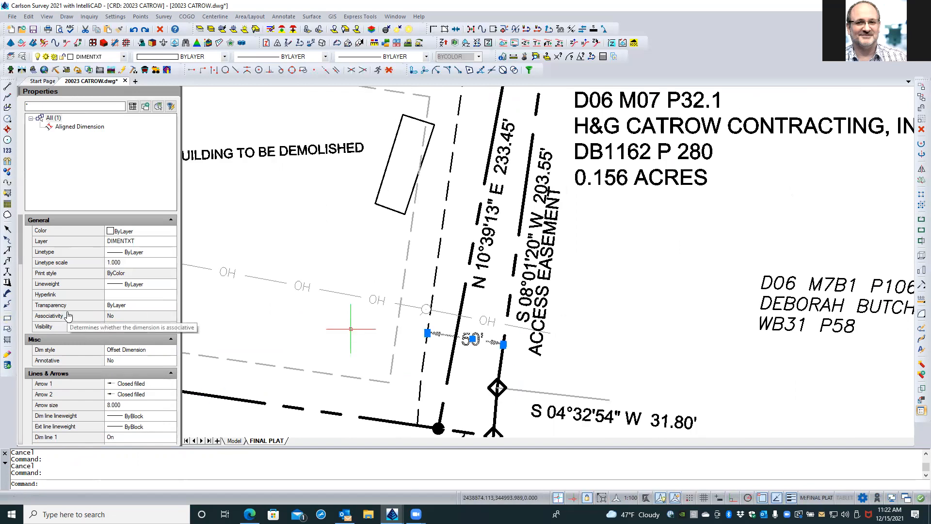
scroll(67, 316, "down", 4)
scroll(68, 316, "down", 2)
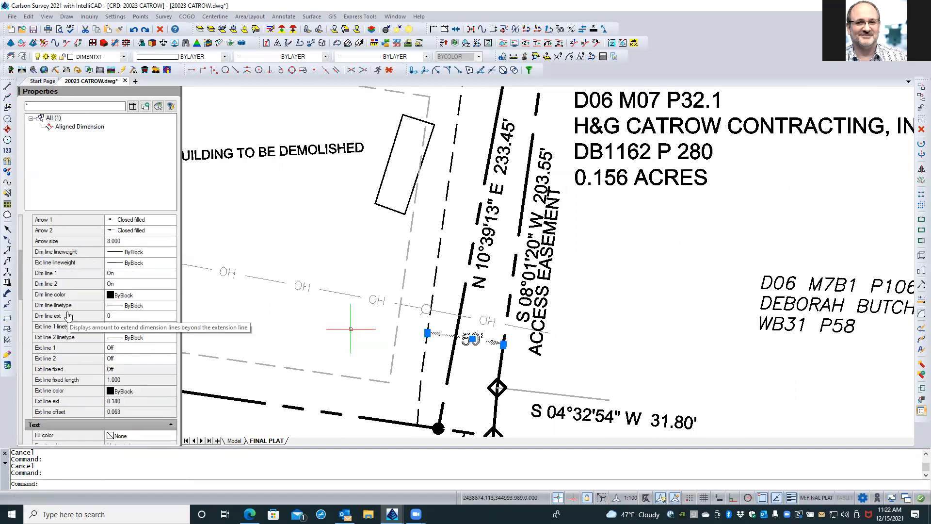
scroll(68, 317, "down", 4)
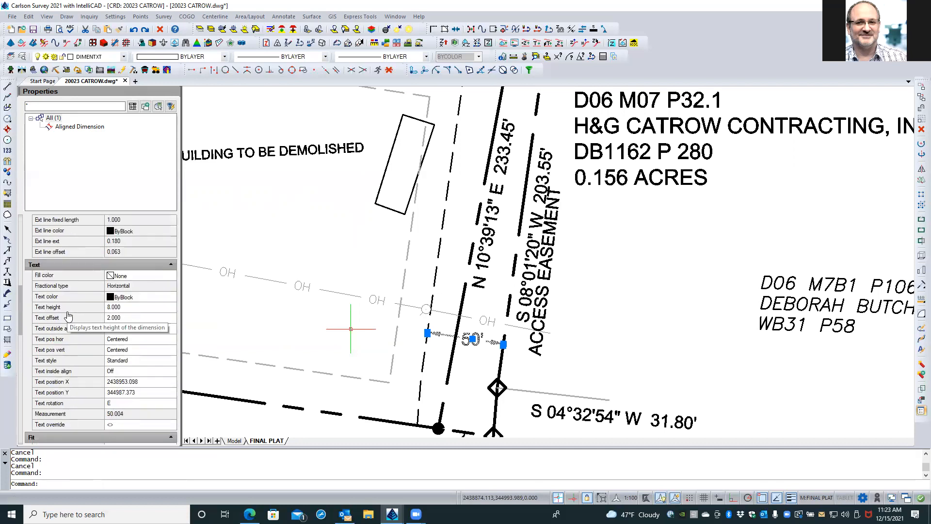
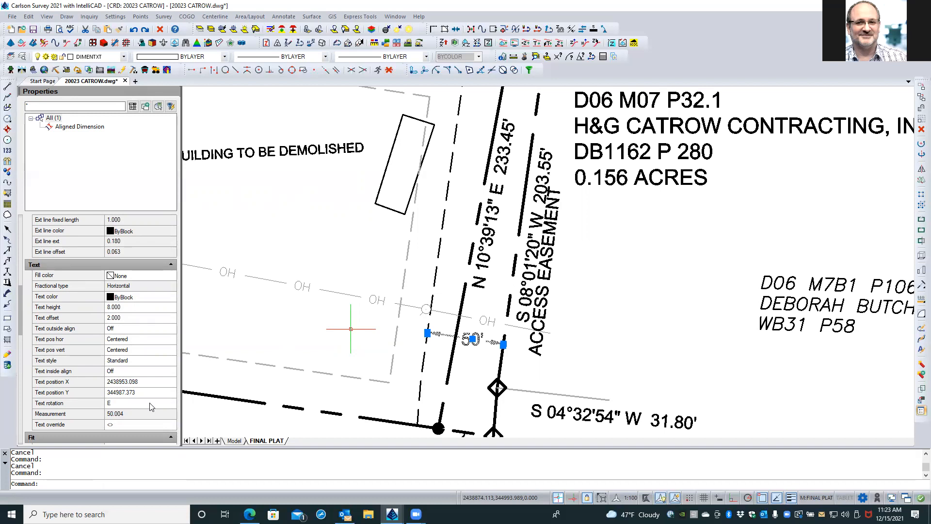
Step: Move the dimension's east extension-line origin slightly north, snapping it to the nearest point on the boundary line
scroll(502, 342, "up", 5)
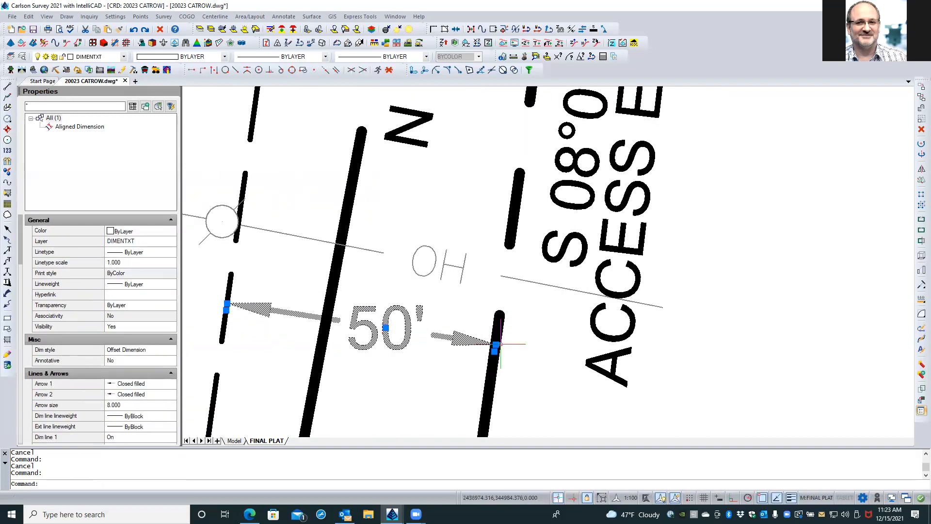
scroll(474, 350, "up", 4)
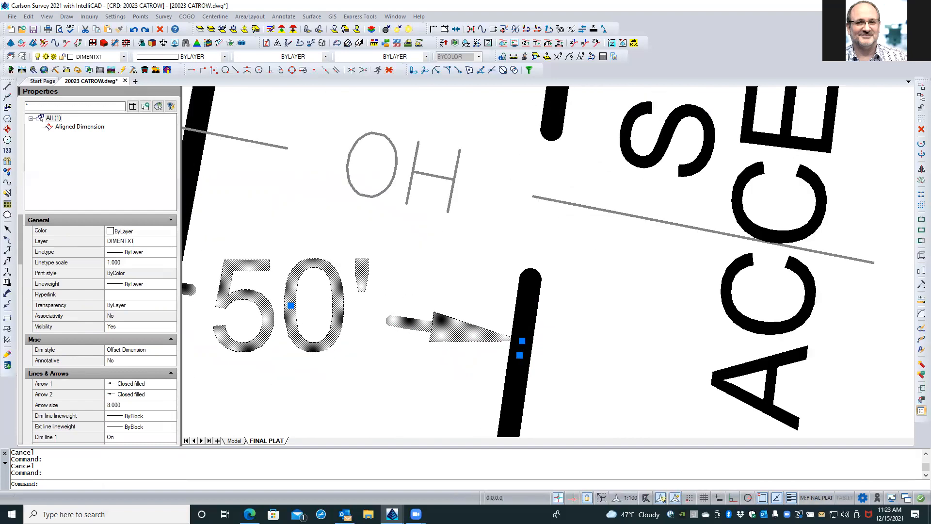
left_click(520, 355)
right_click(549, 355, "shift")
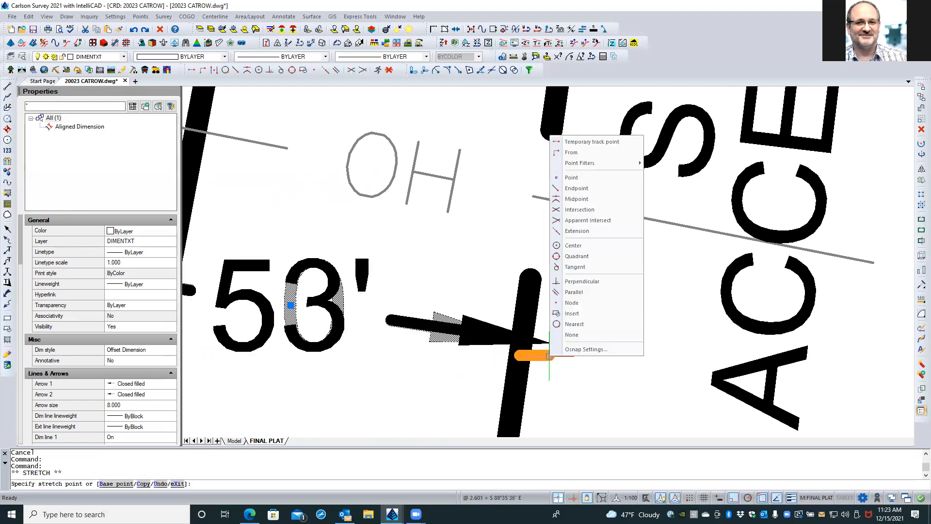
left_click(582, 324)
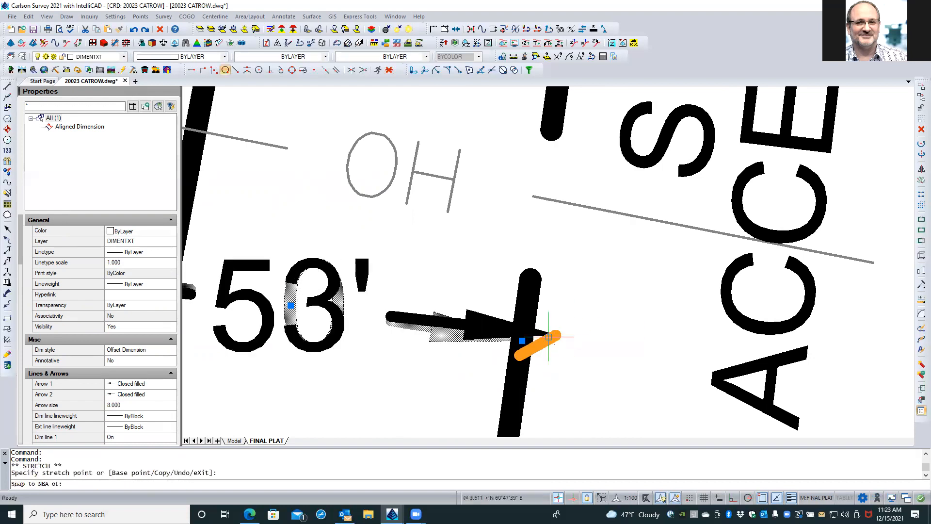
left_click(521, 343)
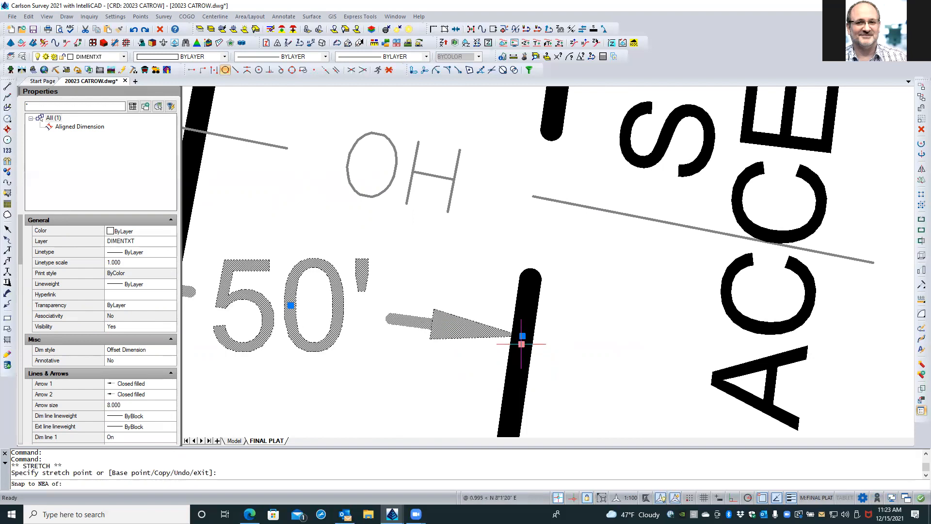
Step: Examine the 50' easement dimension's arrow, line and measurement properties, and clear the selection
scroll(118, 329, "down", 1)
scroll(118, 328, "down", 4)
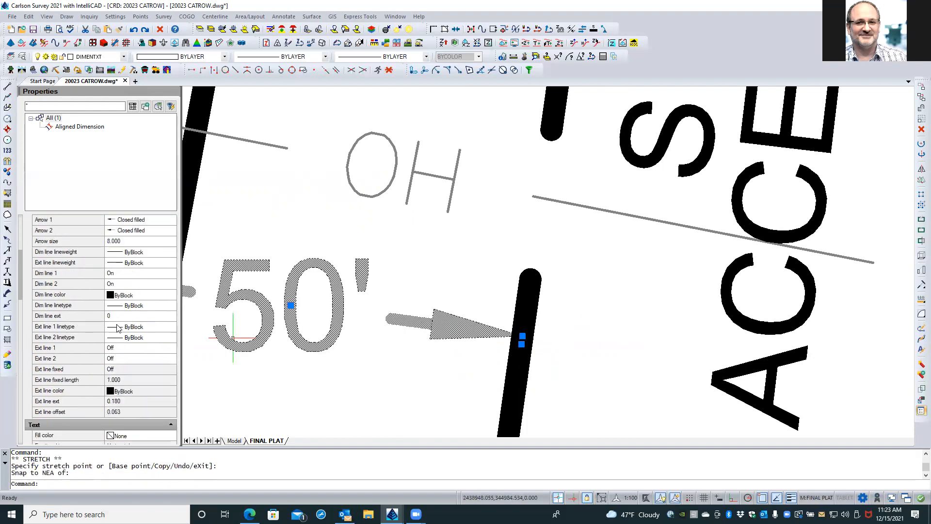
scroll(118, 328, "down", 4)
scroll(117, 328, "down", 3)
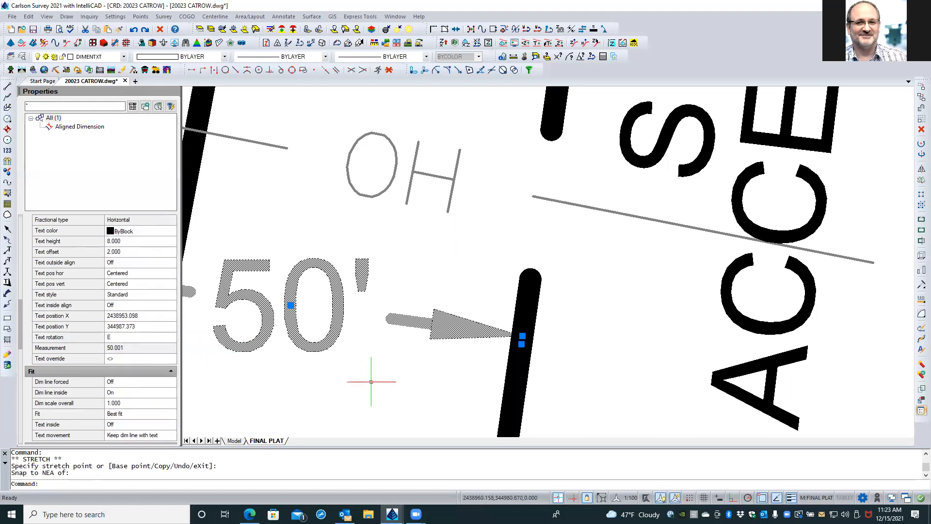
key("Escape")
key("Escape")
scroll(444, 357, "down", 4)
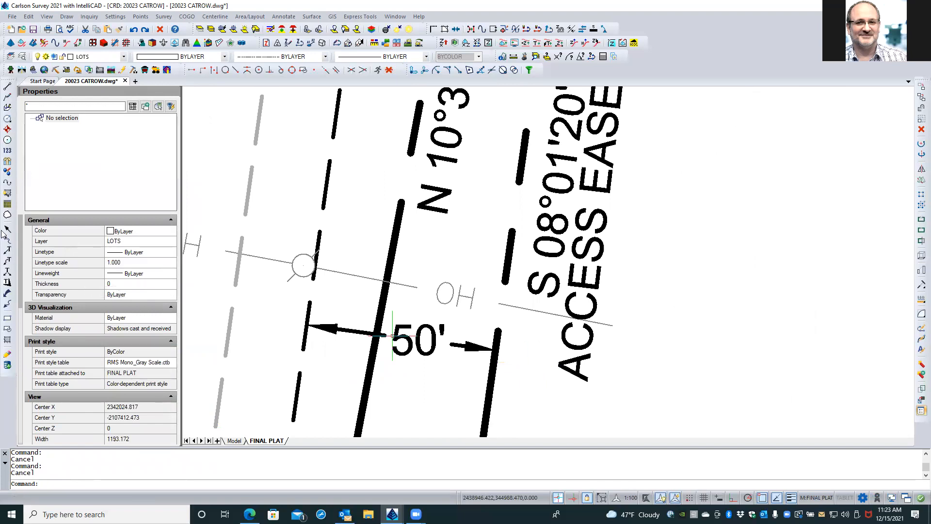
Step: Draw a 2D polyline on the LOTS layer between the 50' dimension's west and east arrow tips, checking the entity snap settings midway
left_click(7, 97)
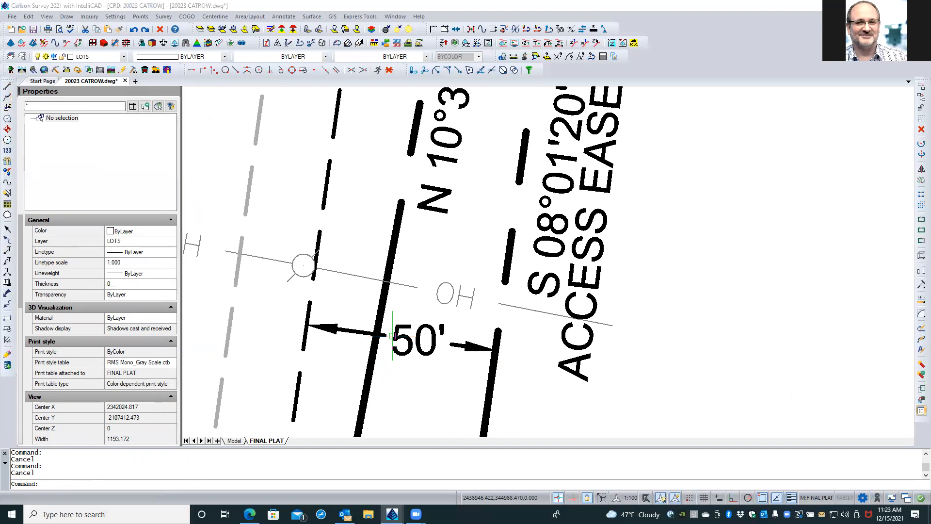
left_click(391, 343)
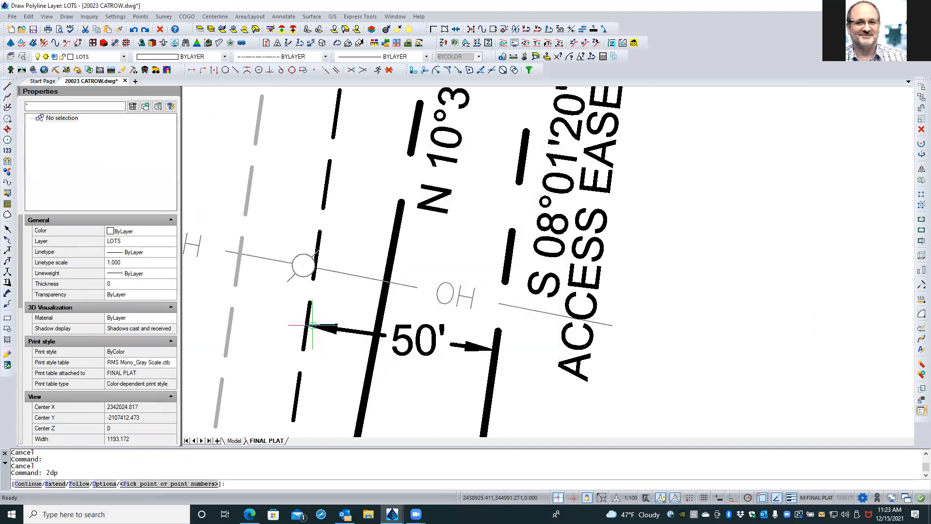
right_click(766, 499)
left_click(796, 493)
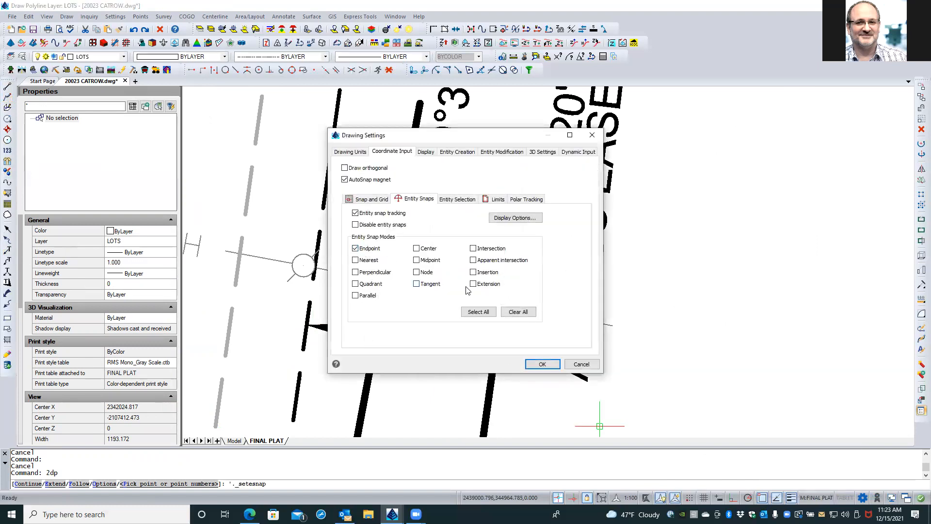
left_click(543, 364)
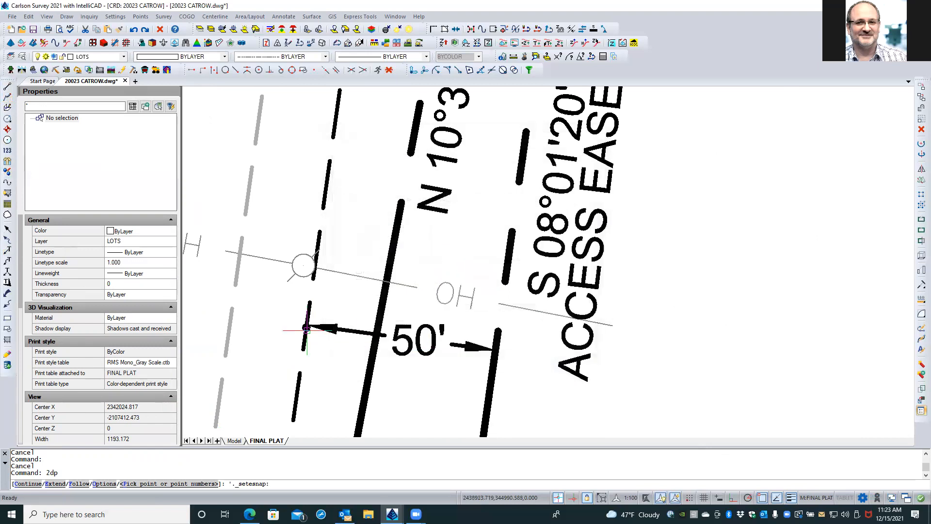
left_click(306, 325)
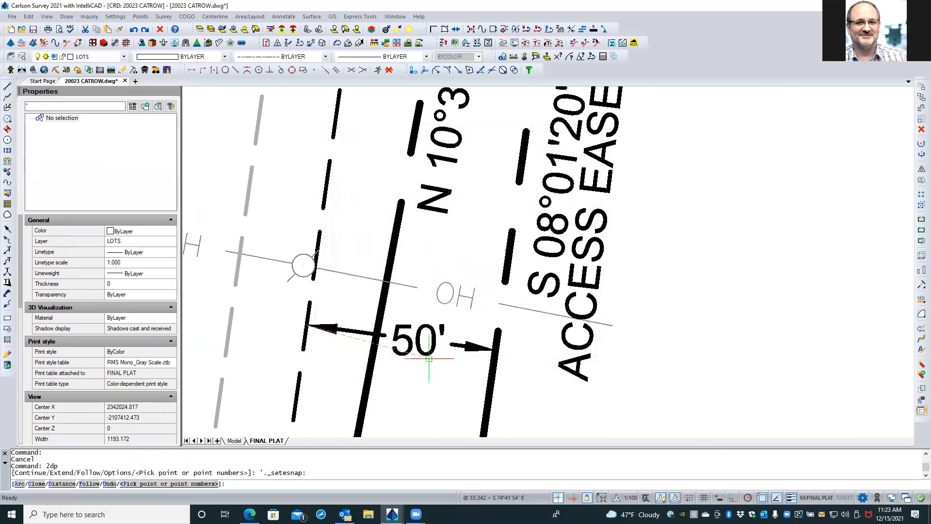
left_click(487, 348)
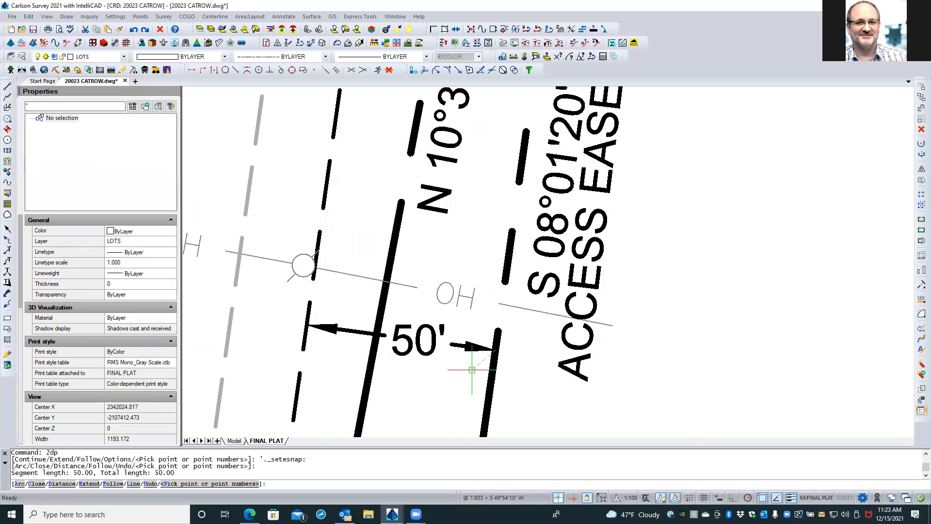
key("Return")
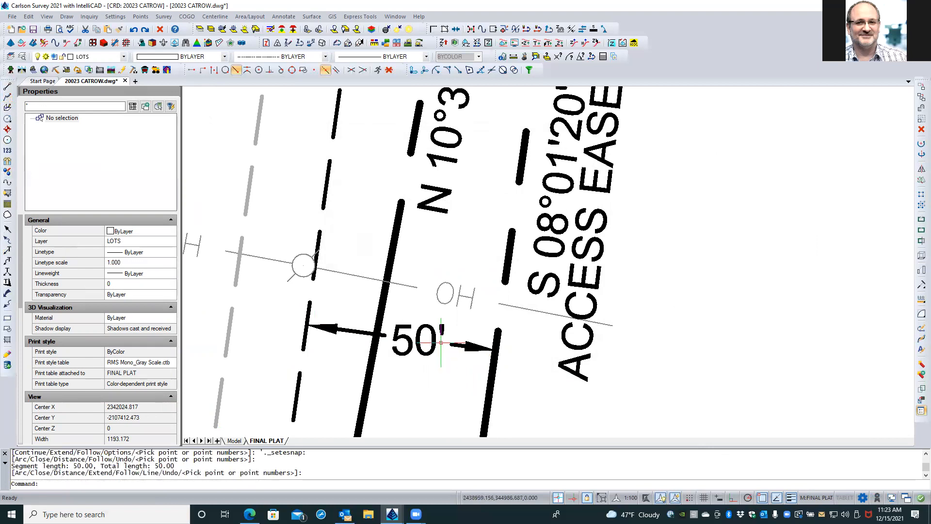
Step: Undo the polyline just drawn across the access easement
left_click(440, 343)
left_click(449, 354)
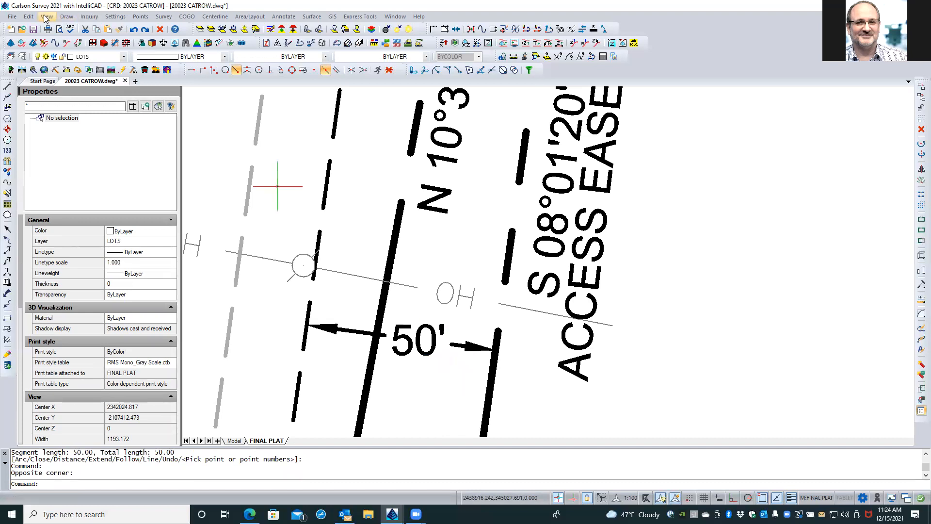
left_click(29, 17)
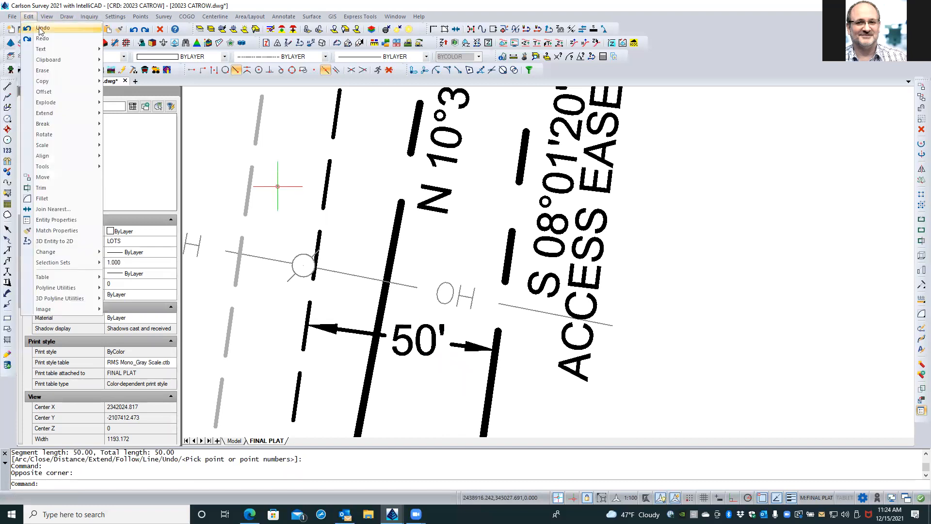
left_click(42, 29)
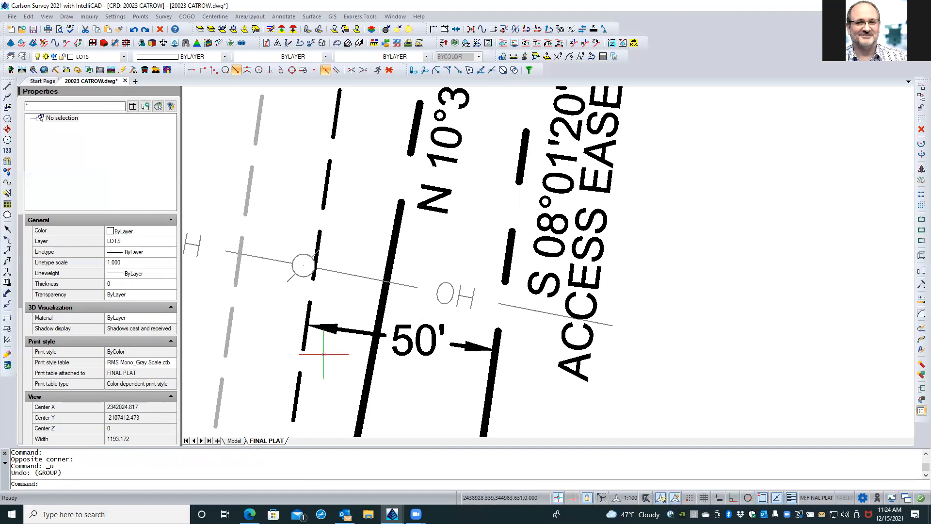
Step: Start a 2D polyline without the current drawing properties, taking the DIMENTXT layer from the 50' dimension
left_click(7, 97)
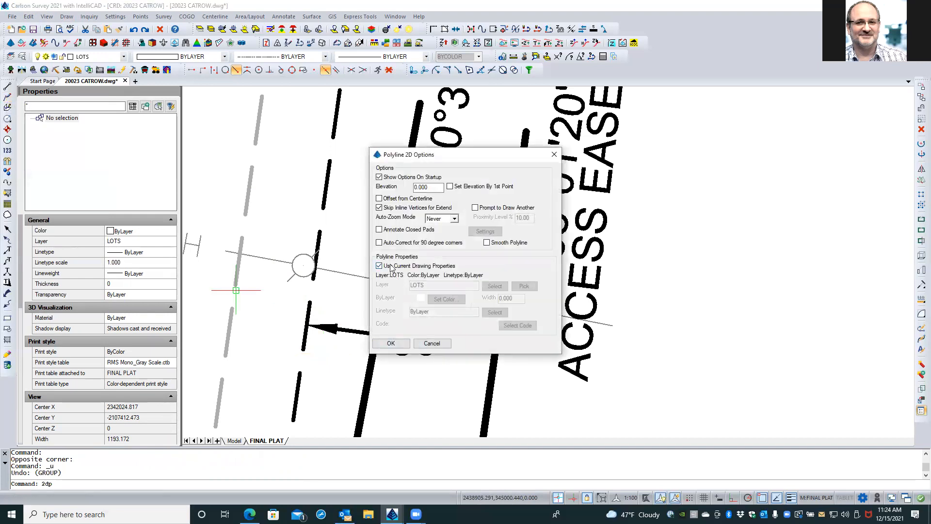
left_click(391, 267)
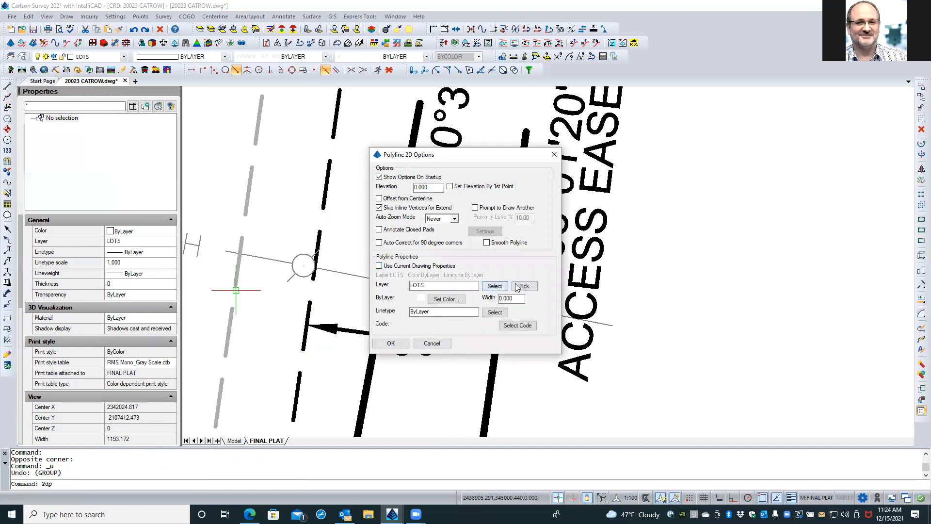
left_click(524, 286)
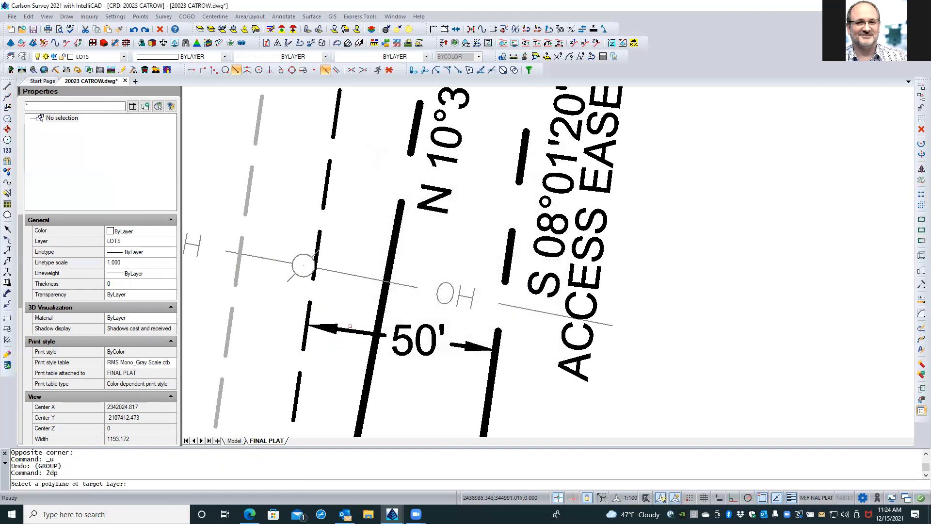
left_click(343, 330)
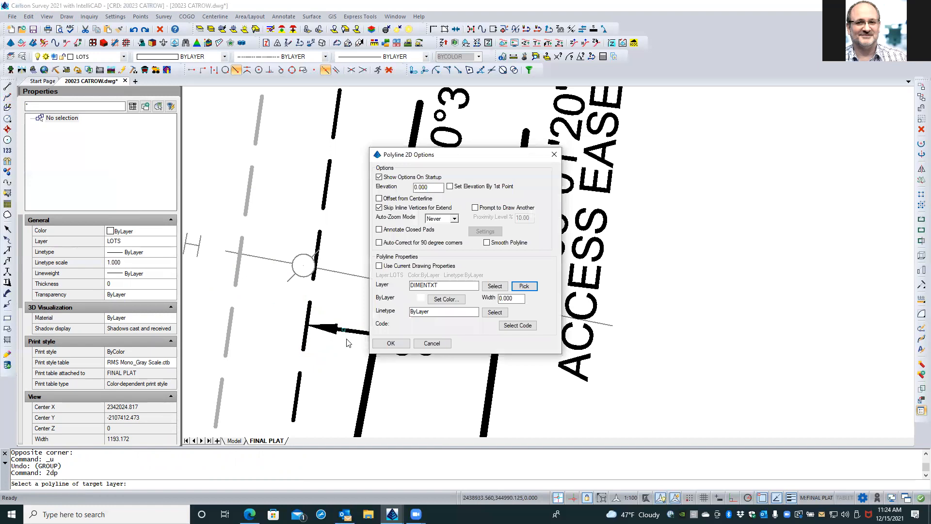
left_click(385, 344)
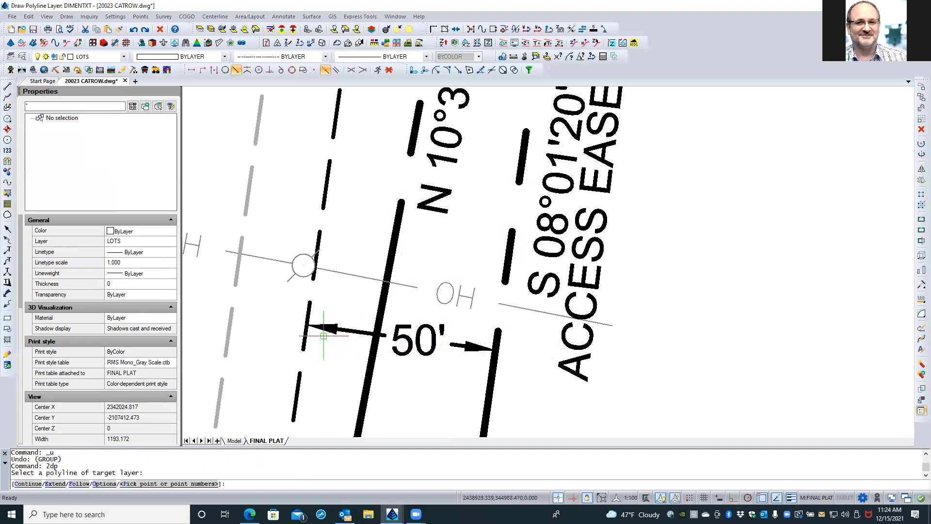
Step: Draw the polyline across the easement from the 50' dimension's west arrow tip to its east arrow tip
left_click(307, 325)
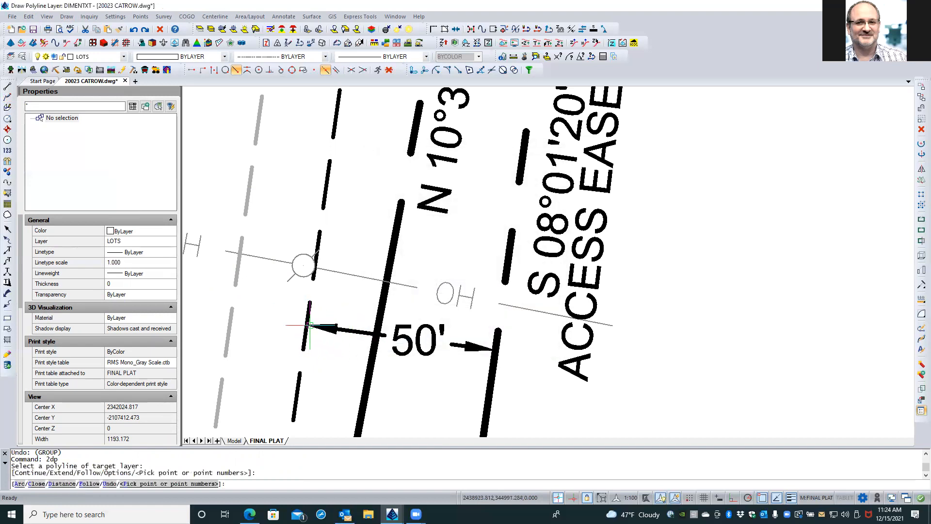
left_click(483, 345)
key("Return")
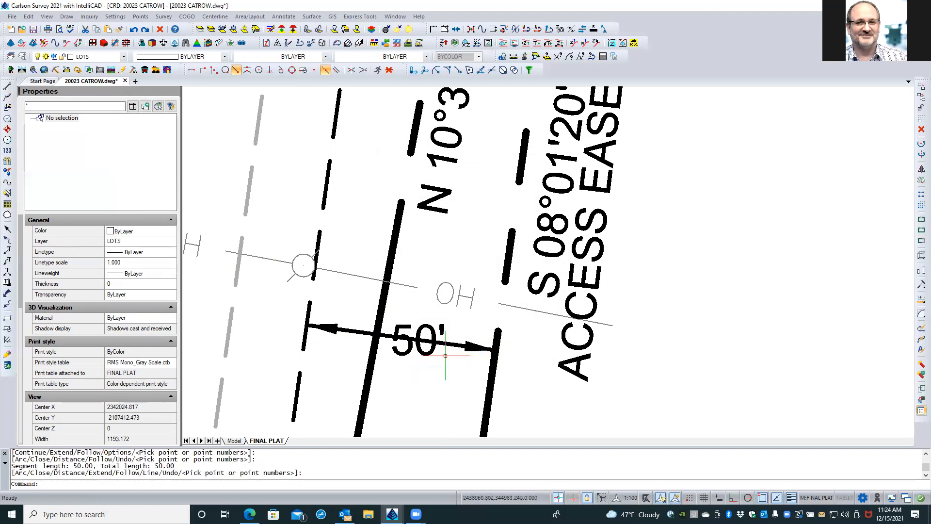
Step: Move the new polyline by its midpoint into the empty area east of the ACCESS EASEMENT label, and clear the selection
left_click(443, 344)
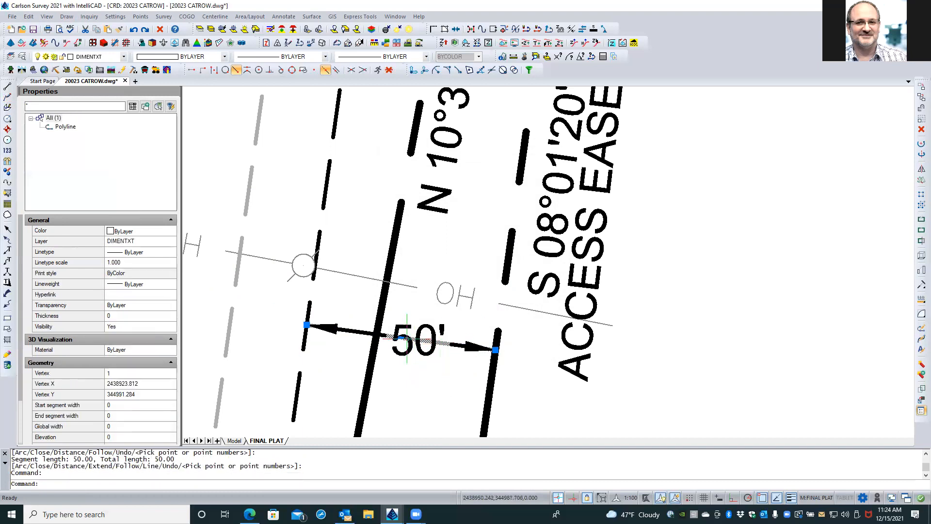
left_click(404, 339)
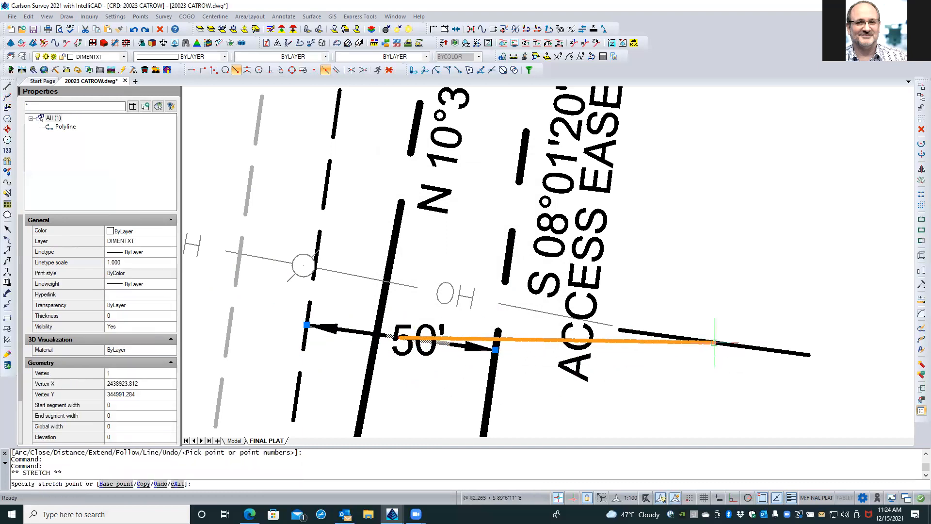
left_click(742, 326)
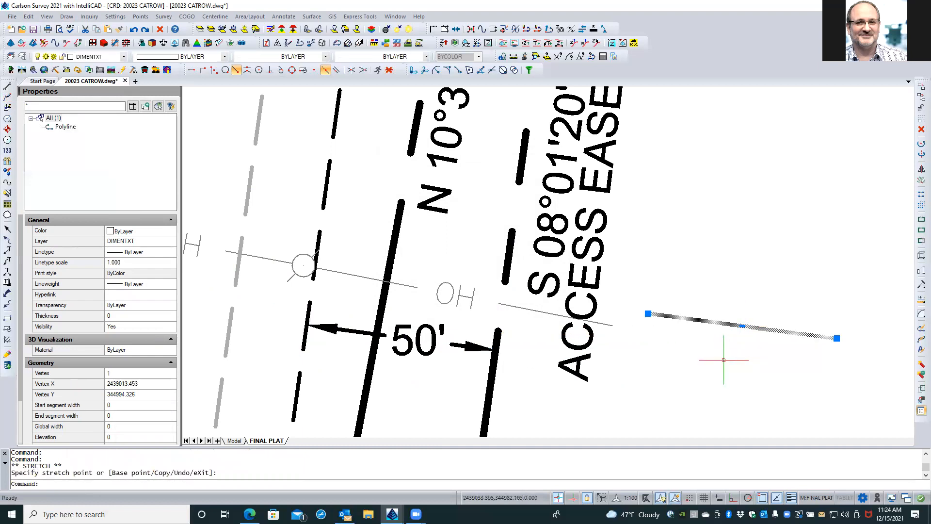
key("Escape")
key("Escape")
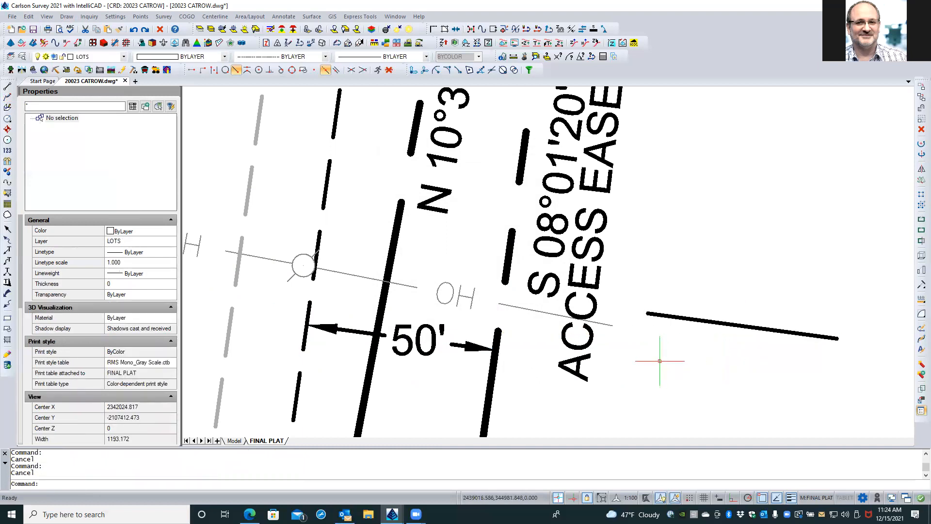
Step: Select the moved polyline and examine its geometry properties, including its length
scroll(530, 374, "down", 2)
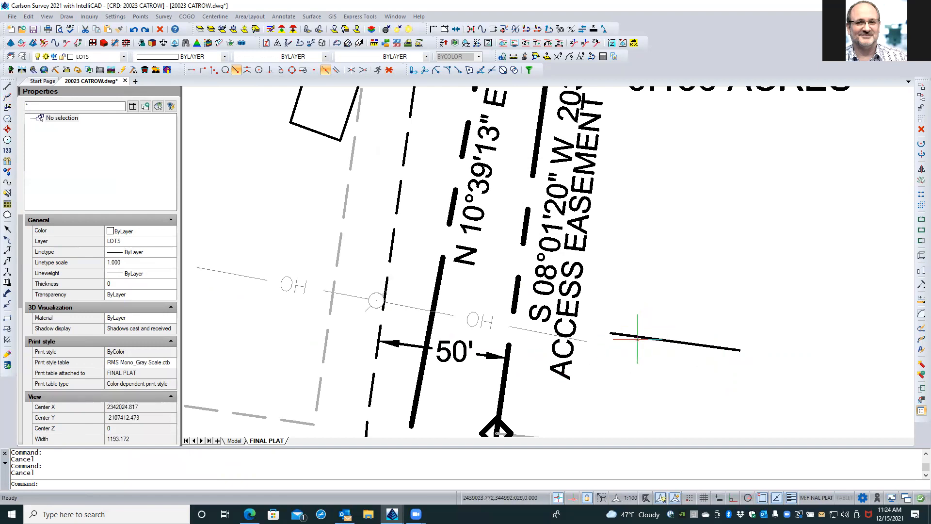
left_click(638, 336)
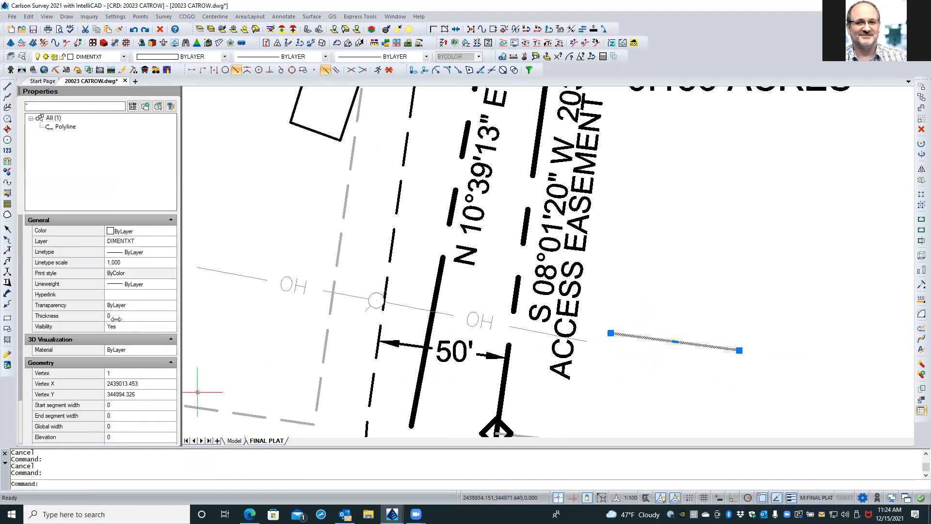
scroll(93, 376, "down", 2)
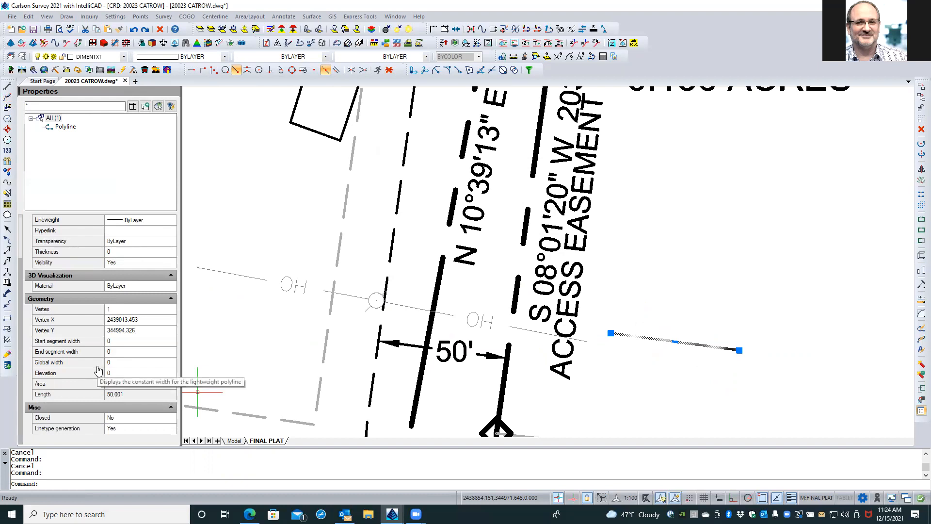
scroll(129, 361, "up", 2)
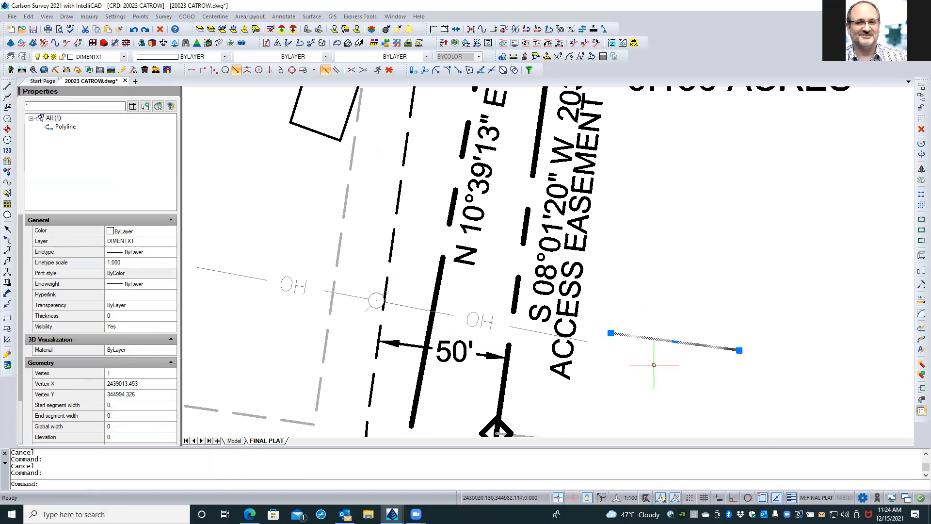
Step: Explode the polyline into a line and inspect the line's length and angle
left_click(918, 367)
left_click(720, 347)
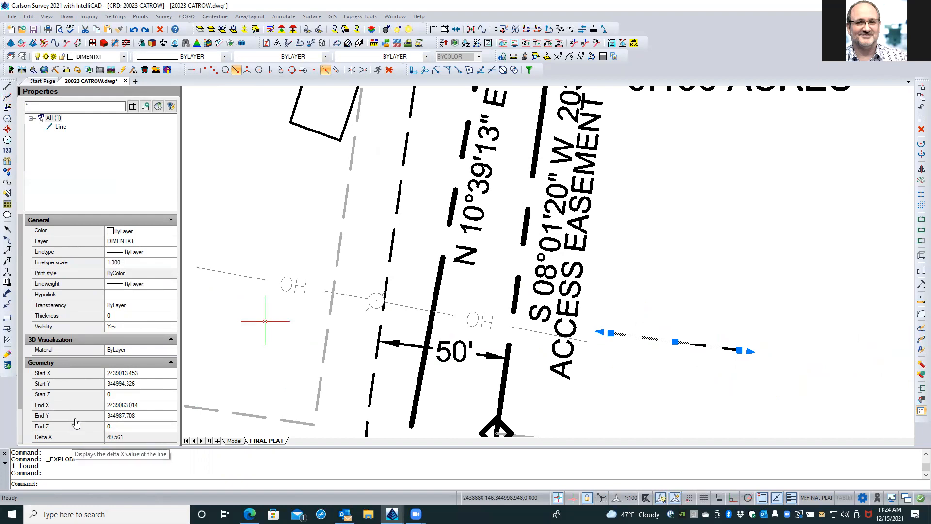
scroll(72, 436, "down", 2)
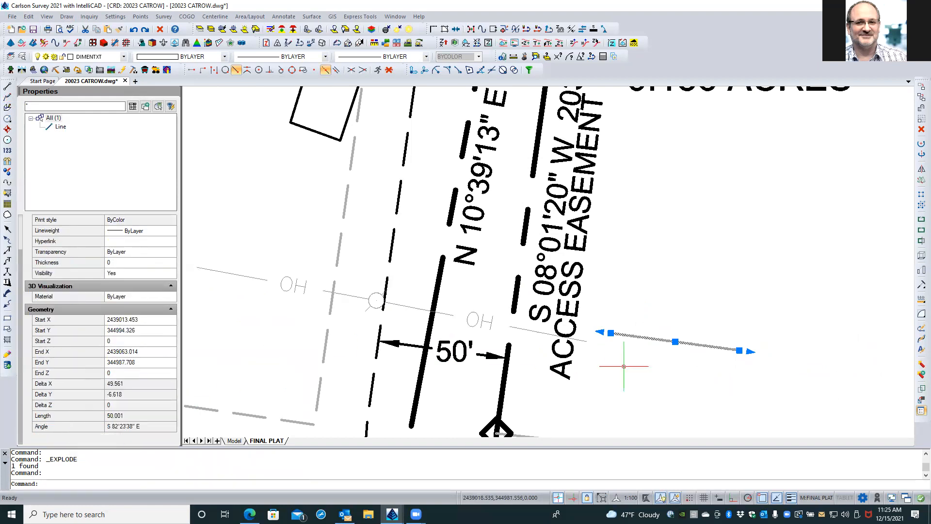
Step: Clear the selection and undo the explode of the copied dimension-width polyline
key("Escape")
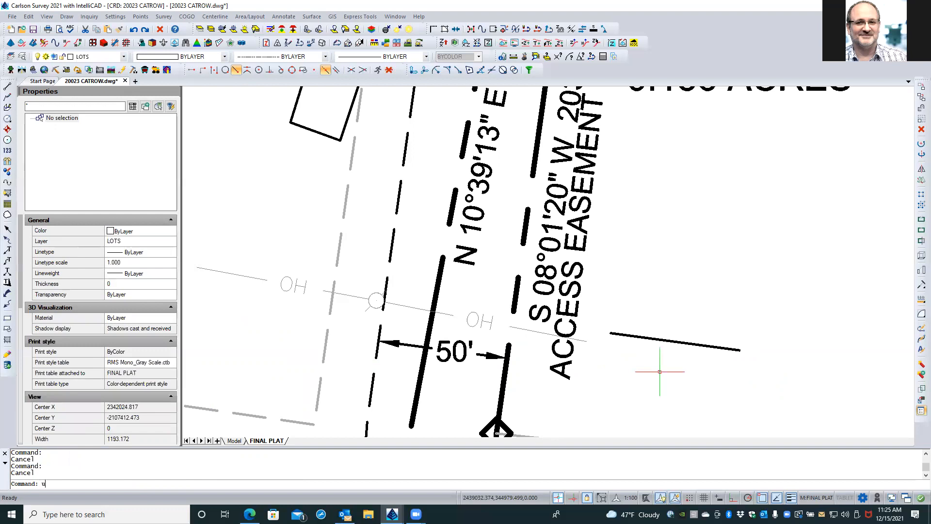
type("u")
key("Return")
Step: Select the polyline east of the ACCESS EASEMENT label, review its length, and explode it into a line
left_click(672, 342)
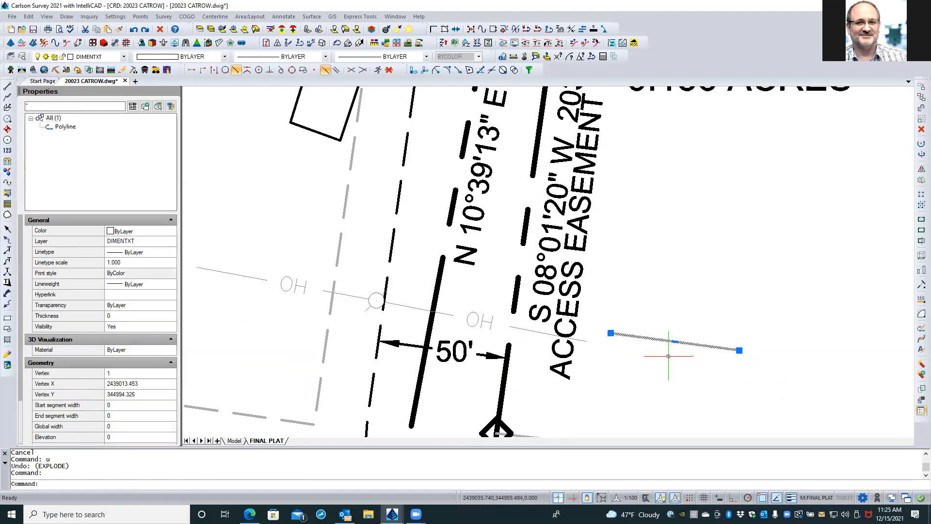
scroll(146, 328, "down", 2)
scroll(147, 328, "down", 2)
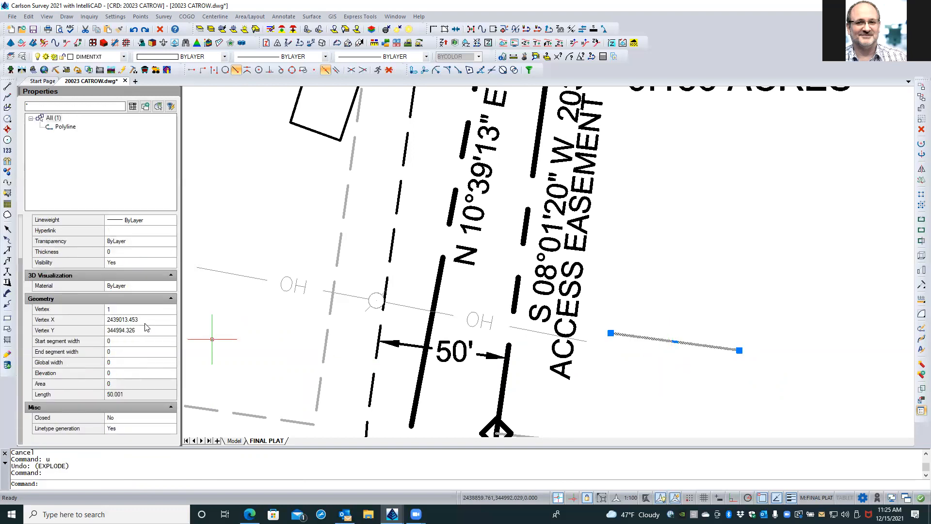
scroll(147, 328, "up", 3)
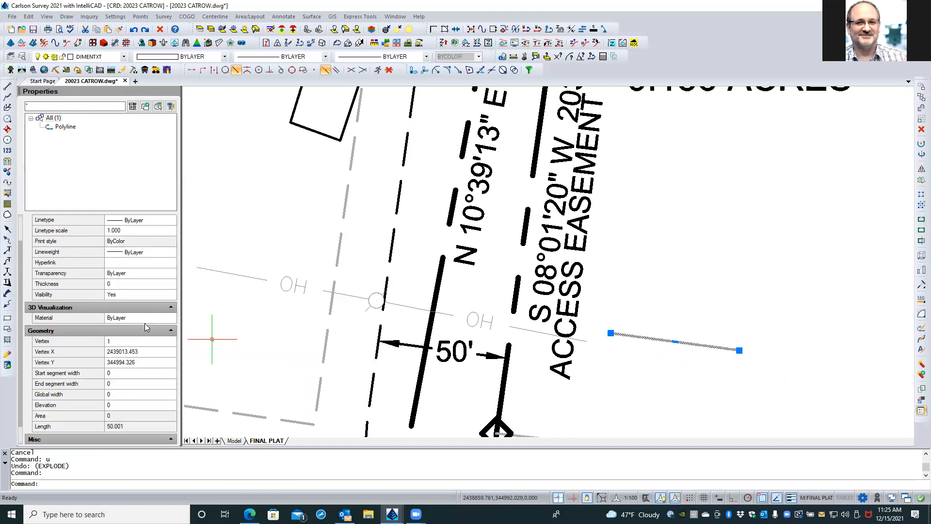
left_click(921, 365)
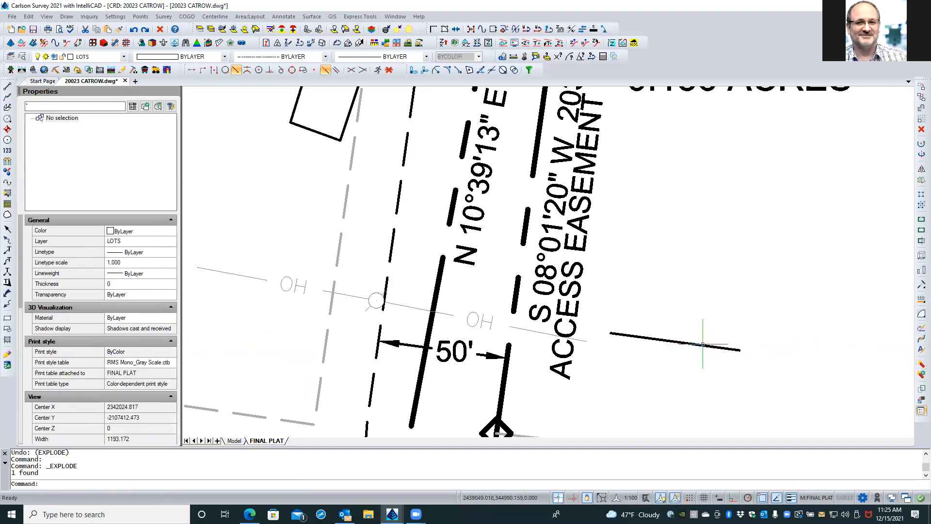
Step: Copy the angle value of the exploded line east of the ACCESS EASEMENT label and clear the selection
left_click(689, 342)
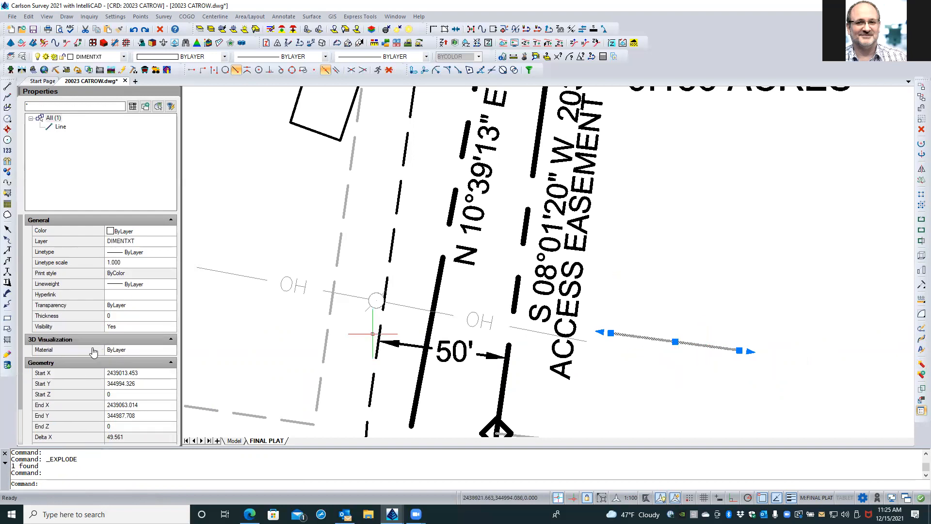
scroll(93, 351, "down", 3)
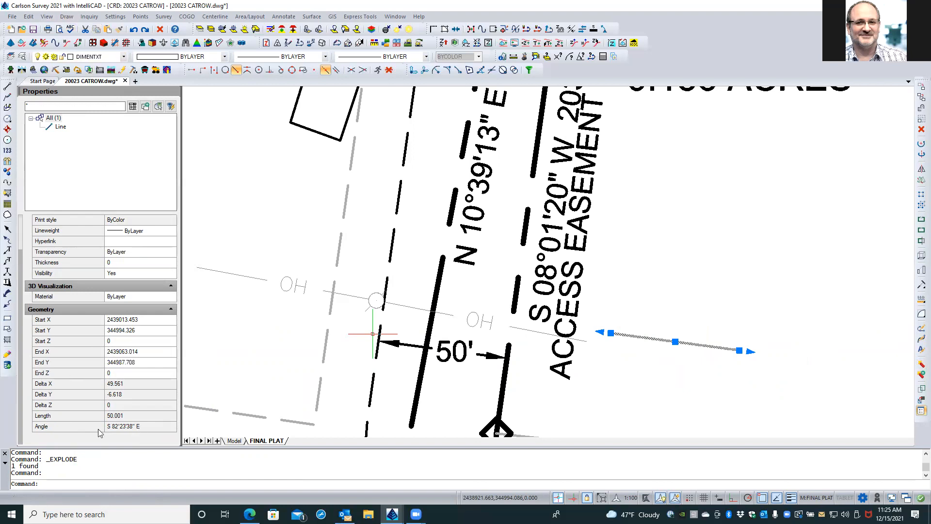
left_click(138, 427)
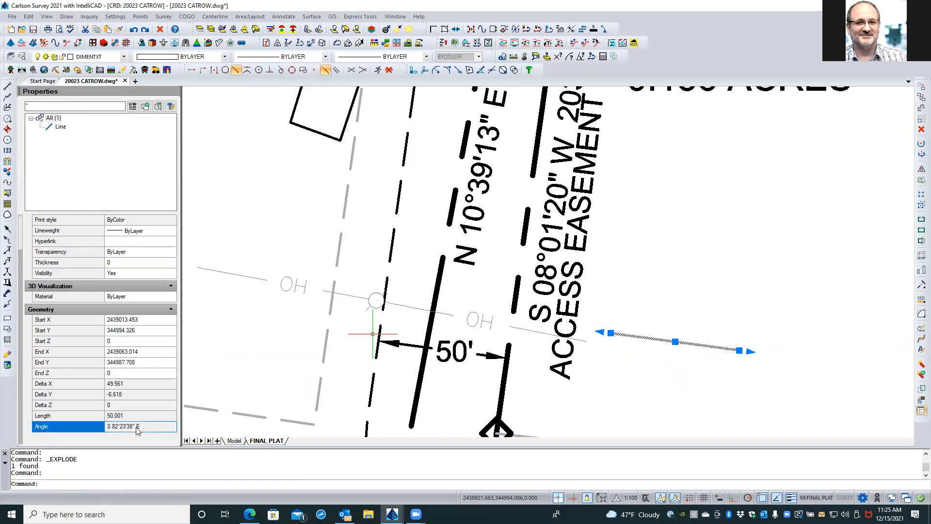
left_click_drag(104, 426, 105, 426)
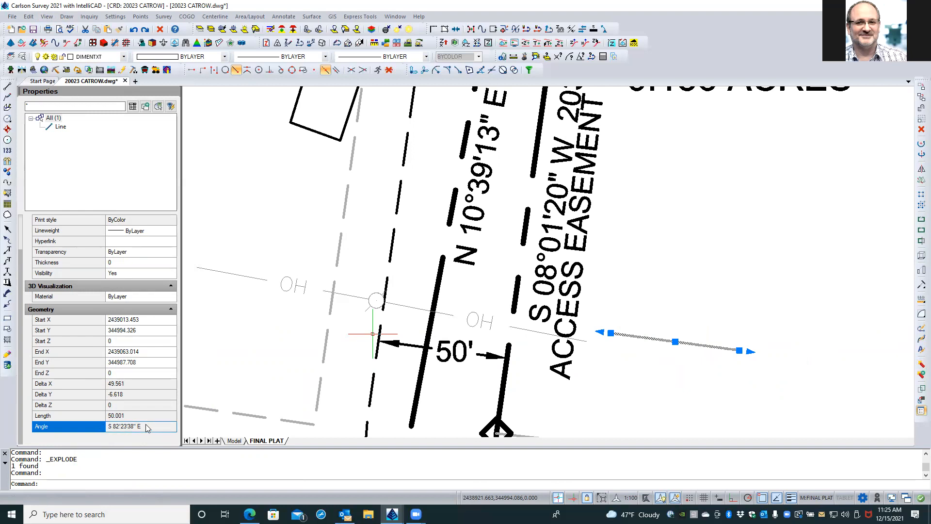
left_click(122, 417)
left_click(139, 428)
right_click(140, 429)
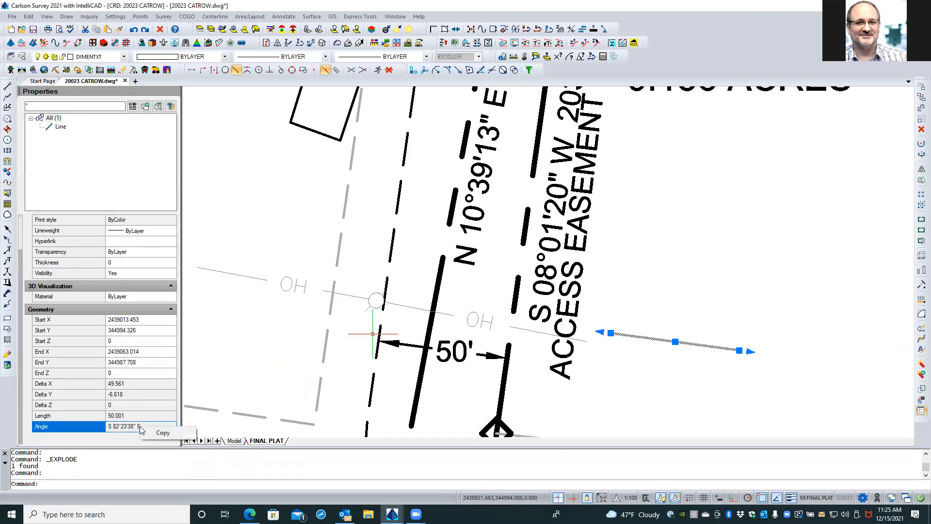
left_click(165, 435)
left_click(653, 400)
left_click(619, 409)
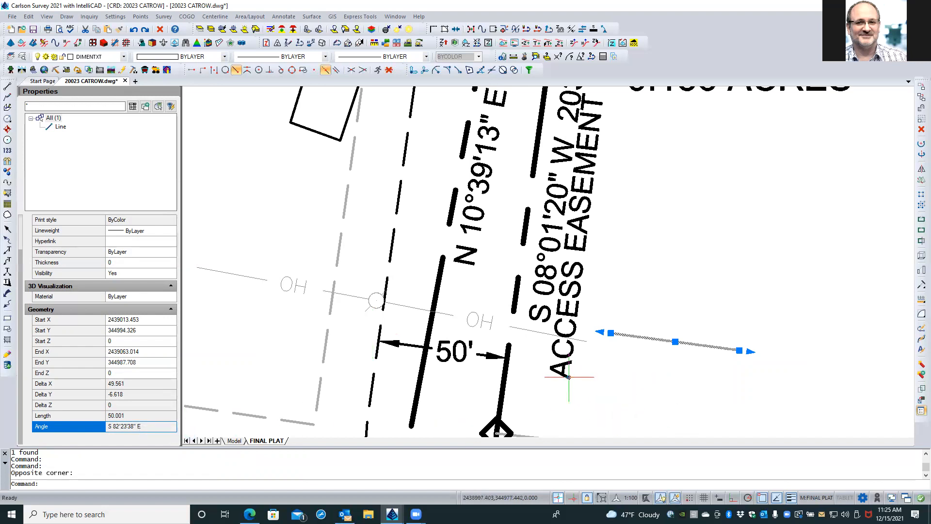
key("Escape")
key("Escape")
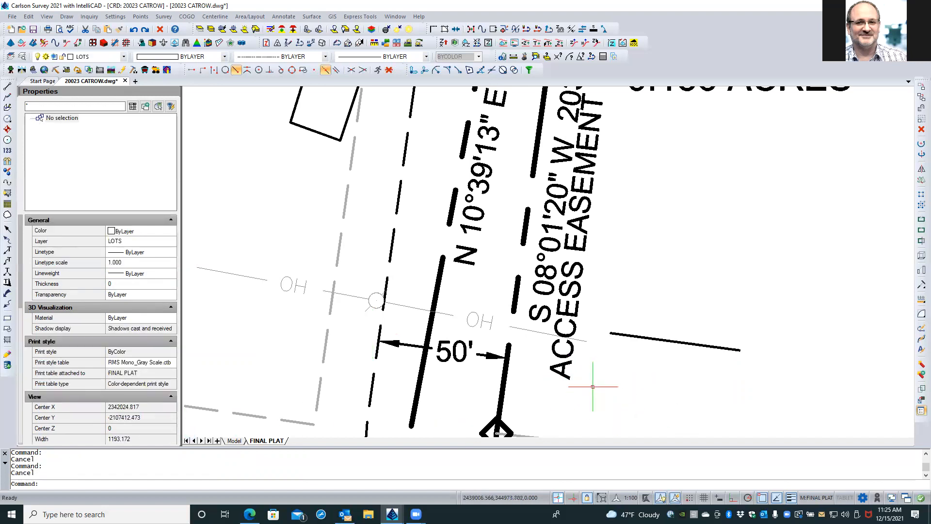
Step: Set the ACCESS EASEMENT text's rotation to the copied angle, S 82°23'38" E
left_click(565, 375)
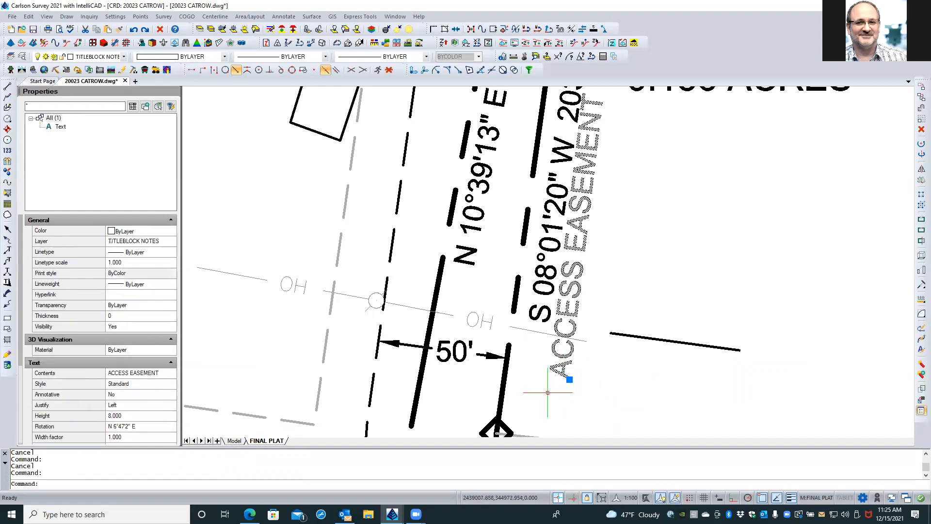
scroll(136, 383, "down", 1)
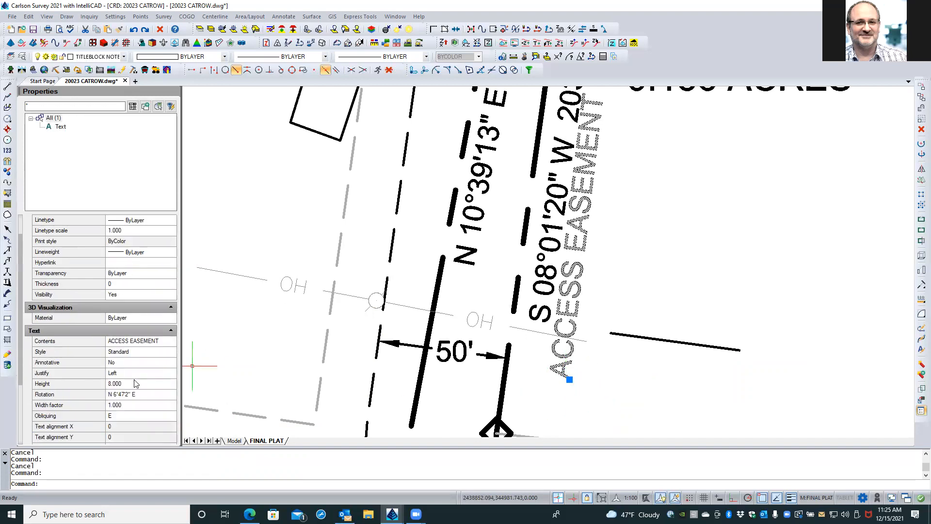
left_click(142, 394)
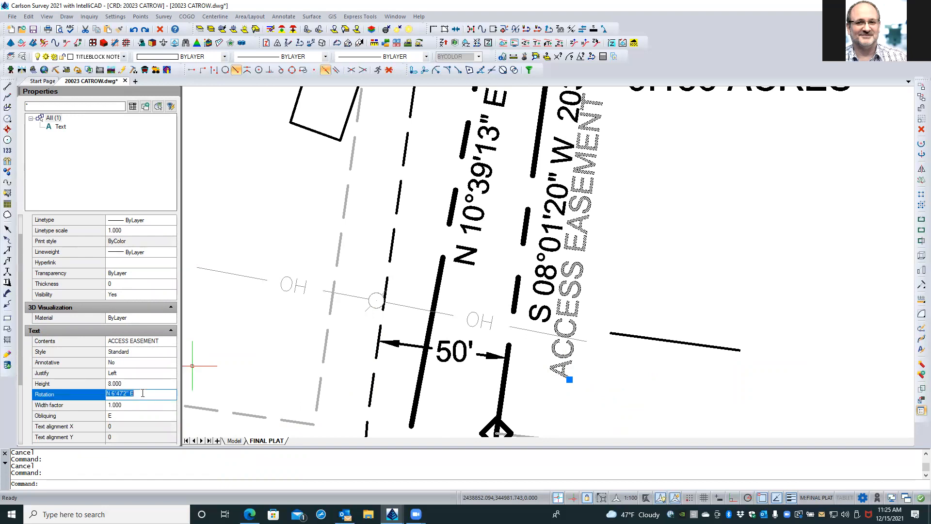
key("ctrl+v")
key("Tab")
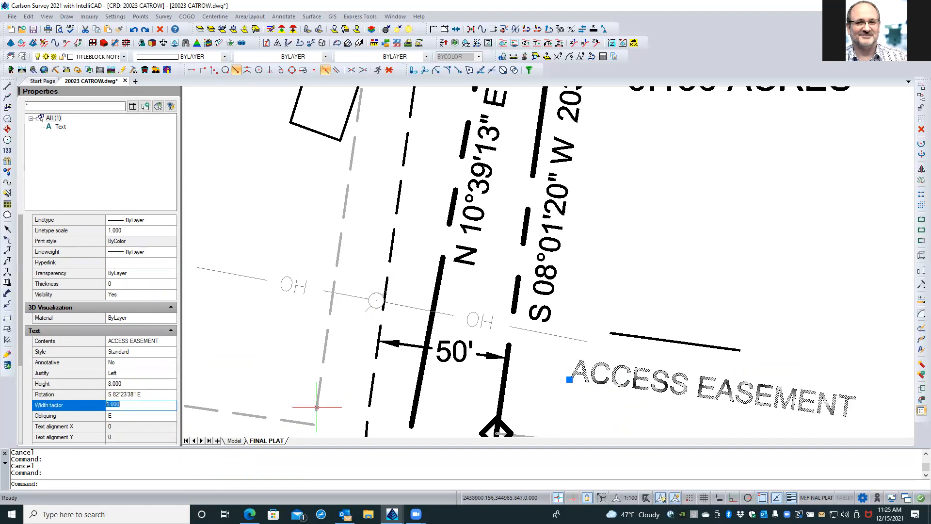
Step: Move the ACCESS EASEMENT text west so it starts just beside the east arrow of the 50' dimension
left_click(569, 379)
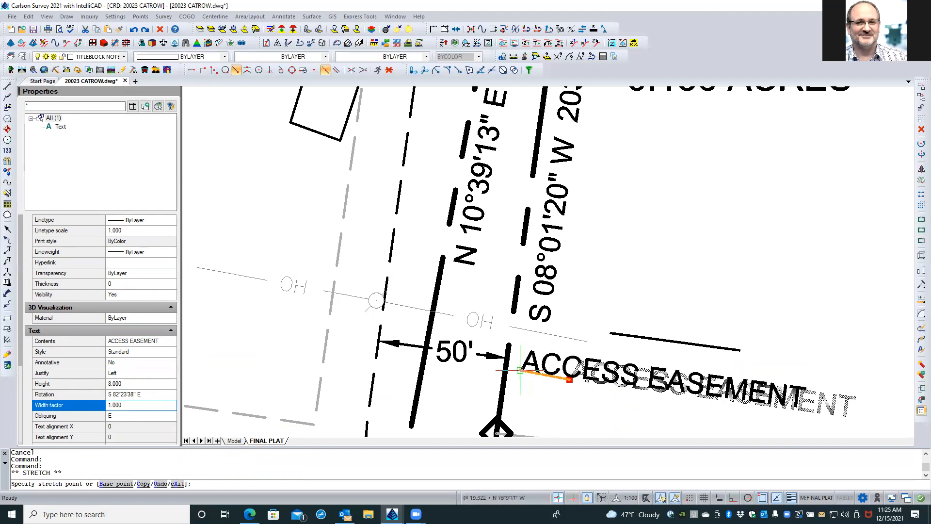
left_click(518, 370)
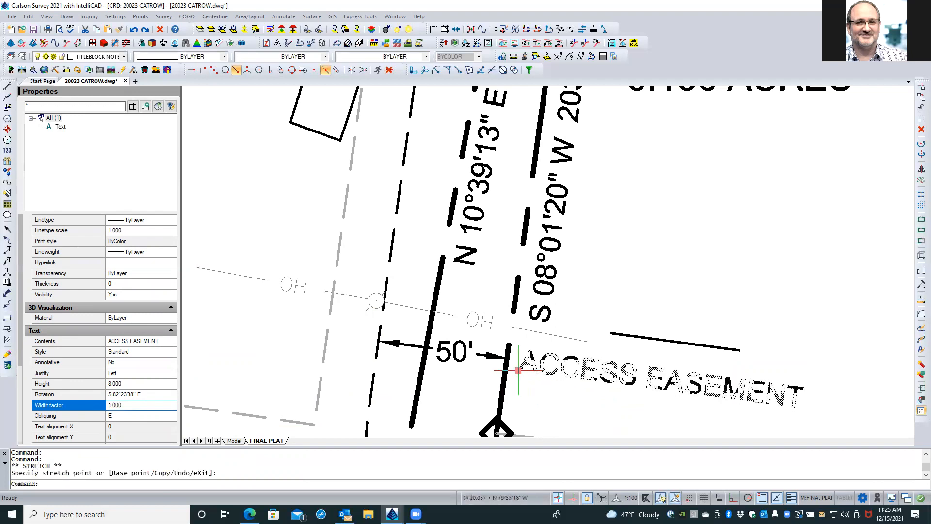
key("Escape")
key("Escape")
Step: Delete the temporary measuring line above the ACCESS EASEMENT text
left_click(628, 336)
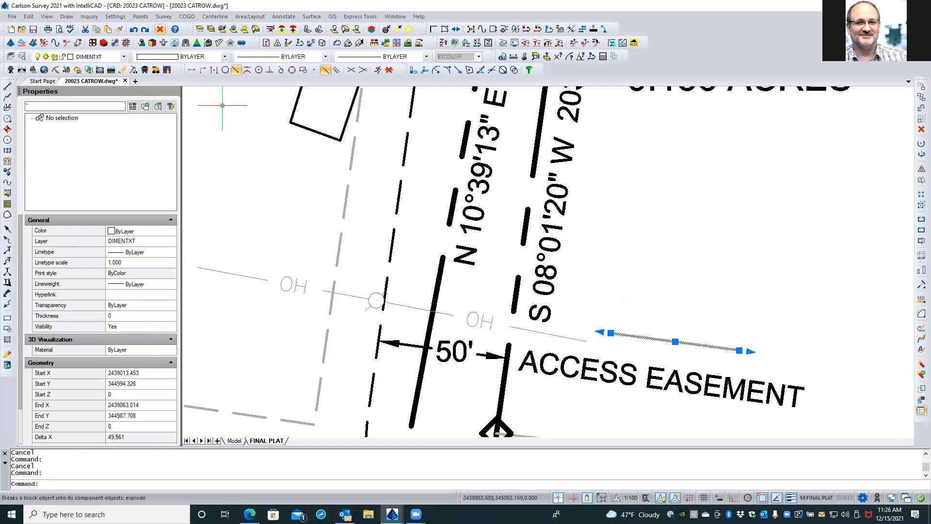
key("Delete")
scroll(517, 353, "down", 4)
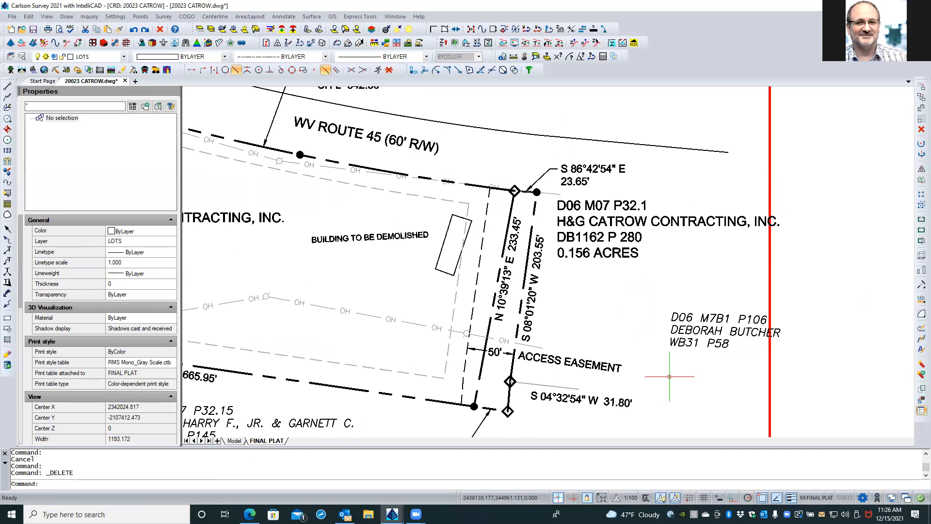
scroll(560, 233, "up", 3)
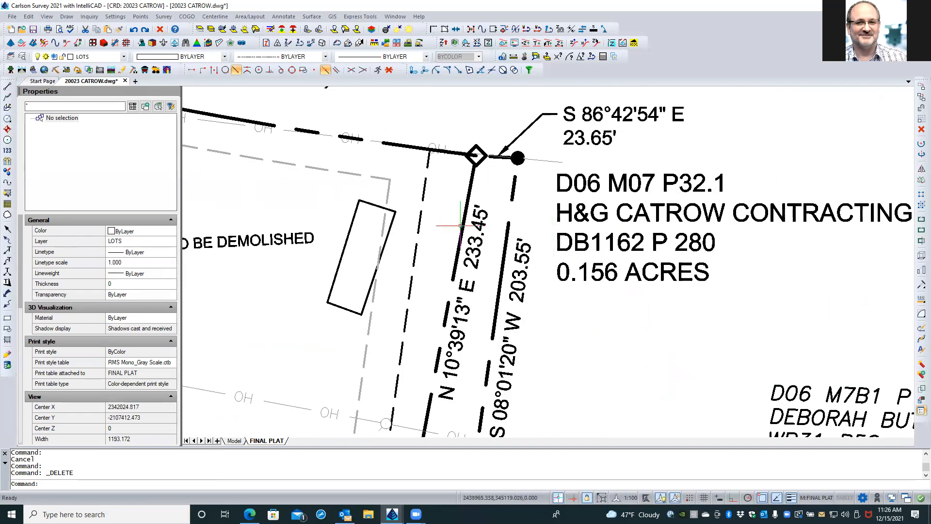
double_click(481, 224)
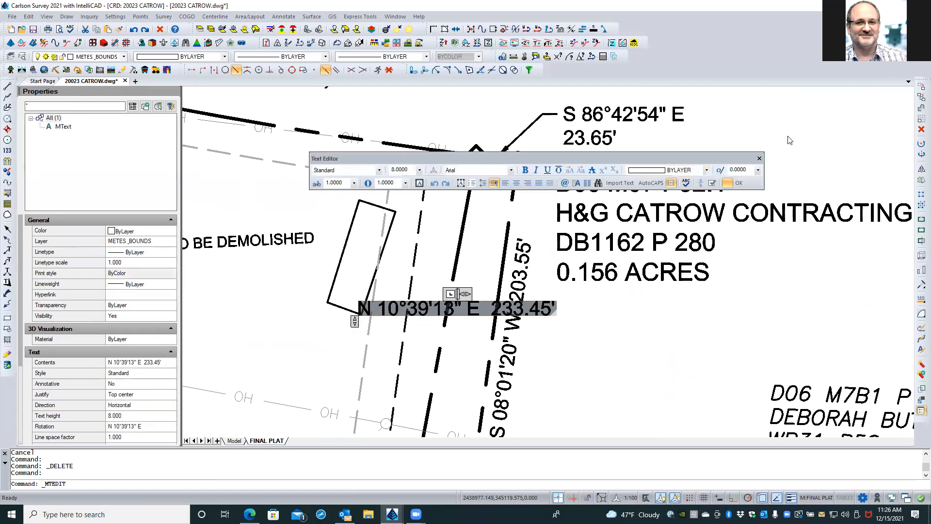
key("Escape")
key("Escape")
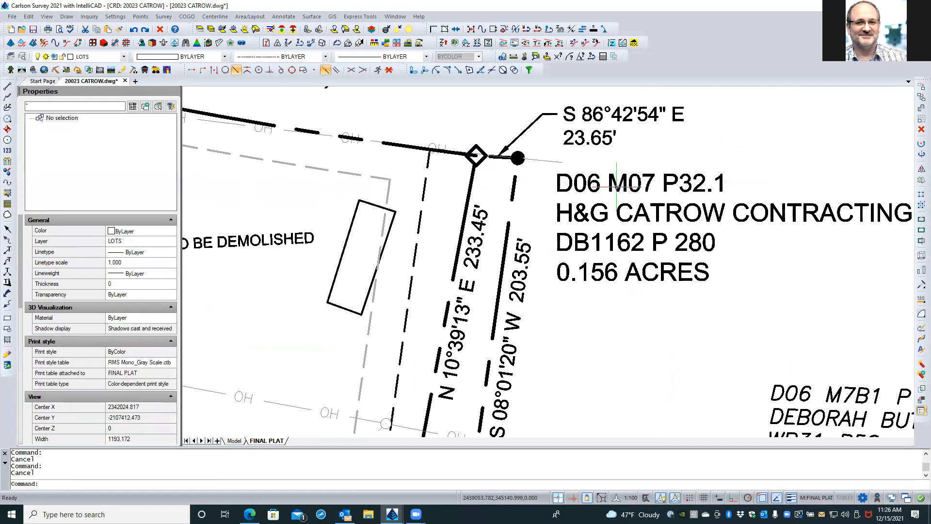
double_click(478, 254)
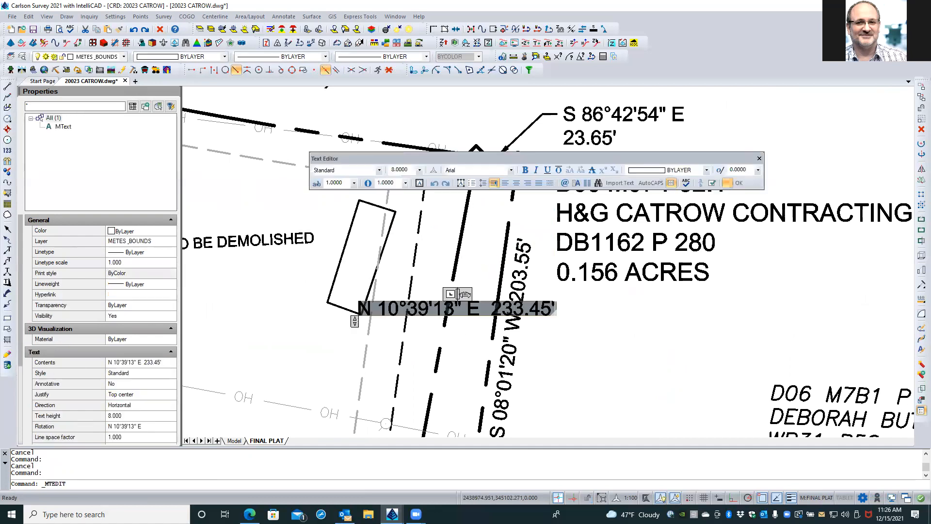
left_click(707, 140)
key("Escape")
key("Escape")
left_click(714, 125)
left_click(715, 126)
left_click(701, 136)
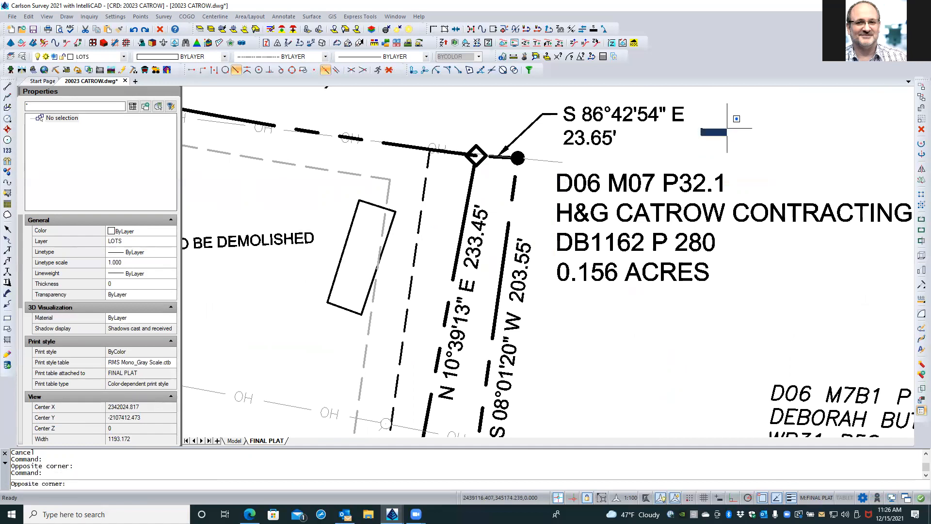
left_click(726, 129)
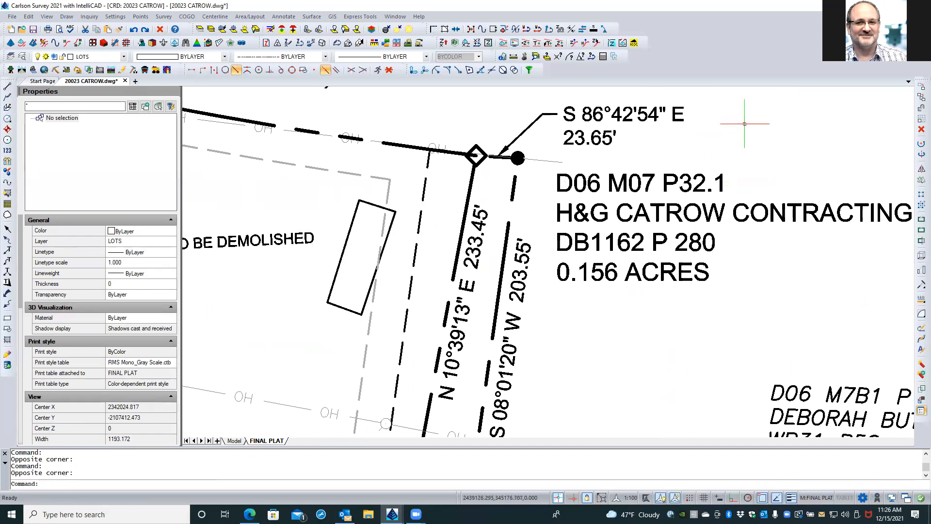
Step: Move the N 10°39'13" E 233.45' label north along its boundary line
left_click(476, 239)
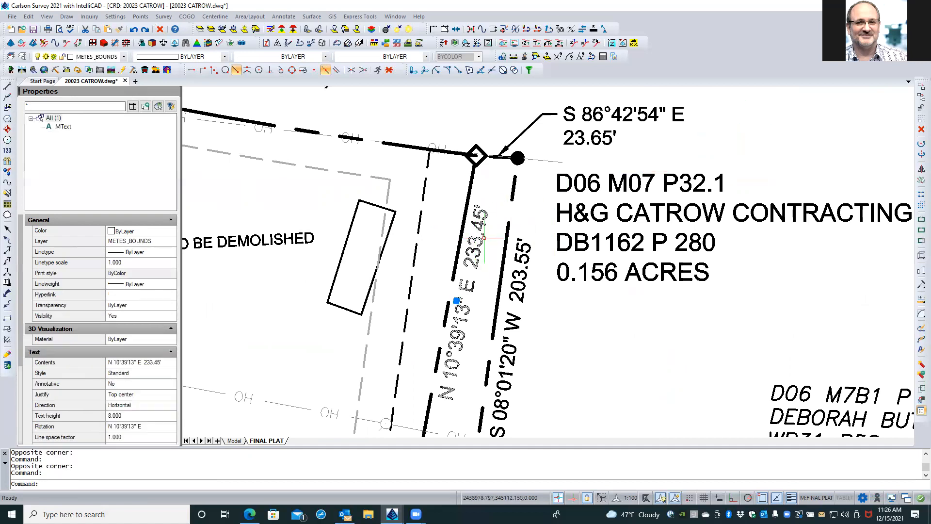
left_click(457, 300)
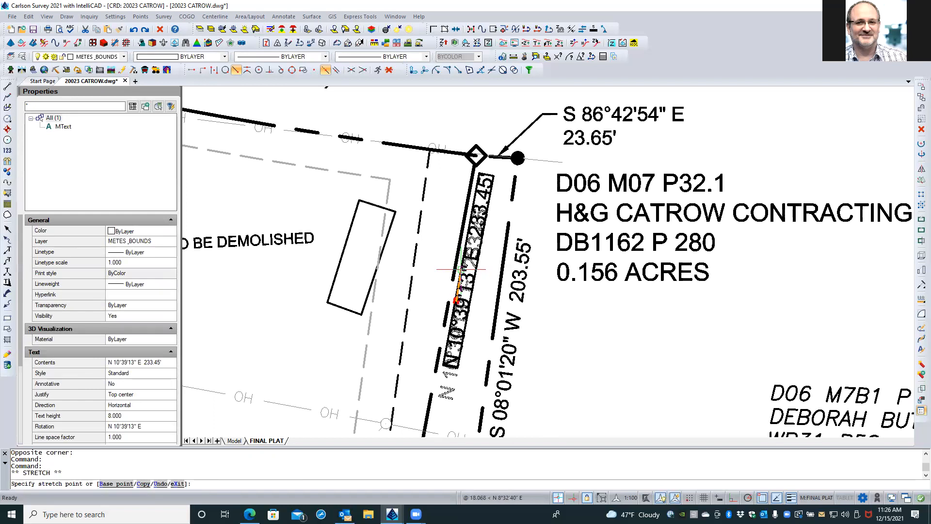
key("Escape")
key("Escape")
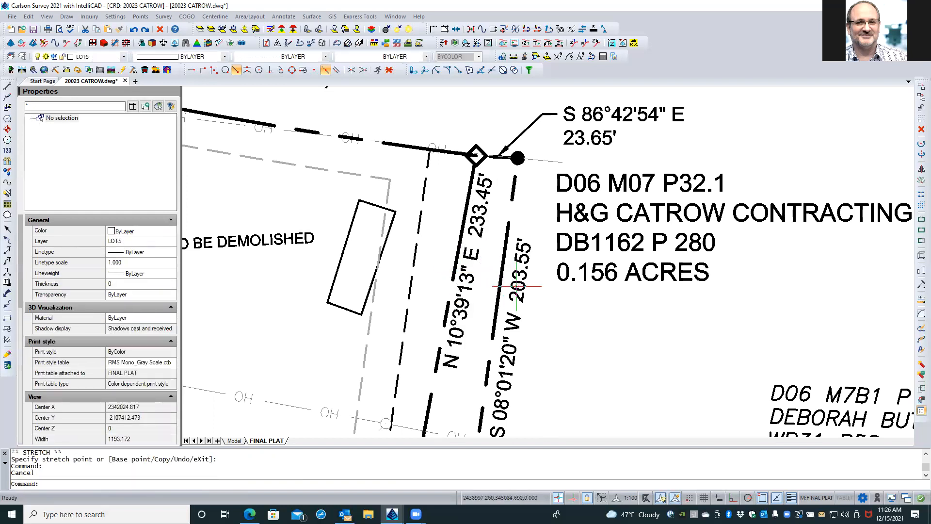
double_click(517, 286)
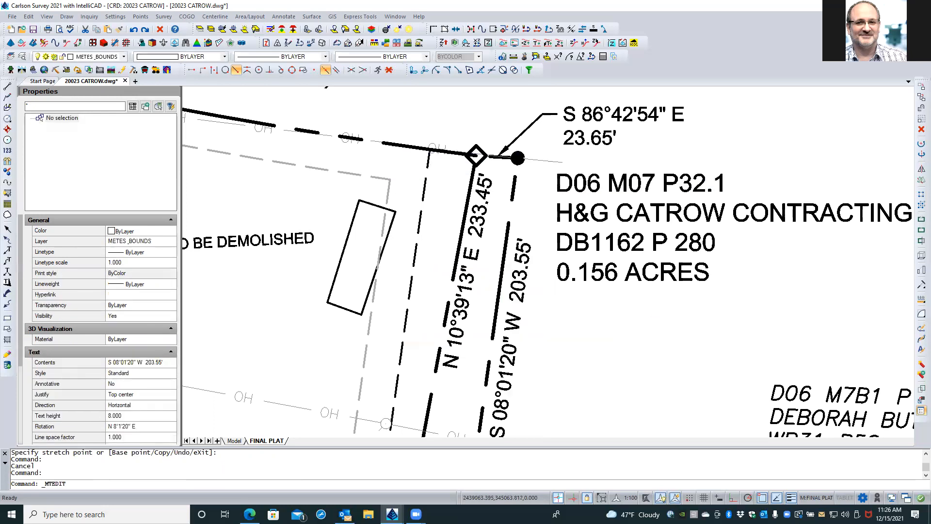
key("Escape")
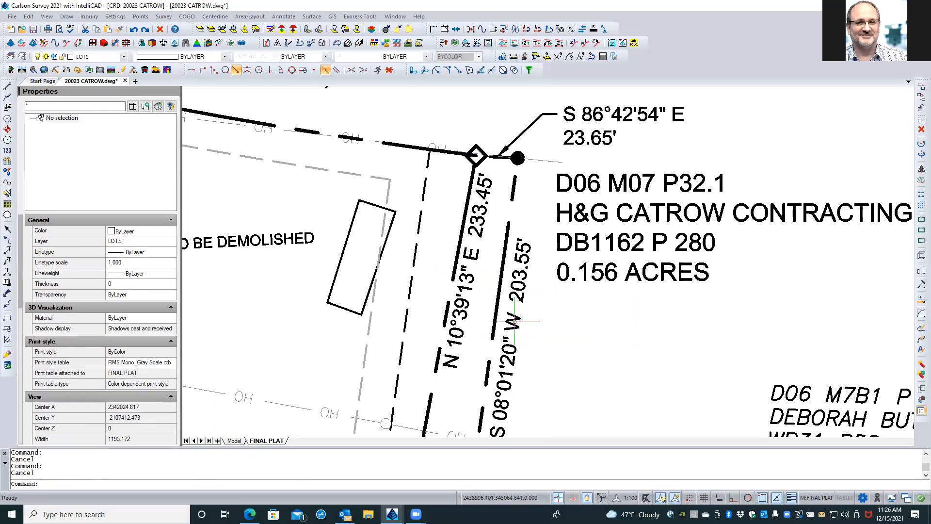
left_click(515, 321)
scroll(463, 273, "down", 2)
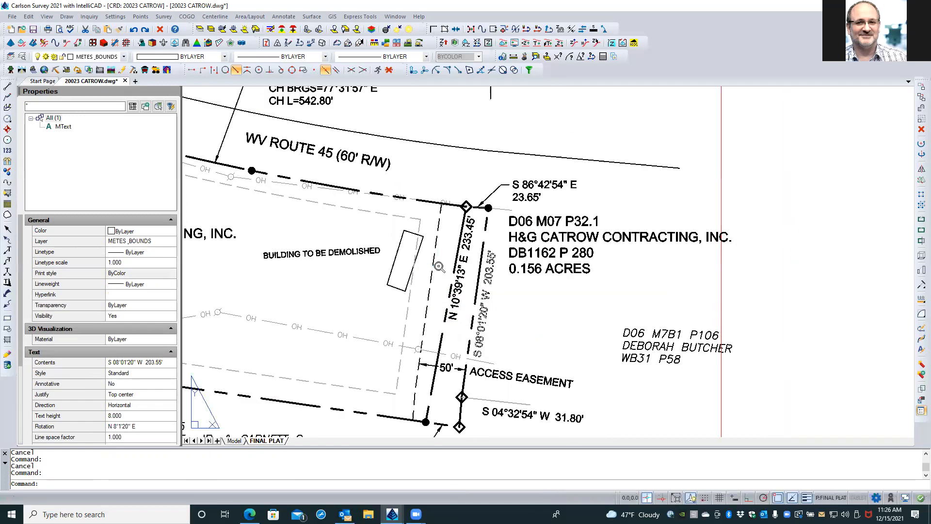
scroll(443, 266, "down", 2)
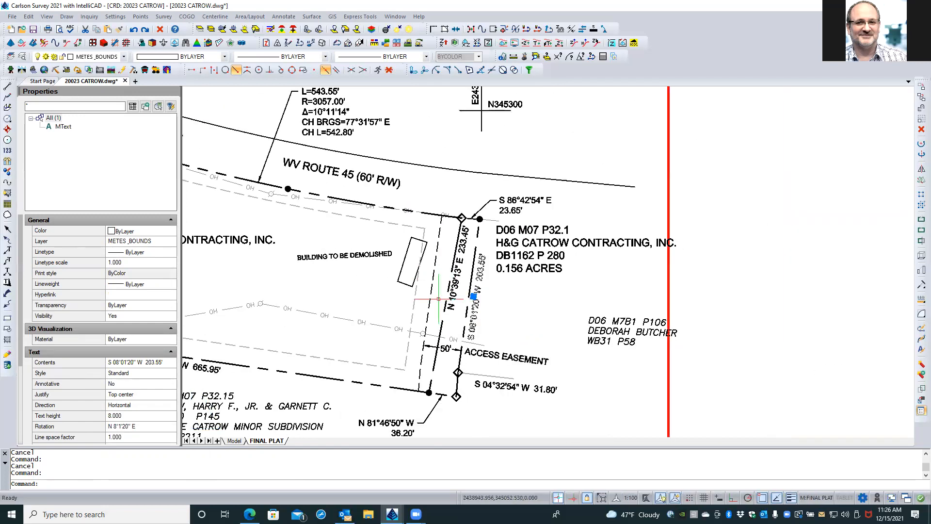
scroll(433, 300, "up", 3)
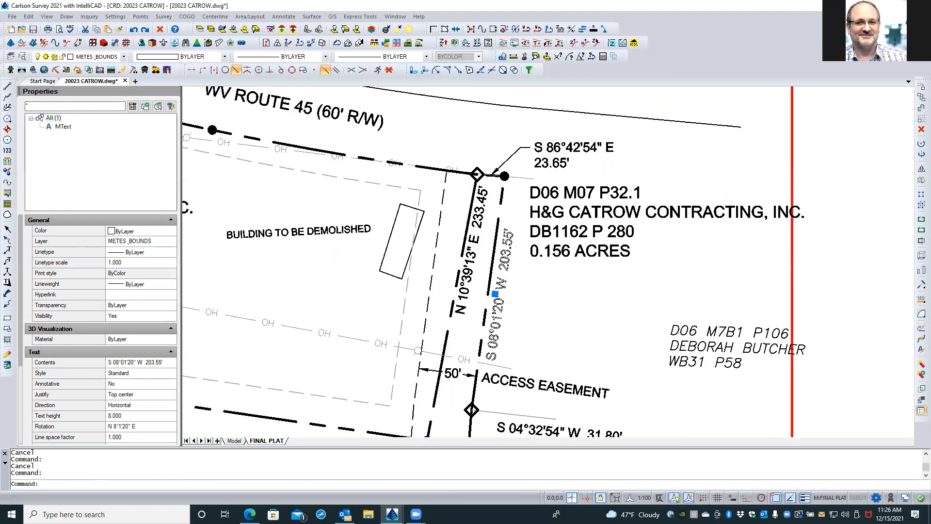
key("Escape")
key("Escape")
double_click(464, 296)
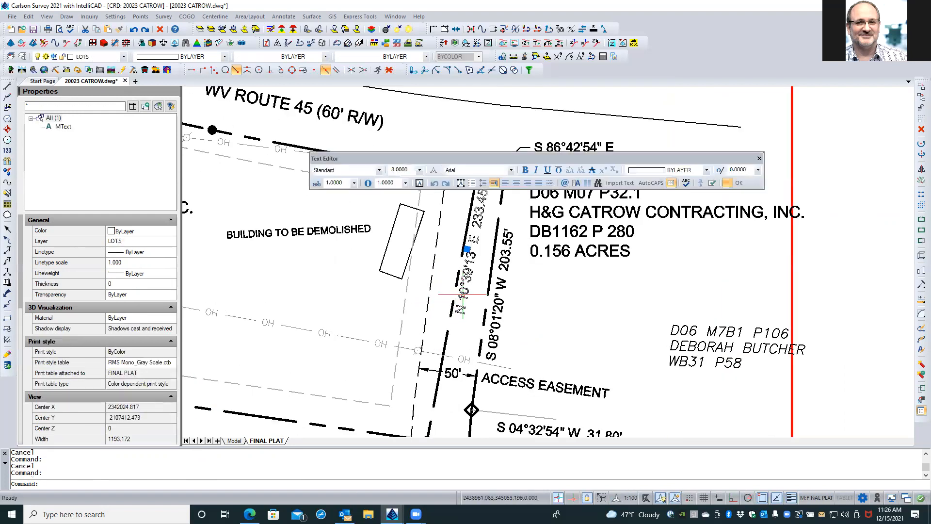
key("Escape")
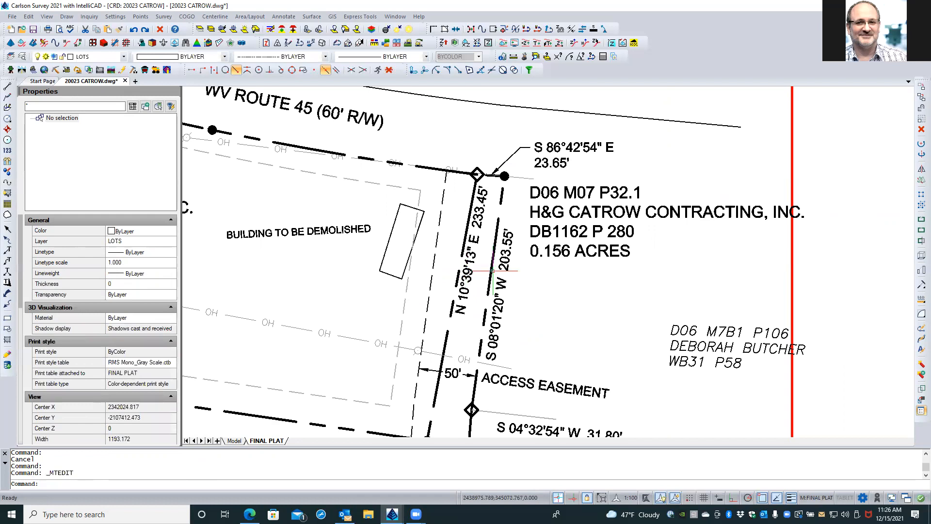
Step: Move the N 10°39'13" E 233.45' label south along its line, beside the S 08°01'20" W 203.55' label, and deselect it
left_click(470, 262)
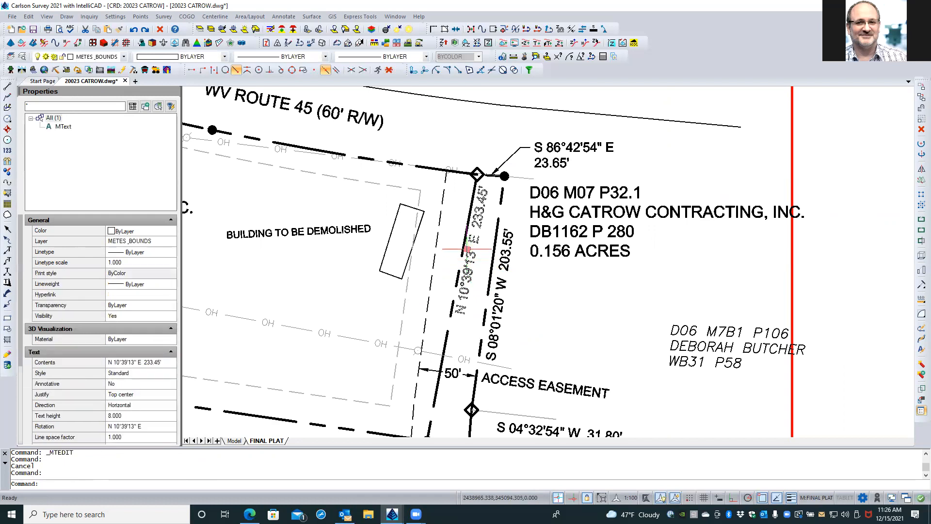
left_click(467, 249)
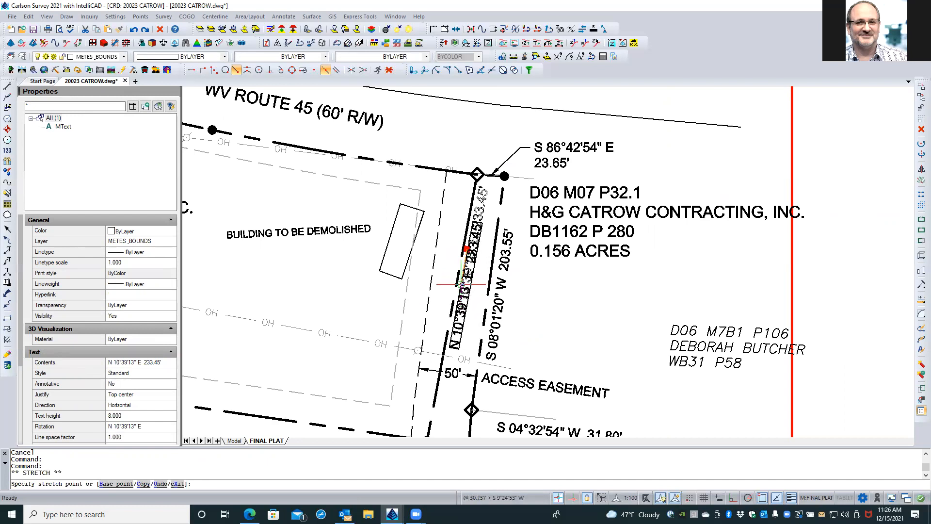
double_click(459, 284)
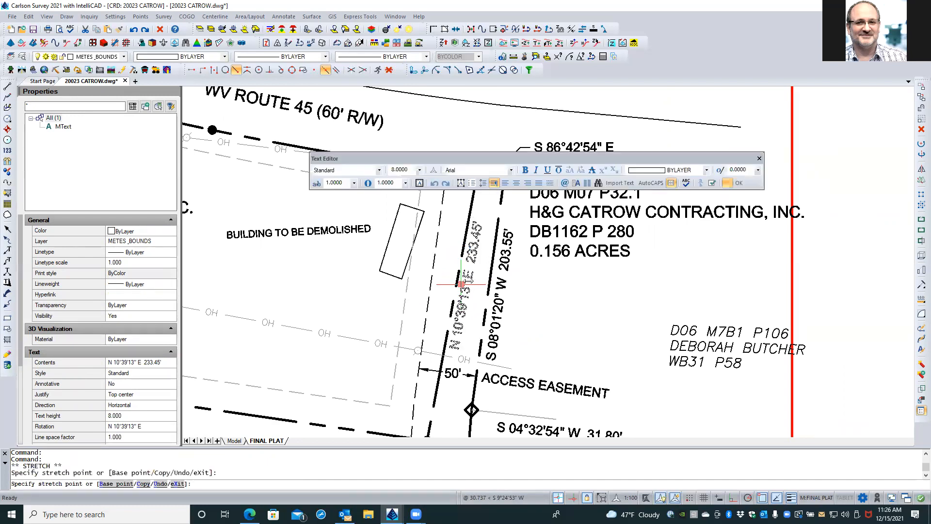
left_click(582, 294)
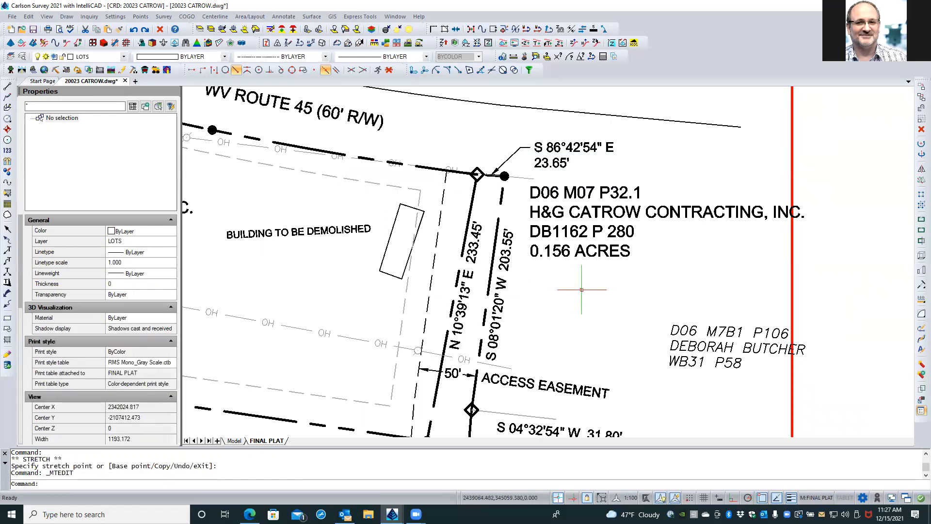
key("Escape")
scroll(419, 206, "down", 3)
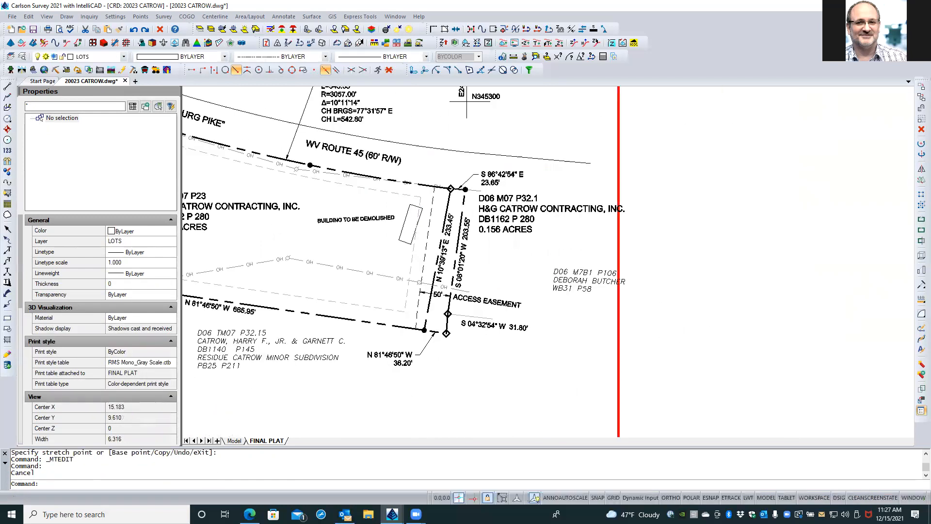
scroll(373, 194, "up", 4)
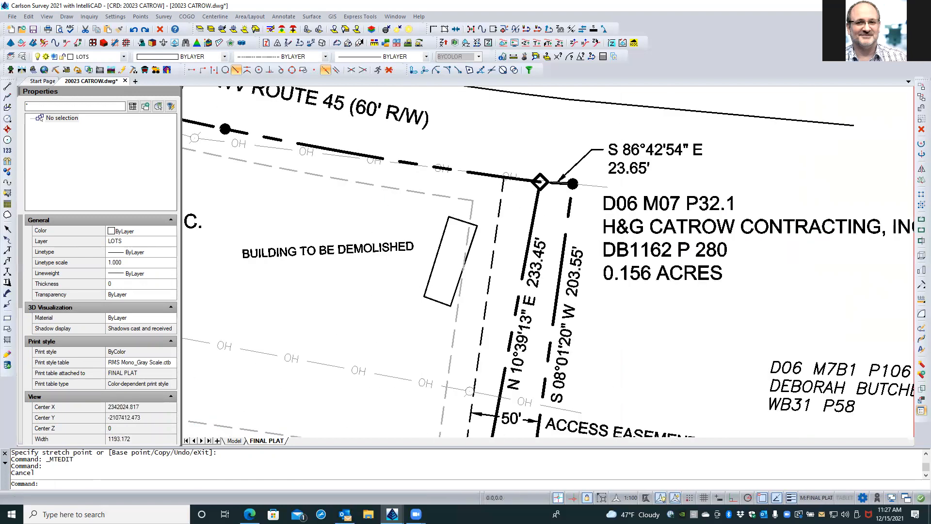
left_click(381, 246)
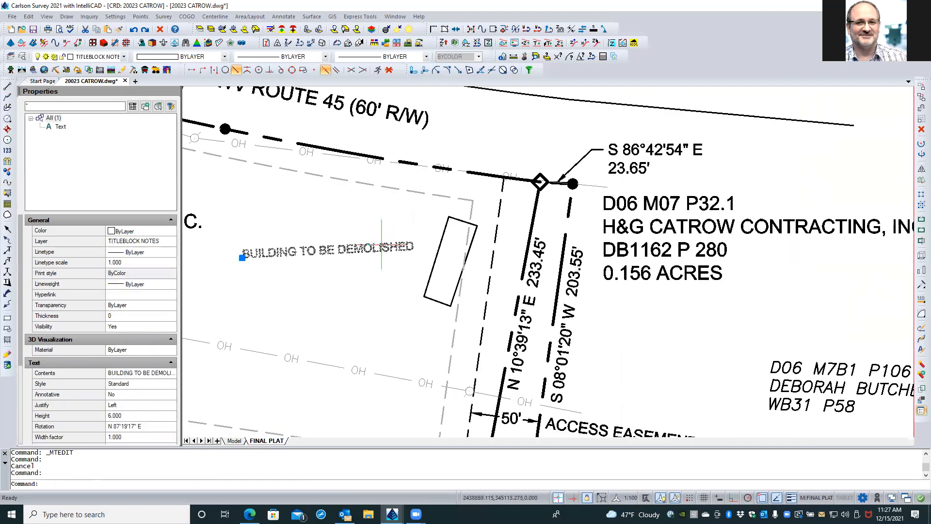
left_click(241, 257)
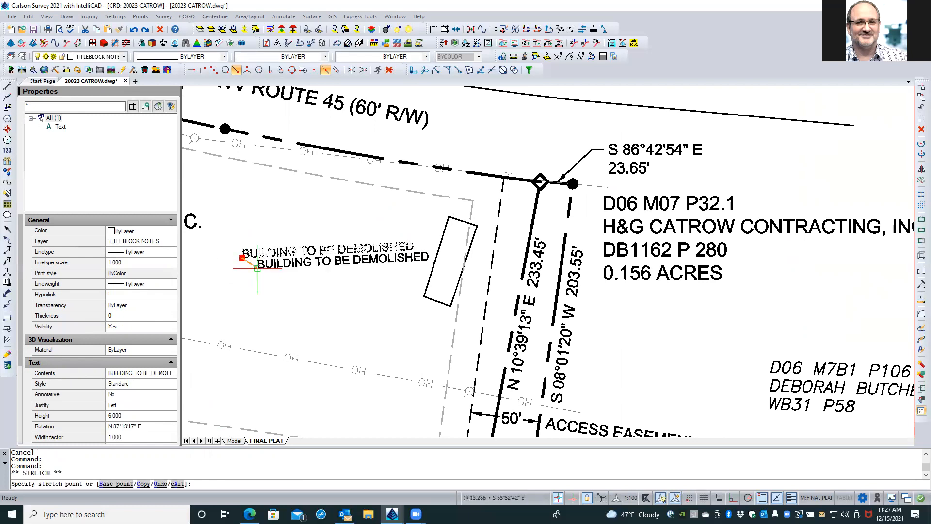
key("Escape")
key("Escape")
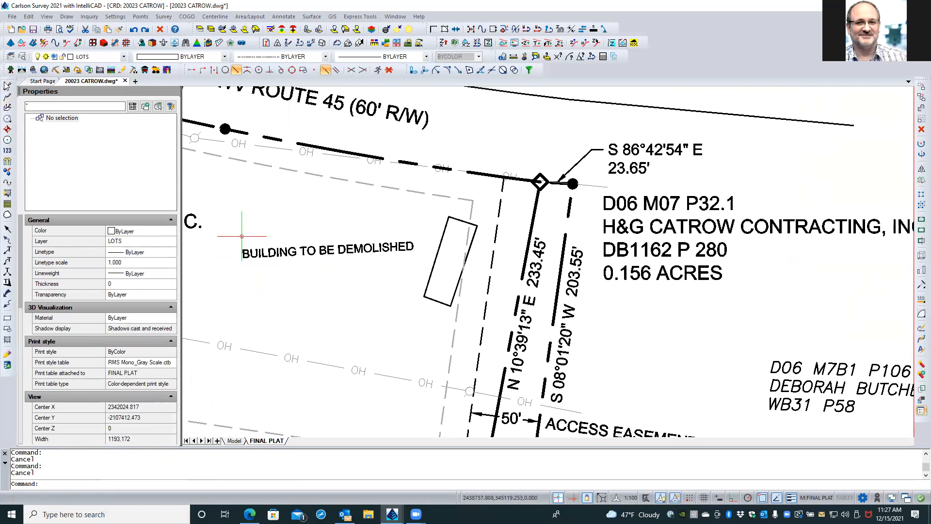
Step: Draw a line on the LOTS layer along the west side of the building outline, from its southwest to its northwest corner
left_click(7, 86)
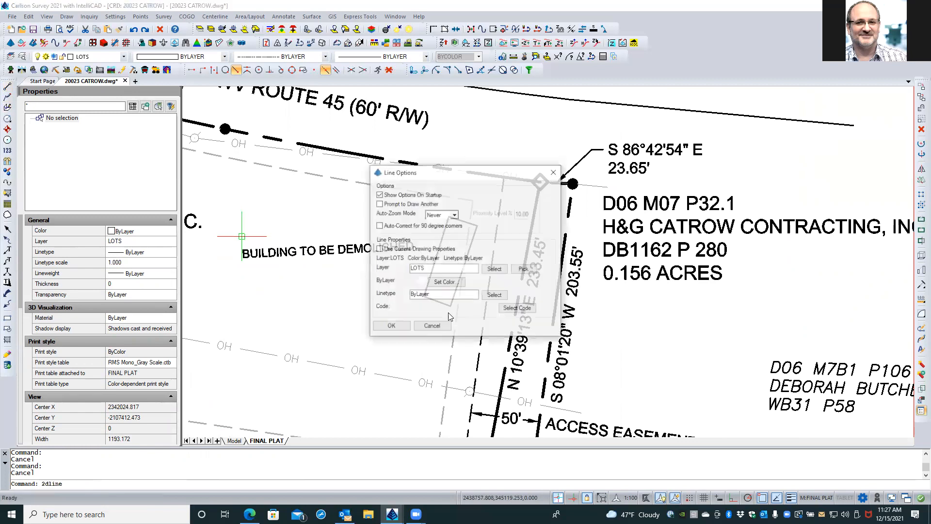
left_click(391, 326)
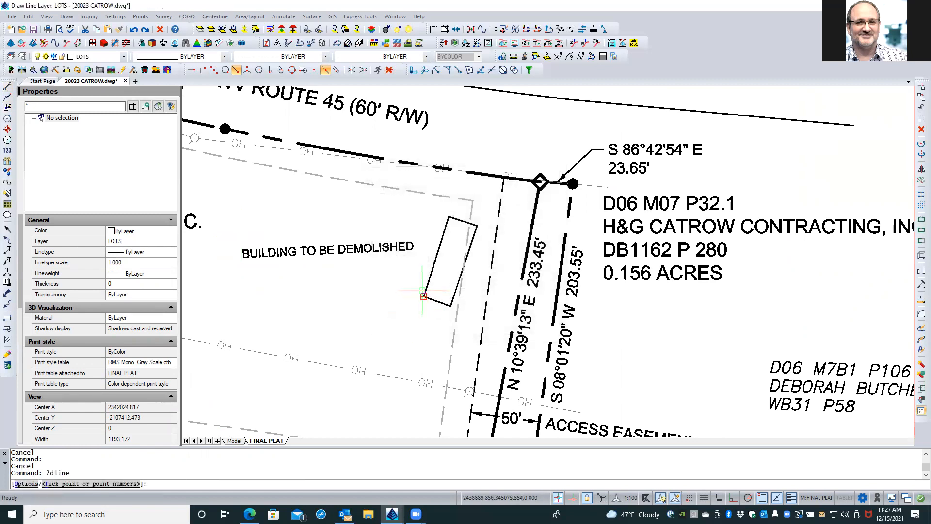
left_click(423, 295)
left_click(445, 225)
key("Return")
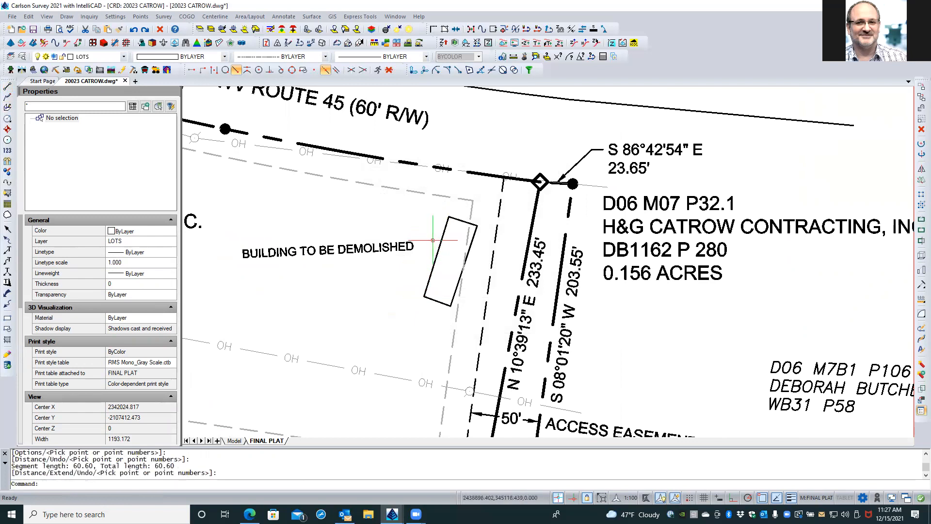
Step: Try to move the newly drawn line away from the building outline, and undo both the move and the line
type("M")
key("Return")
type("l")
key("Return")
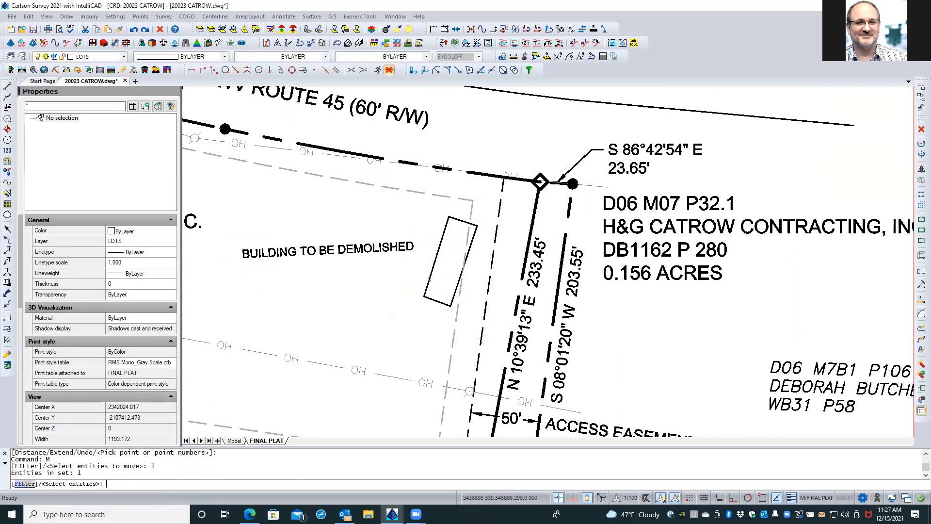
left_click(409, 280)
left_click(384, 295)
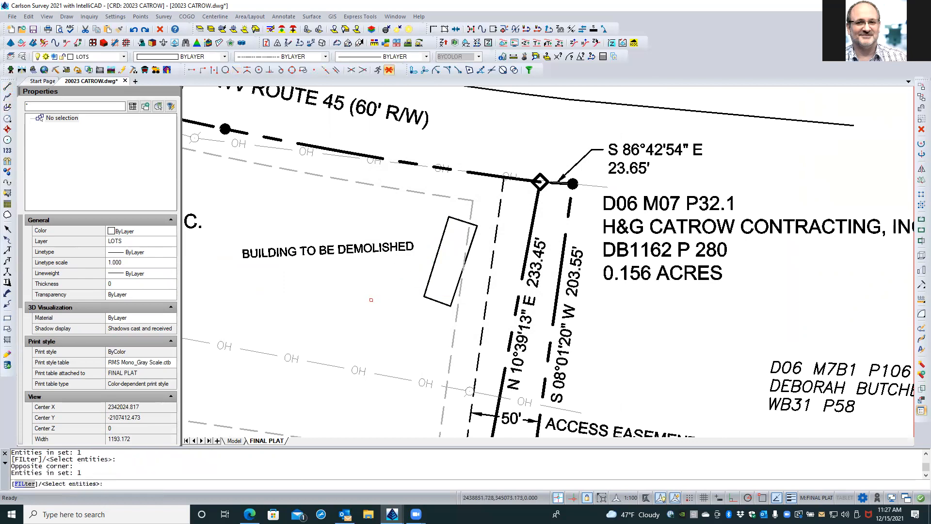
key("Return")
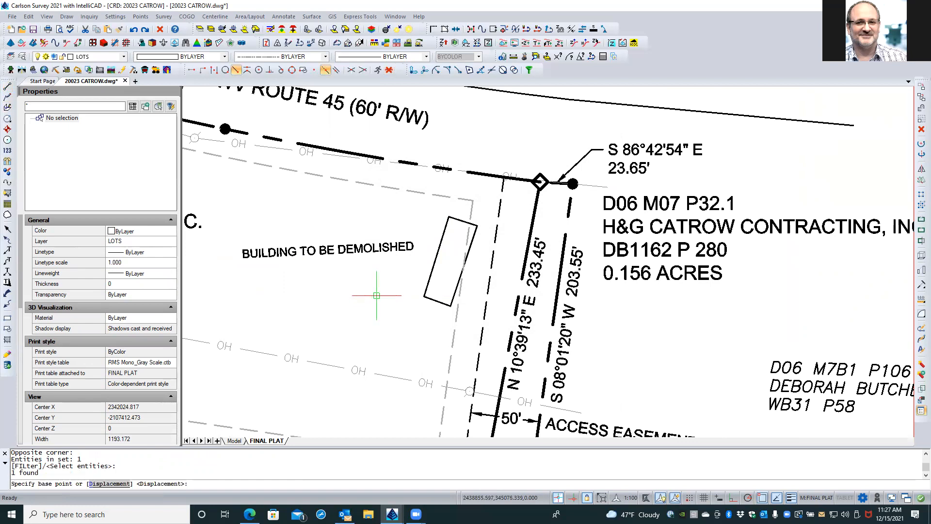
left_click(377, 300)
key("Return")
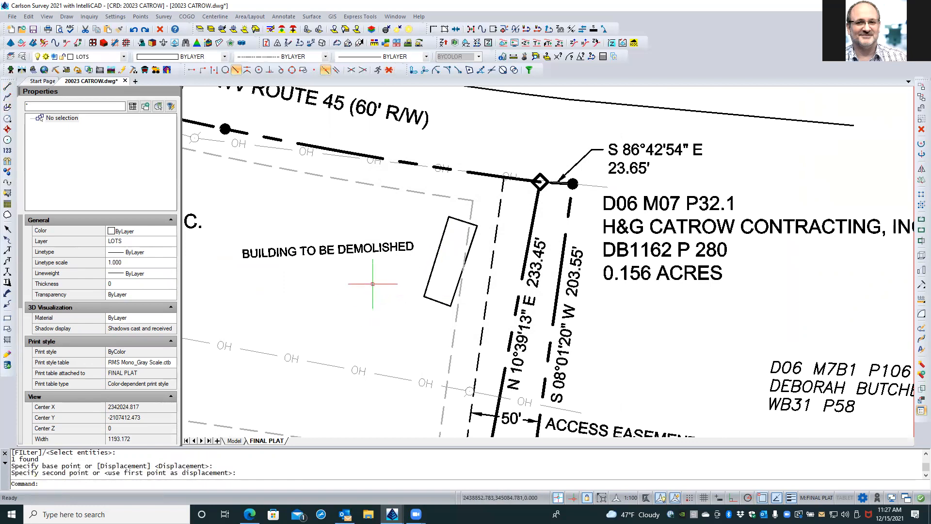
key("Escape")
key("Escape")
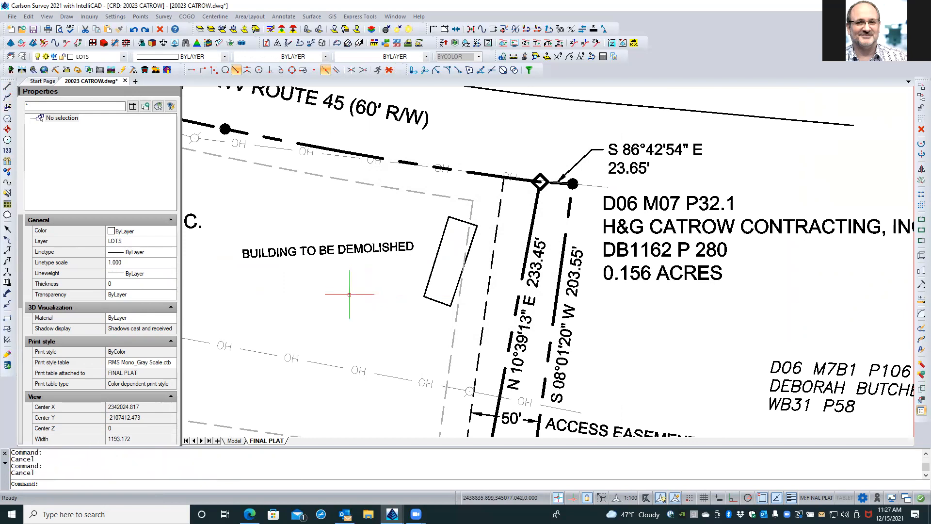
key("ctrl+z")
key("ctrl+z")
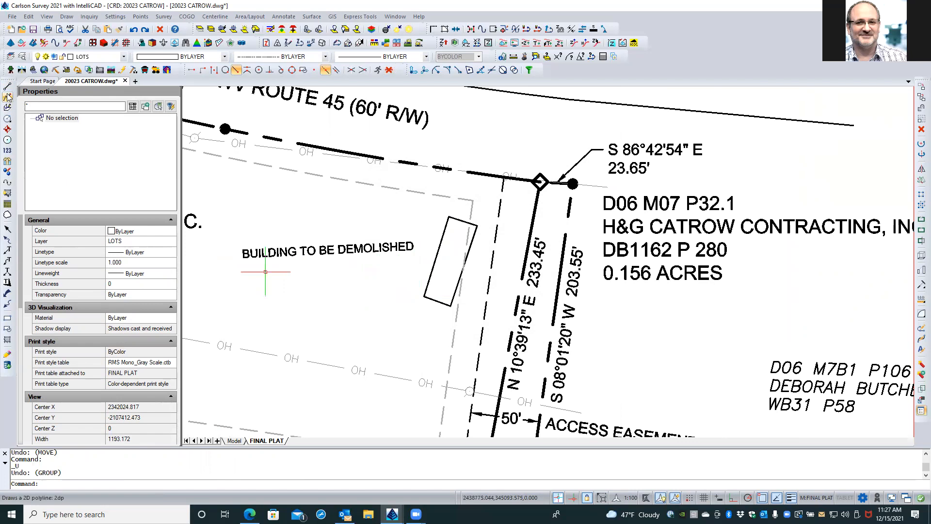
Step: Draw a line along the building outline's west side, using the BLD layer picked from the outline itself
left_click(8, 87)
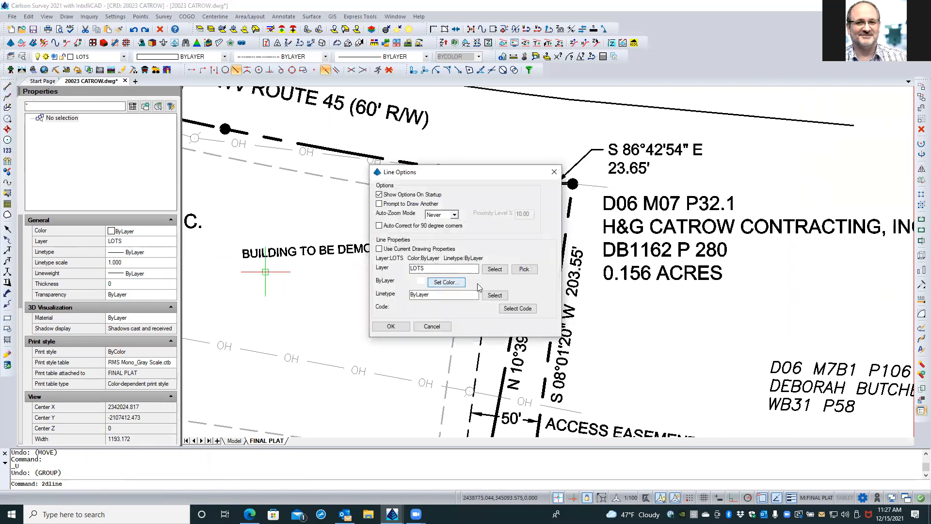
left_click(524, 270)
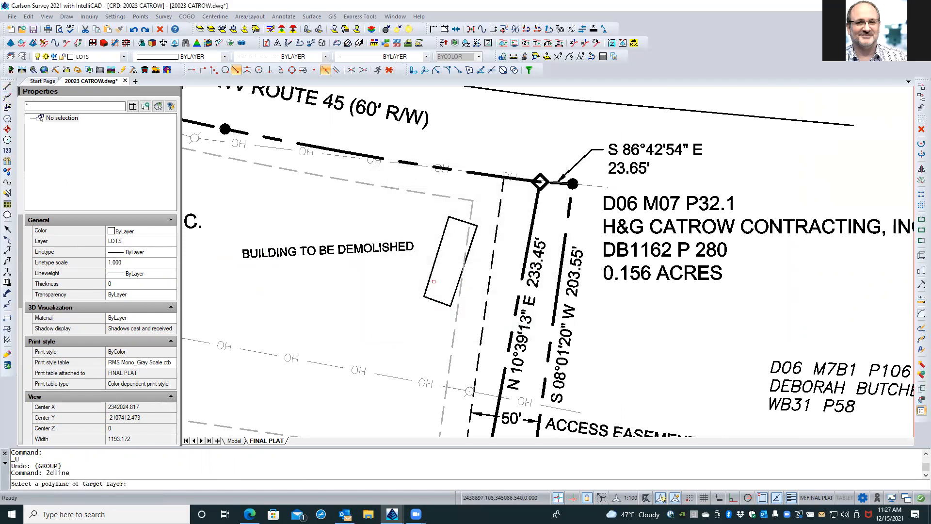
left_click(430, 281)
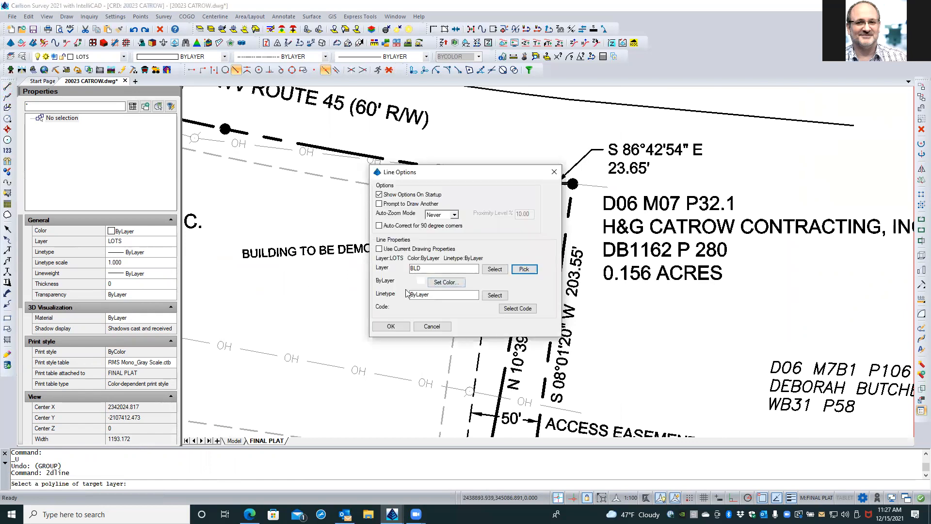
left_click(391, 326)
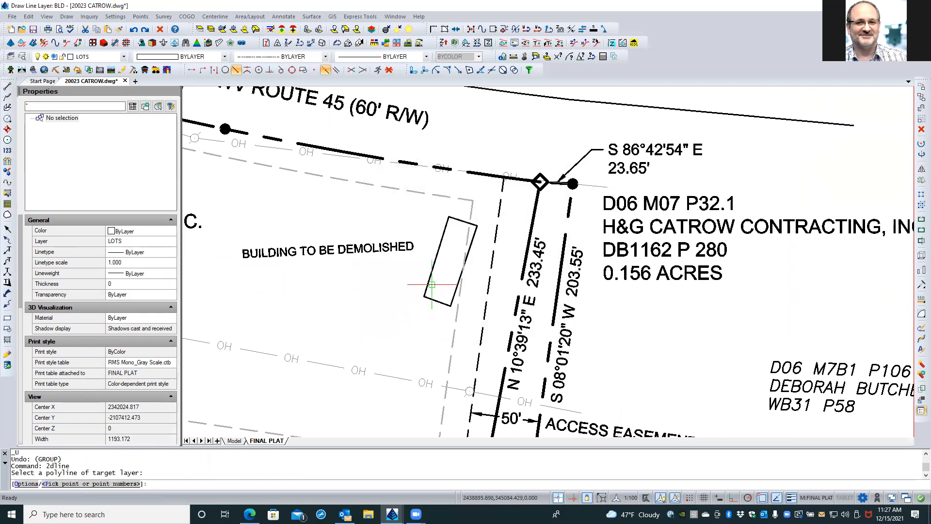
left_click(429, 286)
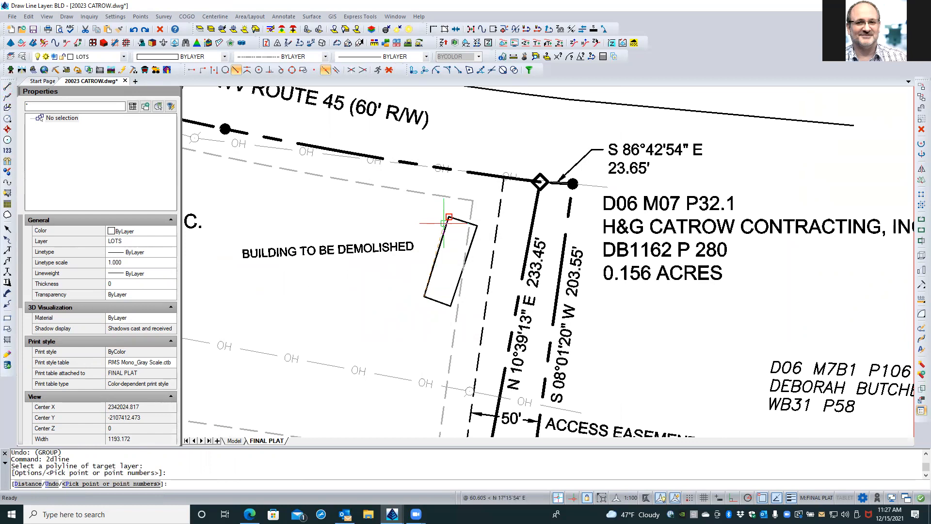
left_click(447, 218)
key("Return")
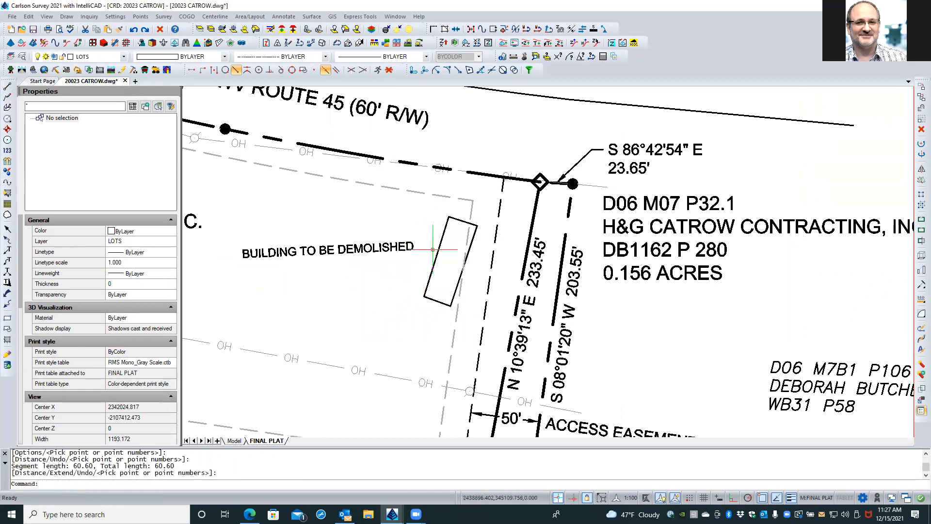
Step: Move the new BLD line about 17 feet west of the building outline, leaving the building polyline in place
left_click(436, 254)
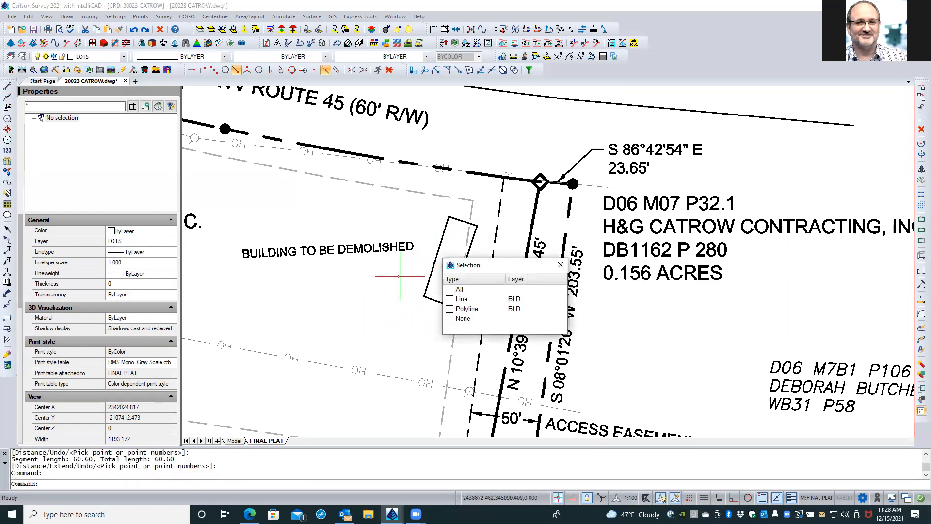
left_click(463, 296)
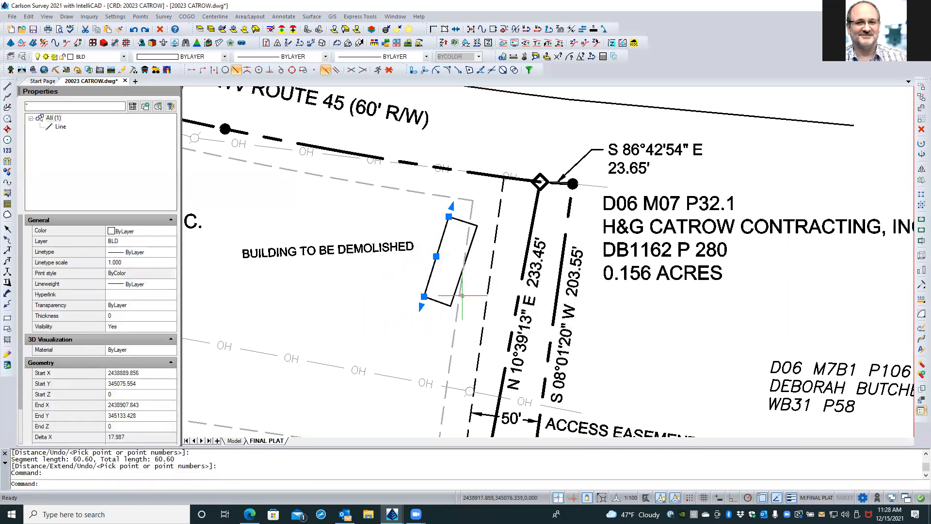
type("M")
key("Return")
left_click(384, 292)
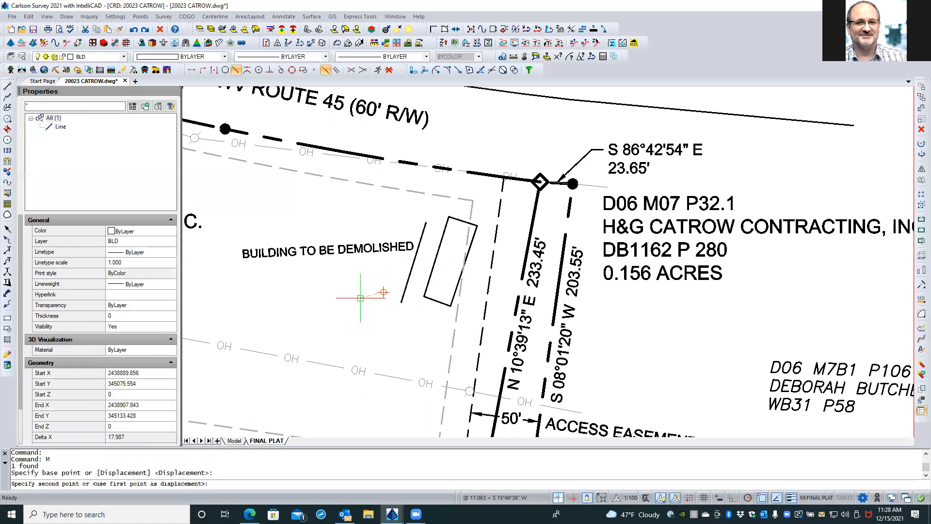
left_click(361, 295)
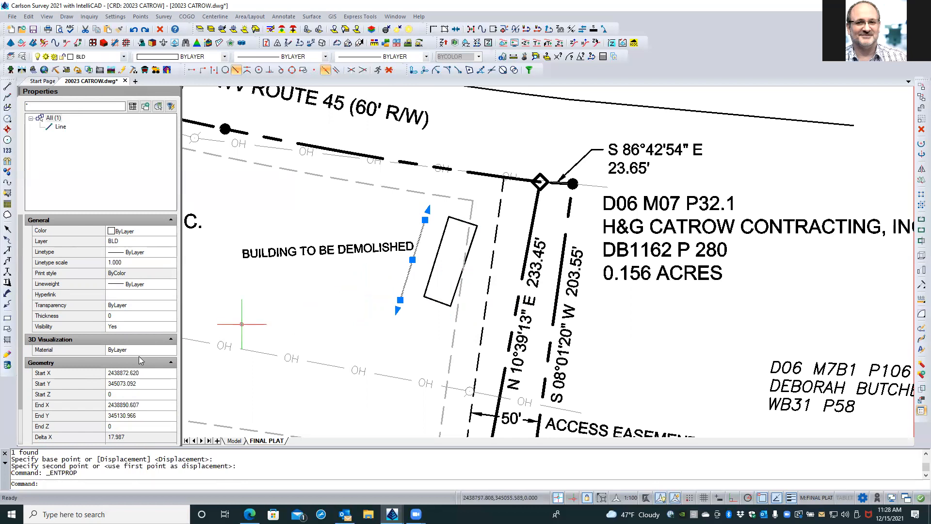
Step: Copy the angle value from the moved BLD line's properties and deselect the line
scroll(138, 356, "down", 2)
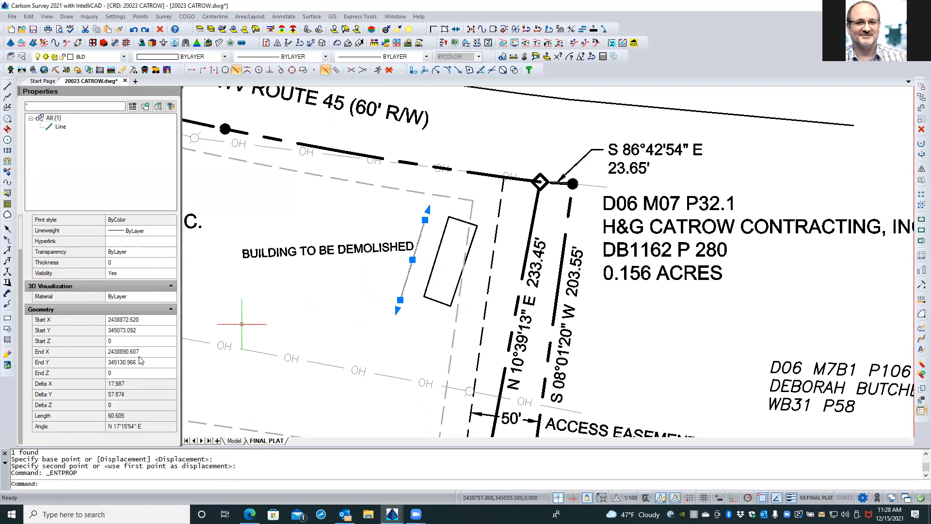
left_click(141, 426)
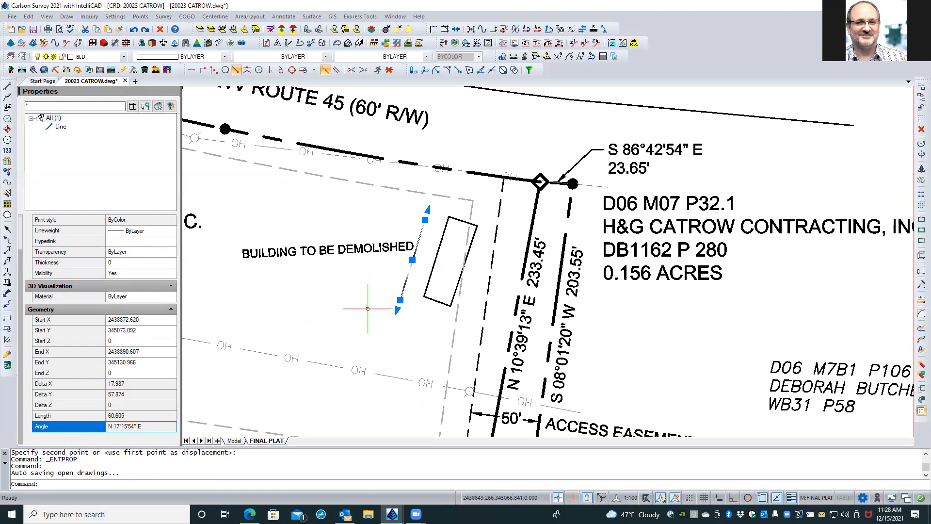
right_click(145, 428)
left_click(169, 432)
key("Escape")
key("Escape")
Step: Set the BUILDING TO BE DEMOLISHED text's rotation to N 17°15'54" E and move the text just west of the parallel BLD line
left_click(374, 249)
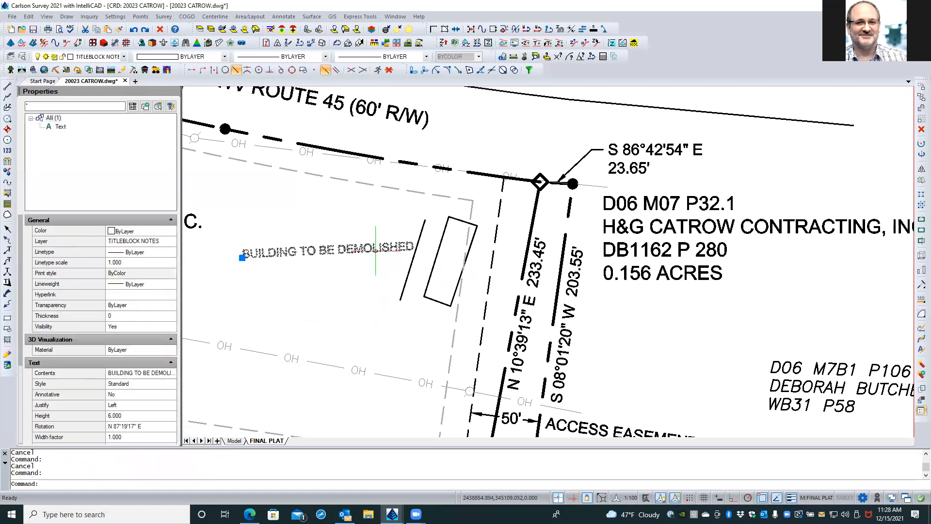
left_click(143, 426)
type("N 17°15'54\" E")
key("Tab")
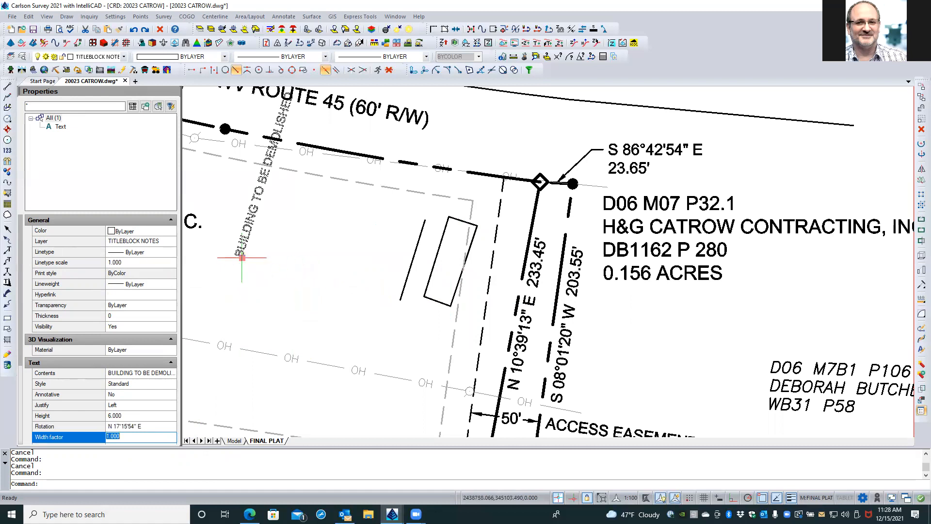
left_click(242, 258)
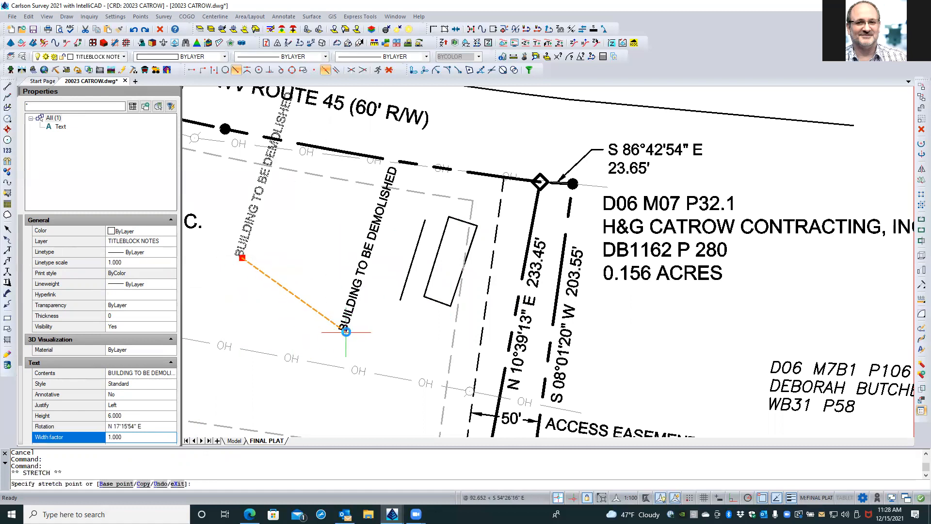
left_click(345, 331)
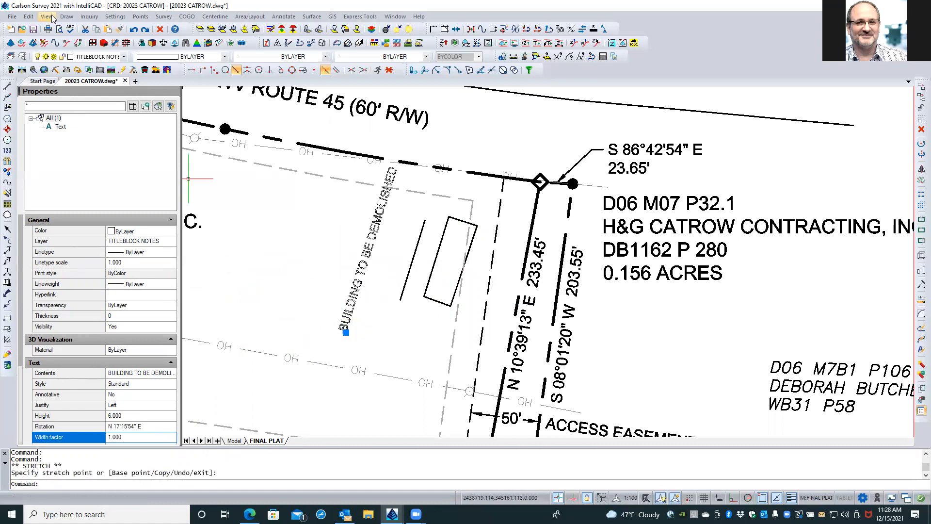
Step: Try to convert the BUILDING TO BE DEMOLISHED text to multiline text, and undo the conversion
left_click(30, 17)
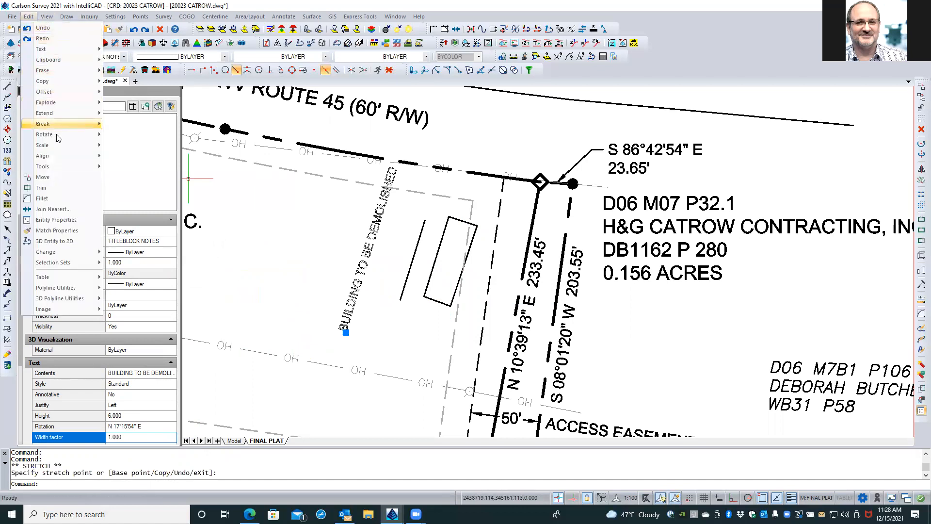
mouse_move(52, 157)
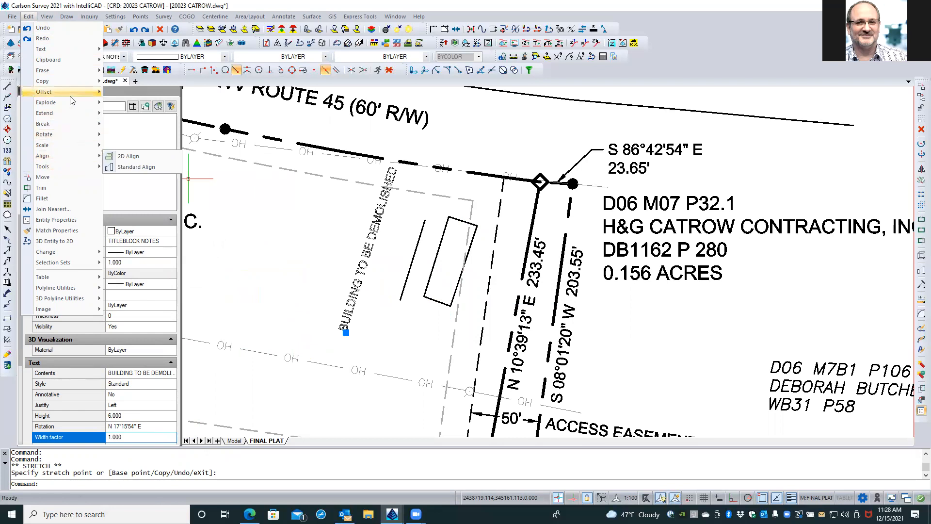
mouse_move(53, 49)
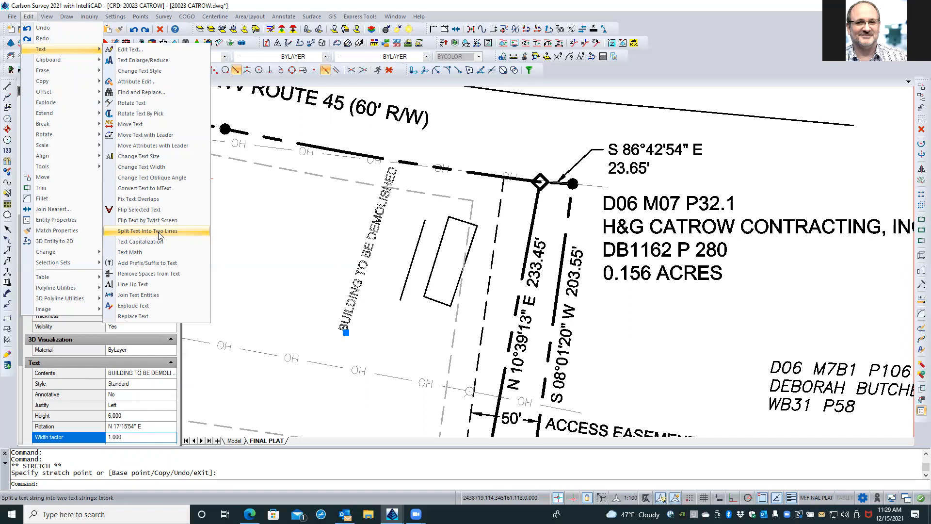
left_click(364, 17)
left_click(366, 18)
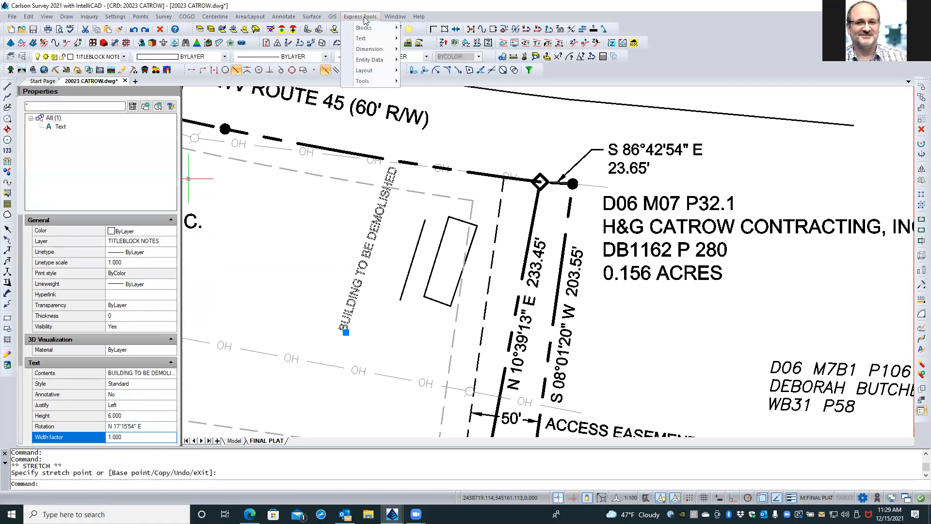
mouse_move(373, 40)
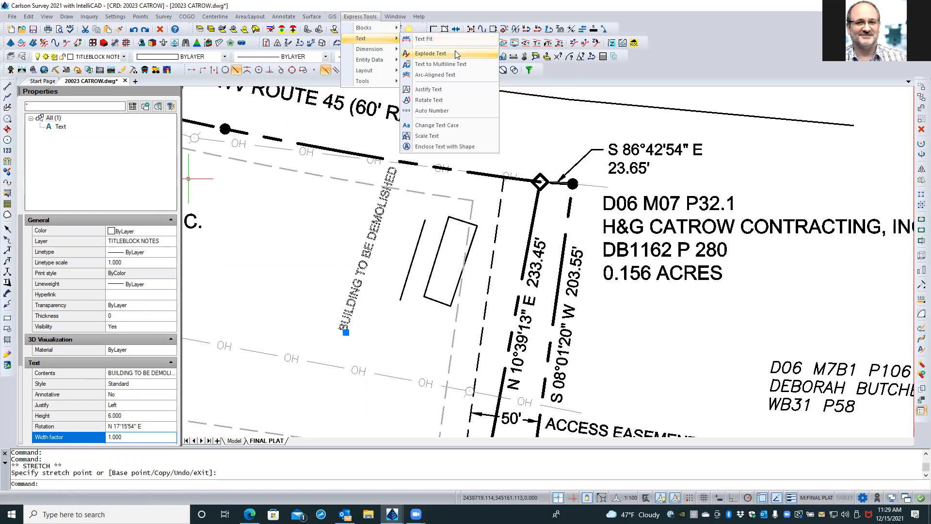
left_click(476, 63)
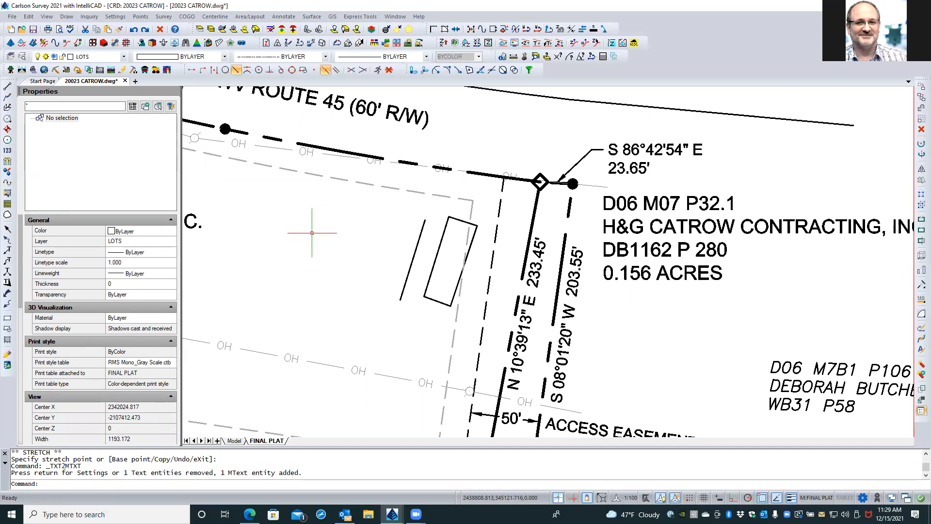
left_click(134, 29)
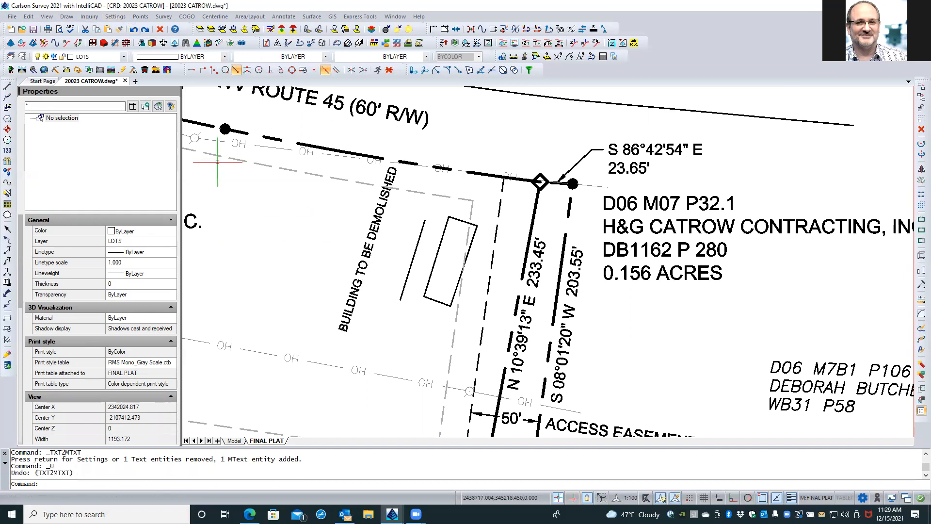
Step: Split the BUILDING TO BE DEMOLISHED text into two lines, reading BUILDING TO and BE DEMOLISHED
left_click(360, 270)
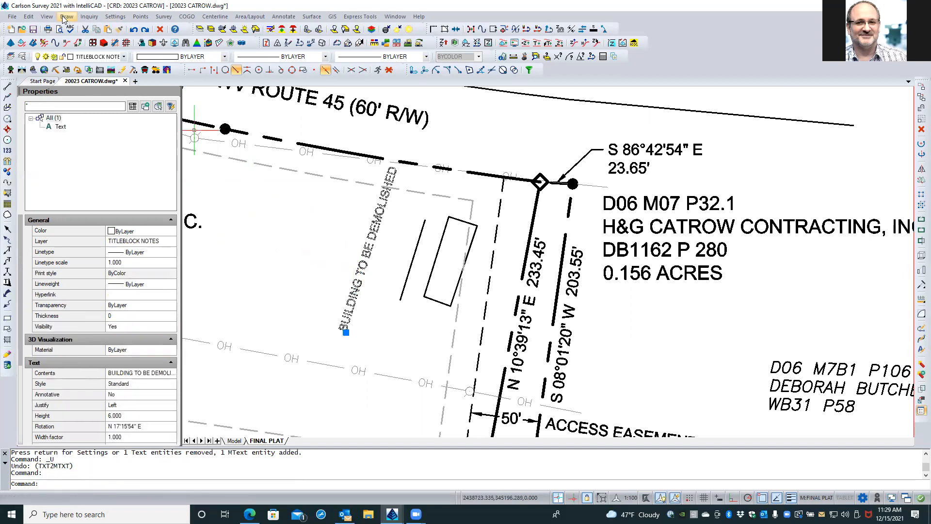
left_click(28, 17)
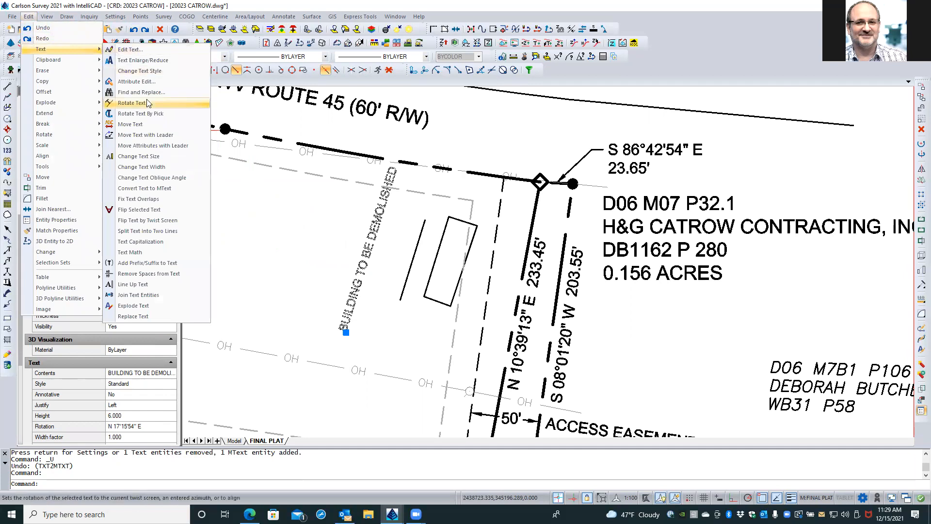
left_click(169, 231)
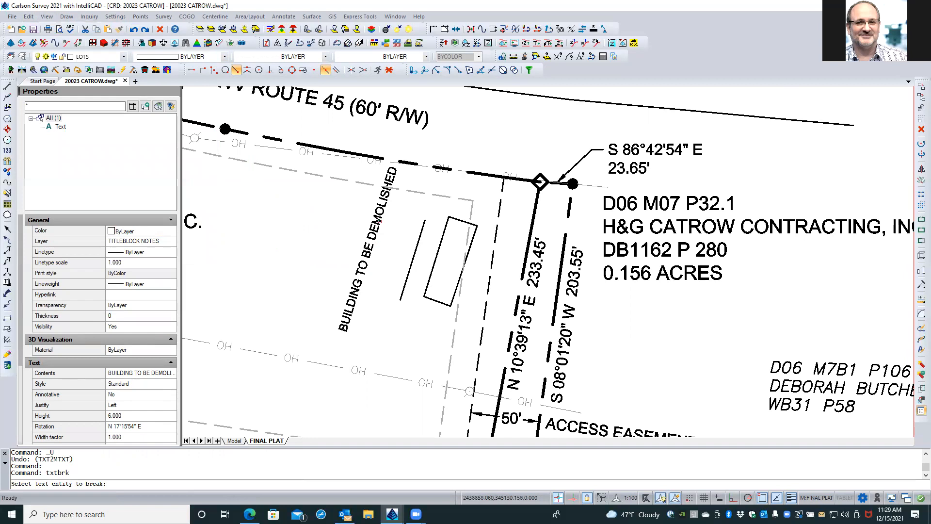
left_click(389, 231)
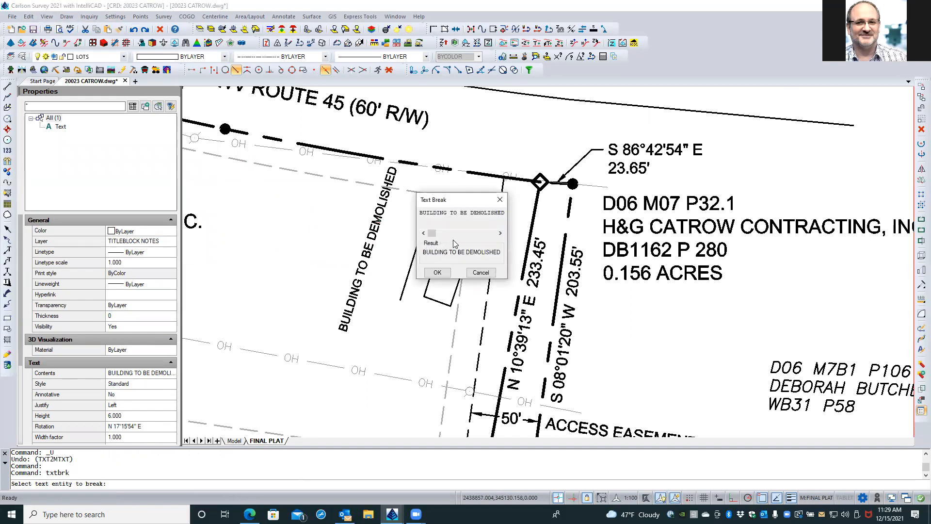
left_click(500, 233)
left_click(499, 233)
left_click(500, 233)
left_click(499, 233)
left_click(500, 233)
left_click(500, 233)
left_click(500, 233)
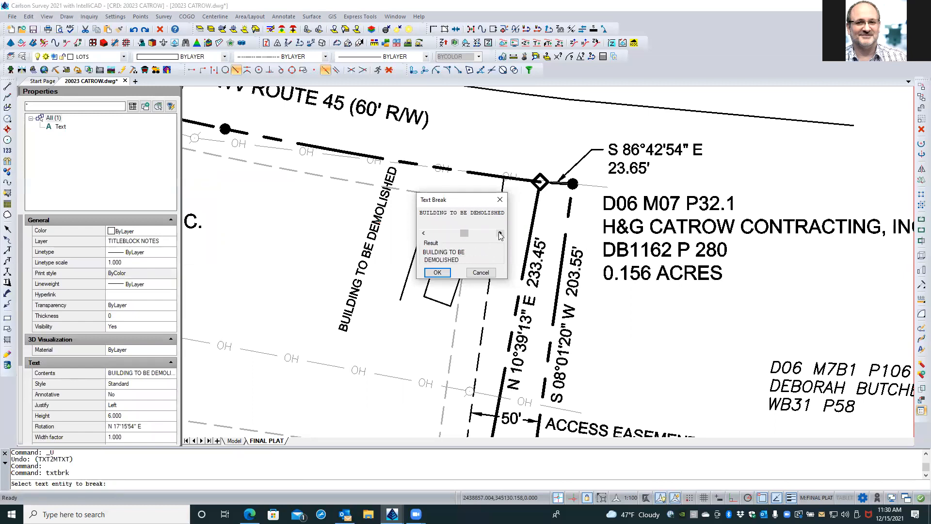
left_click(423, 234)
left_click(424, 233)
left_click(437, 272)
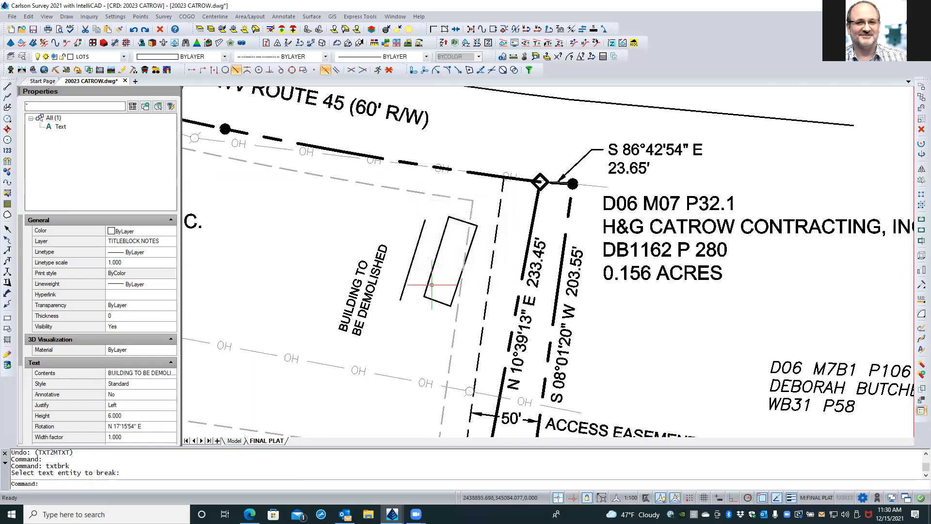
Step: Try to combine the BUILDING TO and BE DEMOLISHED lines into one multiline text, and undo the conversion
left_click(373, 314)
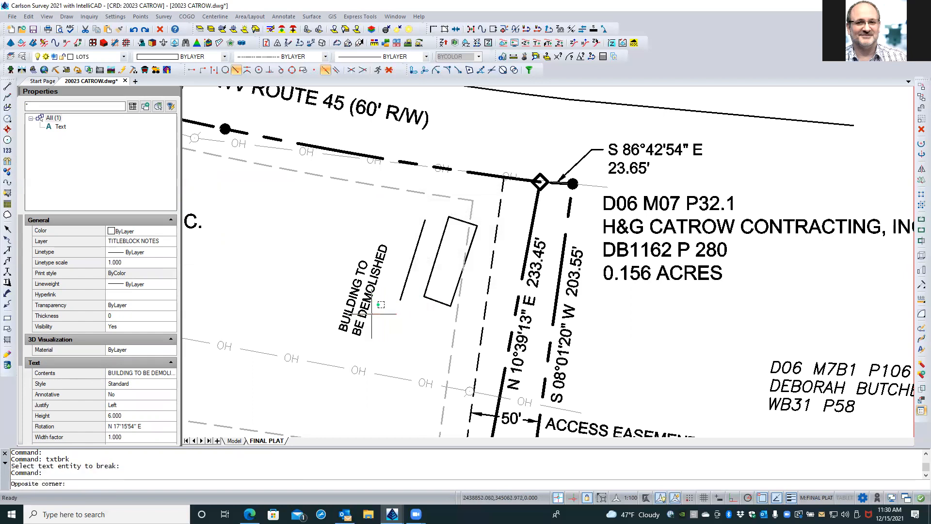
left_click(335, 326)
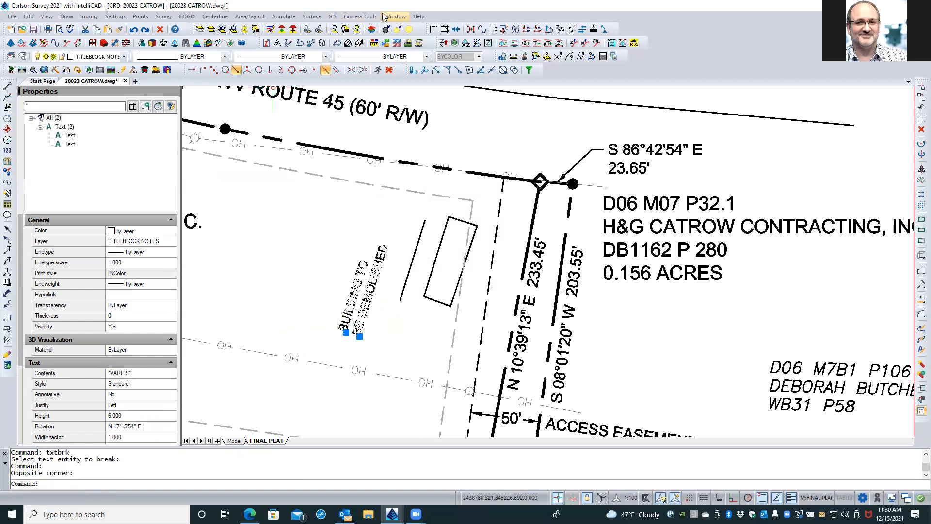
left_click(345, 17)
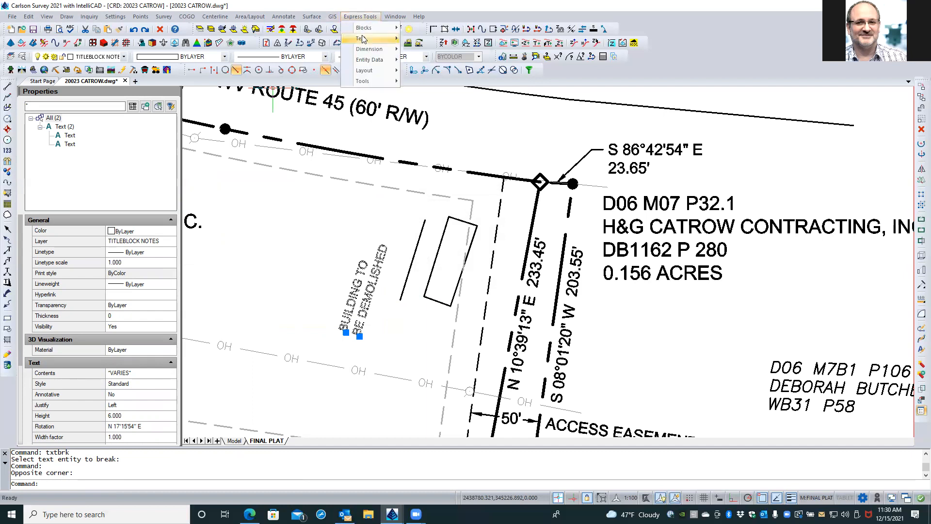
mouse_move(362, 39)
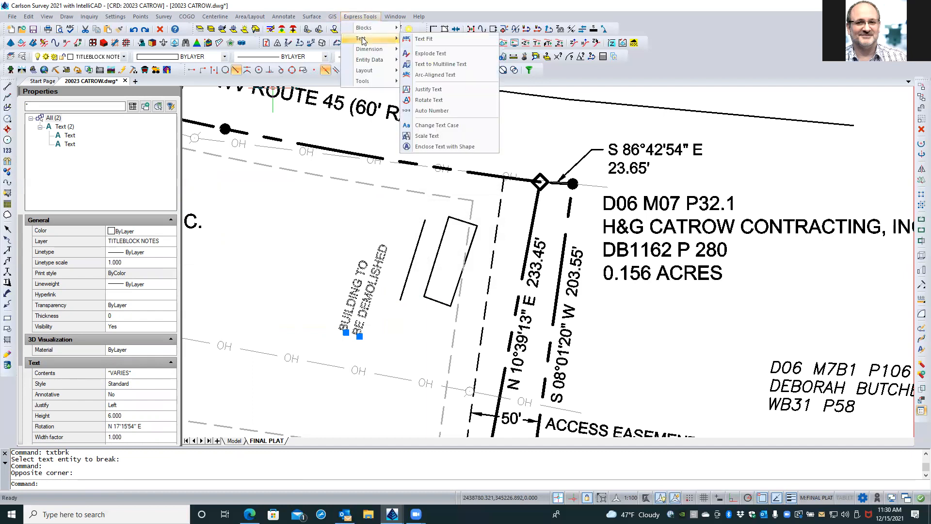
left_click(428, 68)
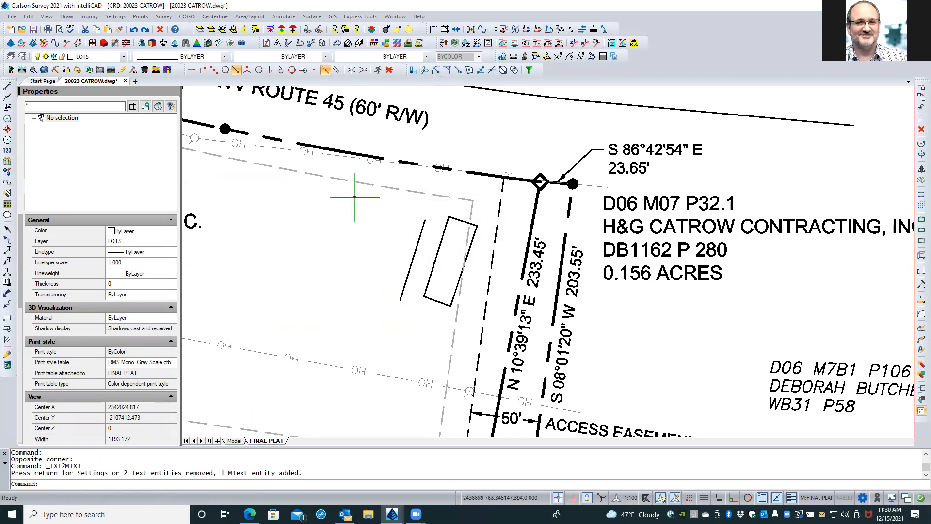
type("u")
key("Return")
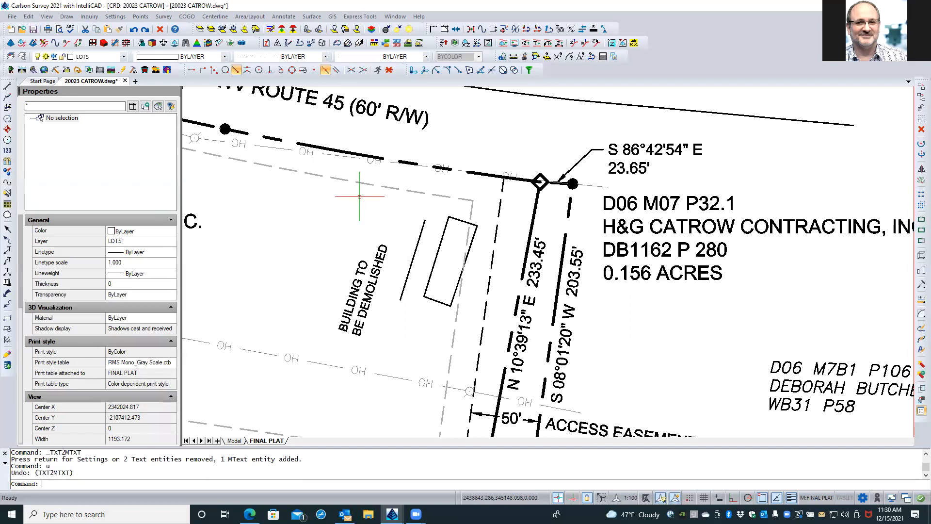
Step: Delete the parallel BLD helper line and move both BUILDING TO BE DEMOLISHED text lines against the building outline's west side
left_click(410, 272)
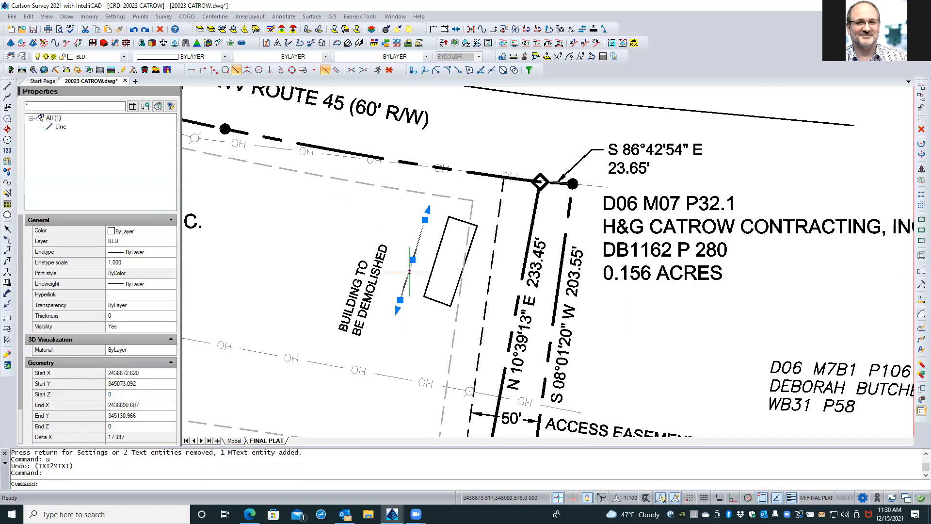
left_click(159, 30)
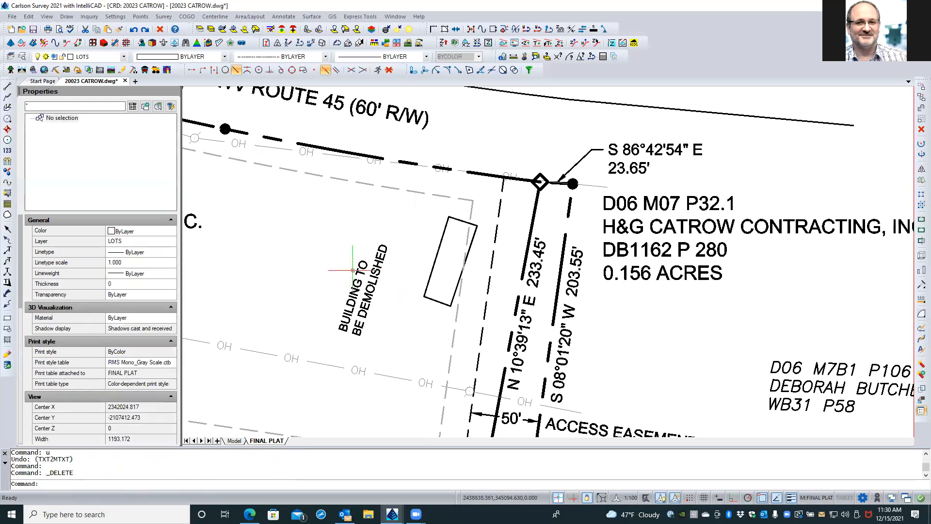
left_click(387, 244)
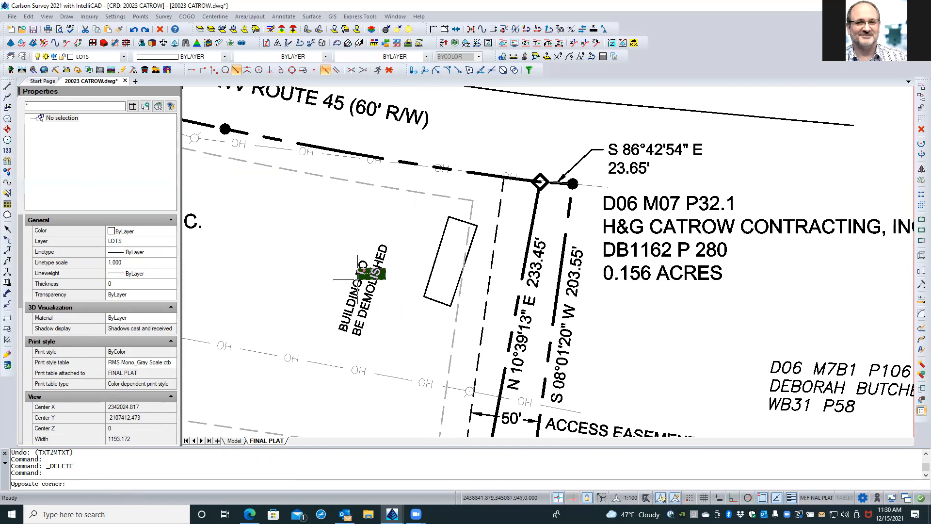
left_click(334, 335)
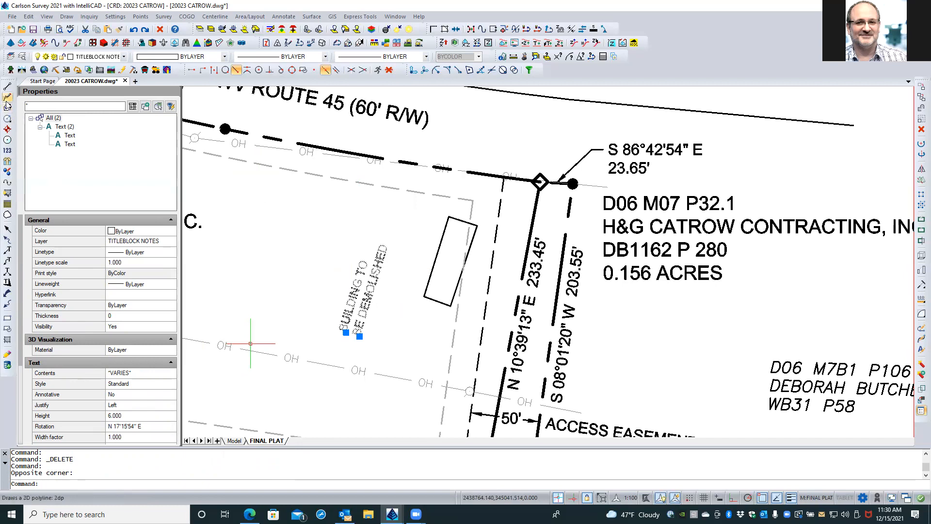
left_click(920, 86)
left_click(319, 323)
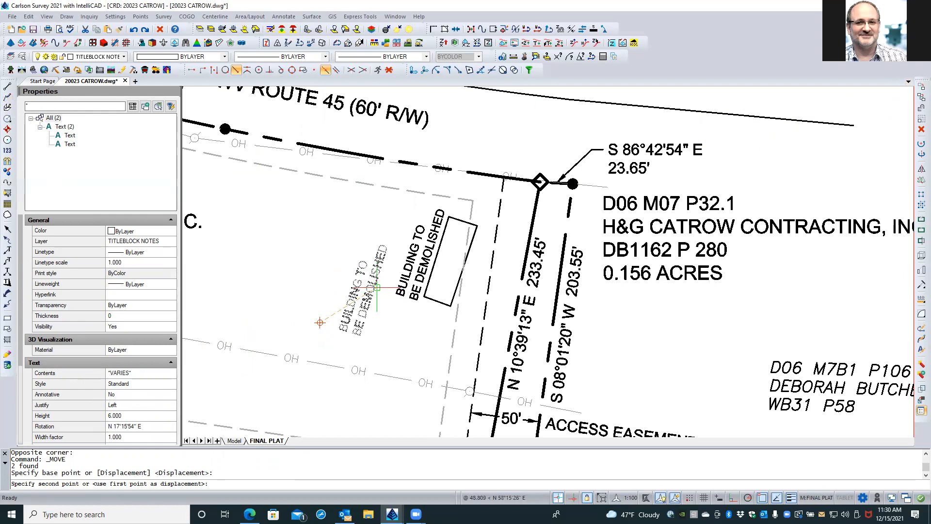
left_click(378, 287)
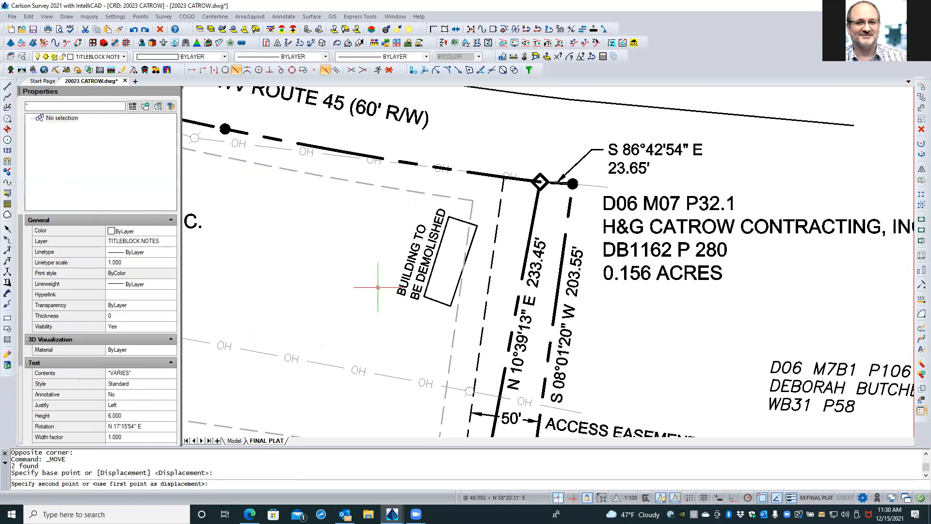
Step: Shift the BUILDING TO line northeast along the text direction to center it over BE DEMOLISHED, and deselect it
left_click(403, 272)
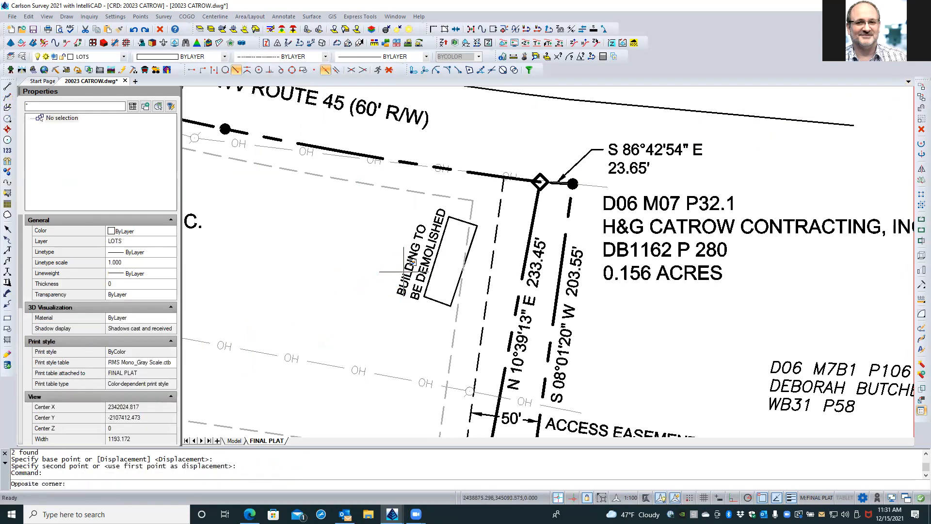
left_click(404, 271)
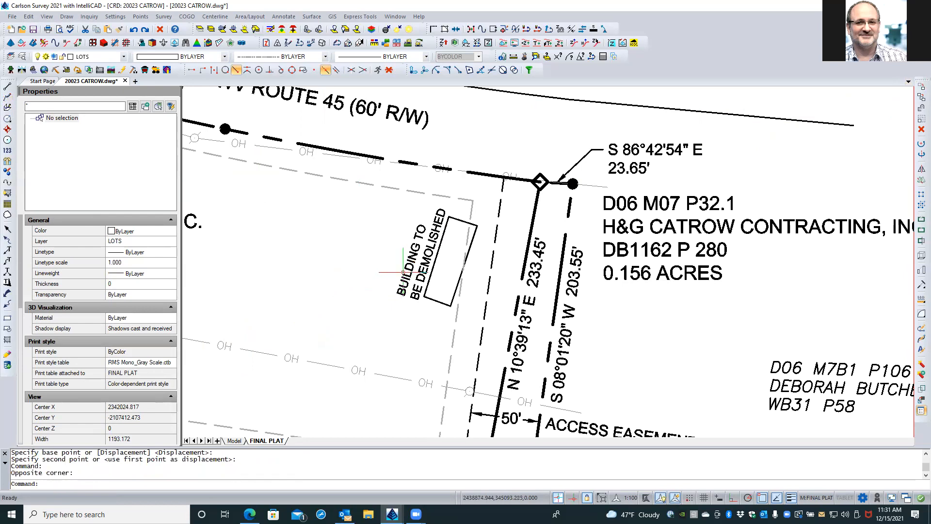
key("Escape")
key("Escape")
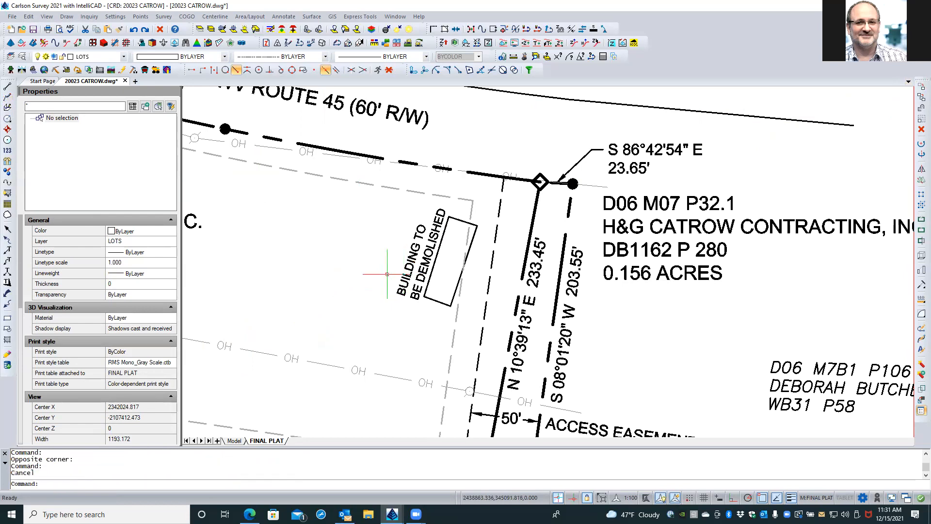
left_click(407, 262)
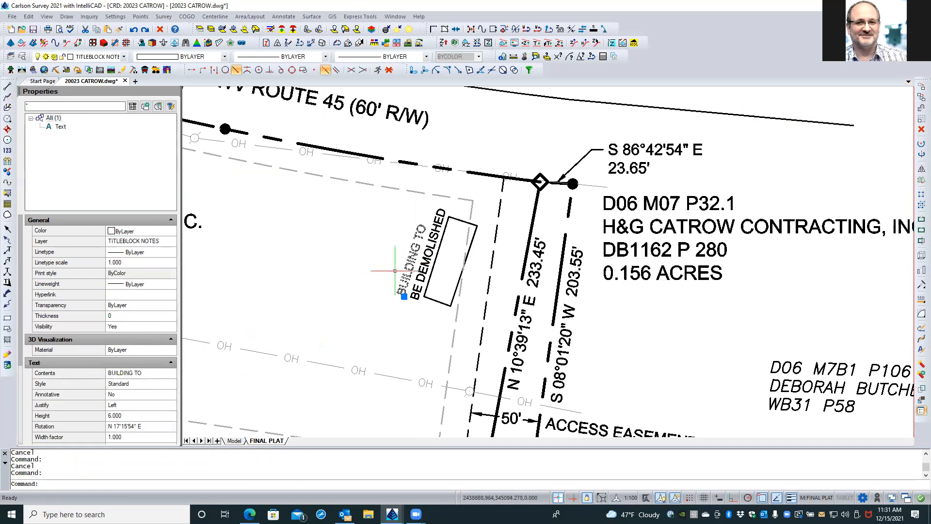
left_click(404, 296)
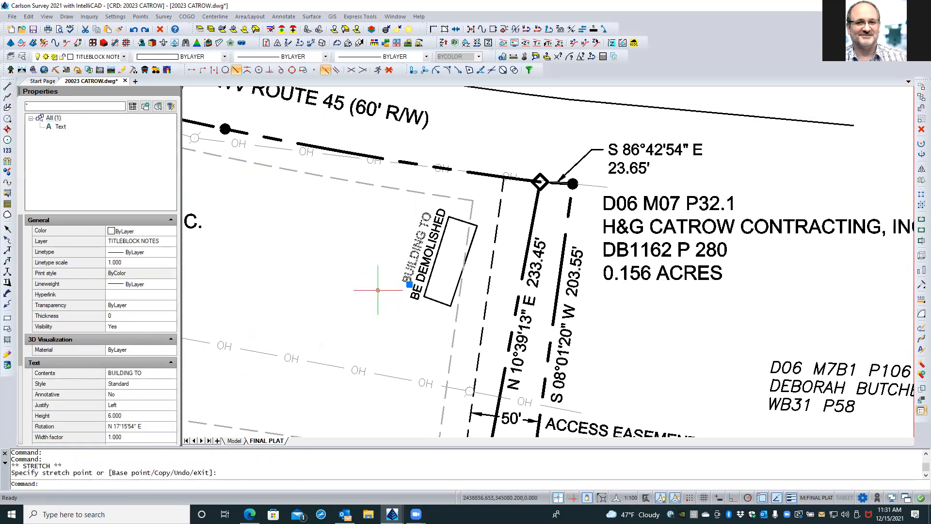
key("Escape")
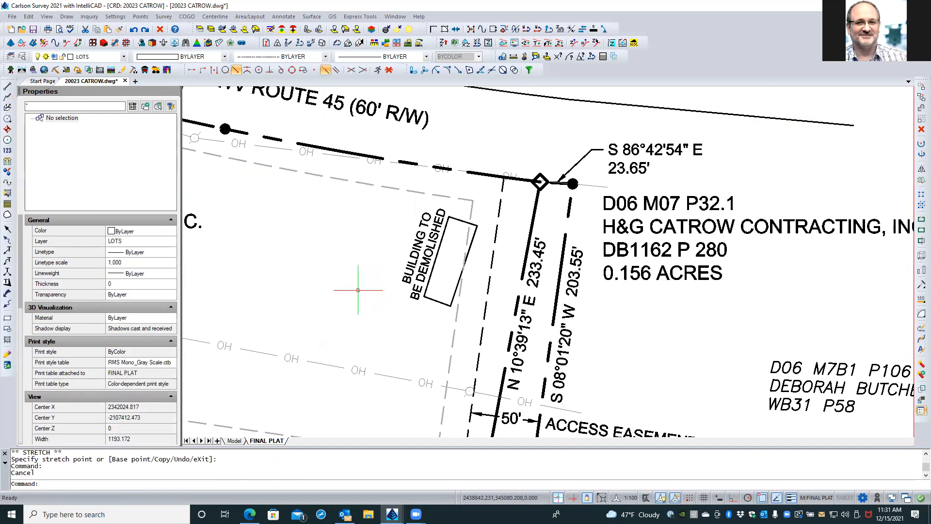
scroll(363, 310, "down", 4)
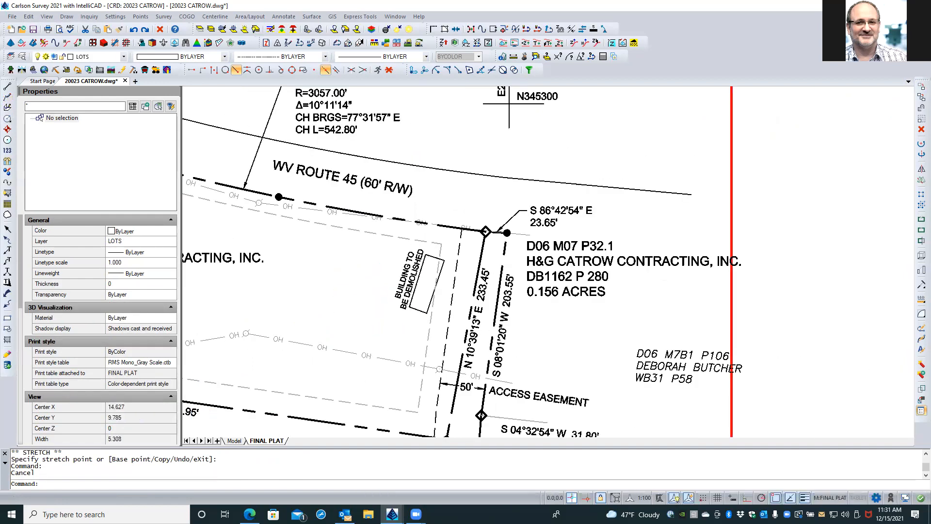
scroll(382, 326, "down", 1)
scroll(381, 326, "down", 2)
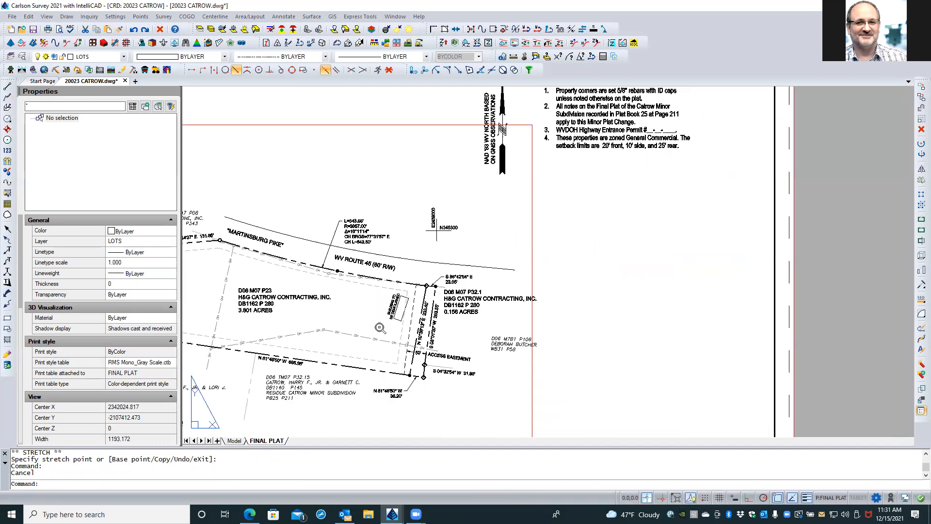
scroll(267, 317, "up", 1)
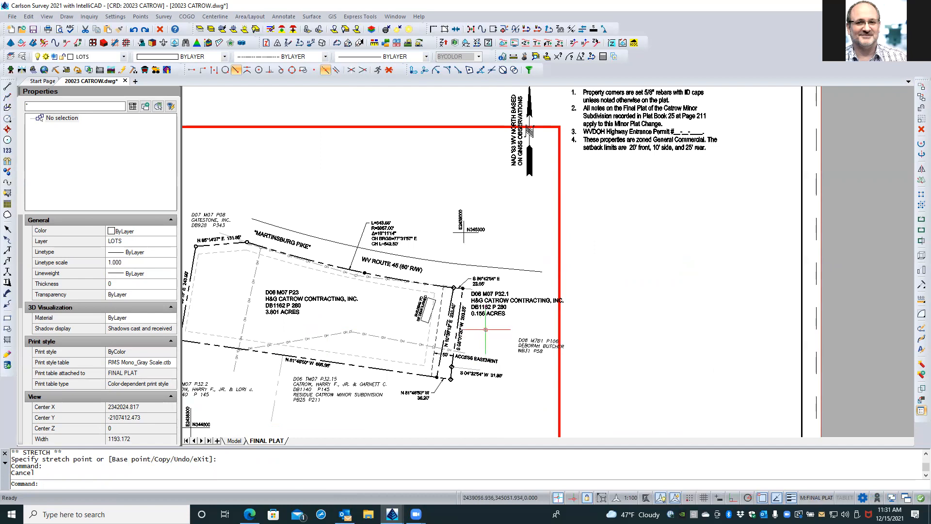
scroll(479, 337, "up", 1)
scroll(484, 326, "up", 1)
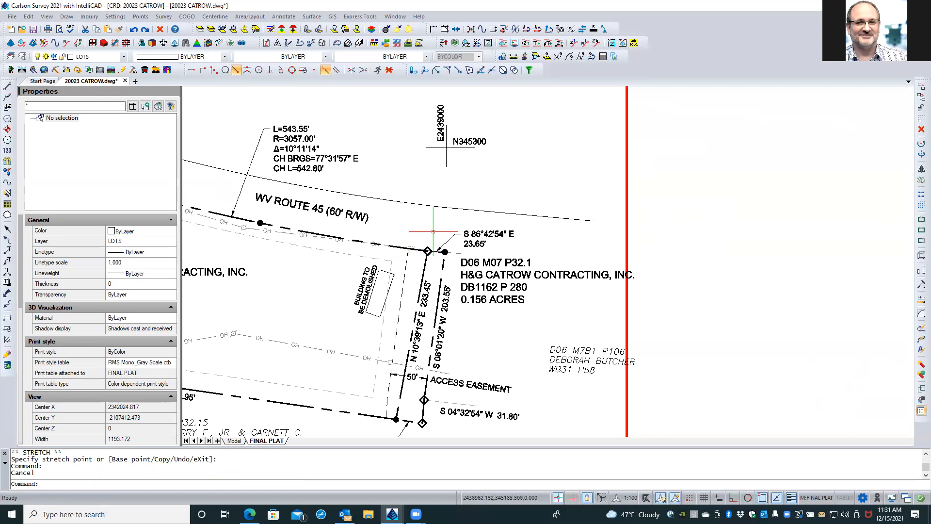
Step: Inspect the BUILDING TO BE DEMOLISHED label and the surrounding bearing, lot and access easement labels at the plat's east end
scroll(418, 252, "up", 3)
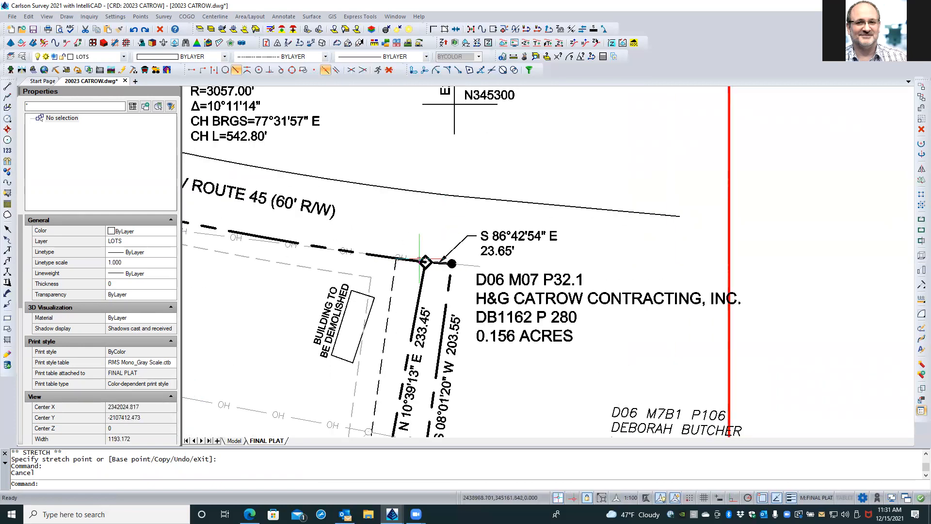
scroll(441, 215, "down", 3)
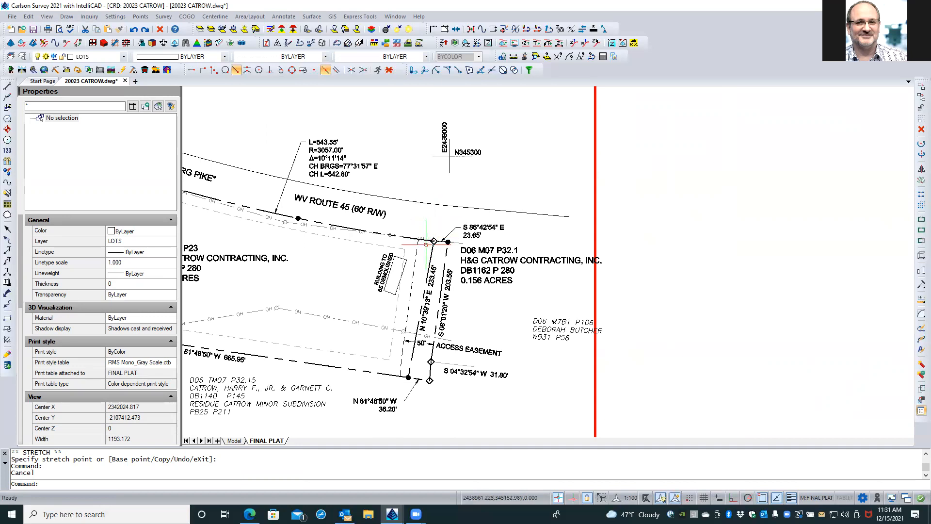
scroll(427, 238, "up", 4)
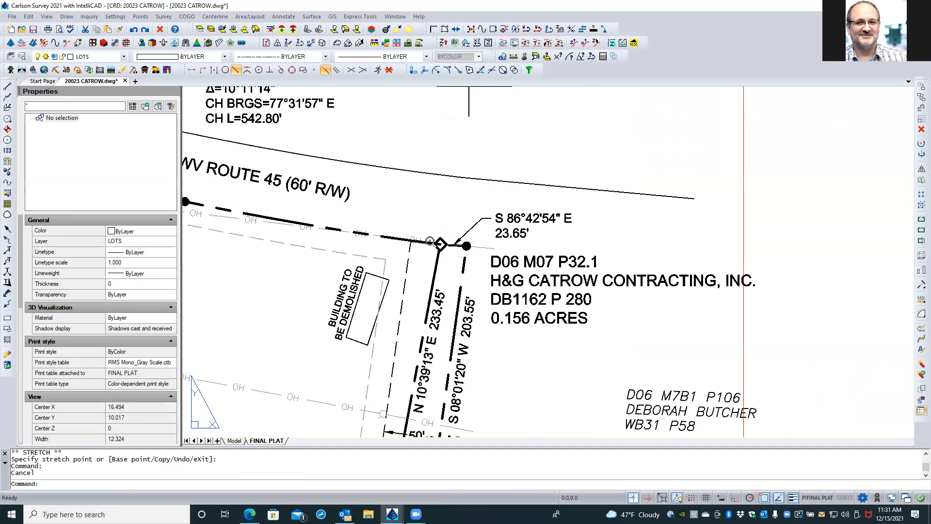
scroll(427, 216, "down", 1)
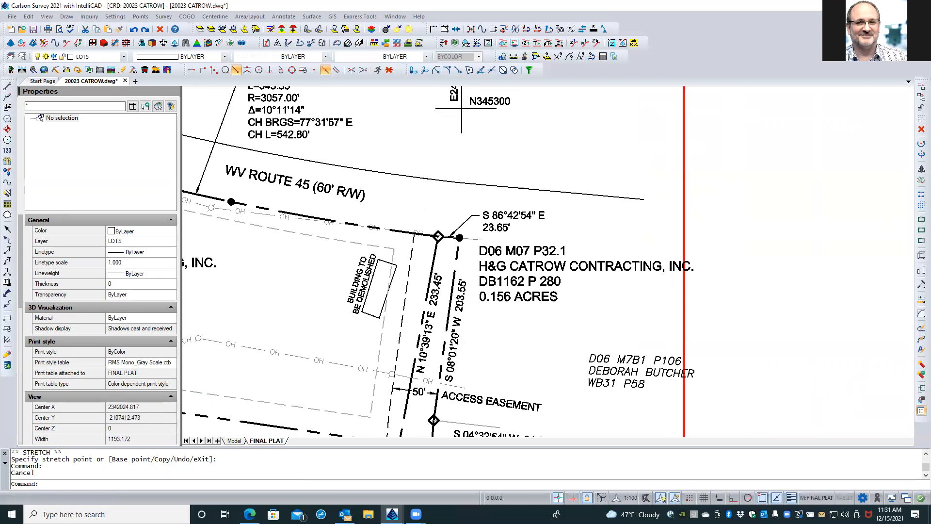
scroll(426, 216, "down", 3)
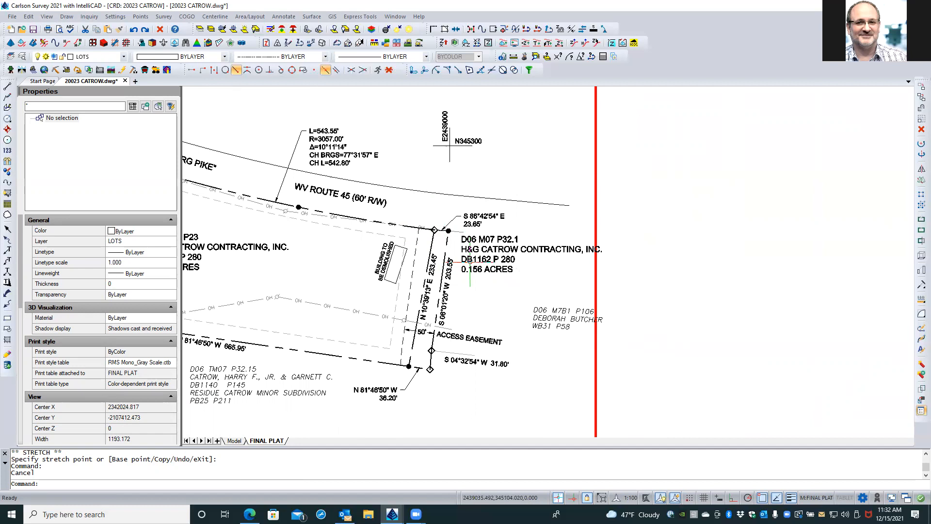
scroll(457, 257, "up", 3)
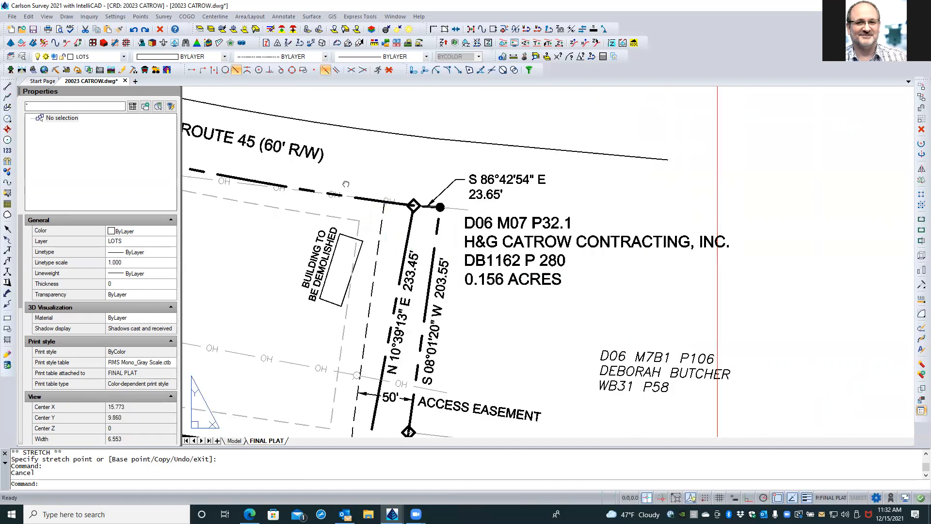
middle_click_drag(366, 208, 325, 161)
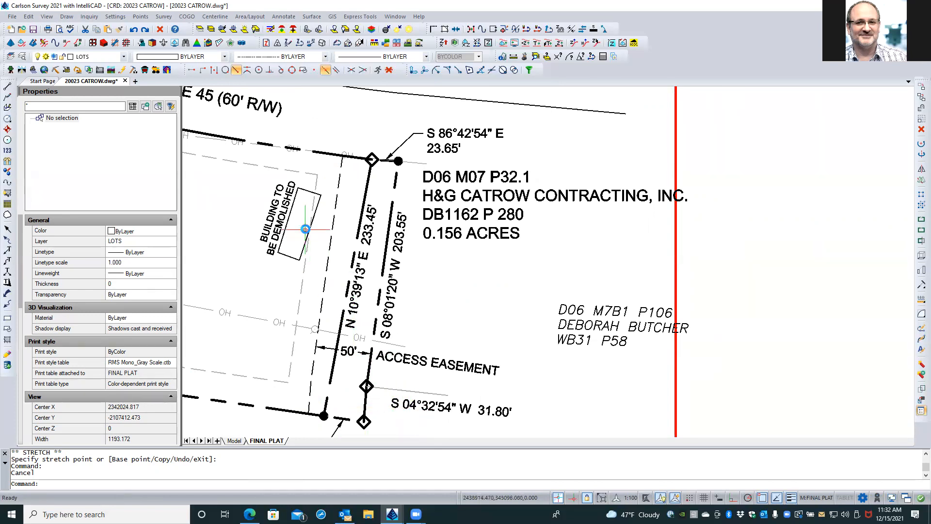
scroll(301, 229, "down", 1)
middle_click_drag(319, 250, 337, 212)
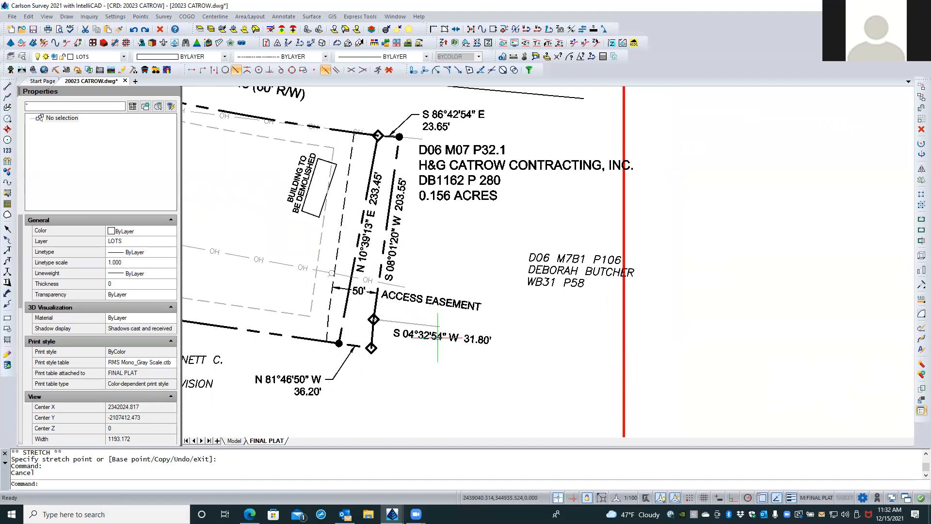
Step: Set the rotation of the S 04°32'54" W 31.80' bearing label to E so the text runs horizontally
left_click(438, 336)
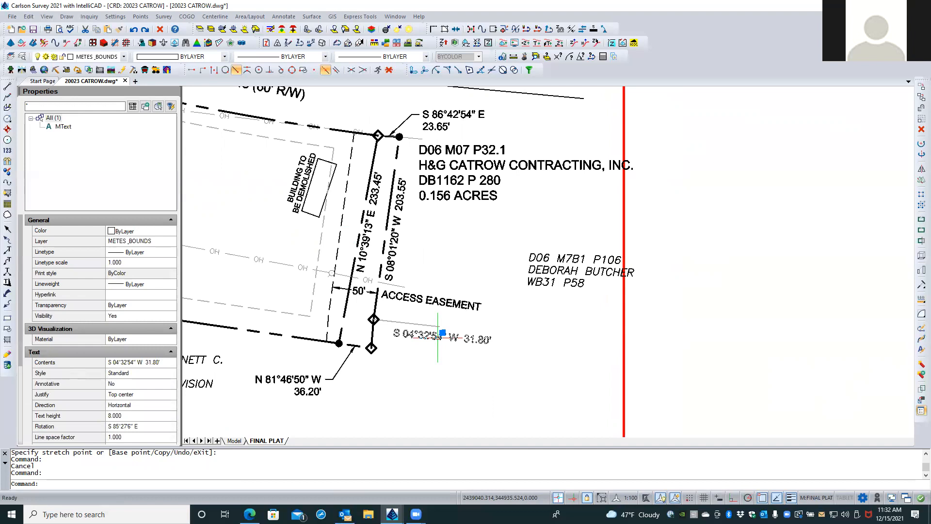
left_click(151, 426)
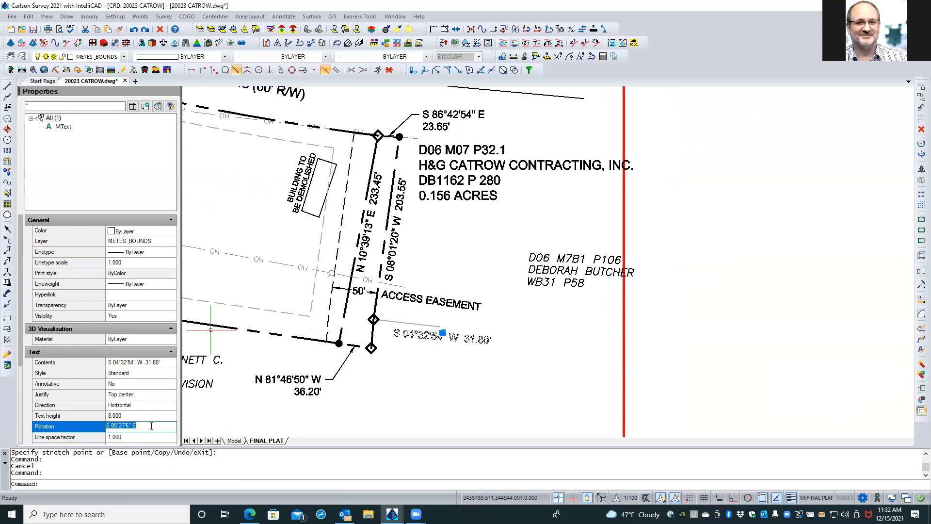
type("E")
key("Return")
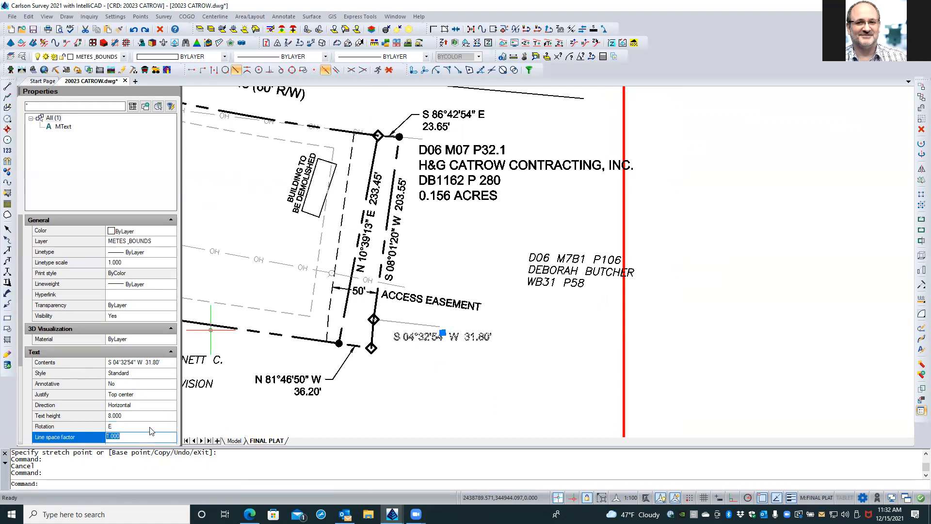
key("Escape")
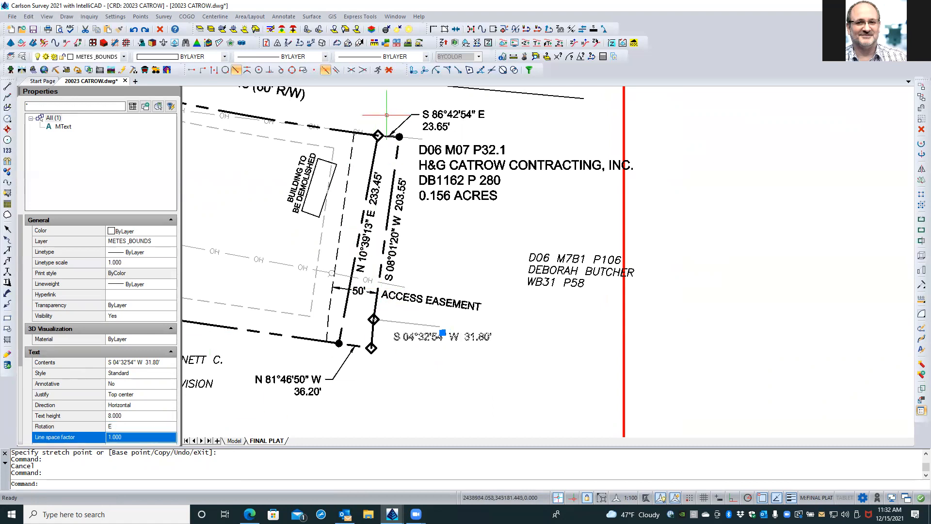
Step: Copy the leader of the S 86°42'54" E label from its arrow tip to the midpoint of the 31.80' boundary line
left_click(405, 120)
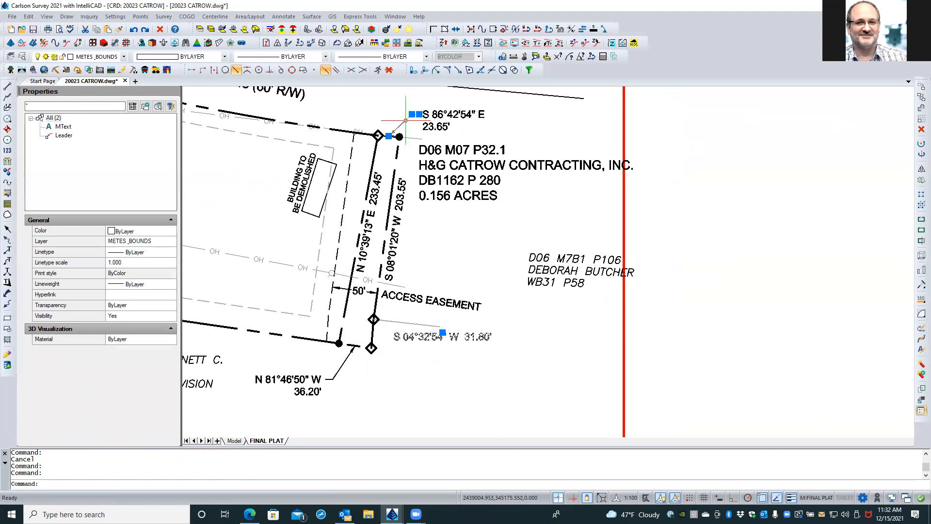
left_click(921, 97)
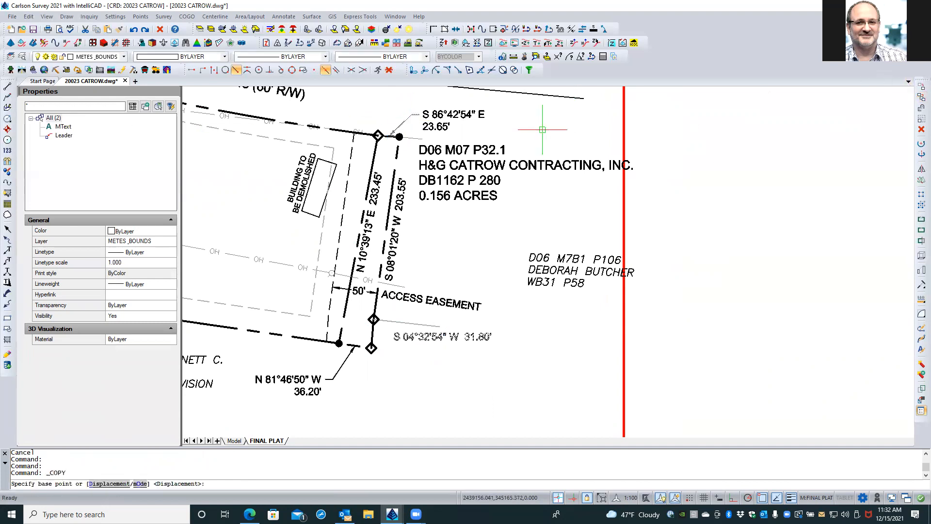
left_click(388, 135)
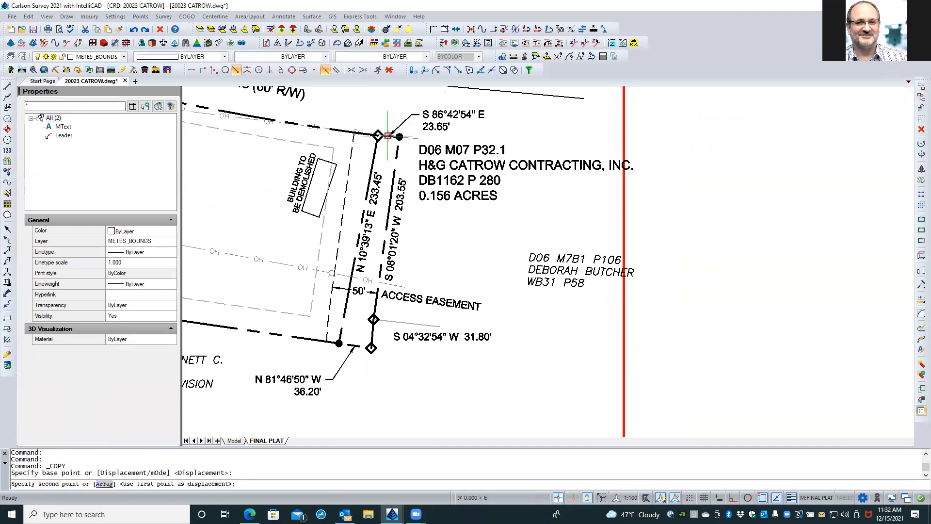
right_click(374, 334, "shift")
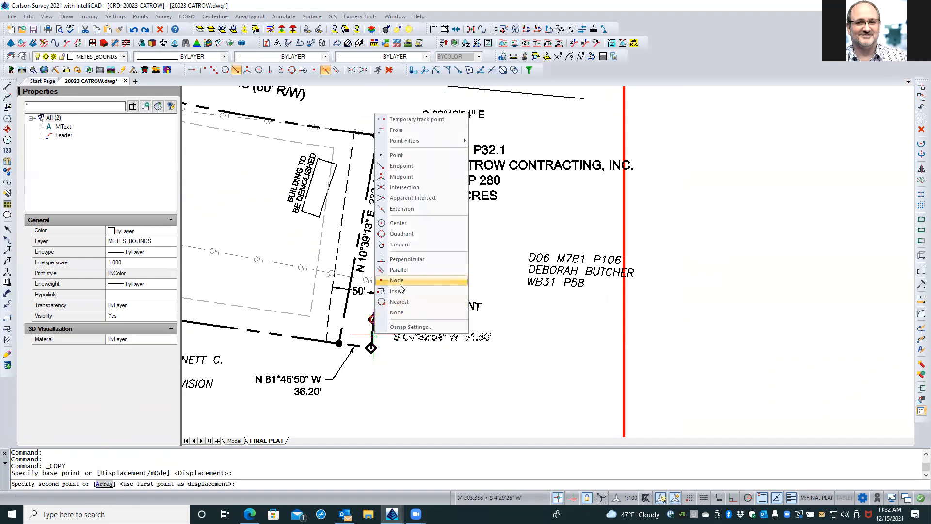
left_click(395, 177)
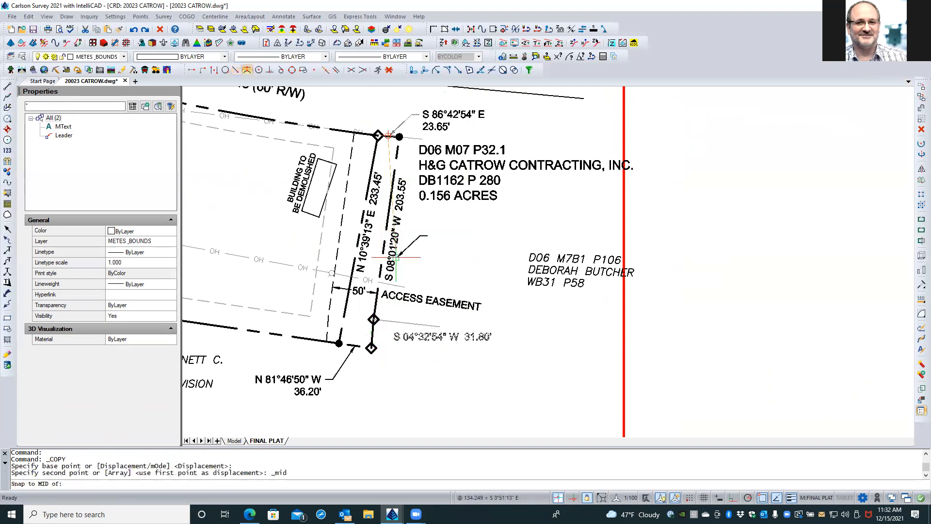
left_click(403, 363)
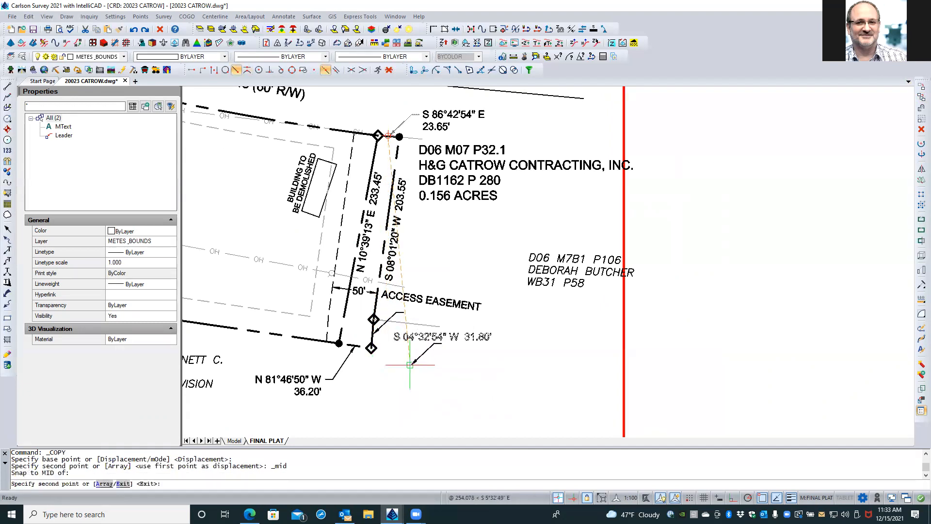
key("Escape")
key("Escape")
Step: Stretch the copied leader's bend and end points down below the 31.80' label, keeping a short horizontal landing
scroll(427, 349, "up", 1)
scroll(427, 349, "up", 1)
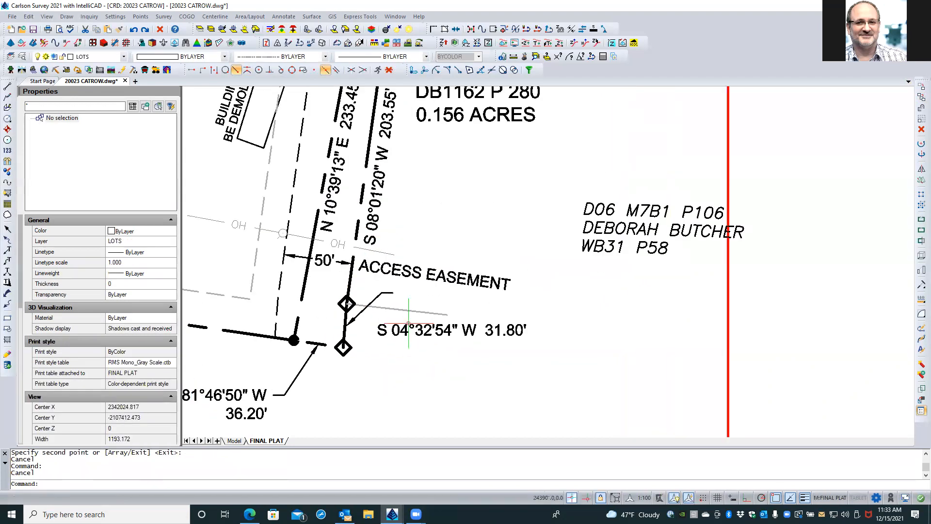
left_click(374, 299)
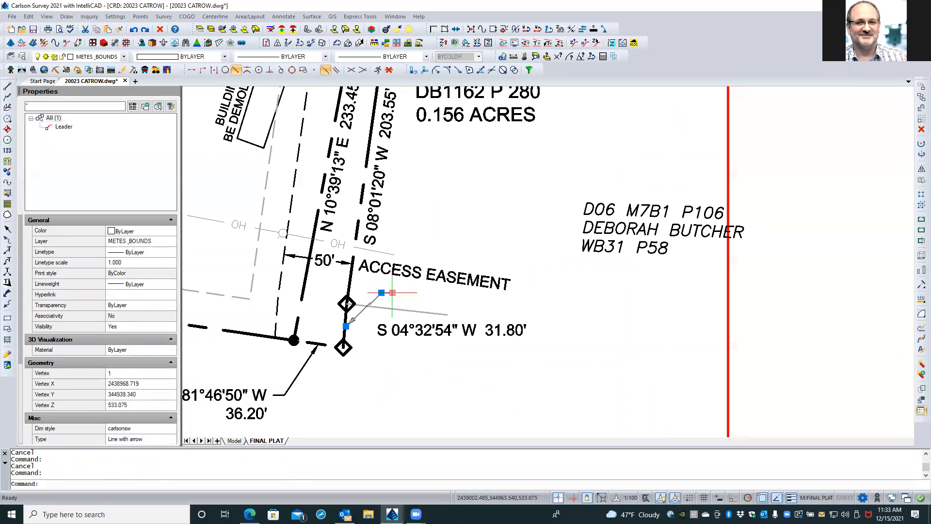
left_click(382, 292)
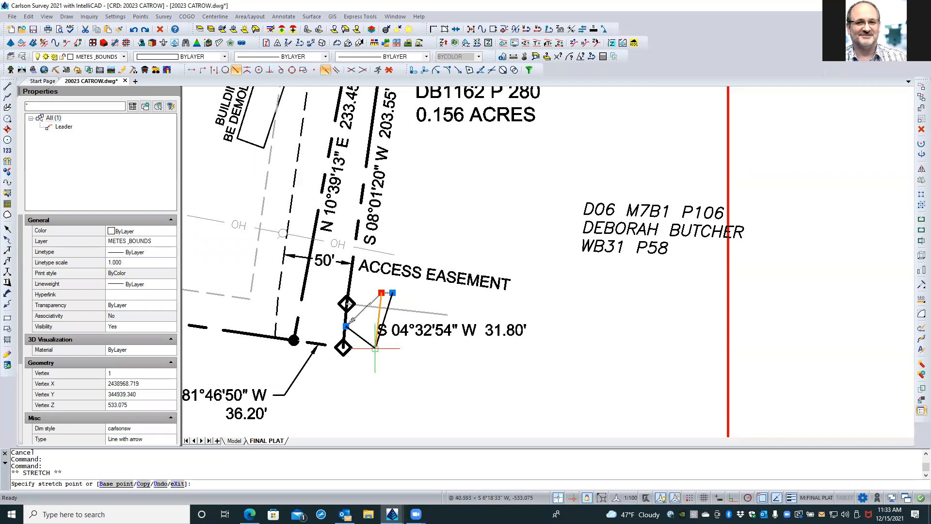
left_click(375, 347)
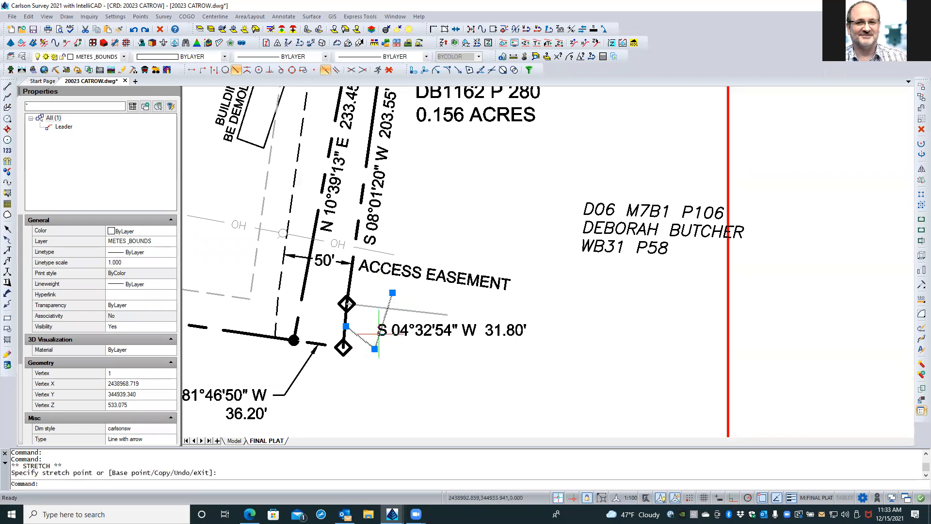
left_click(393, 292)
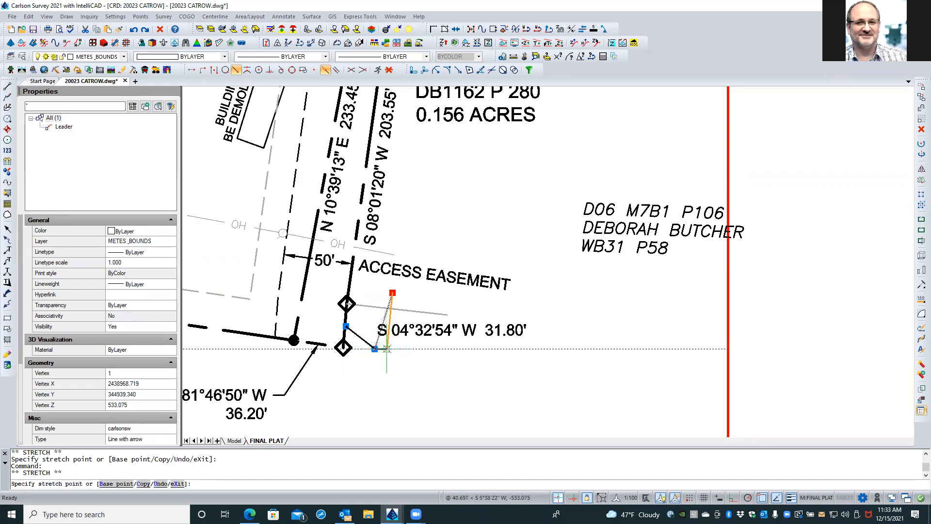
key("Escape")
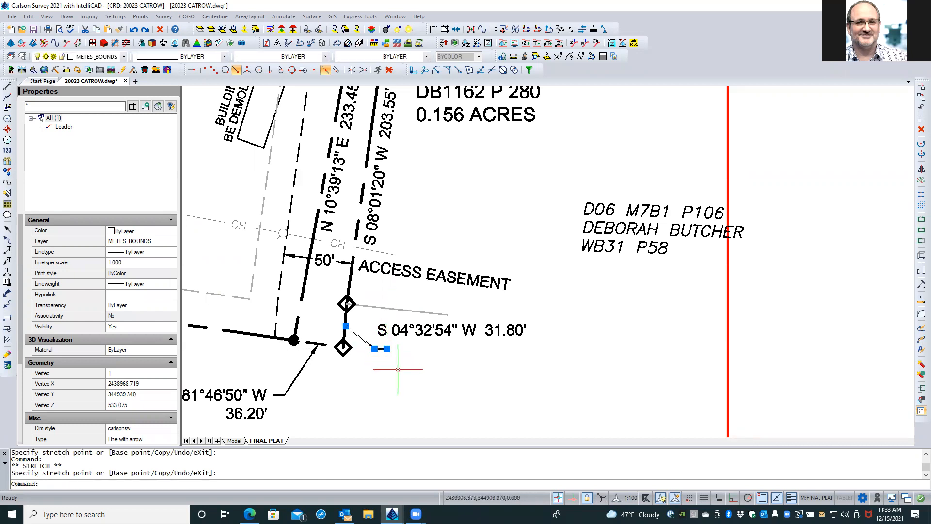
key("Escape")
scroll(489, 329, "down", 1)
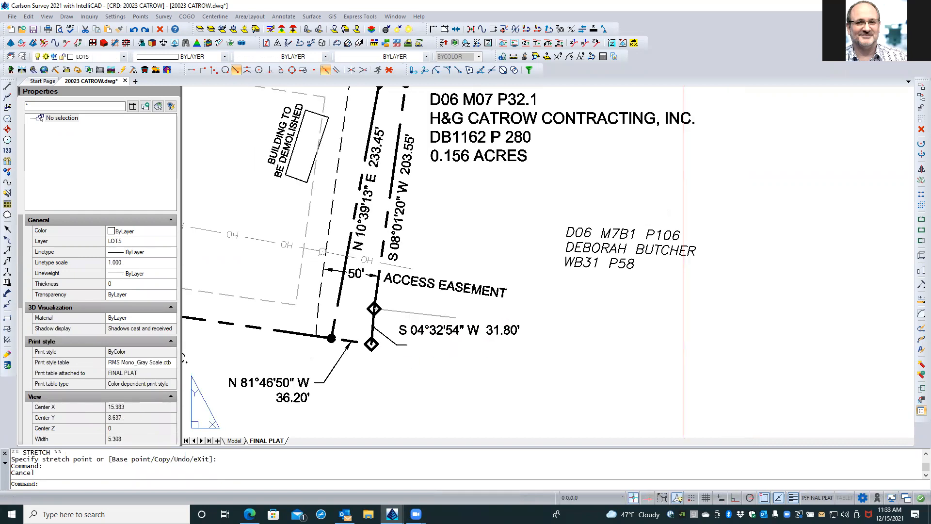
Step: Break the S 04°32'54" W label so 31.80' sits on a second line, and left-align both lines
scroll(422, 330, "up", 1)
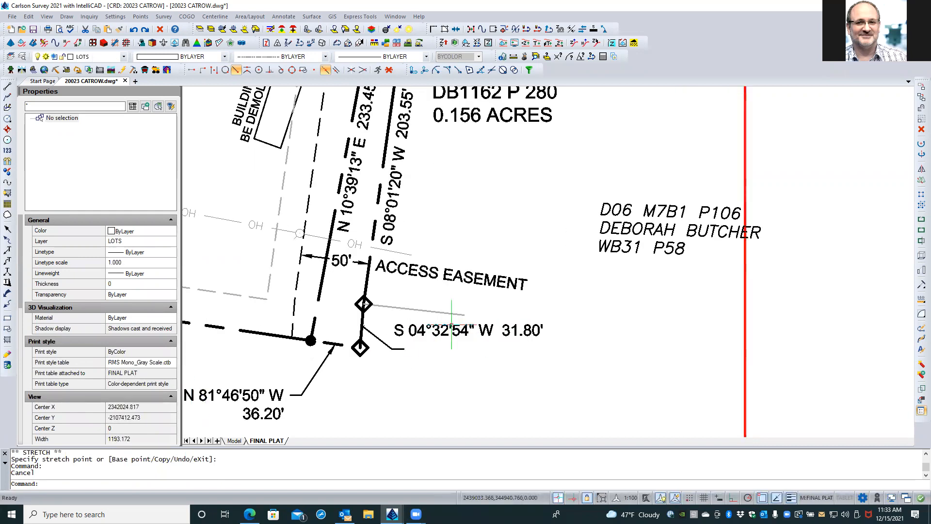
double_click(452, 327)
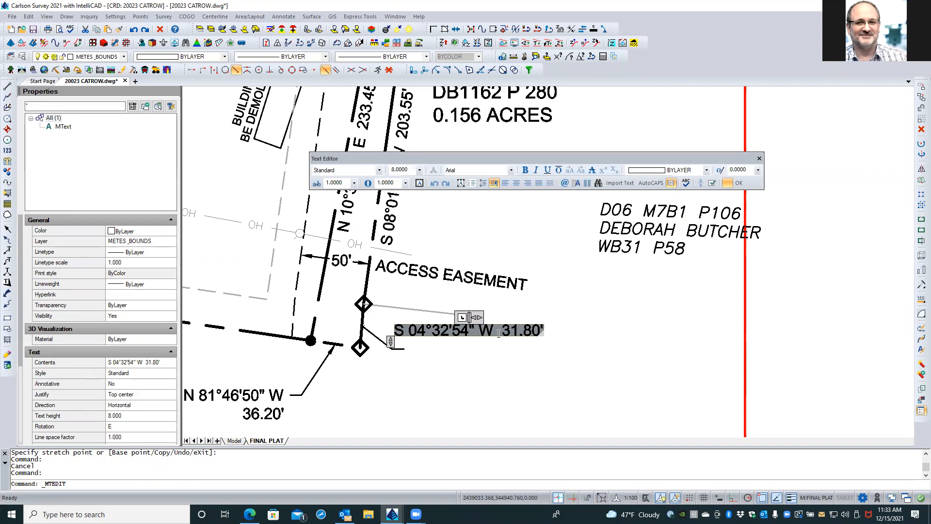
left_click(499, 334)
key("Return")
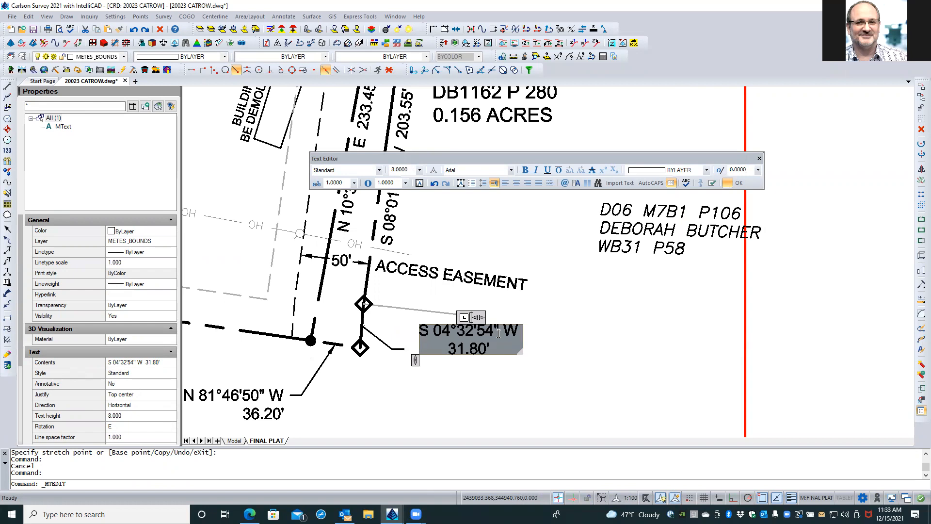
left_click_drag(504, 346, 392, 324)
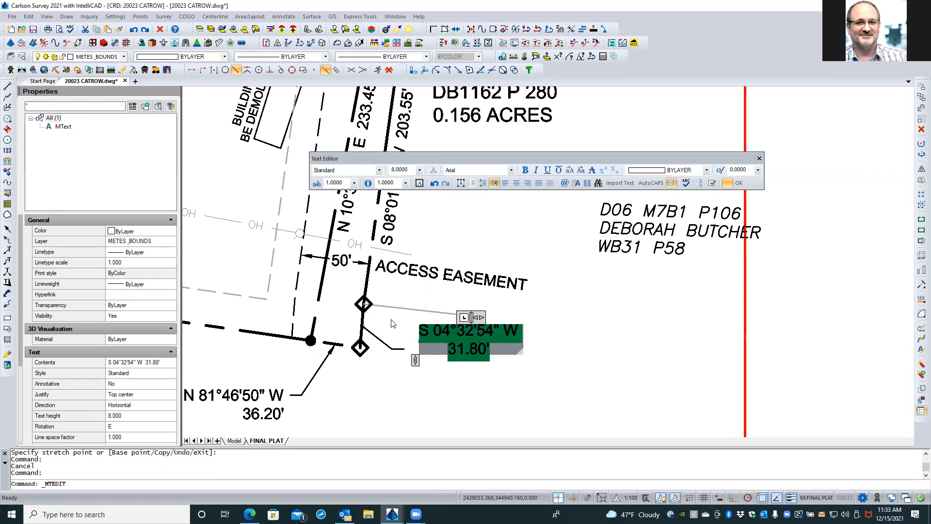
left_click(505, 183)
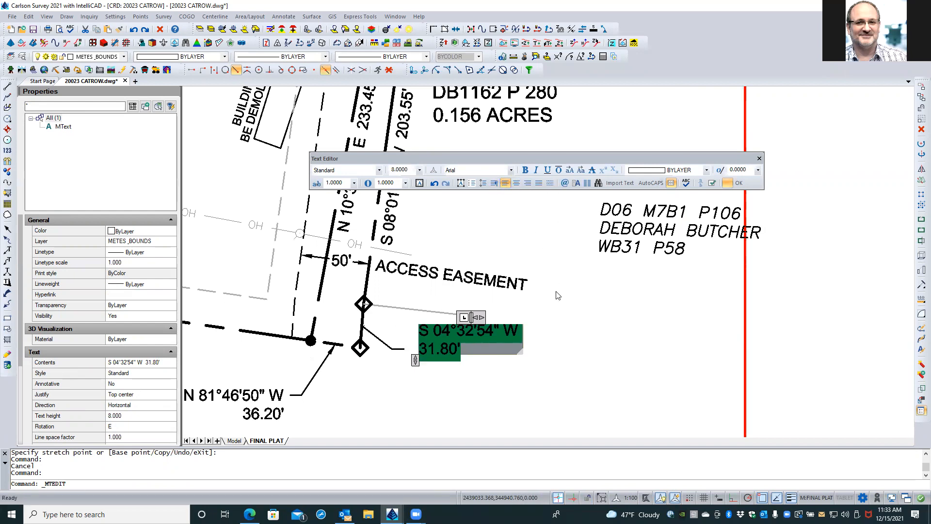
left_click(561, 319)
Step: Move the two-line S 04°32'54" W 31.80' label to the end of its leader landing
left_click(526, 327)
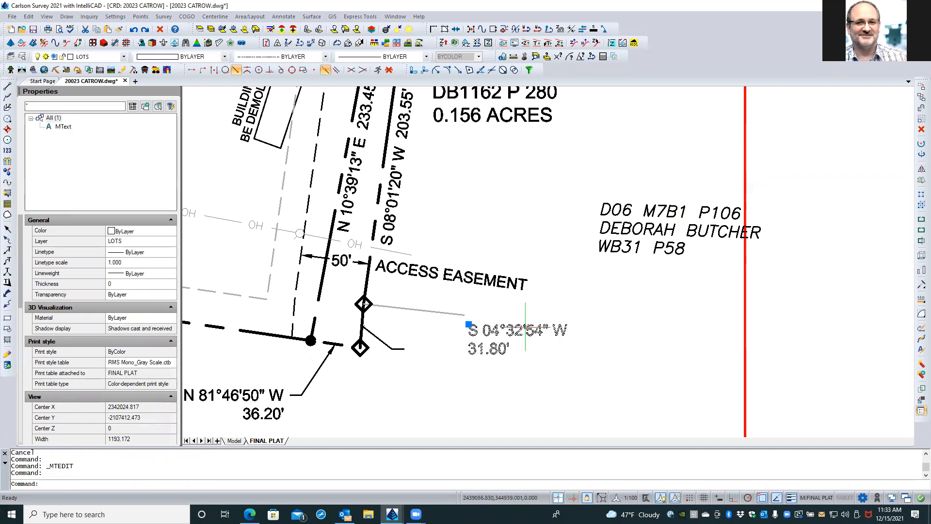
left_click(468, 325)
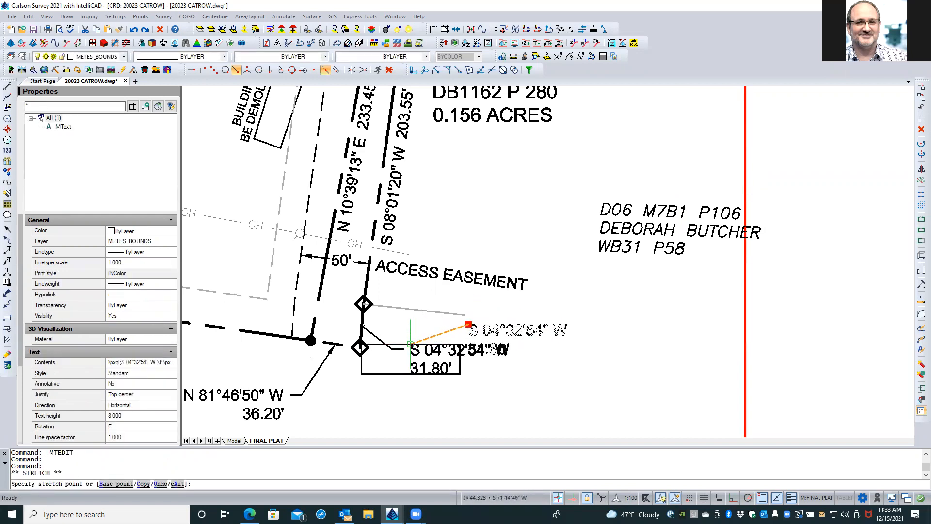
left_click(411, 343)
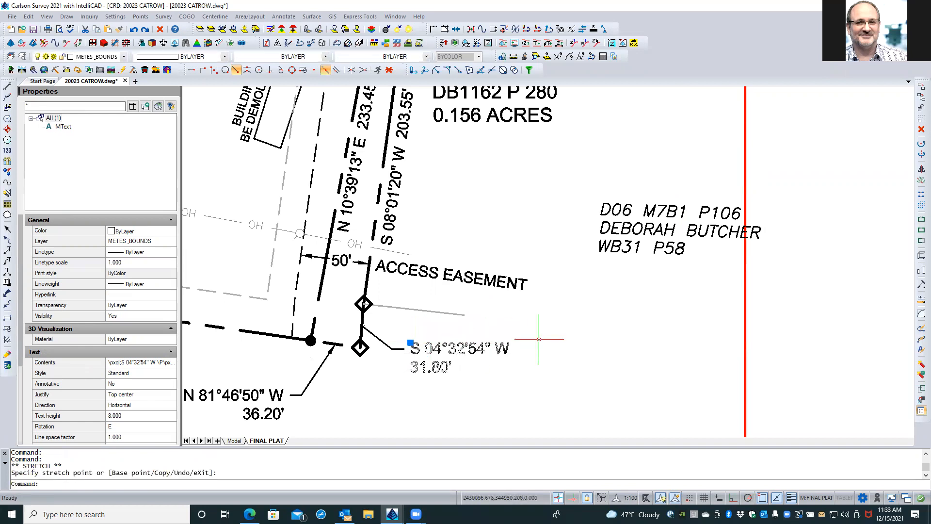
key("Escape")
key("Escape")
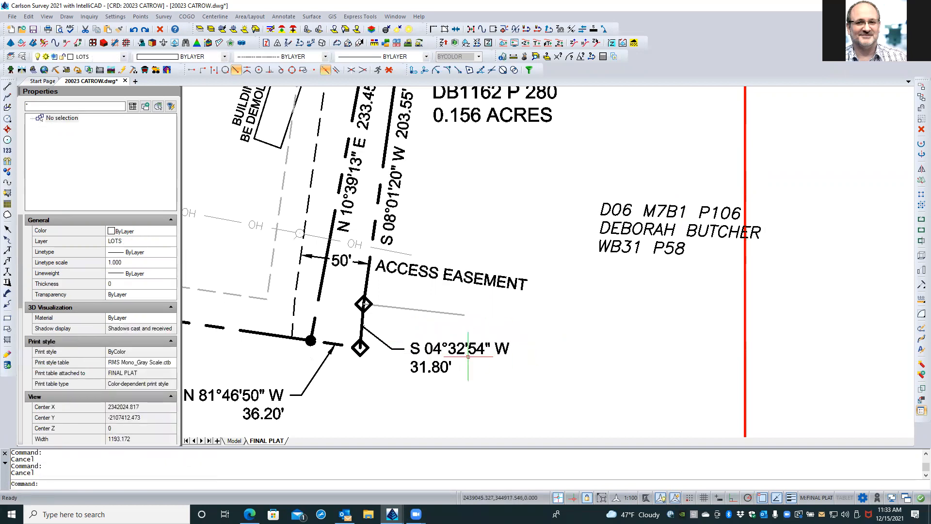
Step: Move the D06 M07 P32.1 H&G CATROW CONTRACTING, INC. parcel label farther east, clear of the 203.55' boundary line
scroll(372, 392, "down", 2)
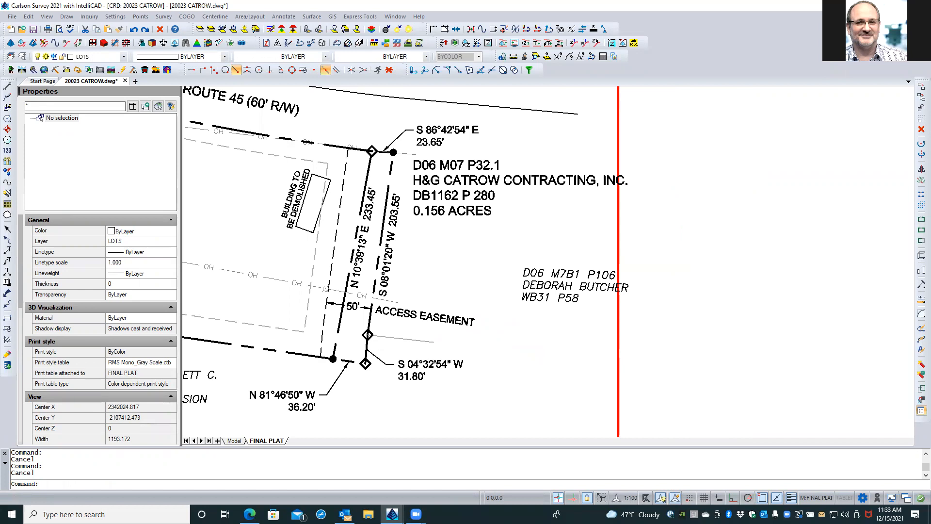
left_click(479, 209)
left_click(480, 211)
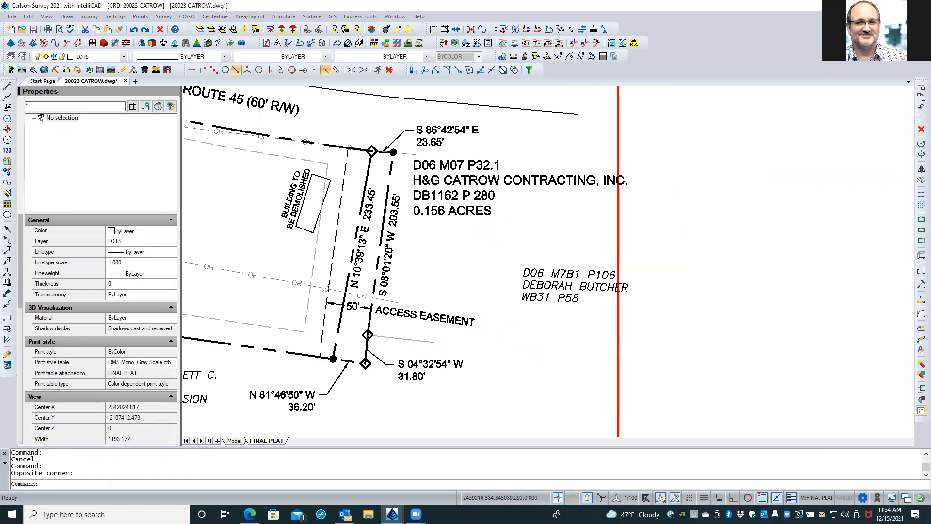
left_click(490, 210)
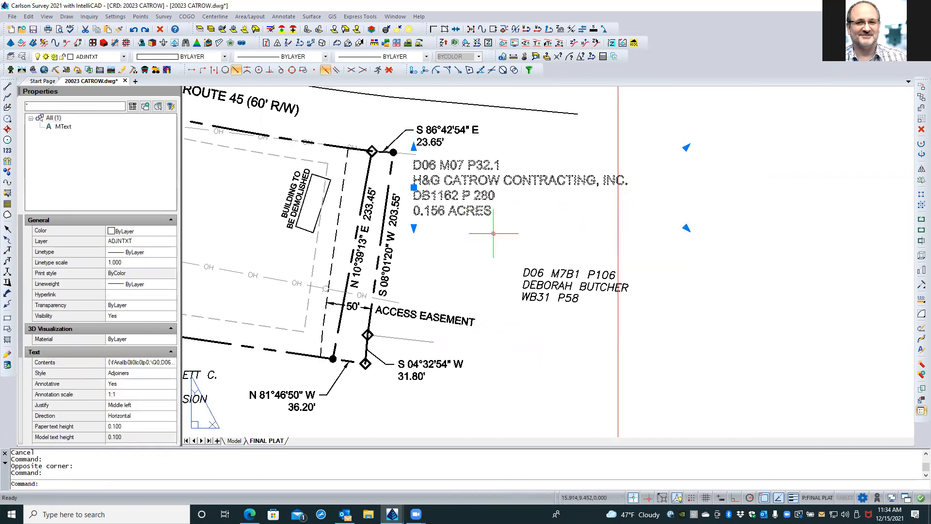
scroll(692, 251, "down", 1)
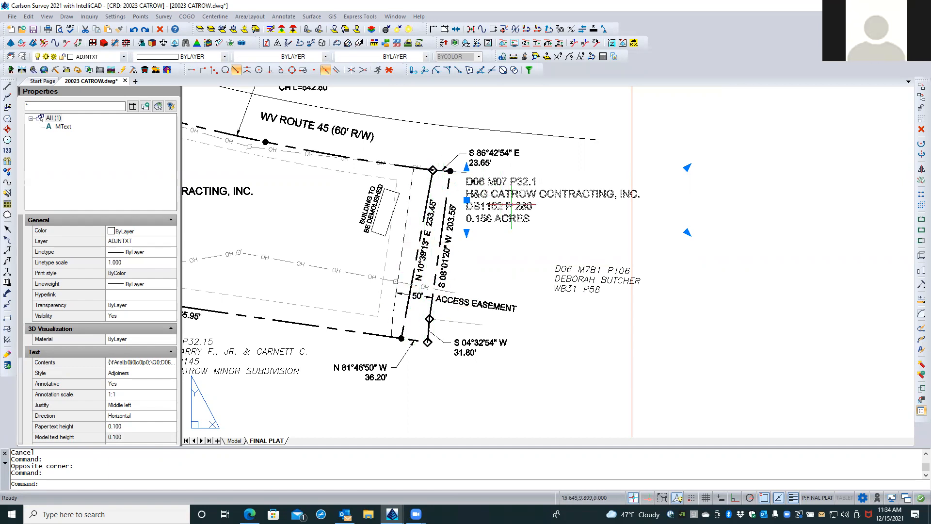
mouse_move(527, 240)
middle_mouse_down()
mouse_move(668, 287)
mouse_move(692, 282)
middle_mouse_up()
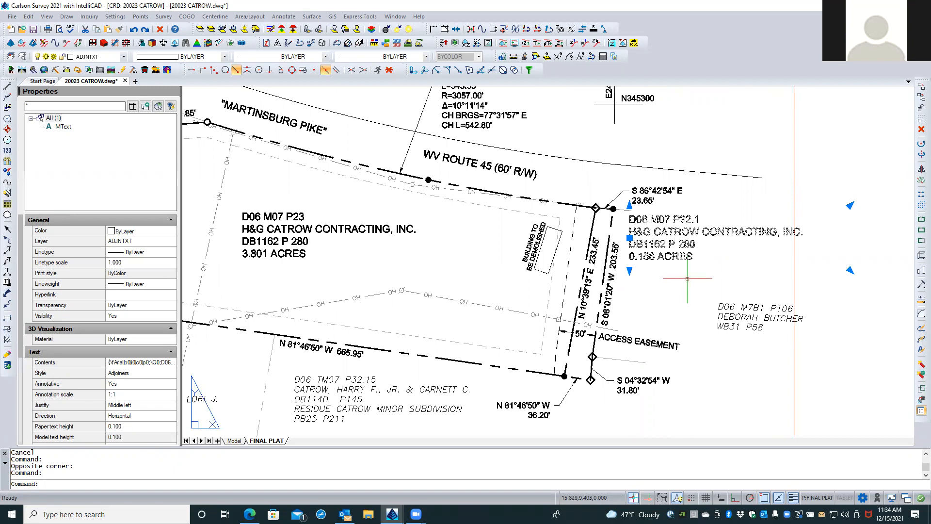
scroll(445, 266, "down", 1)
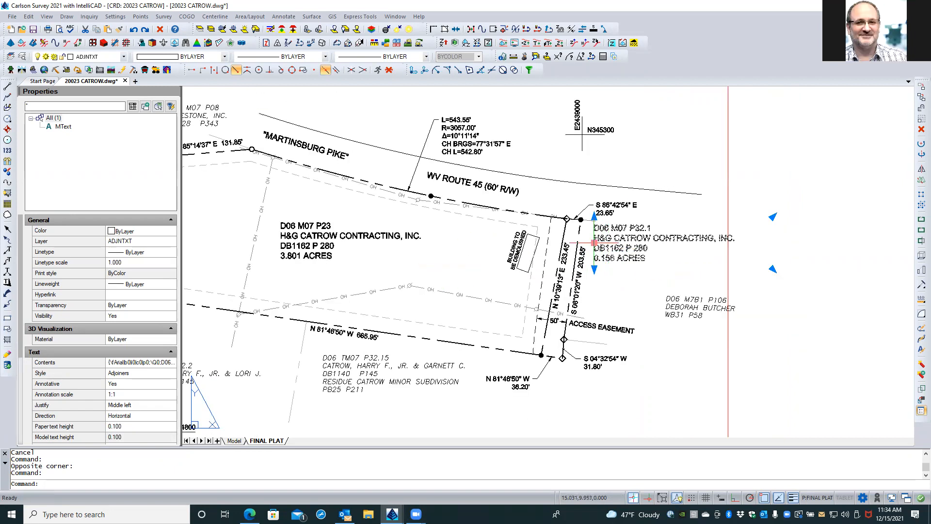
left_click(594, 241)
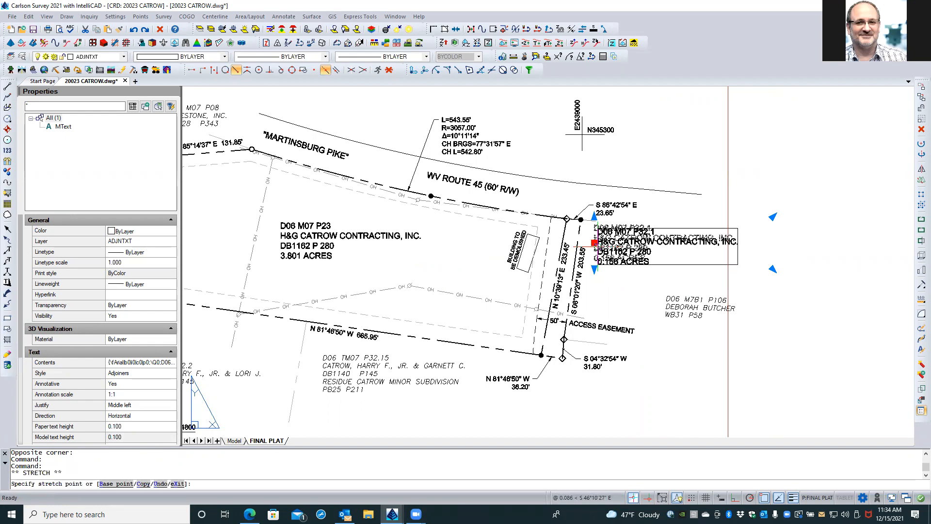
key("Escape")
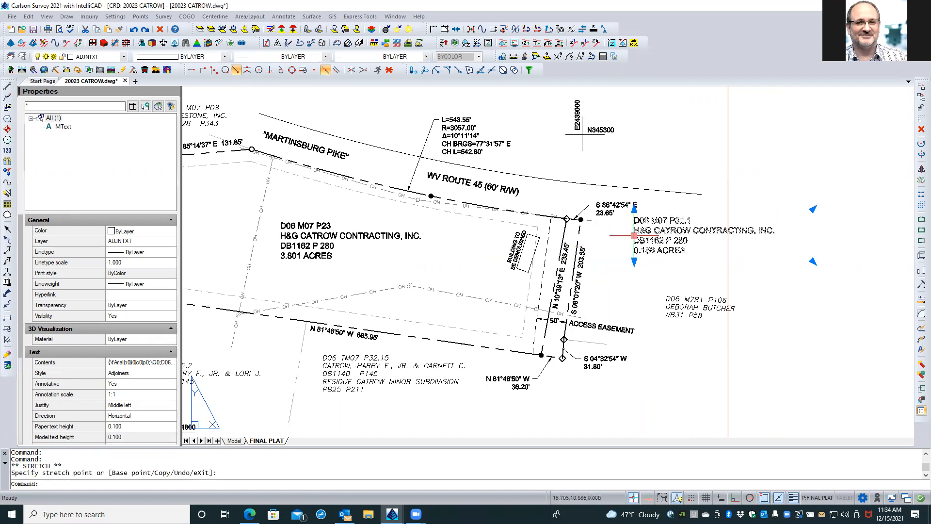
key("Escape")
left_click(621, 247)
scroll(596, 197, "up", 2)
key("Escape")
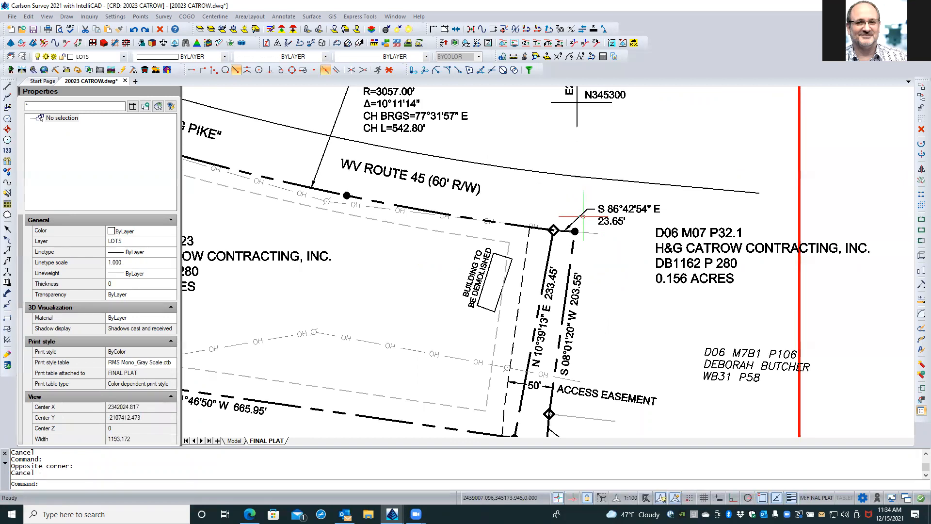
Step: Try to stretch the S 86°42'54" E 23.65' leader's bend and end points to the northwest of its arrow tip, with a short horizontal landing
left_click(580, 218)
scroll(579, 215, "up", 3)
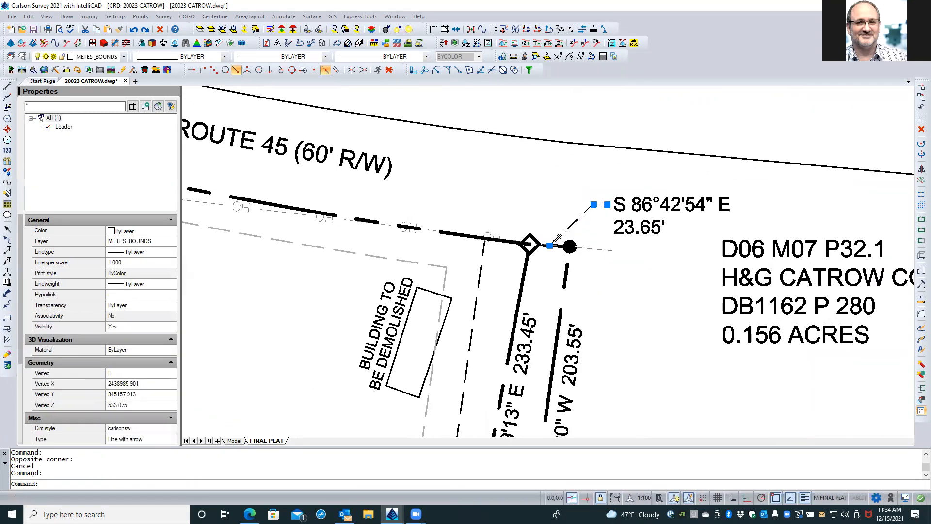
left_click(593, 205)
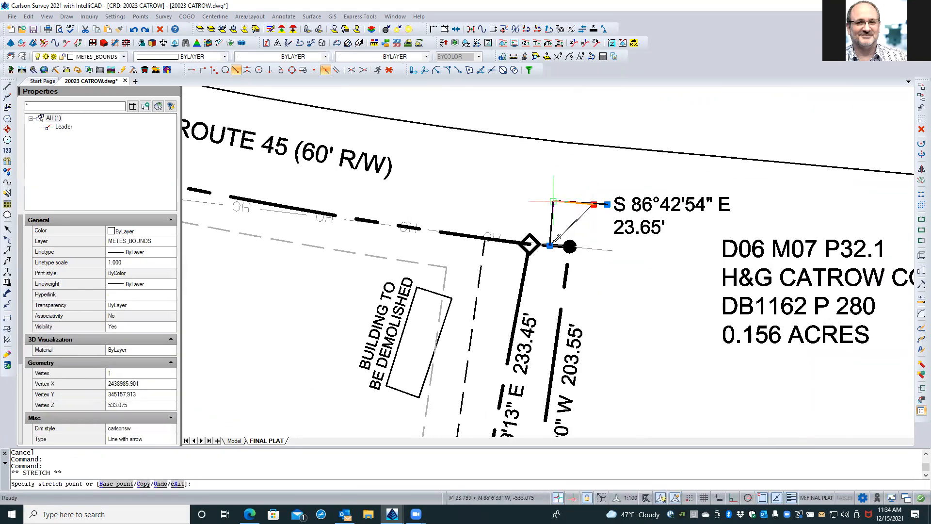
left_click(526, 193)
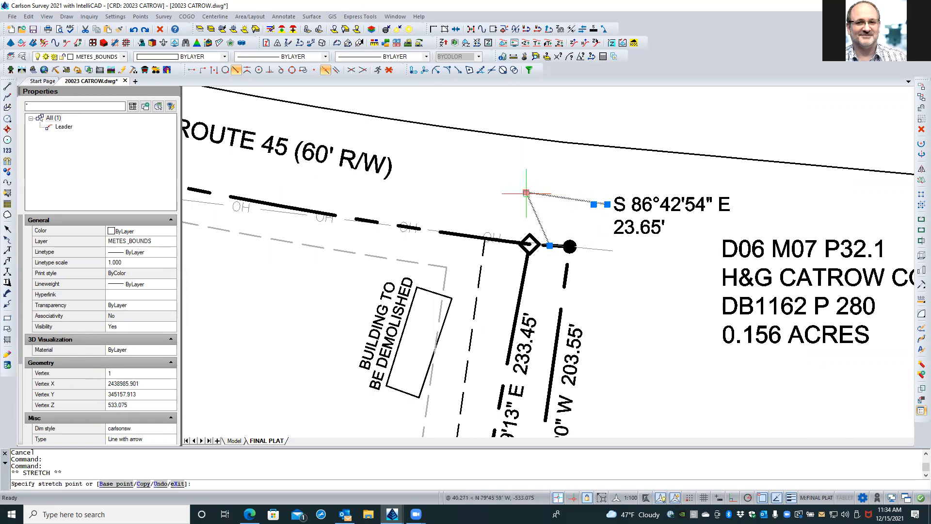
left_click(607, 204)
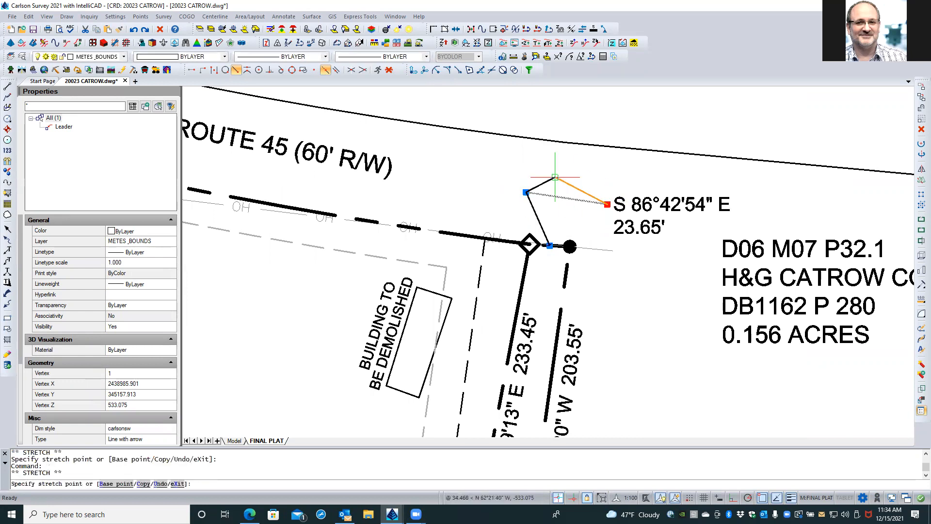
left_click(506, 192)
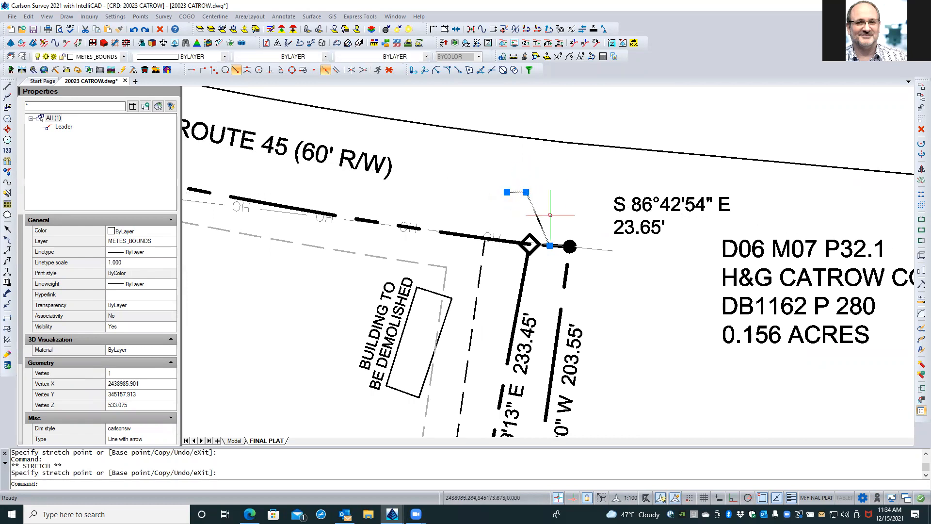
key("Escape")
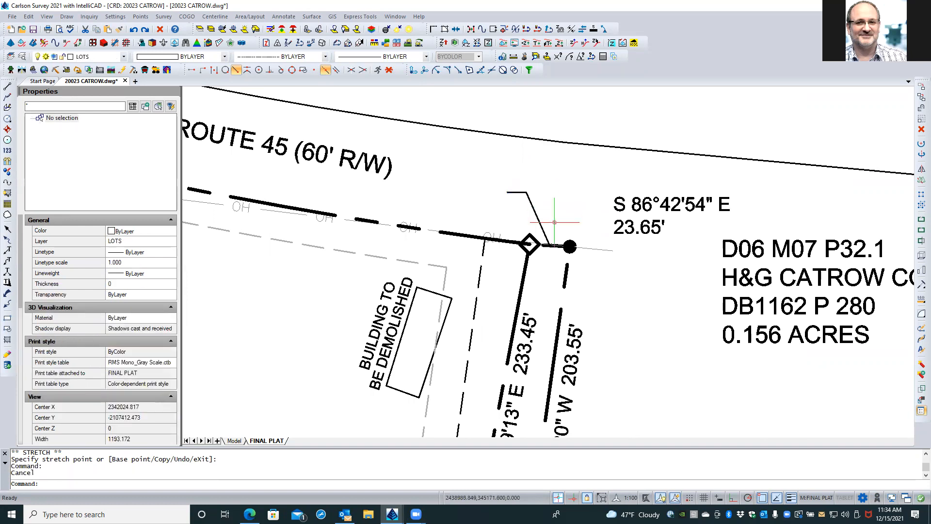
scroll(552, 223, "up", 3)
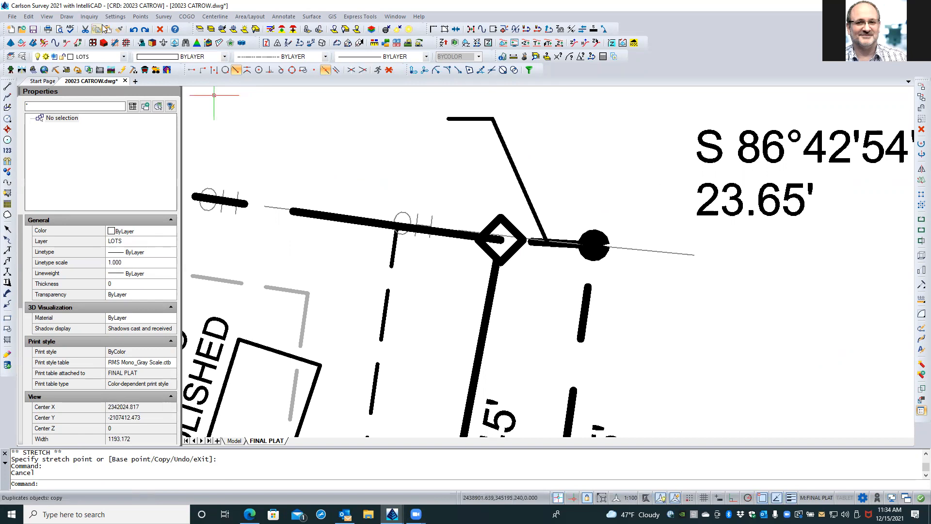
Step: Undo the stretches of the S 86°42'54" E leader's bend and end points
left_click(134, 29)
left_click(134, 29)
left_click(134, 30)
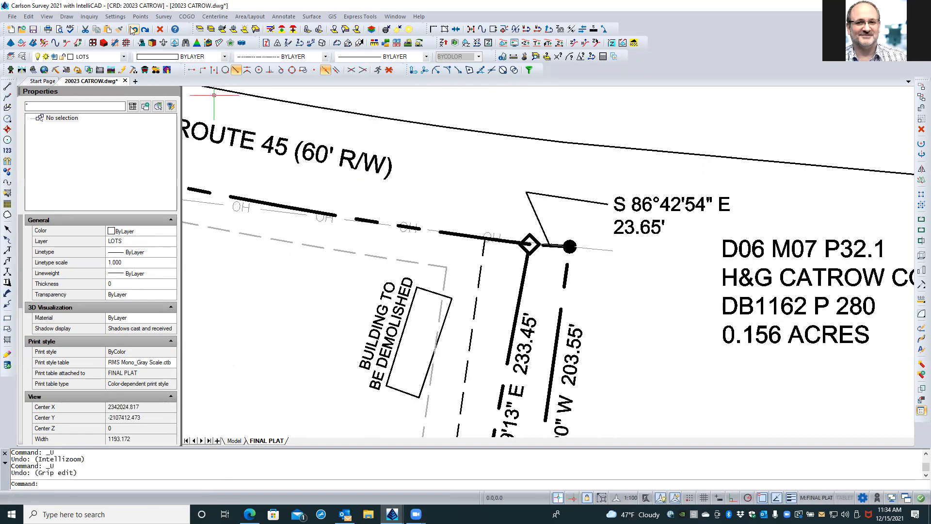
scroll(463, 166, "down", 3)
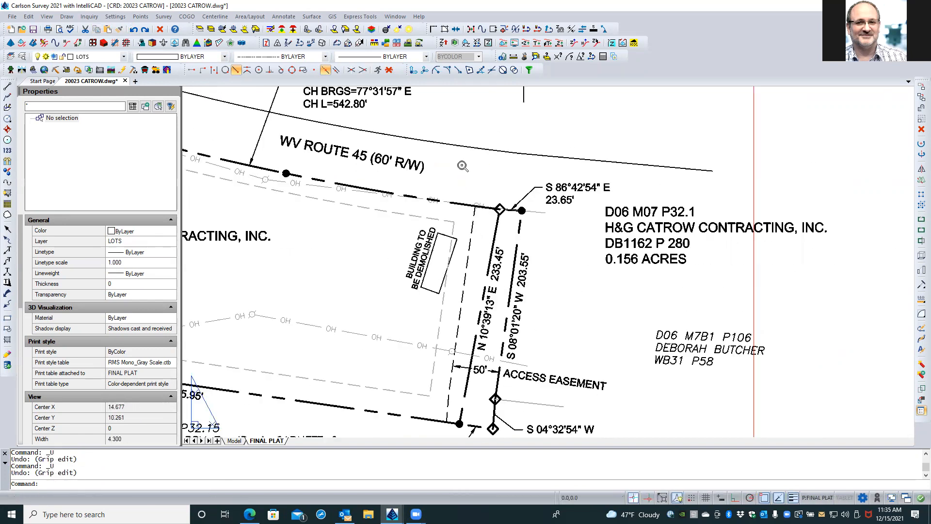
scroll(494, 375, "up", 5)
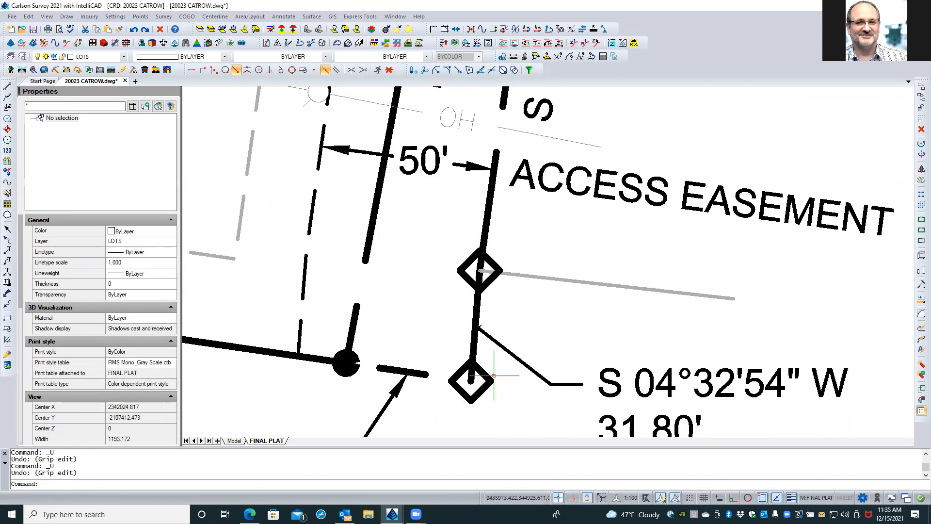
left_click(528, 364)
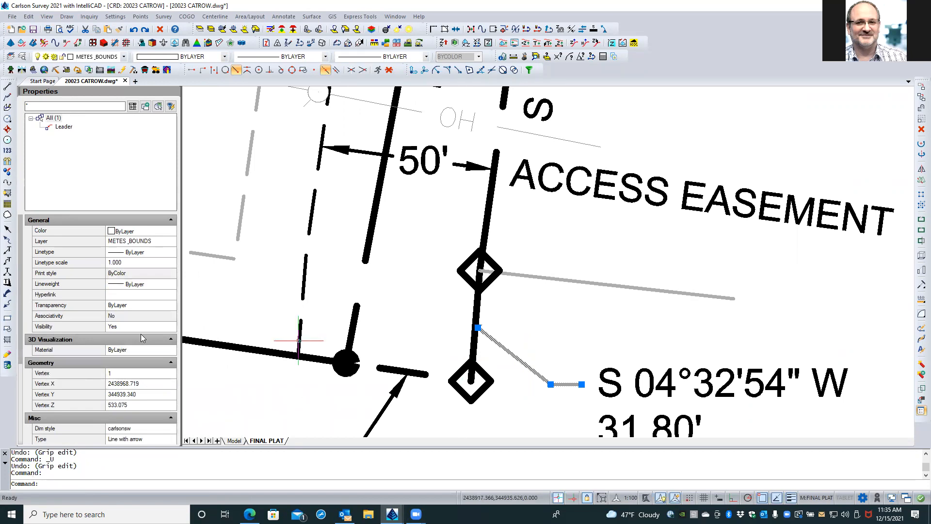
scroll(86, 300, "down", 3)
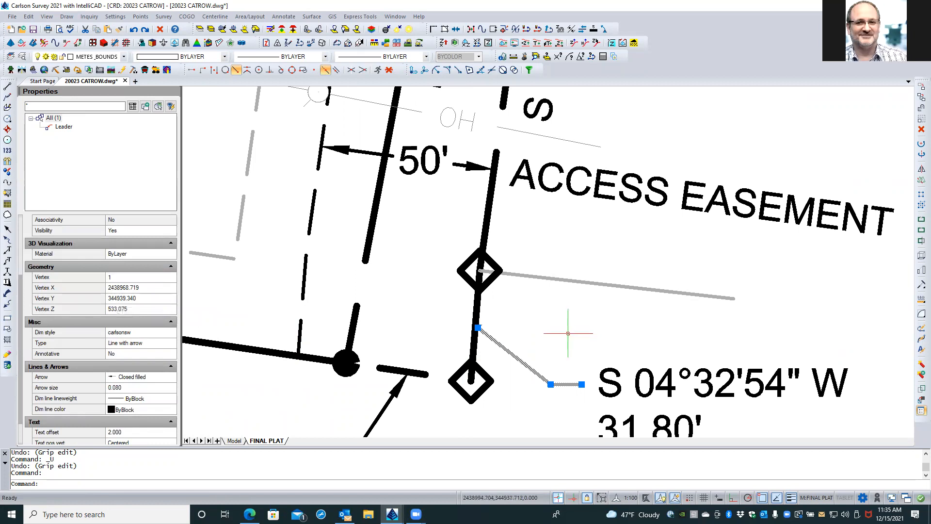
scroll(480, 323, "up", 3)
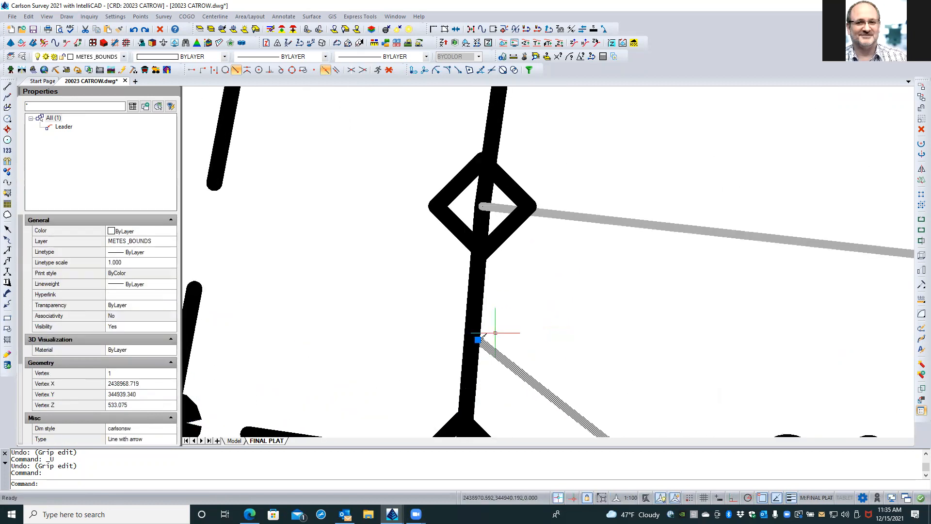
scroll(475, 345, "up", 4)
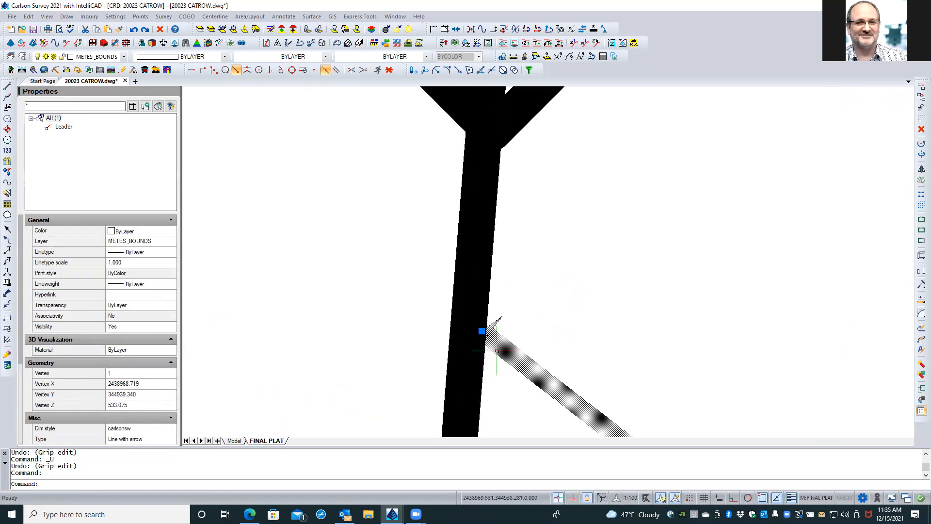
left_click(482, 331)
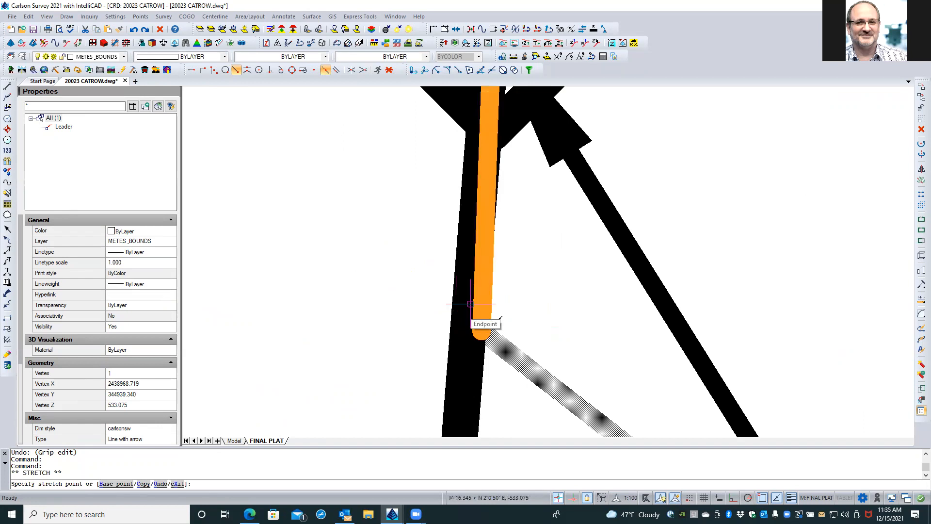
key("Escape")
key("Escape")
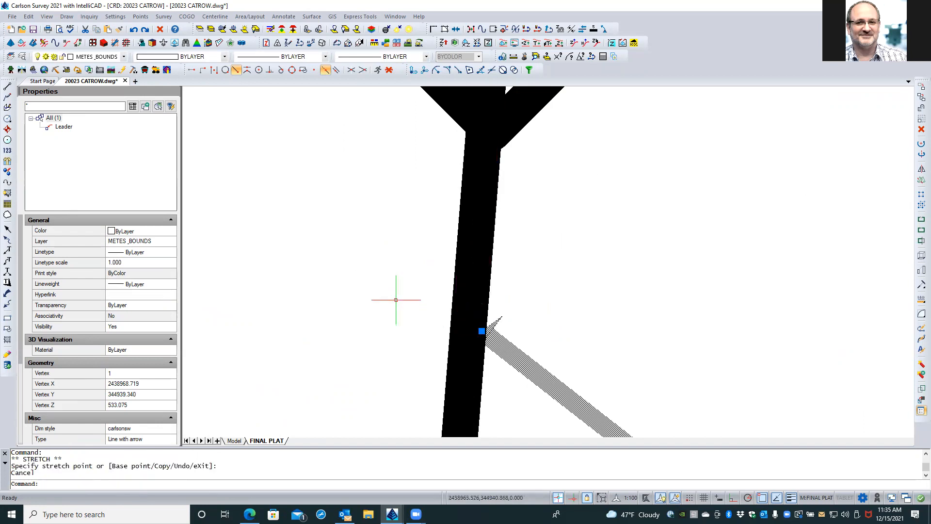
Step: Regenerate the whole drawing to refresh the S 04°32'54" W leader's arrowhead
type("rea")
key("Return")
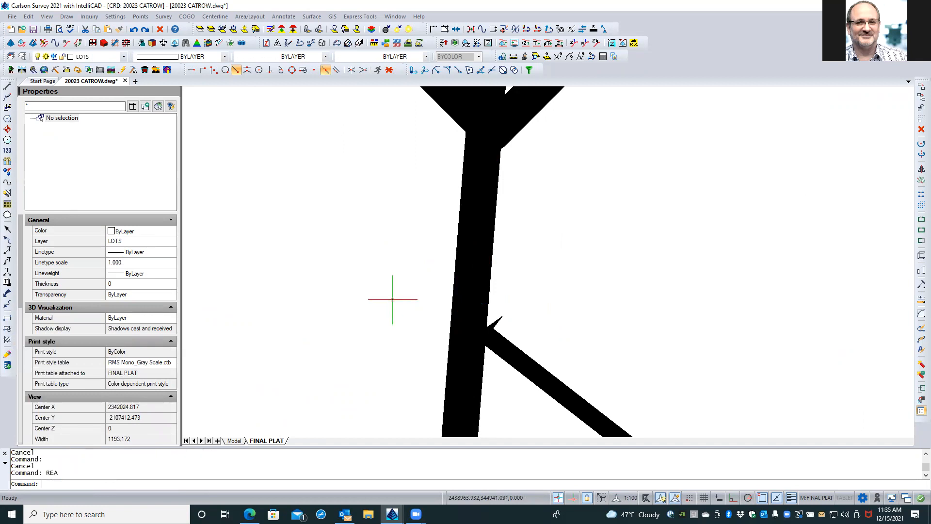
left_click(501, 338)
left_click(504, 340)
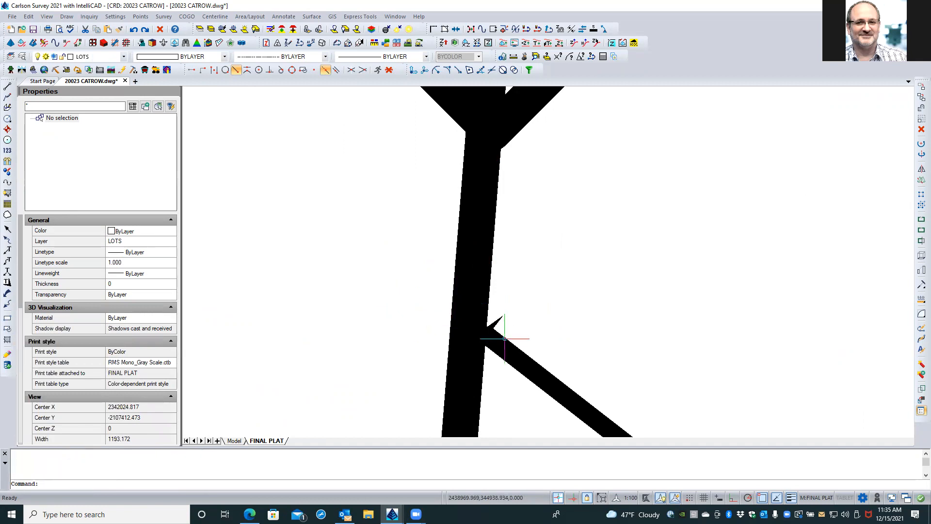
key("Escape")
key("Escape")
left_click(503, 345)
key("Escape")
key("Escape")
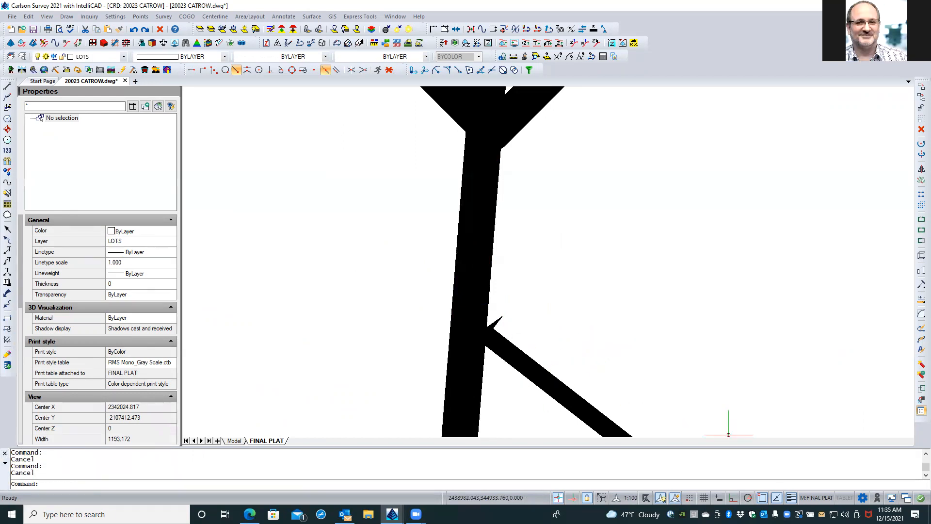
Step: Turn off lineweight display and inspect the S 04°32'54" W leader's arrowhead against the boundary line
left_click(790, 498)
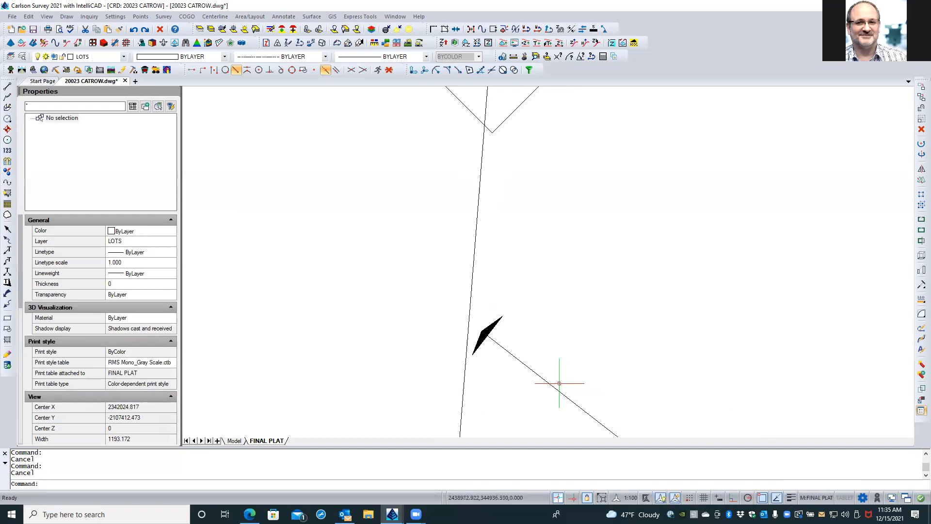
left_click(528, 367)
scroll(390, 327, "down", 5)
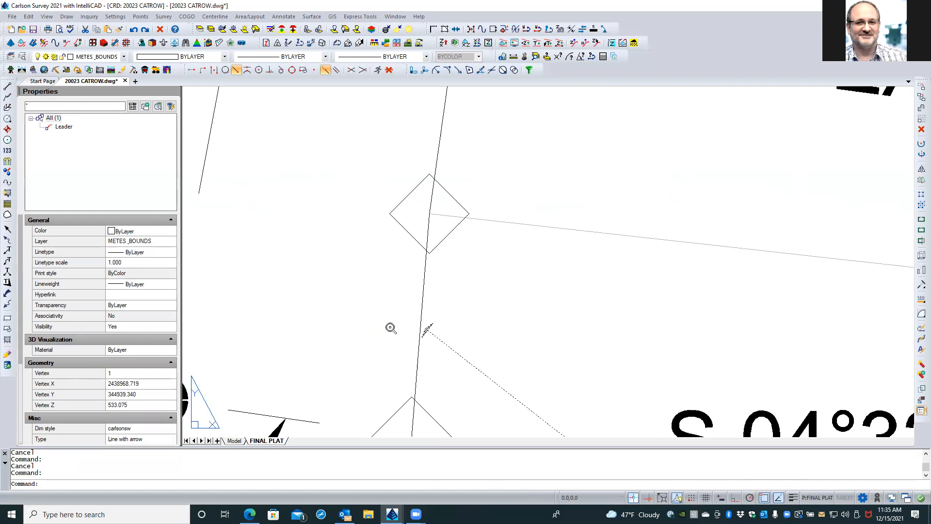
scroll(386, 327, "up", 4)
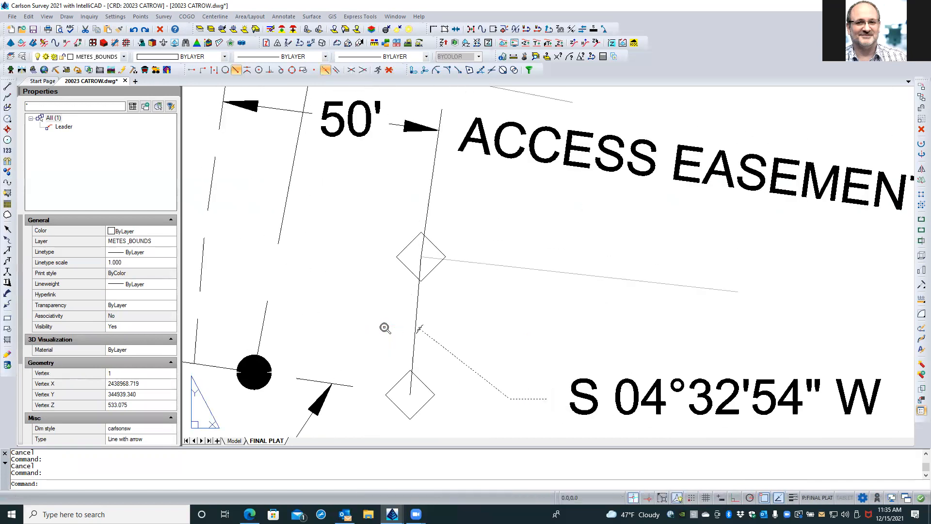
key("Escape")
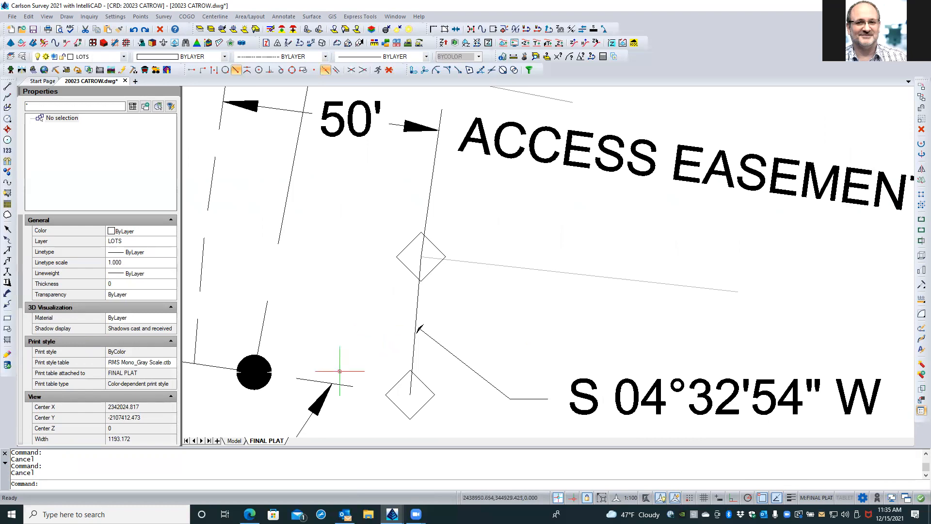
Step: Try to match the S 04°32'54" W leader's properties to those of the neighbouring leader southwest of it
left_click(119, 29)
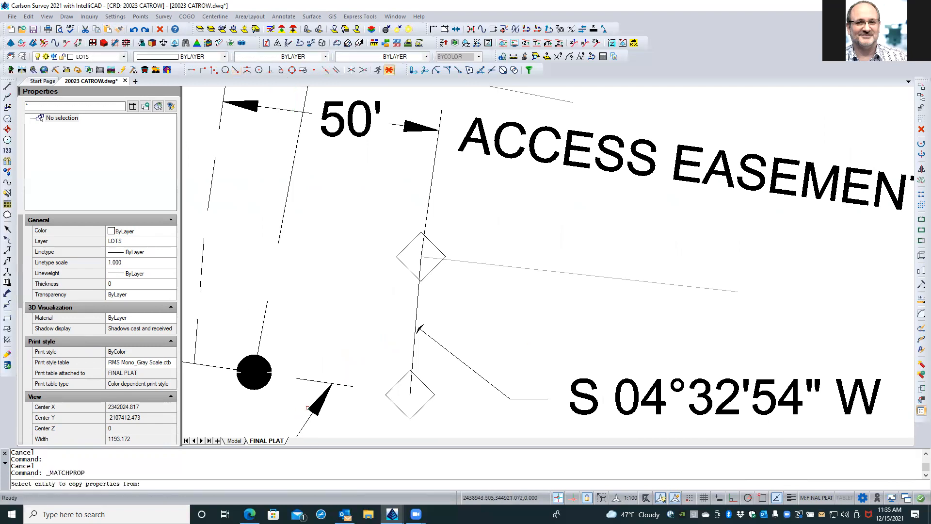
left_click(307, 418)
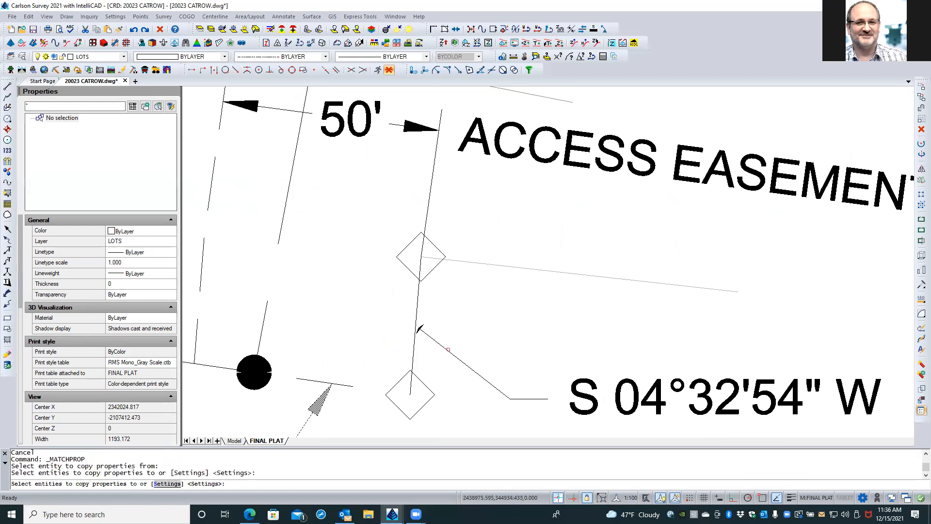
left_click(451, 338)
left_click(432, 353)
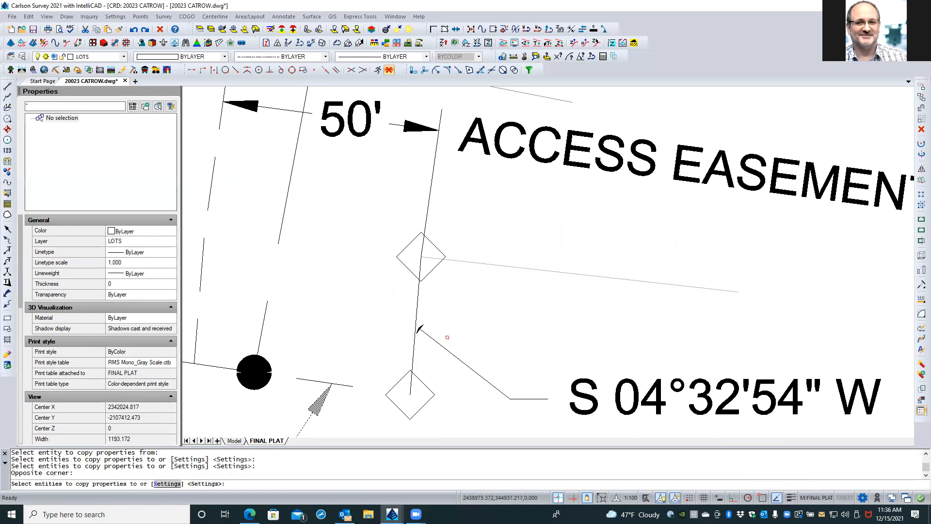
key("Return")
key("Escape")
key("Escape")
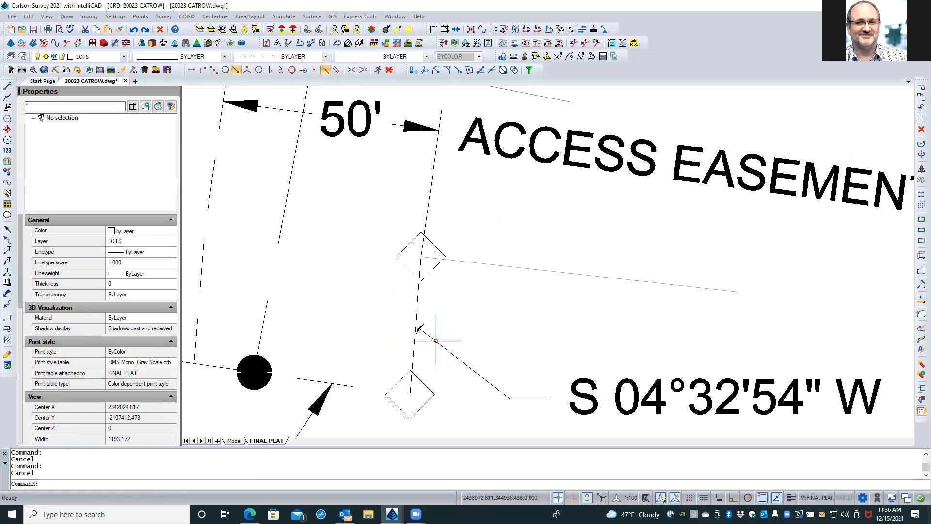
Step: Stretch the S 04°32'54" W leader's arrow tip to the midpoint of the 31.80' boundary segment
left_click(436, 340)
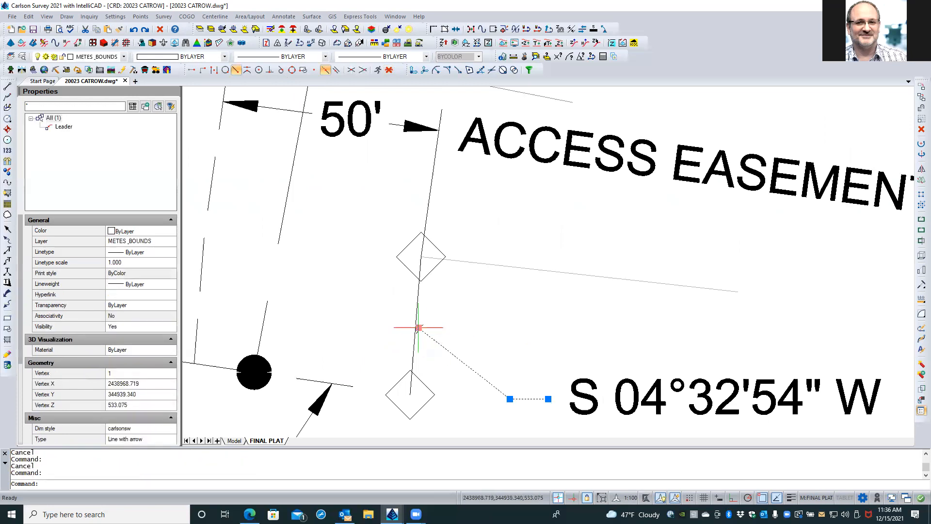
left_click(418, 327)
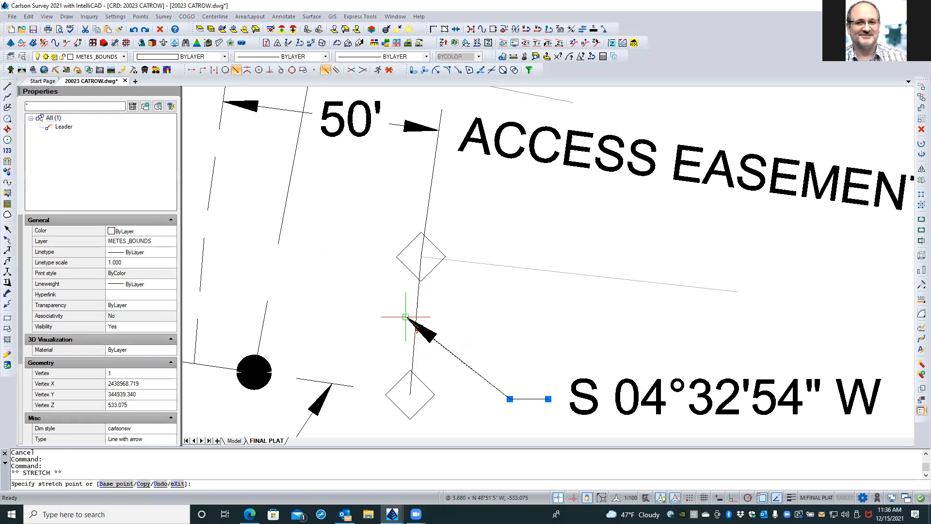
right_click(406, 317, "shift")
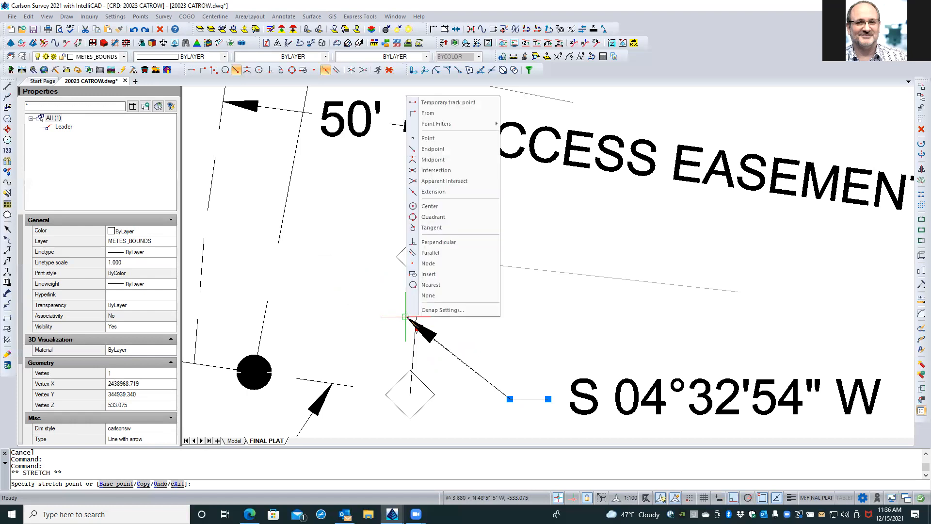
left_click(433, 160)
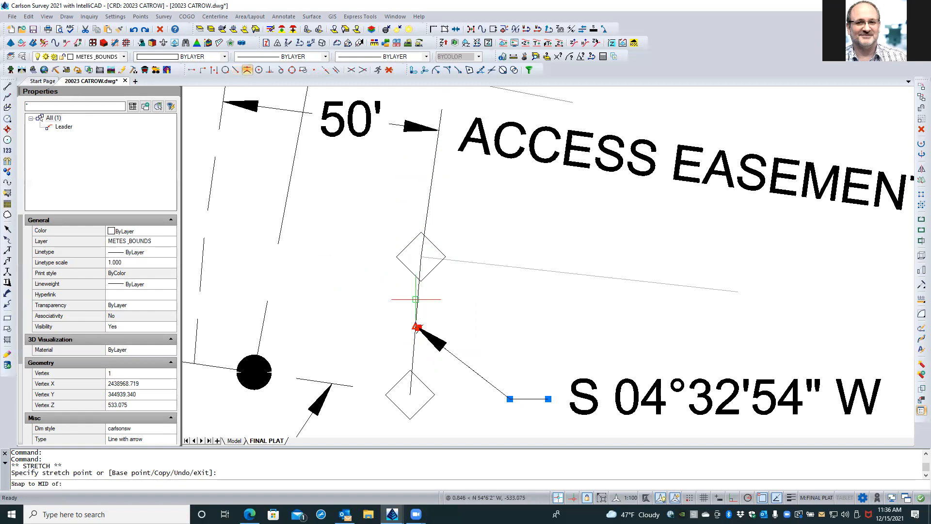
left_click(416, 325)
key("Escape")
key("Escape")
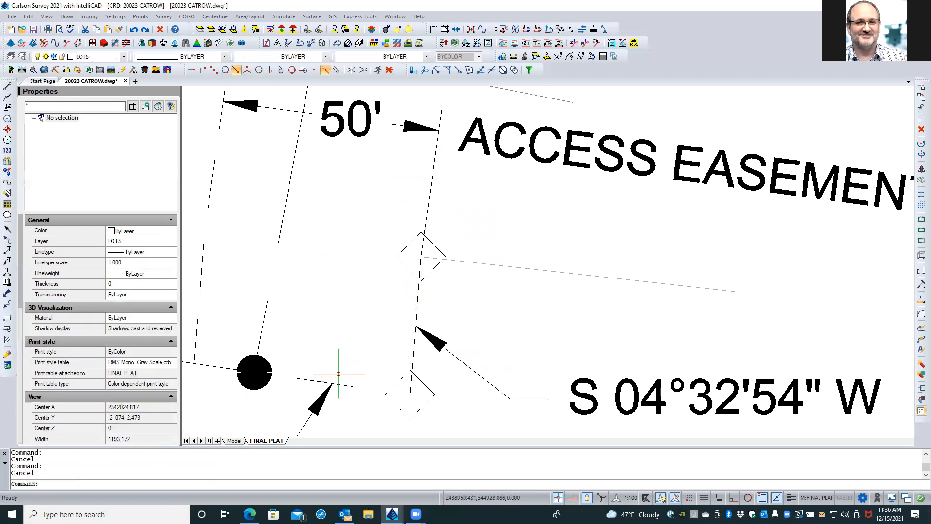
scroll(479, 422, "down", 5)
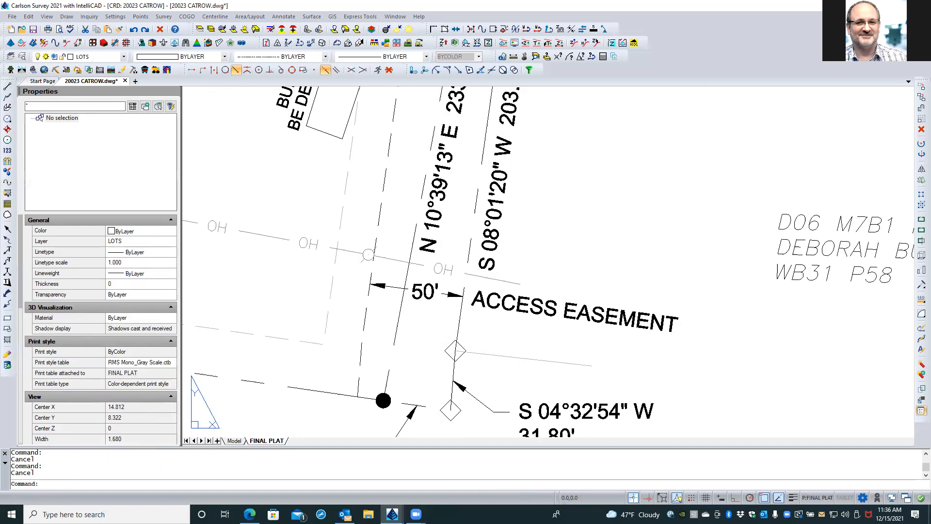
scroll(479, 421, "down", 2)
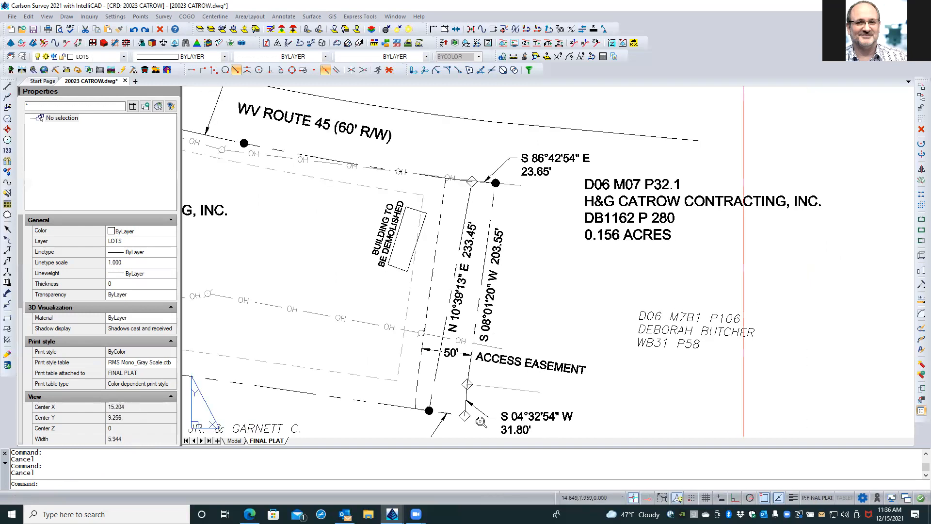
scroll(494, 153, "up", 4)
scroll(493, 153, "up", 1)
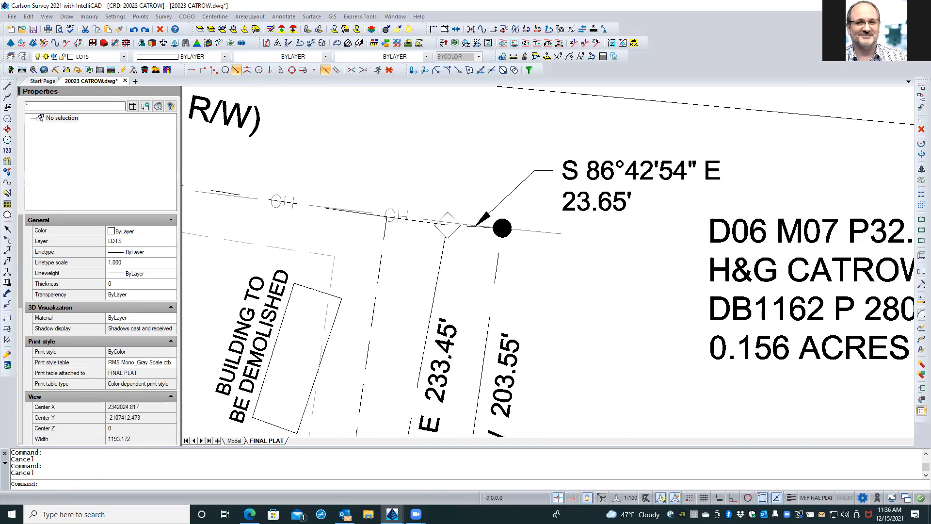
Step: Stretch the S 86°42'54" E leader's elbow and tail to the northwest side of its arrow tip, ending in a short horizontal tail pointing west
left_click(517, 188)
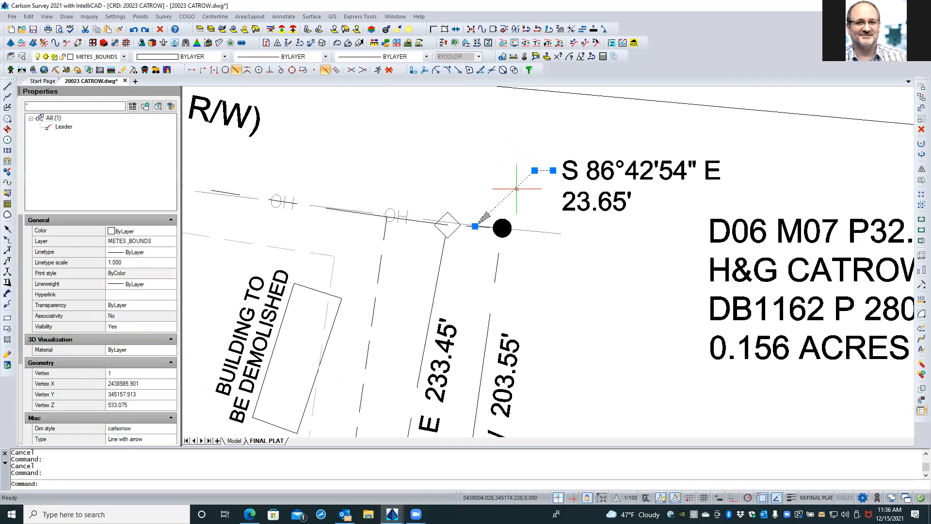
left_click(534, 170)
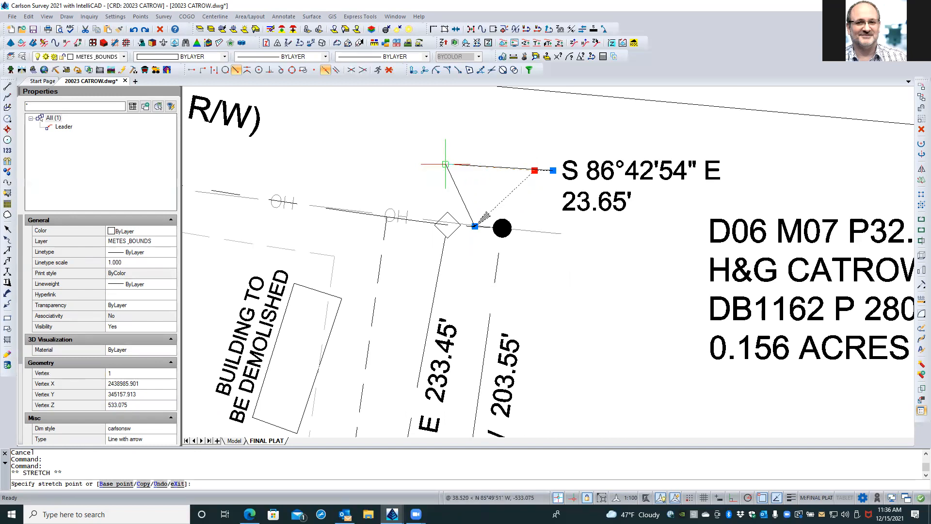
left_click(445, 164)
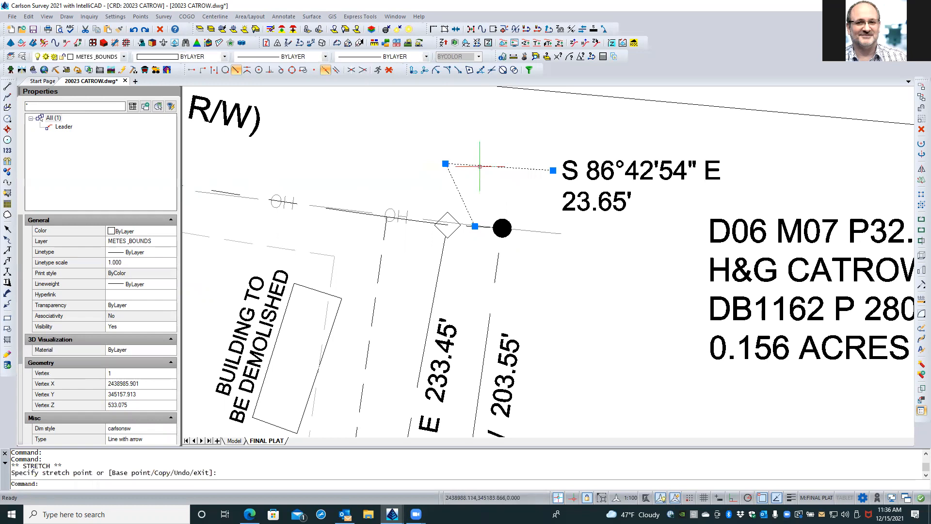
left_click(553, 170)
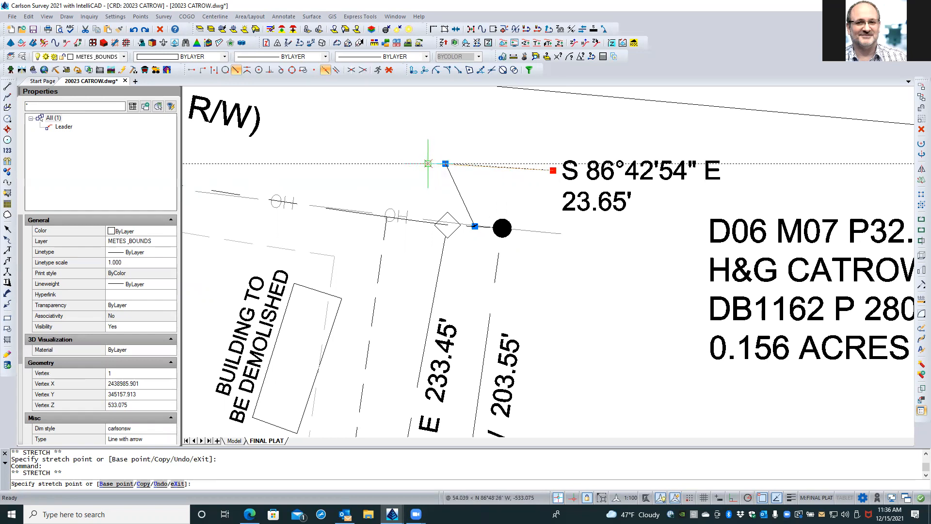
left_click(427, 163)
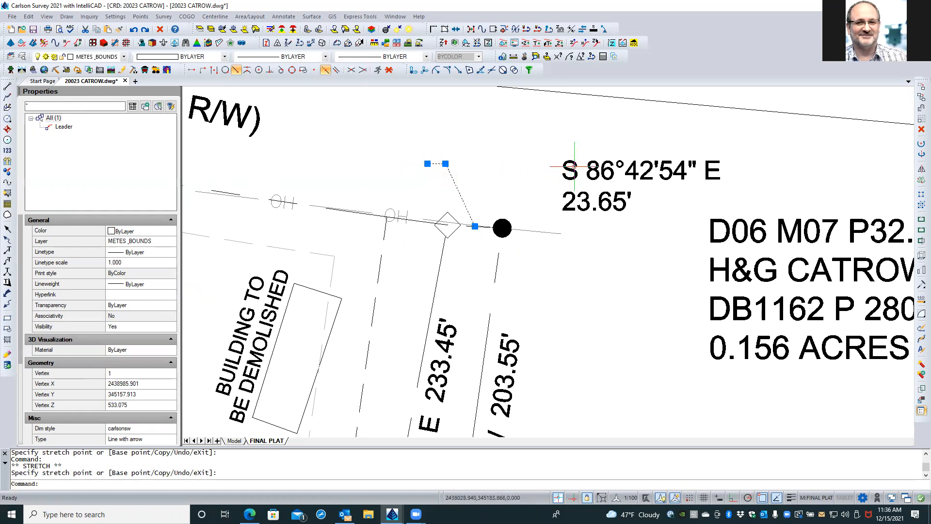
key("Escape")
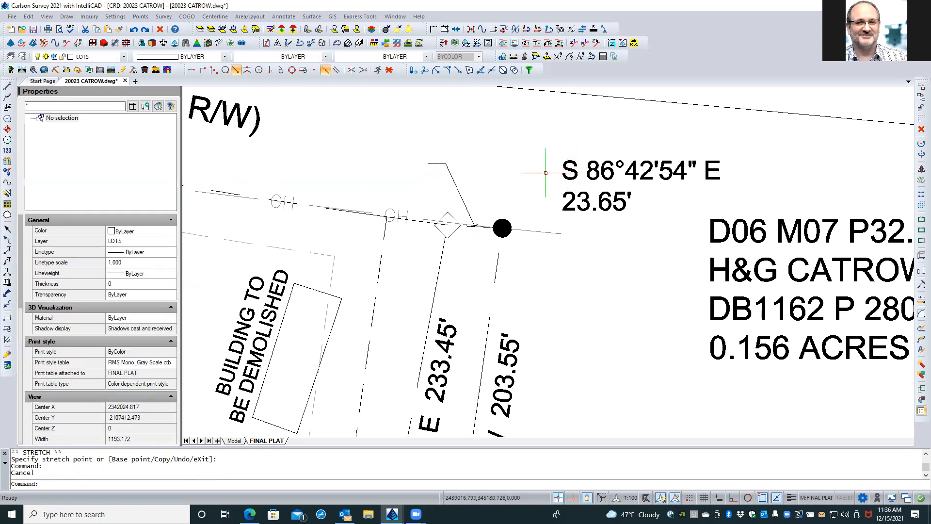
Step: Right-justify both lines of the S 86°42'54" E, 23.65' bearing label
scroll(543, 172, "down", 3)
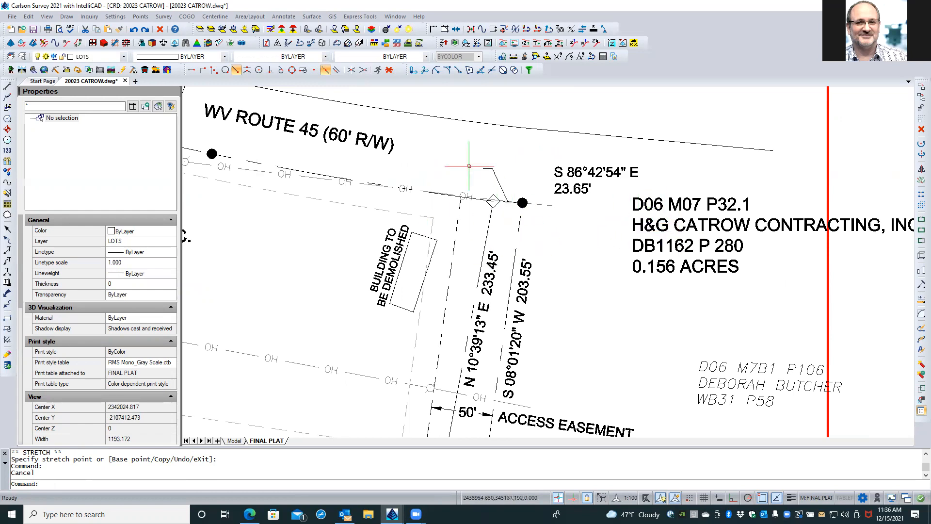
scroll(450, 161, "up", 1)
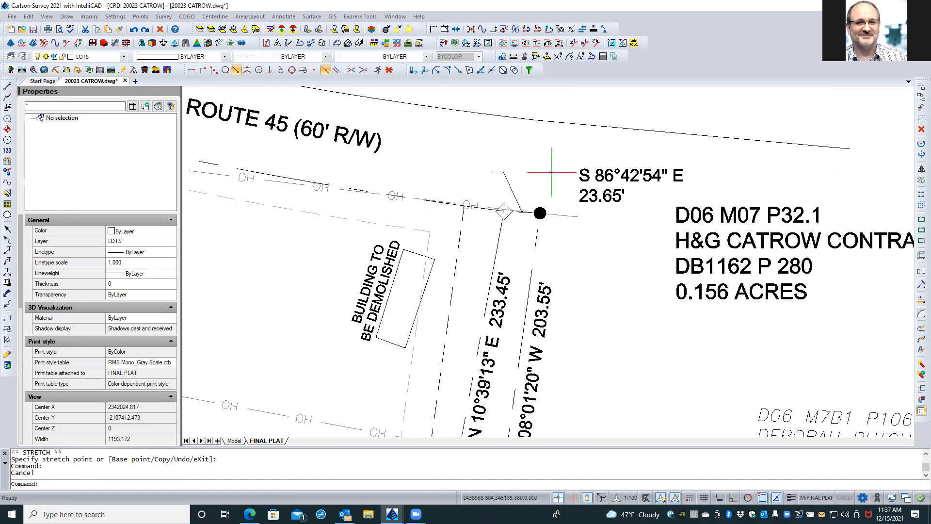
left_click(581, 170)
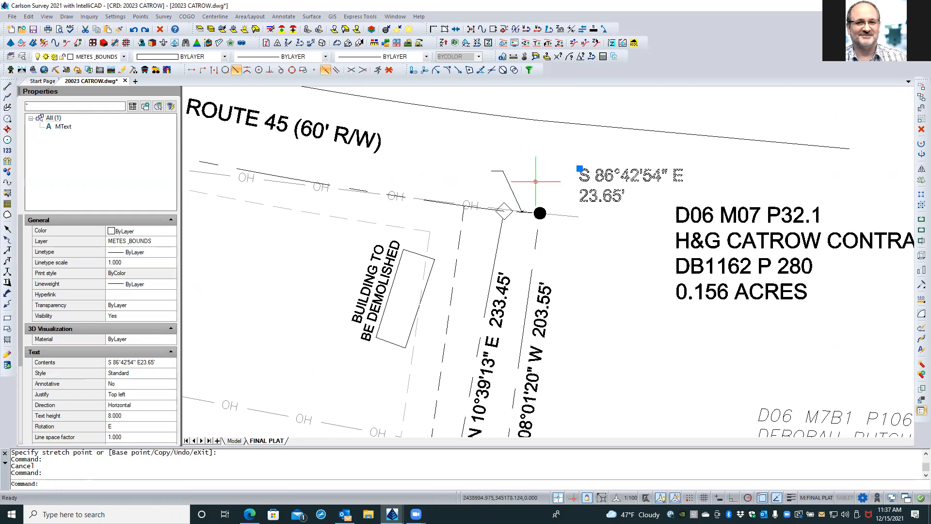
double_click(585, 182)
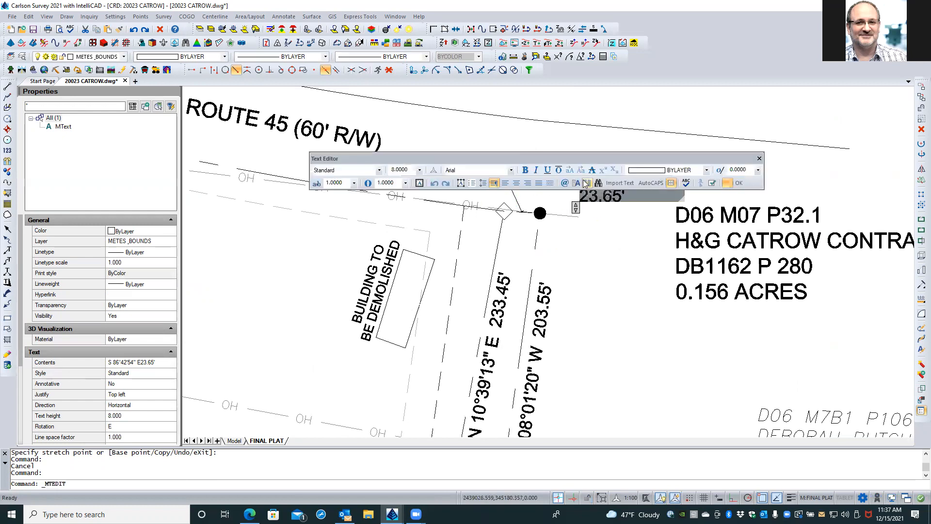
left_click_drag(583, 148, 592, 120)
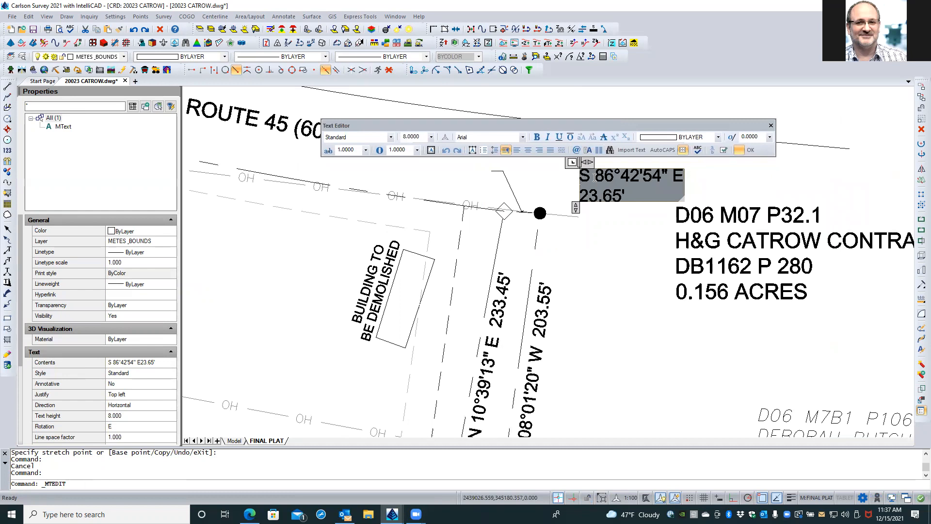
left_click_drag(580, 175, 634, 192)
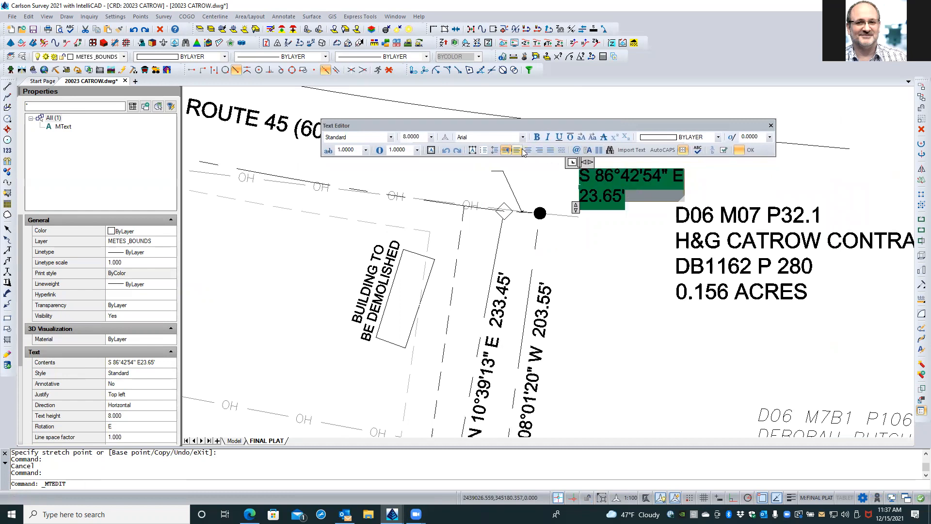
left_click(539, 150)
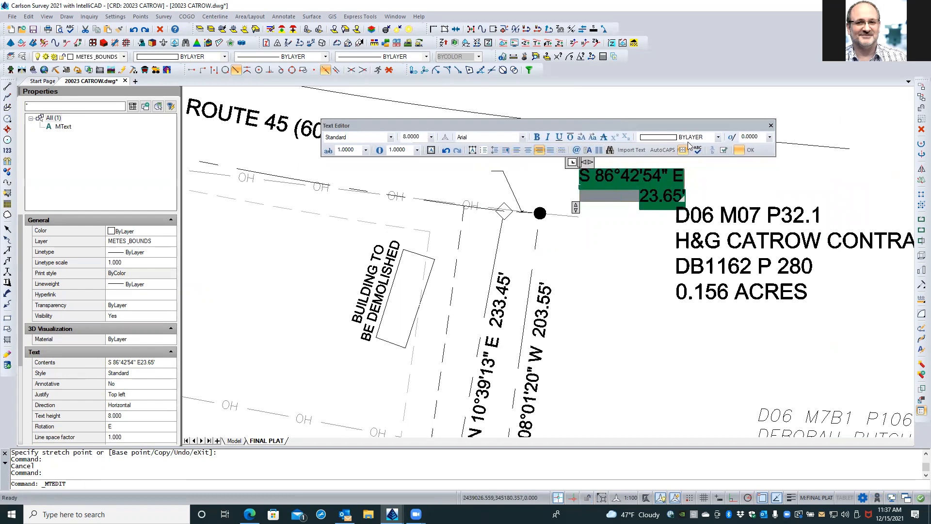
left_click(750, 150)
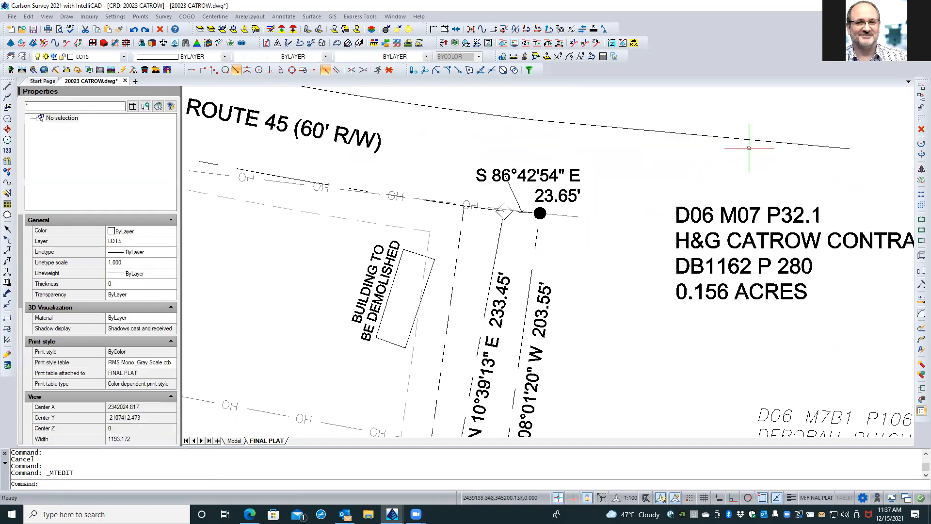
Step: Move the S 86°42'54" E bearing label west so its upper right corner meets the leader's tail
left_click(572, 174)
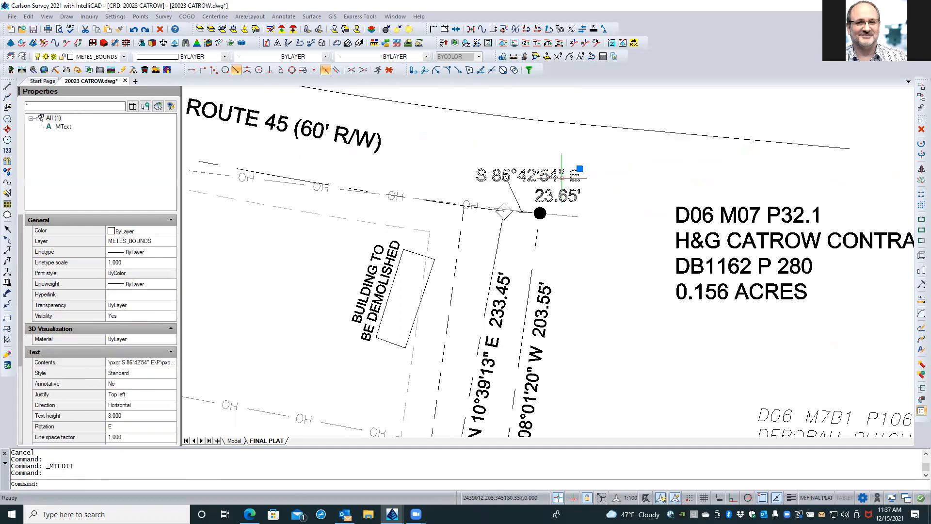
left_click(580, 168)
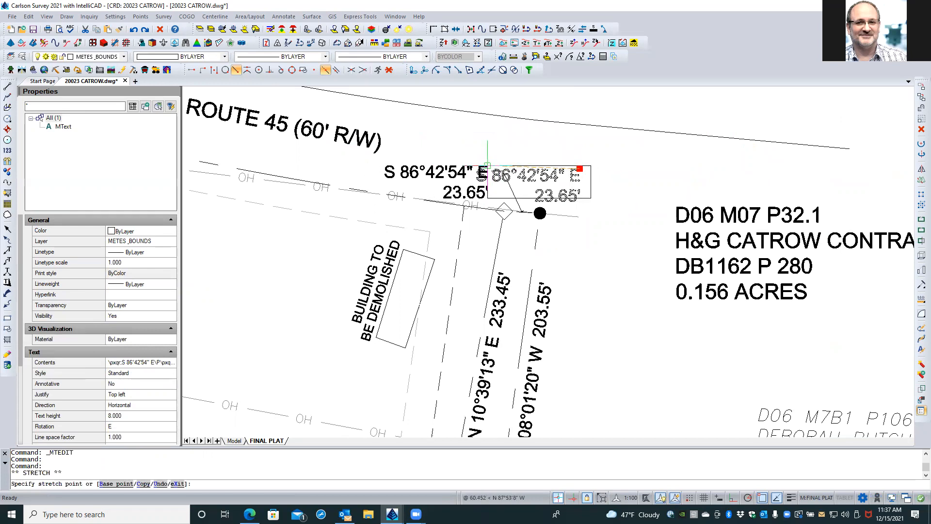
left_click(487, 165)
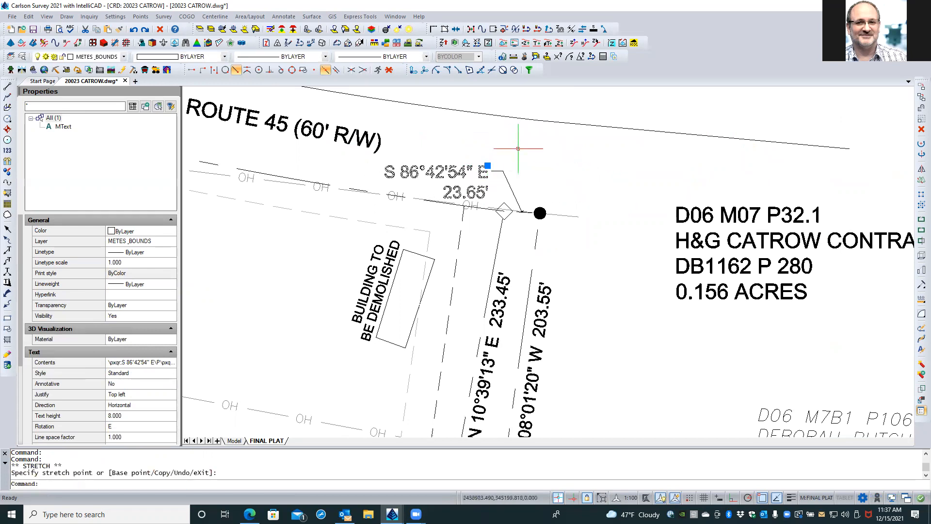
key("Escape")
key("Escape")
Step: Snap the S 86°42'54" E leader's arrow tip to the midpoint of the 23.65' boundary segment and check its arrowhead up close
left_click(514, 192)
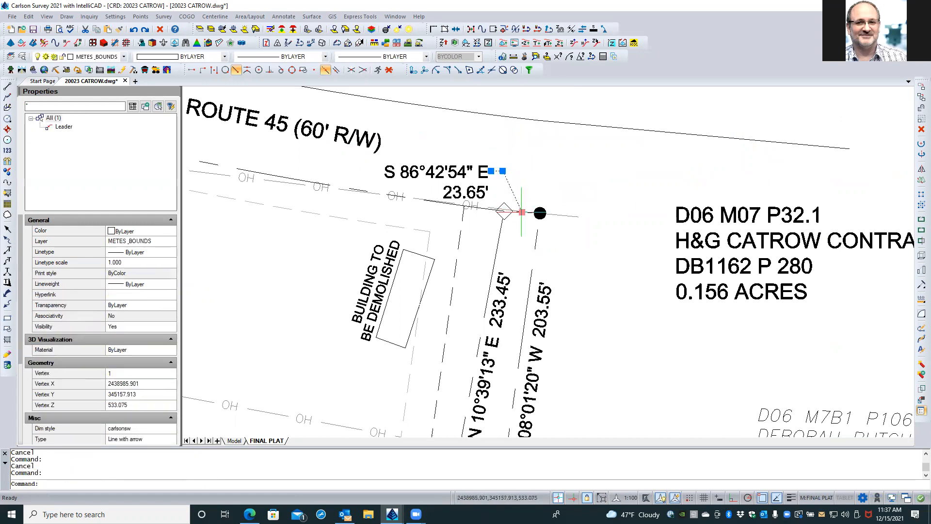
left_click(521, 212)
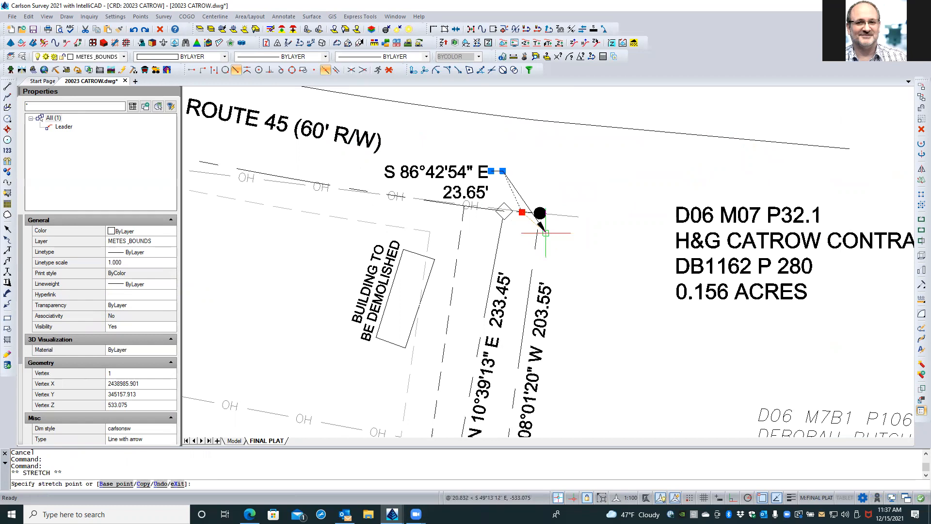
right_click(545, 233, "shift")
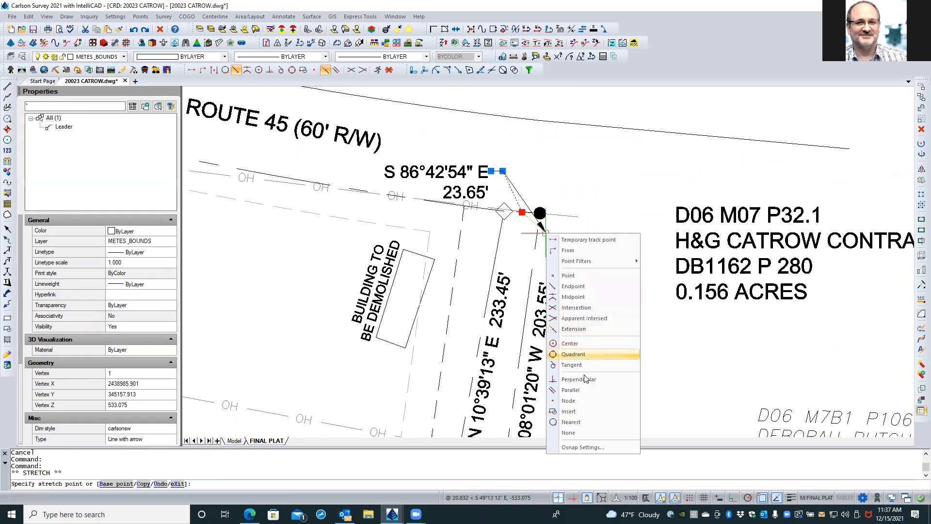
left_click(573, 297)
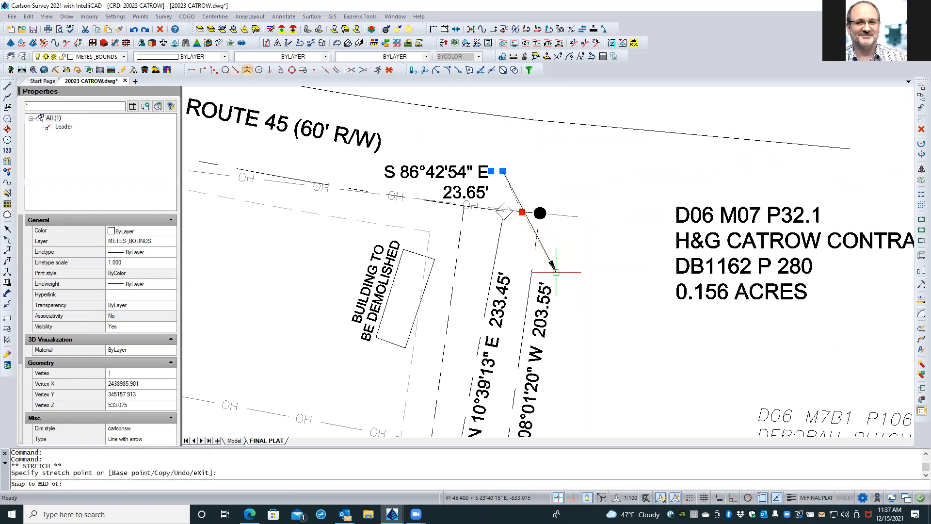
left_click(528, 212)
key("Escape")
key("Escape")
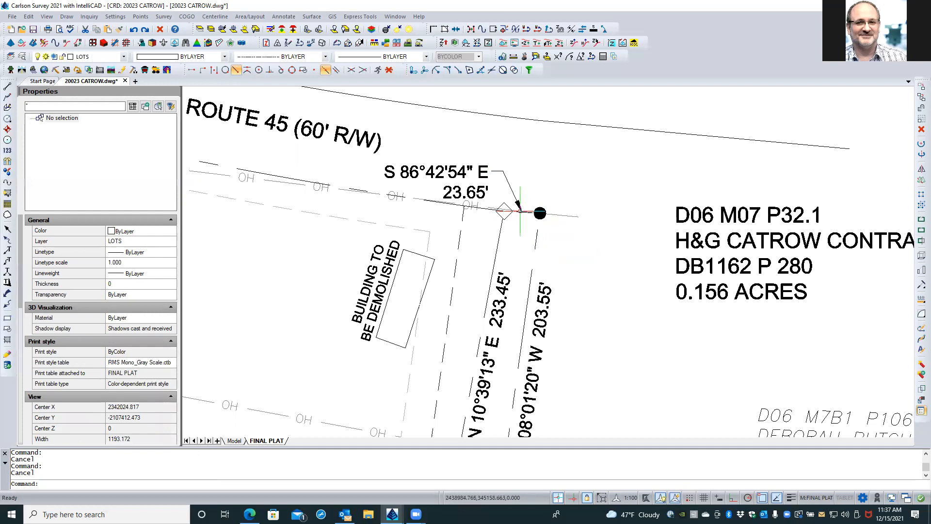
scroll(521, 211, "up", 6)
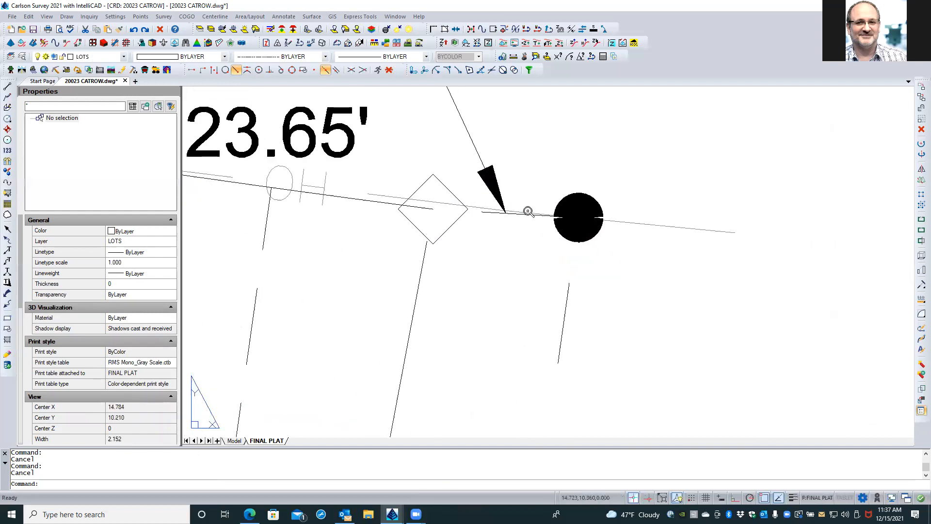
double_click(528, 214)
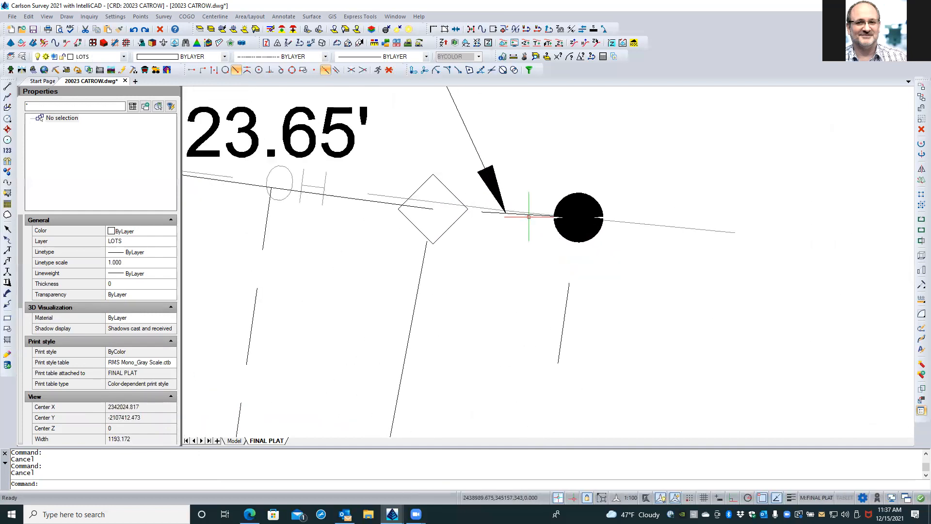
Step: Shift the WV ROUTE 45 (60' R/W) road text slightly west, away from the S 86°42'54" E bearing label
scroll(661, 270, "down", 3)
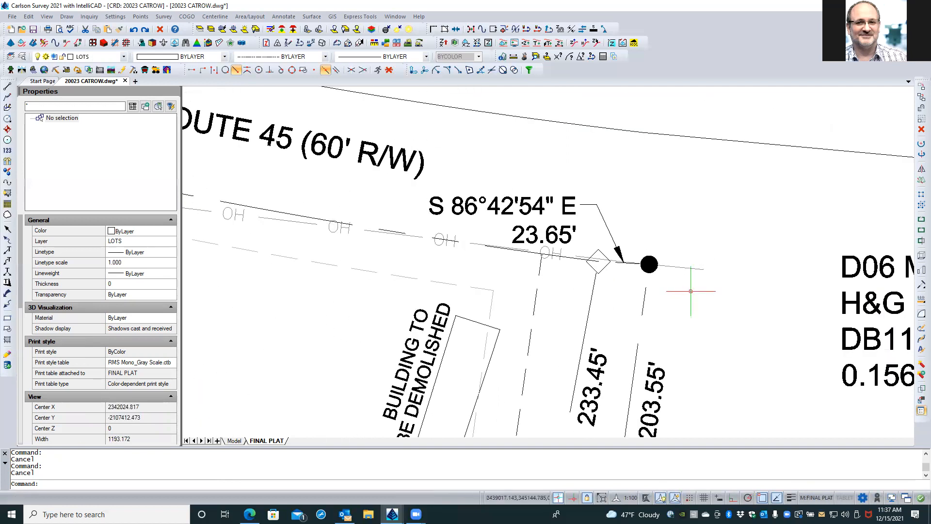
scroll(685, 291, "down", 3)
double_click(733, 281)
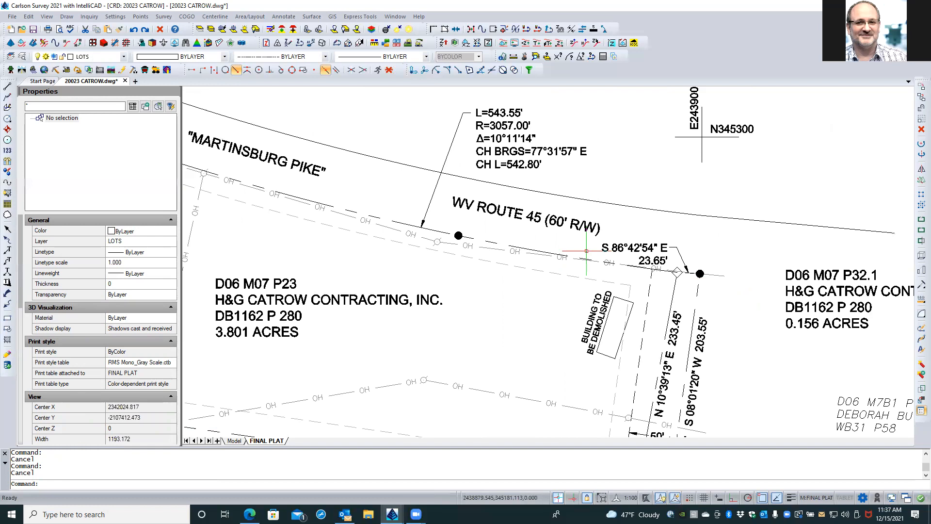
left_click(497, 209)
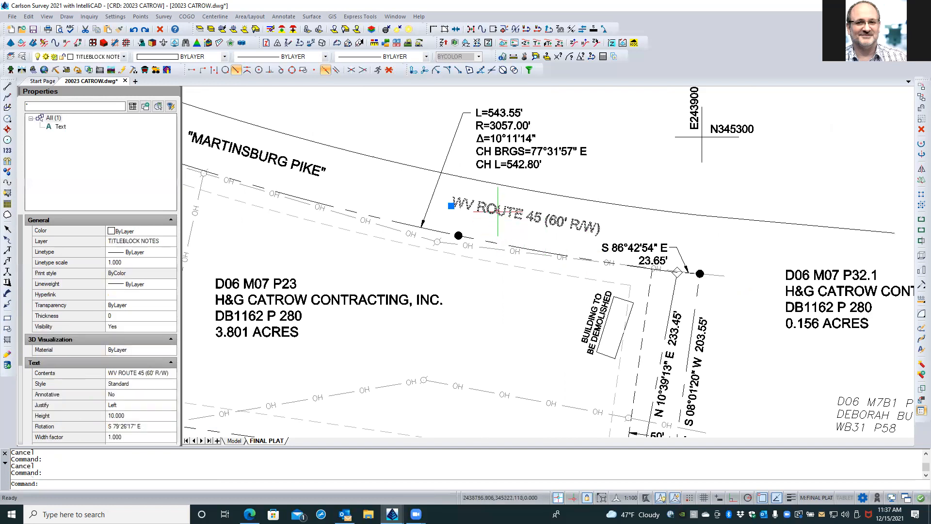
left_click(451, 206)
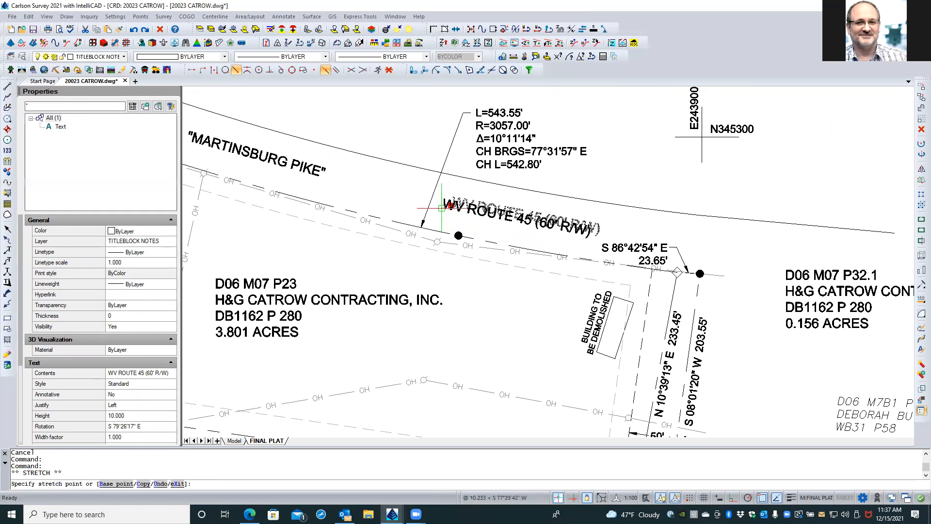
left_click(437, 208)
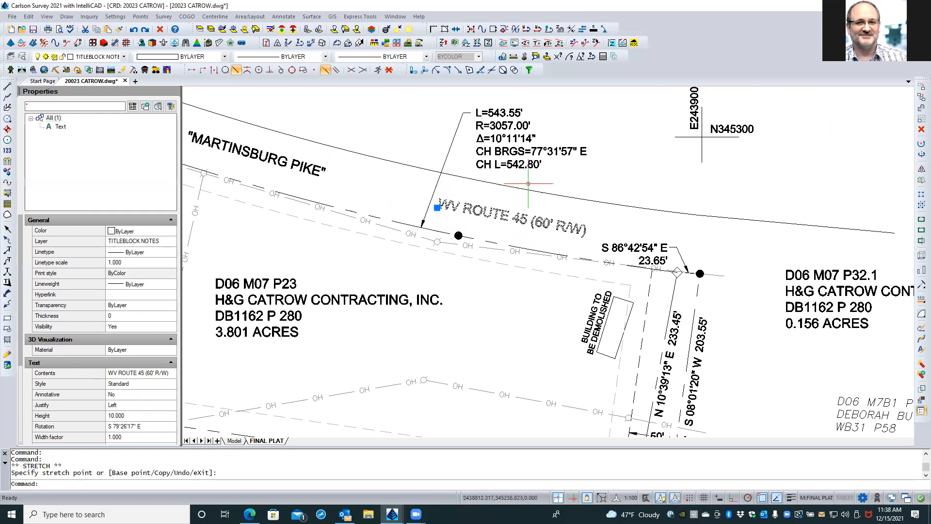
scroll(544, 191, "down", 2)
key("Escape")
key("Escape")
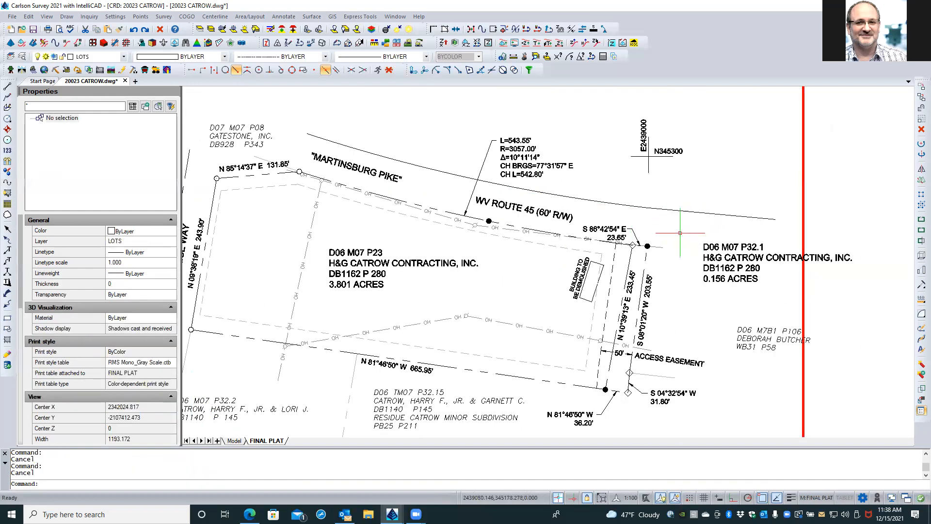
Step: Turn on lineweight display and inspect the boundary lines and labels around the small eastern parcel
scroll(677, 246, "up", 4)
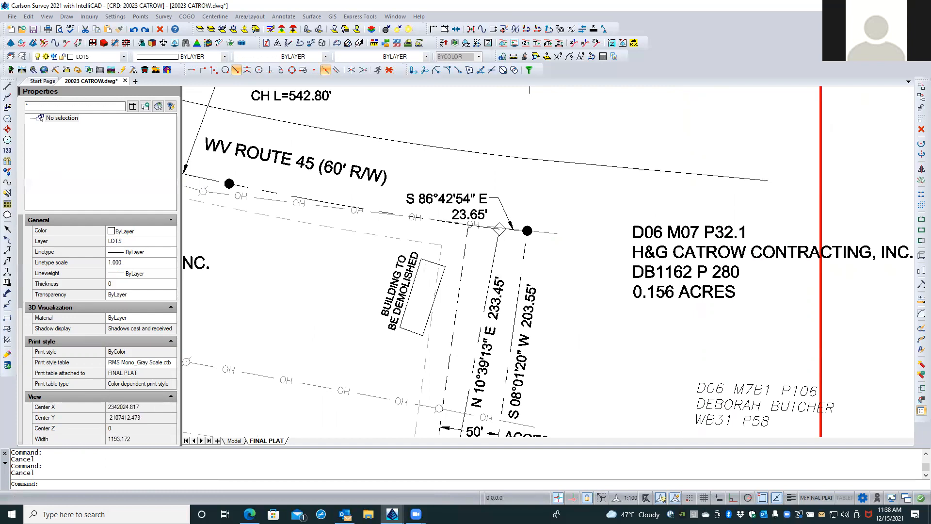
middle_click_drag(532, 211, 568, 166)
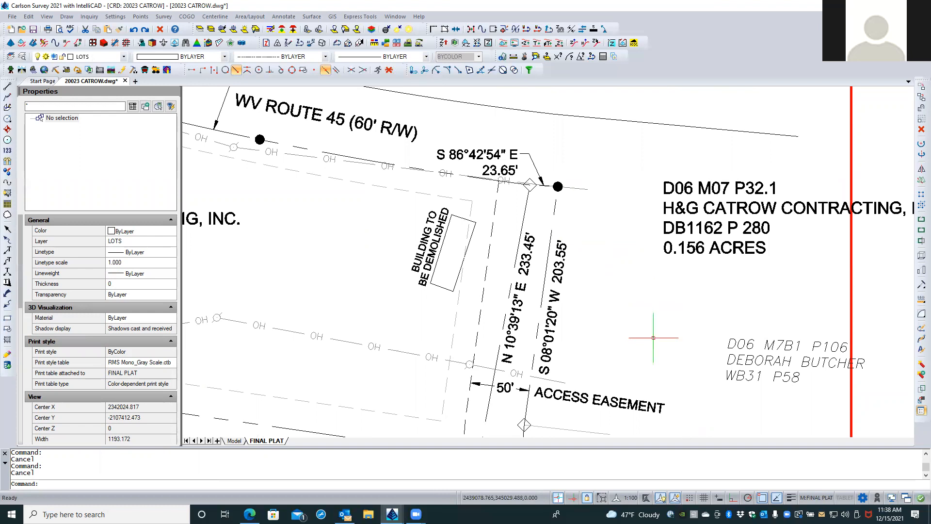
left_click(790, 498)
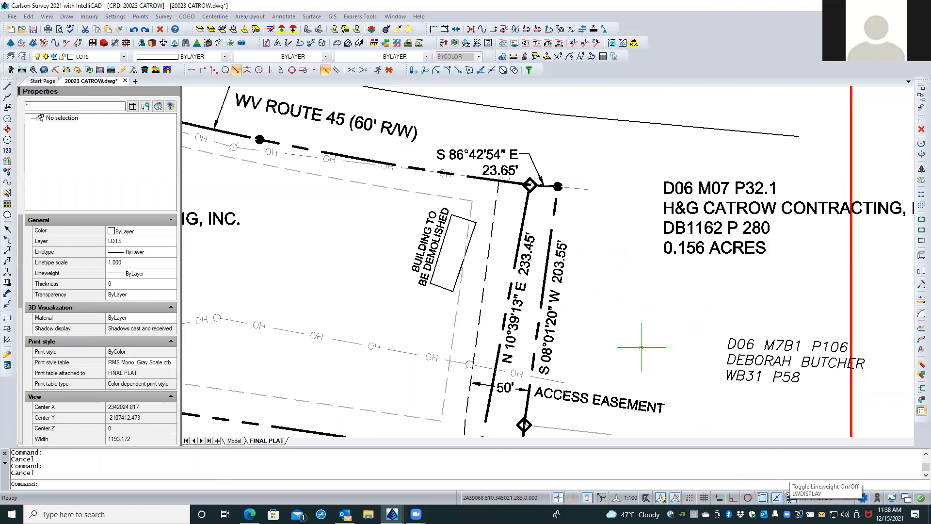
scroll(601, 237, "down", 1)
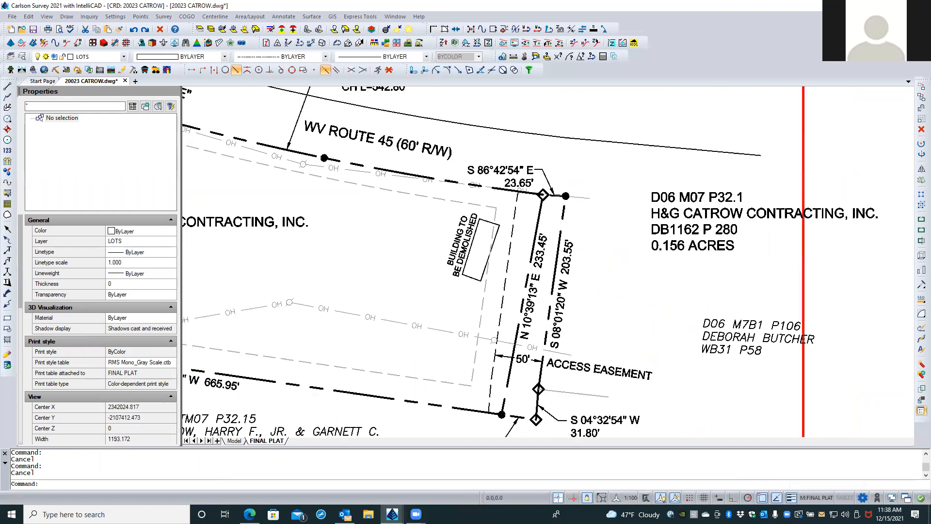
scroll(593, 299, "down", 1)
double_click(594, 299)
scroll(580, 207, "up", 3)
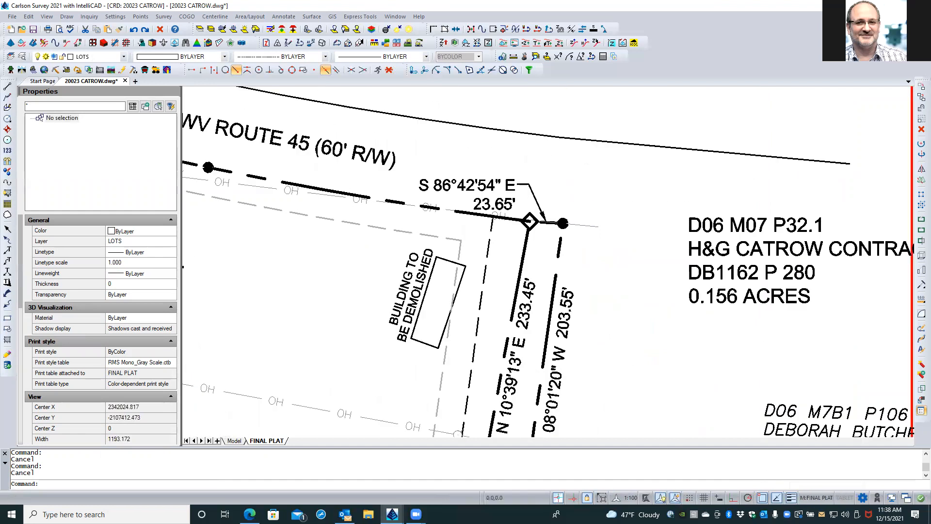
Step: Move the S 86°42'54" E bearing label slightly west, widening the gap between its text and the leader's tail
scroll(487, 186, "up", 3)
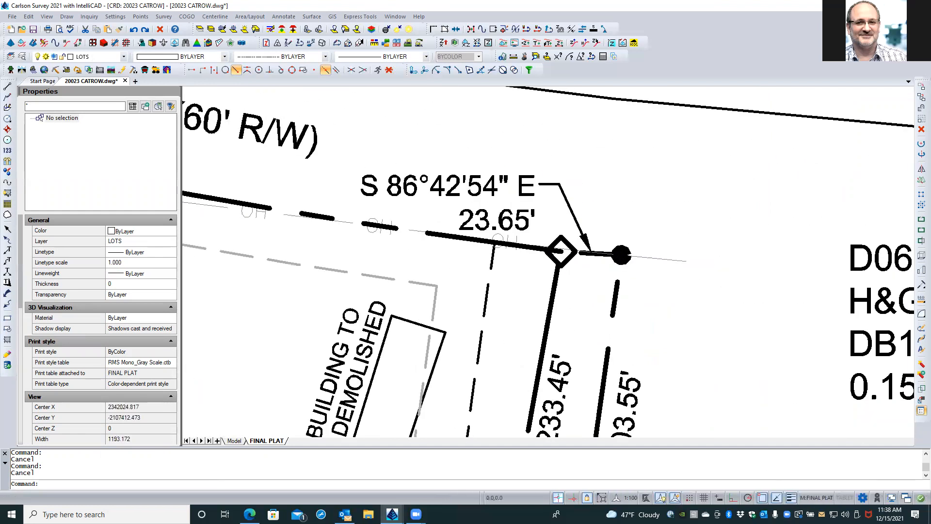
left_click(484, 184)
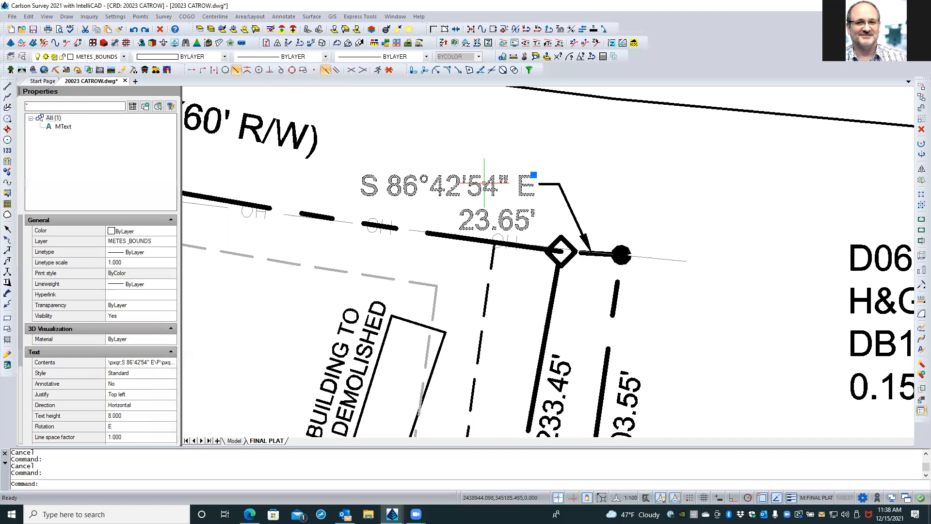
left_click(532, 175)
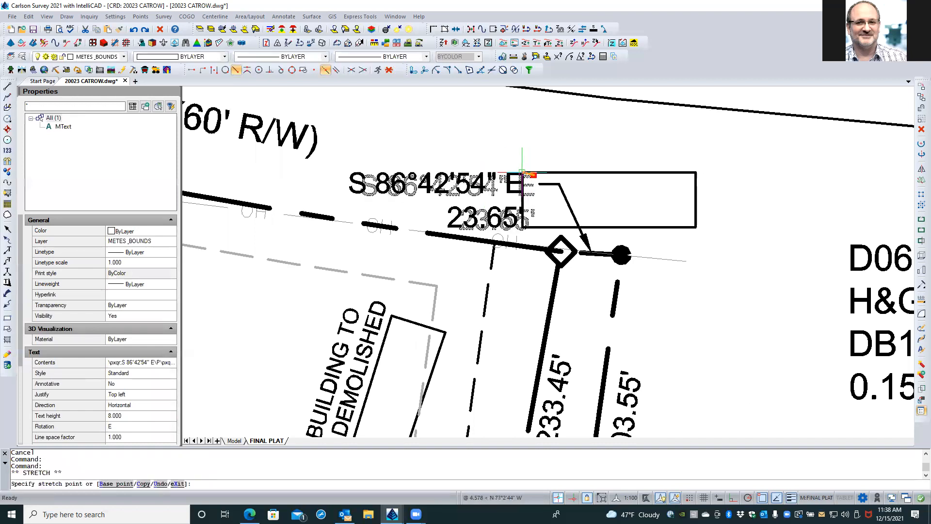
left_click(522, 173)
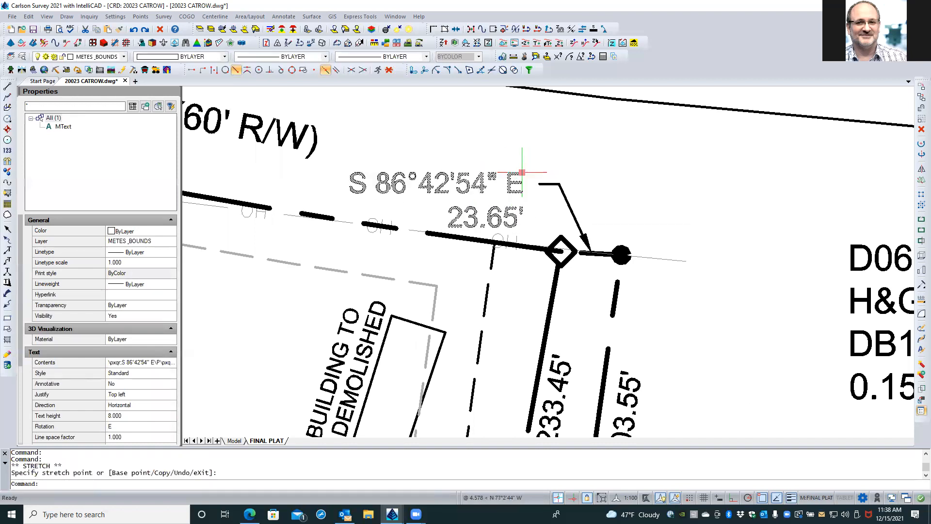
left_click(550, 184)
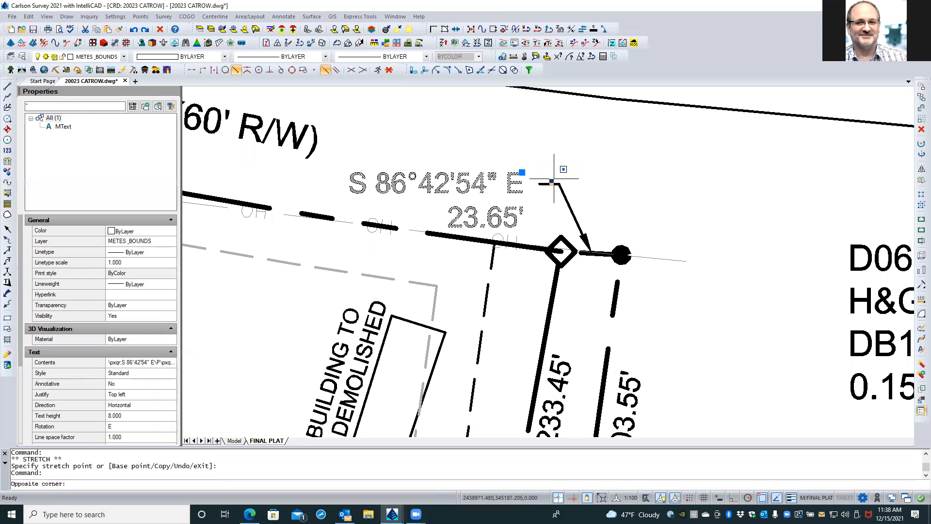
key("Escape")
key("Escape")
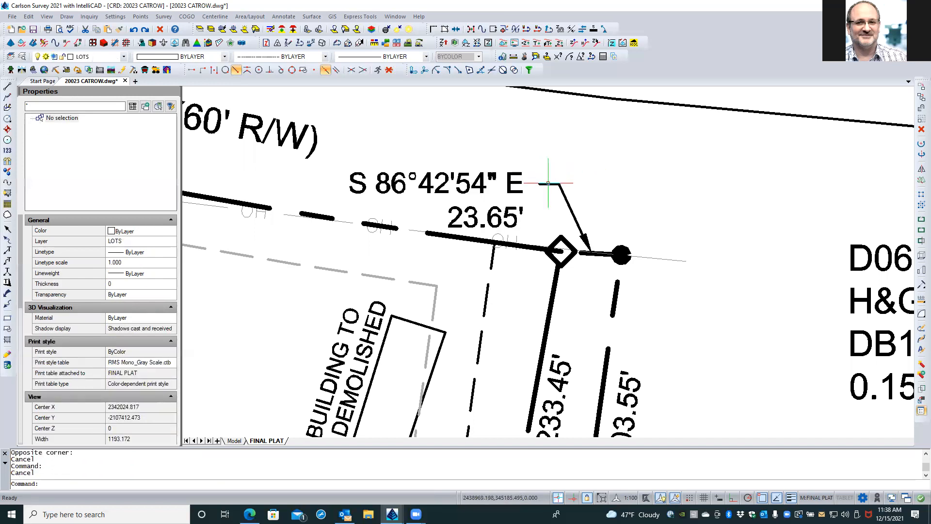
Step: Move the whole S 86°42'54" E leader slightly west toward its bearing label
left_click(548, 184)
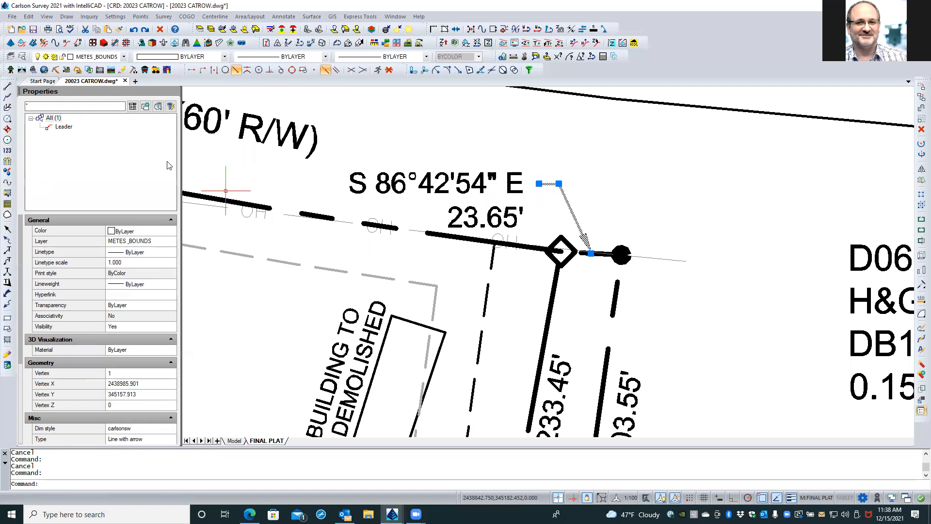
left_click(920, 87)
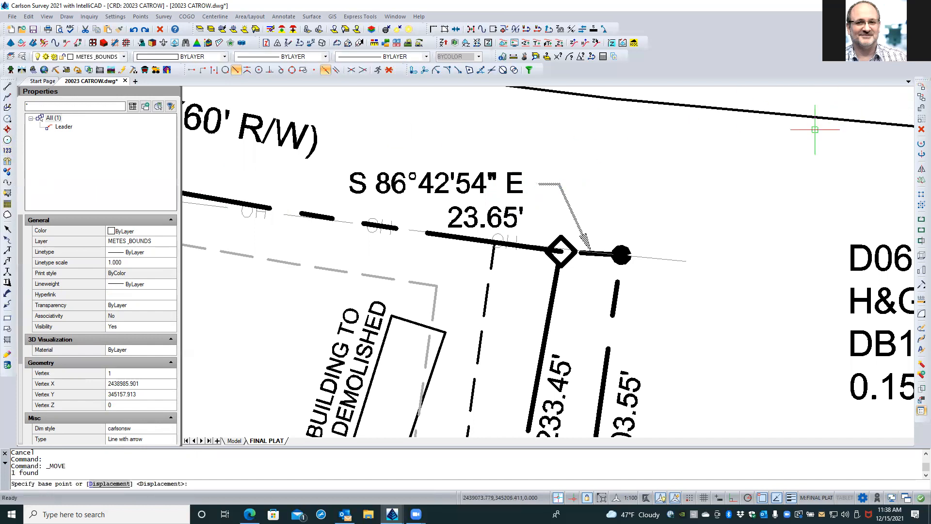
left_click(735, 188)
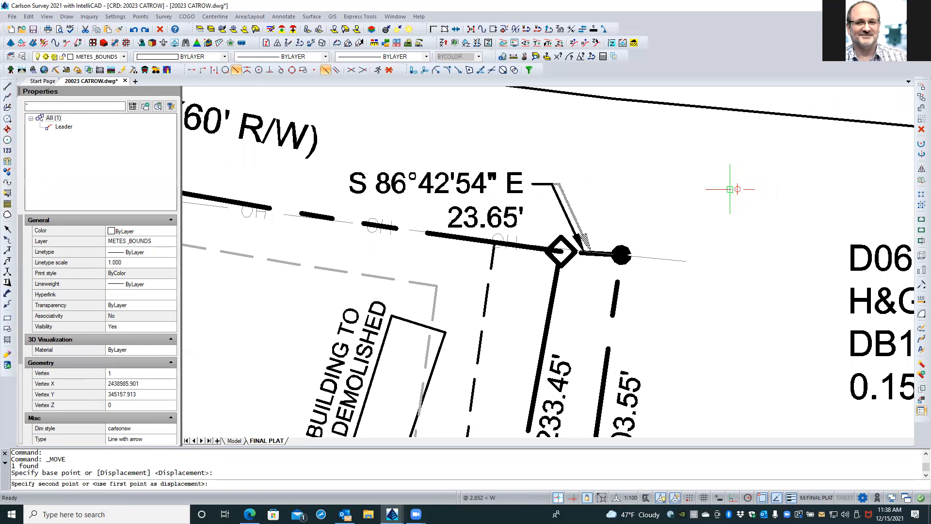
left_click(729, 188)
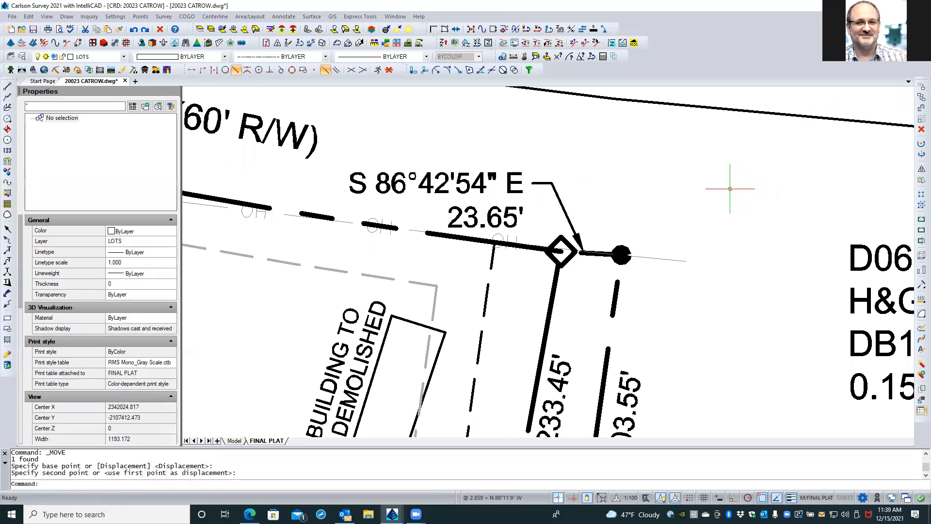
Step: Snap the S 86°42'54" E leader's arrow tip back to the midpoint of the 23.65' boundary segment
left_click(573, 224)
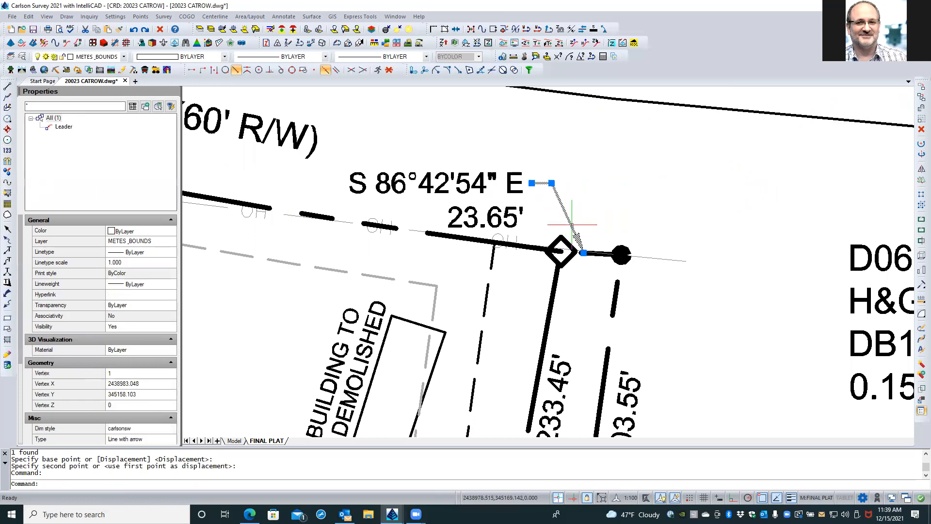
scroll(572, 224, "up", 1)
scroll(585, 262, "up", 1)
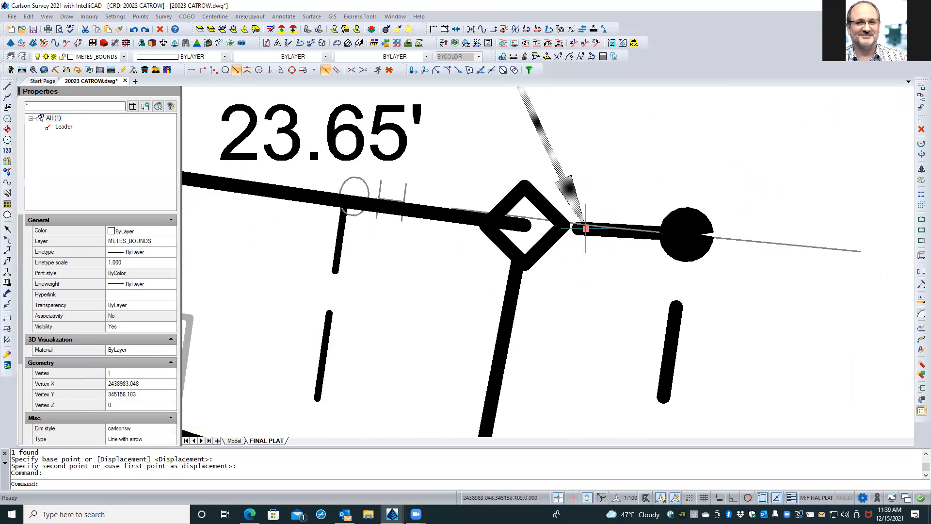
left_click(586, 227)
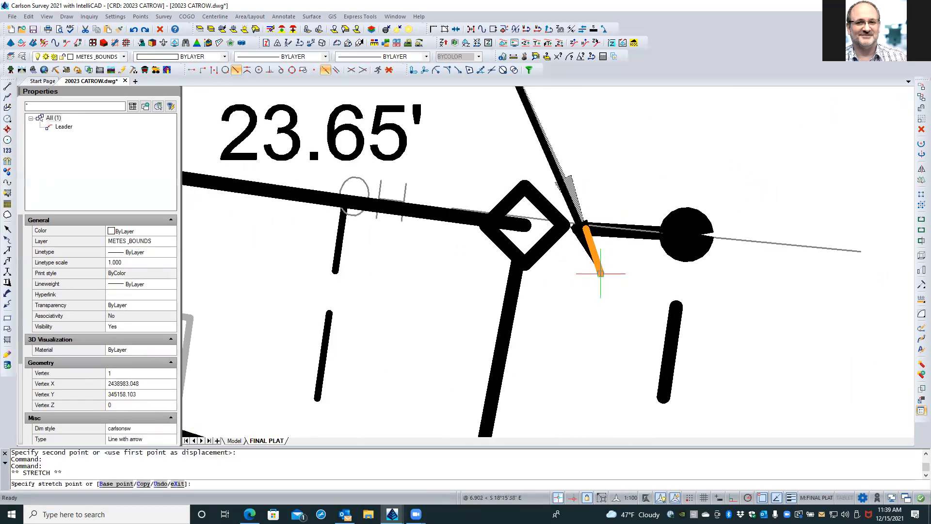
right_click(600, 273, "shift")
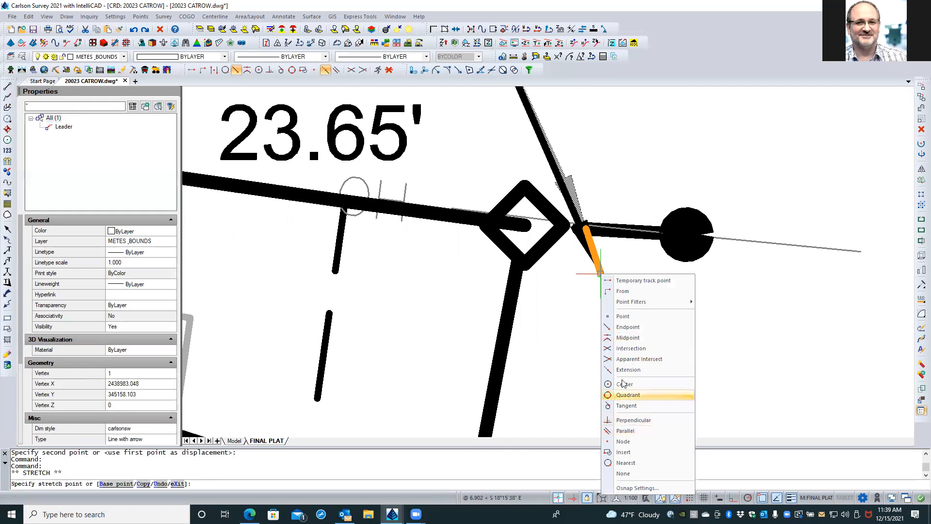
left_click(631, 337)
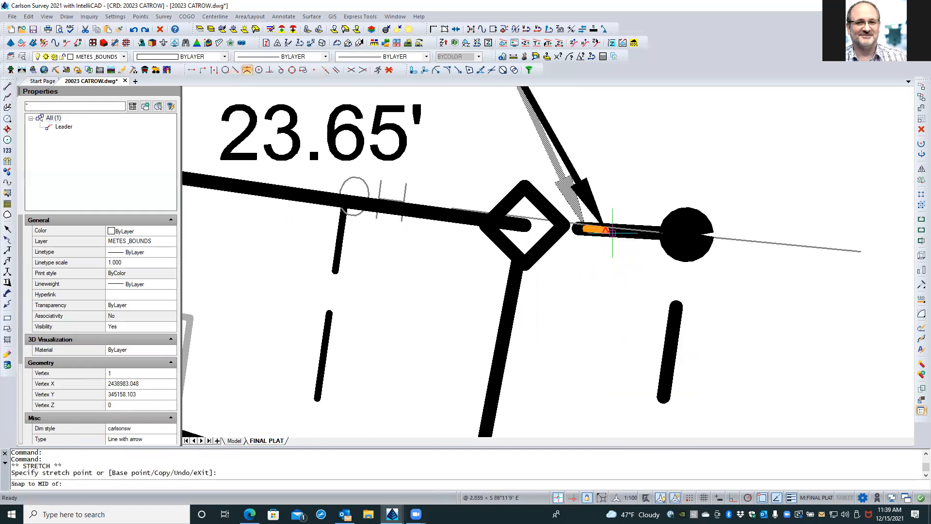
key("Escape")
key("Escape")
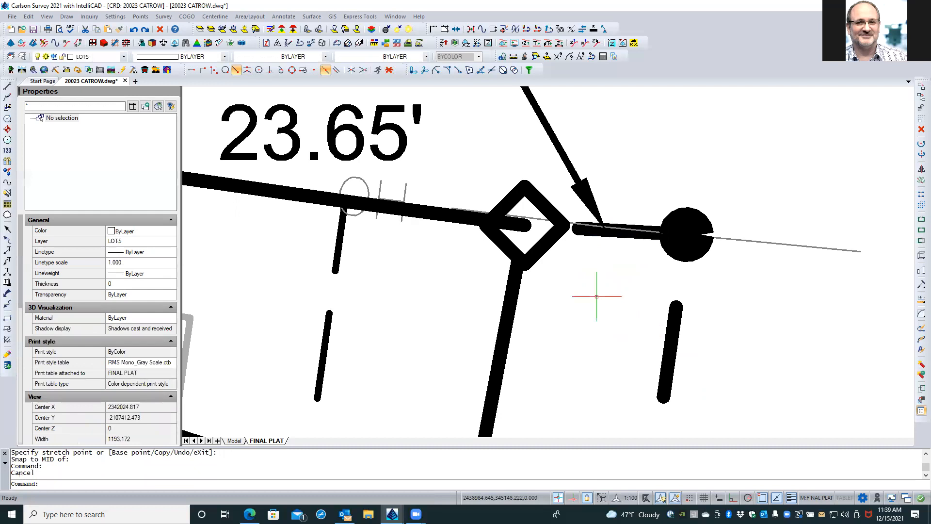
Step: Examine the S 86°42'54" E label and leader in relation to the surrounding road text and parcel labels on the plat
scroll(587, 288, "down", 8)
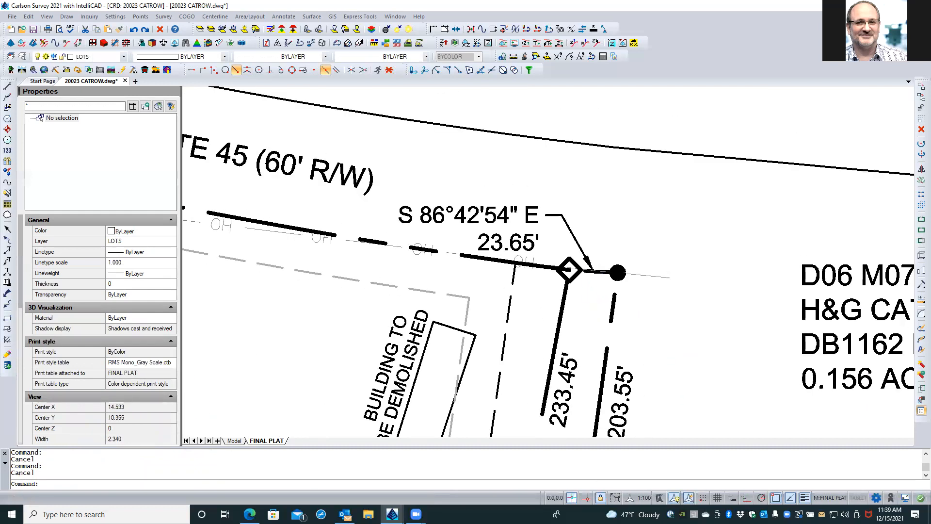
left_click(817, 497)
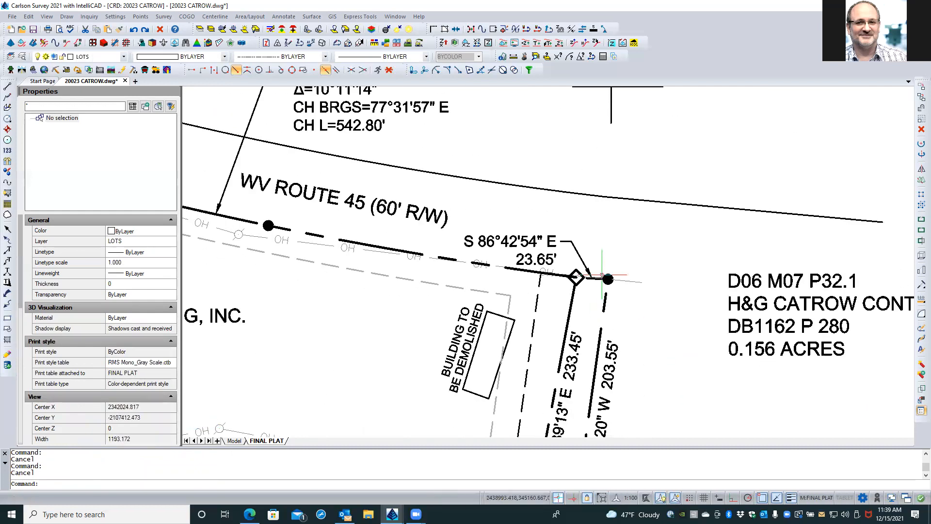
scroll(616, 245, "down", 3)
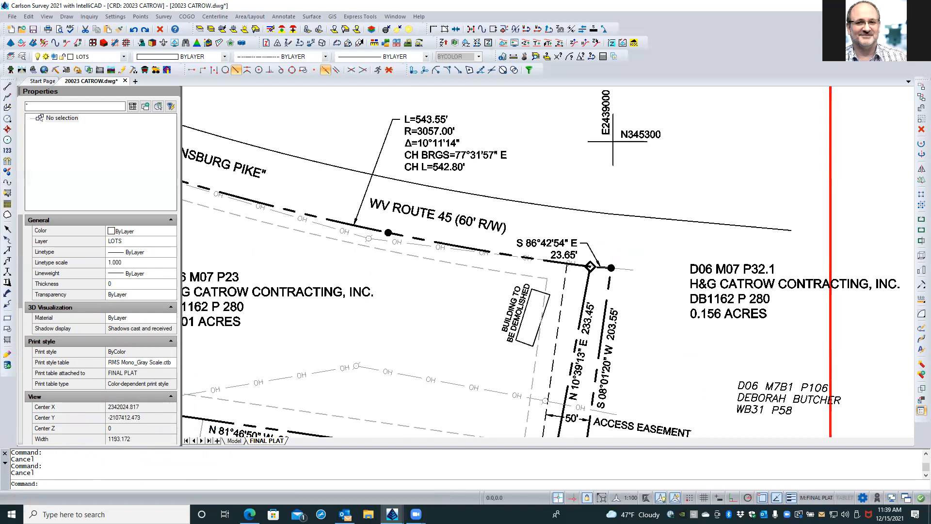
scroll(616, 246, "down", 1)
middle_click_drag(644, 248, 711, 252)
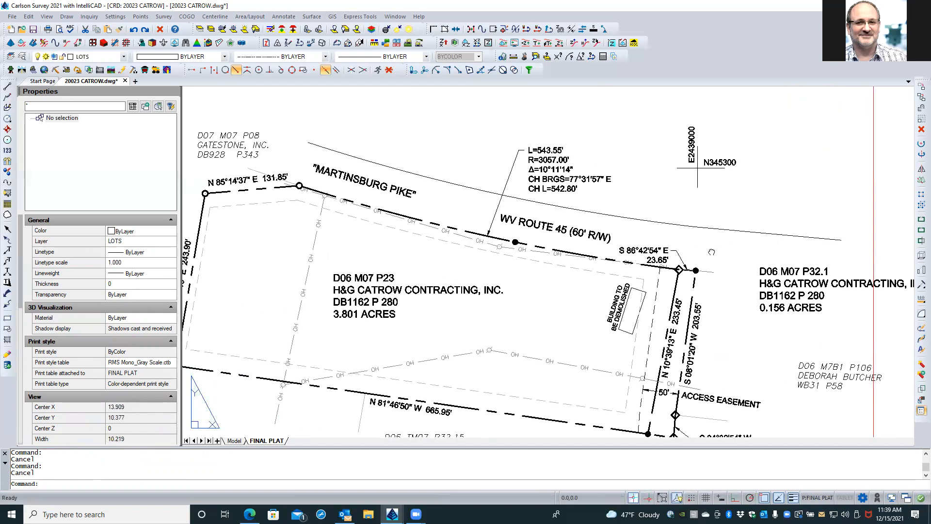
double_click(709, 250)
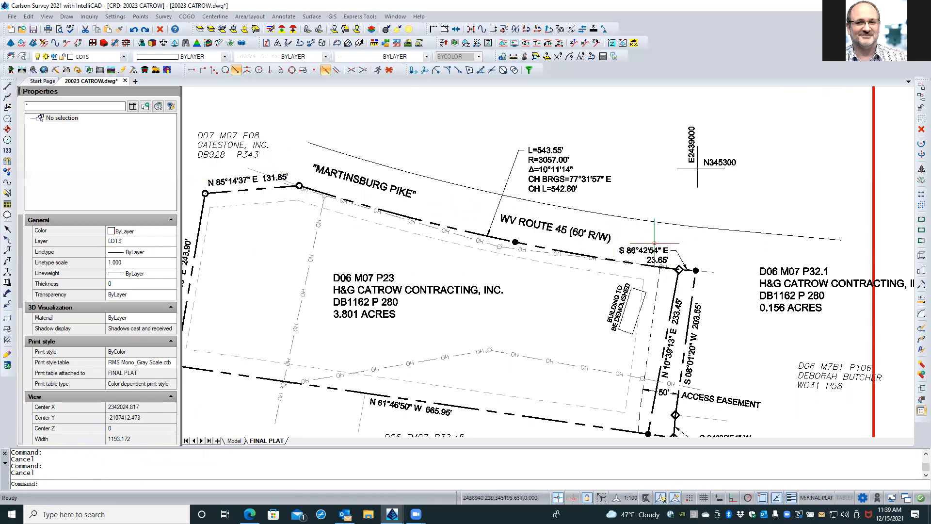
middle_click_drag(654, 243, 674, 223)
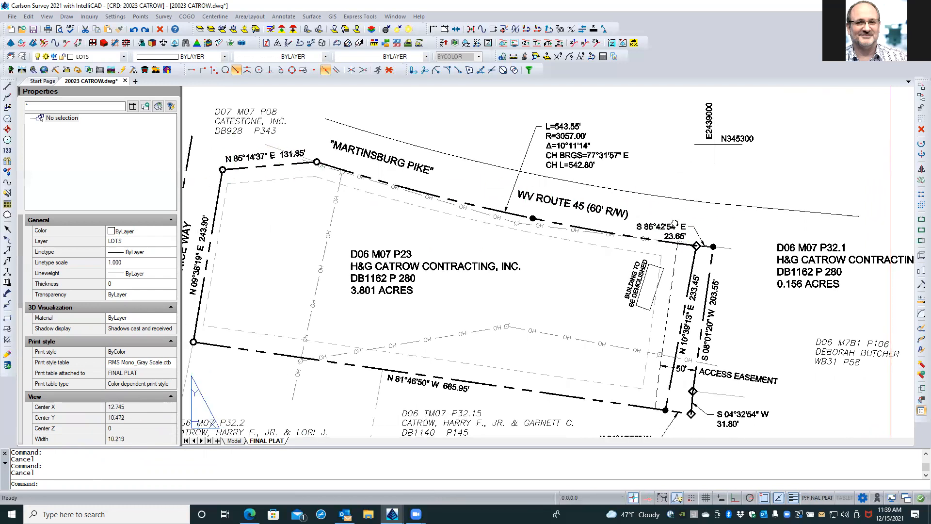
double_click(674, 222)
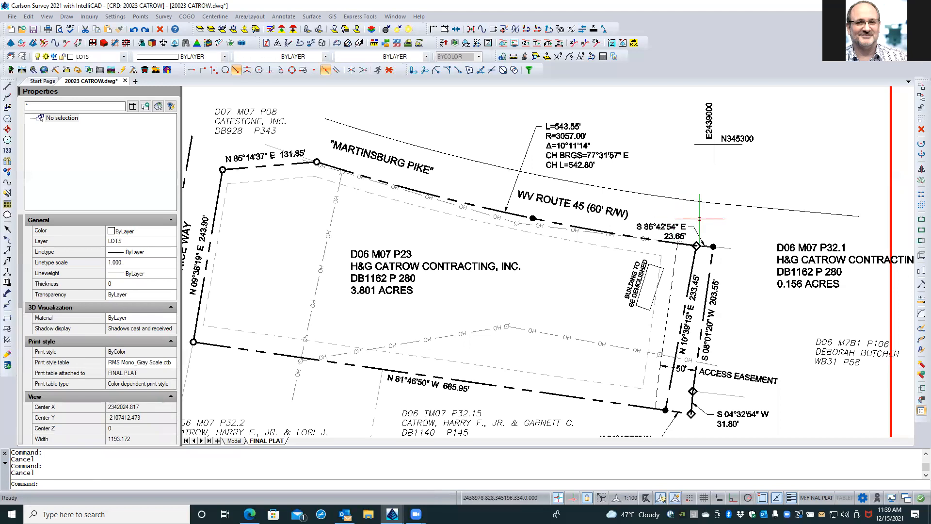
Step: Left-justify both lines of the S 86°42'54" E, 23.65' bearing label
scroll(730, 239, "up", 3)
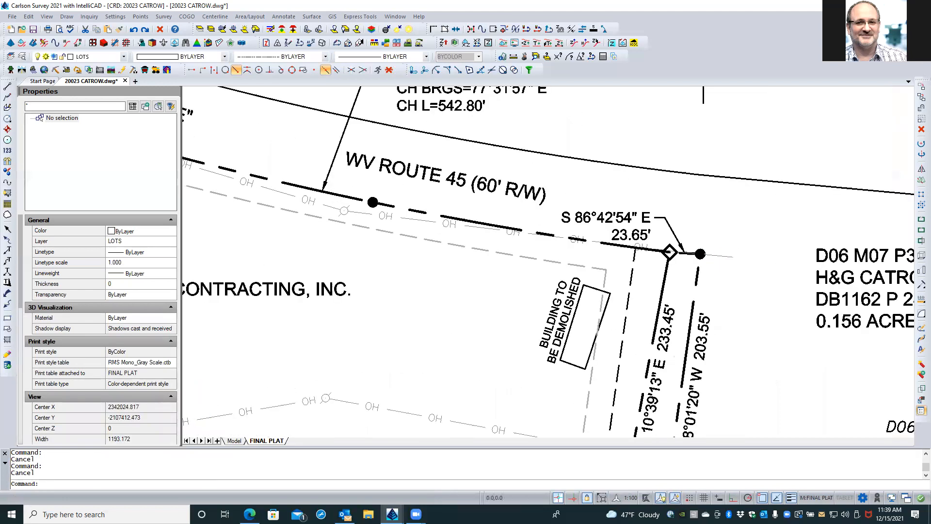
scroll(719, 243, "up", 1)
left_click(605, 215)
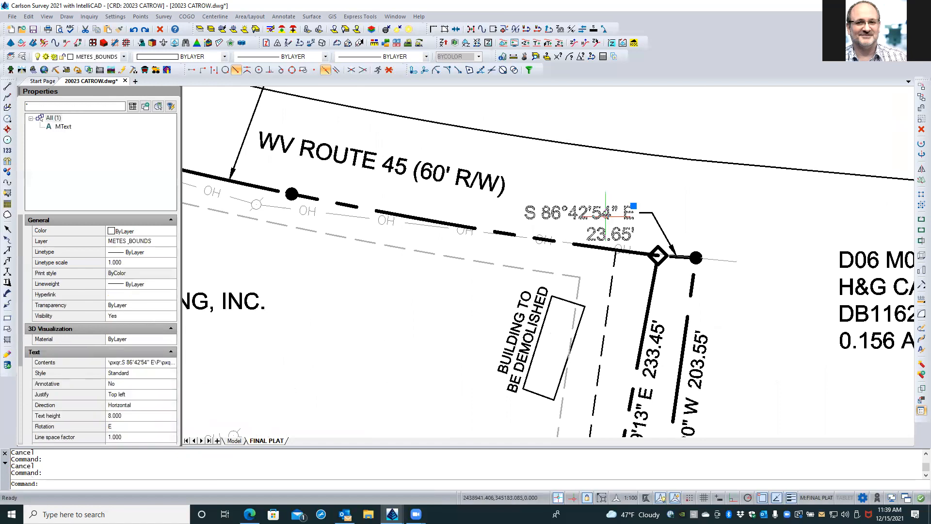
double_click(605, 215)
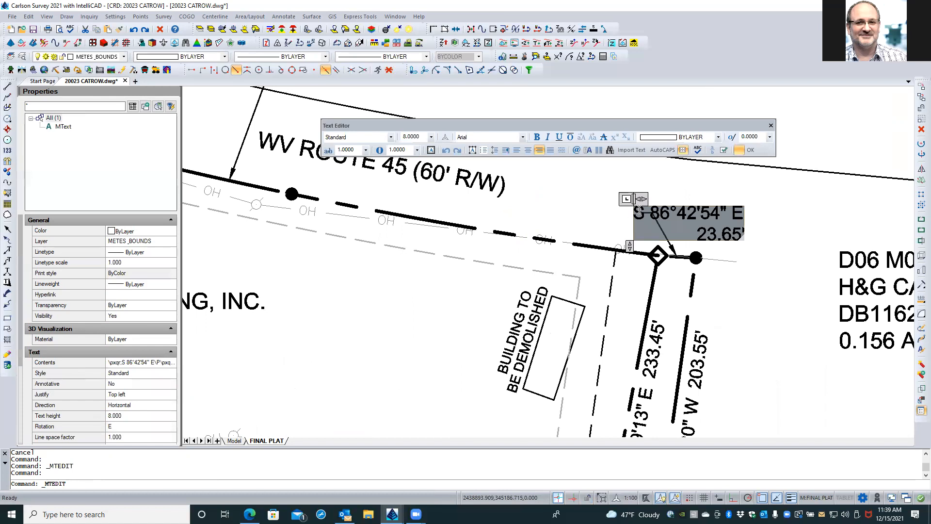
left_click_drag(636, 211, 750, 241)
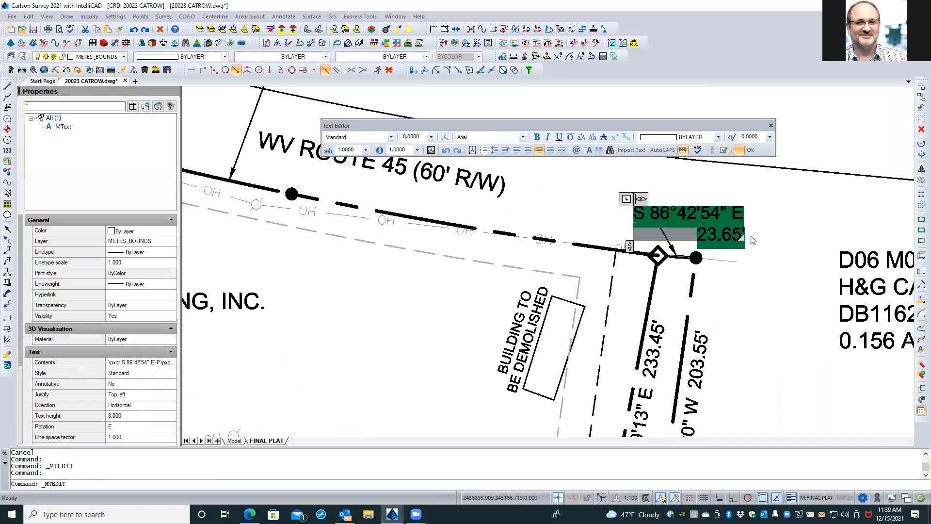
left_click(517, 151)
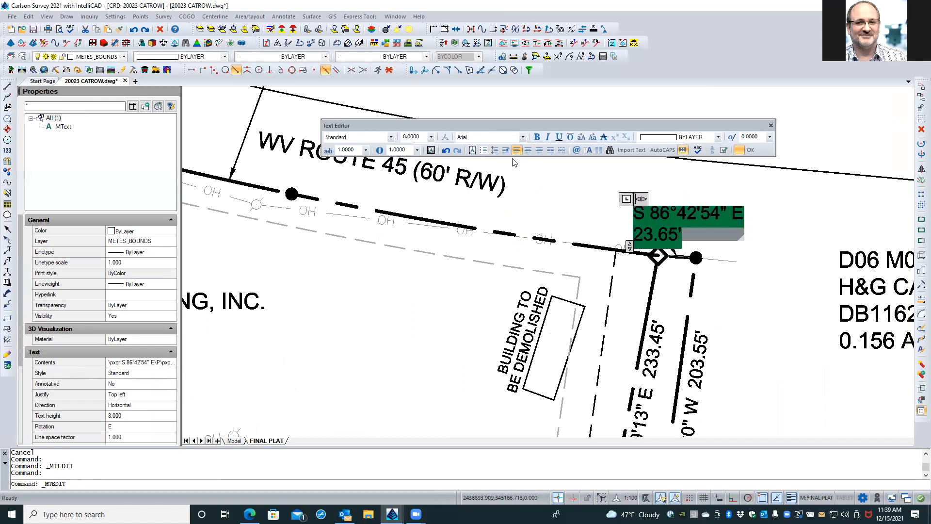
left_click(751, 151)
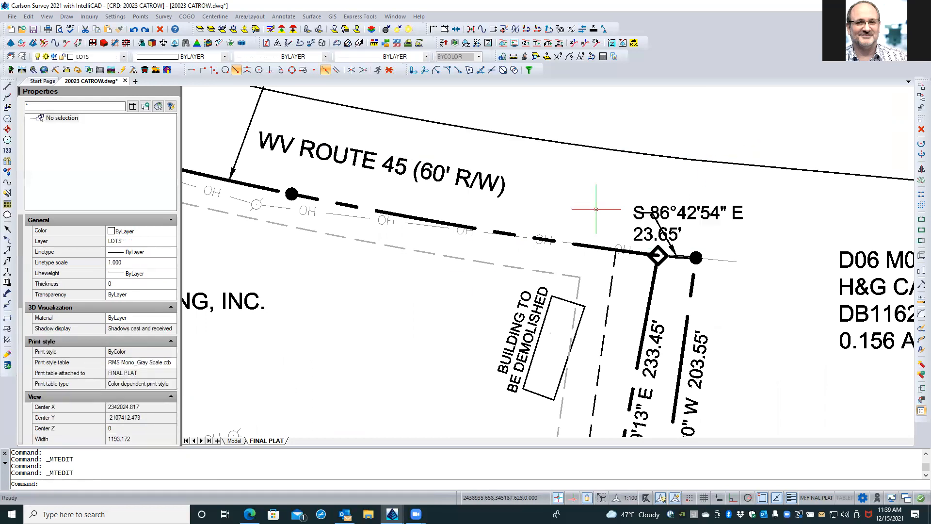
Step: Move the S 86°42'54" E bearing label northeast of the parcel corner, just below the road's curved right-of-way line
scroll(412, 304, "down", 3)
left_click(602, 244)
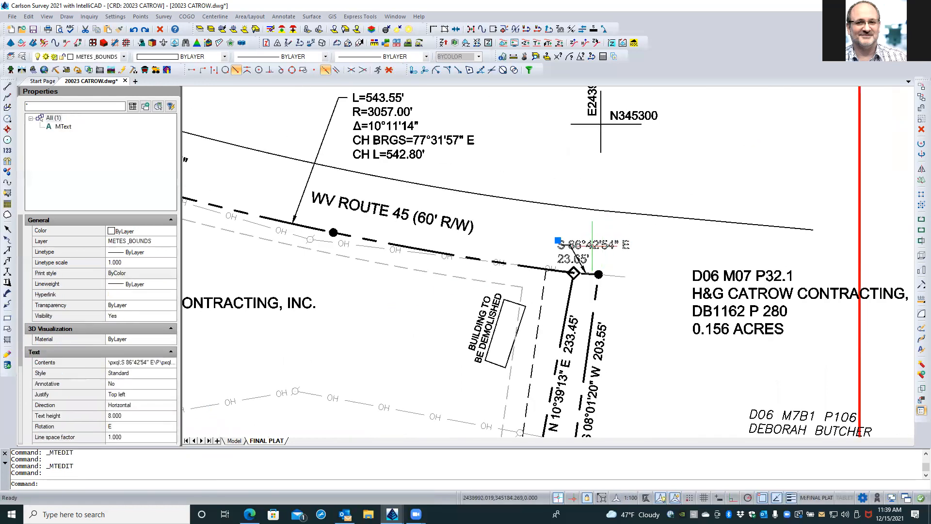
left_click(558, 241)
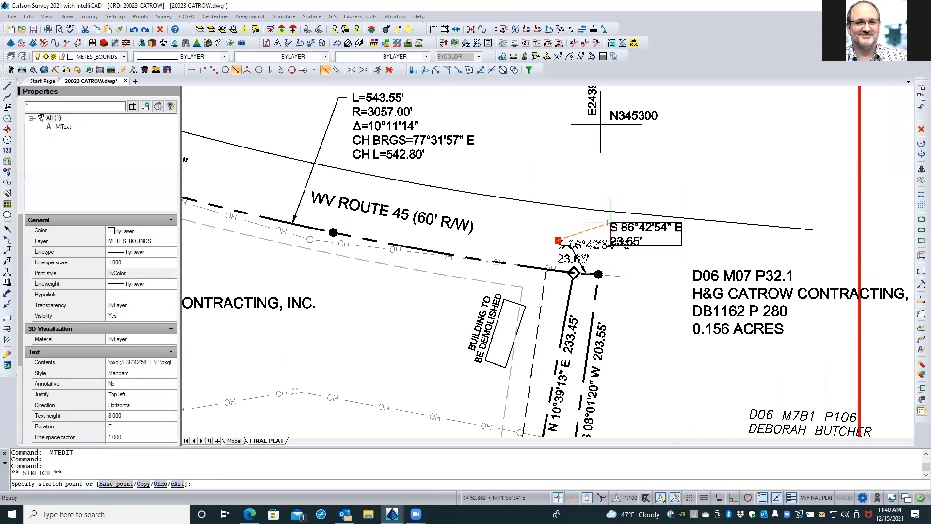
left_click(607, 225)
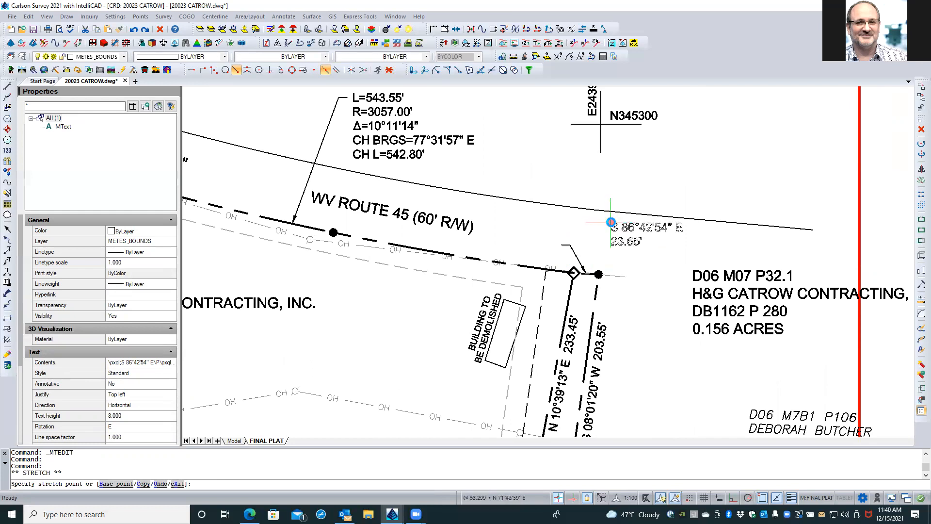
Step: Stretch the tail end of the S 86°42'54" E leader northeast to the start of the bearing label's first line
left_click(575, 253)
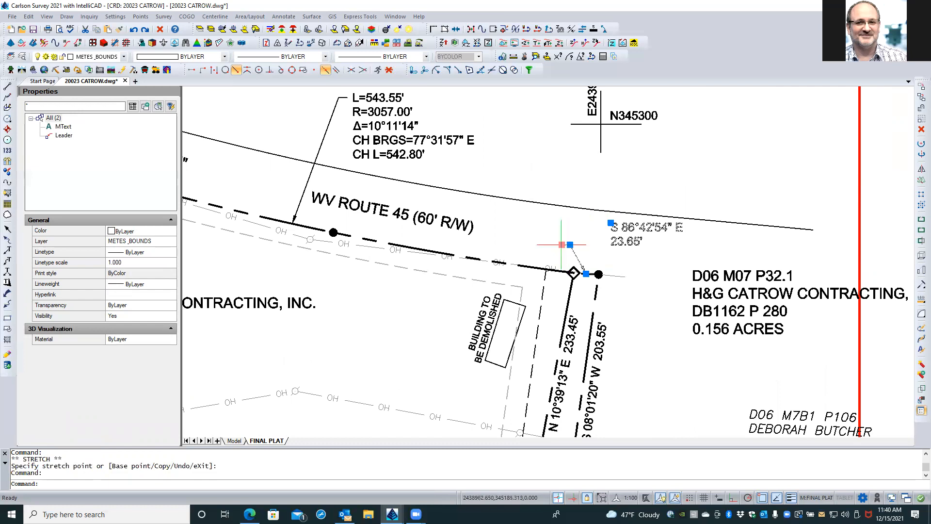
left_click(562, 245)
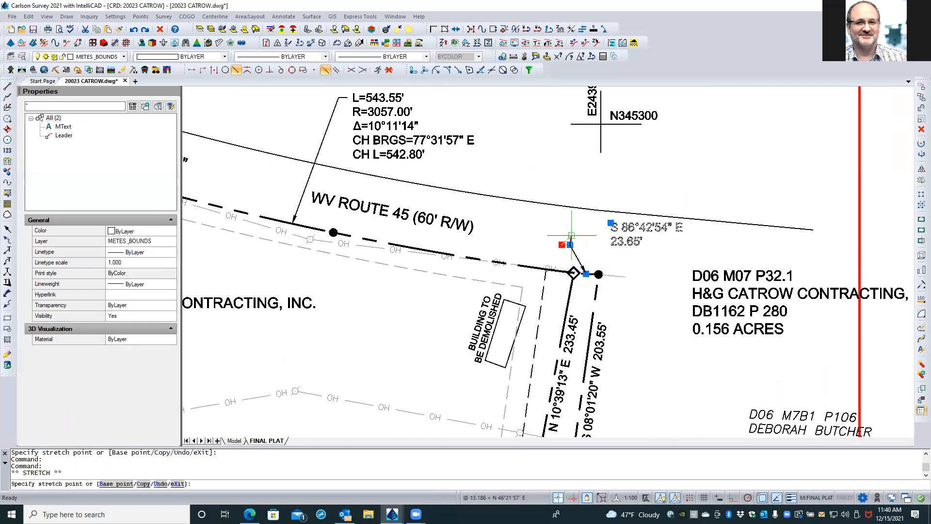
left_click(601, 227)
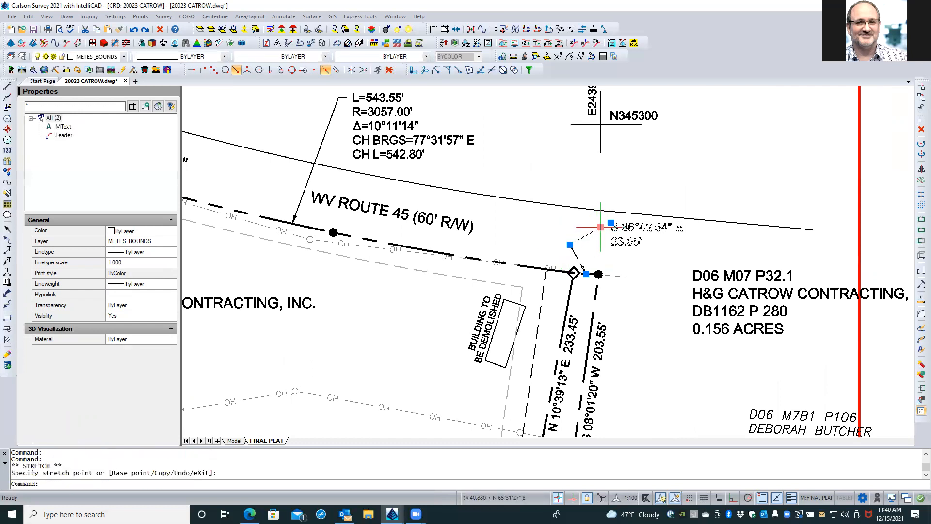
Step: Move the S 86°42'54" E leader's elbow northeast to just before the bearing text, and nudge the label slightly down
left_click(569, 244)
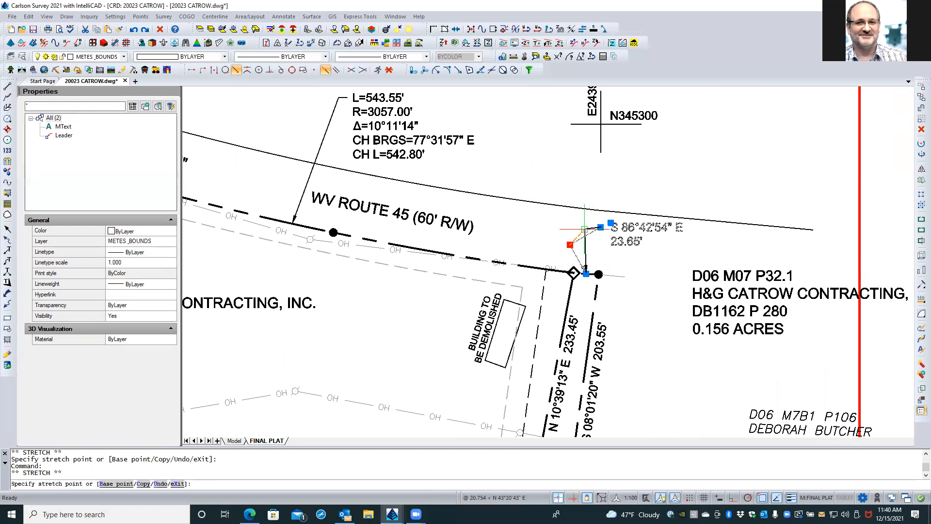
scroll(587, 228, "up", 3)
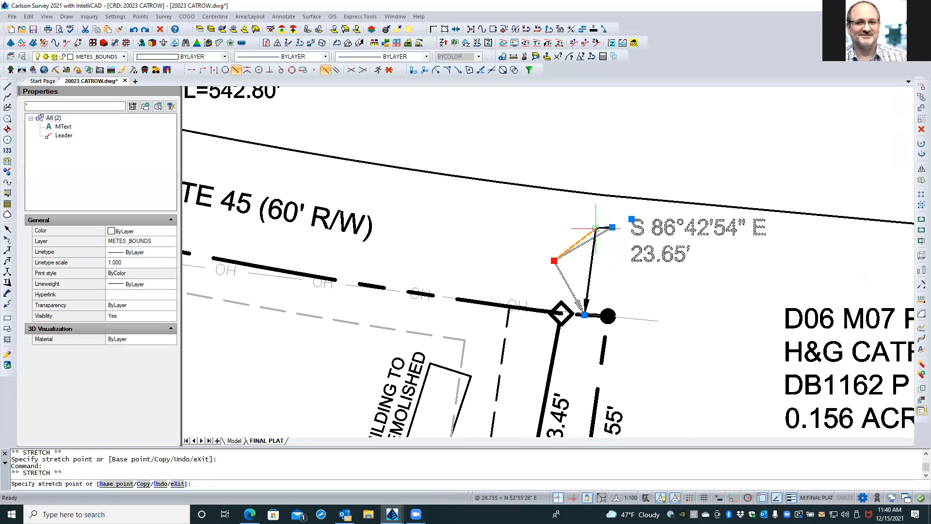
left_click(596, 228)
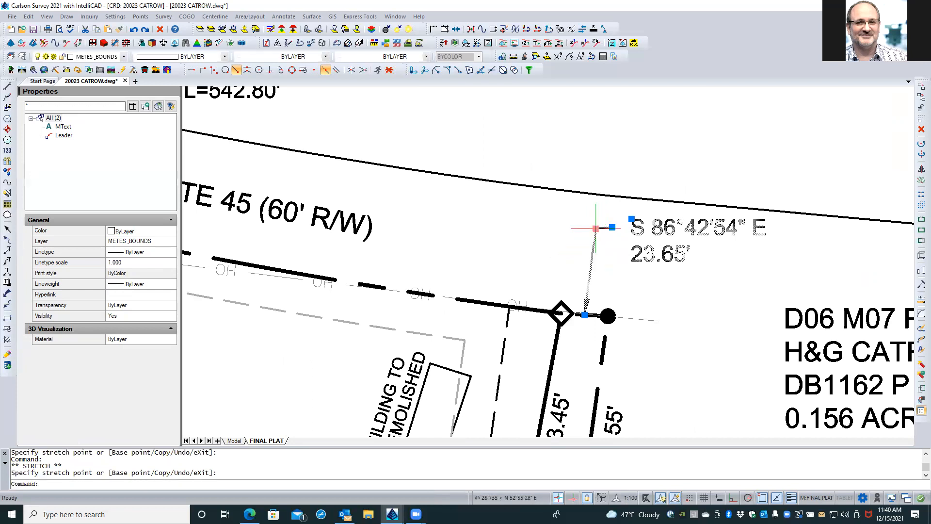
left_click(630, 219)
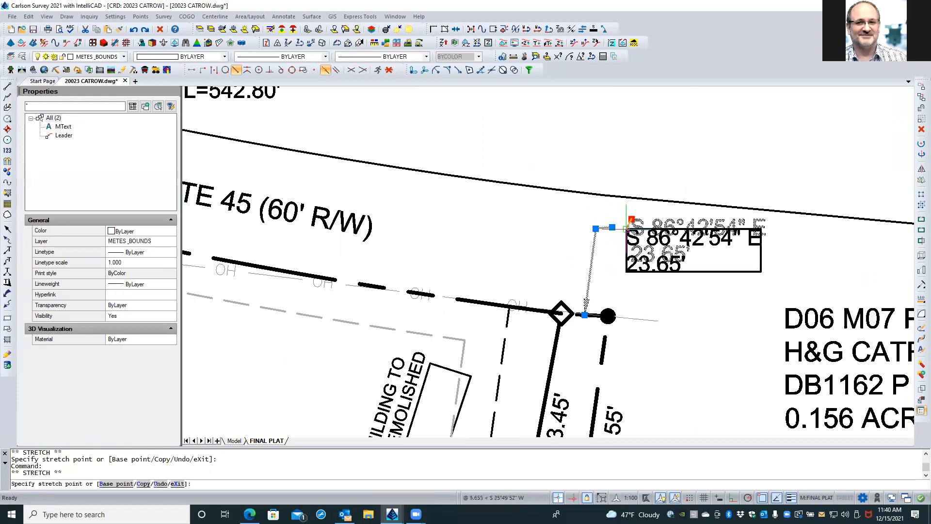
left_click(626, 228)
Step: Adjust the tail end and elbow of the S 86°42'54" E leader so its short landing runs horizontally toward the text
left_click(612, 227)
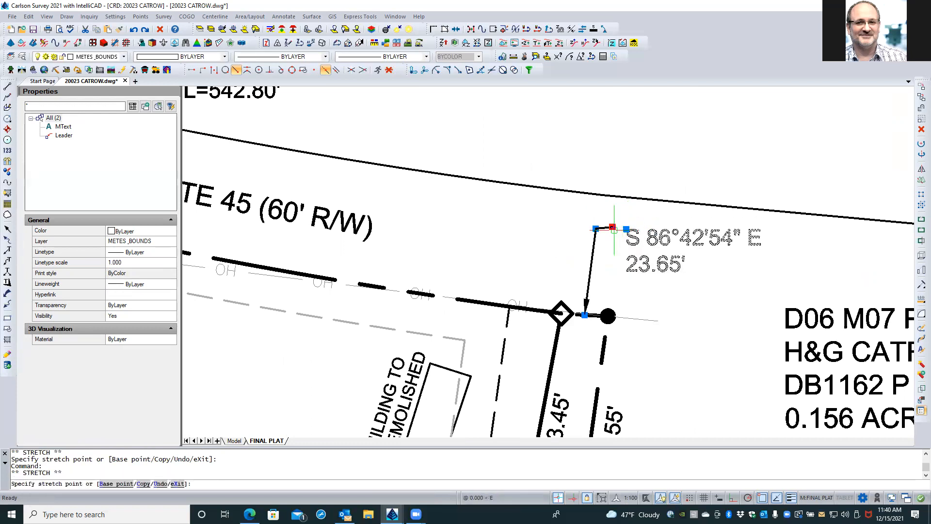
left_click(603, 225)
scroll(590, 216, "up", 2)
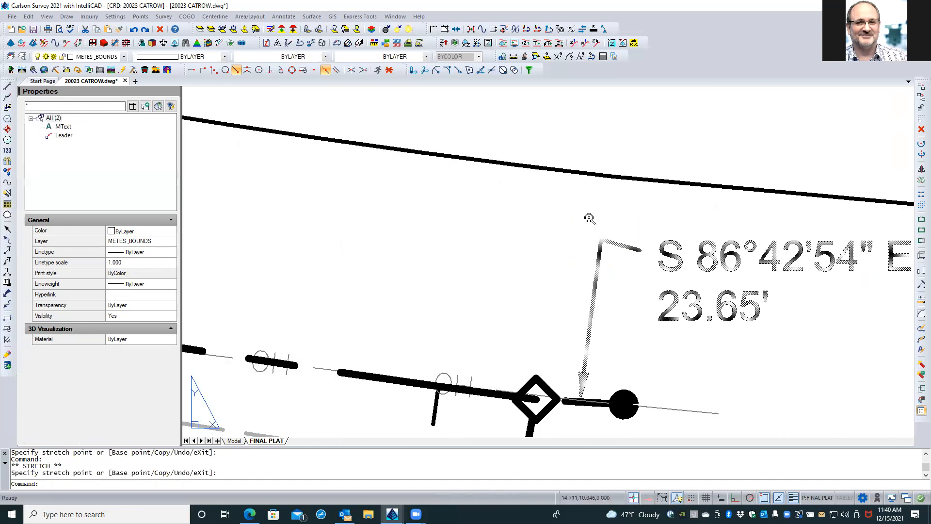
left_click(601, 239)
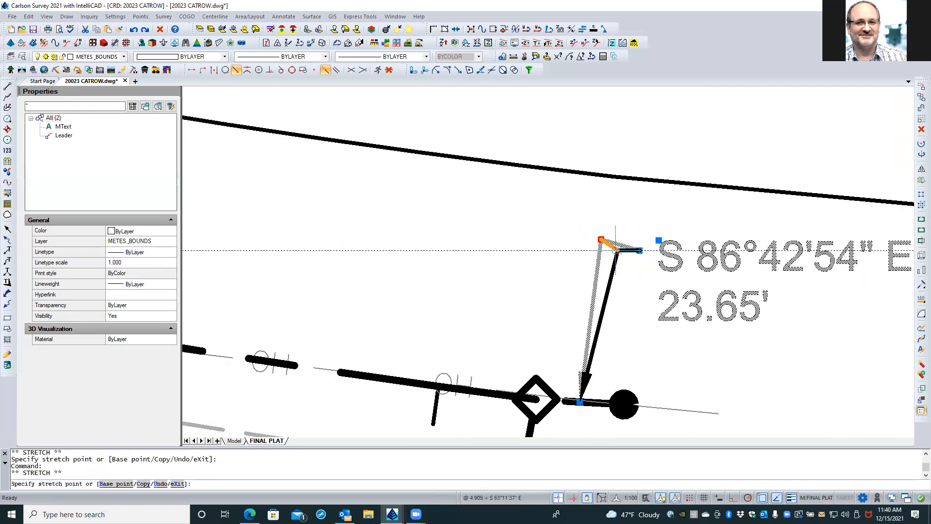
left_click(614, 250)
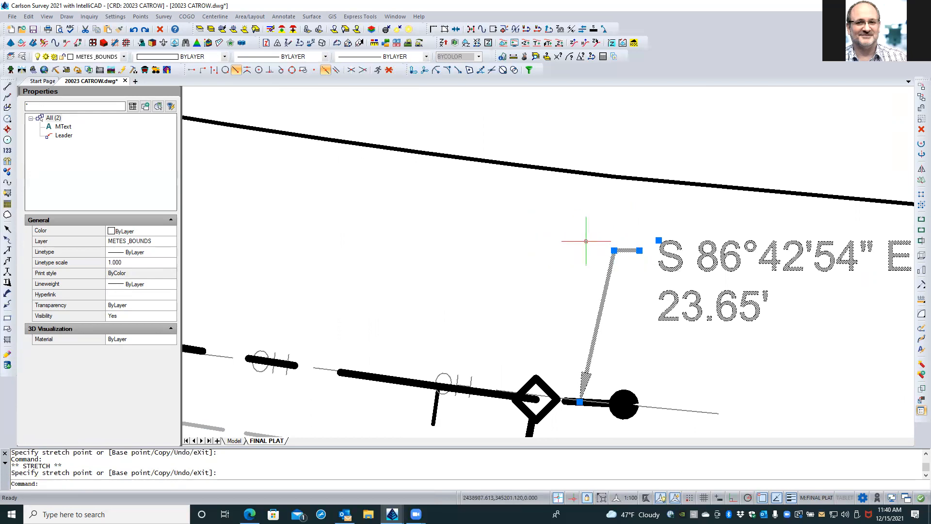
Step: Nudge the S 86°42'54" E, 23.65' label up and west to line its first line up with the leader landing
left_click(658, 239)
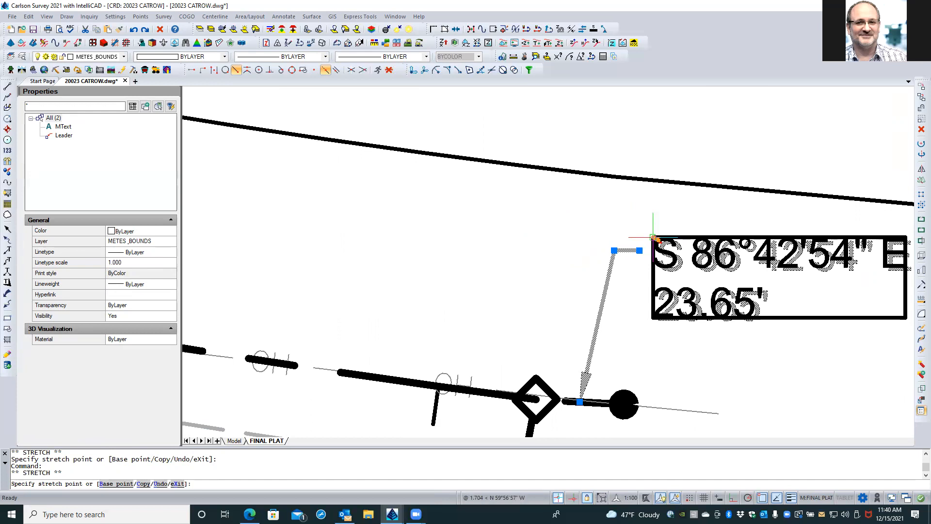
left_click(653, 238)
key("Escape")
key("Escape")
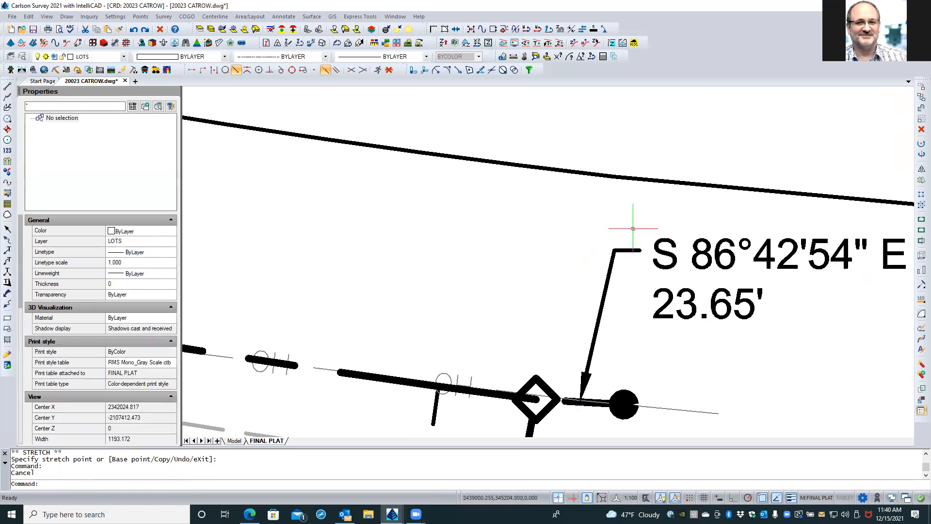
Step: Examine the placement of bearing labels, leaders and road text around the 3.801-acre and 0.156-acre parcels
scroll(529, 251, "down", 5)
double_click(617, 260)
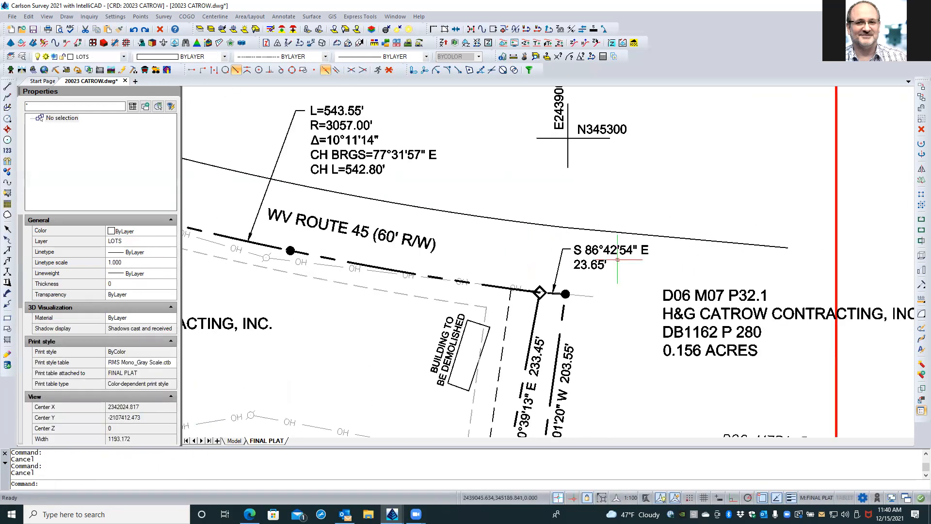
scroll(620, 281, "down", 2)
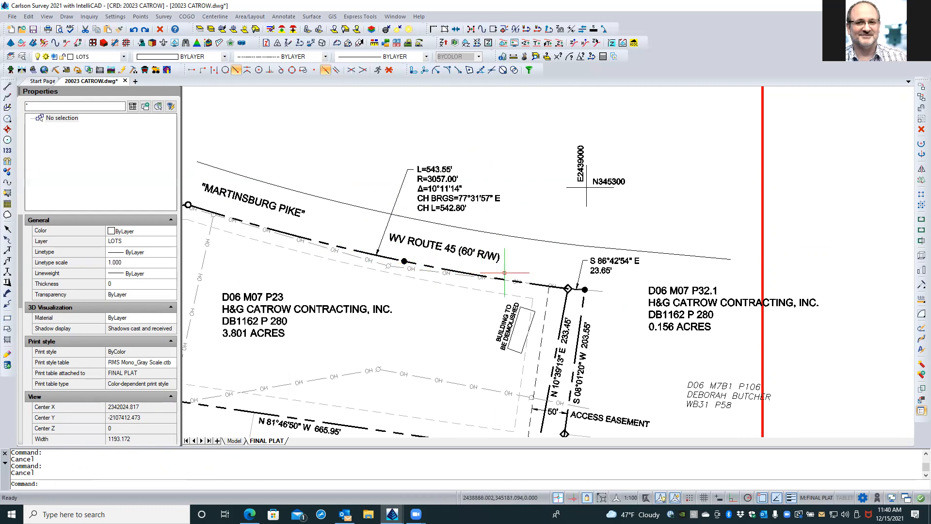
middle_click_drag(532, 274, 608, 236)
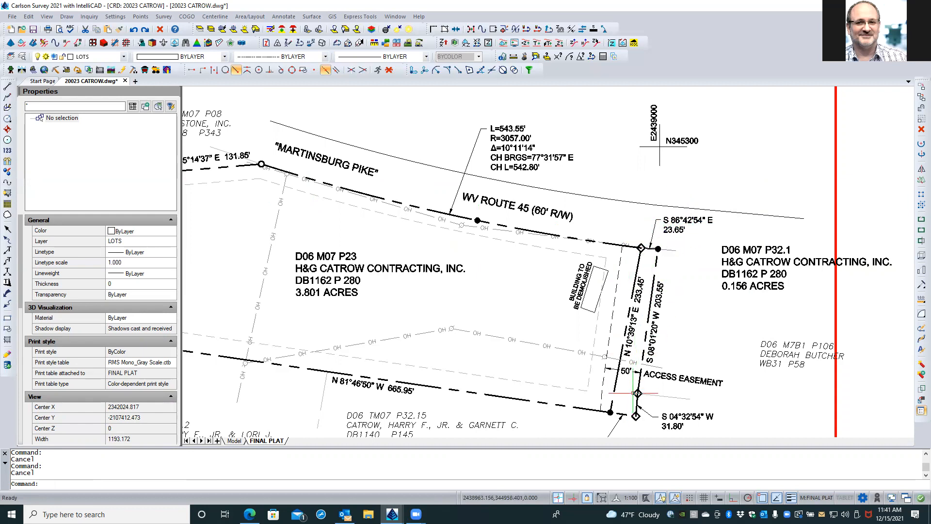
middle_click_drag(592, 357, 607, 277)
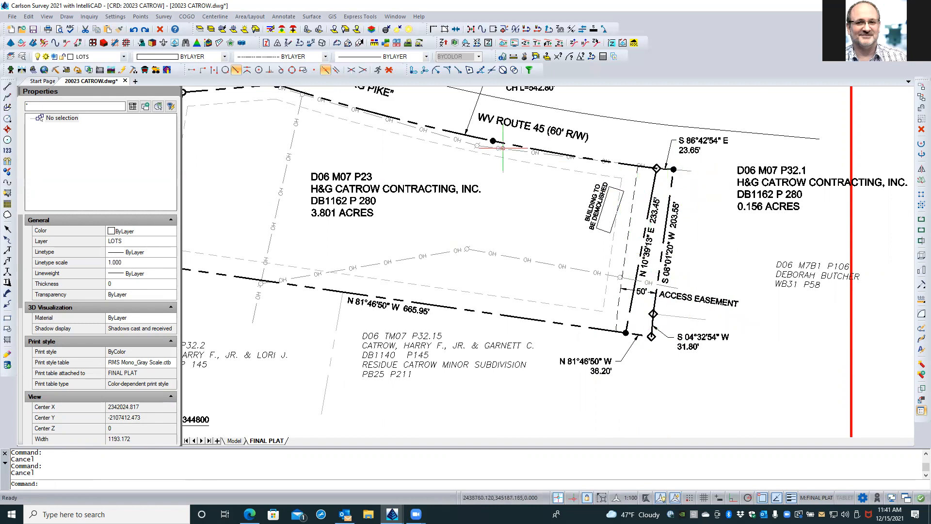
middle_click_drag(432, 143, 490, 214)
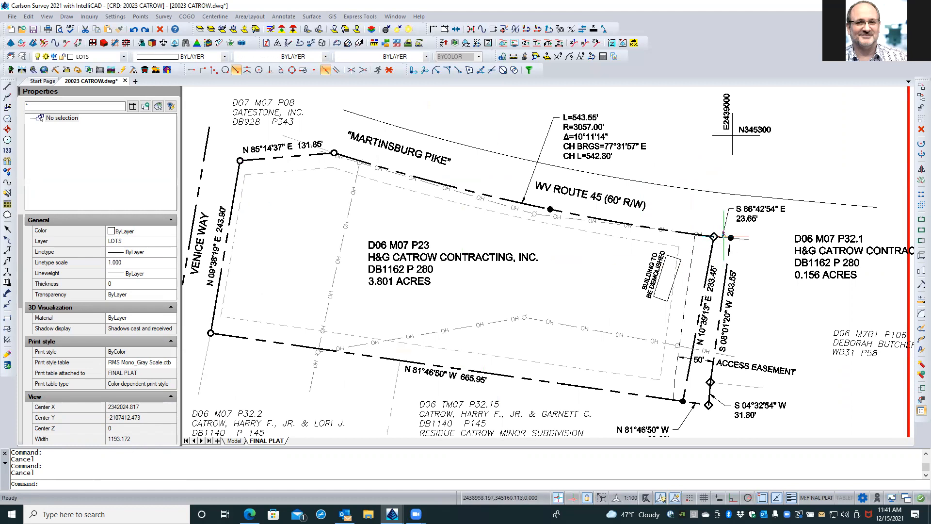
scroll(562, 193, "down", 3)
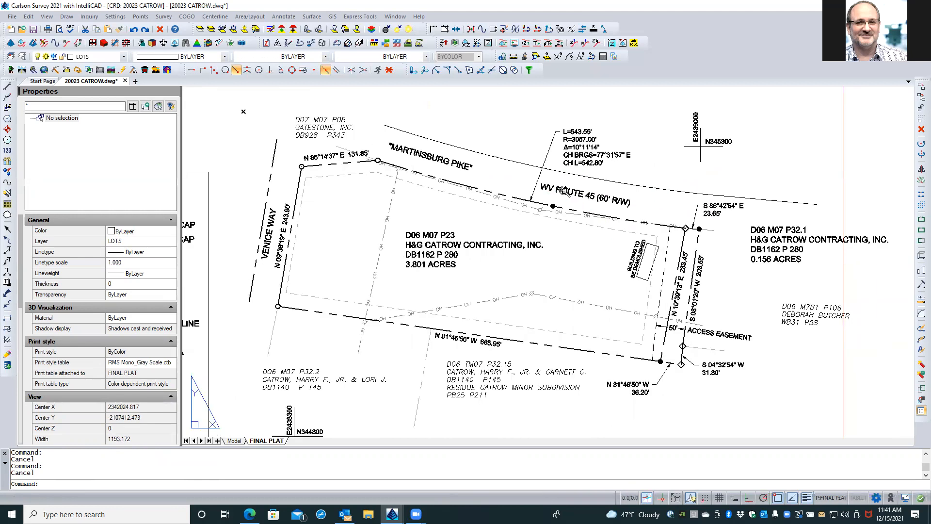
Step: Left-justify both lines of the N 81°46'50" W, 36.20' bearing label
scroll(659, 354, "up", 5)
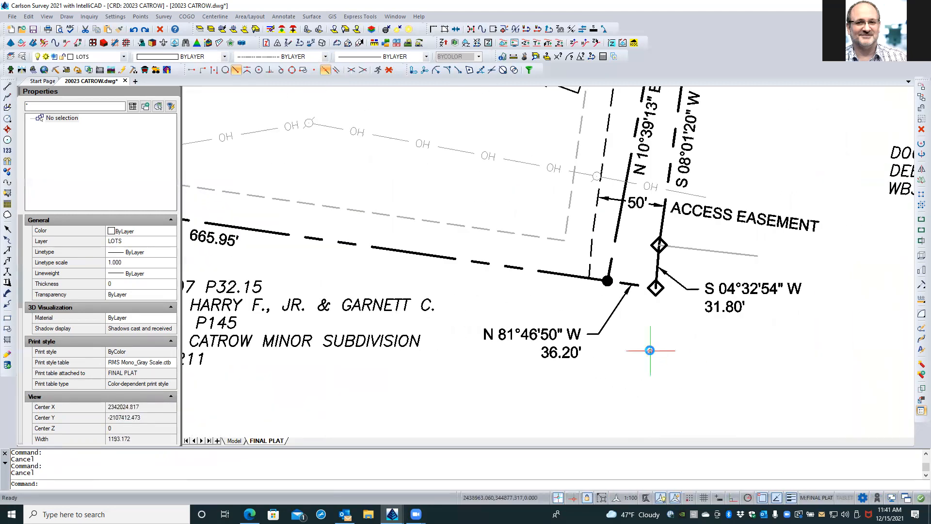
double_click(525, 334)
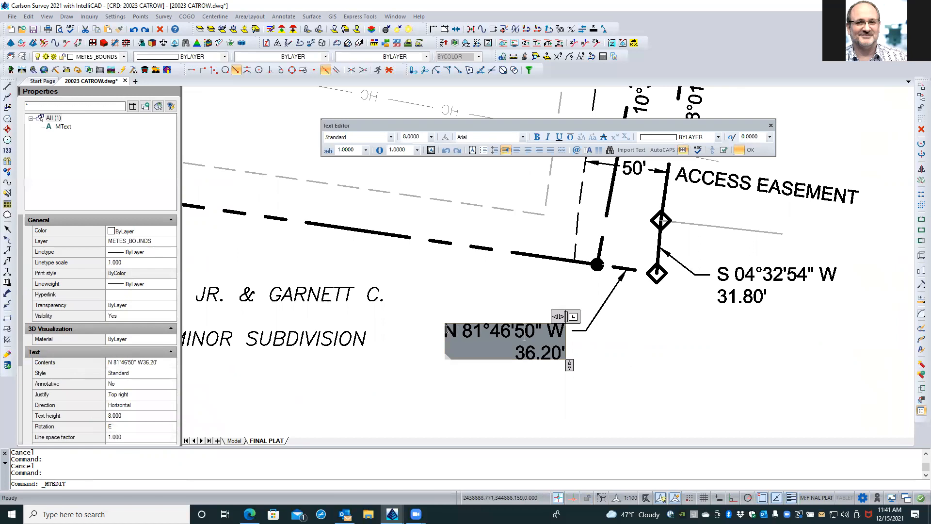
left_click_drag(469, 334, 564, 356)
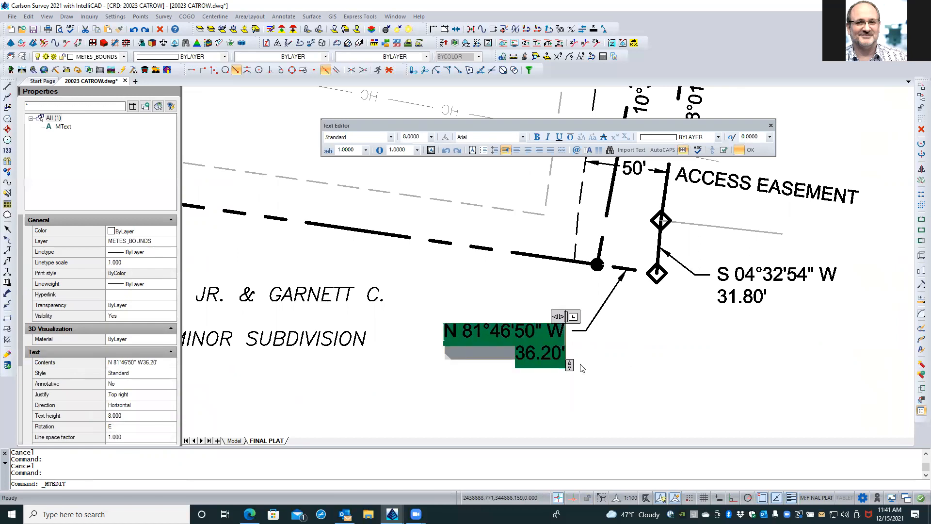
left_click(517, 150)
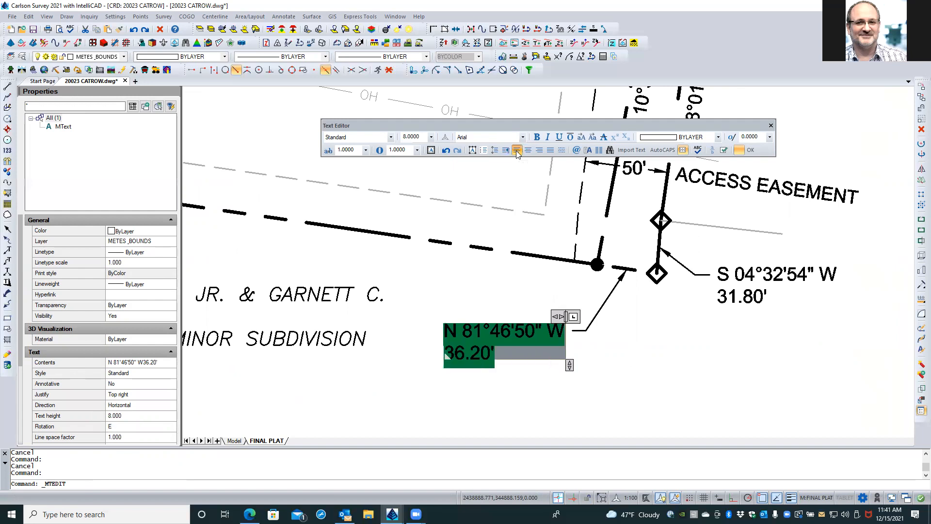
left_click(749, 151)
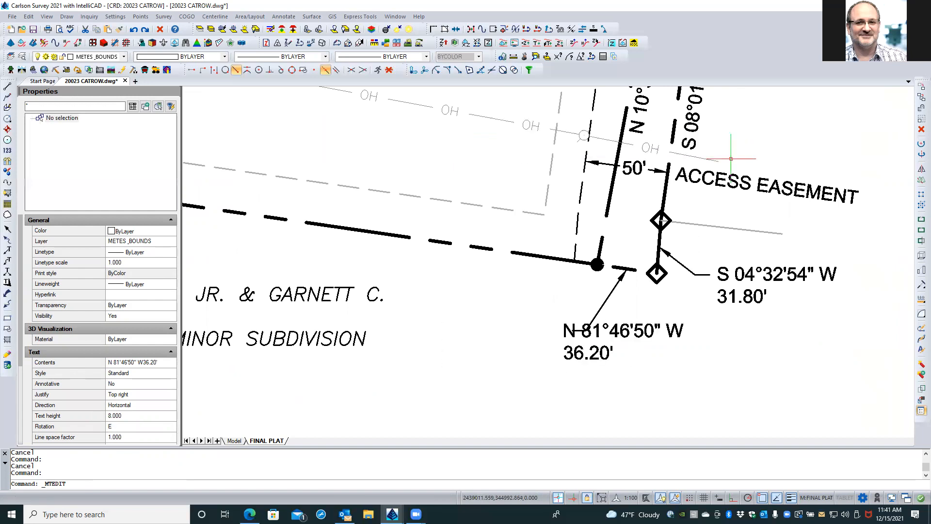
Step: Move the N 81°46'50" W bearing label southeast of the parcel corner, below the S 04°32'54" W label
left_click(615, 333)
left_click(564, 324)
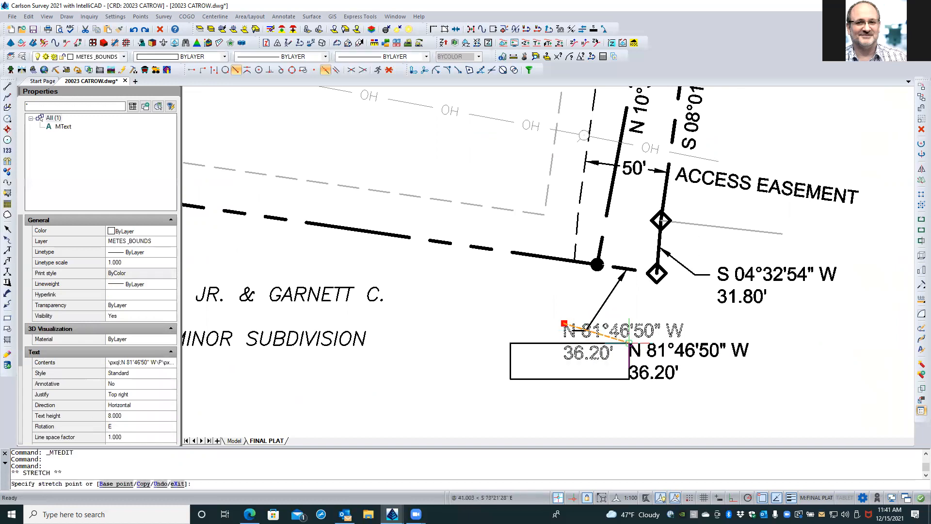
left_click(694, 335)
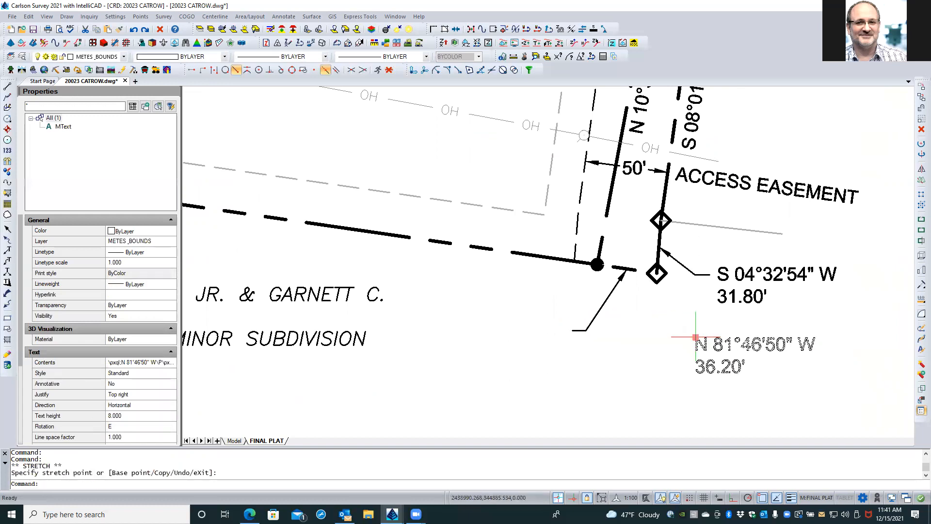
Step: Stretch the tail end of the N 81°46'50" W leader east to the start of the bearing label's first line
left_click(579, 330)
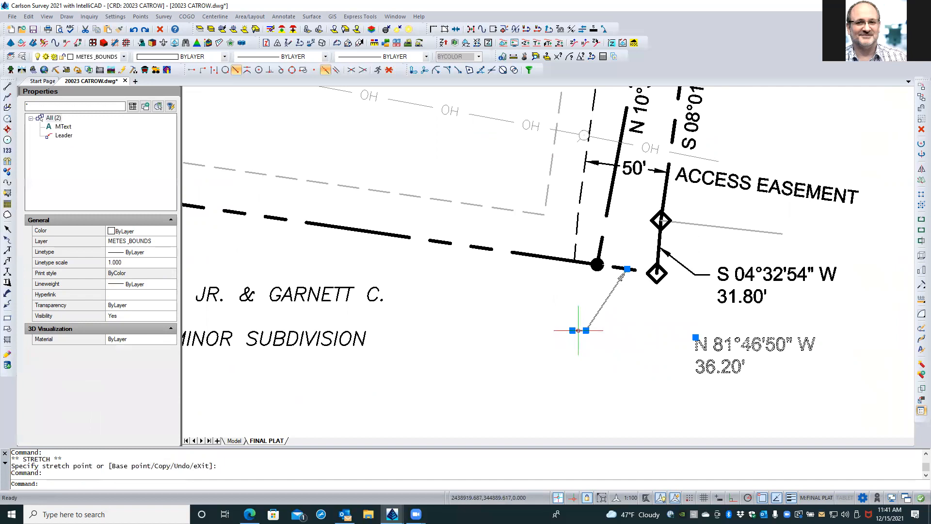
left_click(572, 330)
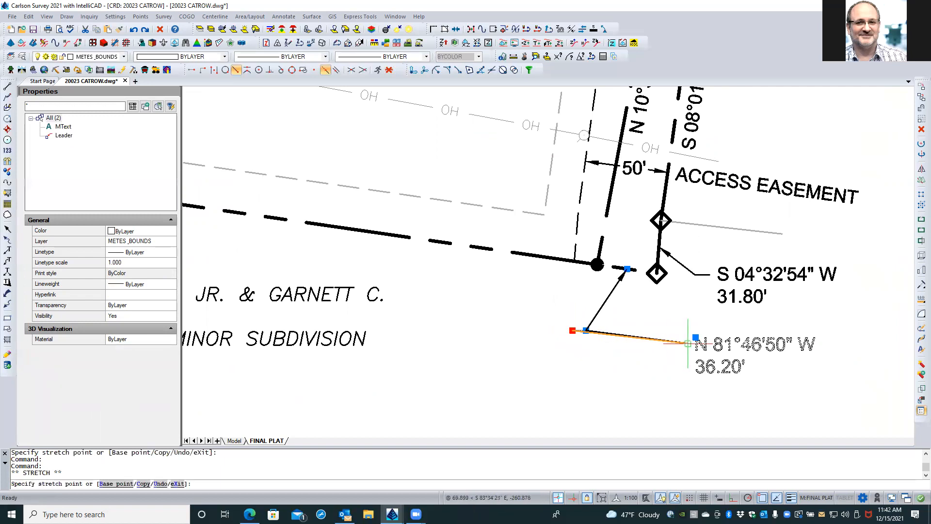
left_click(688, 343)
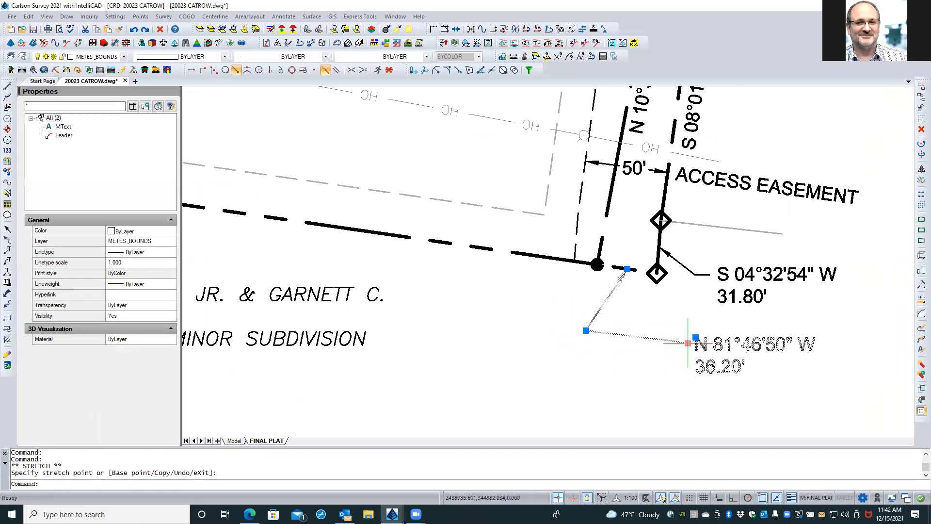
Step: Move the elbow of the N 81°46'50" W leader close to its label so the landing is short and horizontal
left_click(586, 331)
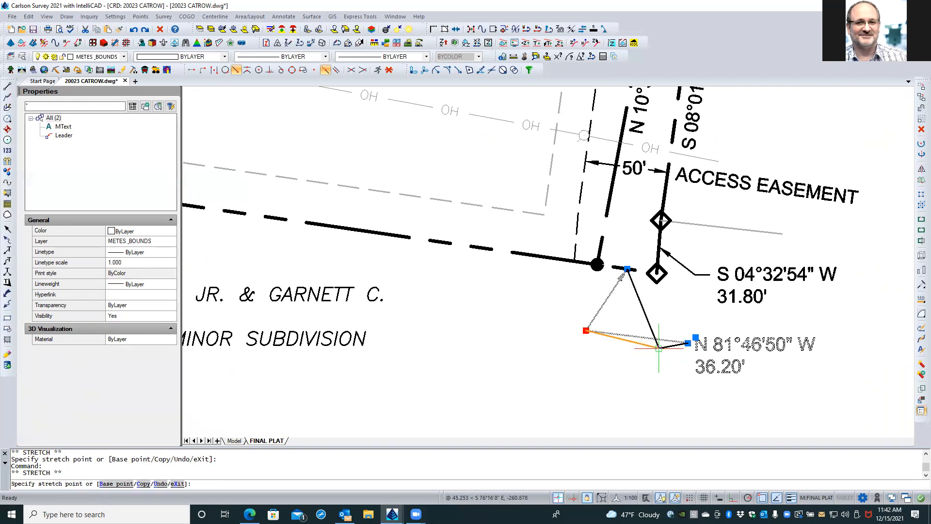
left_click(659, 348)
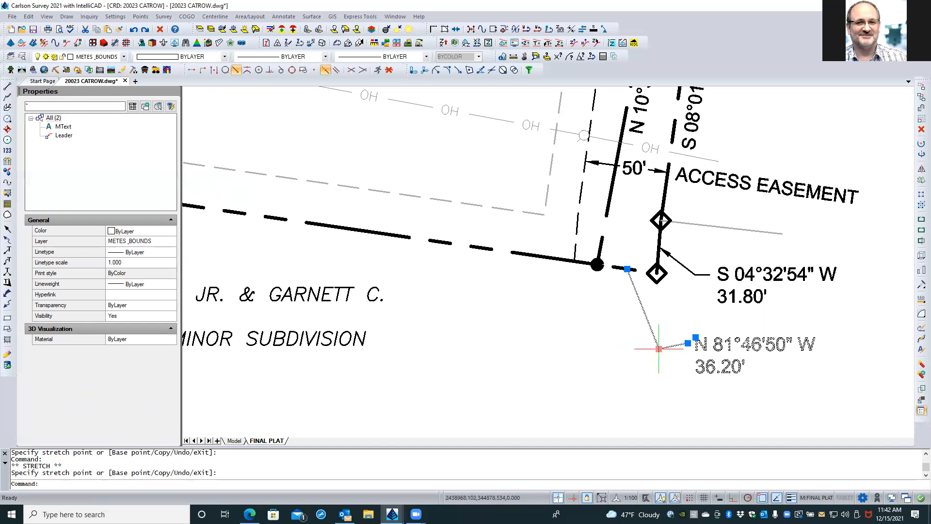
left_click(659, 348)
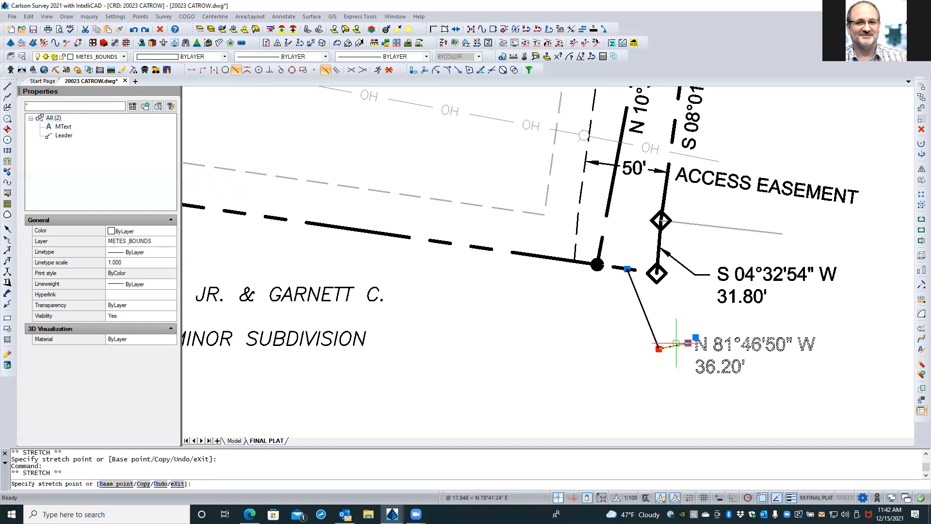
scroll(676, 342, "up", 4)
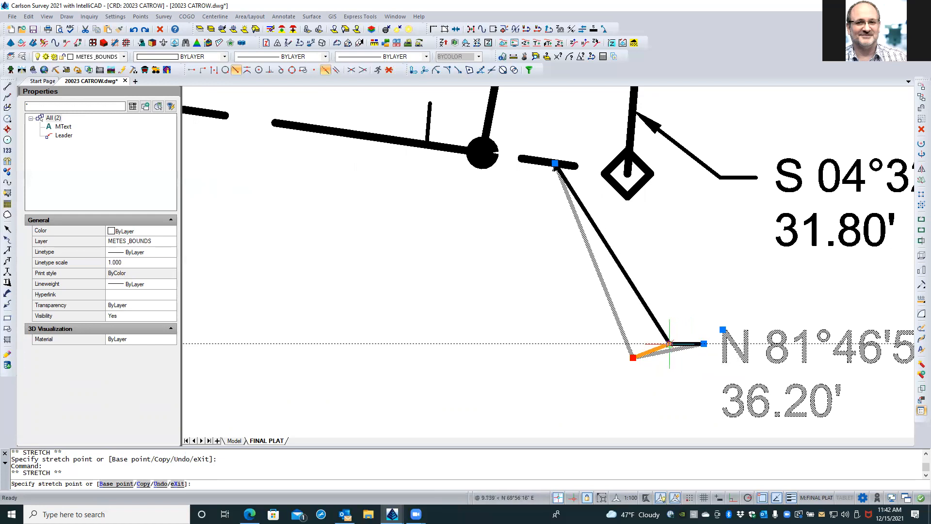
left_click(669, 343)
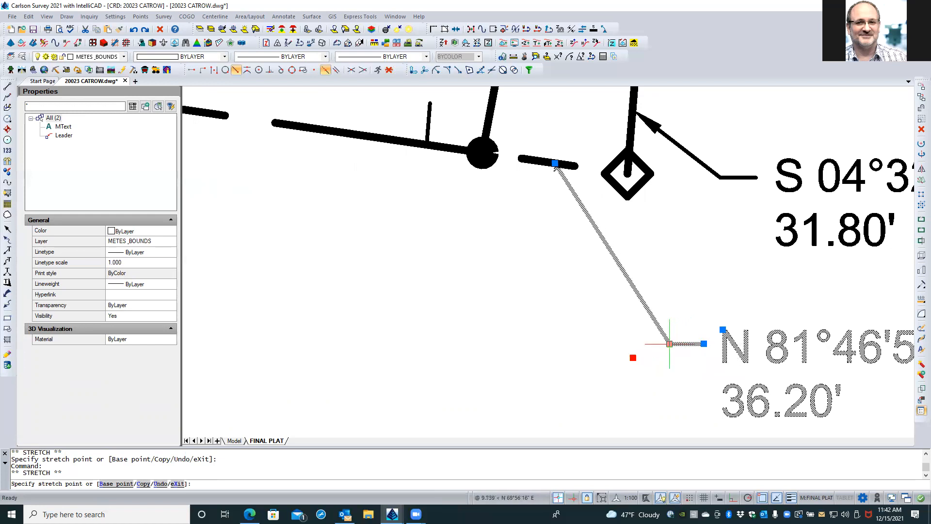
Step: Snap the N 81°46'50" W leader's arrowhead to the midpoint of the short southern boundary line
left_click(556, 163)
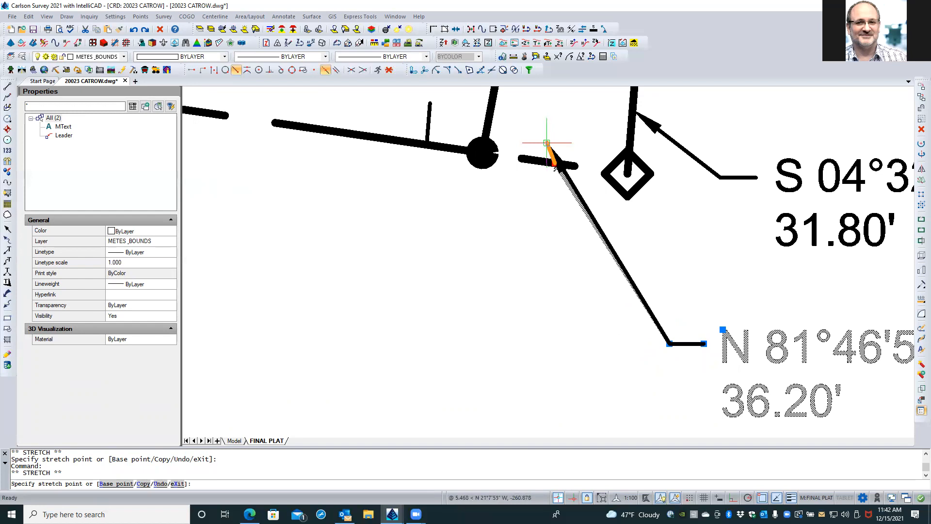
right_click(546, 143, "shift")
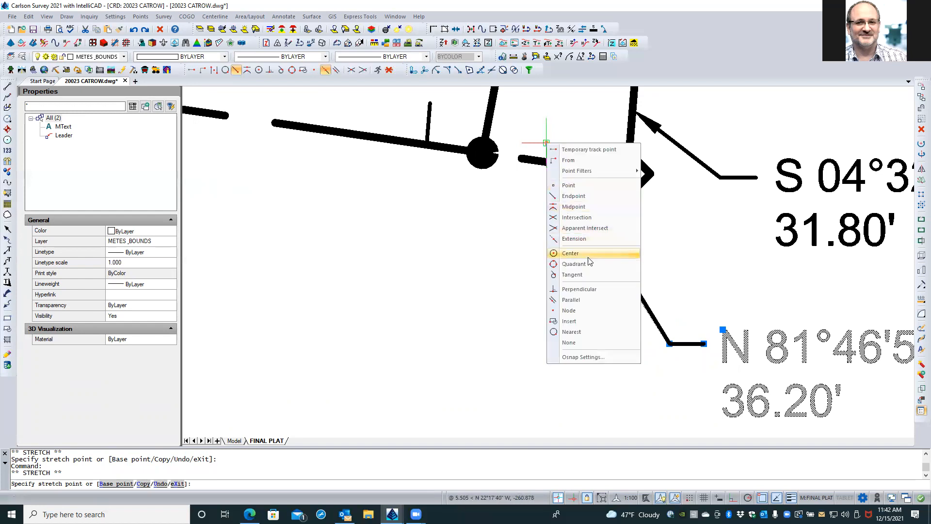
left_click(573, 207)
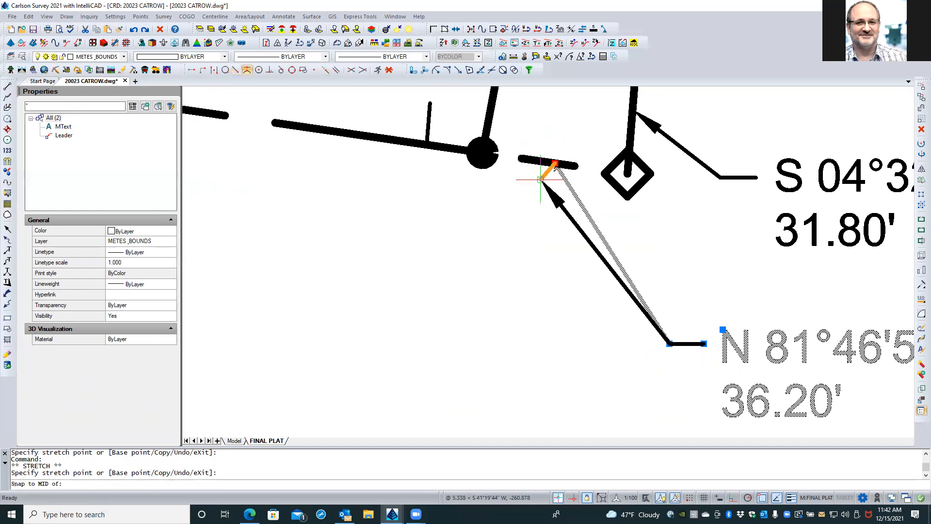
left_click(533, 160)
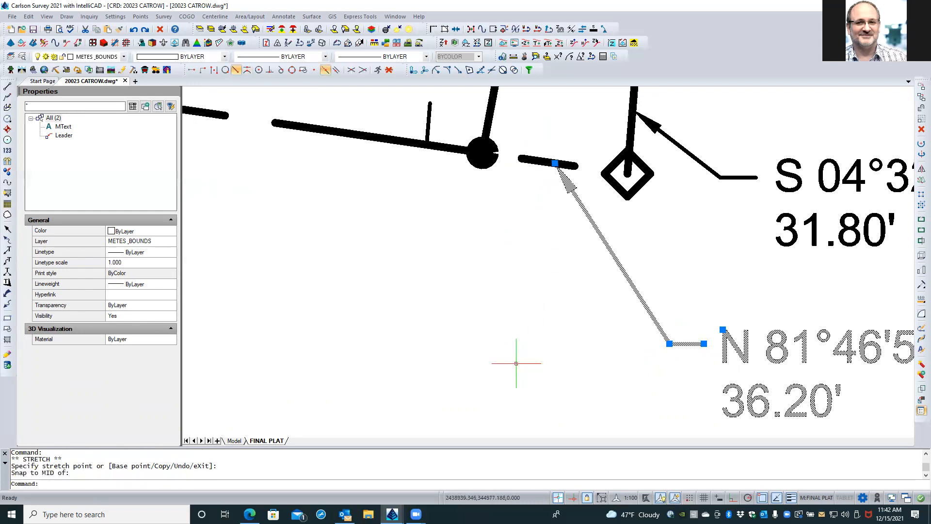
Step: Deselect the N 81°46'50" W label and its leader, and check the labels around the eastern parcel against the rest of the plat
scroll(516, 364, "down", 2)
scroll(516, 364, "down", 1)
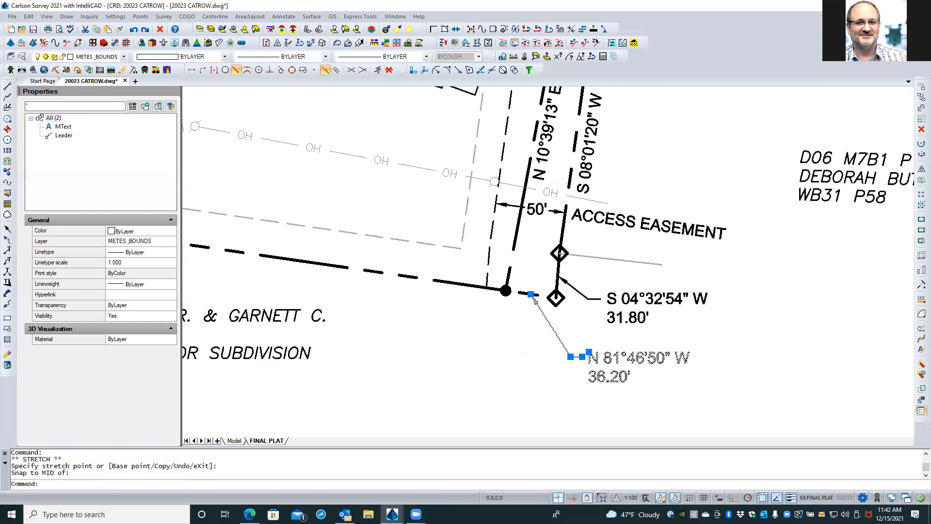
scroll(582, 305, "up", 2)
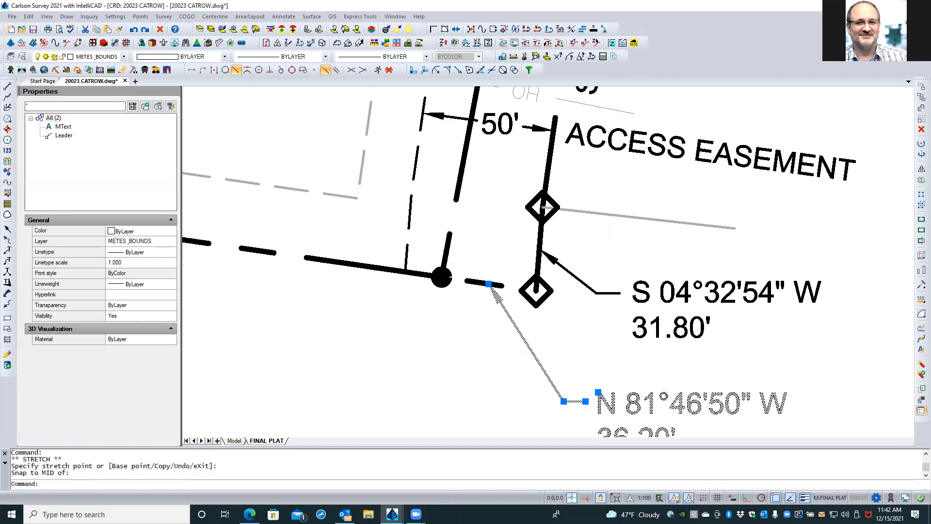
scroll(580, 346, "down", 2)
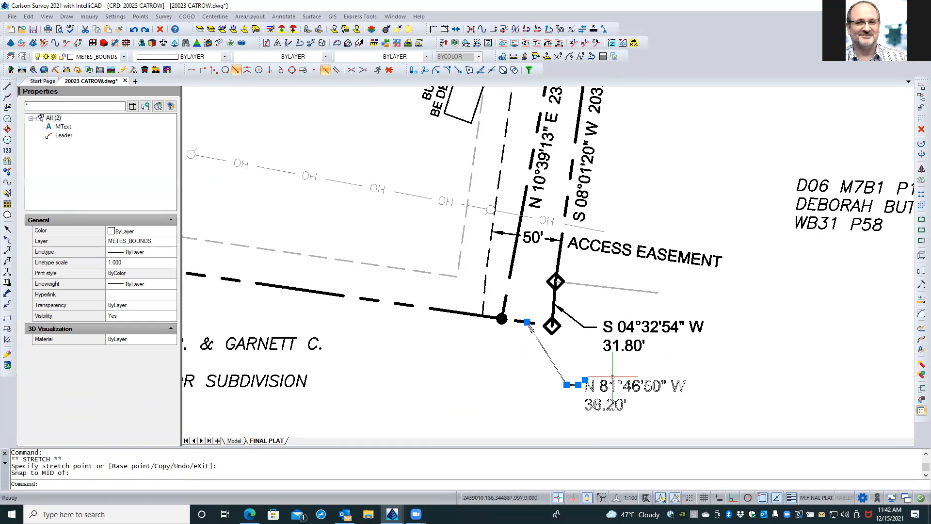
key("Escape")
key("Escape")
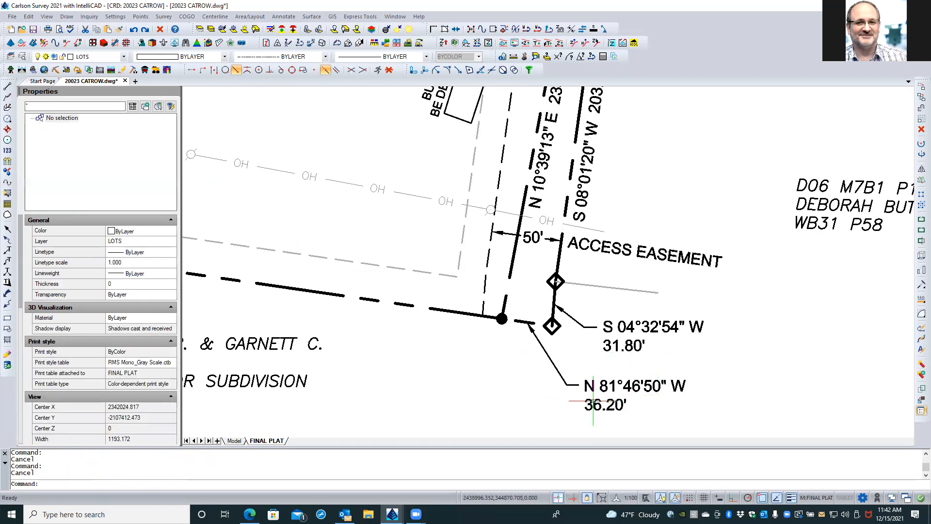
scroll(584, 392, "down", 3)
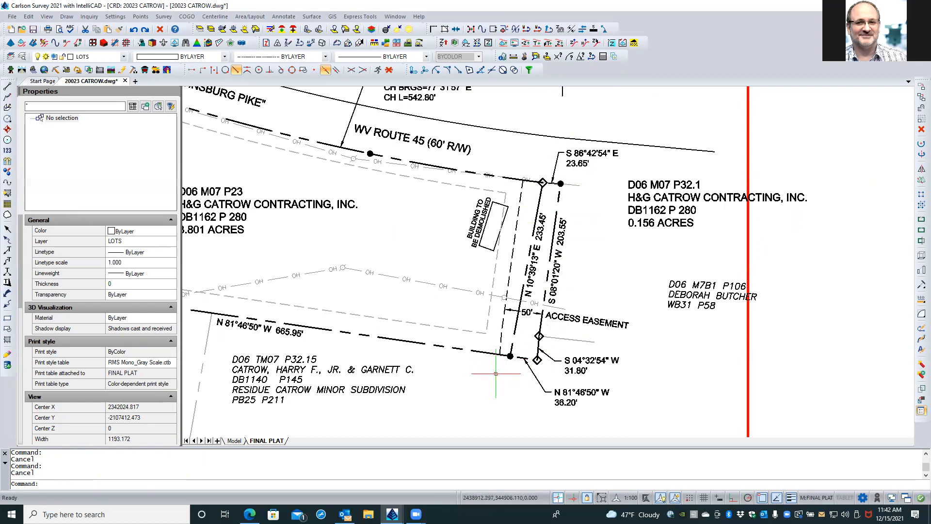
middle_click_drag(496, 373, 558, 361)
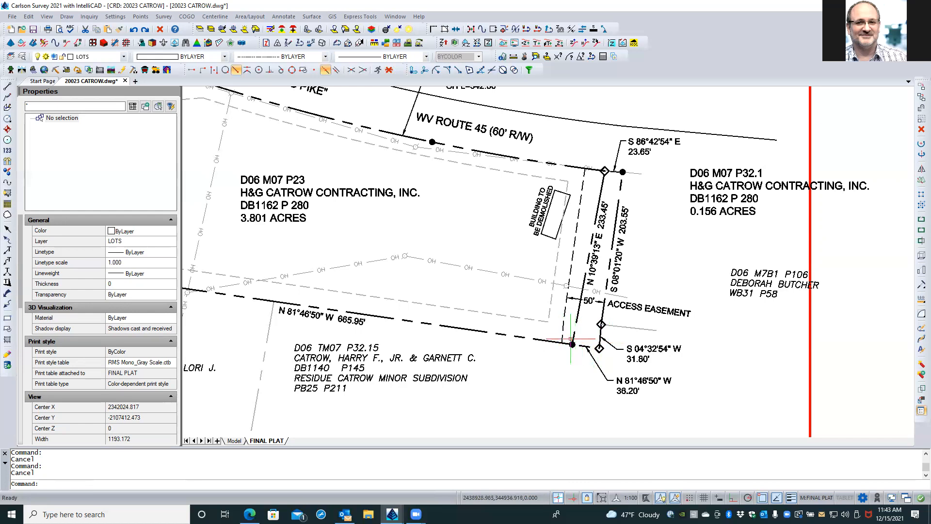
scroll(571, 338, "up", 2)
scroll(570, 338, "up", 1)
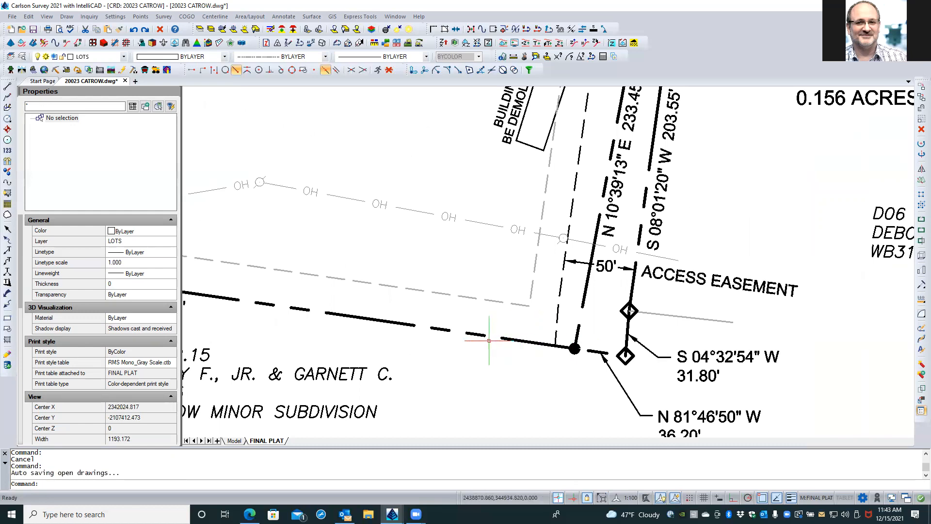
scroll(490, 342, "down", 3)
scroll(489, 341, "down", 1)
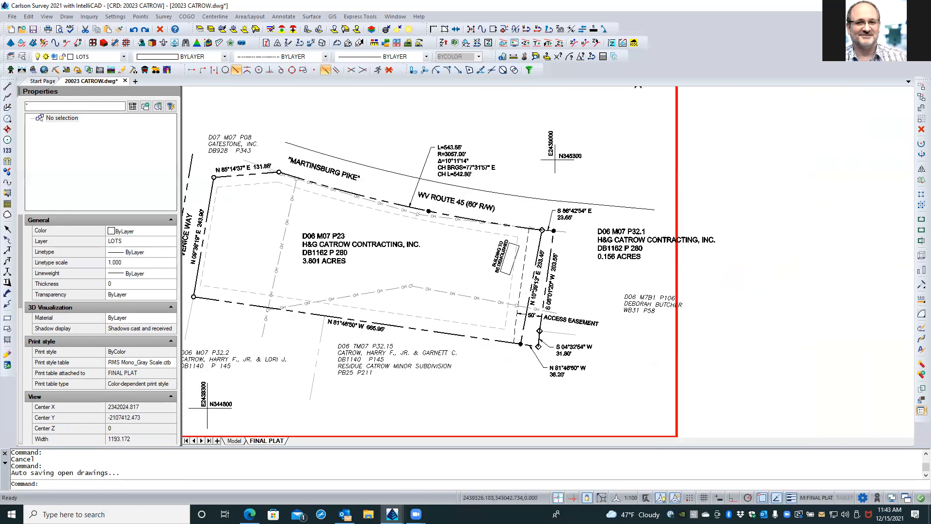
Step: Leave the viewport for paper space and examine the full sheet layout and the eastern parcel's southern corner
double_click(717, 292)
scroll(509, 264, "down", 3)
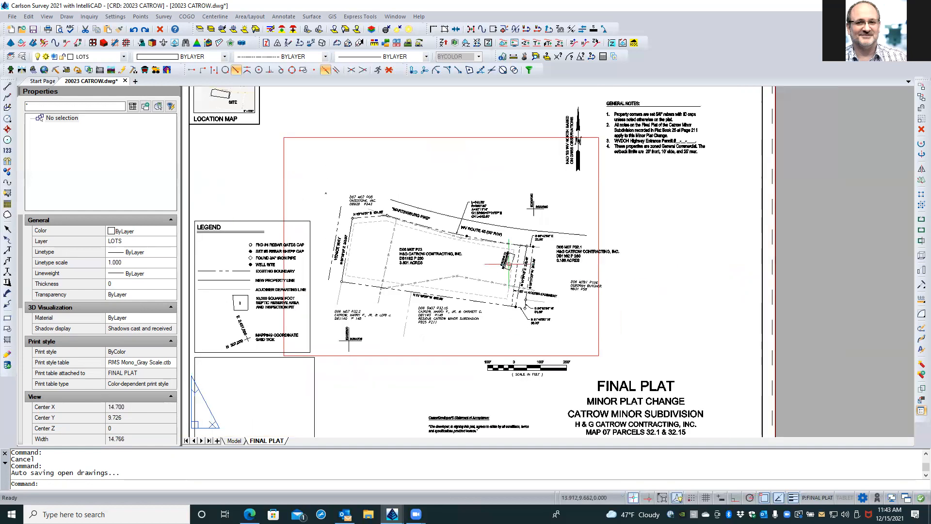
scroll(505, 264, "down", 1)
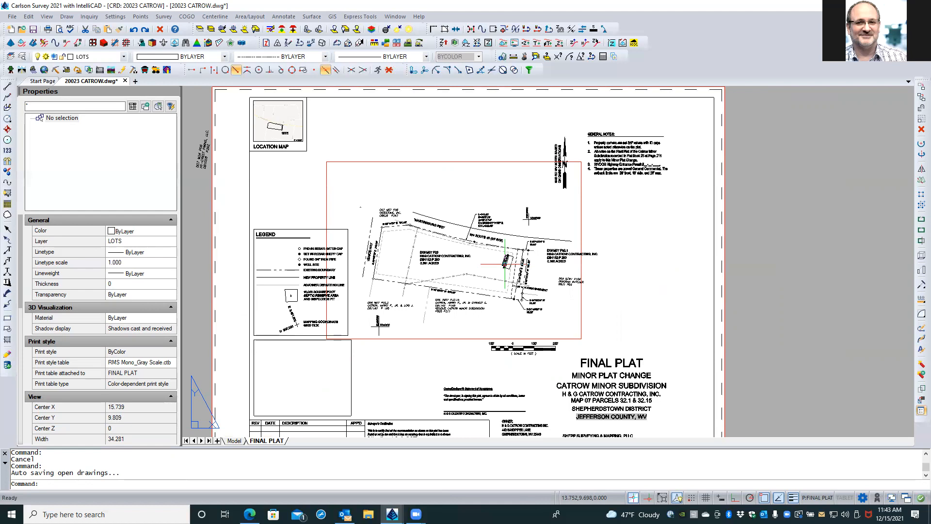
scroll(525, 286, "up", 3)
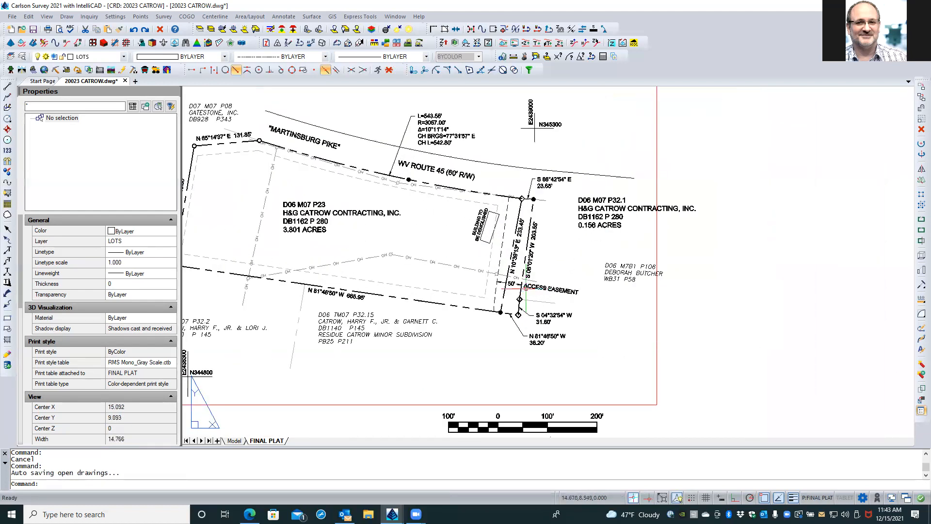
scroll(525, 287, "up", 2)
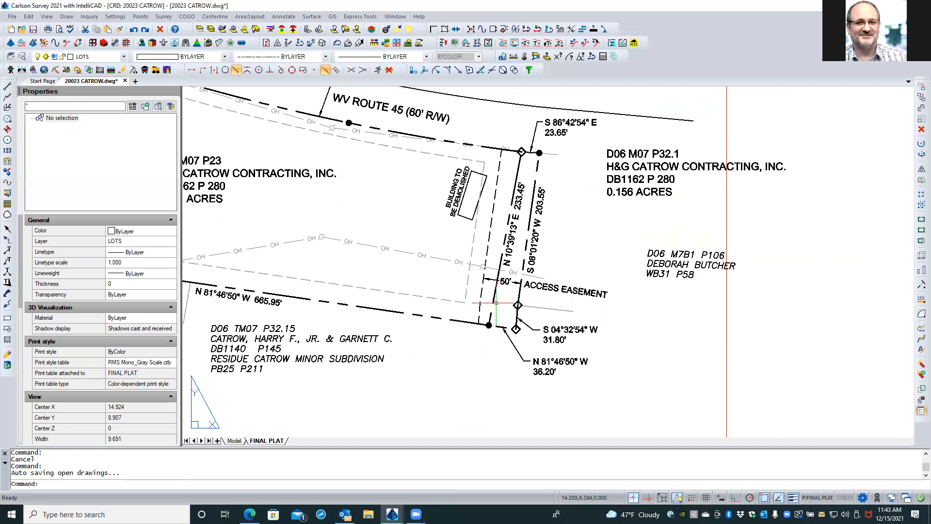
scroll(487, 302, "up", 4)
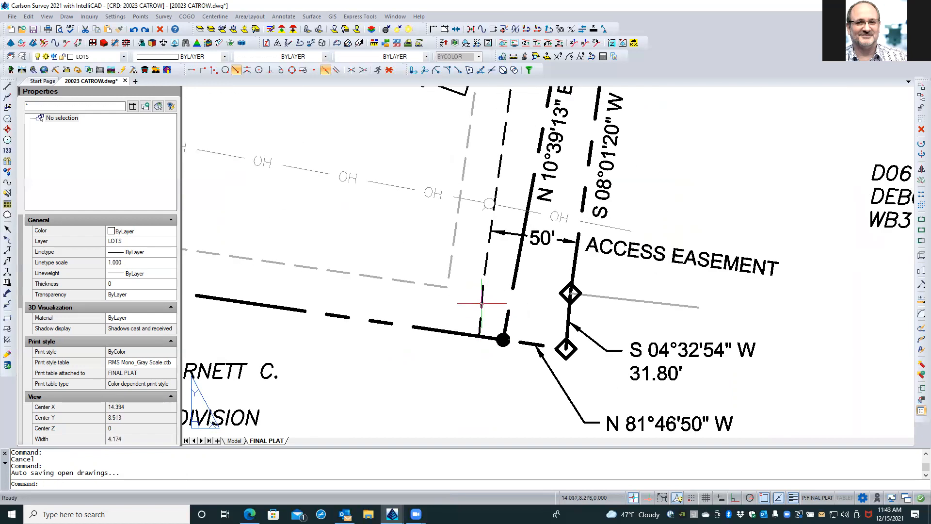
Step: Reactivate the viewport and inspect the dashed access easement polyline where it meets the southern boundary, leaving it deselected
left_click(485, 301)
left_click(475, 301)
double_click(483, 302)
left_click(484, 302)
left_click(483, 301)
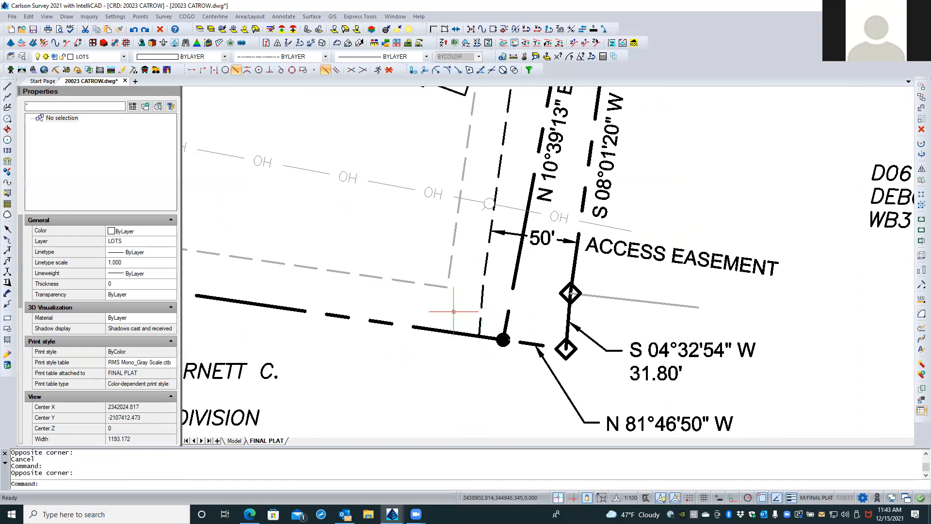
left_click(480, 299)
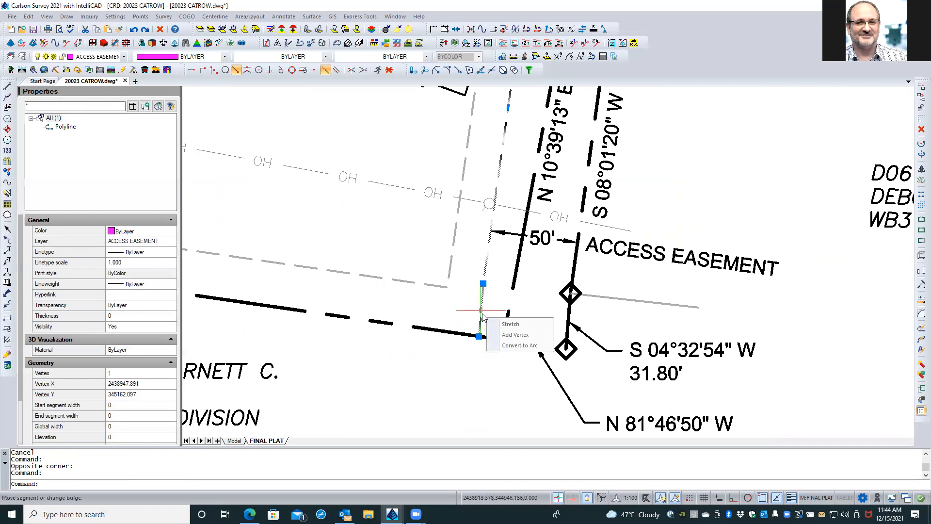
key("Escape")
key("Escape")
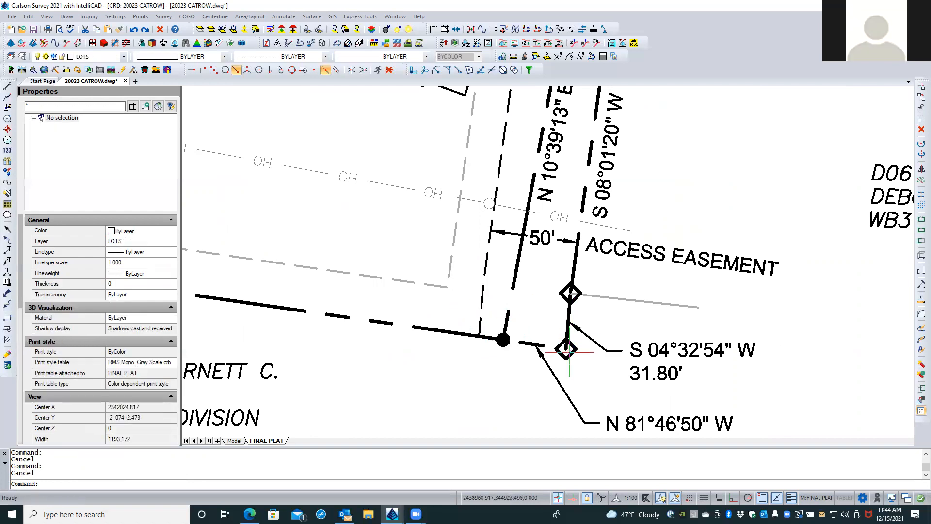
Step: Select all objects similar to the southeastern diamond corner marker and bring them to the front of the draw order
left_click(568, 352)
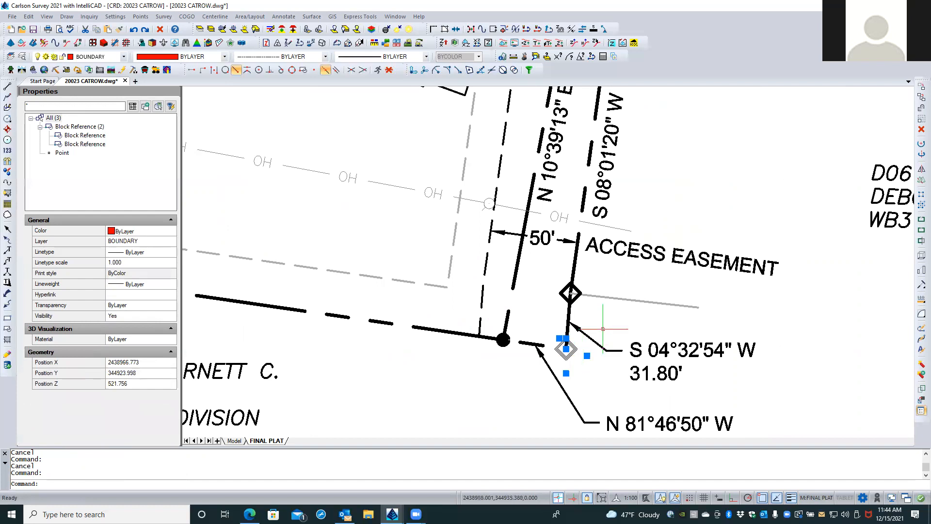
right_click(617, 318)
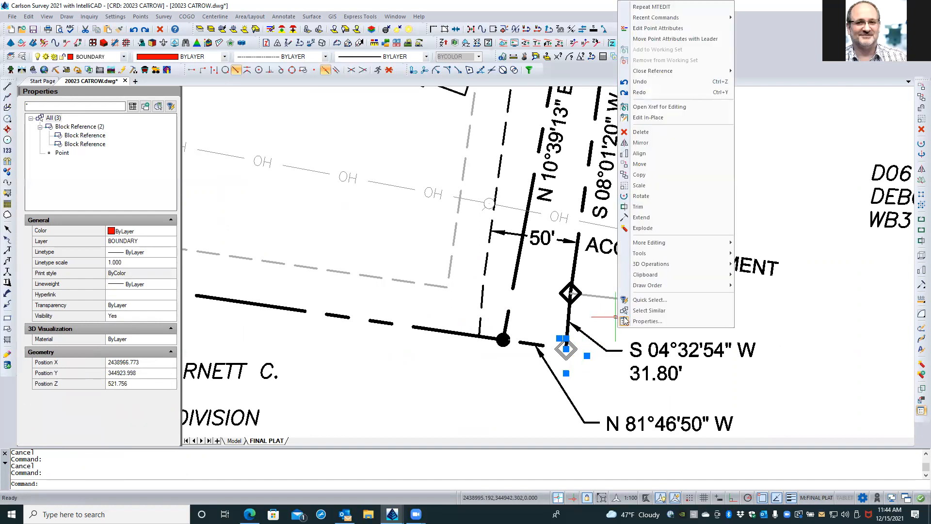
left_click(656, 310)
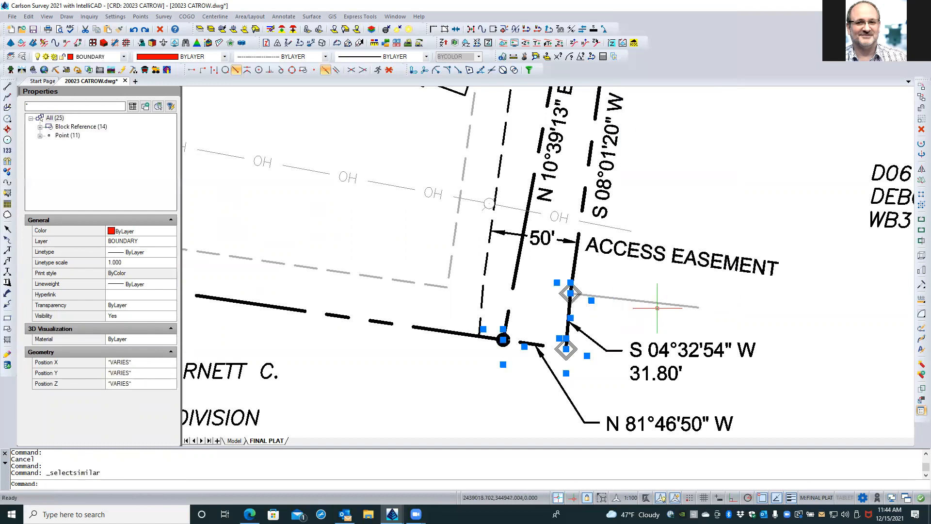
right_click(661, 287)
mouse_move(674, 287)
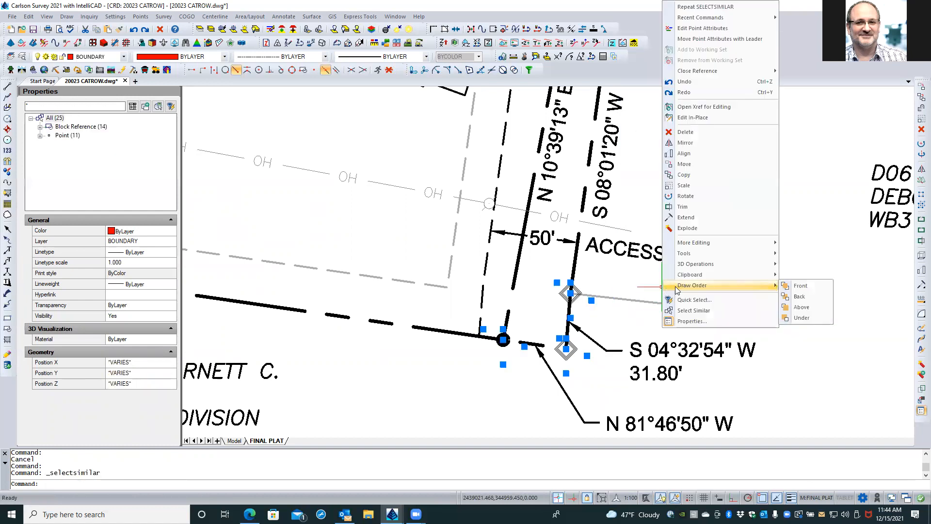
left_click(809, 288)
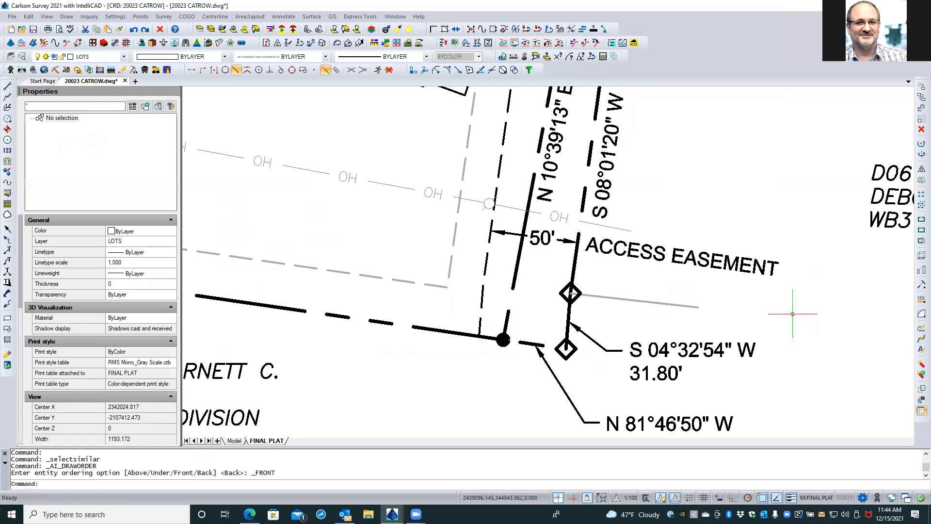
key("Escape")
key("Escape")
Step: Compare the parcel's corner symbols with the legend and check the access easement line's end at the southern boundary
scroll(807, 338, "down", 3)
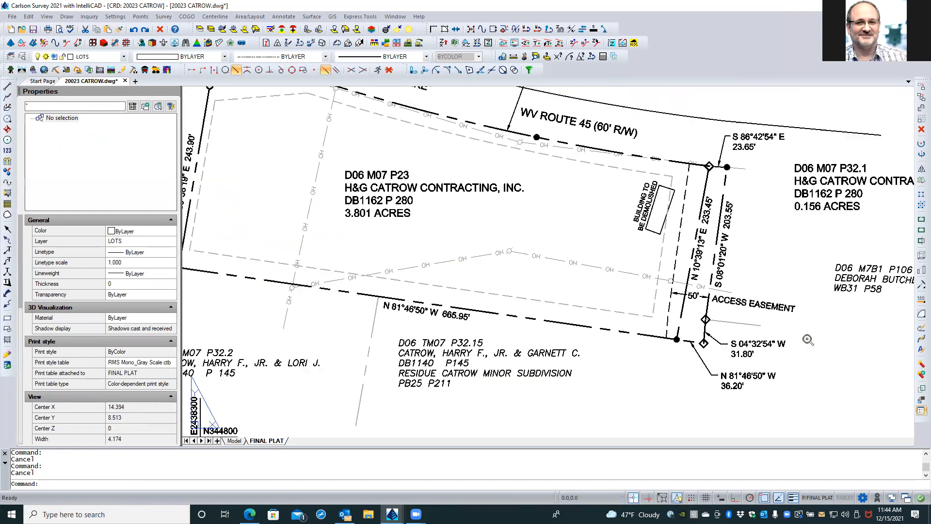
scroll(807, 338, "down", 2)
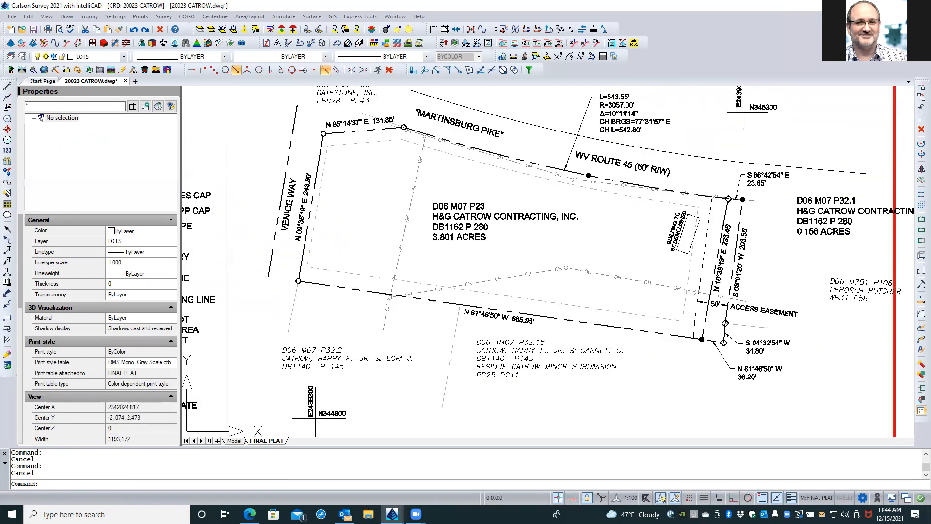
scroll(807, 338, "down", 1)
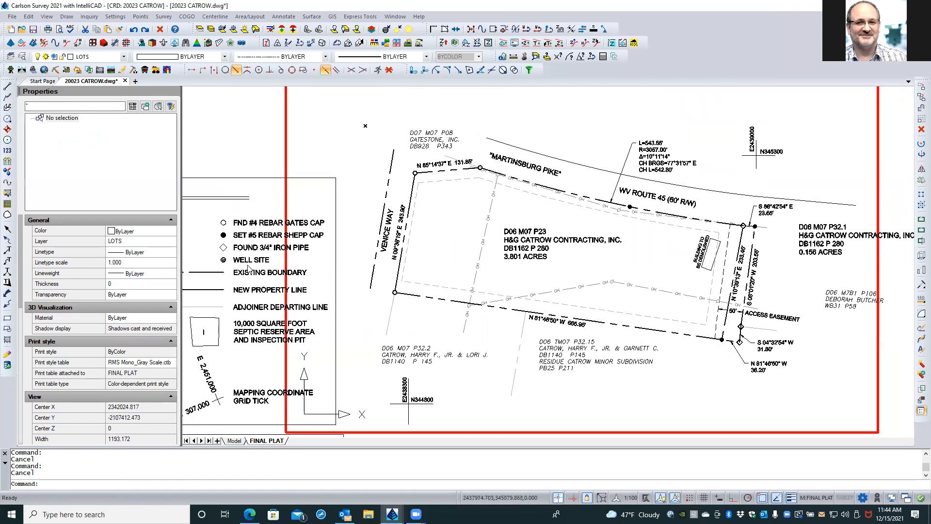
scroll(725, 318, "up", 5)
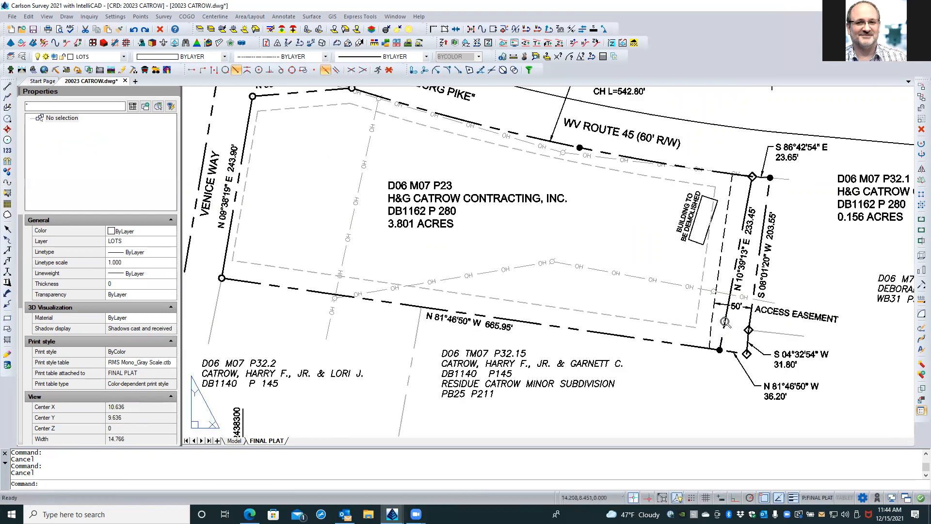
scroll(711, 325, "up", 2)
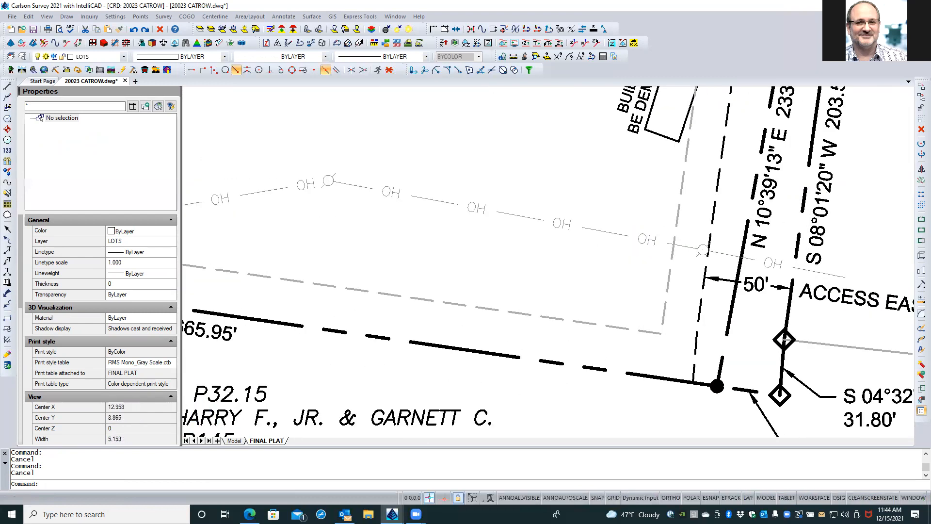
left_click(692, 341)
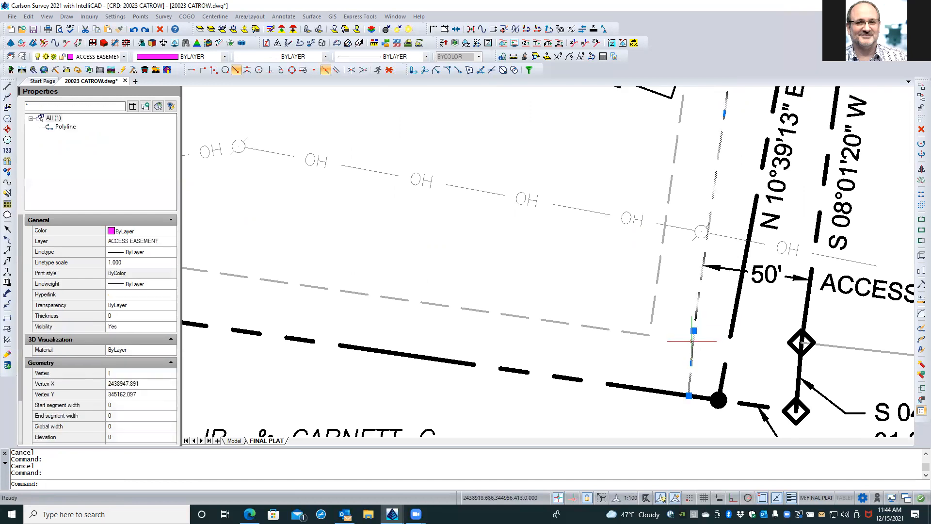
key("Escape")
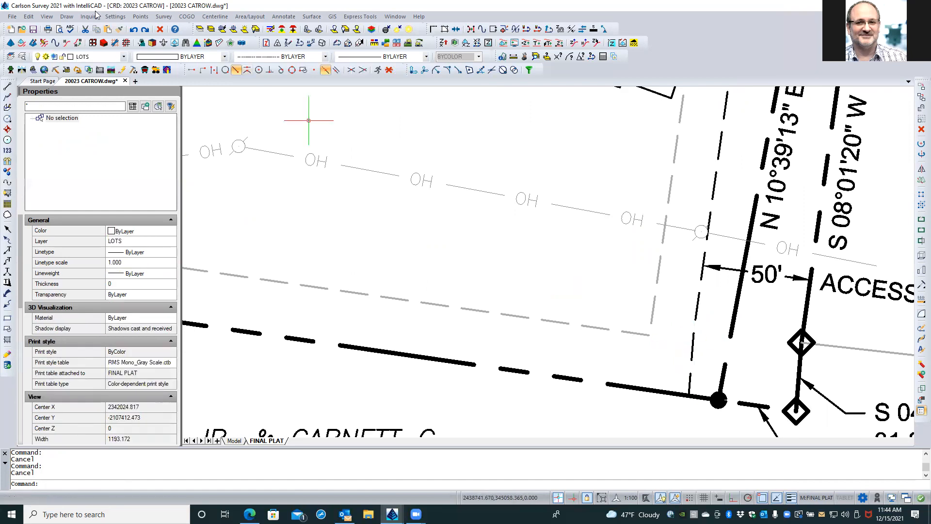
Step: Start the Insert Symbols command and open the symbol library to choose a symbol from the Points category
left_click(66, 18)
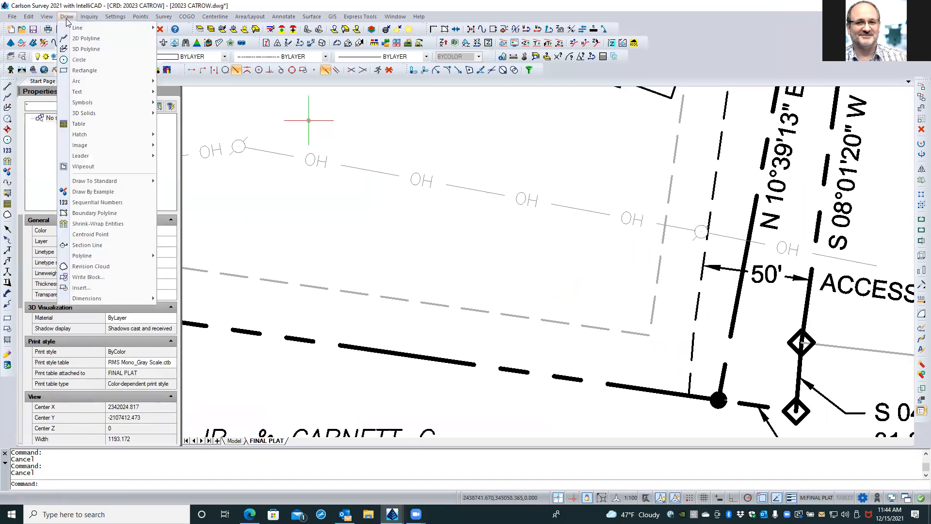
mouse_move(114, 102)
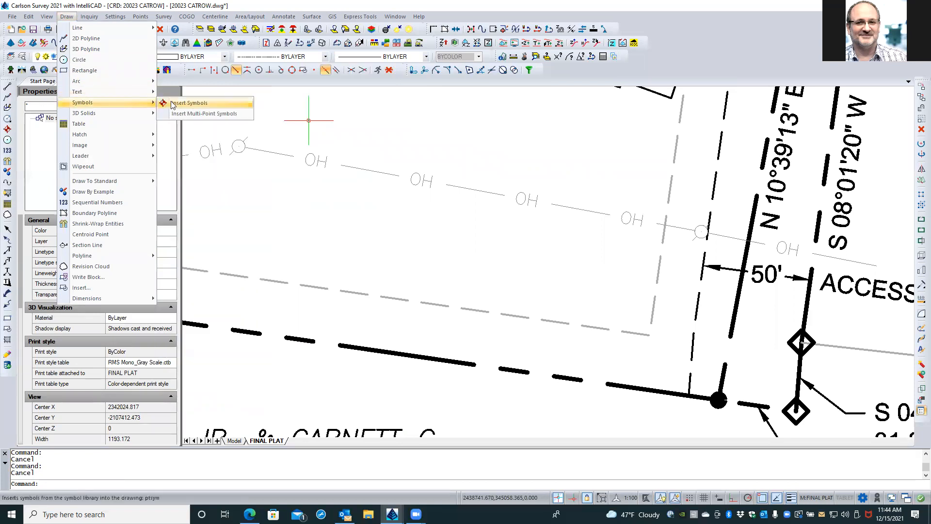
left_click(189, 103)
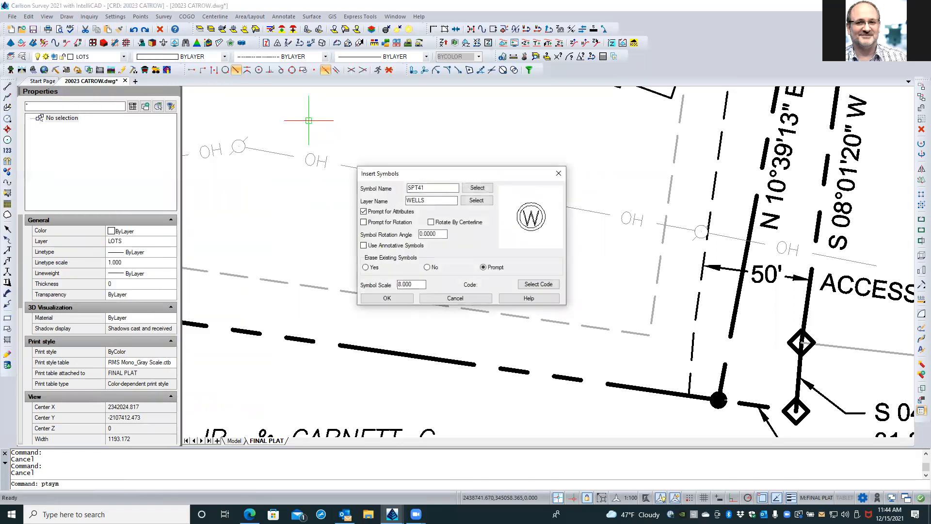
left_click(481, 188)
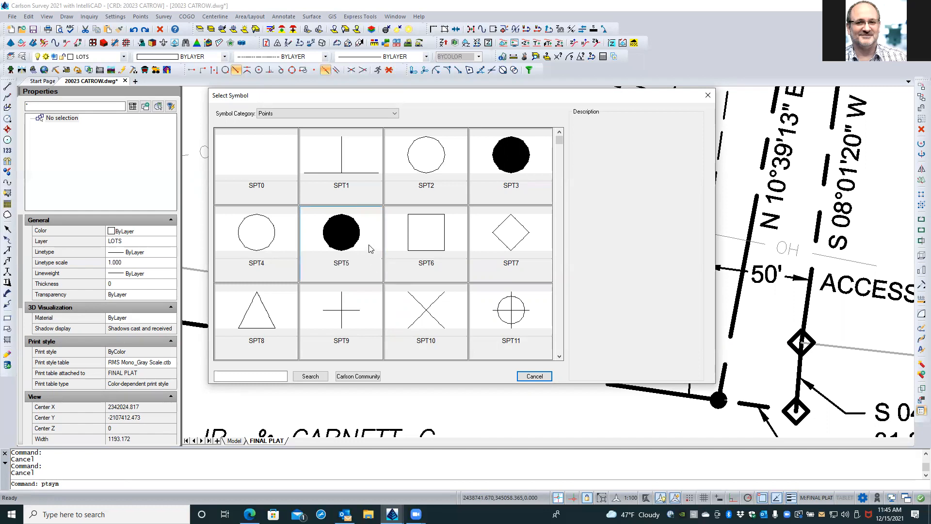
Step: Look through the Points category of the symbol library, from the basic shapes through SPT243, examining the available marker symbols
left_click(559, 357)
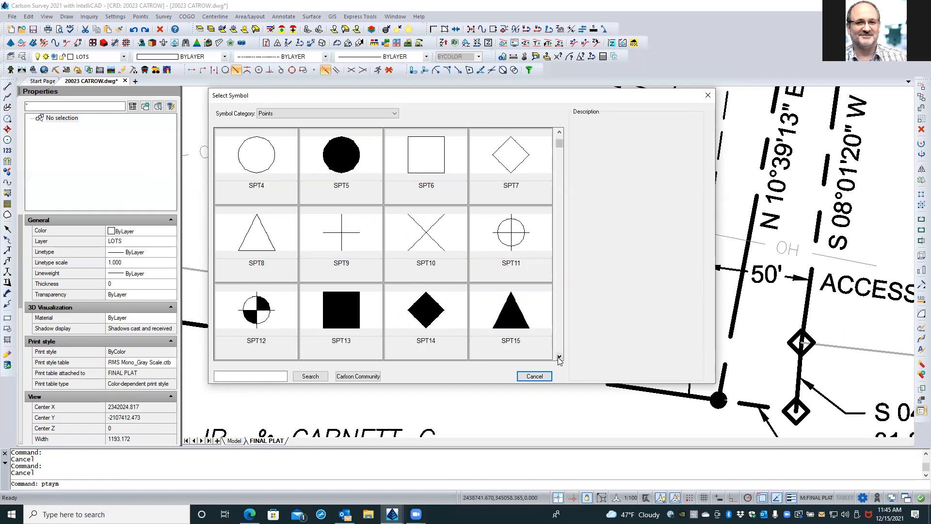
left_click(559, 358)
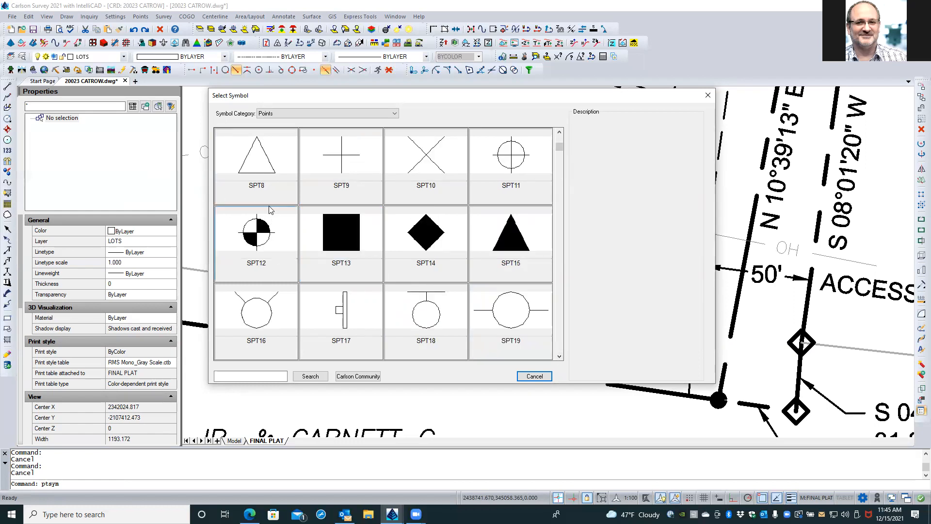
left_click(559, 357)
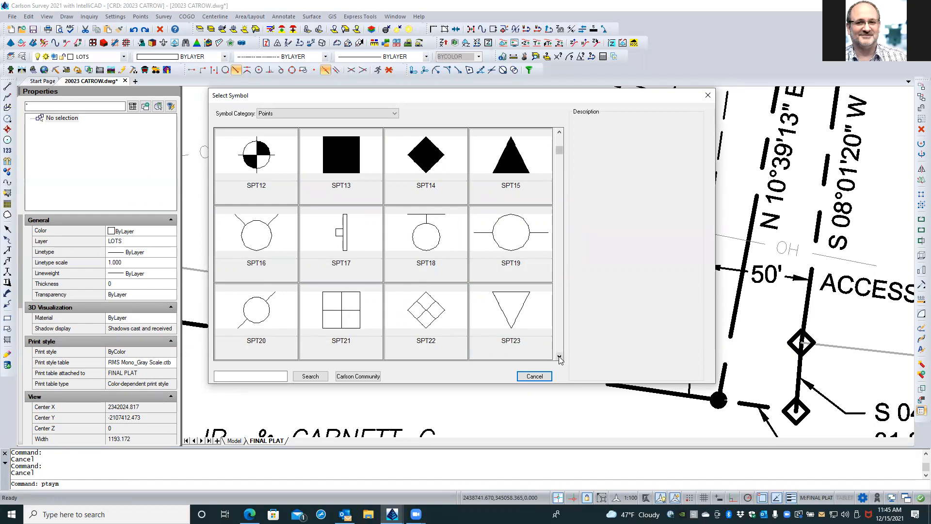
left_click(559, 358)
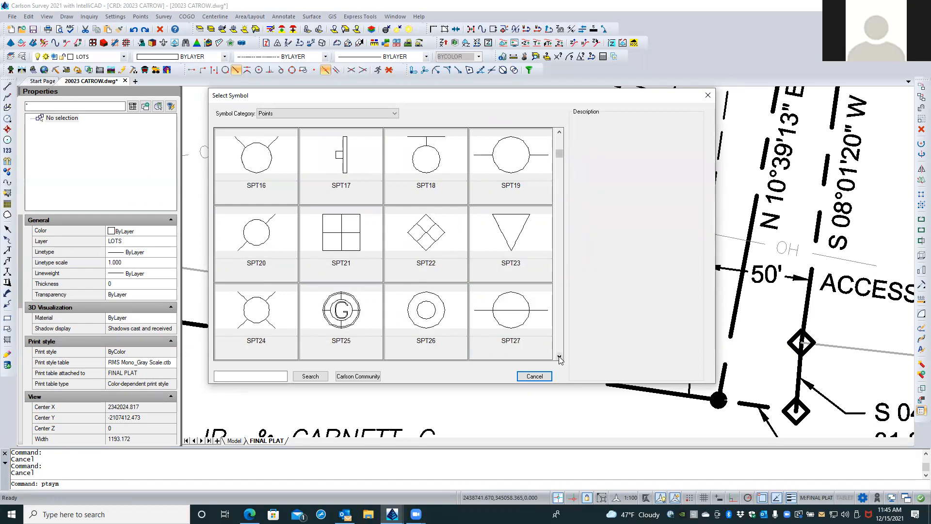
left_click(559, 358)
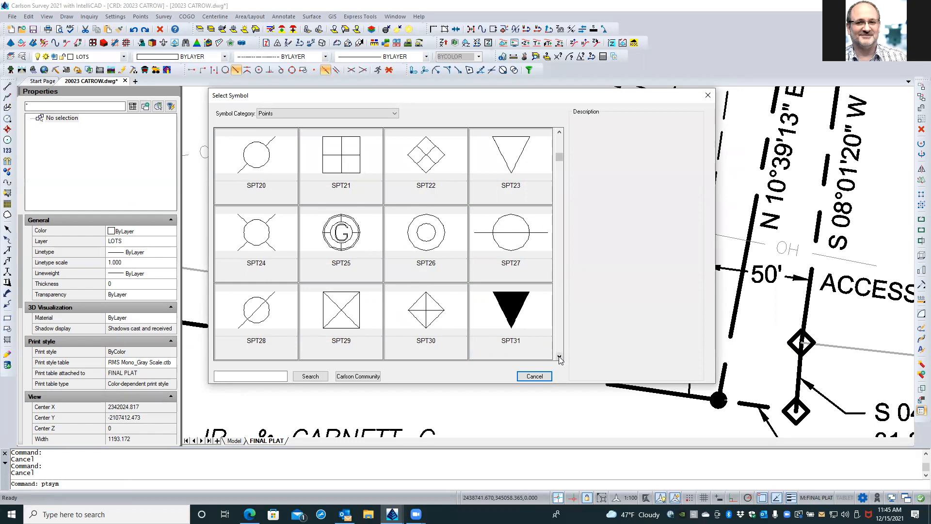
left_click(559, 358)
left_click(559, 358)
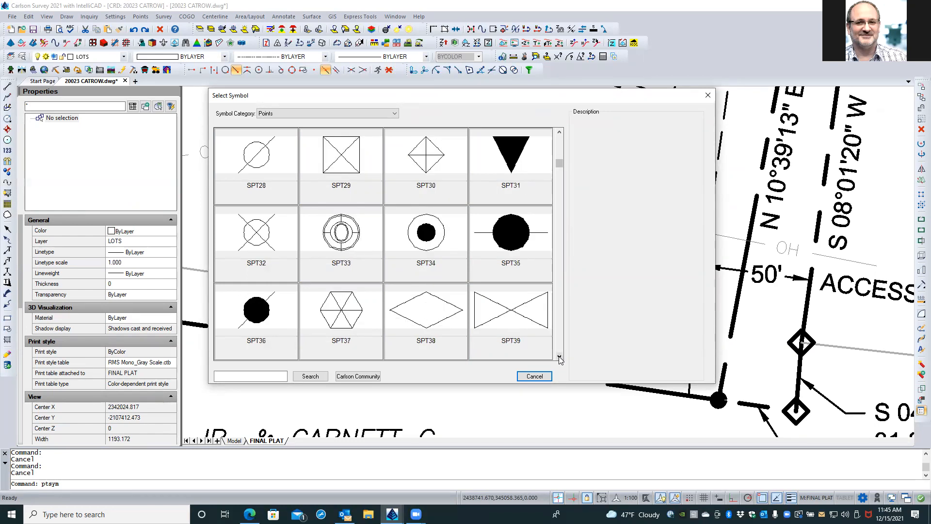
left_click(559, 357)
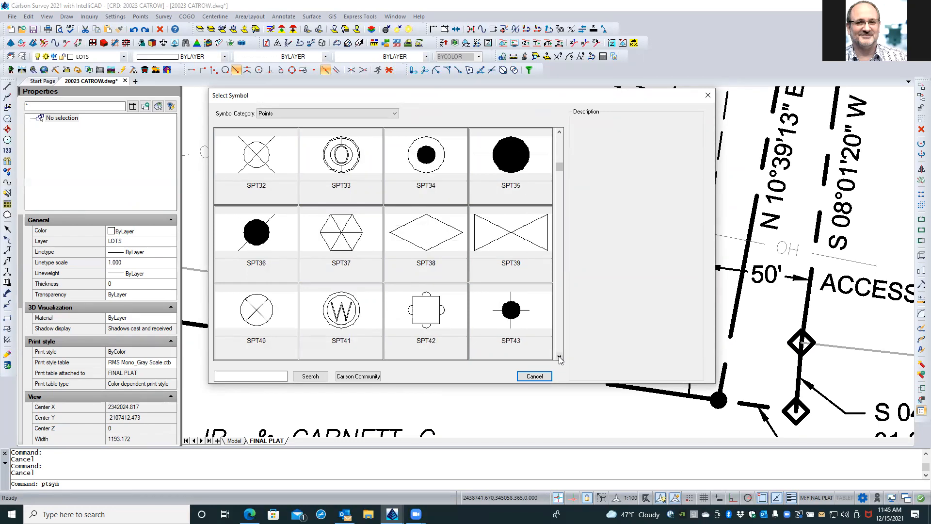
left_click(559, 132)
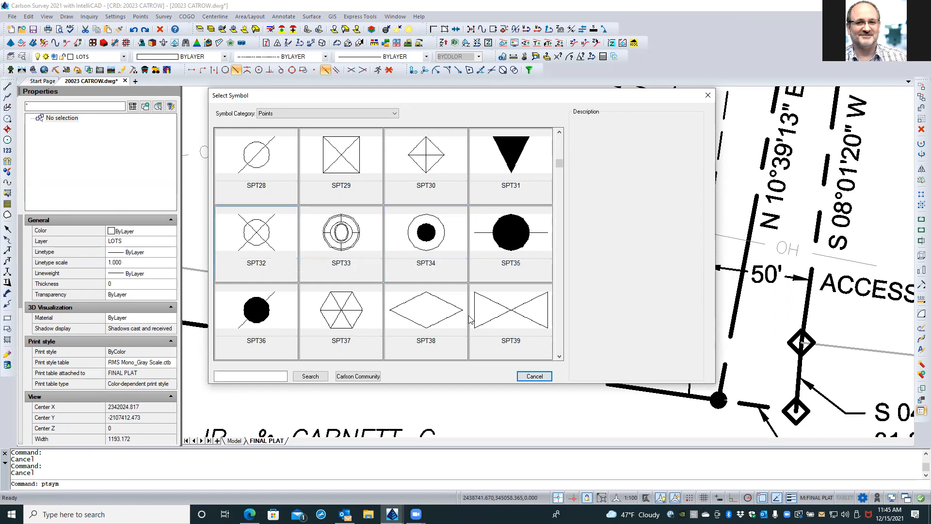
left_click(559, 356)
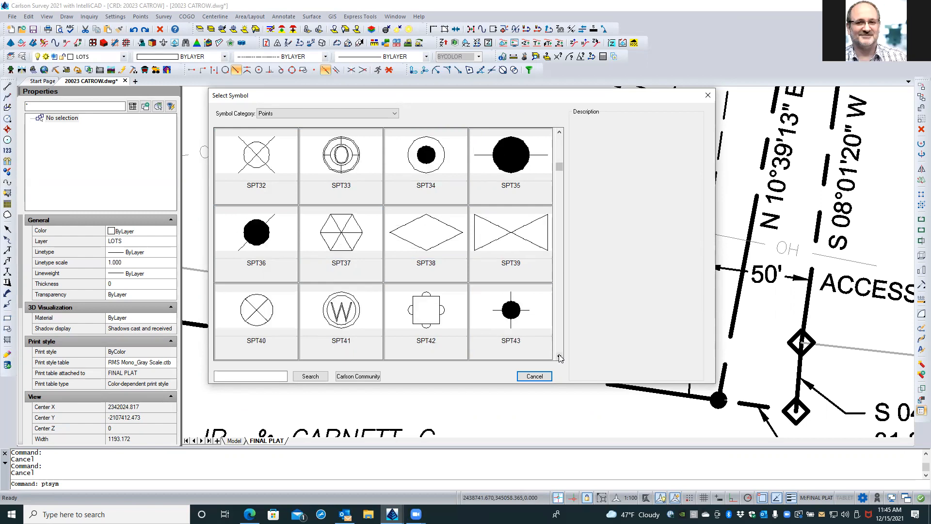
double_click(559, 356)
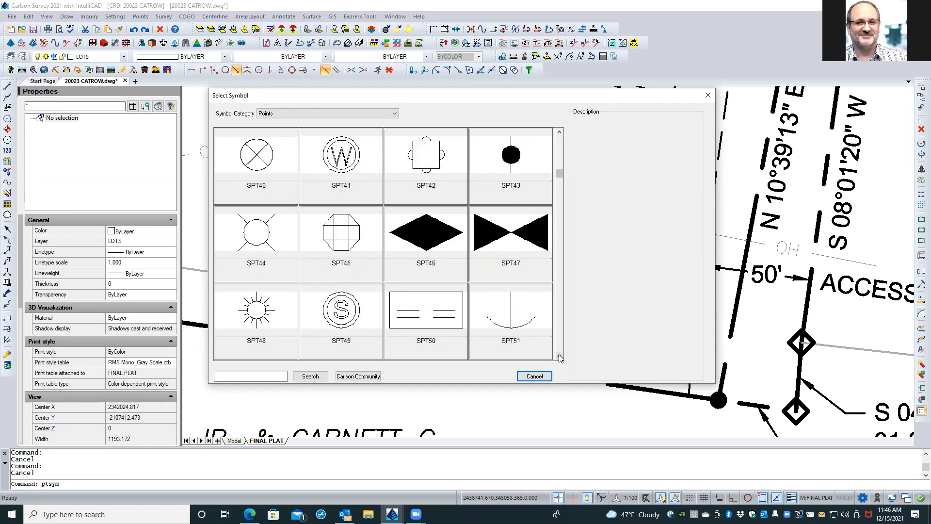
left_click(560, 356)
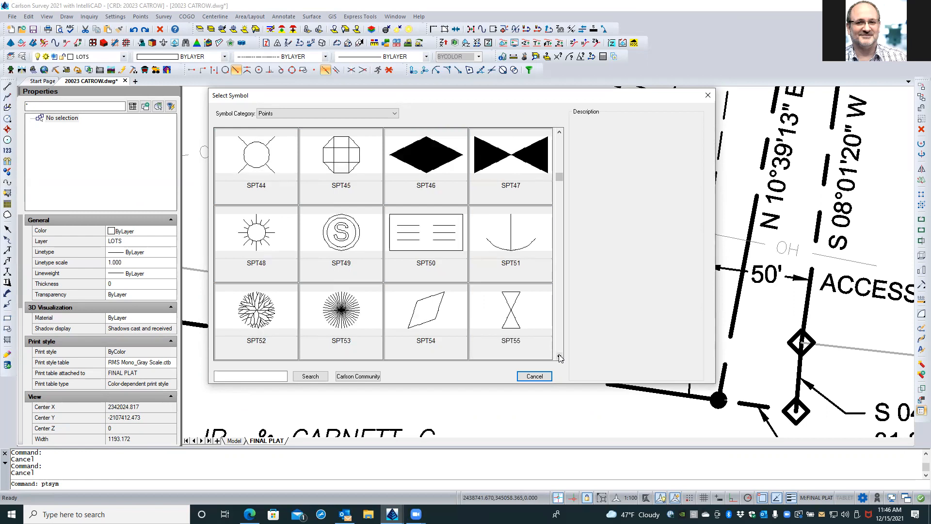
left_click(560, 357)
left_click(560, 356)
left_click(560, 357)
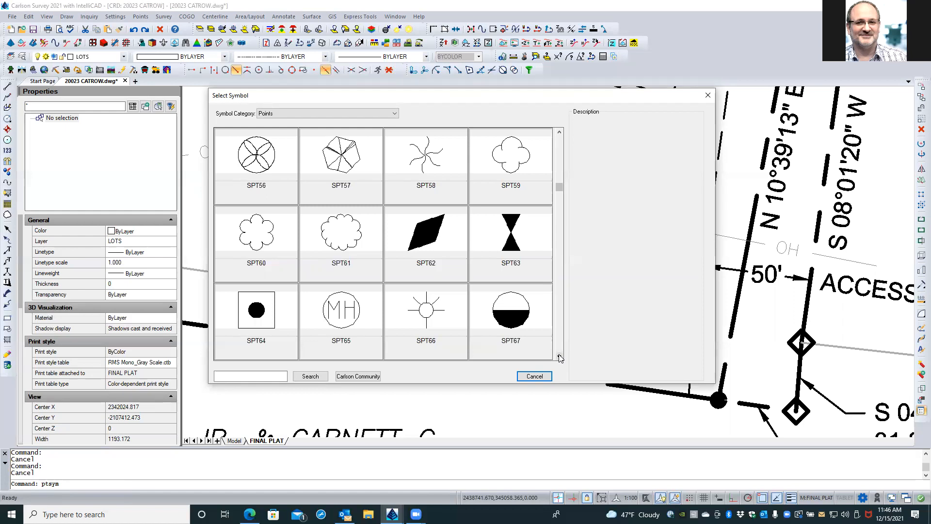
left_click(559, 356)
left_click(559, 356)
left_click(560, 356)
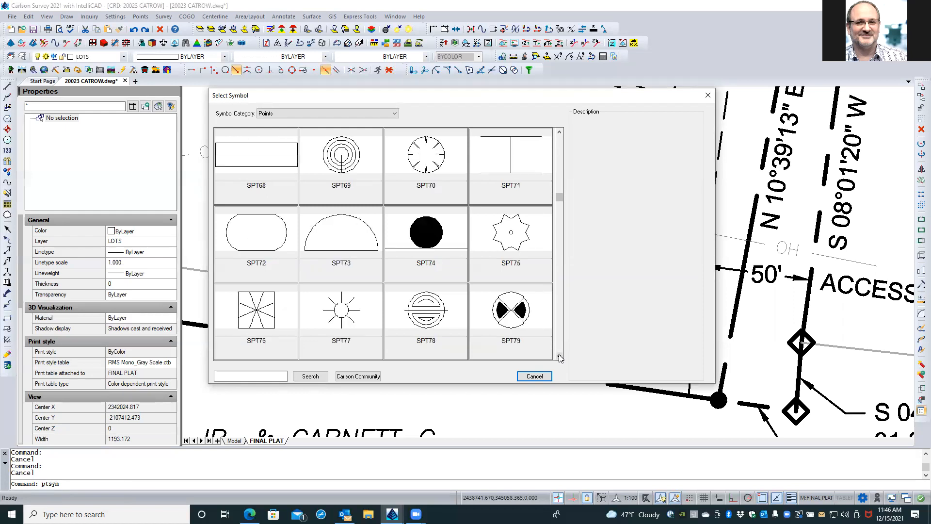
left_click(559, 357)
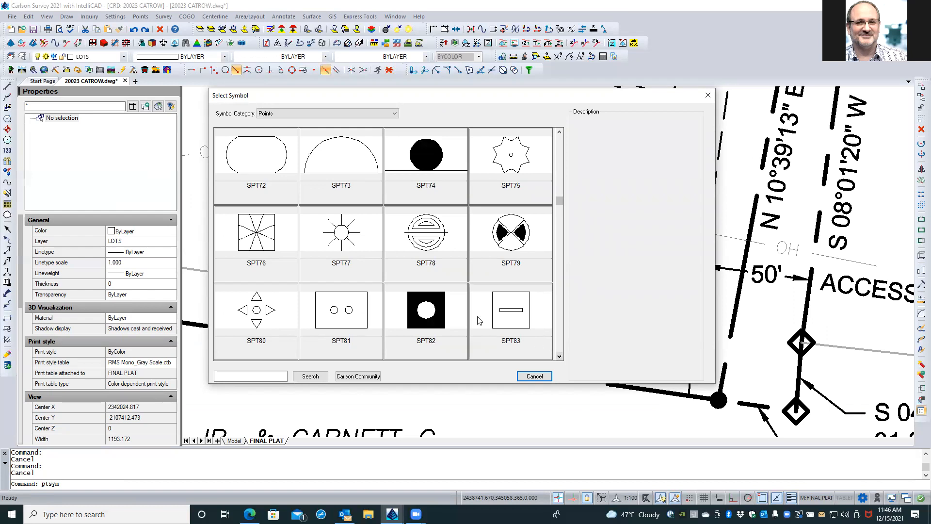
left_click(560, 356)
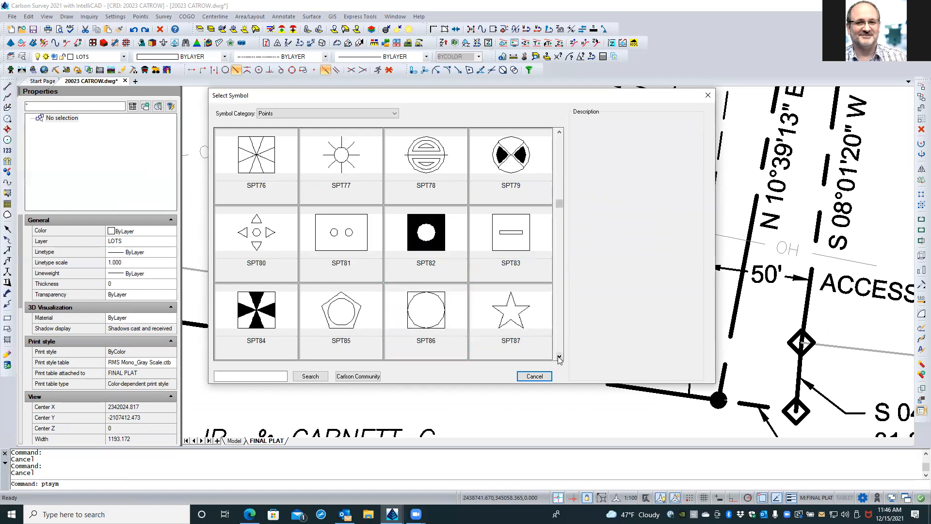
left_click(559, 357)
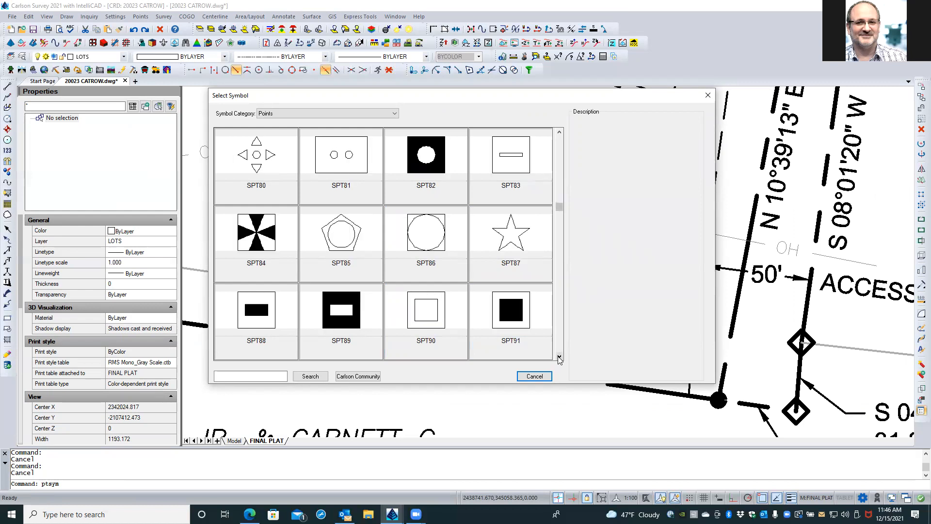
left_click(560, 357)
left_click(560, 358)
left_click(559, 357)
double_click(559, 357)
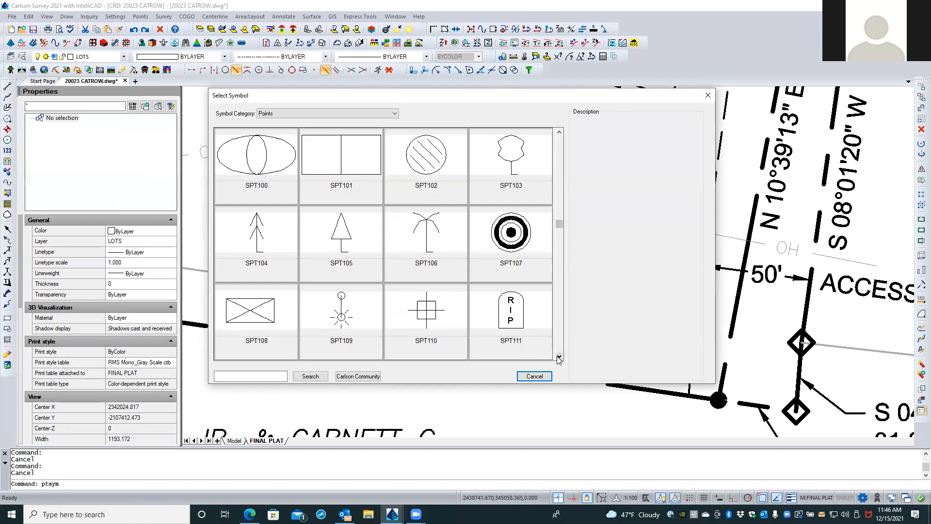
left_click(560, 357)
left_click(560, 358)
left_click(559, 357)
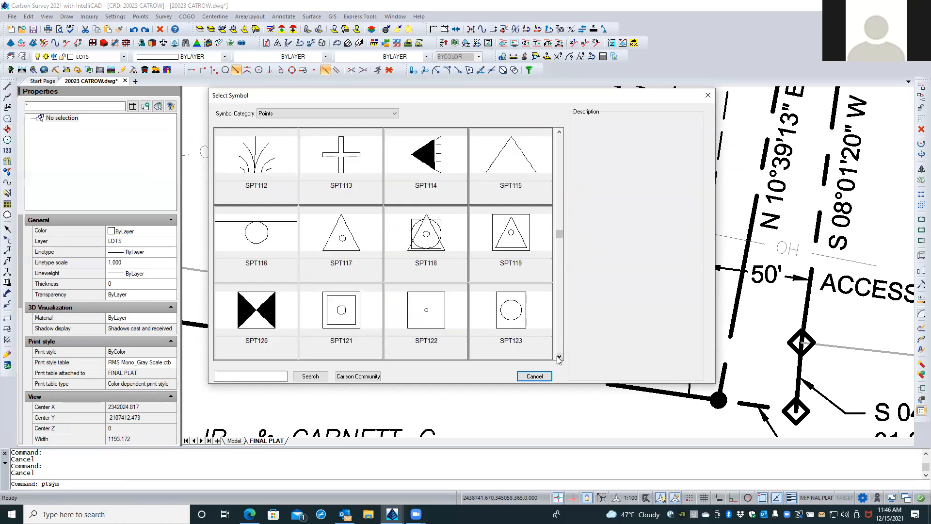
left_click(560, 357)
left_click(560, 357)
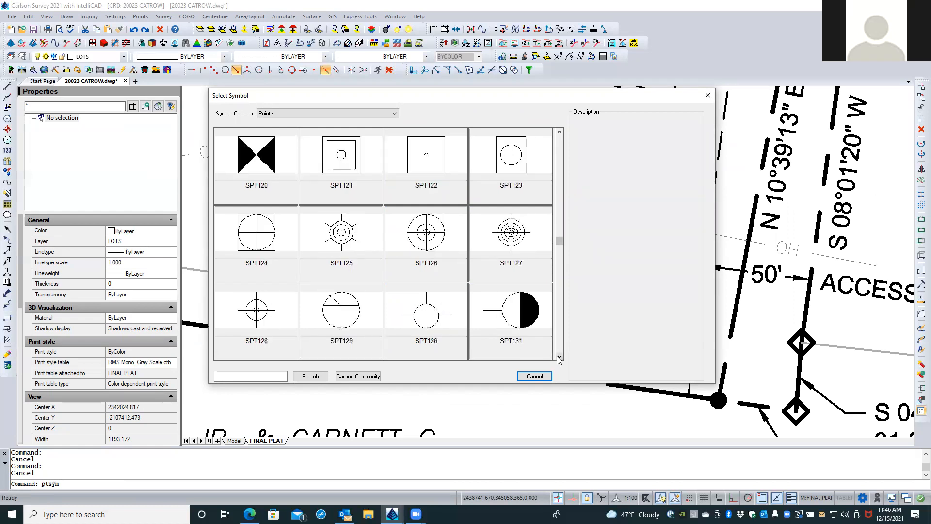
left_click(560, 357)
left_click(560, 358)
left_click(560, 358)
left_click(559, 357)
left_click(559, 357)
left_click(560, 358)
left_click(559, 357)
left_click(559, 358)
left_click(560, 358)
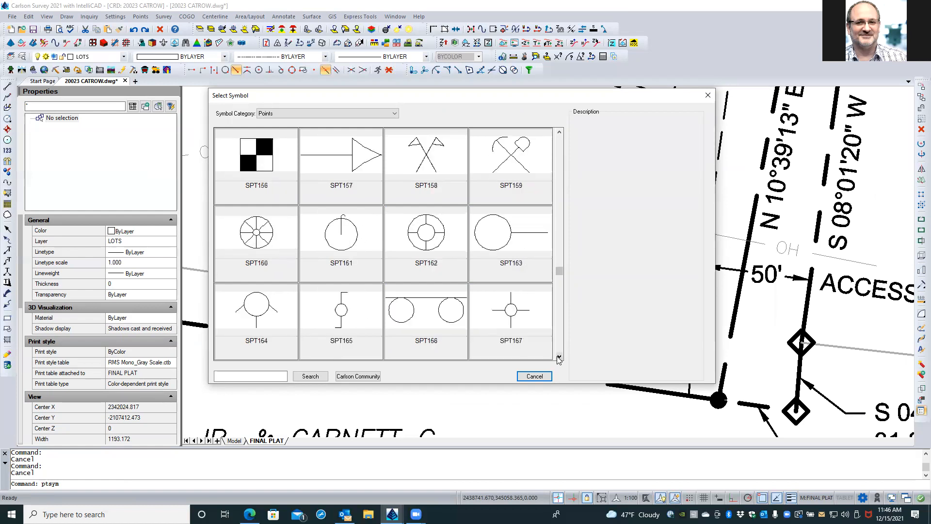
left_click(560, 357)
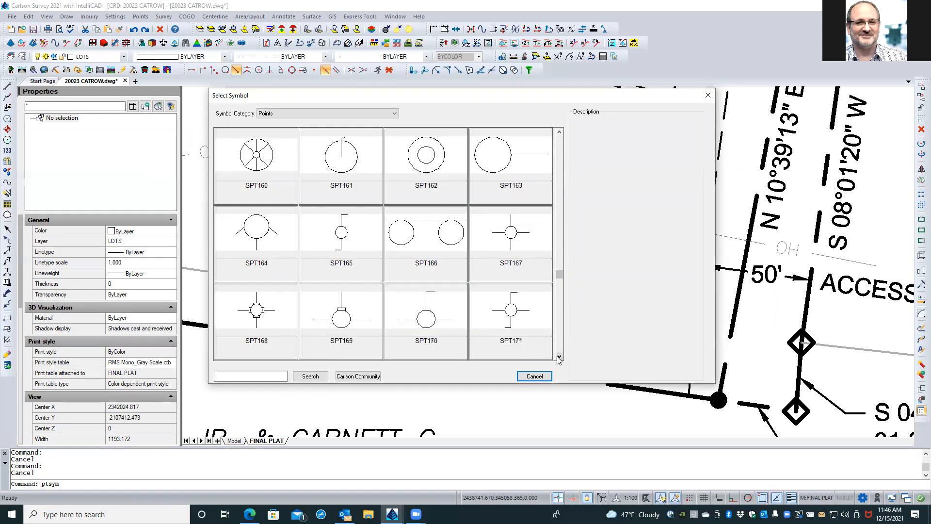
left_click(559, 357)
left_click(560, 358)
left_click(560, 357)
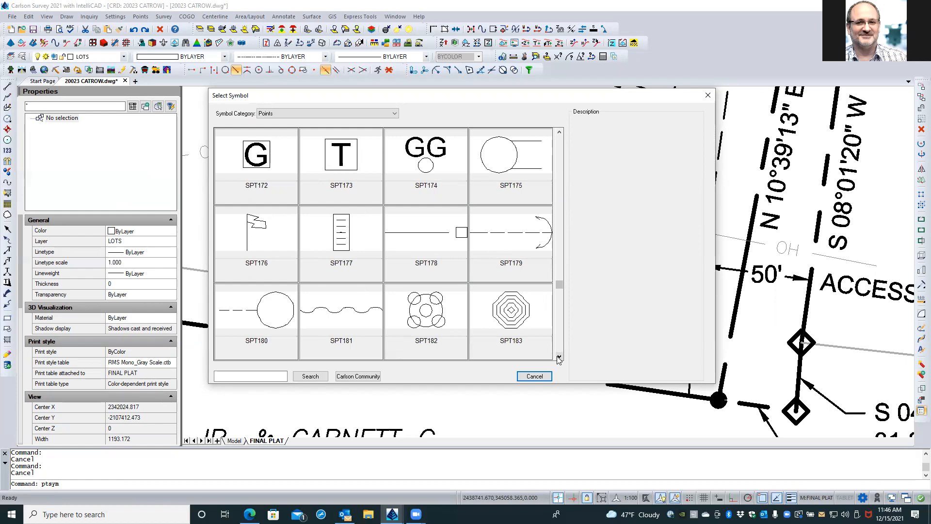
left_click(560, 357)
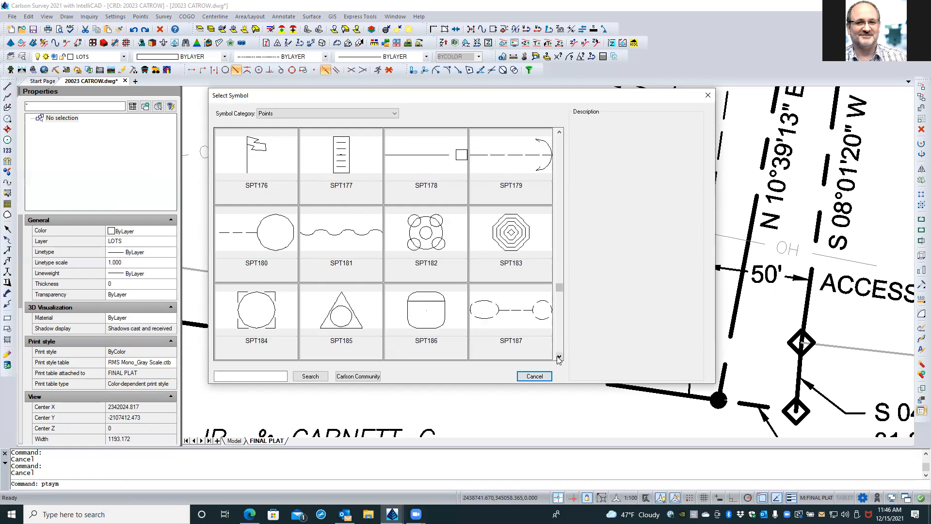
left_click(560, 358)
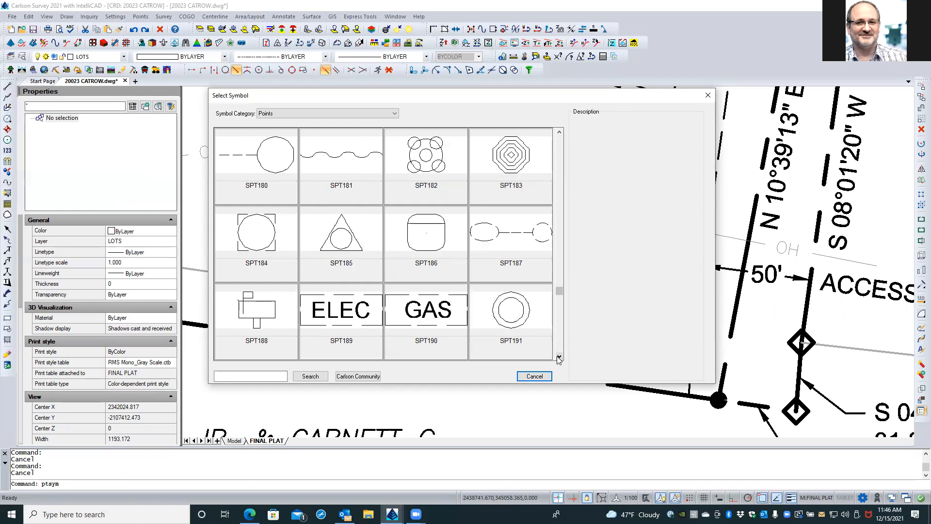
left_click(560, 357)
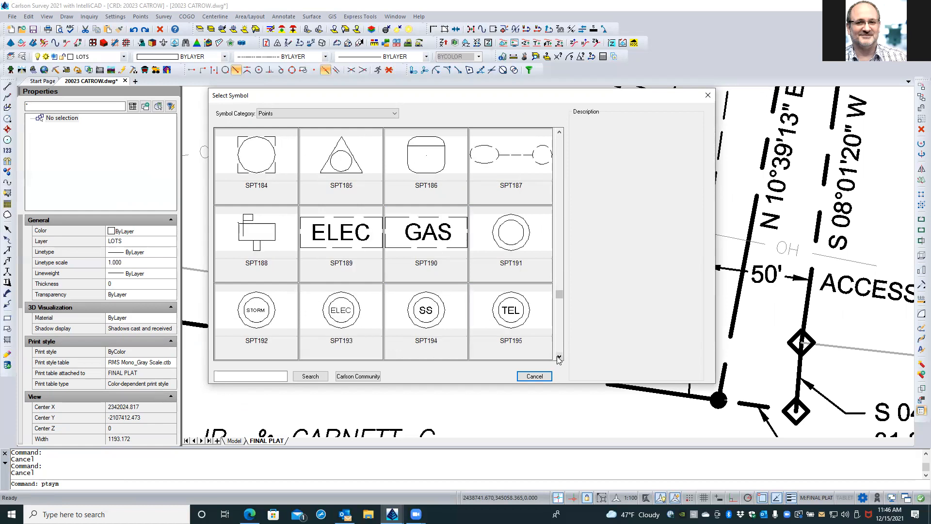
left_click(559, 357)
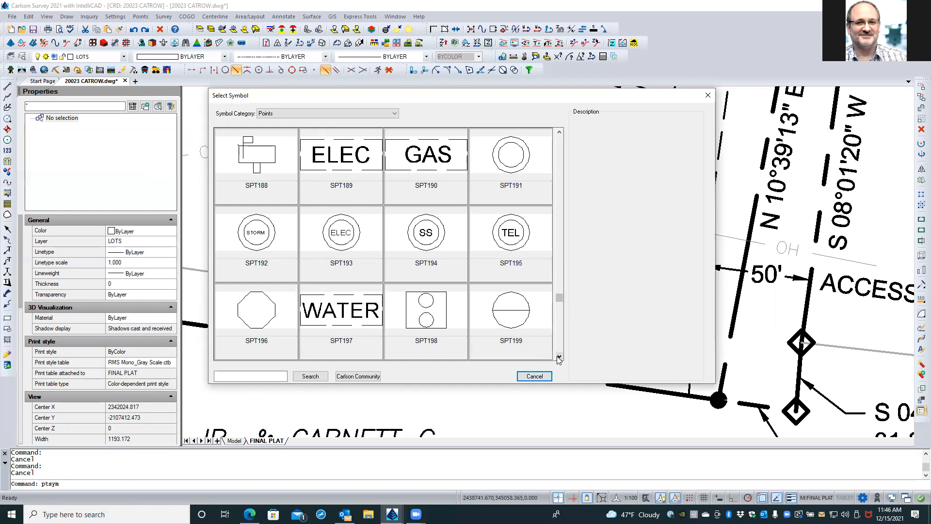
left_click(559, 357)
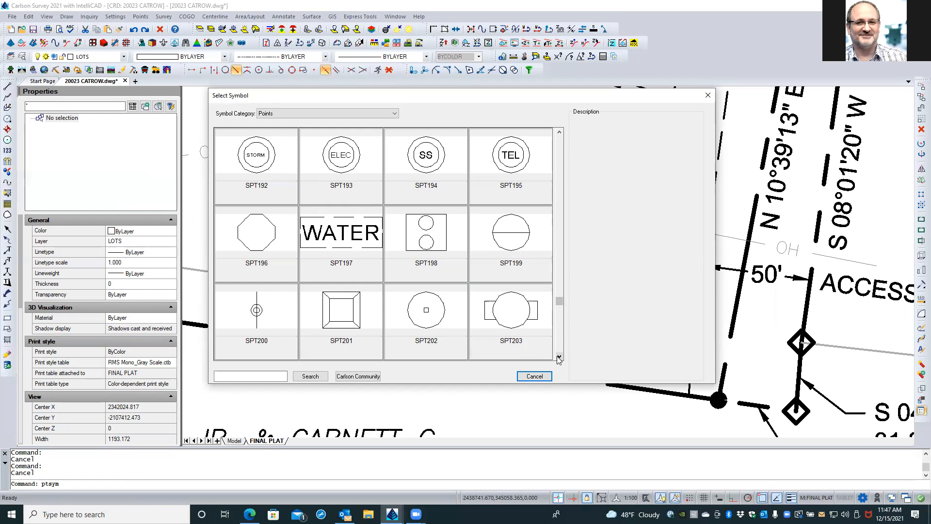
left_click(559, 357)
left_click(559, 358)
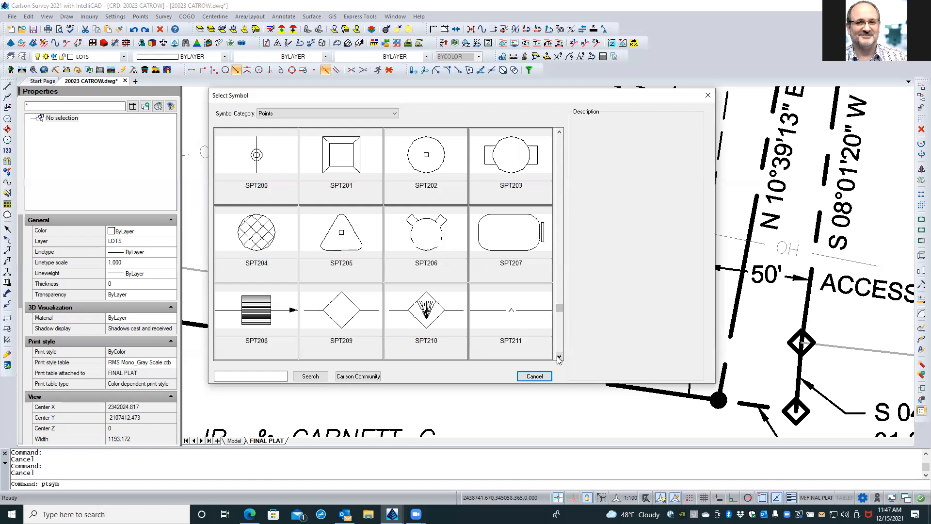
left_click(559, 358)
left_click(559, 358)
left_click(559, 357)
left_click(559, 358)
left_click(559, 358)
left_click(559, 358)
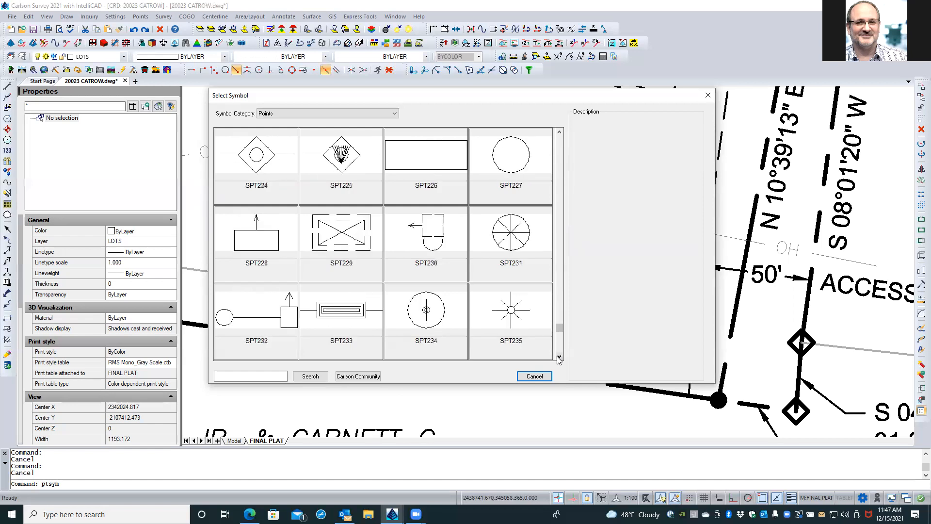
left_click(559, 358)
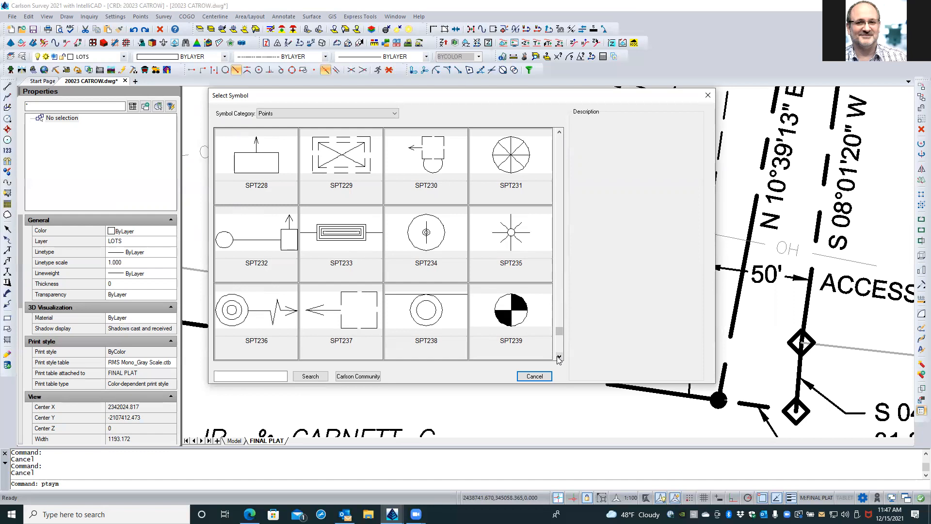
left_click(559, 358)
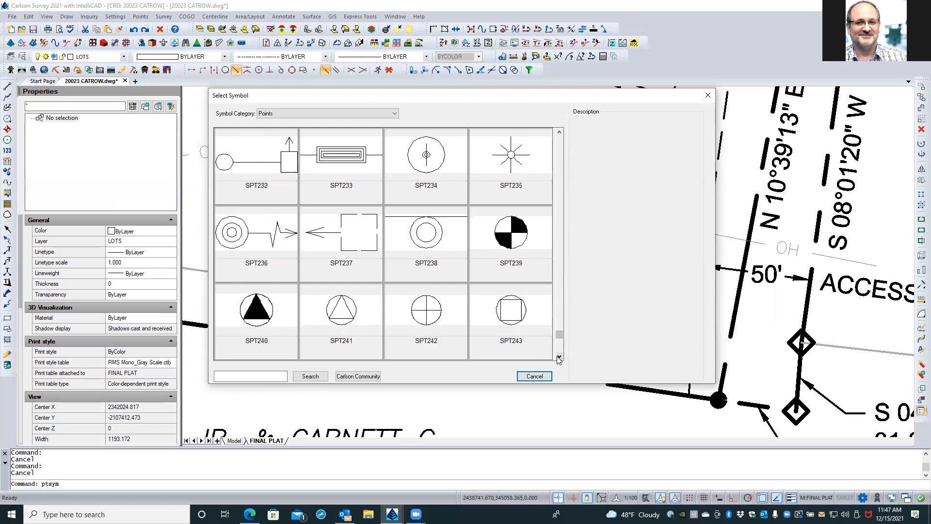
Step: Choose symbol SPT248, the open V shape, from the Points category and accept it for insertion on the WELLS layer
left_click(559, 358)
left_click(559, 358)
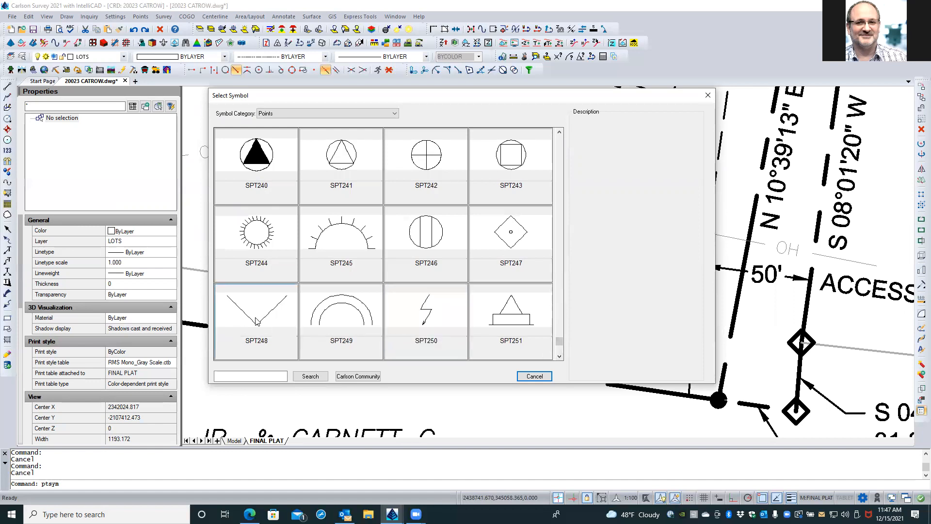
left_click(559, 357)
left_click(559, 358)
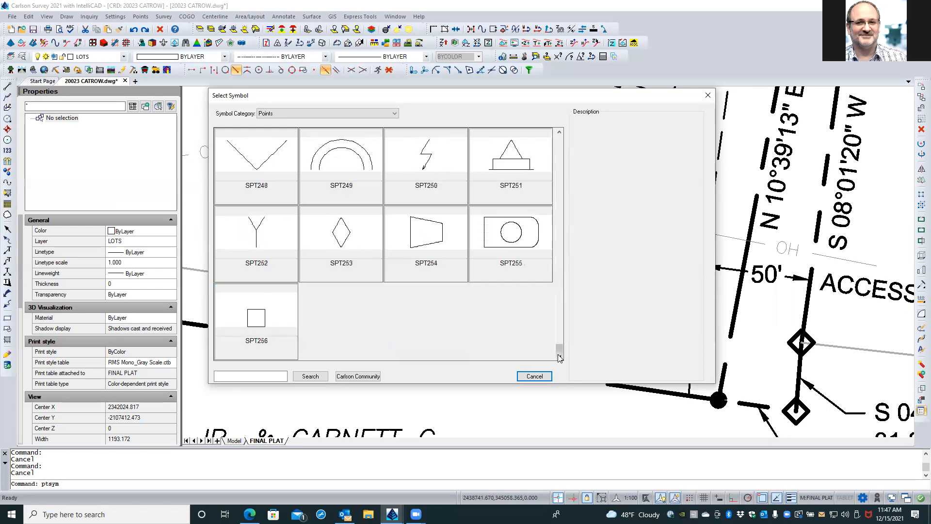
double_click(249, 168)
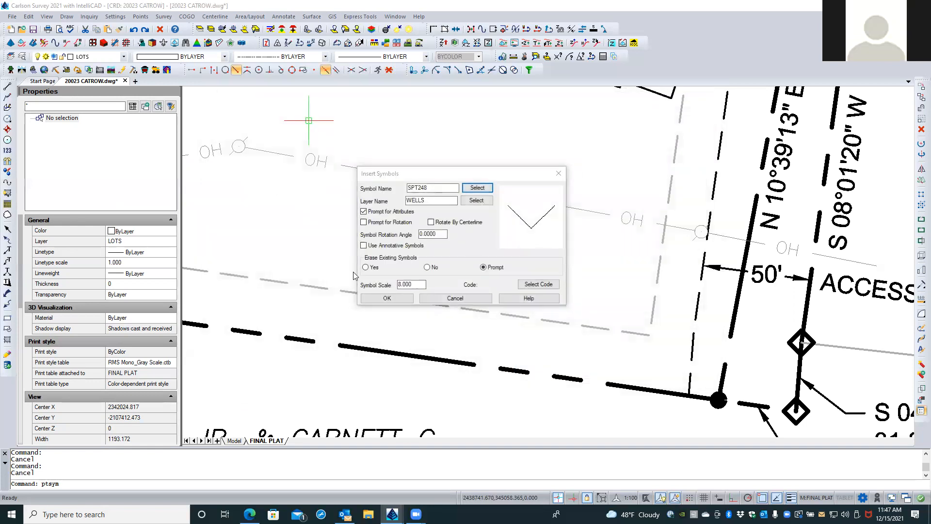
left_click(387, 298)
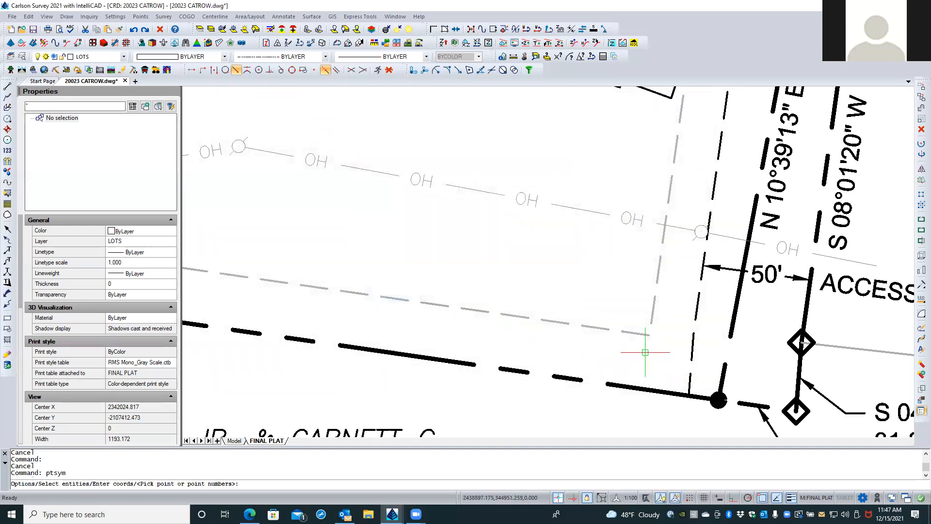
Step: Place trial SPT248 symbols at the bend of the dashed access easement line and just beside it, and undo the insertion
left_click(695, 340)
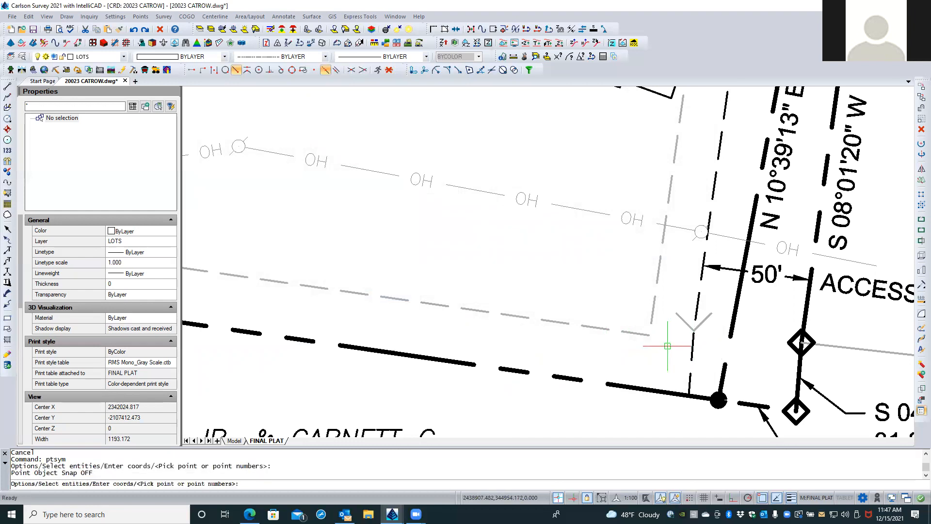
left_click(706, 316)
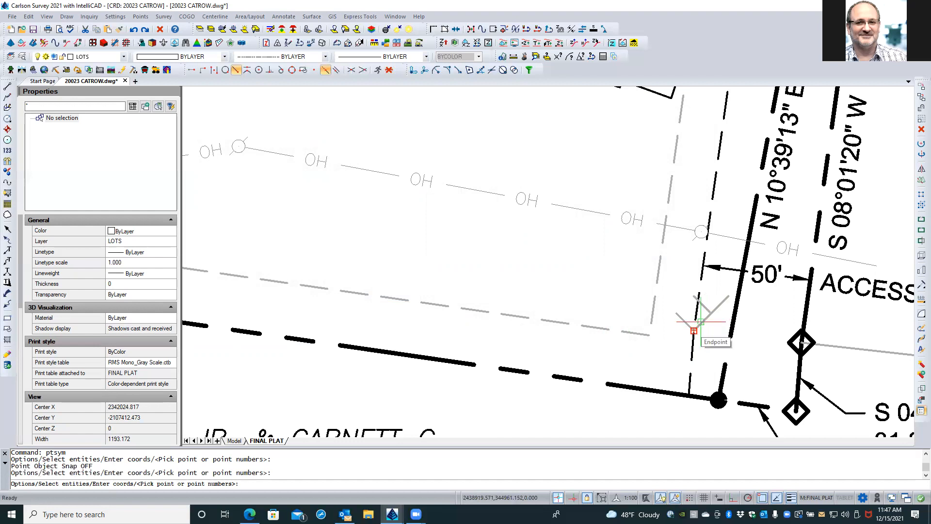
key("Escape")
key("Escape")
type("u")
key("Return")
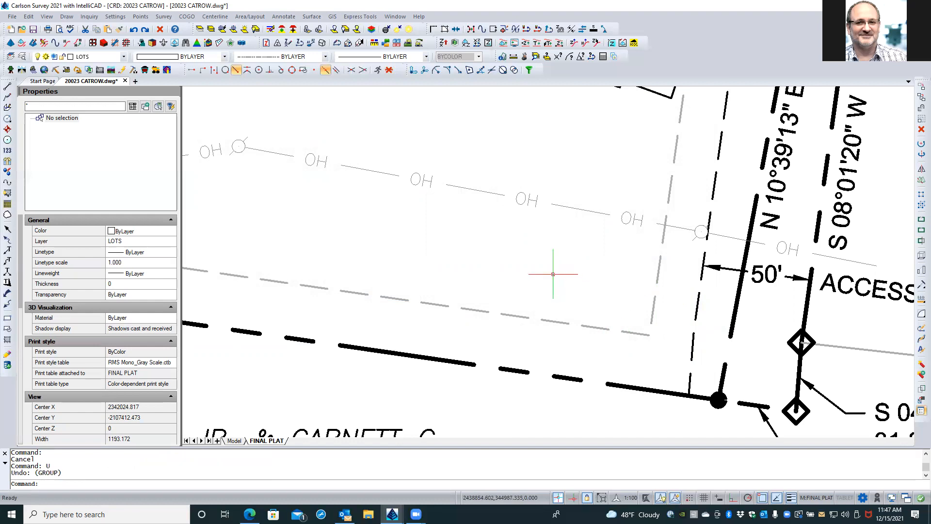
Step: Restart Insert Symbols with symbol scale 4, attribute prompting off and rotation prompting on
key("Up")
key("Return")
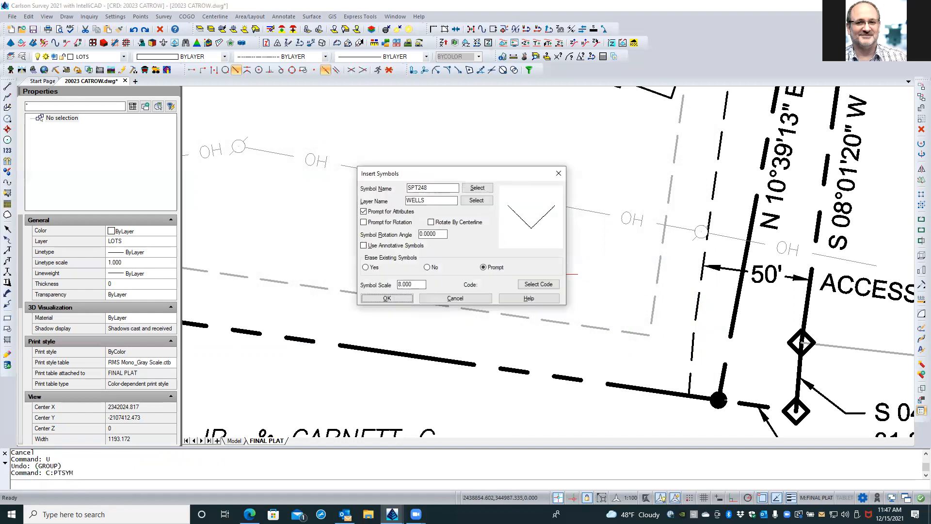
left_click(465, 222)
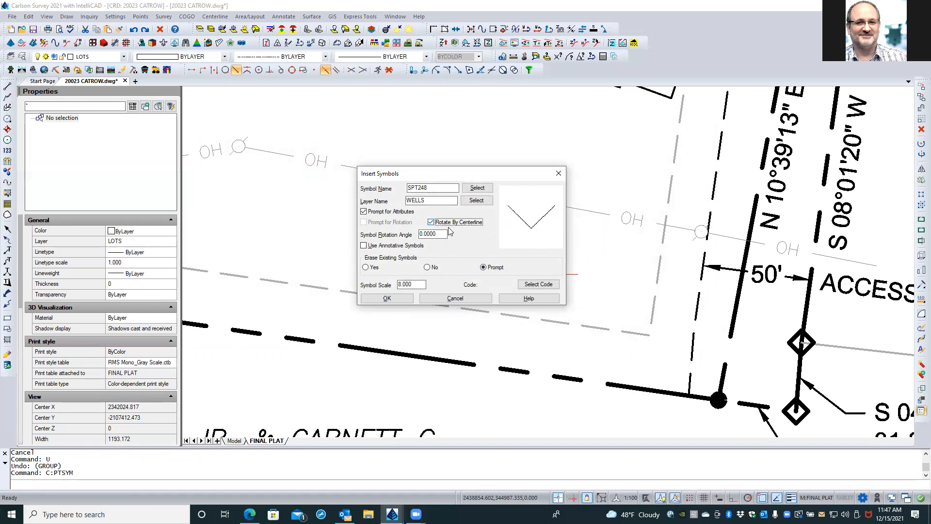
double_click(416, 284)
type("4")
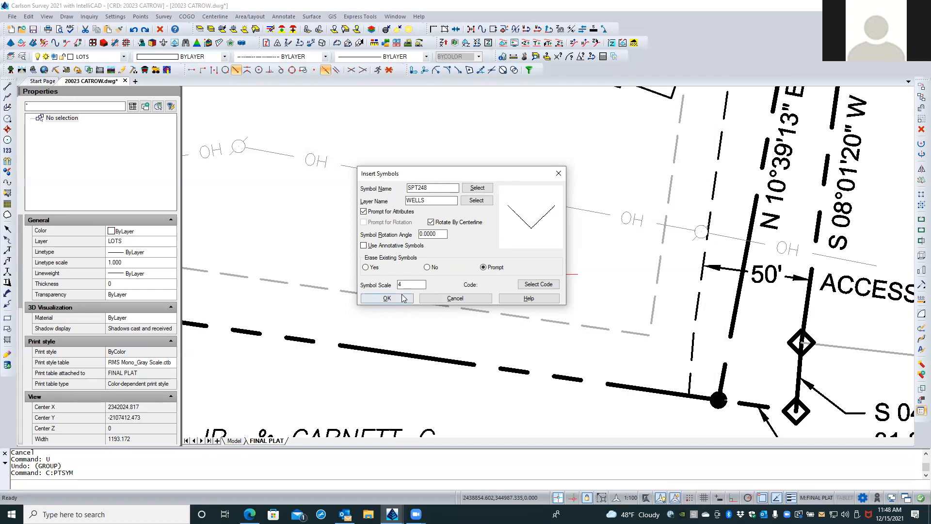
left_click(431, 222)
left_click(363, 212)
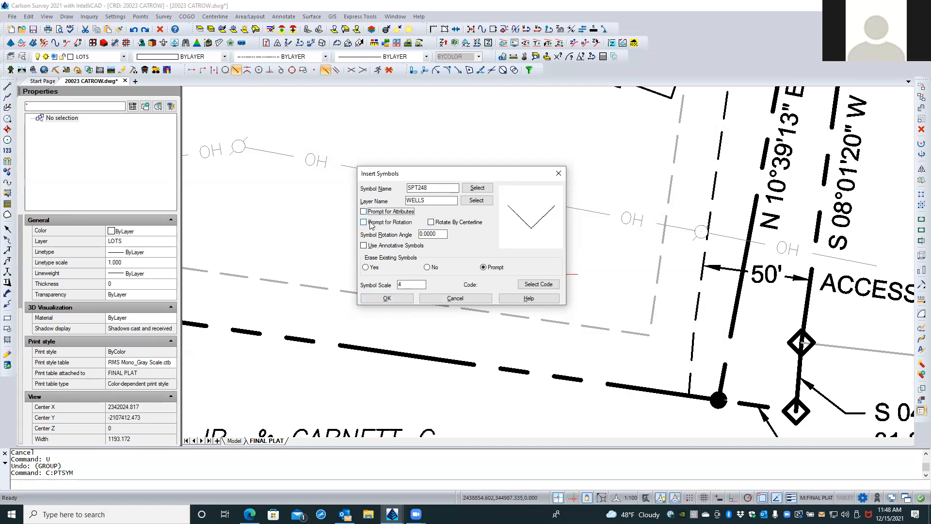
left_click(364, 223)
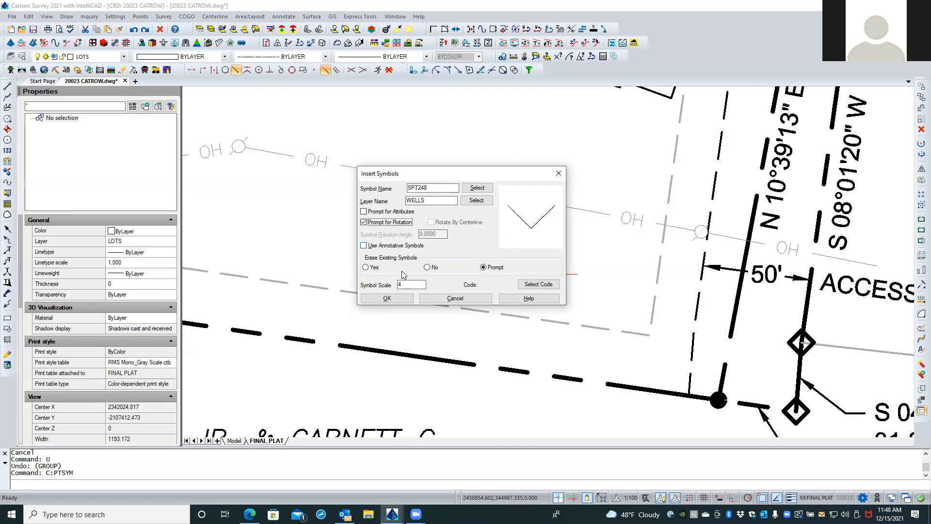
left_click(401, 298)
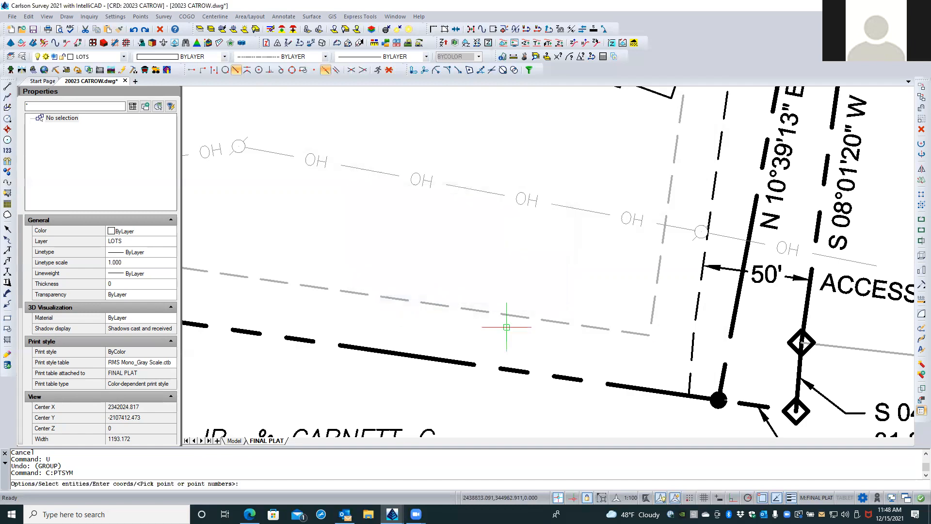
Step: Place an SPT248 symbol at the access easement line's bend, rotate it along the dashed line, and undo the insertion
left_click(690, 343)
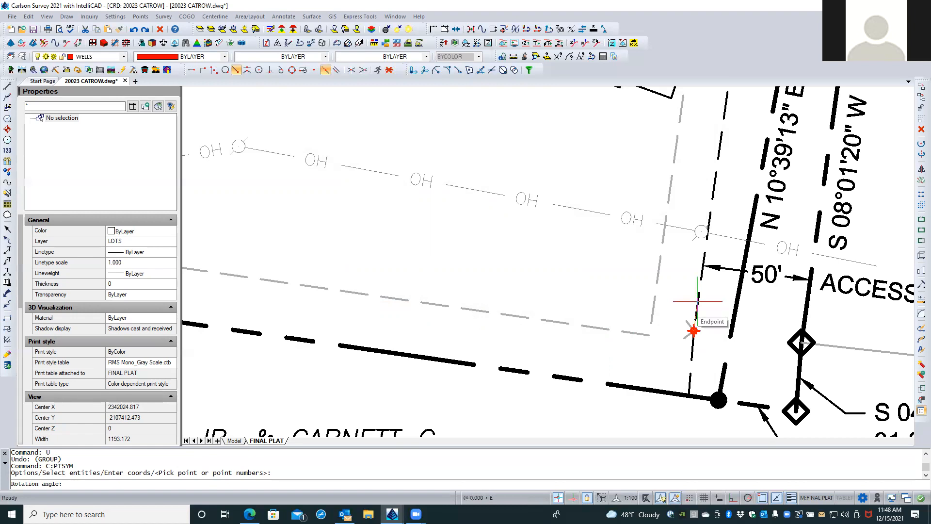
left_click(697, 301)
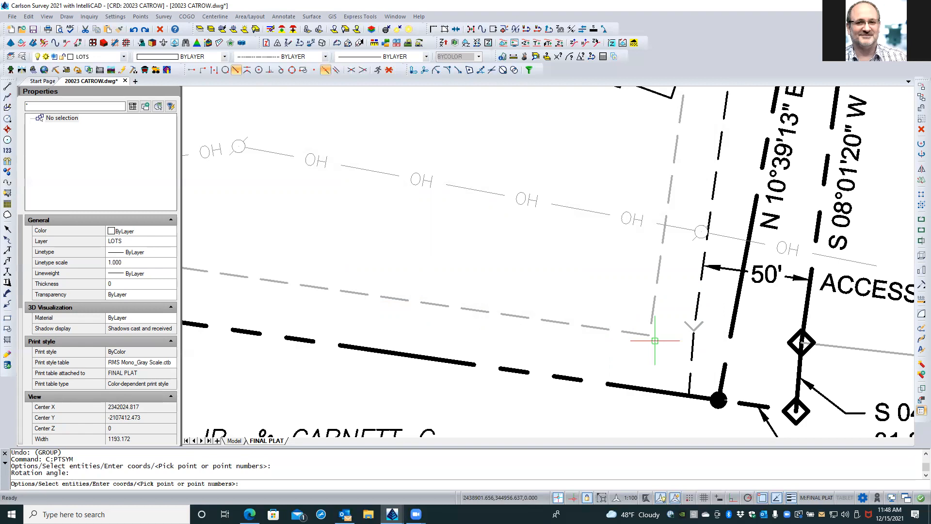
type("u")
key("Return")
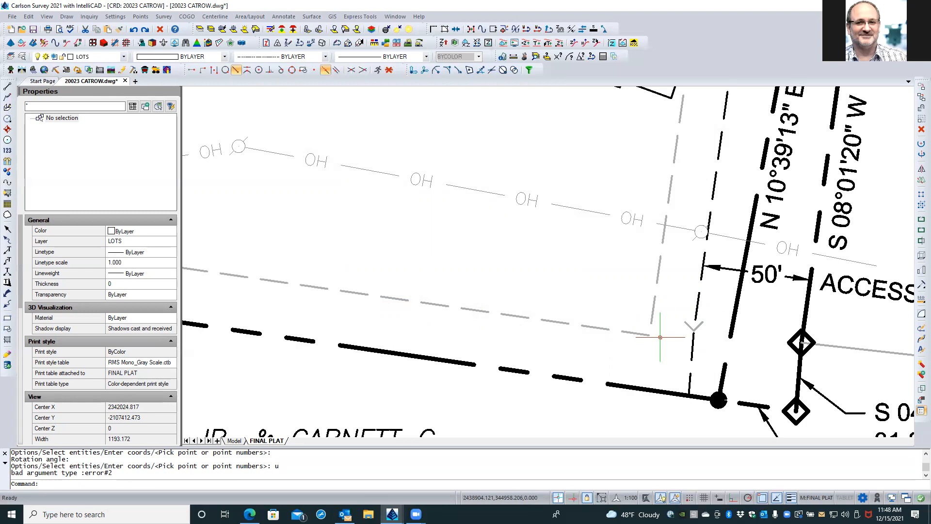
type("u")
key("Return")
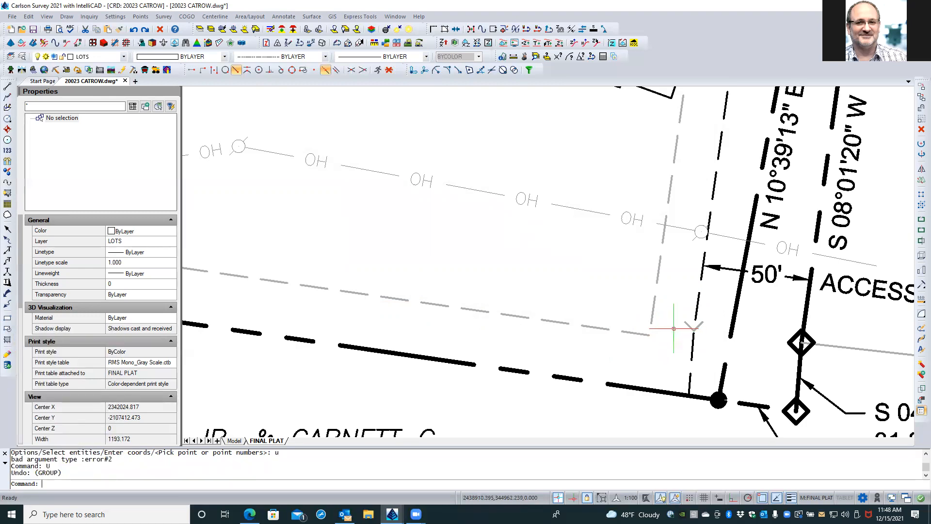
key("ctrl+z")
Step: Insert SPT248 at scale 4 on the dashed easement line's bend, with its rotation picked along the line without object snap
key("Up")
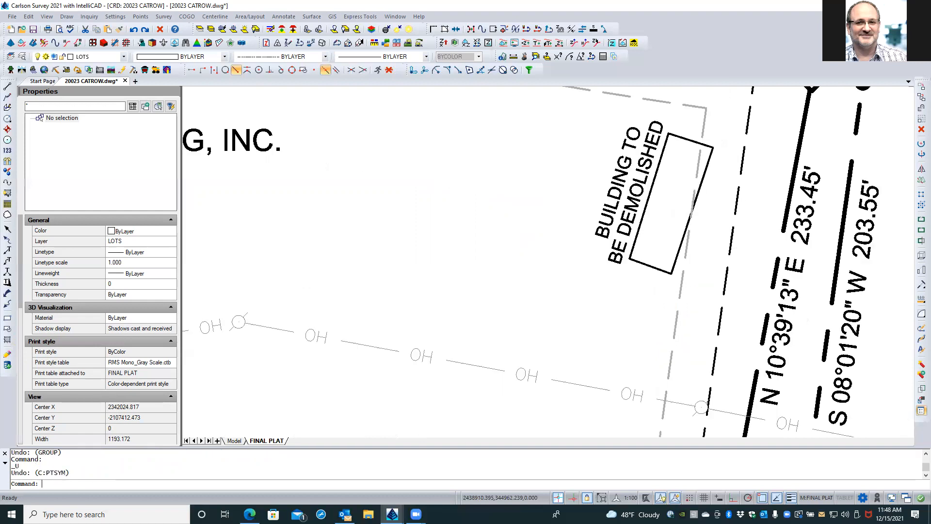
key("Up")
key("Return")
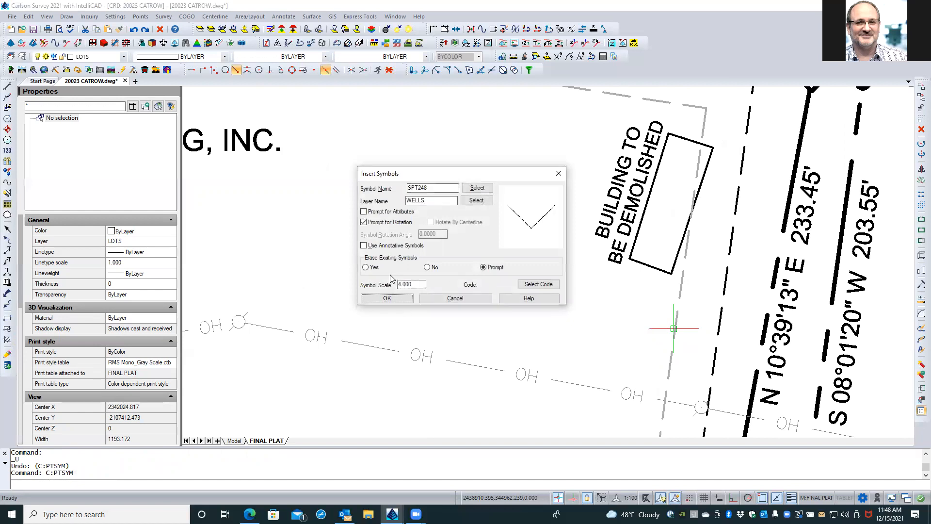
left_click(387, 299)
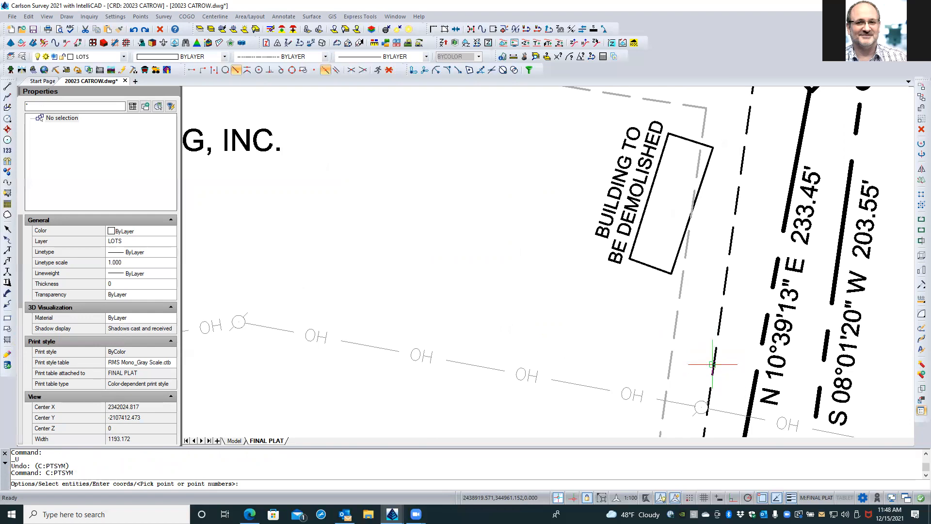
scroll(642, 289, "down", 2)
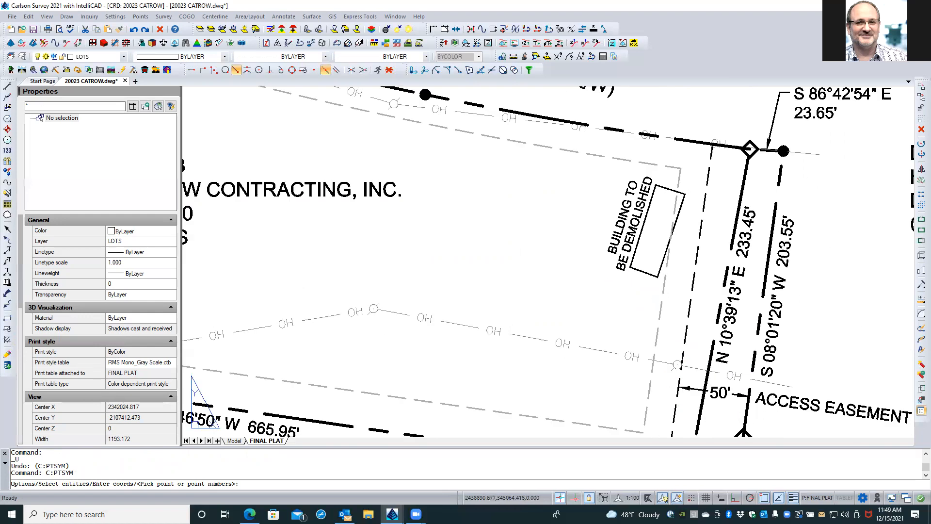
scroll(633, 289, "down", 1)
scroll(631, 288, "down", 1)
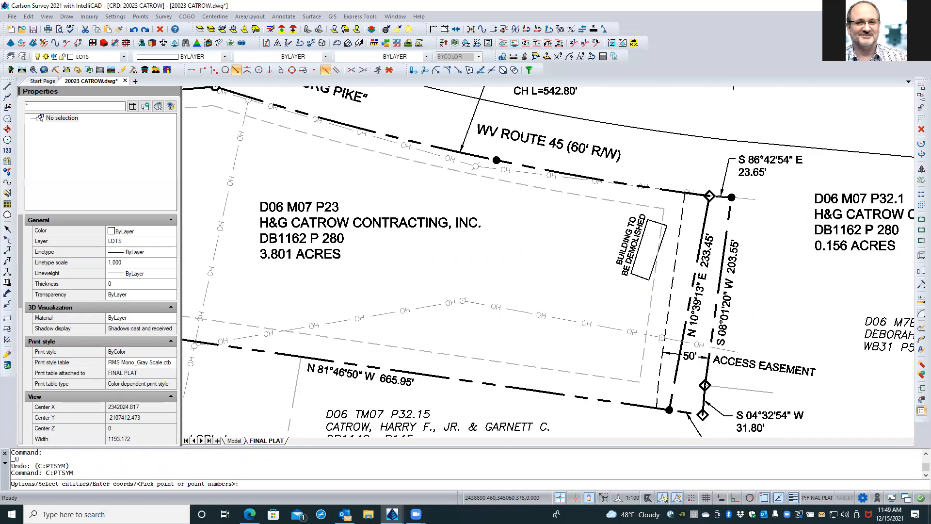
scroll(659, 388, "up", 2)
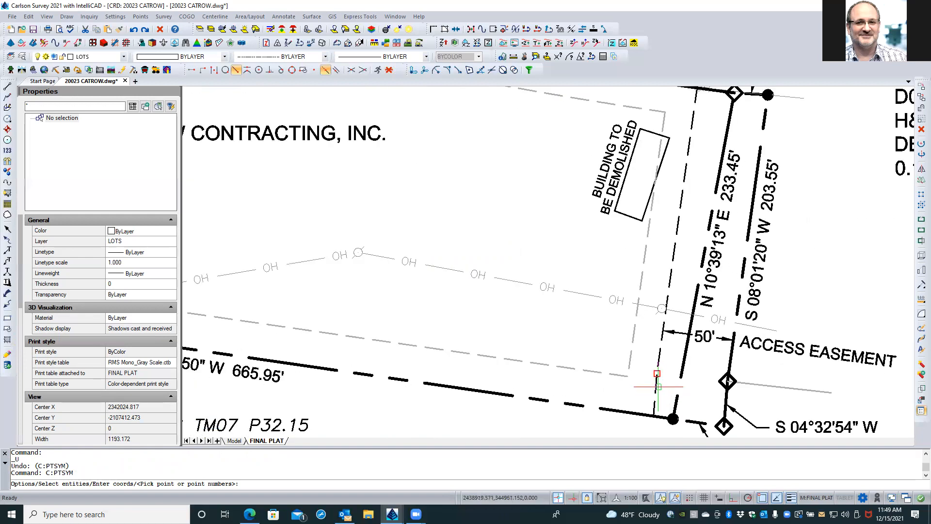
left_click(657, 373)
scroll(650, 384, "up", 2)
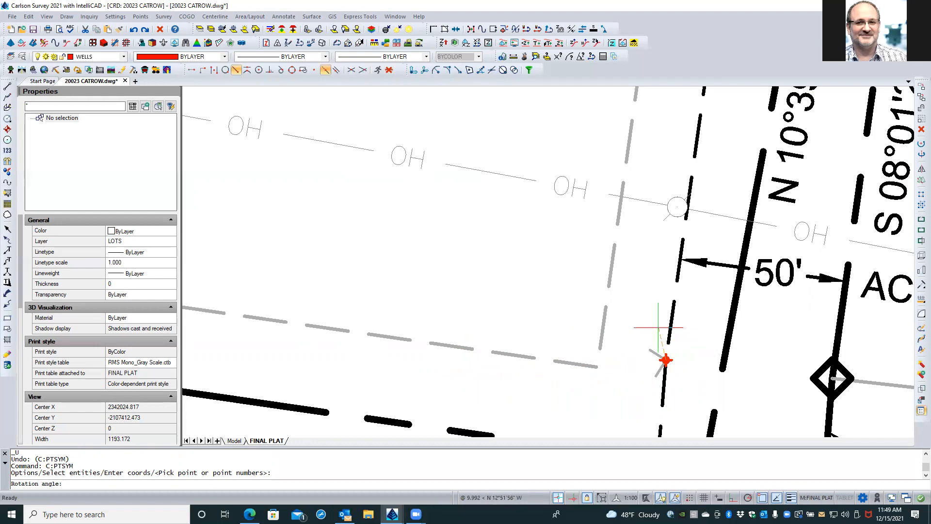
right_click(664, 323)
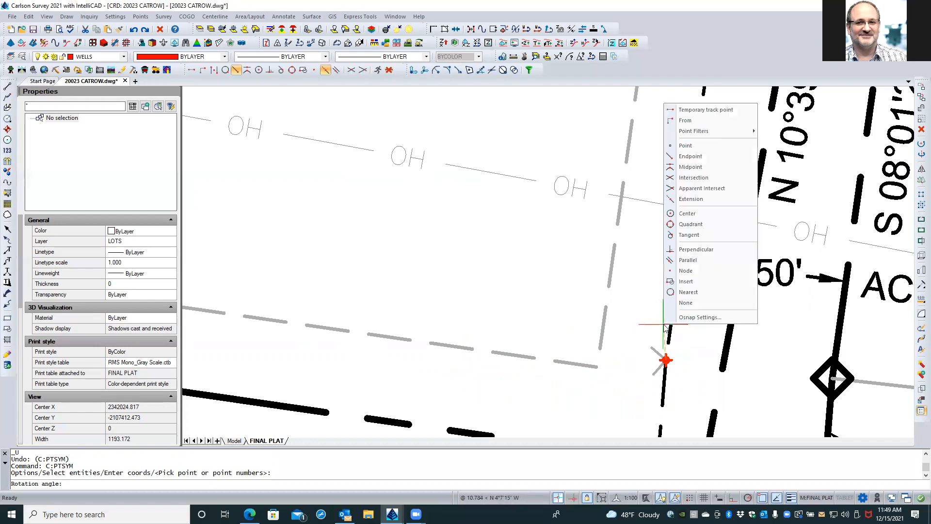
left_click(696, 308)
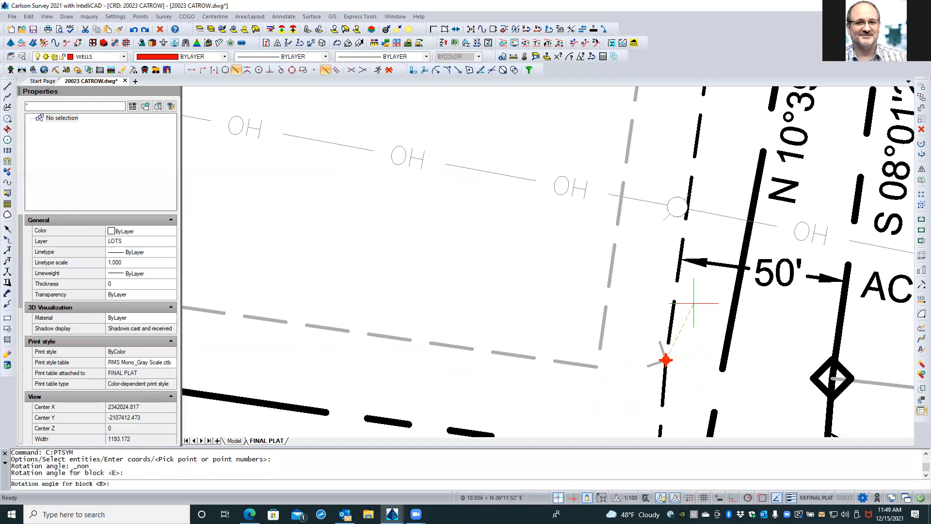
left_click(669, 331)
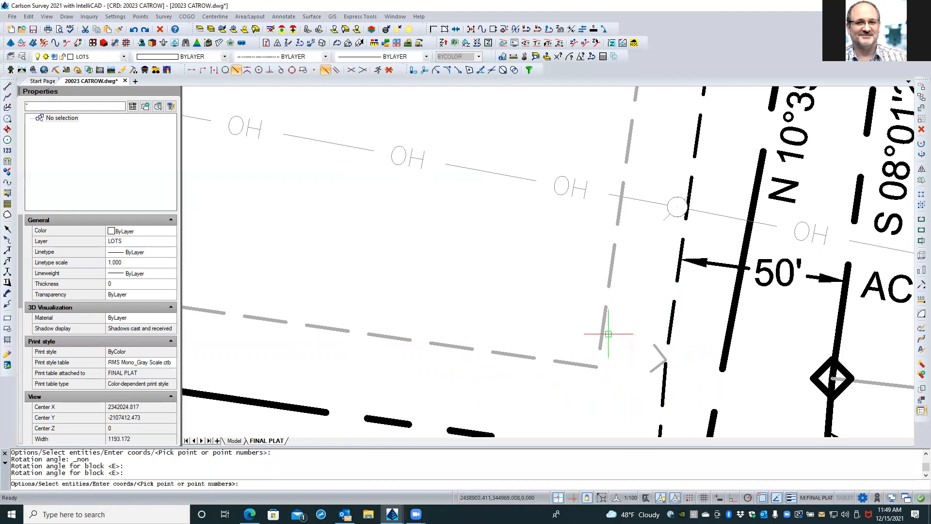
scroll(526, 318, "down", 4)
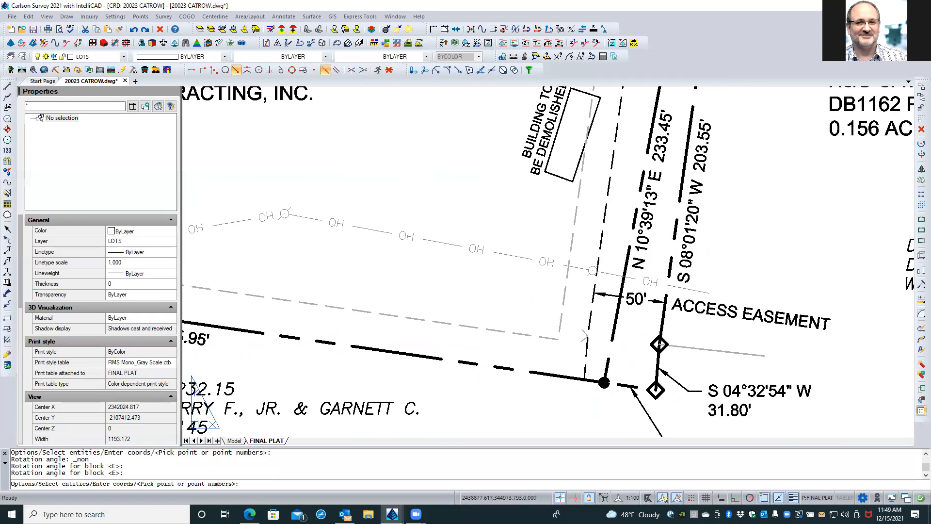
scroll(580, 319, "up", 4)
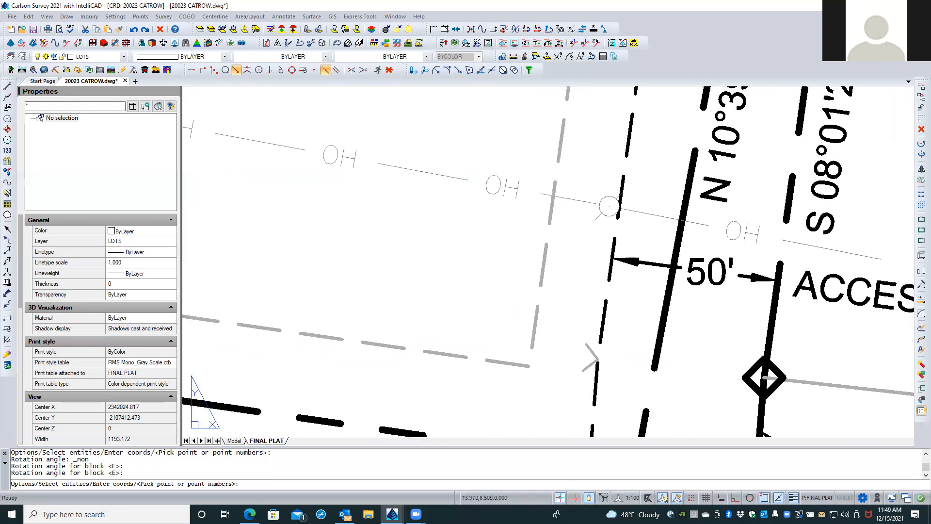
left_click(583, 370)
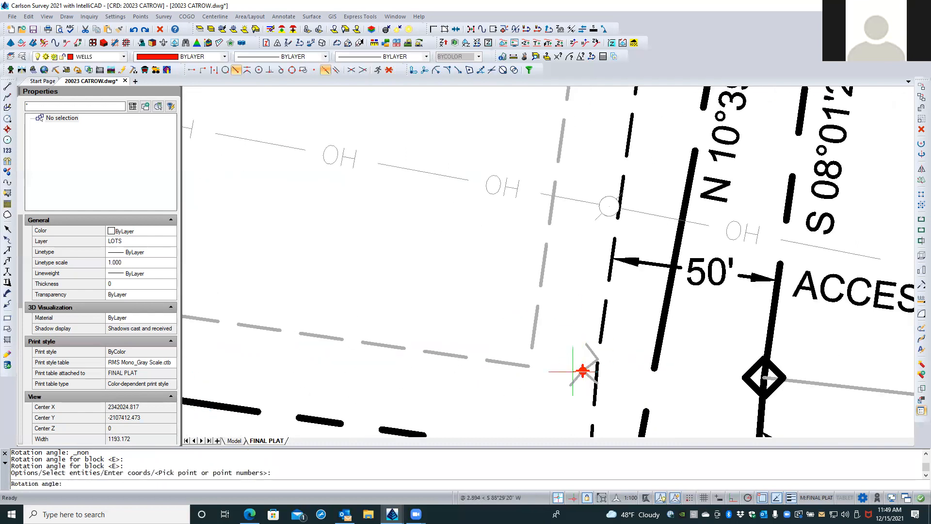
key("Escape")
key("Escape")
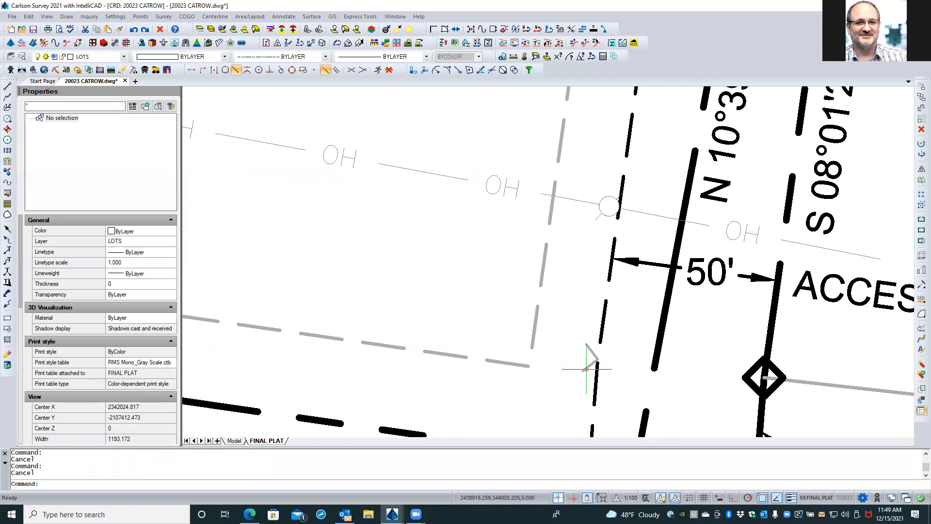
Step: Close the block definition editor without changes and delete the SPT248 symbol at the access easement line's bend
left_click(586, 367)
double_click(587, 367)
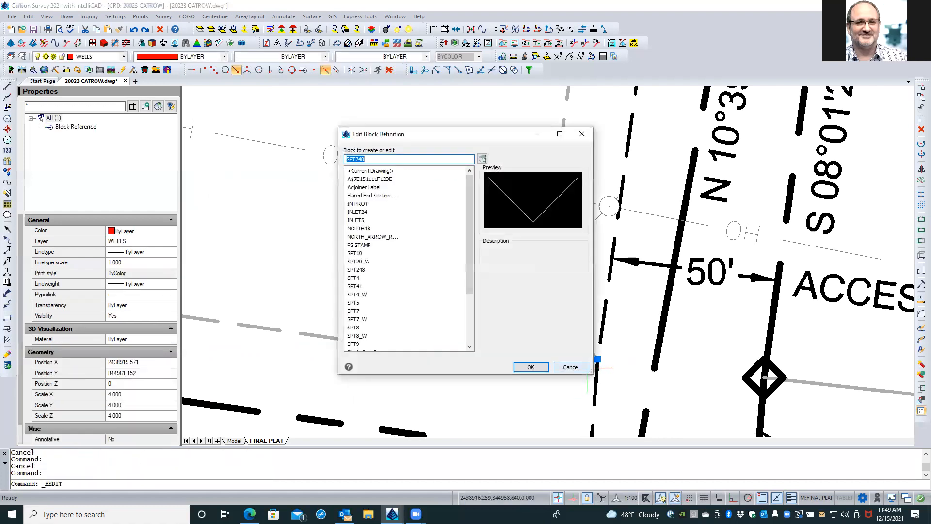
left_click(571, 367)
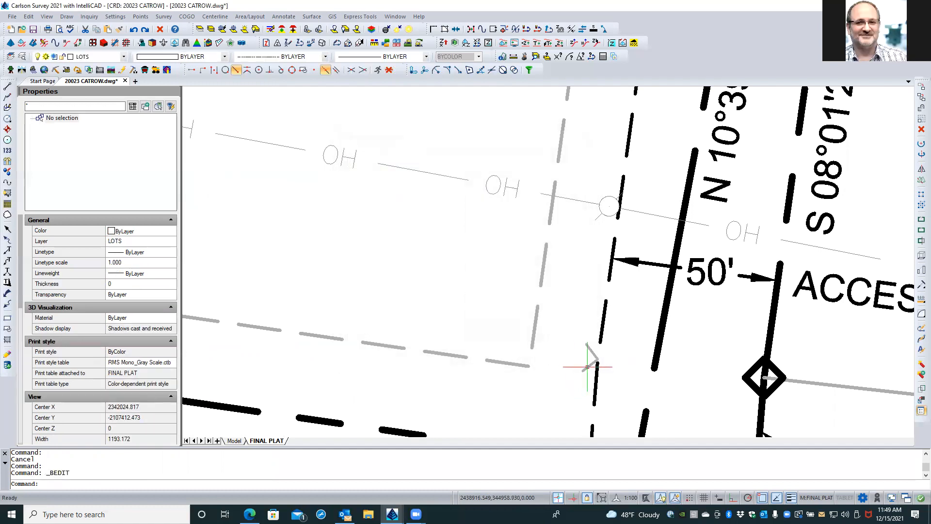
left_click(585, 366)
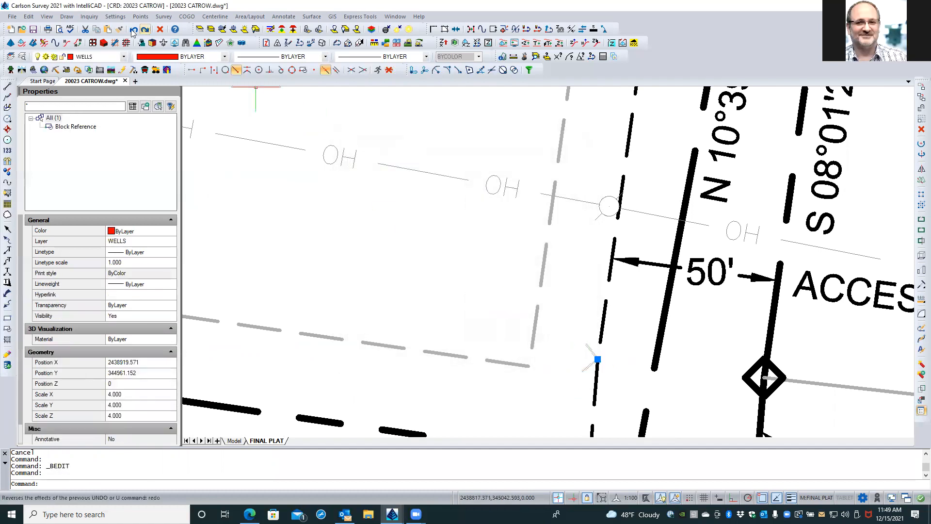
left_click(160, 29)
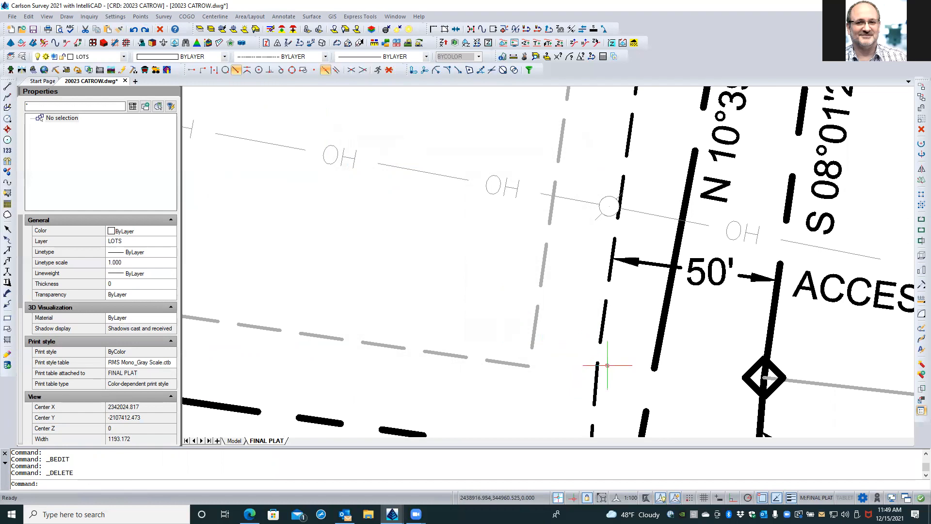
Step: Restart Insert Symbols and assign the symbols to the ACCESS EASEMENT layer
left_click(65, 17)
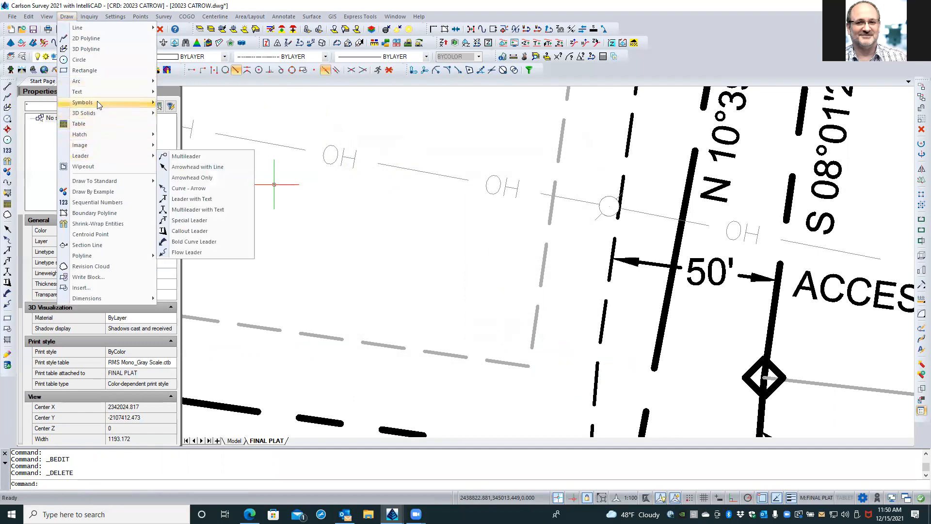
mouse_move(97, 101)
left_click(202, 104)
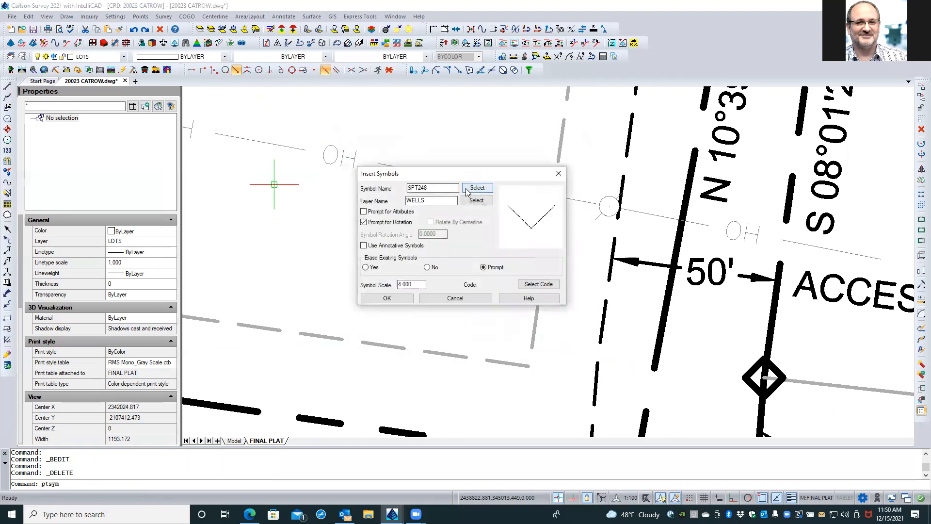
left_click(468, 201)
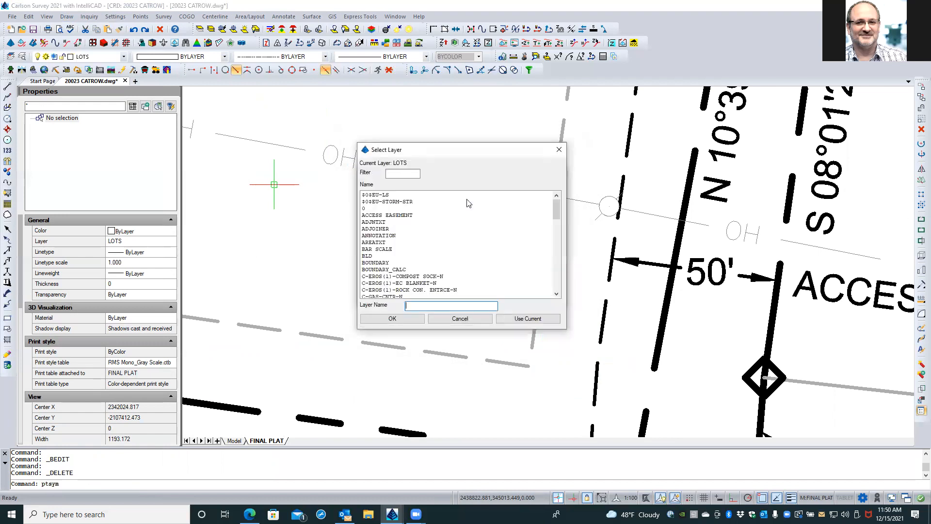
left_click(406, 215)
left_click(396, 319)
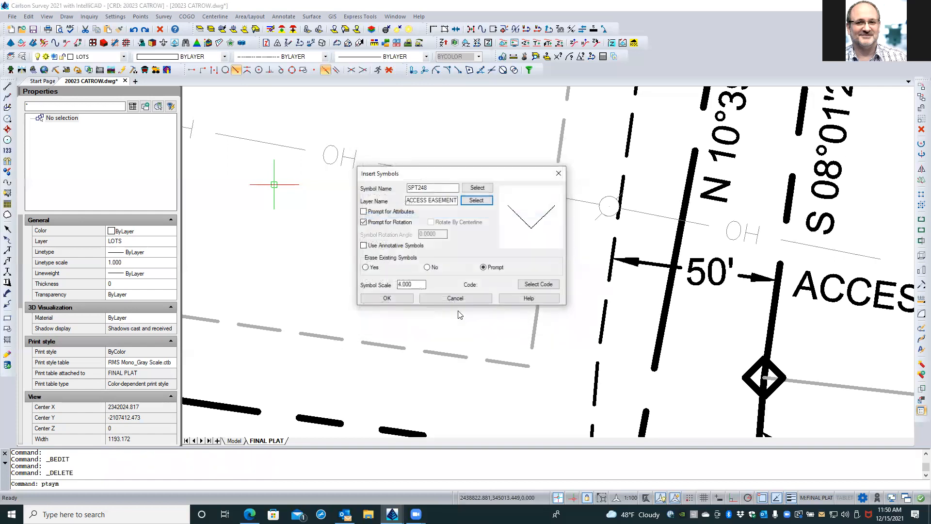
Step: Set the symbol scale to 8 and turn off prompting for rotation
double_click(410, 284)
type("8")
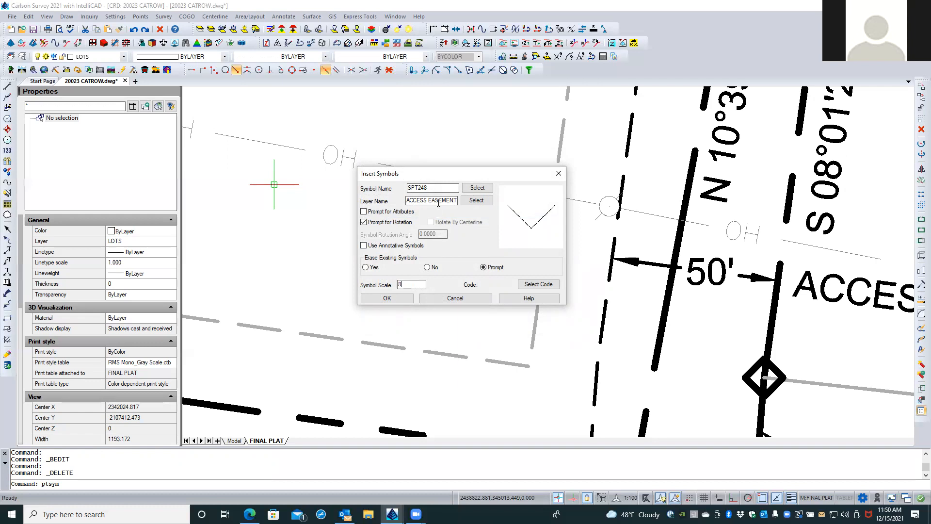
left_click(394, 224)
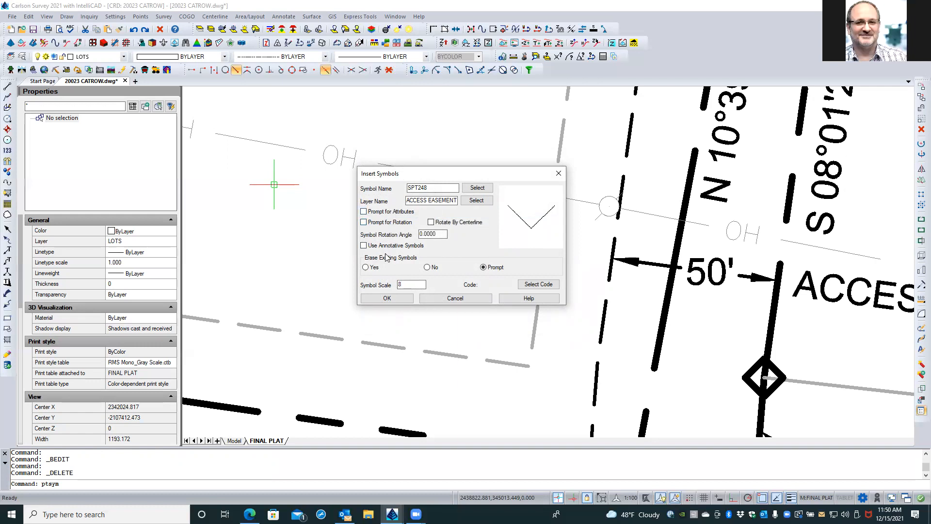
Step: Browse the Map Symbols category of the symbol library for a symbol to mark the easement line's bend
left_click(466, 194)
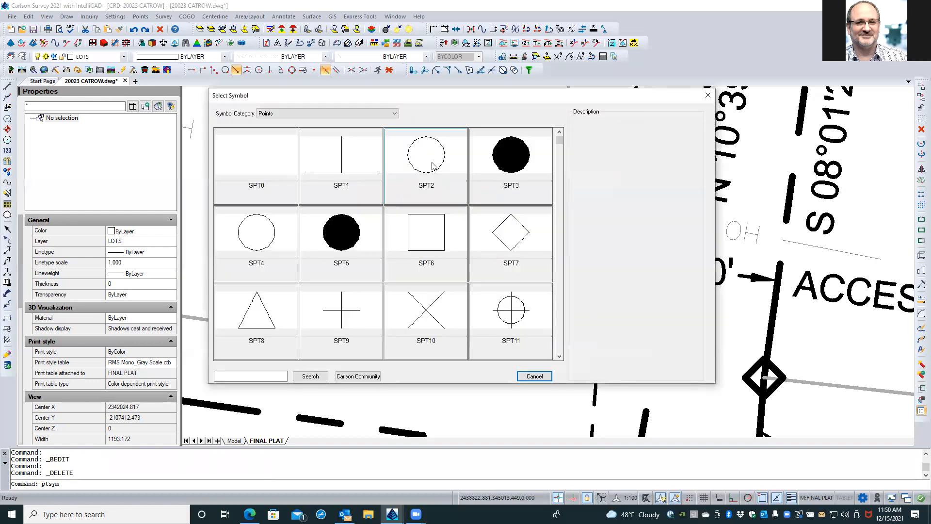
left_click(396, 116)
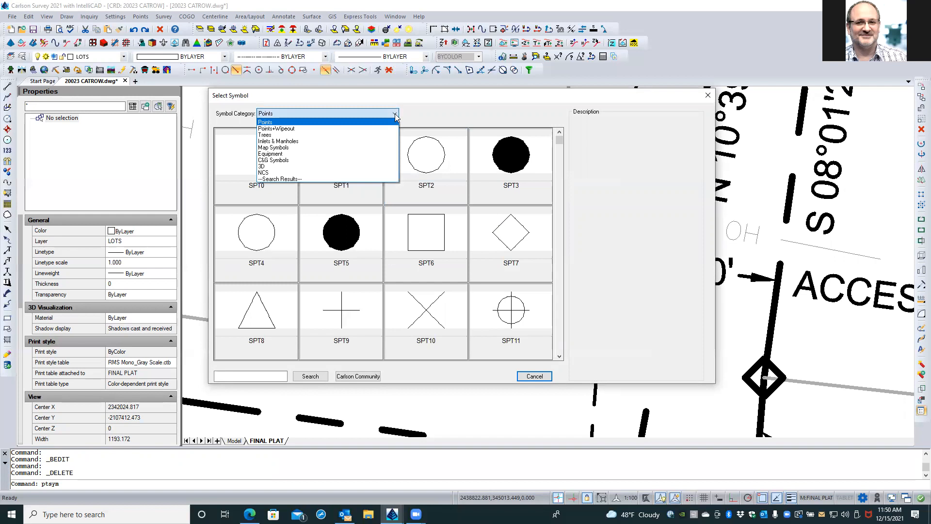
left_click(300, 148)
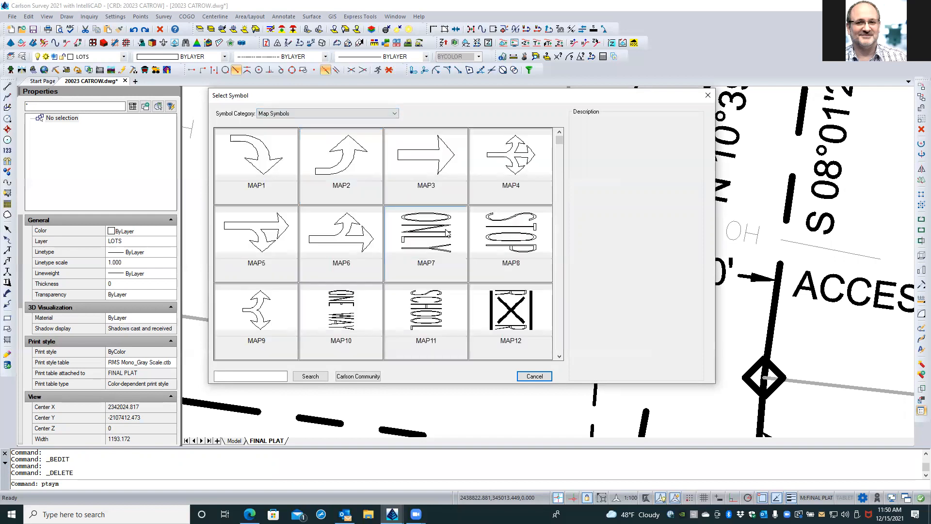
left_click(559, 357)
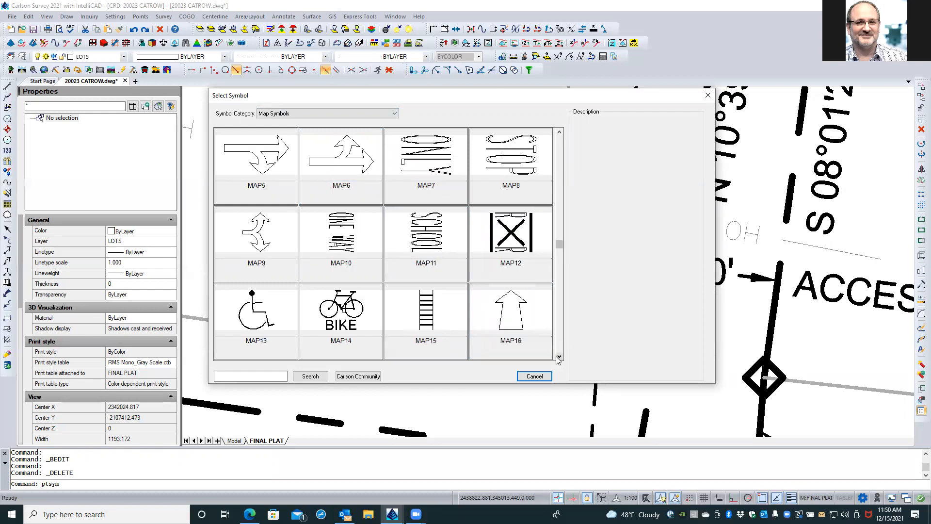
left_click(556, 357)
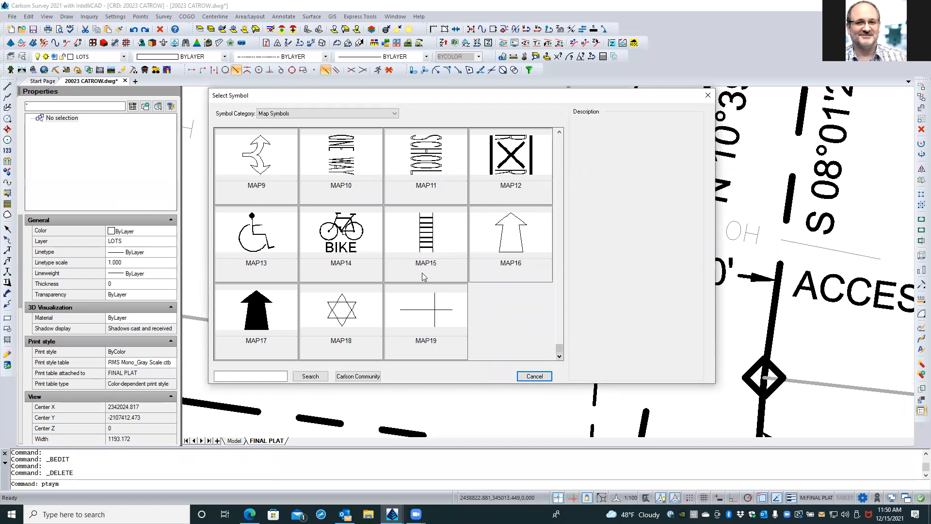
Step: Examine the whole C&G Symbols category for a symbol to mark the easement line's bend
left_click(307, 114)
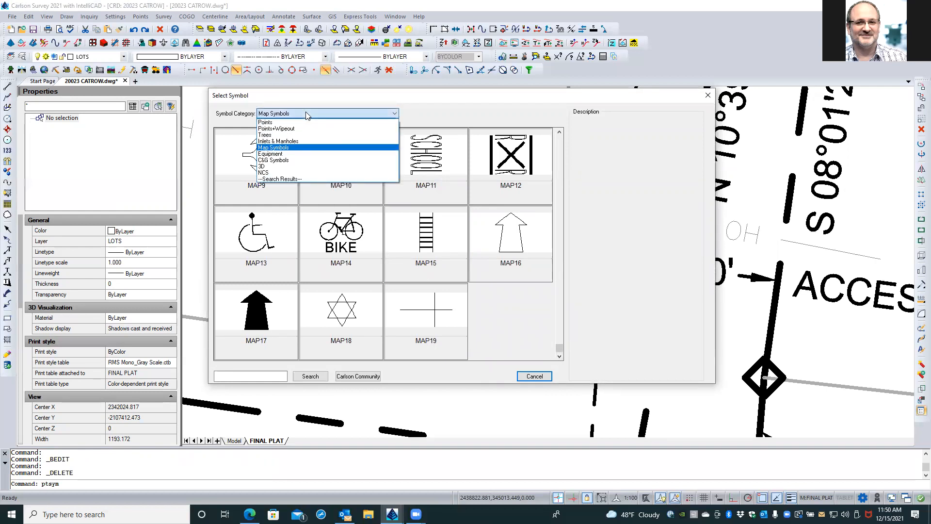
left_click(283, 161)
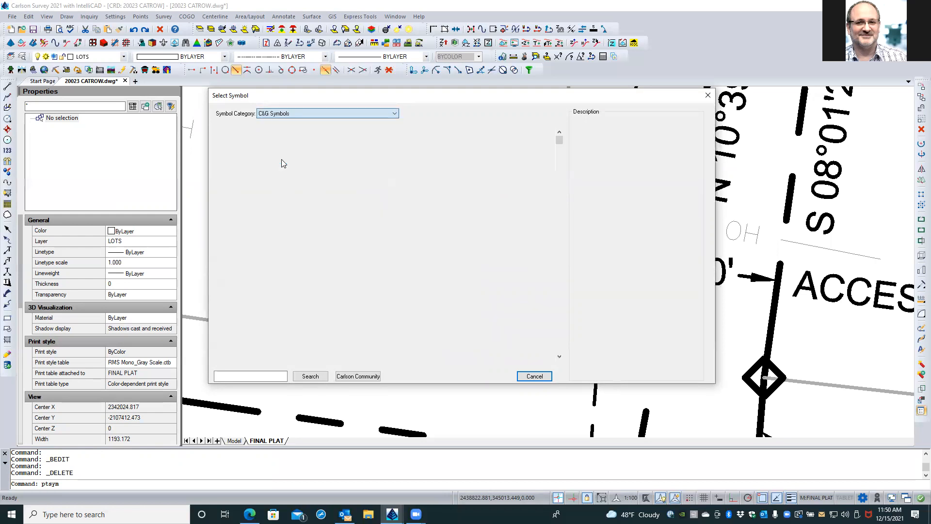
left_click(281, 160)
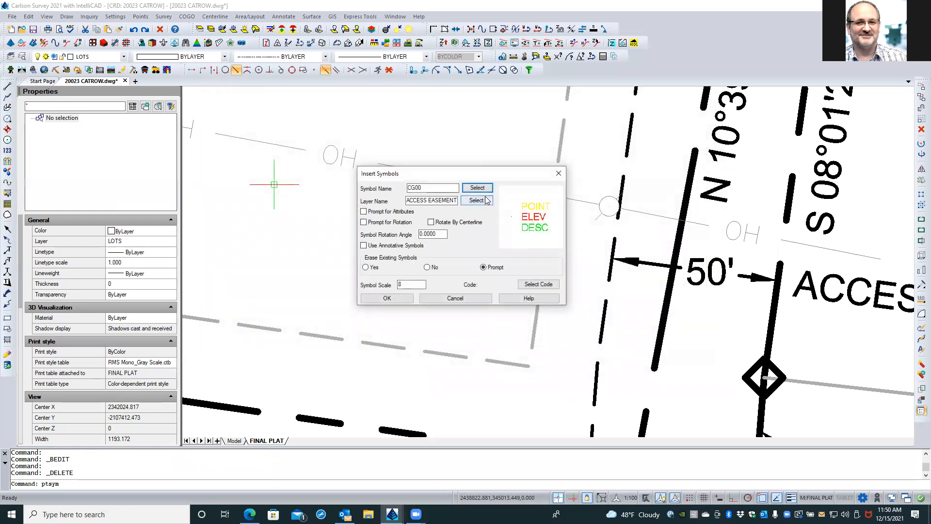
left_click(472, 188)
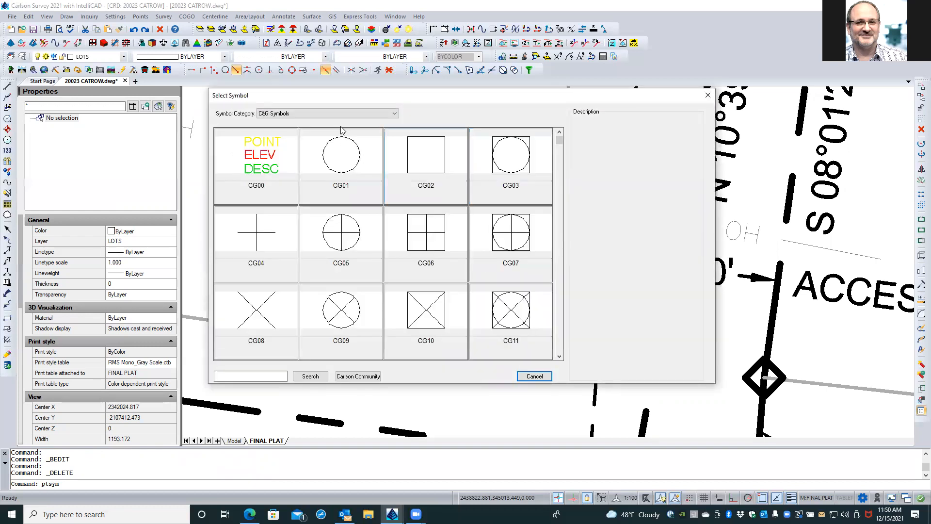
left_click(559, 351)
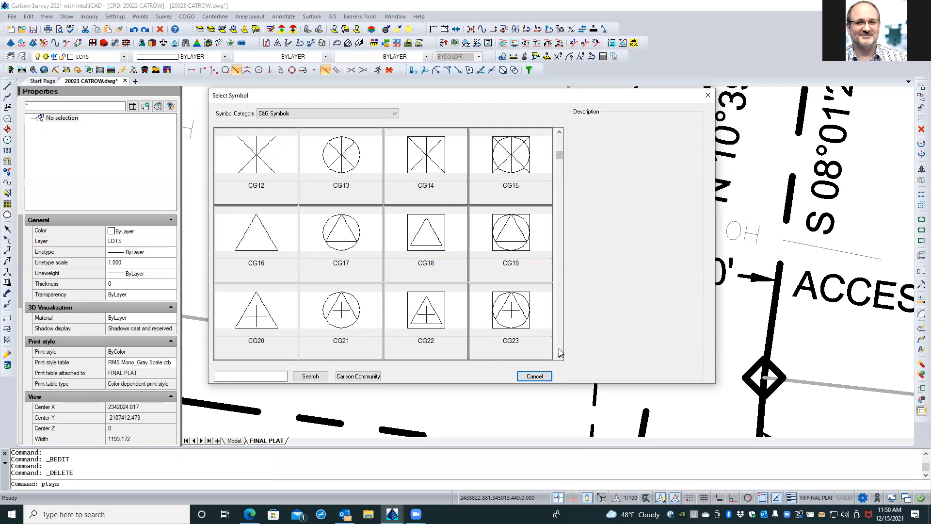
left_click(560, 352)
left_click(560, 352)
left_click(560, 353)
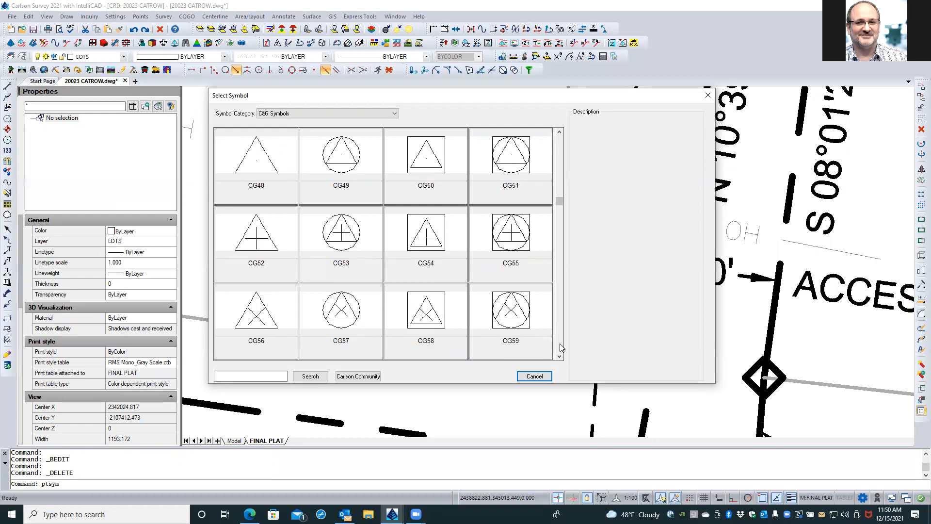
left_click(560, 347)
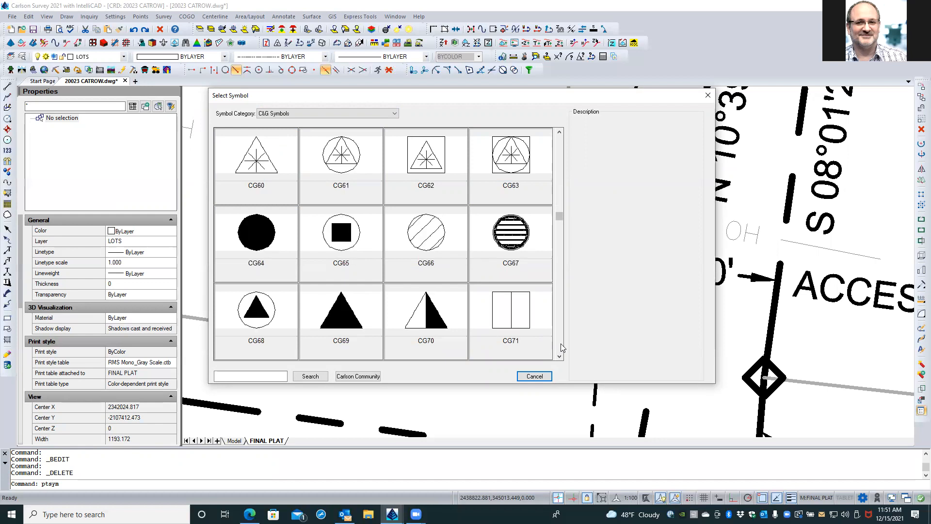
left_click(561, 344)
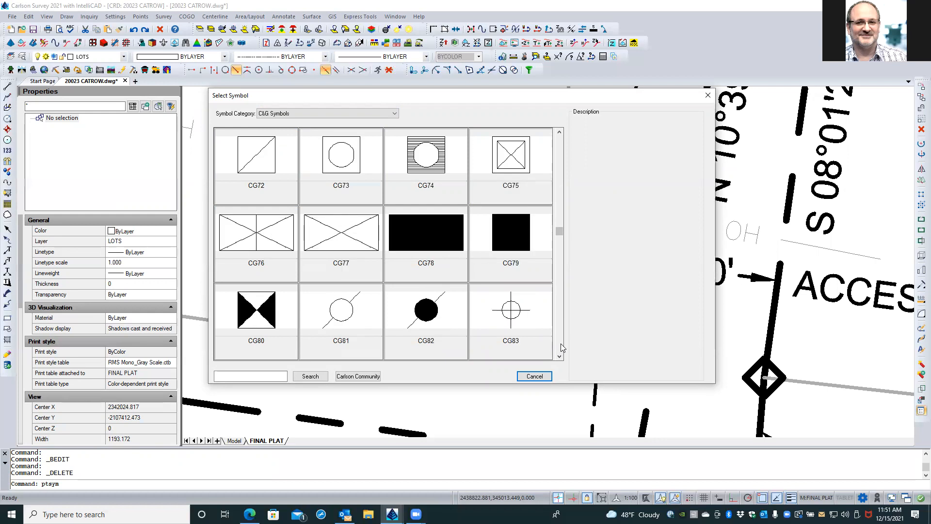
left_click(561, 343)
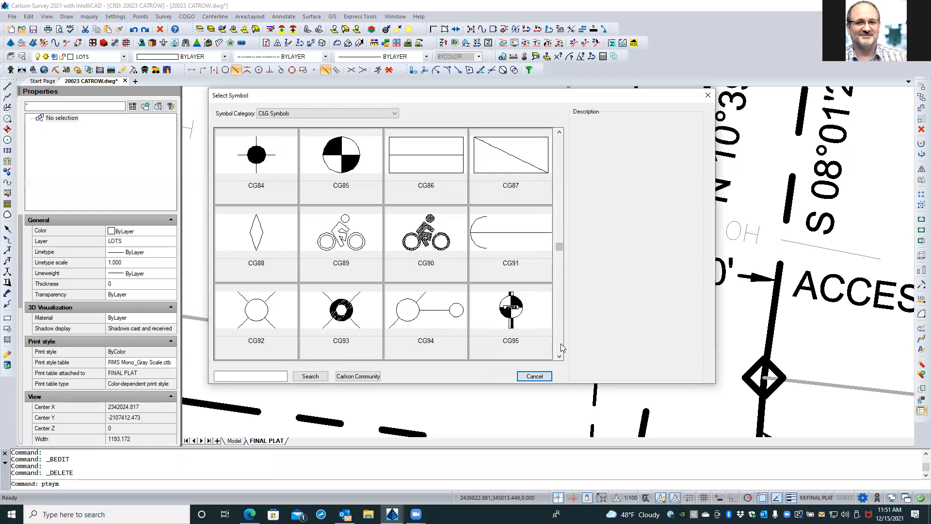
left_click(561, 347)
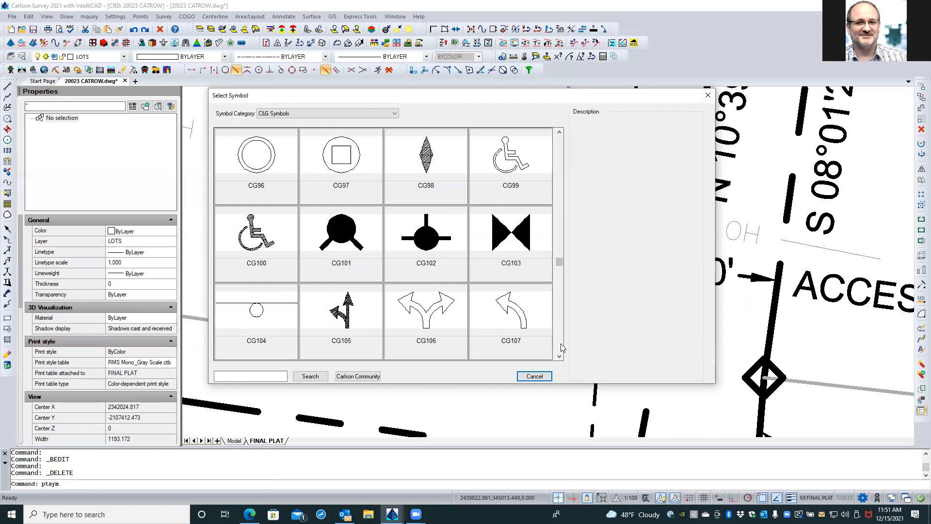
left_click(561, 347)
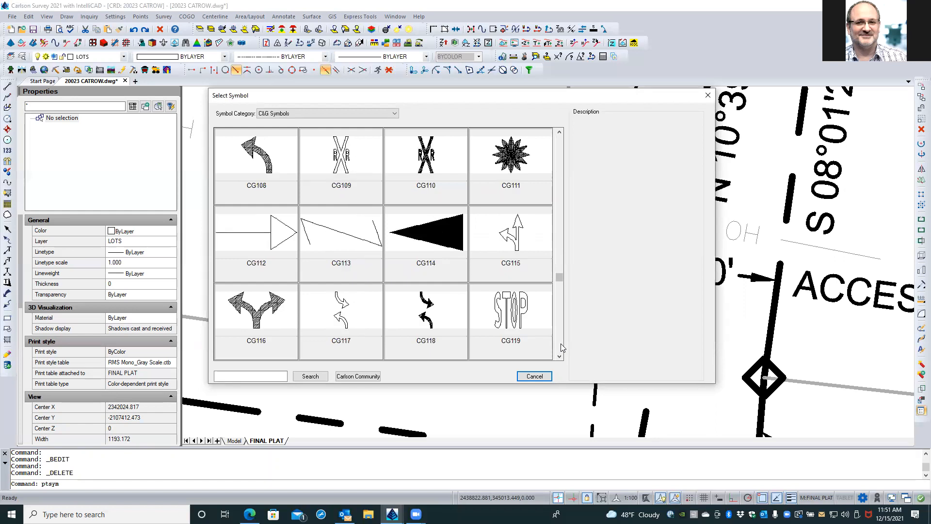
left_click(561, 347)
left_click(560, 347)
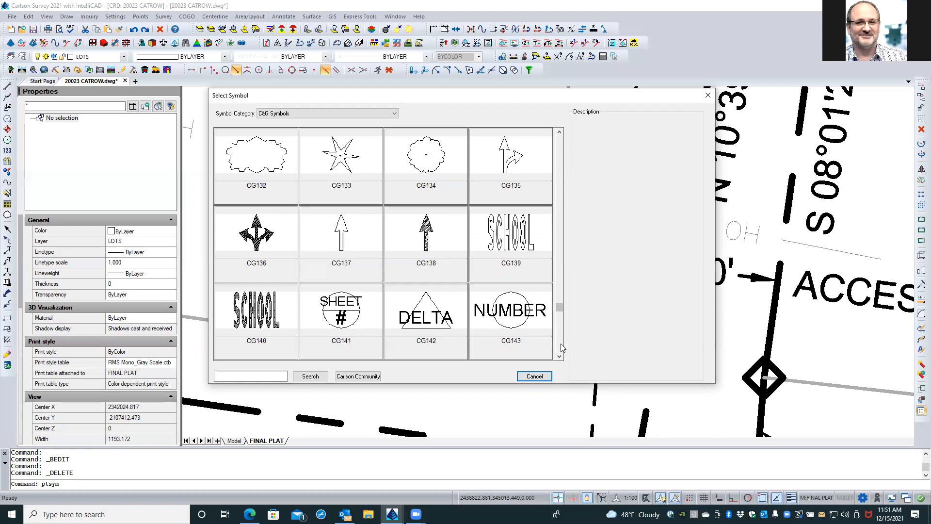
left_click(560, 348)
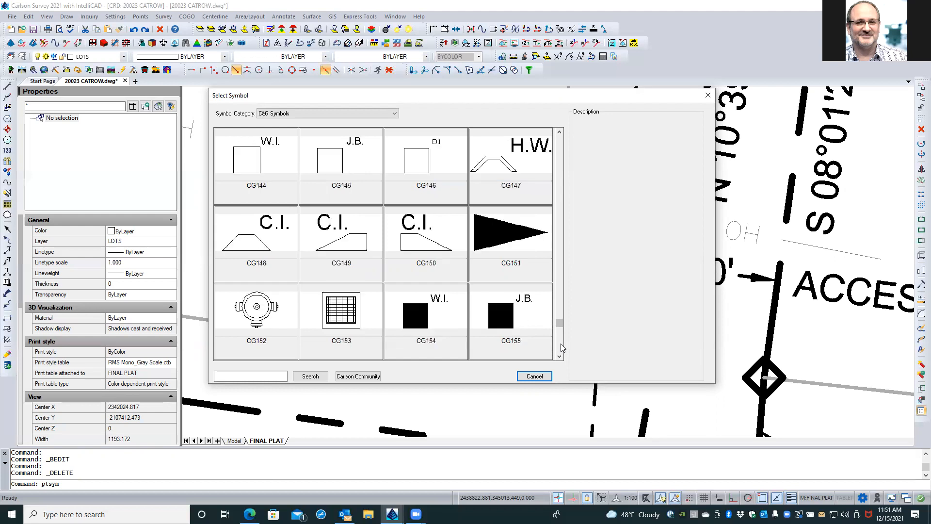
left_click(561, 347)
left_click(558, 318)
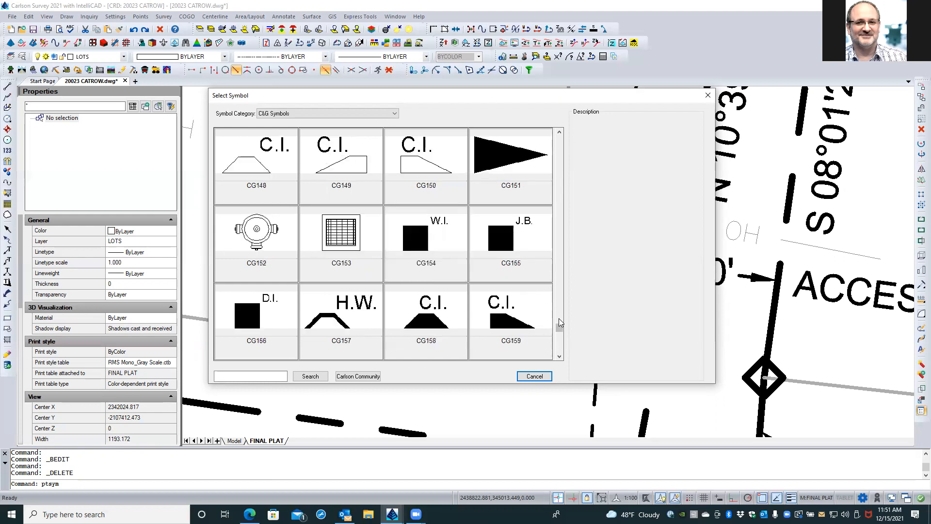
left_click(561, 347)
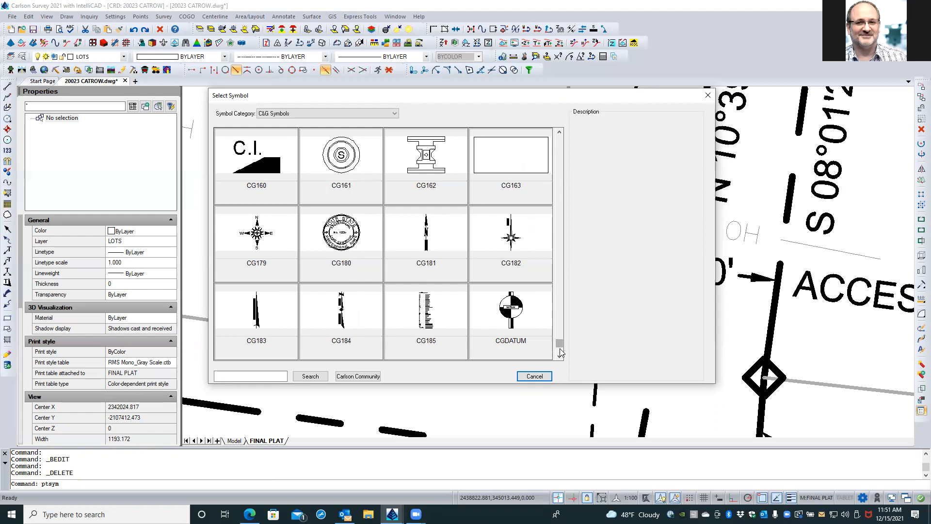
left_click(560, 348)
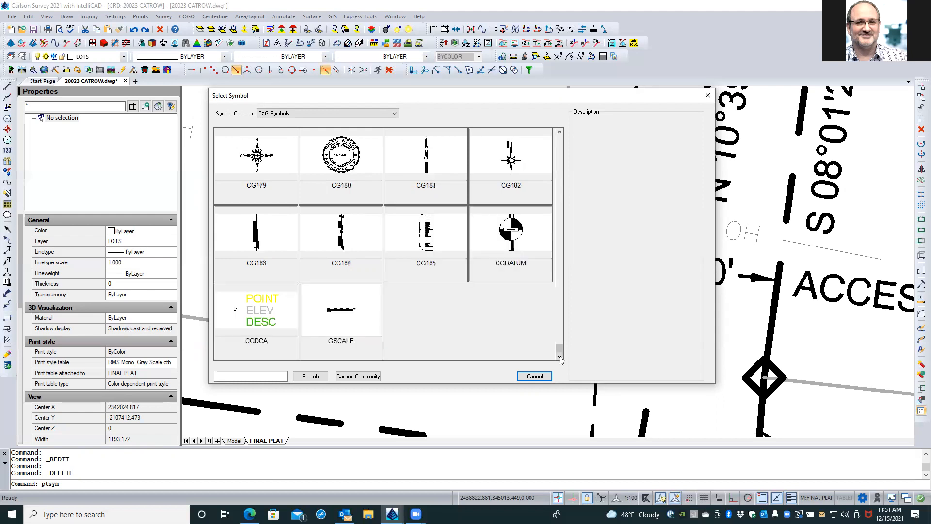
Step: Examine the control symbols in the NCS category's NCS_CTRL folder, then return to the NCS folder list
left_click(375, 115)
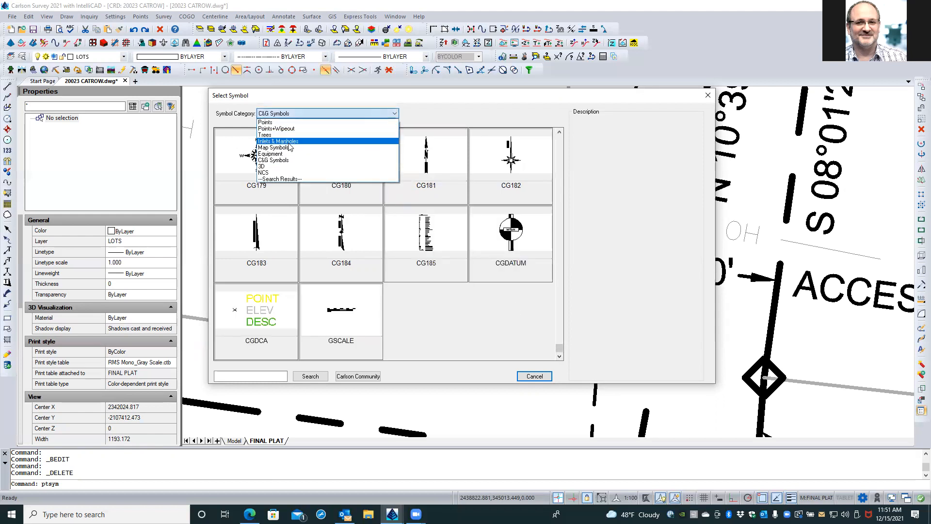
left_click(267, 172)
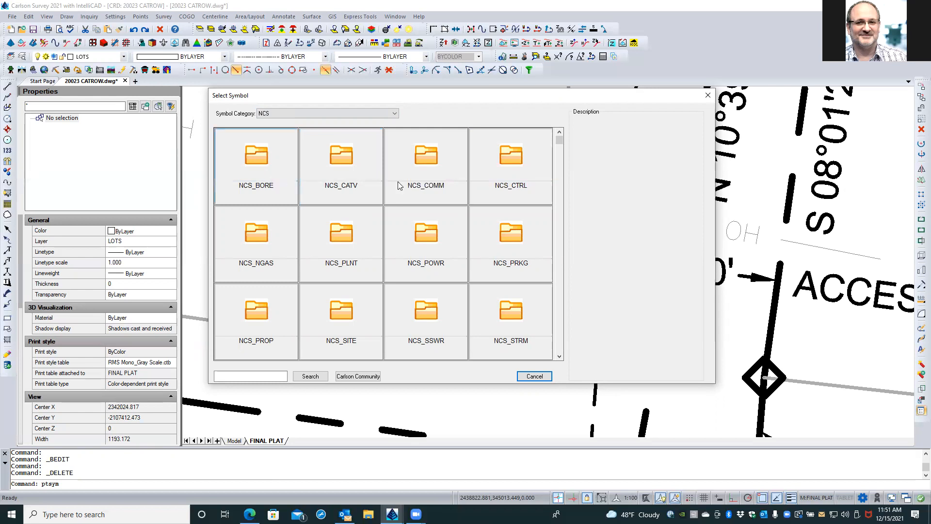
double_click(508, 155)
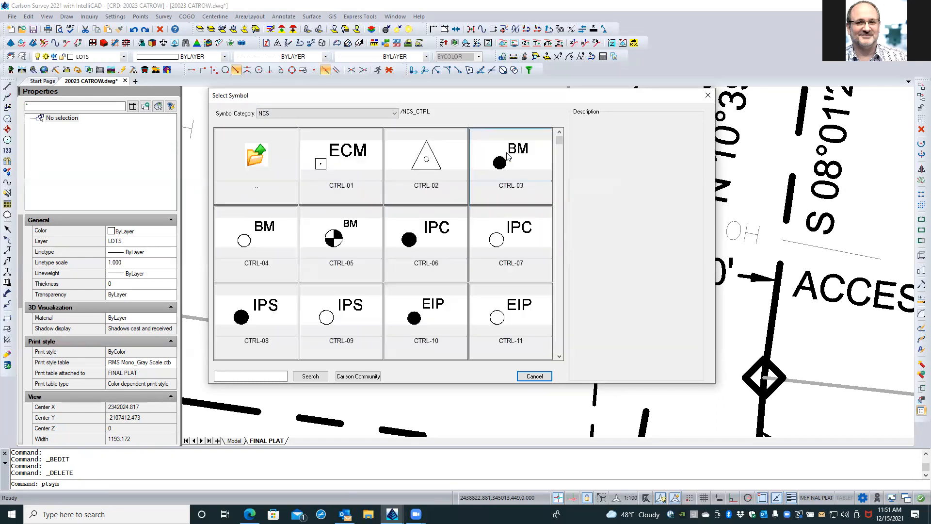
double_click(508, 156)
left_click(476, 189)
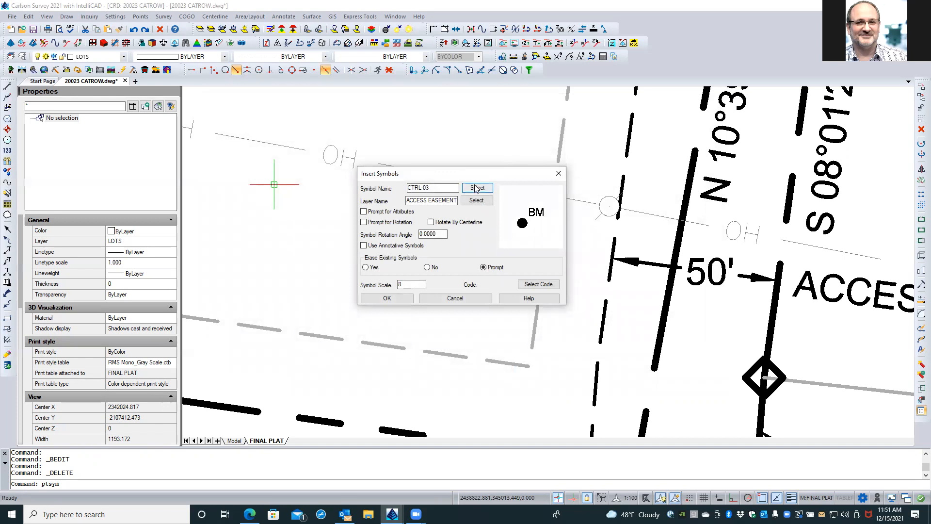
double_click(499, 163)
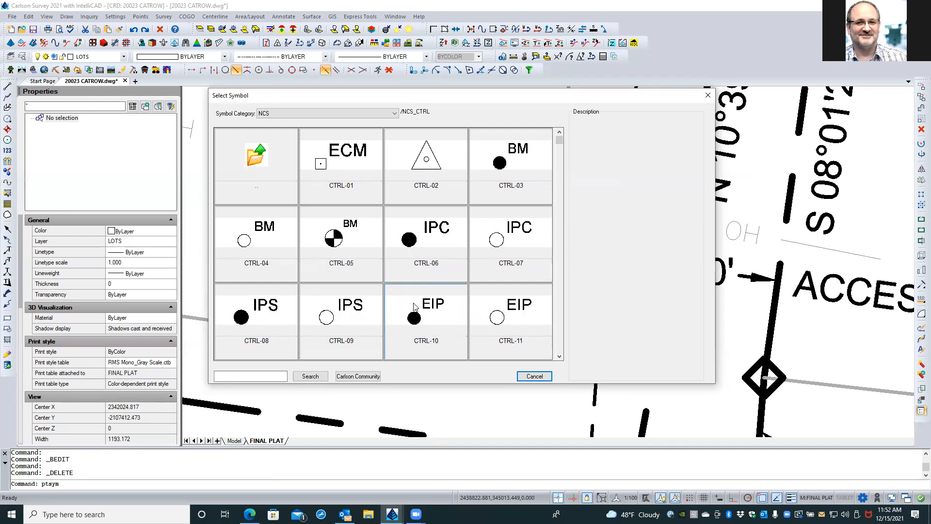
left_click(560, 358)
left_click(560, 358)
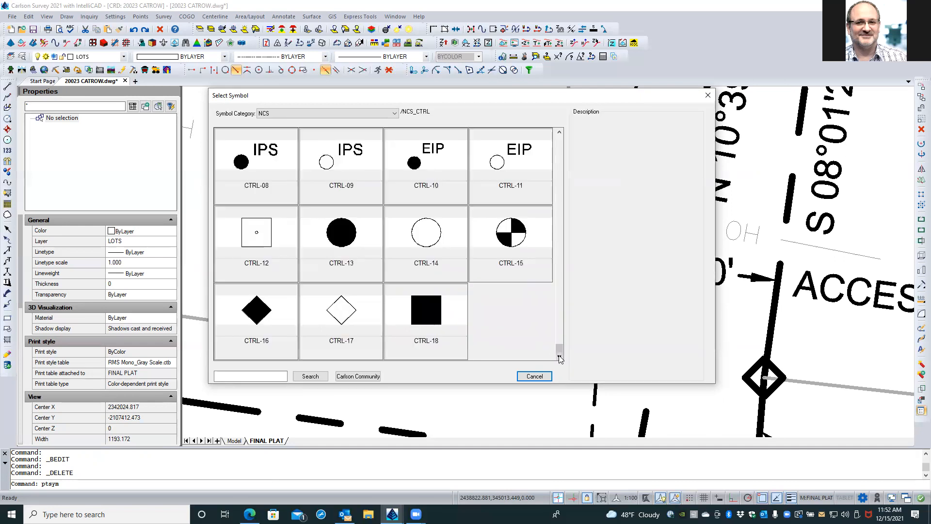
left_click(329, 113)
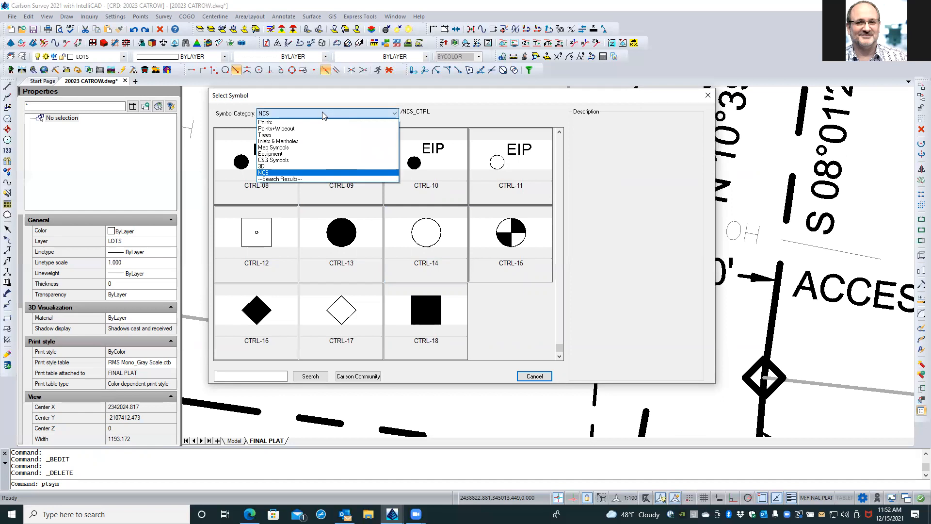
left_click(279, 173)
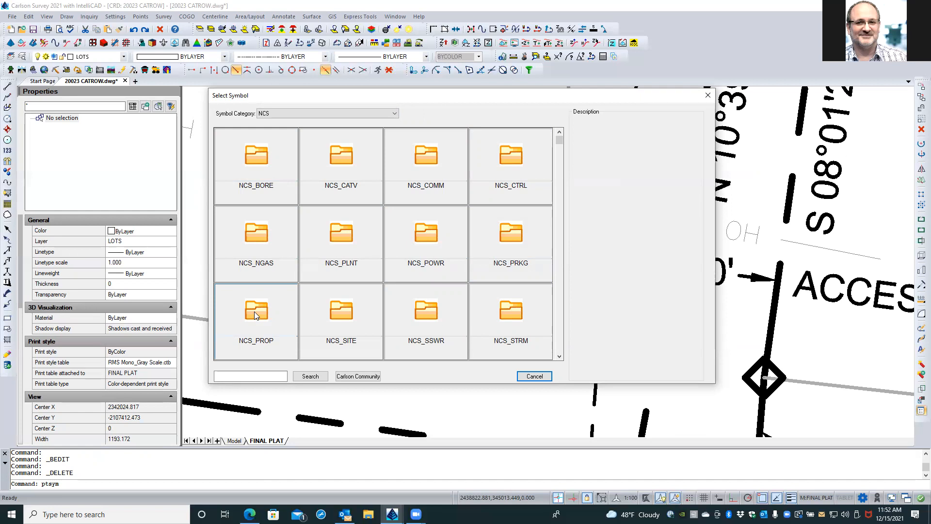
Step: Examine the symbols in the NCS_SURV and NCS_UTIL folders for one to mark the easement line's bend
left_click(560, 356)
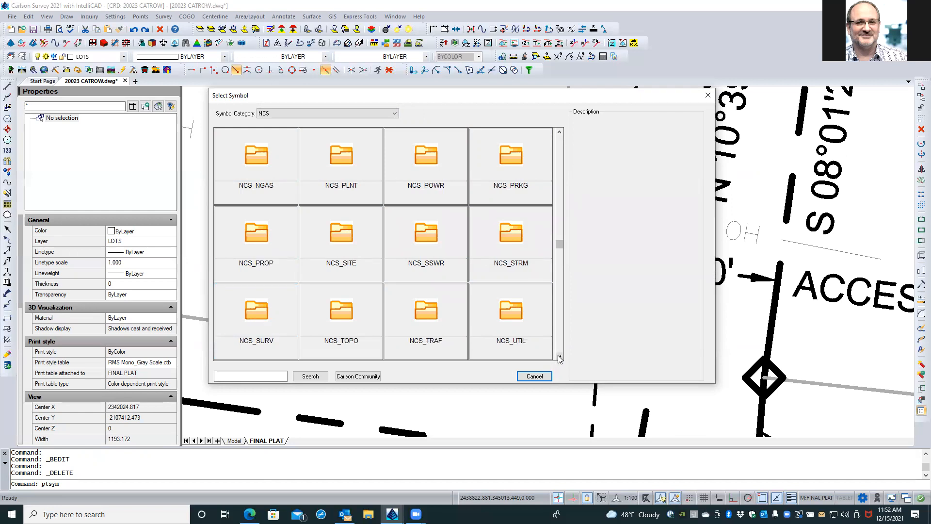
left_click(560, 357)
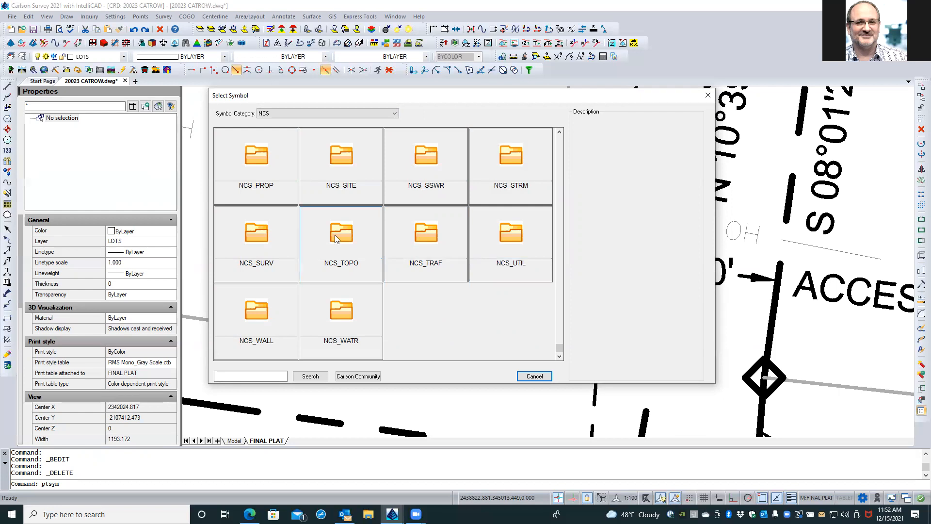
double_click(262, 242)
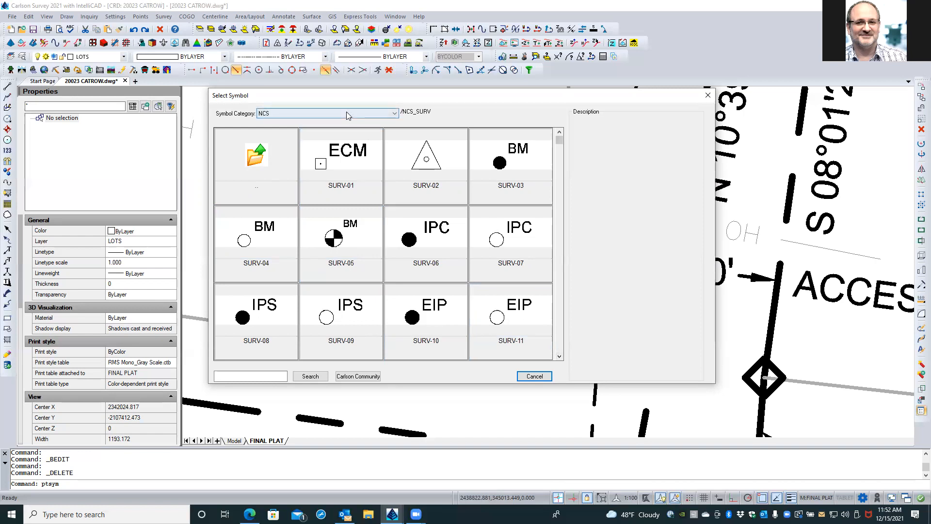
double_click(245, 153)
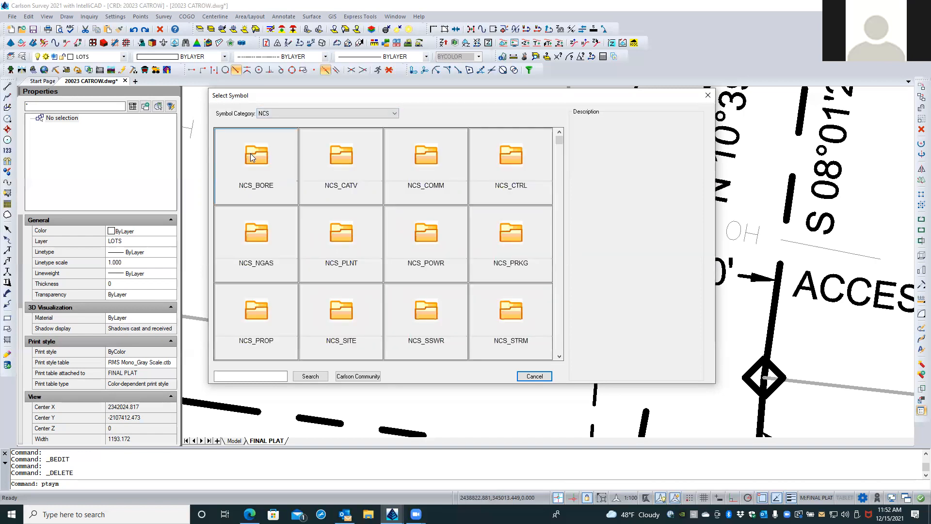
left_click(560, 355)
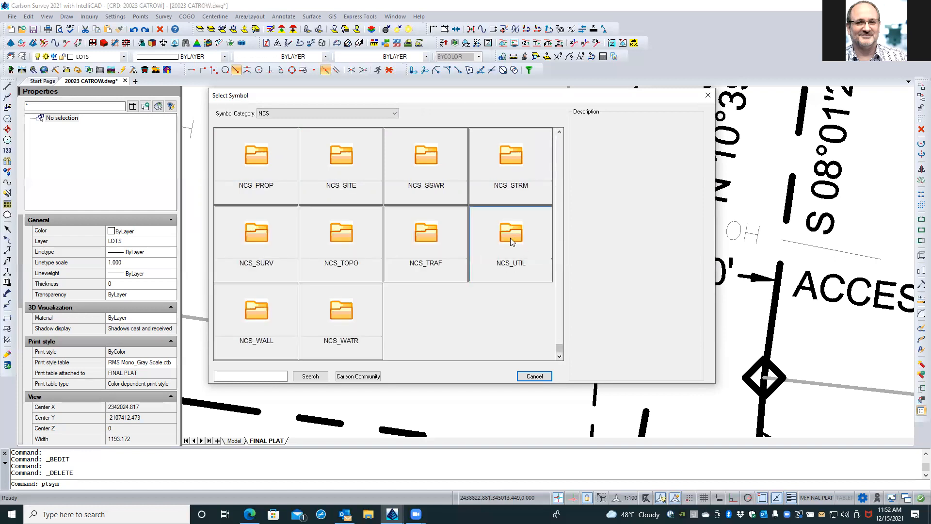
double_click(510, 237)
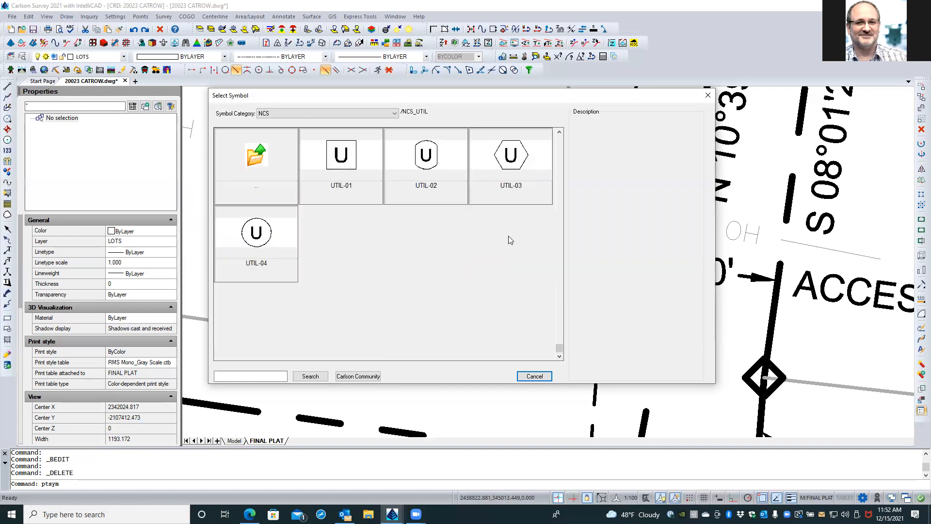
double_click(264, 153)
Step: Examine the symbols in the NCS_TOPO and NCS_PROP folders, then return to the NCS folder list
left_click(560, 356)
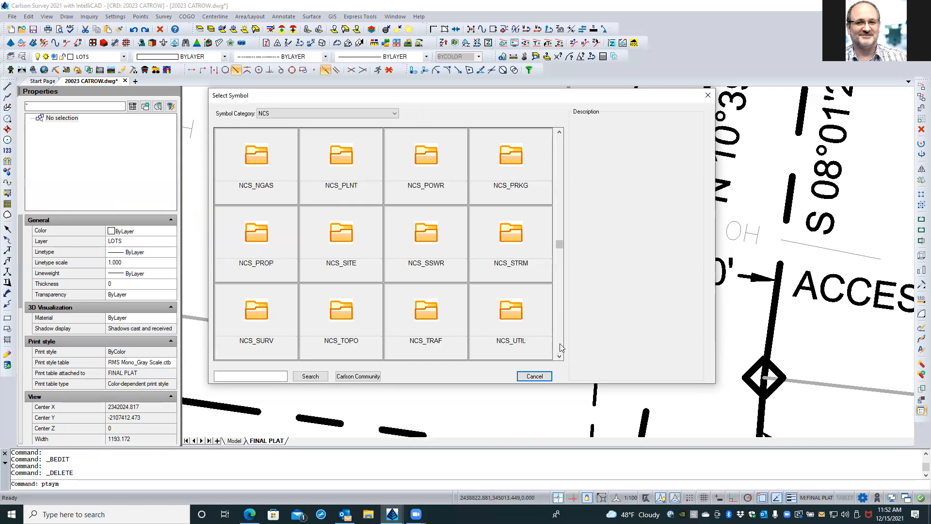
left_click(559, 356)
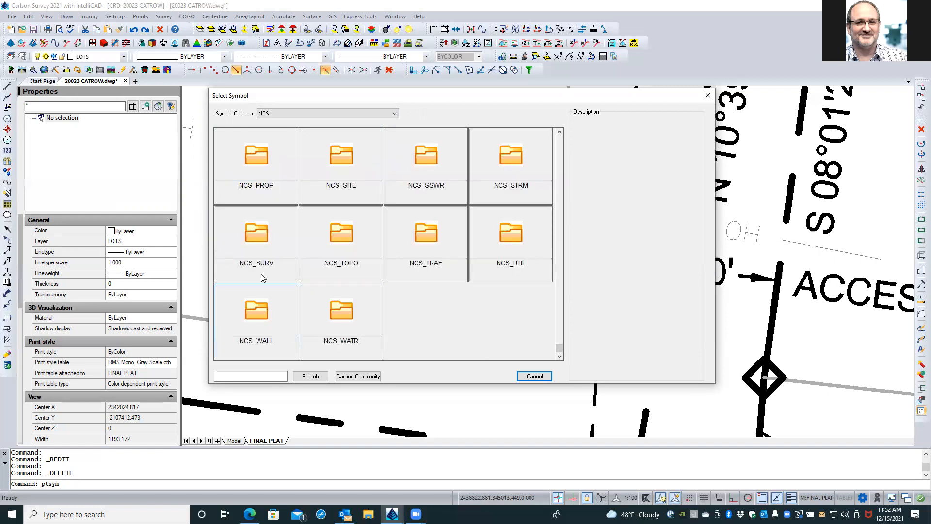
double_click(341, 243)
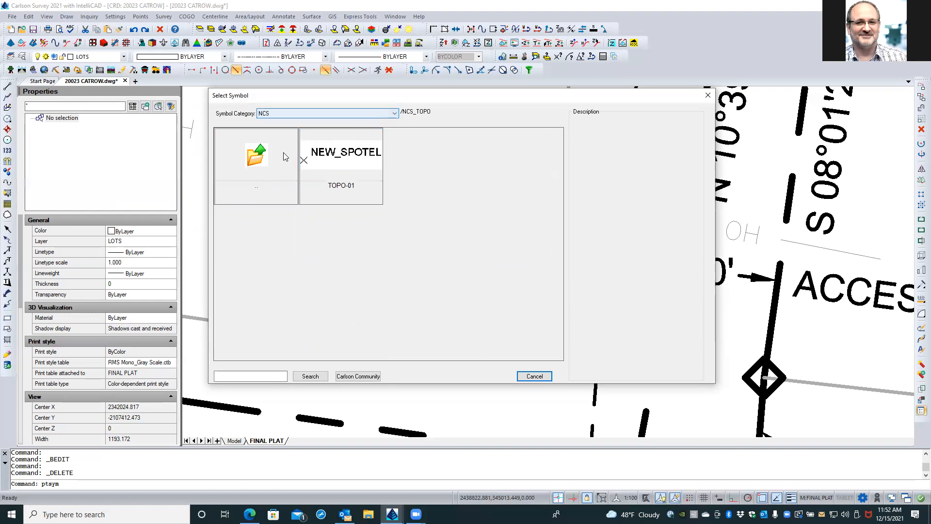
double_click(257, 154)
left_click(559, 339)
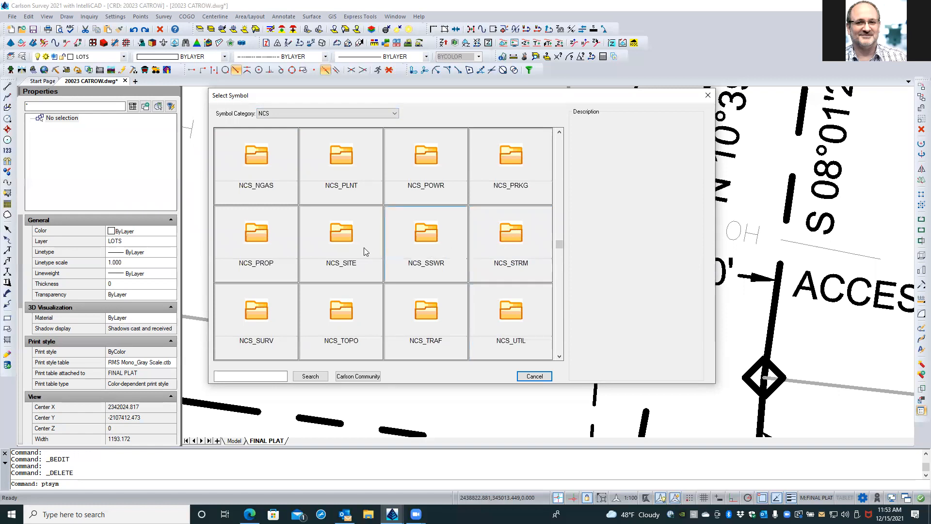
double_click(262, 242)
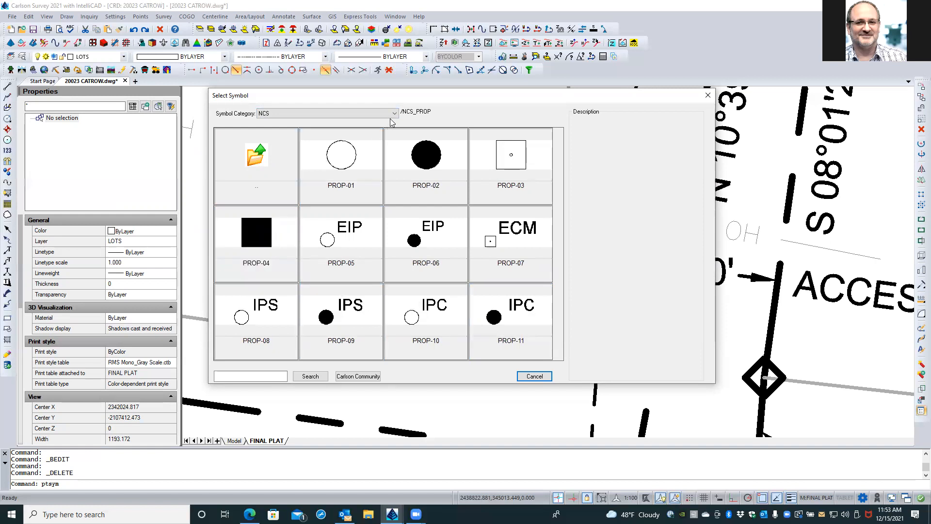
double_click(253, 158)
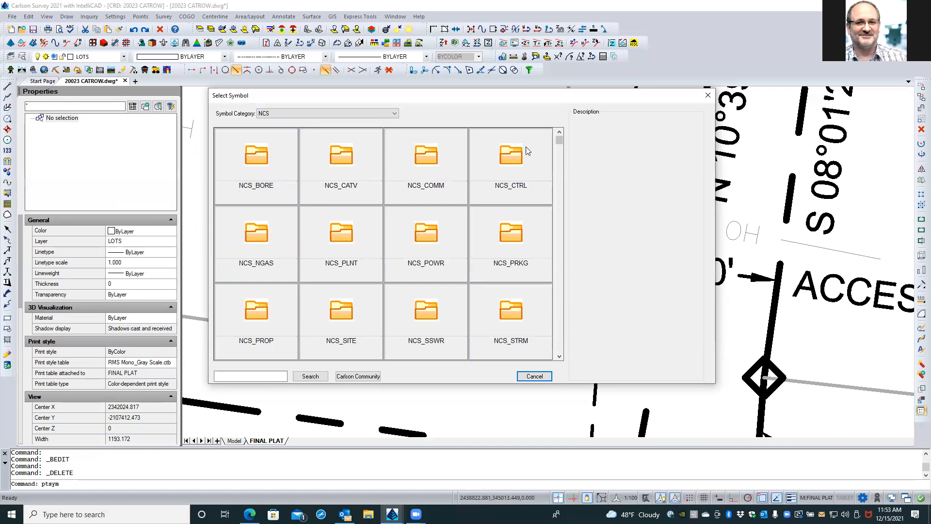
Step: Choose the crossed-circle symbol SPT32 from the Points symbol category
left_click(395, 114)
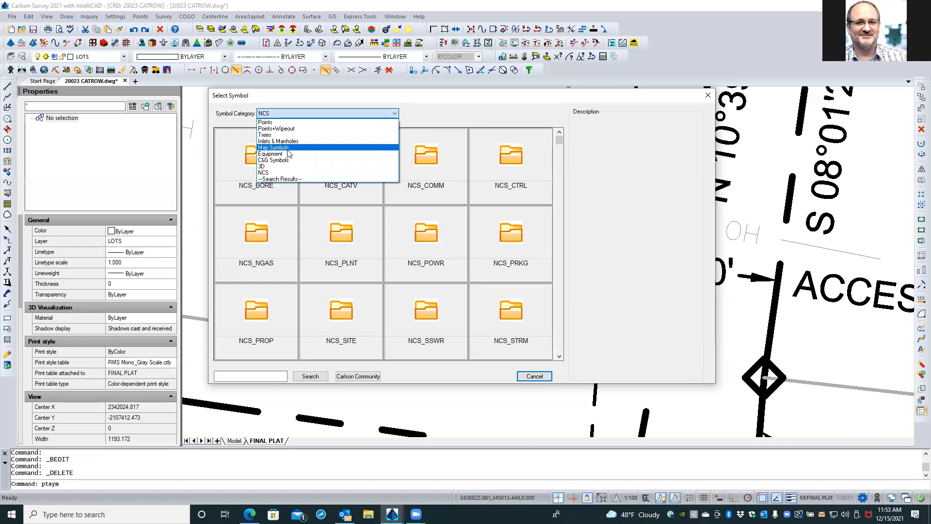
left_click(265, 122)
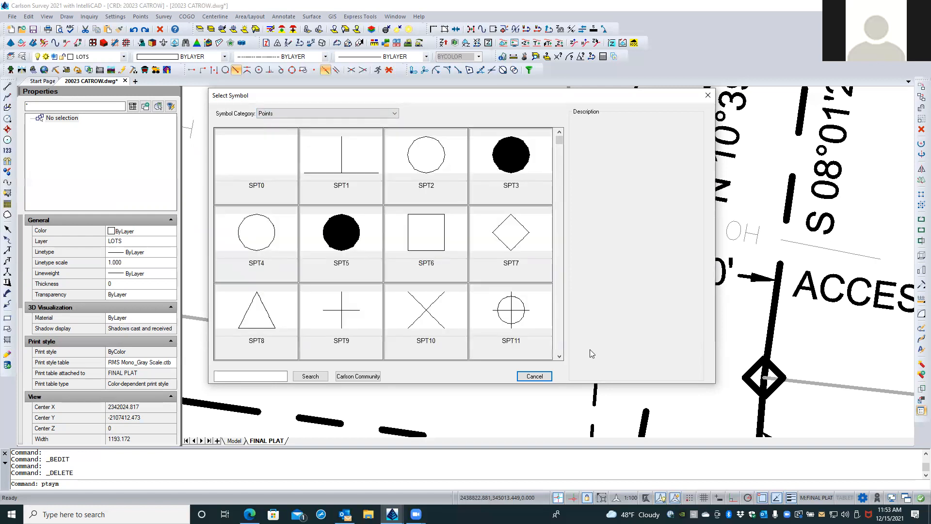
left_click(557, 339)
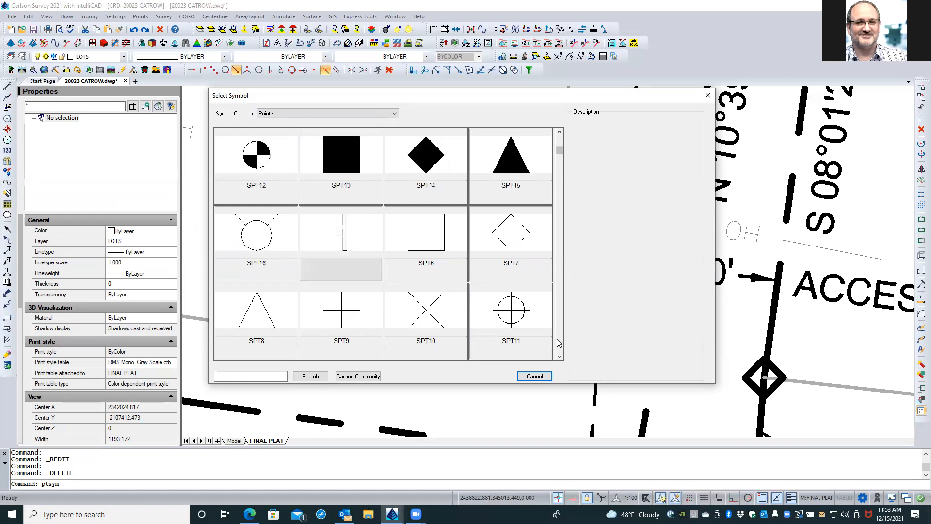
left_click(559, 342)
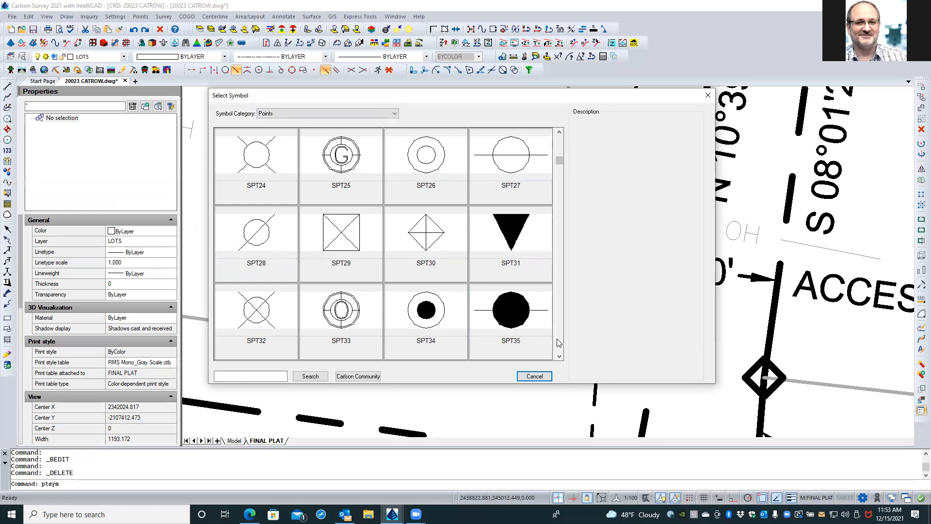
left_click(260, 307)
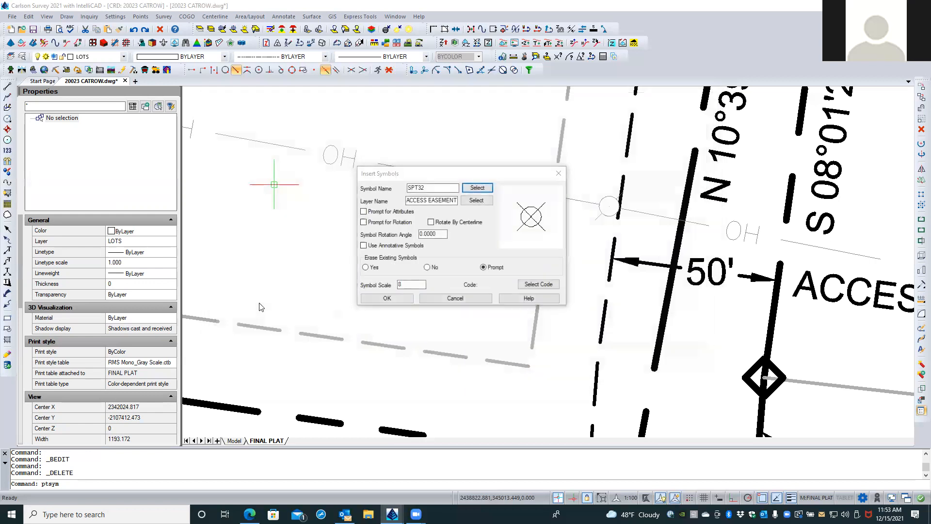
Step: Insert the SPT32 symbol at the bend of the dashed access easement line, just below the 50' dimension
left_click(387, 298)
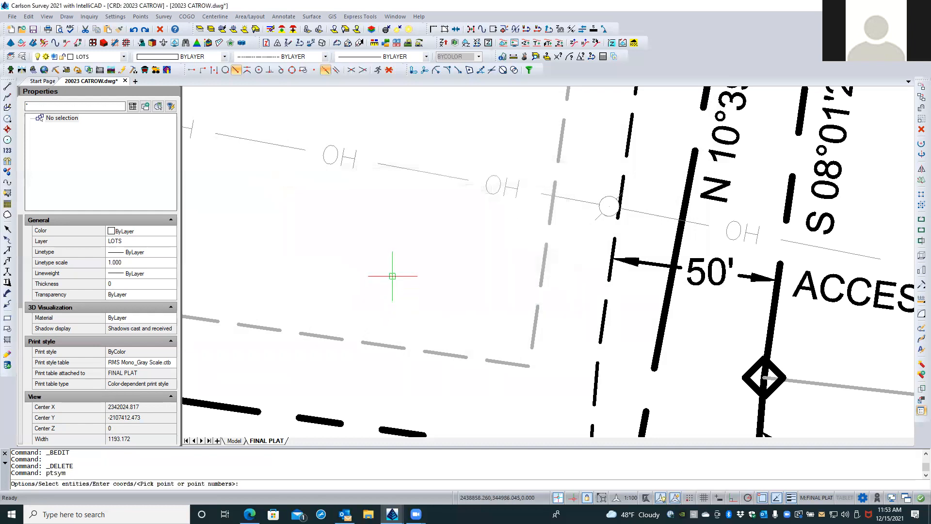
scroll(391, 272, "down", 2)
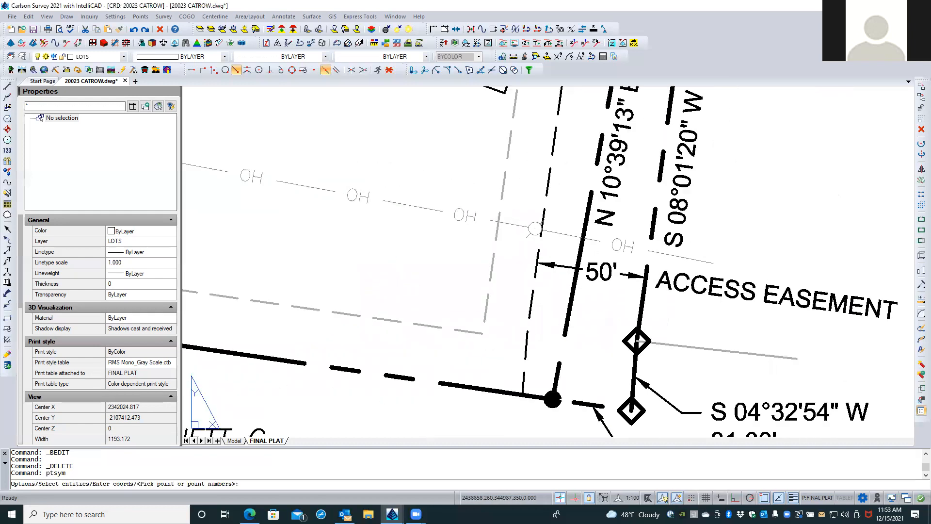
left_click(527, 329)
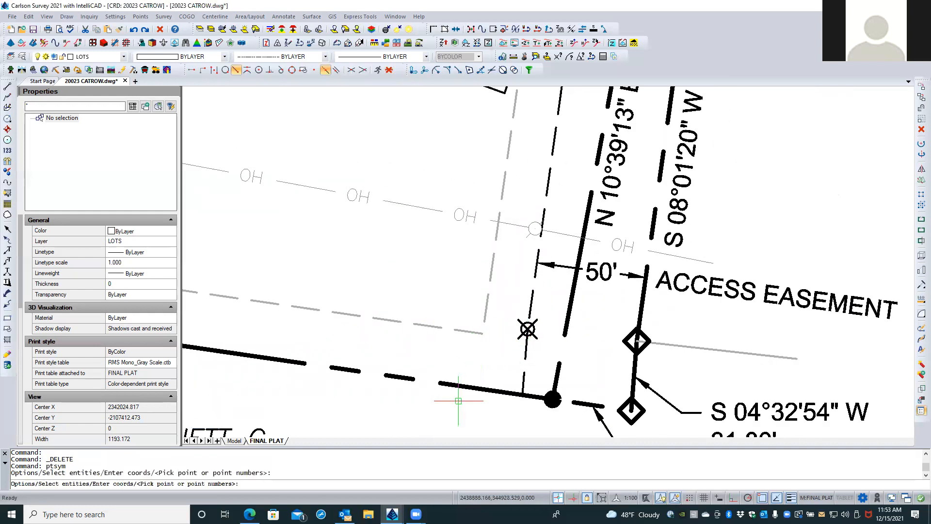
scroll(408, 259, "down", 2)
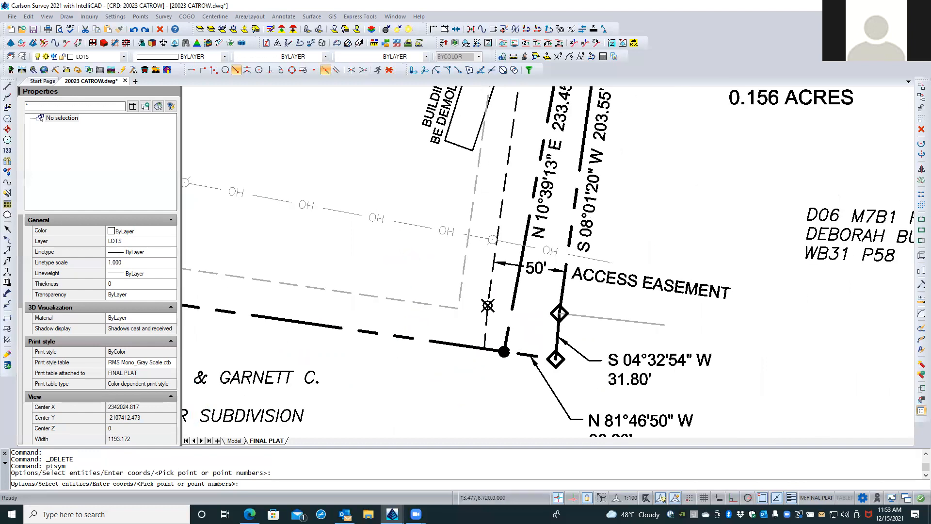
scroll(668, 297, "down", 3)
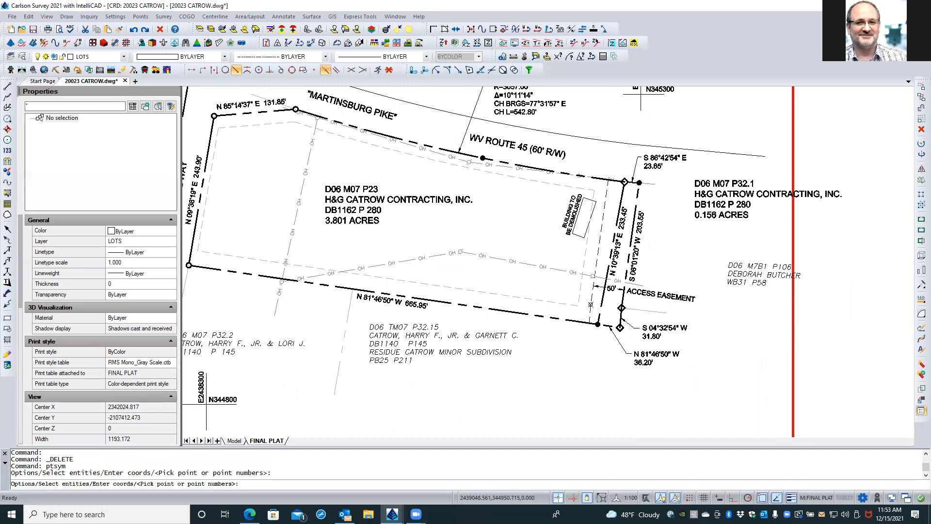
scroll(674, 301, "up", 2)
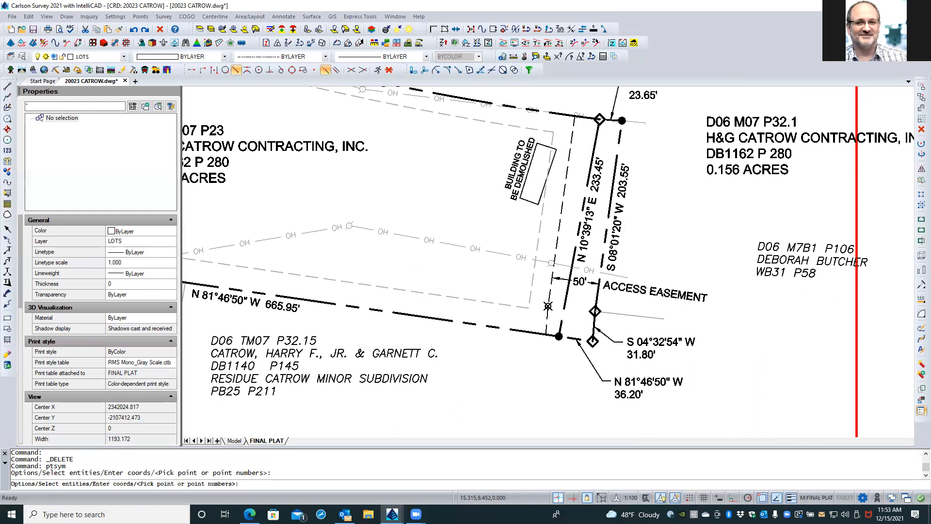
scroll(558, 318, "up", 4)
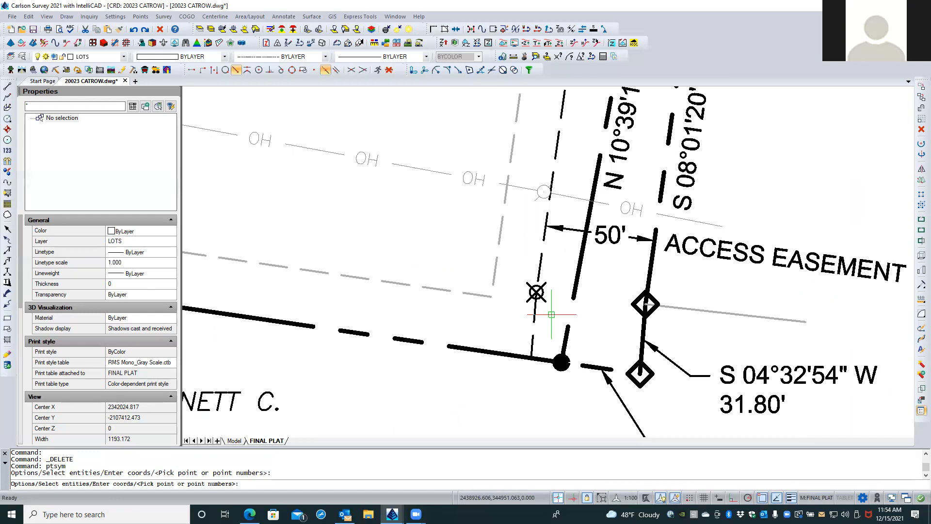
key("Return")
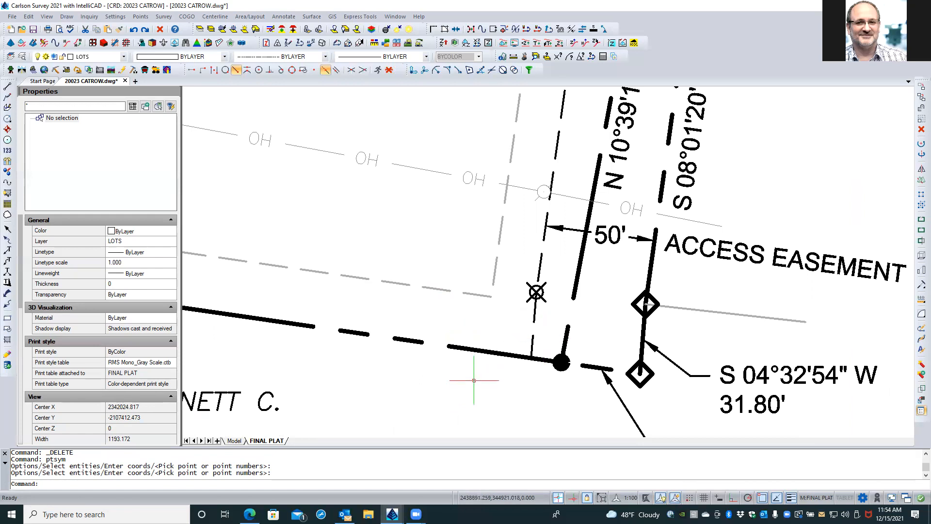
Step: Review the plat around the access easement, the new bend symbol and the 0.156-acre parcel at several scales
scroll(478, 381, "down", 3)
scroll(477, 378, "down", 1)
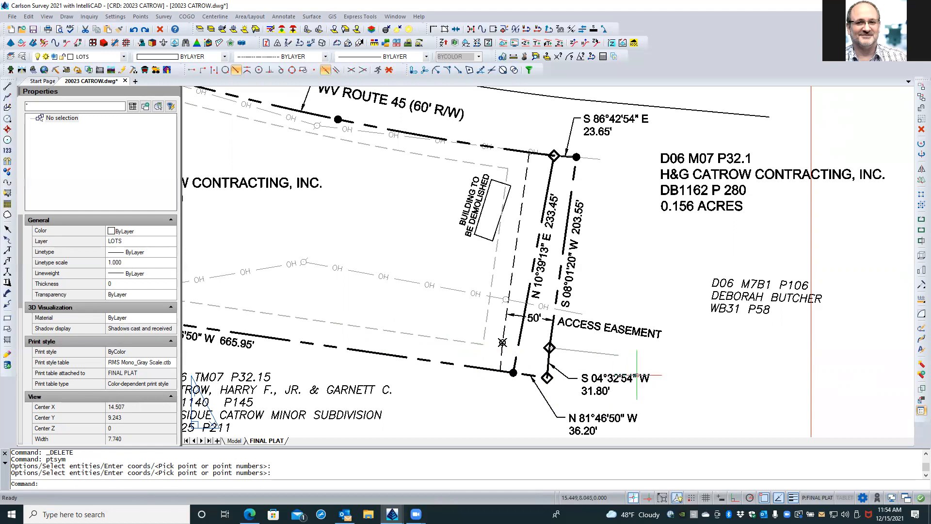
scroll(639, 371, "down", 2)
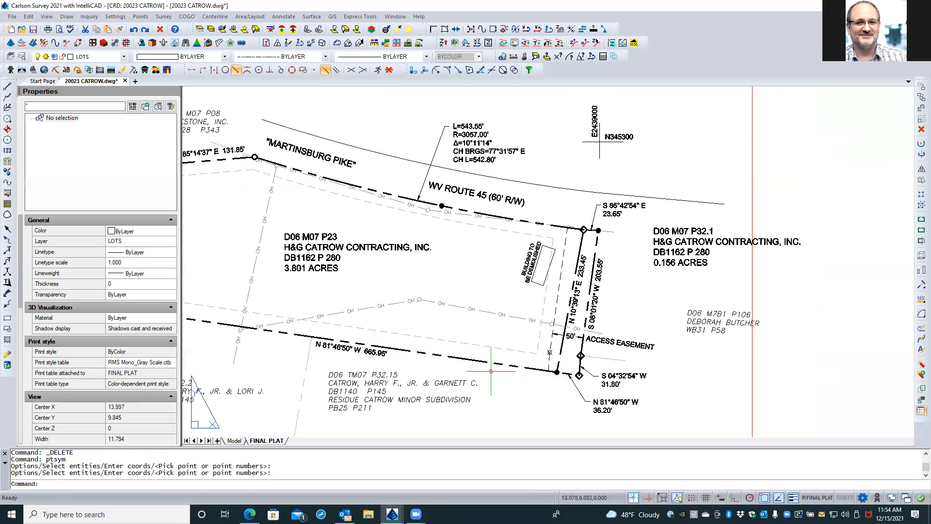
scroll(546, 371, "up", 2)
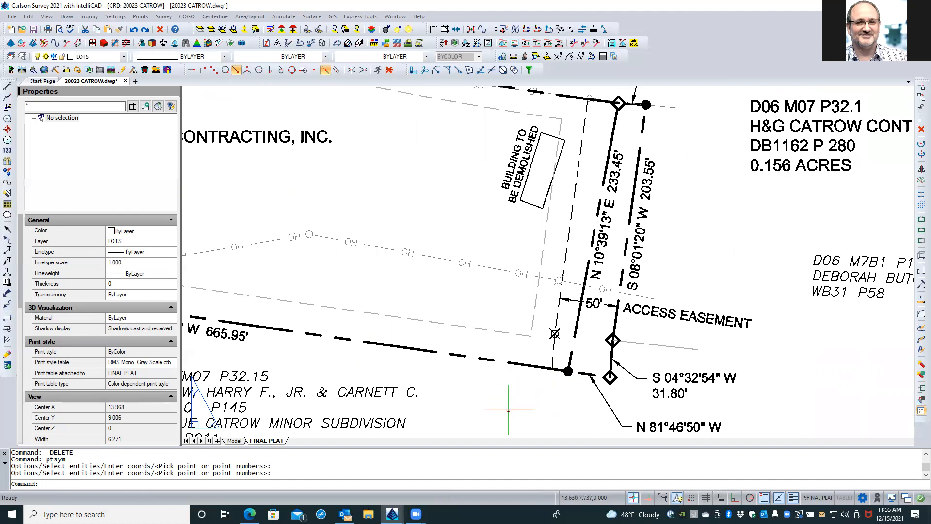
scroll(508, 410, "down", 1)
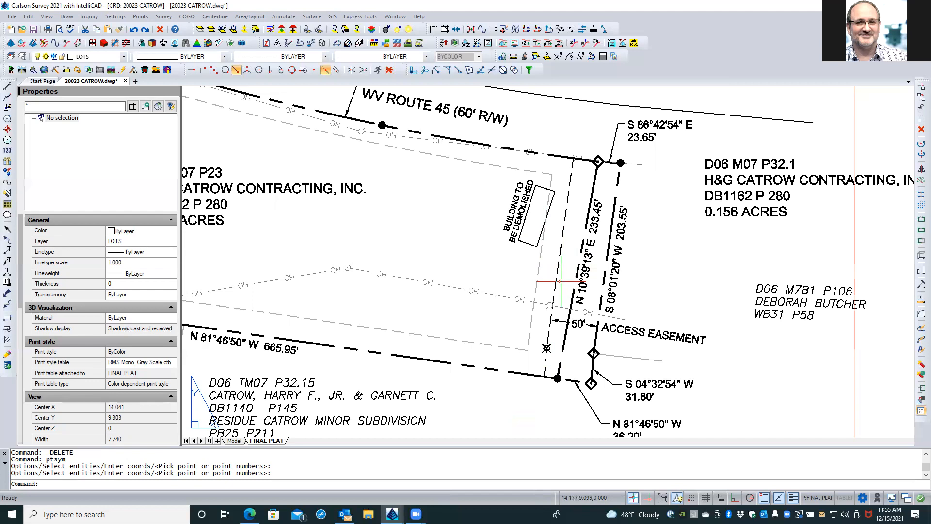
scroll(672, 315, "down", 1)
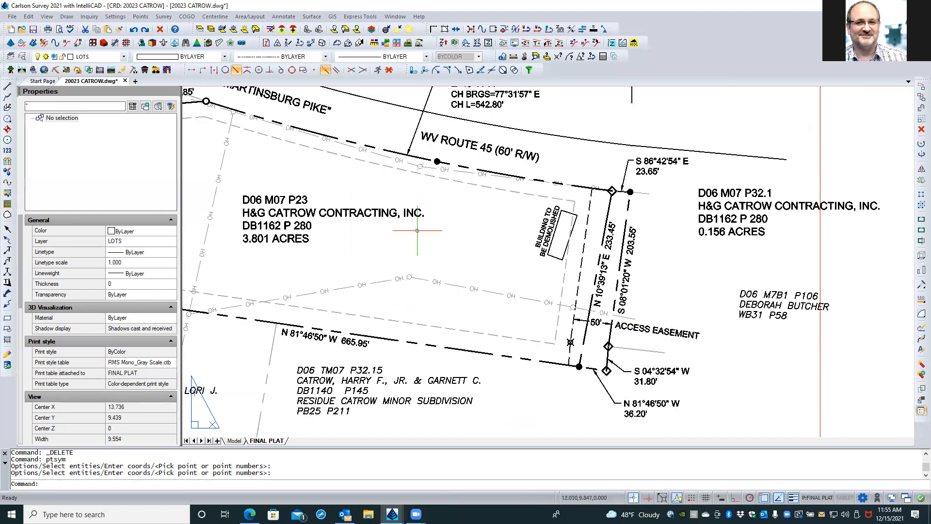
scroll(599, 286, "up", 2)
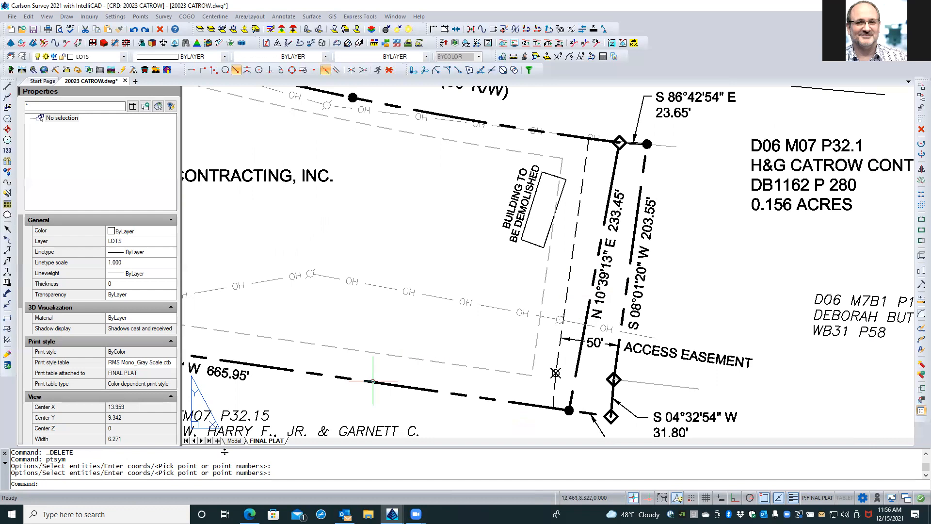
scroll(325, 330, "down", 4)
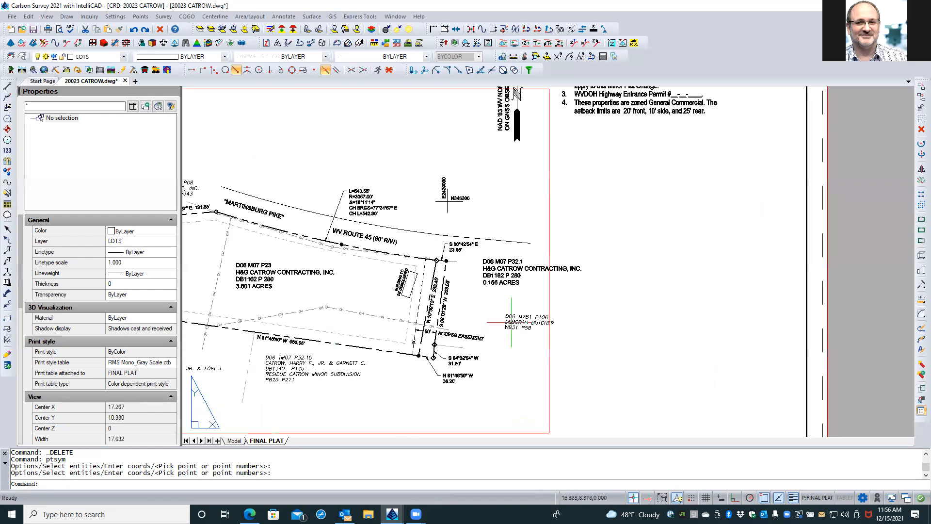
Step: Save the plat drawing under its current name
left_click(564, 324)
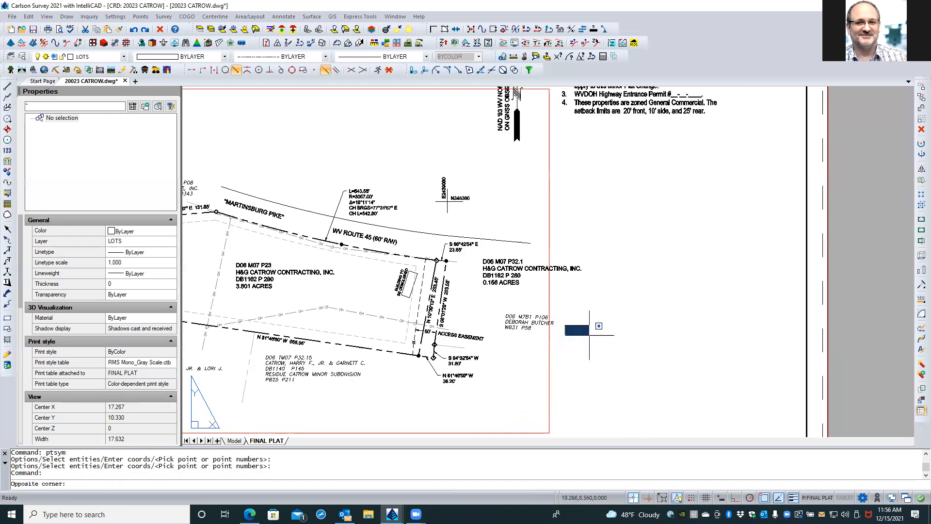
left_click(591, 342)
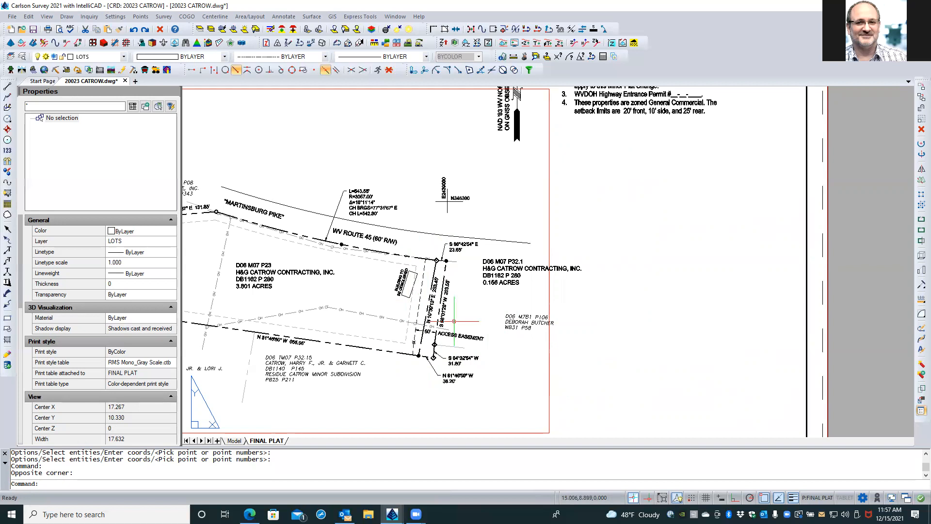
left_click(33, 29)
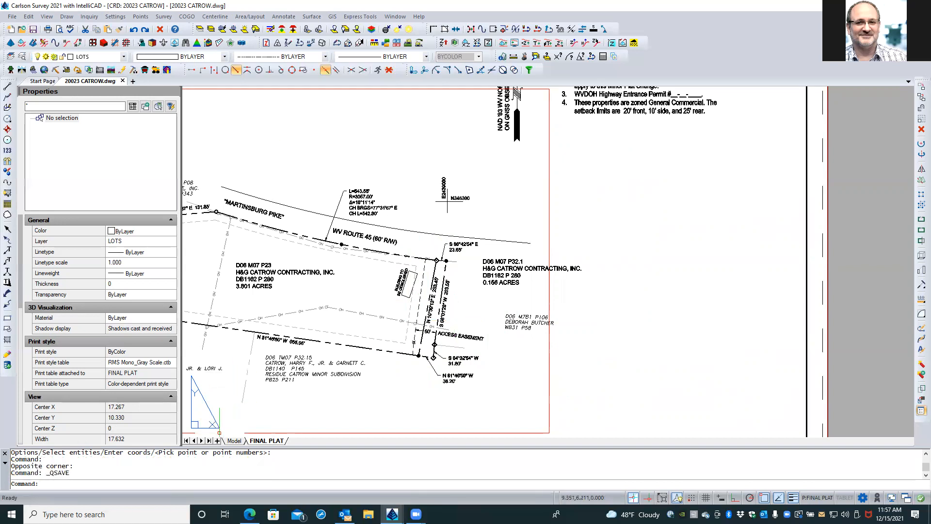
Step: Switch to model space and inspect the boundary polyline of the small eastern parcel near point 204
left_click(234, 441)
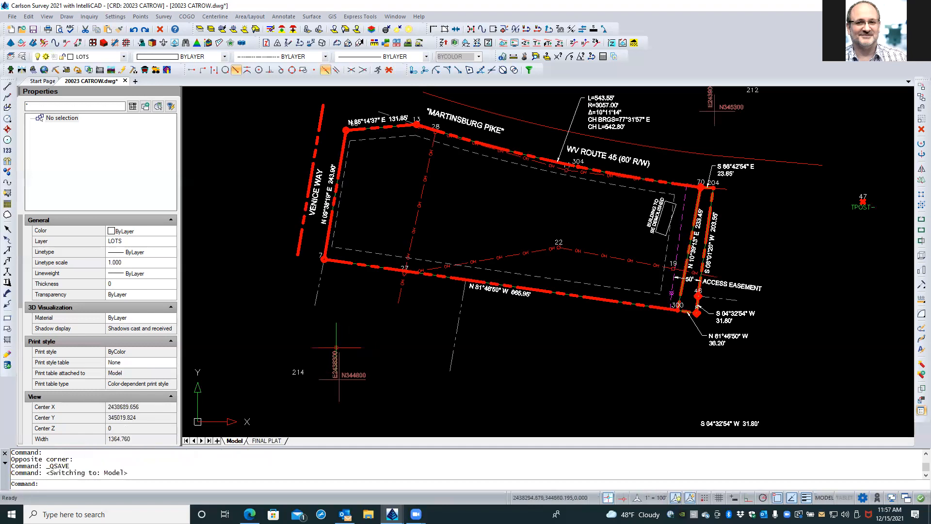
scroll(376, 331, "down", 1)
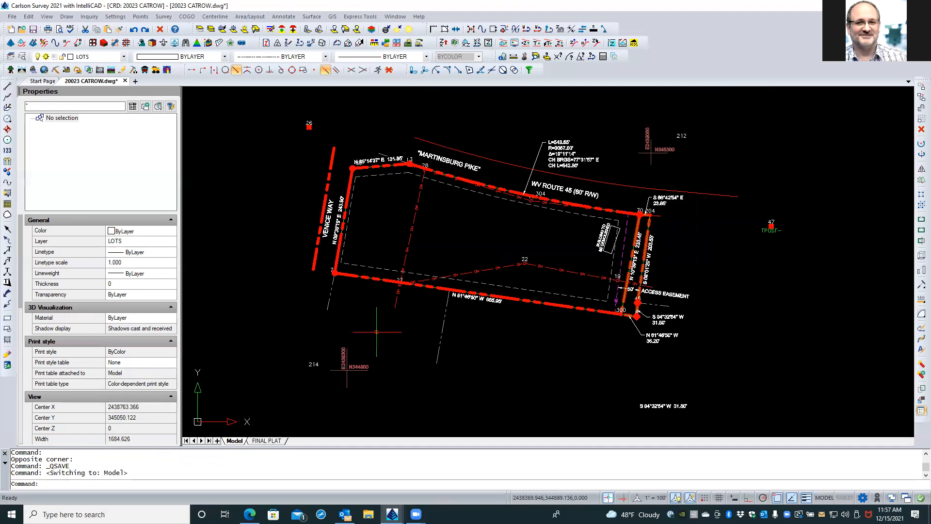
scroll(697, 232, "up", 2)
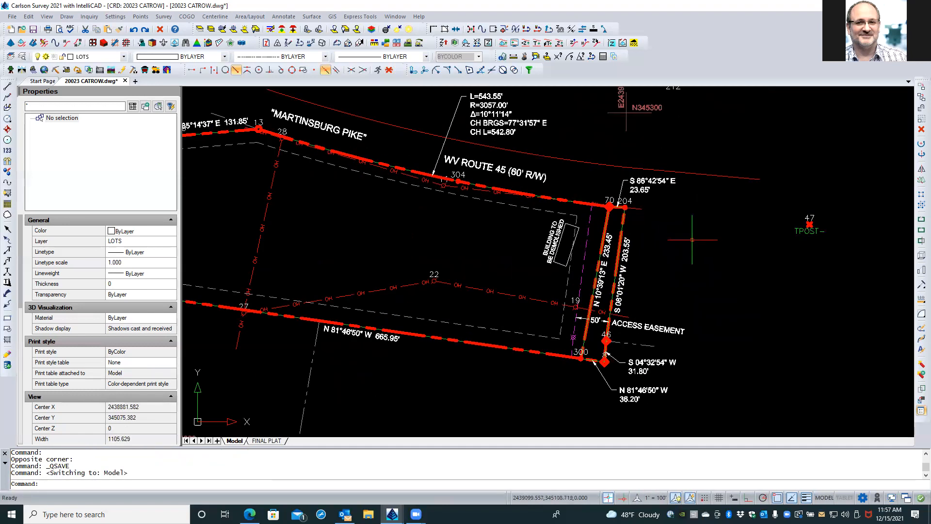
scroll(676, 264, "up", 1)
middle_click_drag(672, 267, 618, 270)
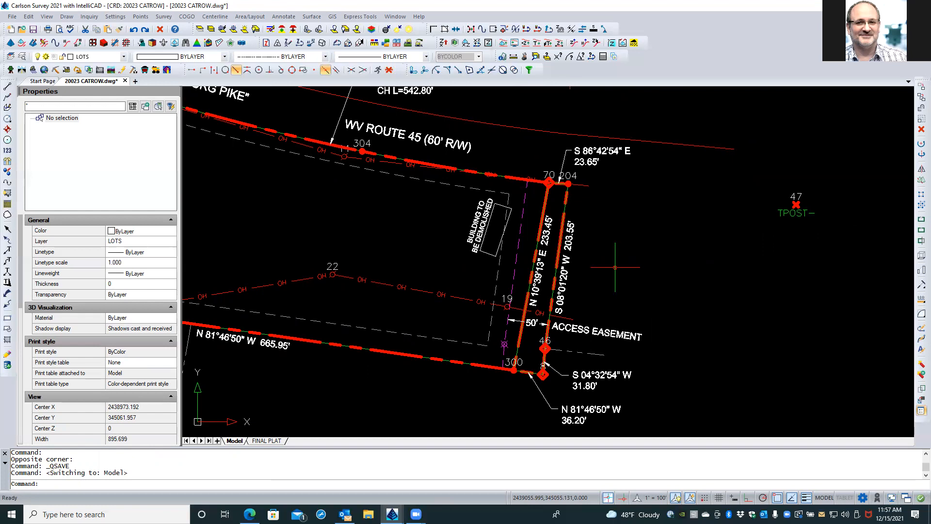
scroll(564, 187, "up", 3)
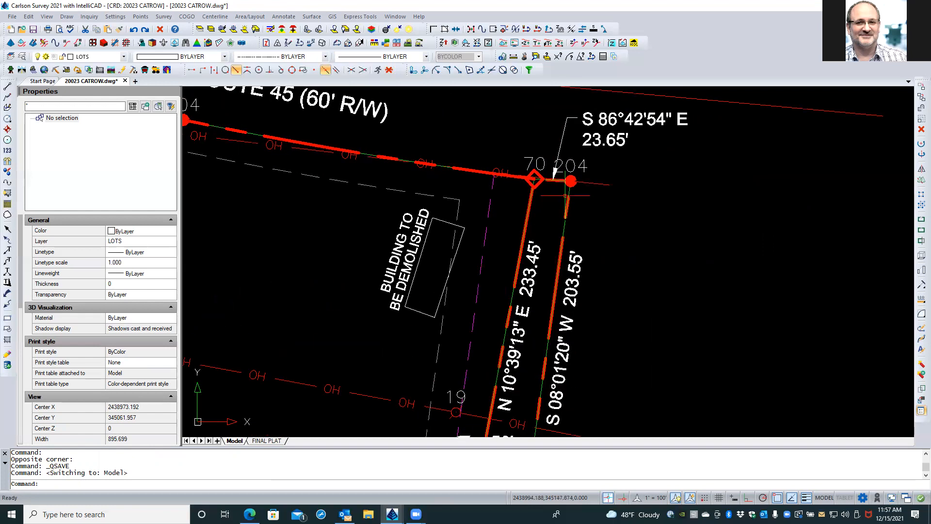
left_click(565, 221)
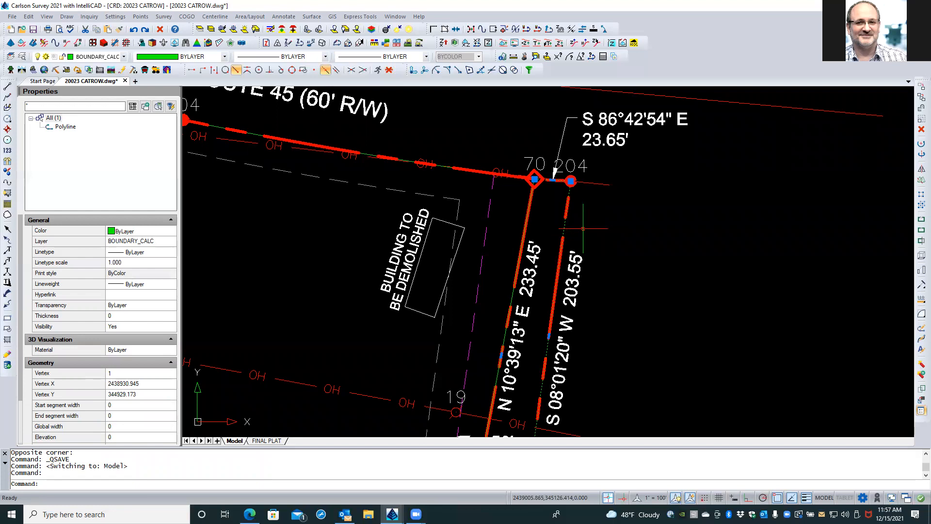
key("Escape")
key("Escape")
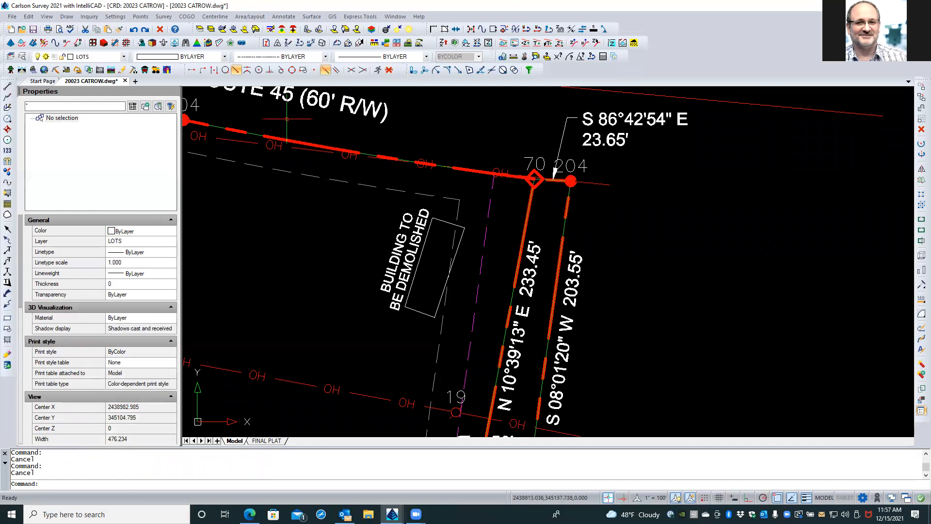
Step: Make BOUNDARY_CALC the current layer by matching the small eastern parcel's green boundary polyline
left_click(11, 57)
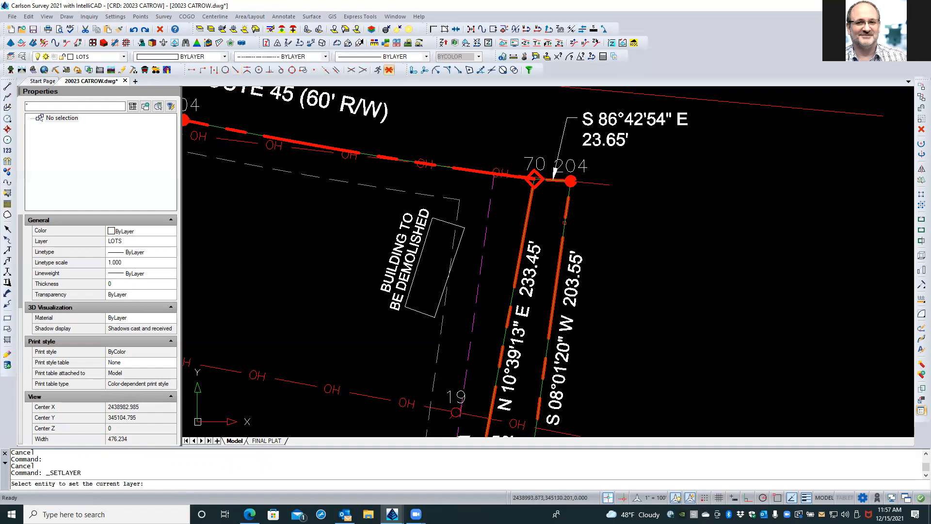
left_click(565, 223)
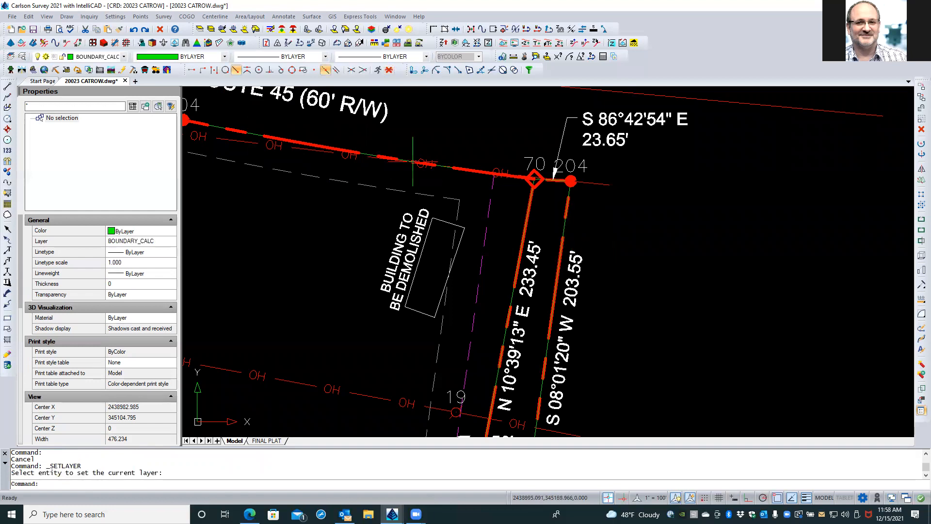
scroll(424, 153, "down", 2)
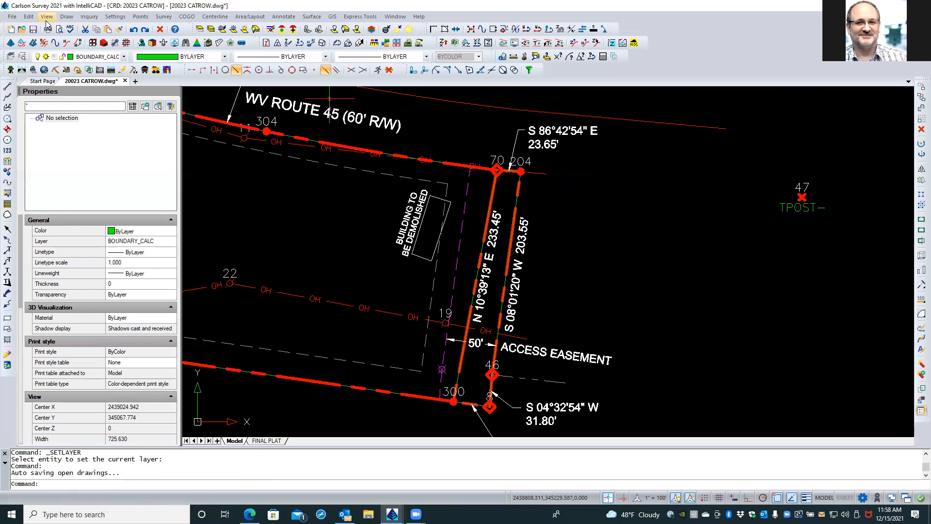
Step: Check the BOUNDARY polyline along the WV Route 45 frontage, just west of point 70
left_click(68, 17)
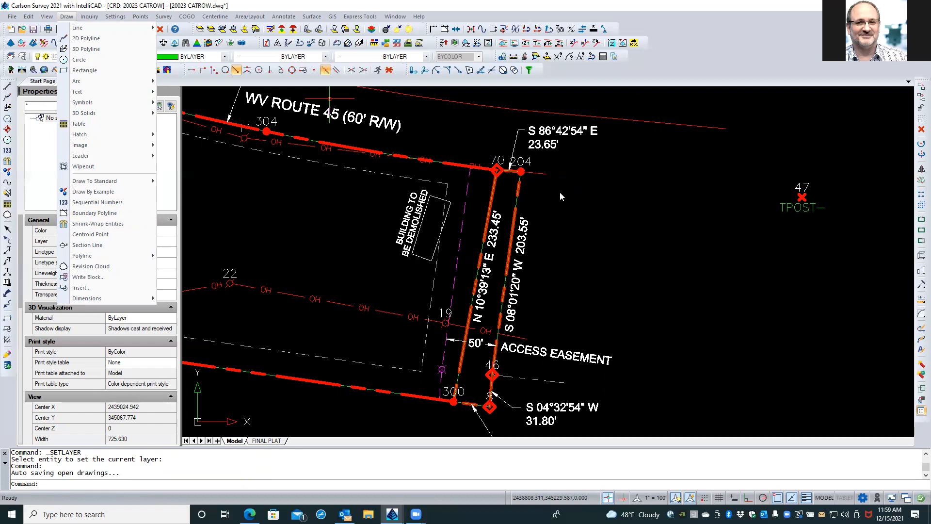
left_click(435, 175)
left_click(421, 168)
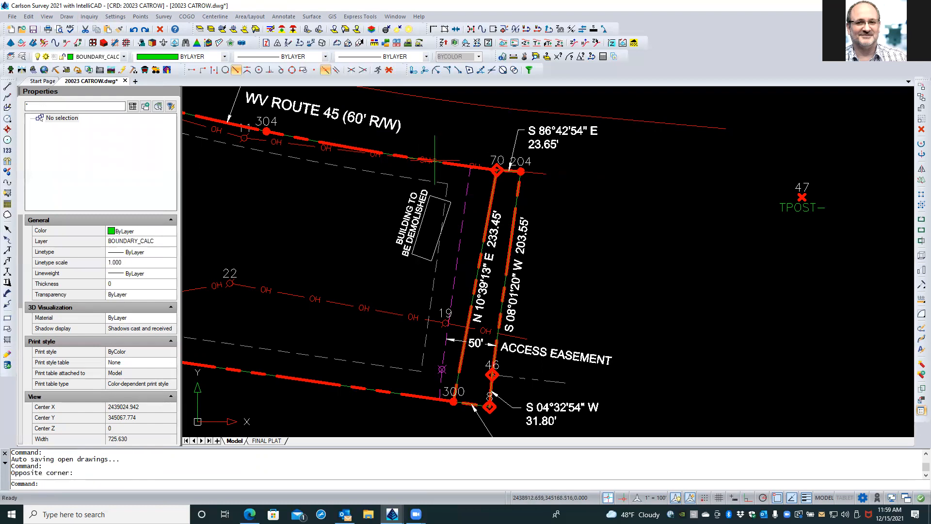
left_click(457, 164)
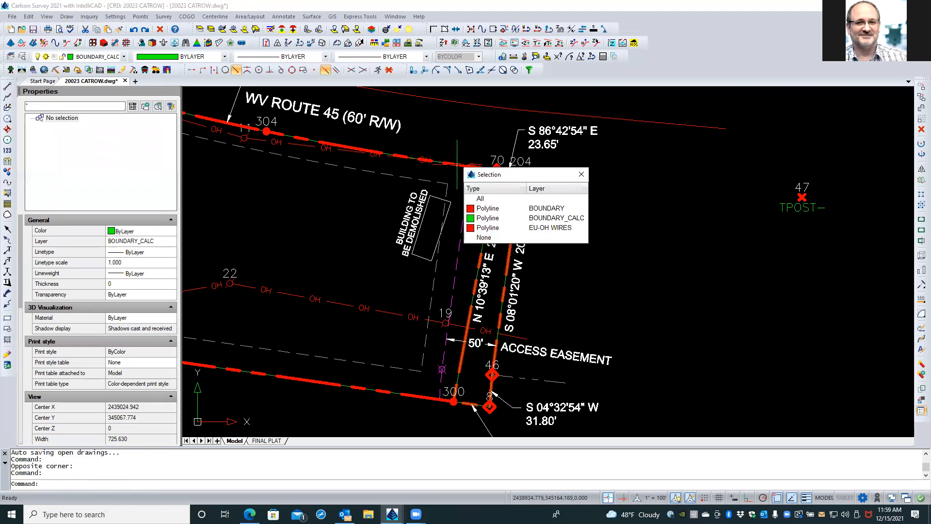
left_click(483, 209)
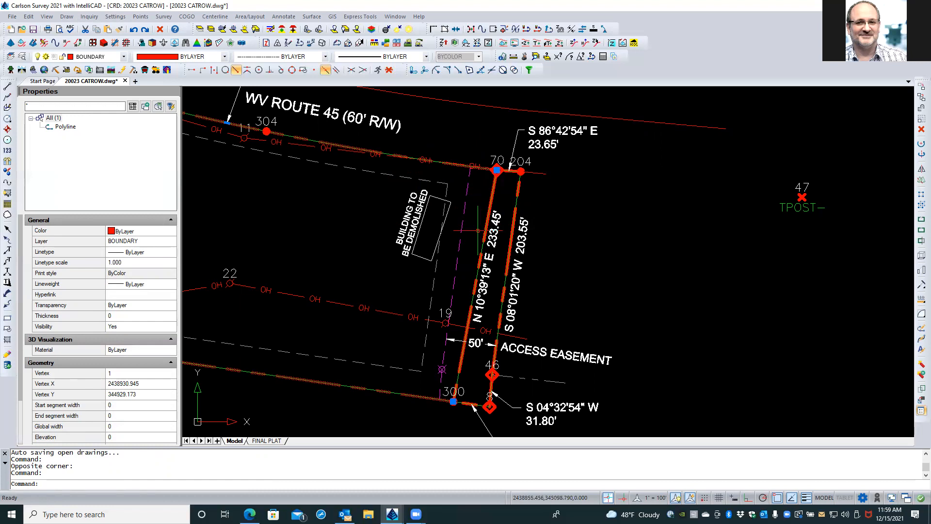
key("Escape")
key("Escape")
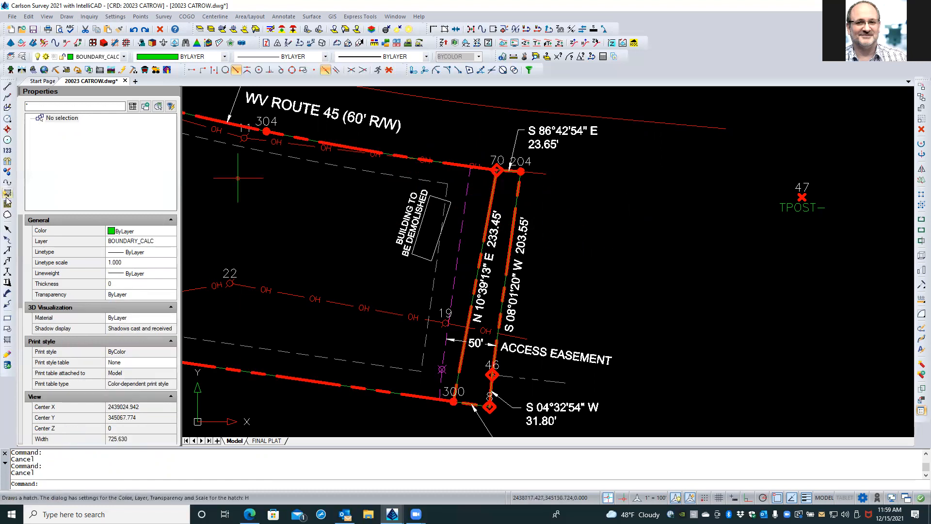
Step: Start a 2D polyline that uses the current drawing properties, on layer BOUNDARY_CALC
left_click(6, 96)
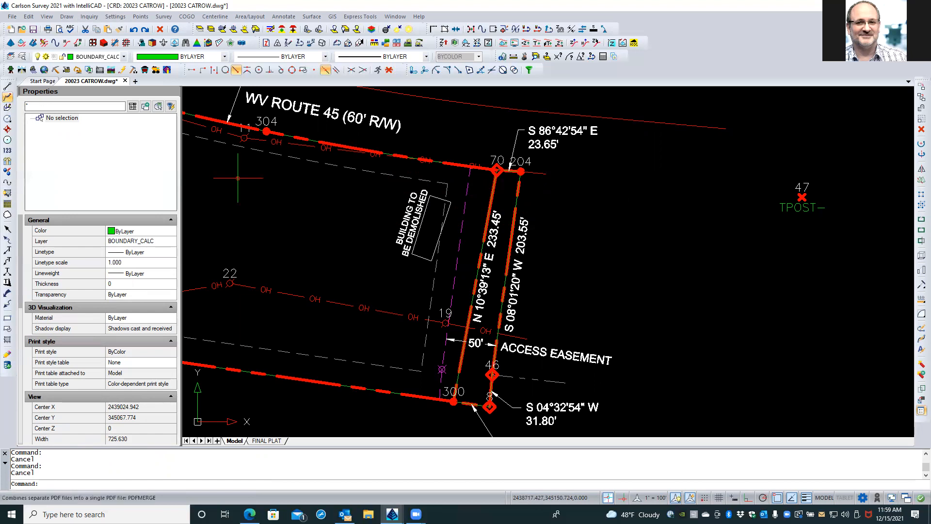
left_click_drag(422, 154, 660, 173)
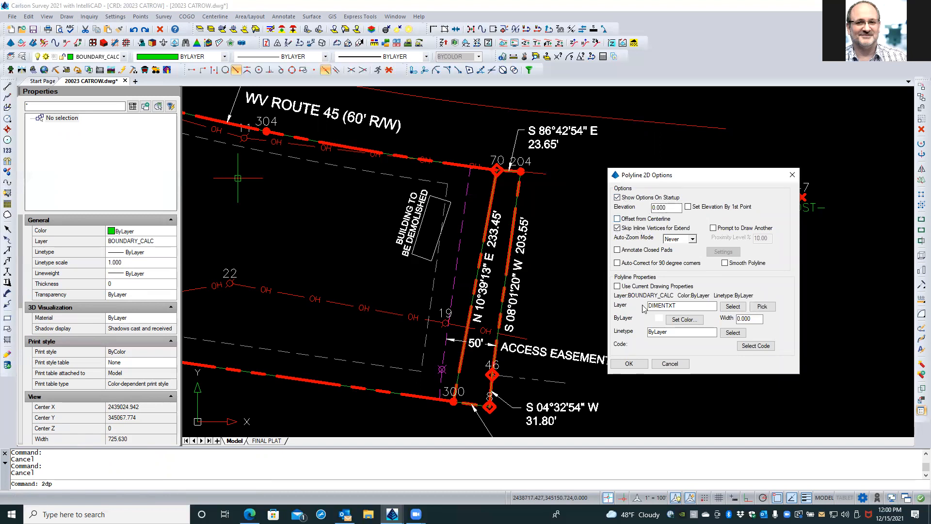
left_click(658, 289)
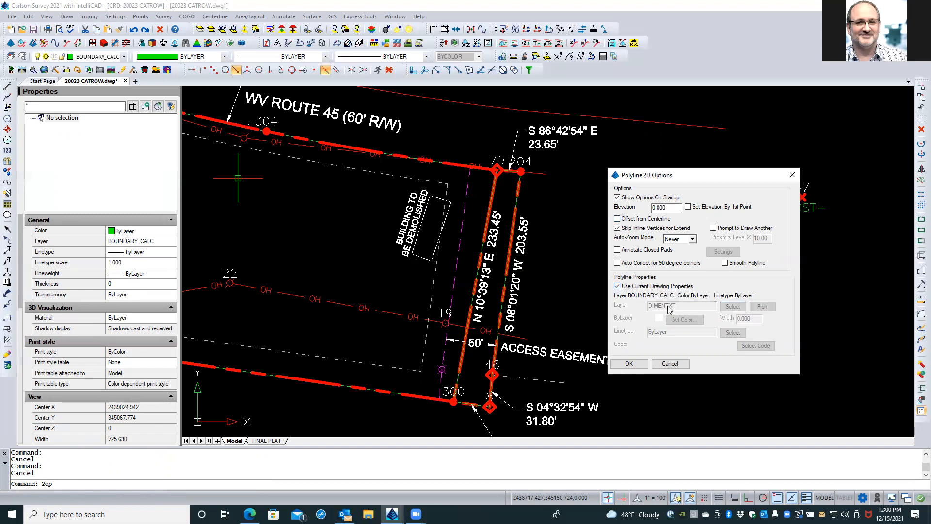
left_click(627, 364)
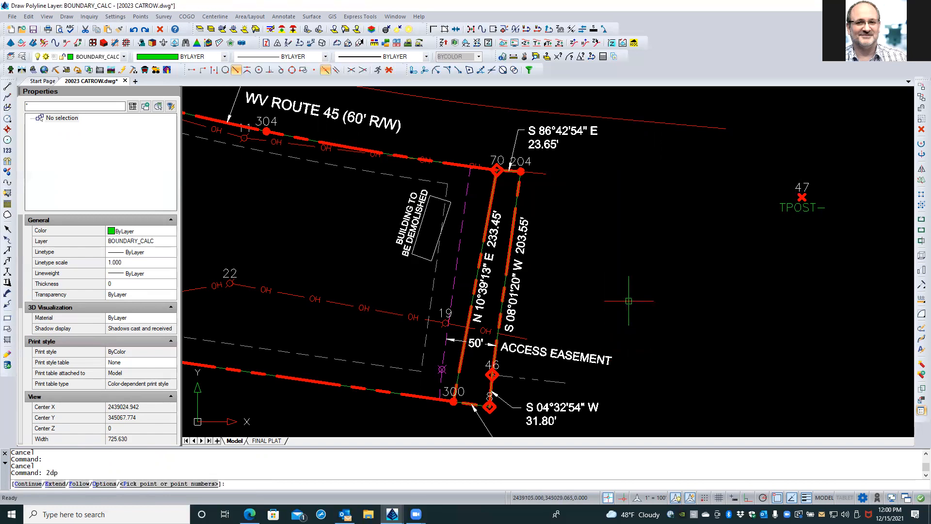
Step: Use the Follow option and choose the BOUNDARY polyline along the WV Route 45 frontage as the one to follow
type("f")
key("Return")
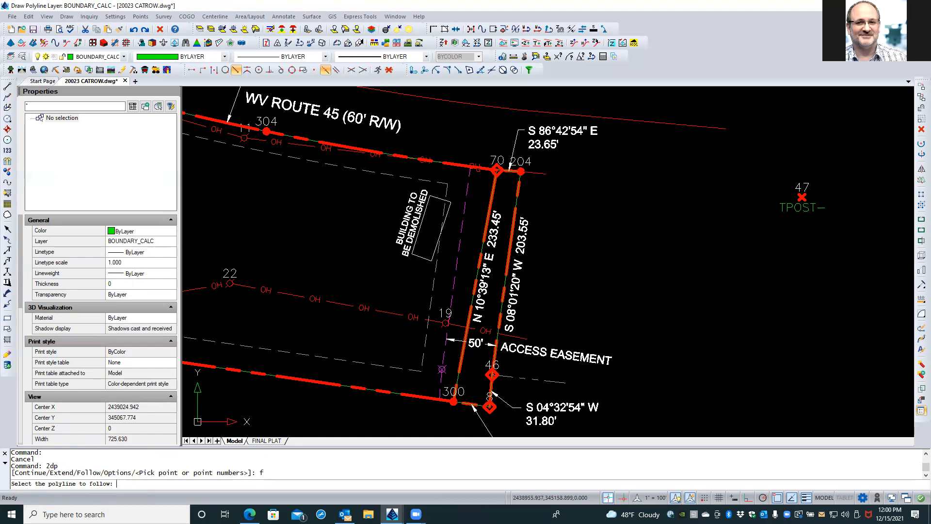
scroll(473, 169, "up", 3)
scroll(419, 165, "up", 2)
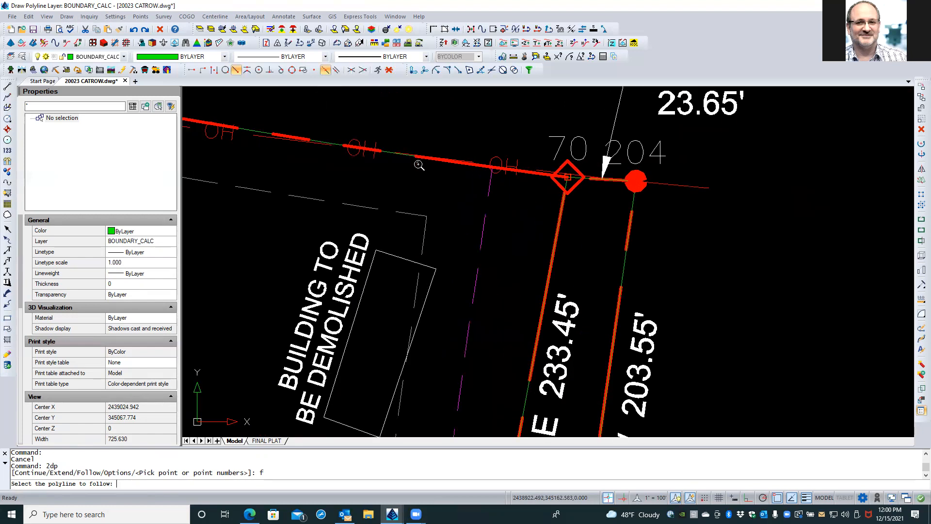
scroll(446, 162, "up", 3)
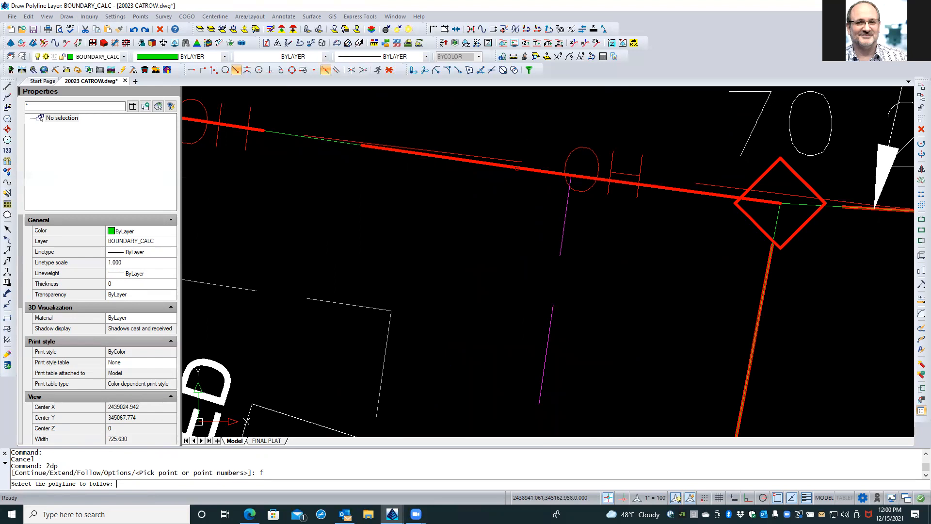
left_click(516, 168)
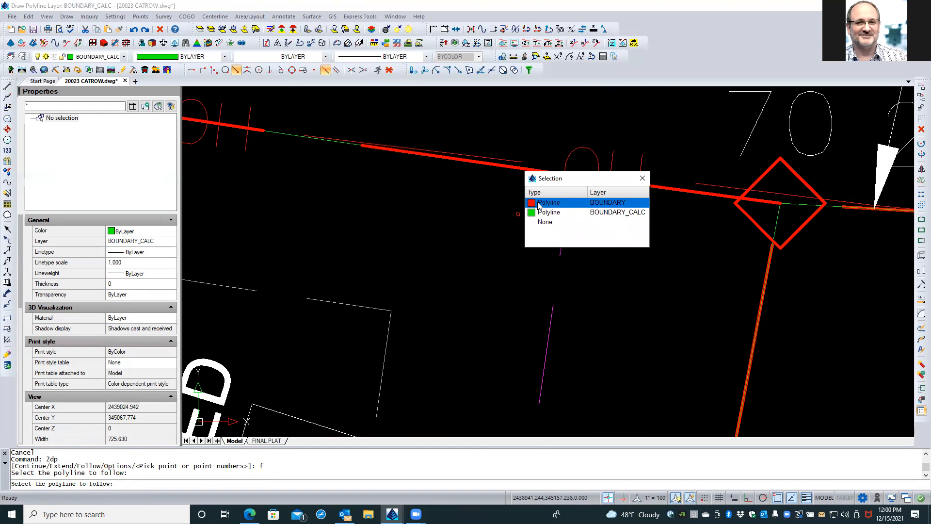
left_click(538, 204)
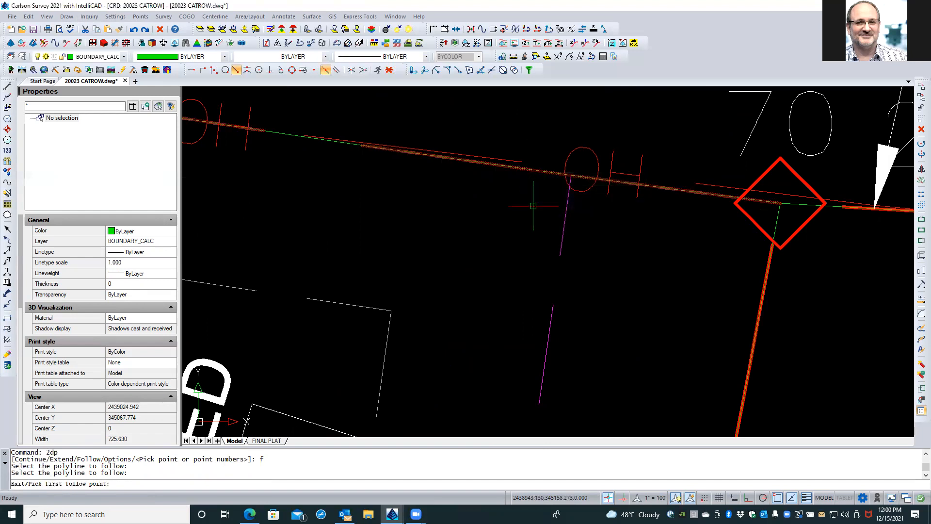
Step: Follow the frontage from the magenta easement line's north end to point 70 without interpolating elevations, and finish the polyline
left_click(565, 212)
scroll(474, 206, "down", 4)
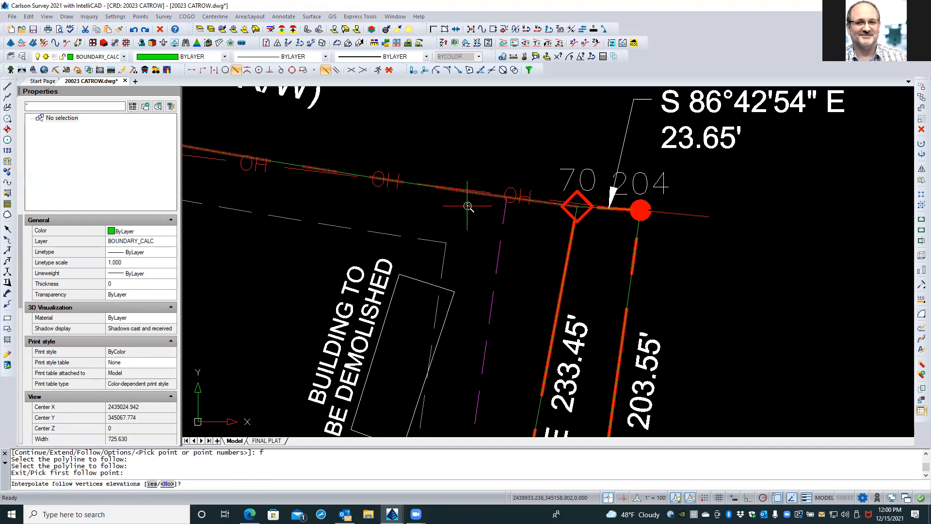
scroll(468, 206, "down", 2)
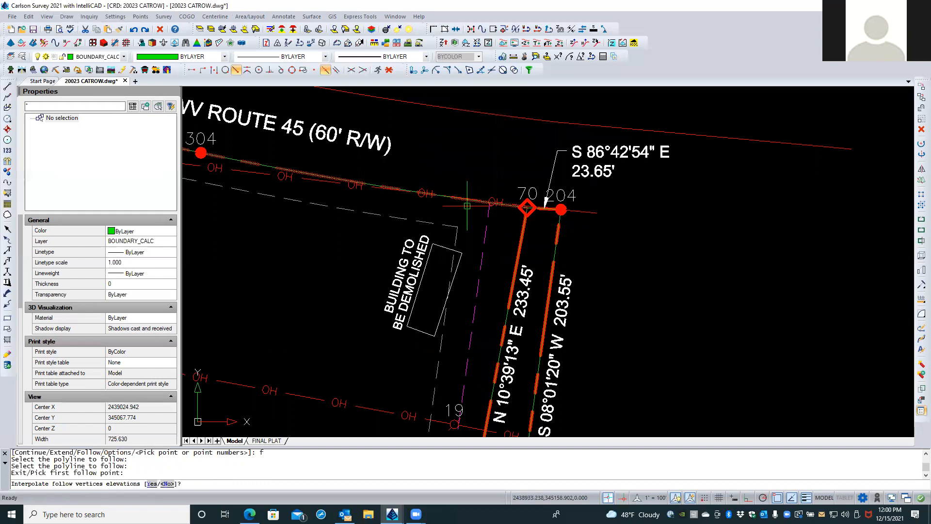
scroll(467, 206, "up", 2)
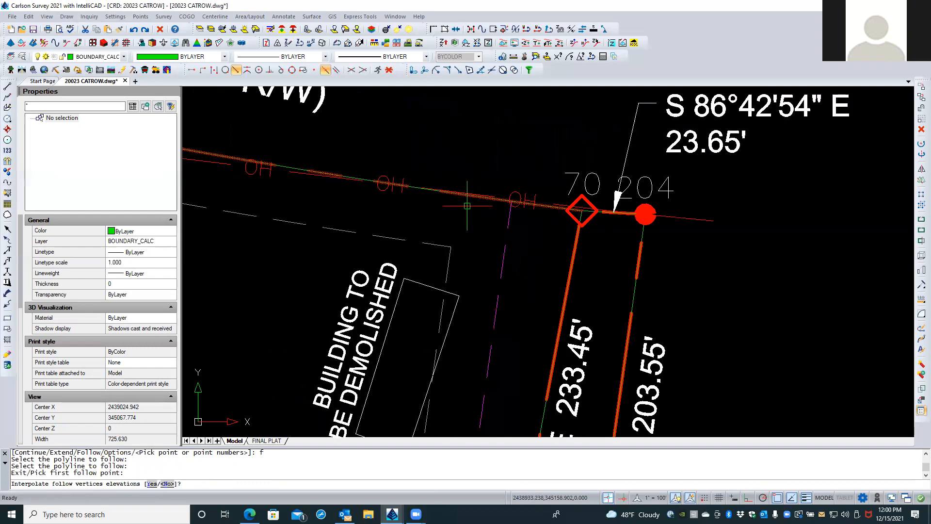
key("Return")
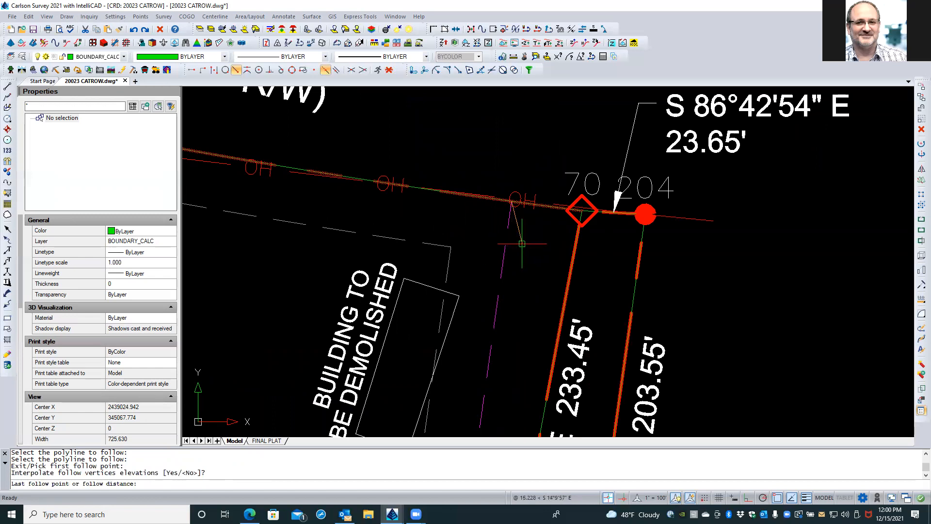
left_click(576, 241)
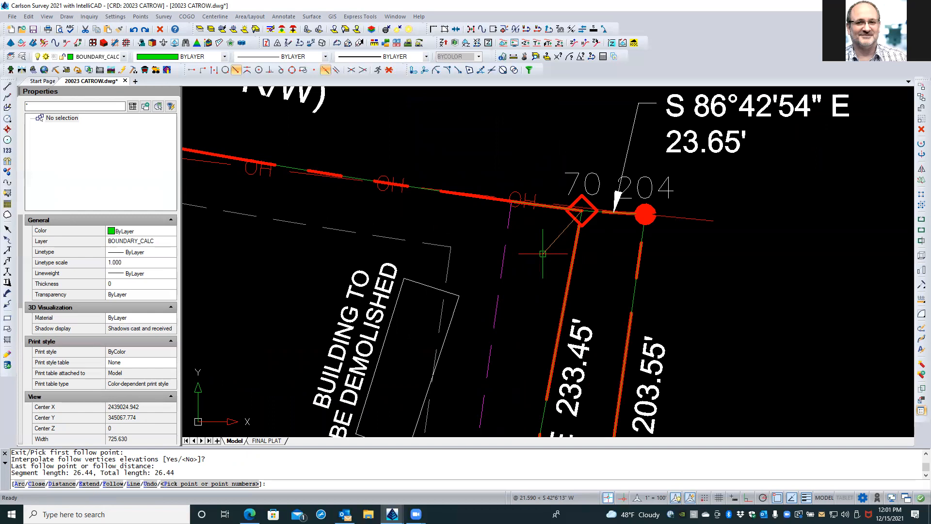
scroll(557, 176, "up", 3)
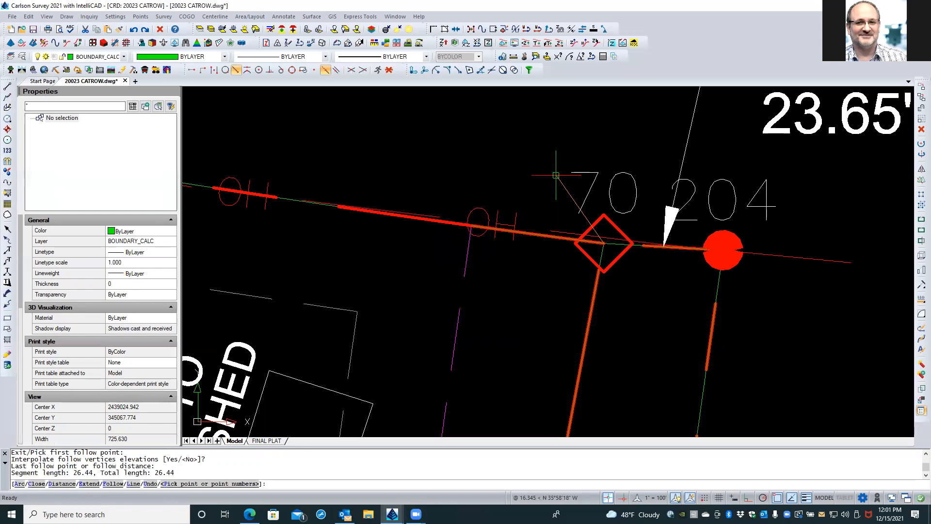
right_click(556, 175)
right_click(557, 176)
Step: Check the extent of the new BOUNDARY_CALC polyline between the easement line and point 70
left_click(531, 258)
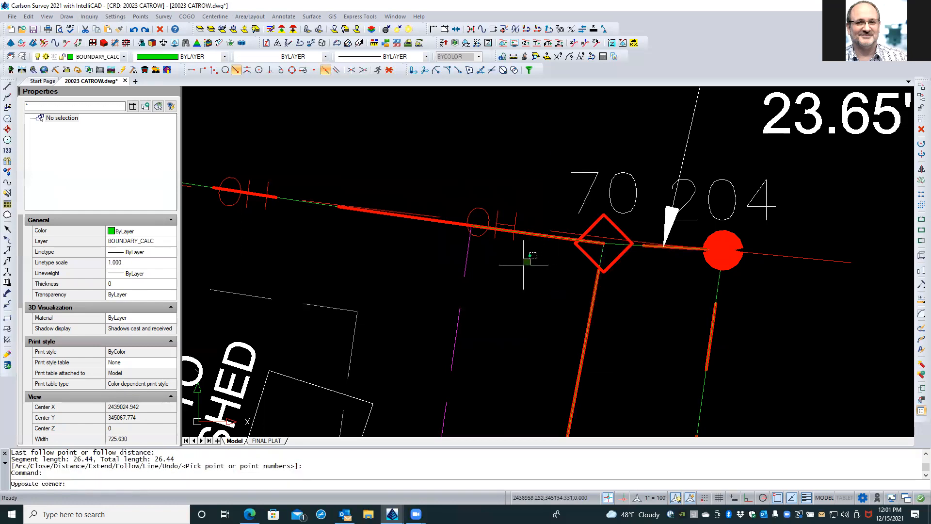
left_click(533, 255)
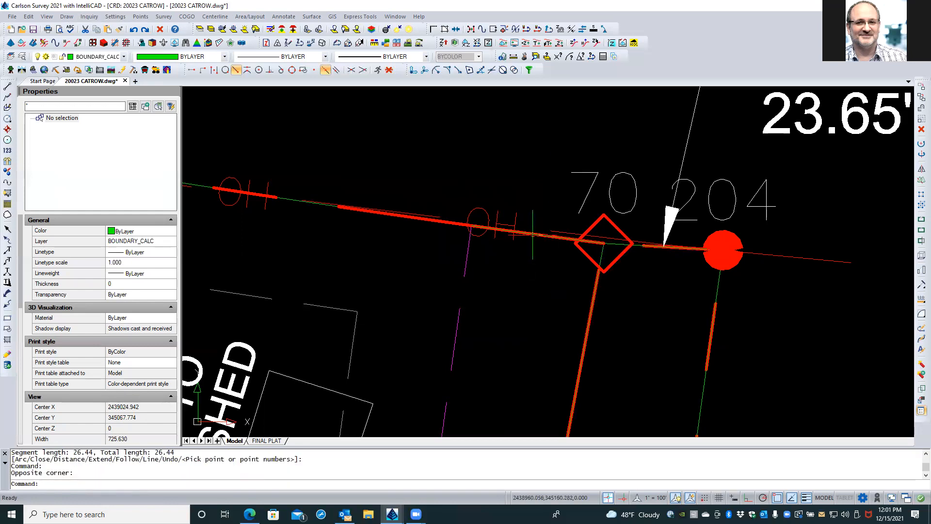
left_click(530, 245)
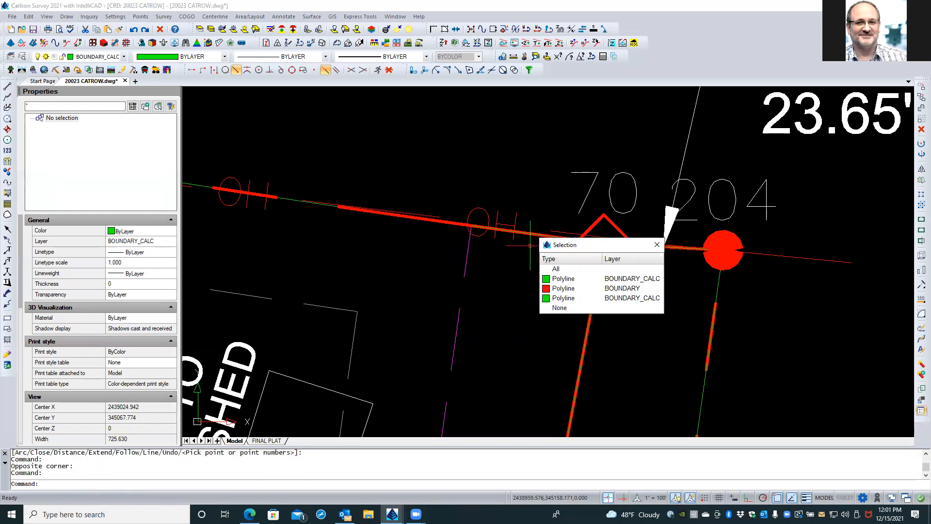
left_click(568, 280)
mouse_move(536, 235)
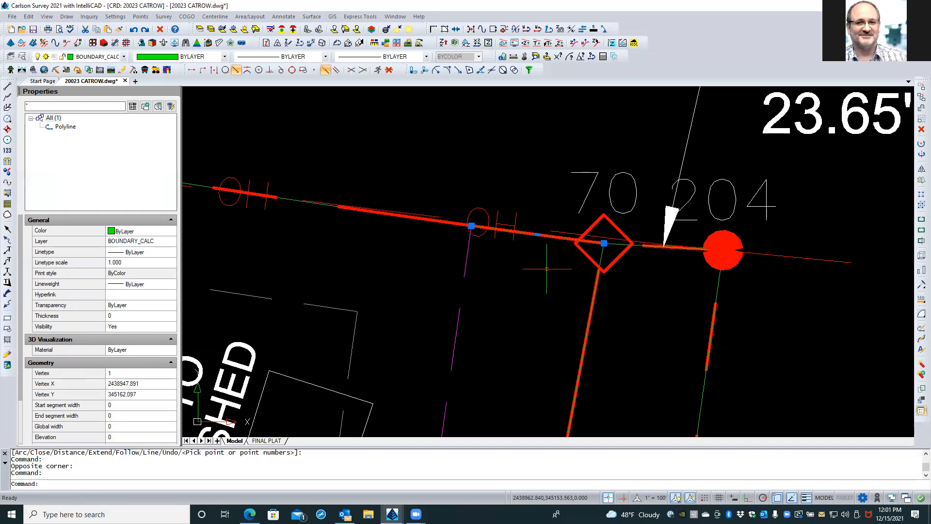
key("Escape")
key("Escape")
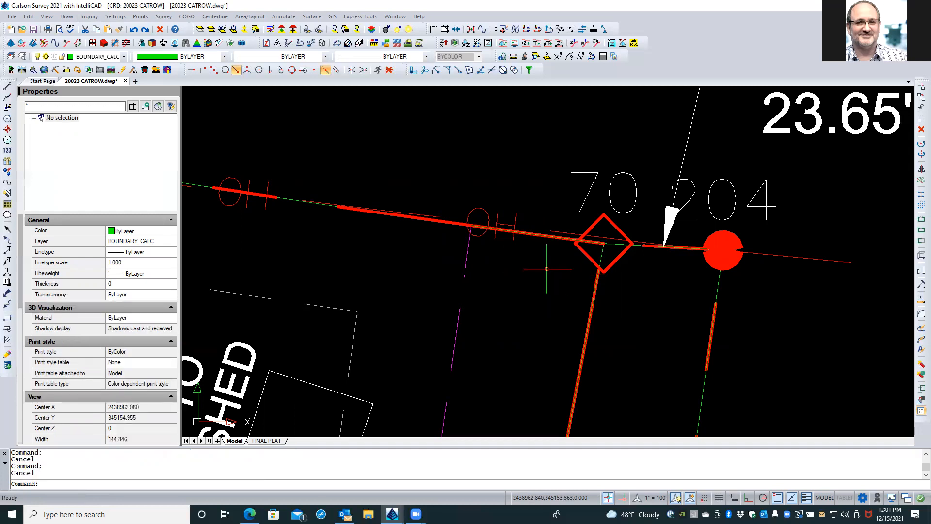
Step: Move the short BOUNDARY_CALC polyline between the magenta easement line and point 70 about 16 ft west and 16.5 ft north, off the frontage
left_click(547, 236)
left_click(584, 284)
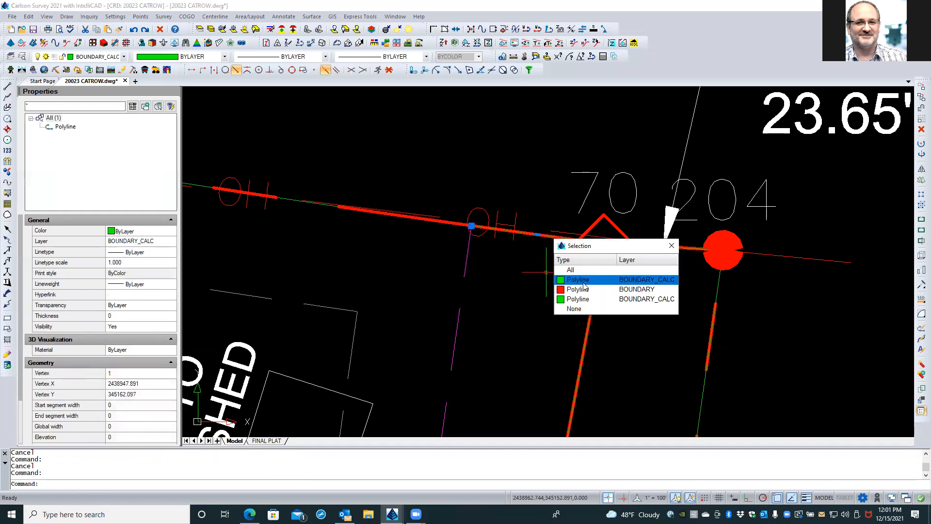
left_click(584, 286)
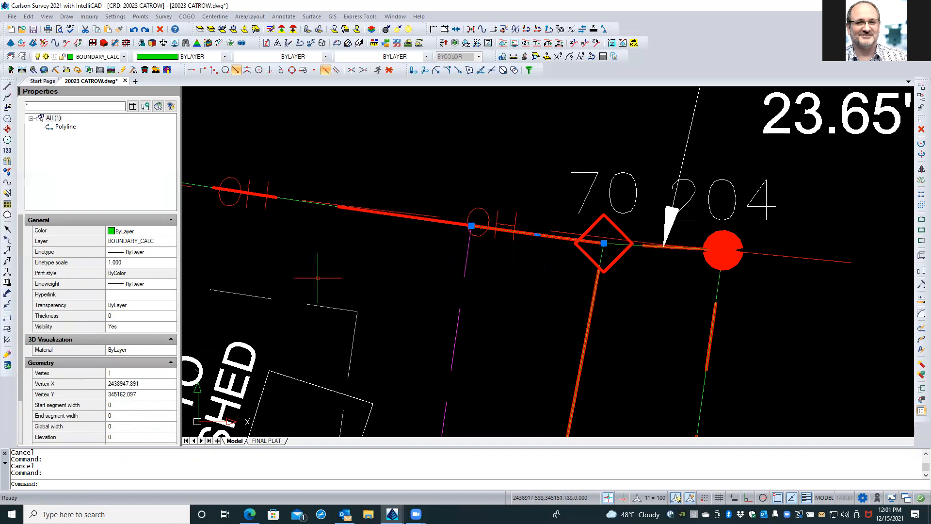
type("m")
key("Return")
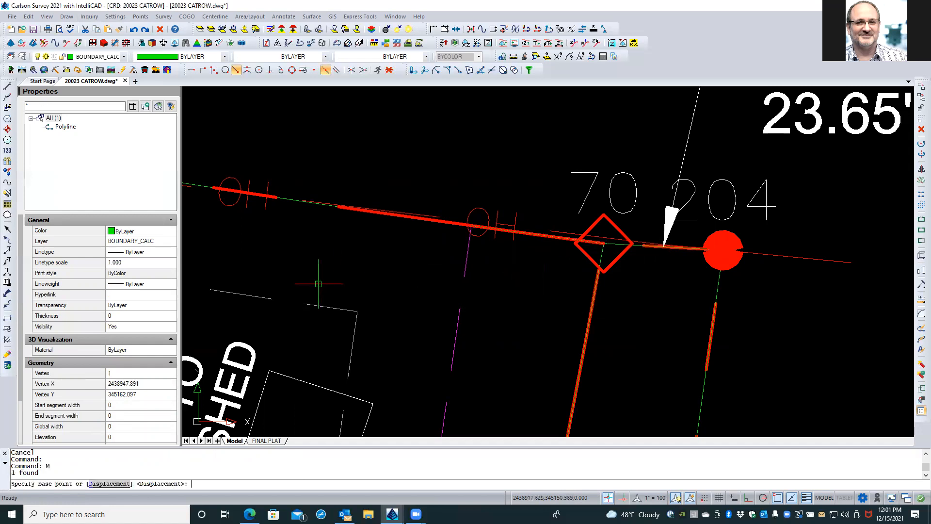
left_click(479, 318)
left_click(397, 235)
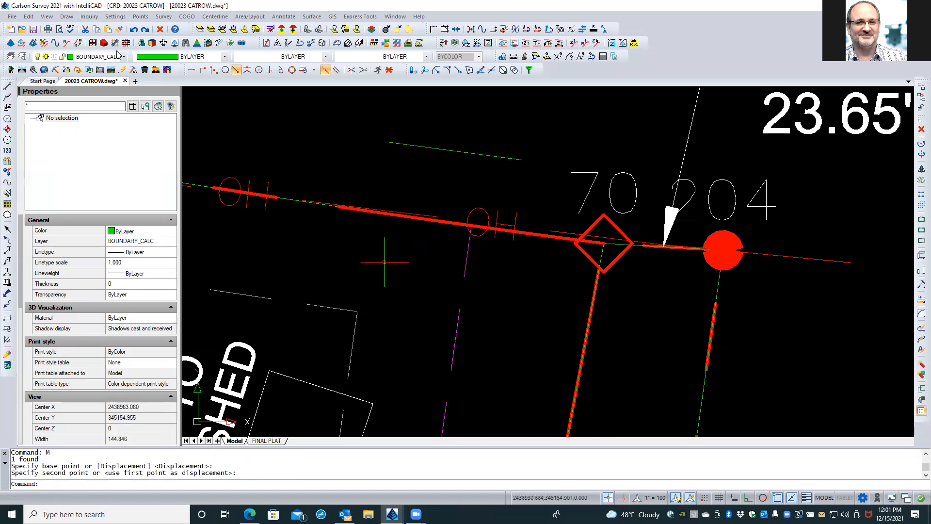
Step: Run Curve Info on the moved short BOUNDARY_CALC polyline, check its radius, and compare it with the WV Route 45 curve label
left_click(89, 16)
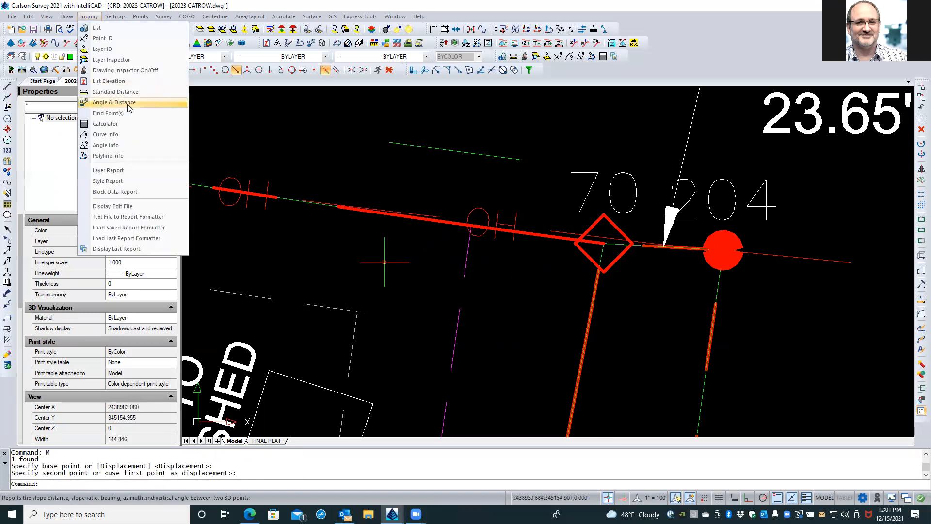
left_click(120, 139)
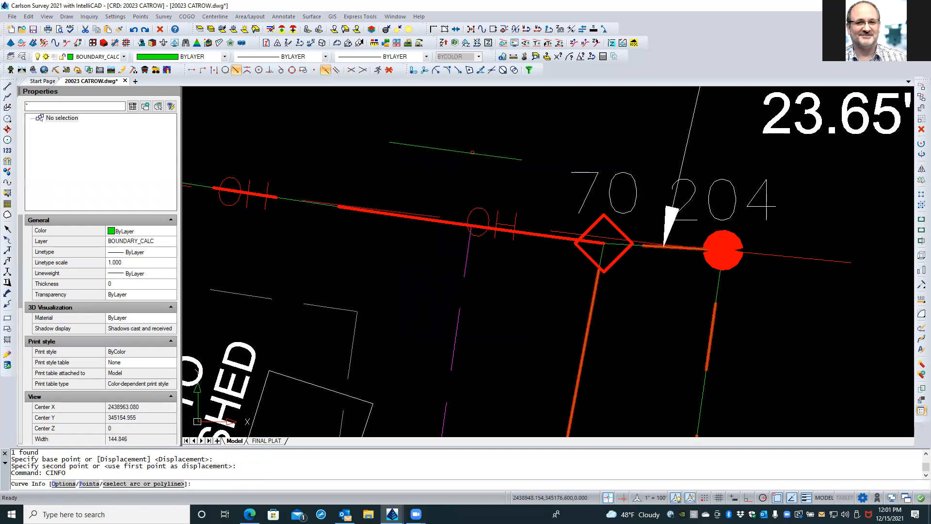
left_click(473, 153)
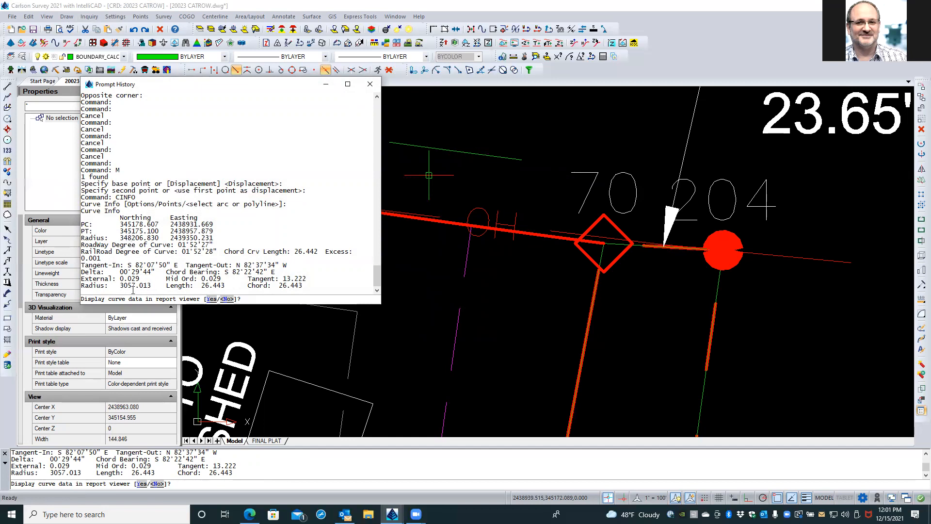
left_click_drag(121, 286, 137, 284)
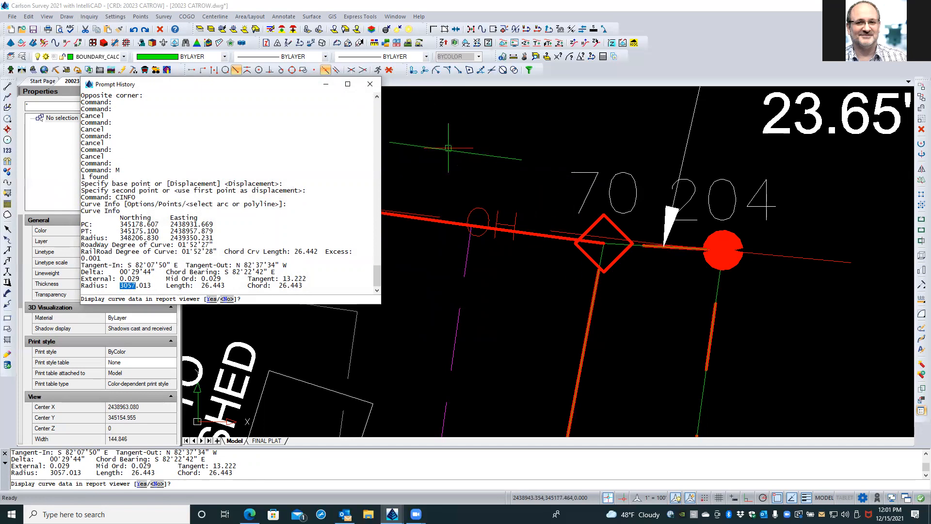
left_click(371, 86)
scroll(561, 271, "down", 5)
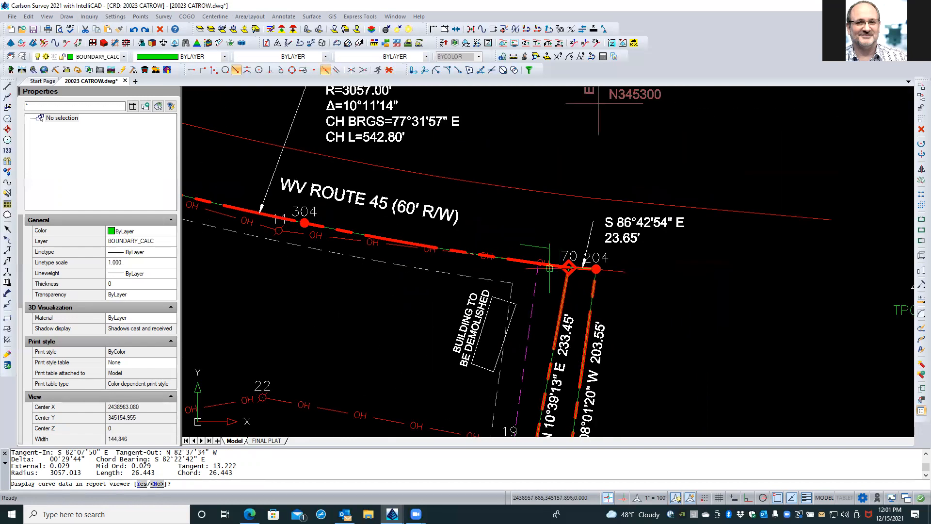
middle_click_drag(460, 165, 470, 216)
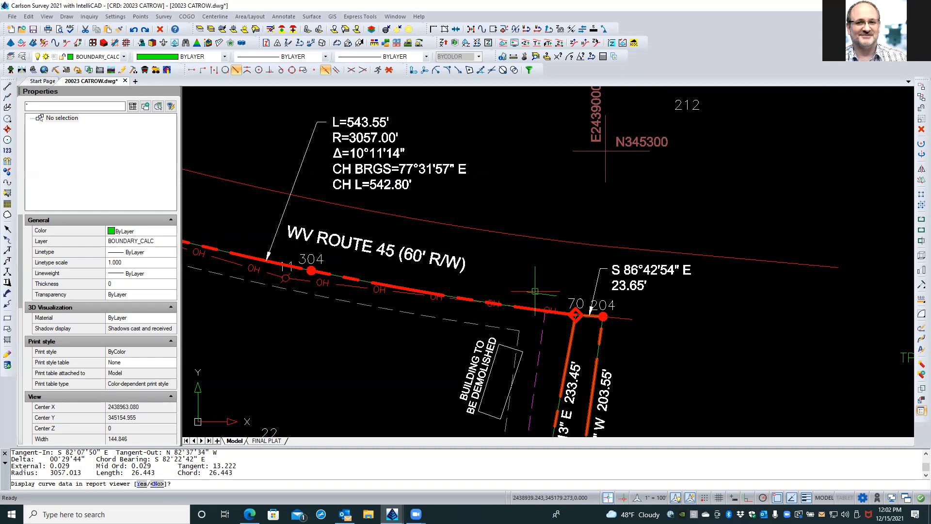
key("Escape")
key("Escape")
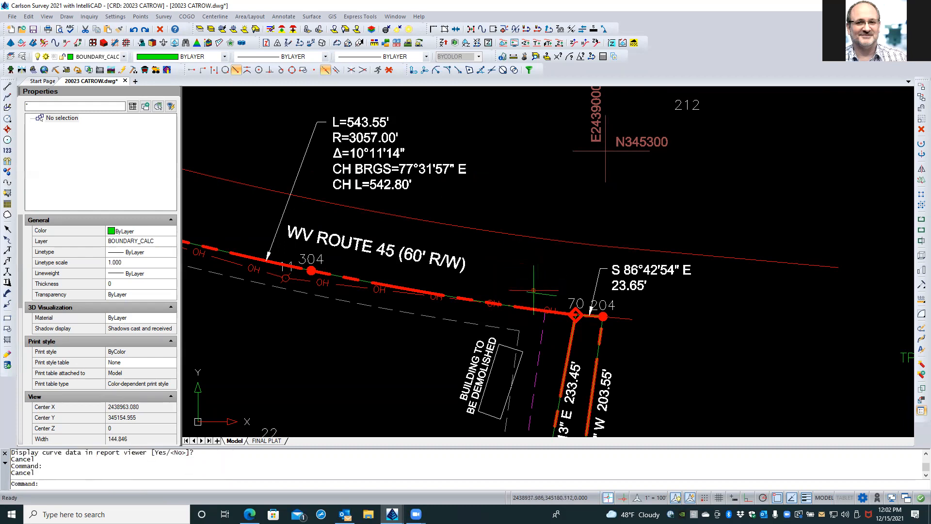
Step: Inspect the curve data of the long frontage arc along WV Route 45 with Curve Info, without displaying it in the report viewer
left_click(89, 16)
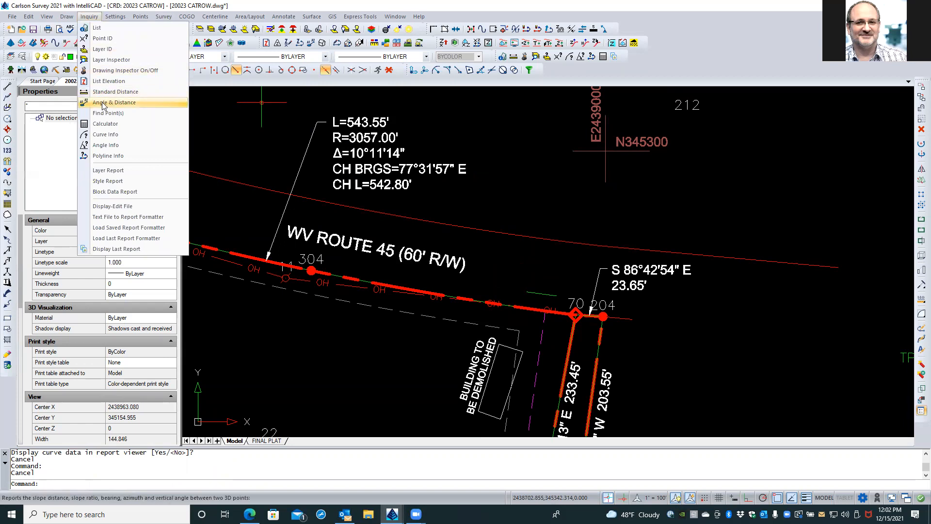
left_click(116, 135)
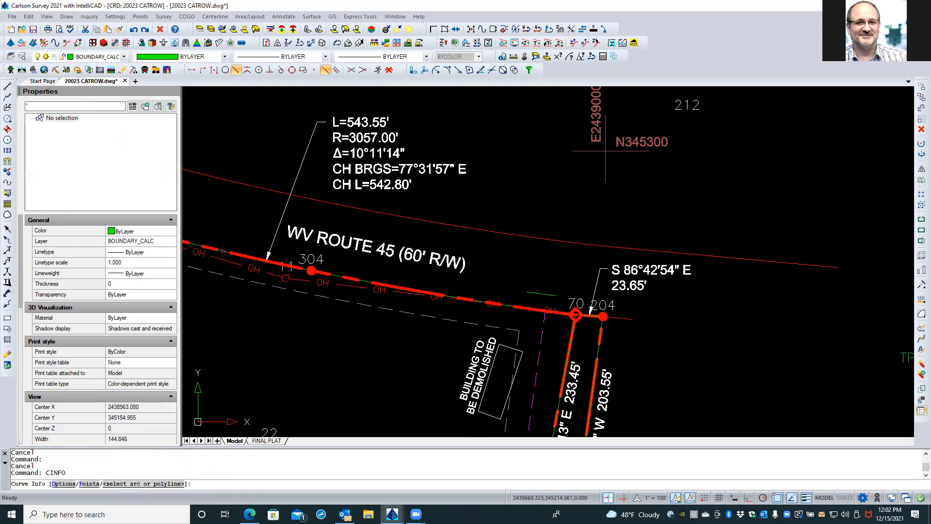
left_click(223, 251)
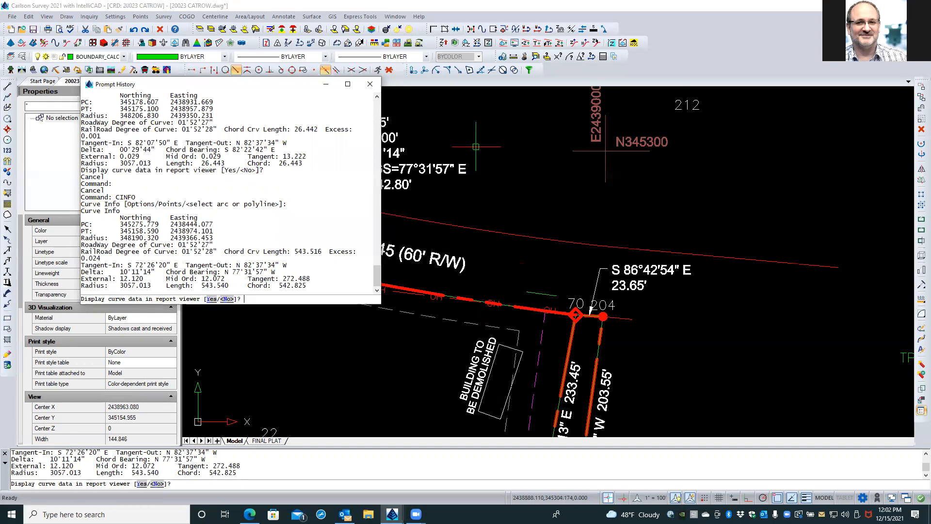
key("Escape")
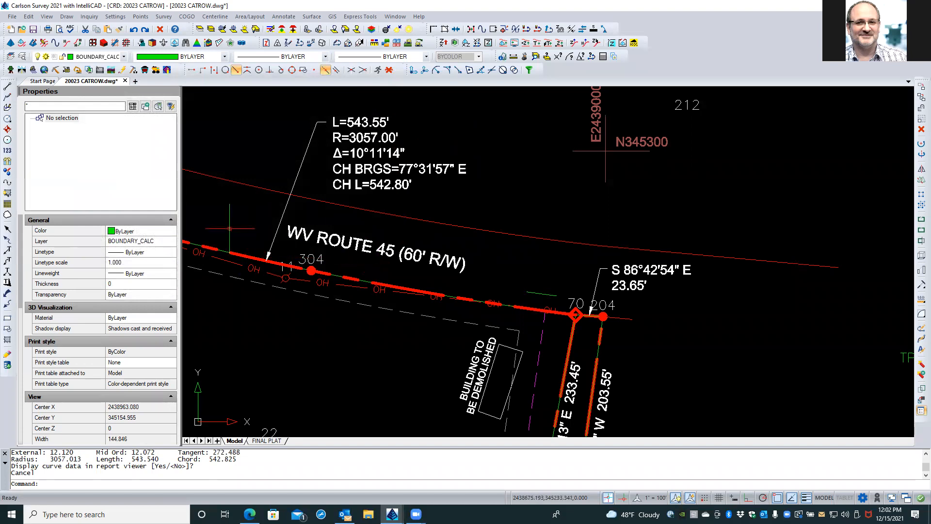
Step: Repeat Curve Info on the frontage arc's BOUNDARY polyline and check its radius to the thousandth, without displaying a report
key("Return")
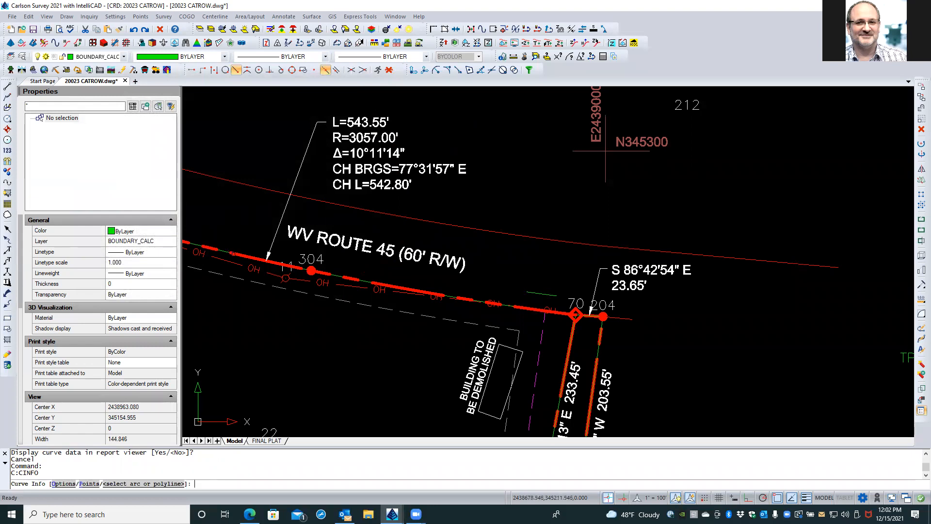
left_click(232, 253)
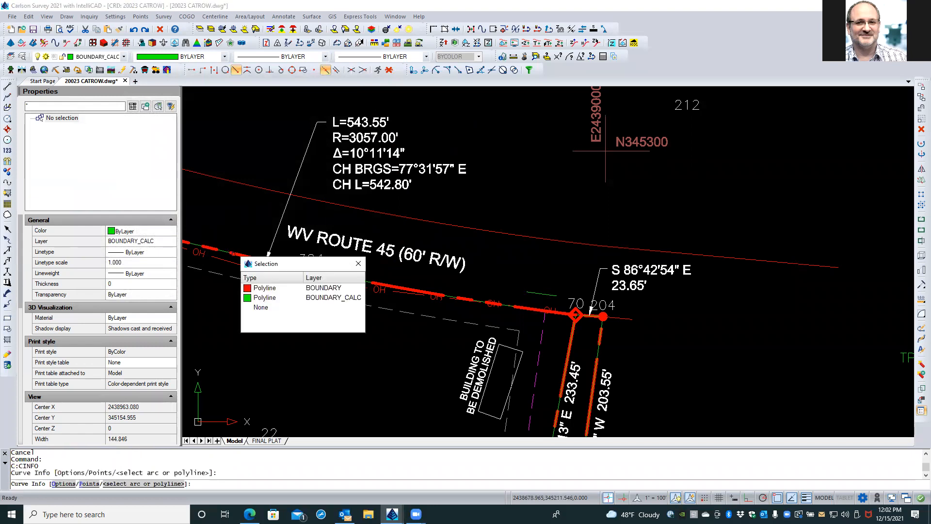
left_click(262, 288)
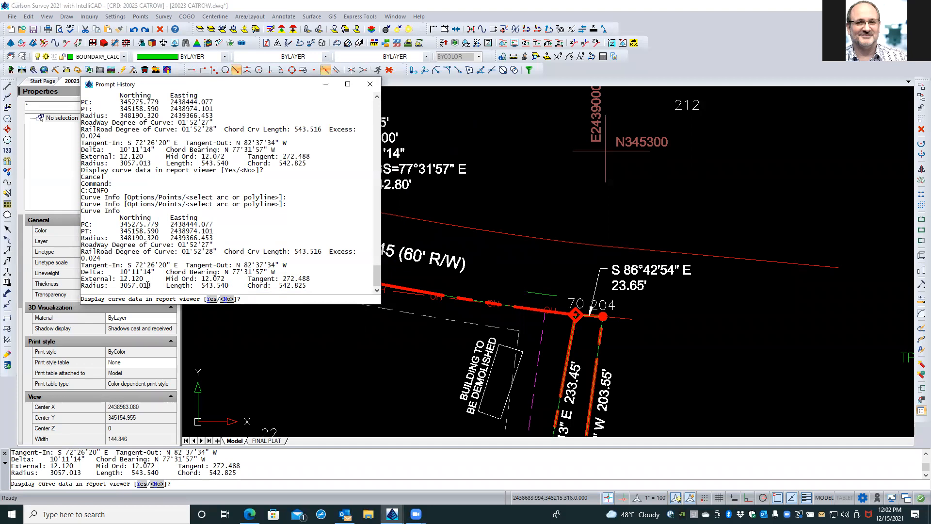
mouse_move(148, 286)
left_mouse_down()
mouse_move(137, 286)
mouse_move(146, 287)
left_mouse_up()
key("Escape")
key("Escape")
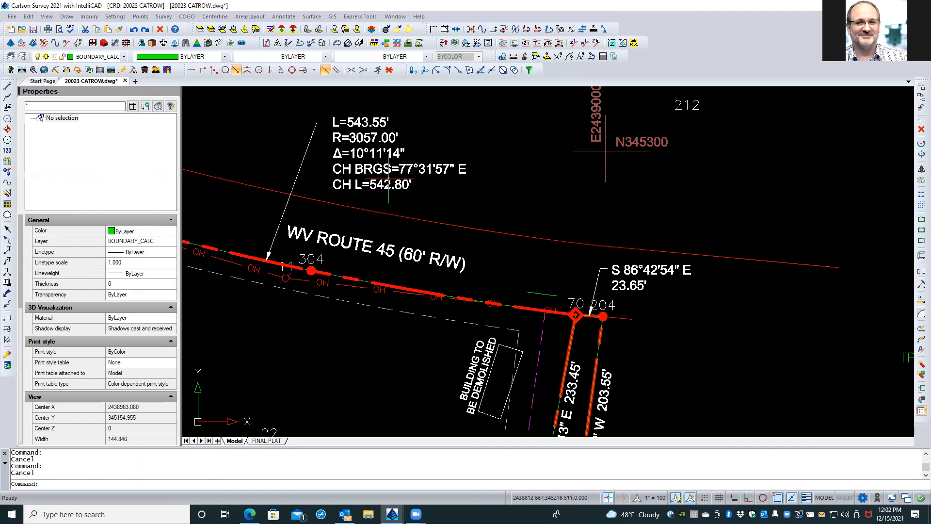
Step: Open the WV Route 45 curve label for editing and put a space between BRG and S in its chord bearing line
double_click(382, 180)
left_click(385, 177)
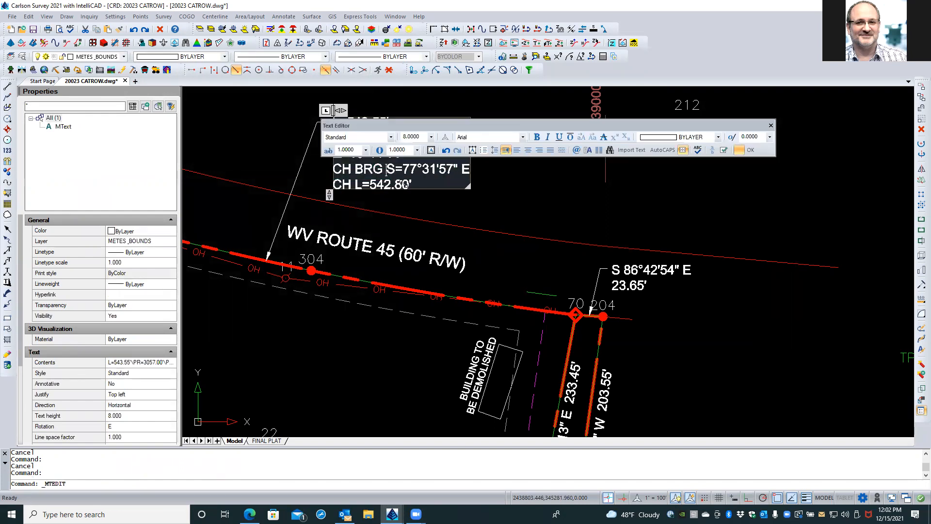
Step: Correct the chord bearing line of the curve label to read CH BRG=S 77°31'57" E
left_click(745, 150)
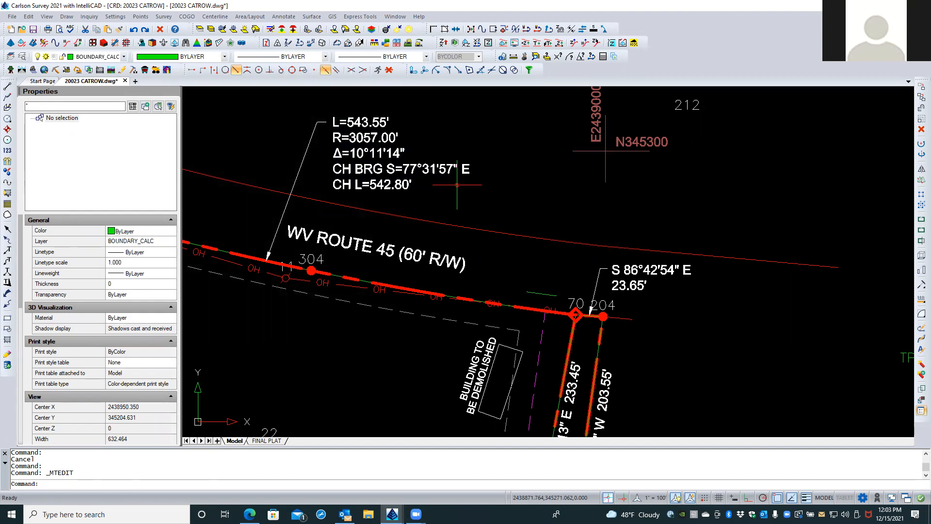
double_click(391, 170)
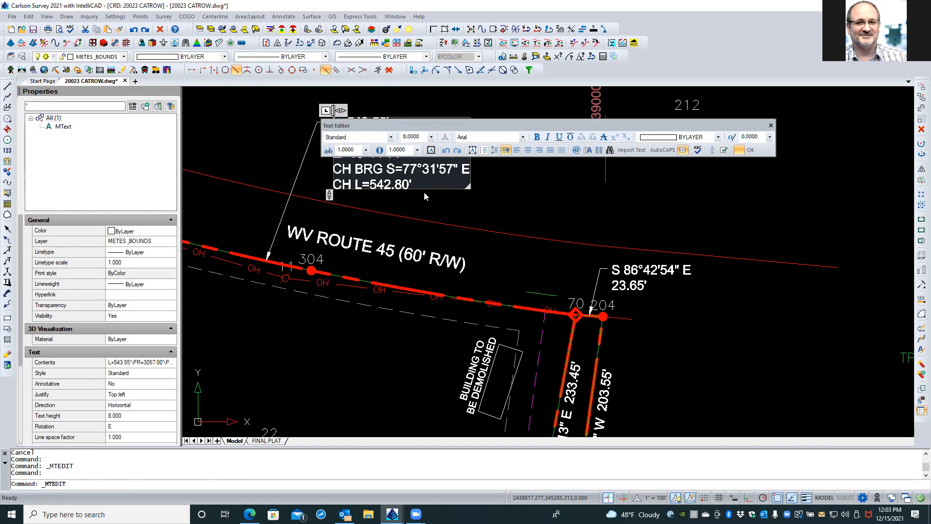
key("BackSpace")
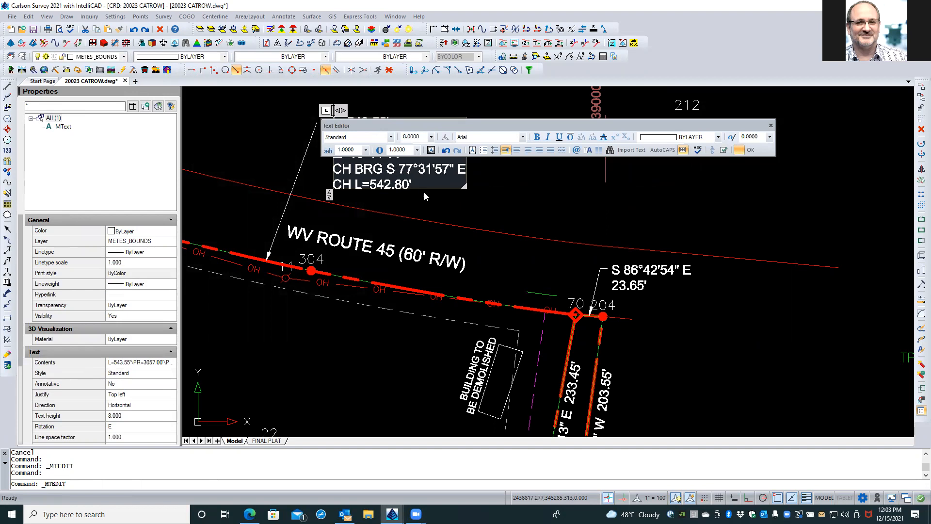
key("BackSpace")
type("=")
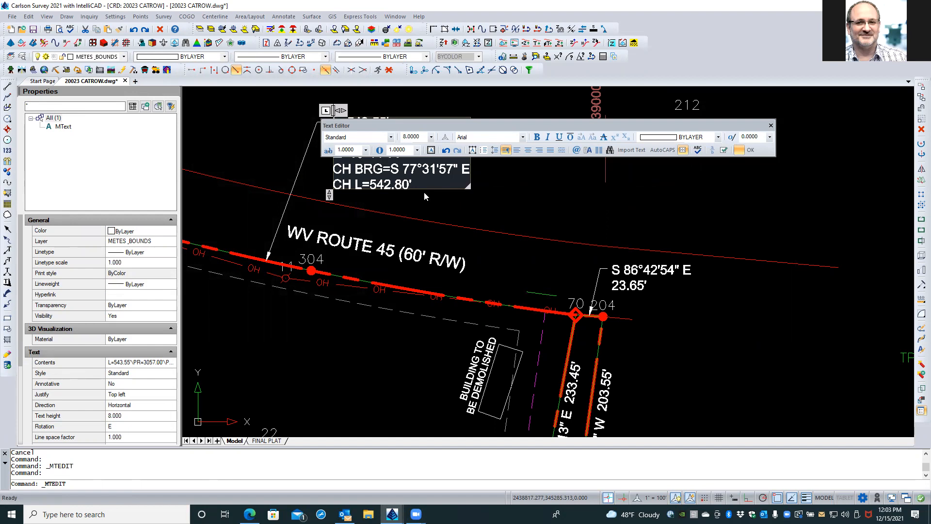
left_click(747, 149)
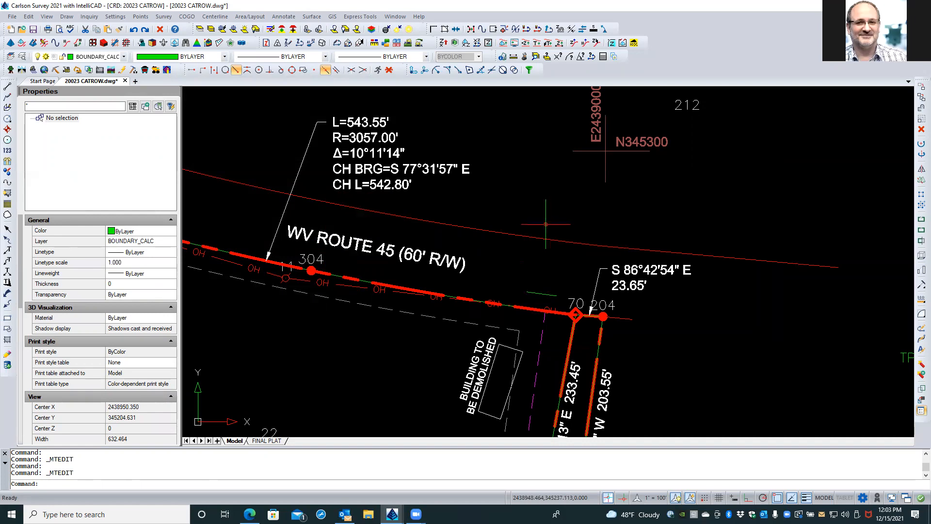
Step: Label the Route 45 boundary curve with its delta, radius and arc length using Label Arc
scroll(545, 222, "down", 1)
scroll(546, 224, "down", 1)
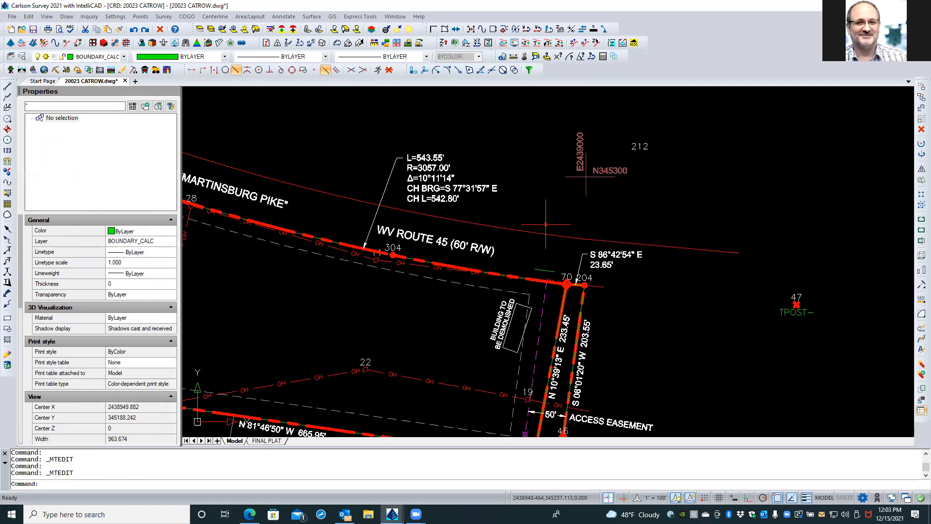
scroll(546, 224, "down", 1)
scroll(235, 197, "up", 4)
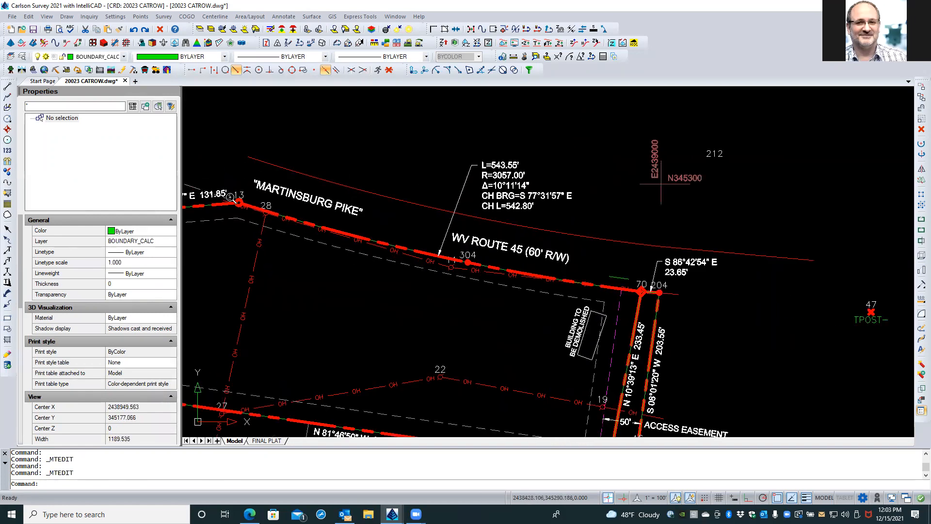
scroll(342, 219, "up", 2)
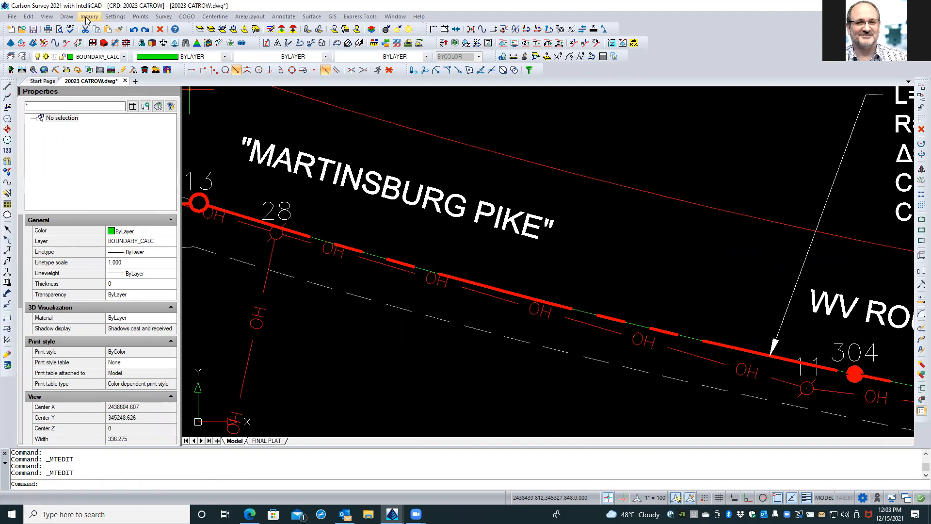
left_click(283, 17)
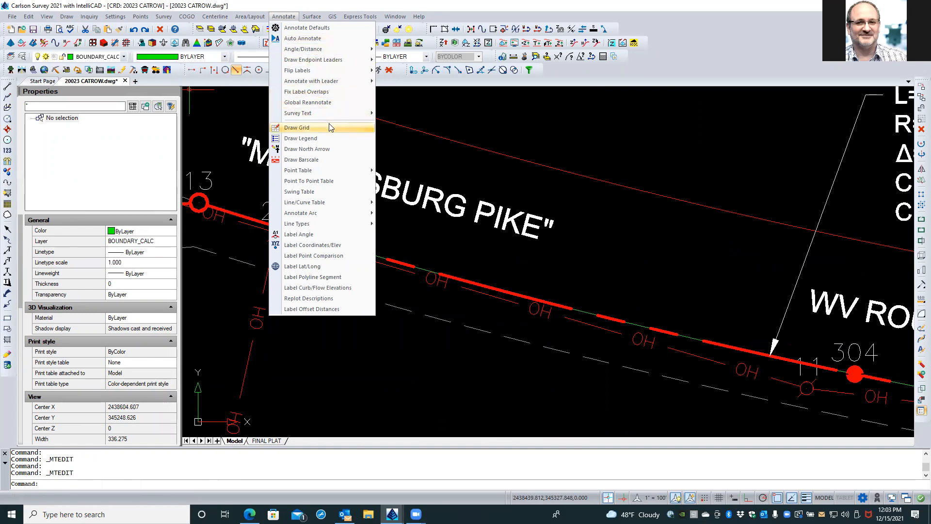
mouse_move(339, 212)
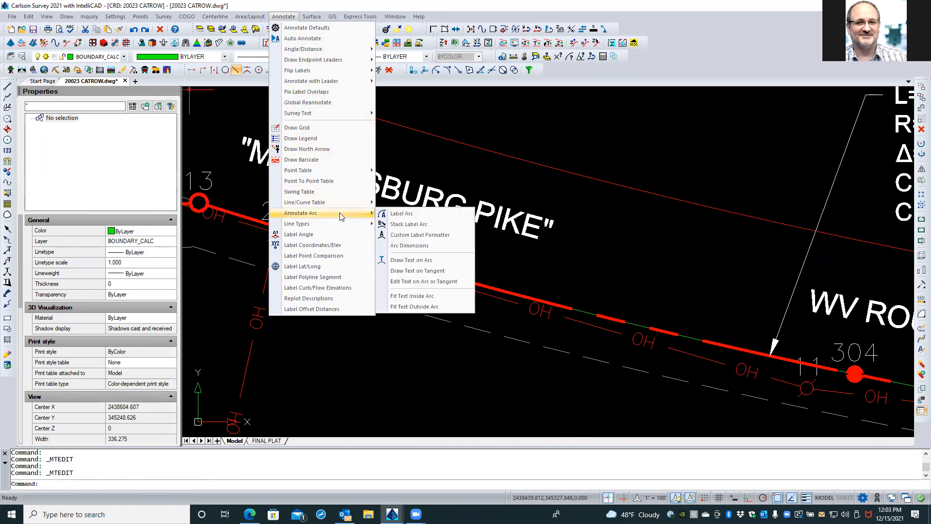
left_click(426, 214)
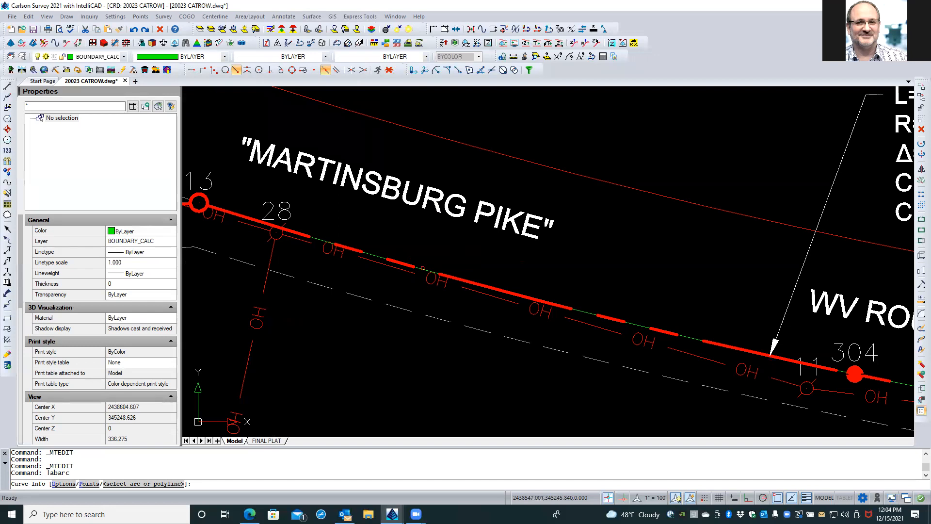
left_click(422, 269)
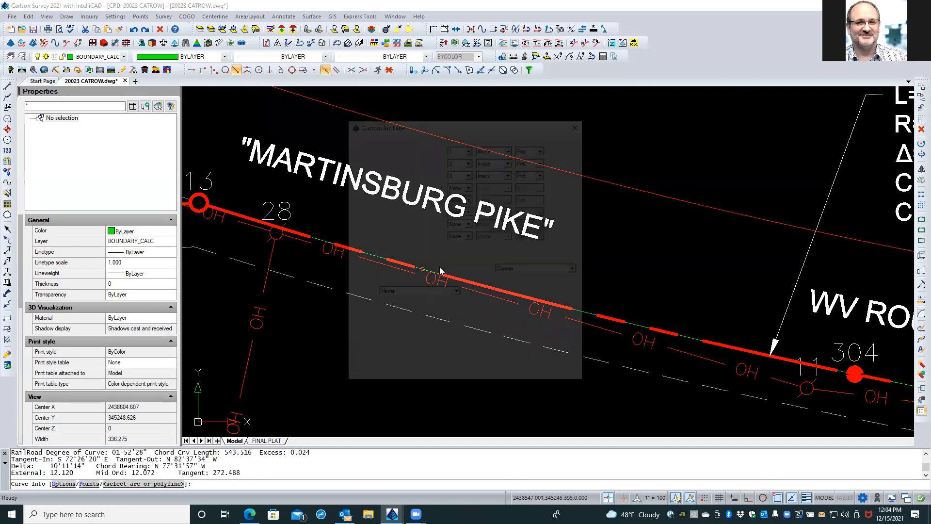
left_click(375, 373)
scroll(382, 325, "down", 1)
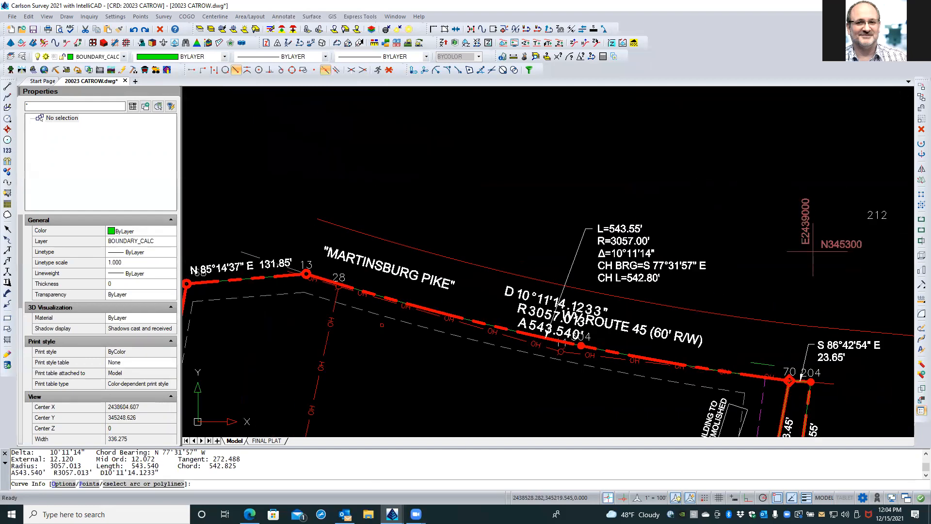
Step: Inspect the new arc label overlapping the WV ROUTE 45 text and undo it
scroll(651, 316, "up", 1)
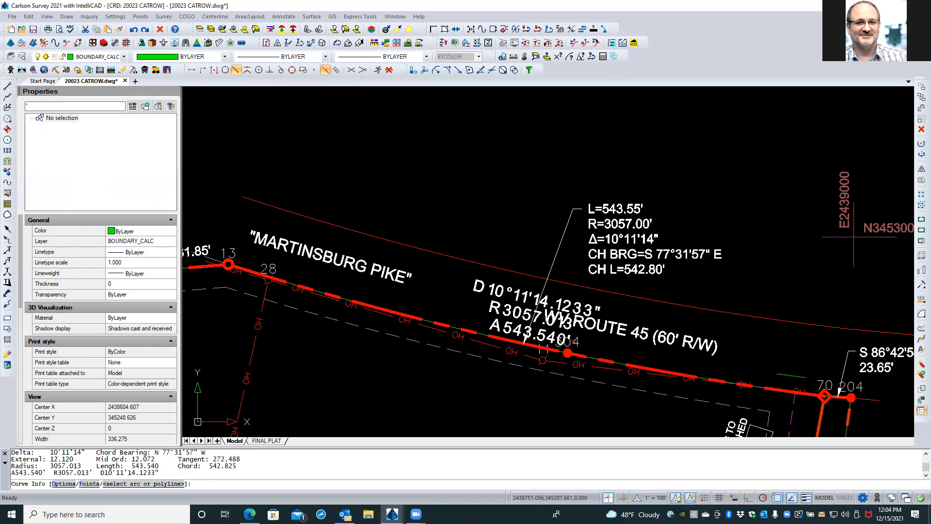
scroll(575, 339, "up", 1)
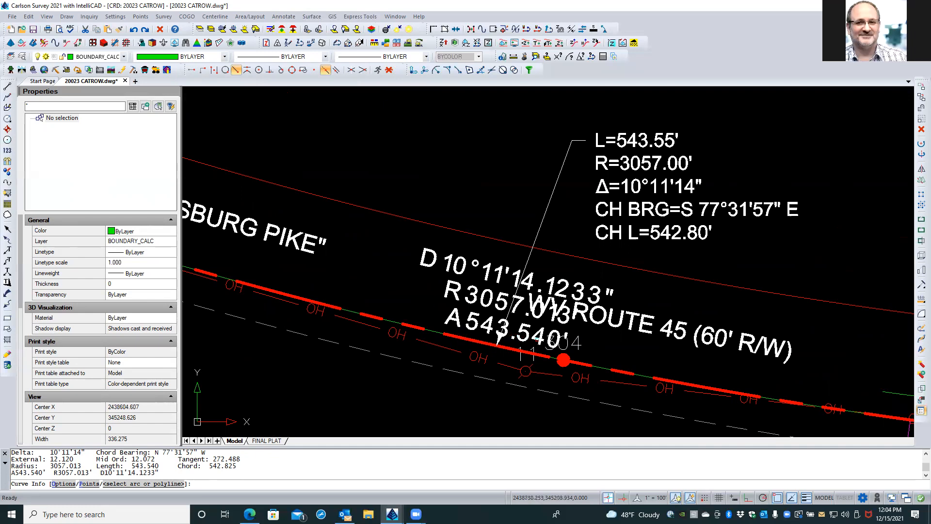
scroll(589, 276, "down", 1)
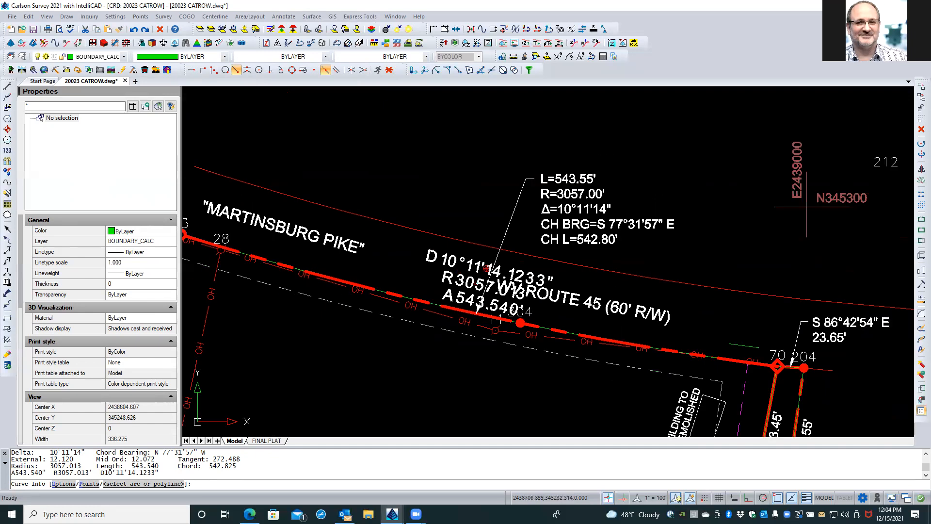
scroll(697, 334, "up", 1)
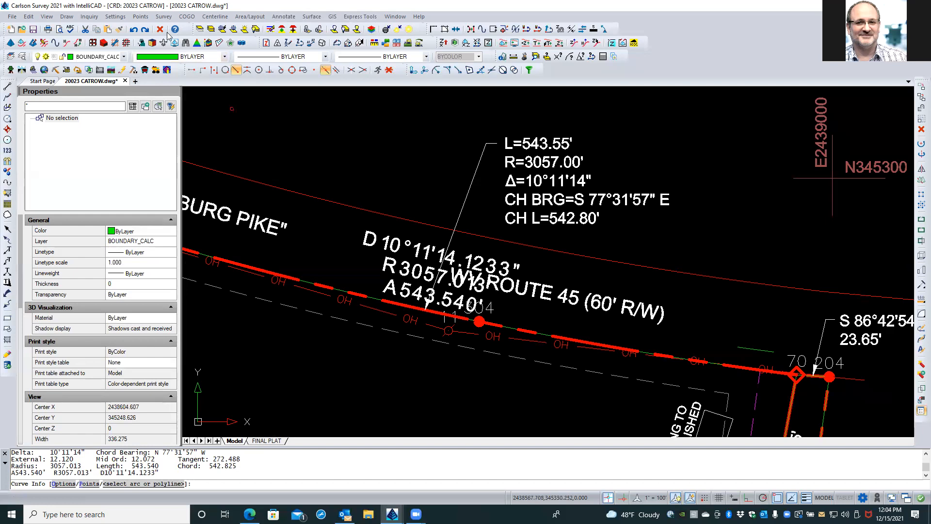
key("ctrl+z")
key("ctrl+z")
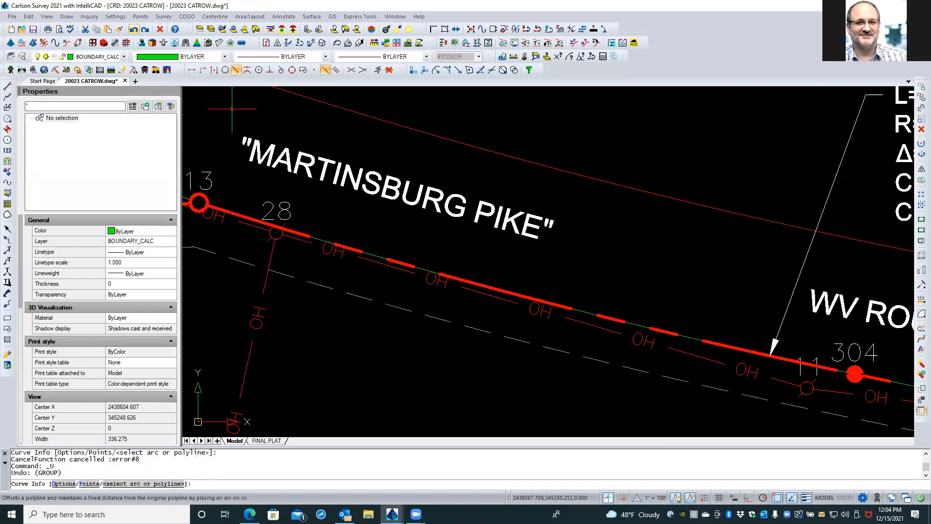
left_click(134, 30)
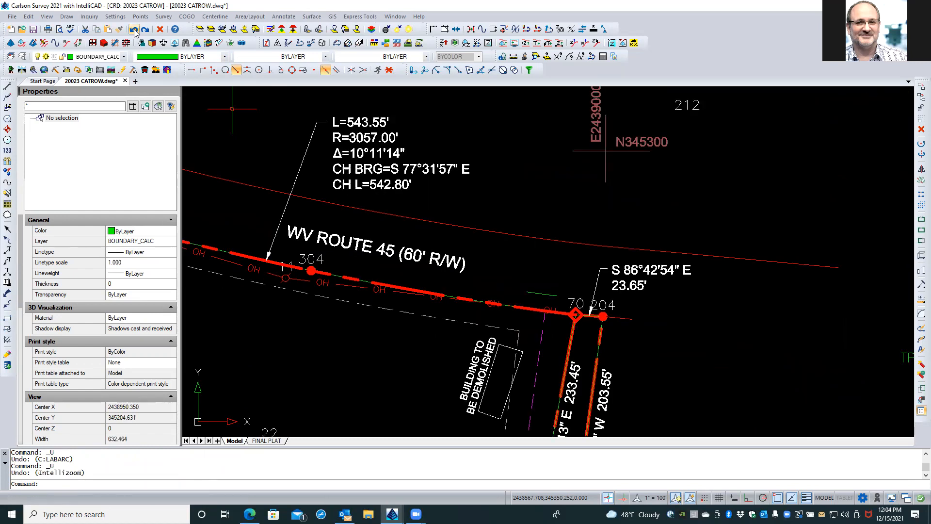
Step: Delete the short stray green polyline just above the boundary near point 70
left_click(545, 297)
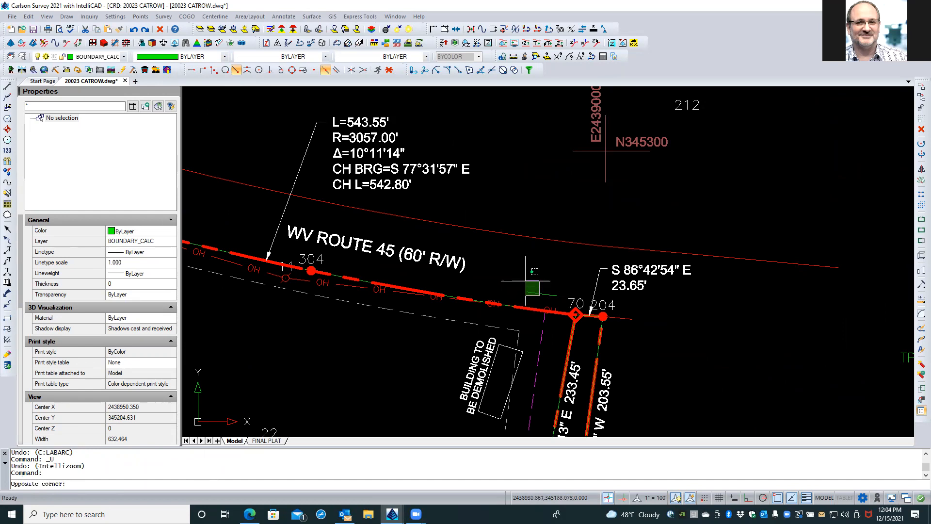
left_click(523, 279)
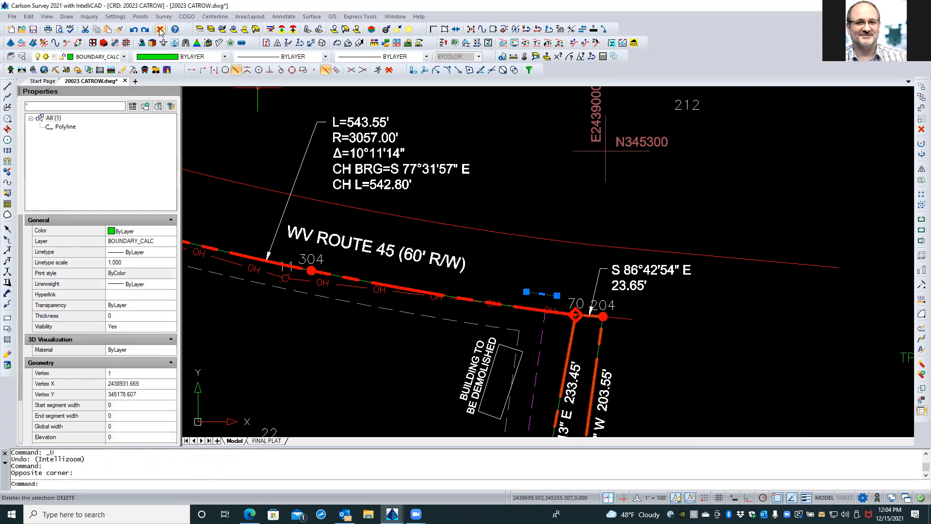
key("Delete")
Step: Delete survey point 304 and its number label from the Route 45 boundary curve
scroll(732, 261, "down", 1)
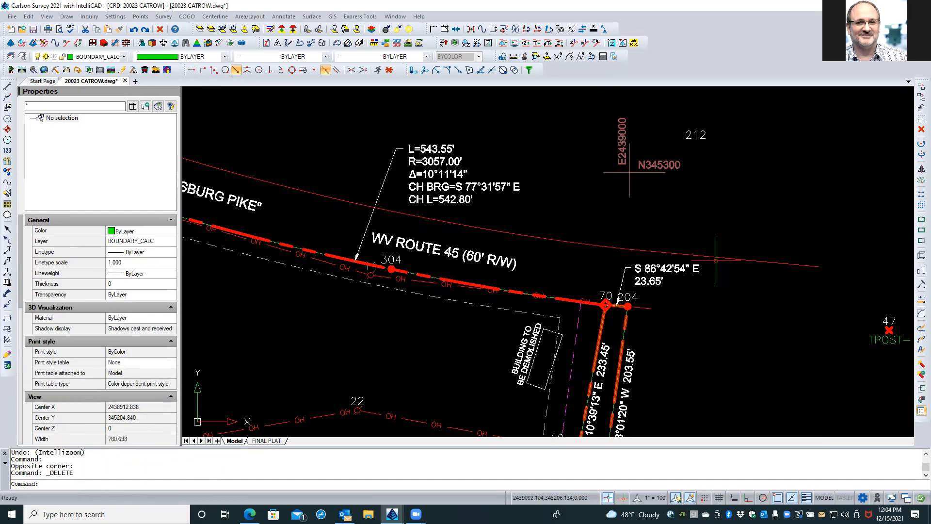
scroll(713, 260, "down", 1)
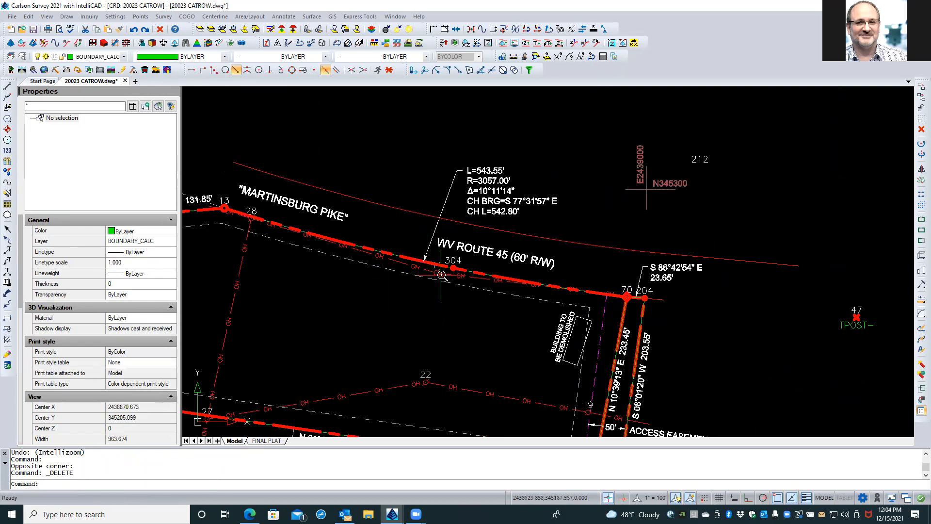
scroll(443, 274, "up", 3)
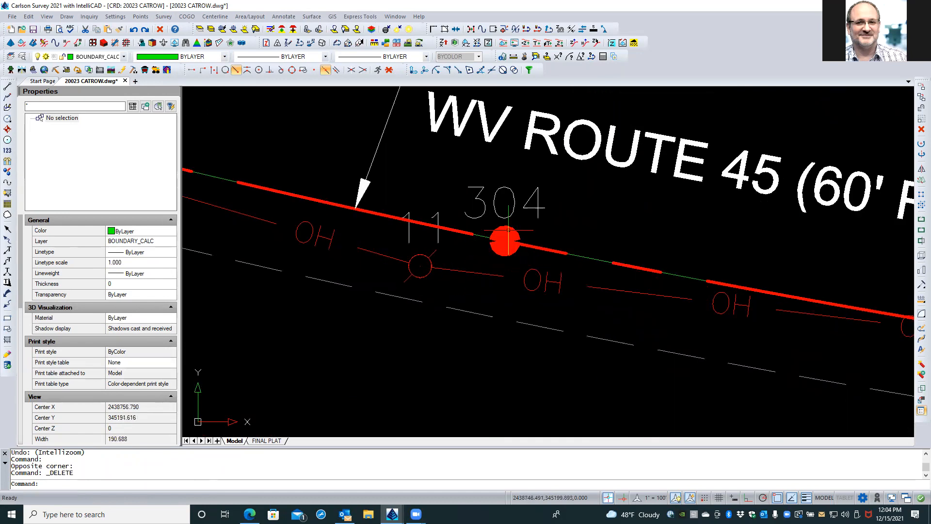
scroll(451, 307, "down", 4)
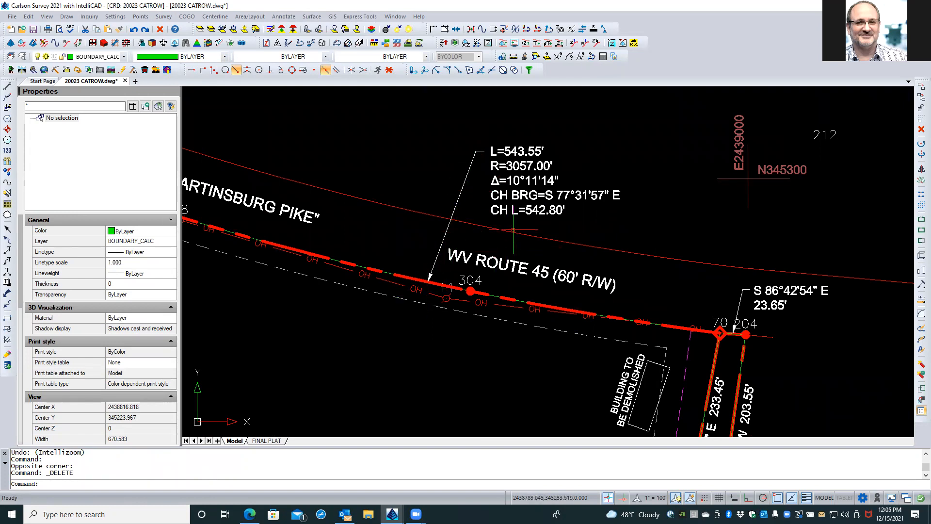
scroll(596, 231, "down", 1)
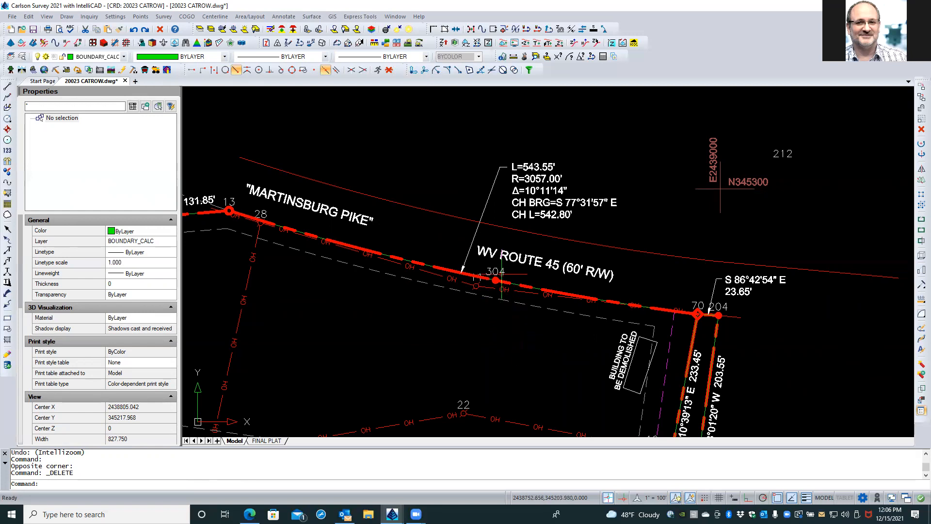
left_click(501, 270)
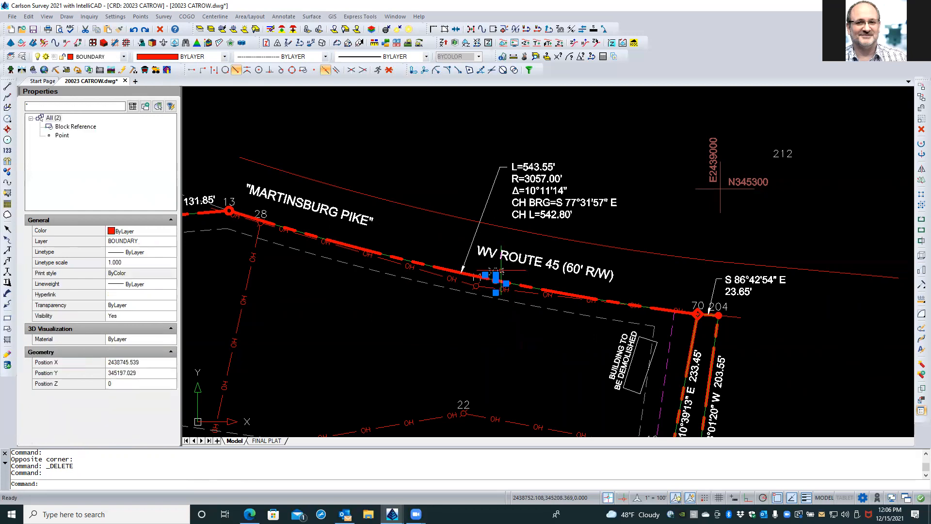
key("Delete")
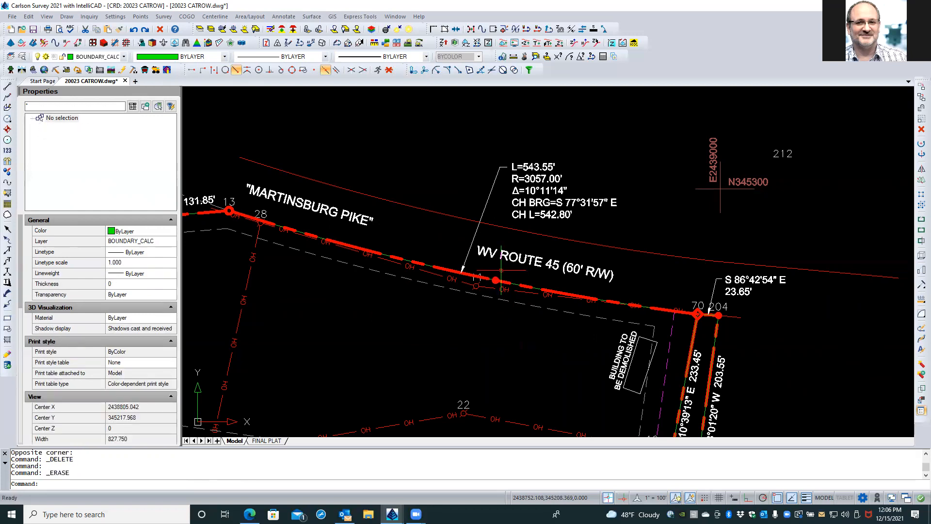
scroll(495, 291, "up", 3)
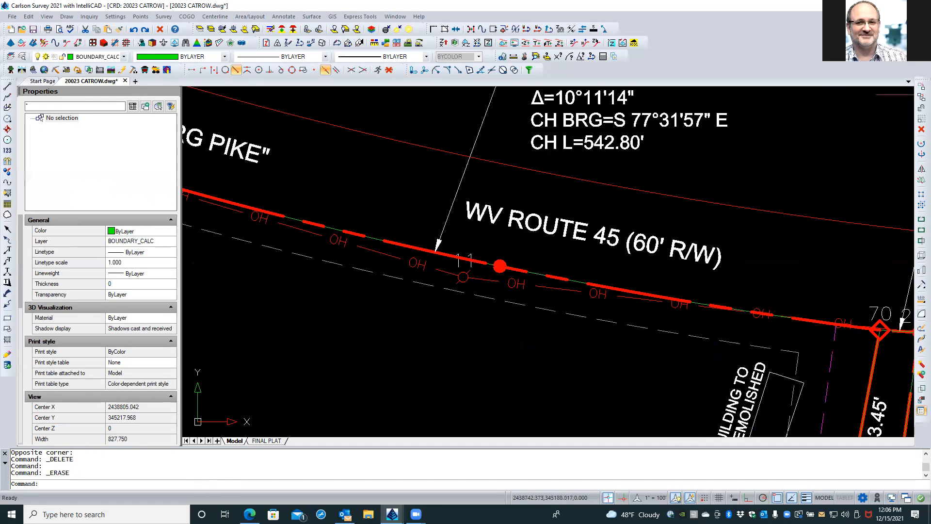
scroll(495, 291, "up", 2)
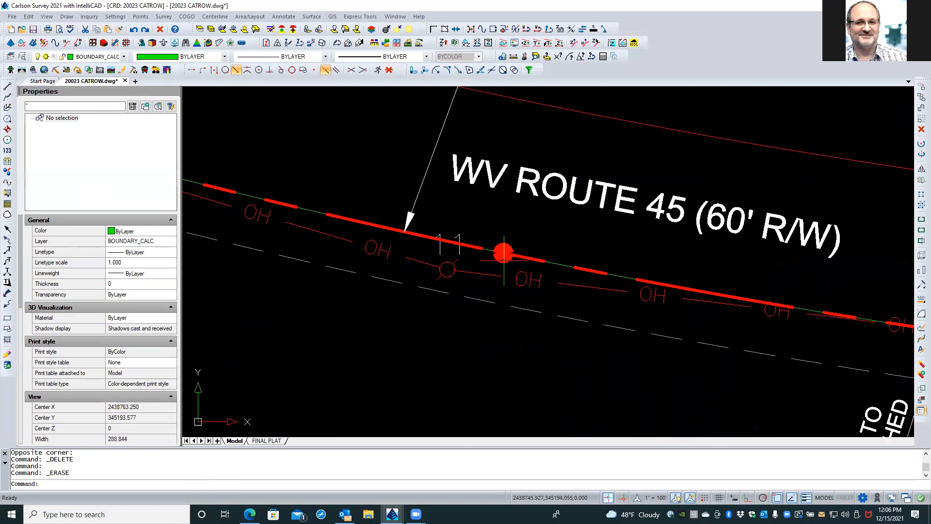
left_click(504, 261)
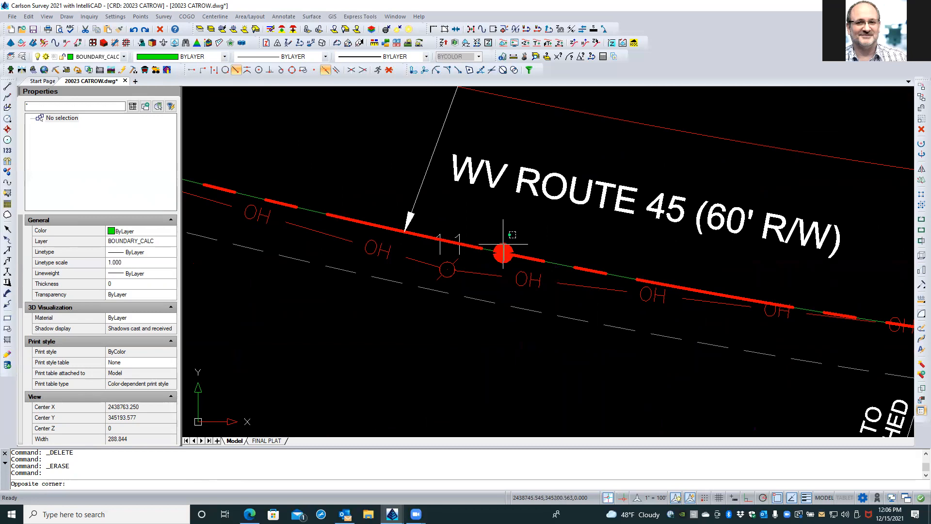
left_click(505, 247)
left_click(505, 246)
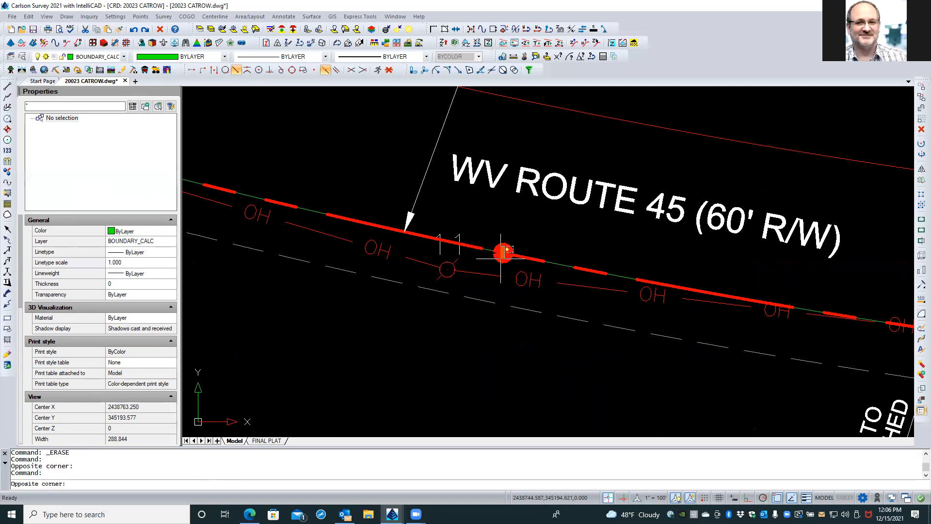
left_click(500, 259)
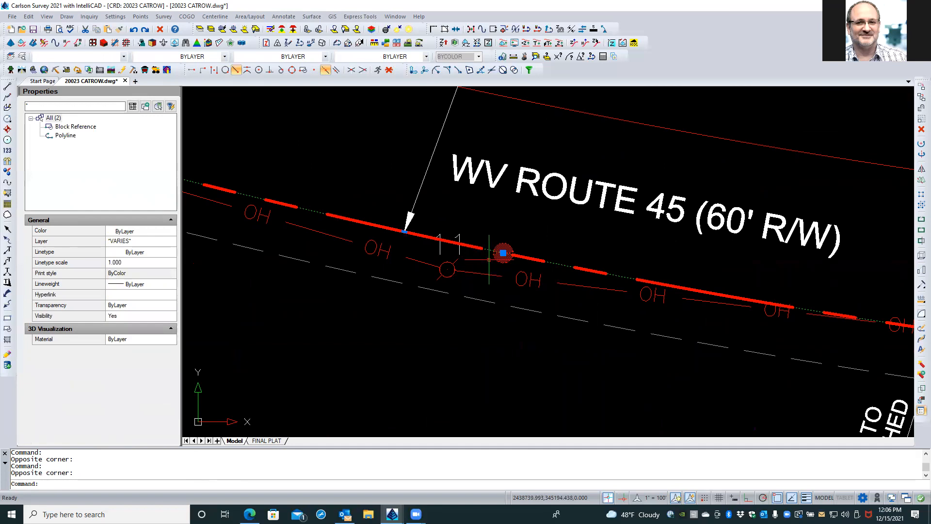
left_click(500, 258)
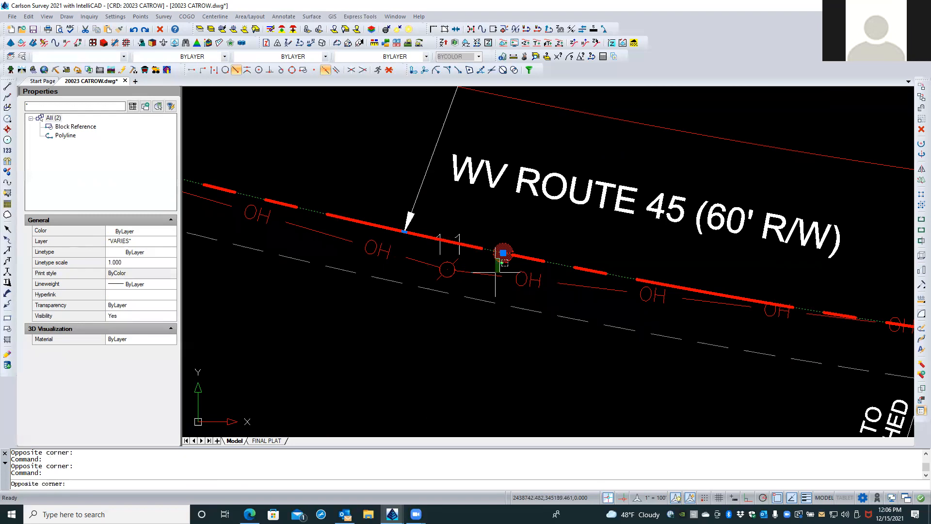
key("Escape")
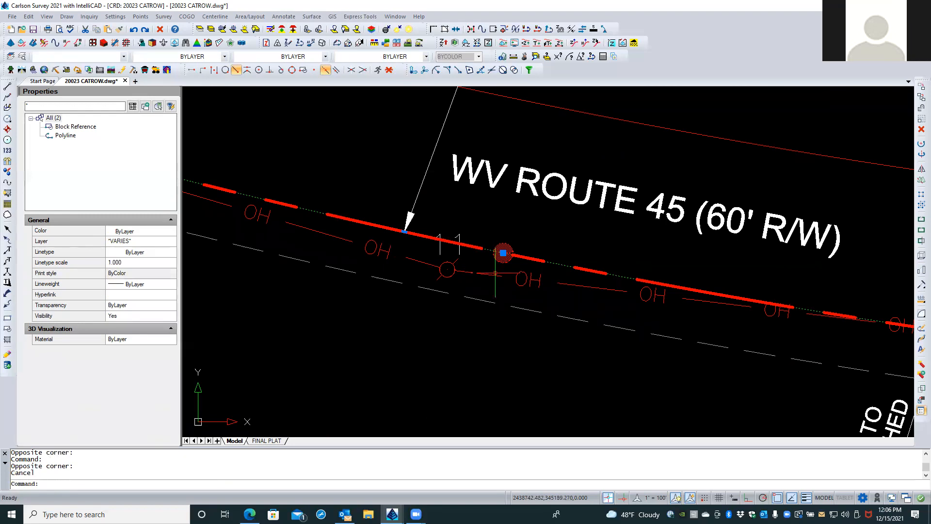
key("Escape")
key("Escape")
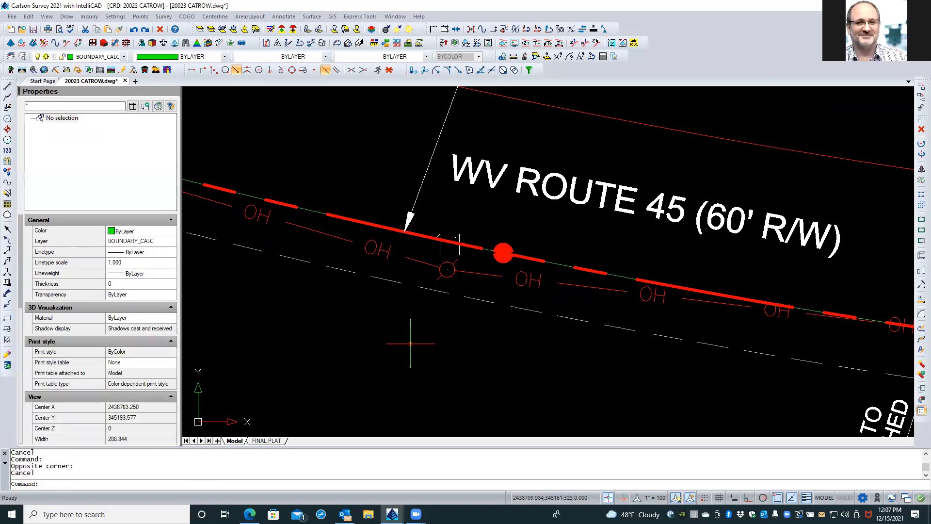
Step: Delete the solid red point symbol on the Route 45 boundary curve beside point 11
left_click(499, 260)
left_click(477, 274)
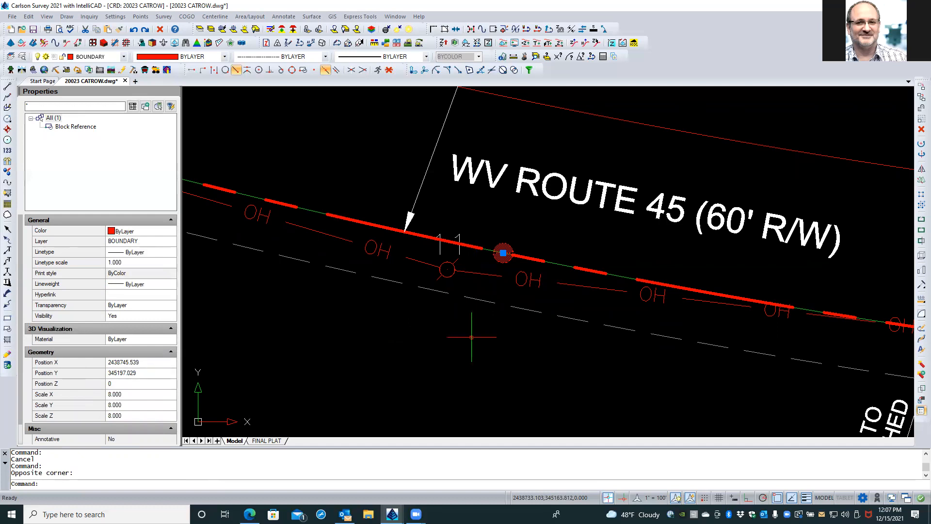
left_click(159, 29)
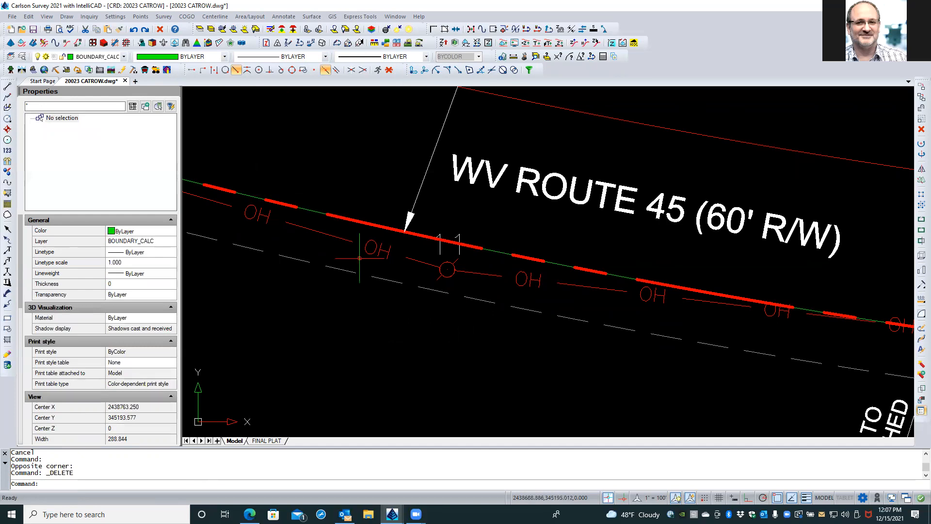
scroll(467, 303, "down", 4)
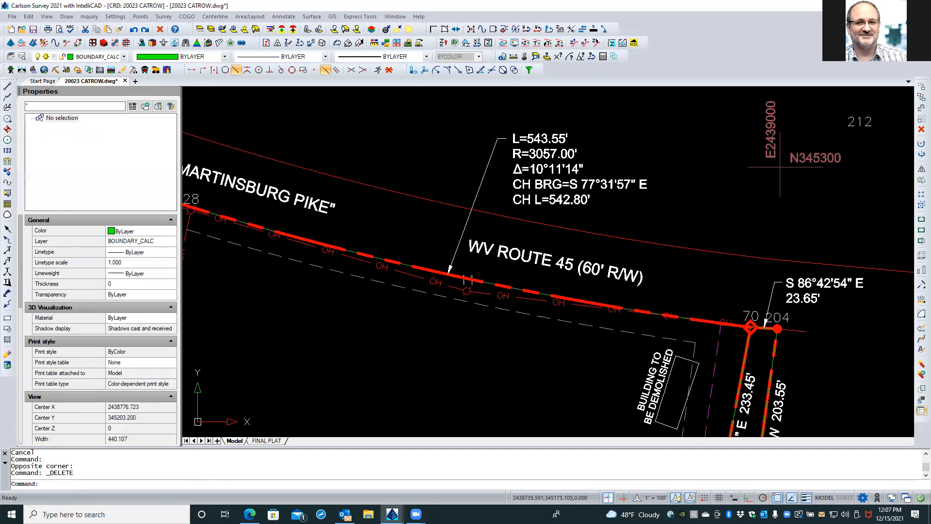
scroll(477, 310, "down", 3)
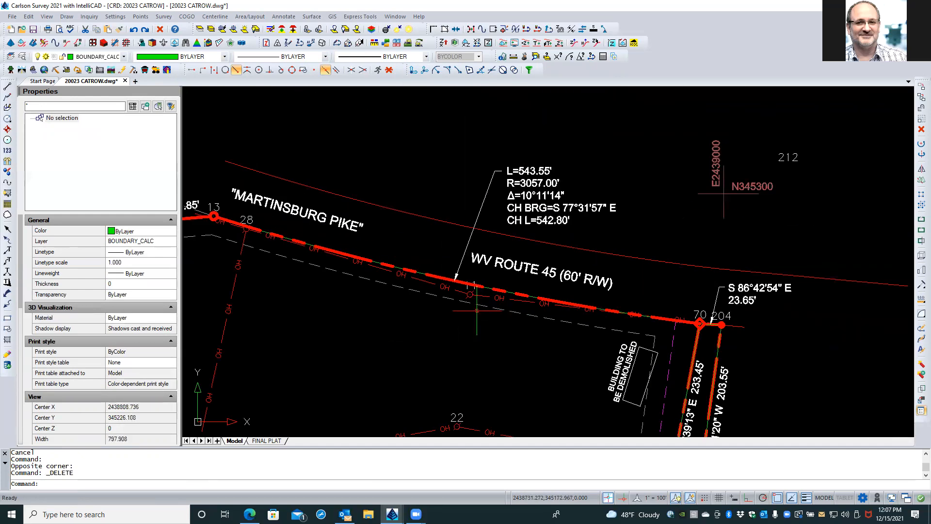
Step: Label the BOUNDARY_CALC curve along Route 45 with Stack Label Arc, placing the leader's text above the "MARTINSBURG PIKE" label
scroll(284, 244, "up", 4)
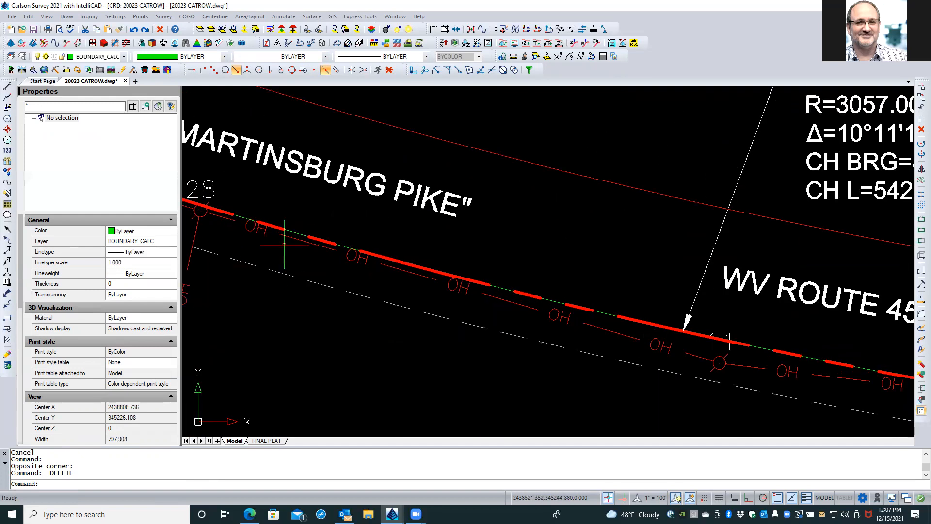
left_click(283, 17)
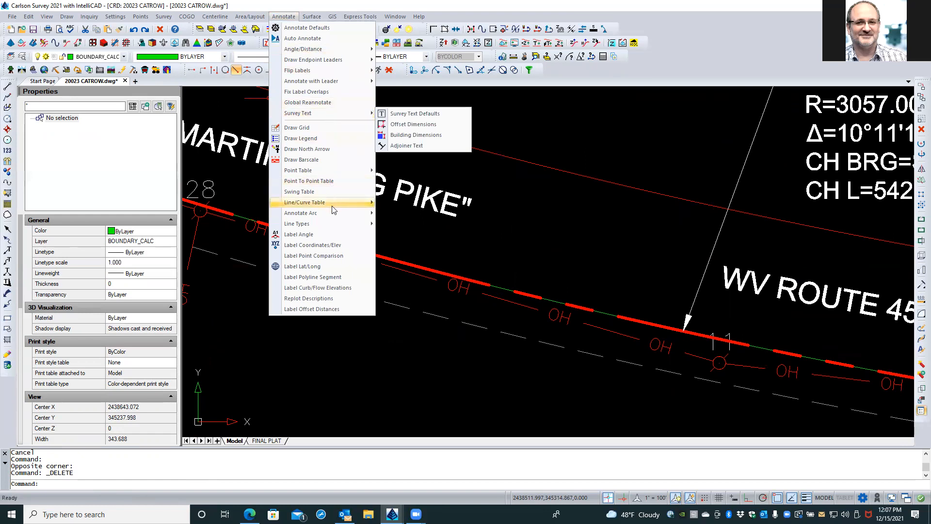
mouse_move(327, 212)
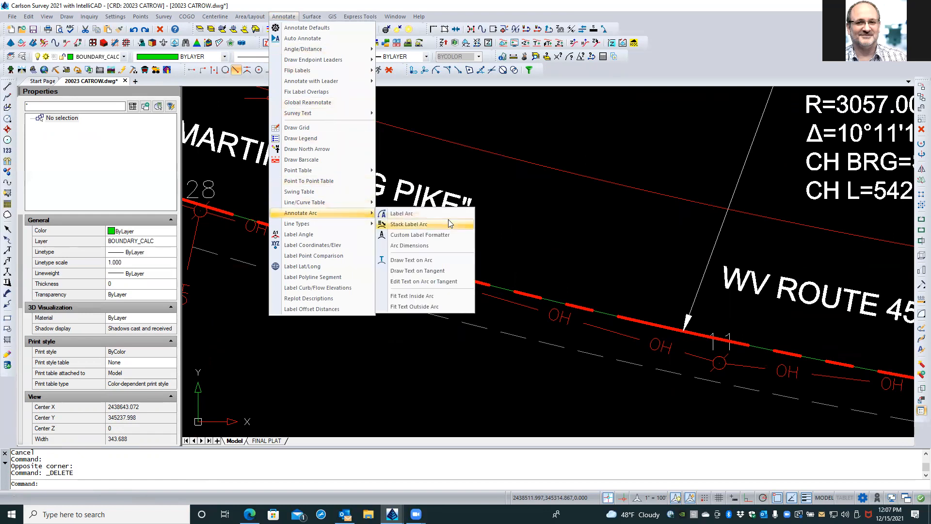
left_click(417, 225)
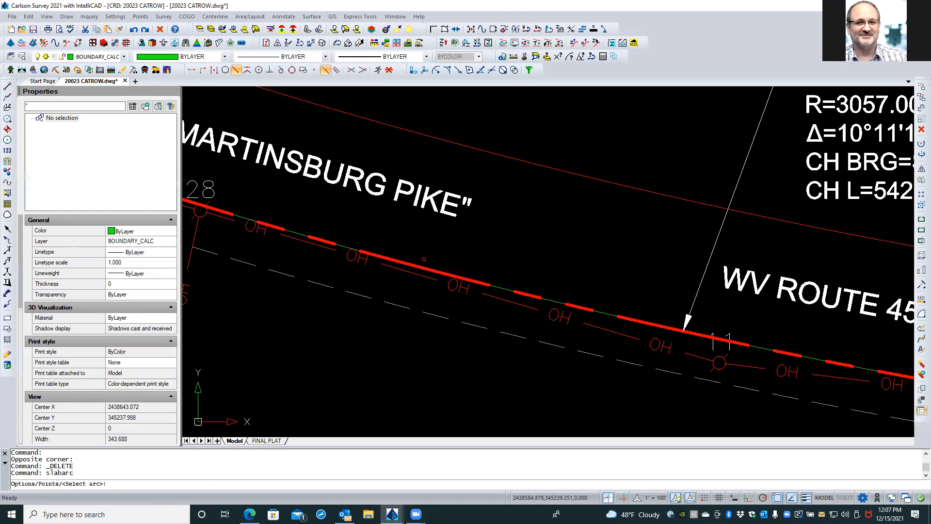
left_click(431, 265)
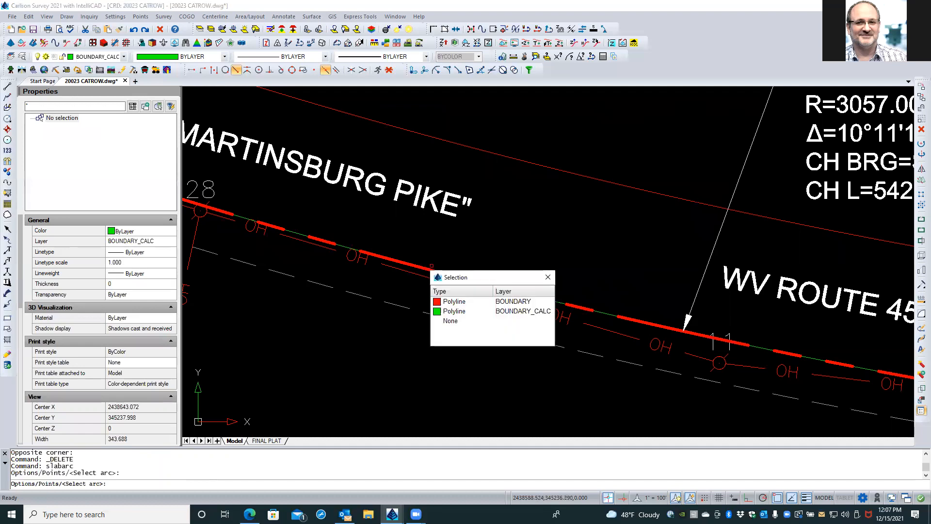
left_click(463, 311)
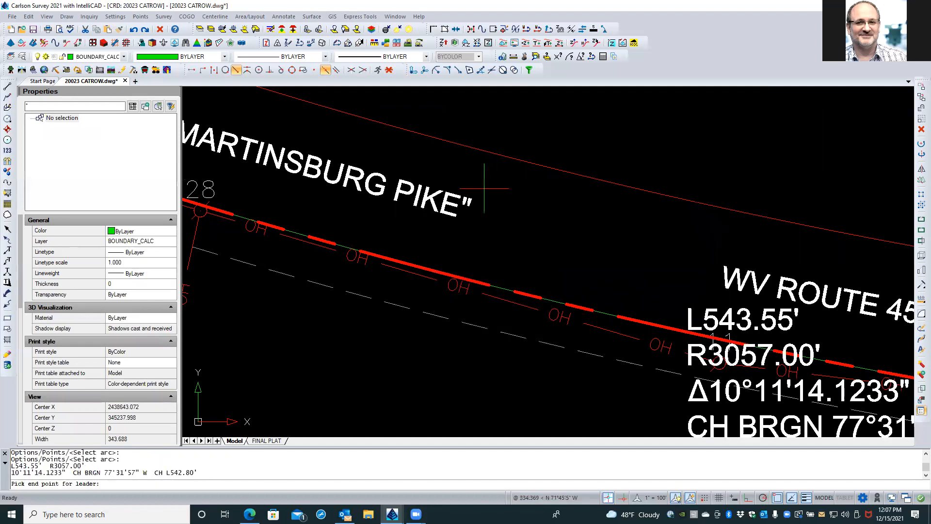
scroll(483, 189, "down", 4)
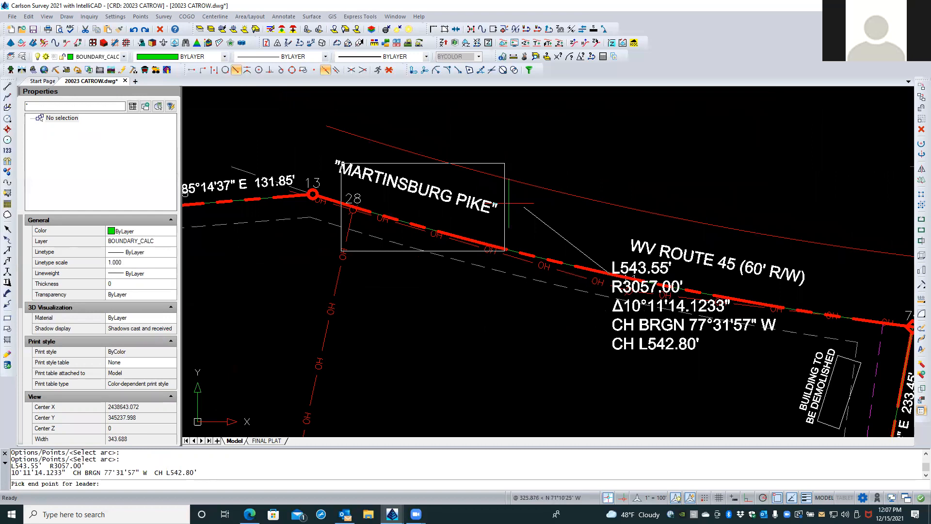
scroll(551, 228, "down", 2)
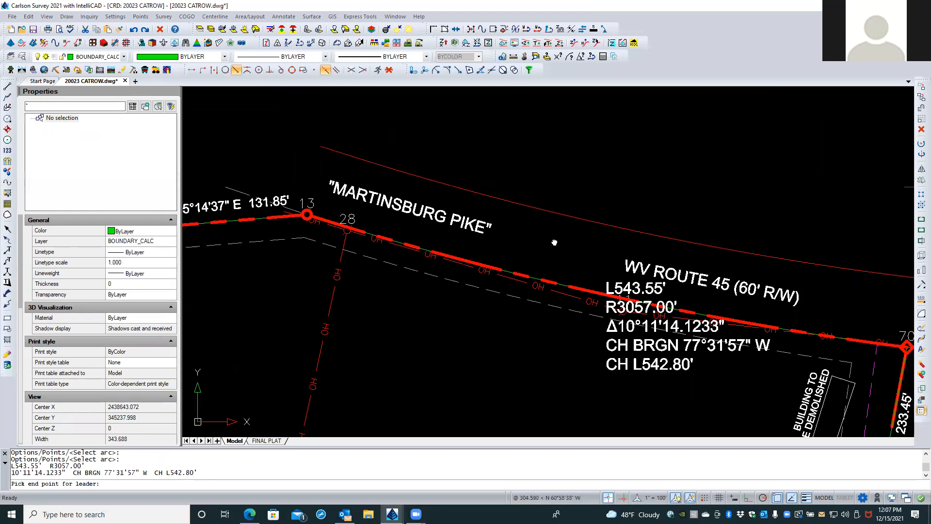
left_click(546, 189)
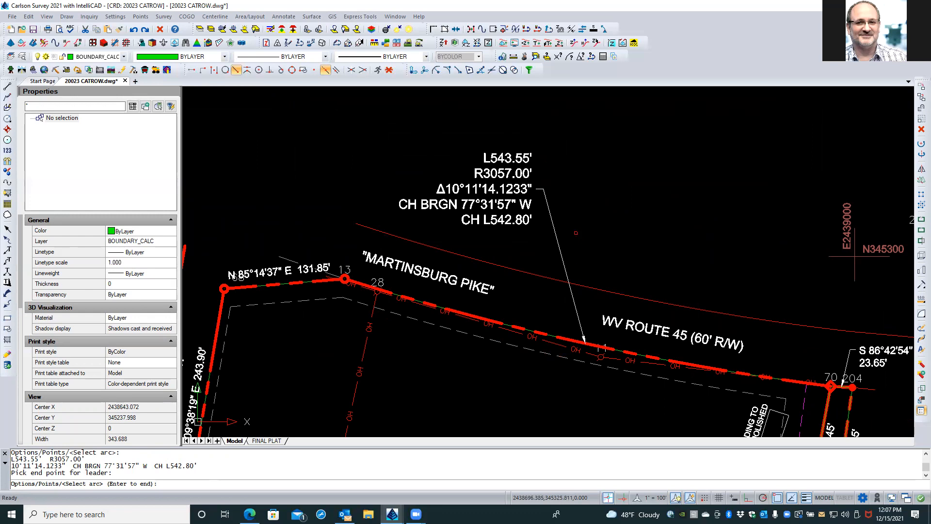
Step: End the Stack Label Arc command and undo the label just placed on the Route 45 curve
right_click(575, 233)
right_click(576, 232)
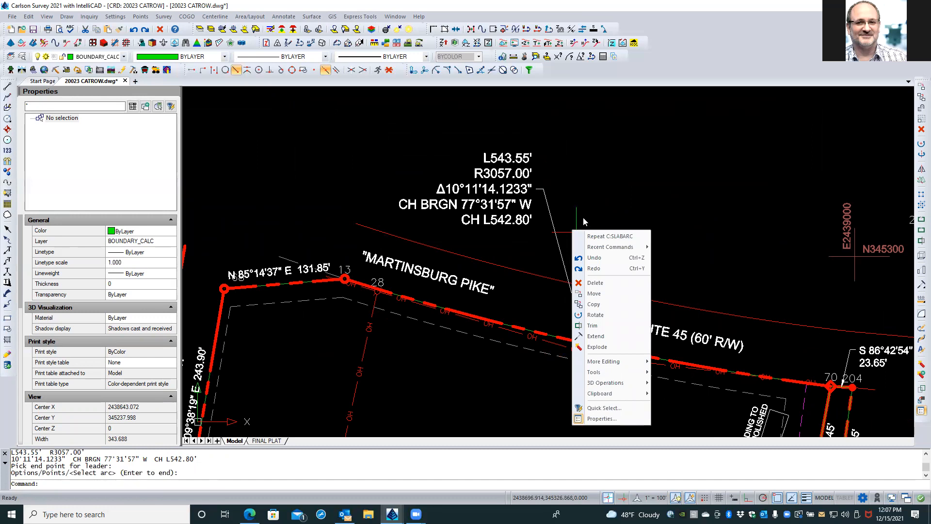
key("Escape")
key("Escape")
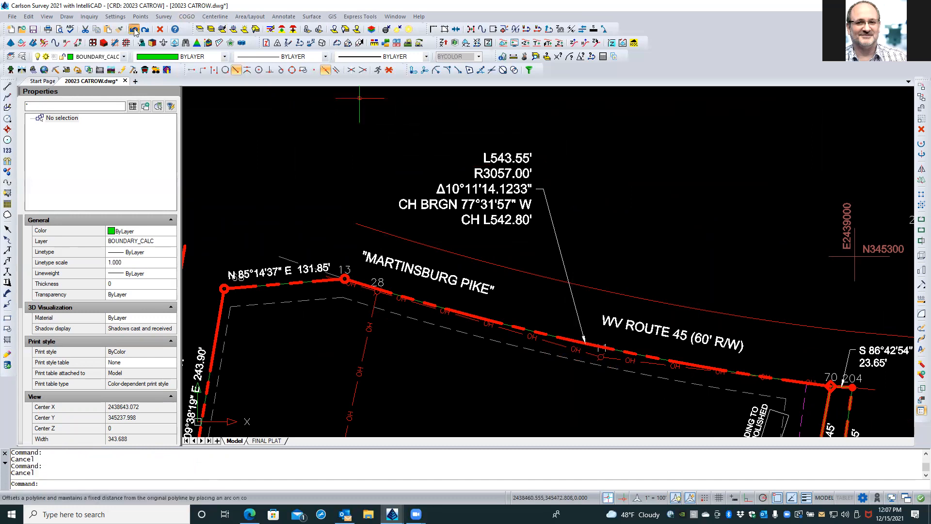
left_click(134, 29)
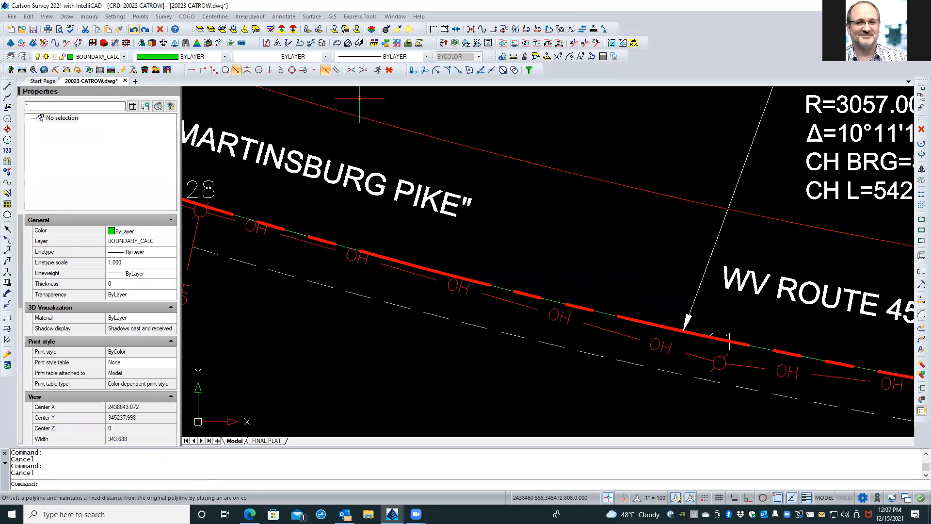
left_click(134, 29)
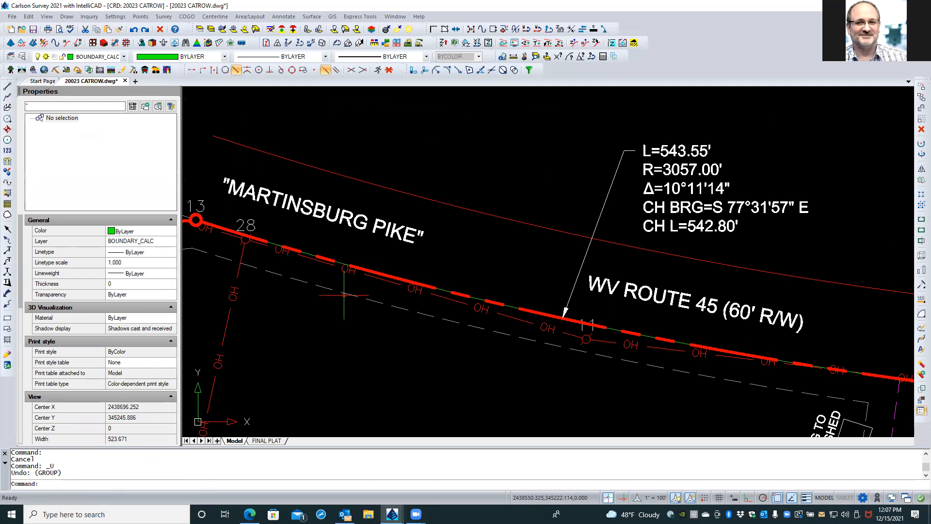
Step: Select the BOUNDARY_CALC polyline and examine its vertices at points 13 and 70 along with its listed vertex X and Y coordinates
left_click(444, 291)
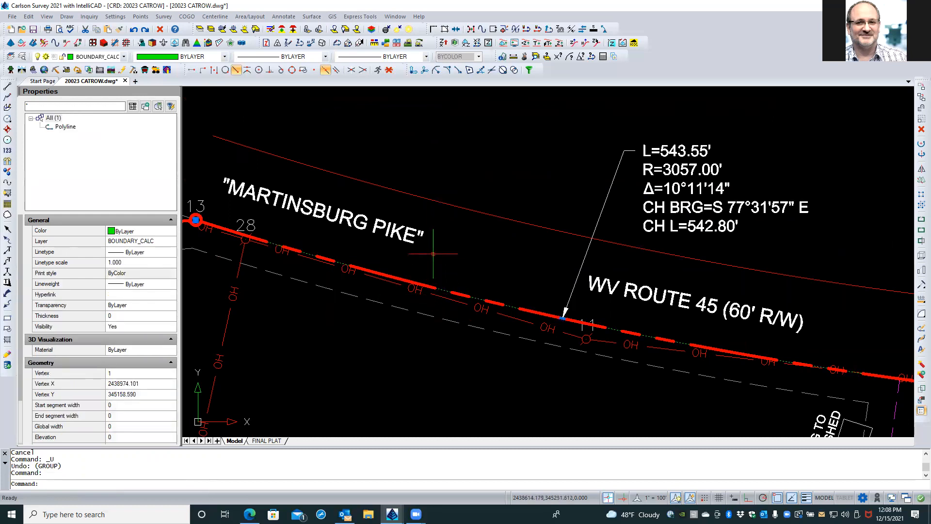
scroll(364, 199, "down", 1)
scroll(364, 199, "down", 1)
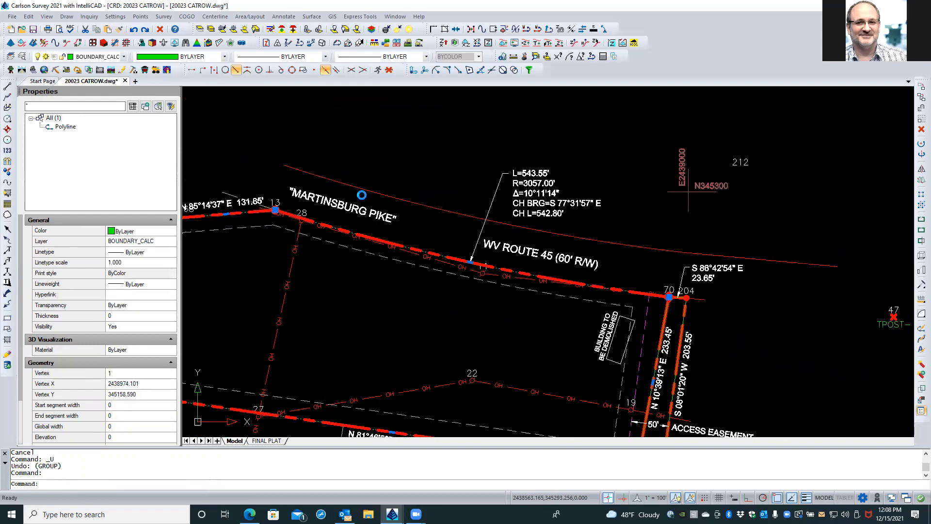
scroll(263, 204, "up", 1)
scroll(266, 203, "up", 3)
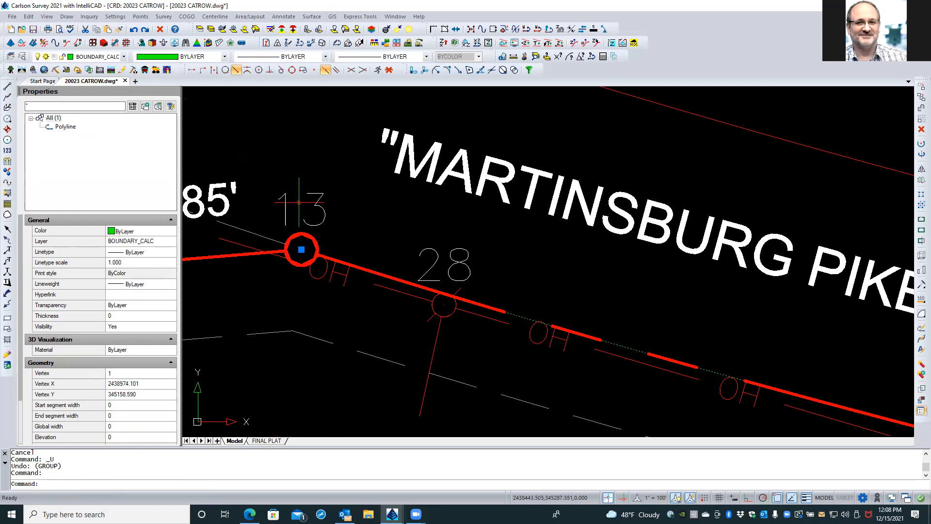
scroll(263, 202, "down", 3)
scroll(263, 203, "down", 2)
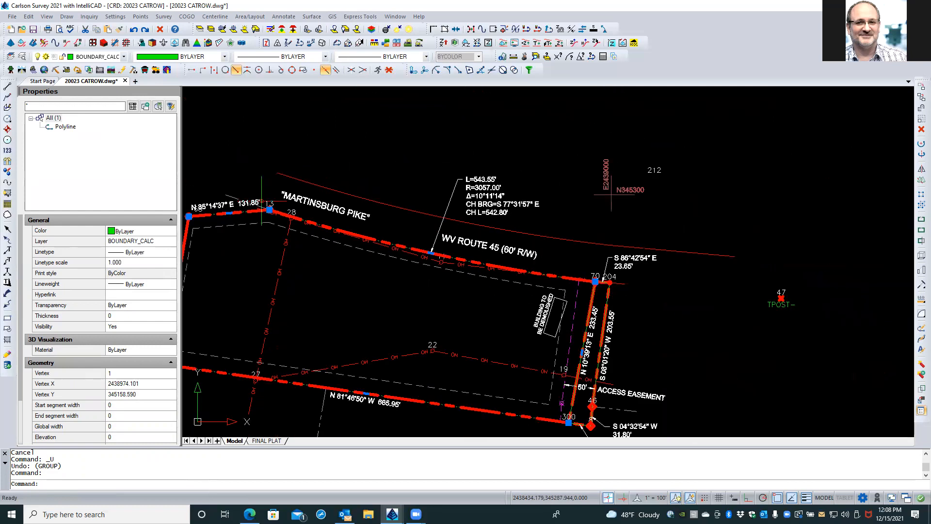
scroll(568, 287, "up", 3)
scroll(569, 287, "up", 4)
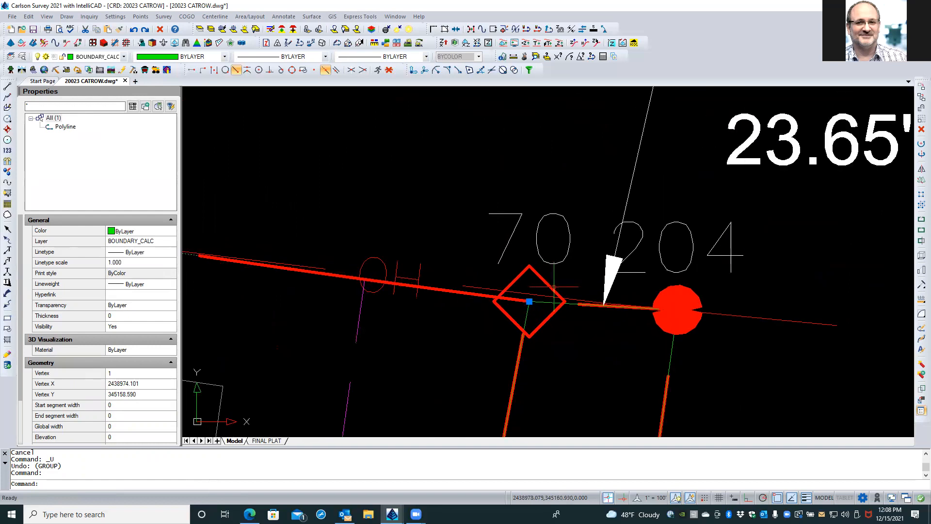
scroll(563, 286, "up", 2)
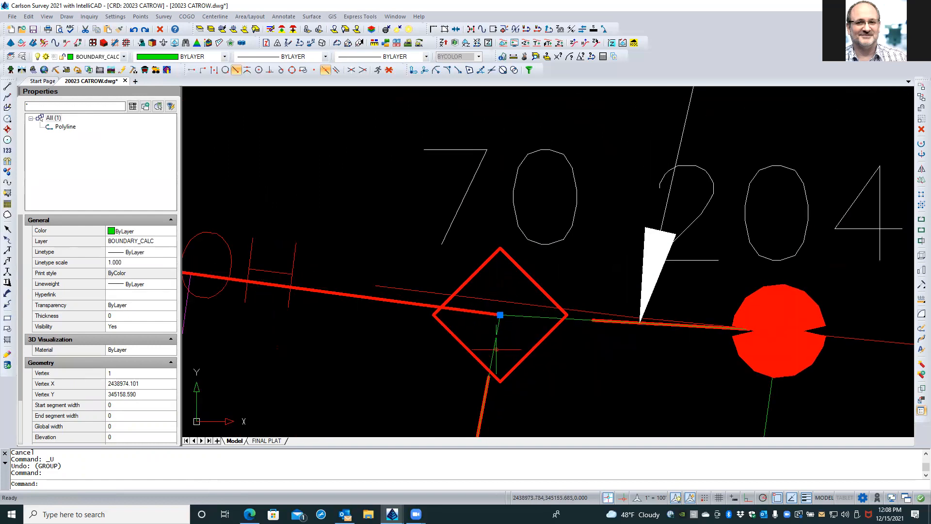
scroll(481, 327, "up", 3)
scroll(576, 314, "down", 4)
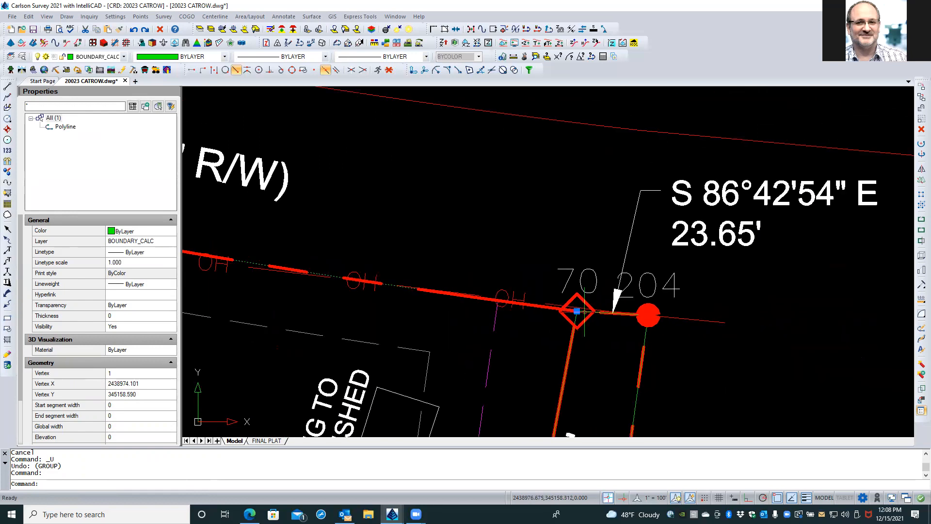
left_click(144, 385)
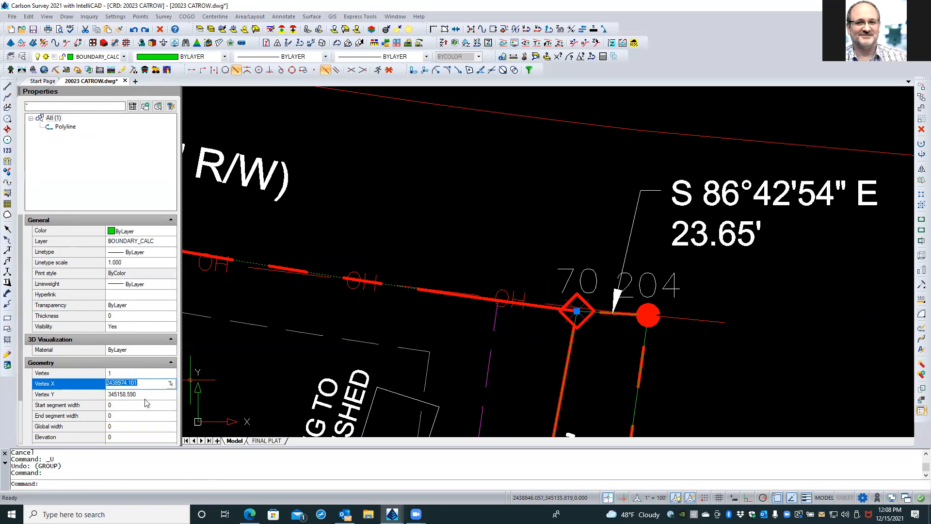
left_click(146, 394)
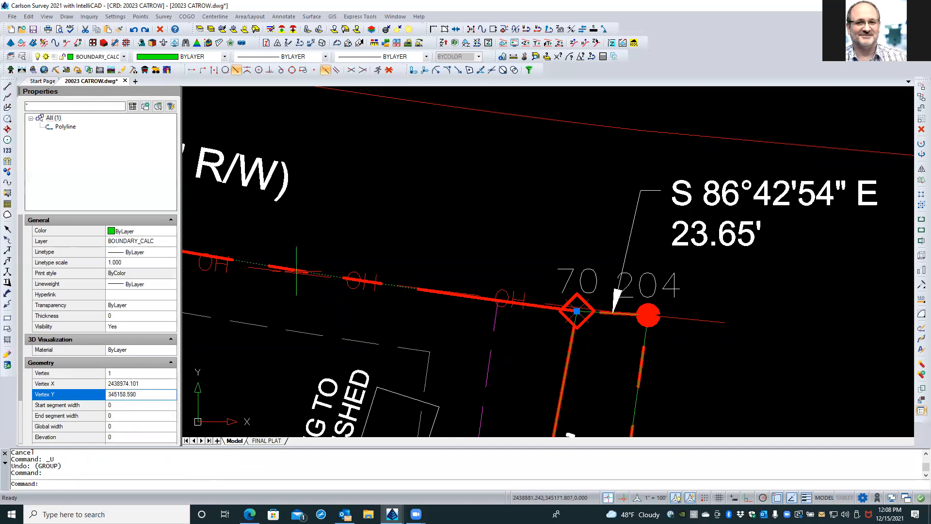
Step: Select the BOUNDARY layer polyline west of point 70 and step through its vertices to examine the X and Y coordinates
key("Escape")
key("Escape")
left_click(282, 267)
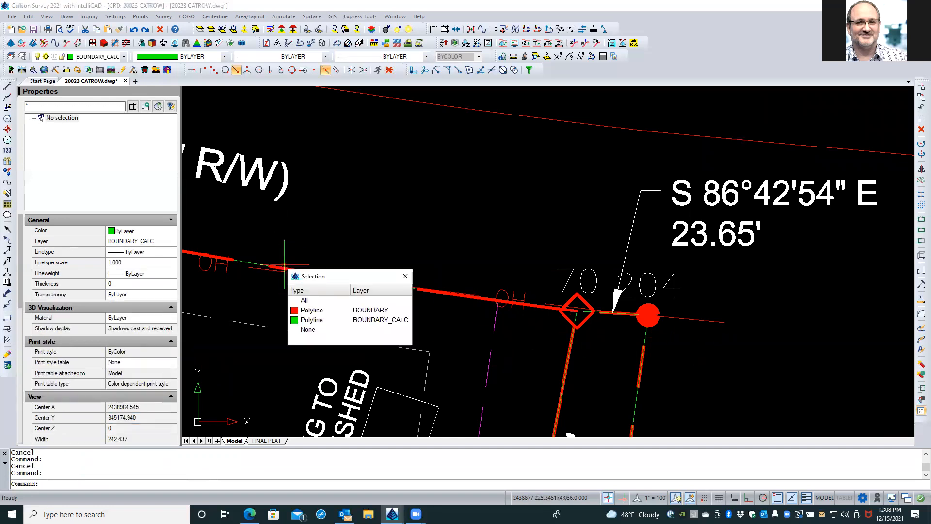
left_click(315, 315)
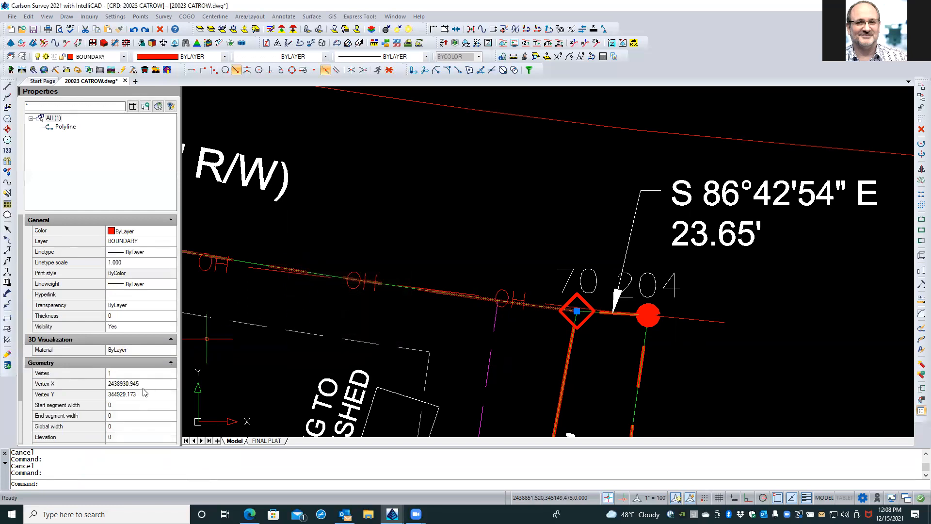
left_click(152, 372)
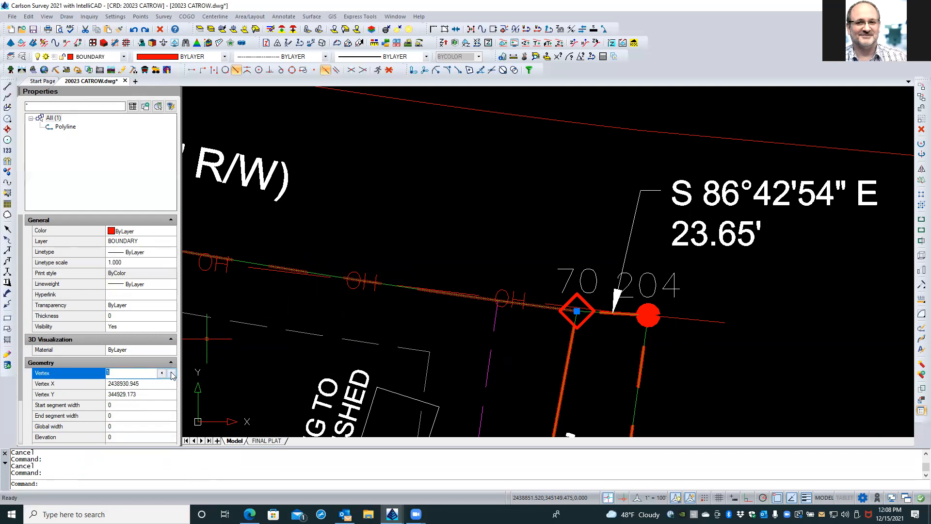
left_click(172, 373)
left_click(172, 373)
left_click(171, 373)
scroll(771, 279, "down", 4)
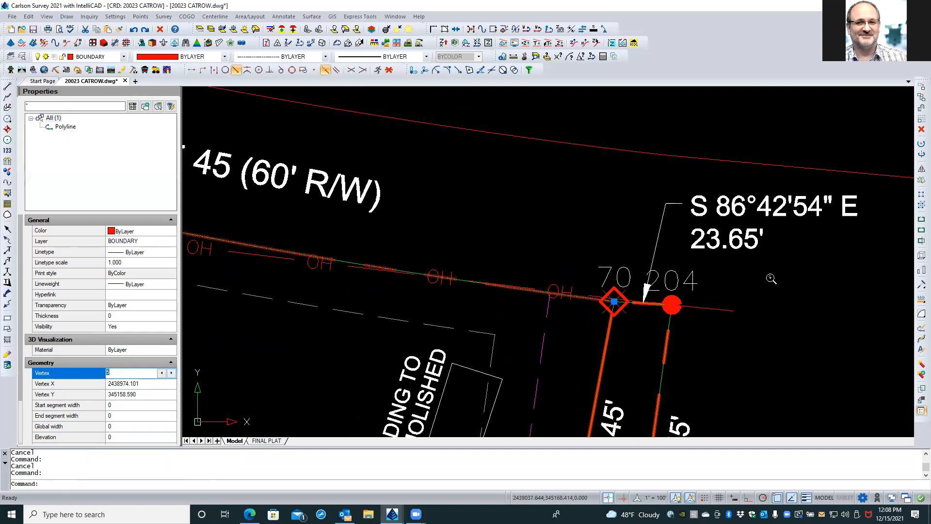
scroll(771, 278, "down", 3)
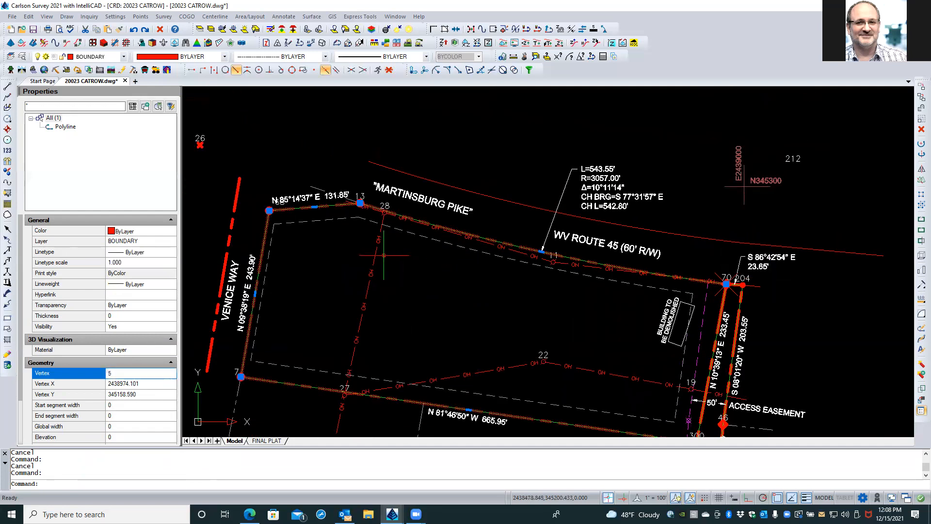
Step: Inspect the BOUNDARY polyline from point 13 along the Route 45 curve and cycle its vertex listing back to vertex 1
mouse_move(360, 203)
scroll(482, 219, "up", 3)
scroll(587, 289, "up", 2)
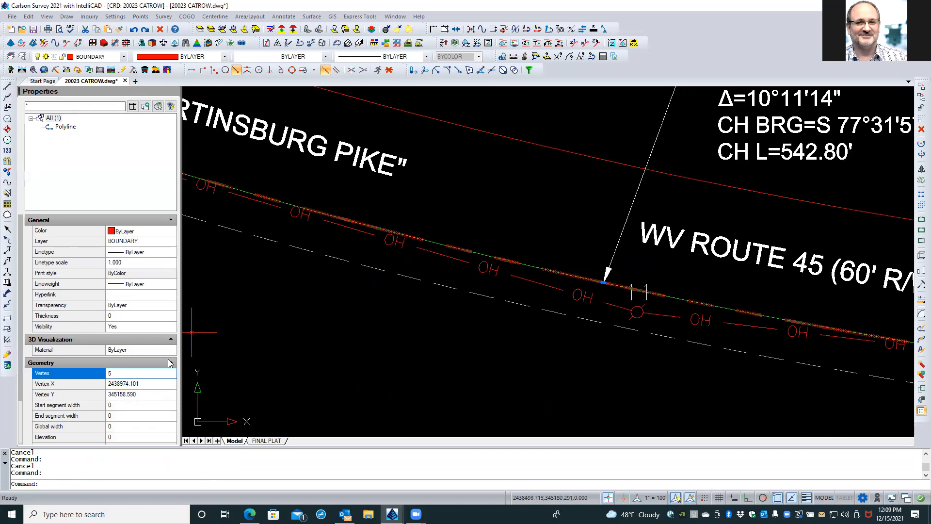
left_click(154, 374)
left_click(173, 374)
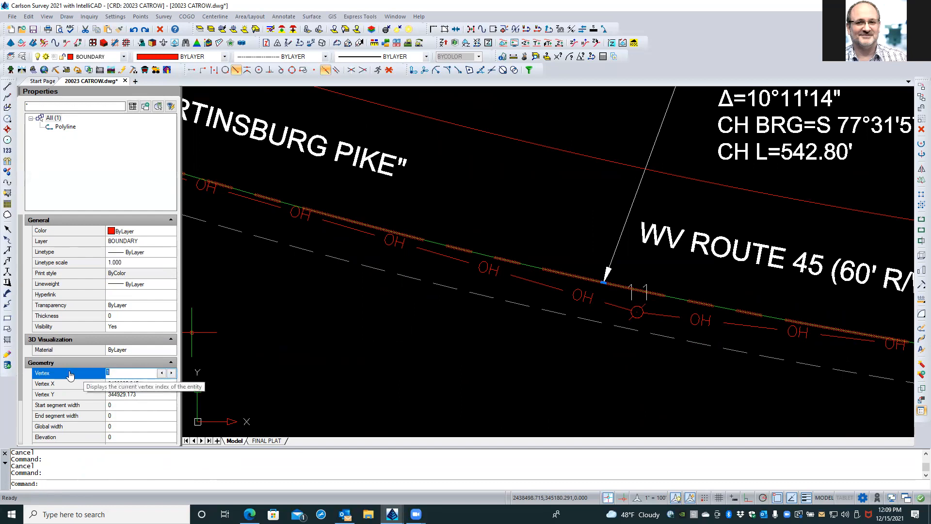
scroll(359, 295, "down", 2)
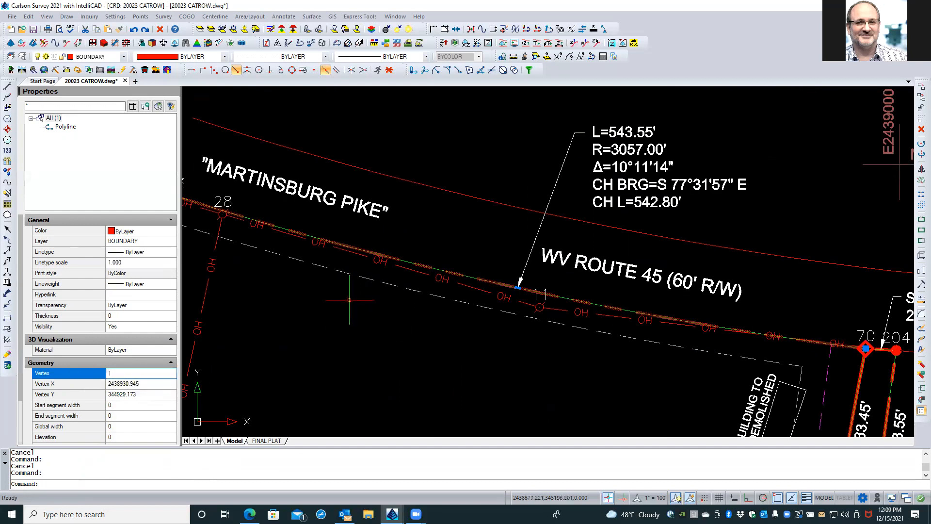
Step: Select the BOUNDARY_CALC polyline, list its vertex 2 coordinates, and examine its Route 45 curve between points 13 and 70
key("Escape")
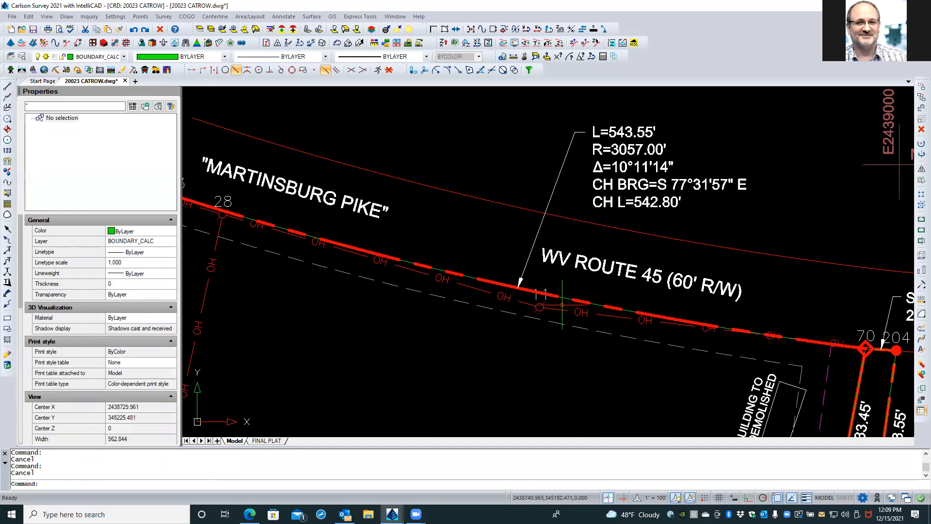
left_click(563, 297)
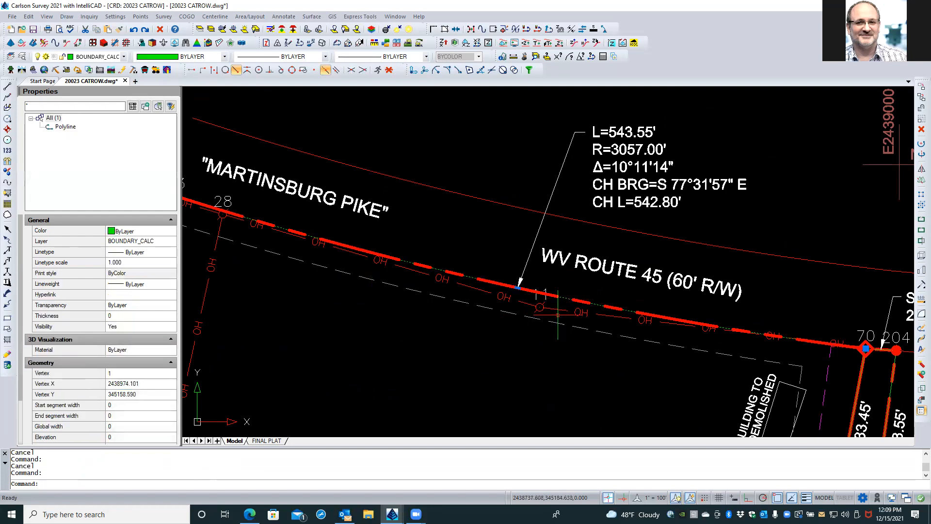
left_click(154, 376)
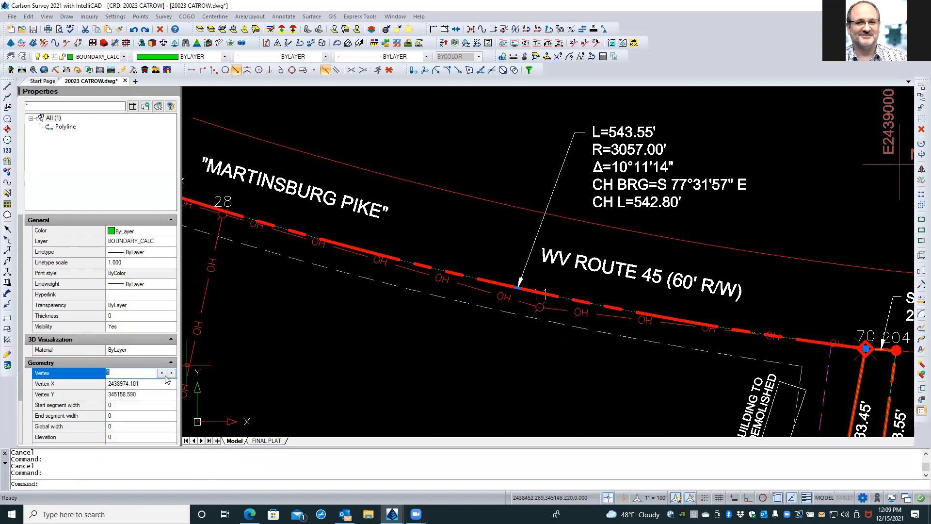
left_click(172, 373)
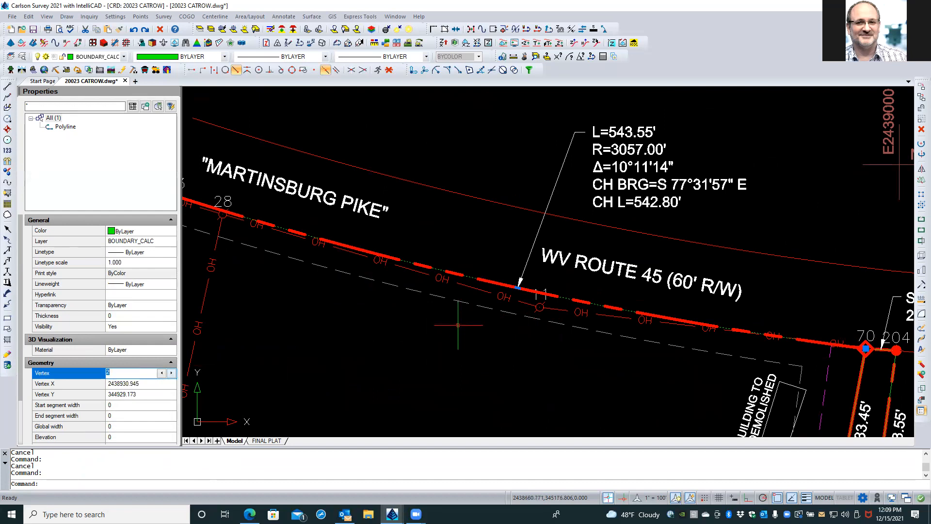
scroll(458, 308, "down", 2)
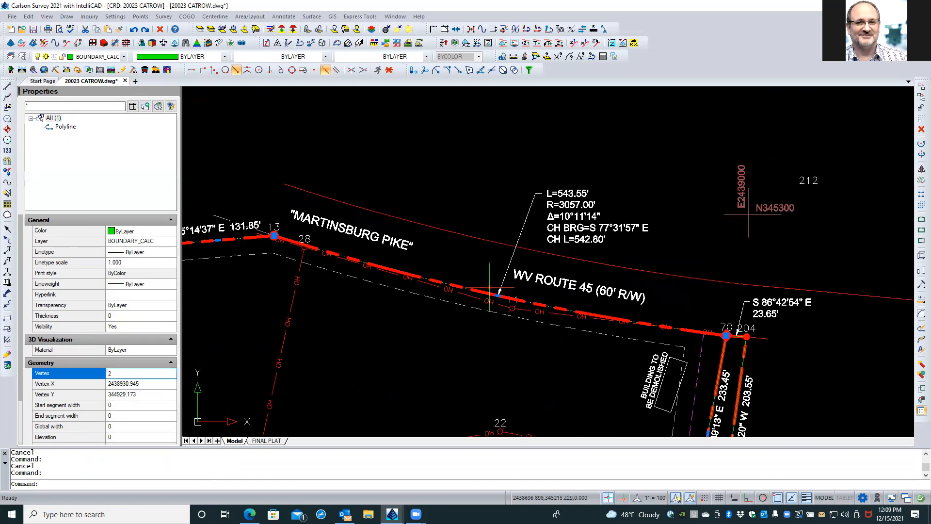
scroll(499, 292, "up", 1)
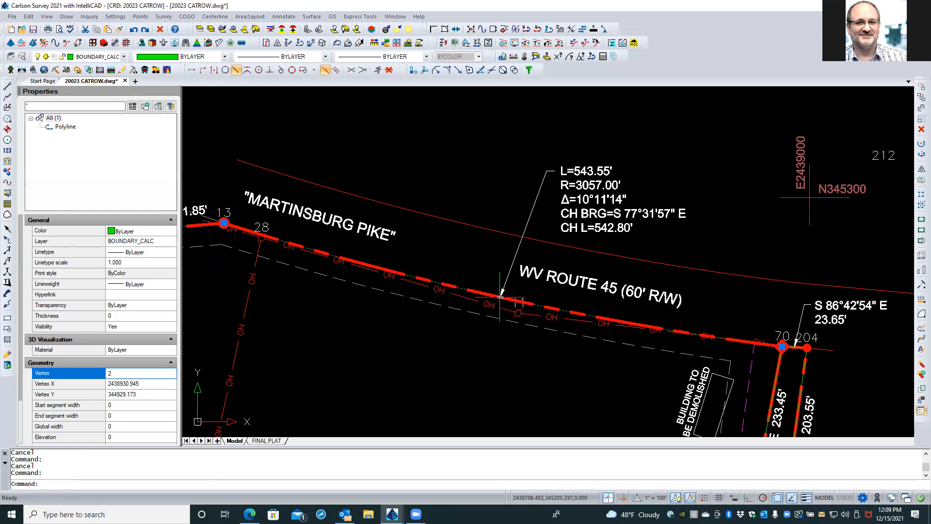
mouse_move(503, 302)
scroll(453, 309, "up", 3)
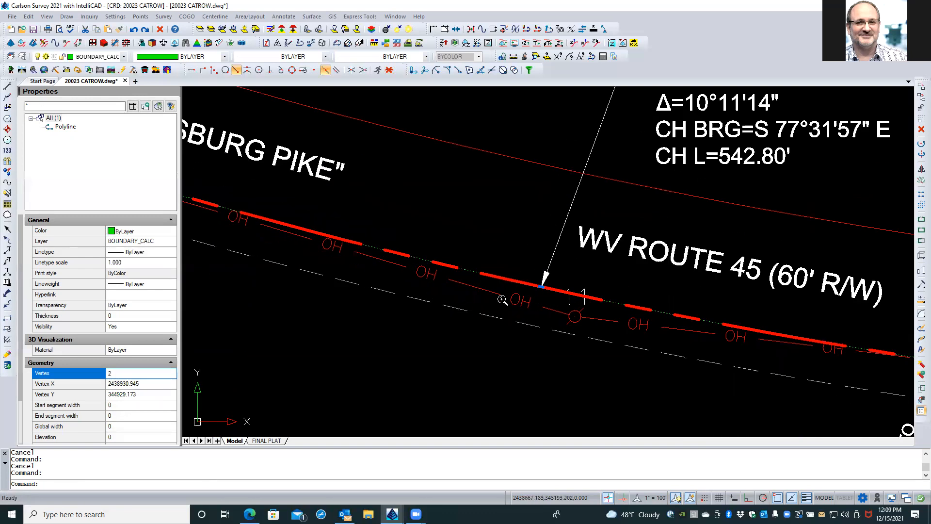
Step: Stretch the midpoint of the BOUNDARY_CALC curve along Route 45 southward, past the dashed setback line near point 11
left_click(542, 286)
scroll(497, 358, "down", 4)
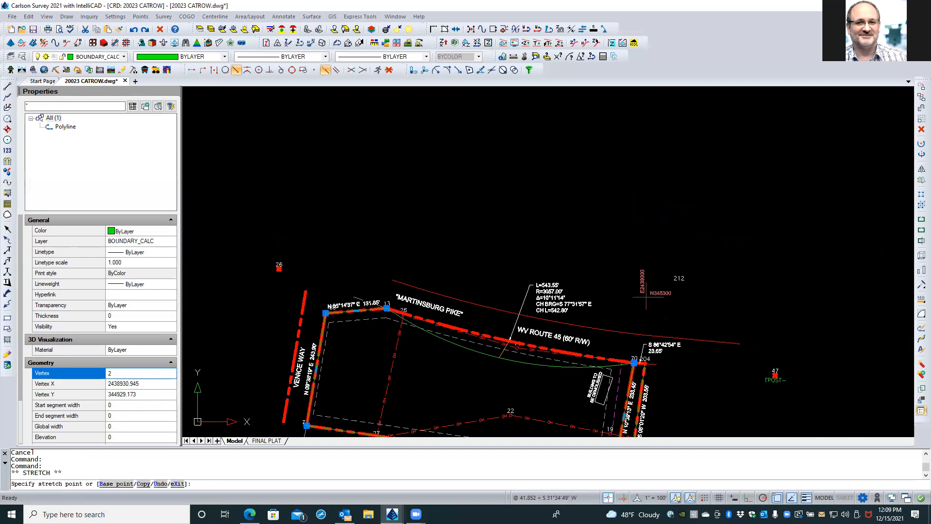
scroll(506, 402, "up", 1)
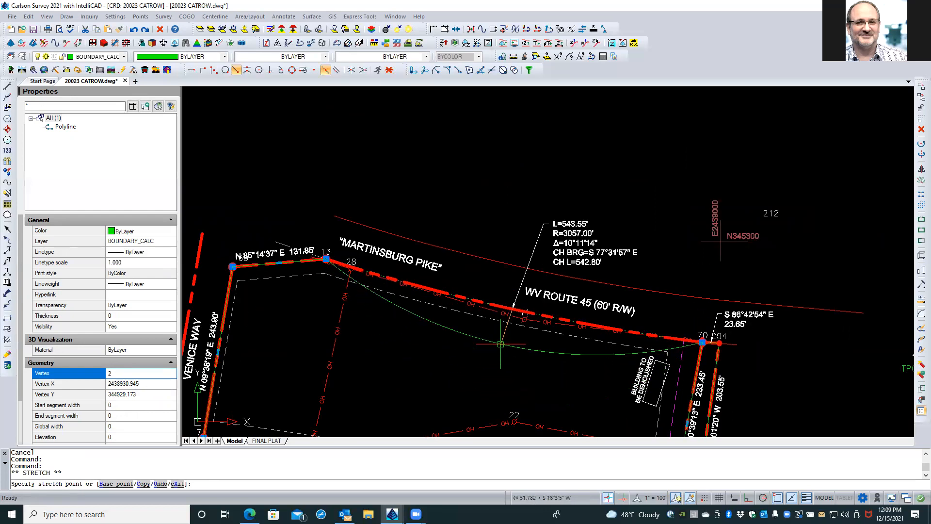
scroll(500, 339, "up", 3)
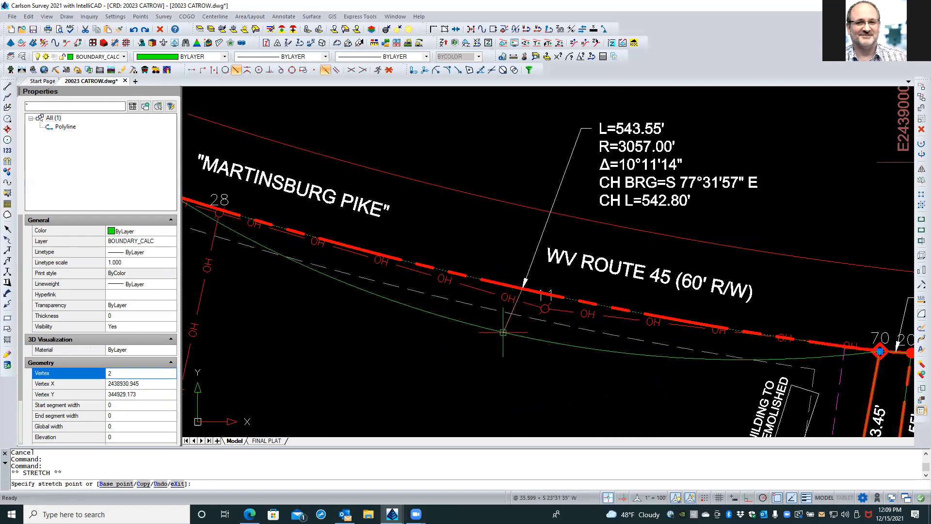
left_click(503, 332)
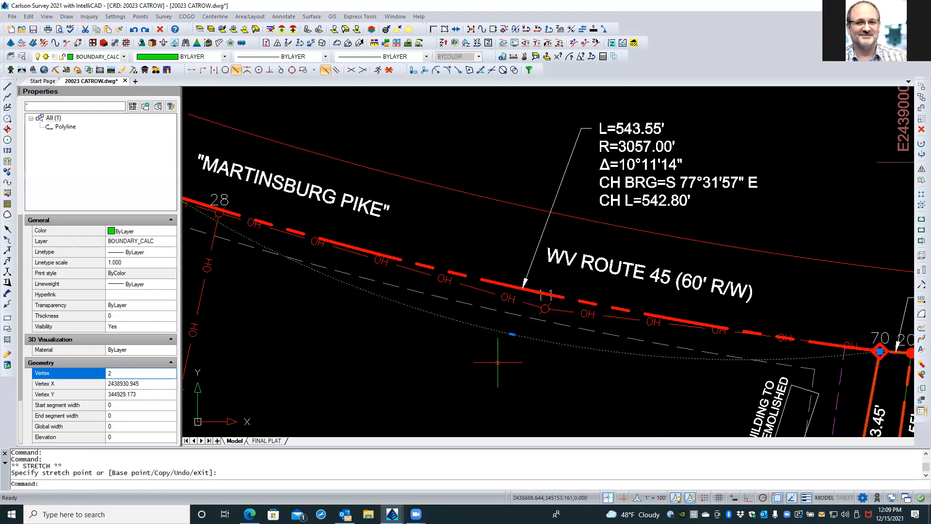
Step: Stretch the BOUNDARY_CALC curve's midpoint onto the midpoint of the red Route 45 boundary curve, using a Midpoint snap, and deselect the polyline
left_click(513, 336)
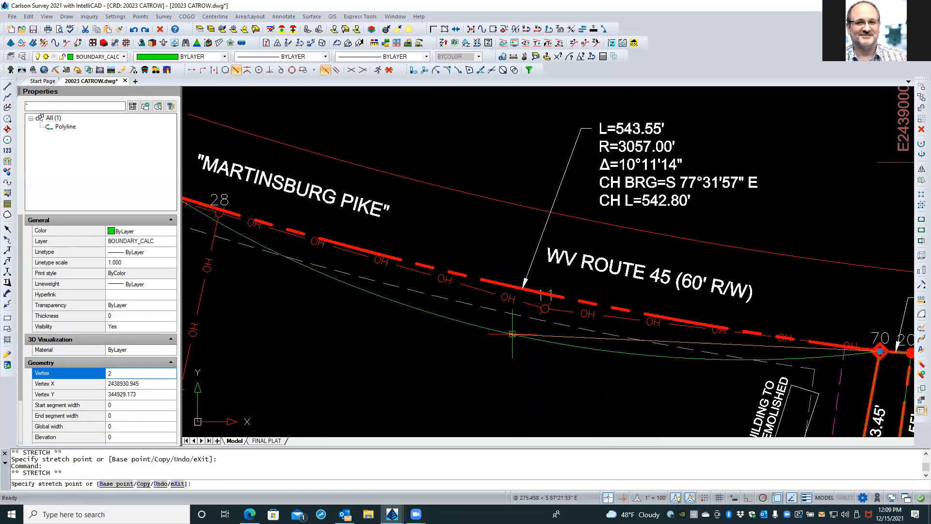
right_click(503, 281, "shift")
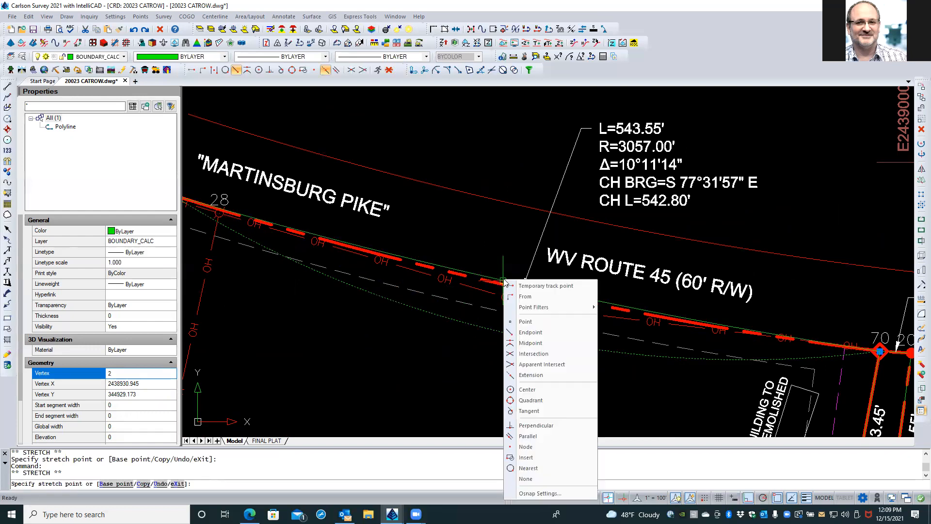
left_click(532, 344)
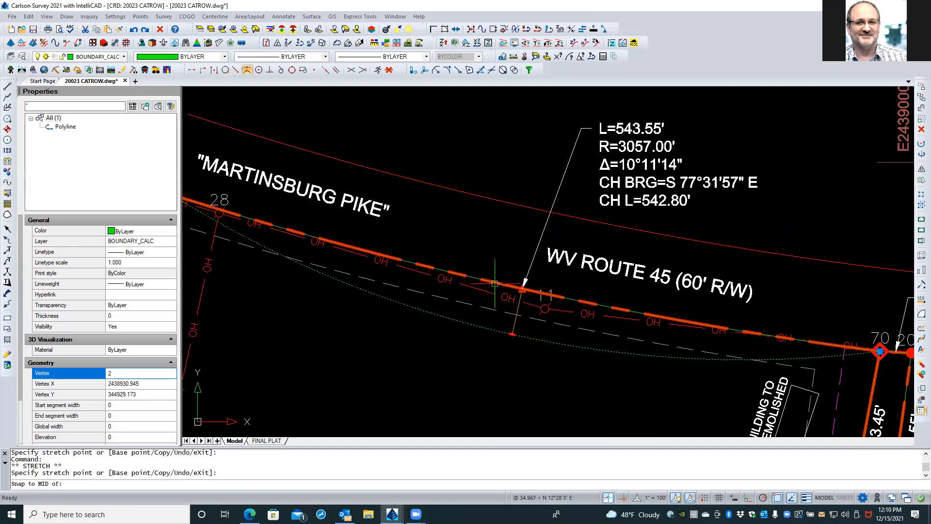
left_click(494, 283)
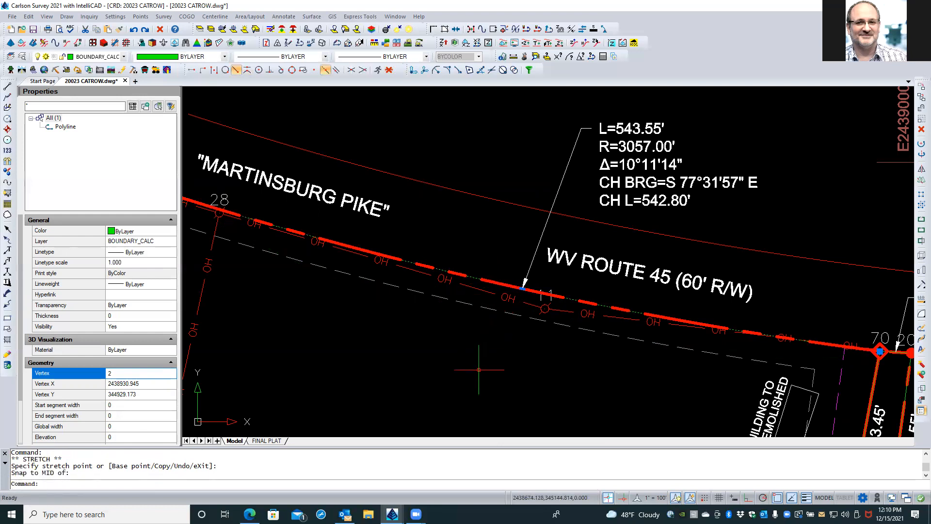
key("Escape")
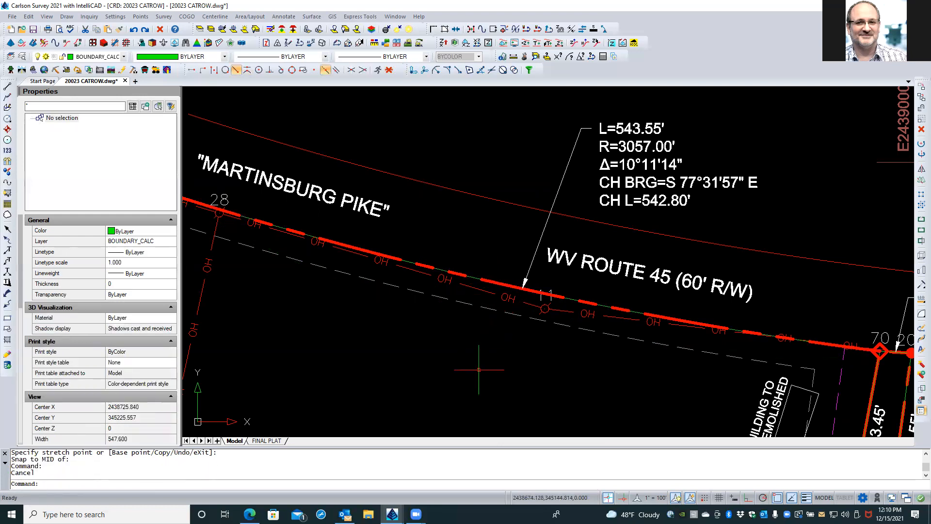
Step: Label the adjusted Route 45 curve with Stack Label Arc, placing the leader's text above and left of the existing curve label
left_click(283, 16)
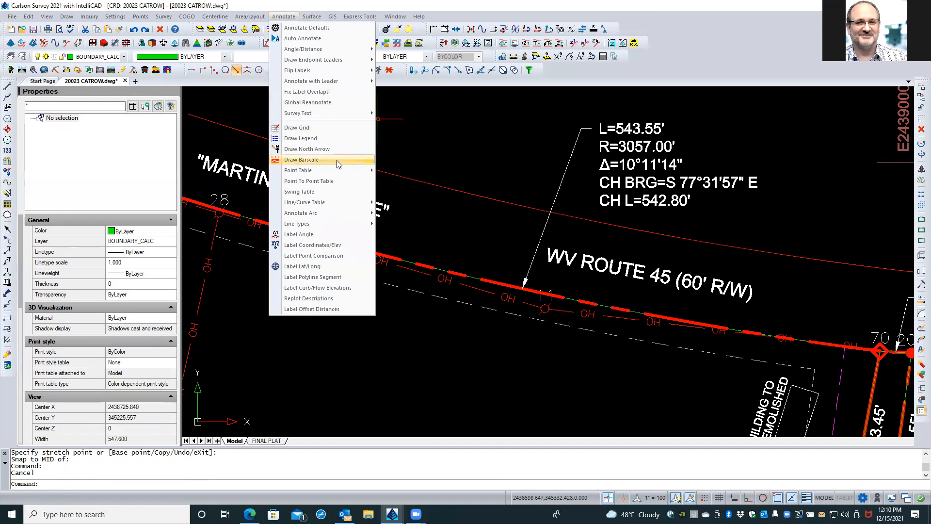
mouse_move(336, 212)
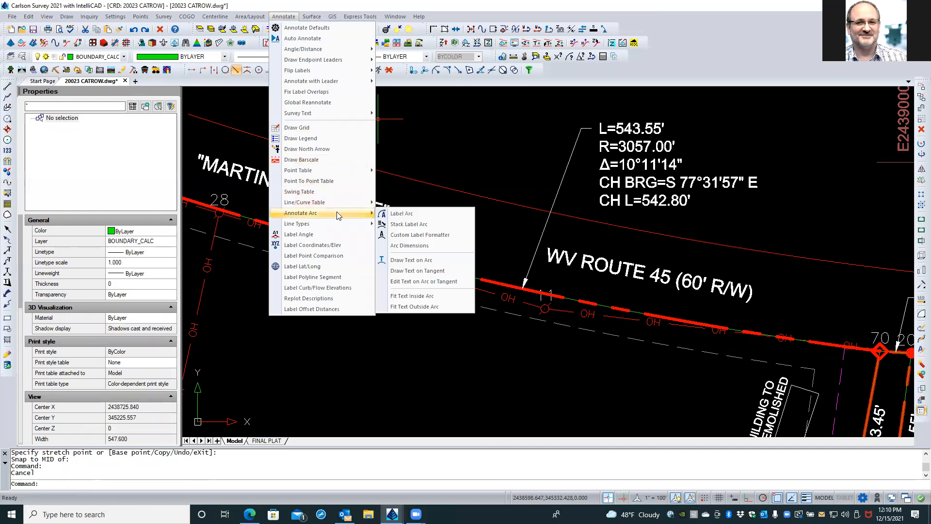
left_click(412, 224)
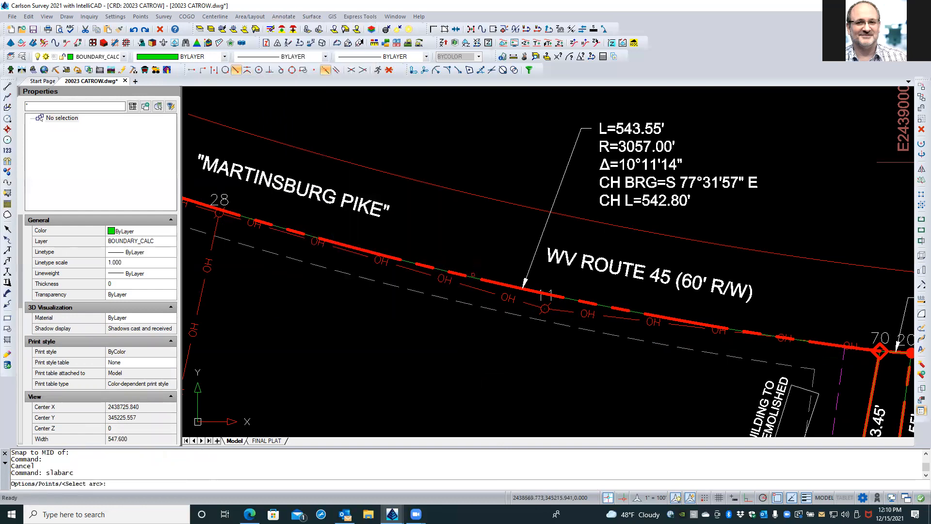
left_click(542, 293)
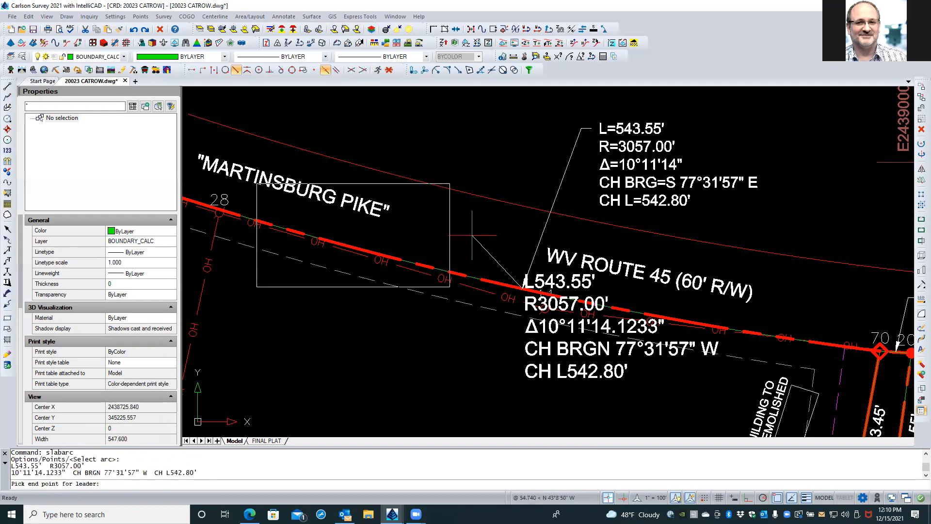
middle_click_drag(451, 148, 532, 272)
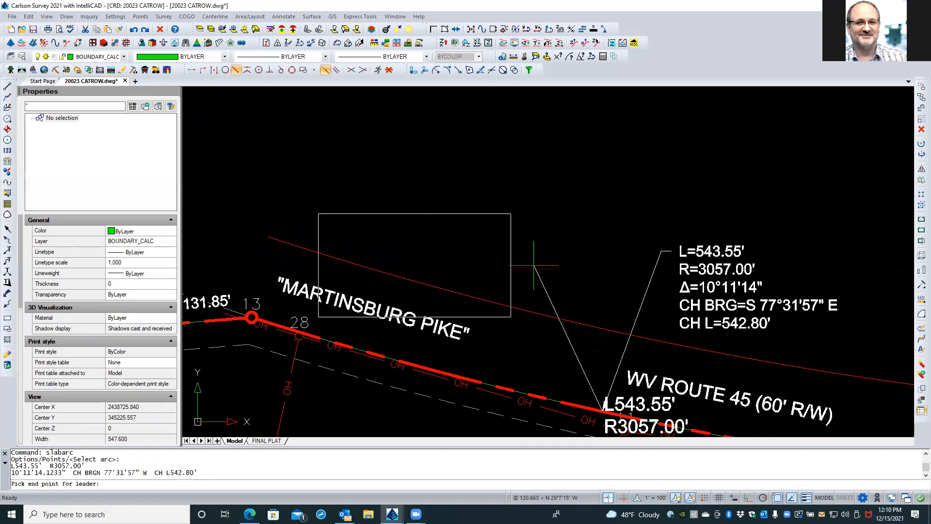
left_click(529, 185)
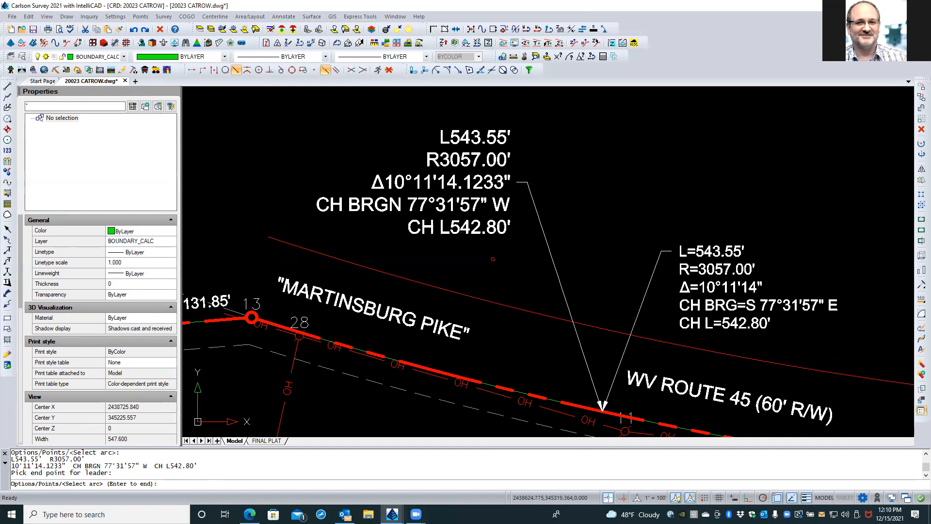
key("Return")
Step: Delete the stacked arc label text and leader above "MARTINSBURG PIKE", keeping the original Route 45 curve label
left_click(553, 130)
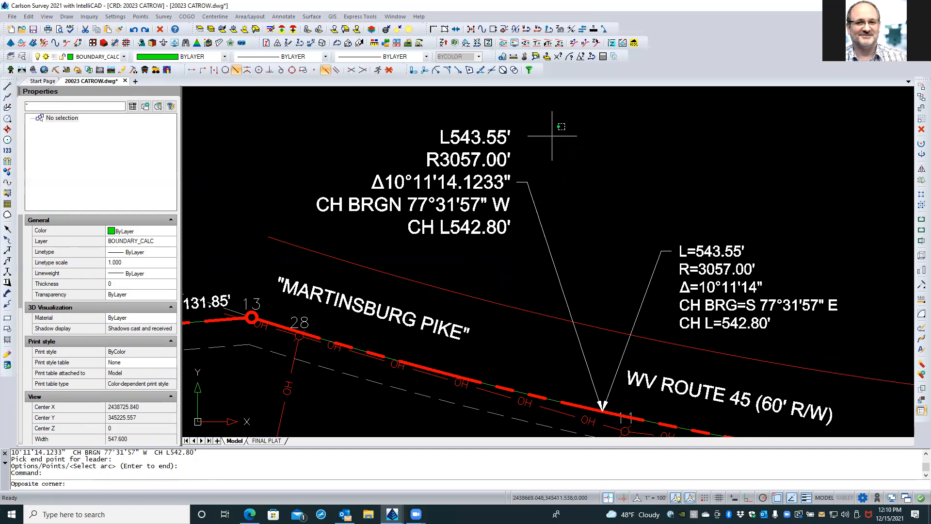
left_click(463, 223)
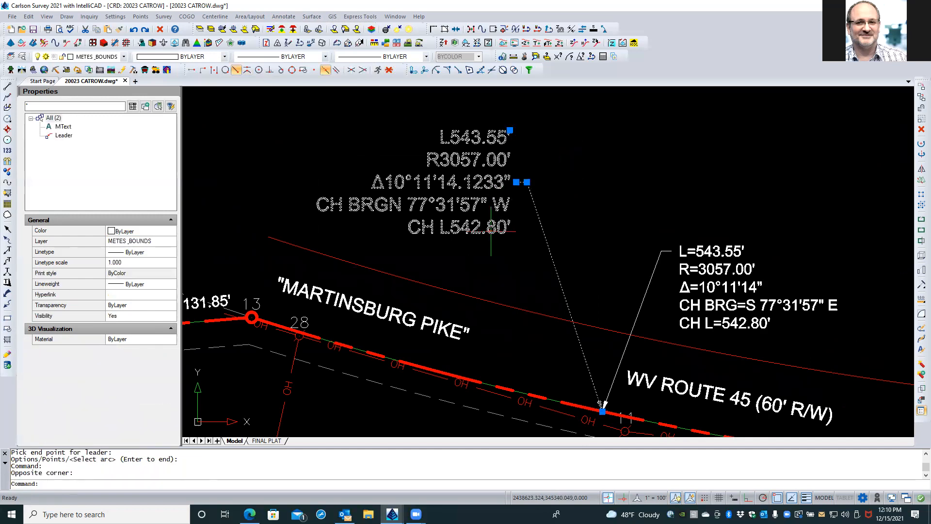
left_click(160, 29)
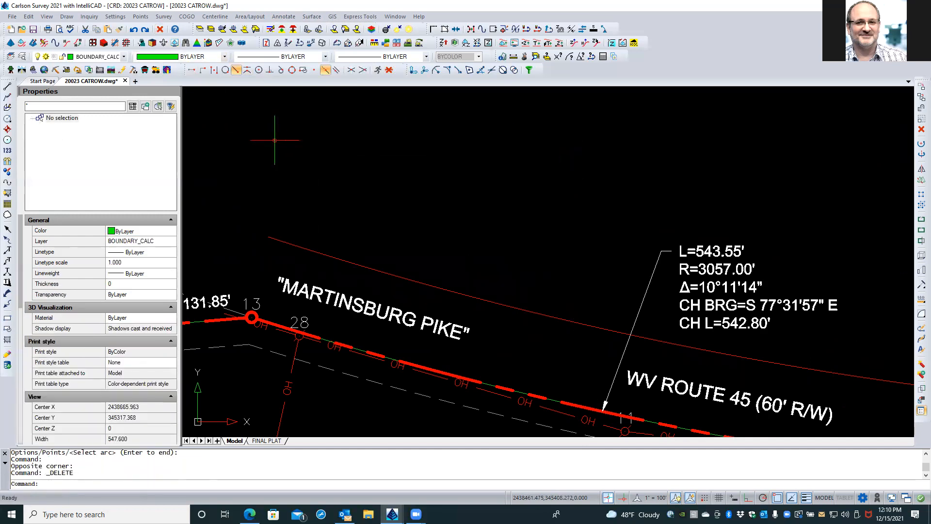
scroll(296, 152, "down", 4)
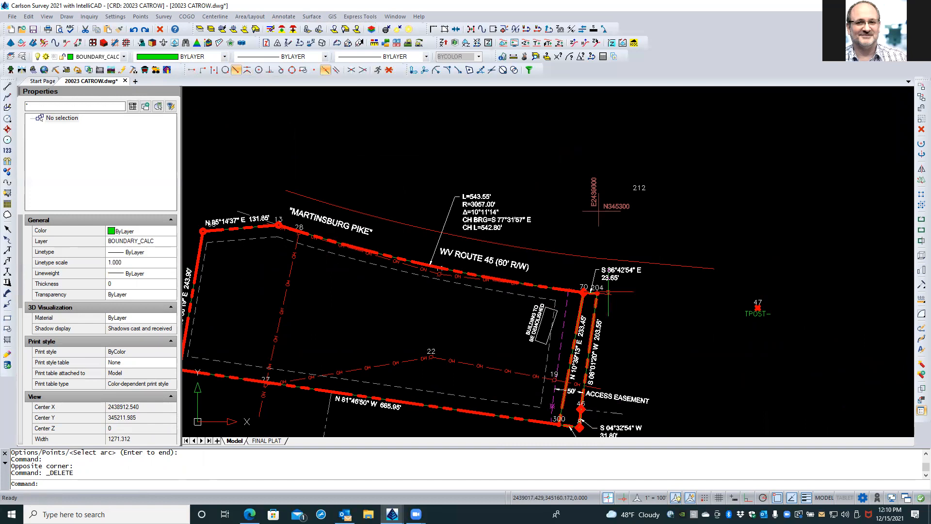
scroll(571, 307, "up", 3)
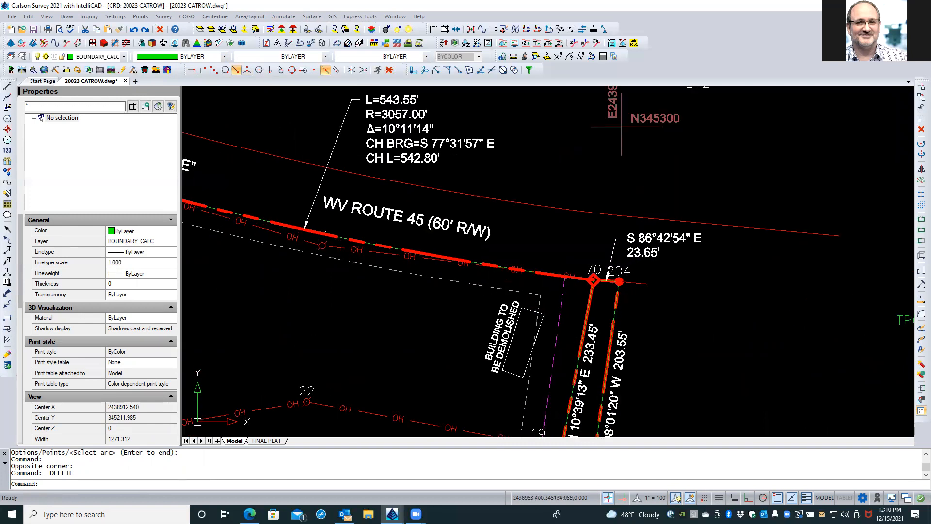
Step: Check the layer of the green polyline along the Route 45 curve and clear the selection
middle_click_drag(576, 359, 554, 254)
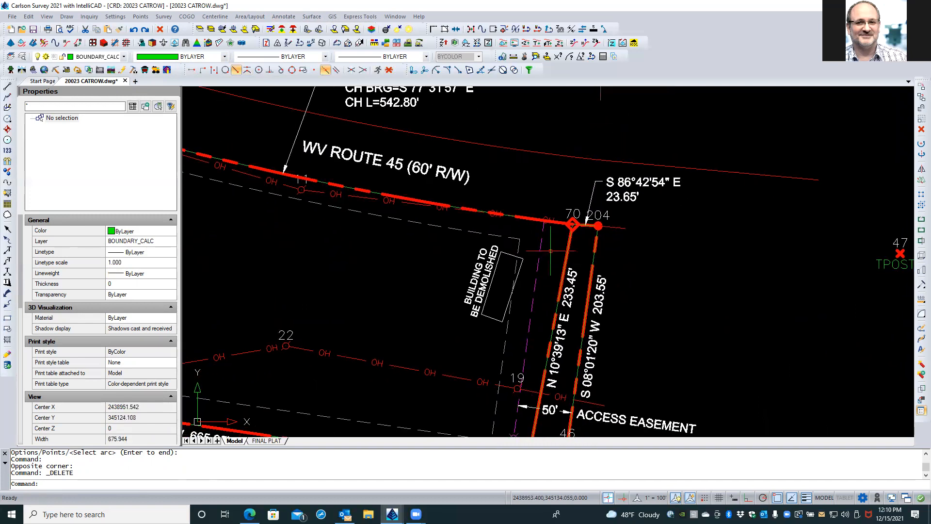
left_click(374, 193)
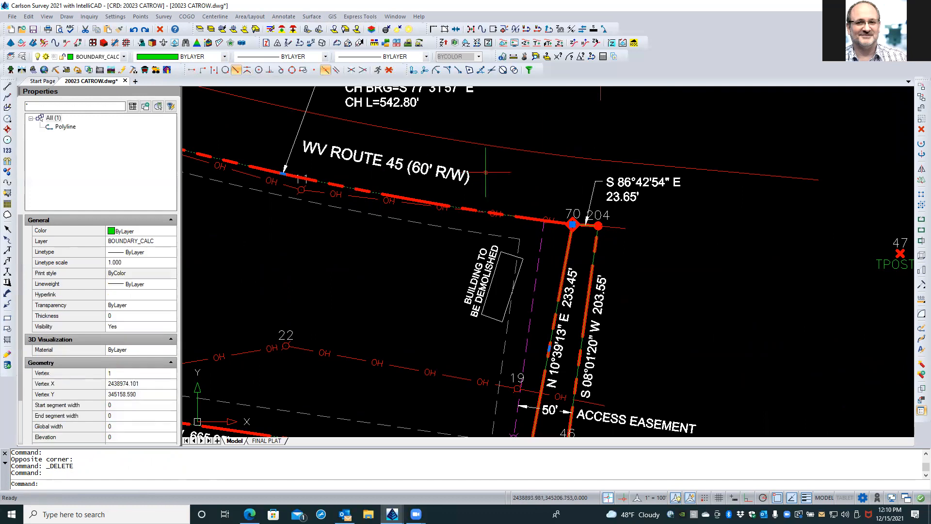
key("Escape")
key("Escape")
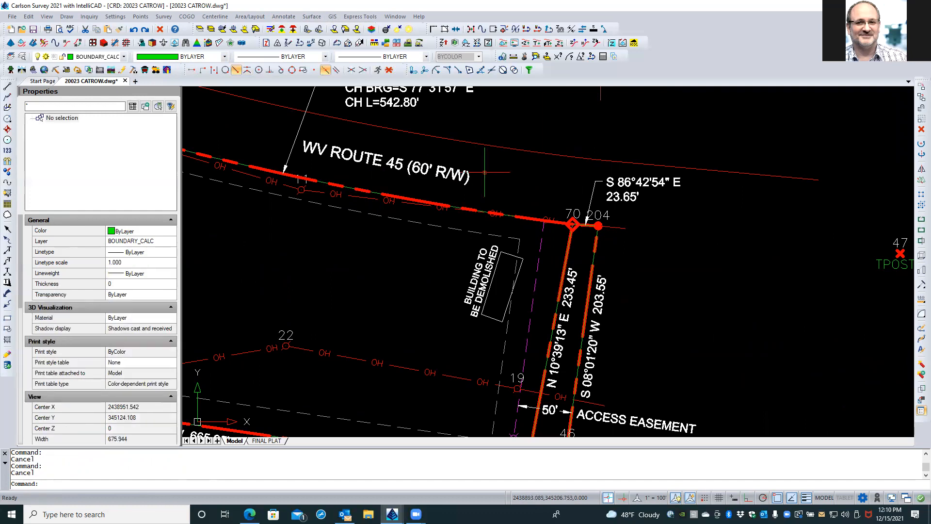
Step: Try to isolate the layers of the BOUNDARY_CALC polyline and the magenta dashed access easement line
left_click(208, 29)
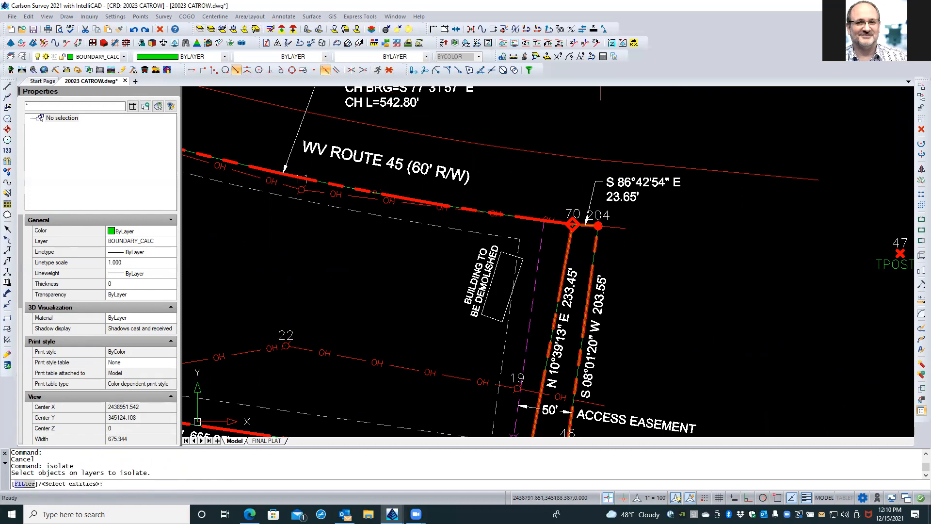
left_click(375, 192)
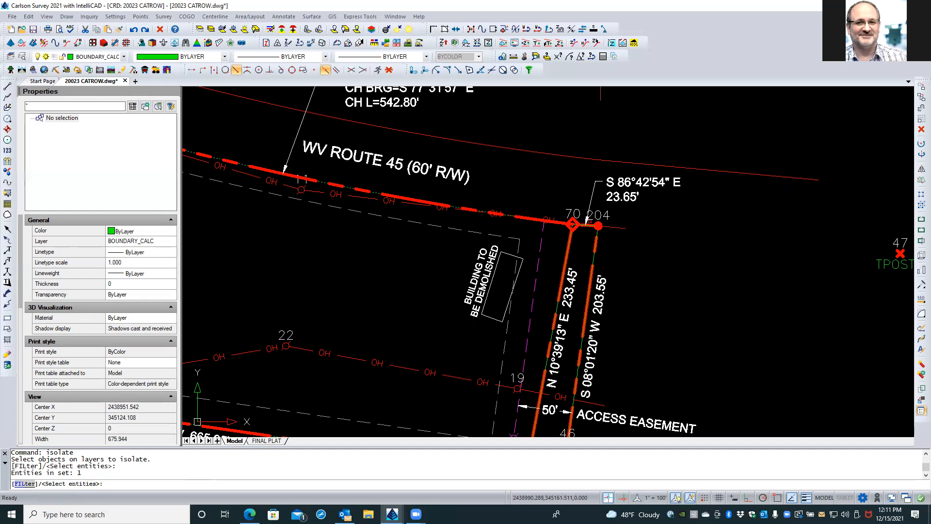
left_click(541, 247)
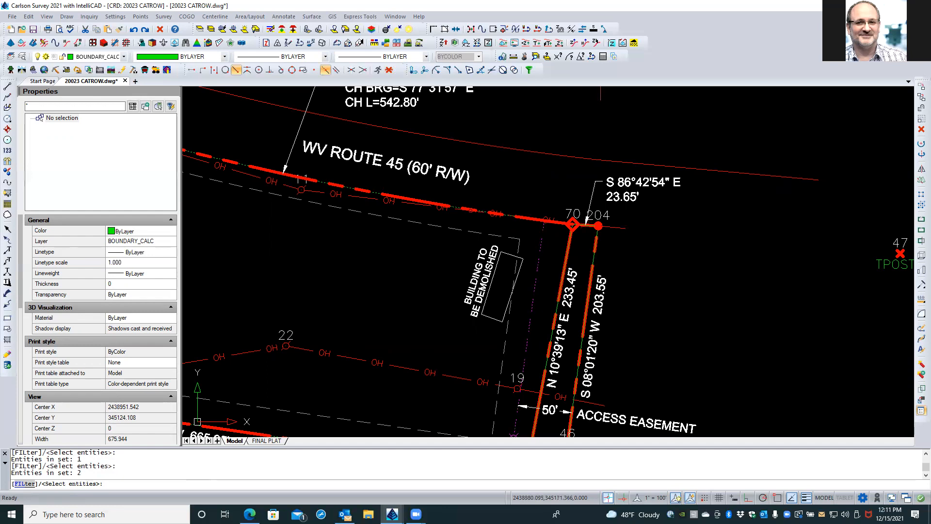
scroll(425, 195, "up", 3)
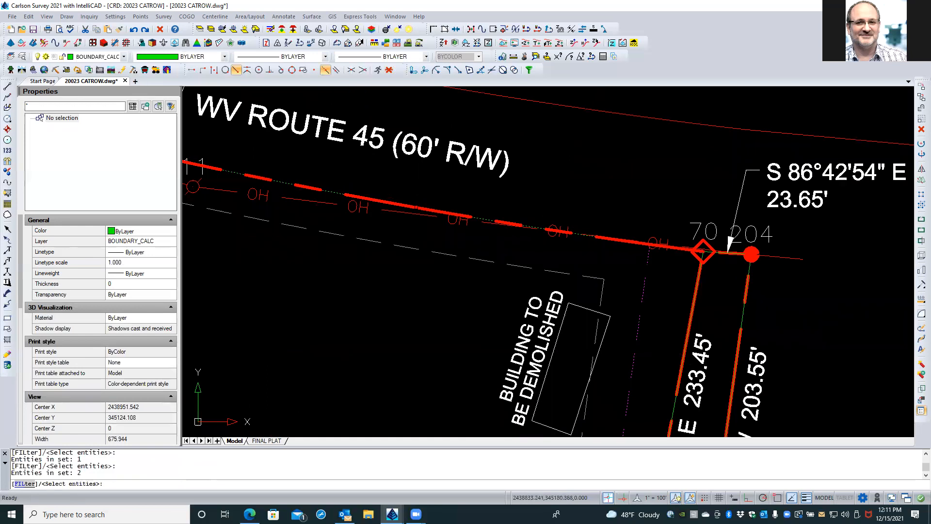
left_click(426, 195)
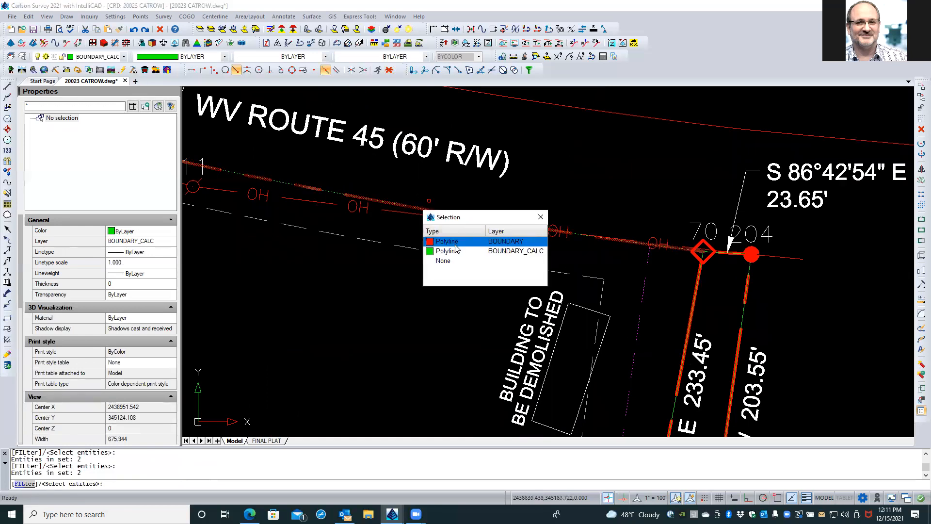
left_click(447, 251)
key("Return")
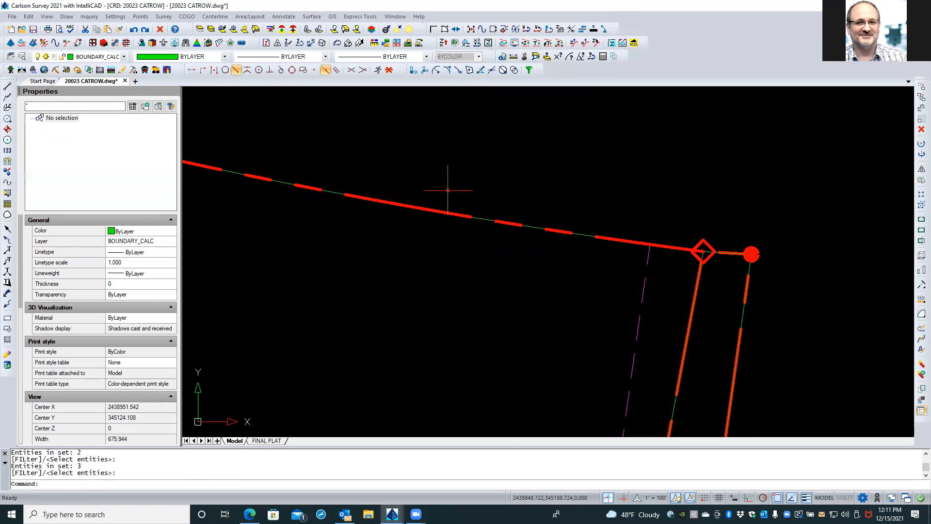
scroll(426, 194, "down", 3)
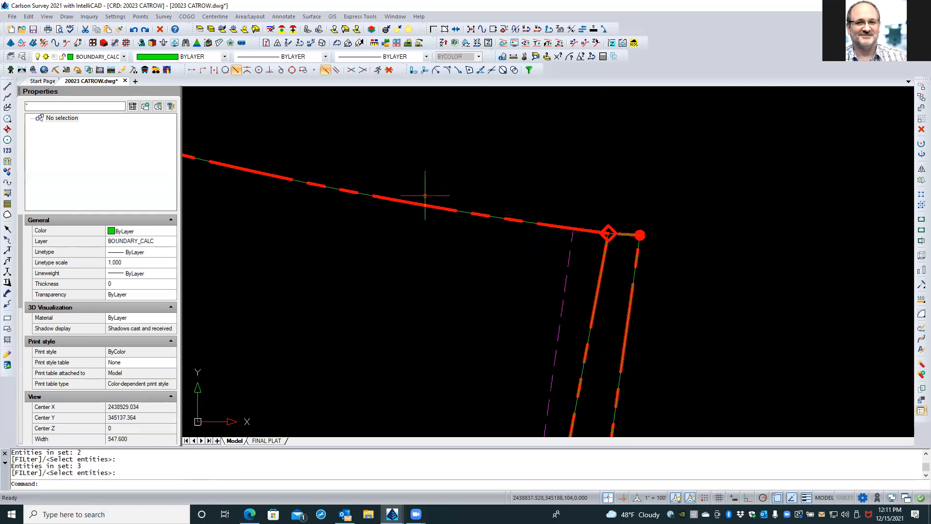
Step: Inspect the BOUNDARY_CALC polyline among the isolated objects and restore the hidden layers
left_click(483, 215)
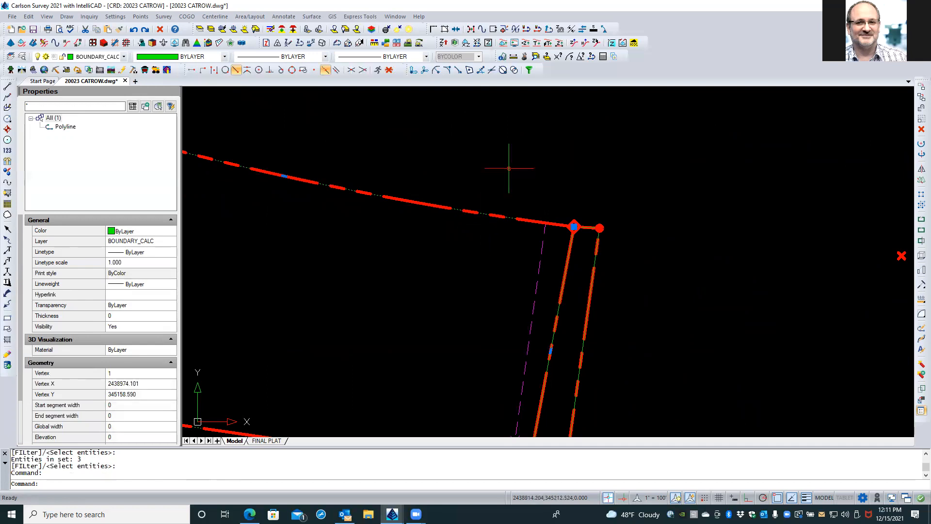
scroll(508, 168, "down", 1)
mouse_move(509, 168)
middle_mouse_down()
mouse_move(589, 199)
mouse_move(530, 187)
middle_mouse_up()
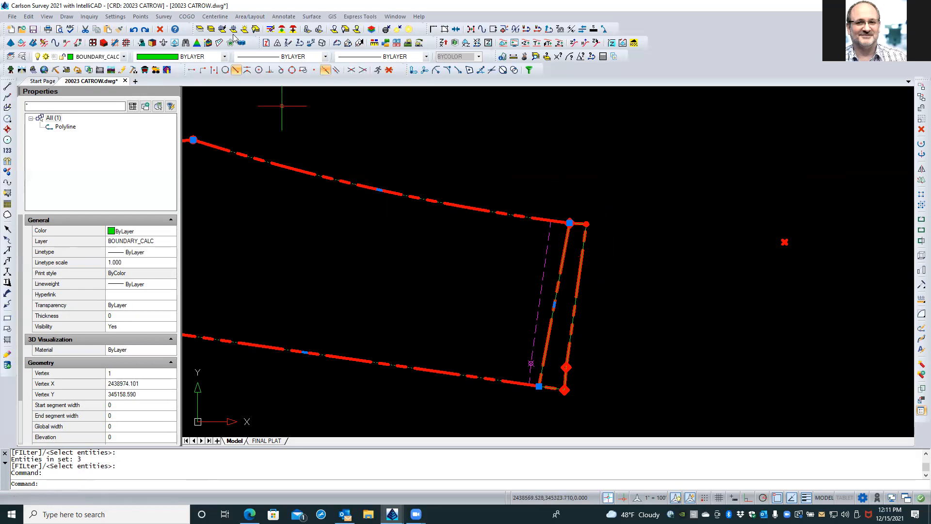
left_click(212, 31)
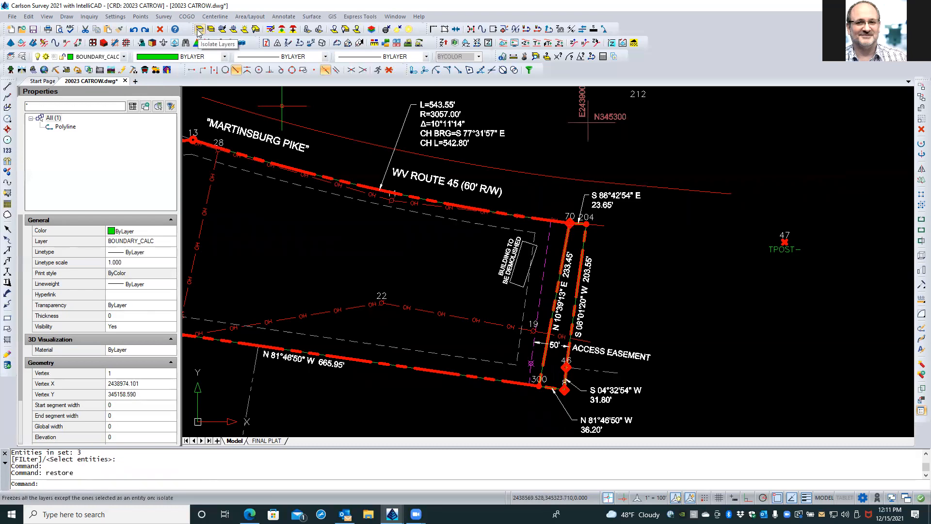
Step: Isolate only the layers of the green BOUNDARY_CALC polyline and the magenta dashed easement line, excluding the red BOUNDARY layer
left_click(199, 29)
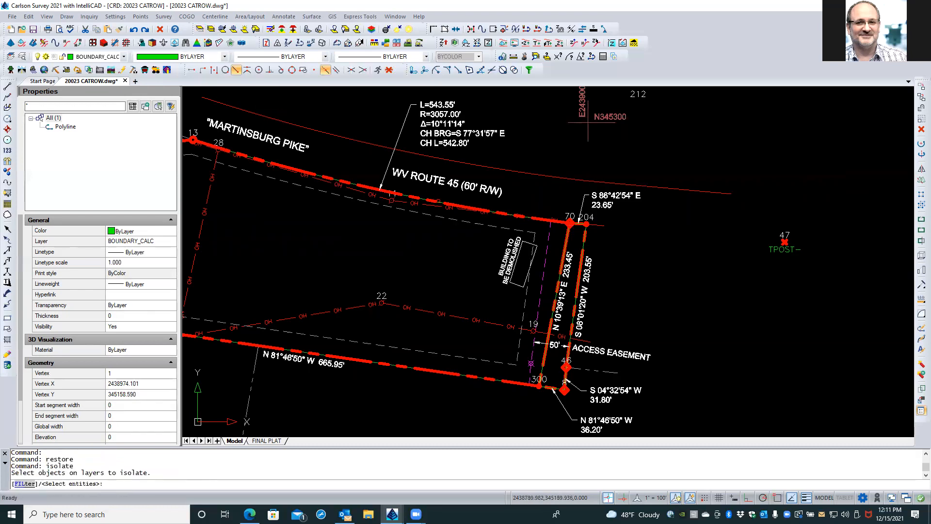
left_click(393, 193)
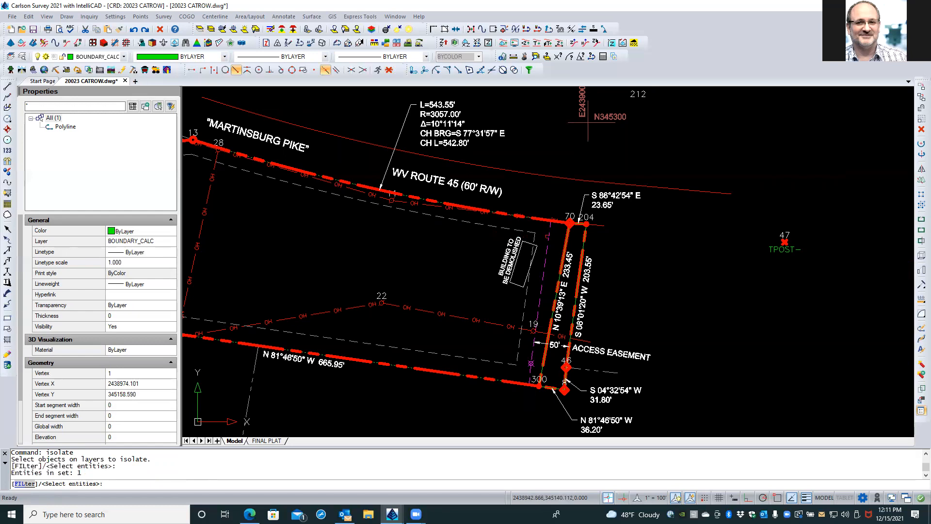
left_click(547, 236)
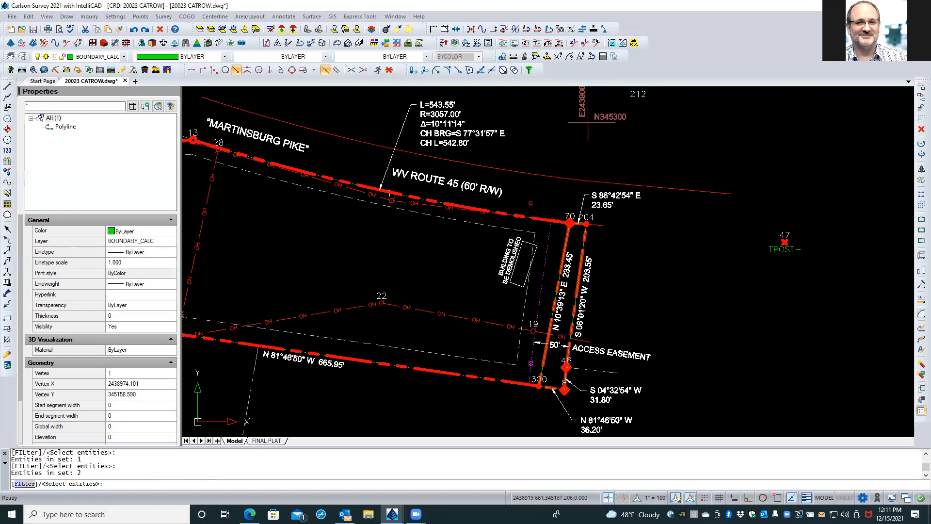
key("Return")
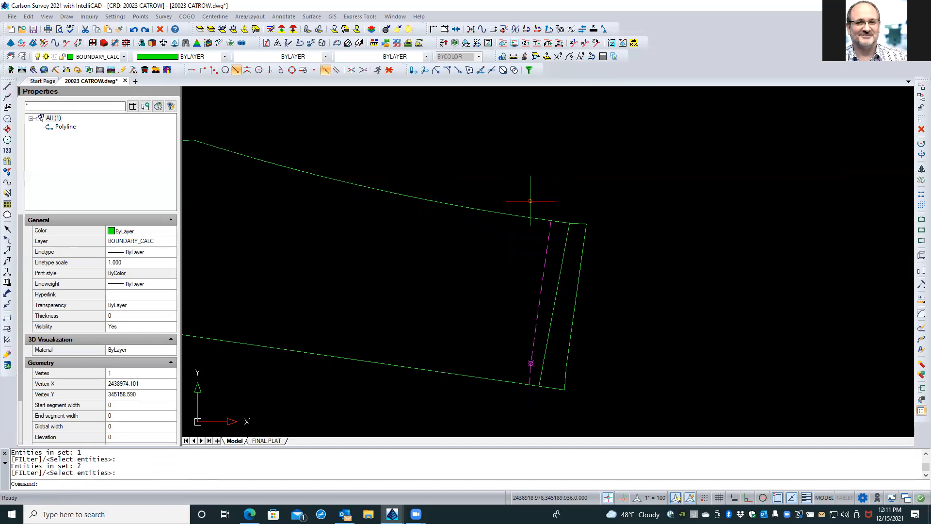
scroll(600, 236, "up", 2)
middle_click_drag(601, 238, 571, 178)
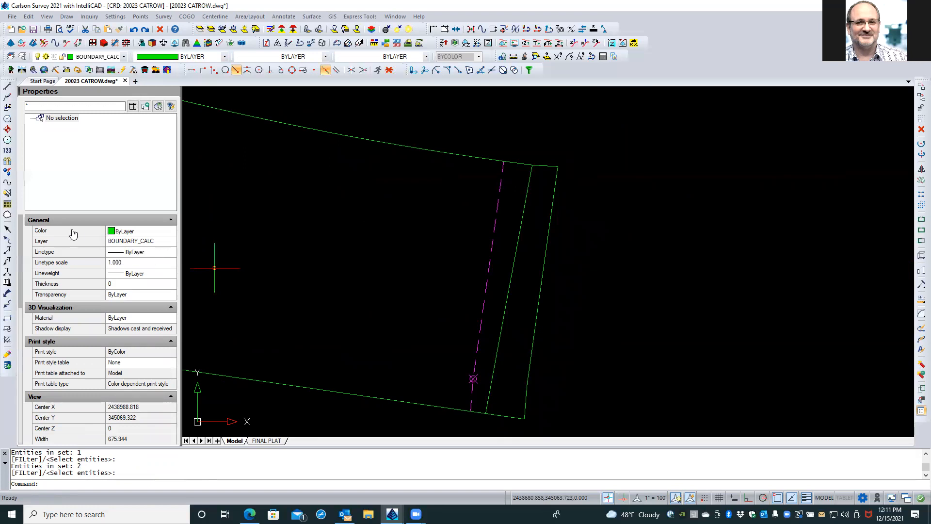
Step: Set the current drawing color to Cyan
left_click(144, 233)
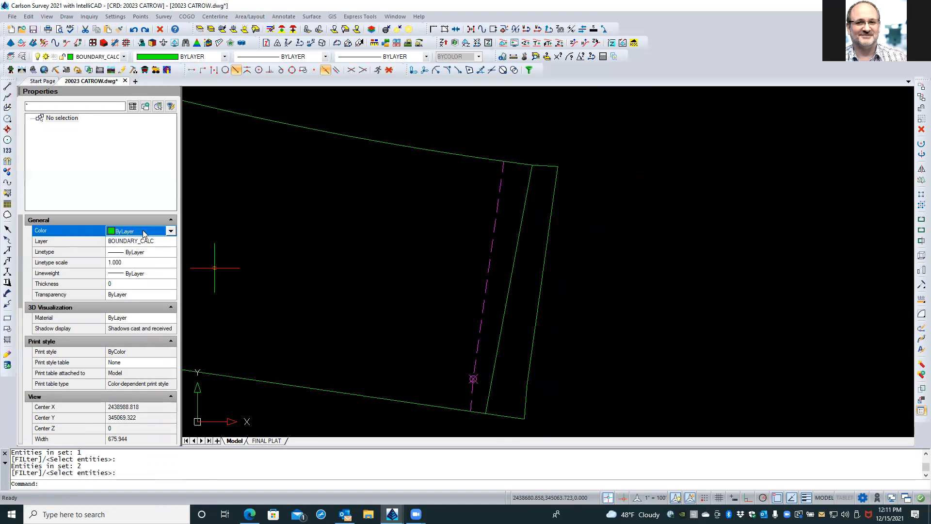
left_click(172, 232)
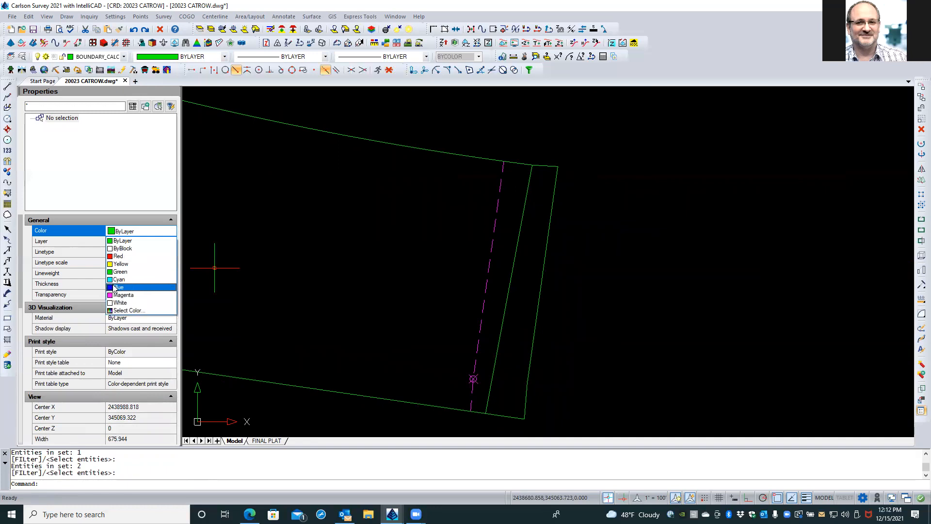
left_click(117, 280)
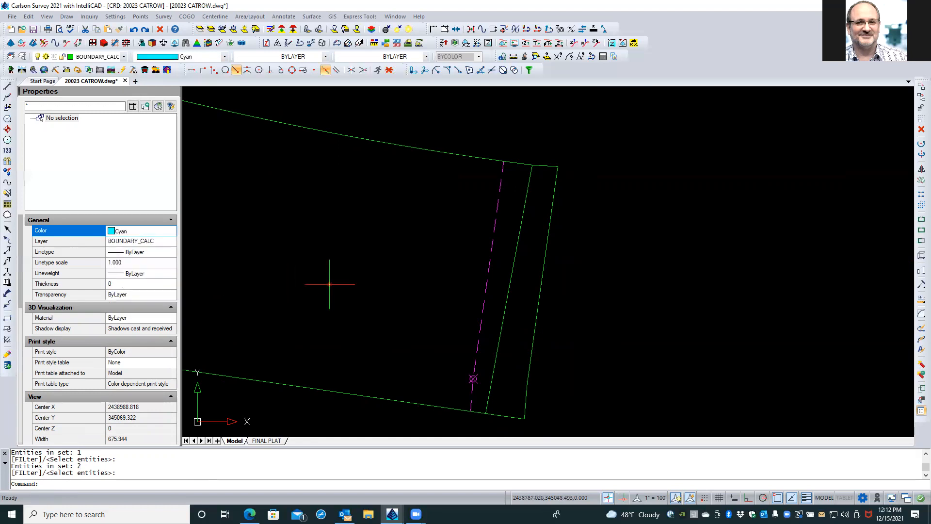
Step: Start a 2D polyline on layer BOUNDARY_CALC with color Cyan (4), without using the current drawing properties
left_click(7, 99)
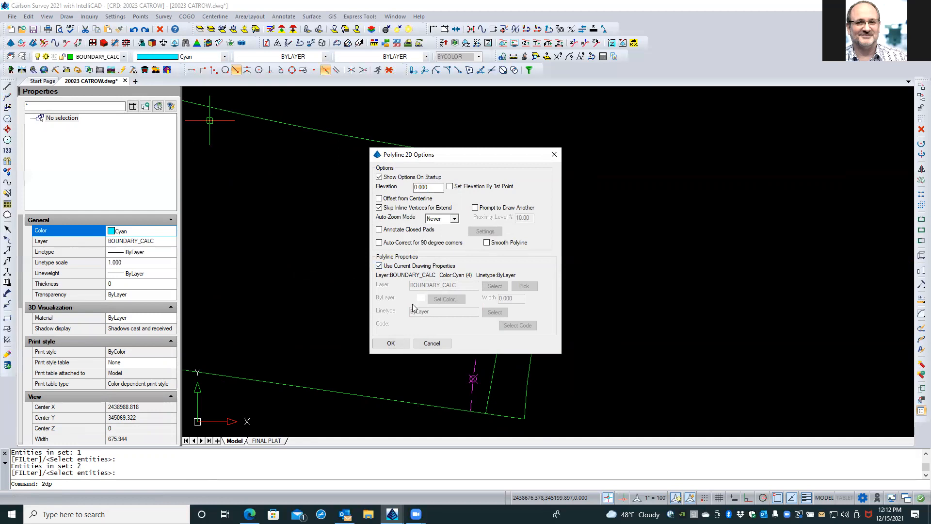
left_click(401, 267)
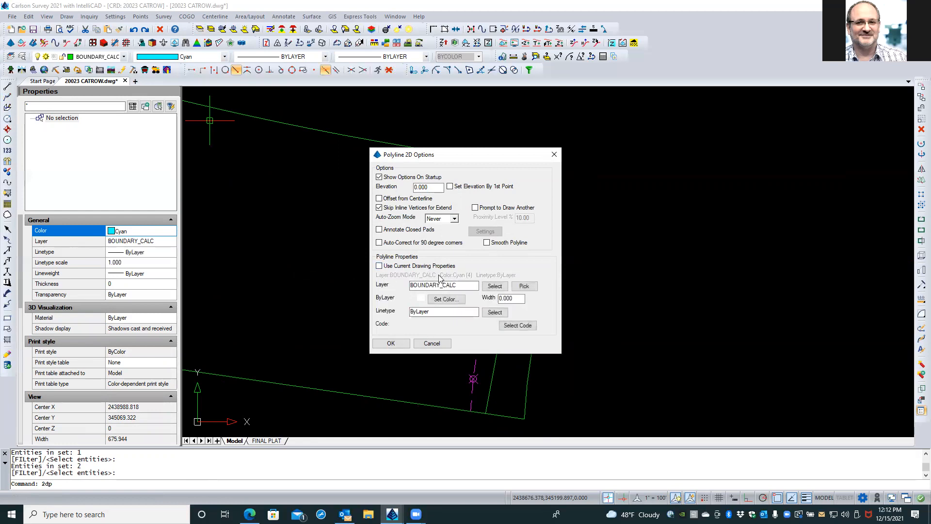
left_click(445, 299)
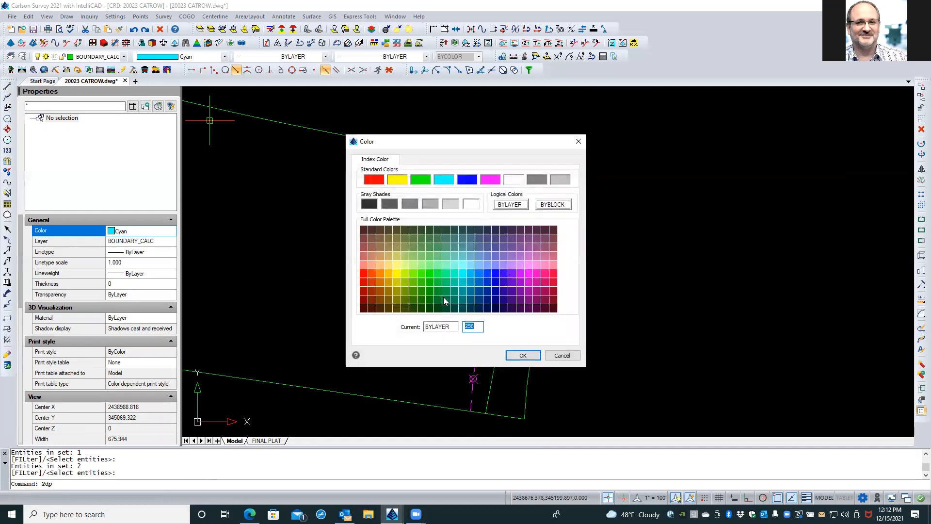
left_click(451, 180)
left_click(514, 354)
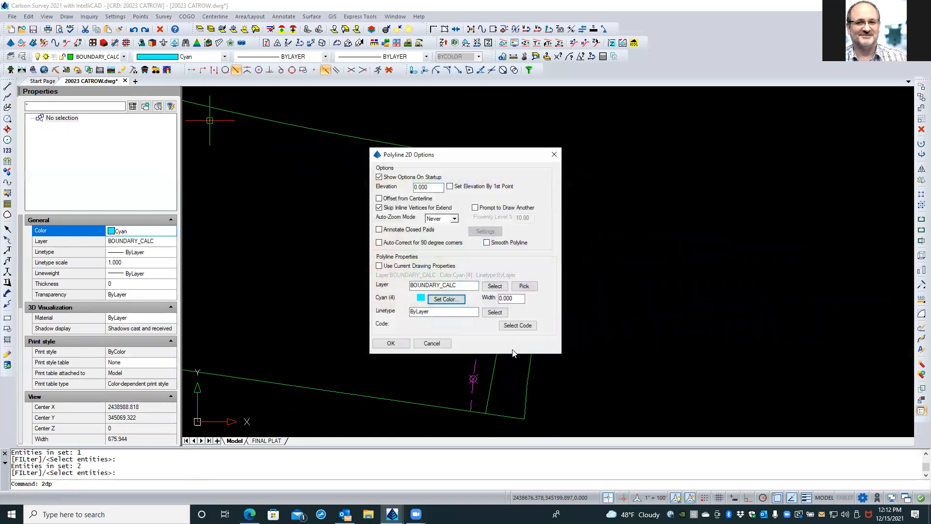
left_click(392, 343)
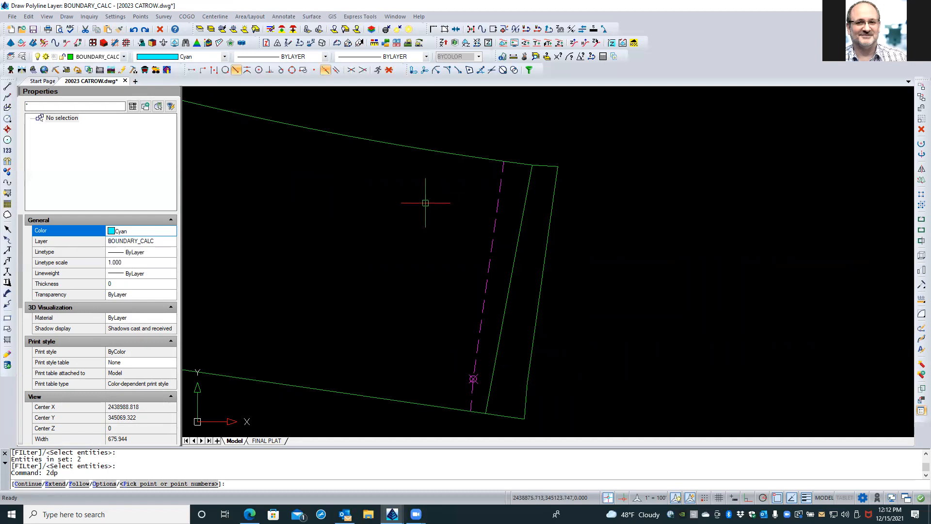
Step: Follow the Route 45 curve from the dashed easement line's north end to the adjoining boundary corner, without interpolating elevations, and accept the segment
type("f")
key("Return")
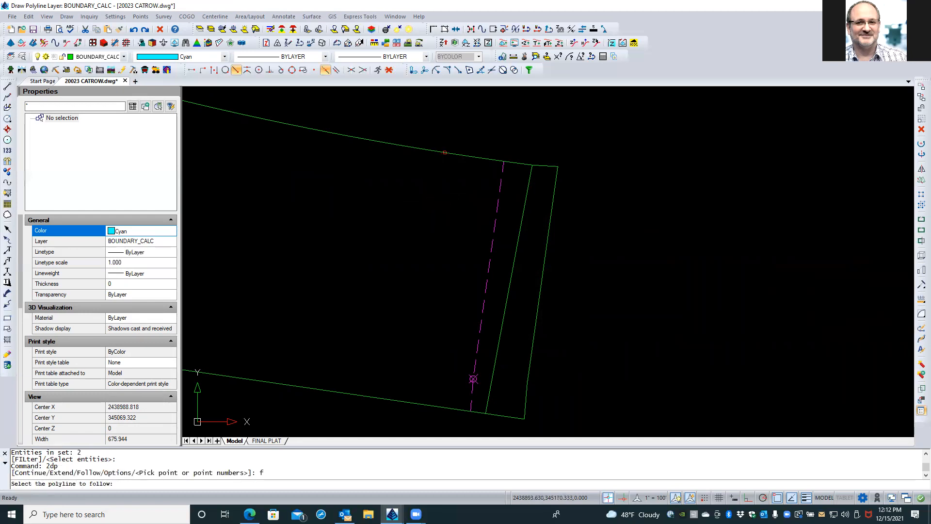
left_click(444, 152)
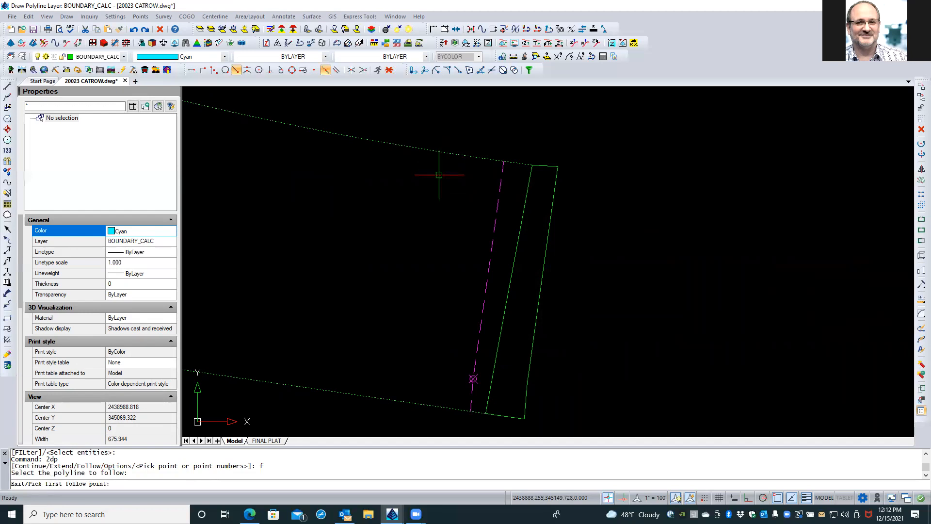
type("f")
key("Return")
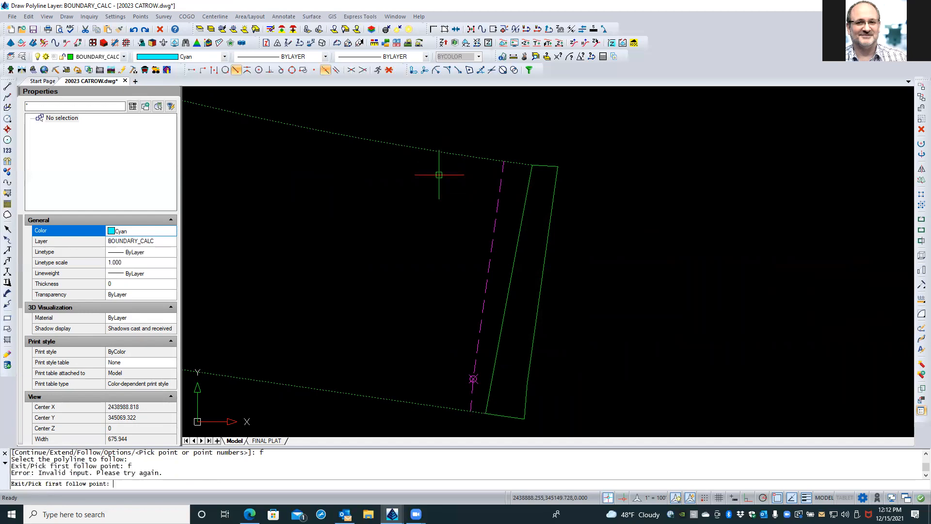
left_click(502, 184)
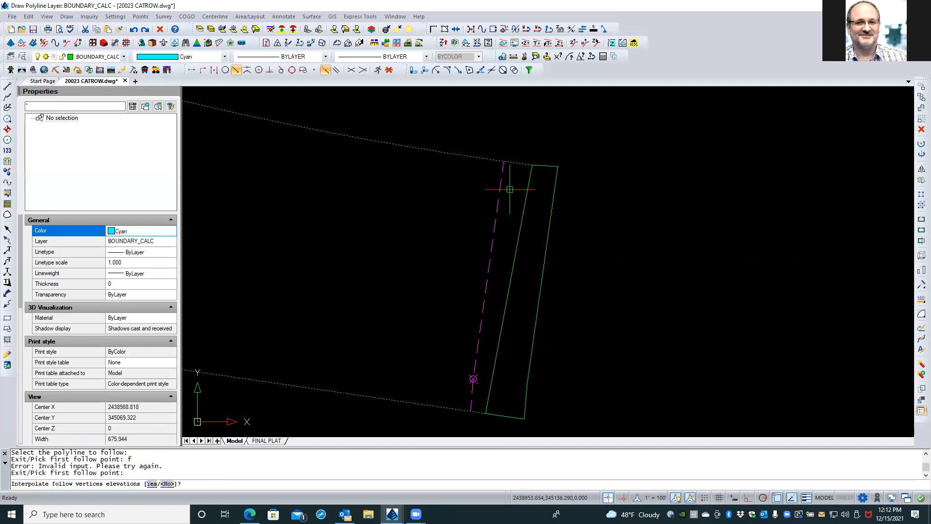
key("Return")
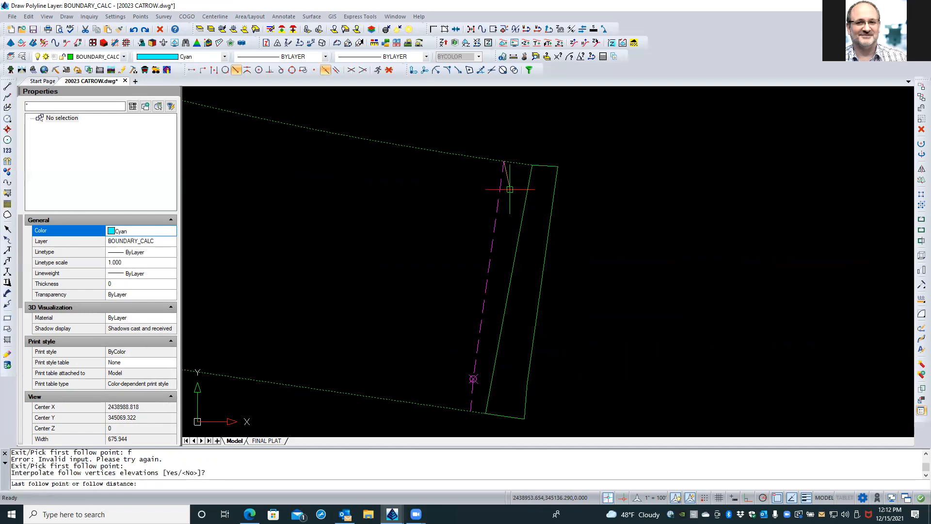
left_click(523, 164)
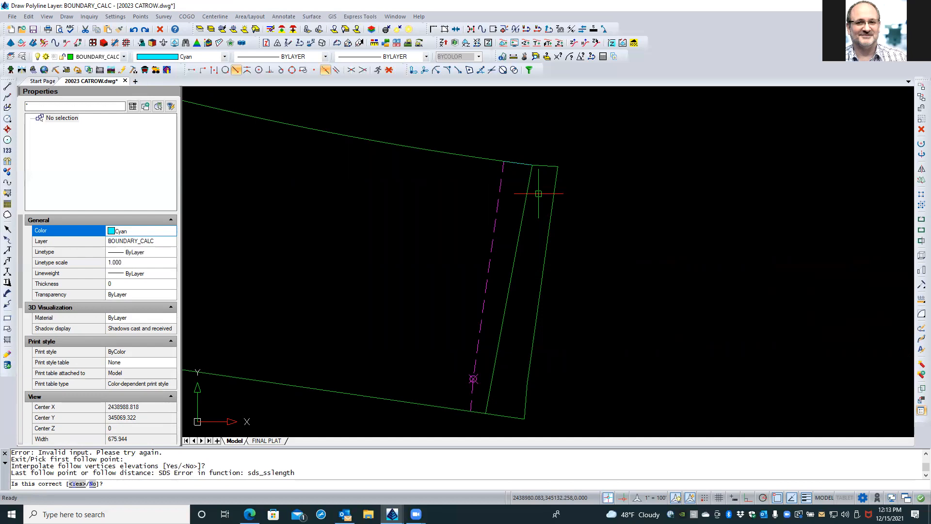
type("y")
key("Return")
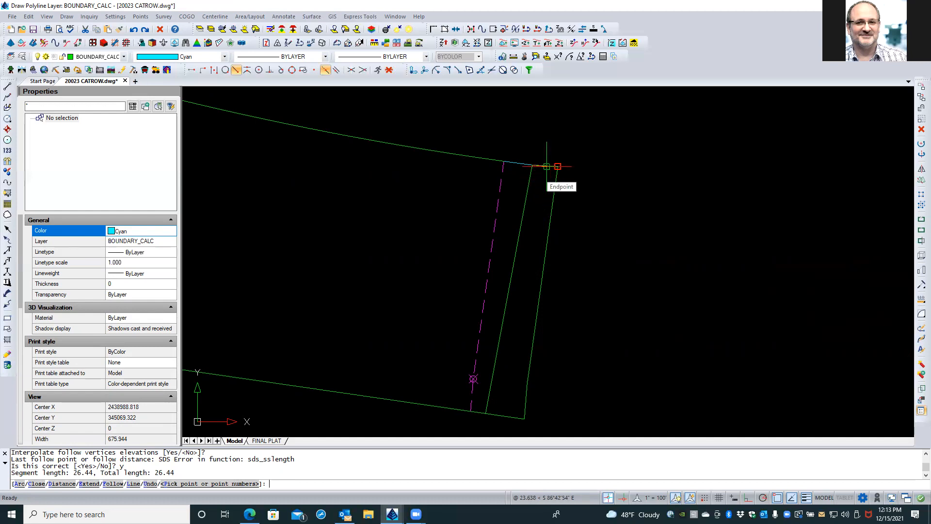
Step: Trace the cyan polyline through the strip's northeast, east and south boundary corners, up to the dashed easement line's bend, and close it
left_click(546, 166)
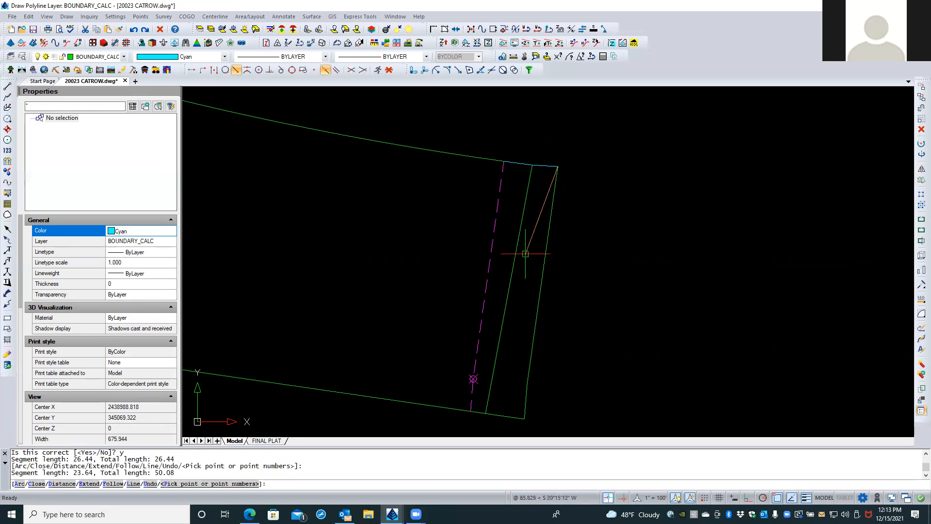
left_click(527, 382)
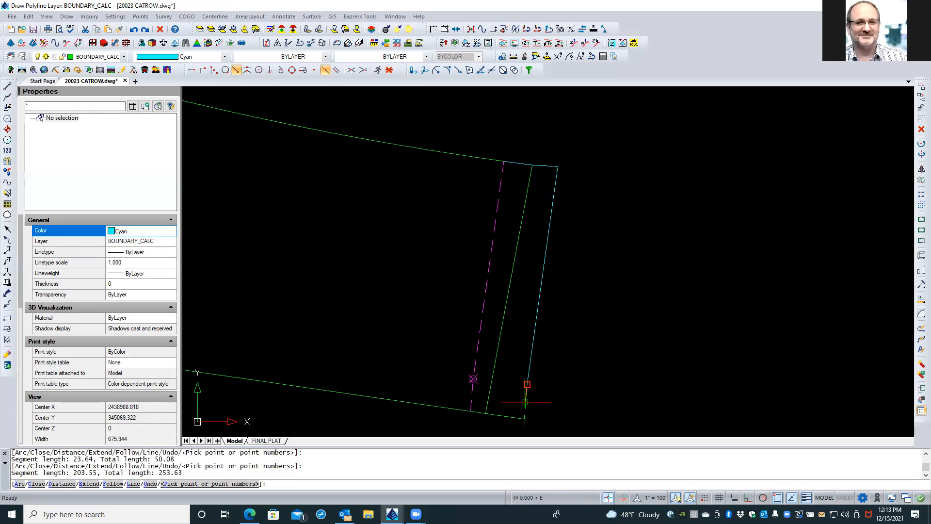
left_click(528, 410)
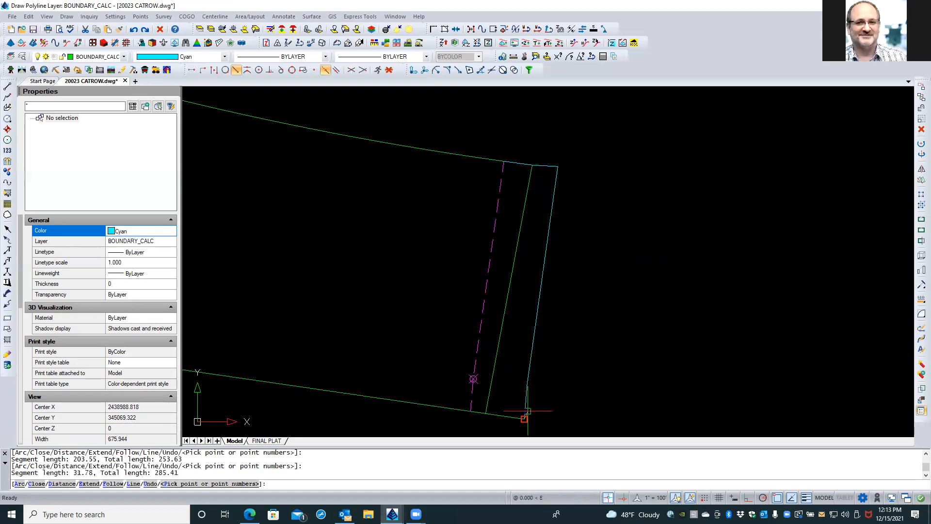
left_click(493, 415)
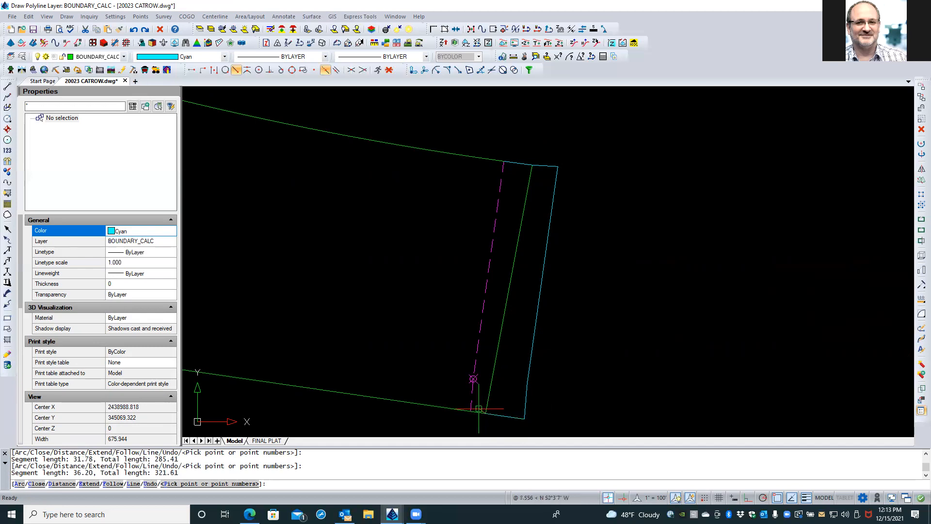
left_click(470, 409)
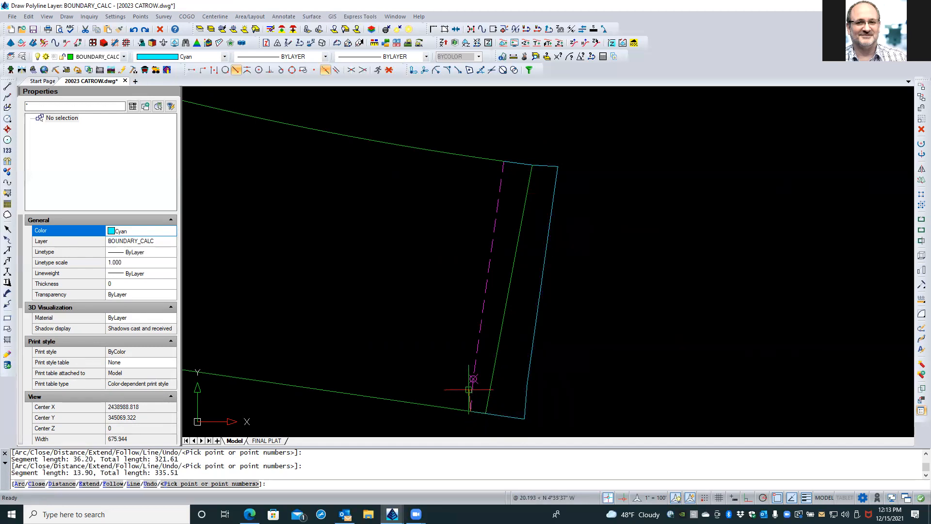
left_click(472, 382)
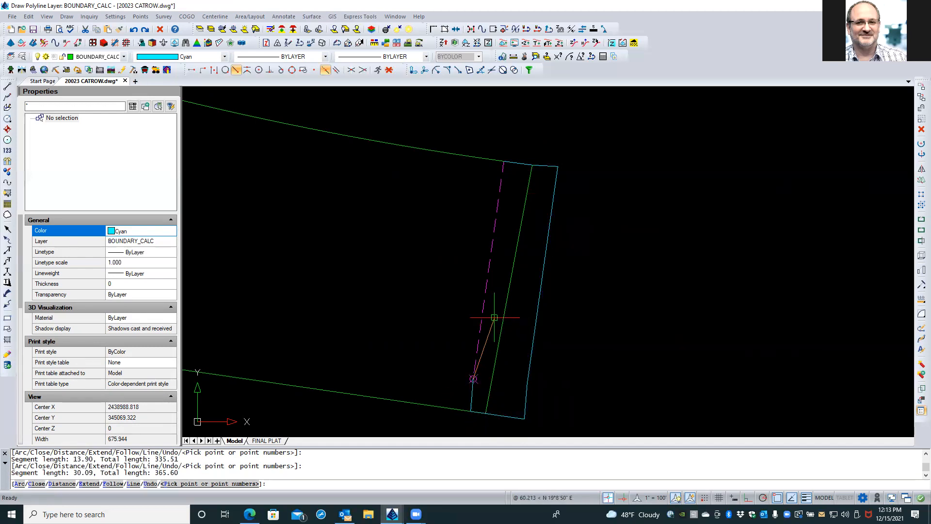
type("c")
key("Return")
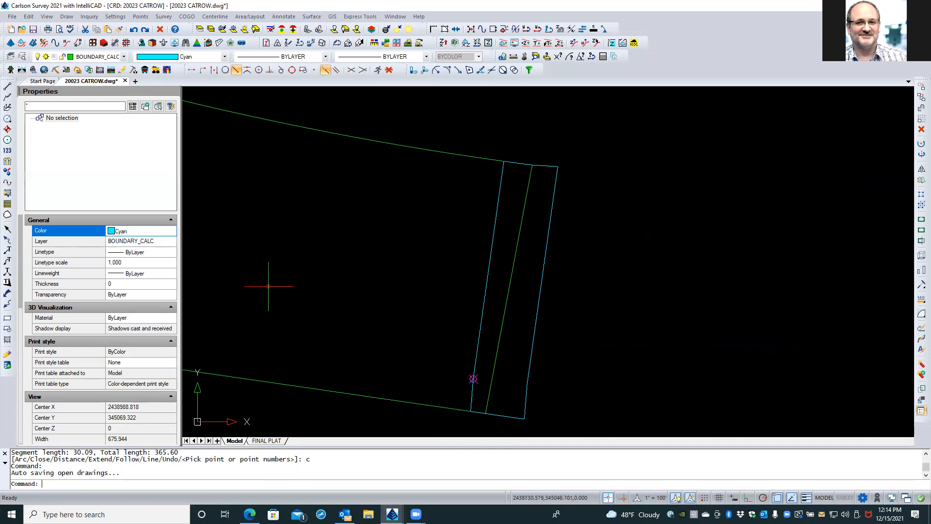
Step: Reset the current drawing color to ByLayer and restore the layers hidden by the isolation
left_click(131, 234)
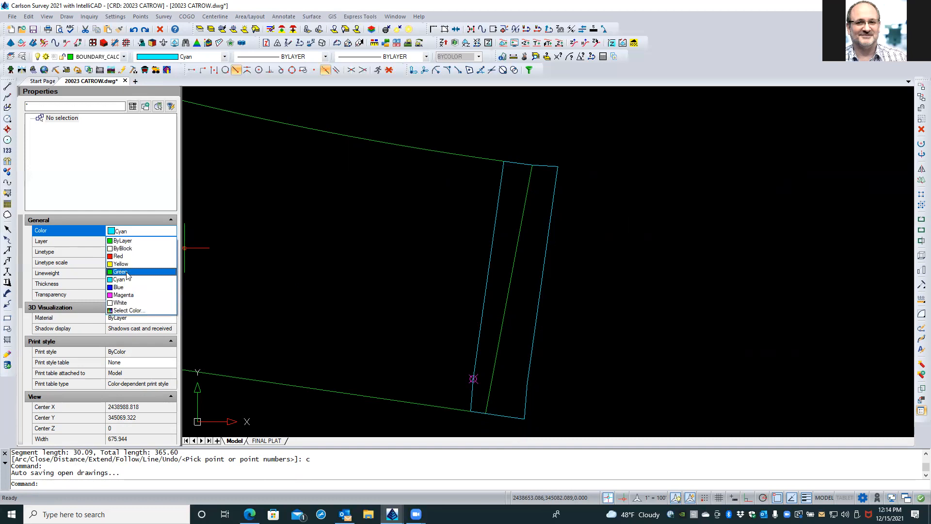
left_click(124, 241)
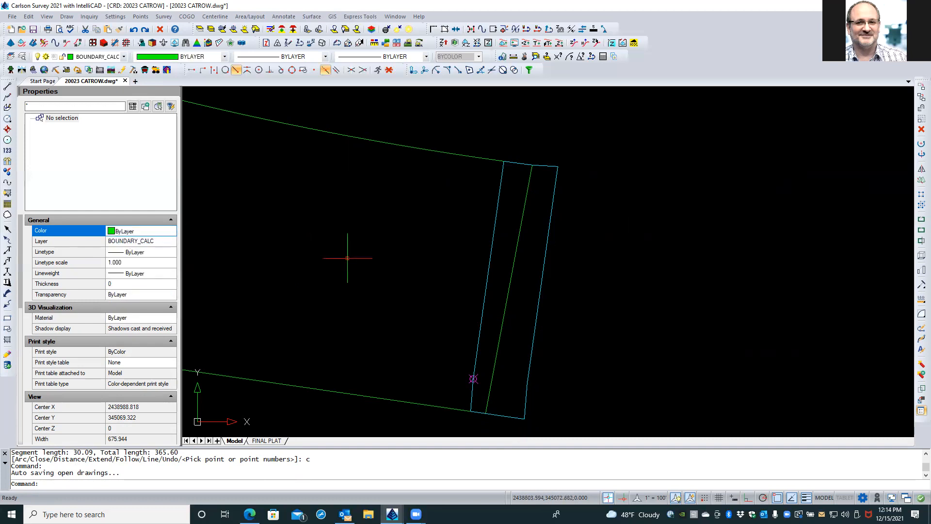
left_click(211, 29)
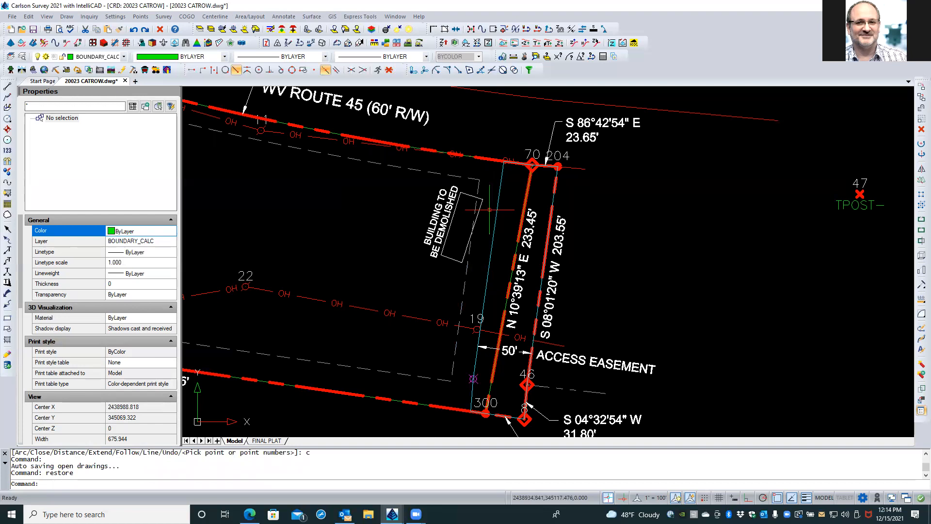
left_click(286, 17)
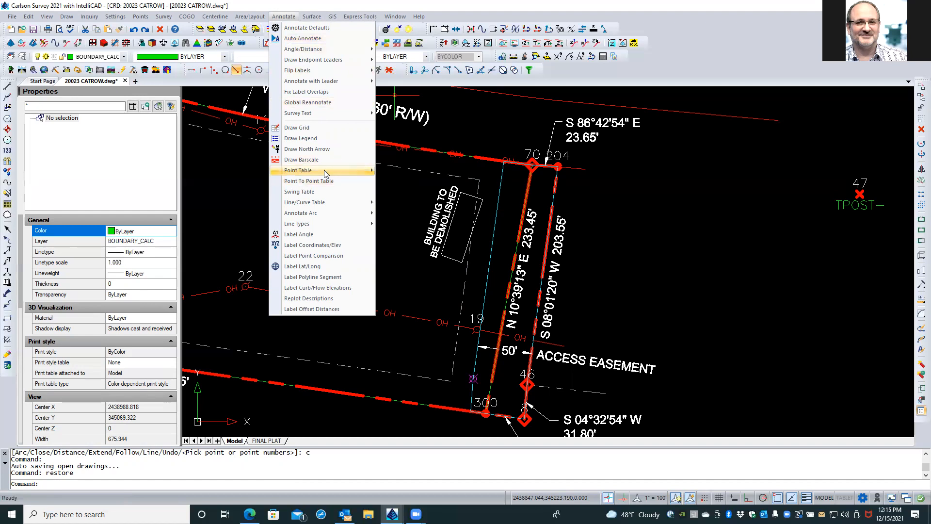
mouse_move(324, 170)
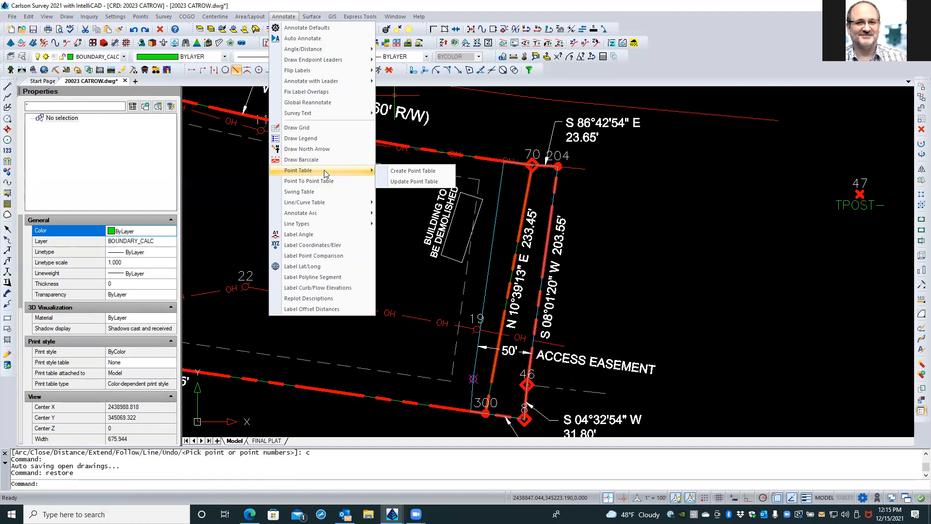
mouse_move(326, 202)
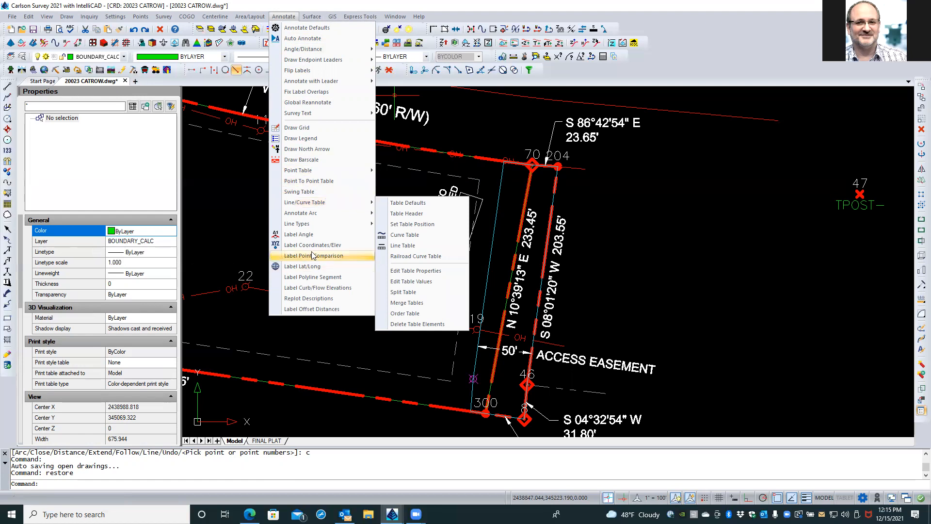
mouse_move(343, 218)
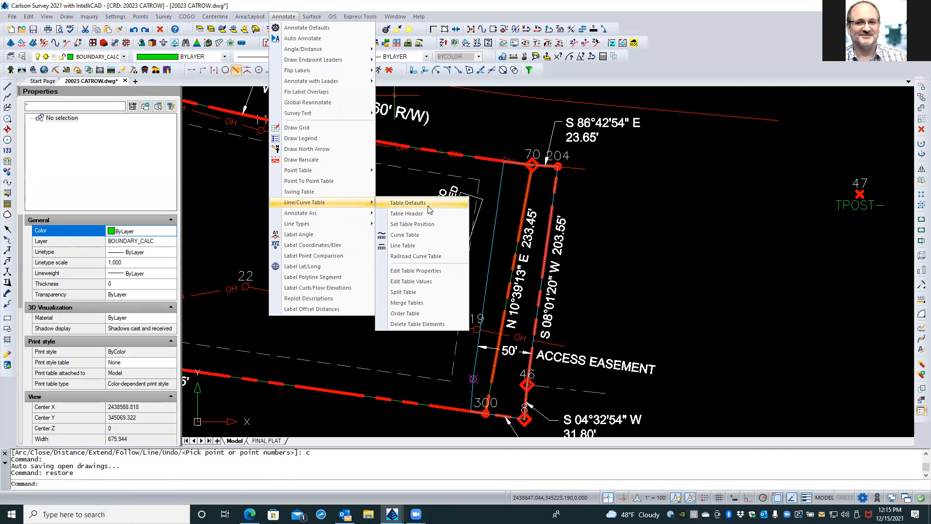
left_click(401, 247)
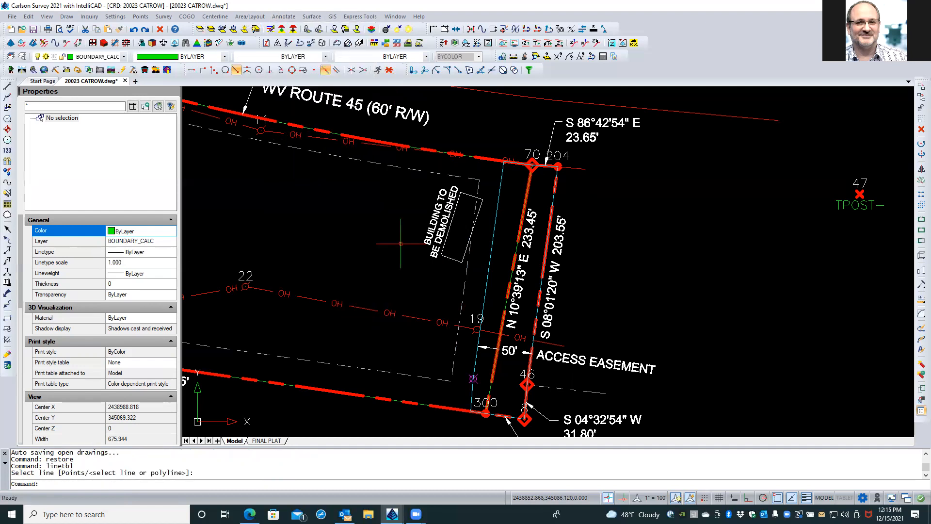
left_click(502, 180)
key("Escape")
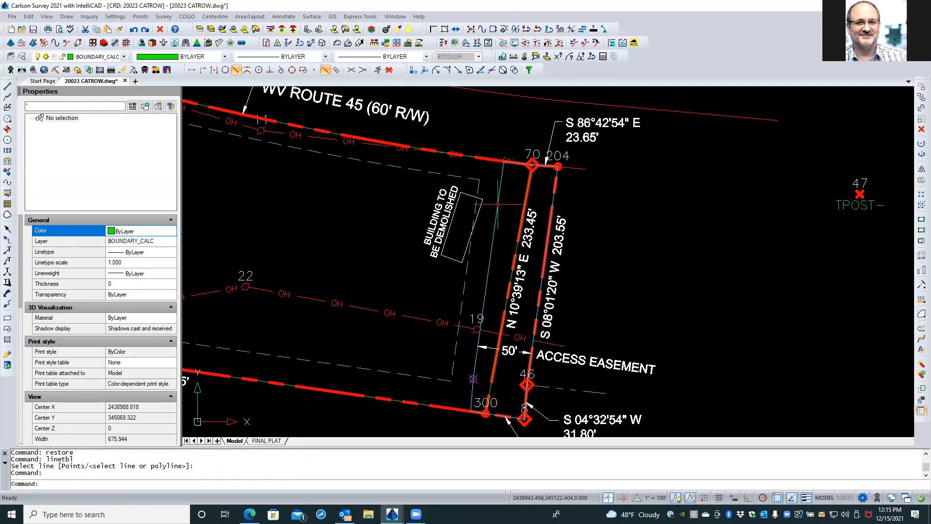
key("Return")
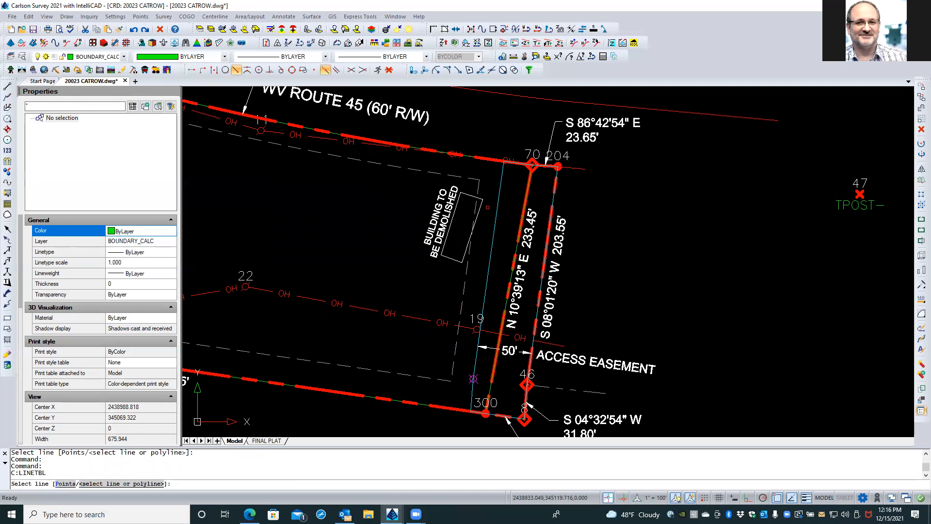
key("Escape")
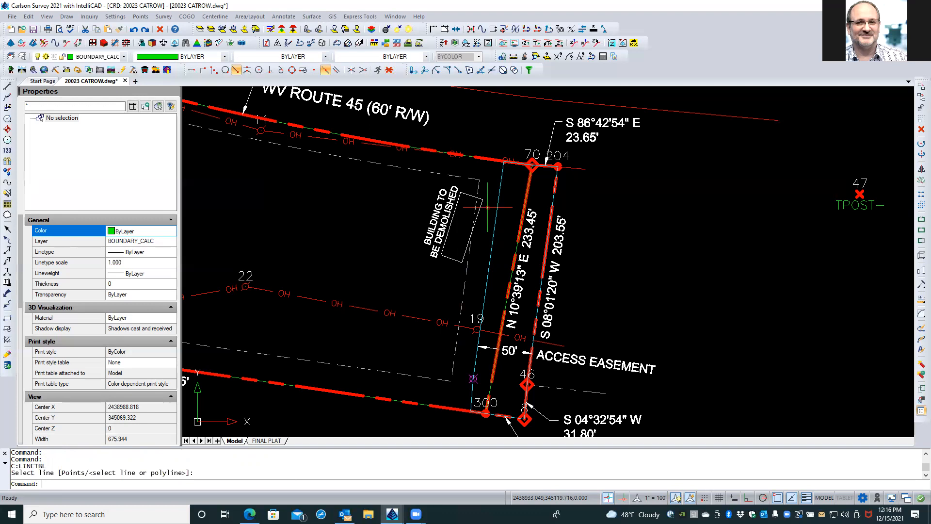
Step: Try labeling the cyan easement's west line as line 1 in a line table east of the strip, and undo it
key("Return")
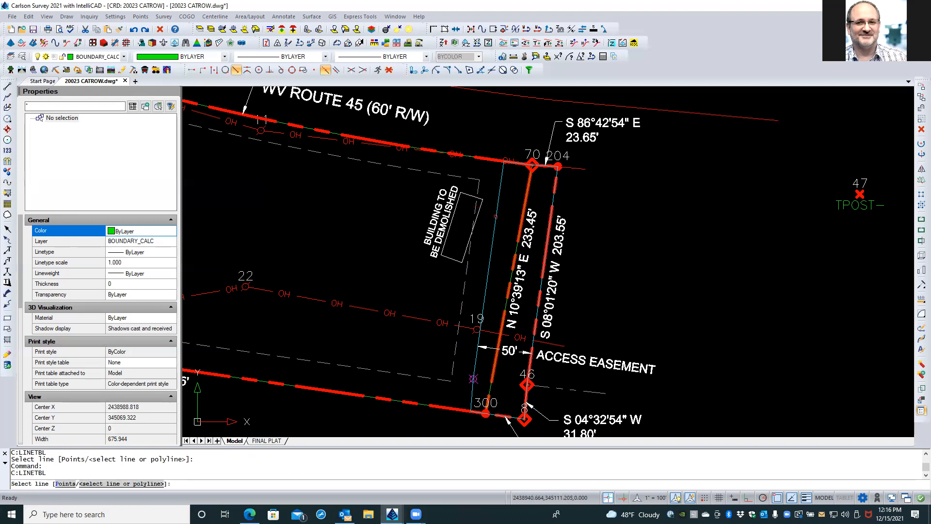
left_click(495, 217)
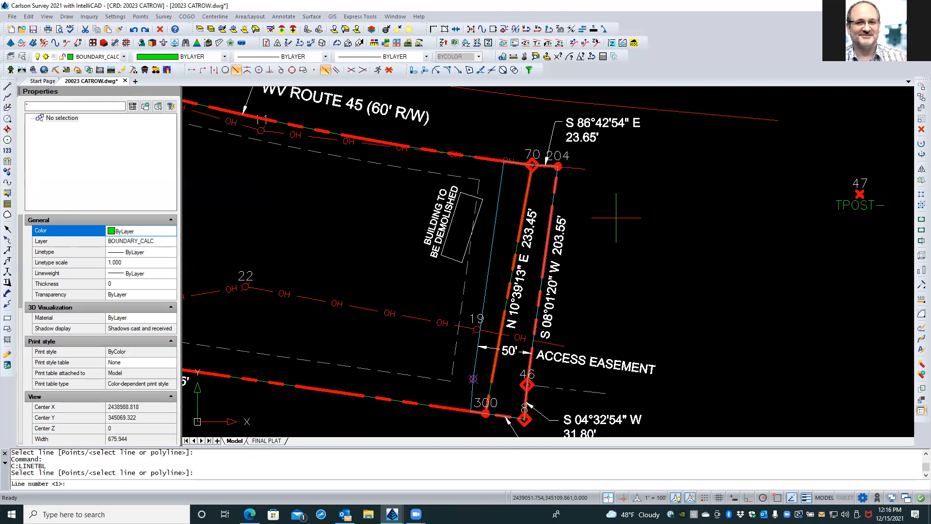
key("Return")
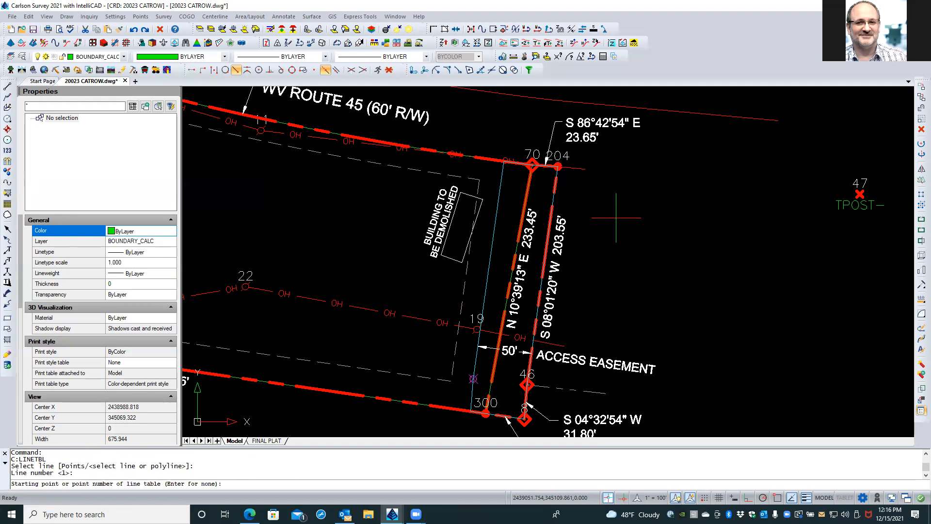
left_click(653, 233)
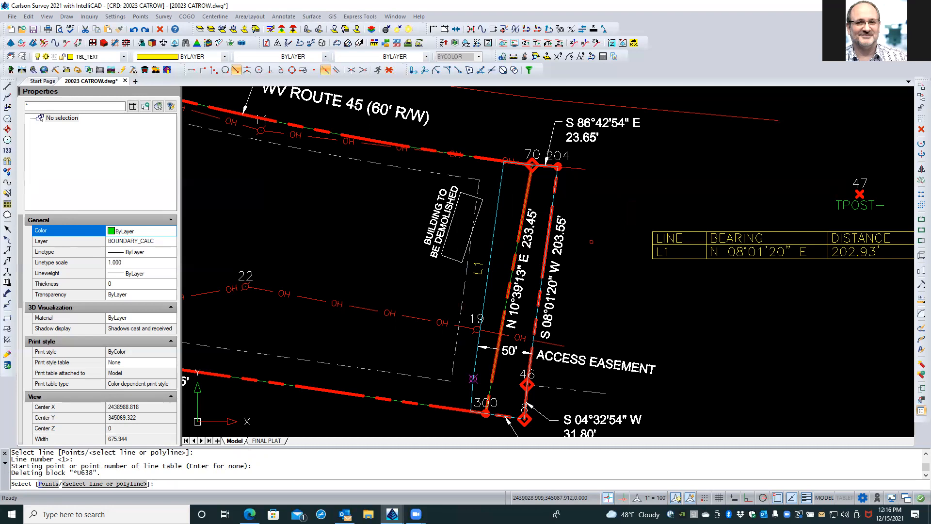
key("Return")
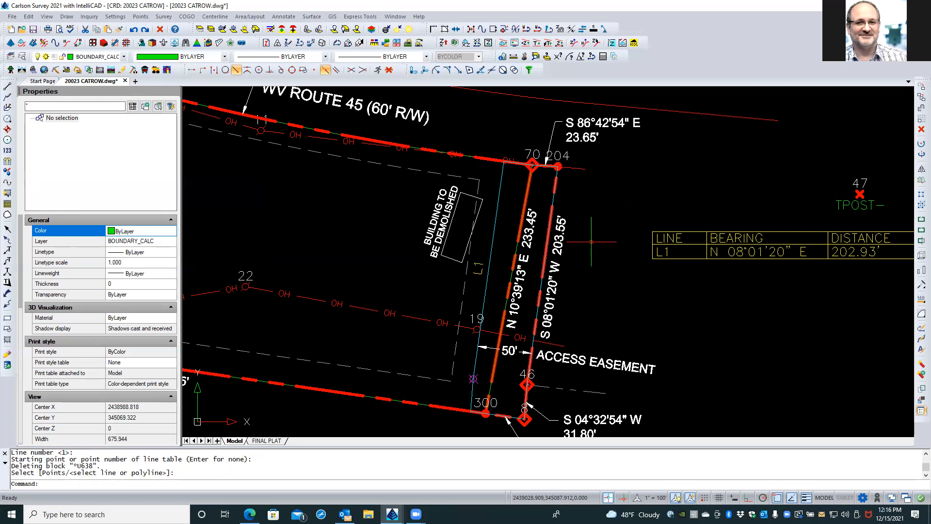
type("U")
key("Return")
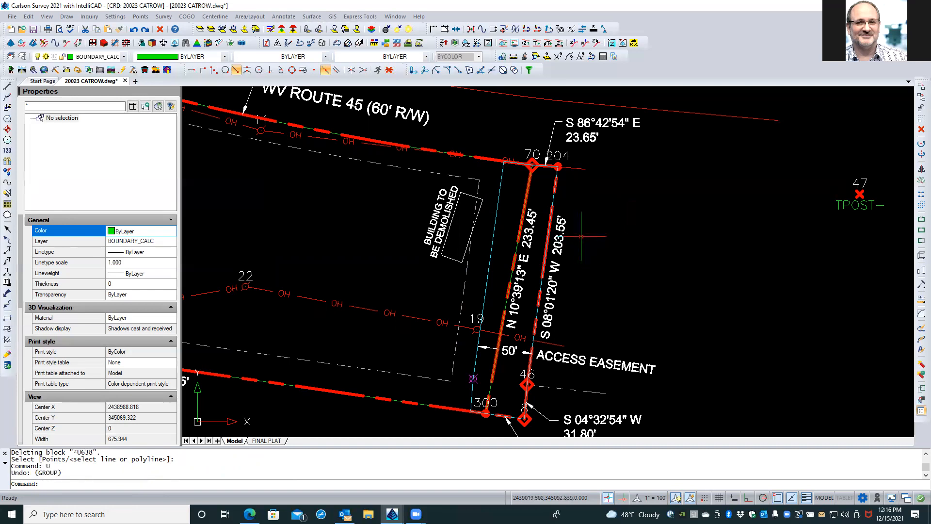
Step: Open Auto-Annotate's general annotation defaults and save the current settings to a file named "anno defaults"
left_click(284, 16)
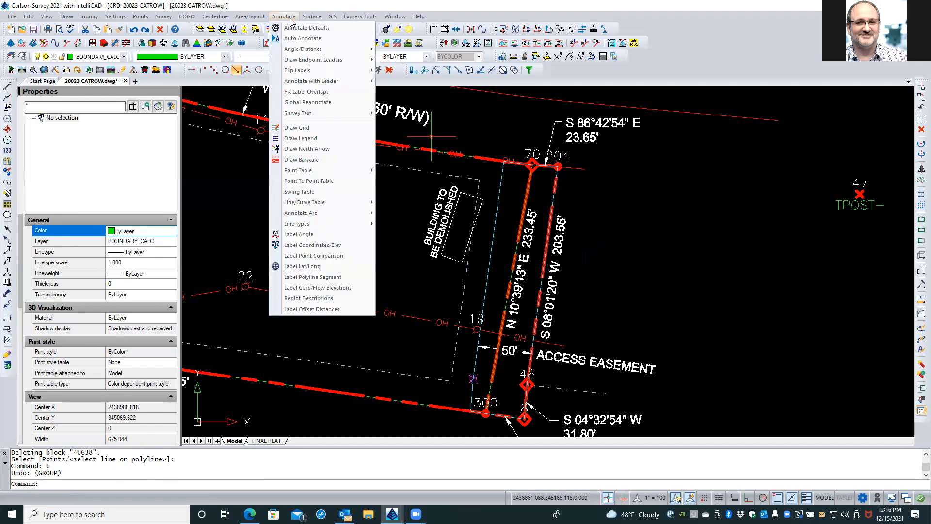
left_click(318, 38)
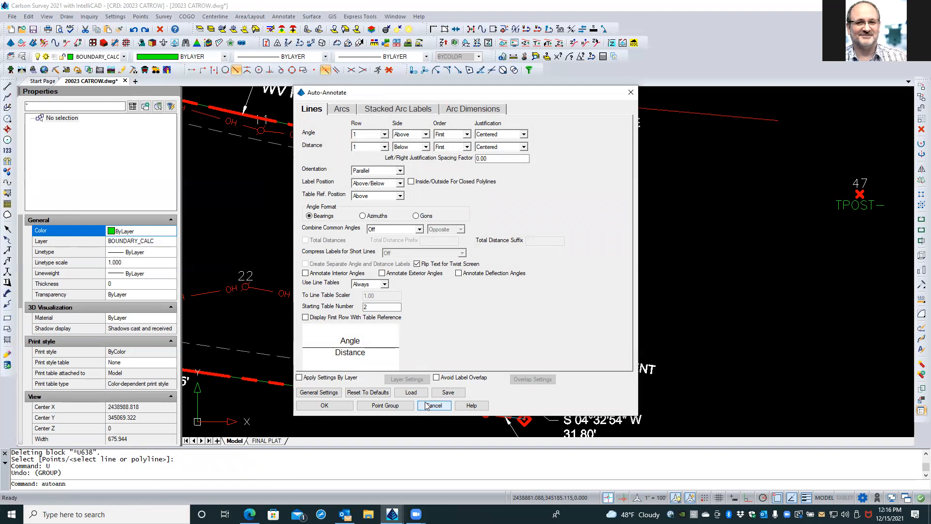
left_click(319, 392)
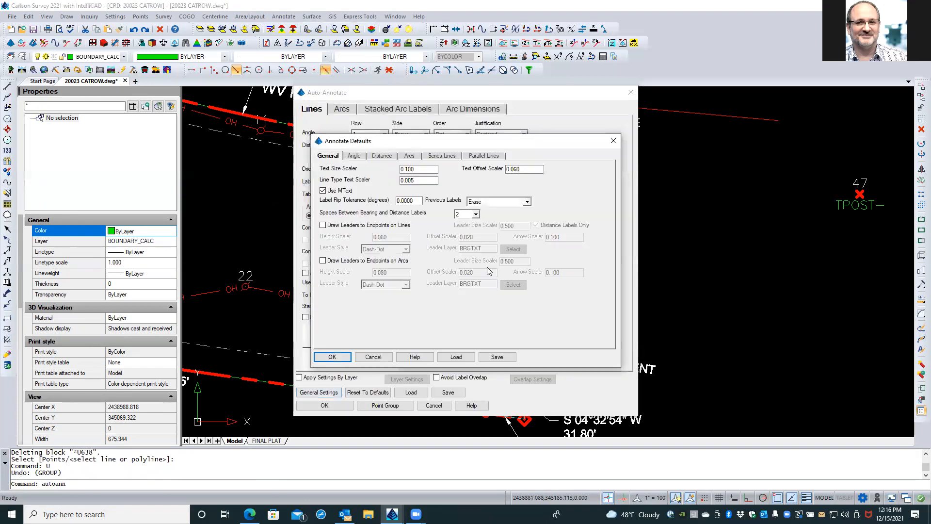
left_click_drag(373, 146, 474, 181)
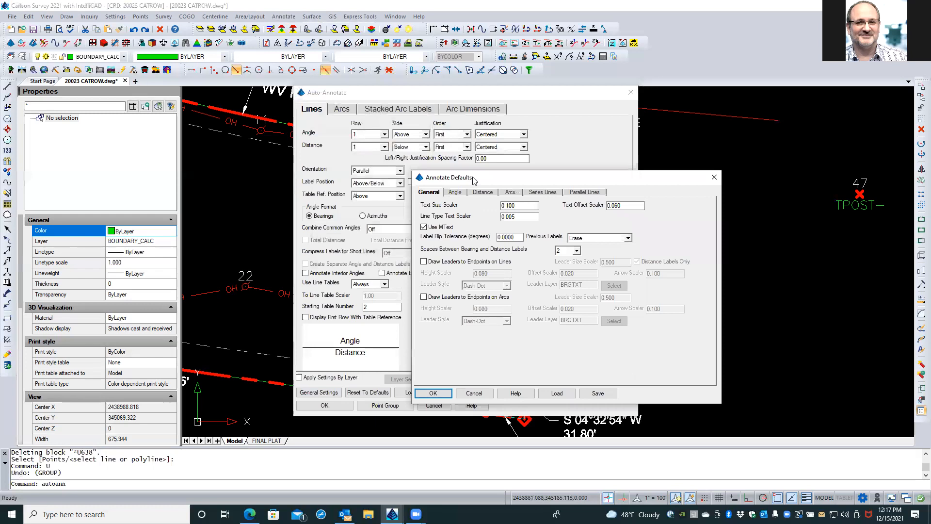
left_click(598, 393)
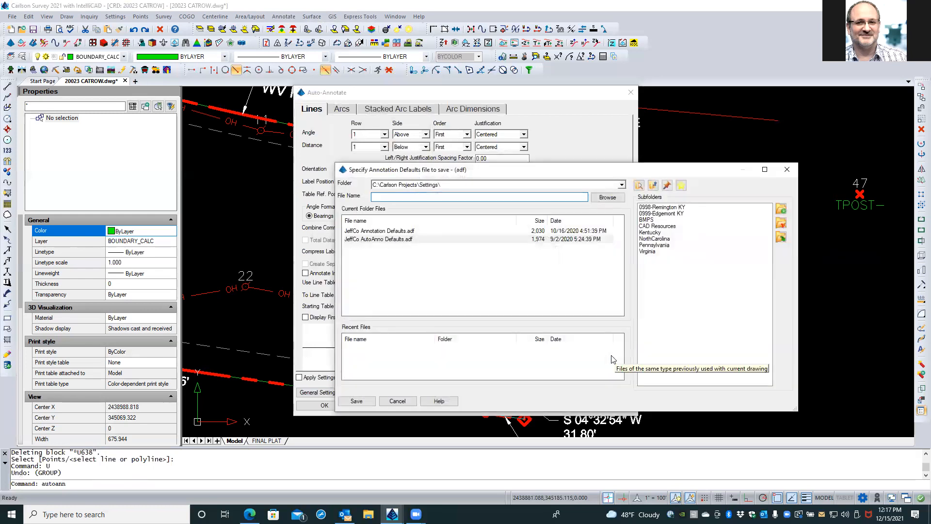
type("anno defaults")
key("Return")
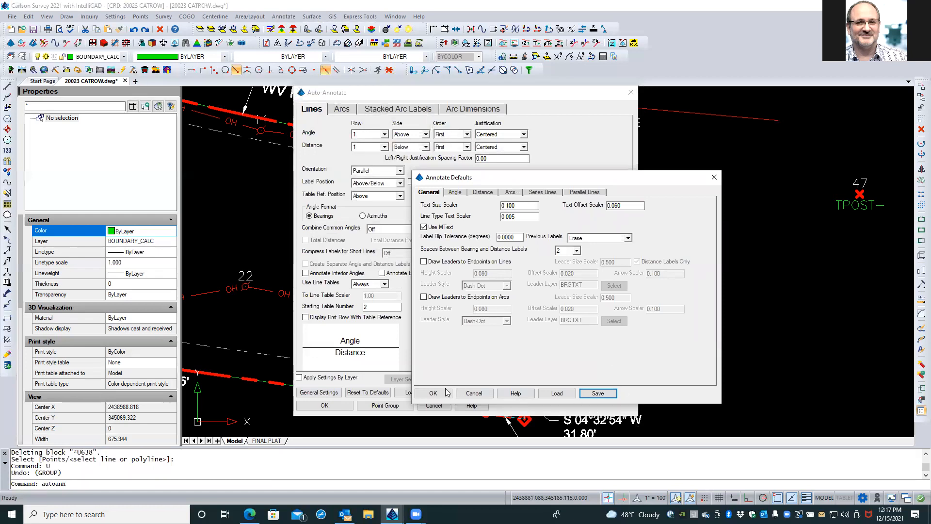
Step: Set the annotation Text Size Scaler to .06 and the Text Offset Scaler to .04, and disable Use MText
double_click(509, 209)
type(".06")
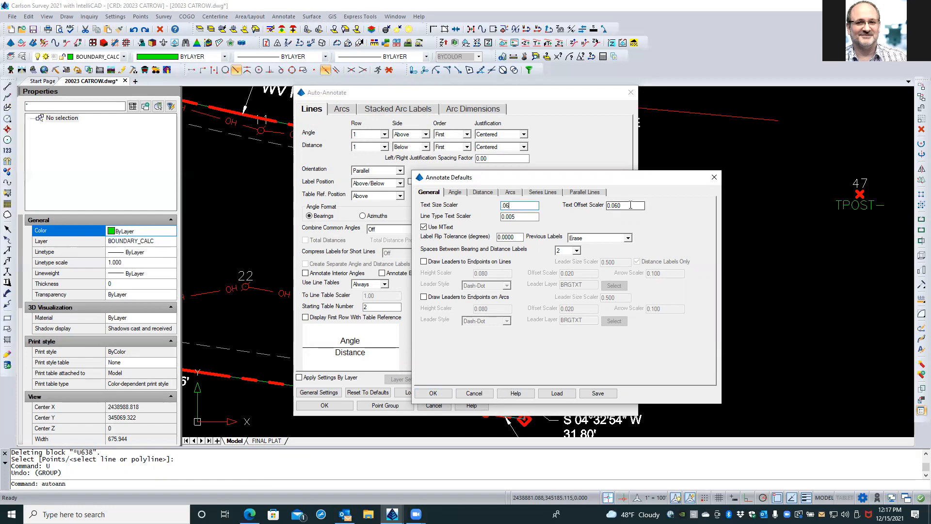
double_click(630, 205)
type(".04")
left_click(424, 227)
Step: Set the layer for angle annotations to ANNO-LINETABLE in the annotation defaults
left_click(455, 192)
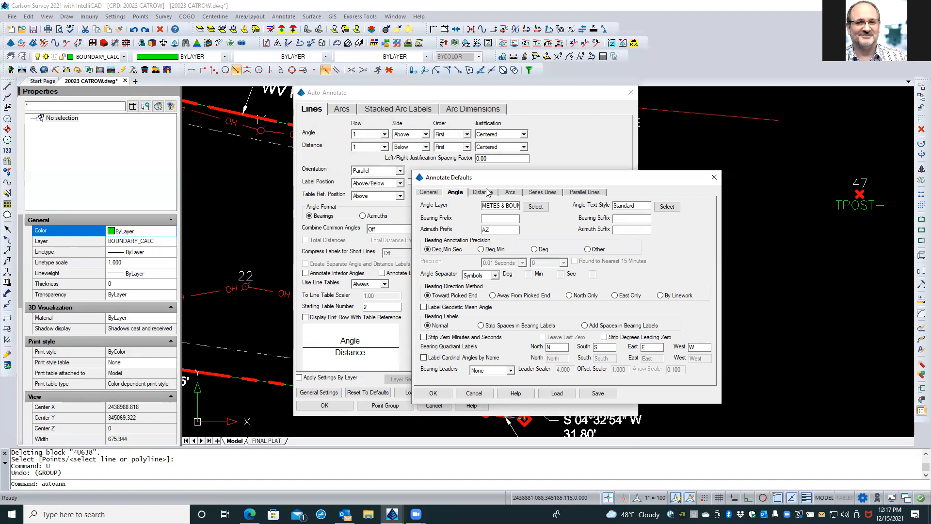
left_click(429, 192)
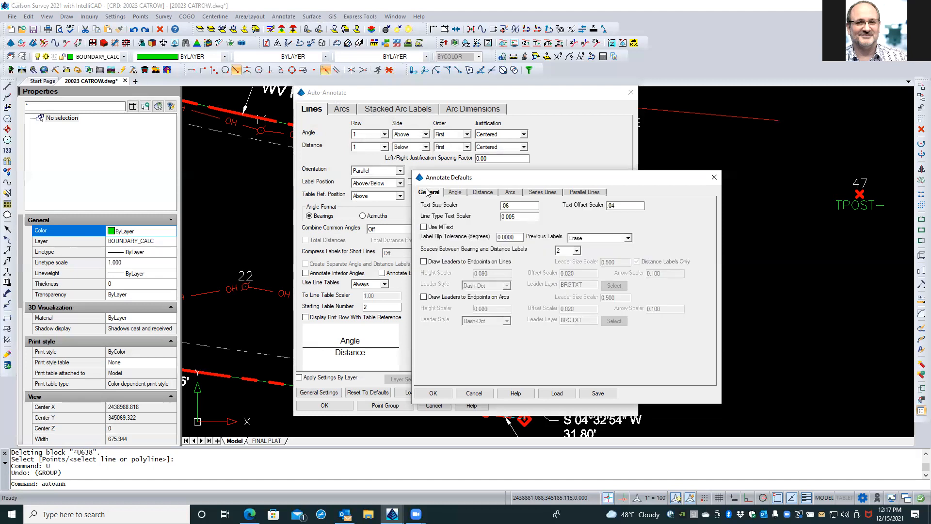
left_click(455, 193)
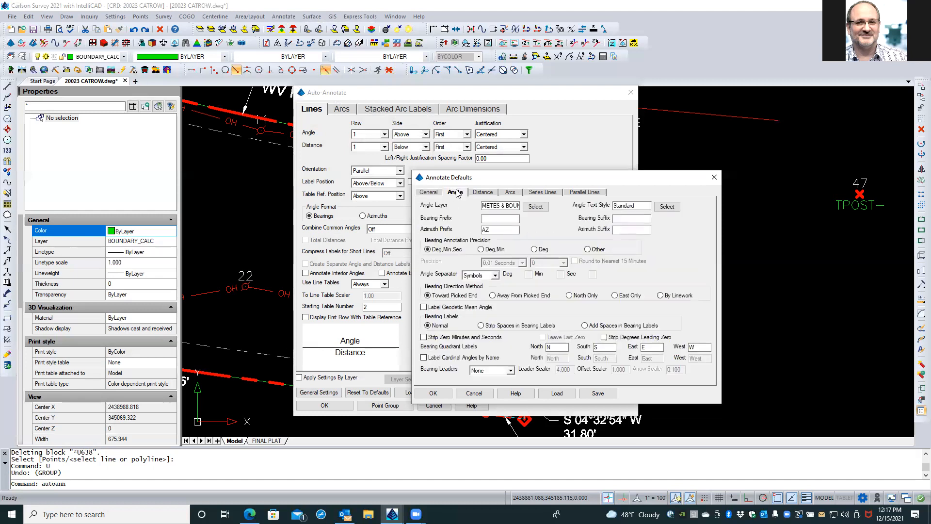
left_click(500, 205)
left_click_drag(483, 206, 541, 209)
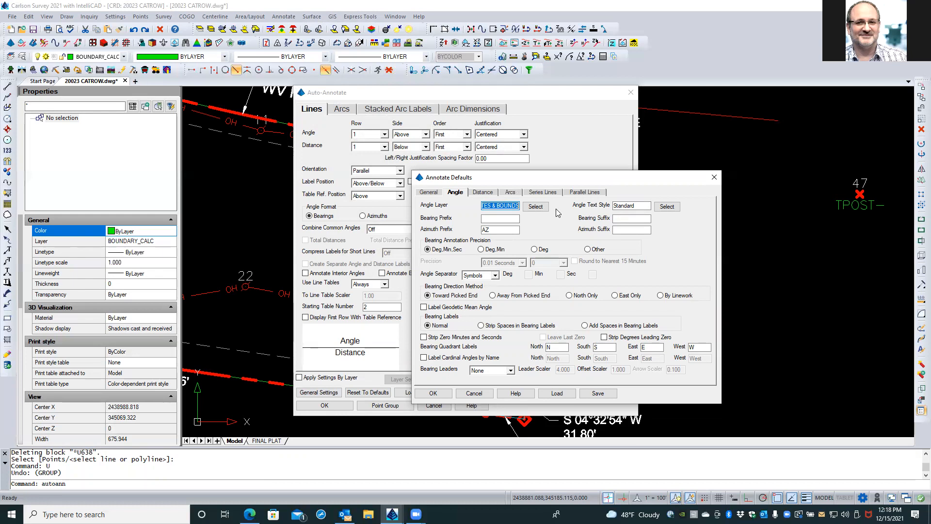
type("lINETABLE")
key("Home")
type("ANNO-")
double_click(509, 205)
Step: Set the text style of the angle annotations to Simplex
left_click(644, 207)
left_click(667, 206)
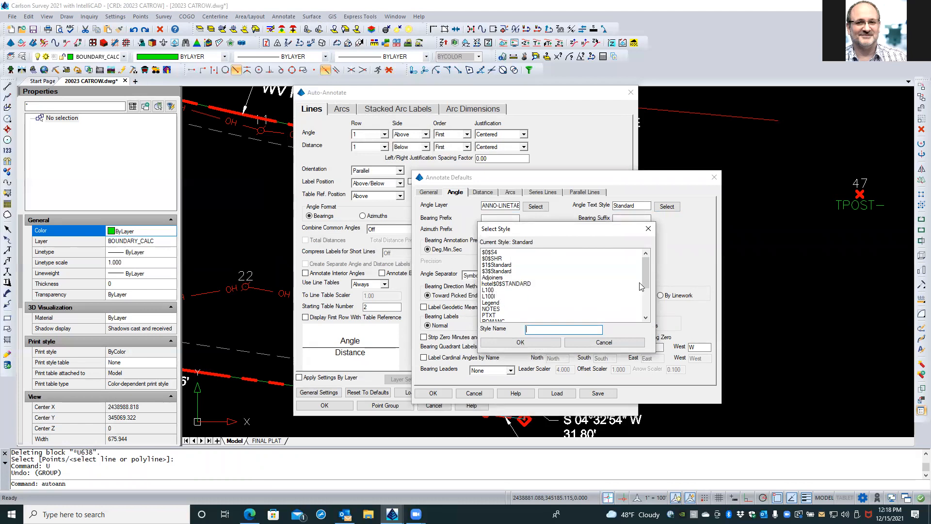
left_click_drag(647, 274, 647, 298)
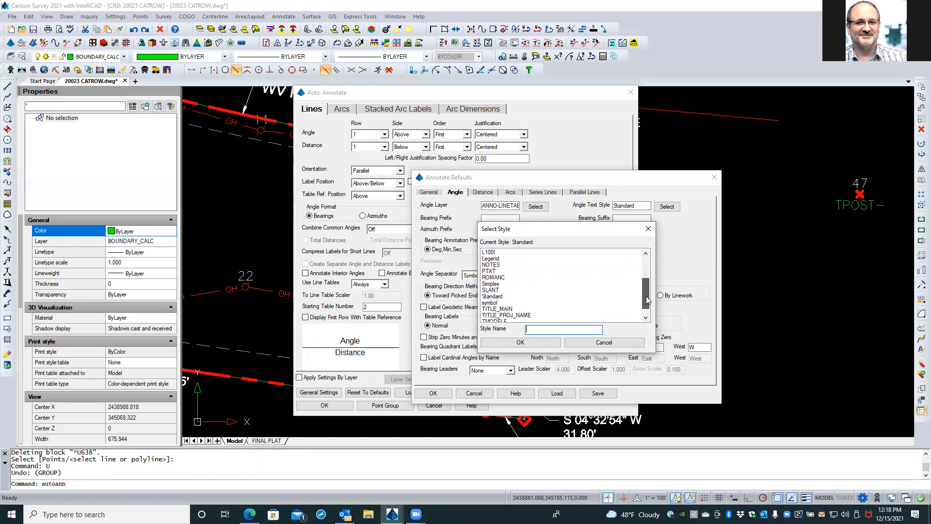
left_click(491, 284)
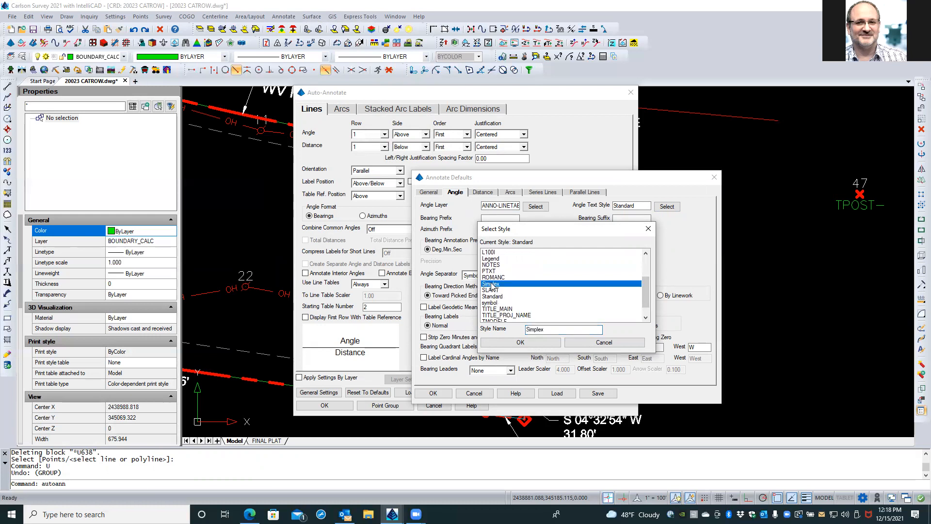
left_click_drag(647, 291, 644, 310)
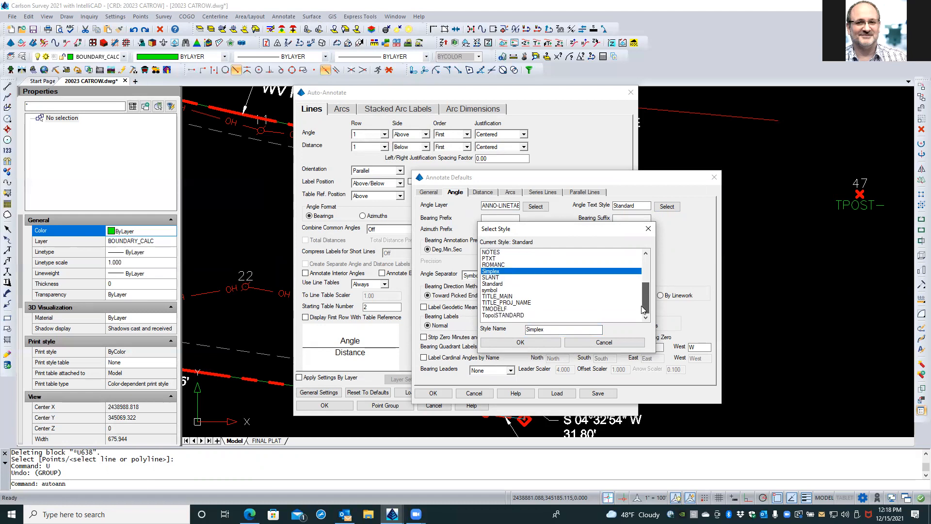
left_click(526, 342)
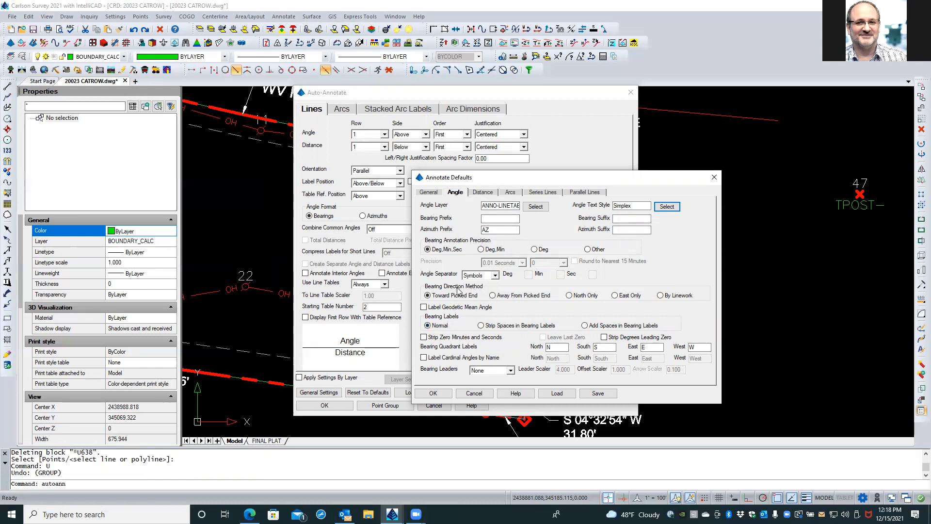
Step: Set the distance annotation layer to ANNO-LINETABLE and its text style to Simplex
left_click(481, 192)
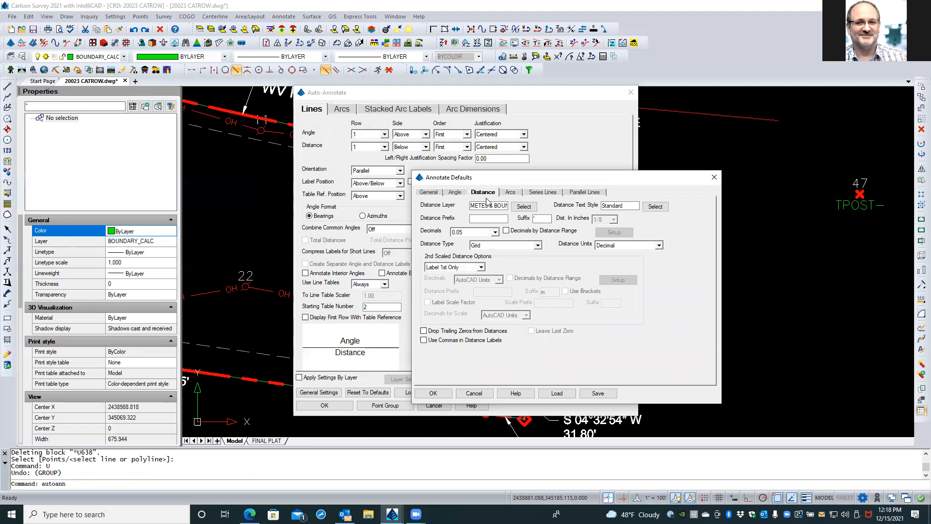
double_click(473, 206)
left_click_drag(473, 206, 516, 211)
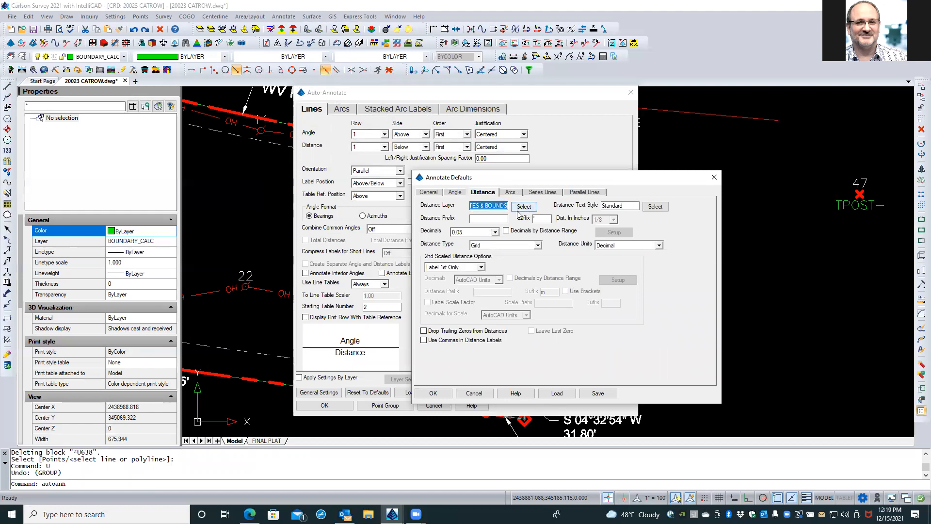
type("NO-LINETABLE")
left_click(654, 206)
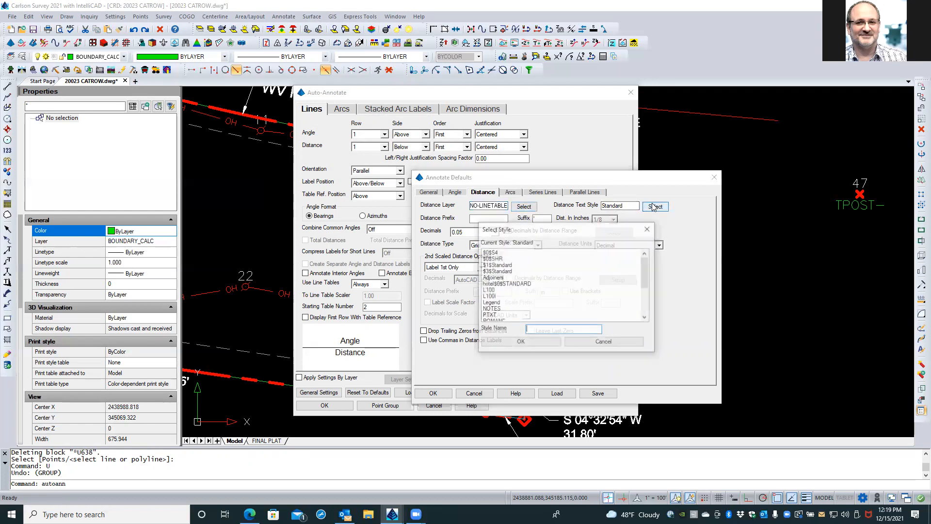
left_click_drag(646, 269, 646, 297)
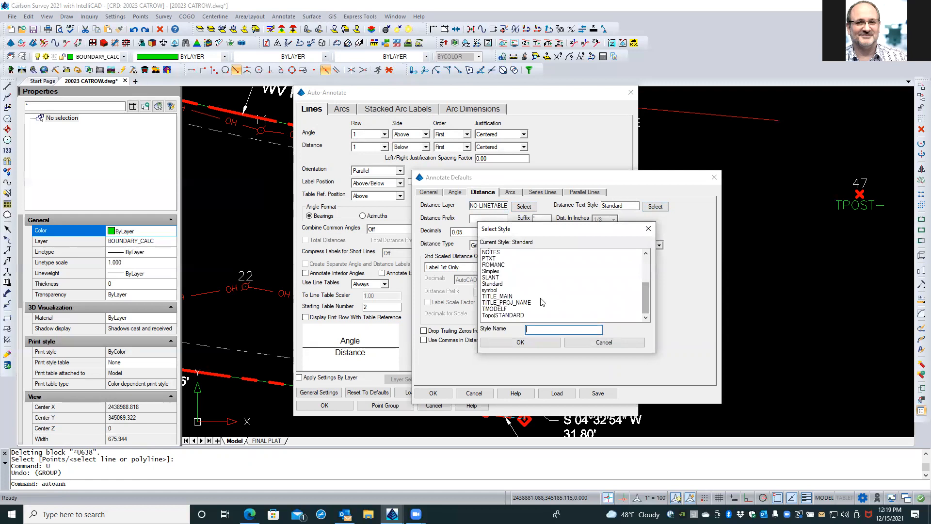
double_click(493, 271)
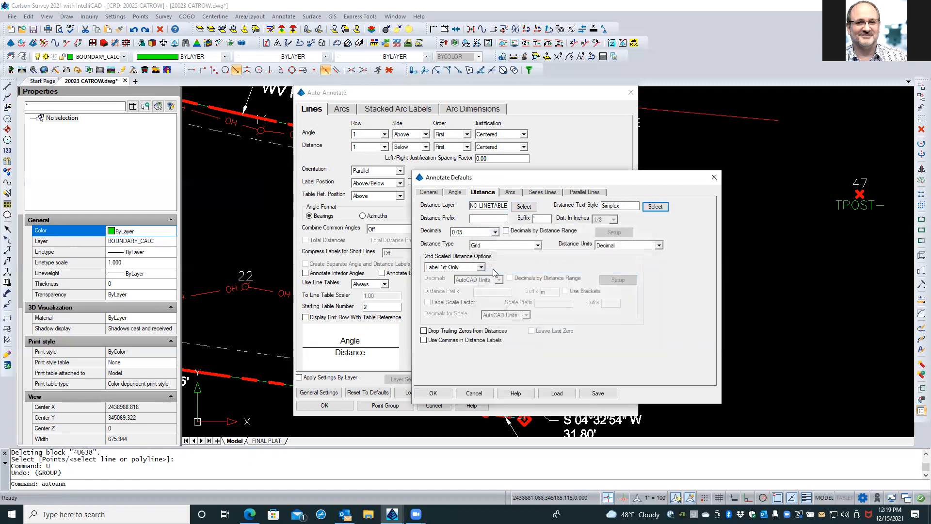
Step: Select 0.05 as the decimals setting for the distance labels
left_click(495, 232)
left_click(495, 232)
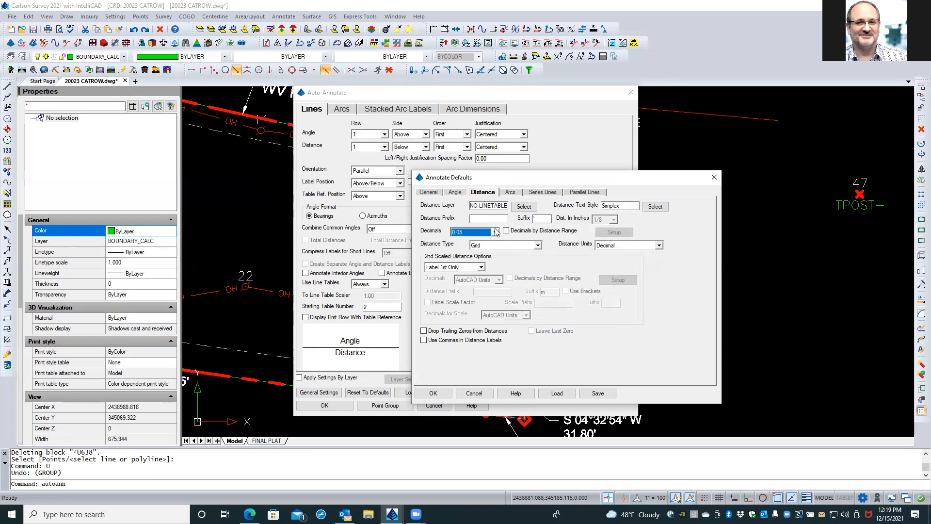
left_click(495, 232)
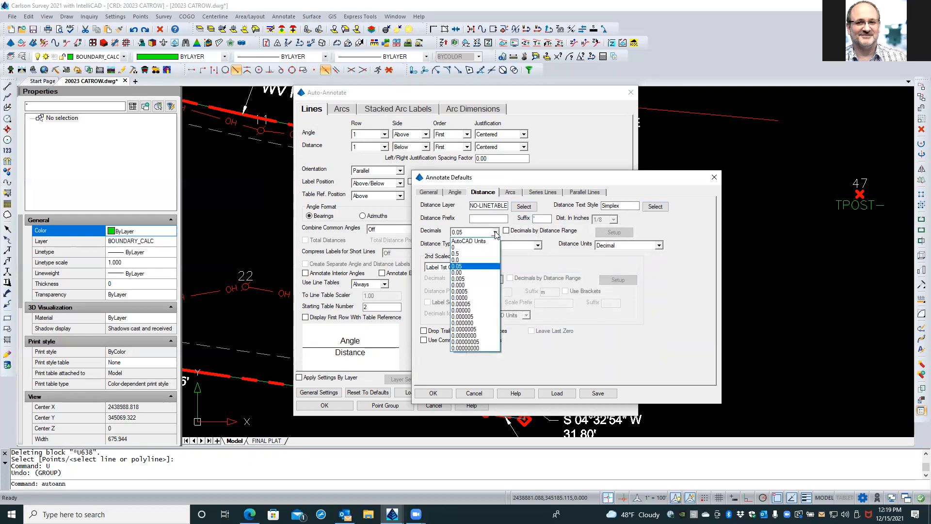
left_click(466, 266)
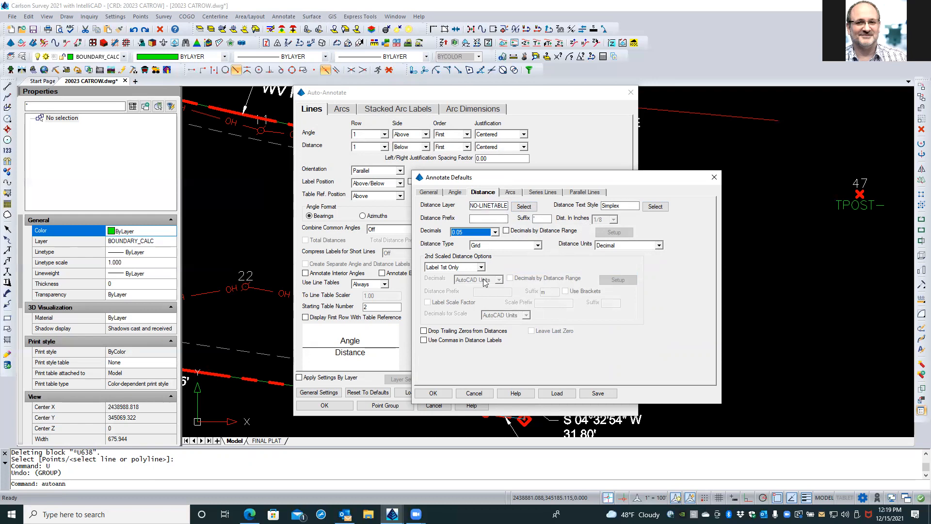
Step: Set the arc labels layer to ANNO-LINETABLE and the arc labels style to Simplex
left_click(430, 192)
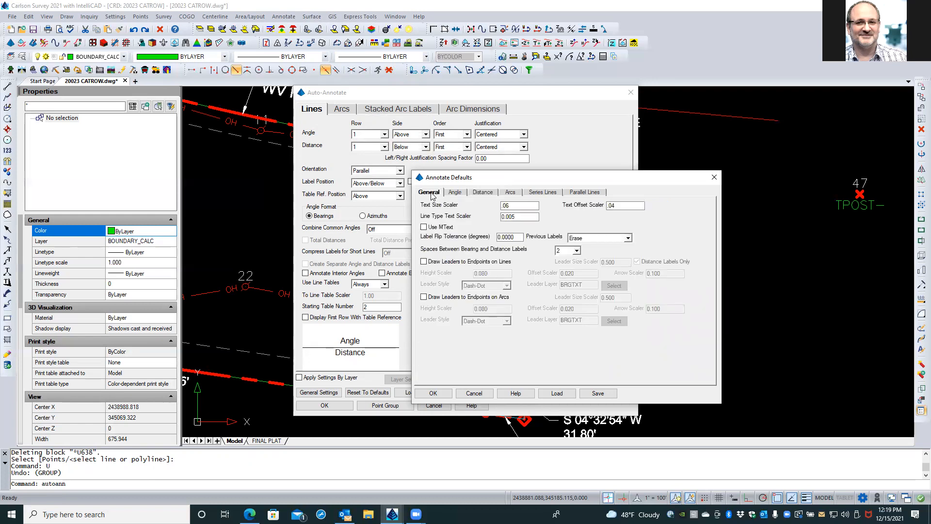
left_click(483, 193)
left_click(509, 192)
left_click_drag(518, 206, 485, 204)
type("NO-LINETABLE")
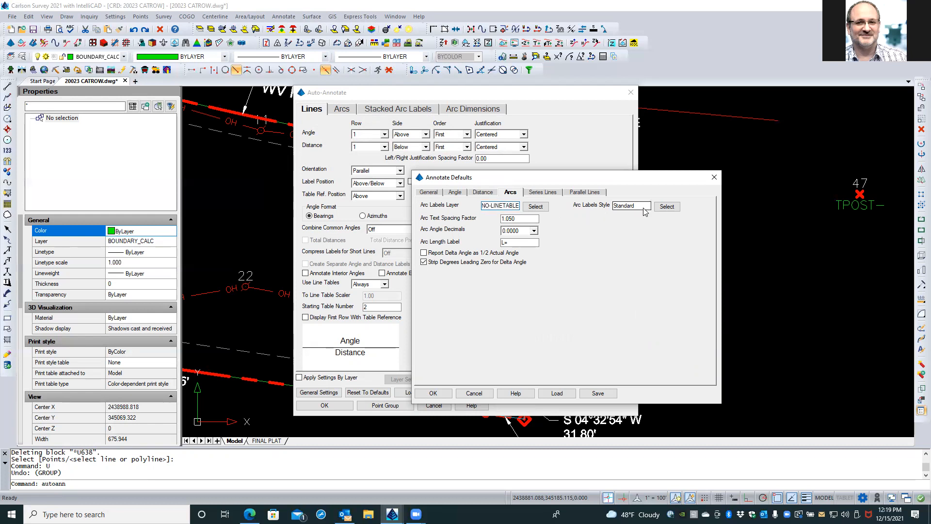
left_click(665, 207)
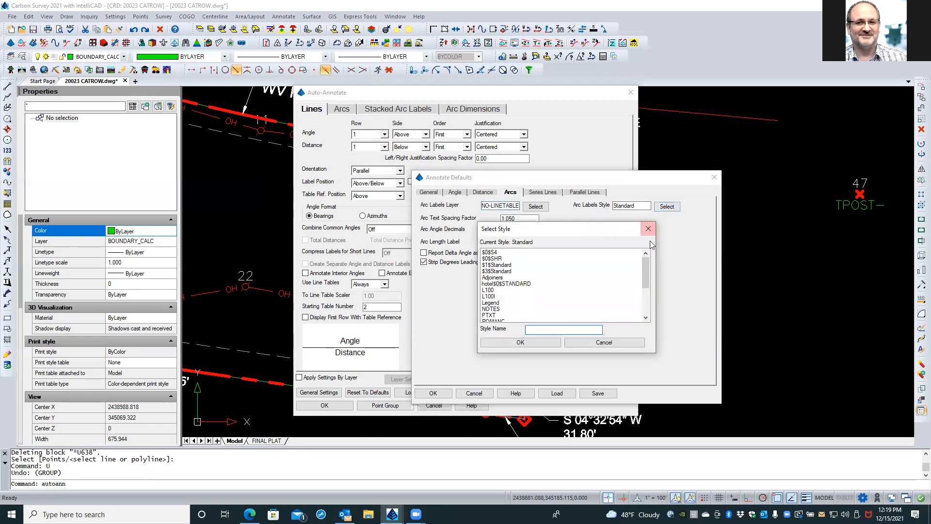
left_click_drag(645, 266, 645, 300)
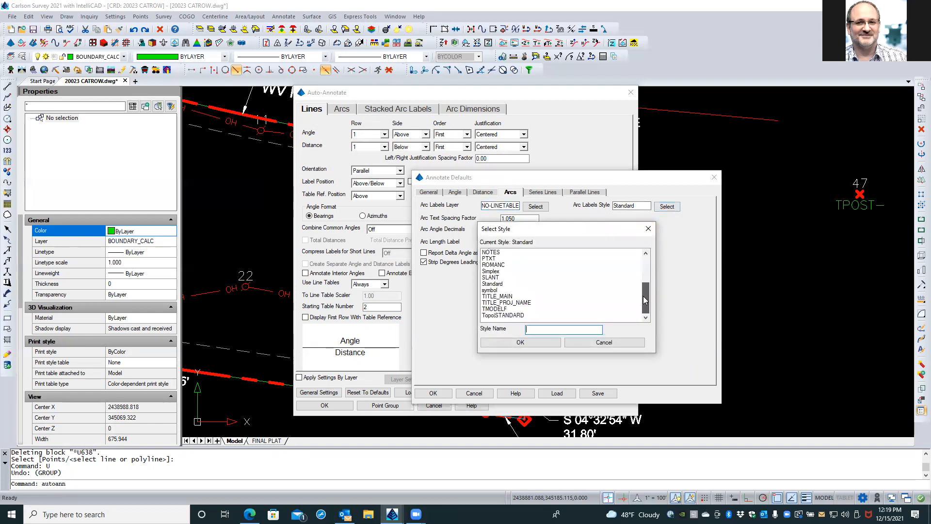
left_click(499, 272)
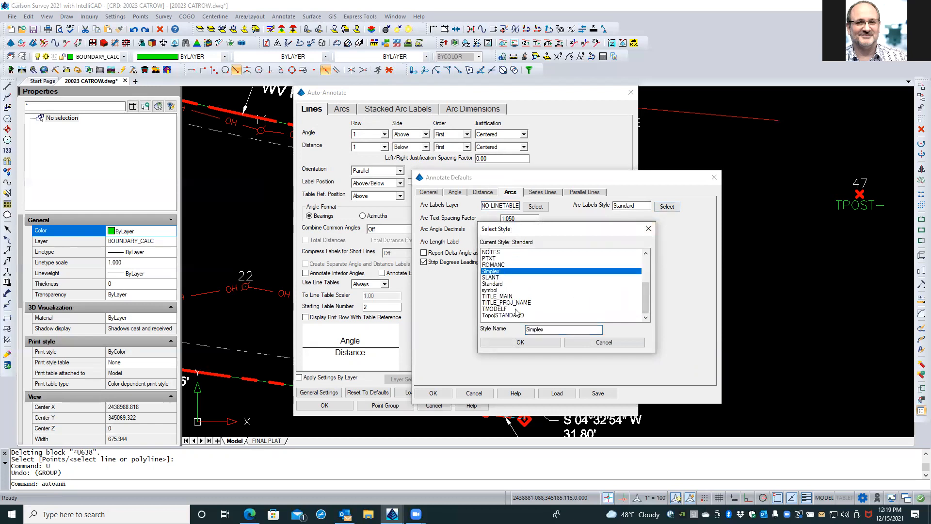
left_click(518, 342)
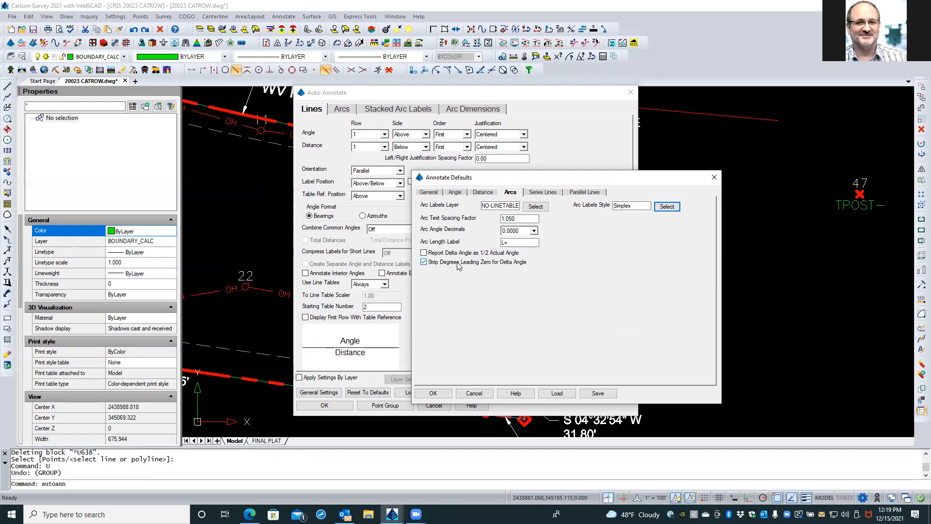
Step: Set the Text Size Scaler to .06 and the Text Offset Scaler to 0.04 for series lines
left_click(544, 192)
double_click(499, 203)
key("BackSpace")
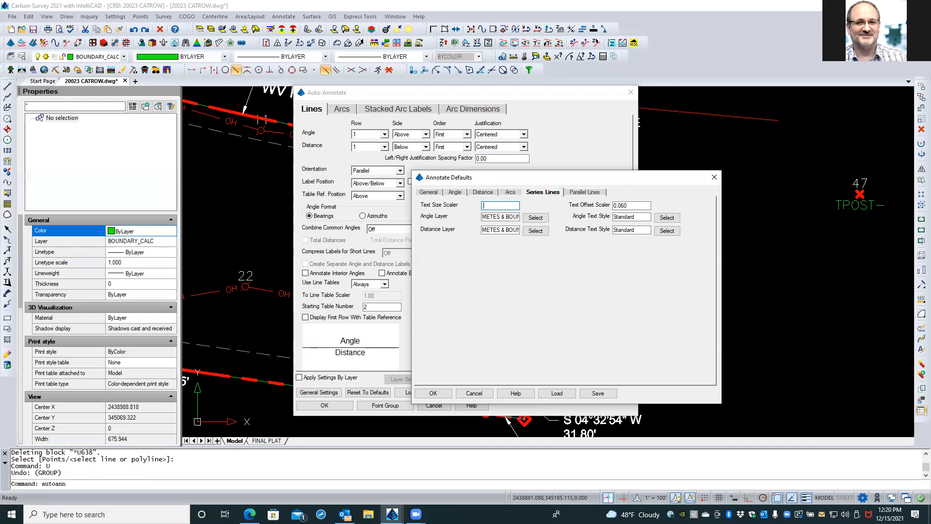
left_click(630, 206)
type("4")
Step: Assign the ANNO-LINETABLE layer to both the angle and distance labels of series lines
left_click_drag(483, 217, 542, 219)
type("NO-LINETABLE")
left_click_drag(483, 230, 530, 227)
type("NO-LINETABLE")
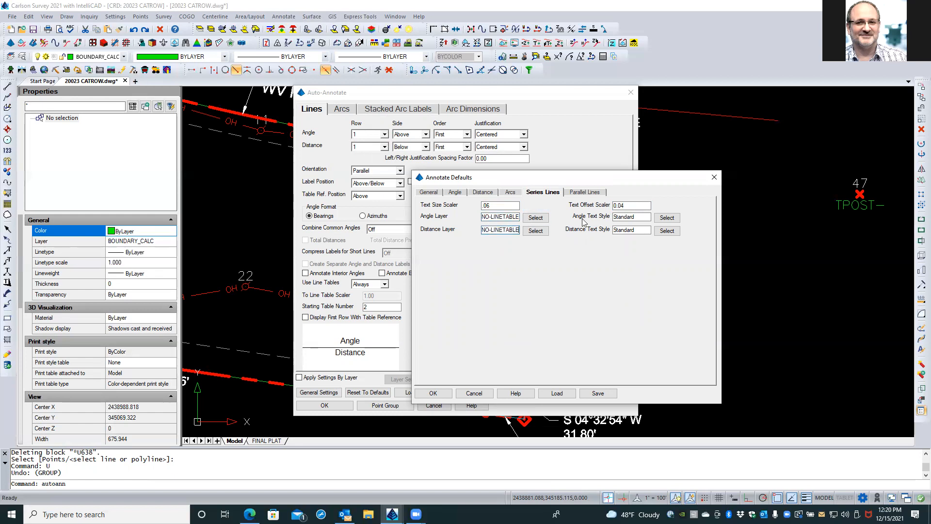
Step: Set both the angle and distance text styles of series lines to Simplex
left_click(665, 218)
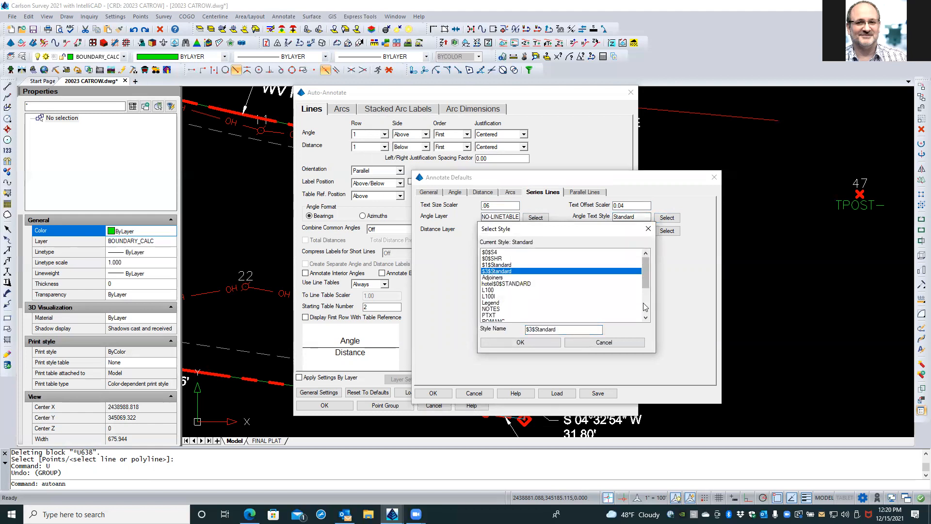
left_click_drag(644, 285, 644, 315)
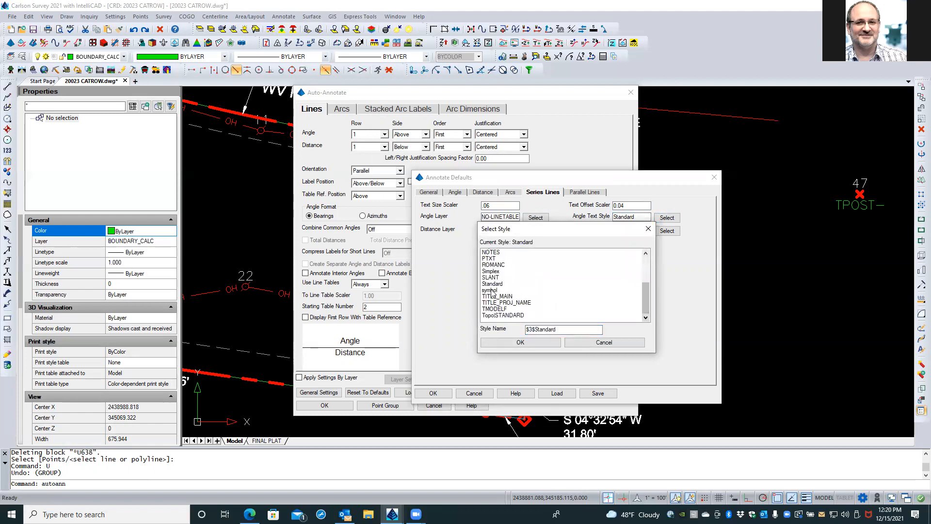
left_click(491, 271)
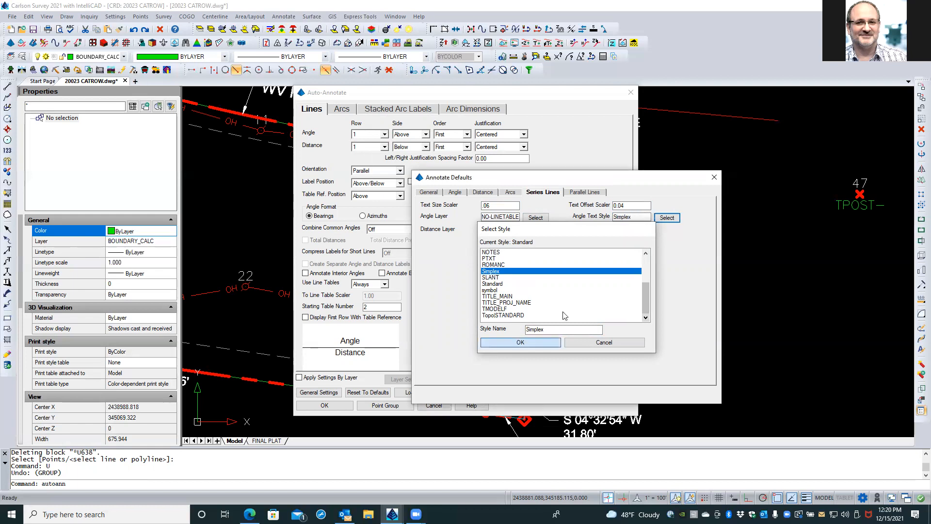
left_click(520, 342)
left_click(659, 232)
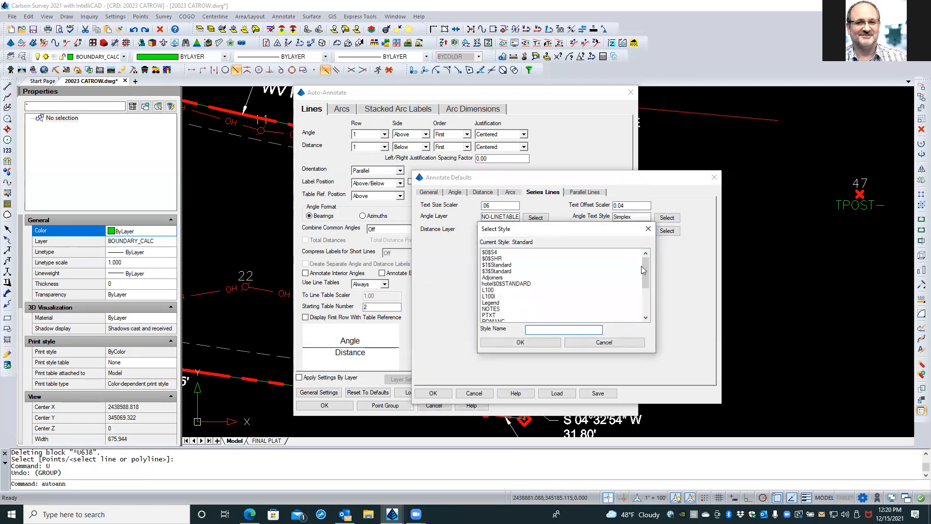
scroll(641, 266, "down", 3)
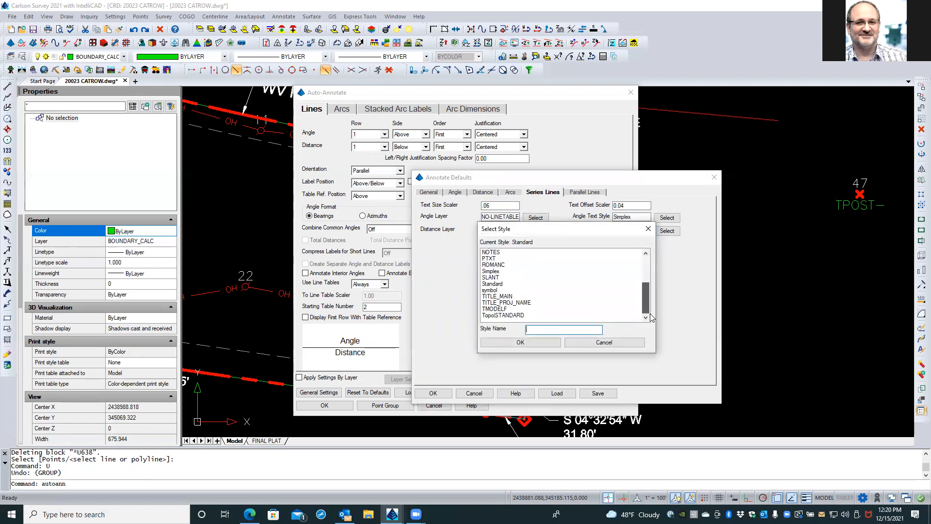
left_click(492, 271)
left_click(520, 343)
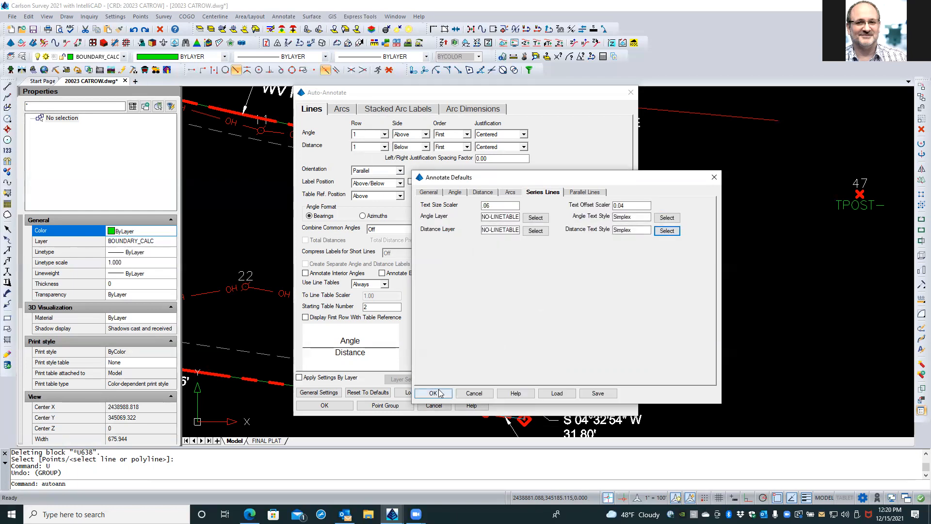
Step: For parallel lines, set the Text Size Scaler to .06, the Text Offset Scaler to .04 and the angle layer to ANNO-LINETABLE
left_click(584, 193)
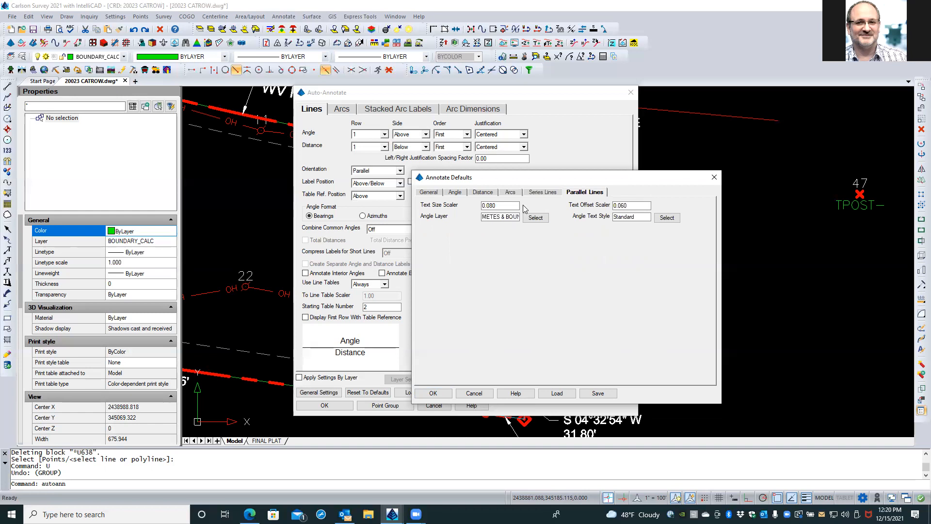
double_click(503, 204)
type(".06")
key("Tab")
type(".")
key("Tab")
type("NO-LINETABLE")
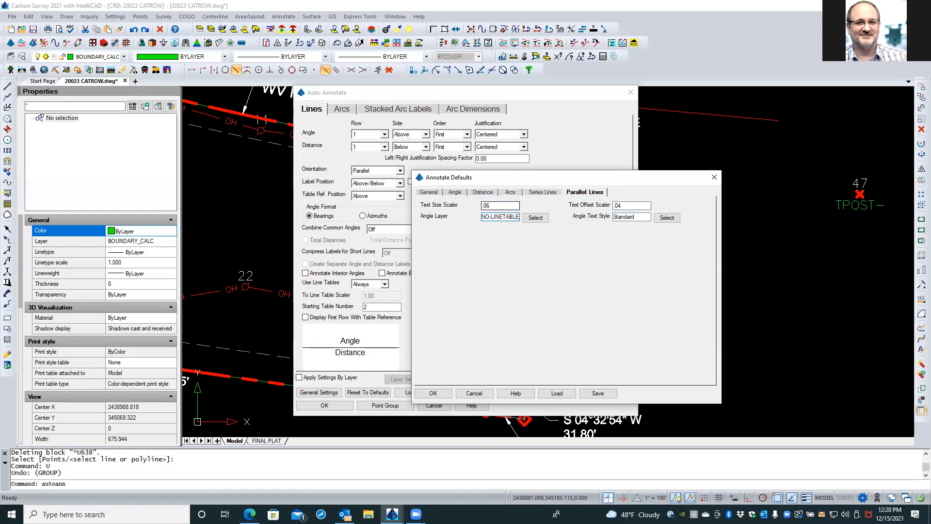
Step: Set the angle text style of parallel lines to Simplex and accept the annotation defaults
key("Tab")
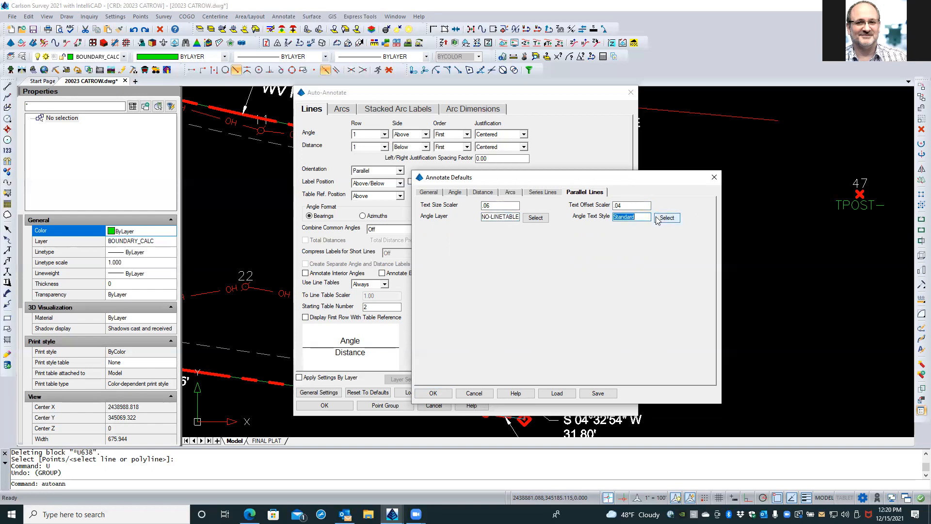
type("S")
left_click(662, 217)
type("S")
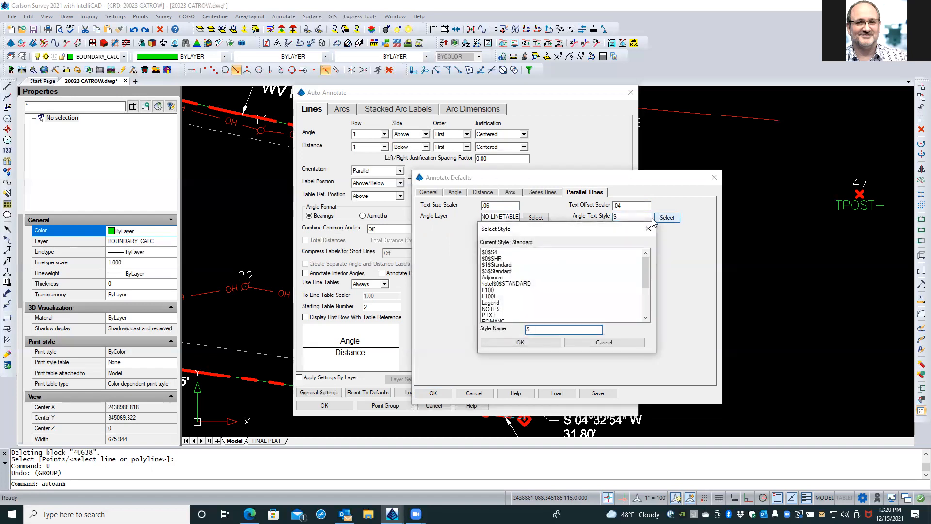
type("IMP")
left_click_drag(647, 266, 642, 319)
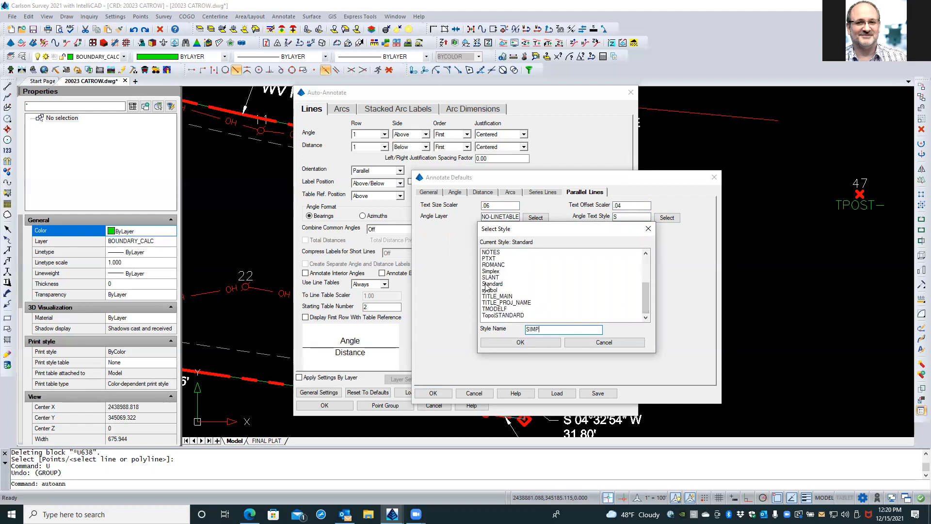
left_click(490, 271)
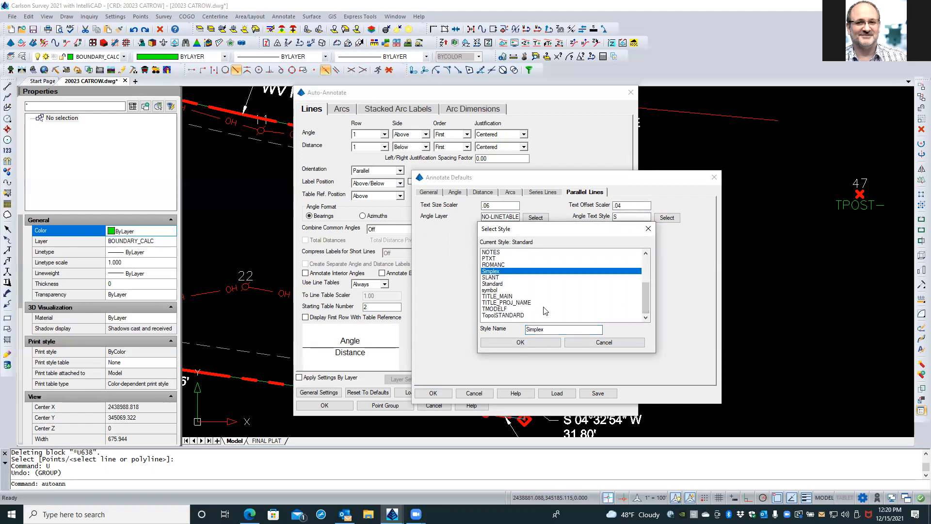
left_click(511, 344)
left_click(449, 393)
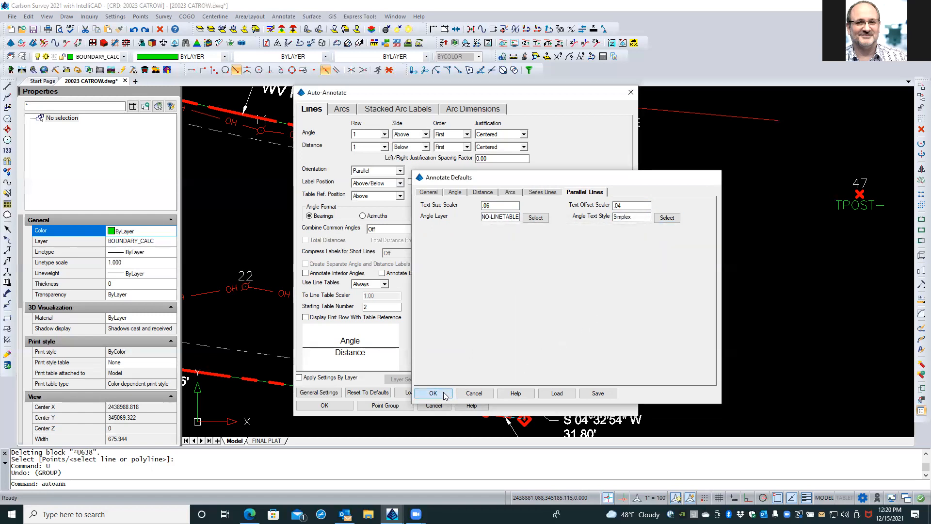
Step: Save the annotation defaults to a settings file named LiNETABLE ANNO DEFAULTS
left_click(448, 392)
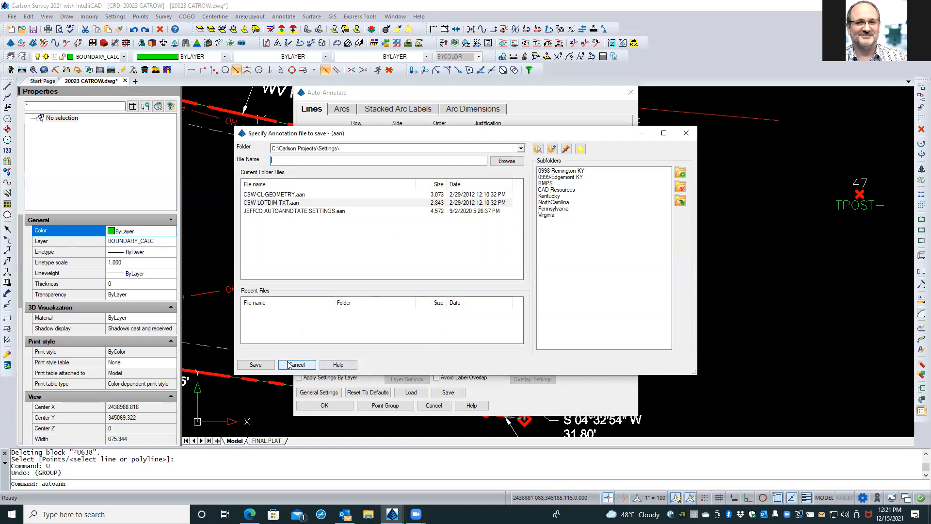
left_click(295, 364)
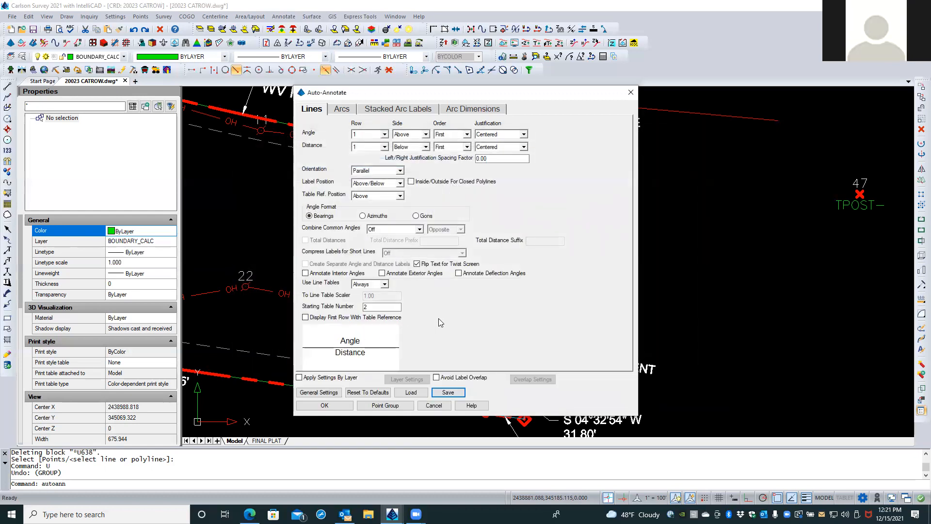
left_click(319, 392)
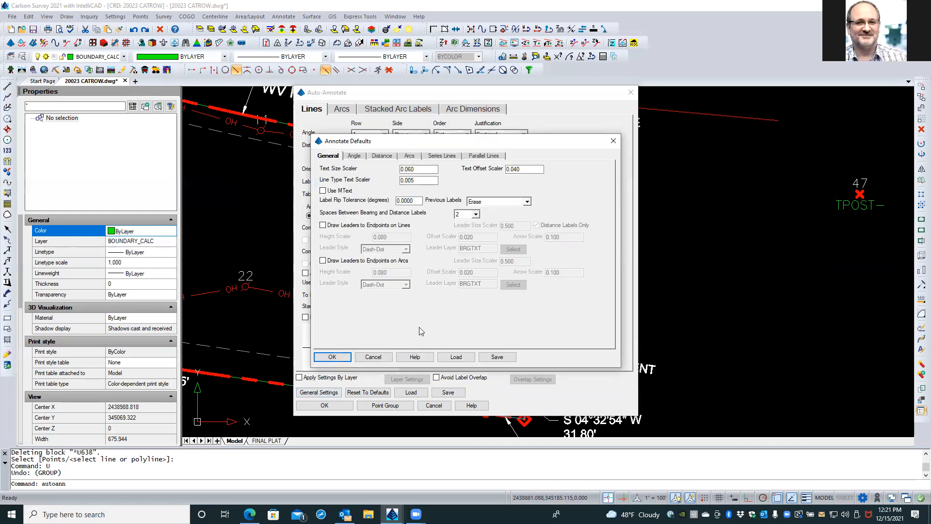
left_click(498, 357)
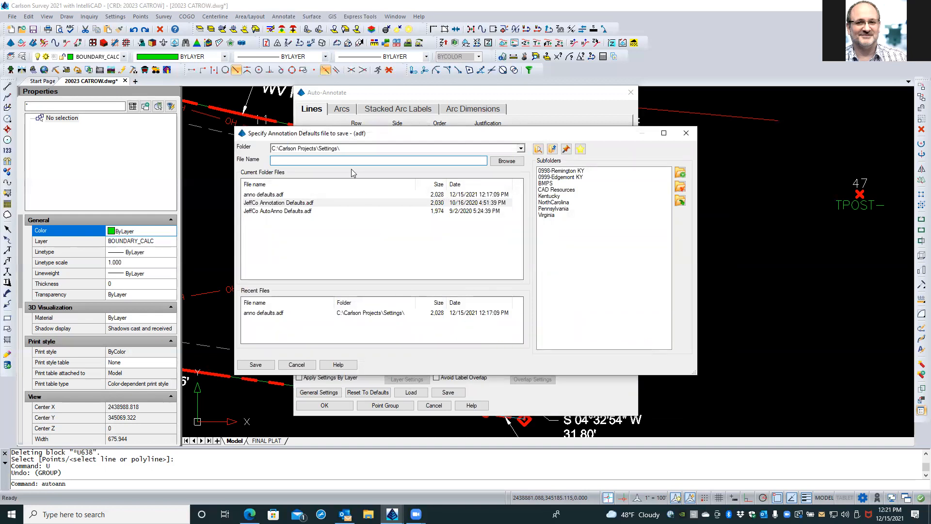
type("LiNETABLE ANNO DEFAULTS")
key("Return")
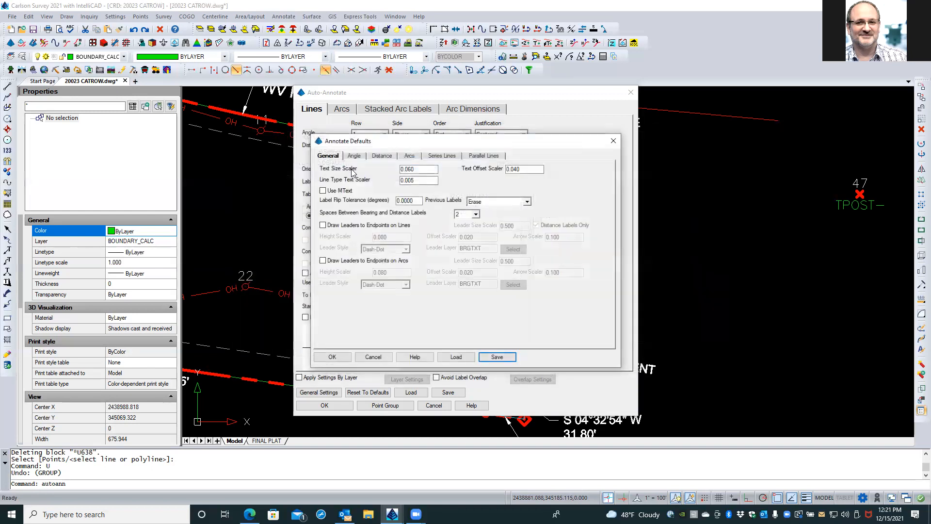
left_click(332, 356)
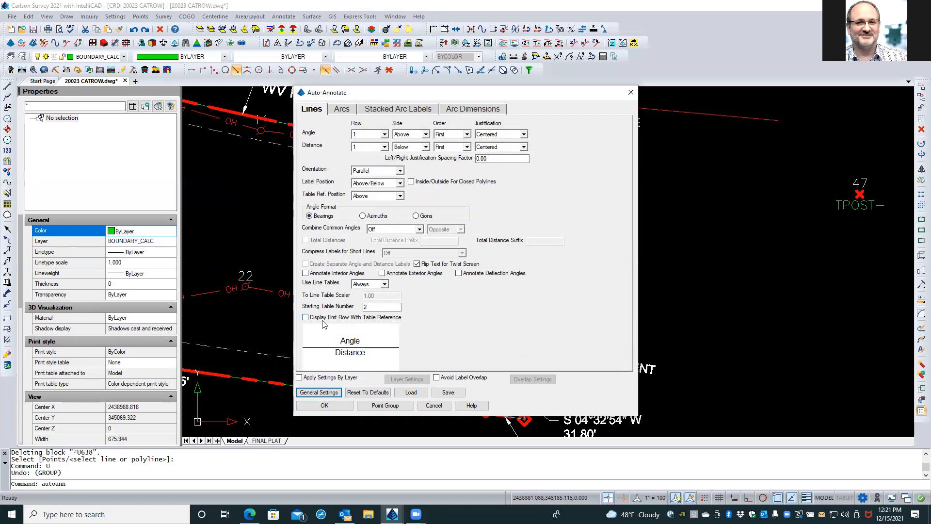
Step: Set the line labels' starting table number to 1 and line table use to Always
double_click(363, 307)
type("1")
left_click(385, 285)
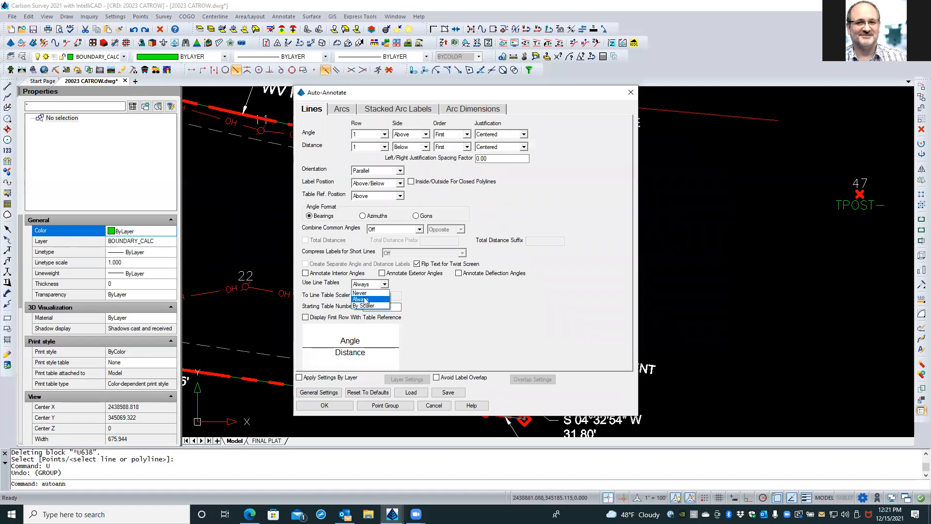
left_click(369, 299)
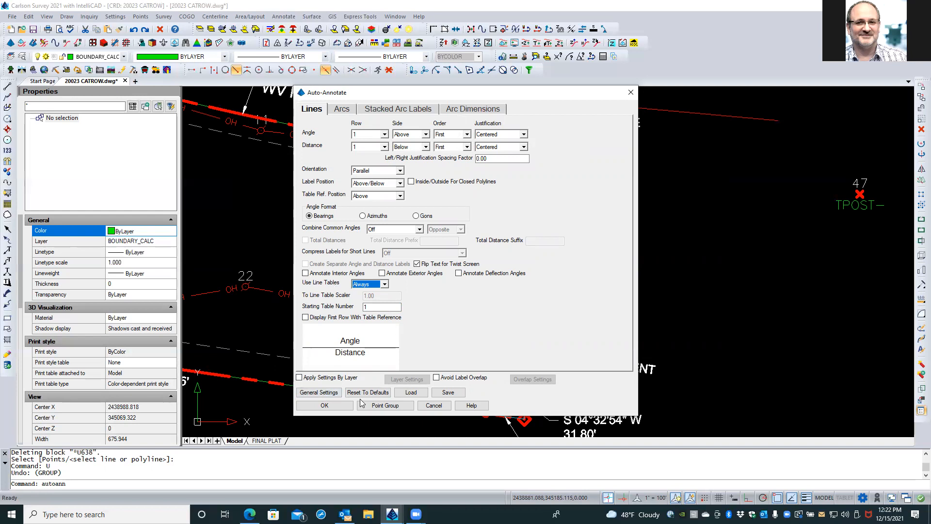
Step: Check the arc, stacked arc label and arc dimension settings, and accept the Auto-Annotate settings
left_click(343, 110)
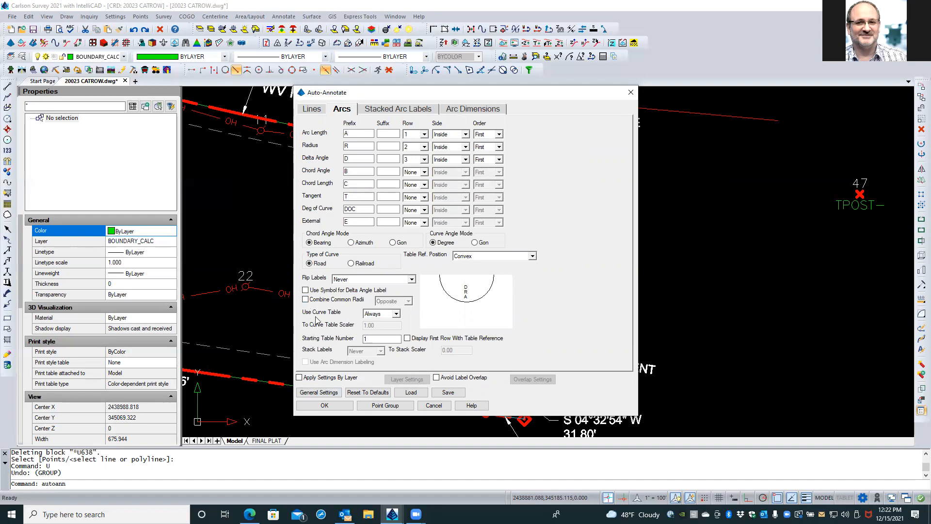
left_click(370, 337)
left_click(397, 110)
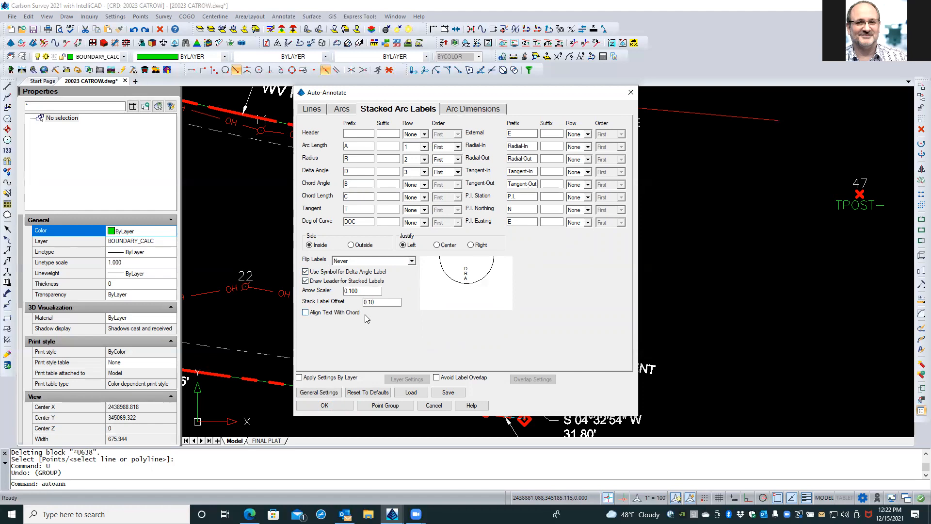
left_click(460, 110)
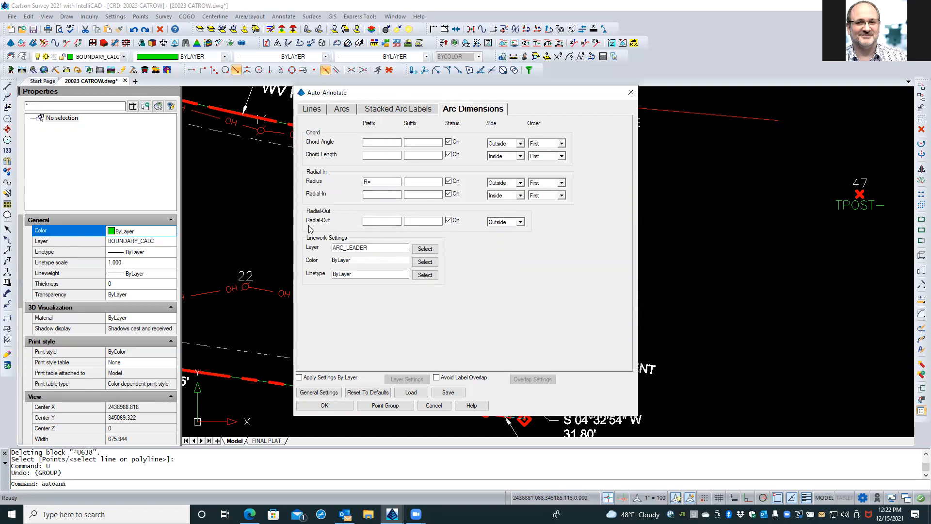
left_click(317, 406)
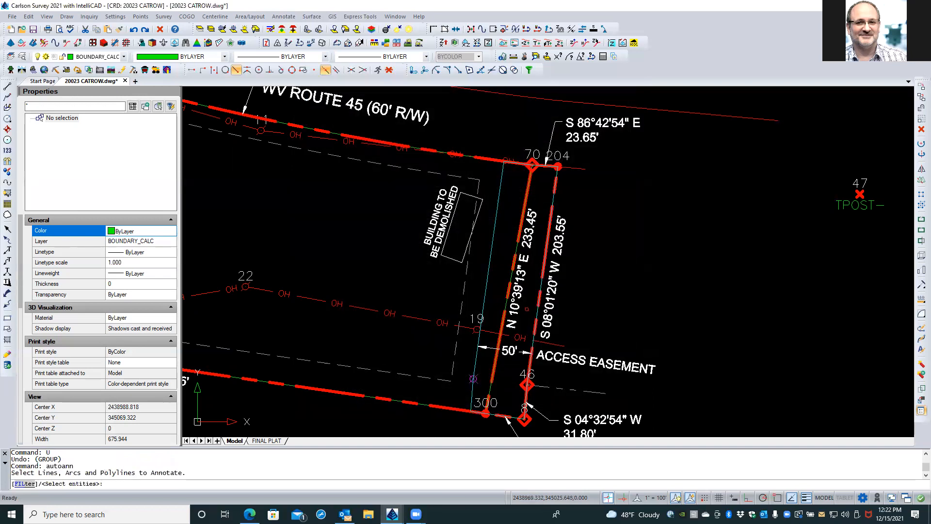
Step: Annotate the ACCESS EASEMENT polyline and place its curve table in the empty area east of point 47
left_click(494, 230)
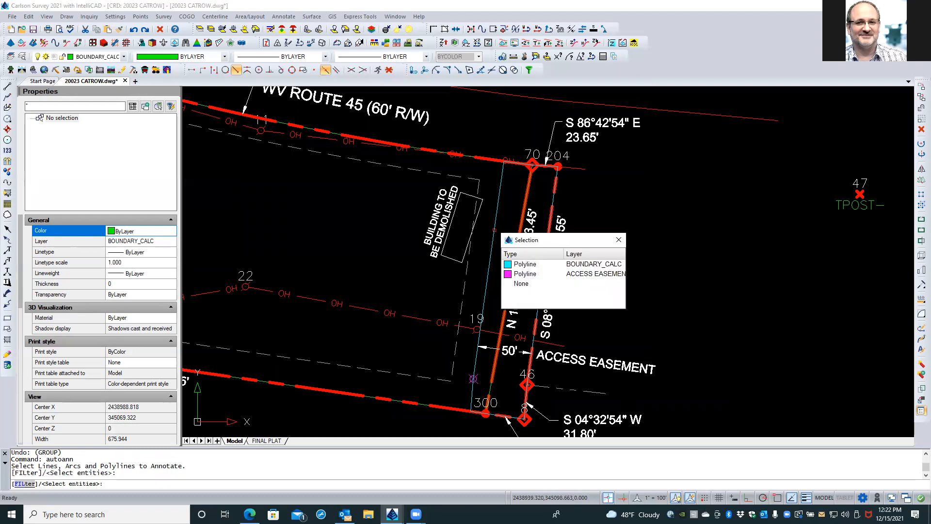
left_click(534, 274)
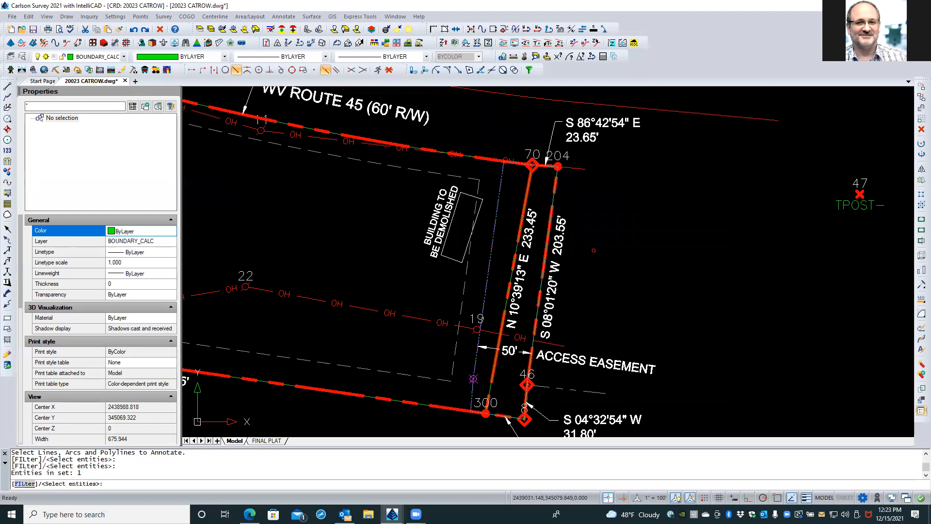
key("Return")
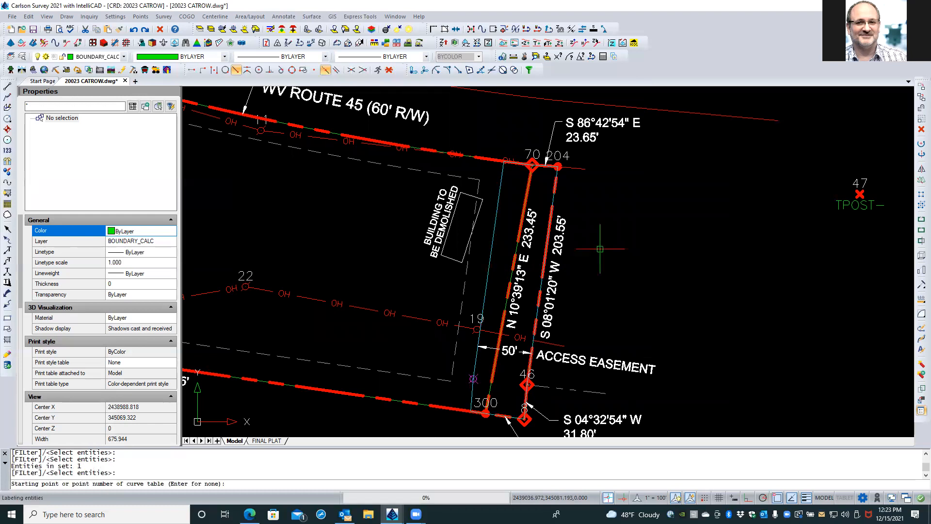
scroll(398, 260, "down", 3)
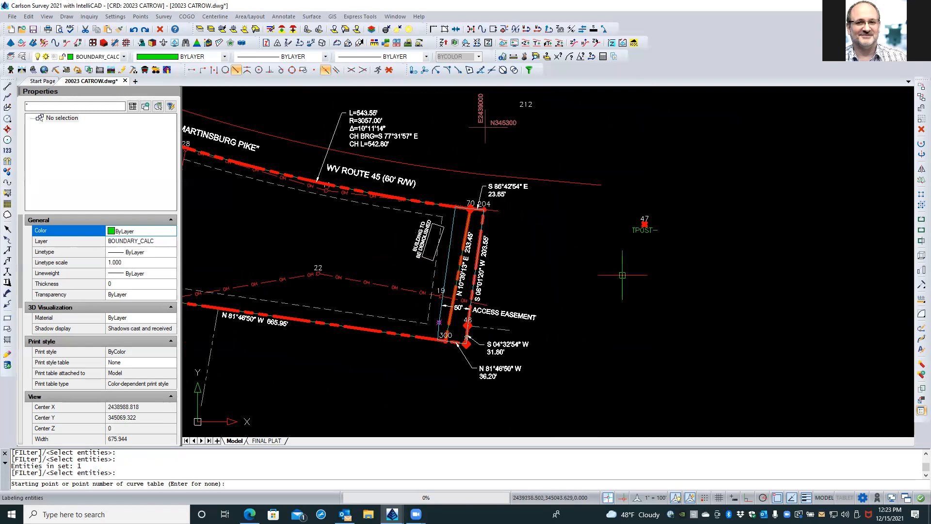
scroll(566, 266, "down", 2)
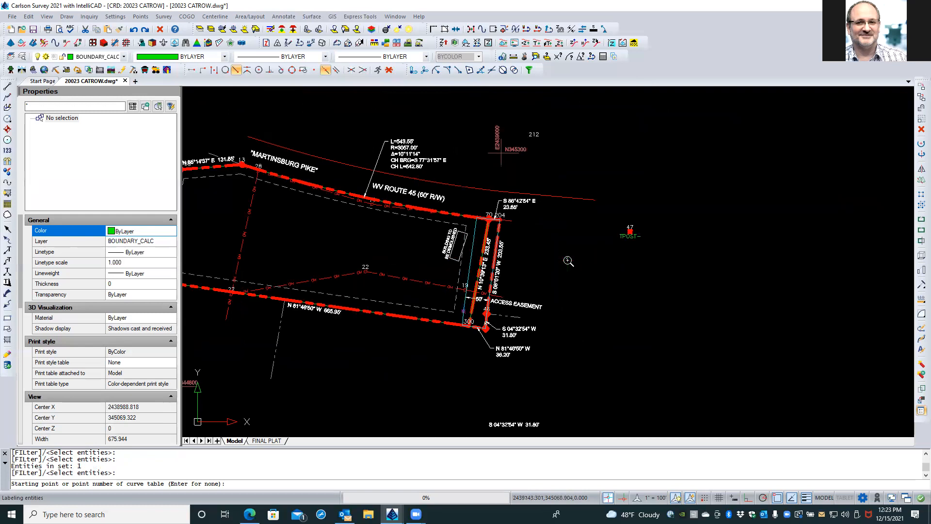
left_click(710, 235)
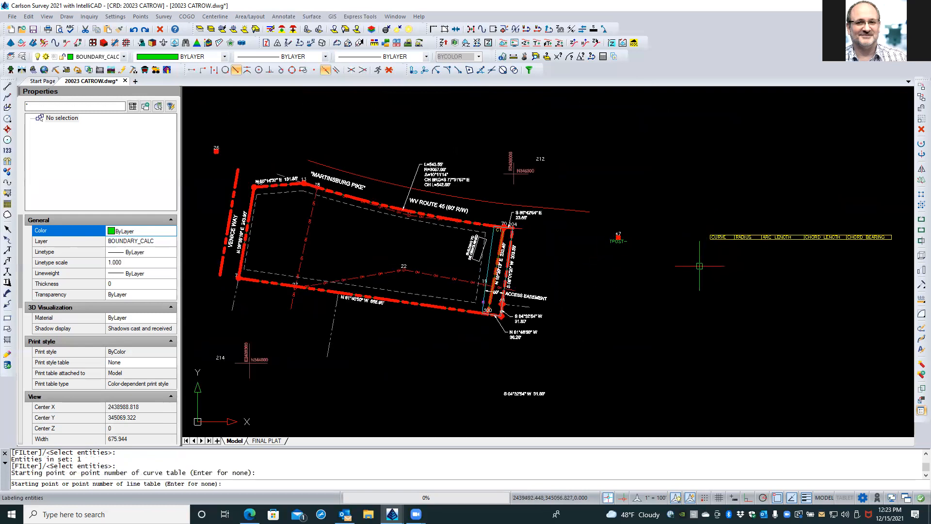
Step: Place the line table east of the curve table, aligned with its top edge
scroll(734, 233, "up", 2)
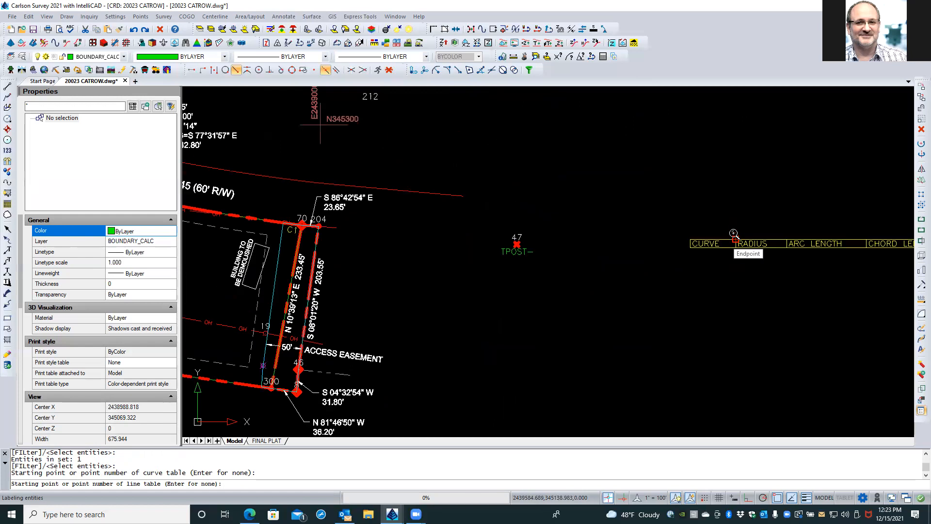
scroll(733, 233, "up", 2)
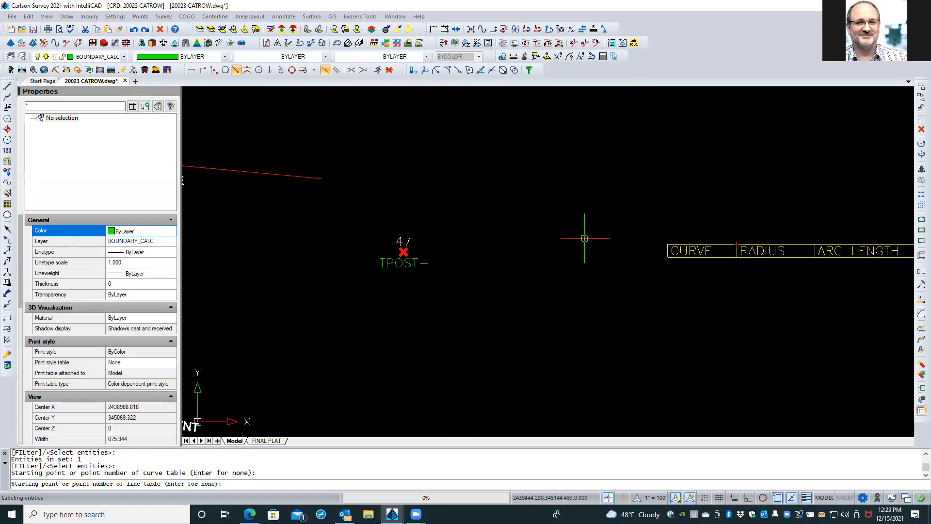
scroll(529, 233, "down", 2)
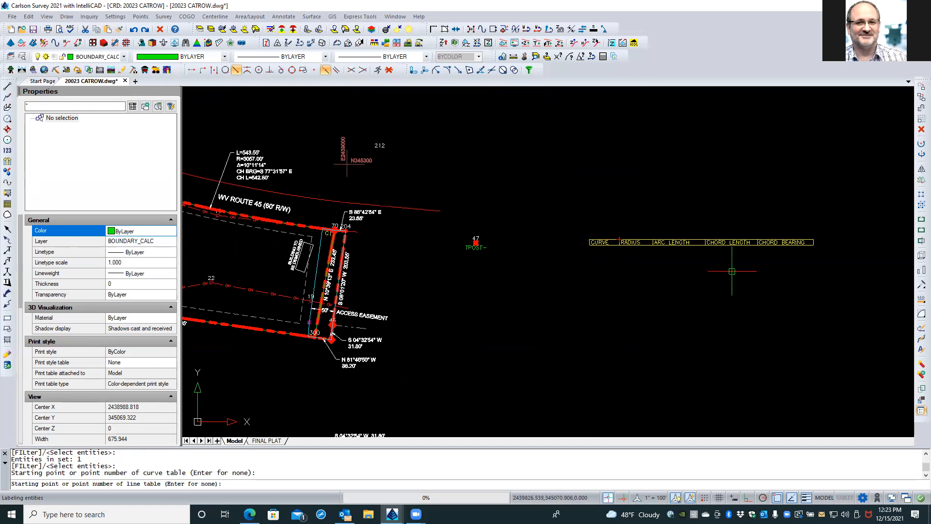
scroll(820, 258, "up", 2)
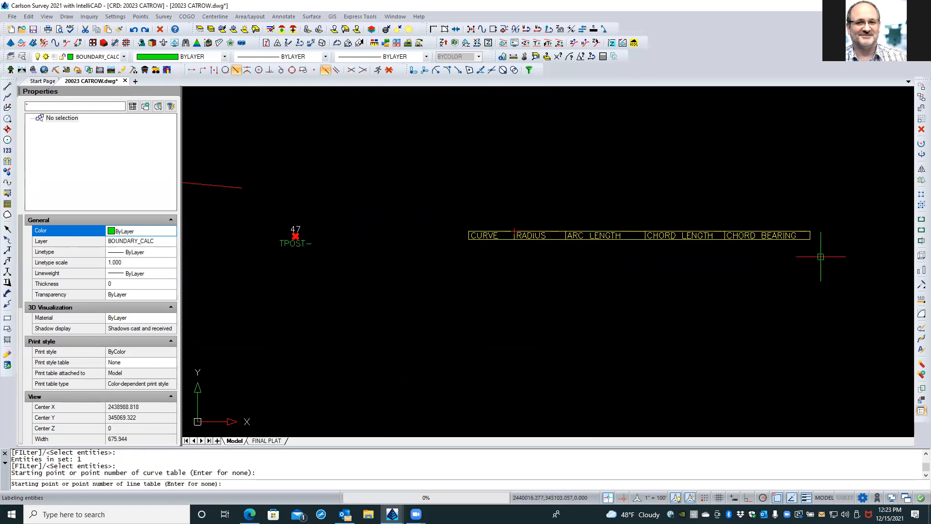
scroll(821, 257, "up", 1)
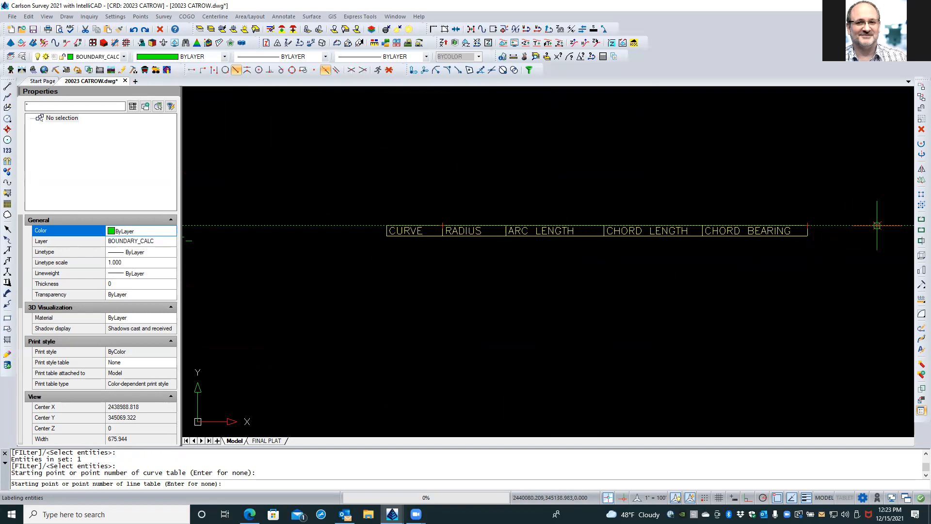
left_click(890, 226)
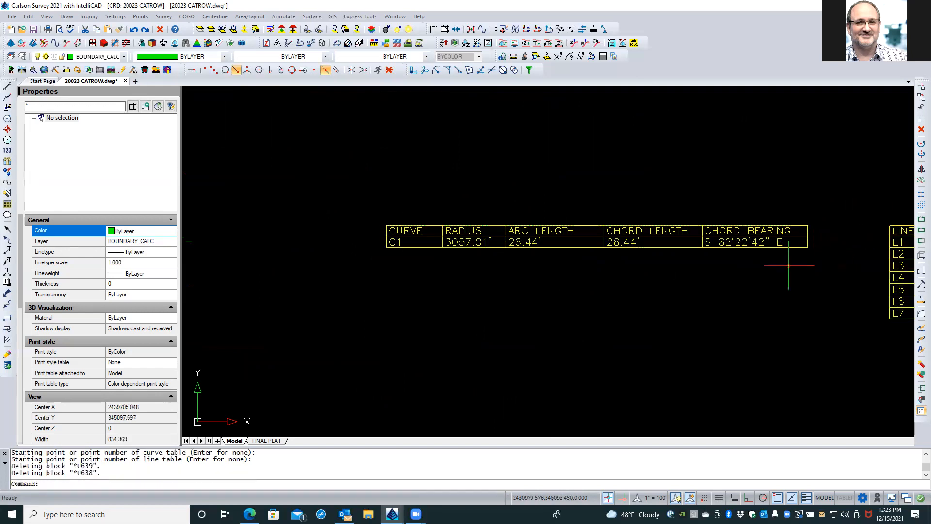
Step: Move the line table directly beneath the curve table, starting at its lower-left corner
scroll(516, 267, "down", 1)
scroll(515, 267, "down", 1)
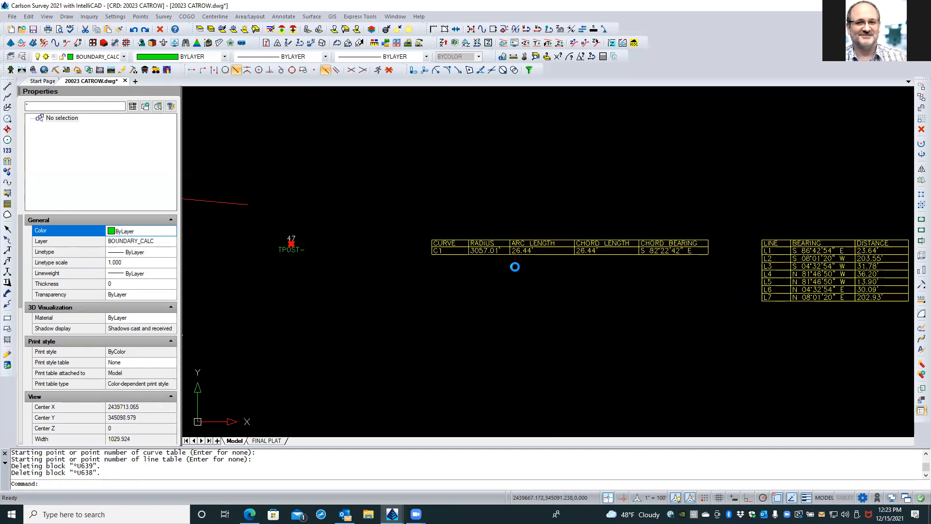
scroll(515, 267, "down", 1)
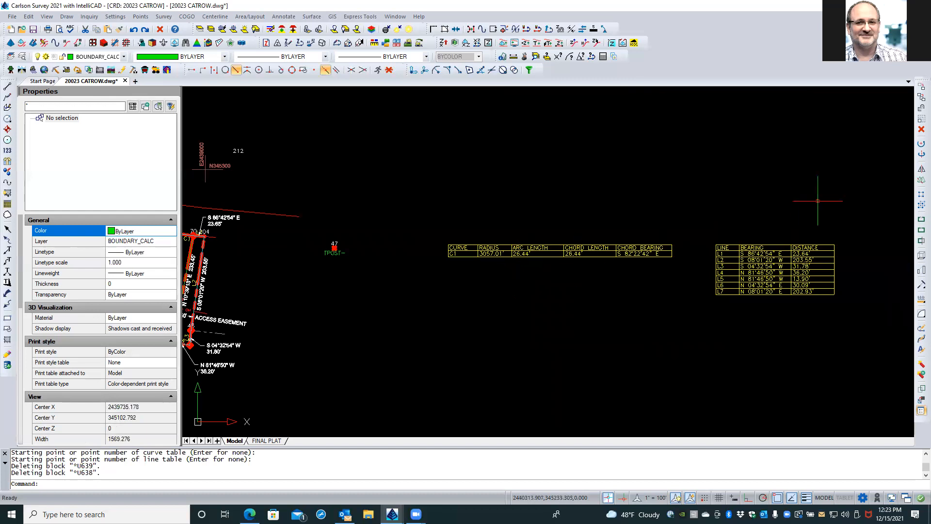
left_click(845, 229)
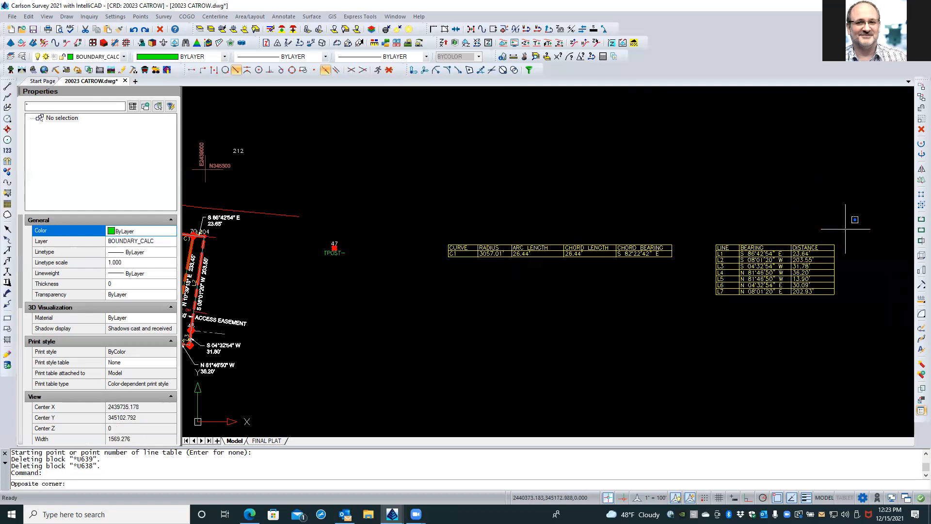
left_click(704, 308)
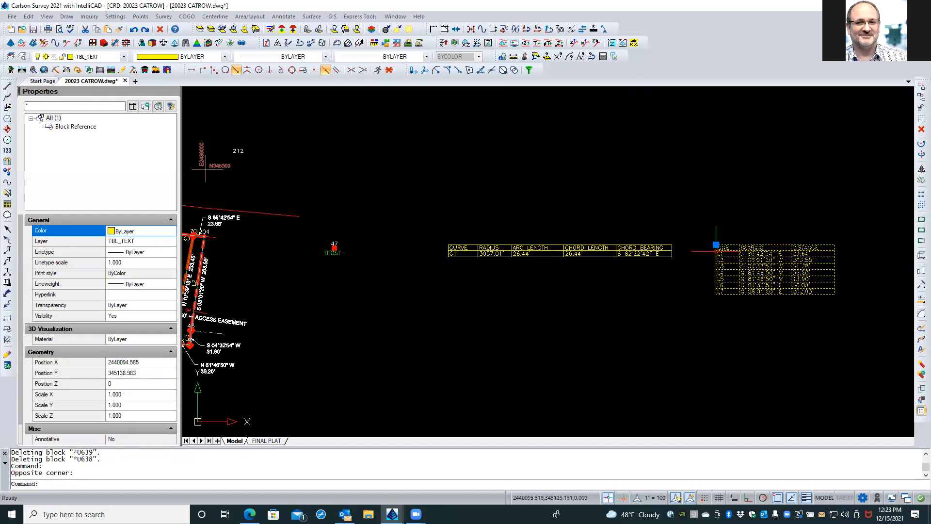
left_click(716, 245)
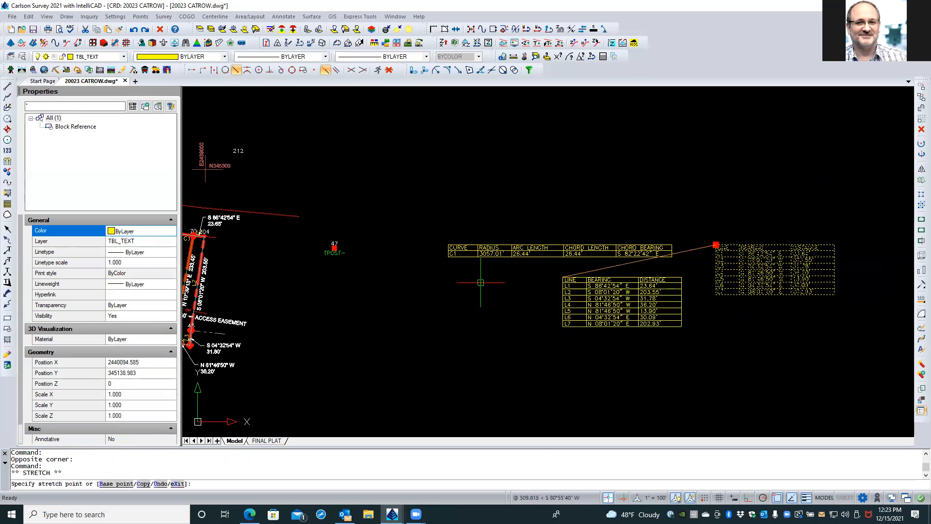
left_click(448, 257)
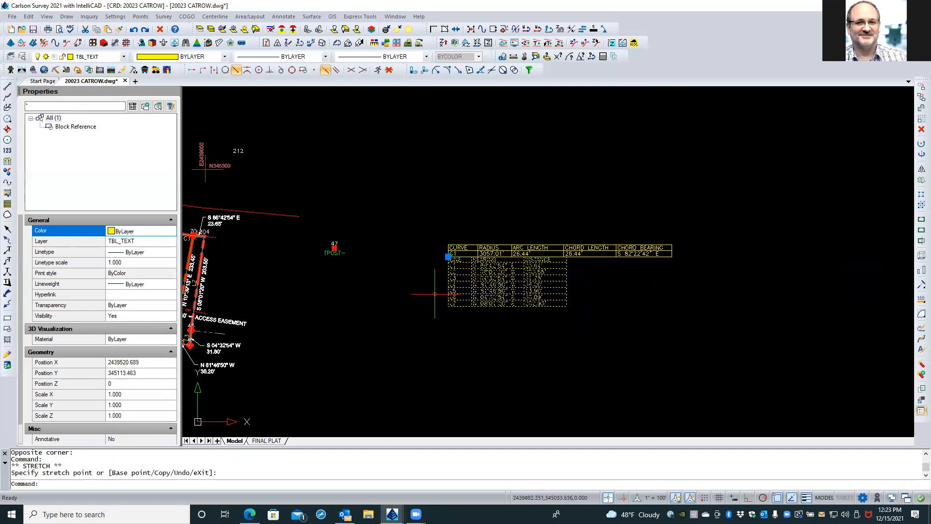
Step: Move the L1 label below the short boundary segment between points 70 and 204, inside the easement
key("Escape")
scroll(517, 241, "up", 2)
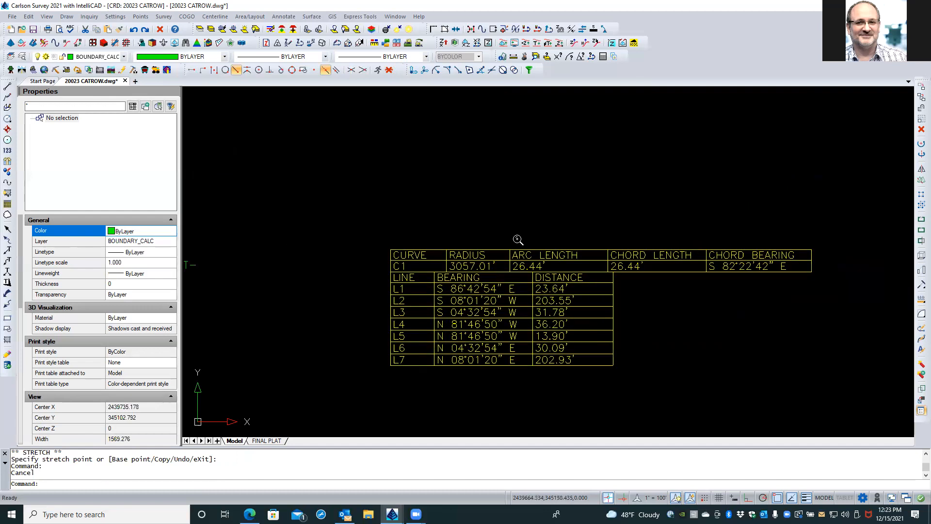
scroll(518, 240, "up", 1)
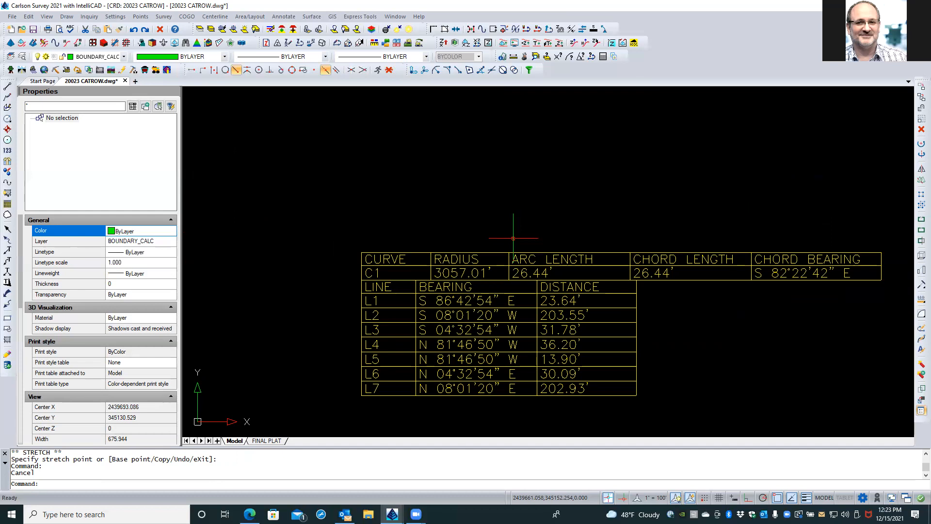
scroll(552, 239, "down", 4)
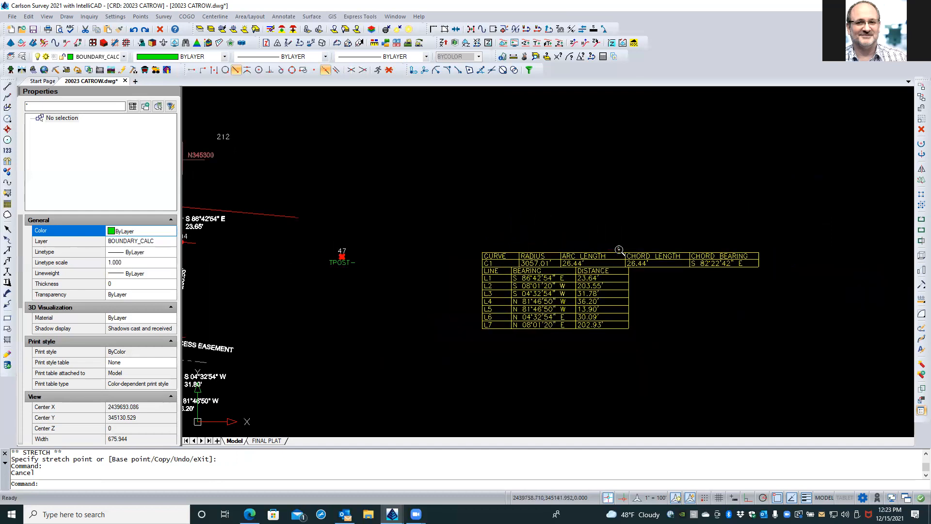
scroll(320, 257, "up", 4)
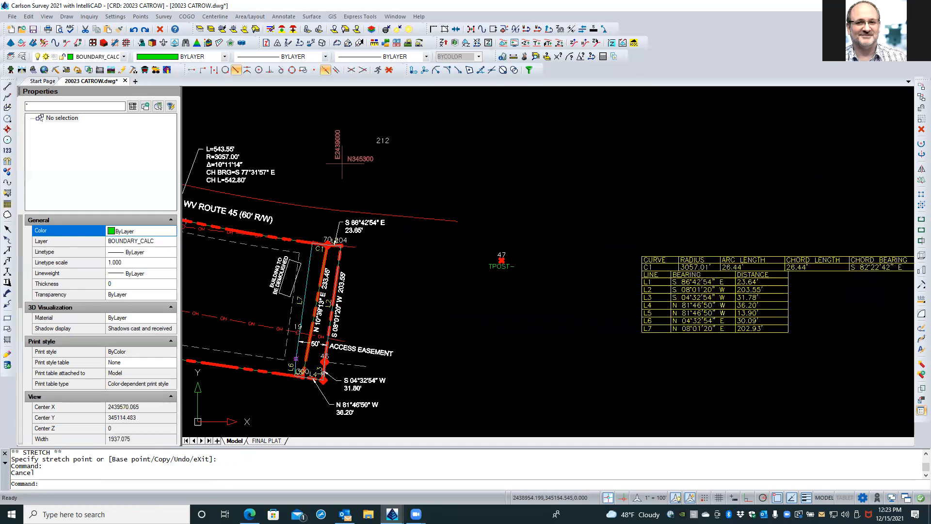
scroll(290, 253, "up", 2)
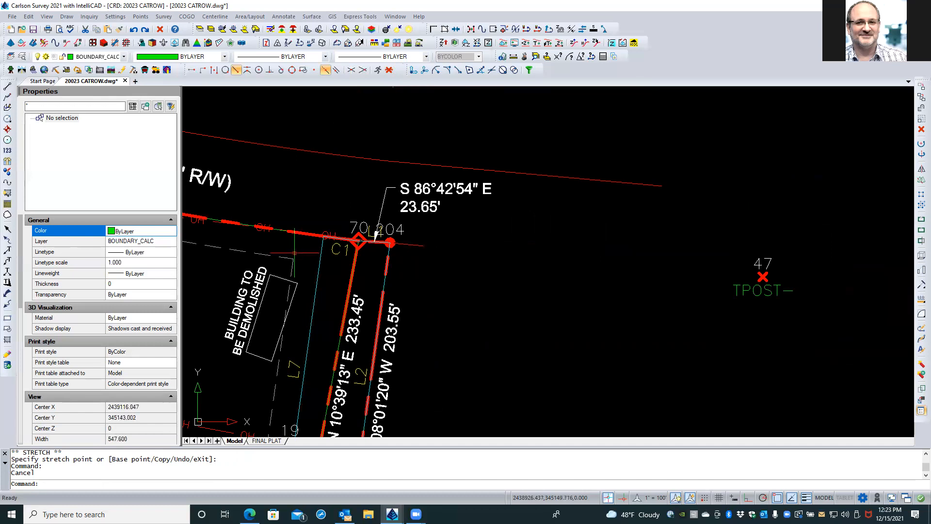
scroll(295, 253, "down", 2)
scroll(350, 249, "up", 5)
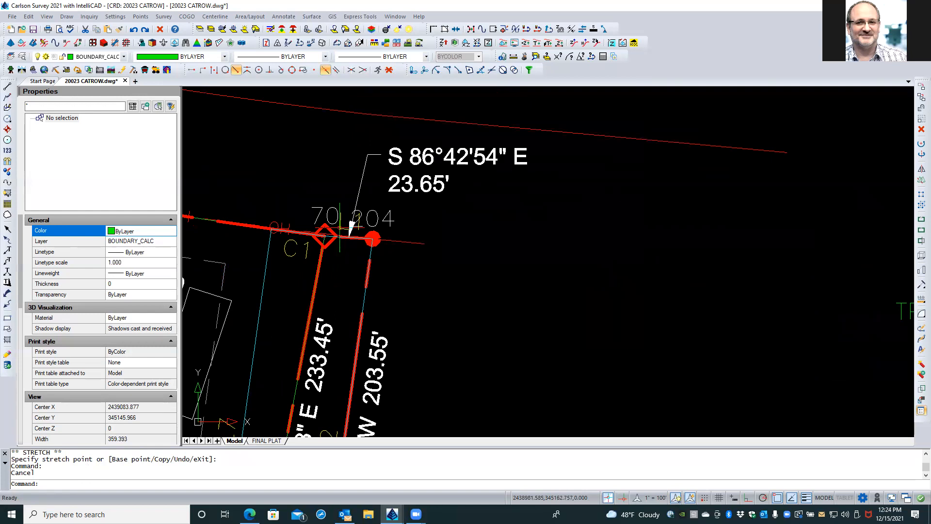
left_click(349, 227)
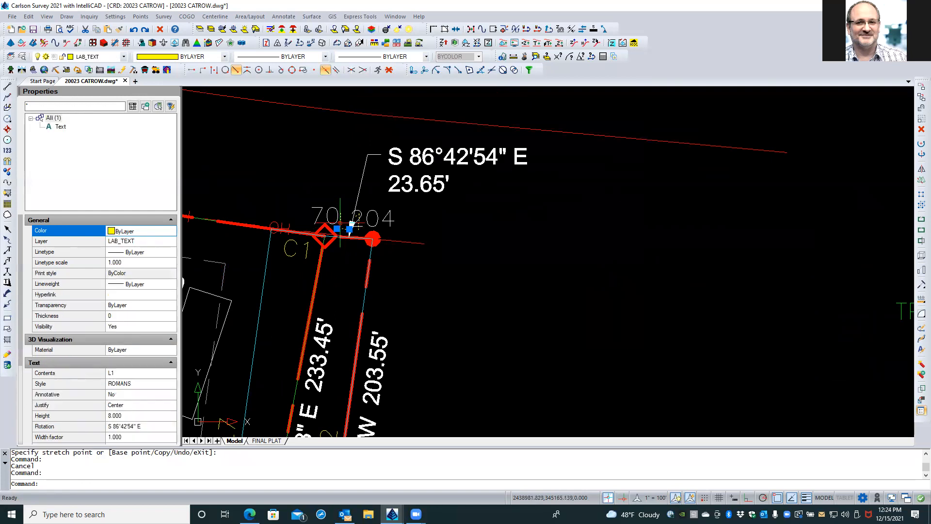
left_click(349, 228)
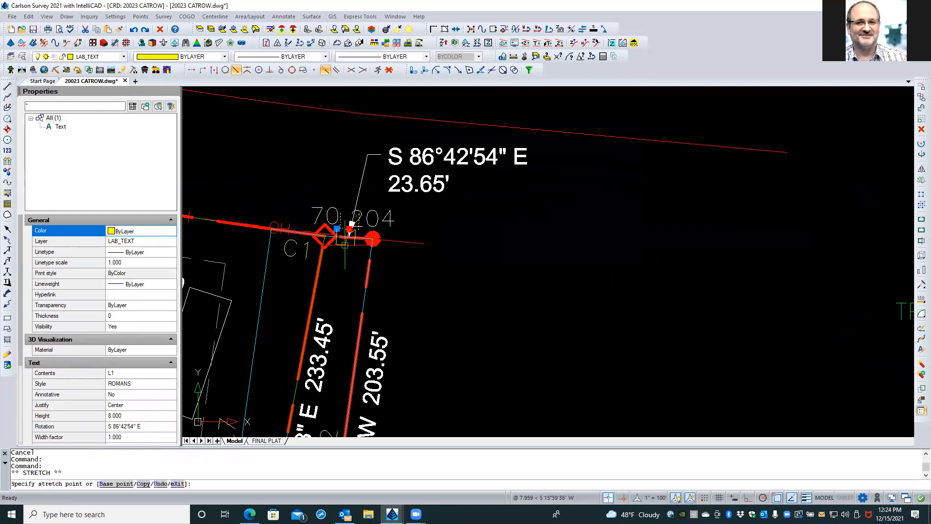
left_click(347, 259)
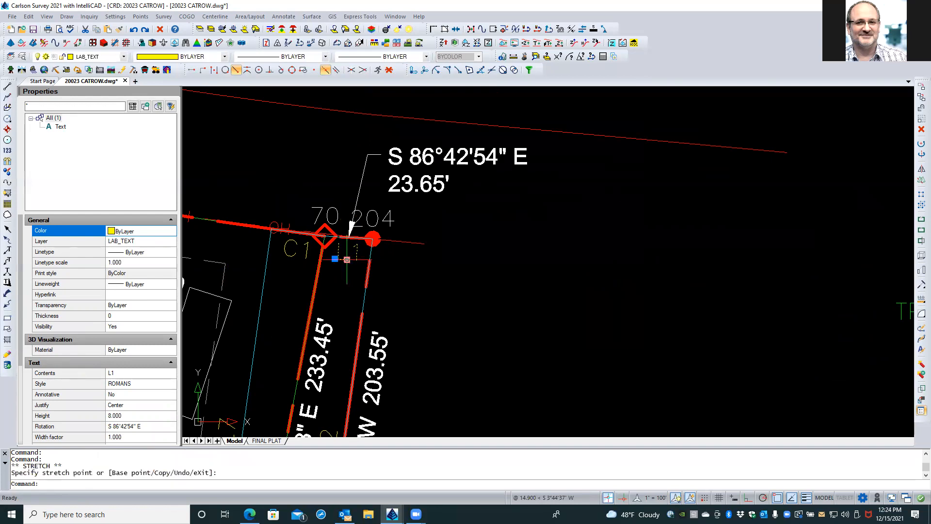
Step: Move the L6 label to the east side of its line, inside the easement near point 300
scroll(313, 178, "down", 3)
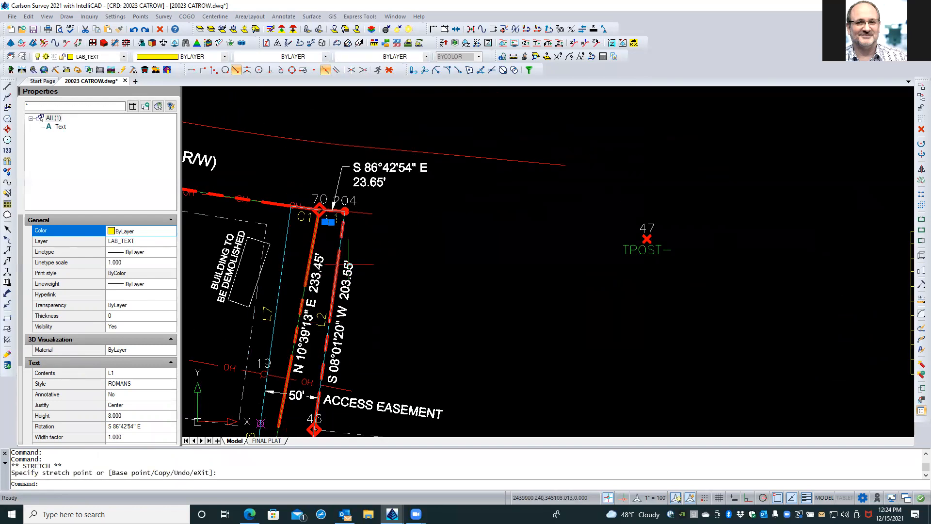
scroll(359, 229, "down", 2)
scroll(319, 378, "up", 3)
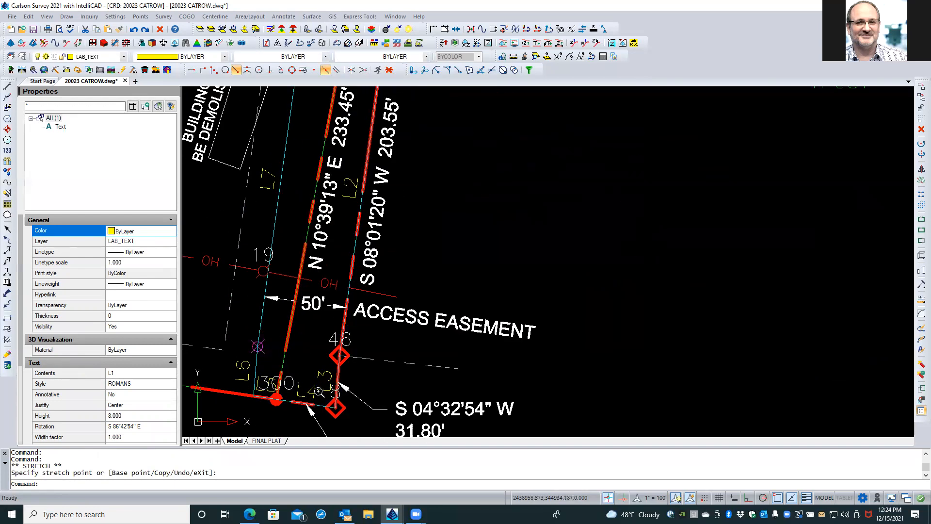
scroll(311, 411, "up", 1)
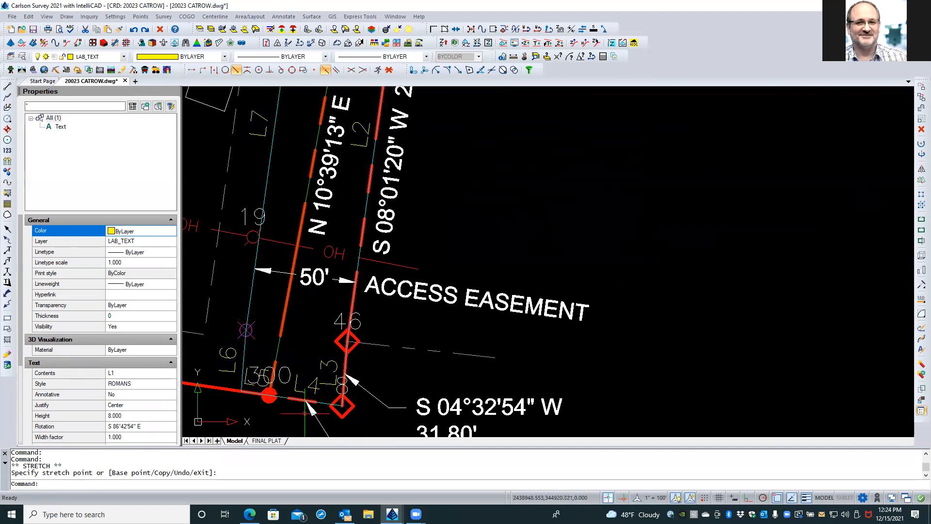
left_click(229, 358)
left_click(236, 360)
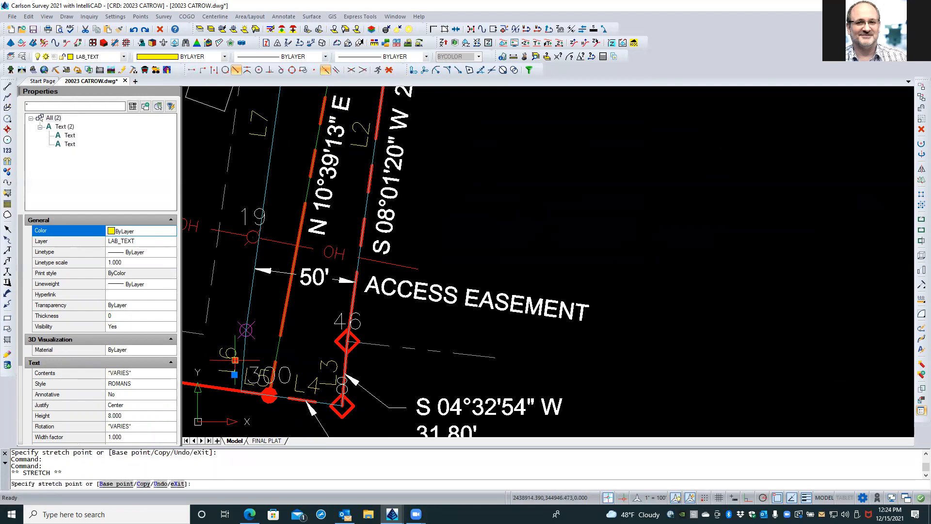
scroll(250, 360, "up", 5)
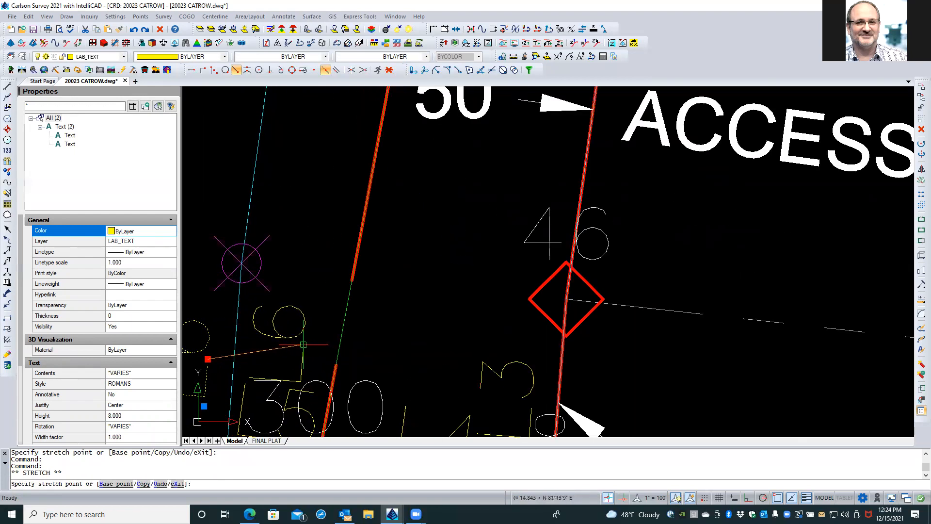
left_click(301, 346)
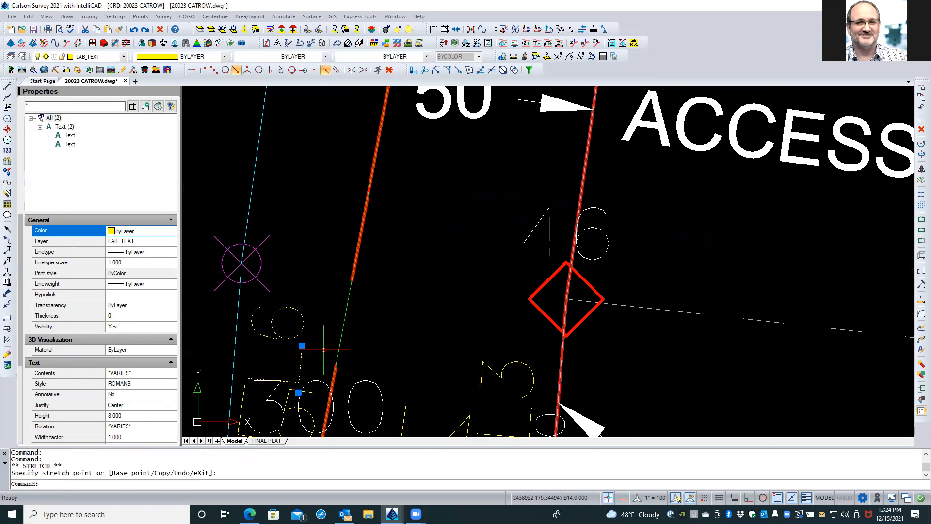
Step: Move the L7 label to the east side of the easement's west line and clear the selection
scroll(312, 403, "down", 5)
scroll(318, 400, "down", 2)
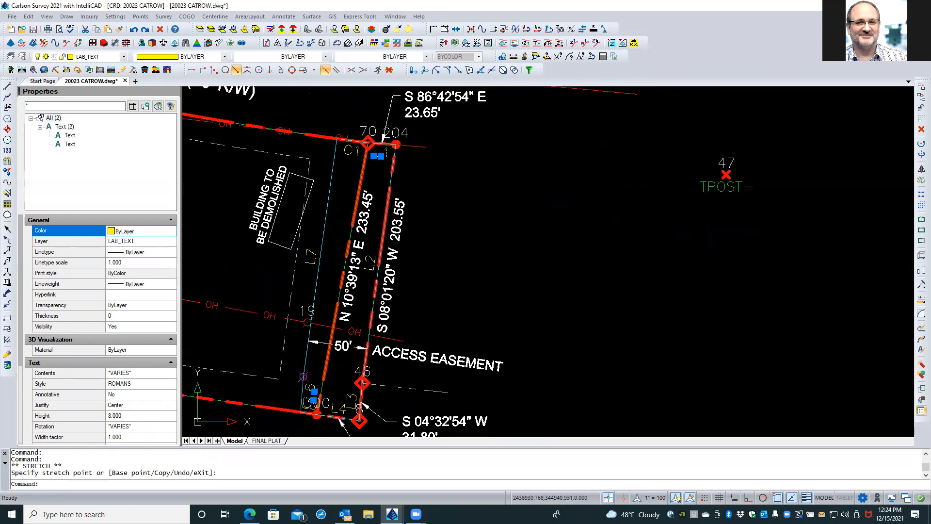
left_click(310, 262)
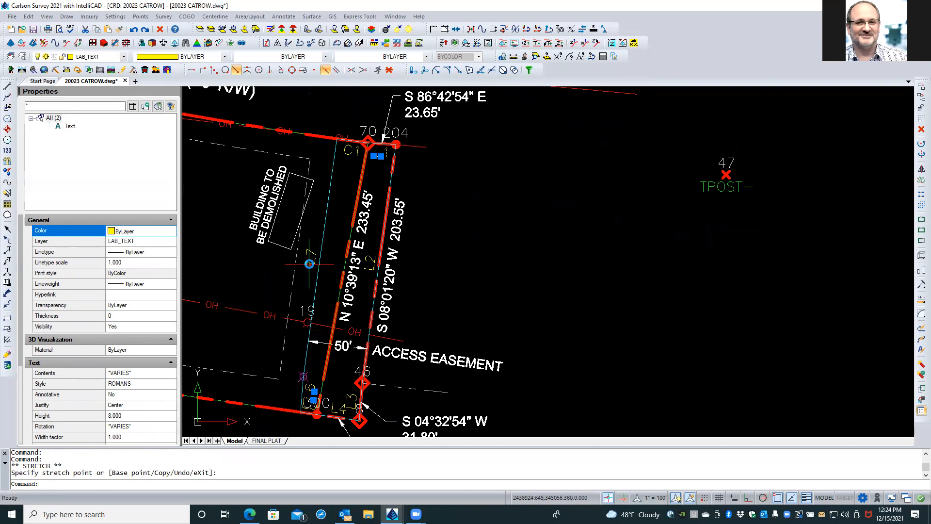
left_click(315, 257)
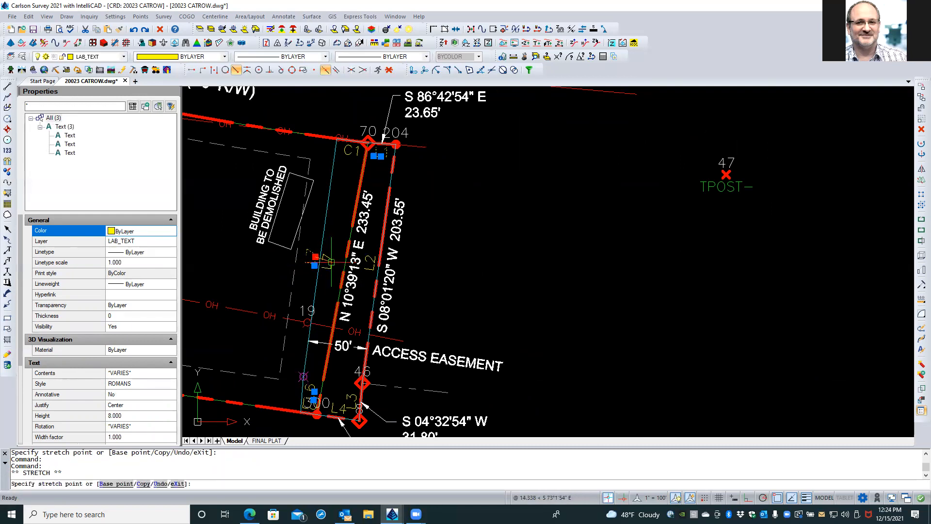
left_click(332, 262)
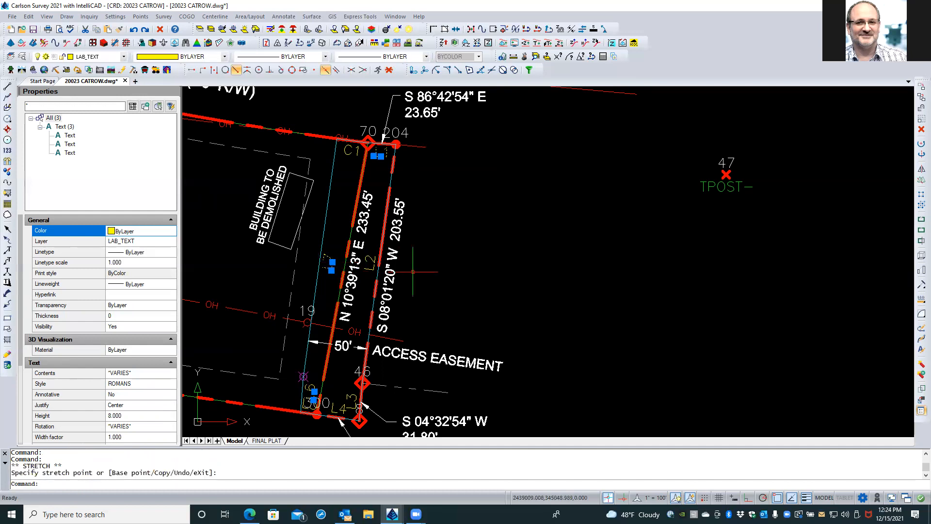
key("Escape")
key("Escape")
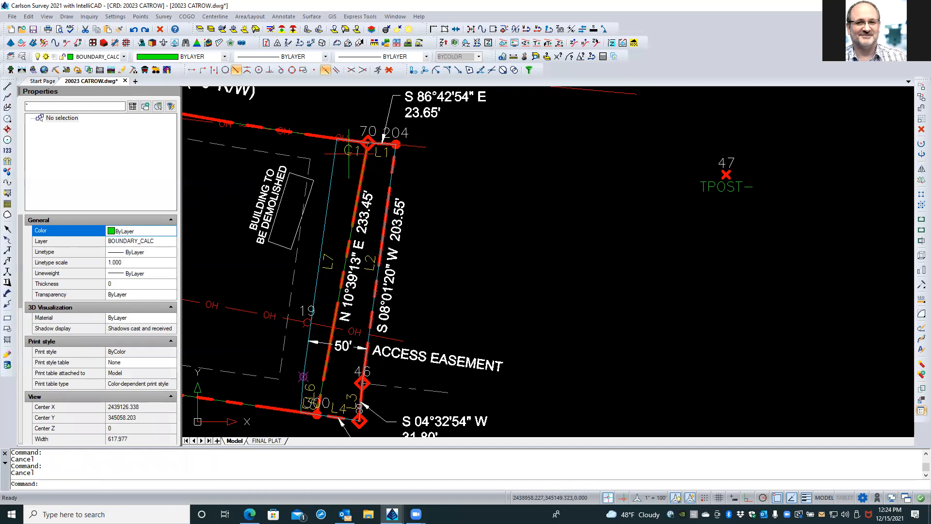
Step: Set the text height of the easement's curve and line labels, C1 and L1 through L7, to 6
left_click(349, 153)
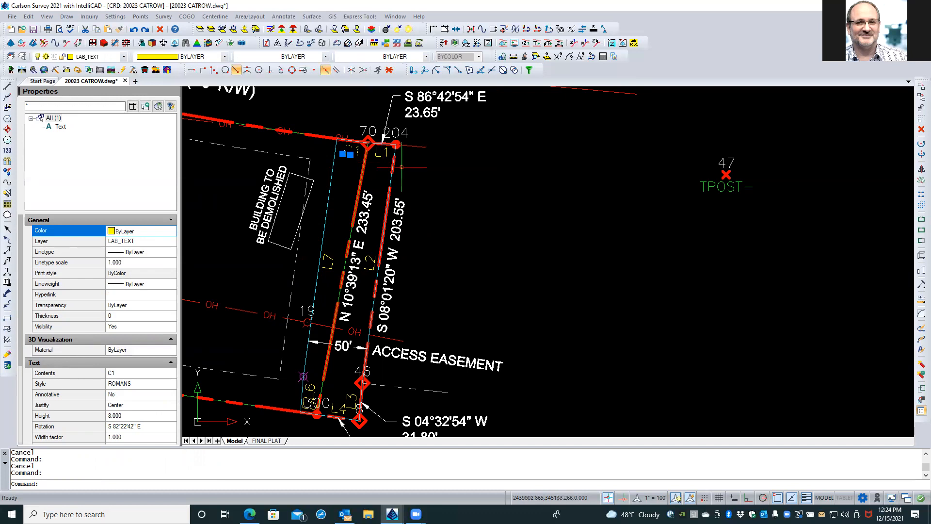
right_click(435, 170)
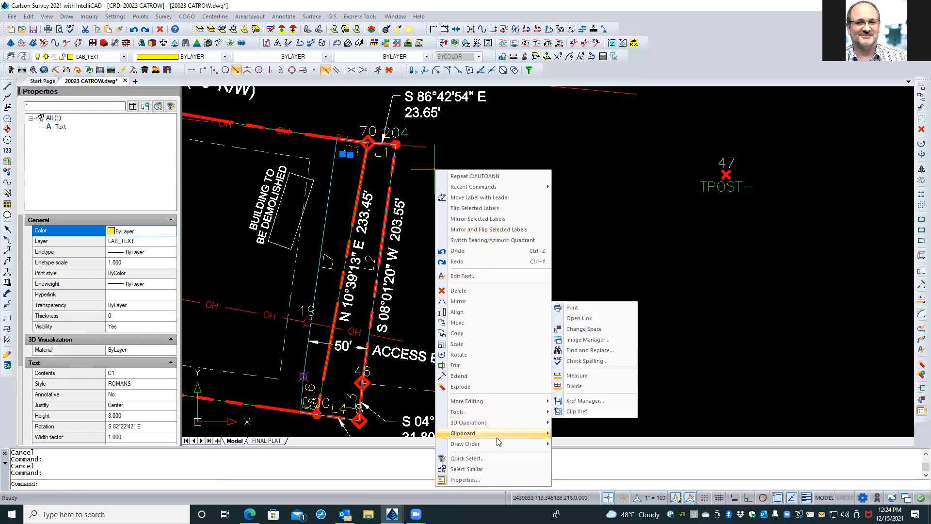
left_click(482, 120)
left_click(472, 140)
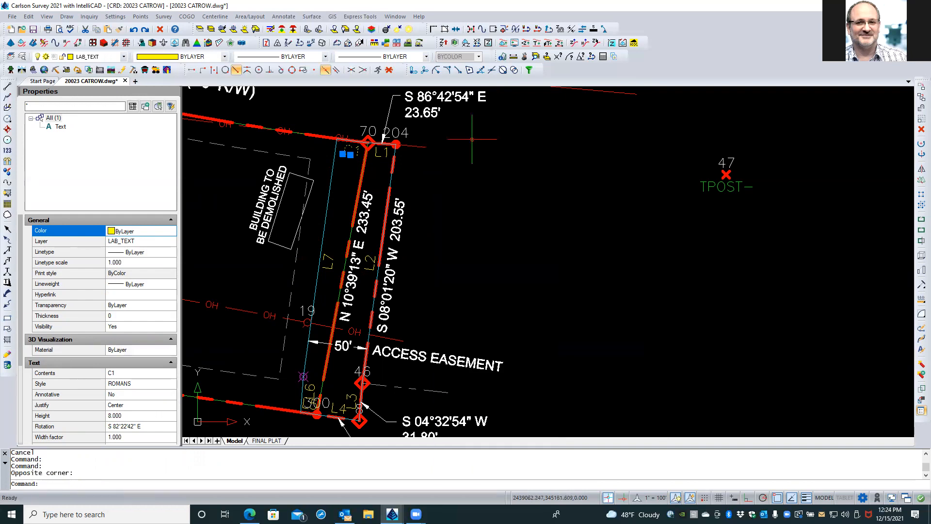
left_click(378, 154)
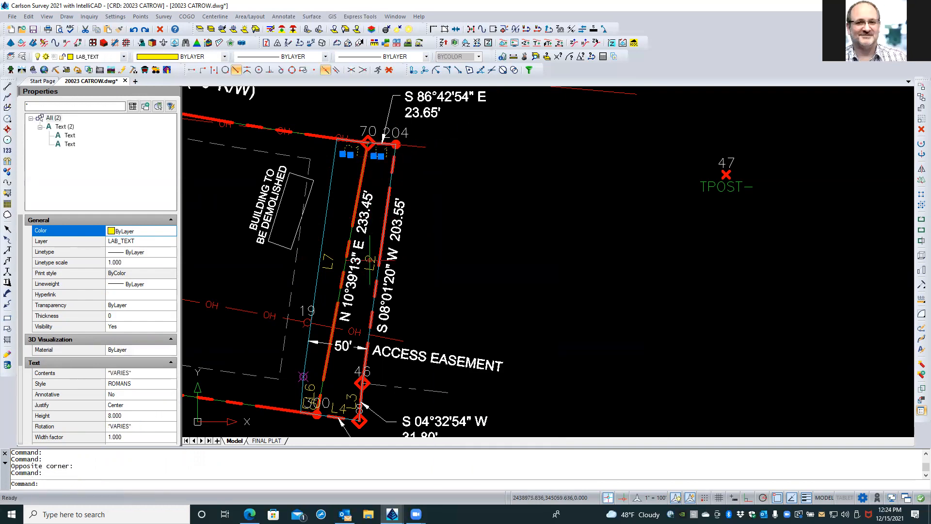
left_click(371, 262)
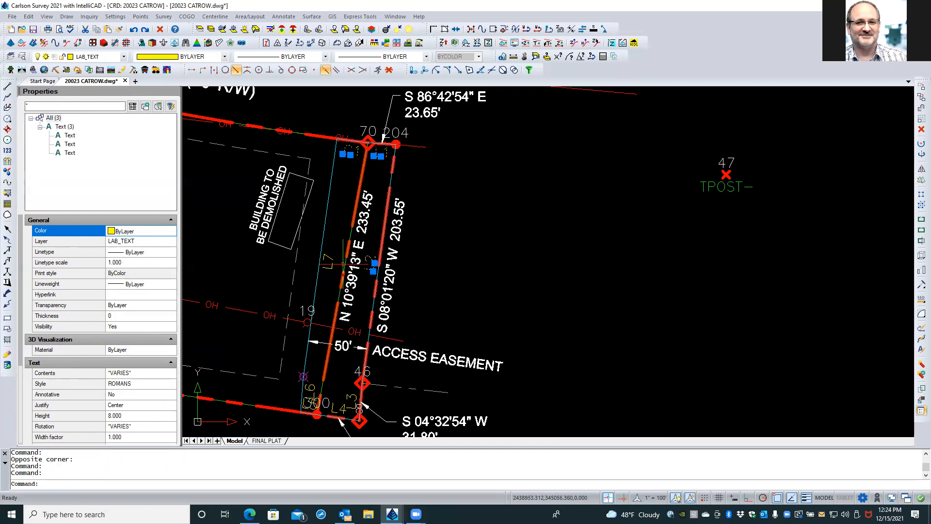
left_click(330, 265)
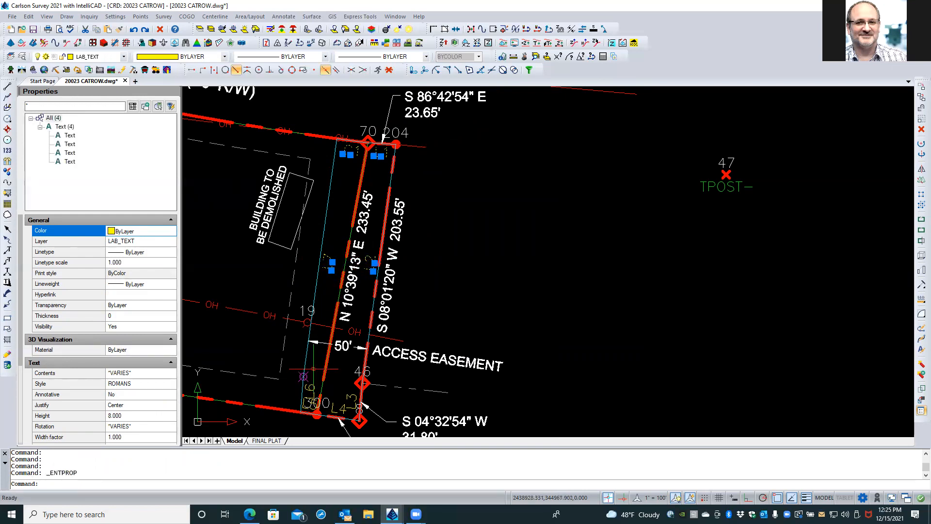
left_click(311, 390)
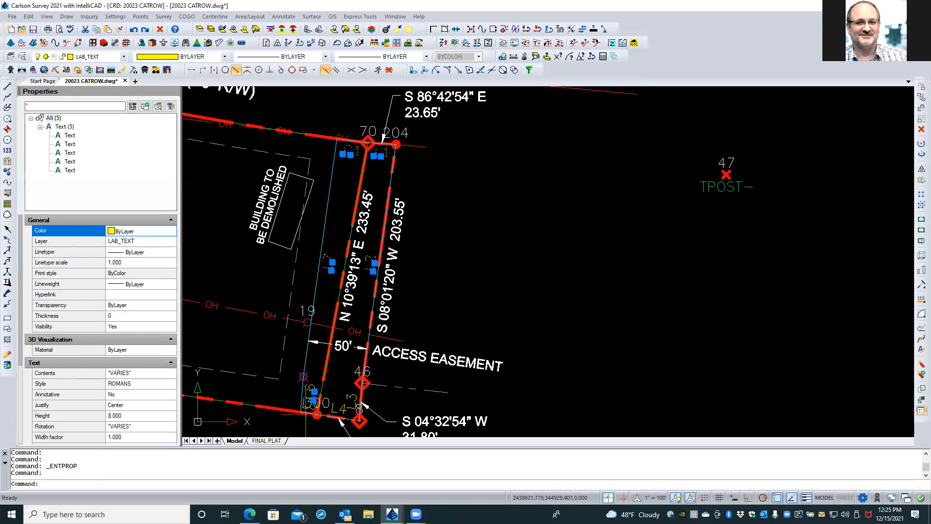
scroll(312, 413, "up", 5)
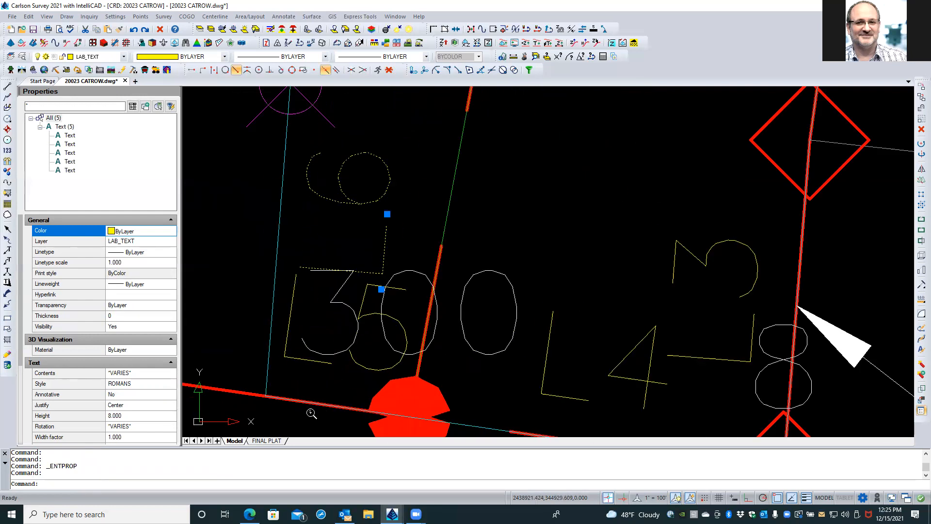
left_click(317, 359)
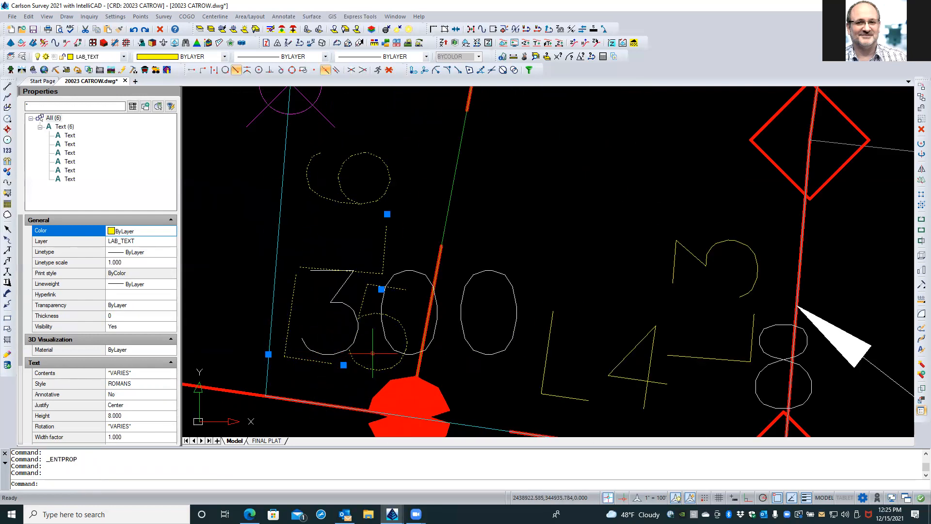
left_click(550, 349)
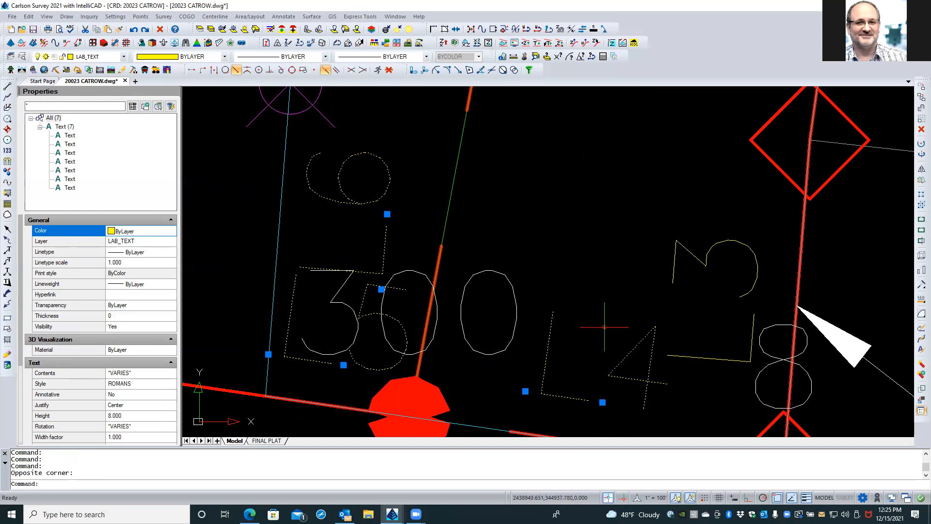
left_click(699, 261)
scroll(426, 308, "down", 6)
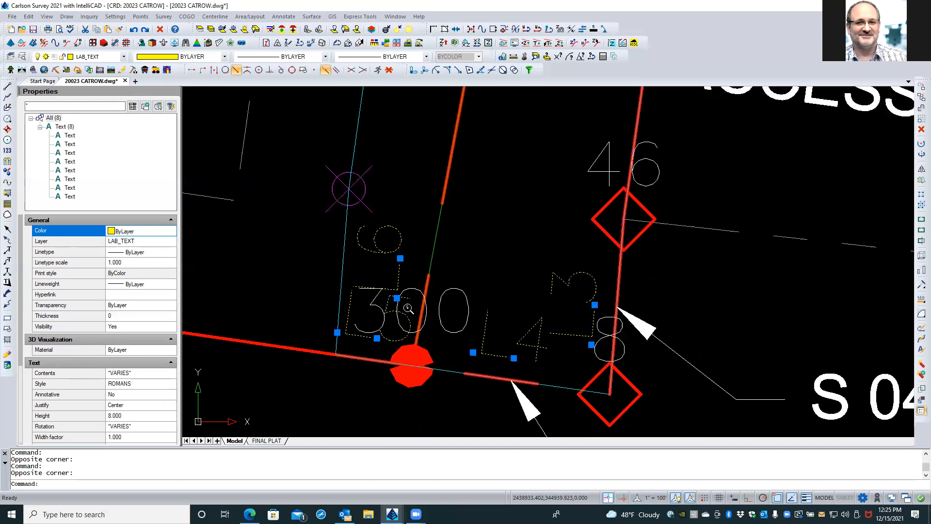
scroll(411, 330, "down", 2)
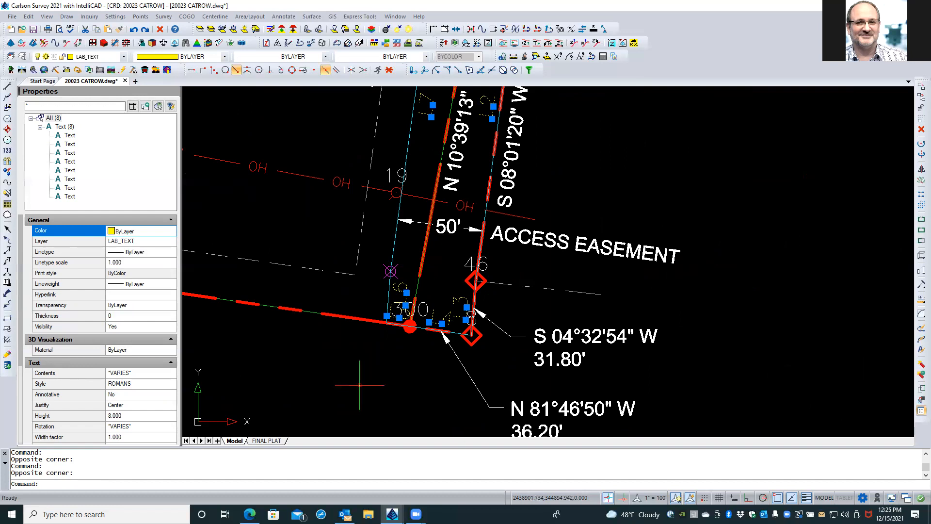
scroll(422, 407, "down", 2)
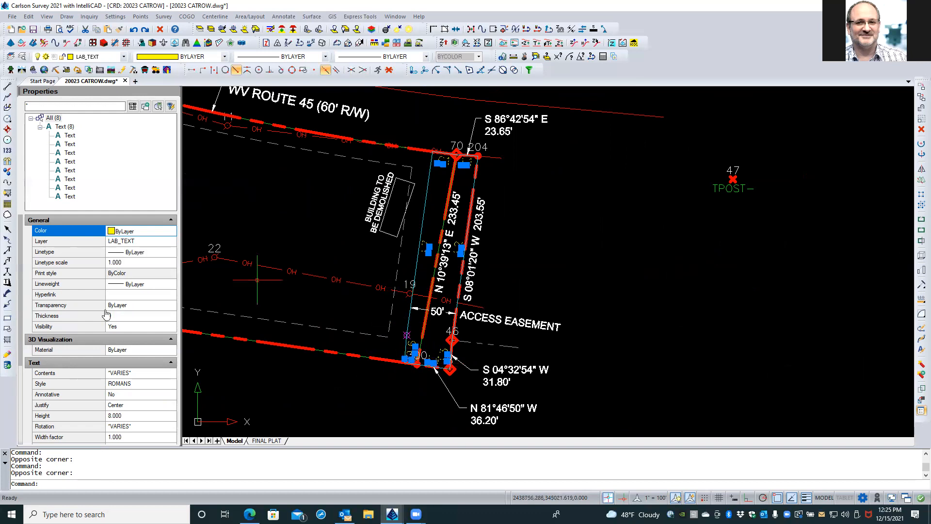
left_click(134, 415)
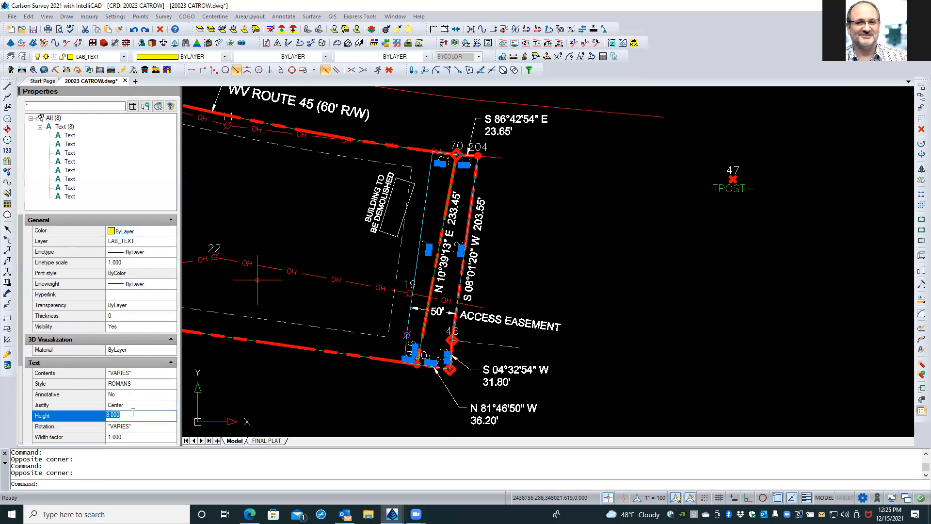
type("6")
key("Return")
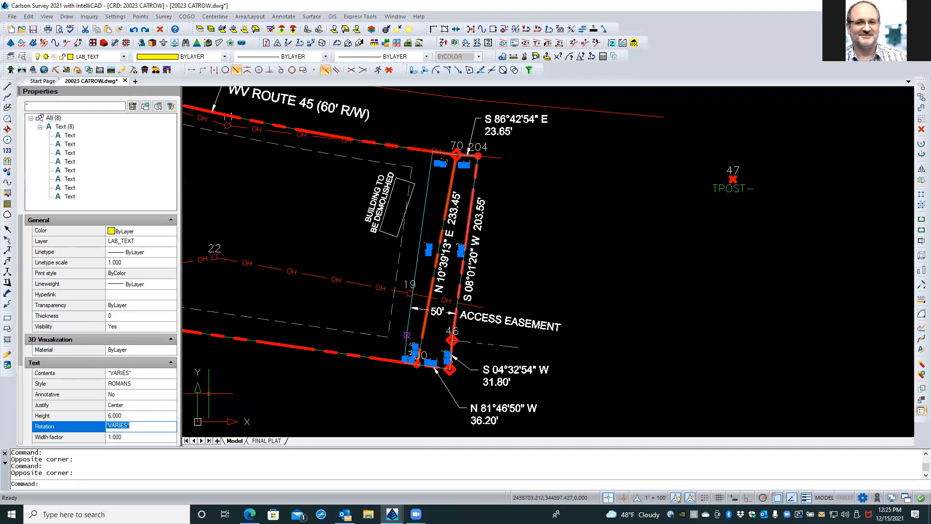
Step: Move the C1 label north, closer to its curve along the right-of-way west of point 70
key("Escape")
key("Escape")
scroll(439, 157, "up", 3)
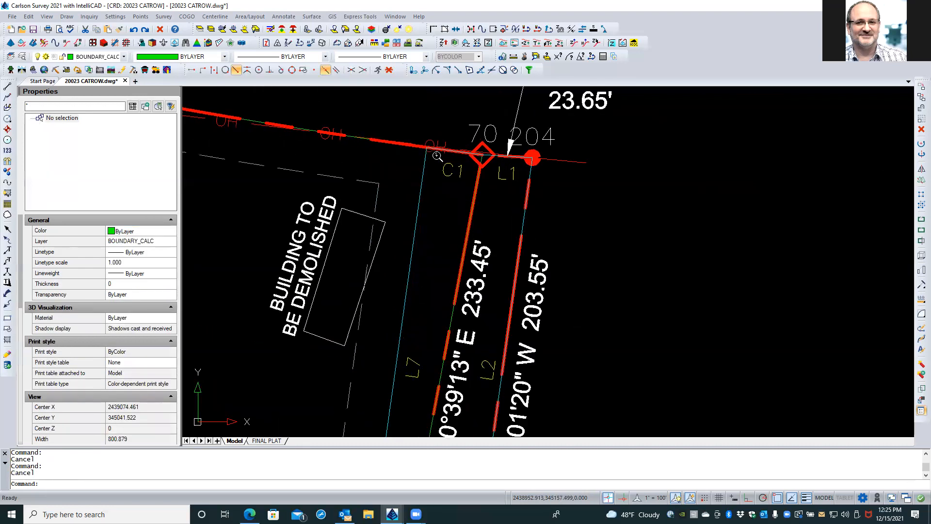
scroll(447, 176, "up", 2)
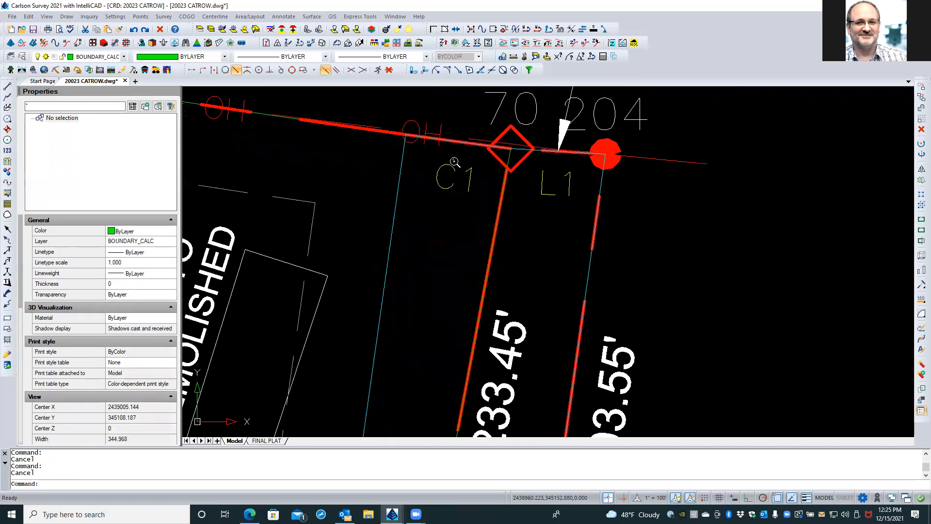
left_click(445, 187)
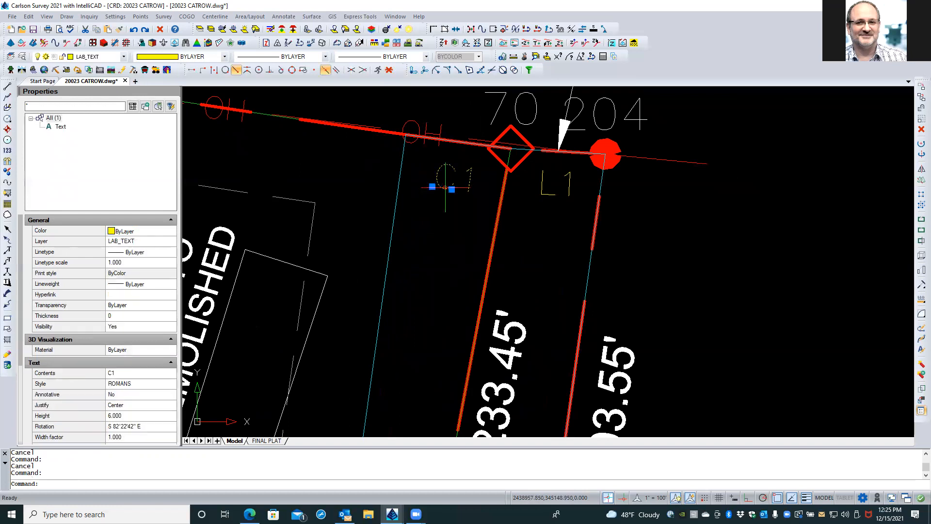
left_click(452, 189)
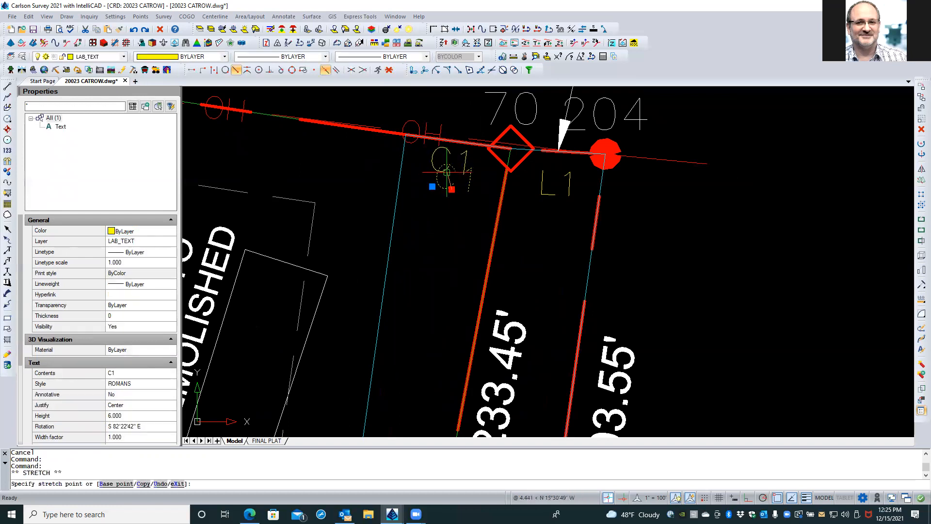
left_click(452, 174)
key("Escape")
Step: Move the L1 label north, closer to the short boundary segment between points 70 and 204
left_click(548, 193)
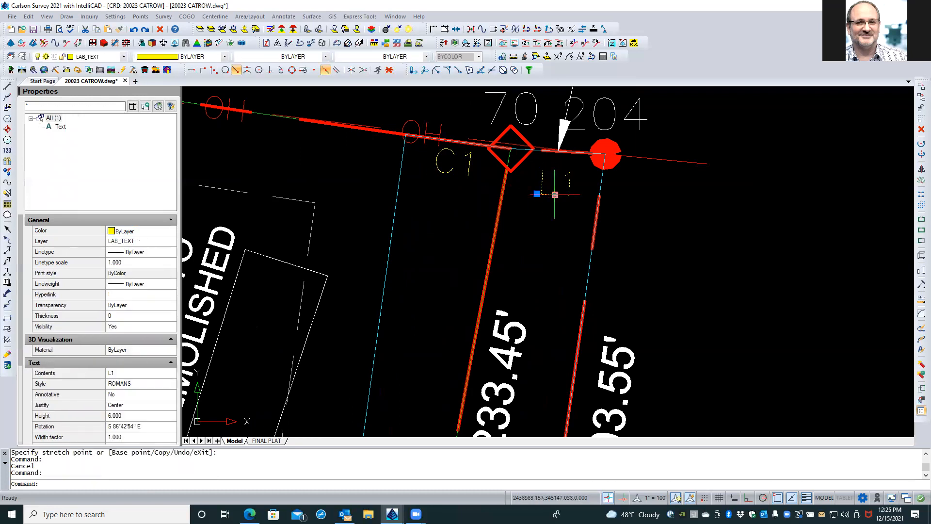
left_click(555, 194)
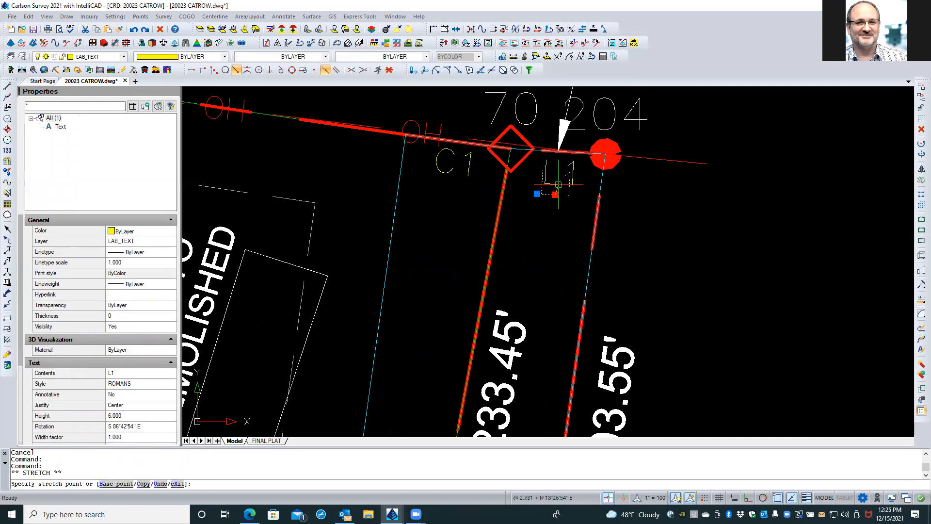
left_click(558, 184)
Step: Move the L7 label west, closer to the easement's west line, and clear the selection
scroll(468, 148, "down", 5)
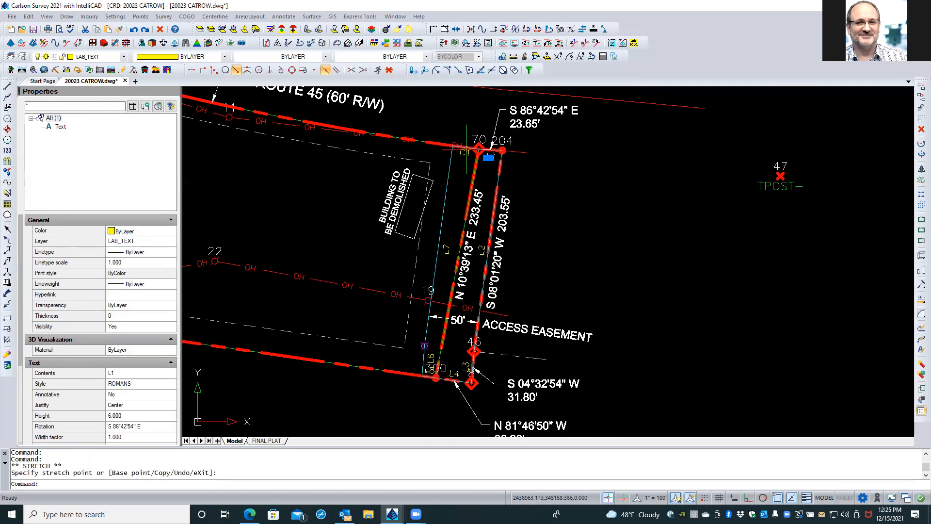
scroll(450, 257, "up", 3)
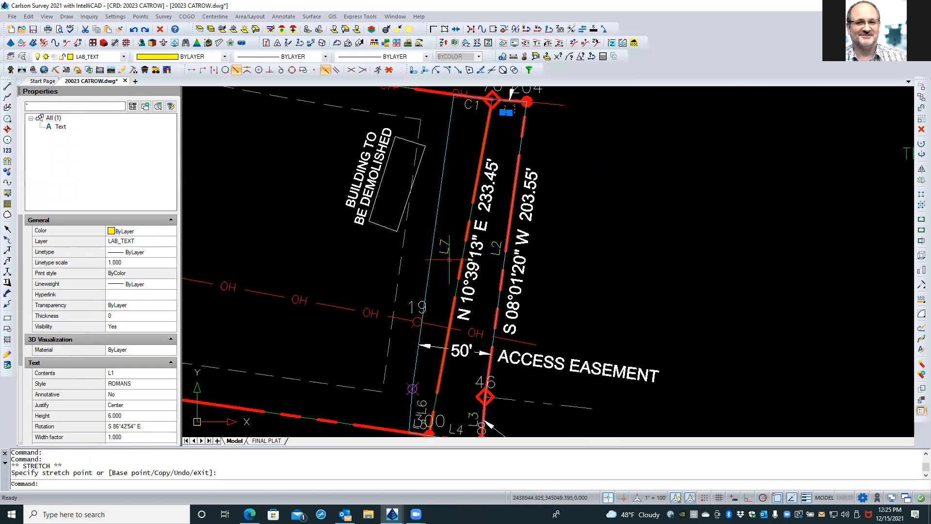
middle_click_drag(448, 259, 443, 176)
scroll(439, 172, "up", 3)
left_click(436, 166)
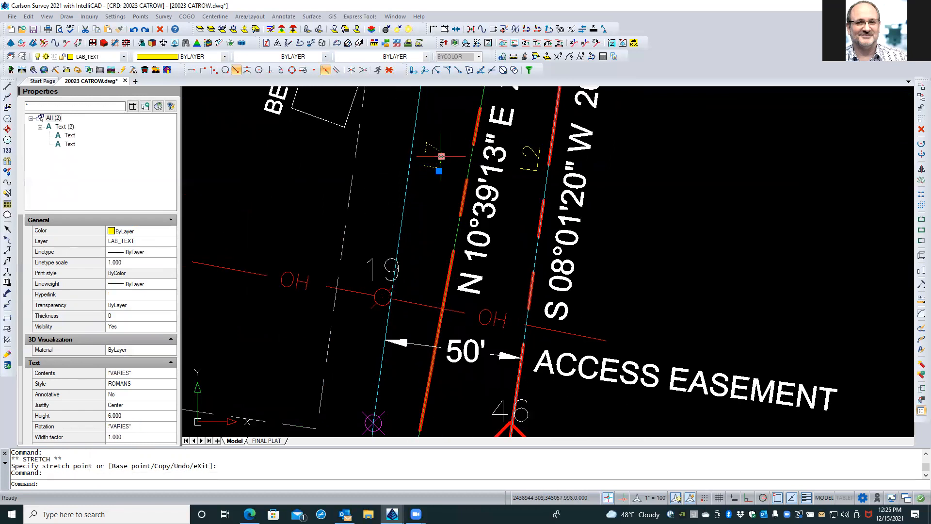
left_click(440, 157)
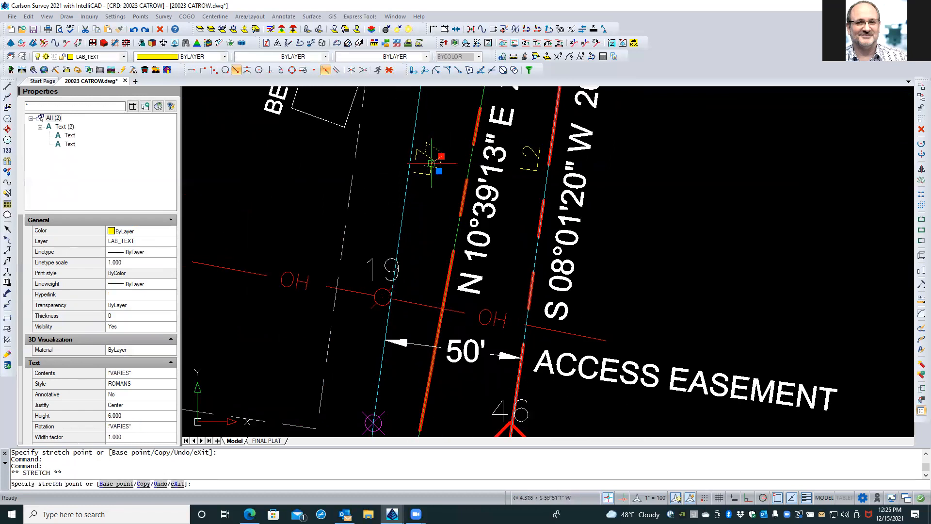
key("Escape")
key("Escape")
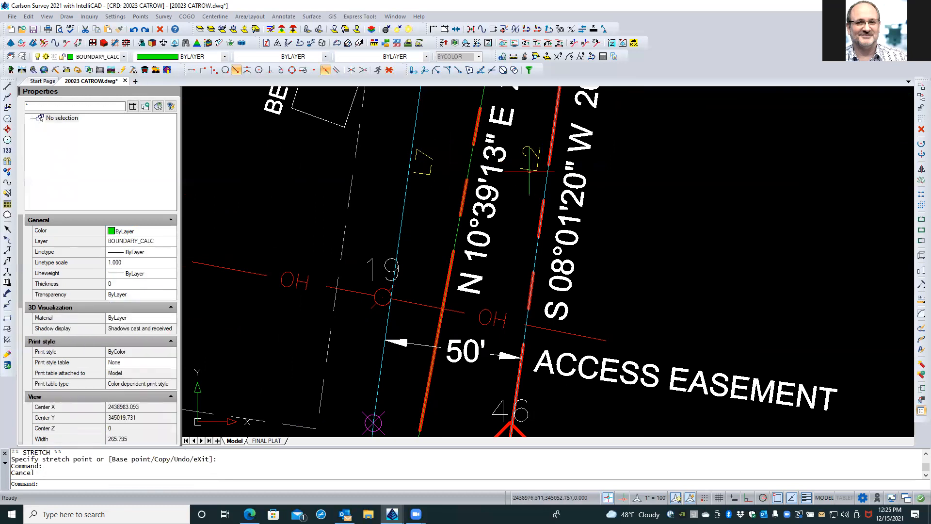
Step: Shift the L2 label slightly closer to the easement's east line and clear the selection
left_click(530, 166)
left_click(537, 158)
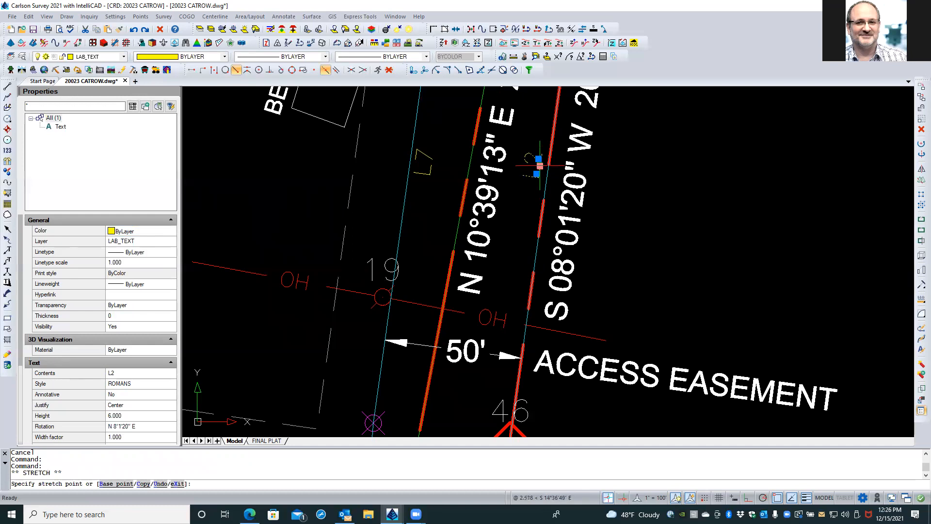
left_click(538, 164)
key("Escape")
Step: Move the L6 label west, closer to its short line above the easement's southwest corner
scroll(412, 147, "down", 3)
scroll(417, 276, "up", 7)
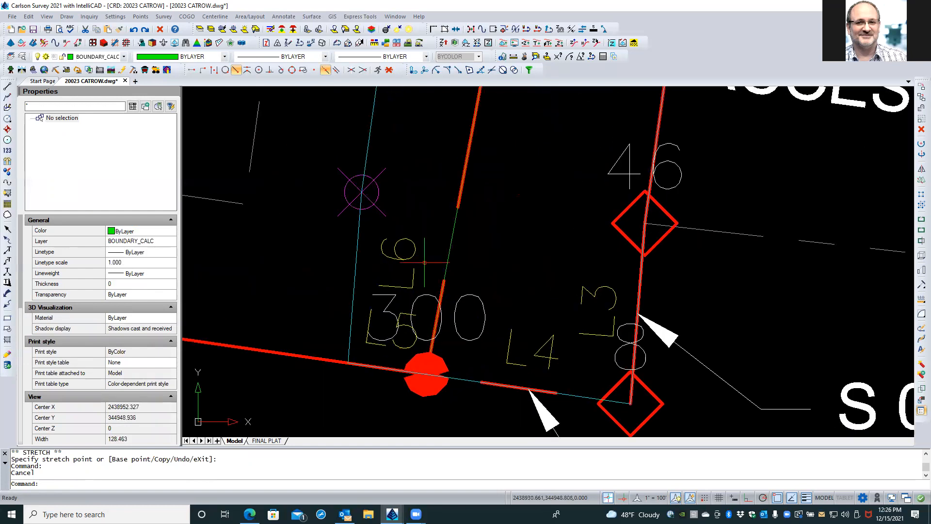
left_click(413, 283)
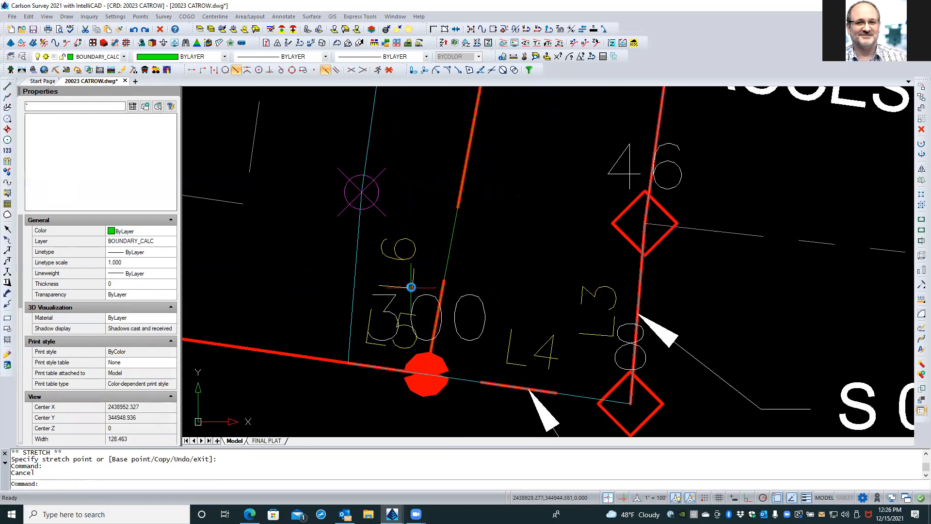
left_click(414, 263)
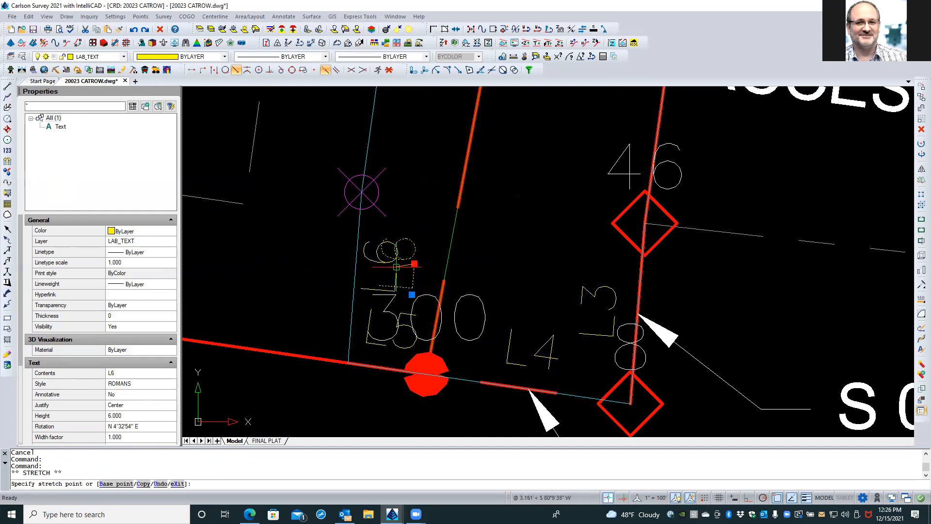
left_click(397, 266)
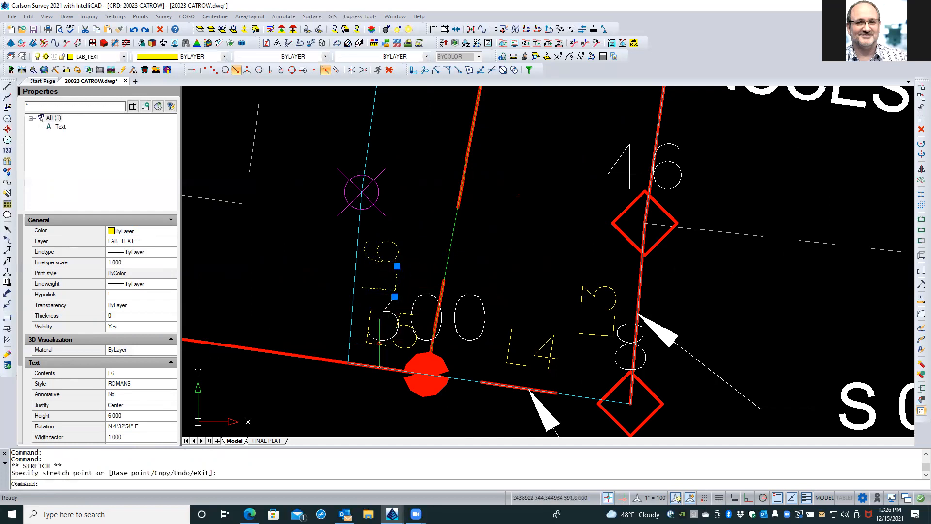
Step: Move the L5 and L4 labels down, closer to the easement's south line on either side of point 300
left_click(379, 344)
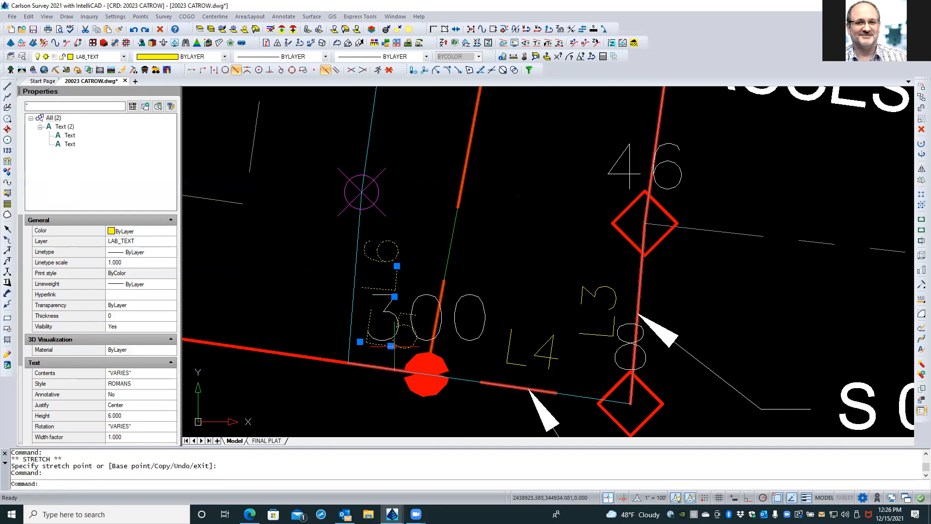
left_click(391, 346)
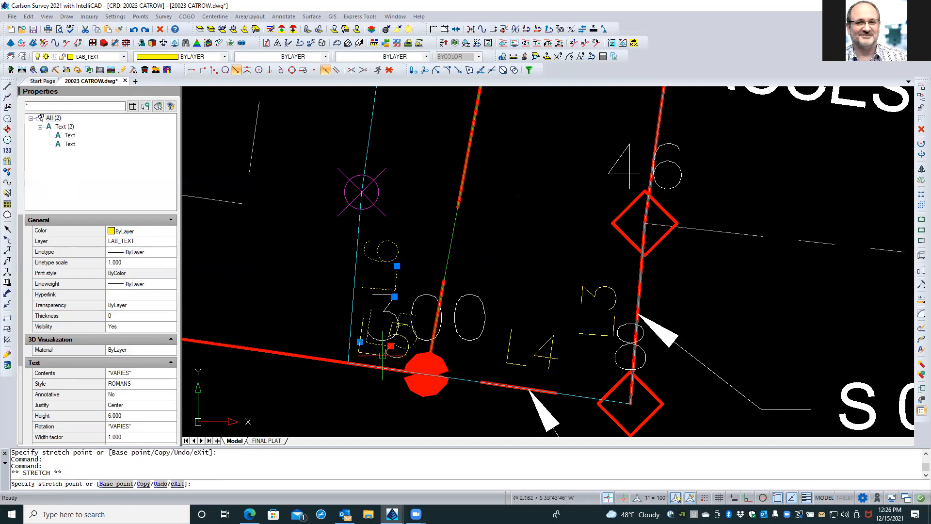
left_click(384, 355)
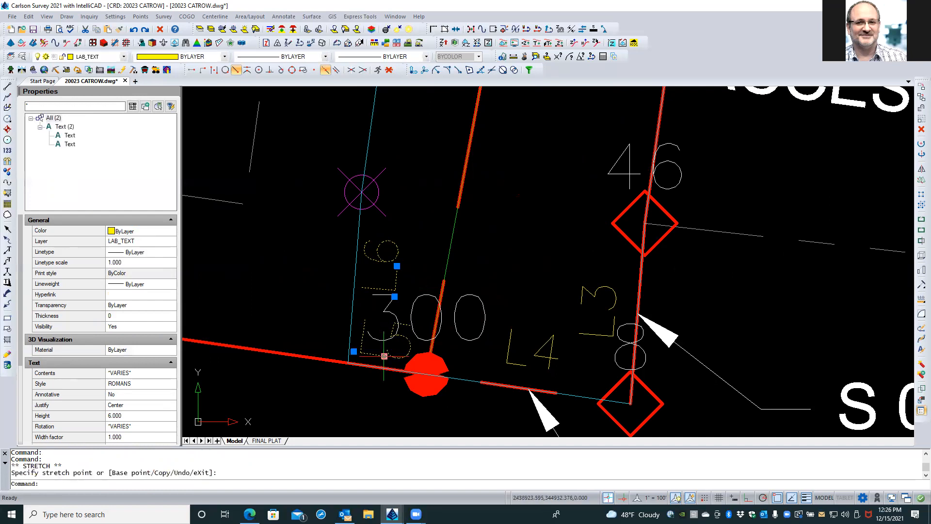
left_click(516, 363)
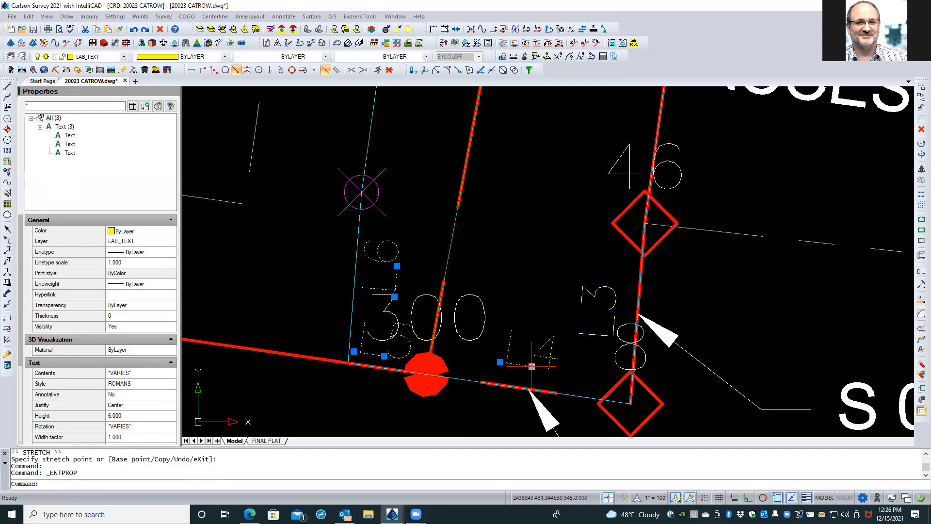
left_click(532, 366)
left_click(527, 373)
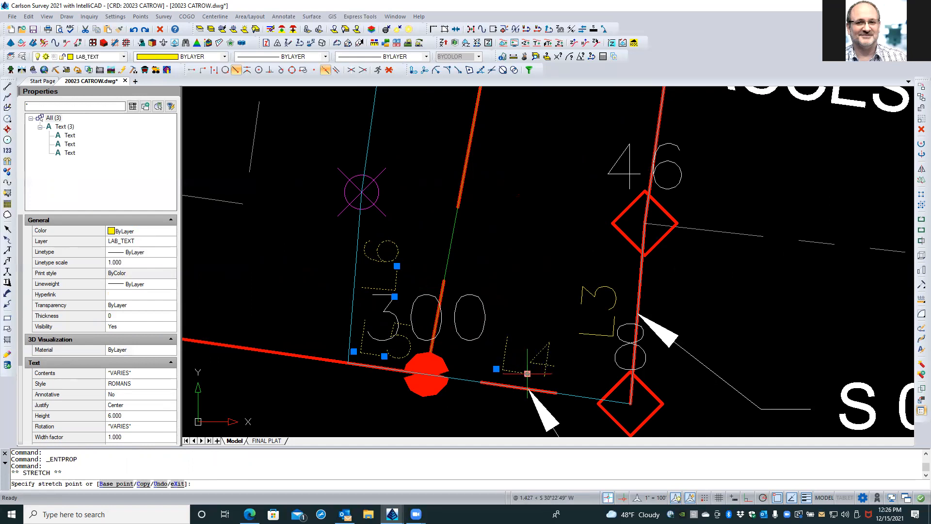
Step: Move the L3 label east, closer to the boundary line between points 46 and 8, and clear the selection
left_click(593, 335)
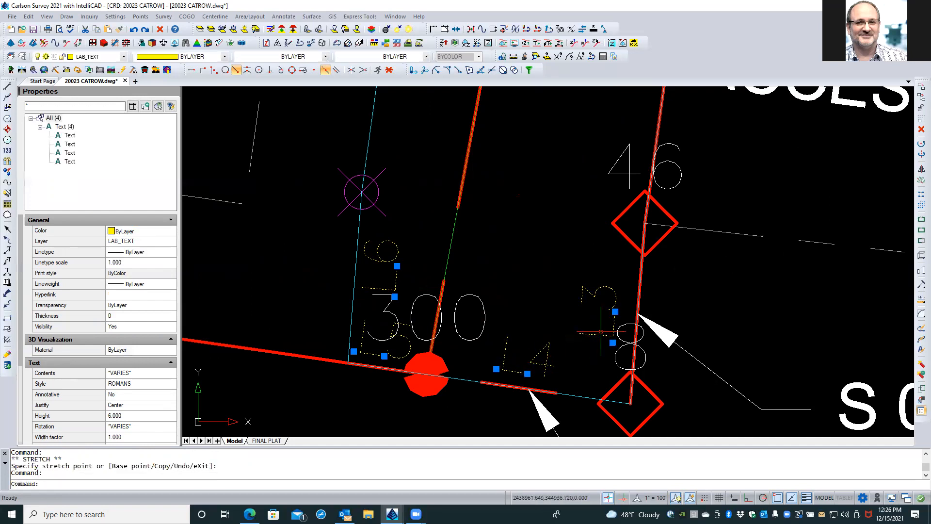
left_click(615, 312)
left_click(620, 314)
scroll(487, 396, "down", 5)
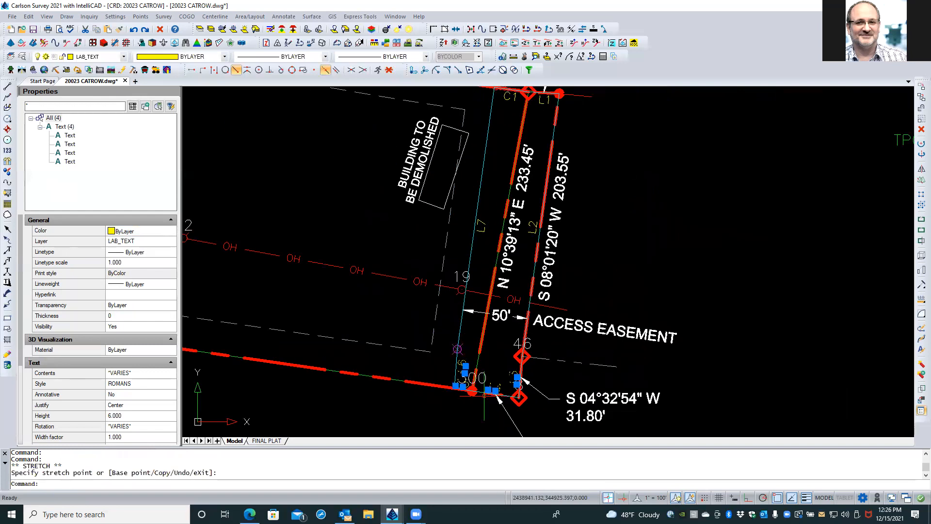
key("Escape")
key("Escape")
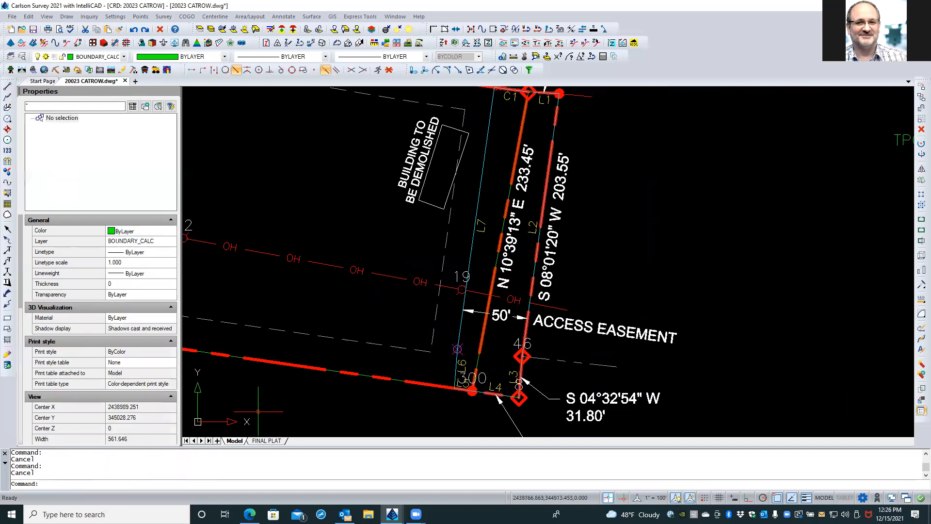
Step: Switch to the FINAL PLAT layout and examine the easement's C1 and L1 through L7 labels and the surrounding sheet space
left_click(266, 441)
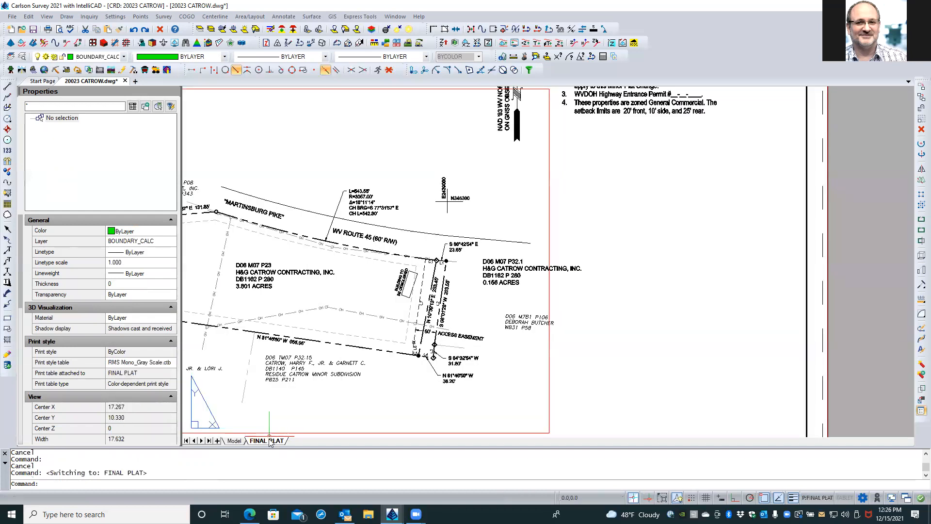
scroll(436, 252, "up", 2)
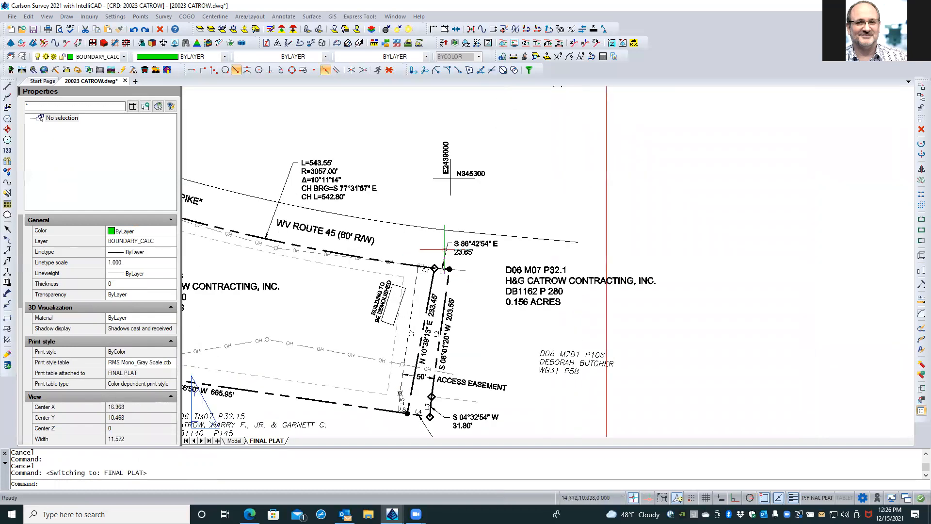
scroll(434, 250, "up", 1)
middle_click_drag(422, 284, 411, 207)
scroll(383, 392, "up", 3)
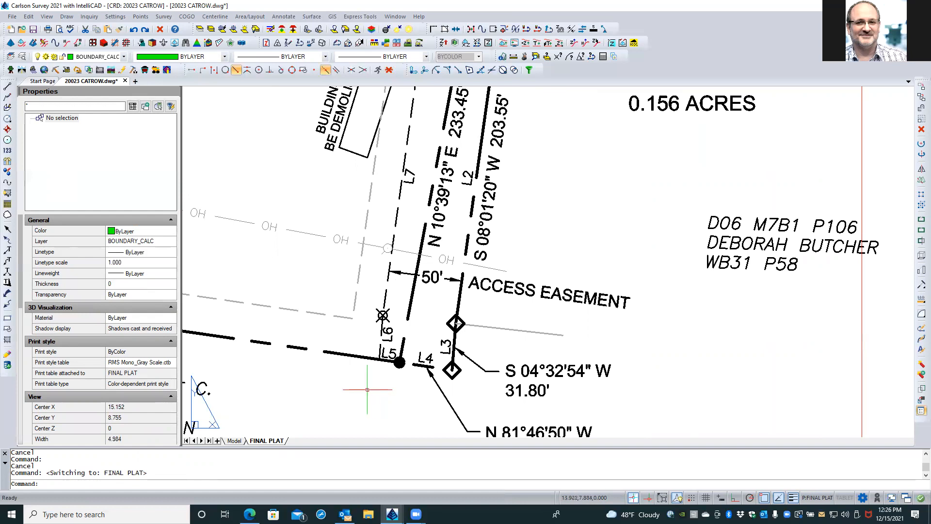
scroll(358, 391, "down", 3)
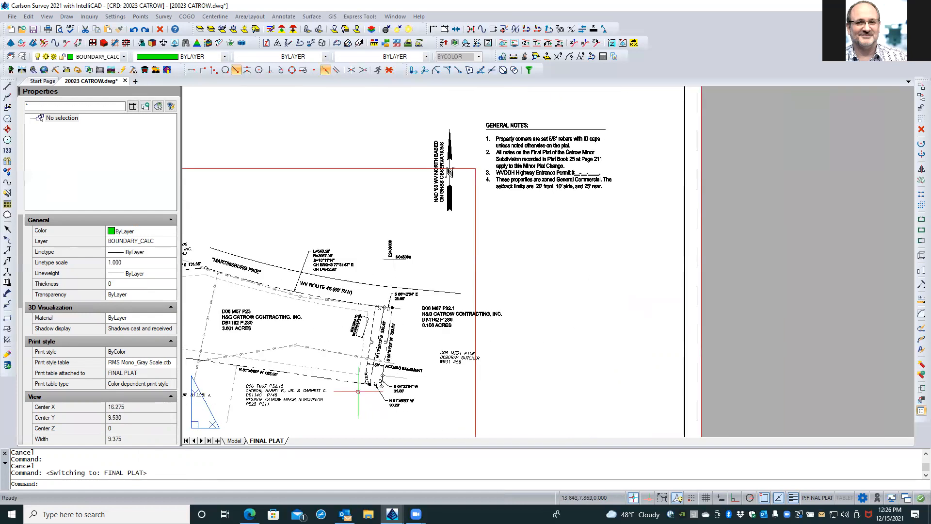
scroll(505, 311, "down", 1)
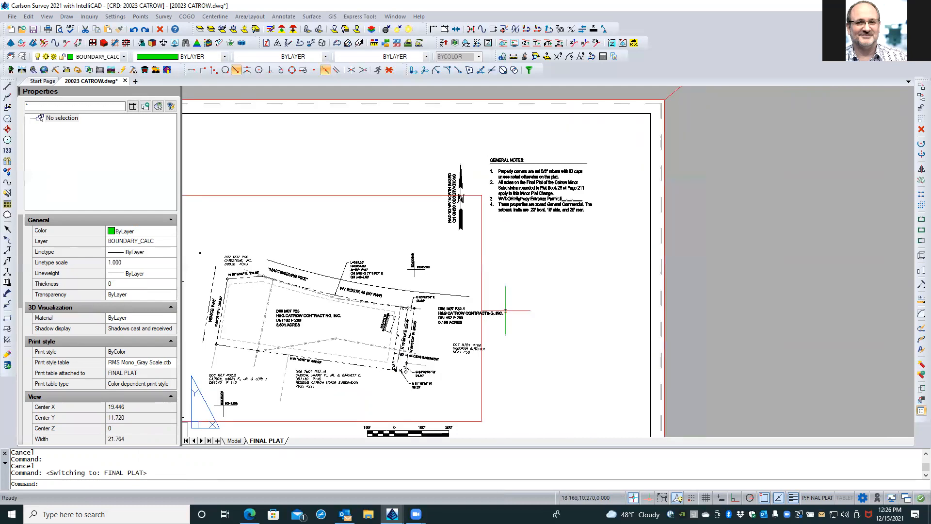
Step: Move the plat viewport with its parcel and adjoiner labels and the north arrow straight up the sheet by about 1.5 units
middle_click_drag(520, 301, 587, 241)
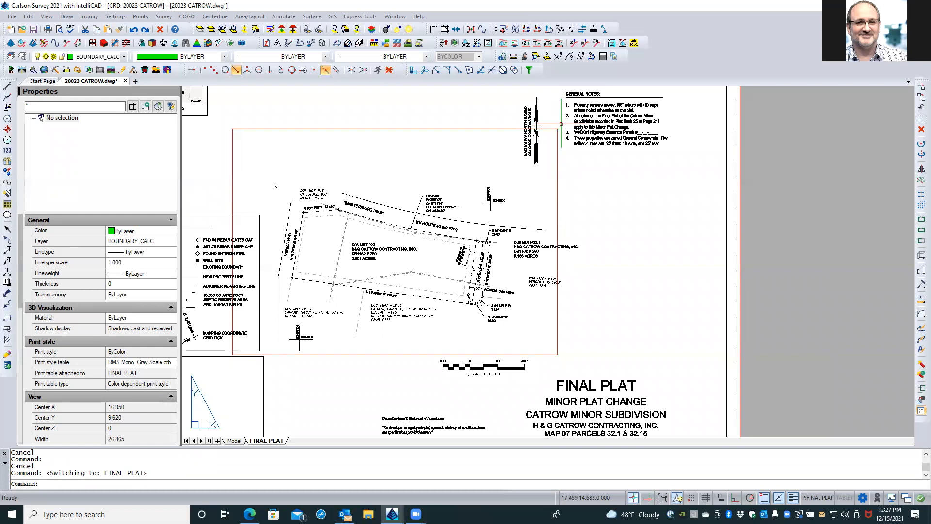
left_click(561, 124)
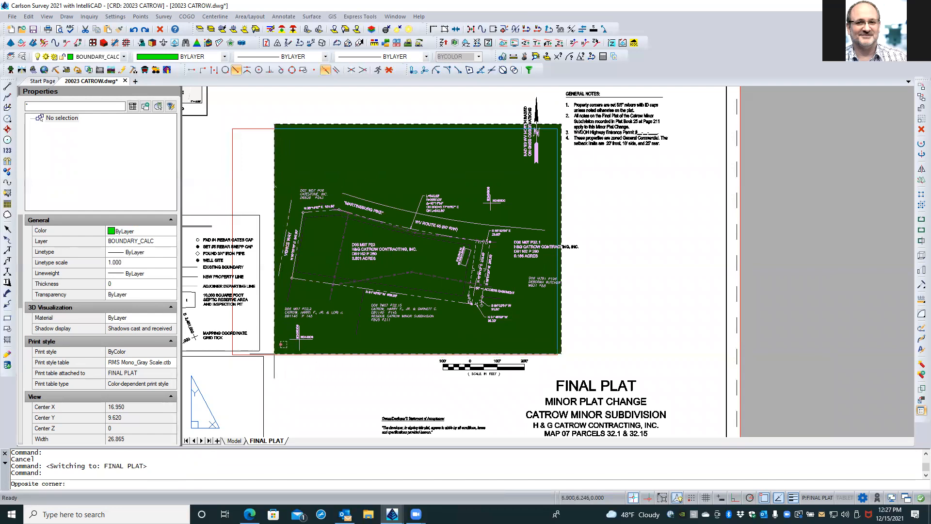
left_click(273, 355)
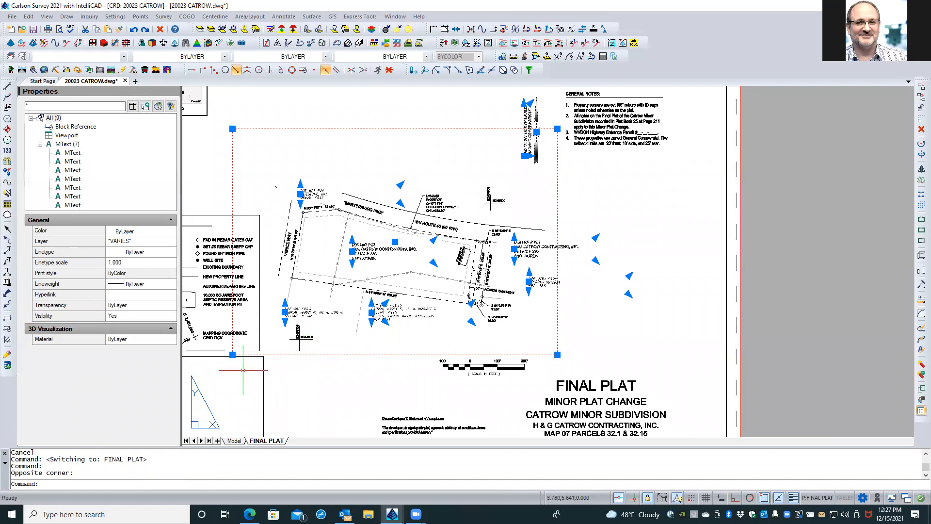
left_click(920, 89)
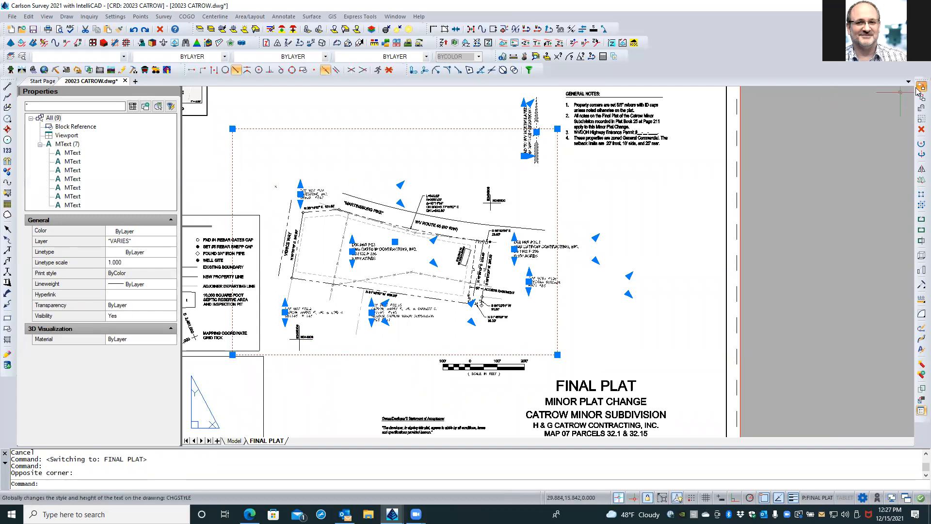
left_click(683, 258)
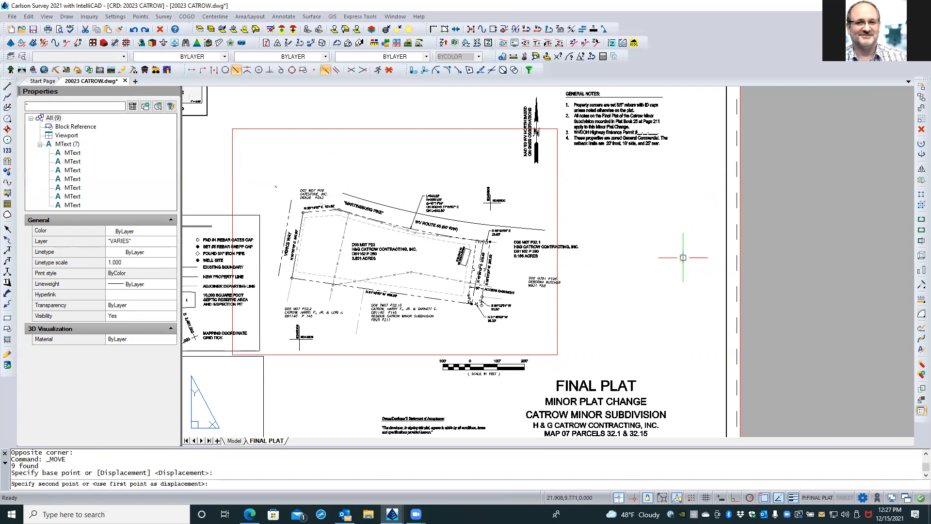
left_click(688, 217)
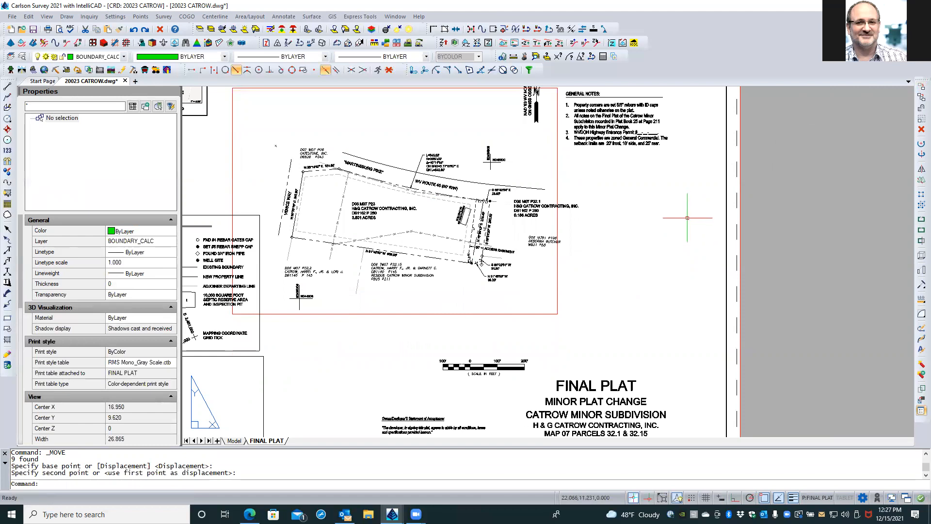
Step: Copy the plat viewport about 13.4 units east and 3.8 units down, across the sheet's right edge
middle_click_drag(665, 240, 666, 333)
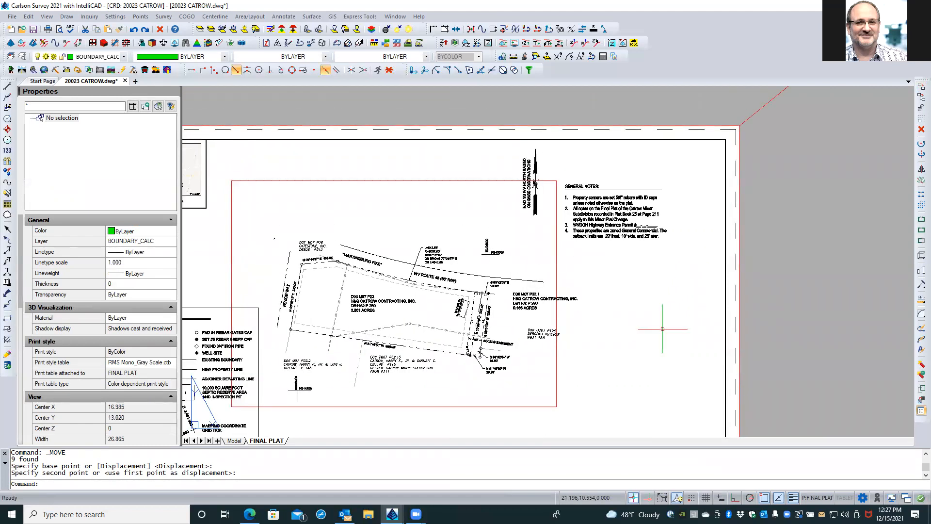
key("Escape")
key("Escape")
left_click(661, 328)
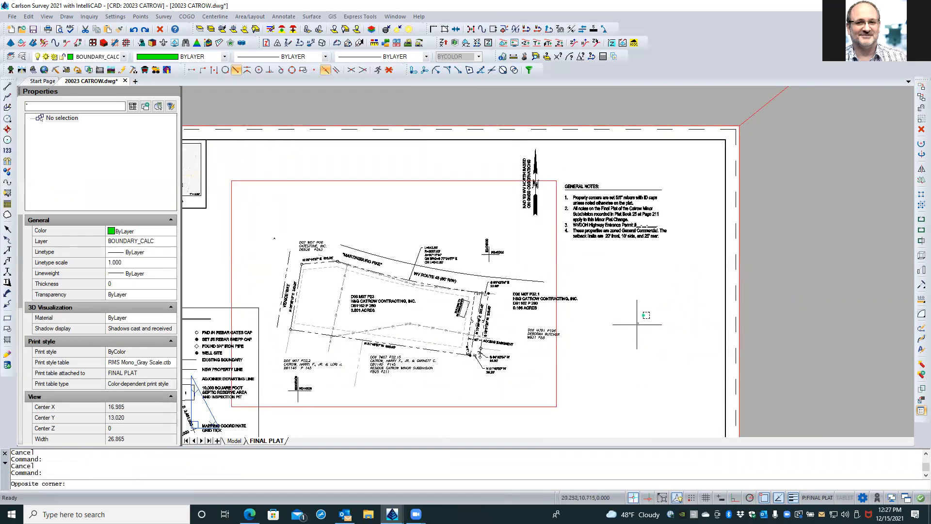
middle_click_drag(587, 288, 607, 229)
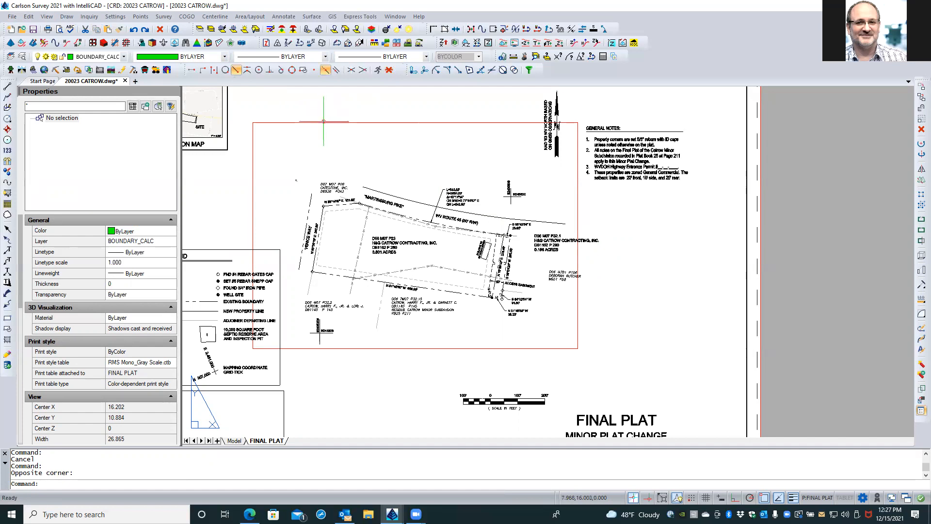
left_click(324, 122)
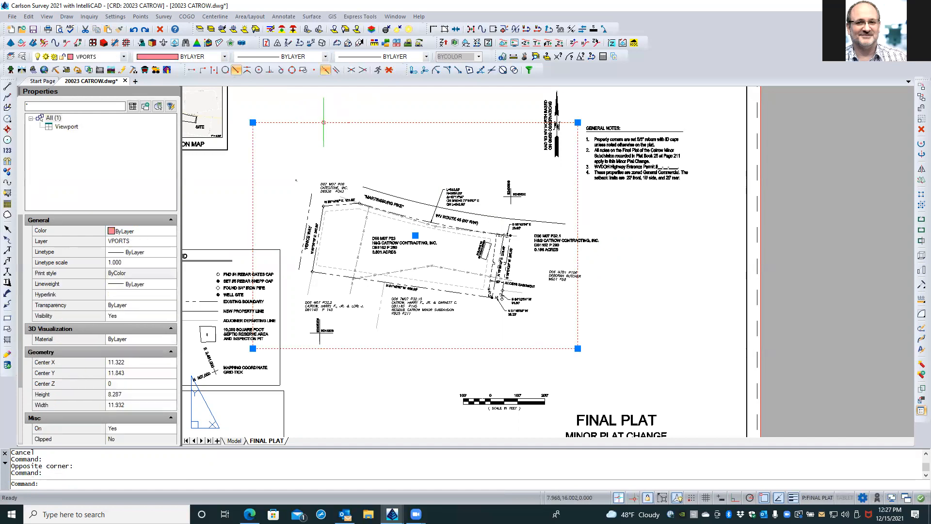
left_click(918, 99)
left_click(422, 165)
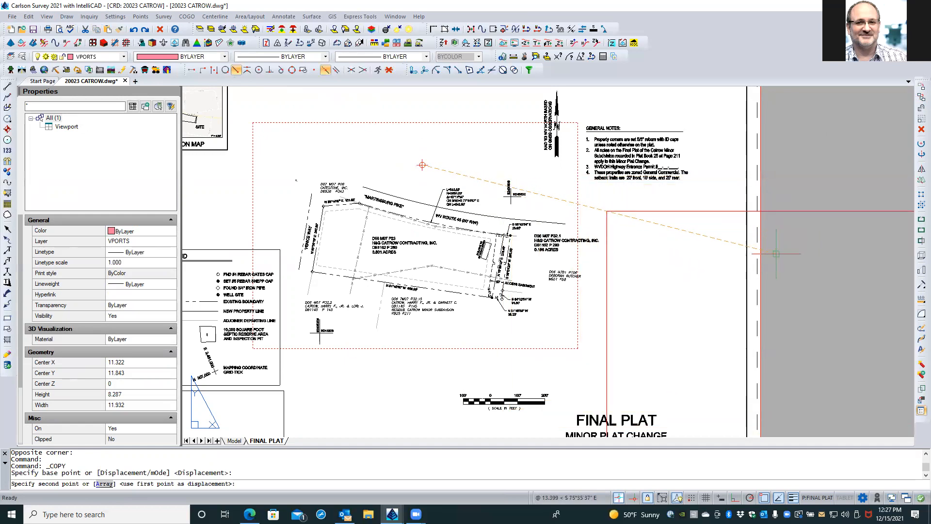
left_click(788, 268)
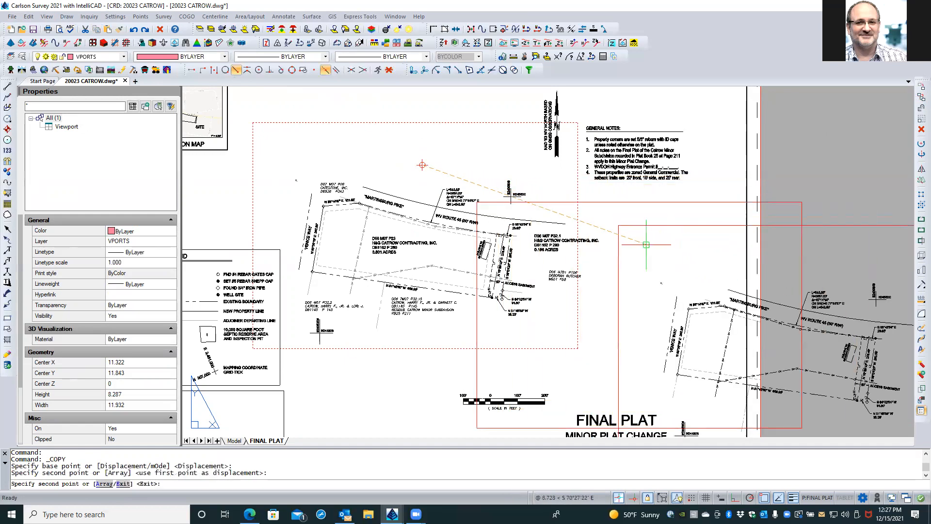
key("Escape")
Step: Shrink the copied viewport to about 4.84 by 2.91 units so it fits inside the sheet border below the general notes
left_click(632, 227)
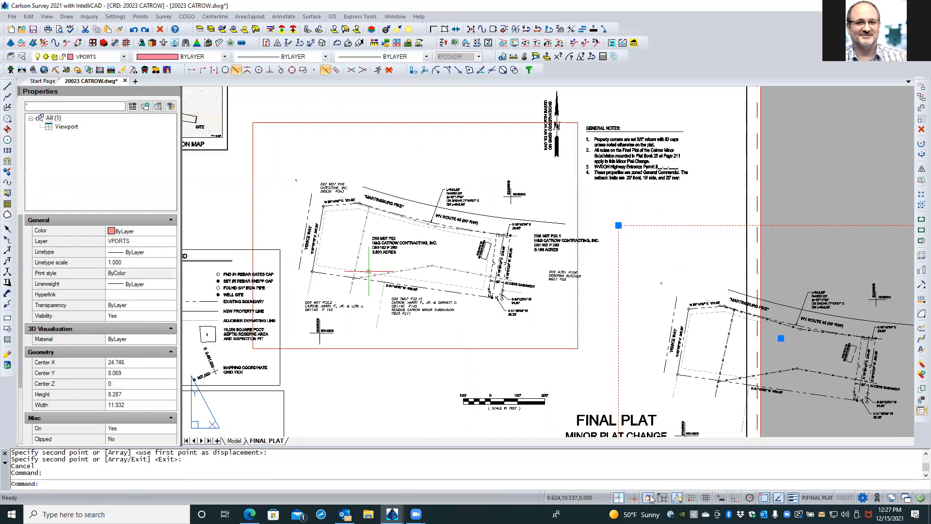
scroll(391, 300, "down", 3)
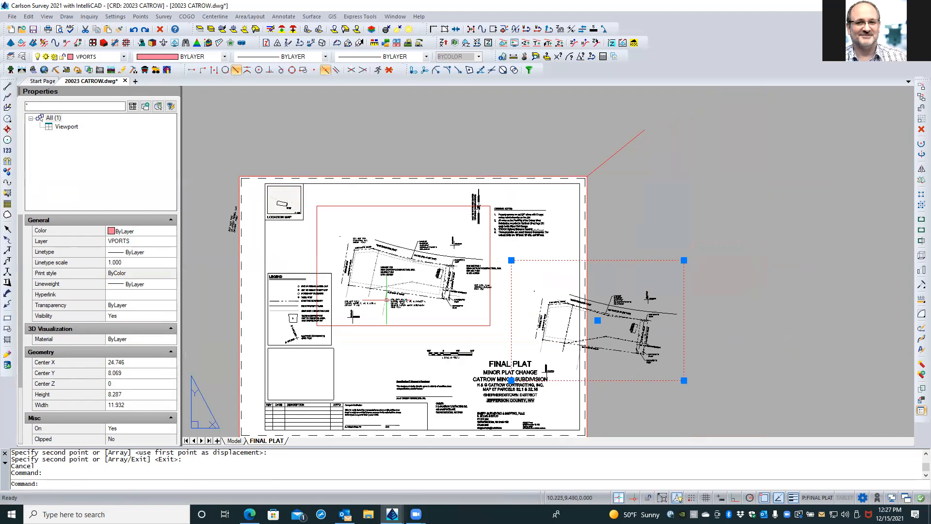
left_click(683, 380)
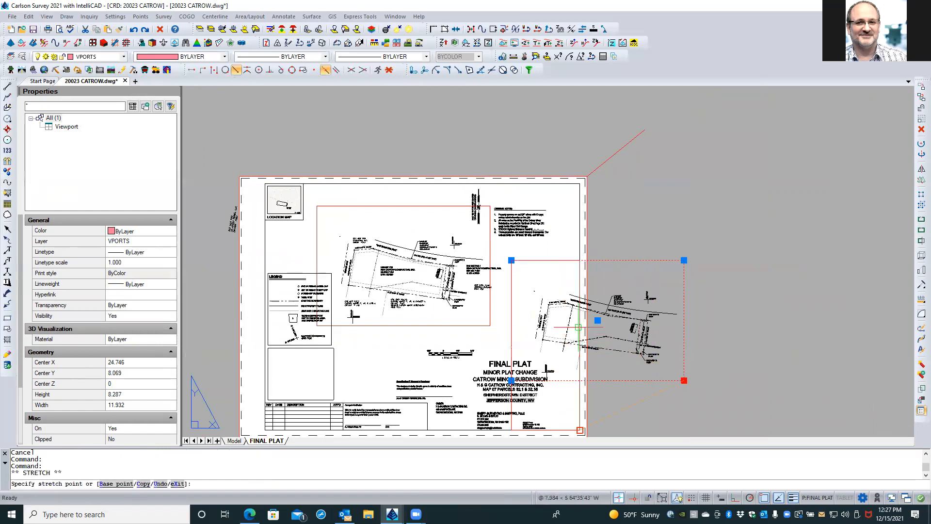
left_click(573, 304)
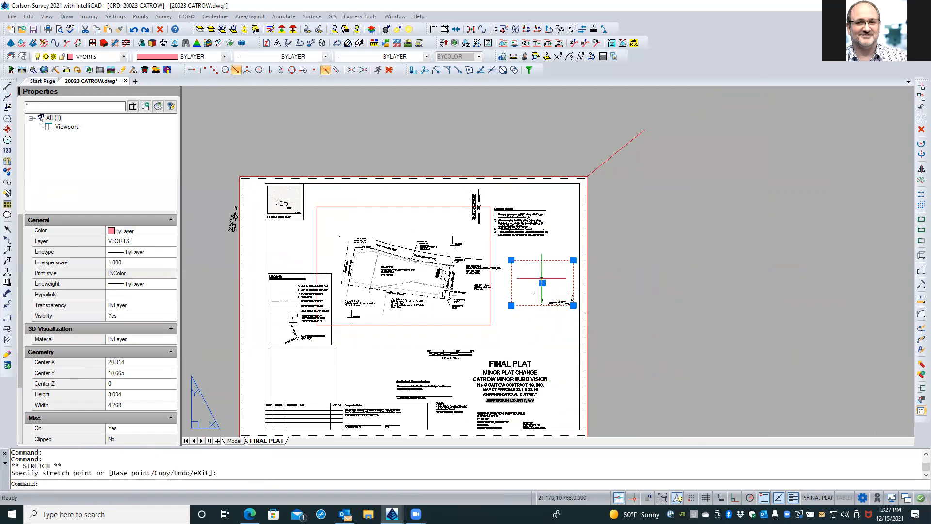
scroll(541, 276, "up", 2)
middle_click_drag(547, 289, 470, 300)
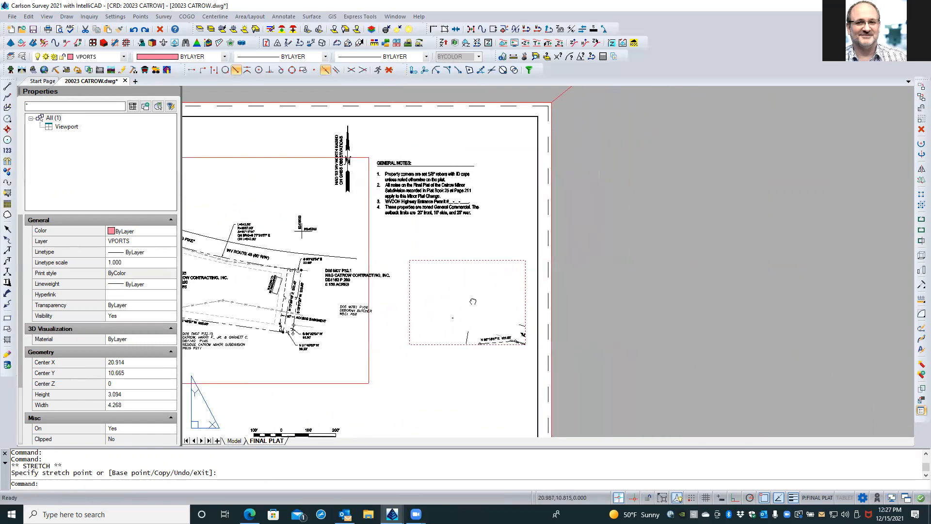
left_click(410, 344)
left_click(394, 340)
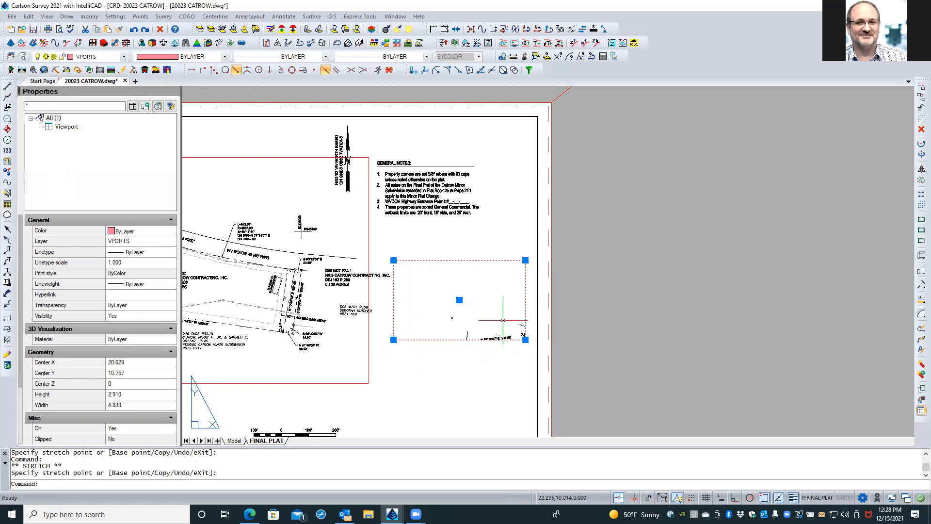
Step: Pan the model view inside the small viewport until it shows the curve and line tables, and return to paper space
middle_click_drag(502, 319, 389, 269)
double_click(479, 308)
middle_click_drag(495, 312, 375, 285)
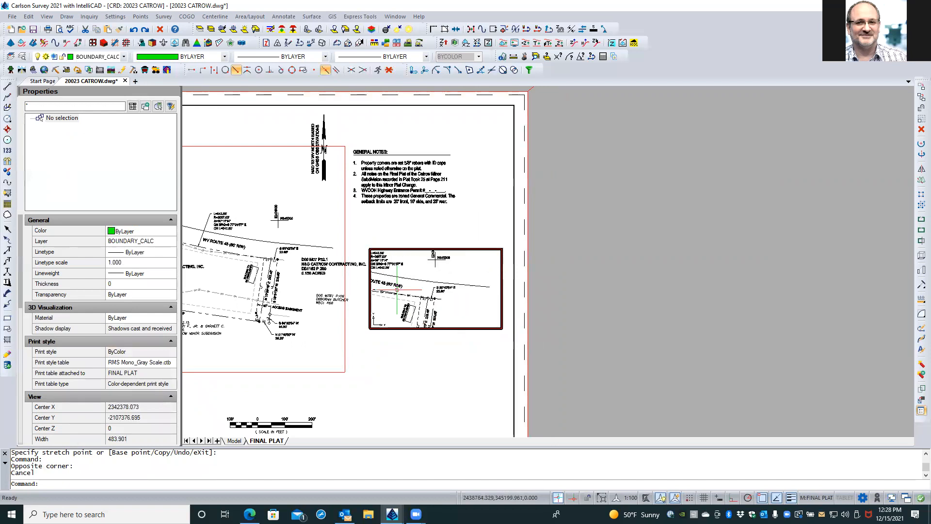
middle_click_drag(458, 305, 393, 303)
middle_click_drag(453, 306, 328, 272)
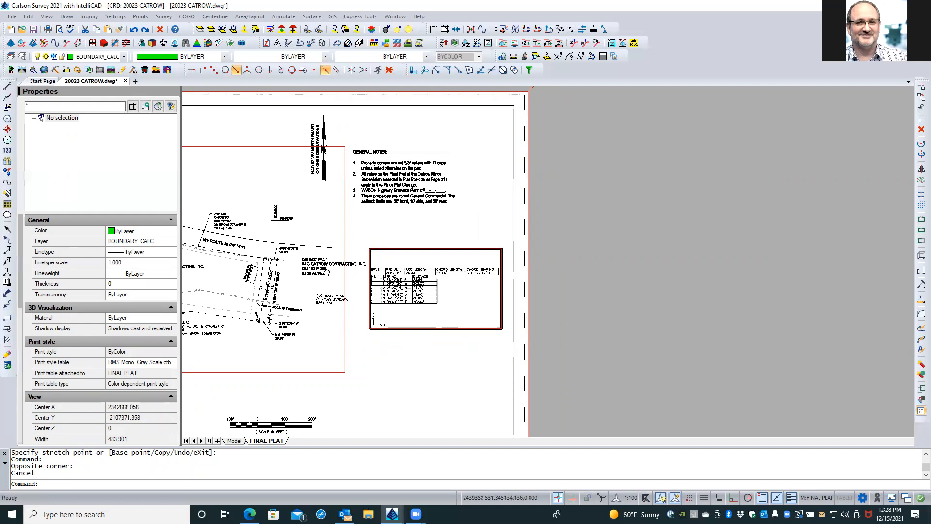
double_click(403, 342)
Step: Widen the table viewport to about 5.12 units and raise its bottom edge to make it about 2.09 units high
left_click(395, 328)
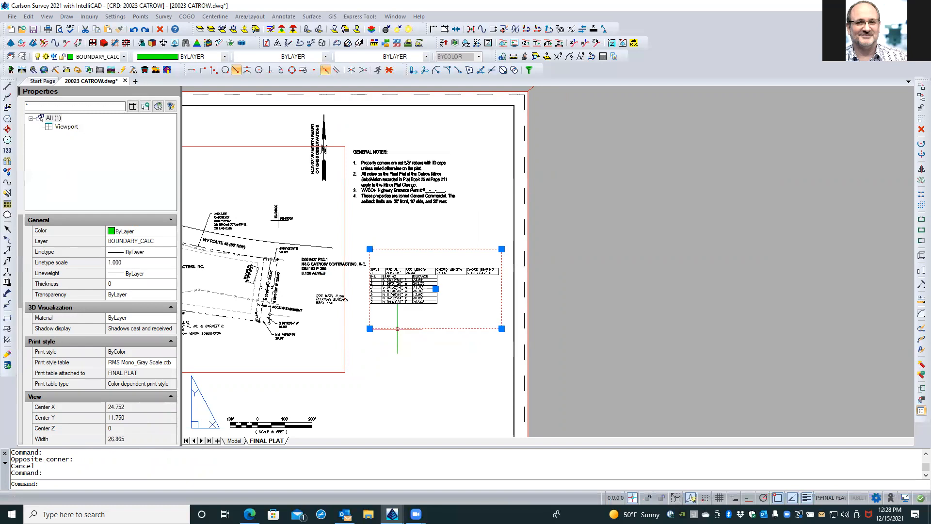
left_click(369, 329)
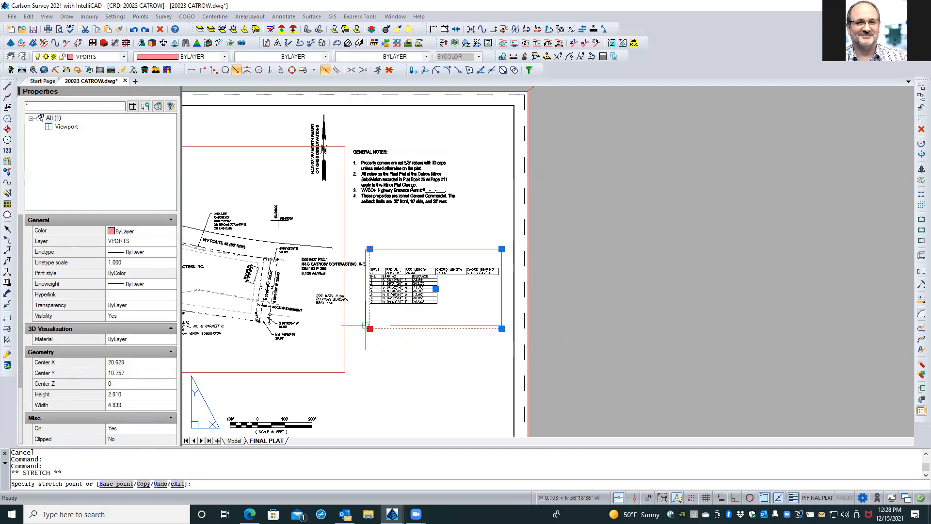
left_click(363, 325)
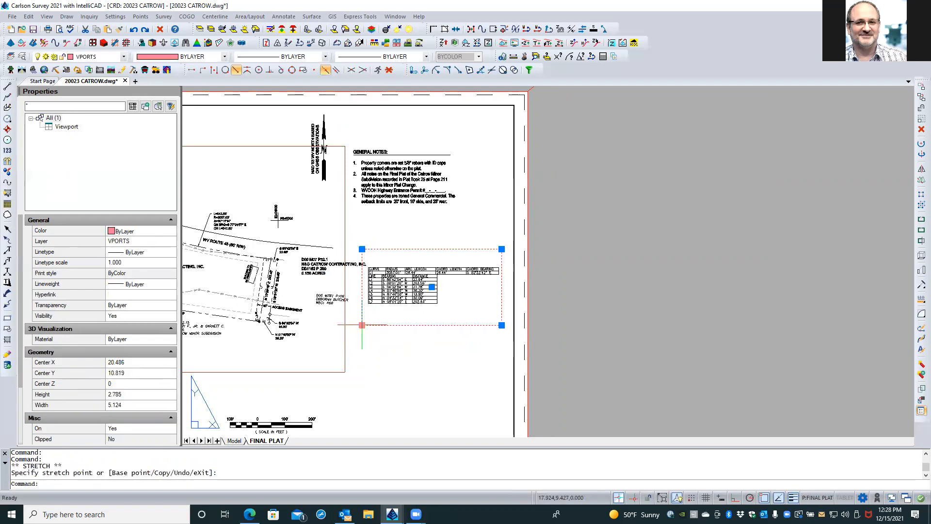
left_click(501, 324)
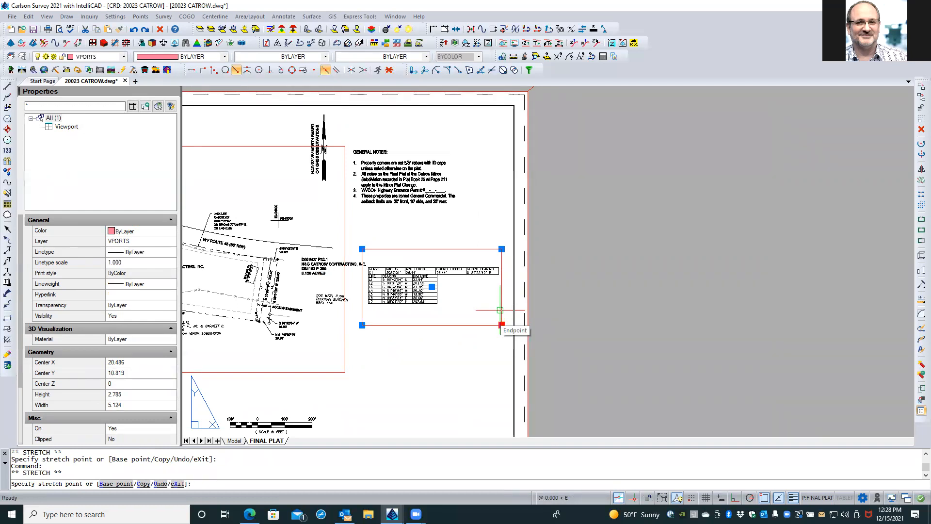
right_click(500, 310, "shift")
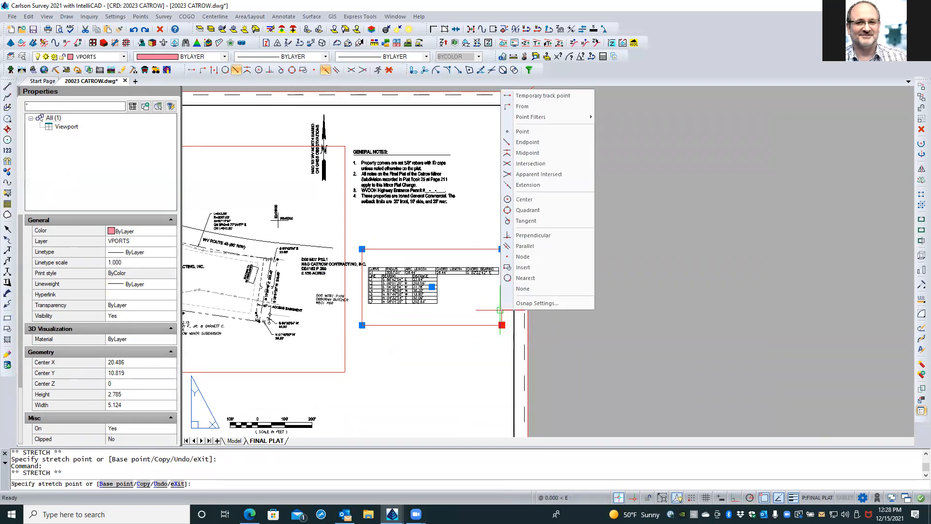
left_click(525, 278)
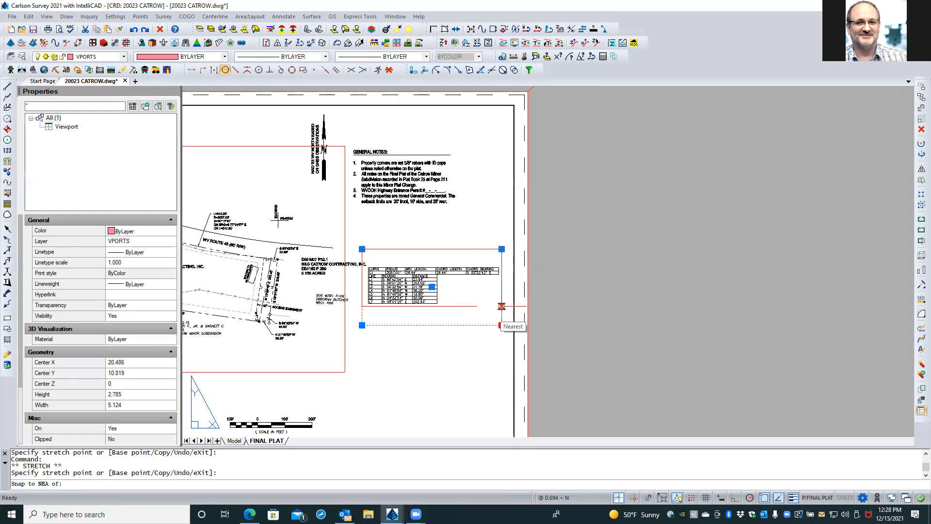
left_click(502, 306)
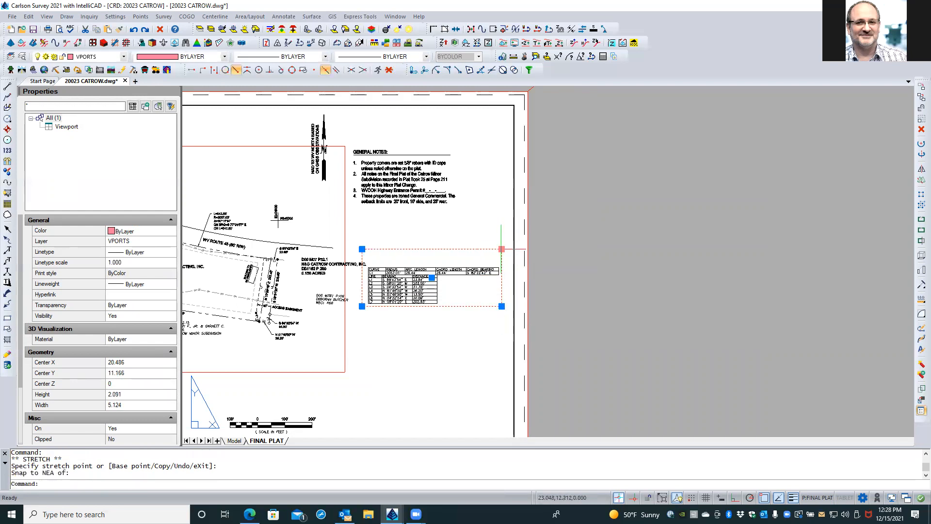
Step: Lower the table viewport's top edge to just above the curve table, making the viewport about 1.62 units high
left_click(502, 249)
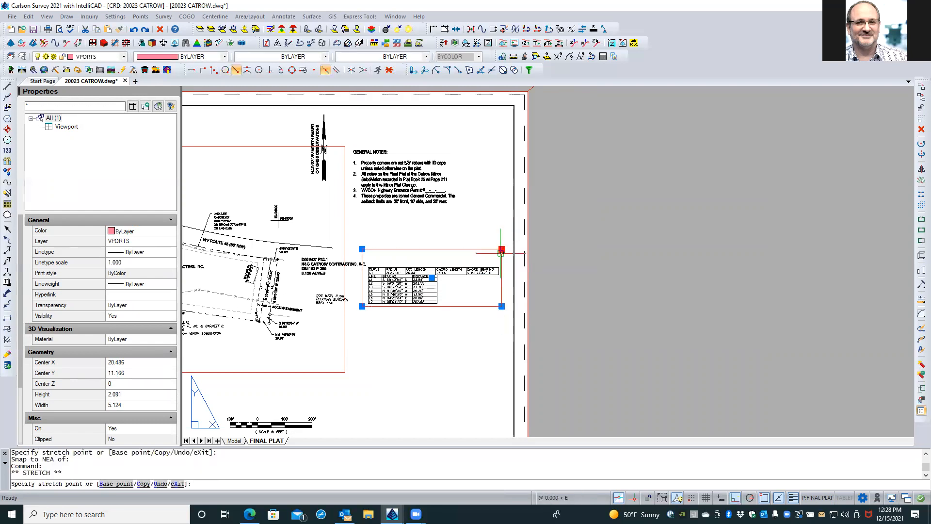
right_click(502, 255)
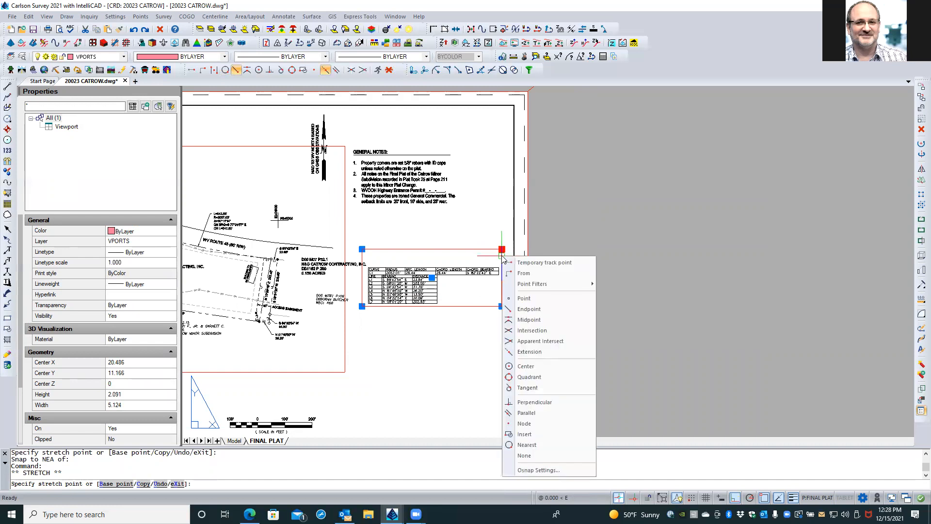
left_click(531, 446)
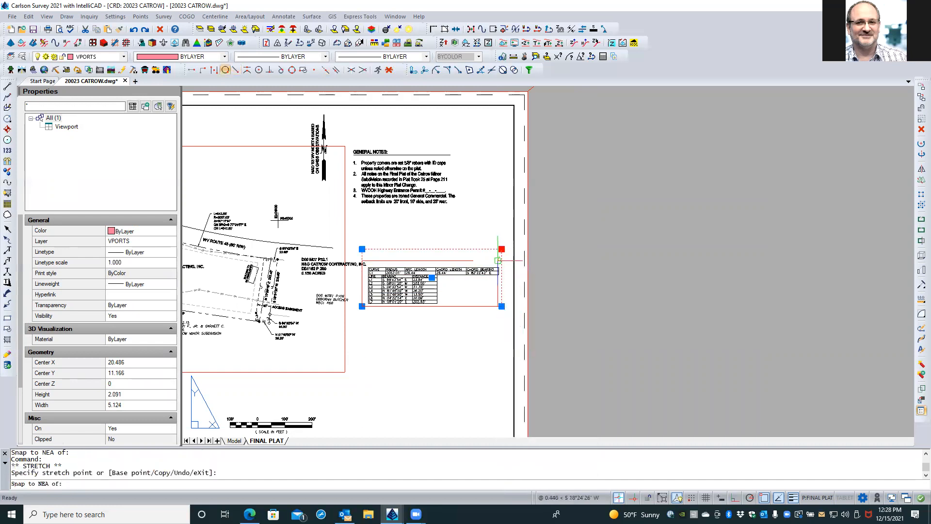
left_click(501, 261)
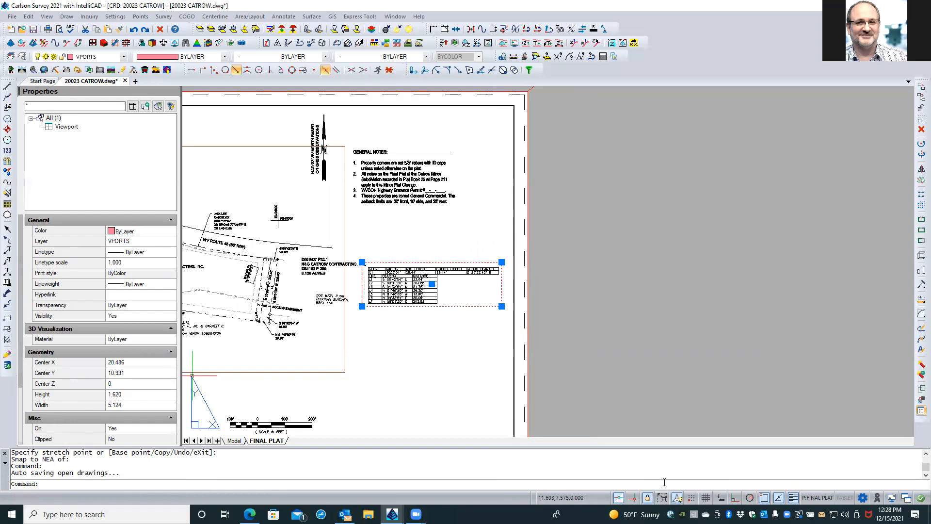
key("Escape")
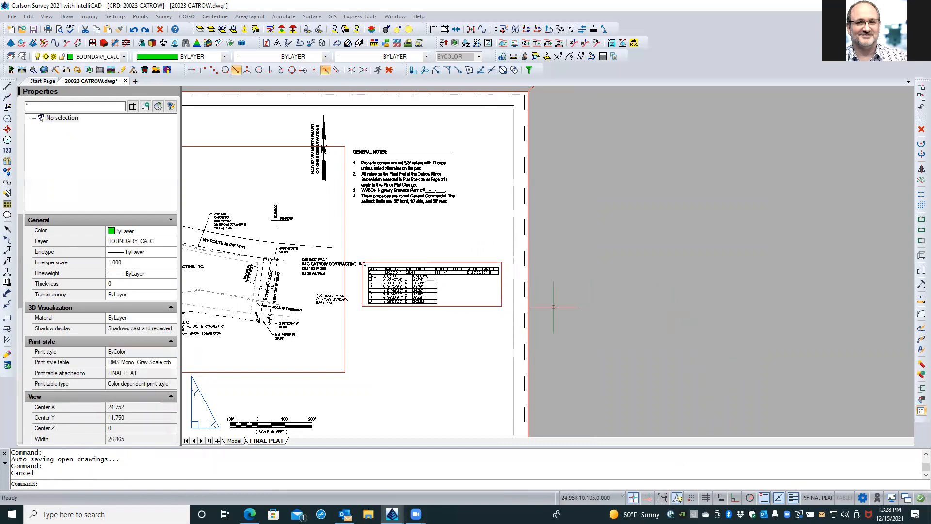
Step: Move the table viewport southwest to the space below the access easement and above the scale bar, and clear the selection
left_click(499, 305)
scroll(740, 282, "down", 2)
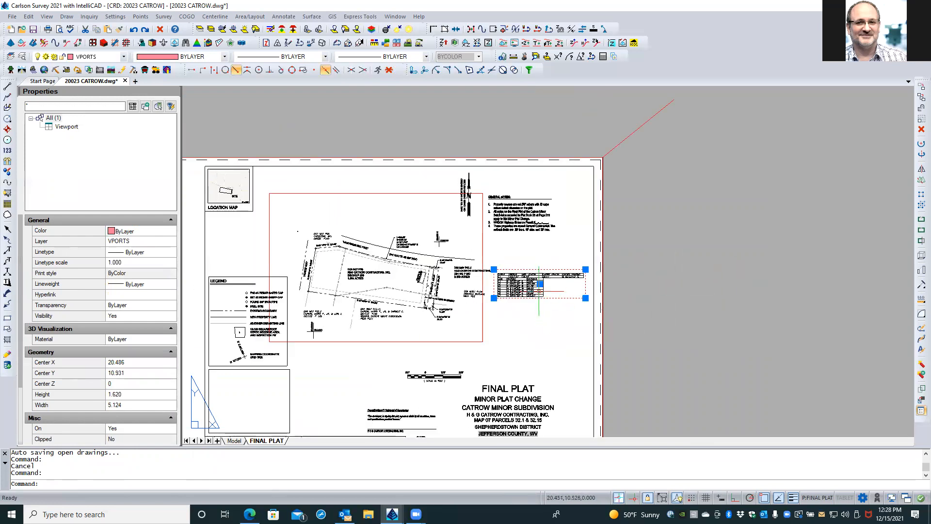
left_click(540, 283)
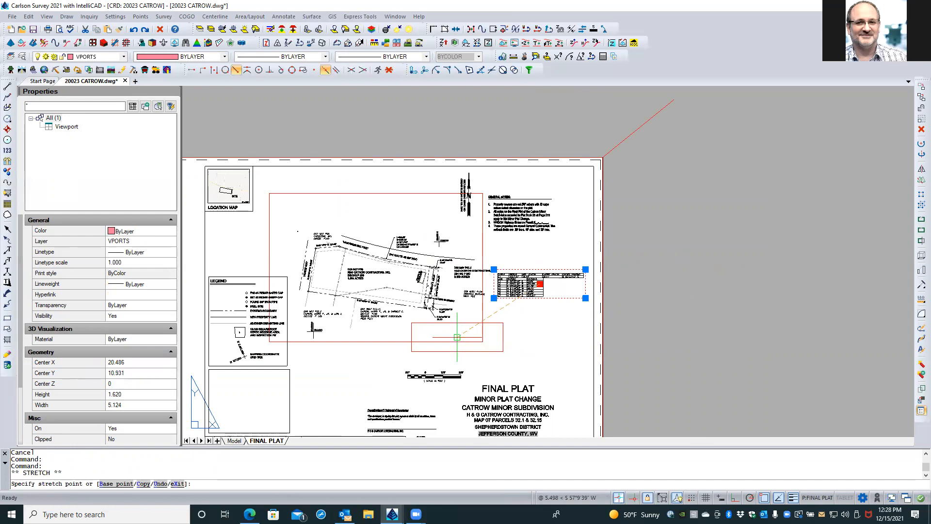
left_click(456, 336)
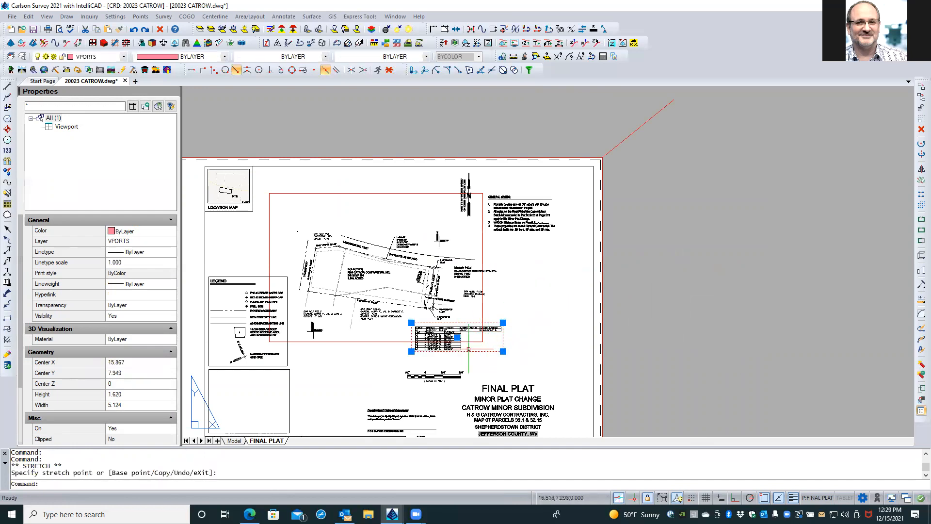
key("Escape")
key("Escape")
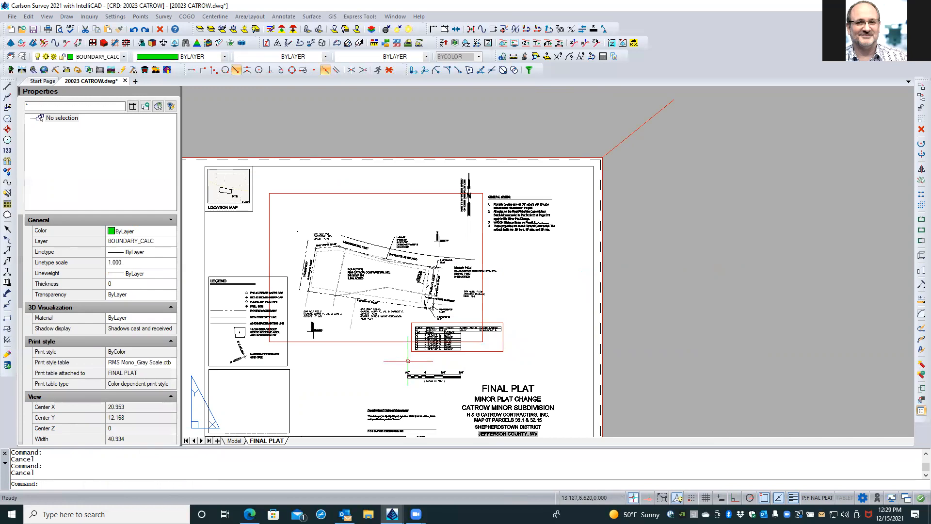
Step: Move the table viewport slightly down and to the west above the scale bar, and maximize a viewport
scroll(397, 352, "up", 3)
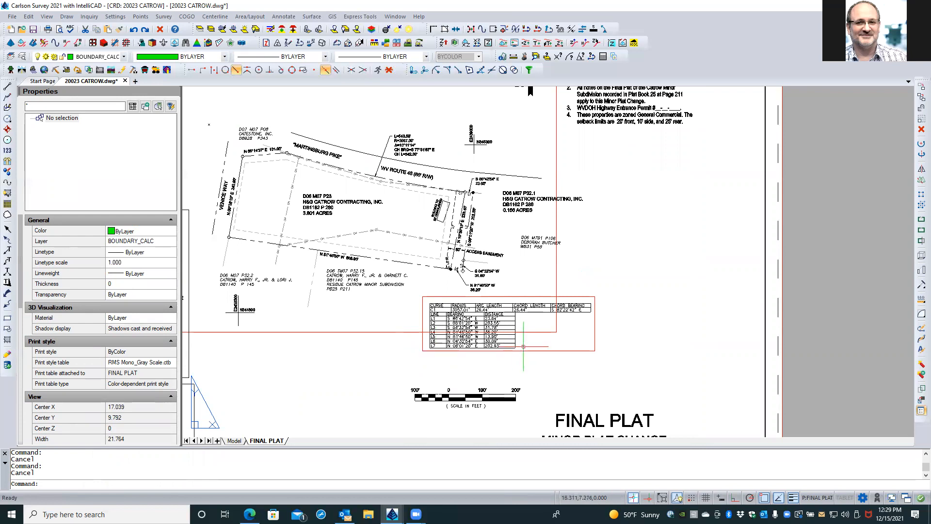
left_click(522, 349)
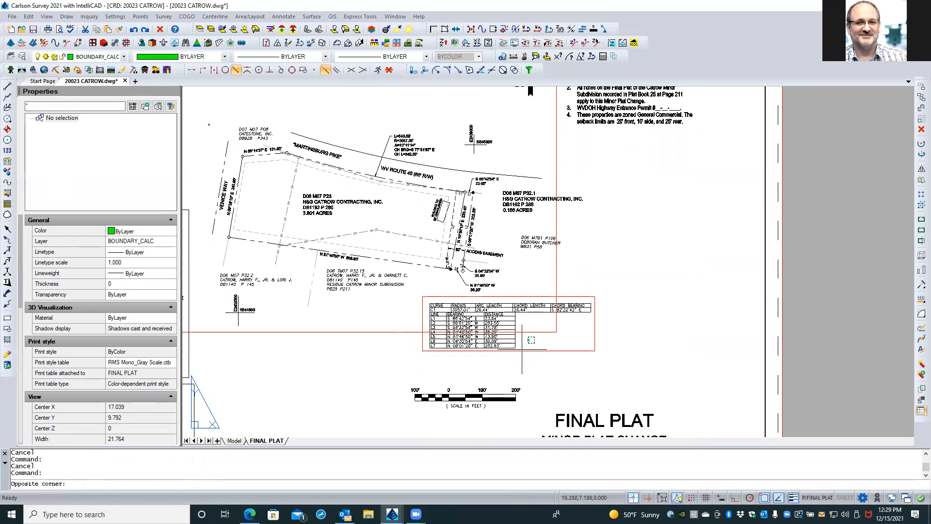
left_click(530, 355)
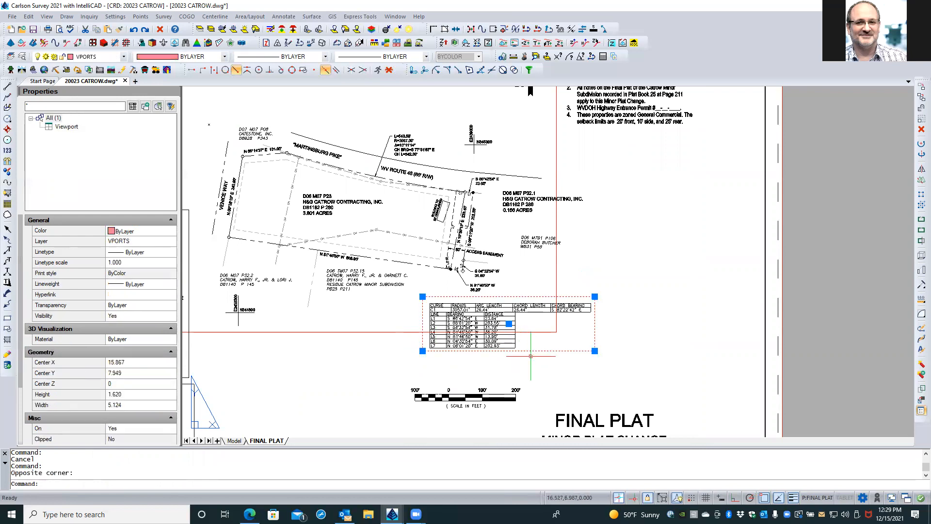
type("M")
key("Return")
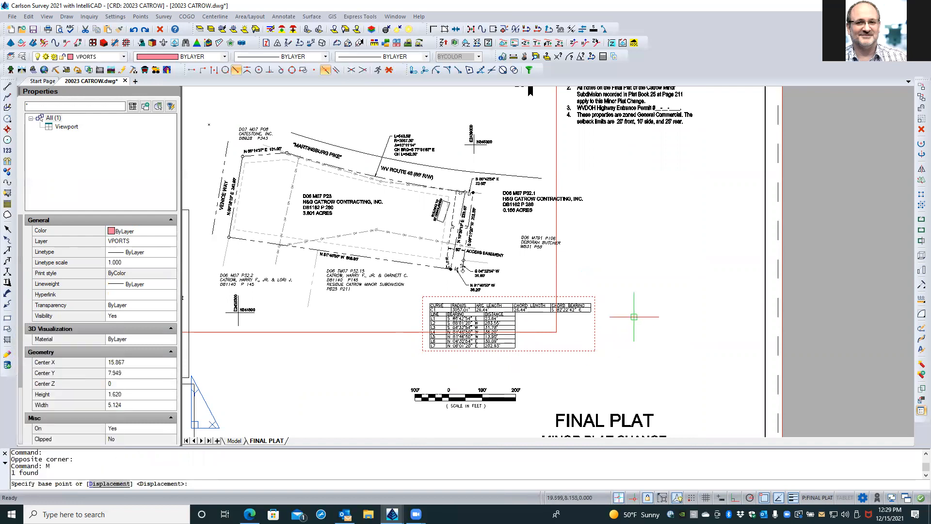
left_click(634, 317)
double_click(627, 325)
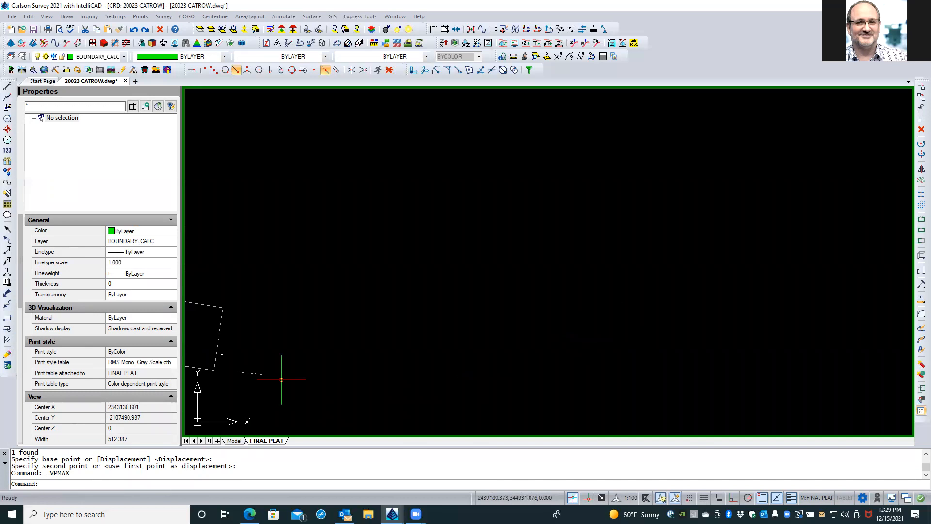
Step: Undo the viewport maximize to return to the FINAL PLAT layout, leaving nothing selected
type("U")
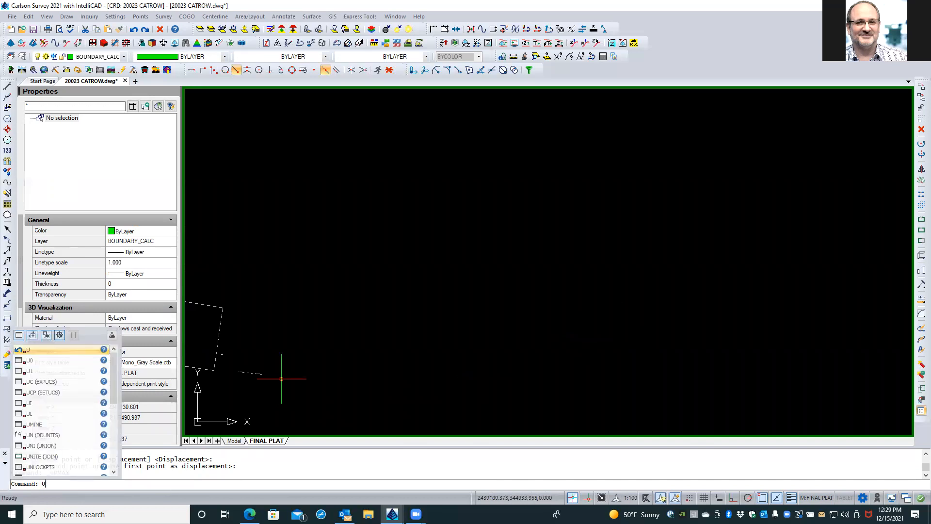
key("Return")
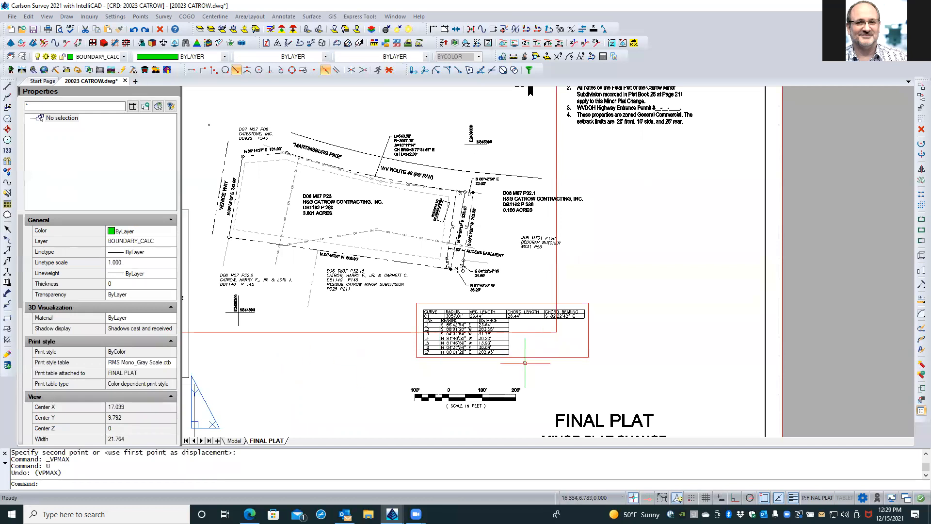
left_click(525, 359)
left_click(518, 364)
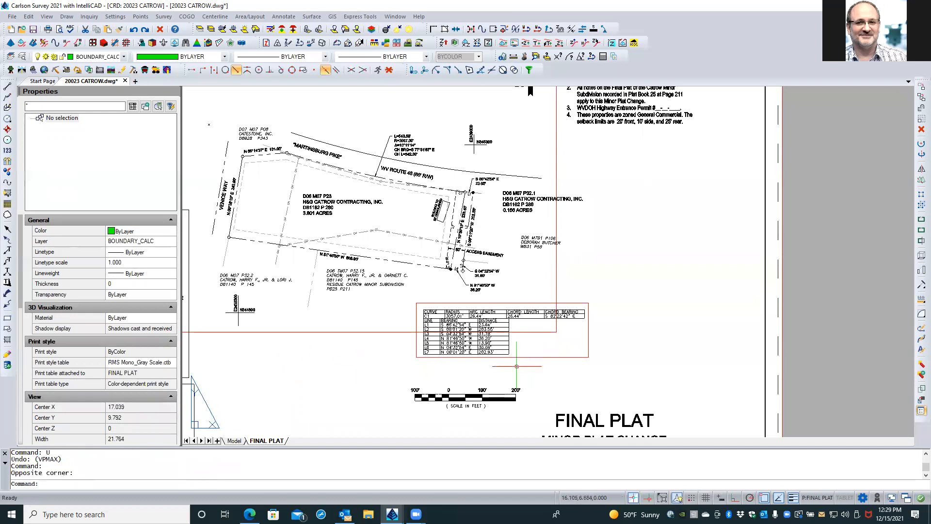
Step: In model space, delete the stray bearing text S 04°32'54" W 31.80' below the access easement
left_click(227, 441)
scroll(487, 271, "down", 3)
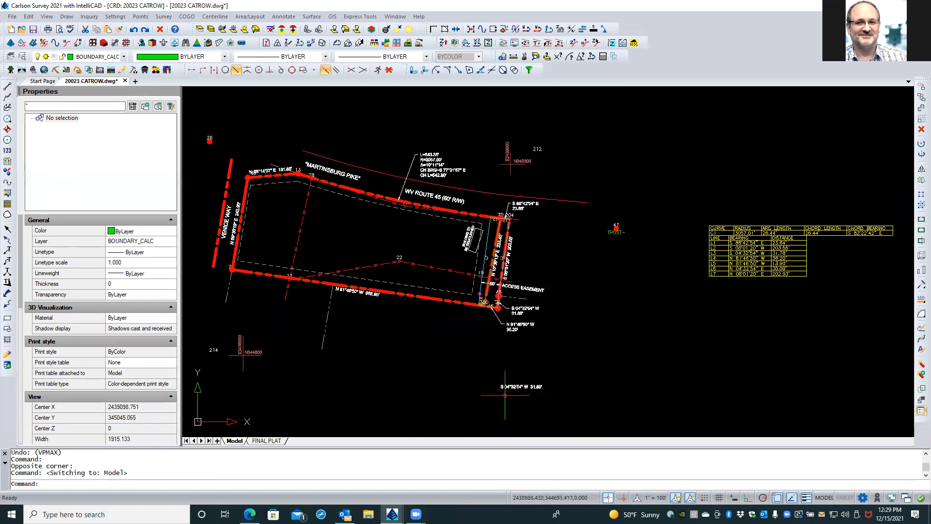
scroll(499, 394, "up", 2)
scroll(502, 392, "up", 2)
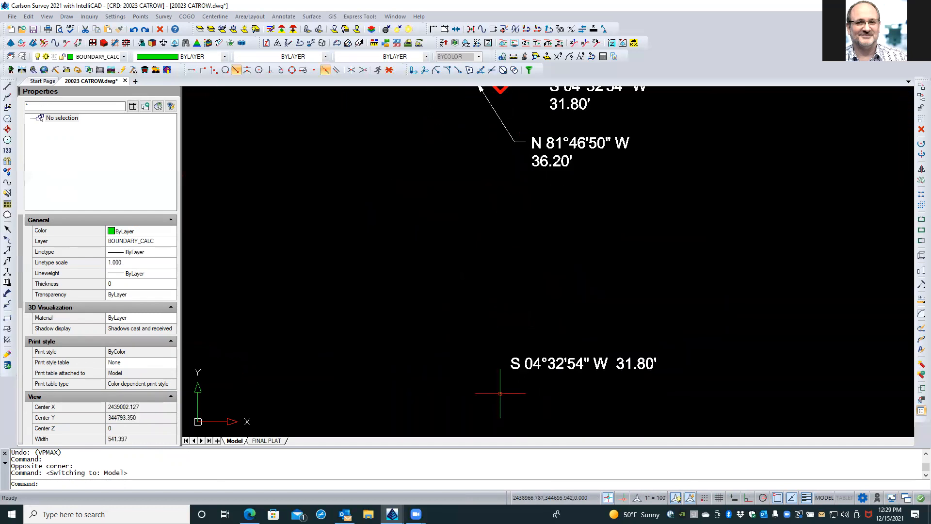
scroll(594, 402, "down", 1)
scroll(594, 402, "down", 2)
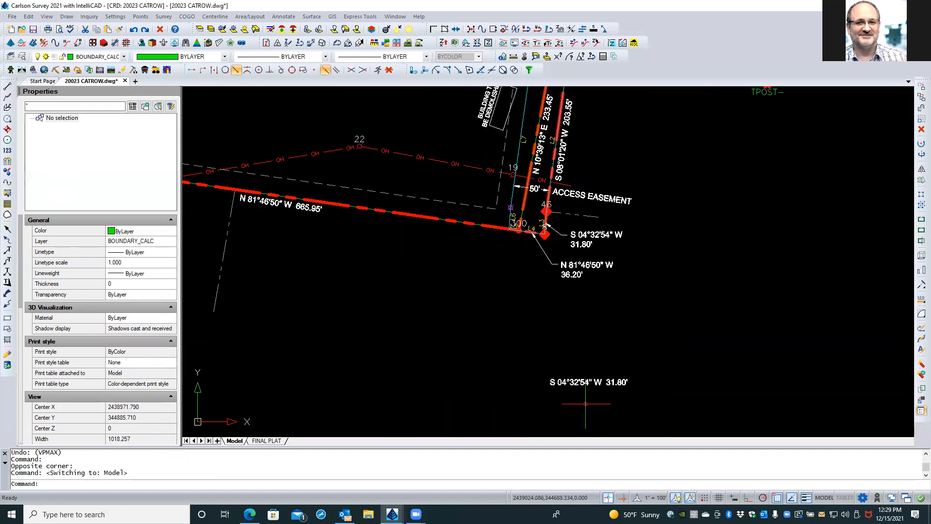
scroll(583, 404, "down", 1)
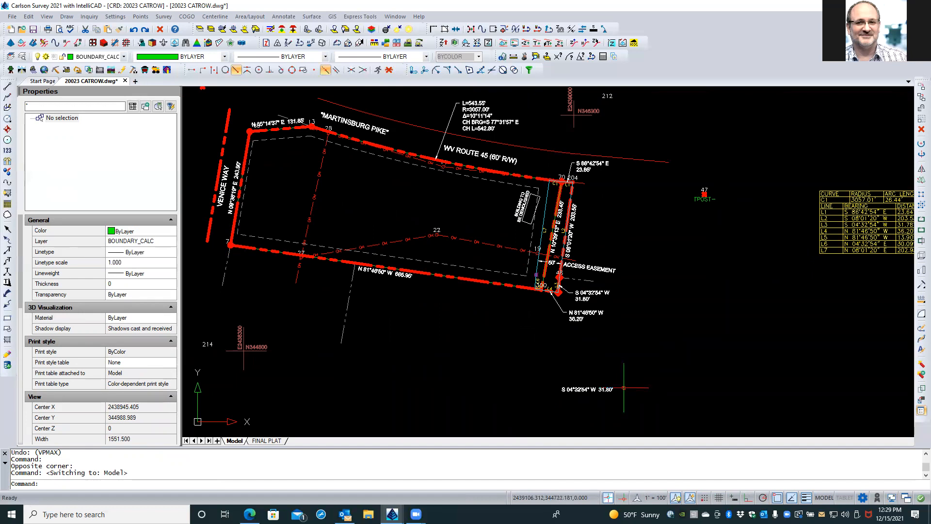
scroll(623, 387, "up", 2)
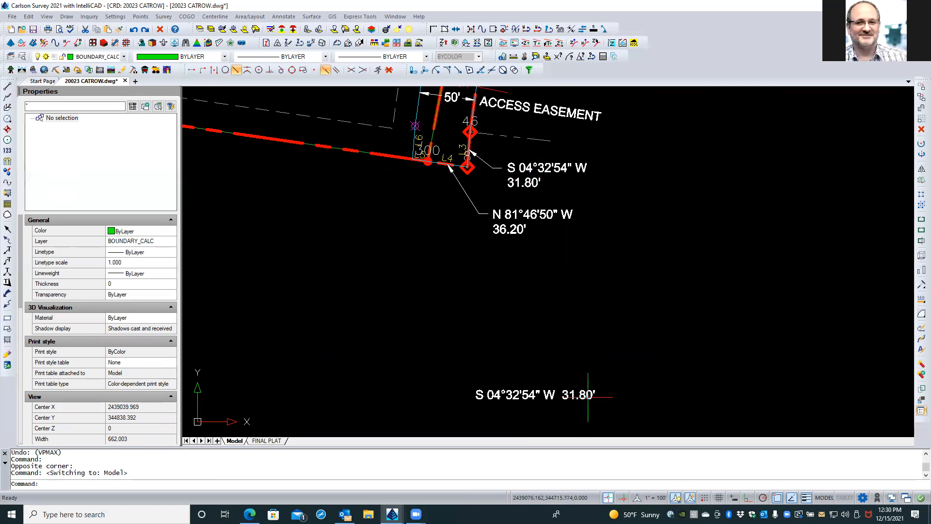
left_click(588, 397)
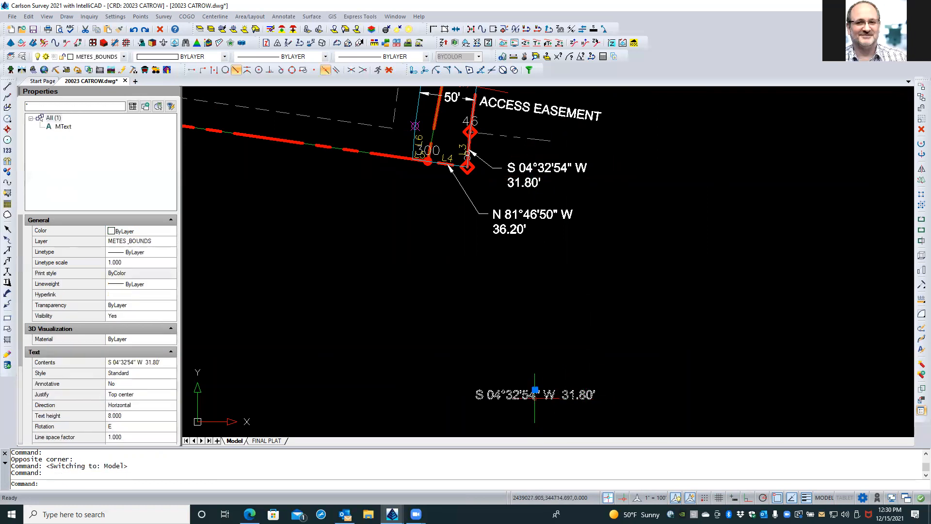
left_click(160, 29)
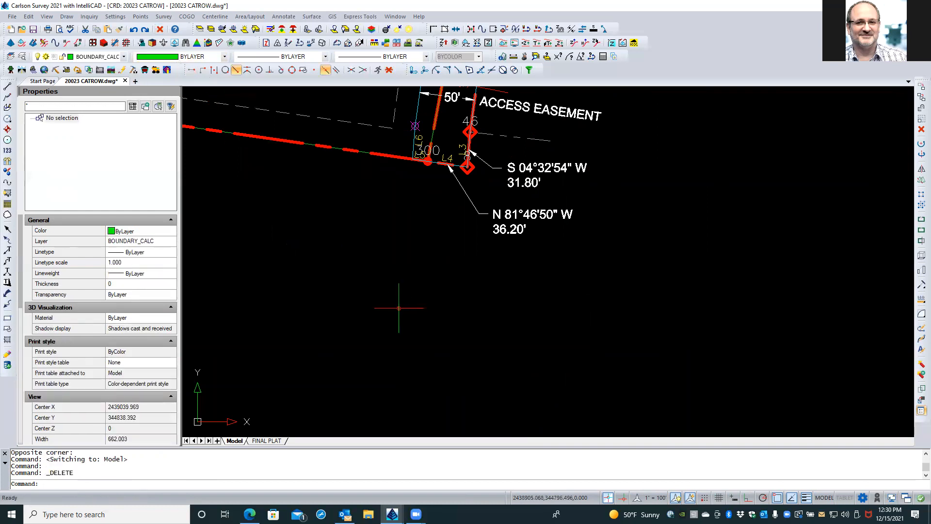
Step: Move the curve and line tables together from east of the site to just below the N 81°46'50" W 36.20' label
scroll(398, 308, "down", 3)
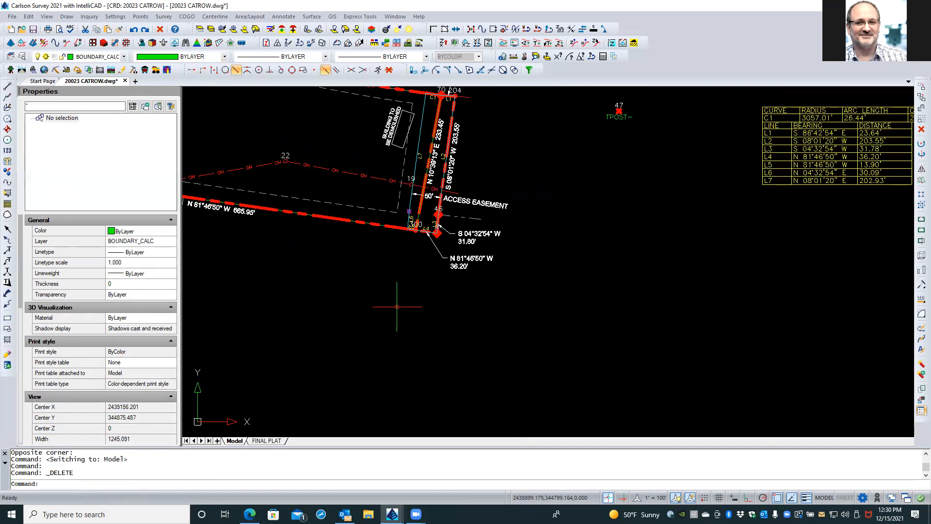
scroll(398, 307, "down", 1)
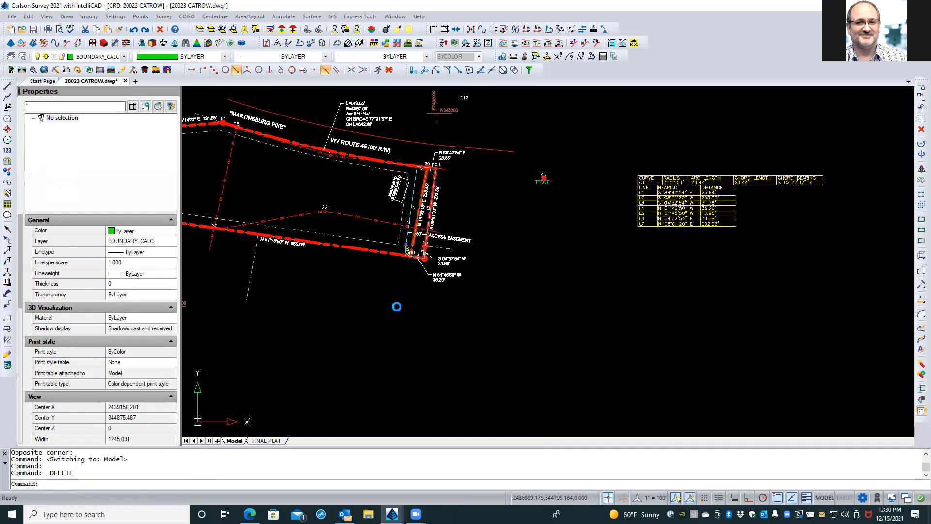
left_click(631, 165)
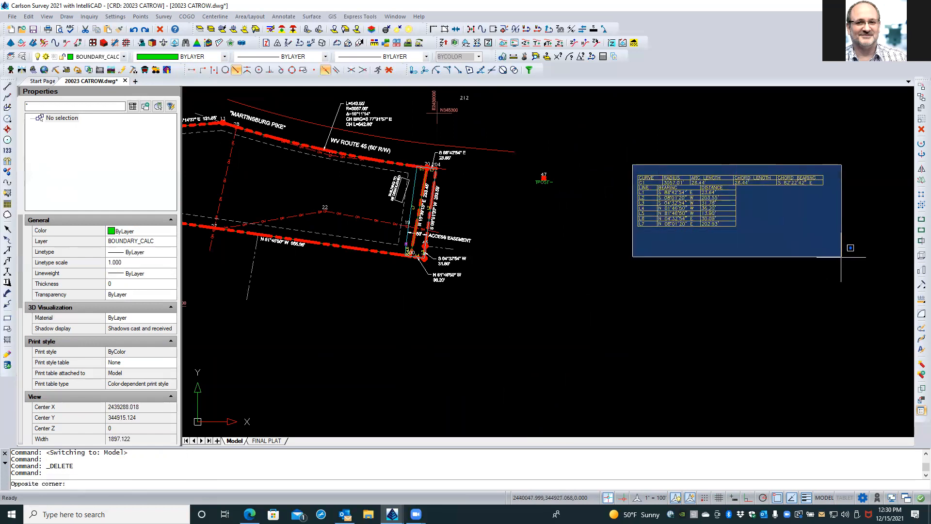
left_click(842, 257)
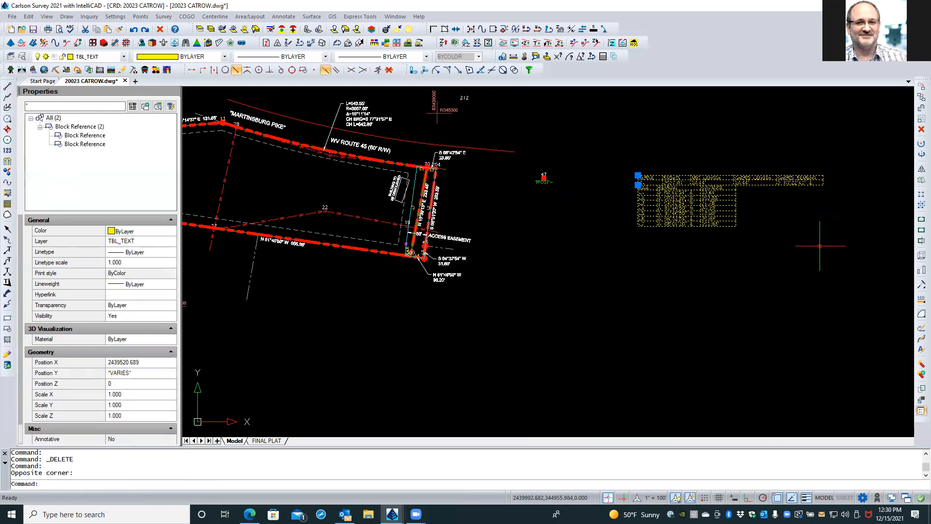
type("M")
key("Return")
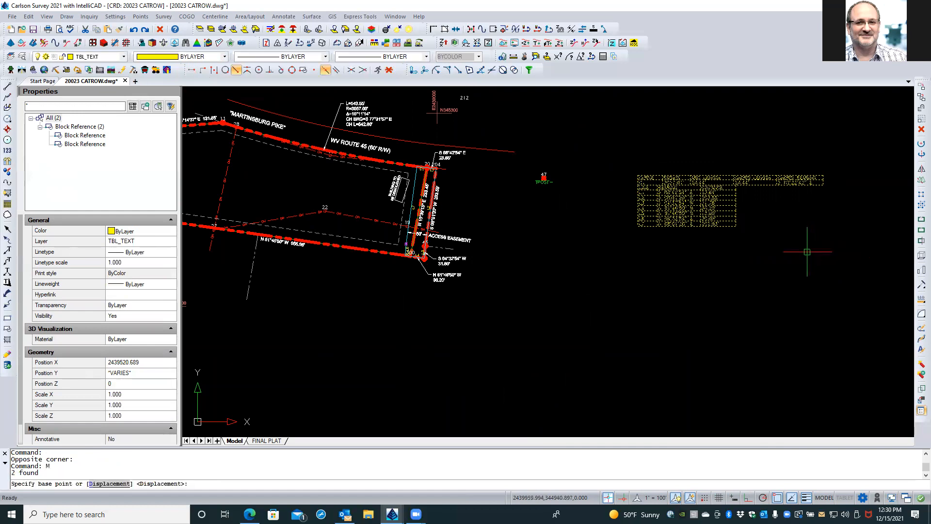
left_click(806, 251)
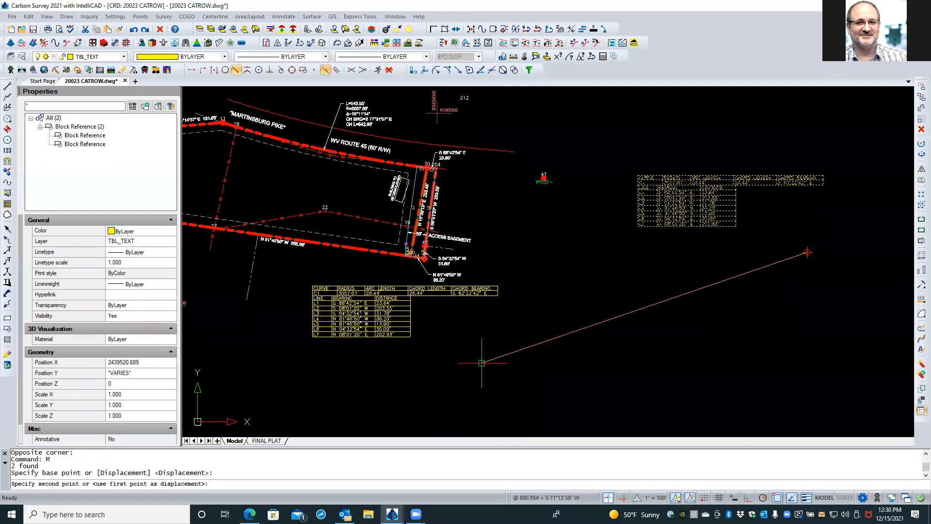
left_click(482, 362)
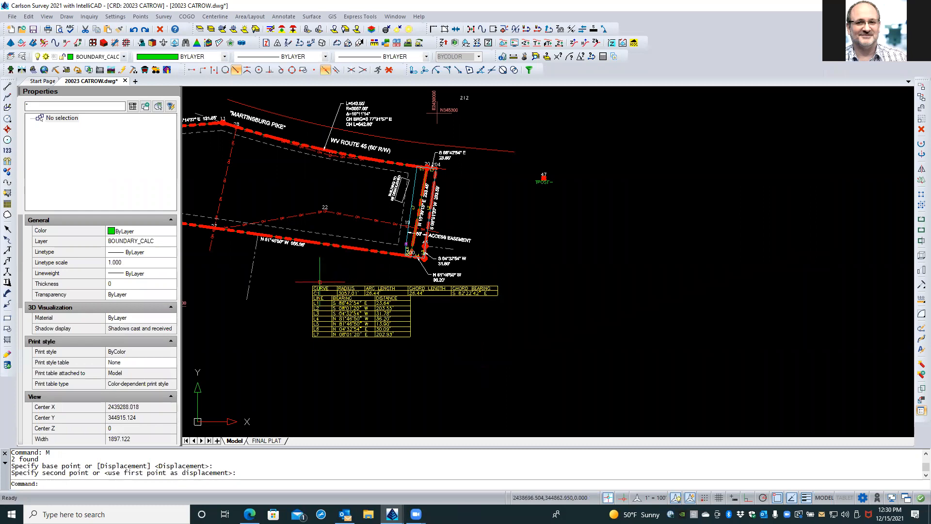
scroll(319, 281, "up", 3)
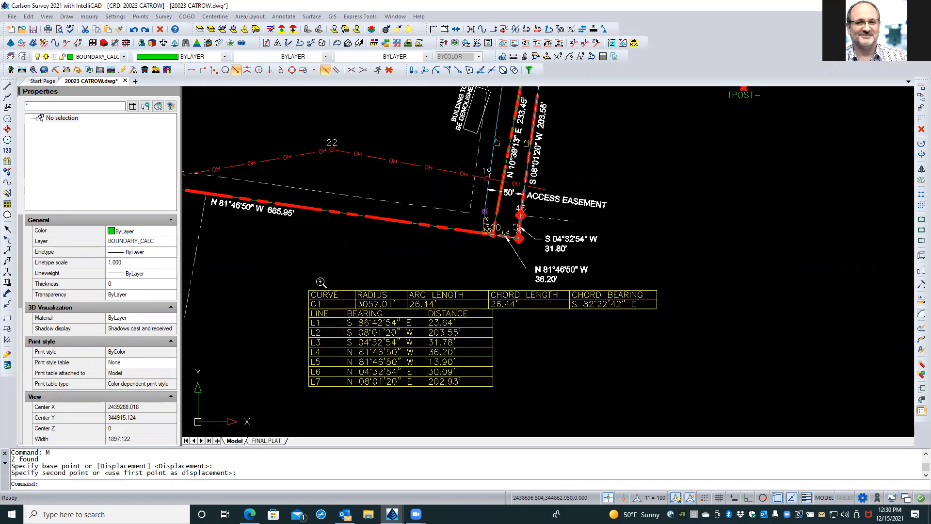
middle_click_drag(320, 281, 371, 289)
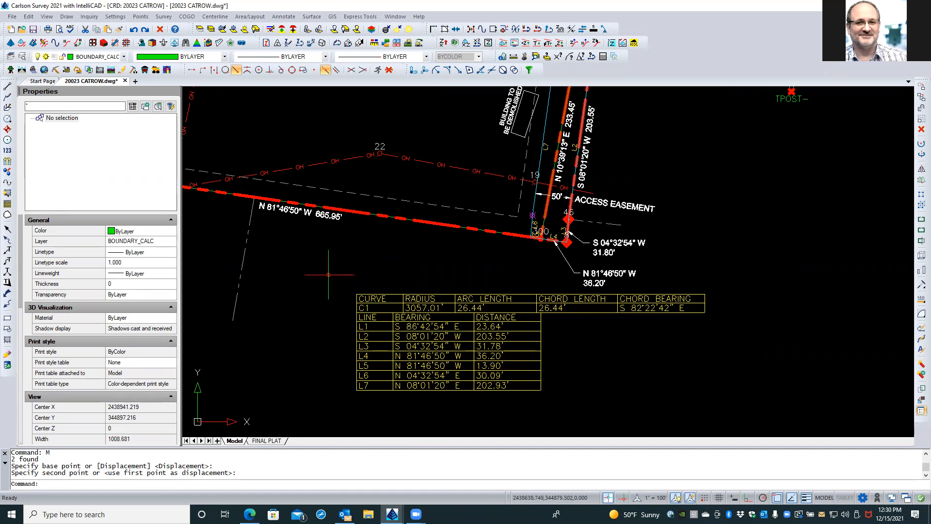
type("SOLID")
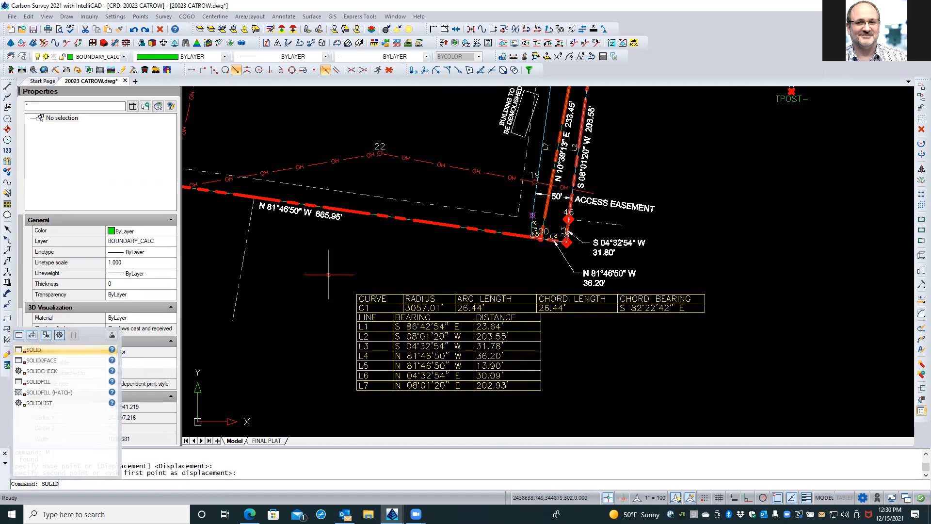
key("Return")
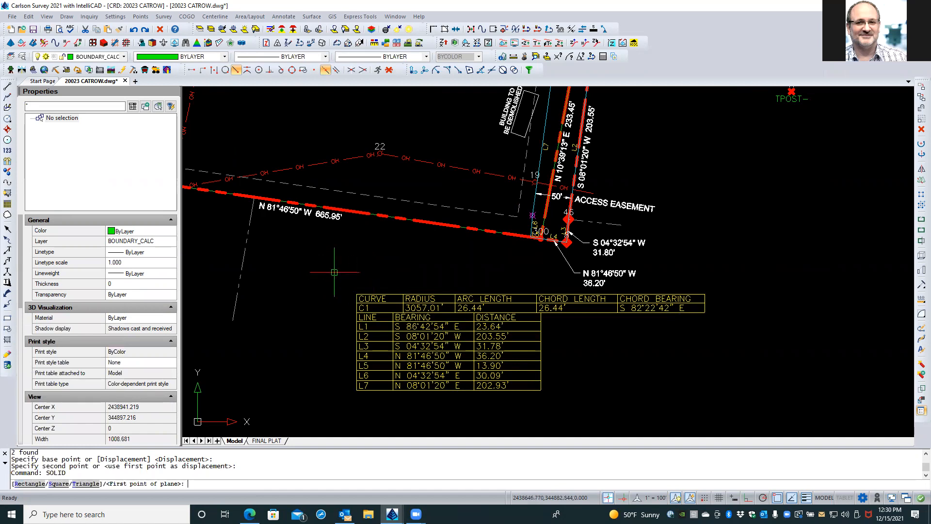
key("Escape")
key("Escape")
Step: Try to fill the curve table's heading row with a solid defined by four points, and undo it
type("solid")
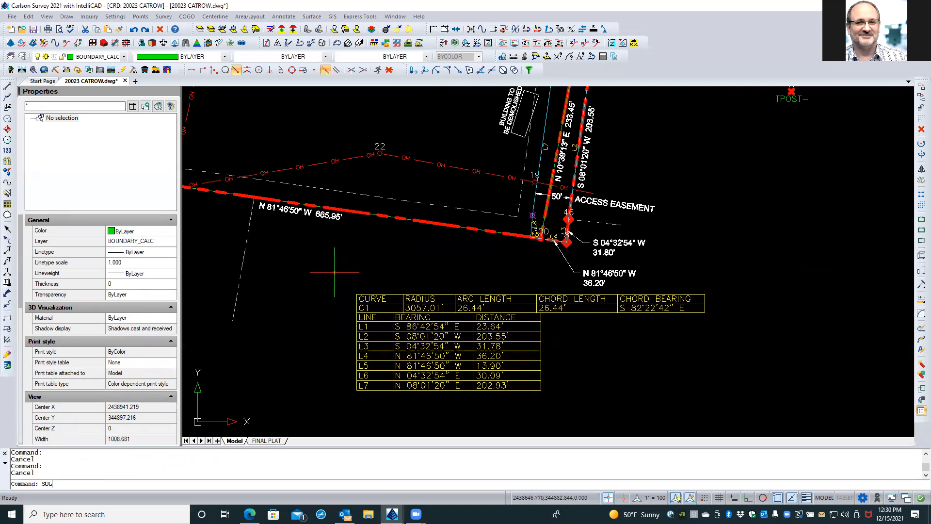
key("Return")
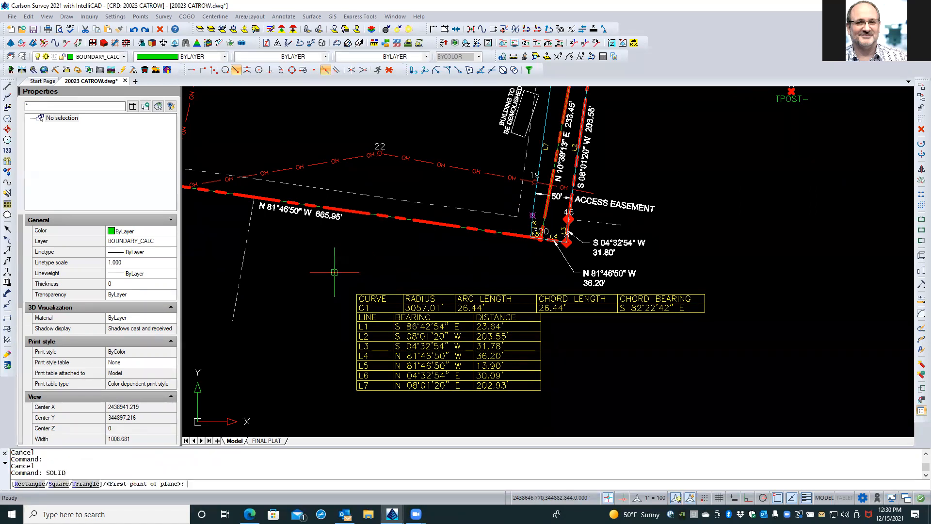
left_click(361, 294)
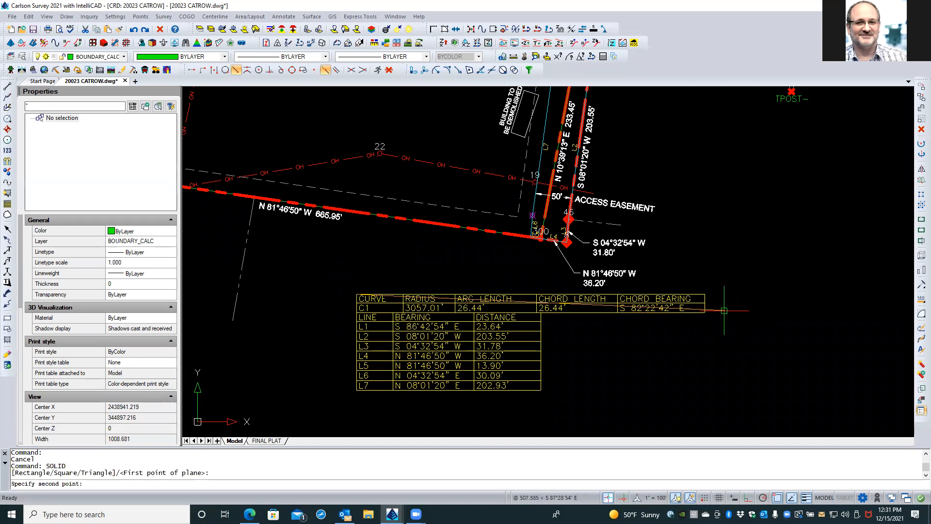
left_click(698, 293)
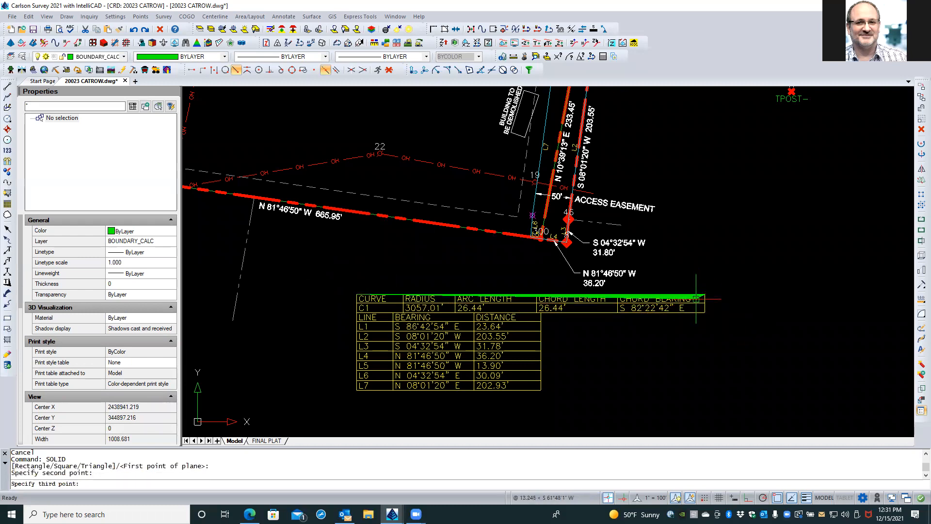
left_click(697, 301)
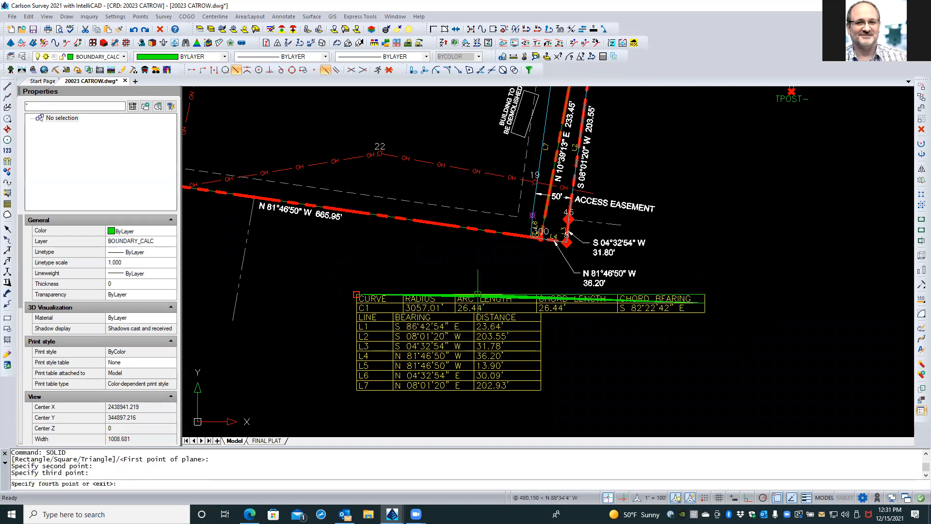
left_click(357, 301)
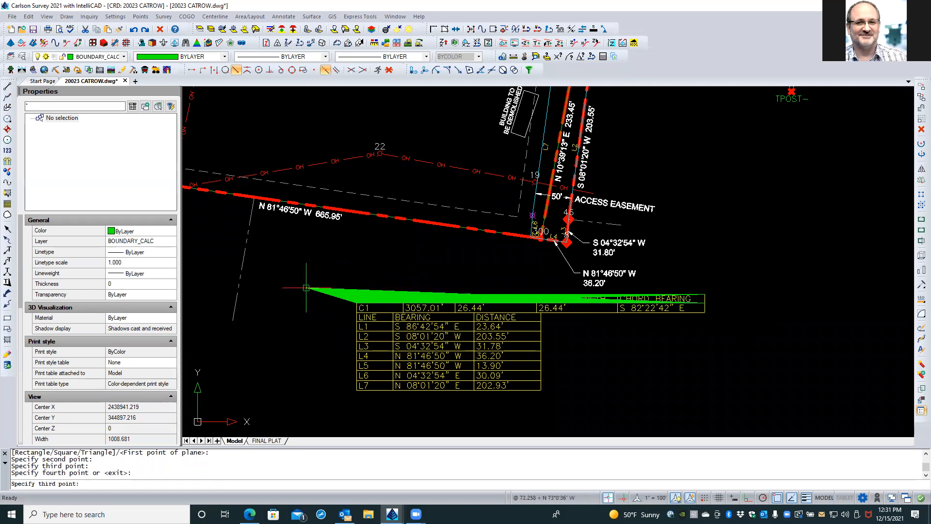
key("Escape")
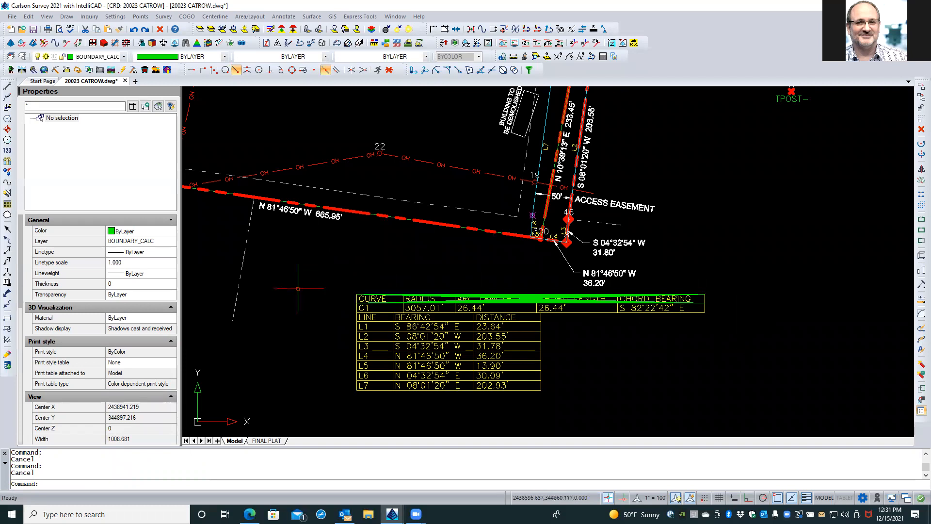
type("u")
key("Return")
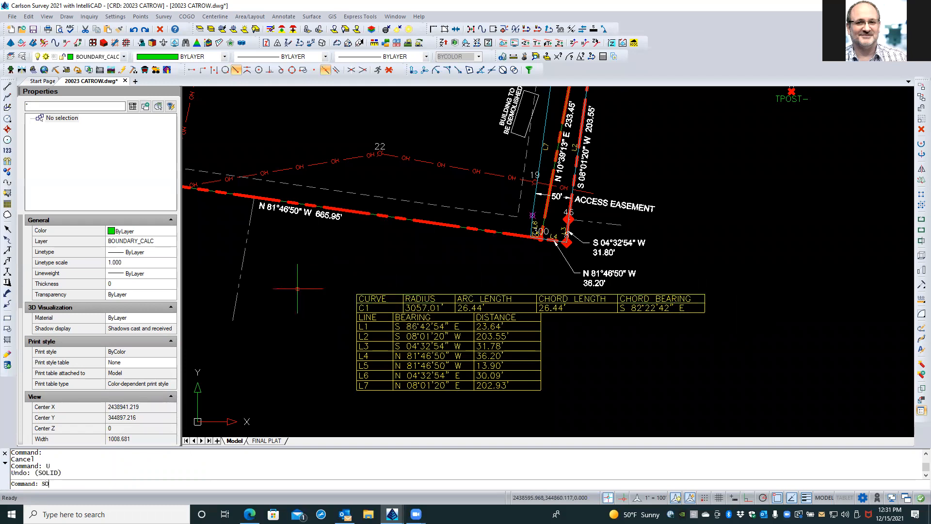
Step: Try to fill the curve table's heading row with a solid using the Rectangle option, and undo it
type("SO")
key("Return")
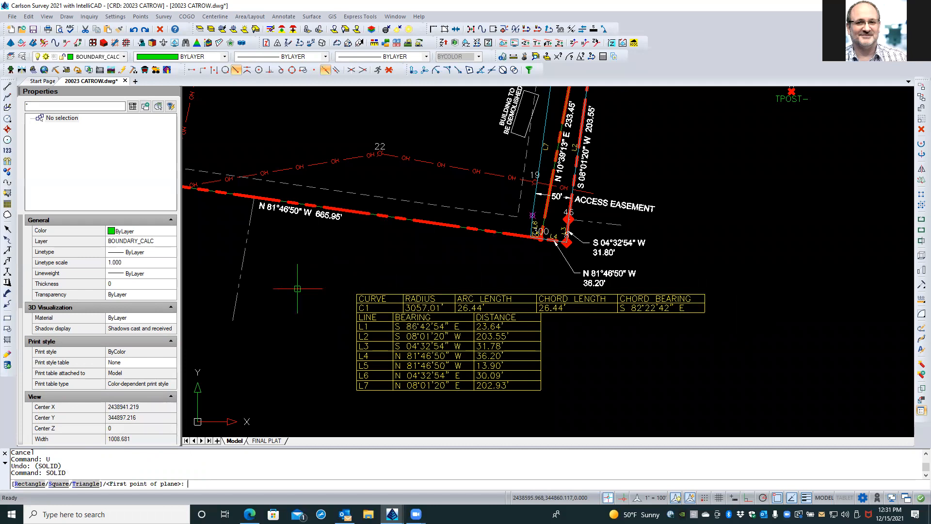
type("R")
key("Return")
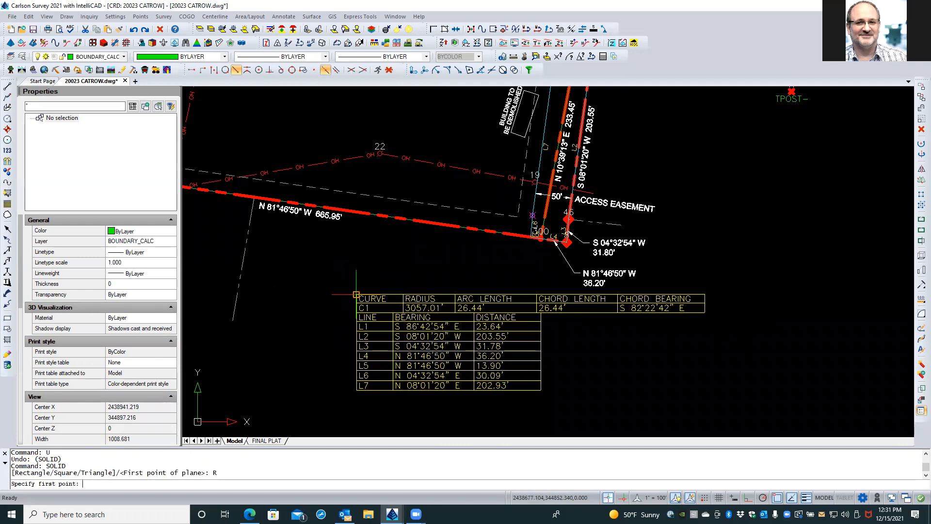
left_click(357, 294)
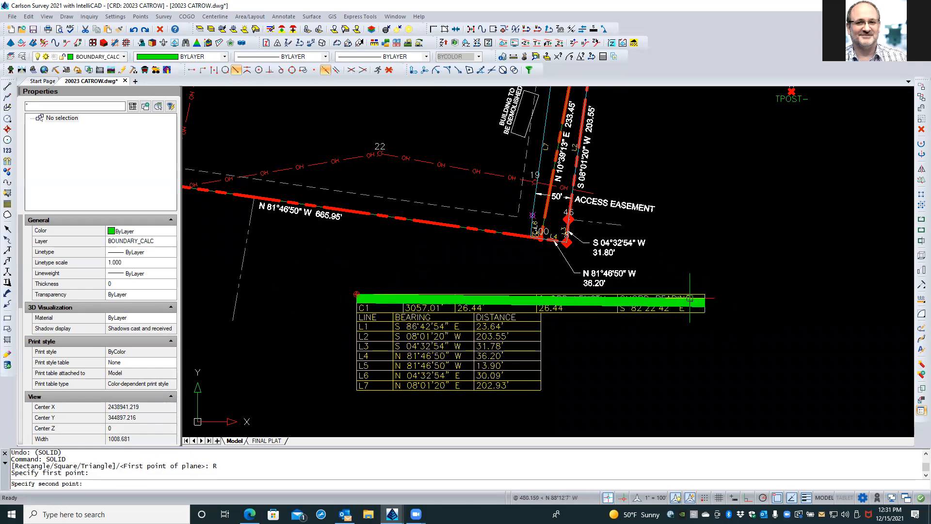
left_click(705, 303)
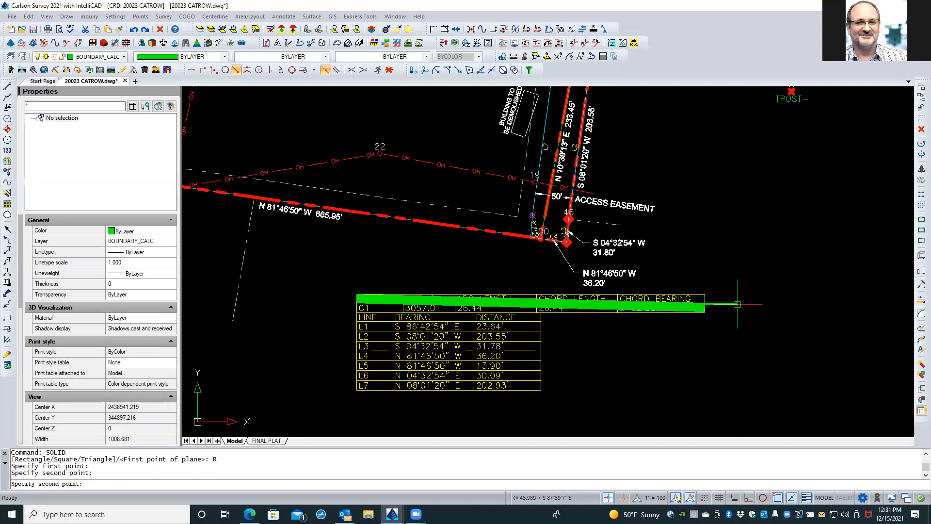
key("Escape")
key("Escape")
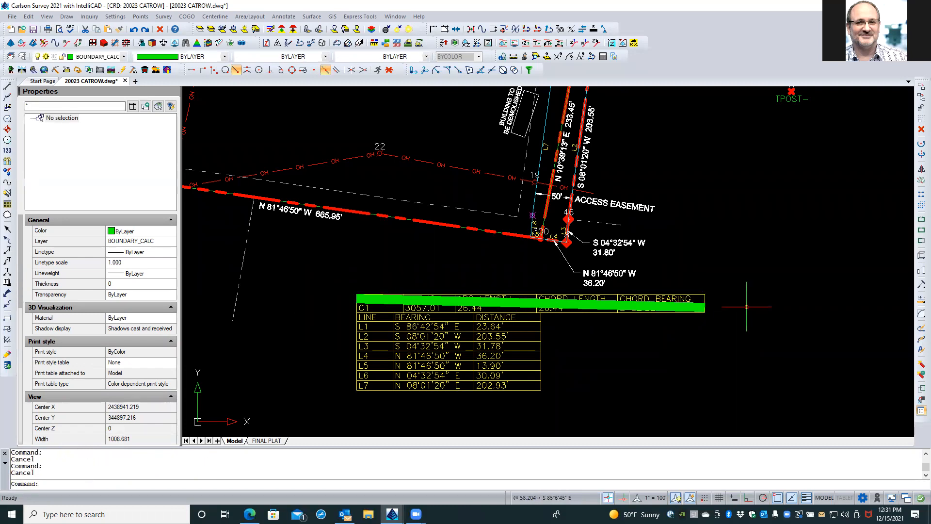
type("U")
key("Return")
type("U")
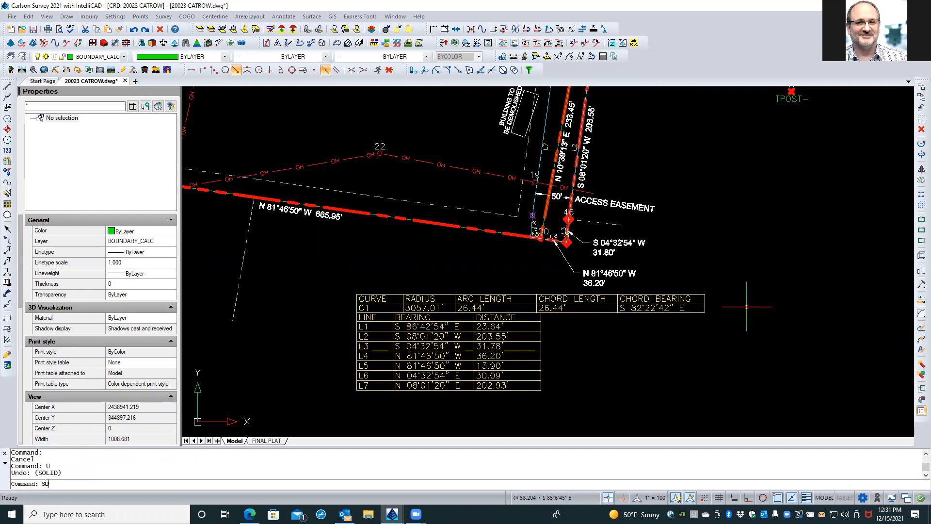
type("SO")
key("Return")
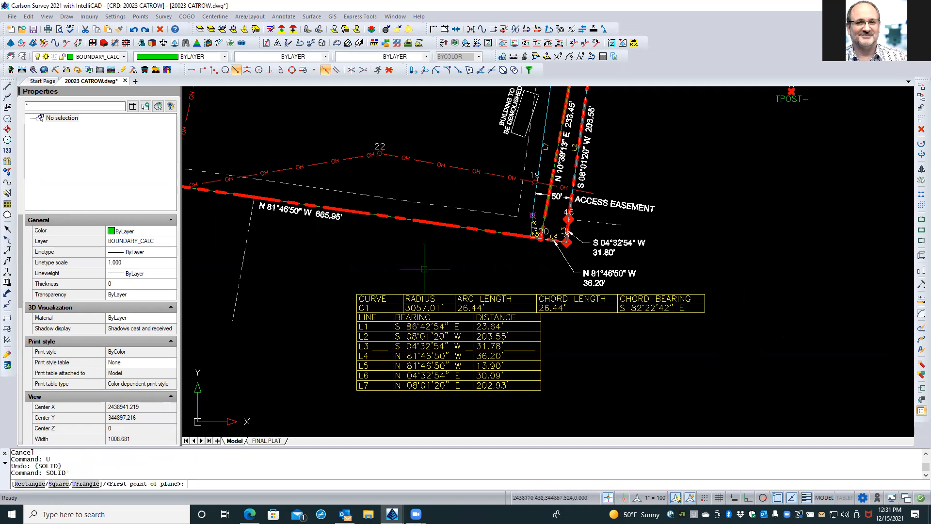
left_click(357, 294)
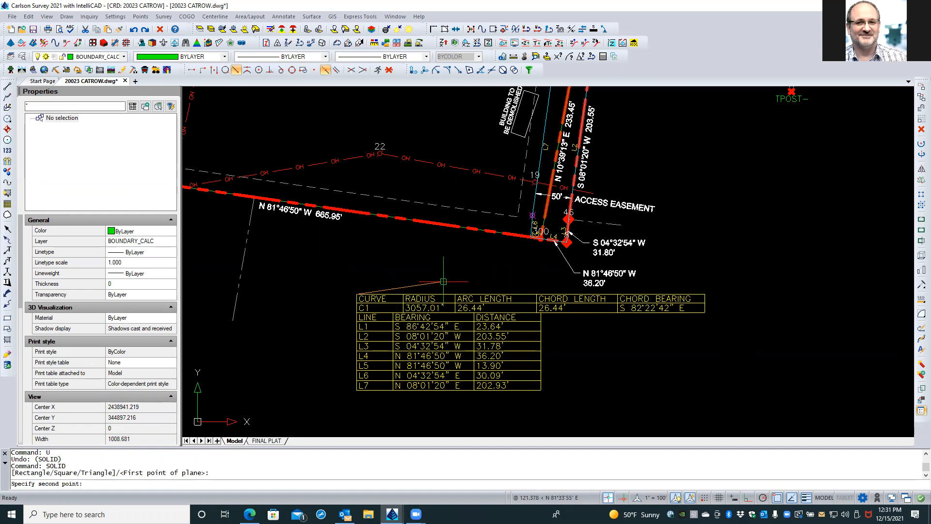
key("Escape")
Step: Fill the curve table's heading row with a solid using the Rectangle option, spanning the full width of the table
key("Return")
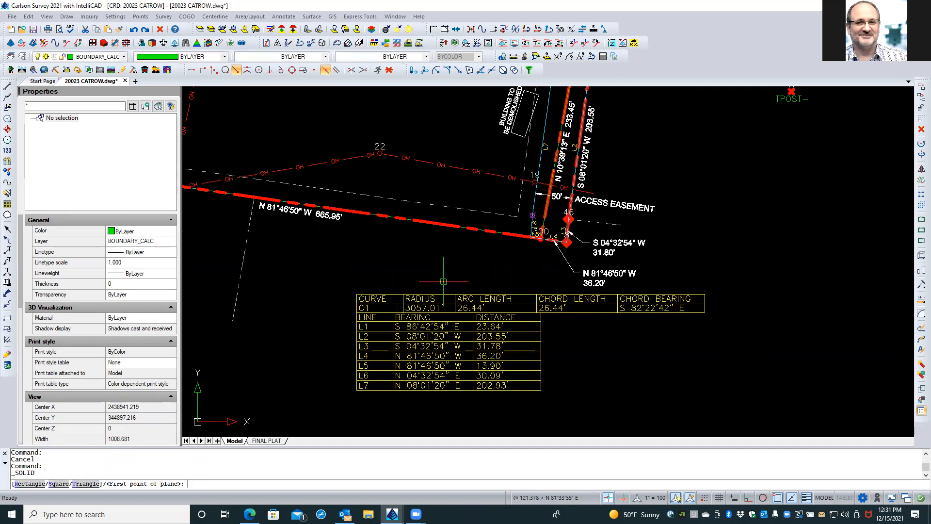
type("R")
key("Return")
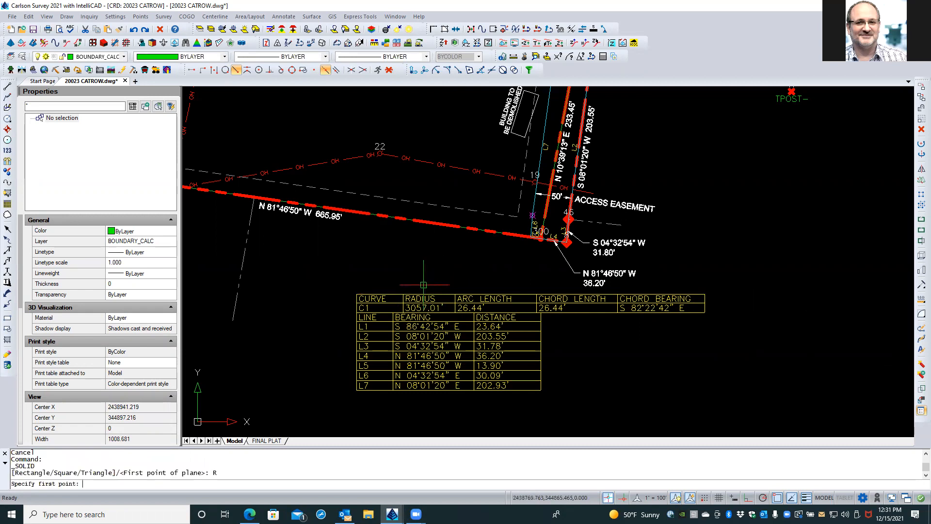
left_click(358, 294)
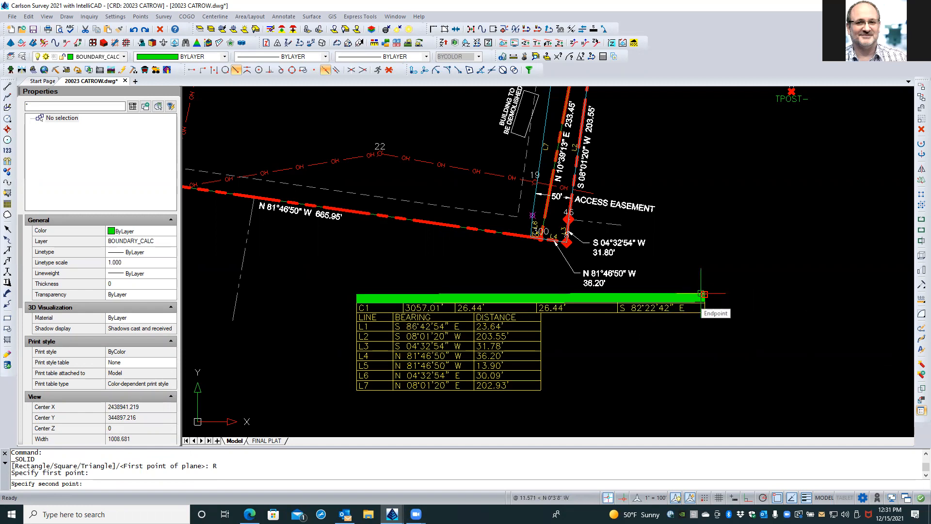
left_click(702, 294)
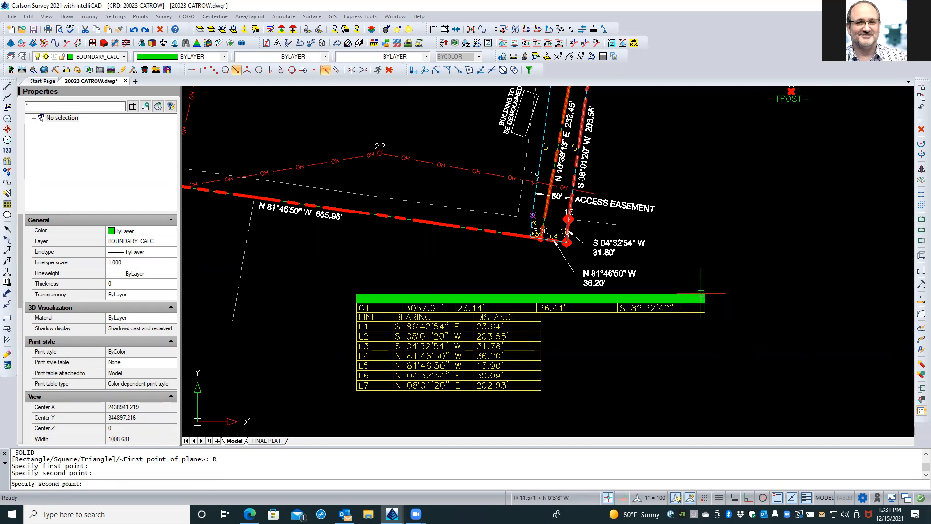
key("Return")
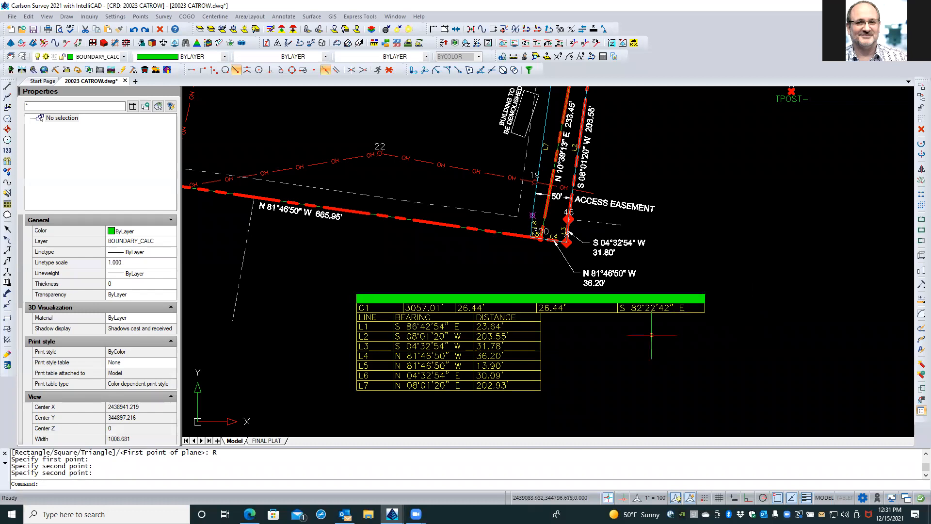
key("Return")
left_click(370, 313)
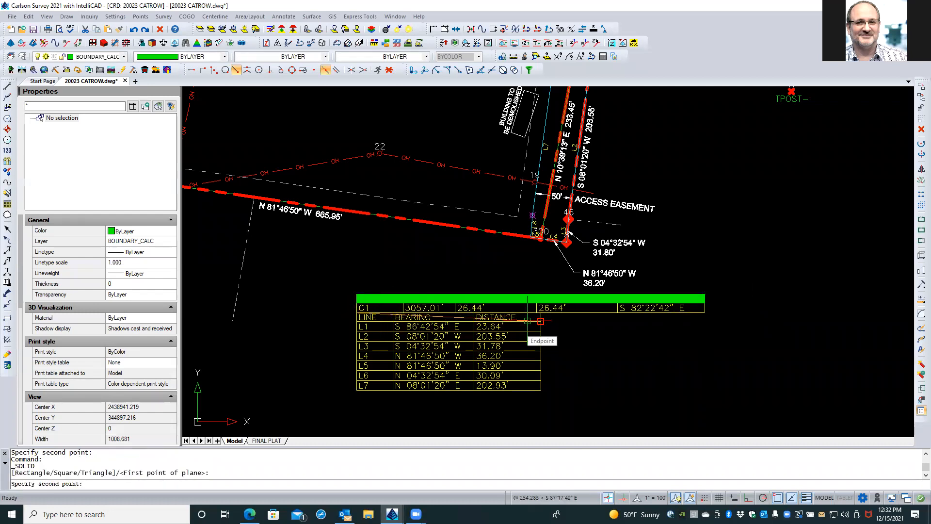
key("Escape")
Step: Fill the line table's heading row with a solid using the Rectangle option, spanning the full width of the table
key("Return")
type("R")
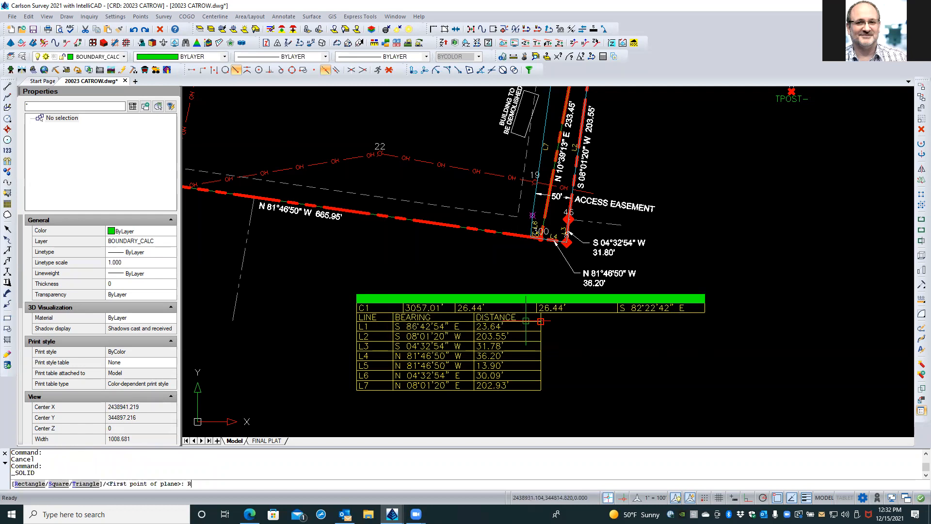
key("Return")
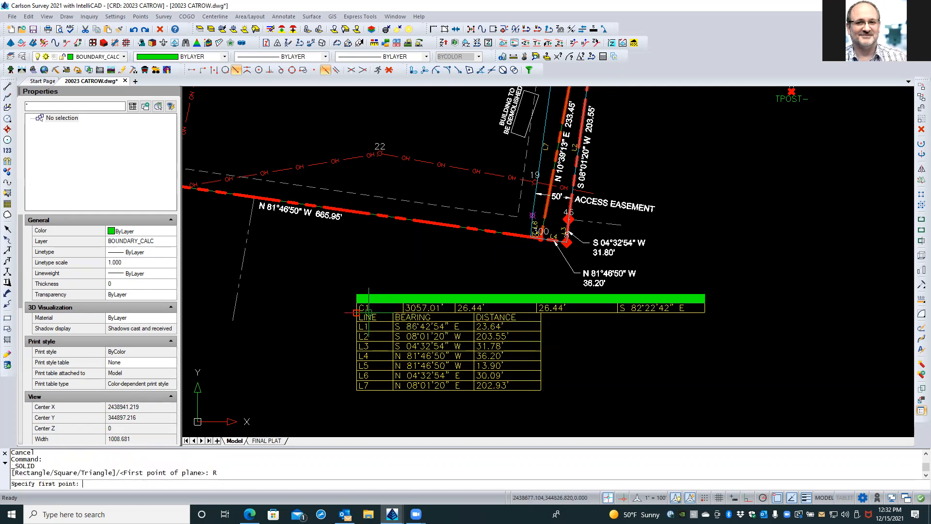
left_click(368, 312)
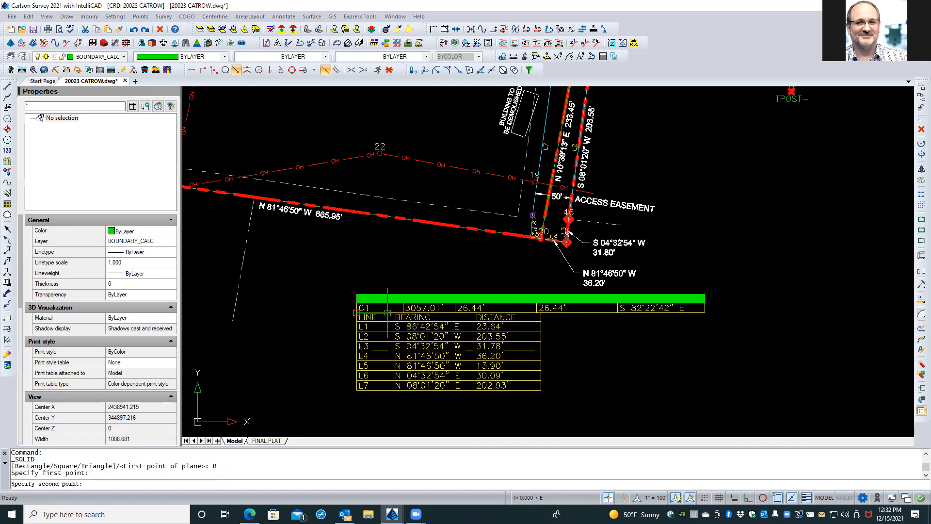
left_click(540, 312)
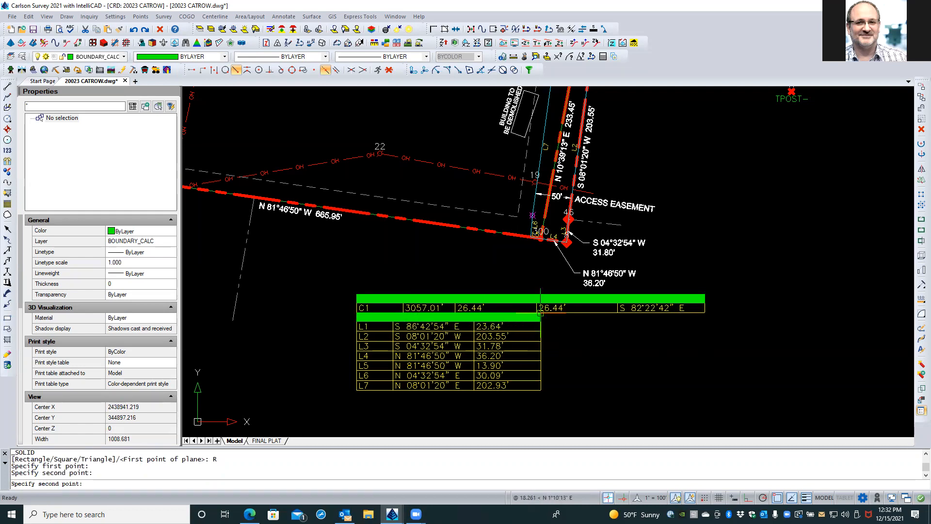
key("Return")
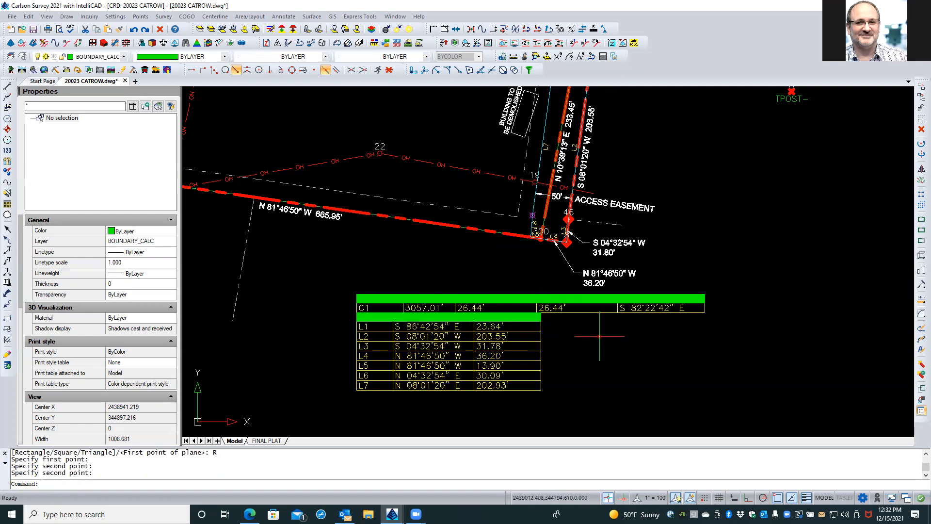
key("Escape")
Step: Select the solids over the curve and line table headings and send both to the back of the draw order
left_click(581, 297)
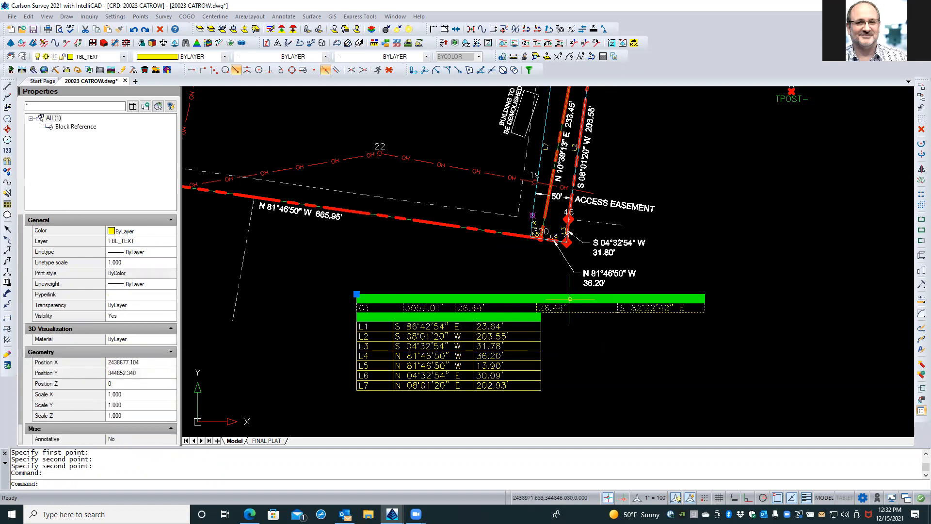
key("Escape")
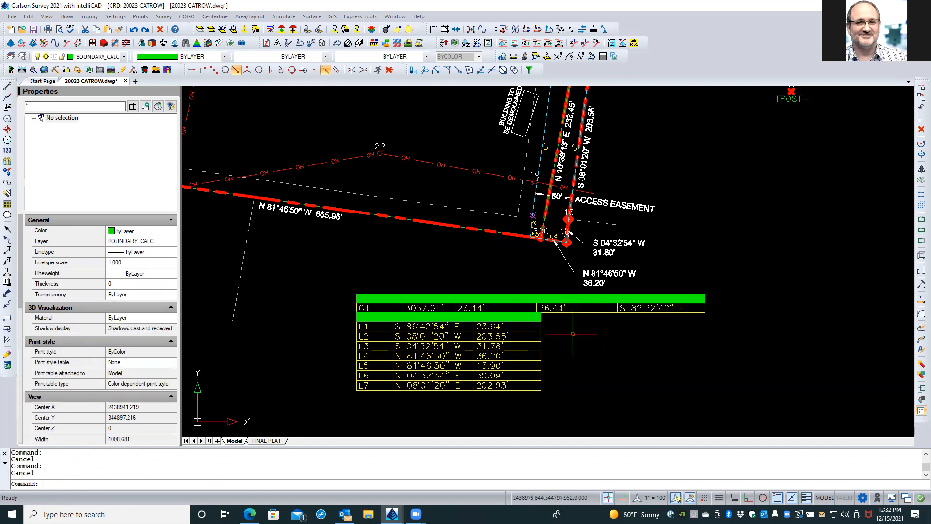
left_click(569, 295)
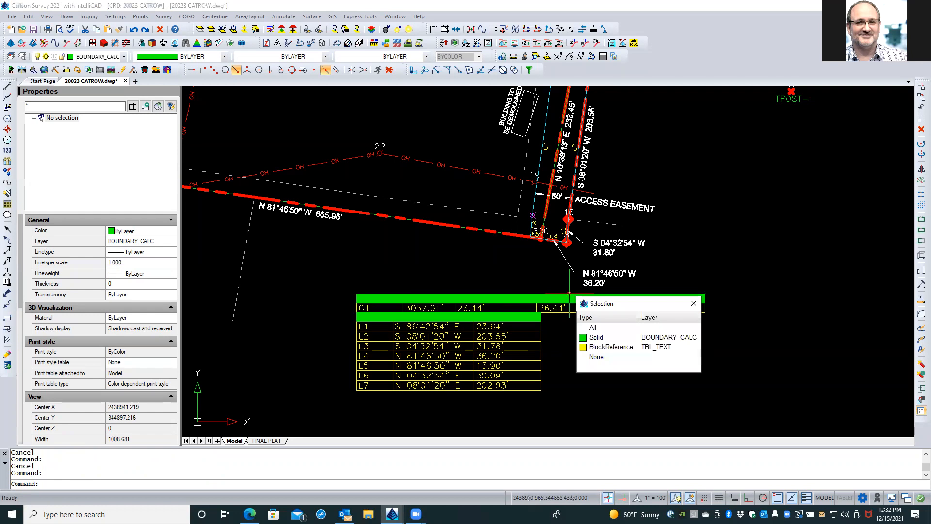
left_click(596, 337)
left_click(510, 312)
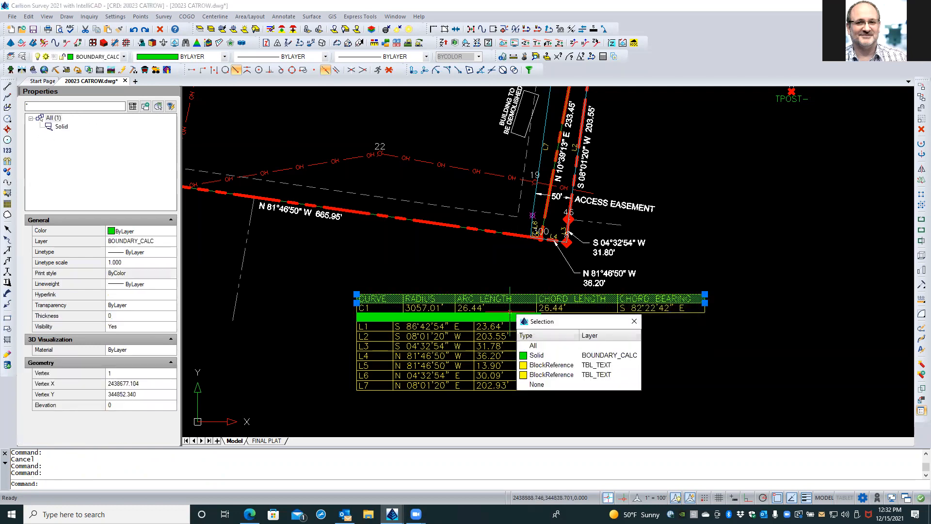
left_click(537, 355)
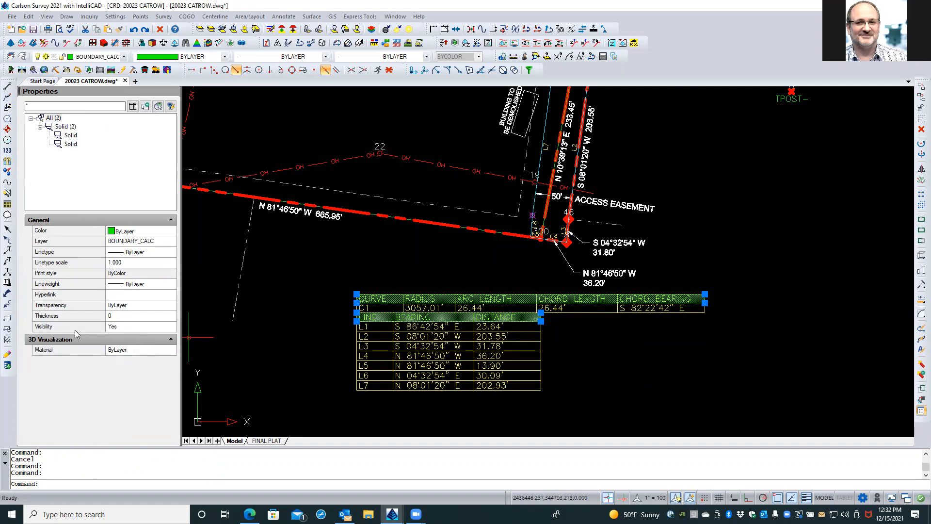
right_click(305, 335)
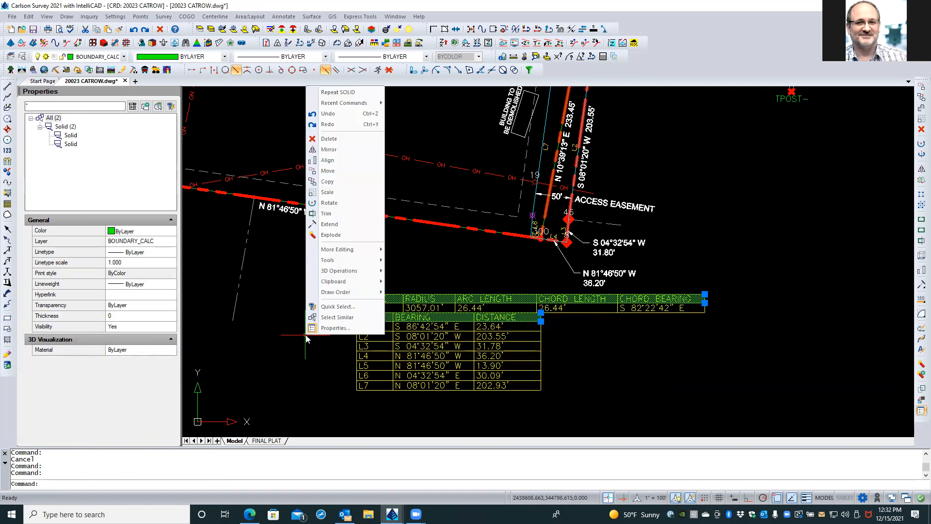
mouse_move(338, 292)
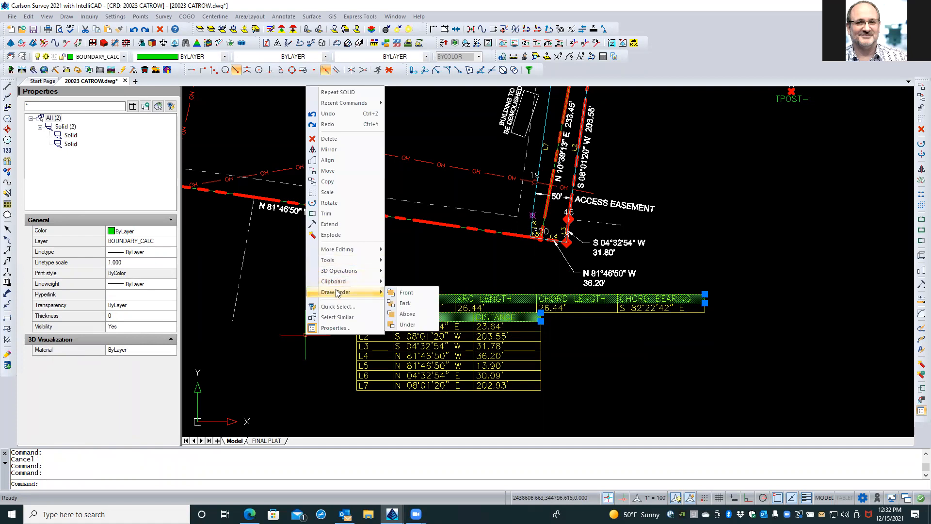
left_click(405, 303)
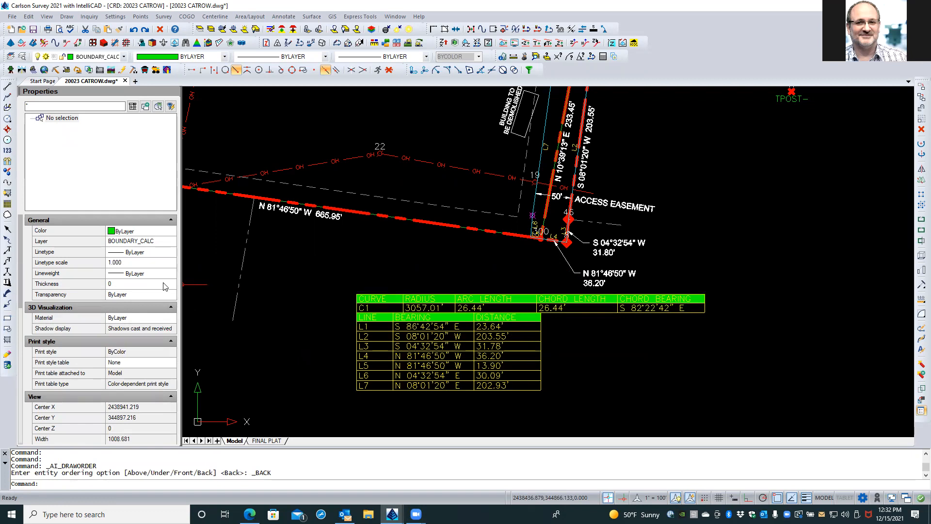
Step: With nothing selected, set the current color to the light gray index color 254
left_click(149, 234)
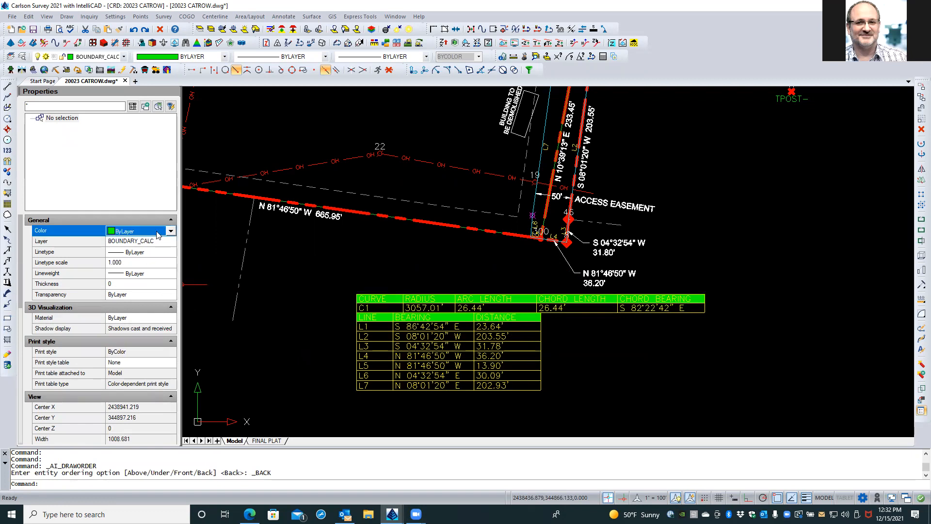
left_click(169, 231)
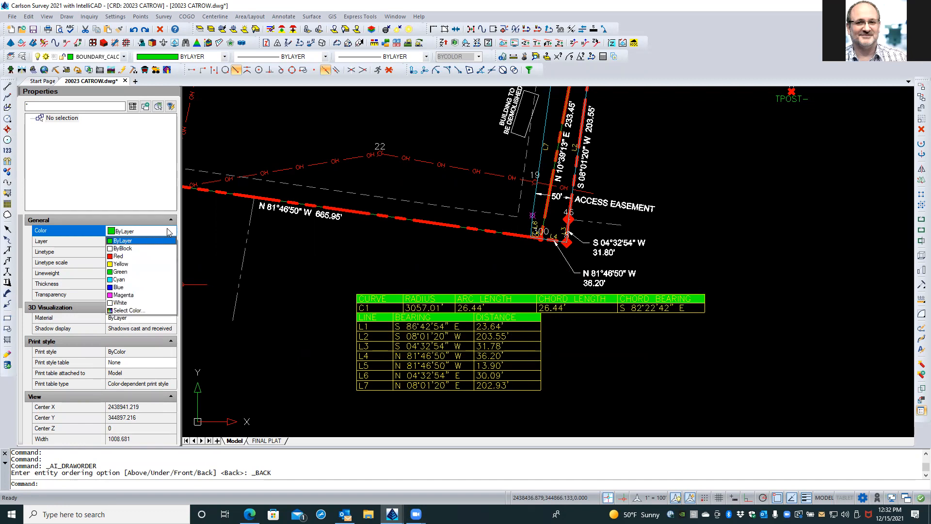
left_click(130, 310)
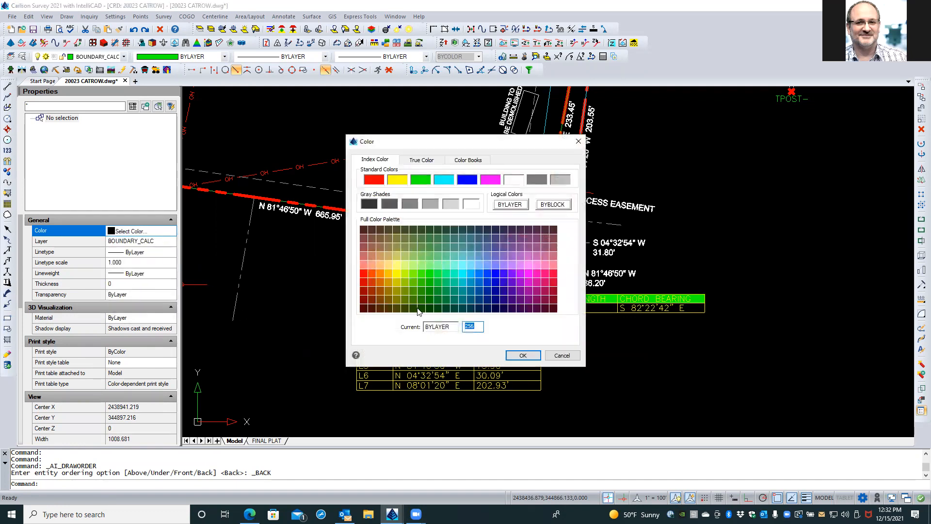
left_click(449, 206)
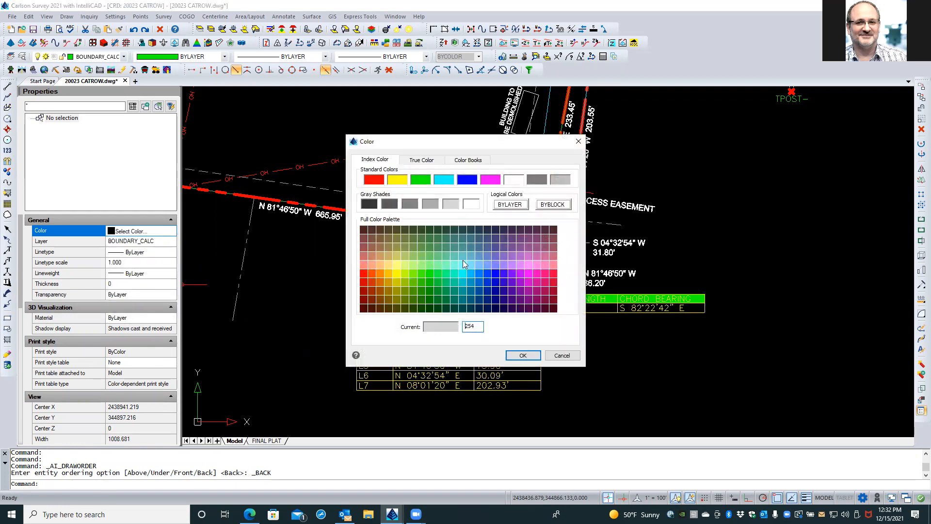
left_click(523, 355)
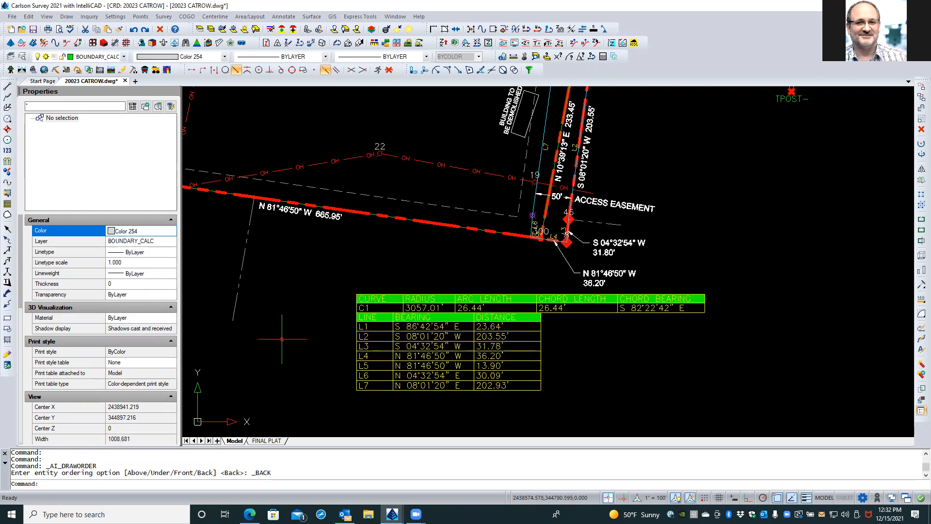
key("Escape")
key("Escape")
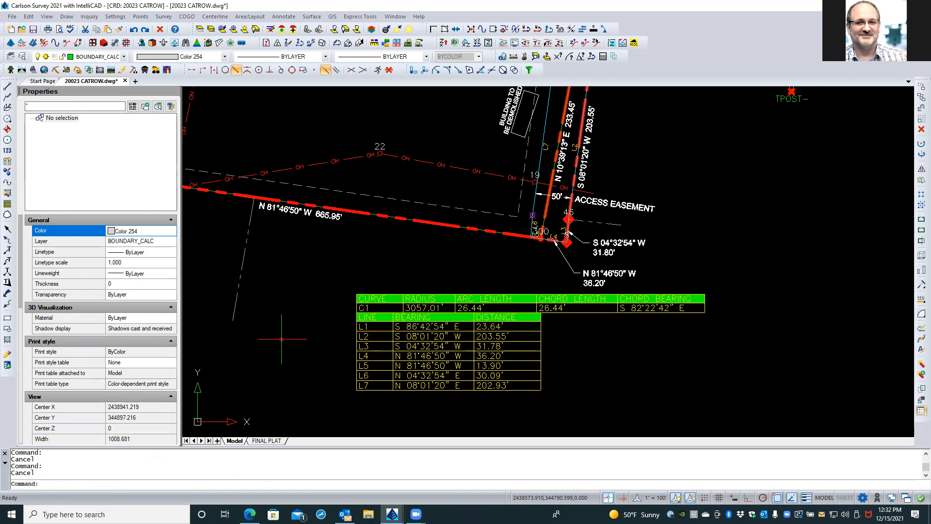
Step: Reselect the two heading-row solids with the SELECT command's previous selection option
type("sele")
key("Return")
type("P")
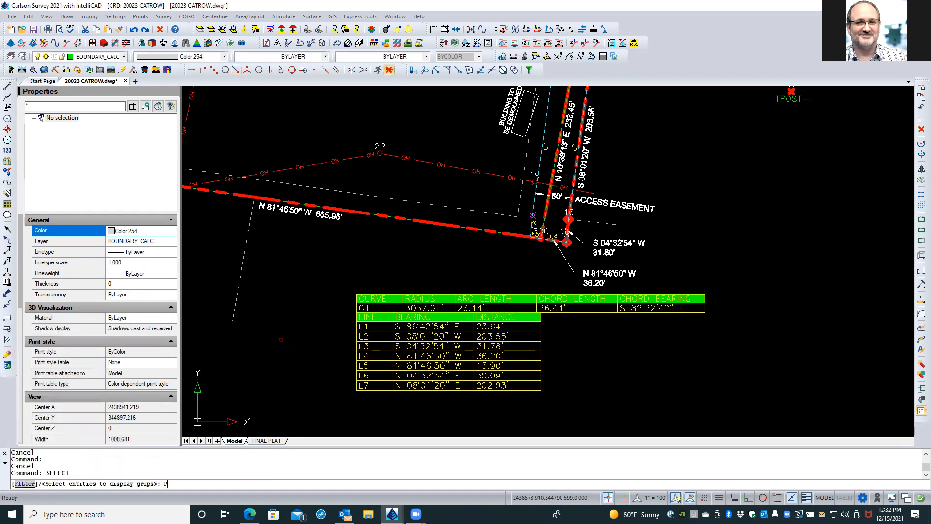
Step: Reselect the previous selection of two table header solids and set their color to Color 254
key("Return")
key("Return")
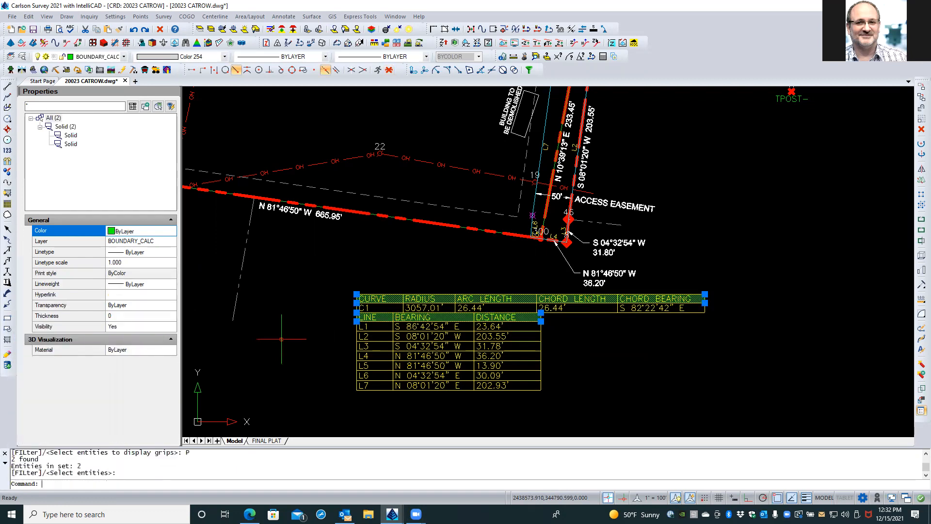
left_click(145, 232)
left_click(146, 310)
key("Escape")
key("Escape")
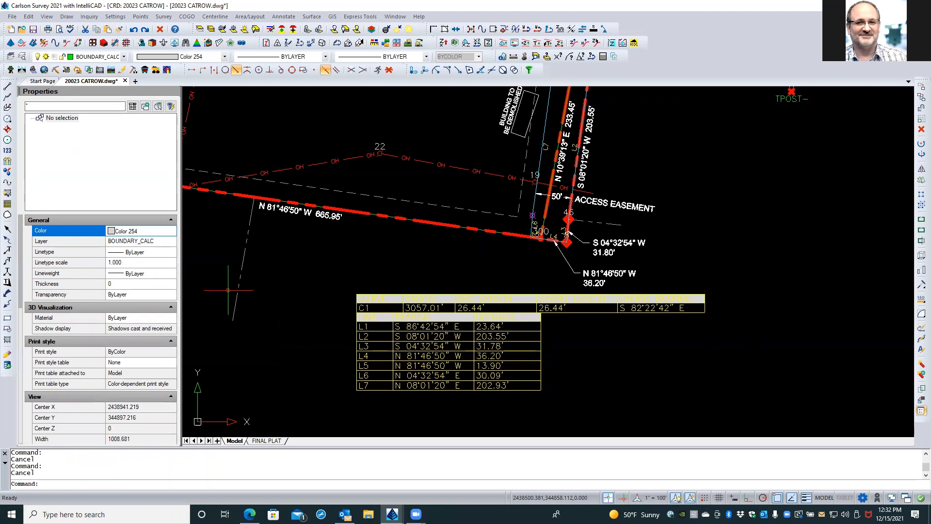
Step: Switch to the FINAL PLAT layout and delete the small viewport that overlaps the curve and line tables
left_click(266, 441)
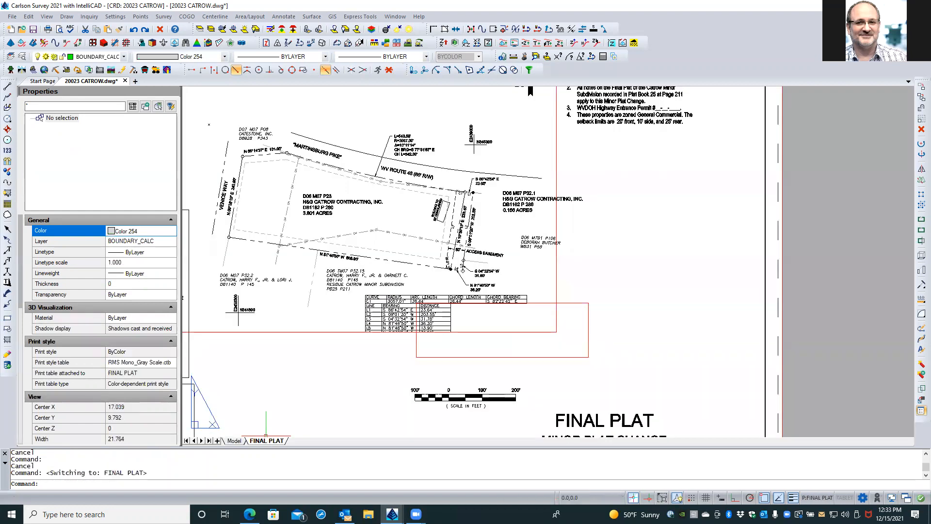
left_click(410, 345)
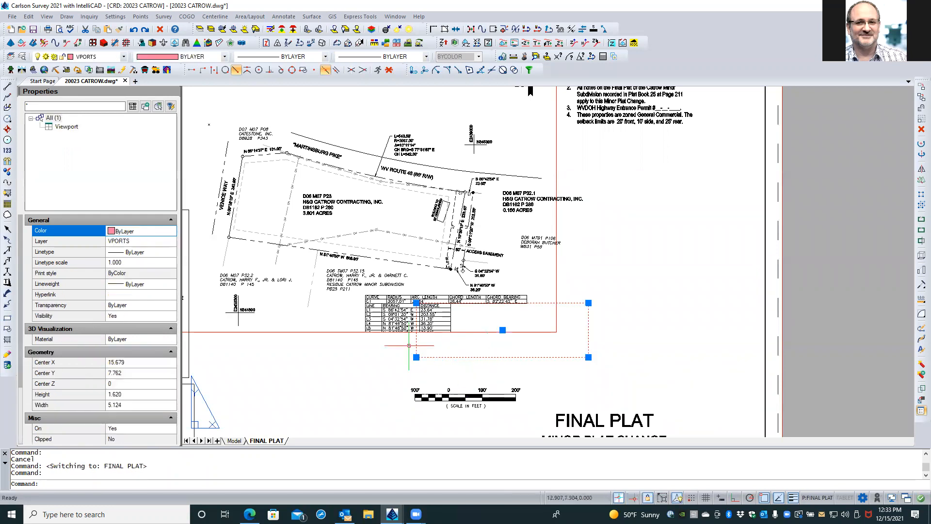
left_click(160, 29)
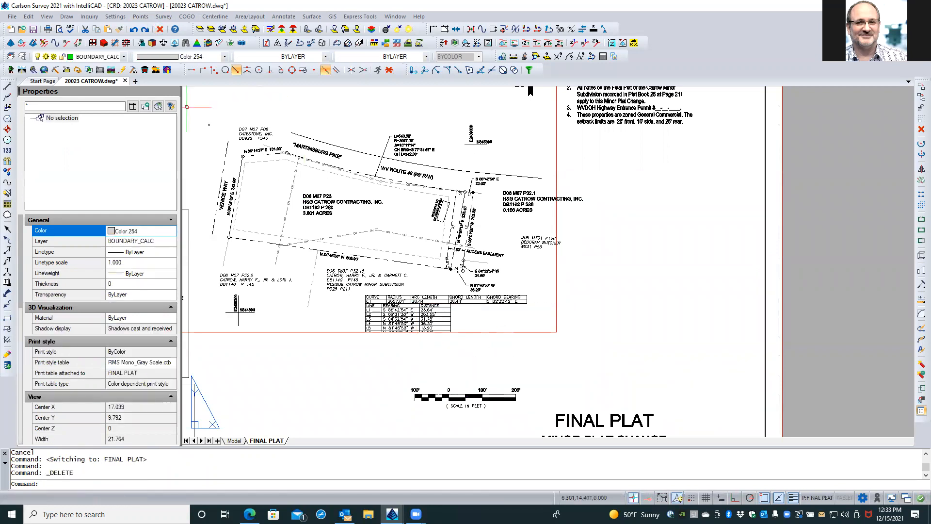
Step: Stretch the main viewport's lower right corner downward to a height of about 9.11, taking in the entire line table
left_click(320, 333)
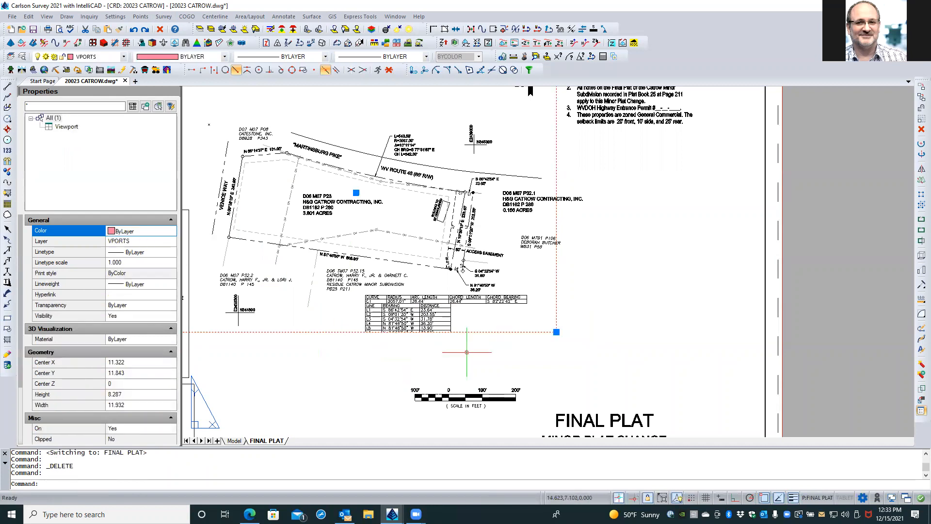
left_click(556, 332)
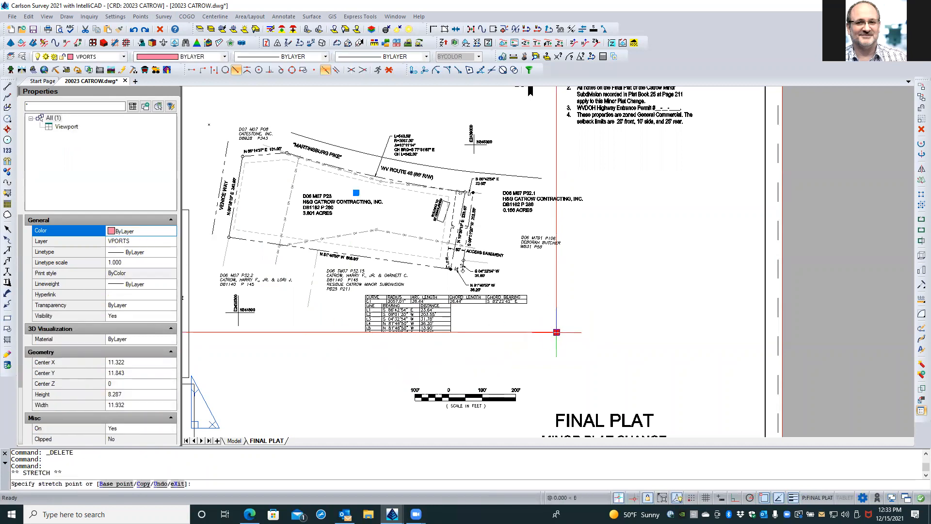
left_click(556, 349)
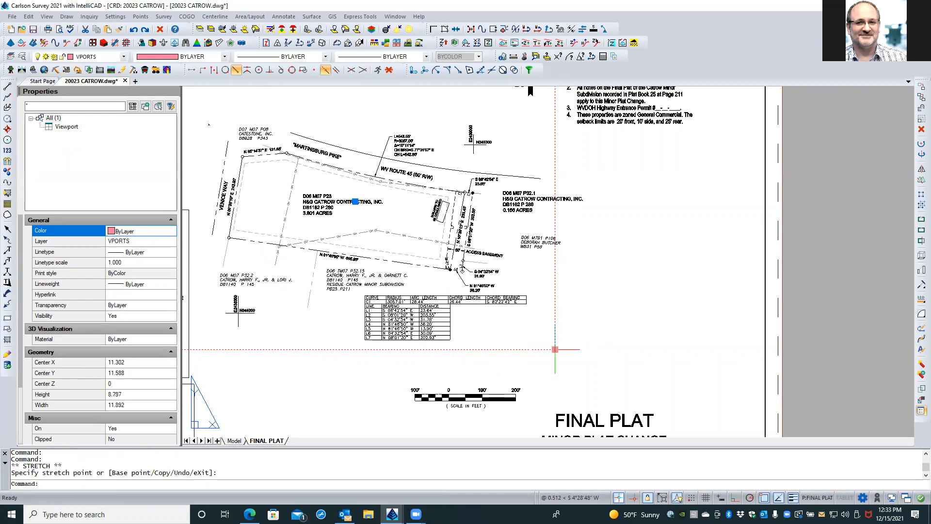
left_click(556, 349)
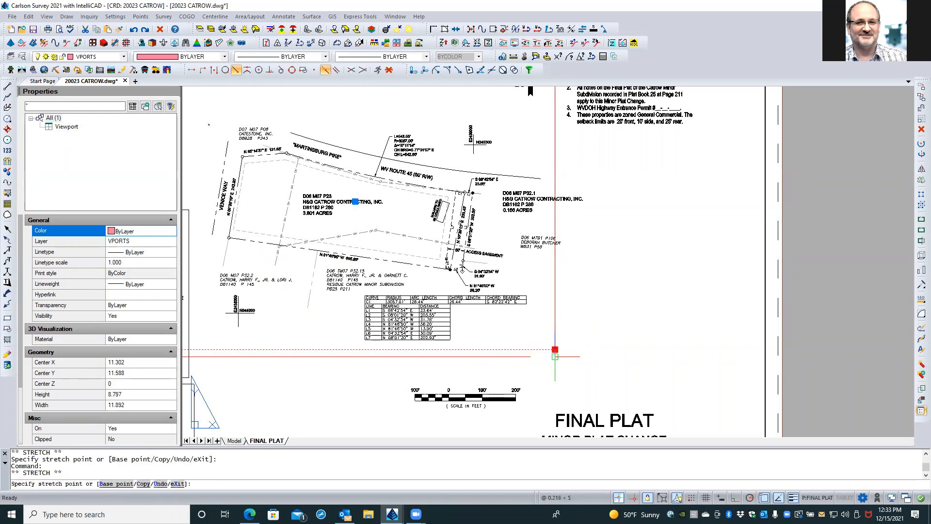
left_click(556, 360)
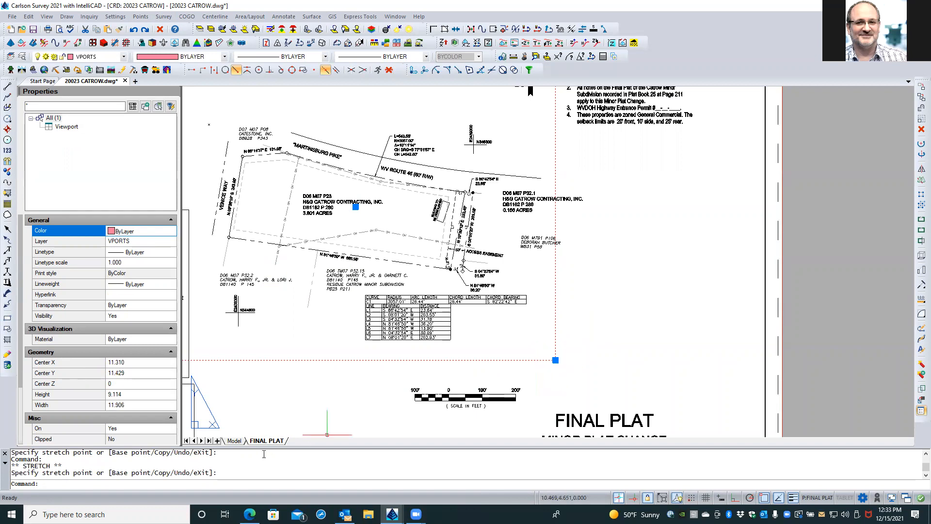
Step: Return to model space and examine the properties of the solid fill behind the curve table's header row
left_click(234, 441)
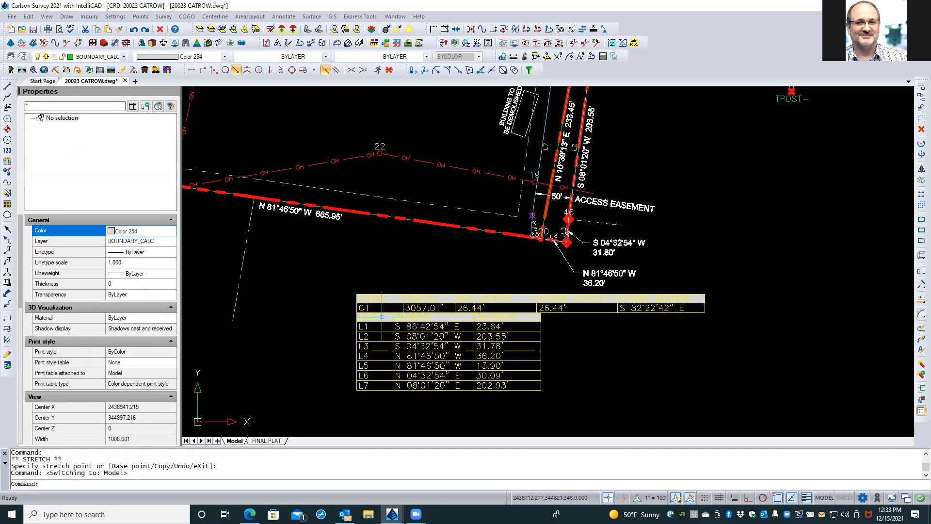
left_click(390, 308)
left_click(391, 307)
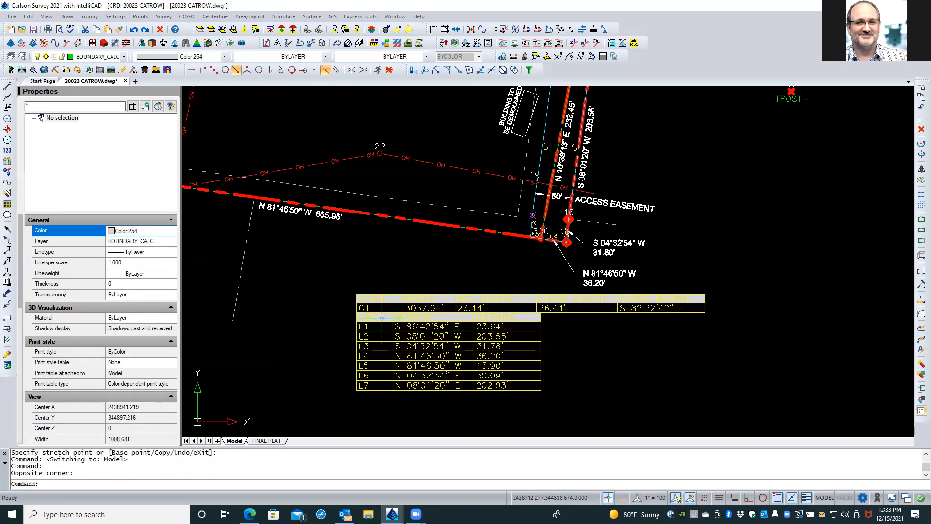
left_click(381, 318)
left_click(382, 318)
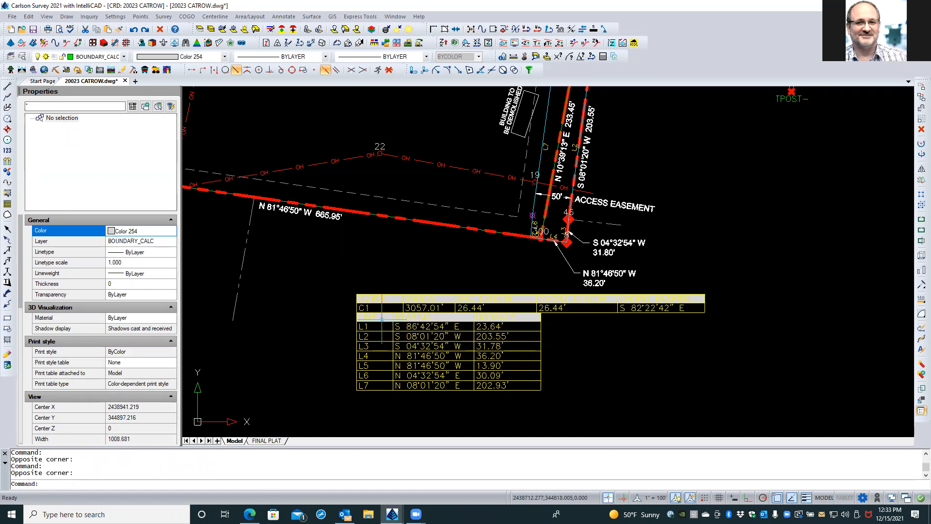
scroll(381, 318, "up", 4)
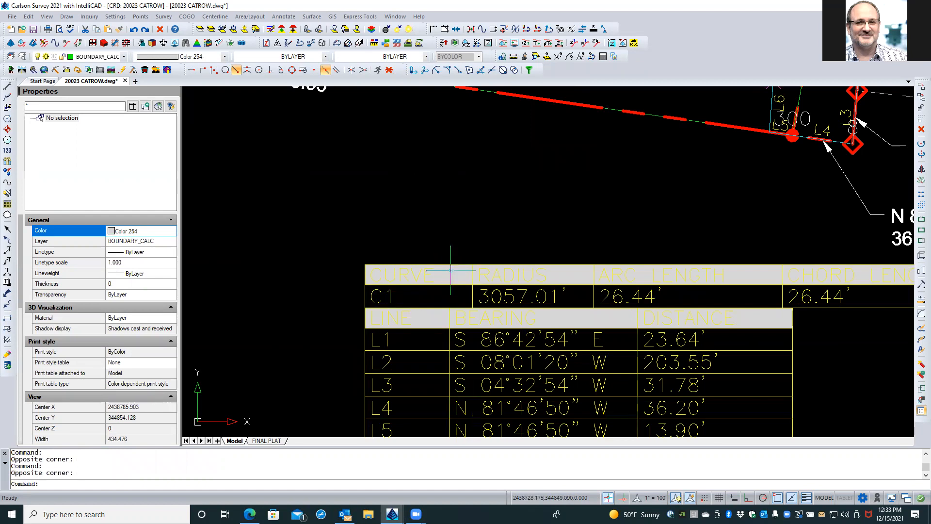
key("Escape")
key("Escape")
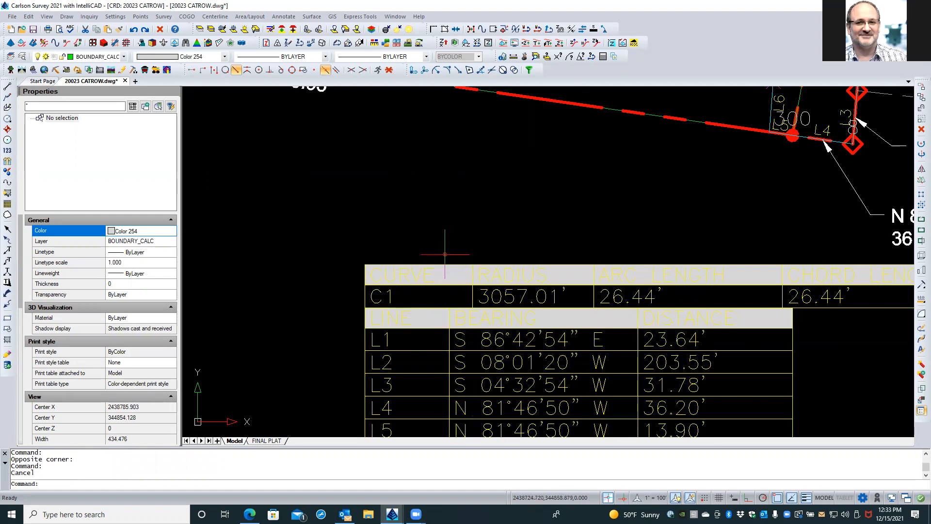
left_click(444, 290)
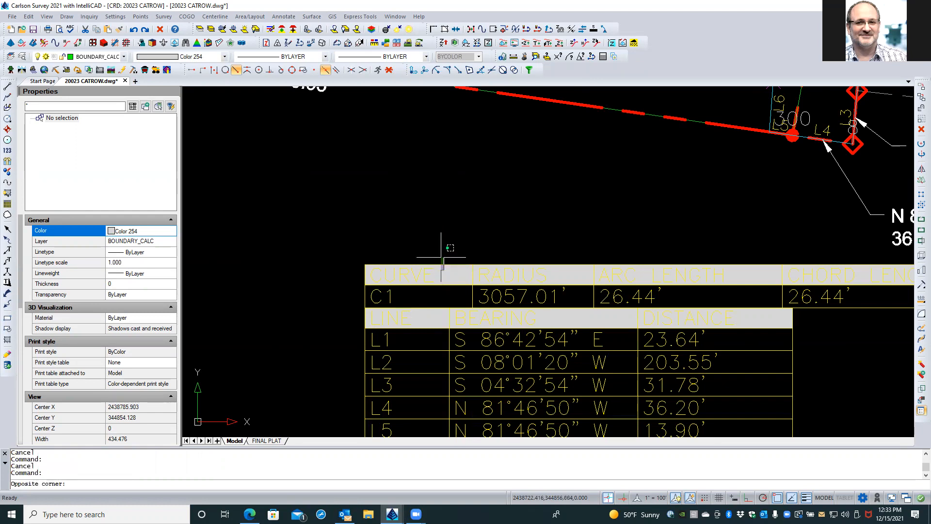
left_click(441, 250)
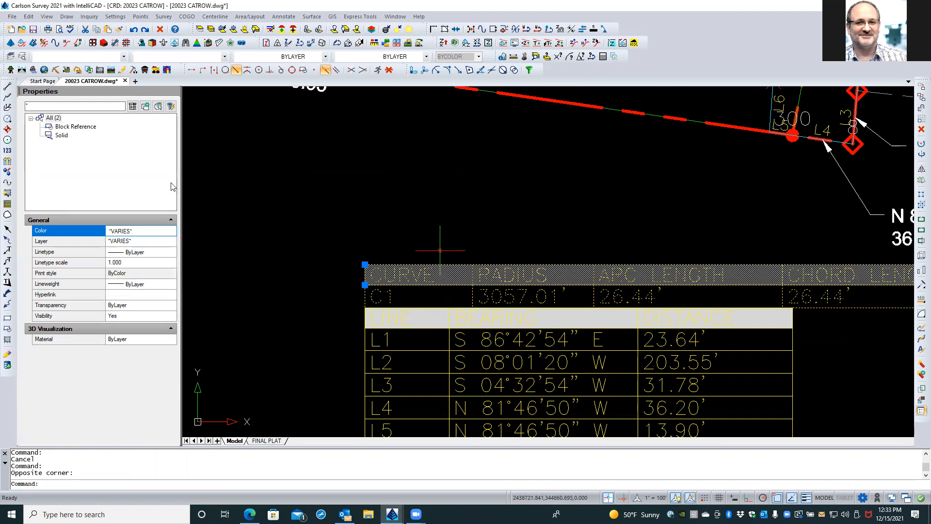
left_click(62, 135)
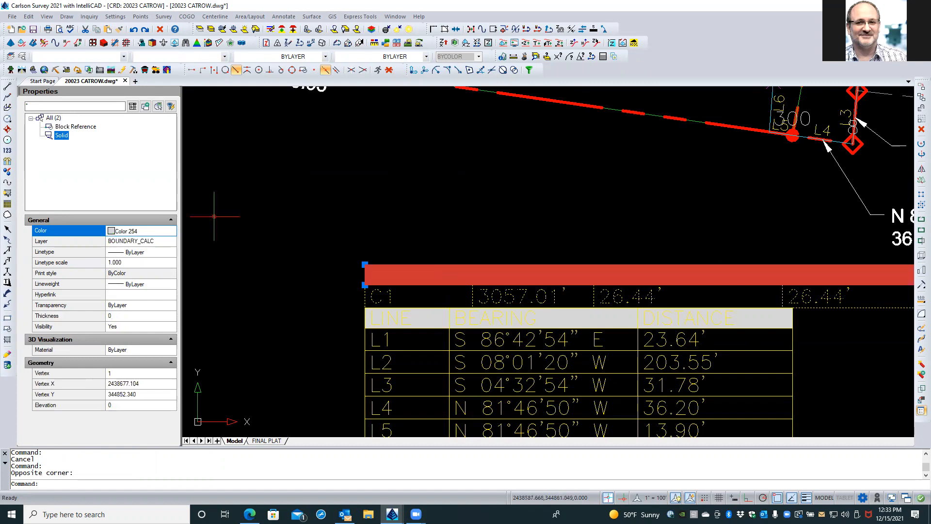
key("Escape")
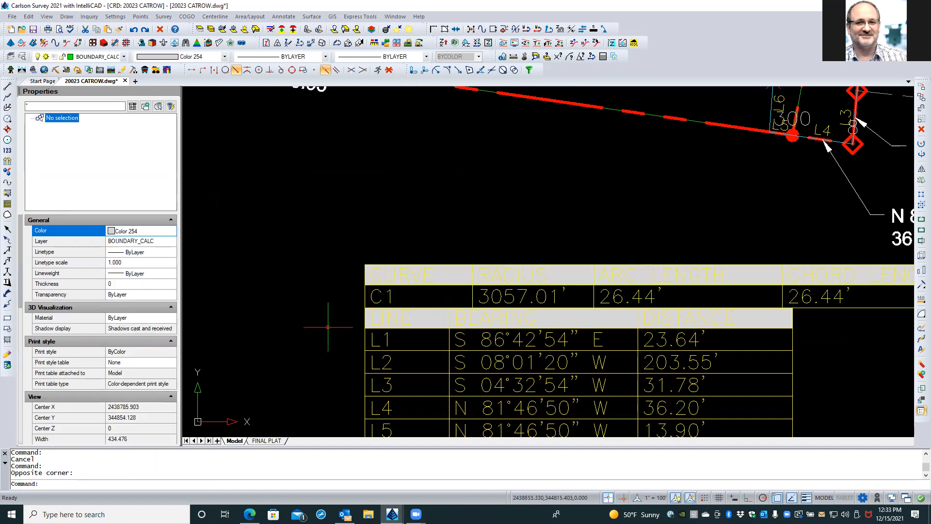
Step: Check the layer and properties of the line table's block reference
left_click(386, 338)
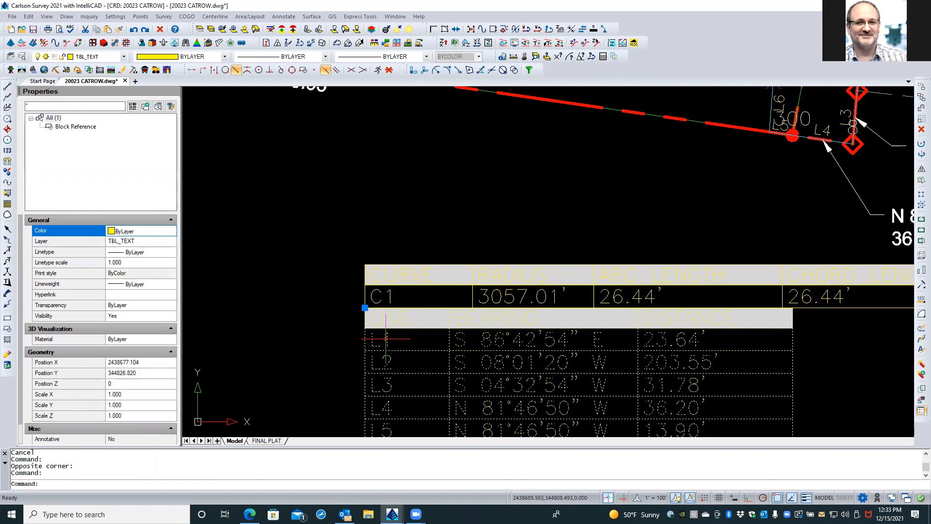
key("Escape")
key("Escape")
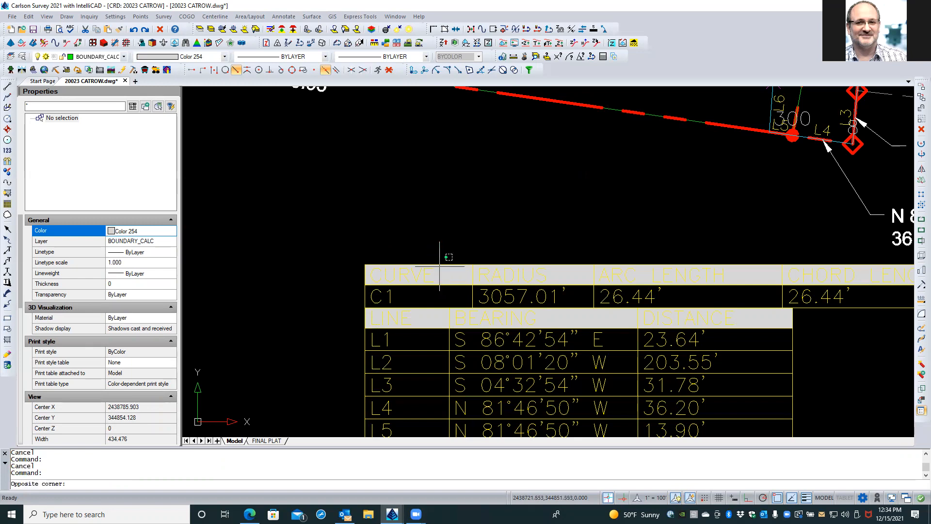
Step: Select both tables with their header fills and move only the two solids to the TBL_TEXT layer
left_click(434, 251)
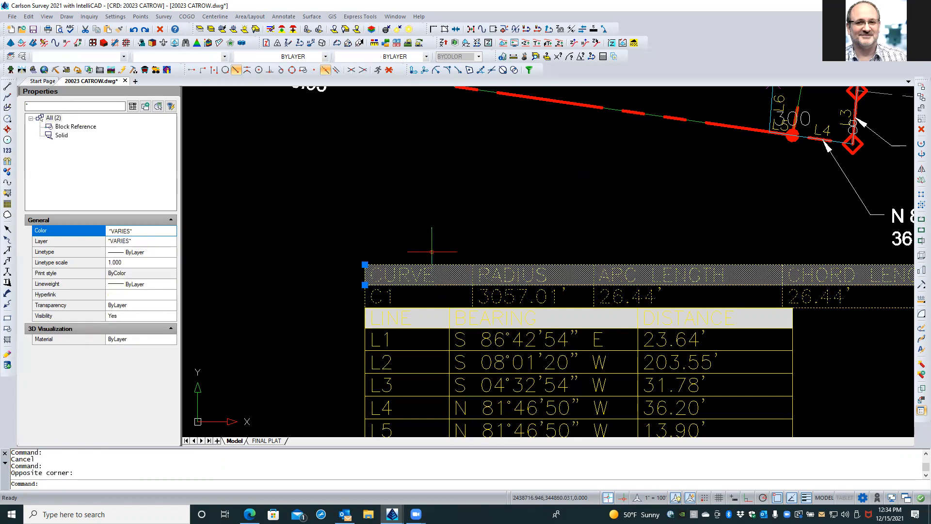
left_click(432, 307)
left_click(426, 301)
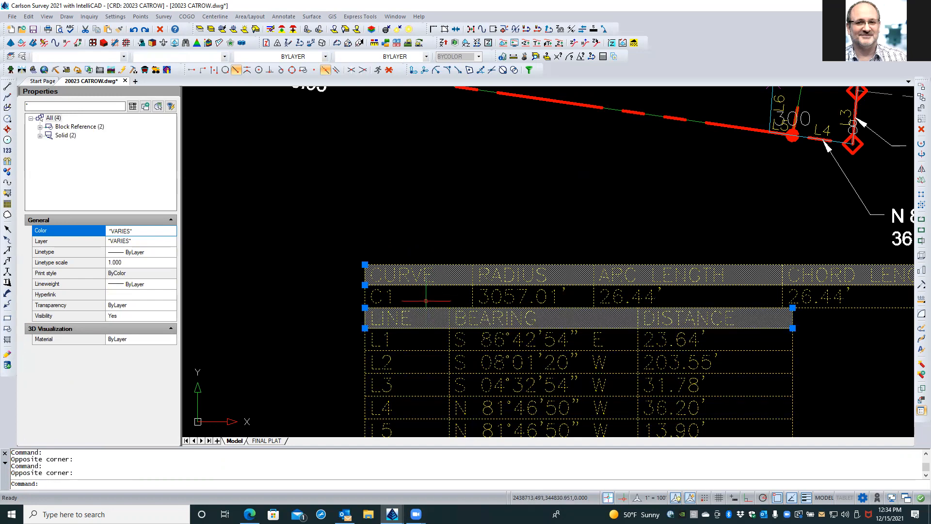
double_click(62, 136)
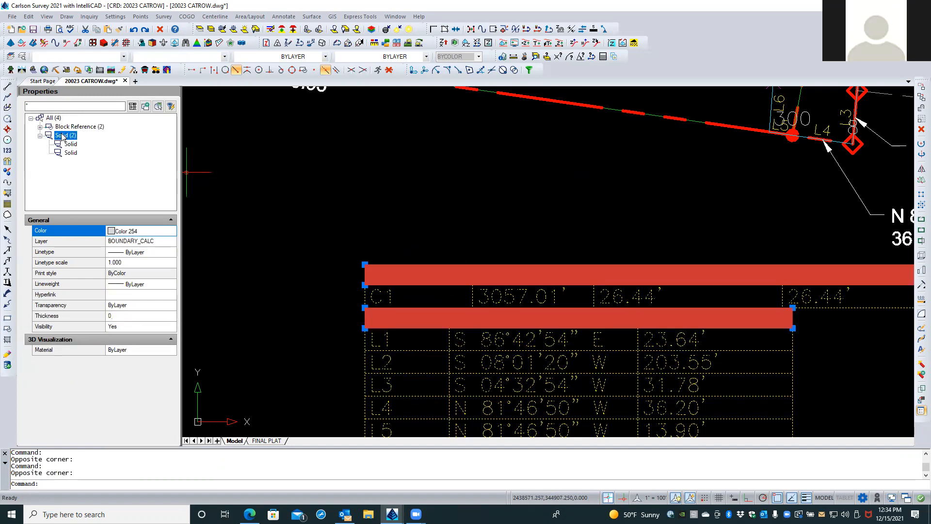
left_click(159, 243)
left_click(170, 242)
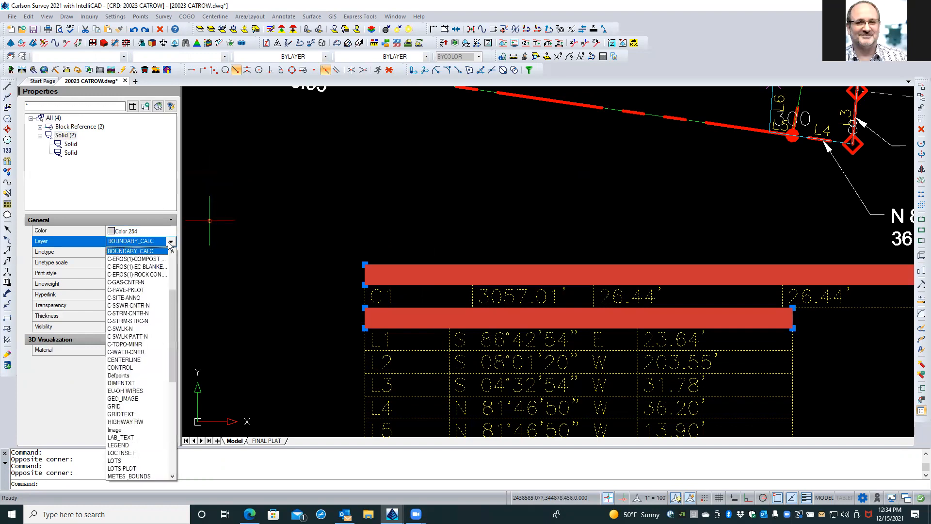
left_click_drag(172, 302, 164, 421)
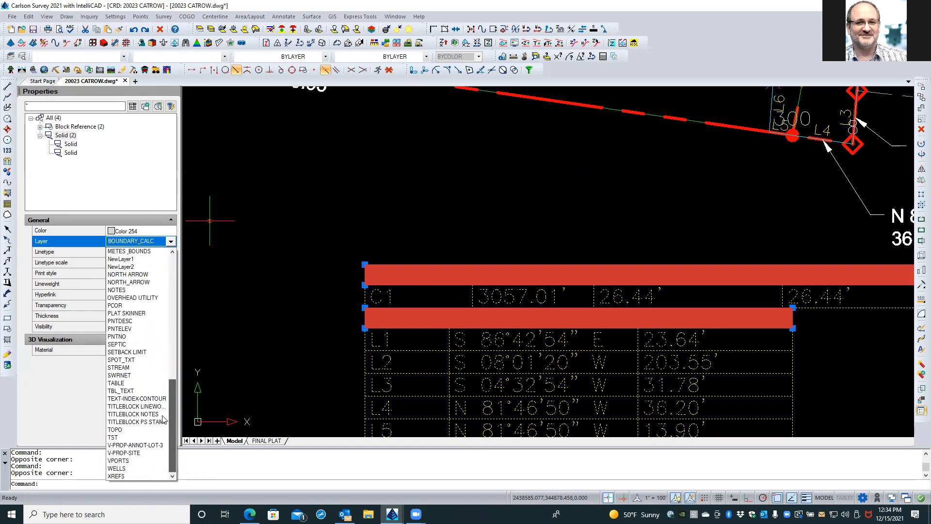
left_click(129, 390)
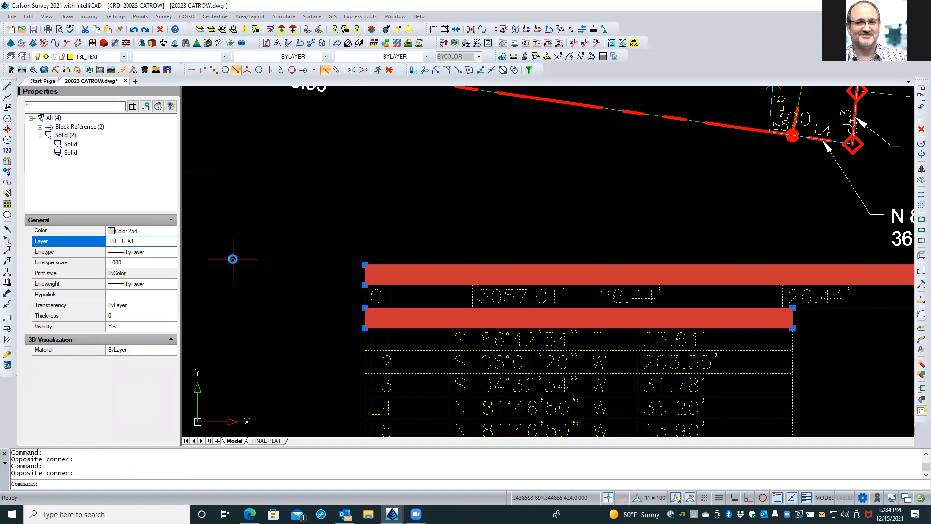
key("Escape")
key("Escape")
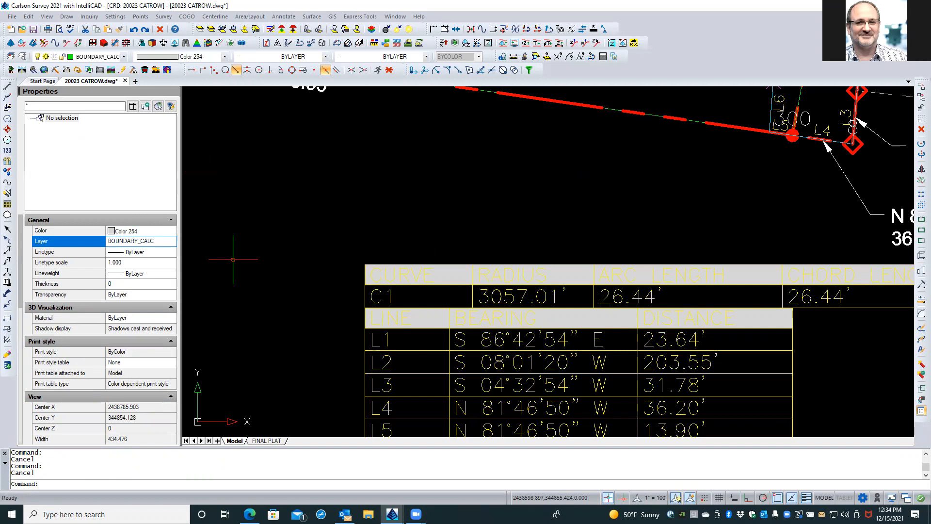
Step: Try to open the curve table's block definition for editing
double_click(554, 295)
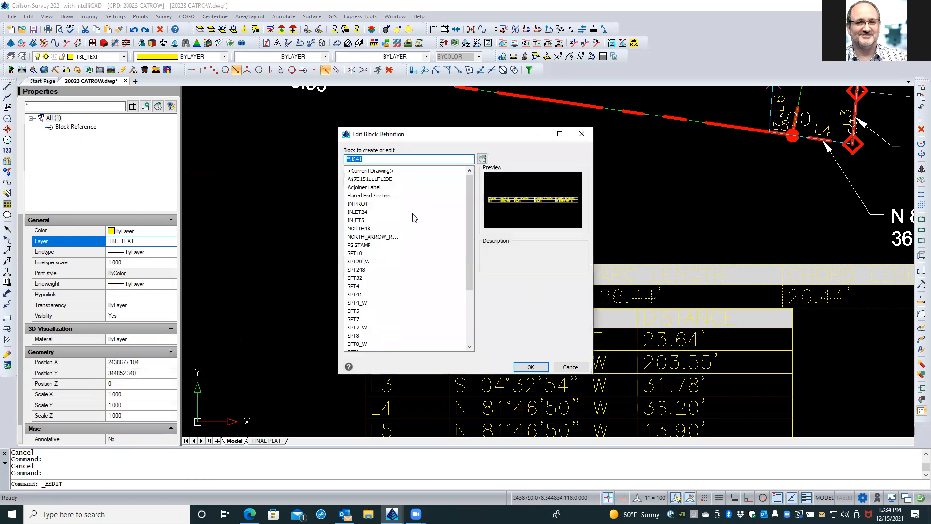
left_click(524, 366)
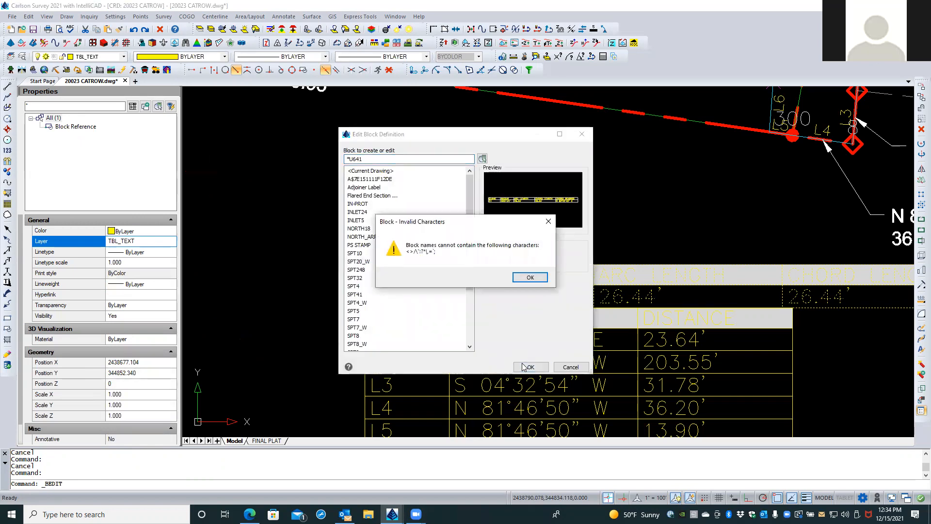
left_click(528, 278)
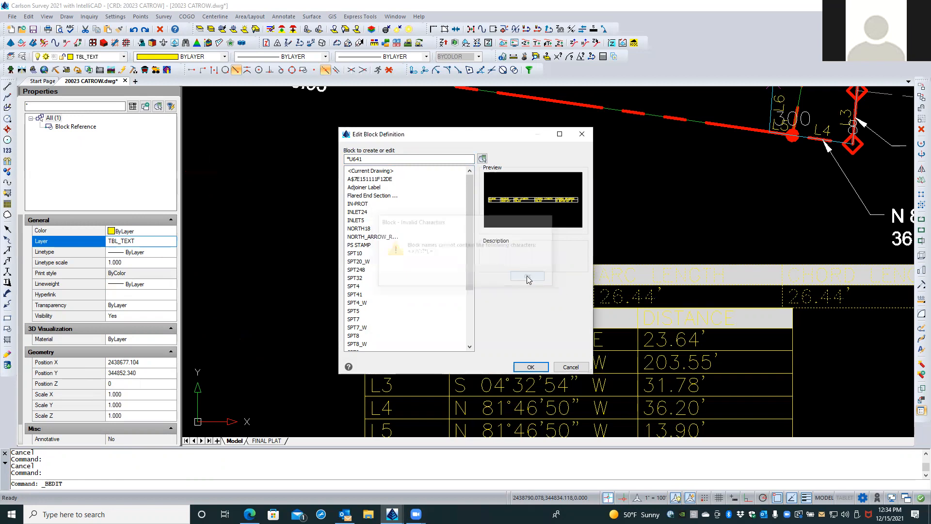
left_click(565, 366)
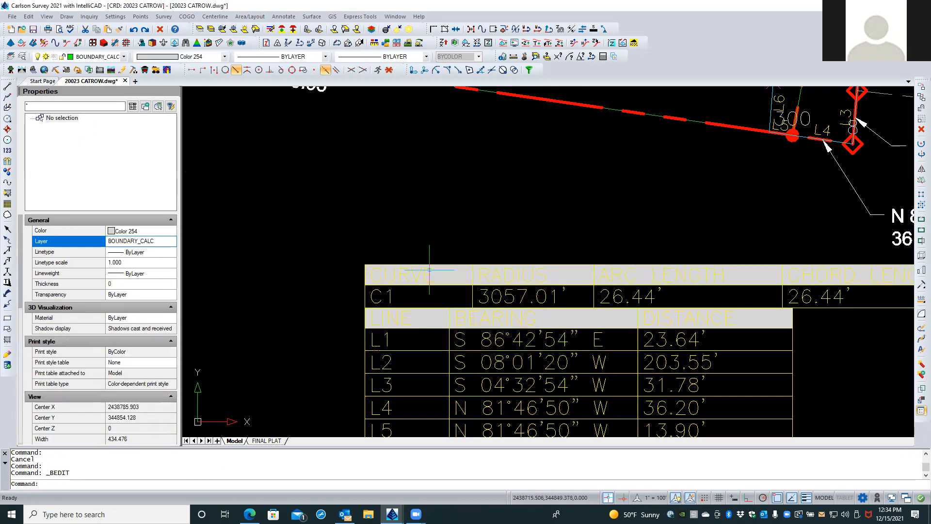
key("Escape")
key("Escape")
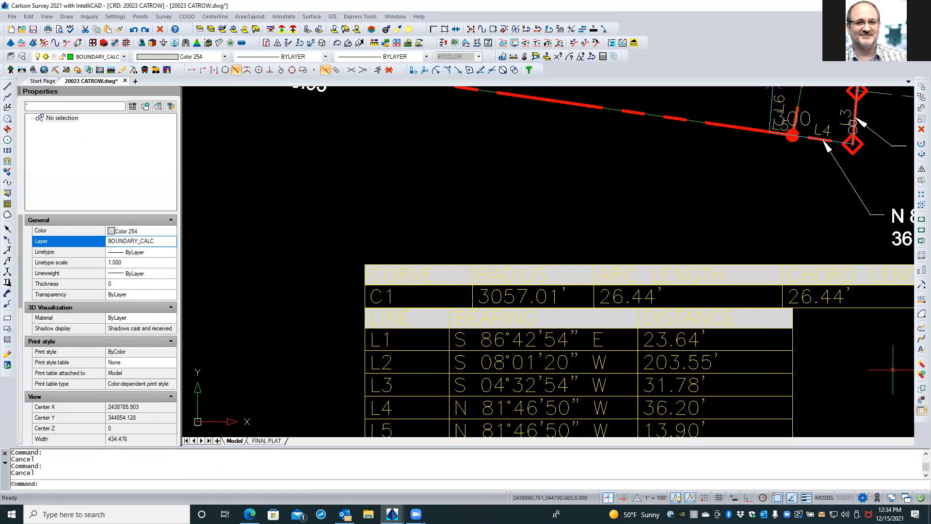
Step: Explode the curve table into separately editable entities
left_click(388, 69)
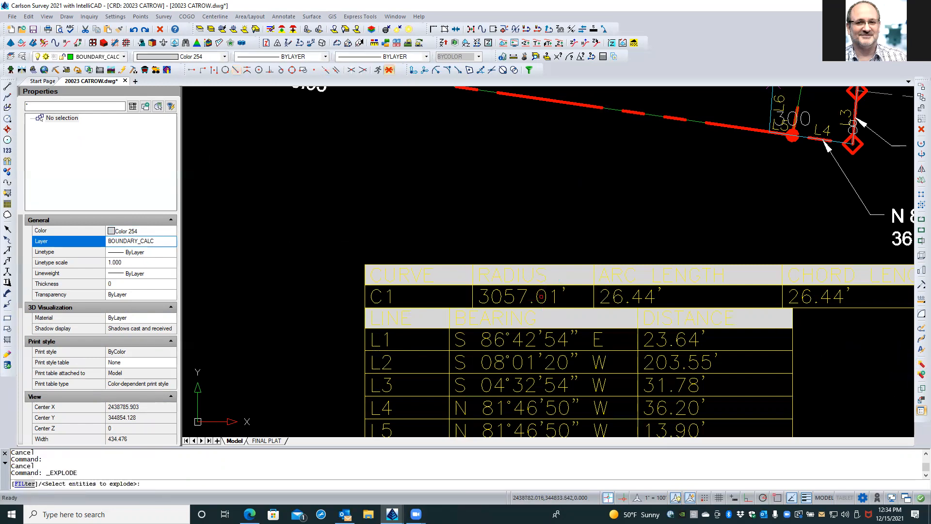
left_click(543, 299)
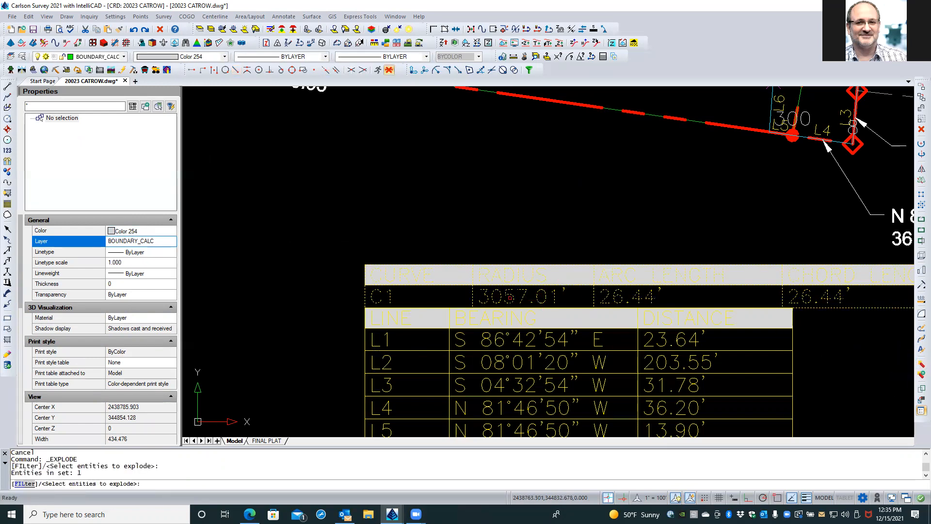
key("Return")
Step: Change the radius text of curve C1 in the curve table to 3057.00'
double_click(554, 298)
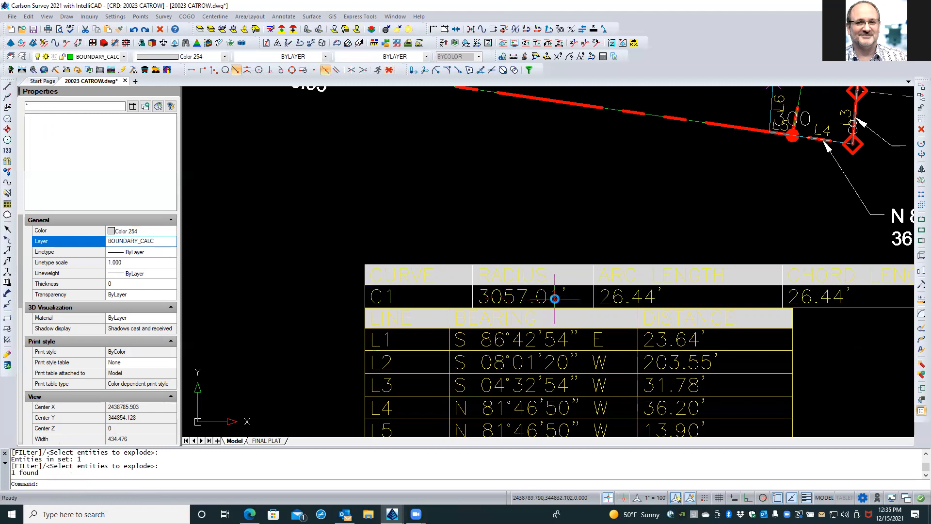
key("BackSpace")
type("0")
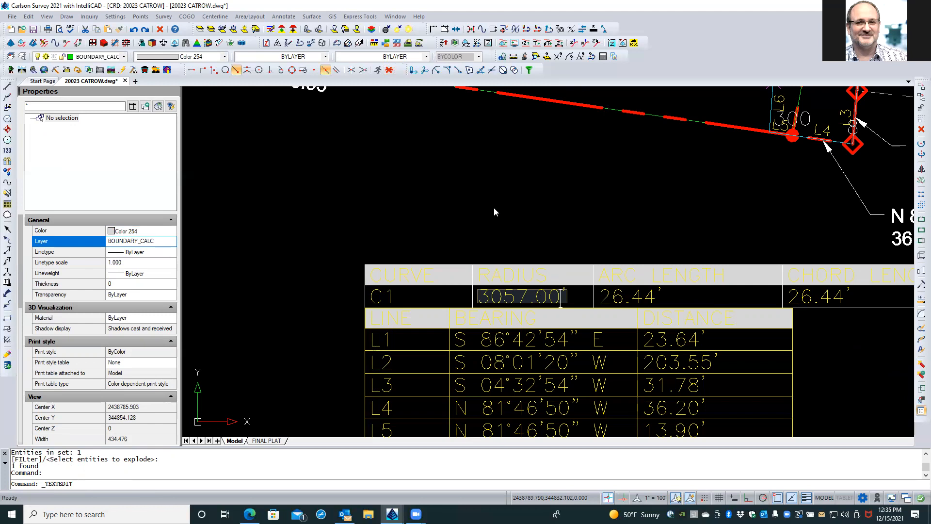
left_click(494, 209)
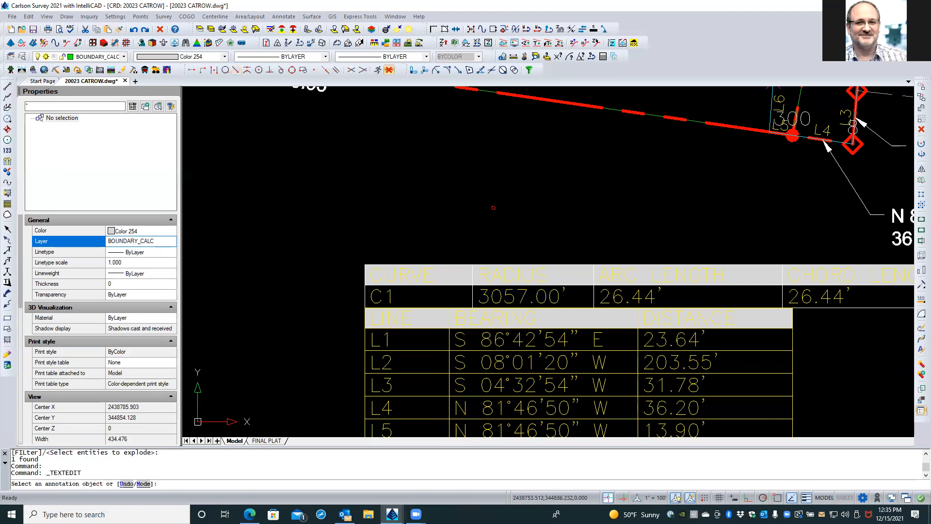
key("Return")
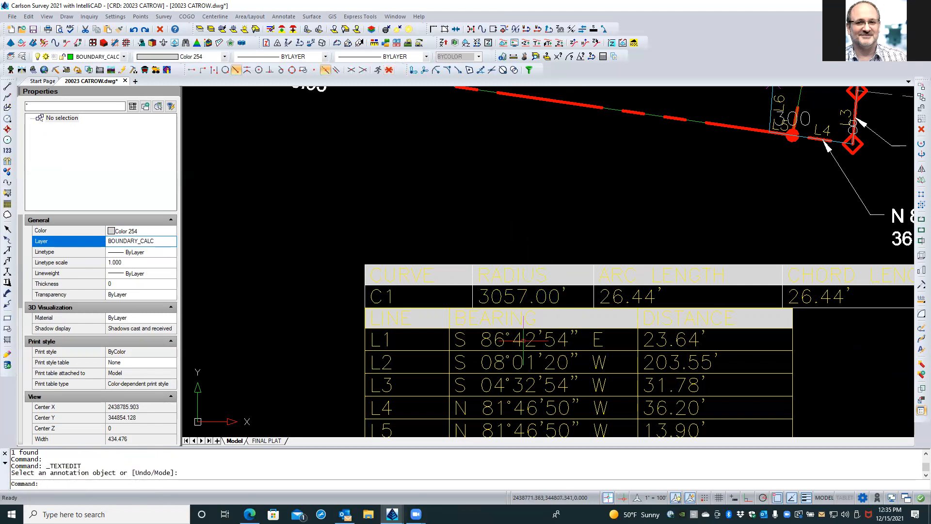
Step: Set the drawing's linear unit display precision to 8 decimal places
scroll(523, 339, "down", 5)
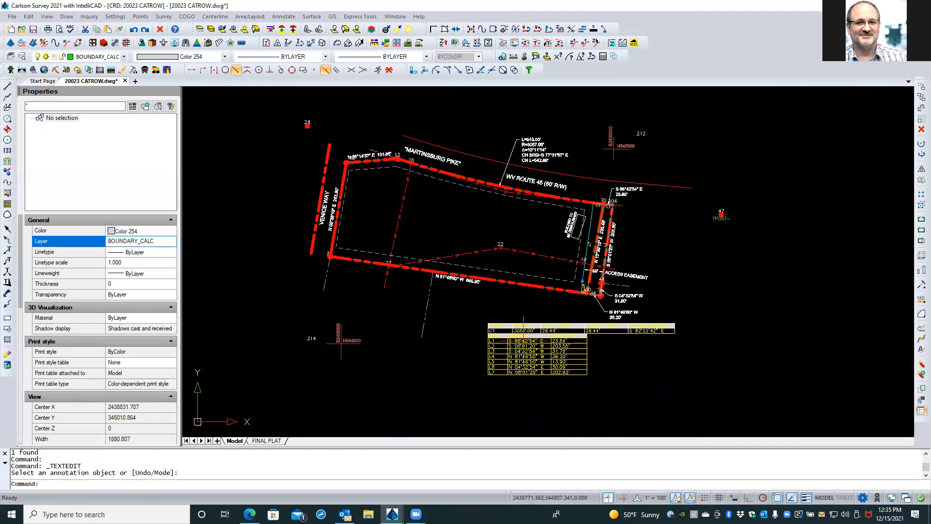
scroll(477, 179, "up", 3)
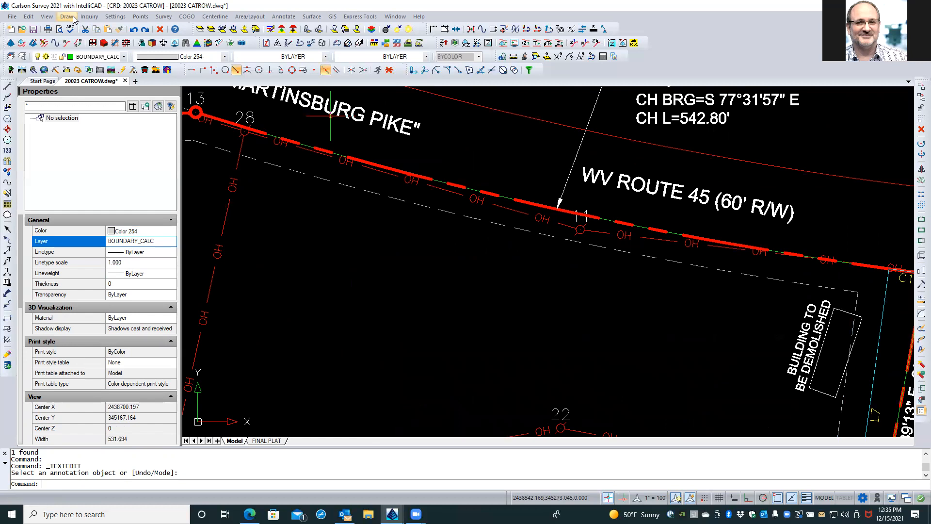
left_click(307, 267)
left_click(284, 305)
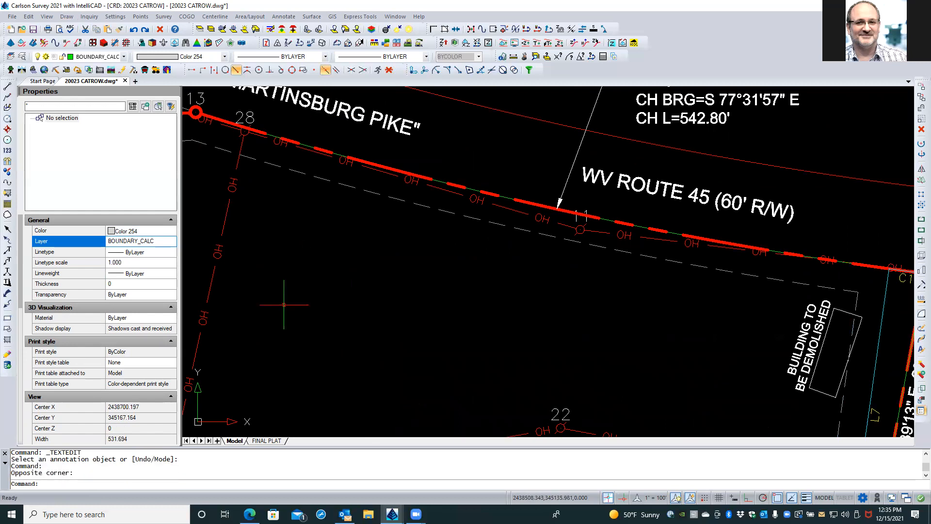
type("UNITS")
key("Return")
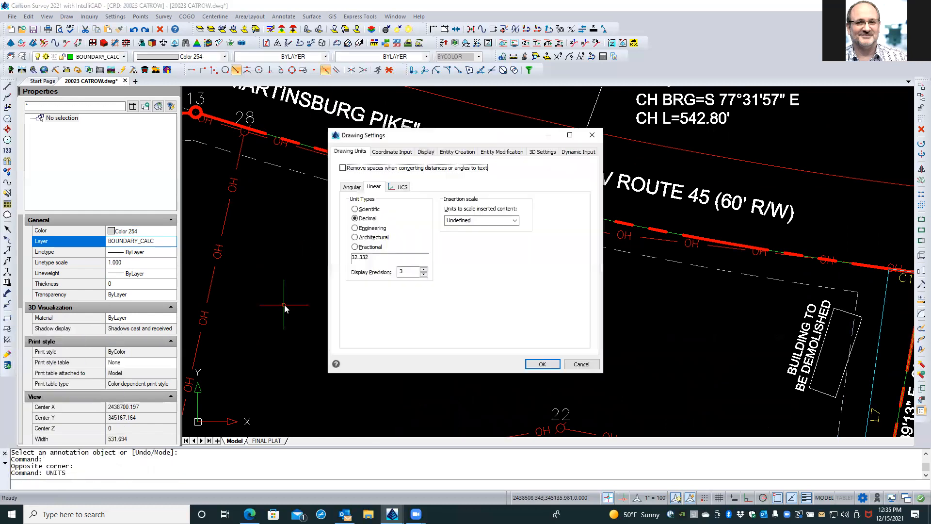
double_click(405, 271)
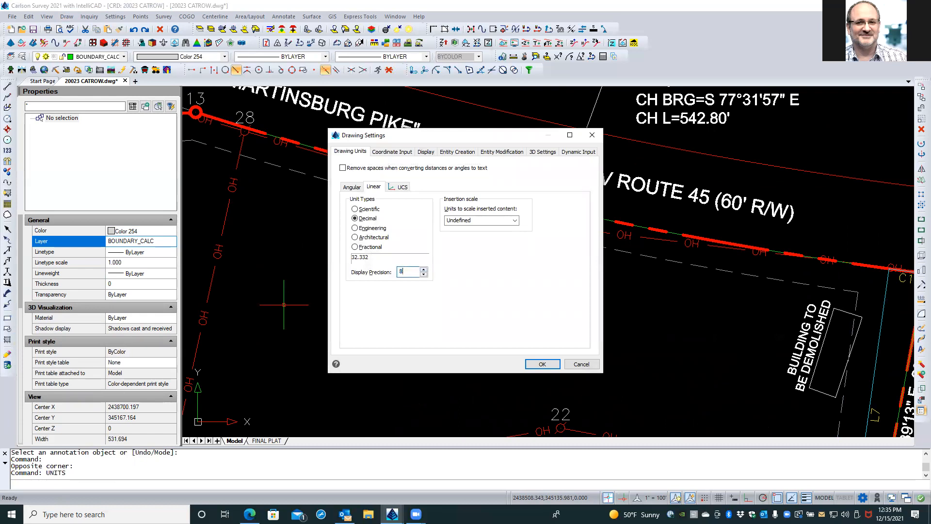
type("8")
key("Return")
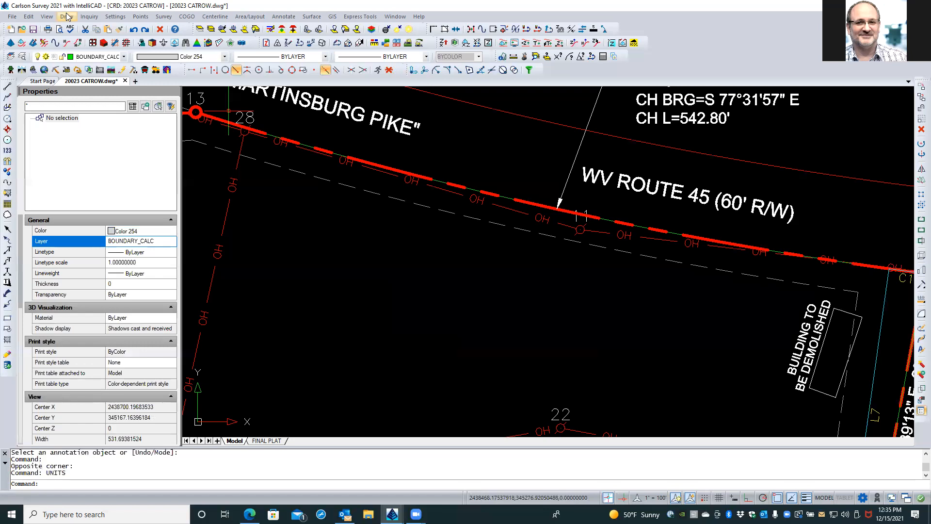
Step: Try to query the Curve Info of the boundary arc along Martinsburg Pike
left_click(82, 17)
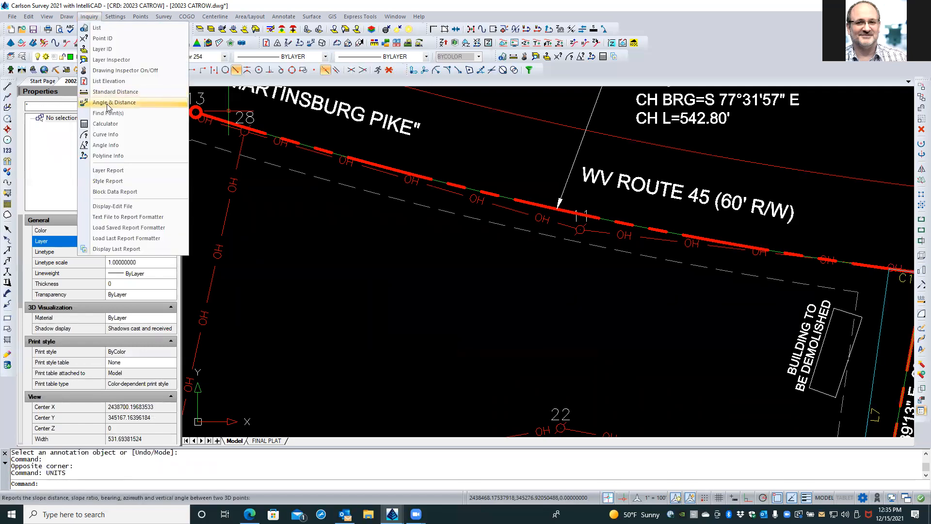
left_click(116, 134)
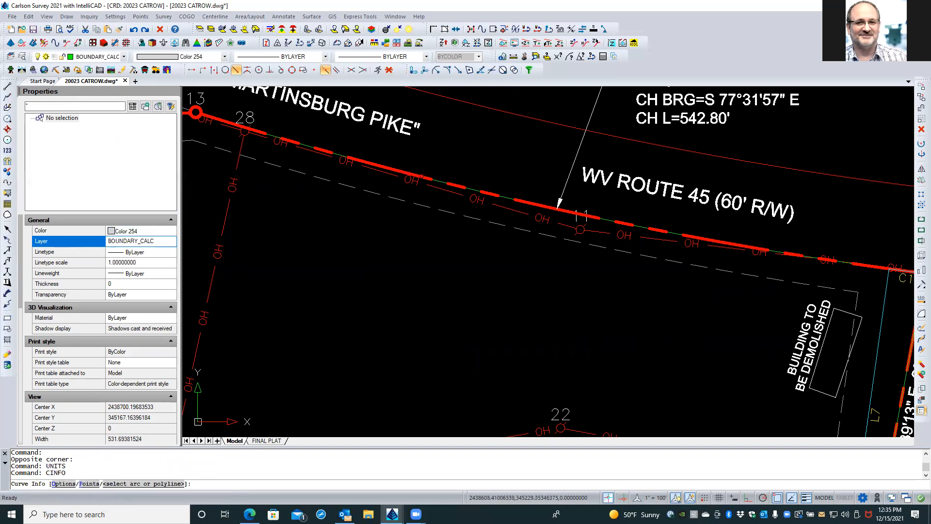
left_click(422, 177)
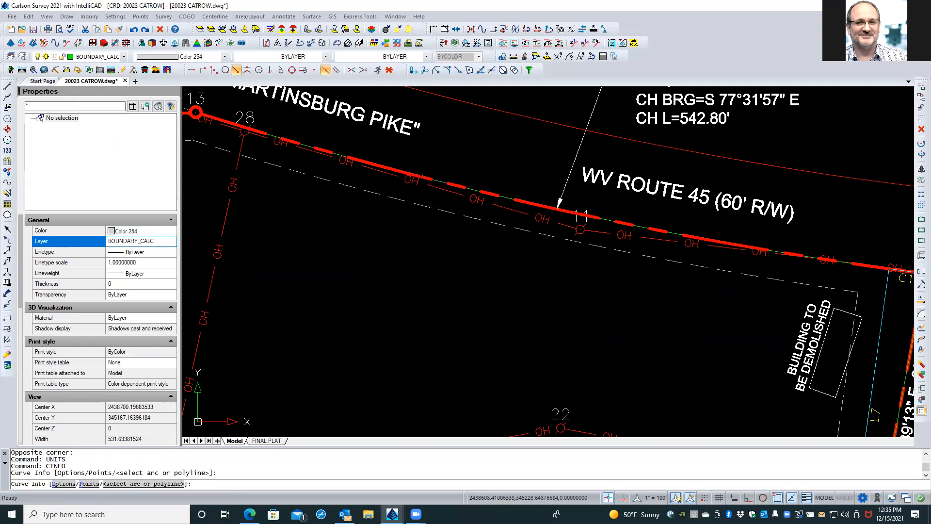
key("Return")
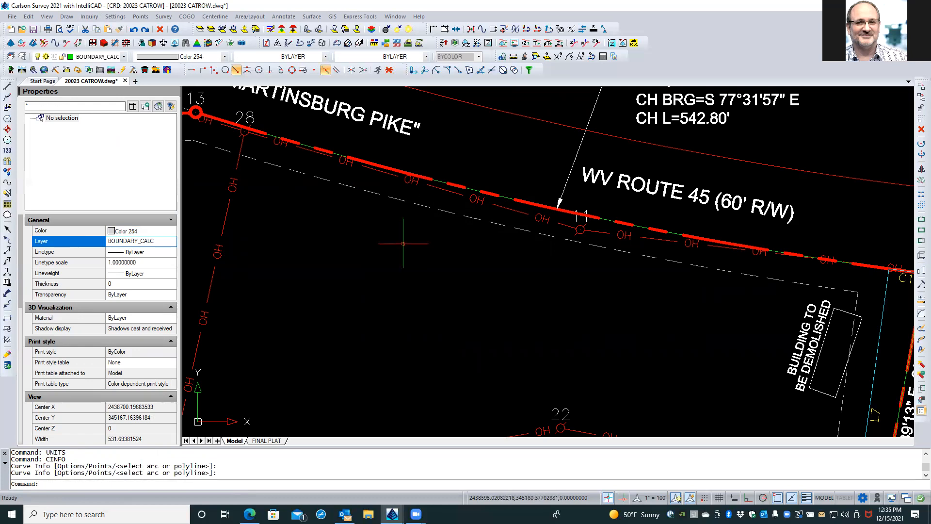
left_click(420, 178)
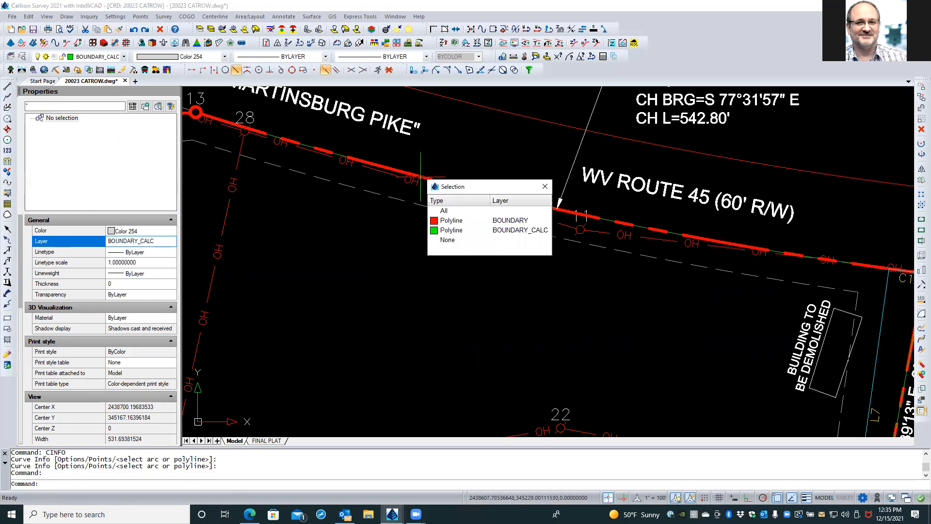
left_click(436, 219)
right_click(417, 222)
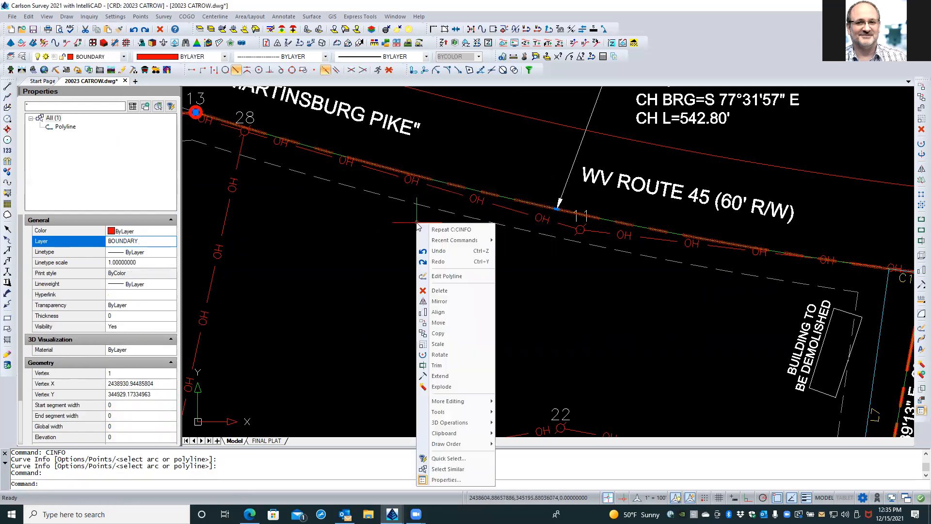
key("Escape")
key("Escape")
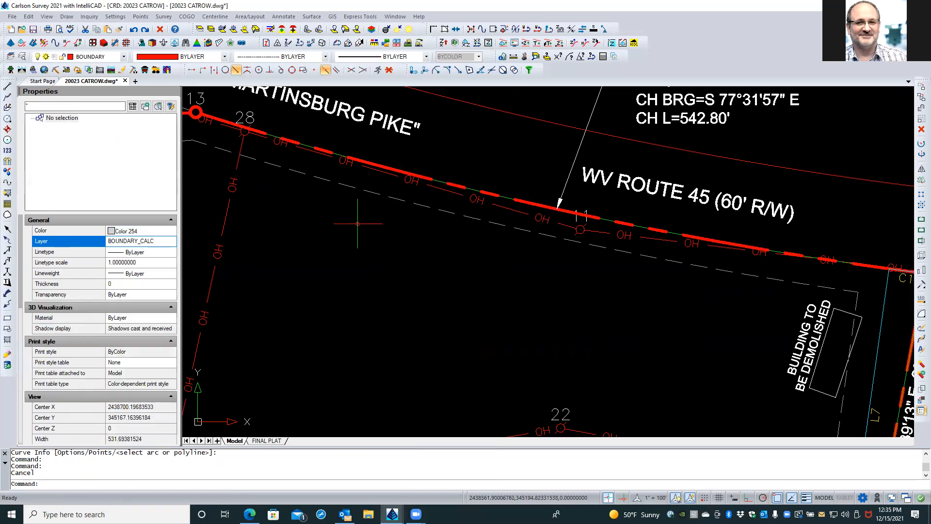
Step: Run Curve Info on the BOUNDARY layer polyline along WV Route 45 to read its radius and length
key("Return")
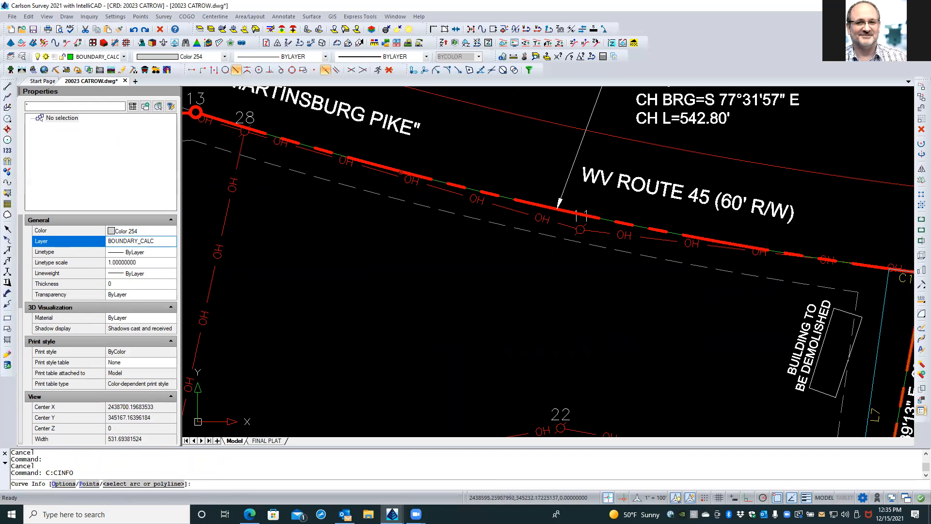
left_click(400, 172)
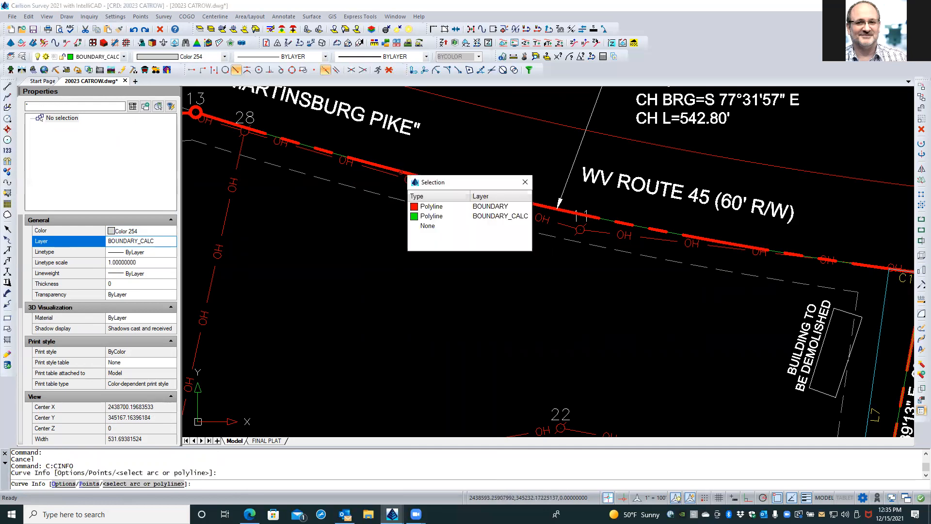
left_click(440, 209)
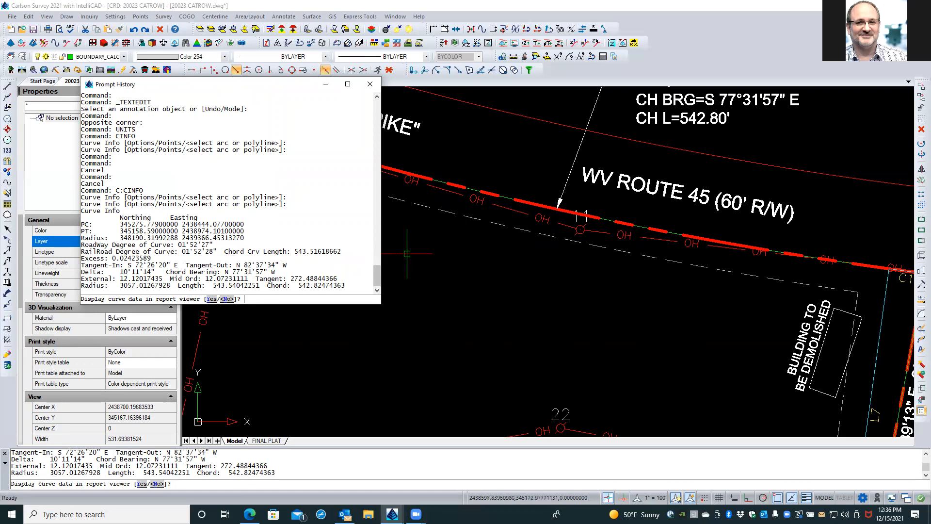
key("Escape")
key("Escape")
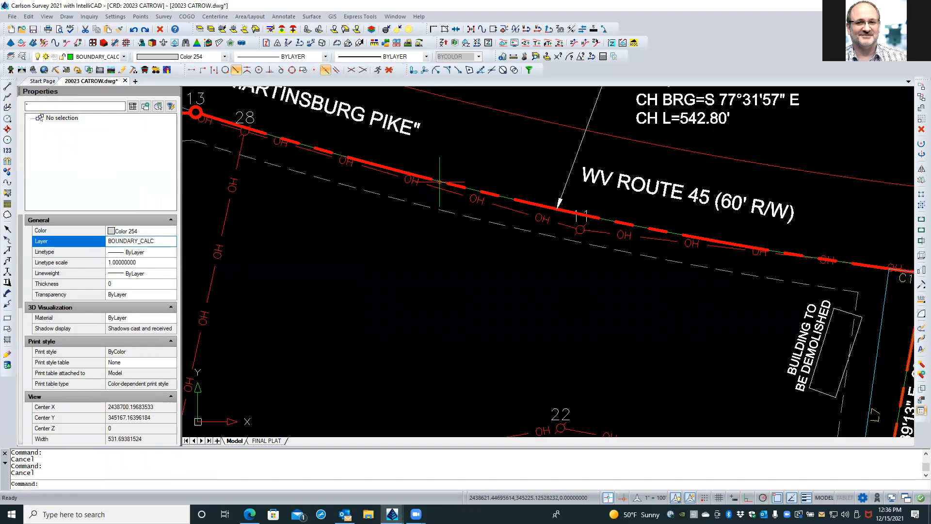
Step: Identify the polyline on the BOUNDARY_CALC layer along WV Route 45 and read its arc data with Curve Info
left_click(439, 182)
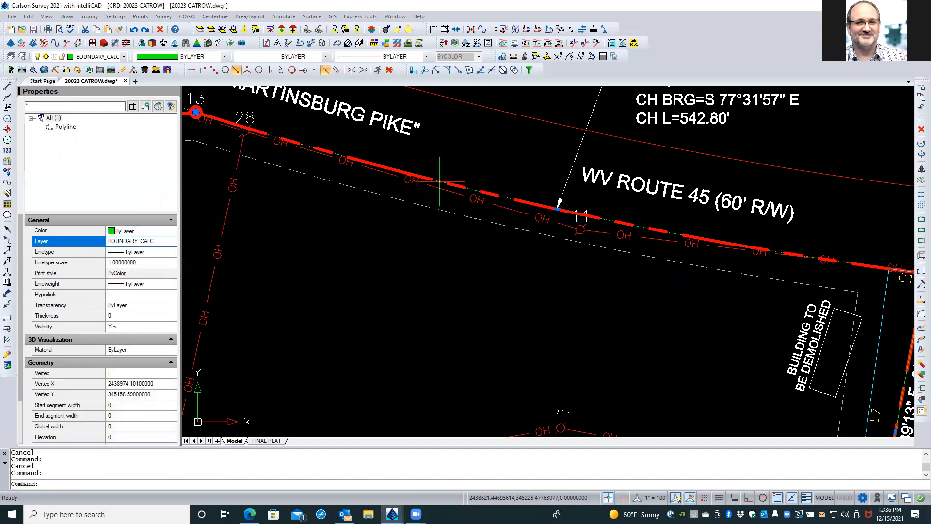
key("Escape")
key("Up")
key("Up")
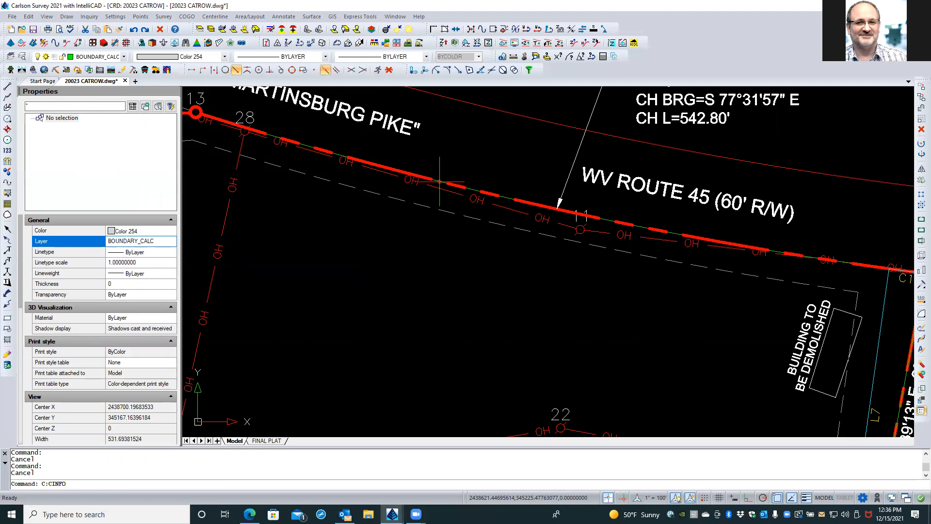
key("Up")
key("Return")
left_click(440, 182)
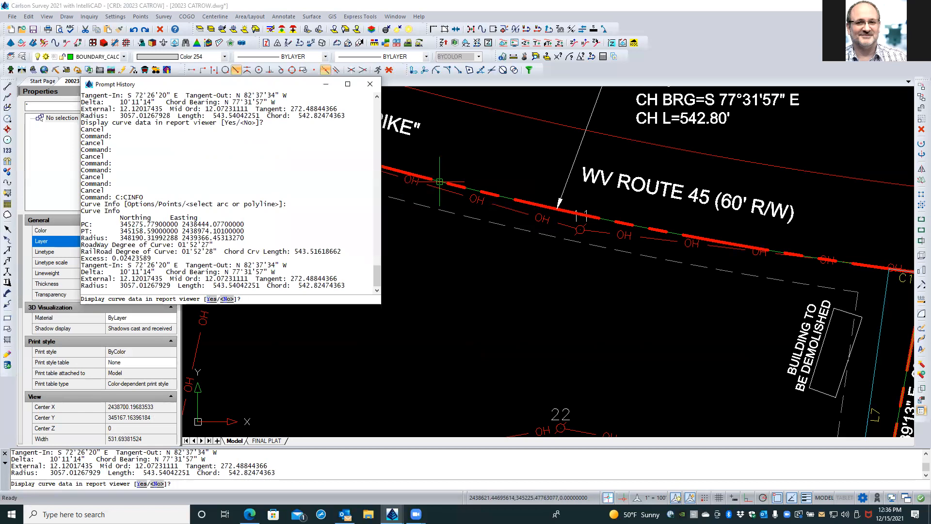
key("Escape")
key("Escape")
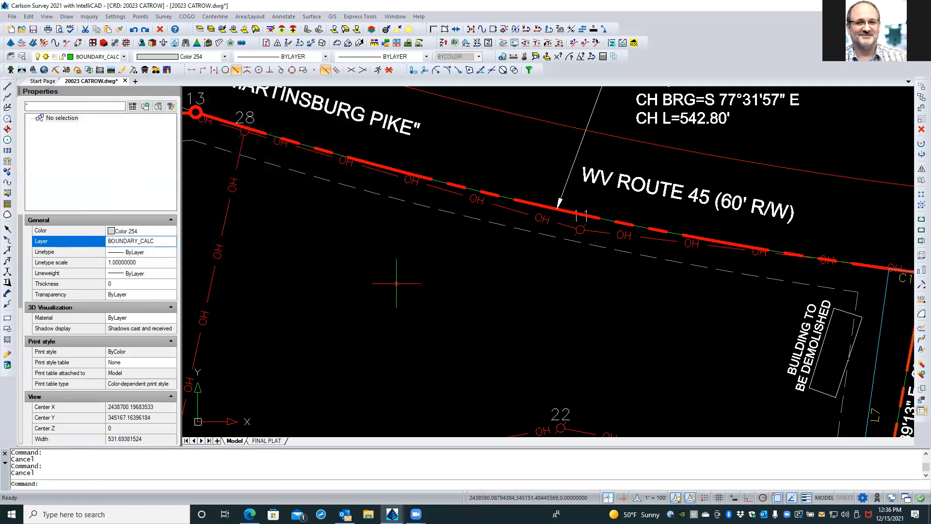
Step: Set the drawing's linear unit display precision to 3 decimal places
scroll(396, 283, "down", 3)
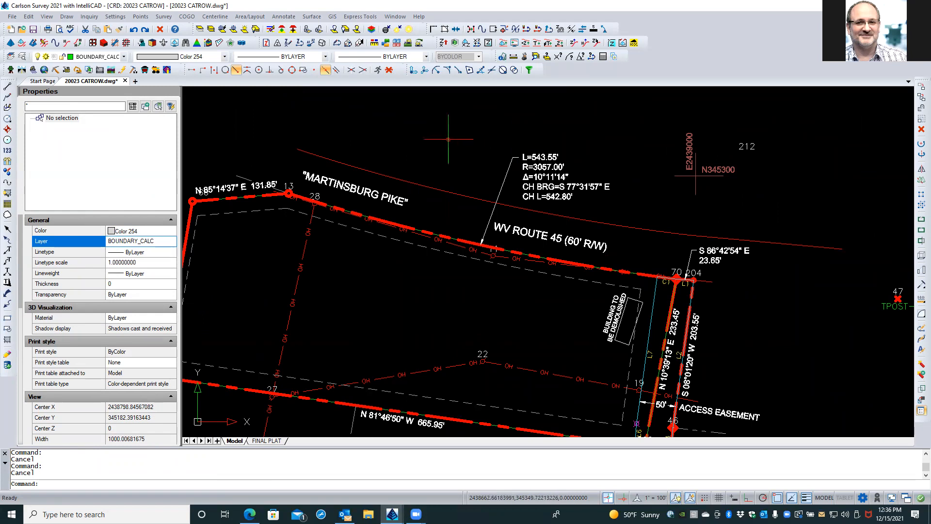
type("UNITS")
key("Return")
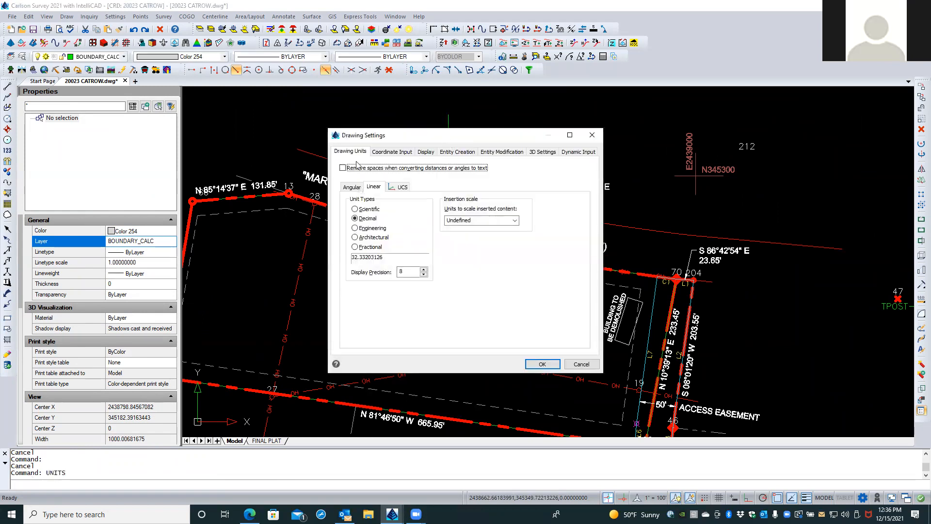
left_click(402, 269)
type("3")
key("Return")
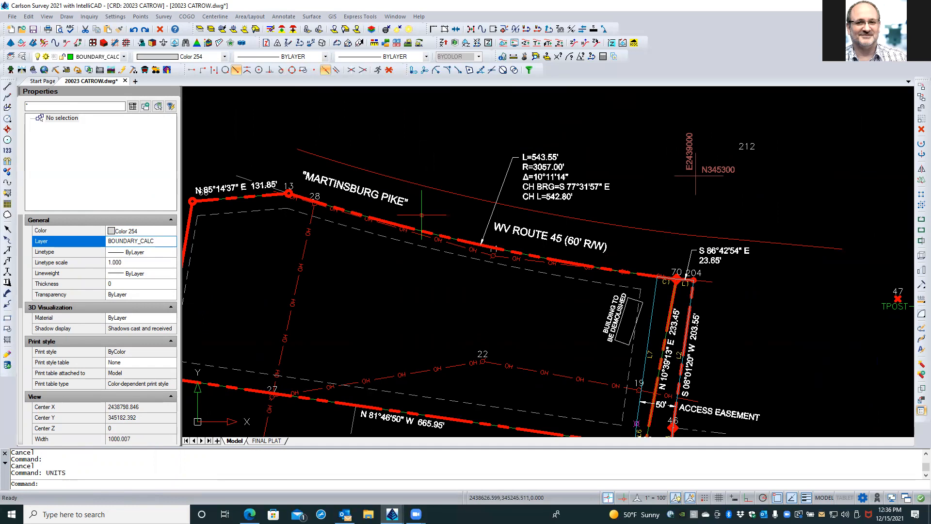
Step: Copy the BOUNDARY_CALC boundary polyline twice into the empty area east of the plat, one copy above the other
scroll(424, 220, "up", 3)
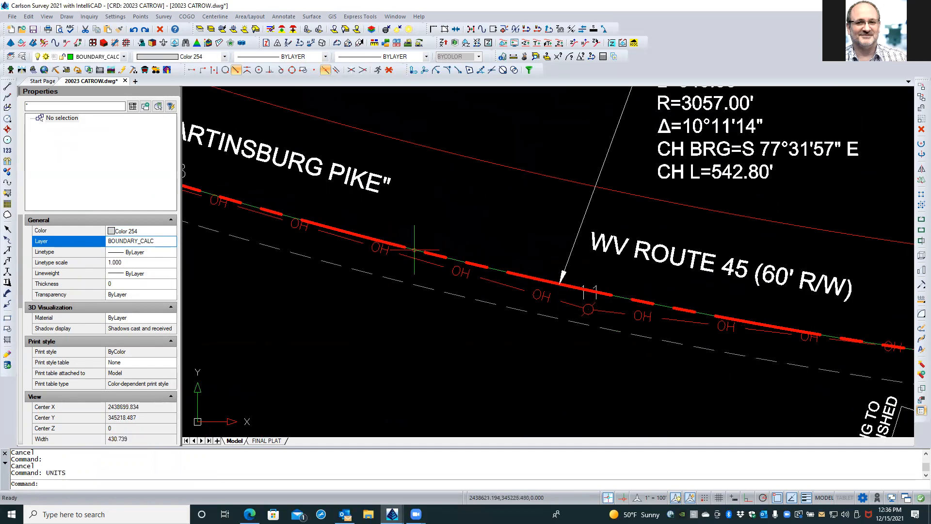
left_click(414, 249)
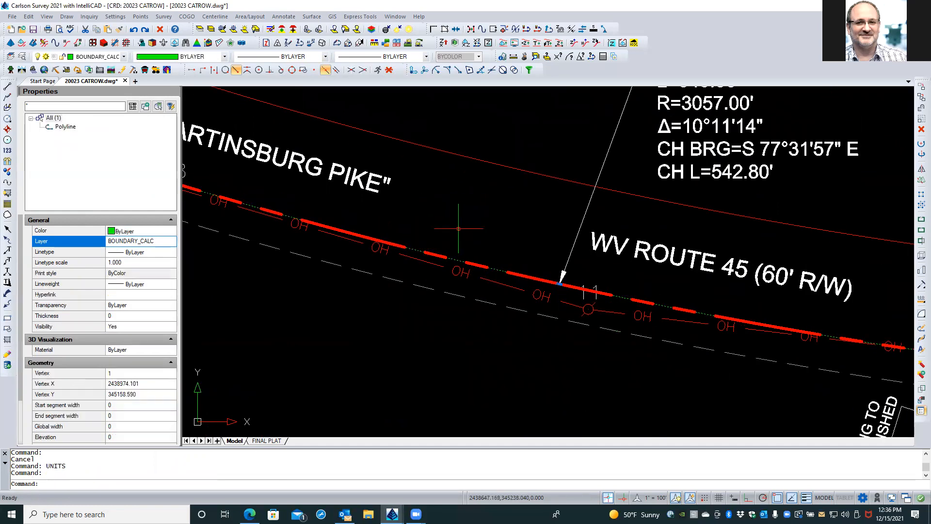
scroll(465, 230, "down", 1)
scroll(463, 229, "down", 4)
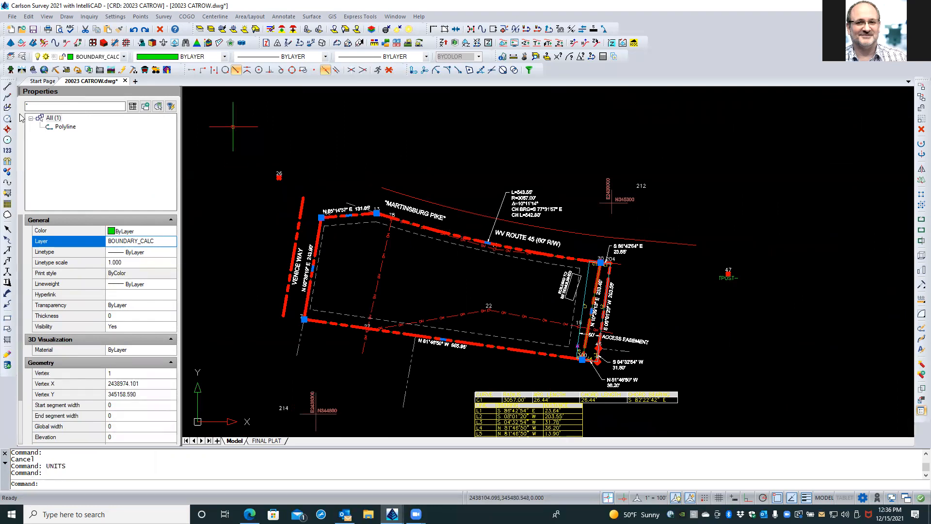
left_click(919, 96)
scroll(536, 214, "down", 2)
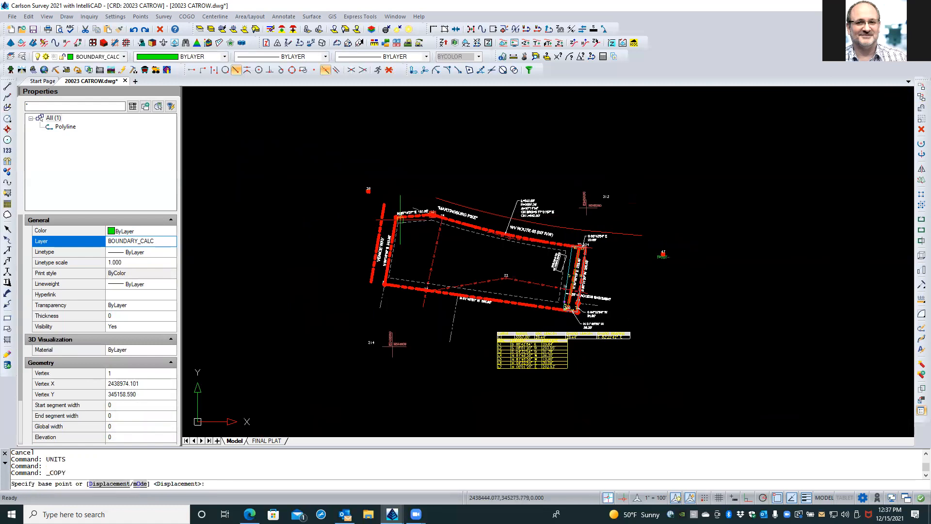
left_click(343, 229)
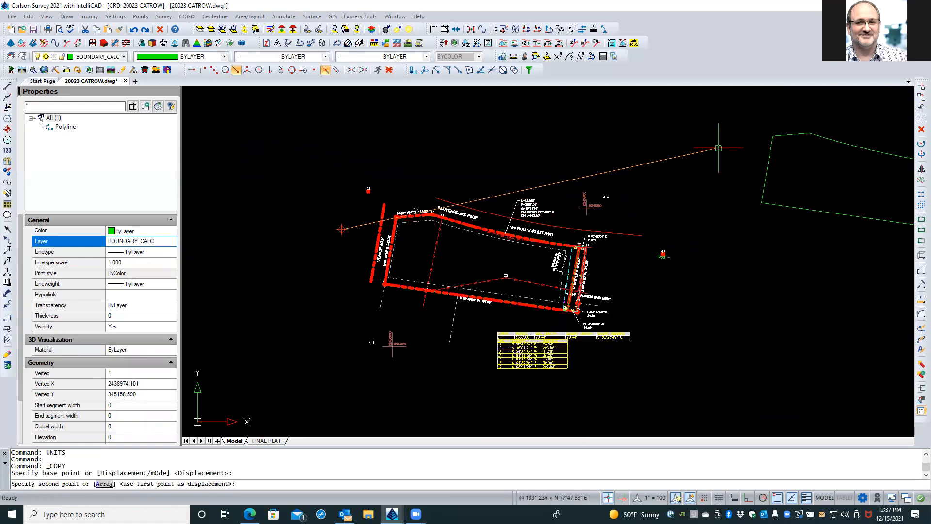
middle_click_drag(633, 145, 370, 145)
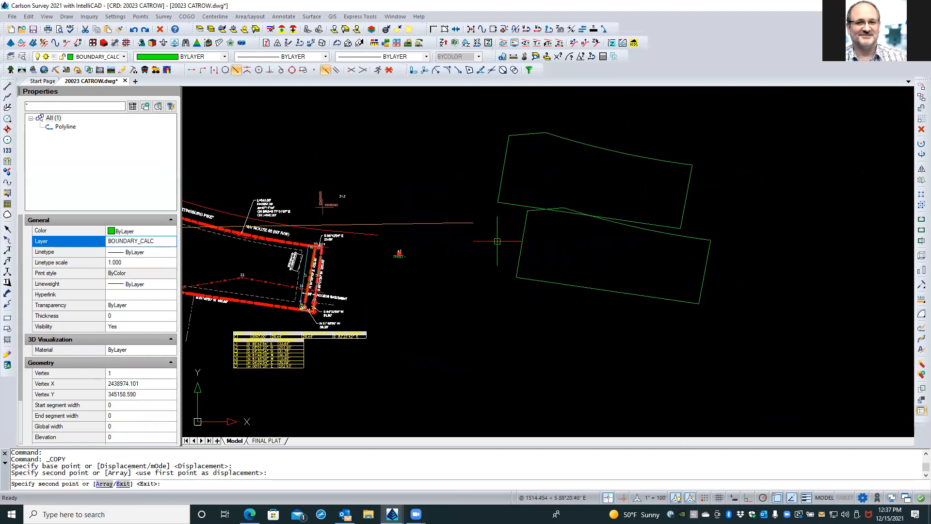
left_click(430, 272)
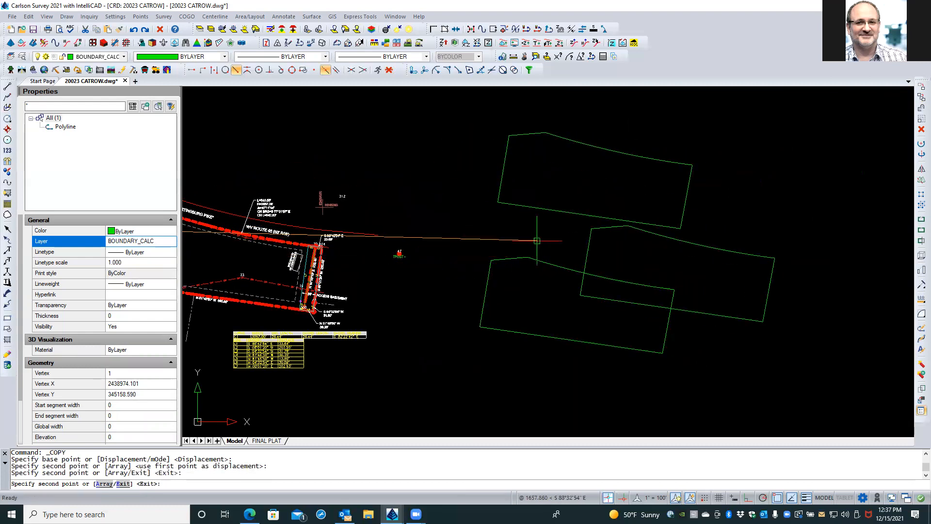
key("Return")
Step: Add a stacked arc label with a leader to the curved side of the upper boundary copy using Stack Label Arc
scroll(633, 136, "up", 4)
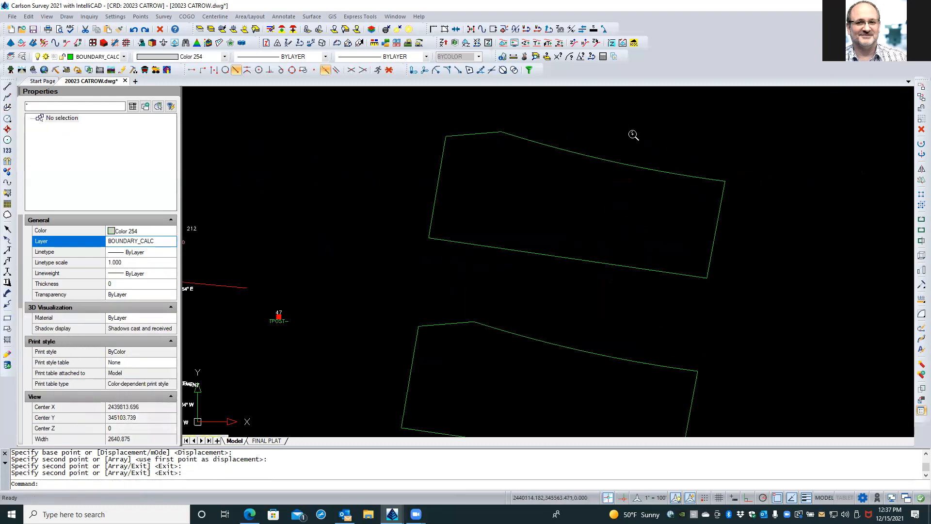
middle_click_drag(616, 141, 453, 118)
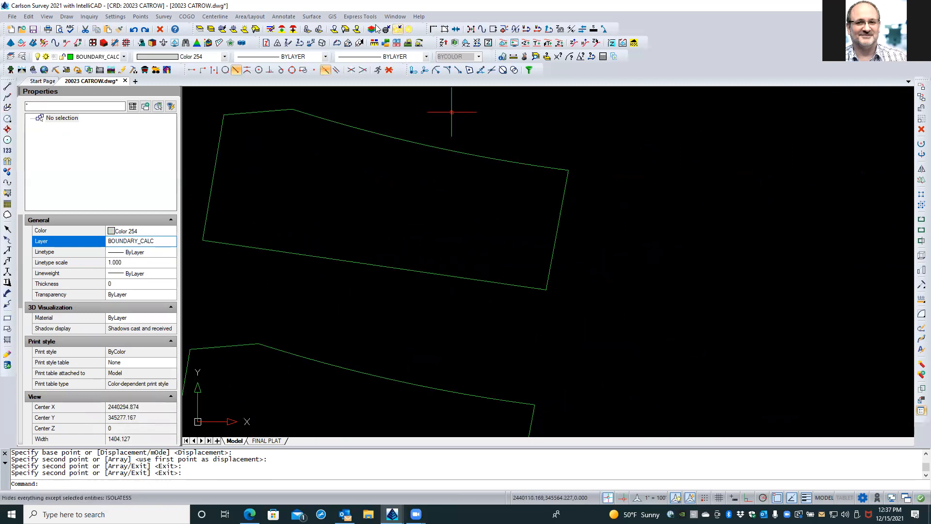
left_click(284, 17)
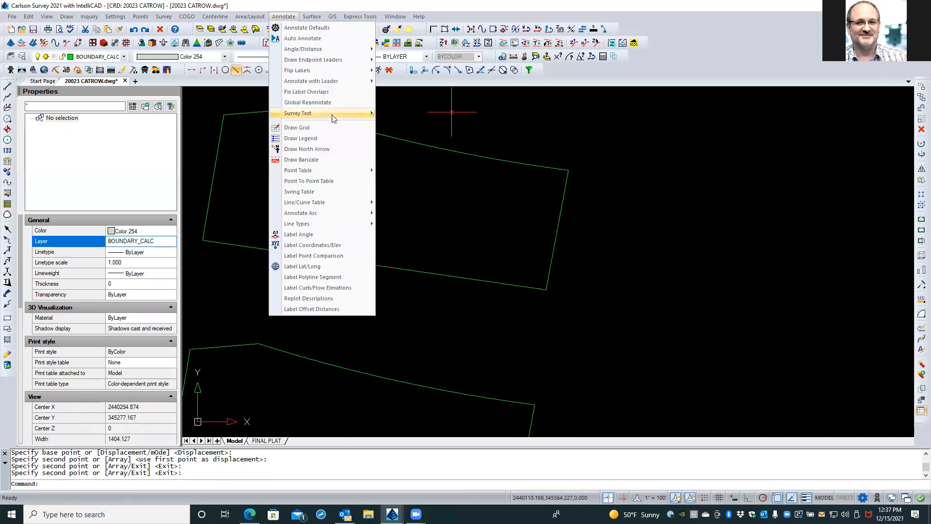
mouse_move(354, 213)
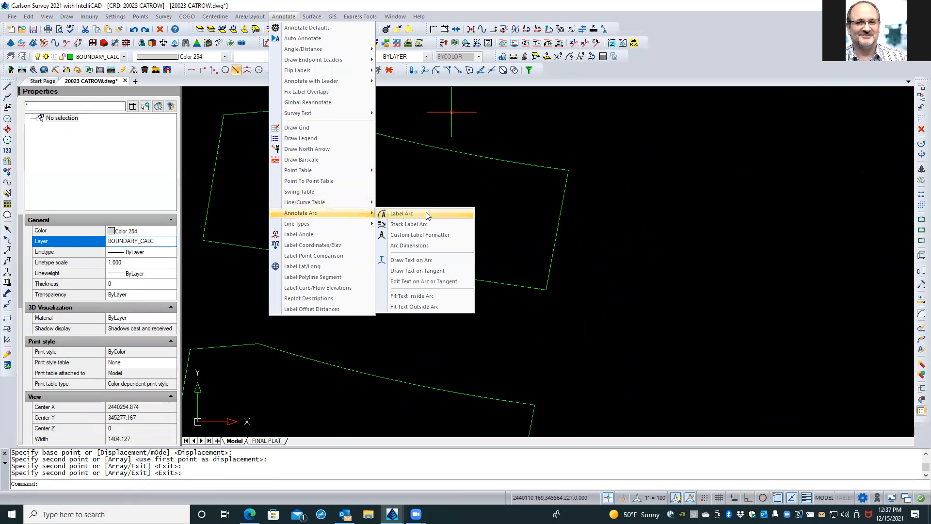
left_click(421, 224)
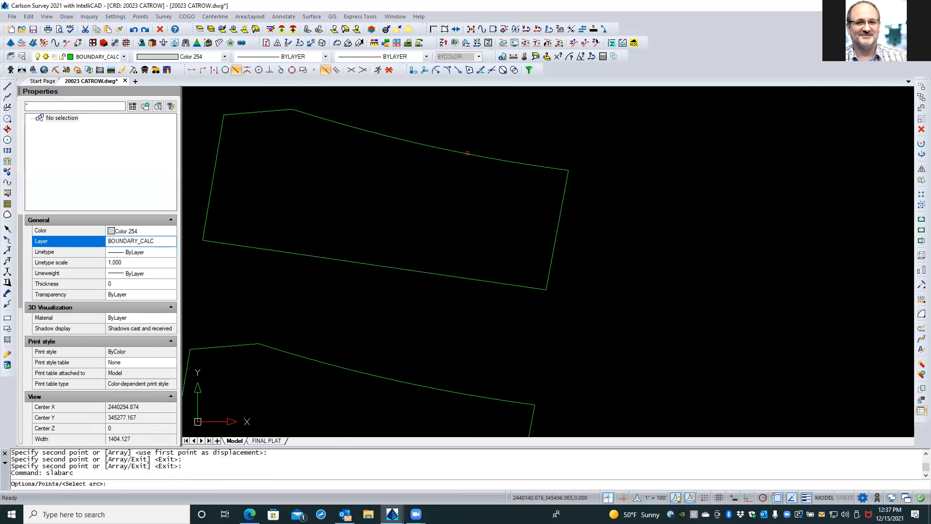
left_click(468, 153)
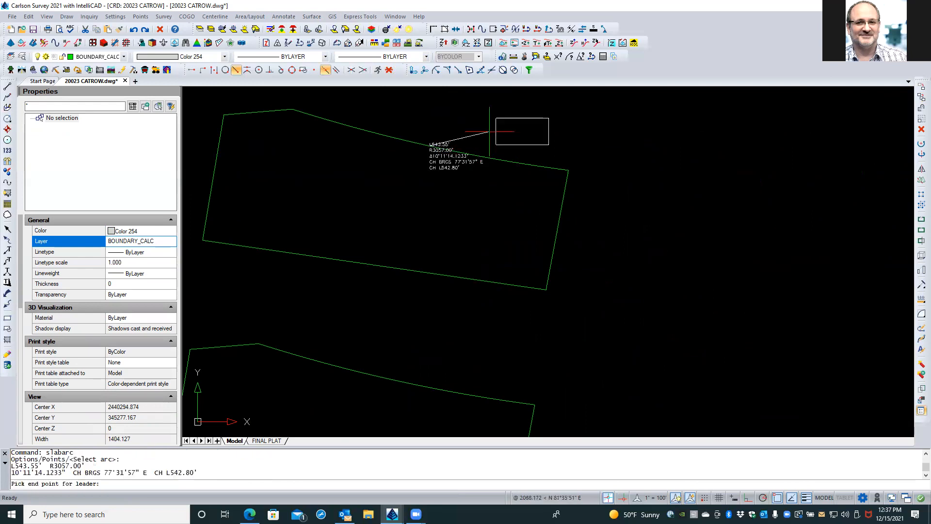
left_click(483, 116)
scroll(511, 92, "up", 1)
scroll(511, 92, "up", 1)
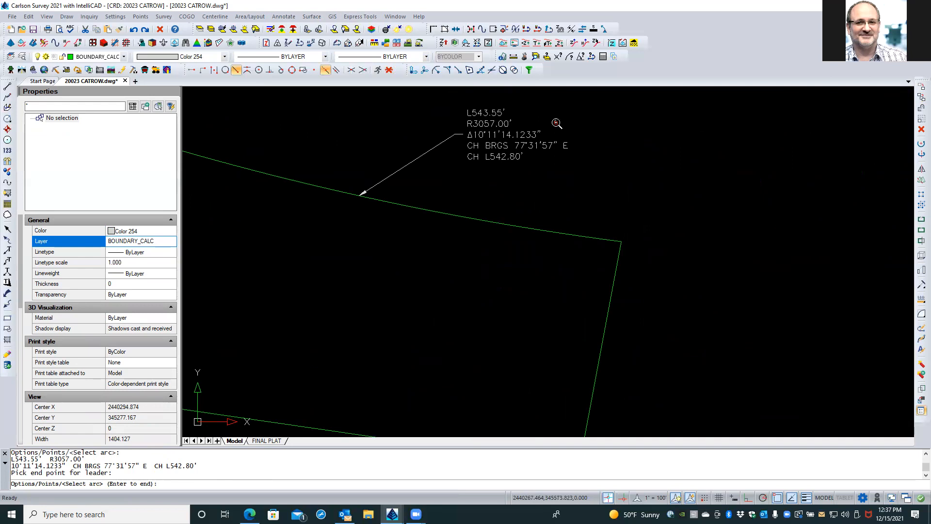
scroll(556, 122, "up", 1)
scroll(582, 155, "down", 2)
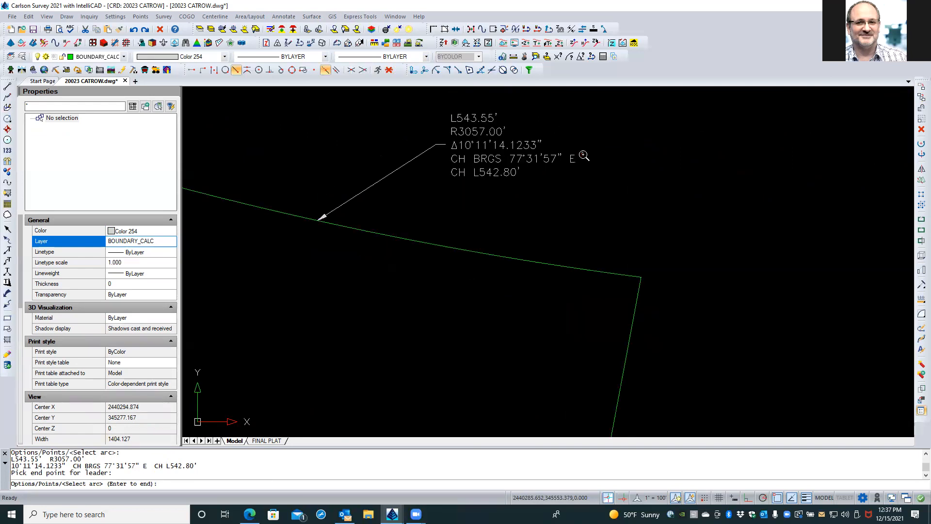
Step: Label the upper copy's arc with Label Arc, listing arc length, radius and delta angle inside the curve
left_click(283, 16)
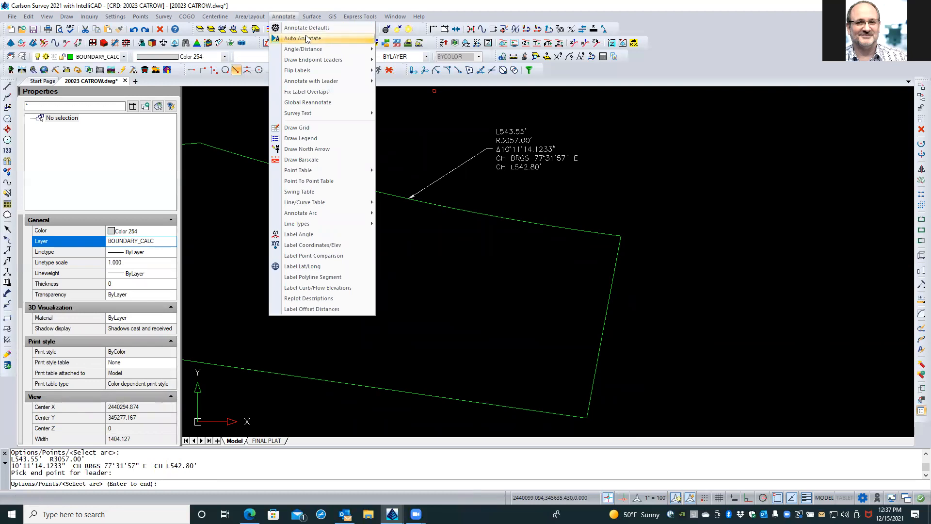
mouse_move(341, 214)
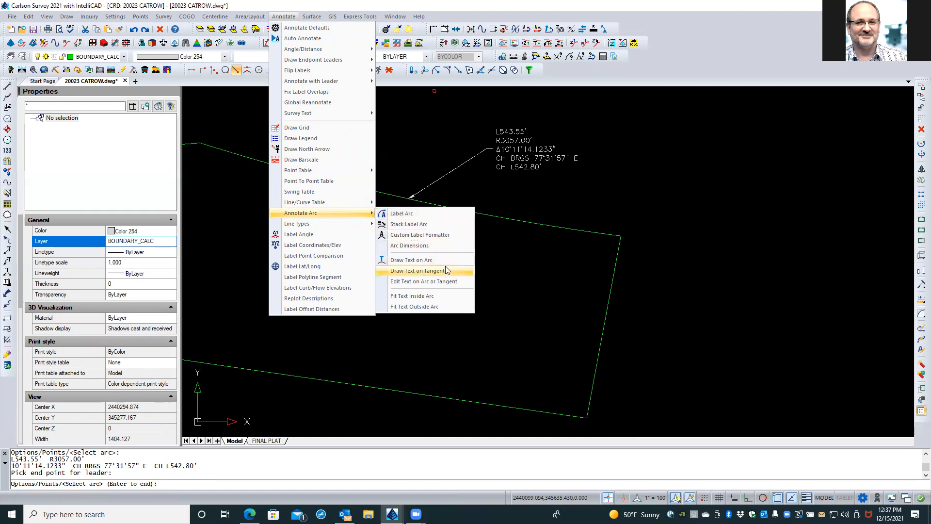
left_click(408, 214)
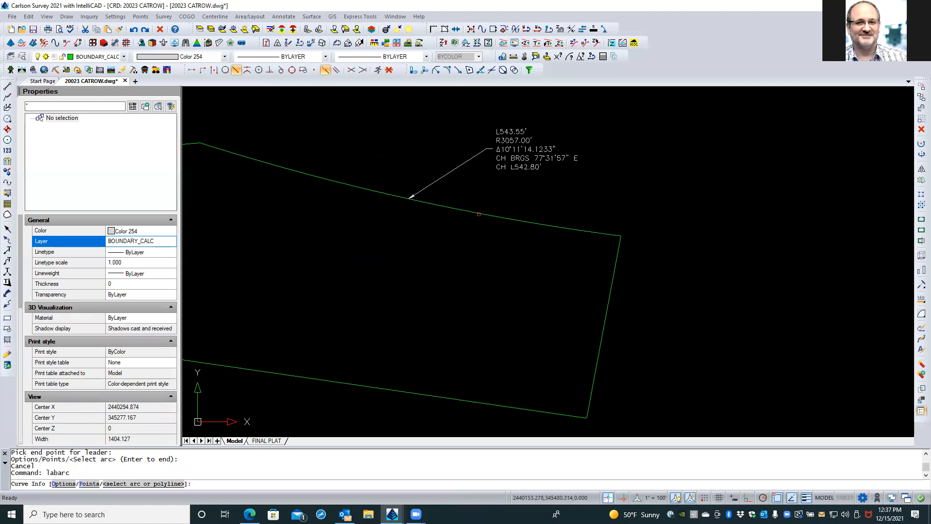
left_click(479, 213)
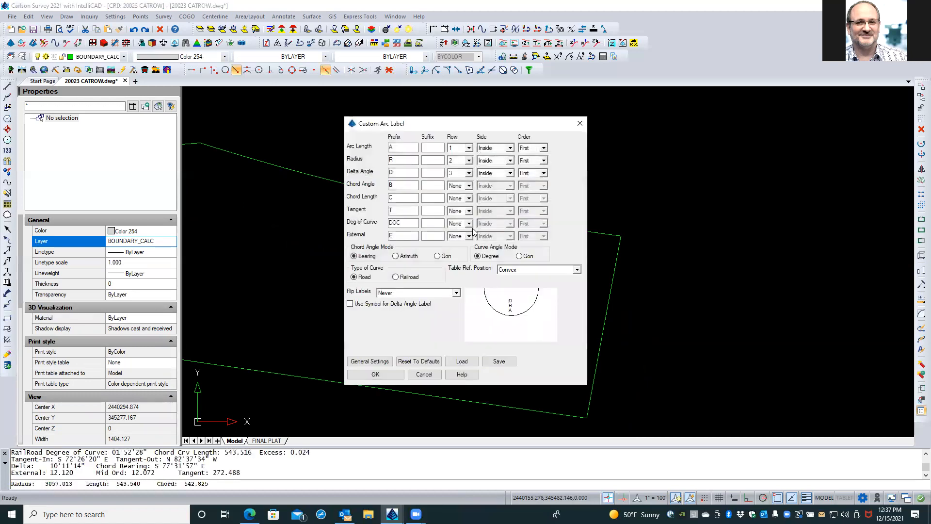
left_click(387, 377)
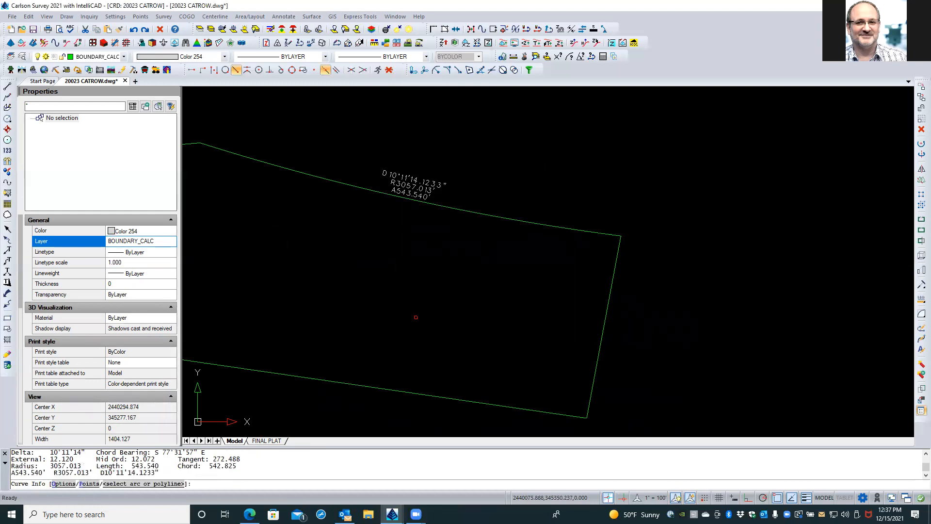
scroll(373, 170, "up", 3)
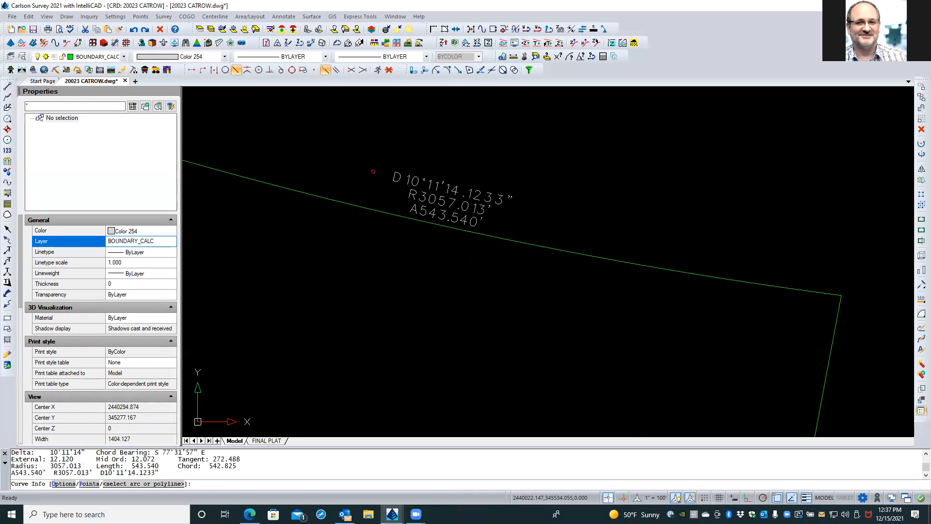
key("Return")
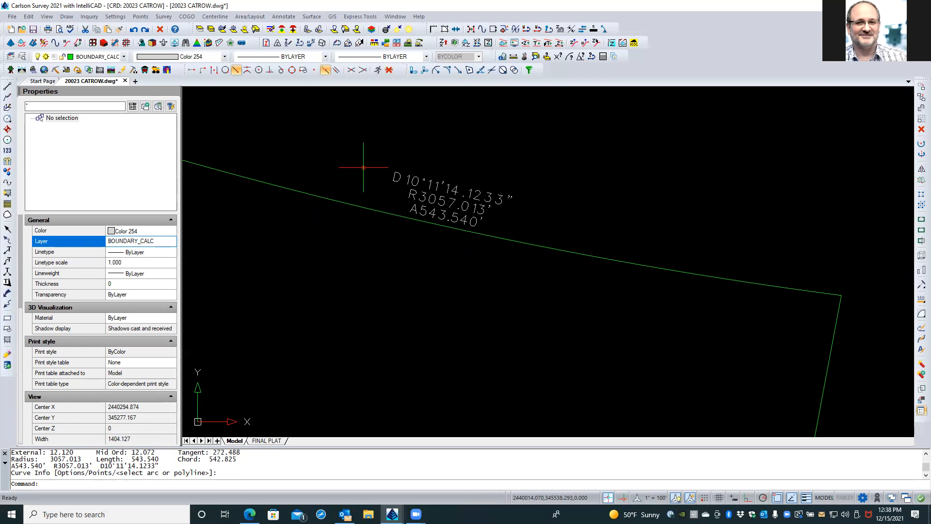
Step: Run Stack Label Arc on the curved side of the lower boundary copy and cancel before placing the leader
scroll(383, 186, "down", 5)
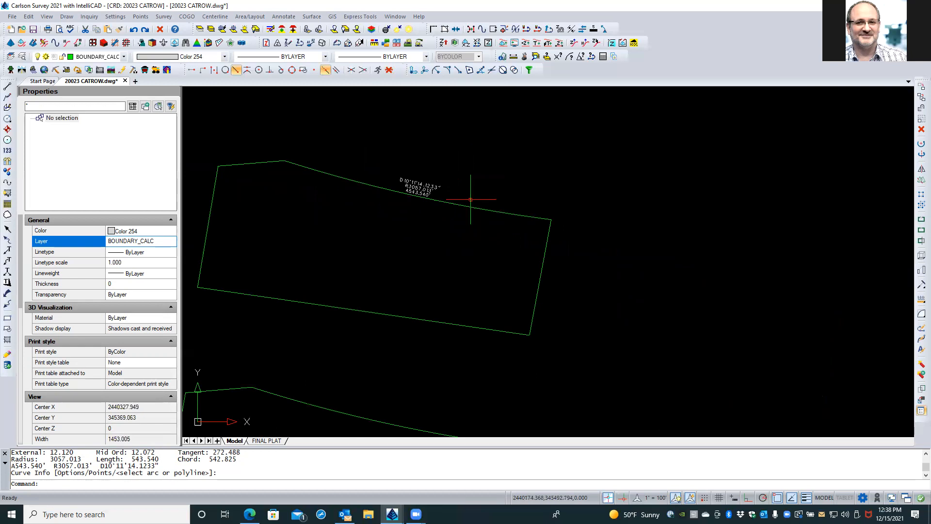
middle_click_drag(470, 199, 497, 164)
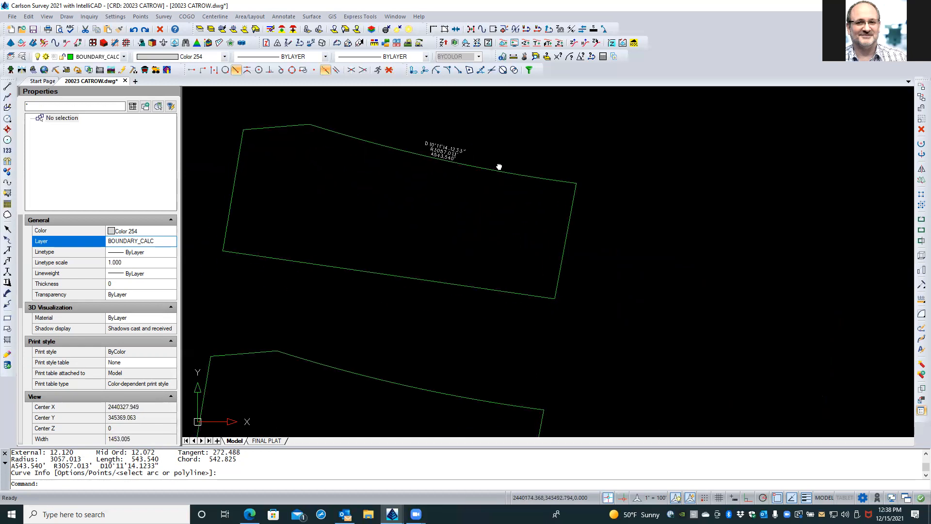
left_click(288, 19)
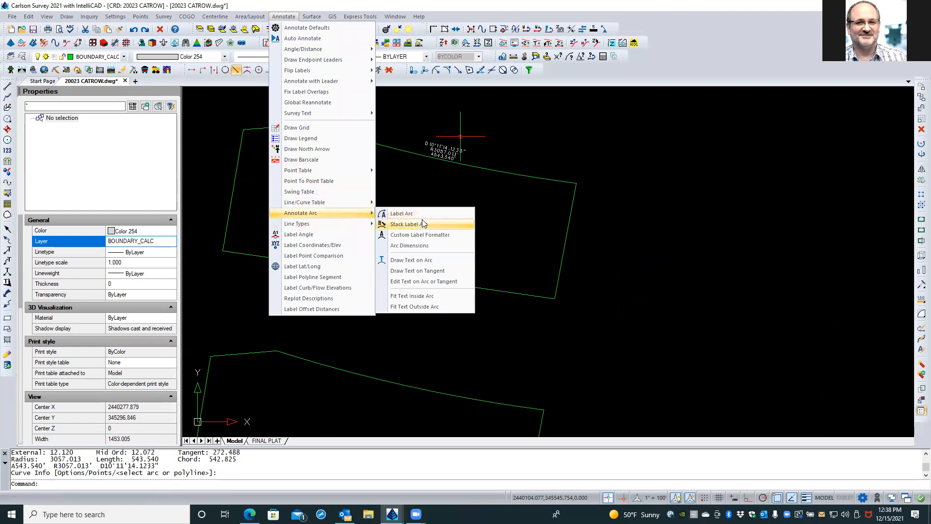
left_click(422, 224)
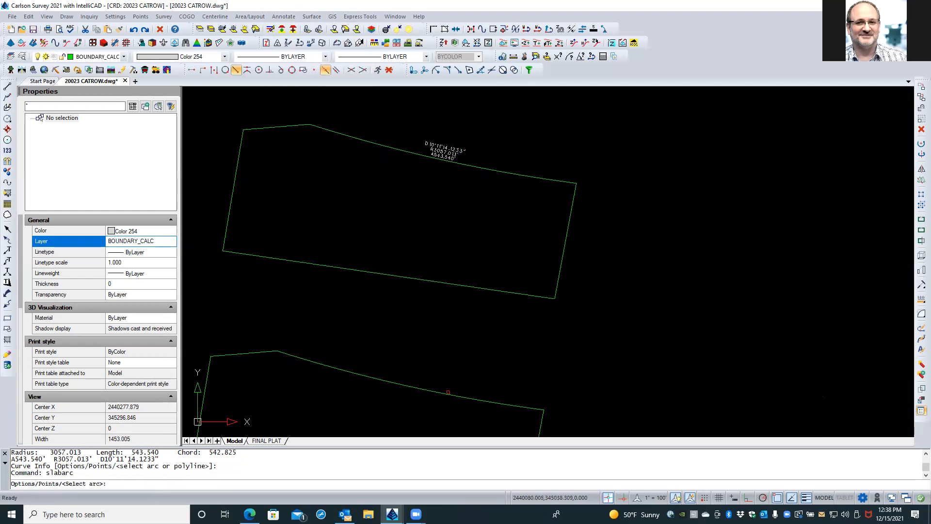
left_click(447, 396)
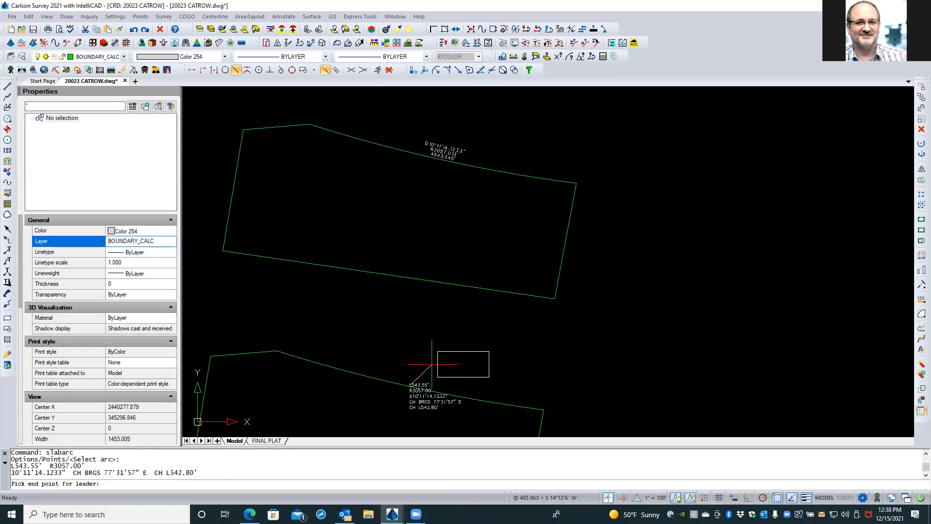
key("Escape")
key("Escape")
Step: Review the Stack Label Arc options and their general annotation defaults for angles, distances and arcs, and cancel without changes
key("Return")
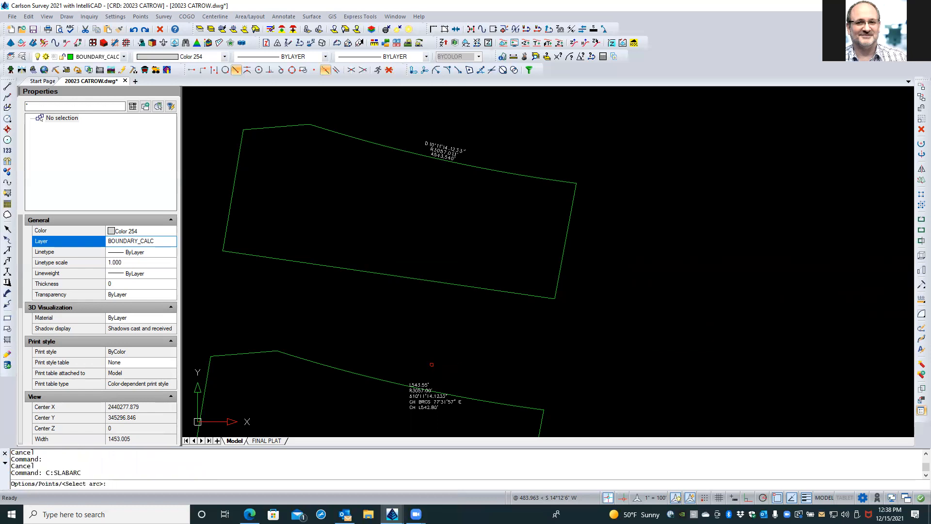
type("O")
key("Return")
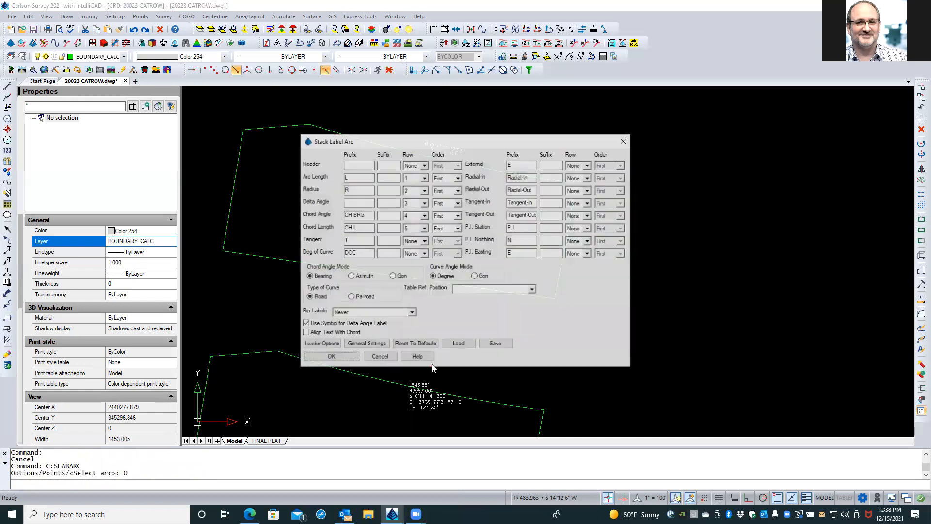
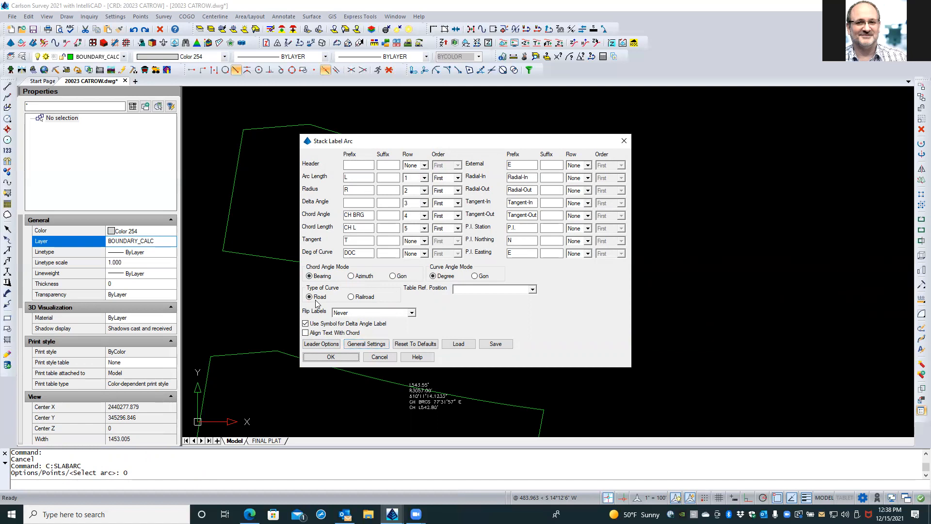
left_click(358, 228)
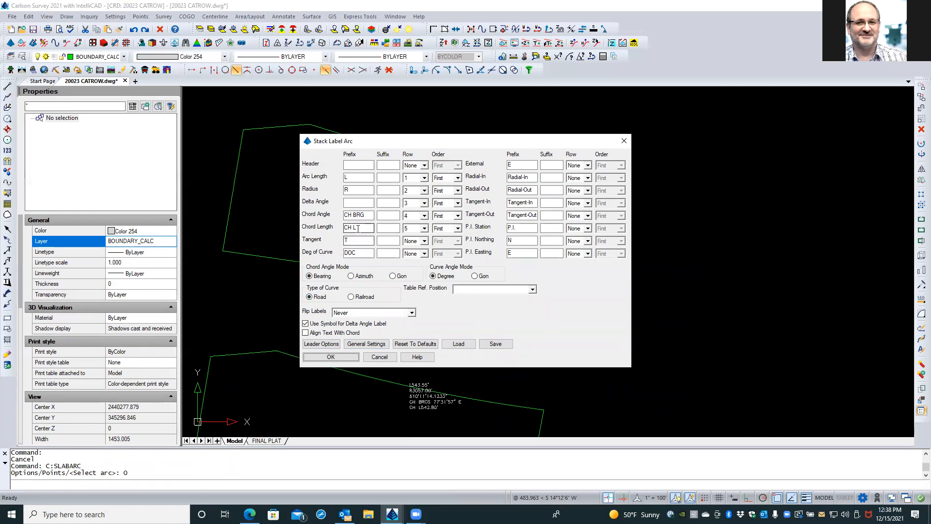
left_click(379, 345)
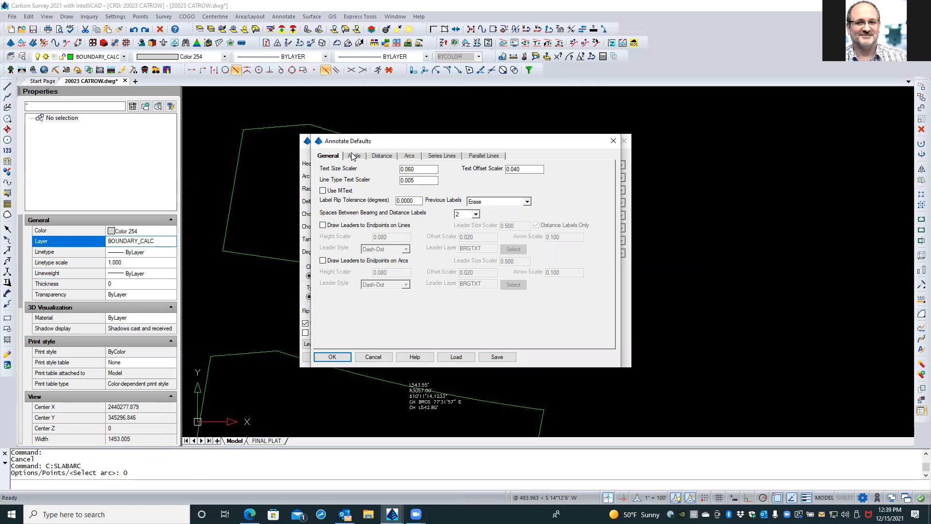
left_click(353, 156)
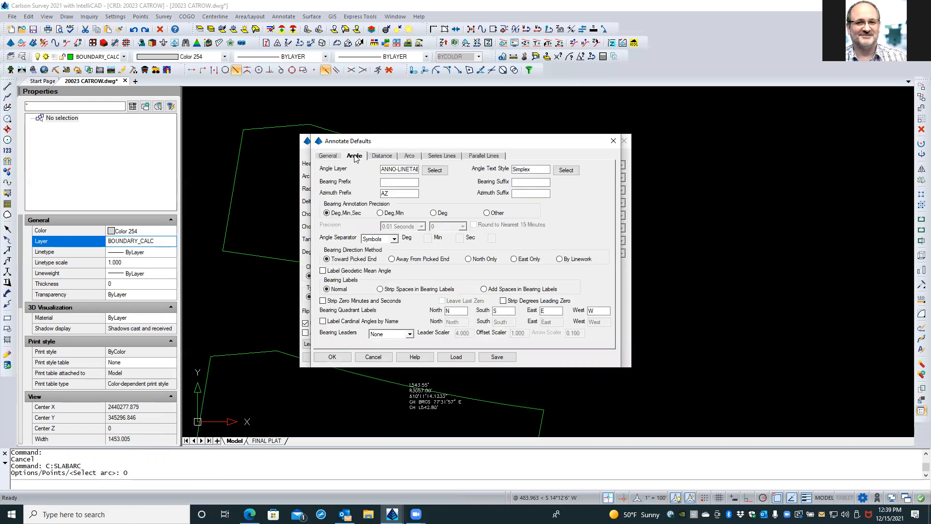
left_click(387, 156)
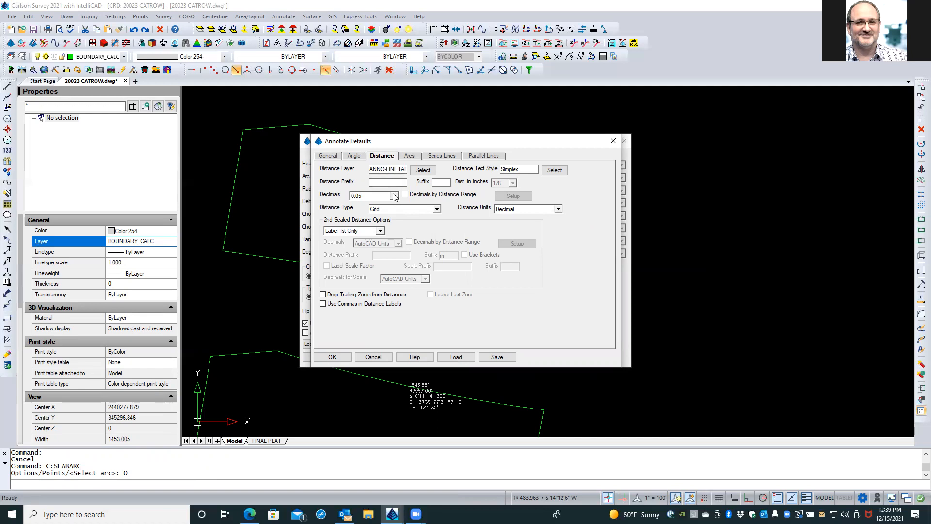
left_click(437, 209)
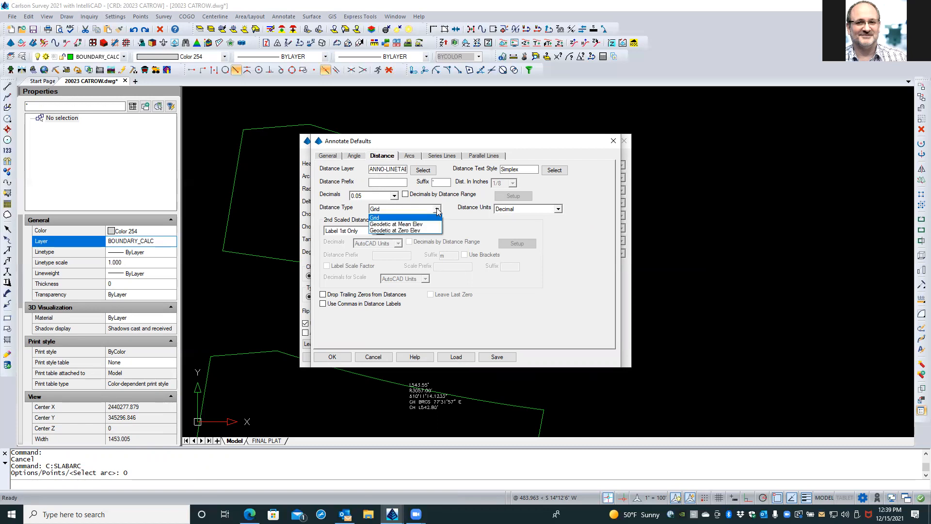
left_click(464, 220)
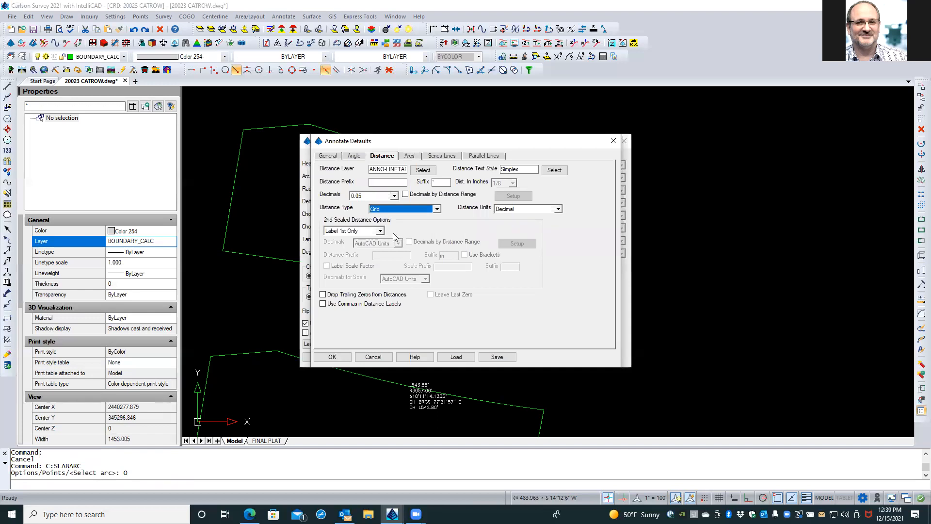
left_click(409, 155)
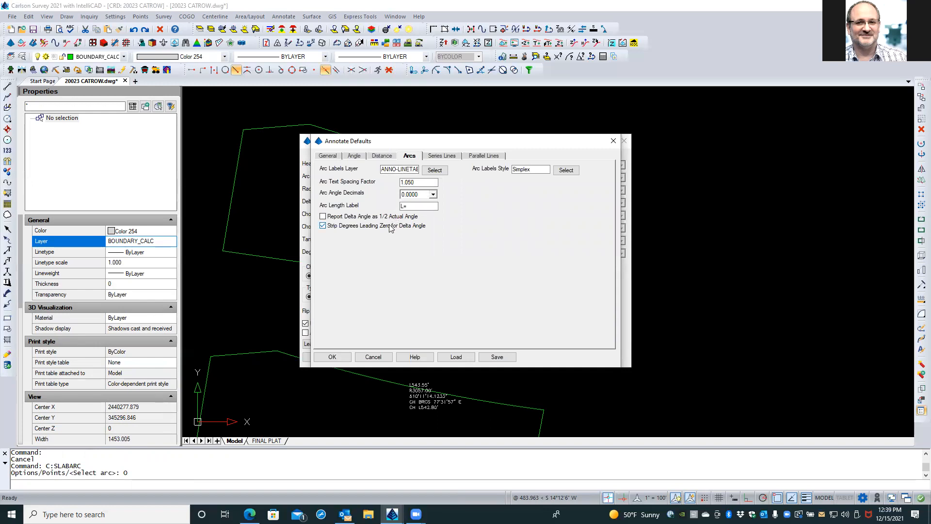
left_click(376, 356)
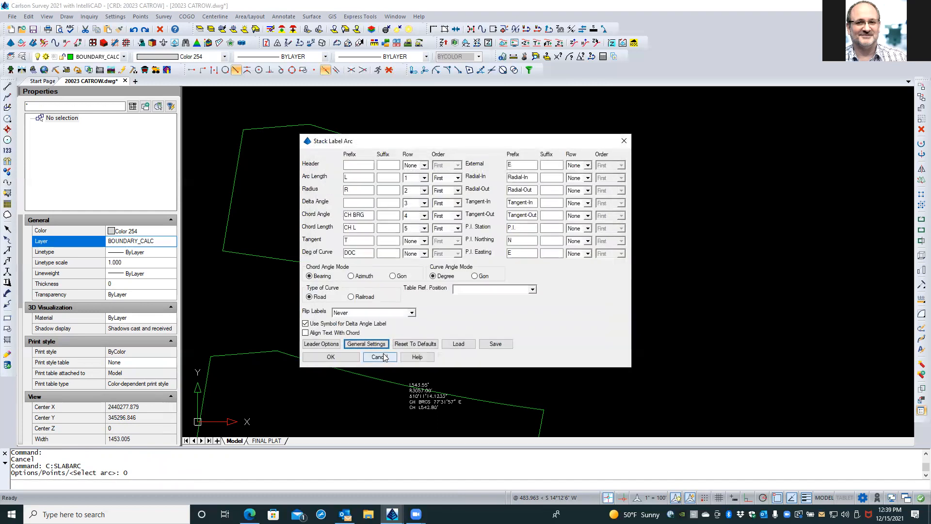
left_click(383, 357)
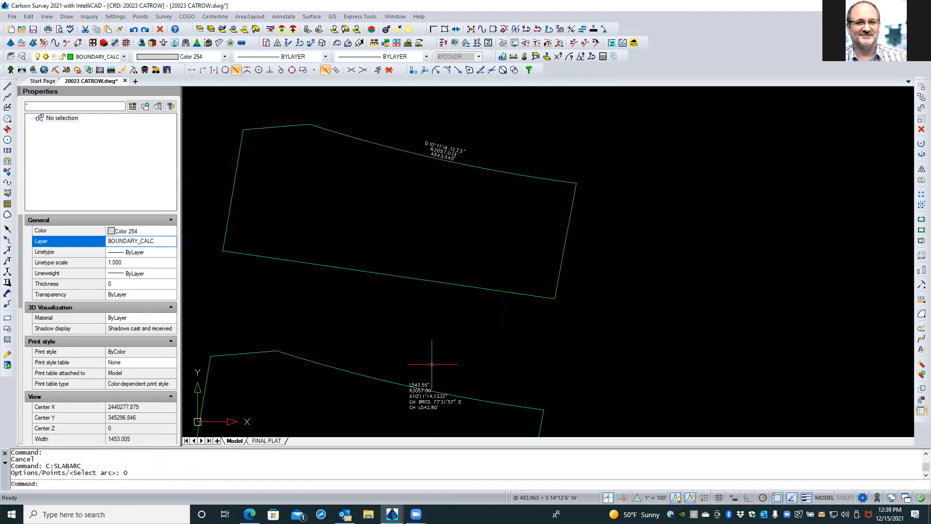
Step: Move the stacked arc label of the lower boundary copy clear of the curve into the space just above it
left_click(406, 410)
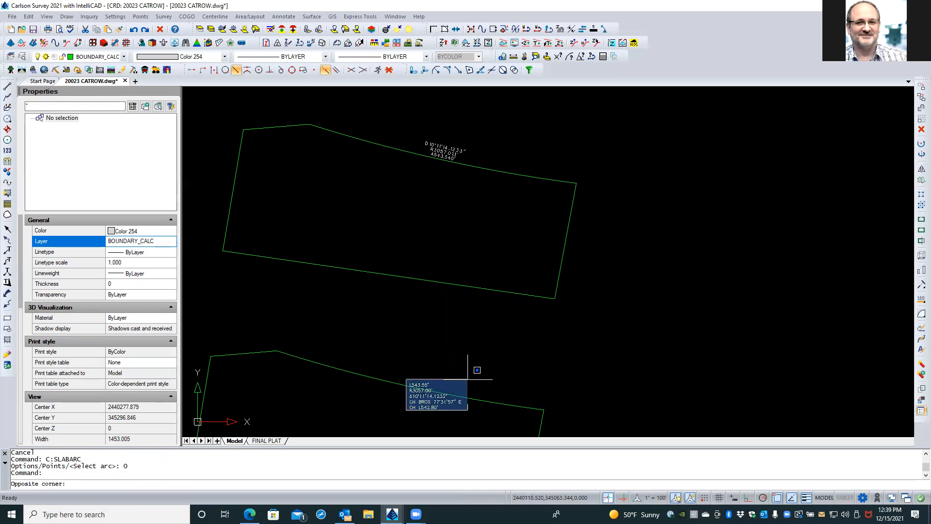
left_click(468, 380)
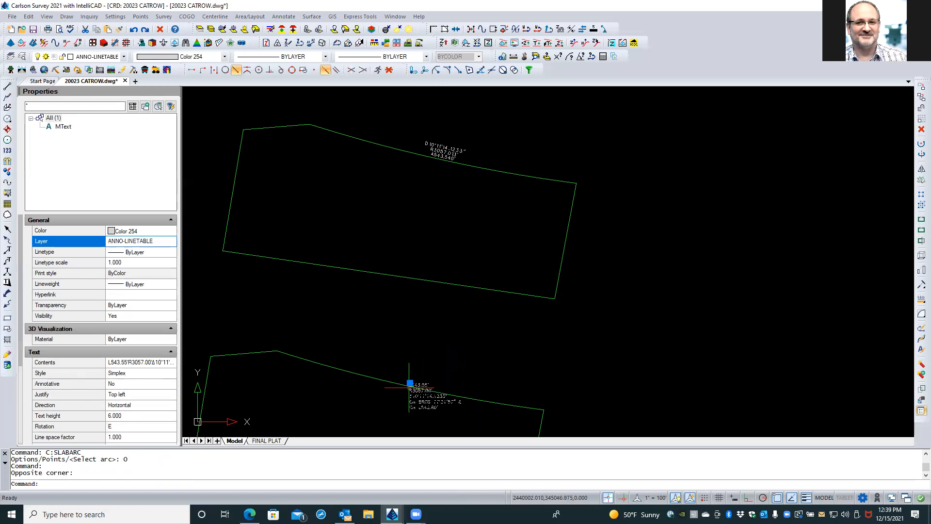
left_click(410, 383)
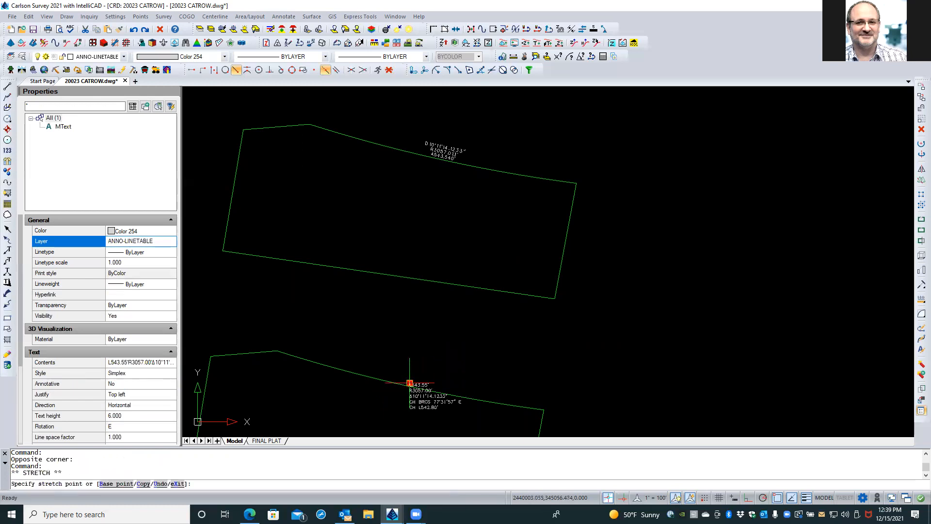
left_click(418, 356)
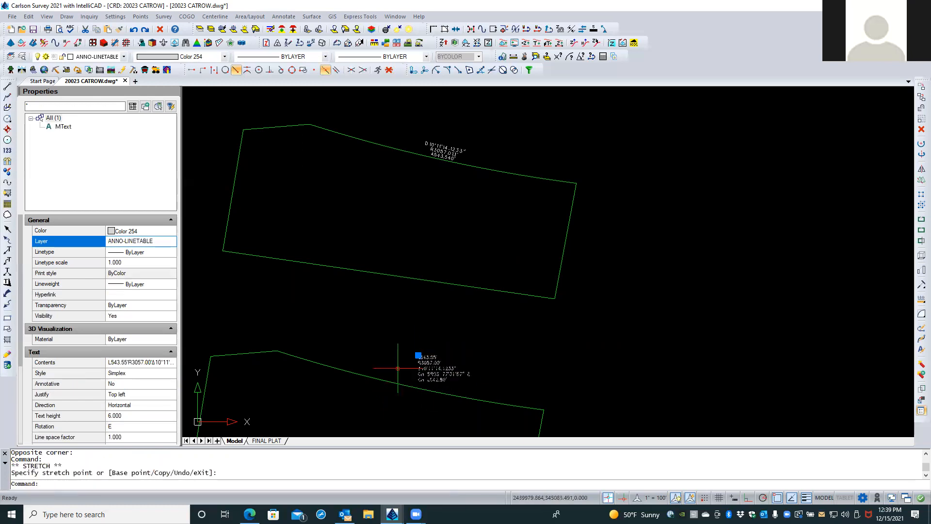
scroll(445, 366, "up", 1)
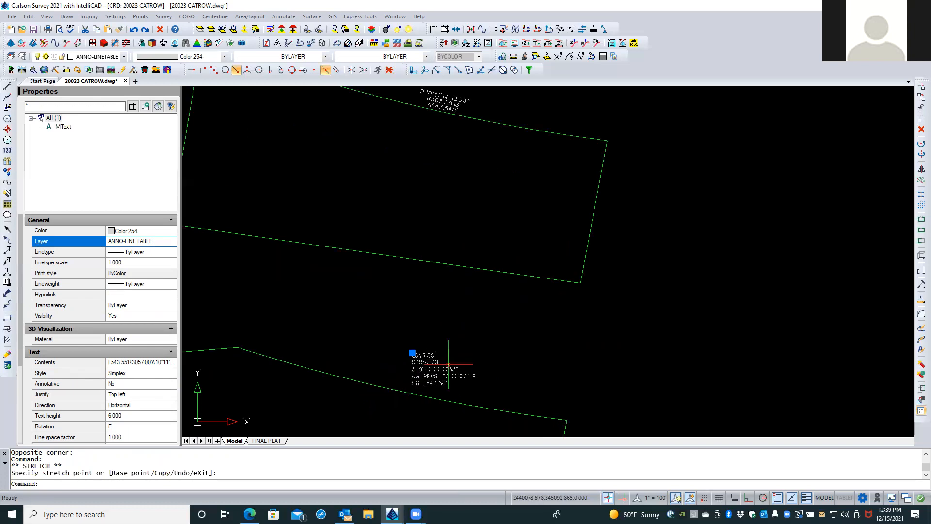
key("Escape")
key("Escape")
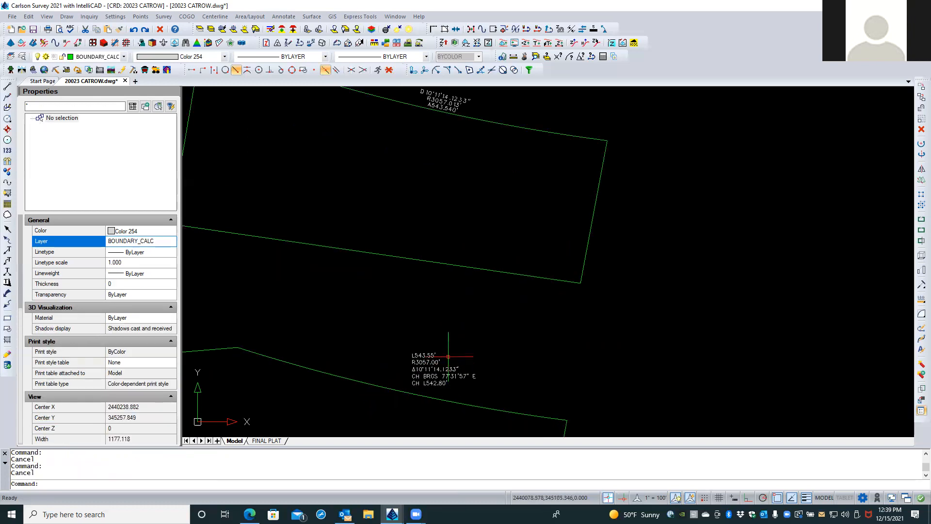
Step: Compare the arc length, radius and delta angle in the upper copy's arc label with those in the lower copy's stacked label
middle_click_drag(455, 353, 477, 328)
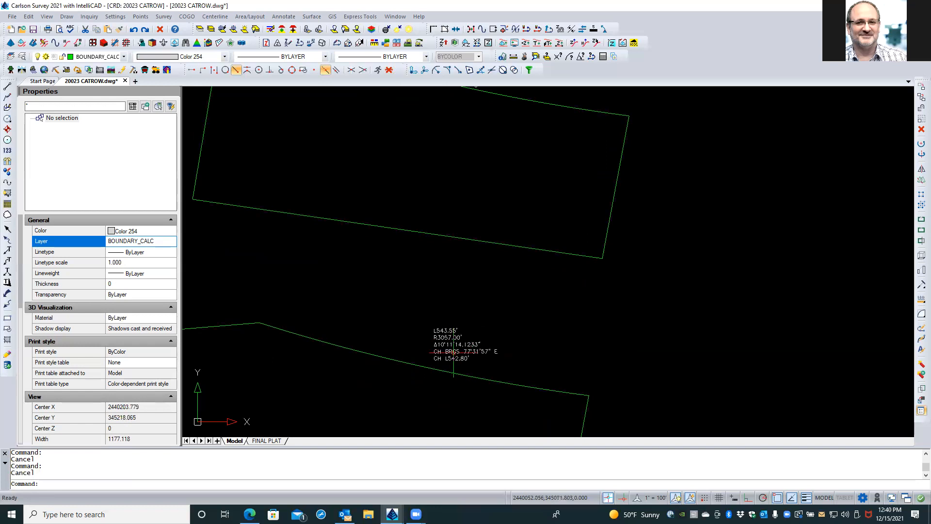
scroll(454, 352, "down", 3)
scroll(451, 353, "up", 5)
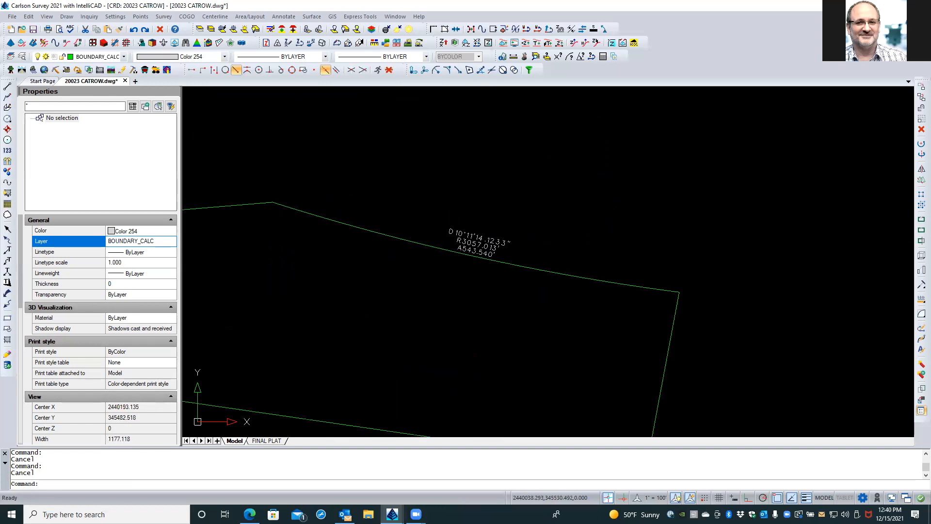
scroll(451, 232, "up", 2)
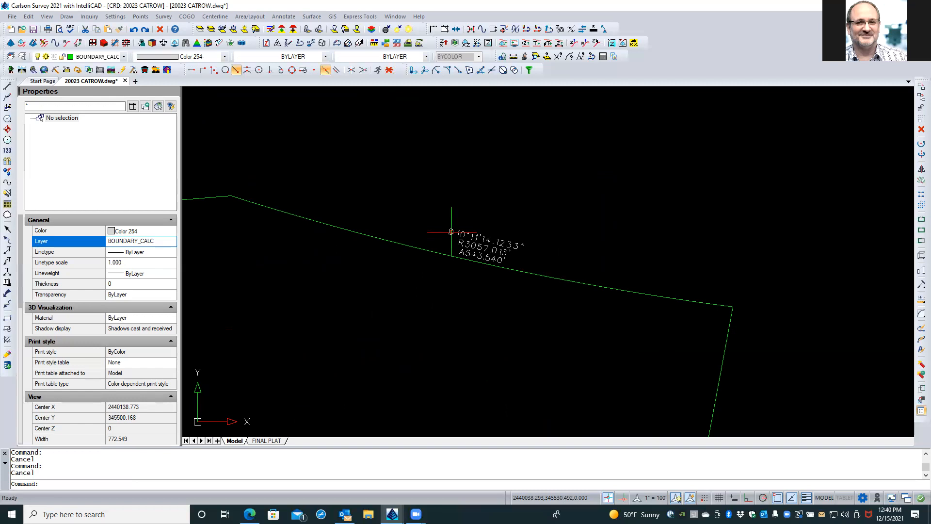
scroll(401, 202, "down", 4)
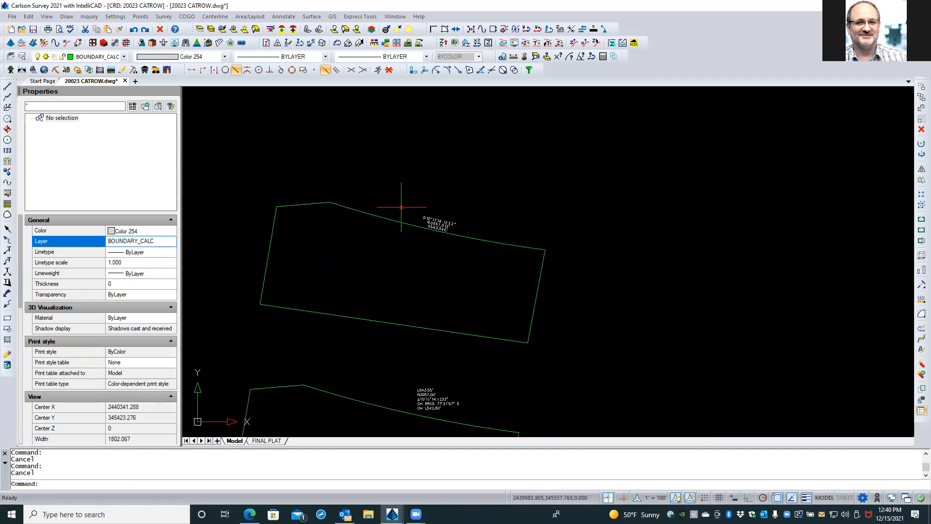
scroll(409, 403, "up", 3)
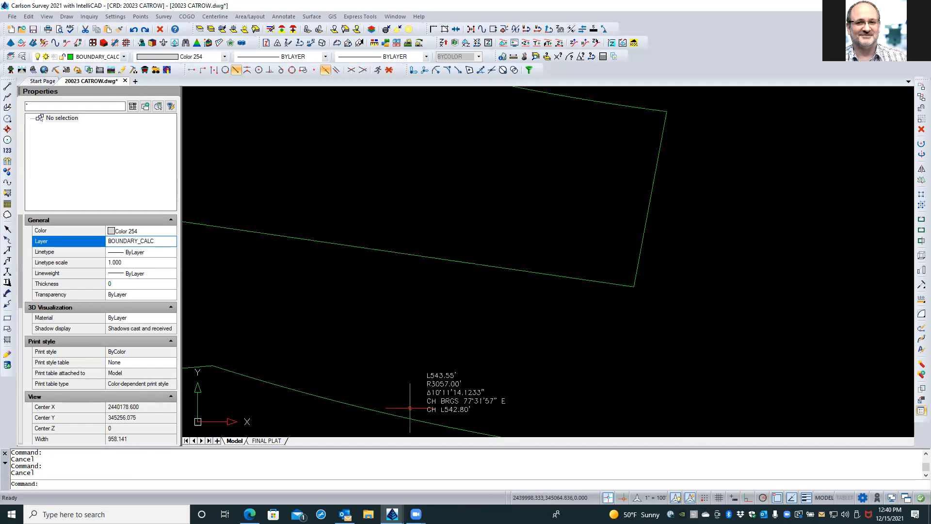
scroll(425, 378, "down", 3)
scroll(442, 221, "up", 3)
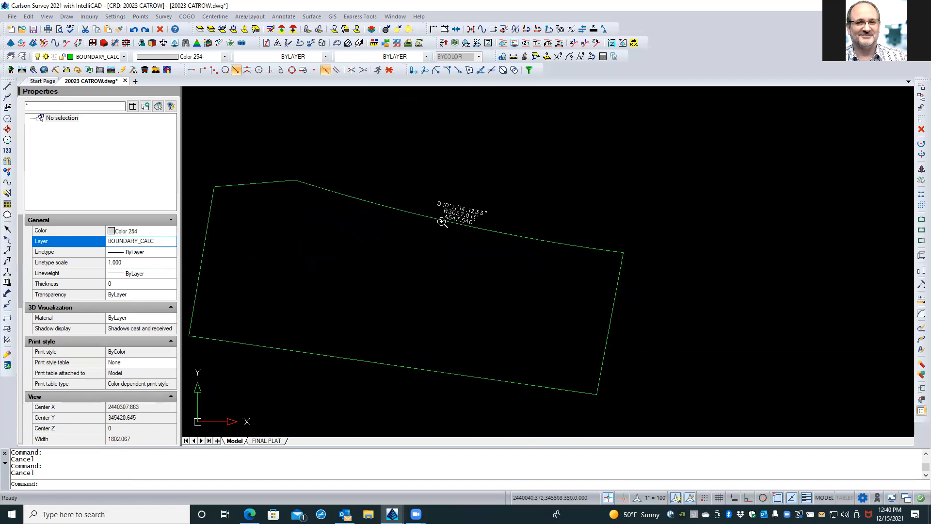
scroll(432, 224, "down", 1)
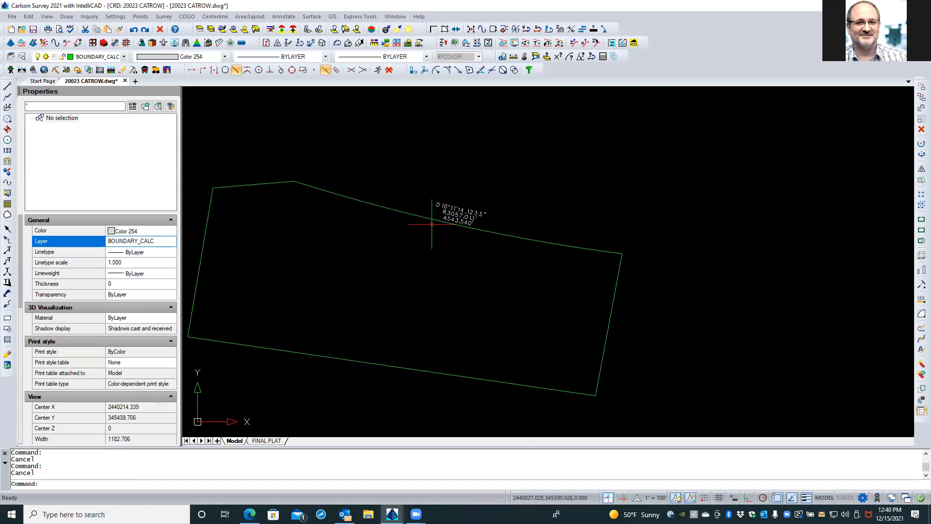
scroll(431, 225, "down", 3)
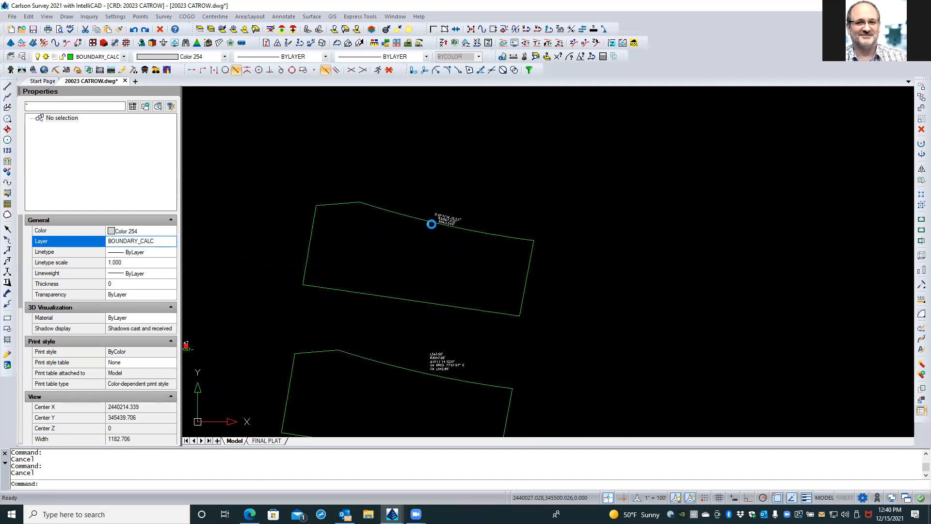
scroll(443, 368, "up", 1)
scroll(443, 367, "up", 4)
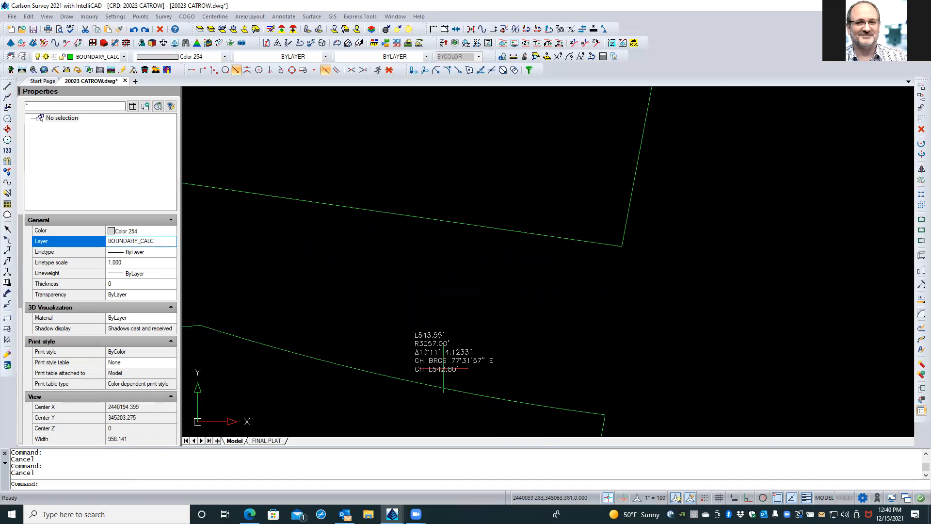
scroll(432, 380, "down", 4)
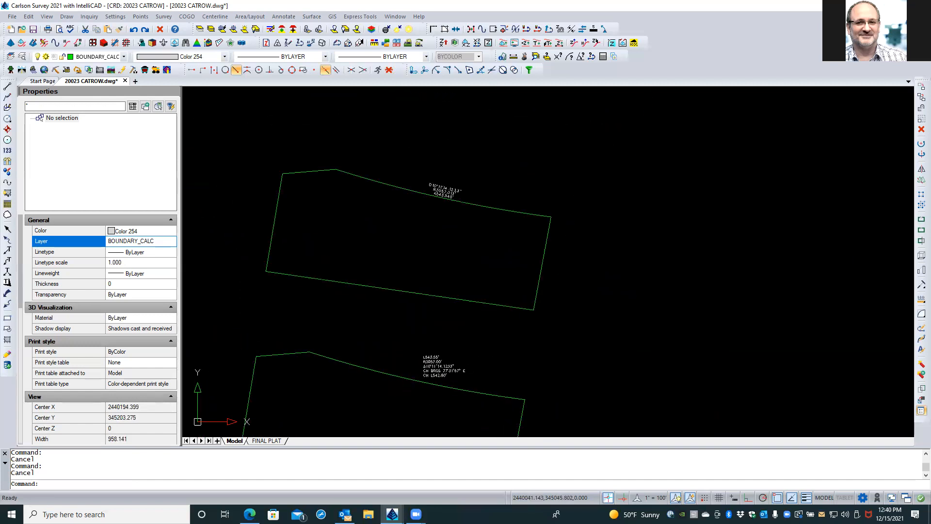
scroll(433, 229, "up", 3)
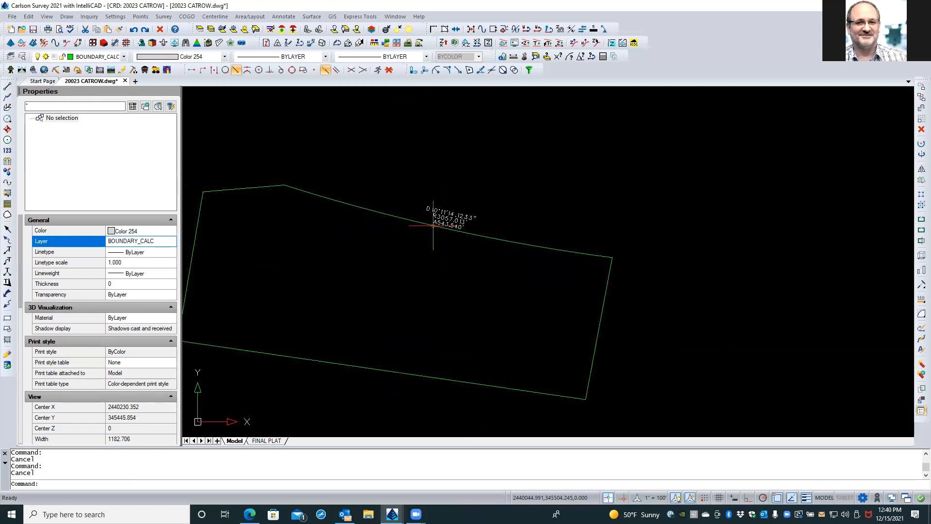
Step: Delete both boundary copies east of the plat together with their arc labels
scroll(433, 224, "down", 4)
middle_click_drag(433, 224, 575, 219)
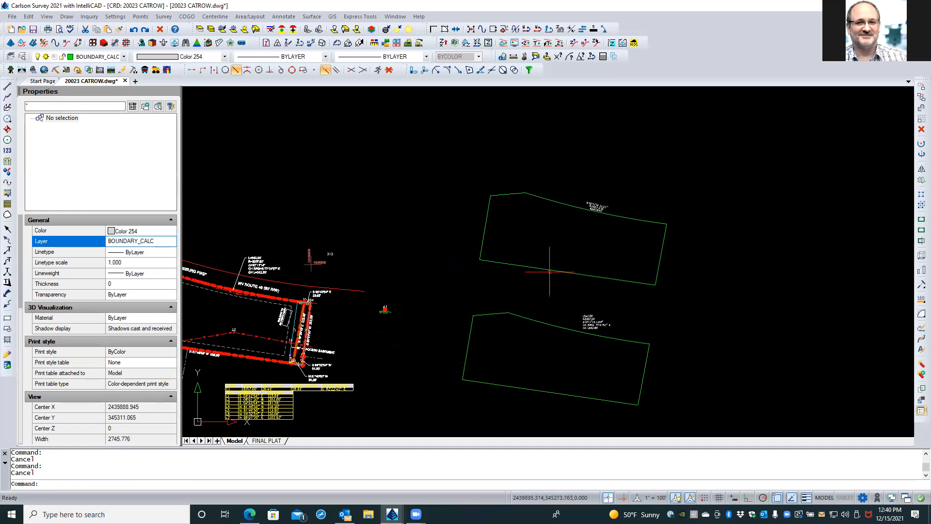
left_click(630, 196)
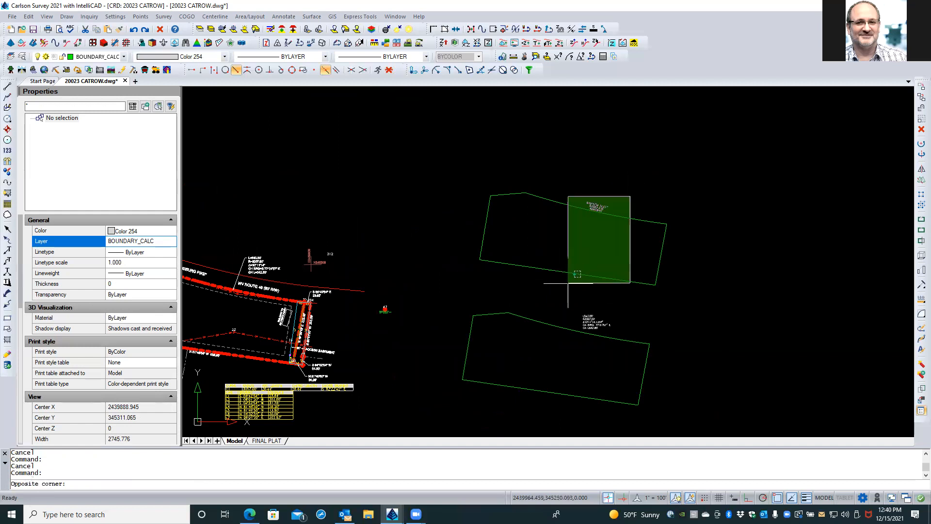
left_click(499, 319)
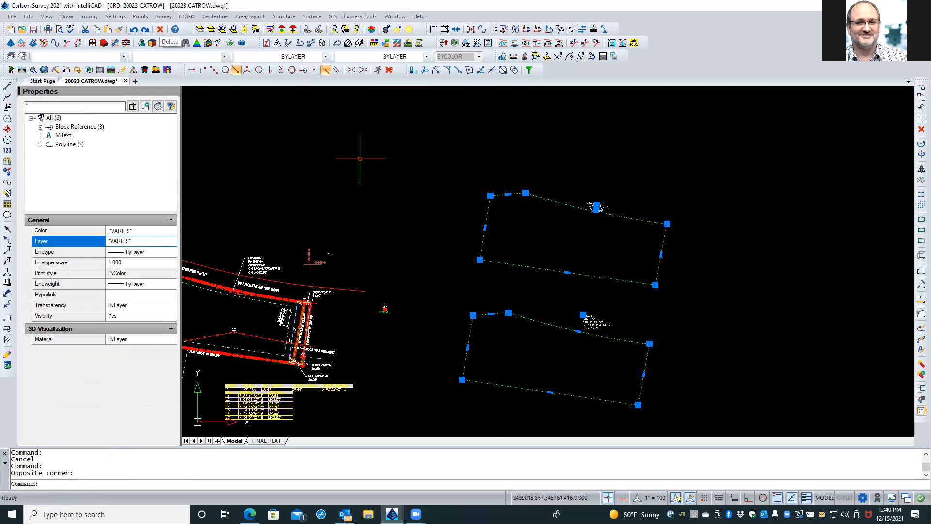
key("Escape")
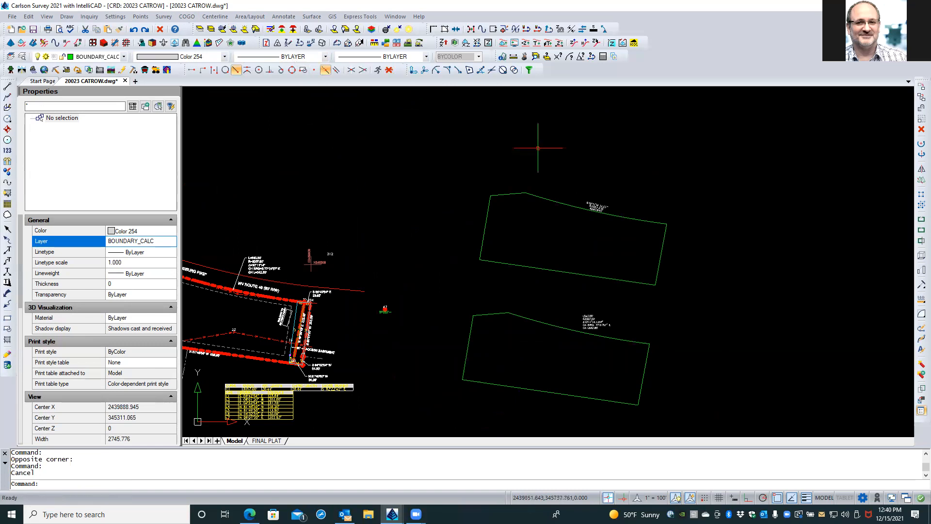
left_click(637, 168)
left_click(575, 348)
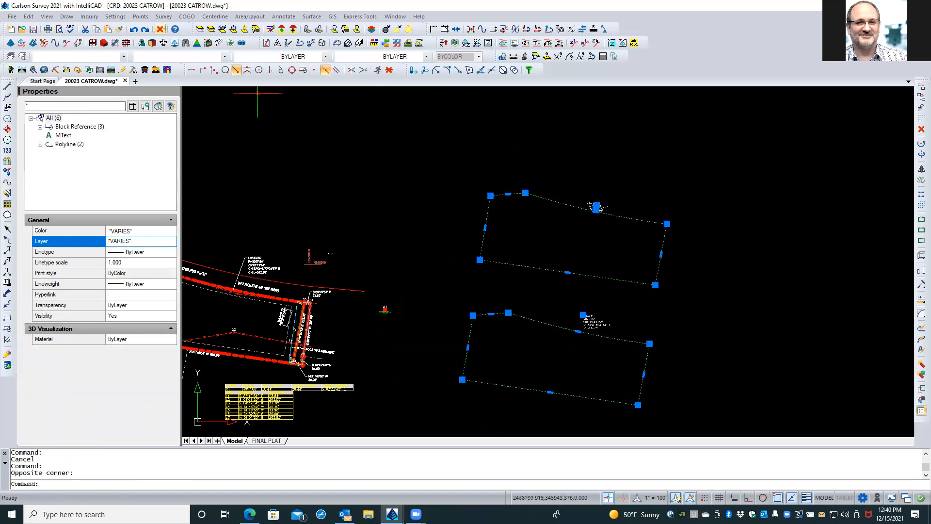
key("Delete")
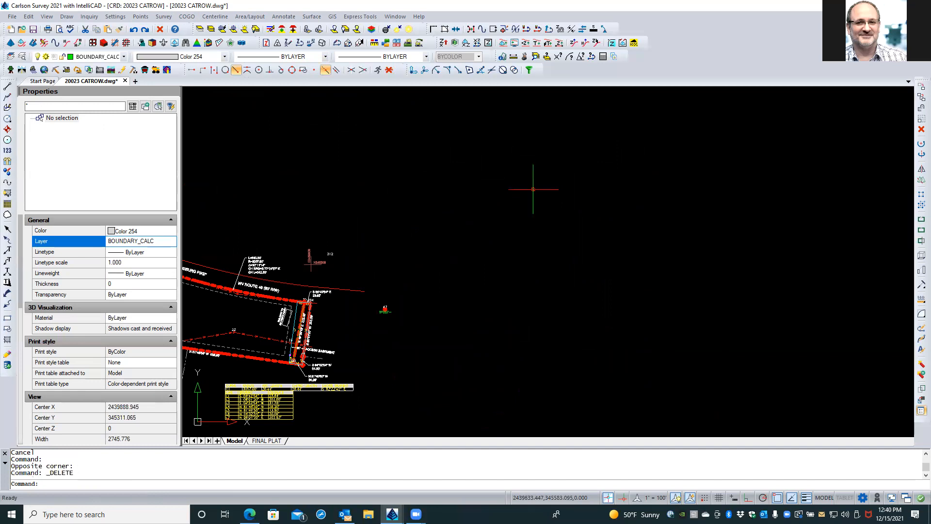
Step: Make the curve table text's layer, TBL_TEXT, the current layer and set the current color to ByLayer
middle_click_drag(536, 193, 582, 179)
scroll(276, 371, "up", 5)
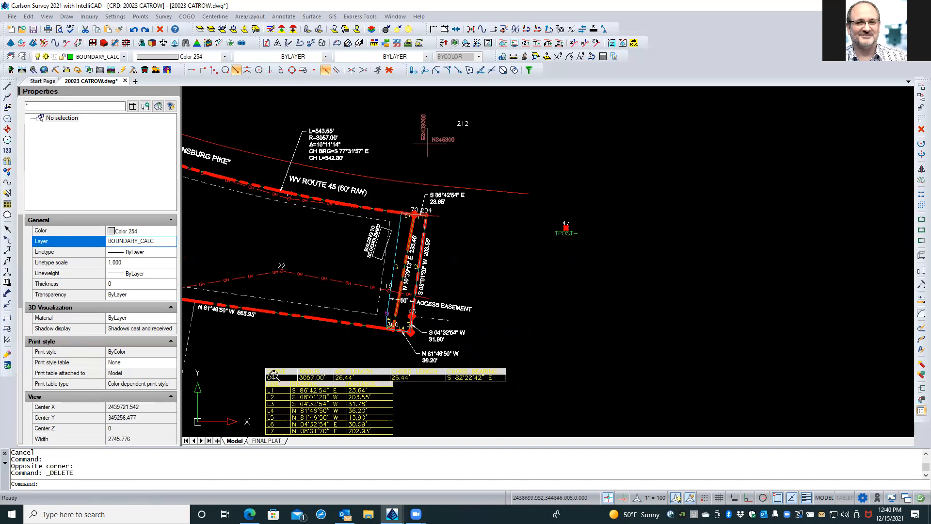
scroll(282, 370, "up", 1)
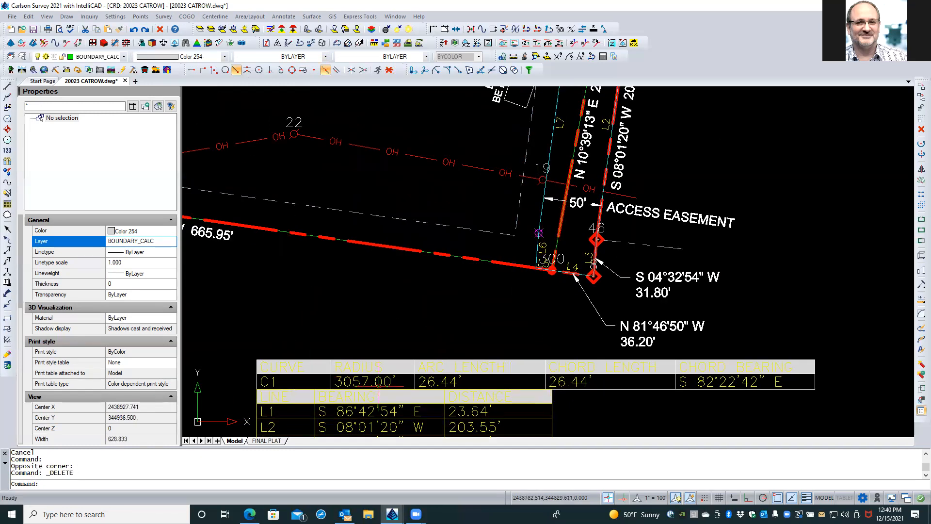
mouse_move(423, 347)
middle_mouse_down()
mouse_move(443, 287)
mouse_move(461, 283)
middle_mouse_up()
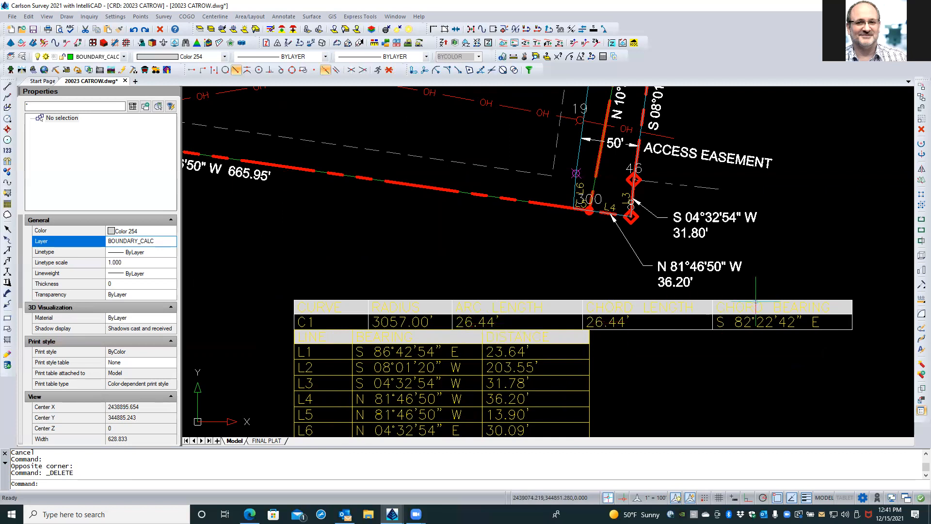
scroll(477, 235, "down", 2)
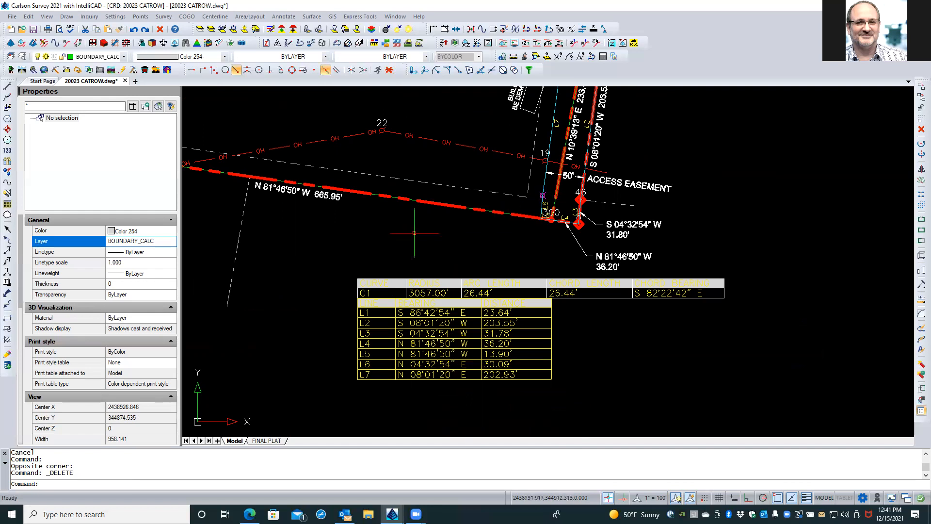
left_click(367, 293)
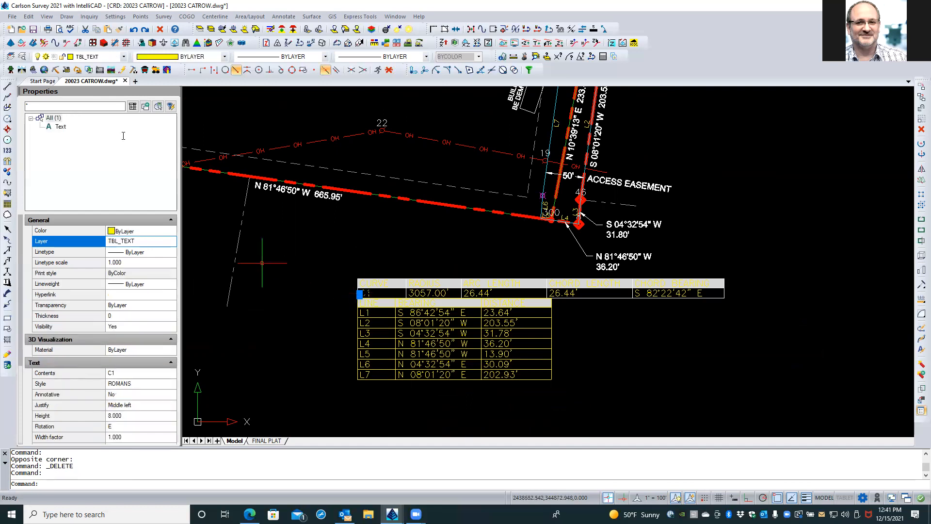
left_click(10, 57)
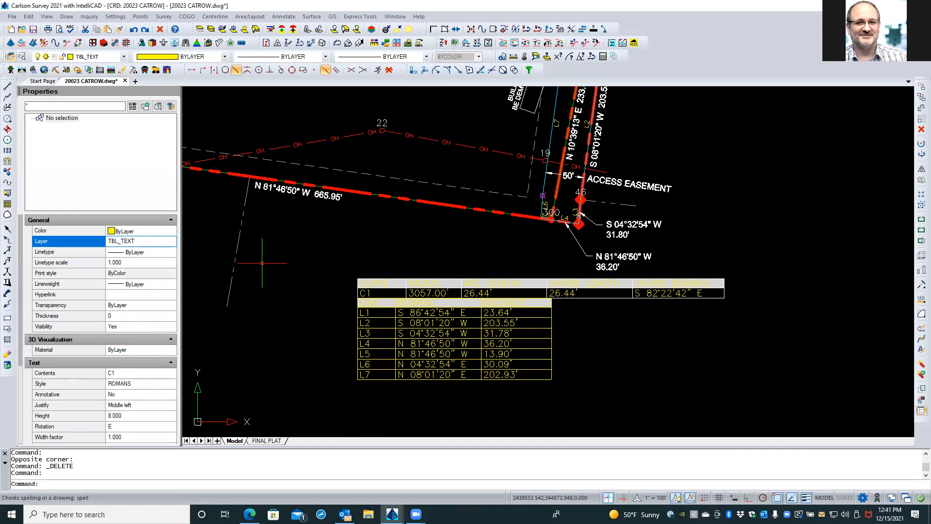
left_click(365, 293)
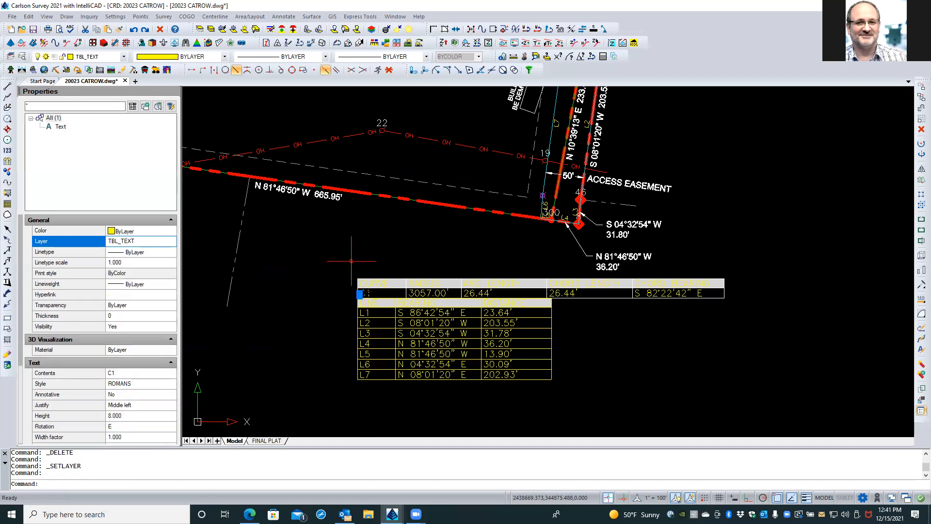
key("Escape")
key("Escape")
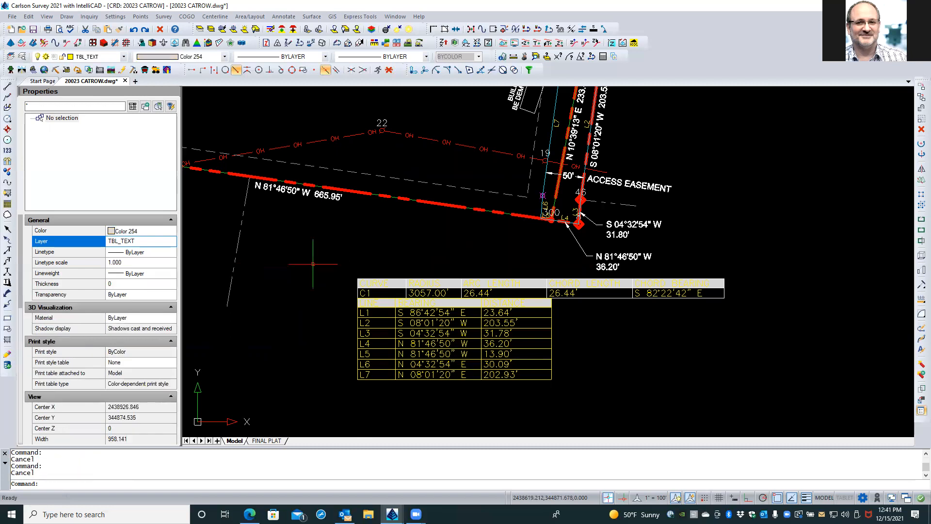
left_click(156, 232)
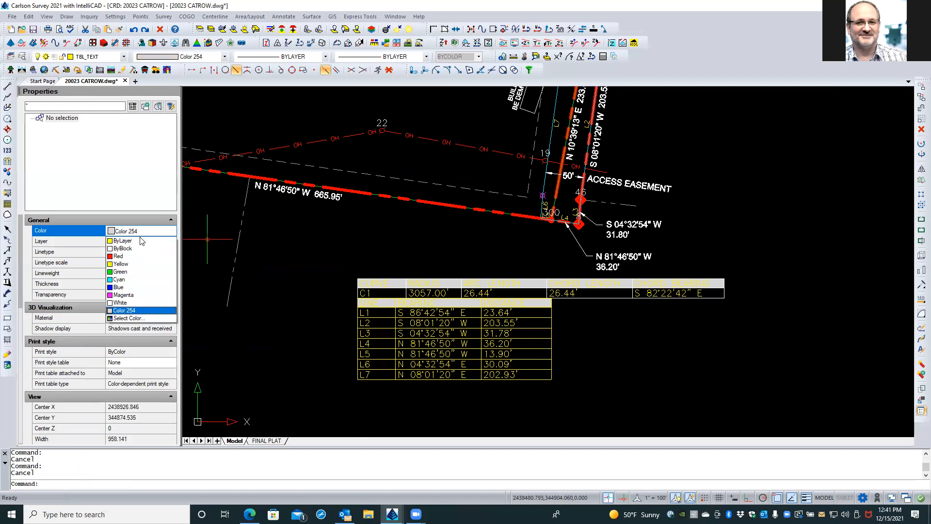
left_click(141, 241)
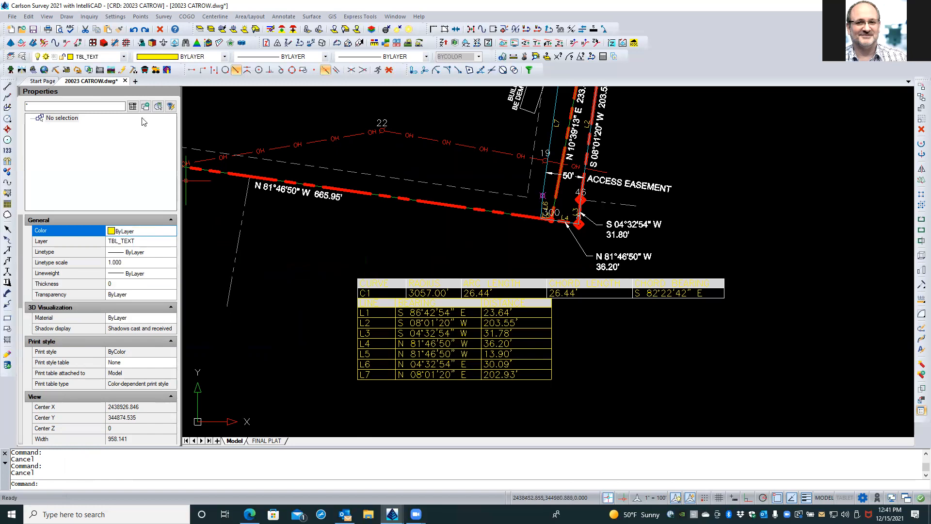
Step: Add the multiline text title "ACCESS EASEMENT METES & BOUNDS" above the curve table, widening its text box to fit one line
left_click(66, 17)
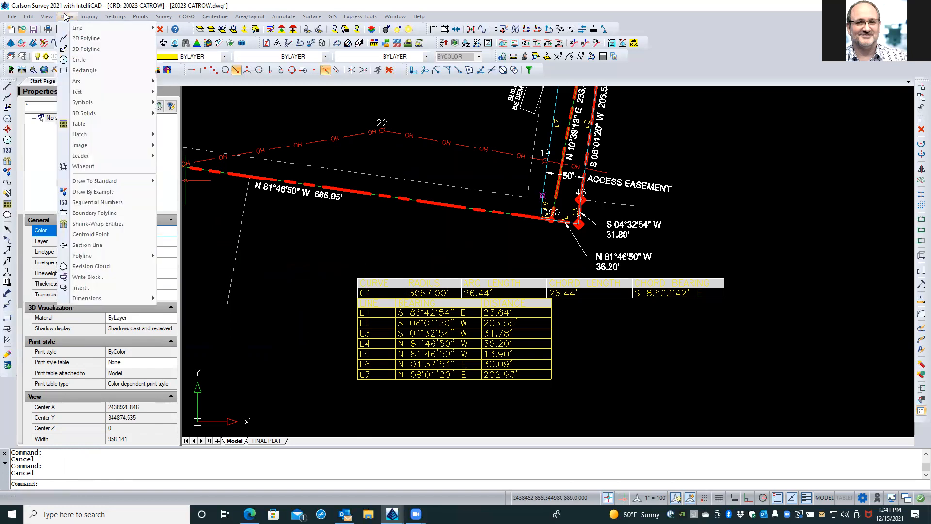
mouse_move(115, 147)
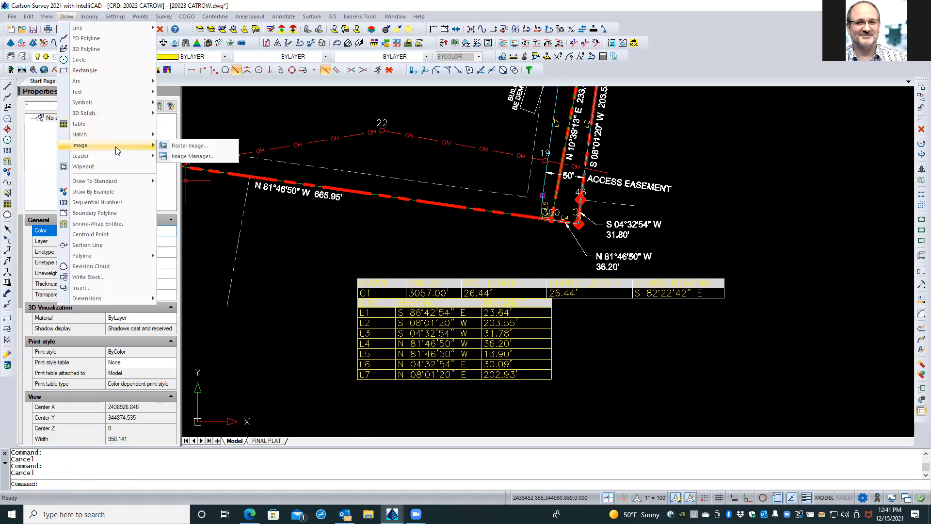
mouse_move(88, 91)
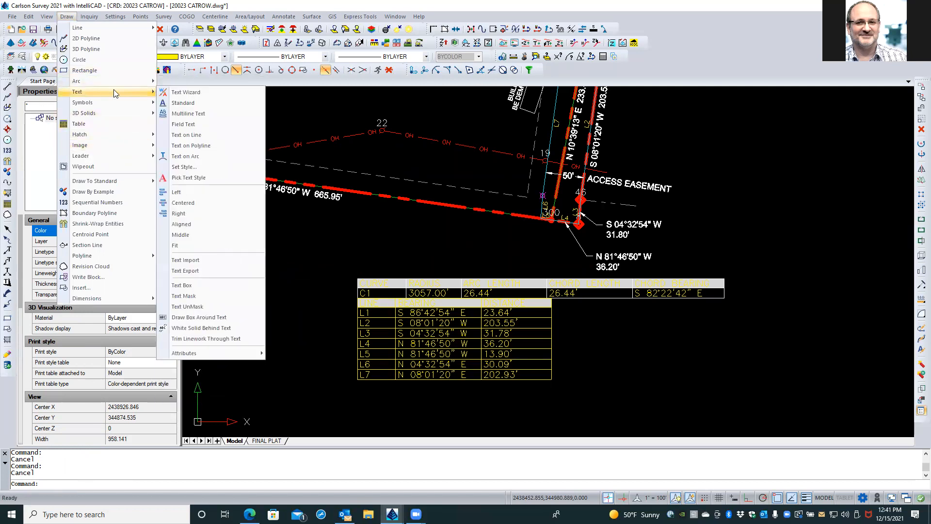
left_click(189, 114)
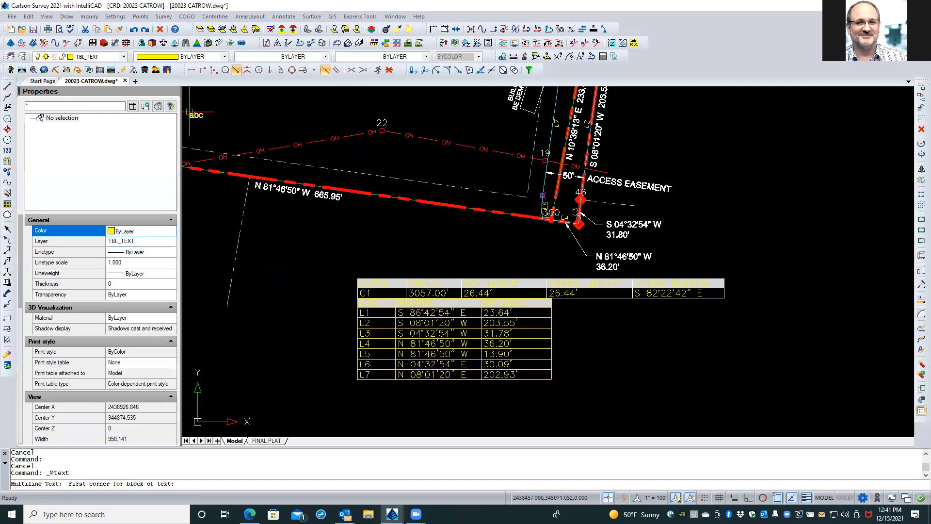
left_click(334, 260)
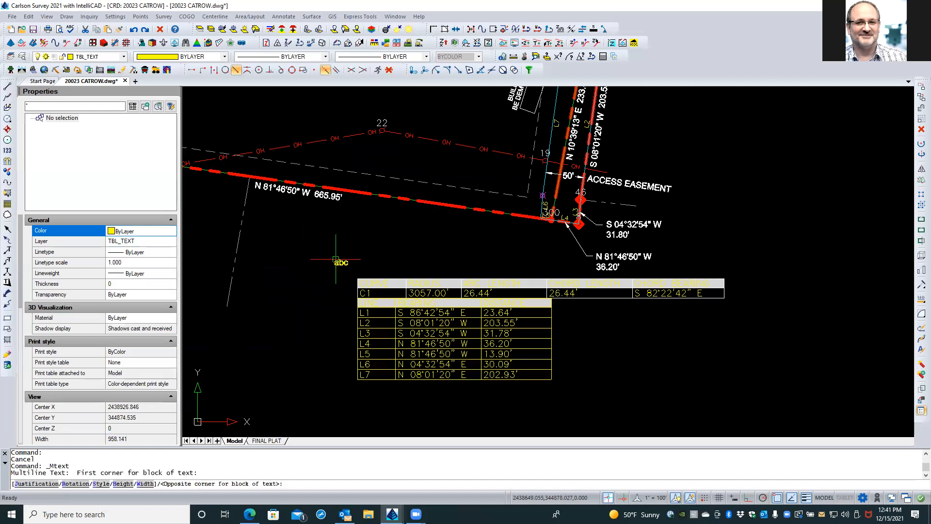
left_click(459, 267)
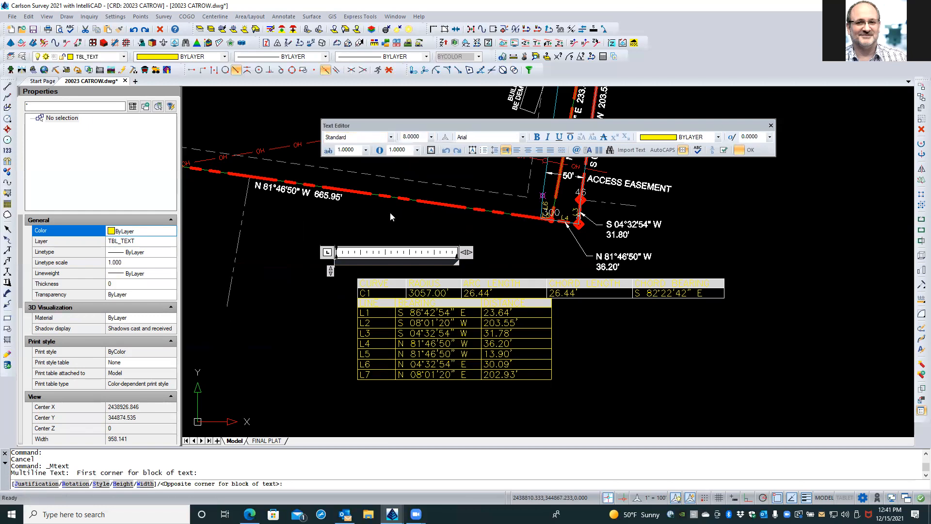
type("ACCESS EASEMENT")
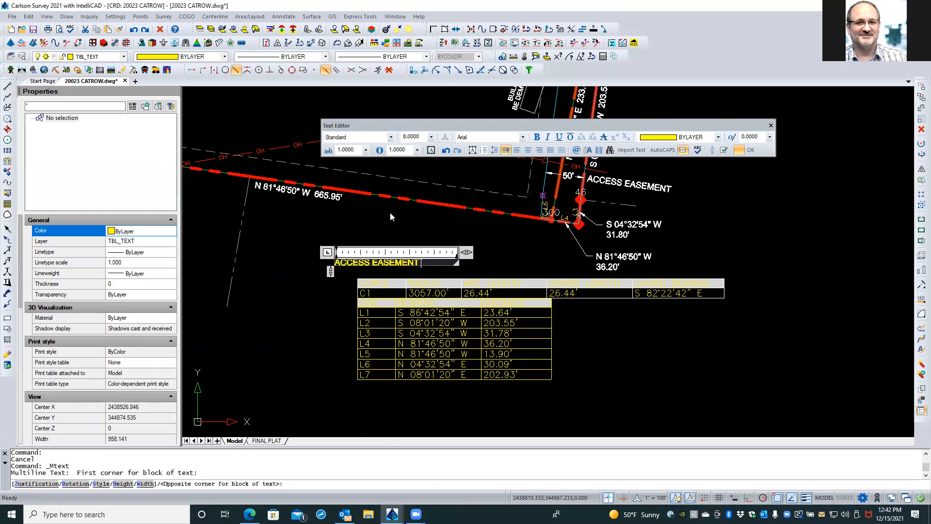
type(" METES & BOUNDS")
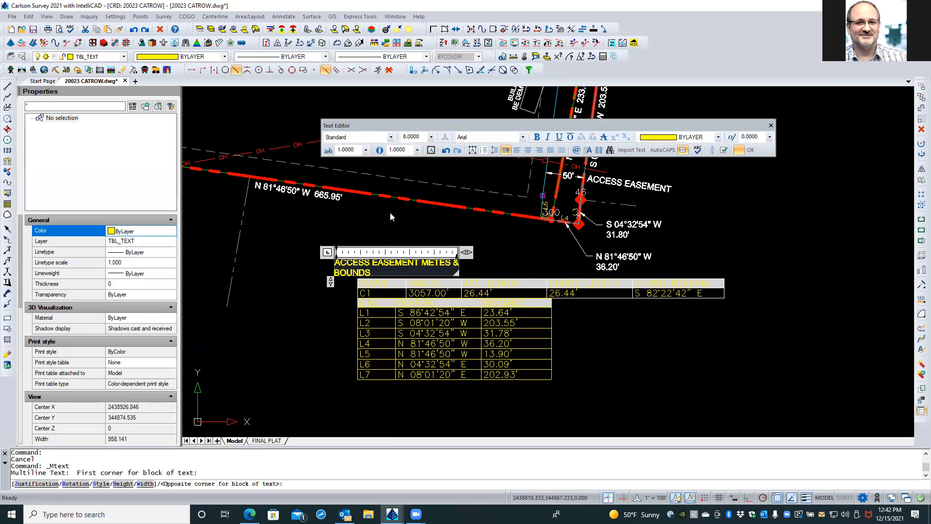
left_click_drag(466, 252, 509, 255)
left_click(446, 224)
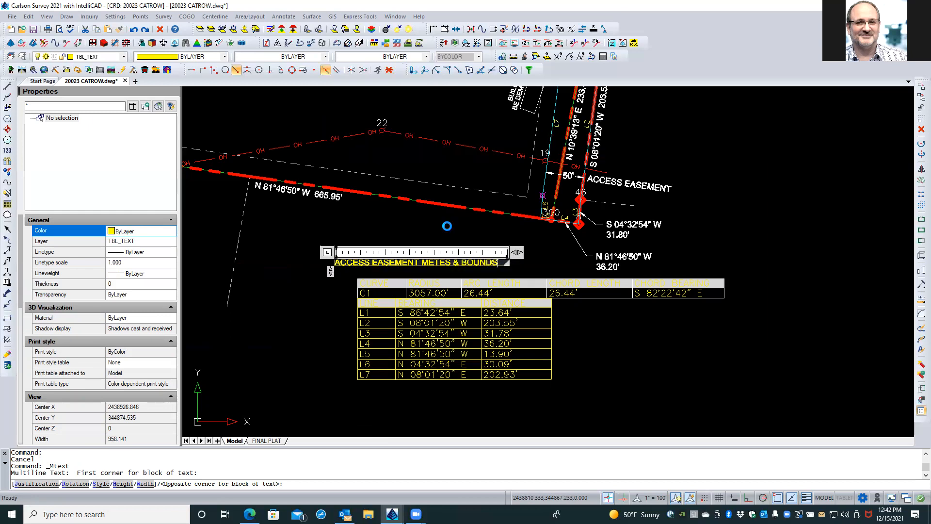
Step: Move the new title directly onto the top of the curve table, aligned with the table's left edge
left_click(400, 261)
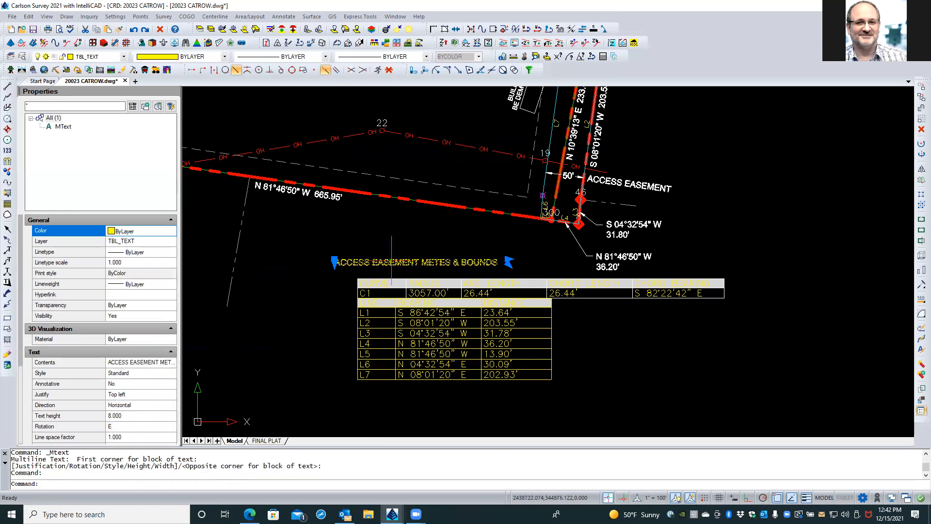
left_click(334, 260)
scroll(334, 261, "up", 3)
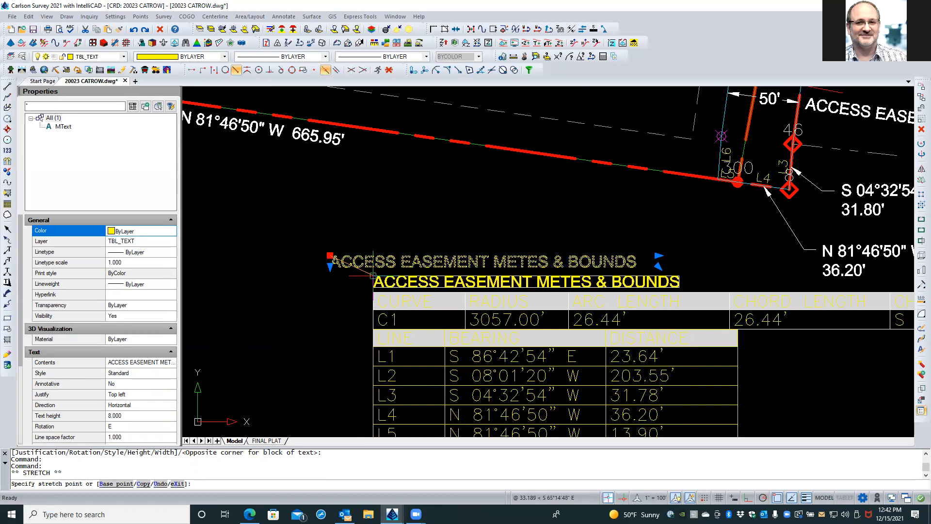
key("Escape")
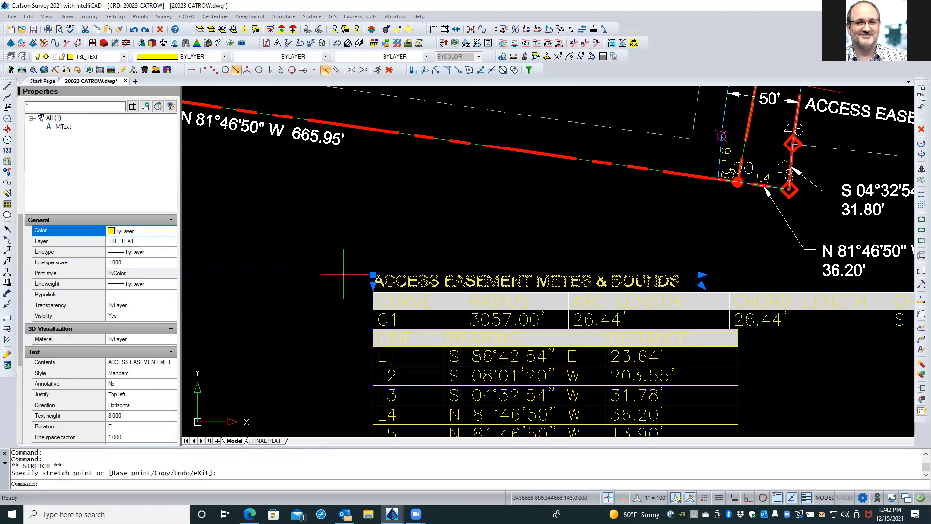
key("Escape")
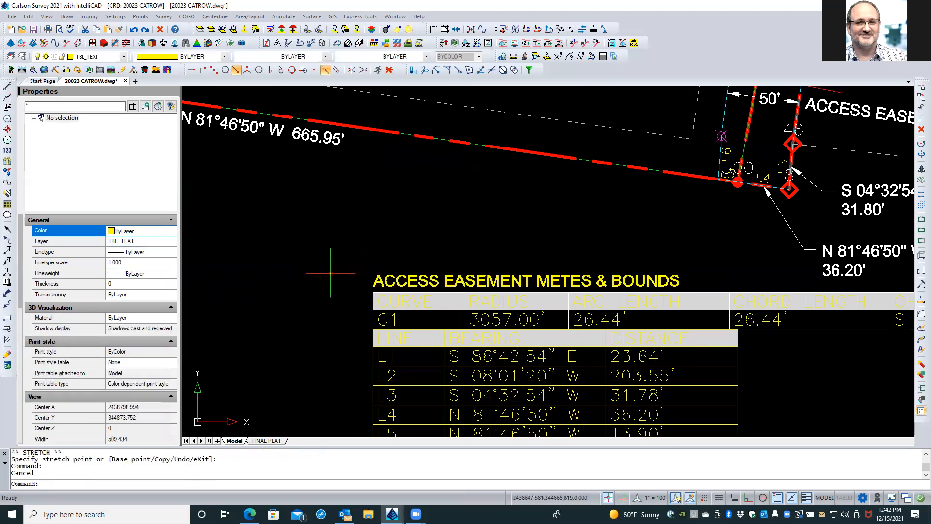
Step: On the FINAL PLAT layout, move the title with both tables slightly down and right through the viewport, clear of the bearing labels
left_click(266, 440)
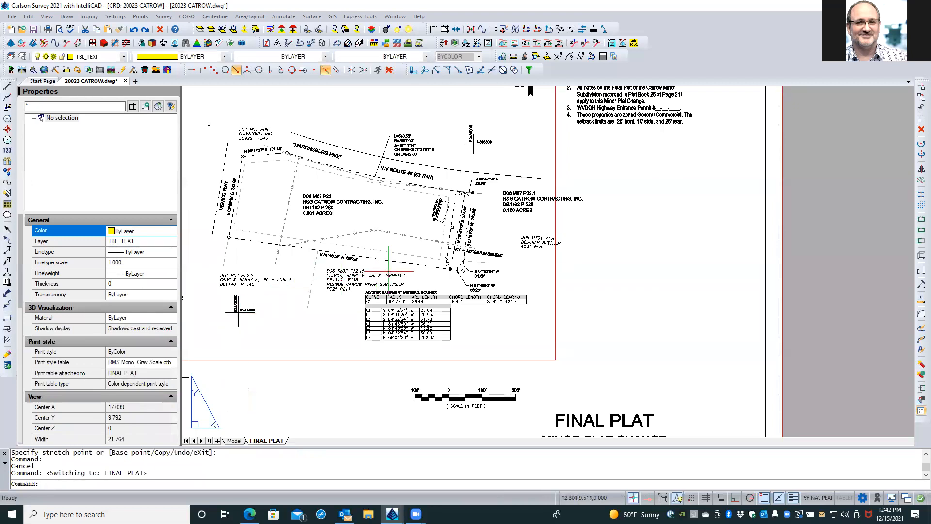
scroll(418, 272, "up", 1)
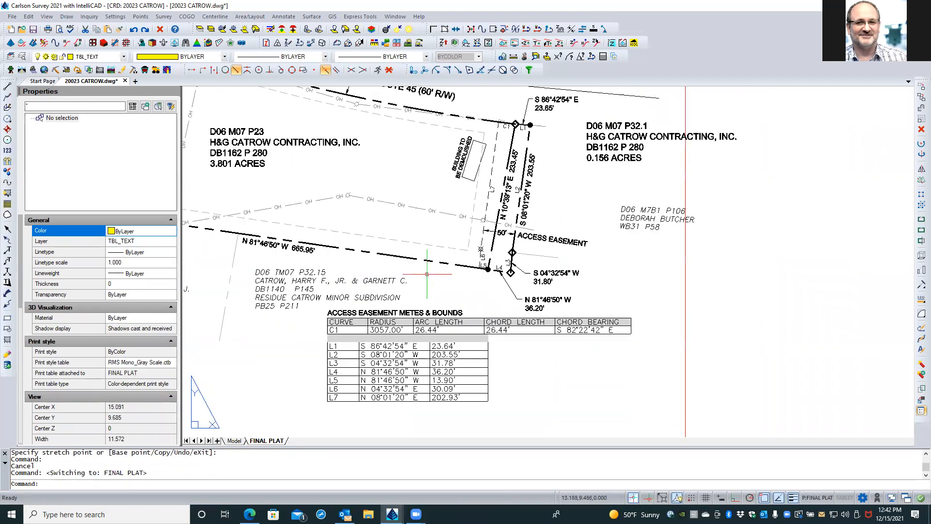
double_click(256, 395)
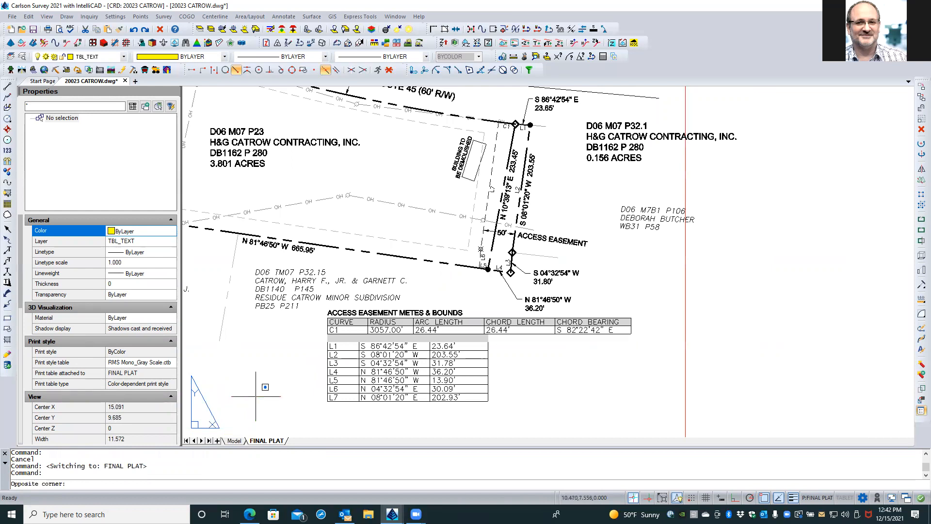
left_click(436, 417)
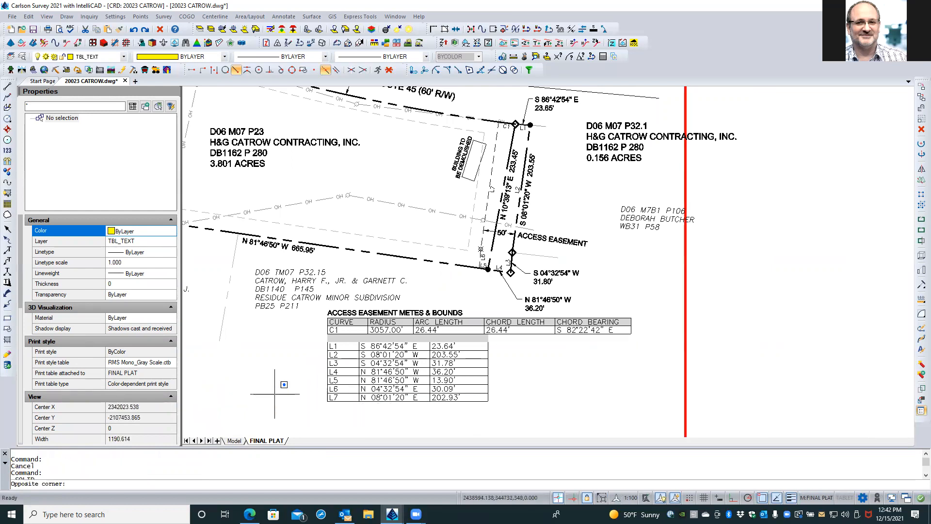
left_click(492, 417)
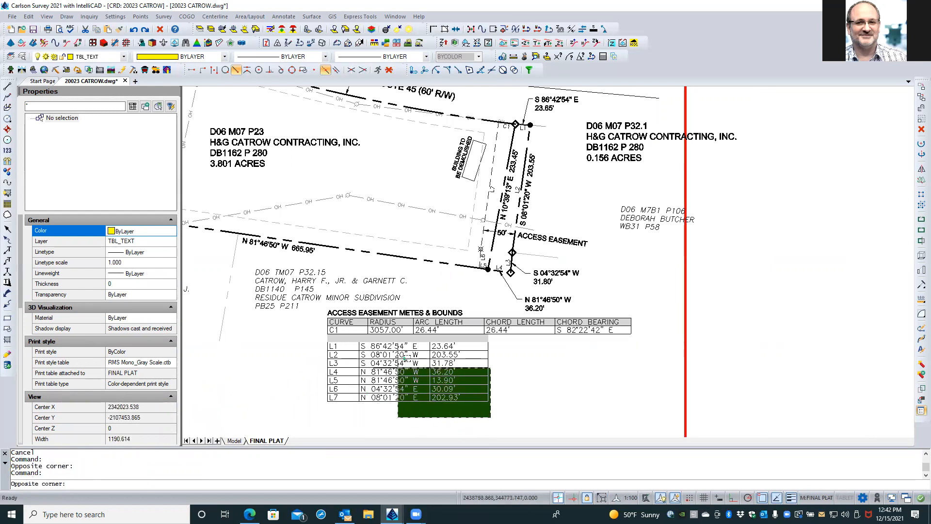
left_click(536, 401)
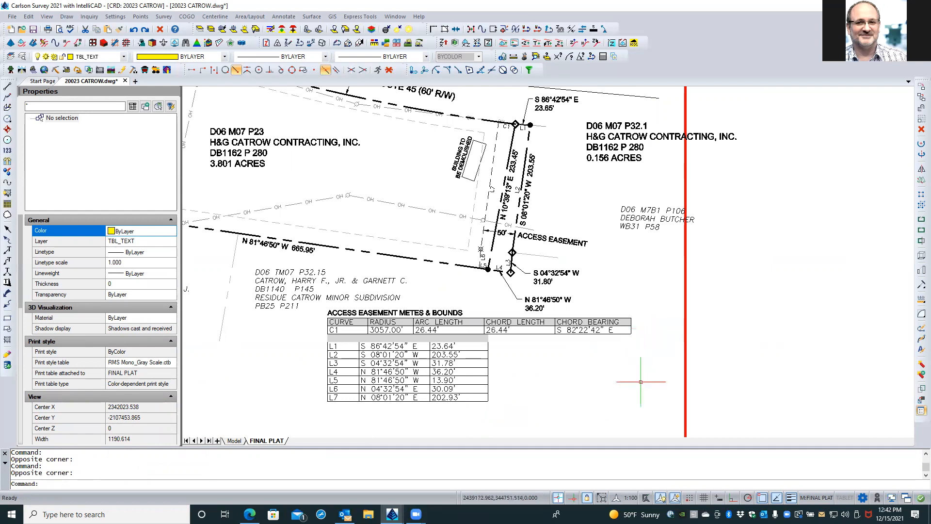
left_click(318, 306)
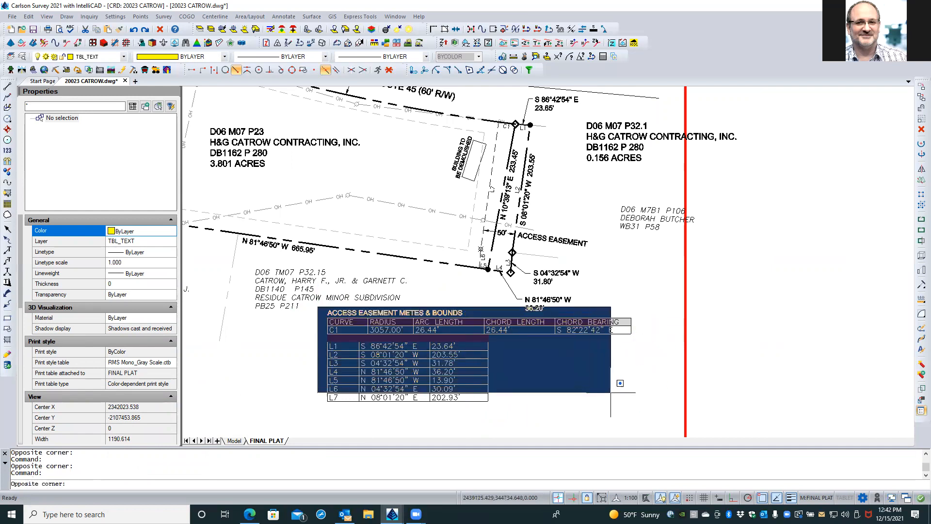
left_click(649, 410)
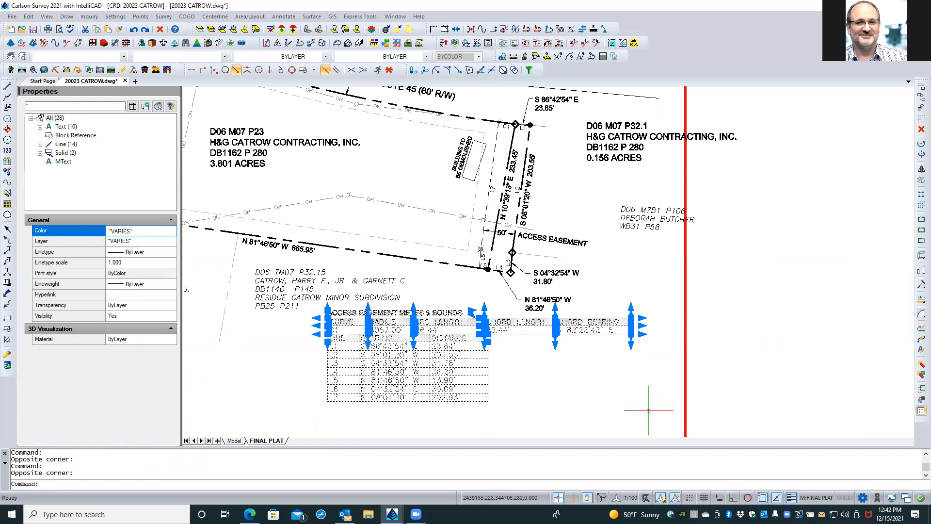
left_click(922, 87)
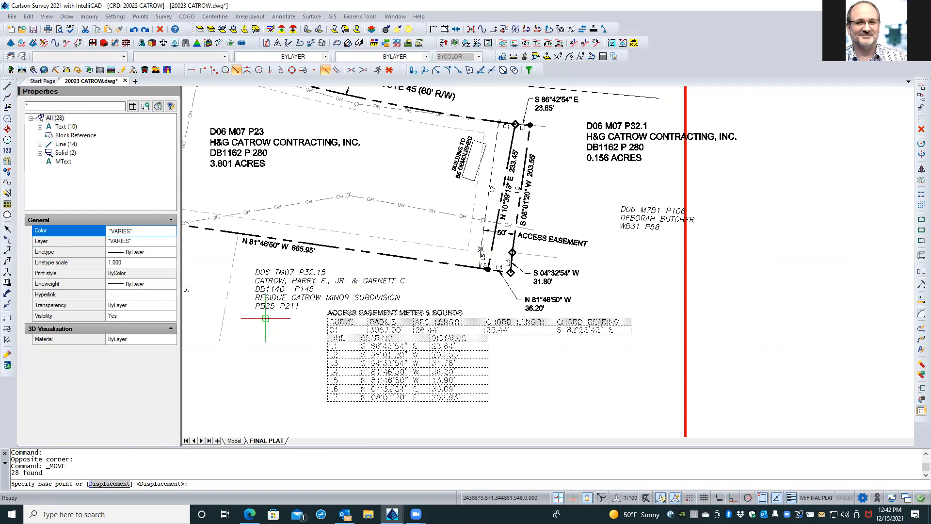
left_click(237, 333)
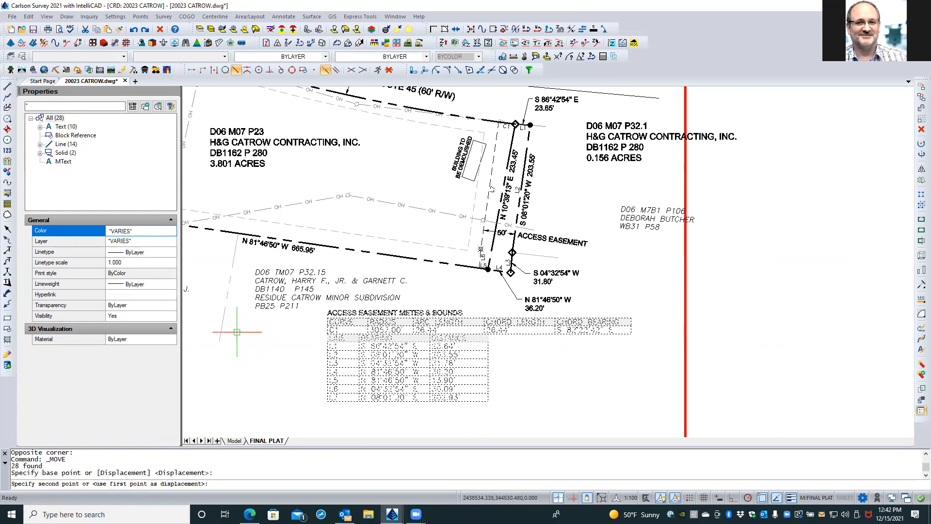
left_click(248, 362)
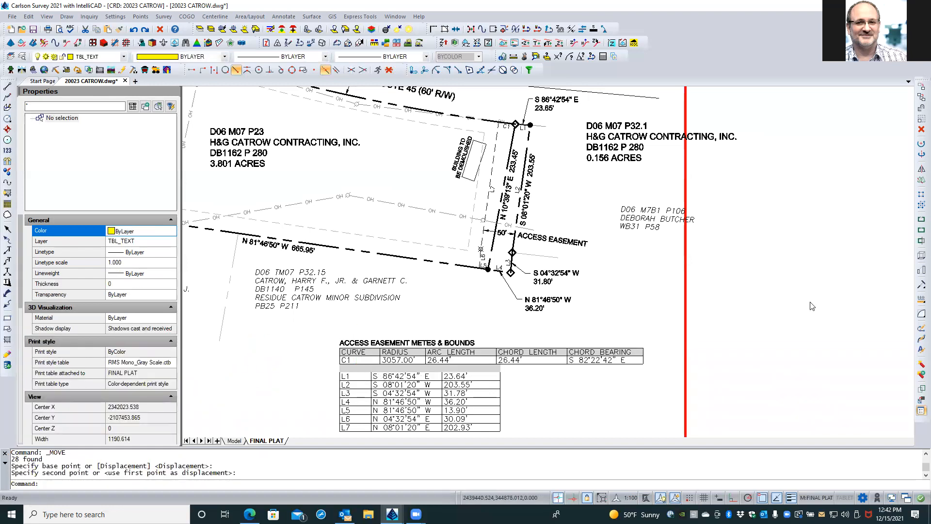
scroll(451, 188, "down", 2)
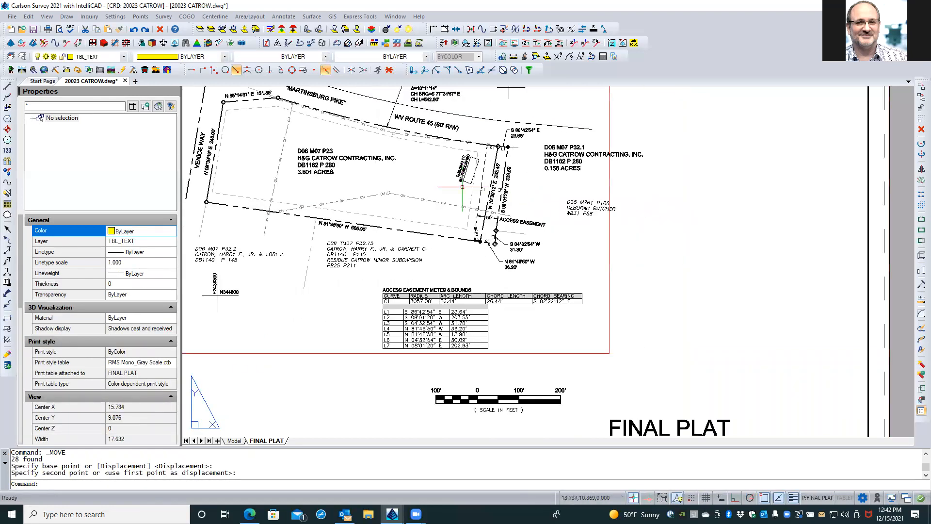
Step: Regenerate all viewports on the FINAL PLAT layout to refresh the display of the access easement tables
scroll(401, 290, "up", 3)
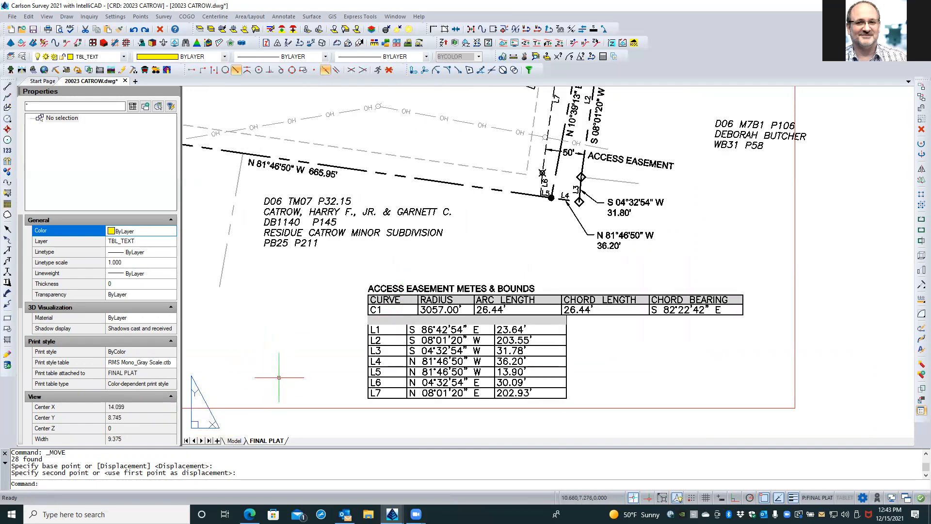
type("REA")
key("Return")
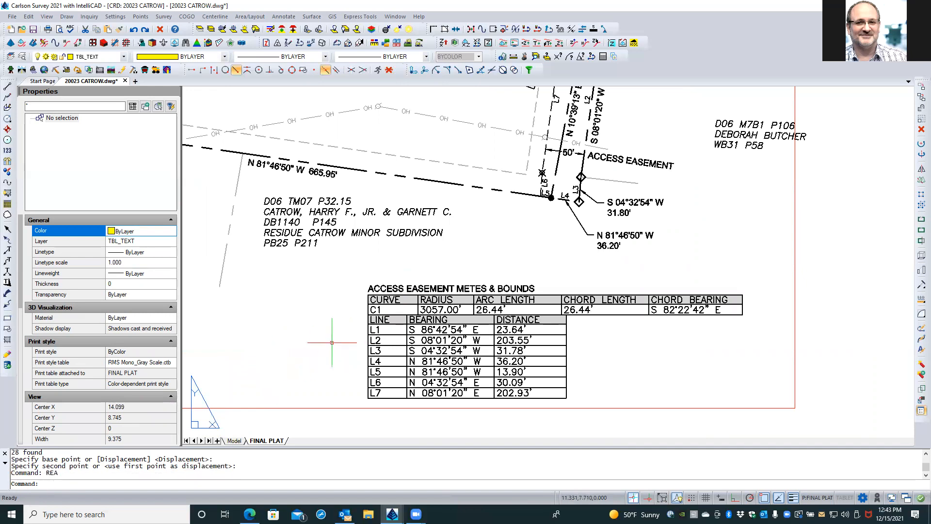
scroll(332, 342, "down", 1)
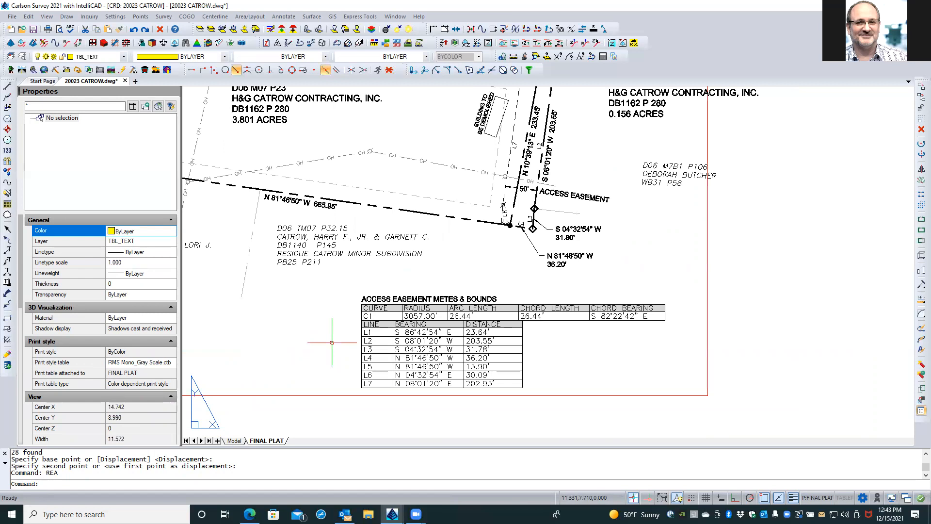
scroll(332, 342, "down", 1)
scroll(332, 342, "down", 1)
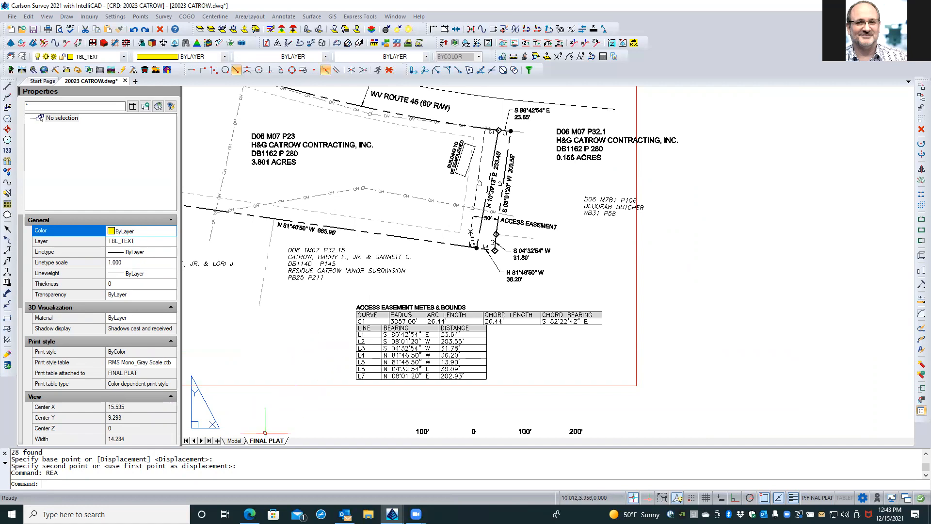
Step: Switch from the FINAL PLAT layout to model space at the access easement strip
left_click(235, 441)
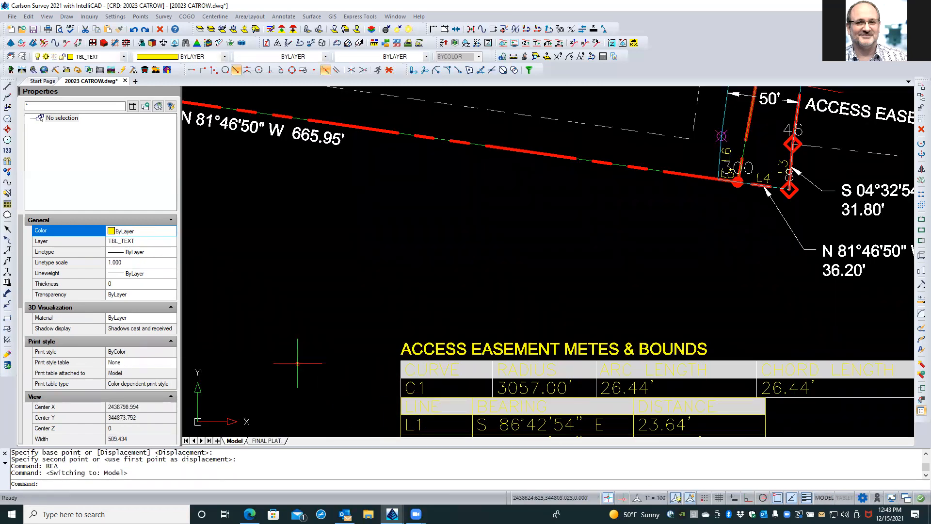
scroll(272, 371, "down", 3)
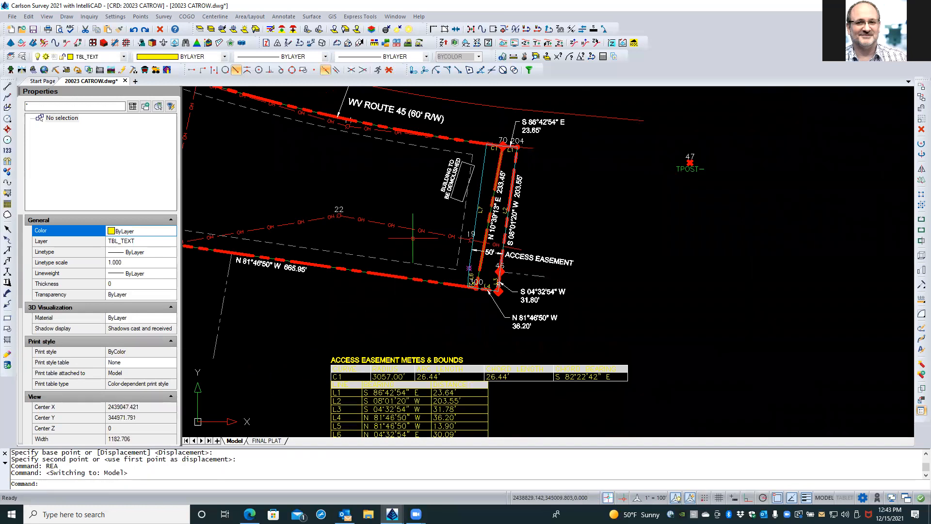
scroll(473, 178, "up", 2)
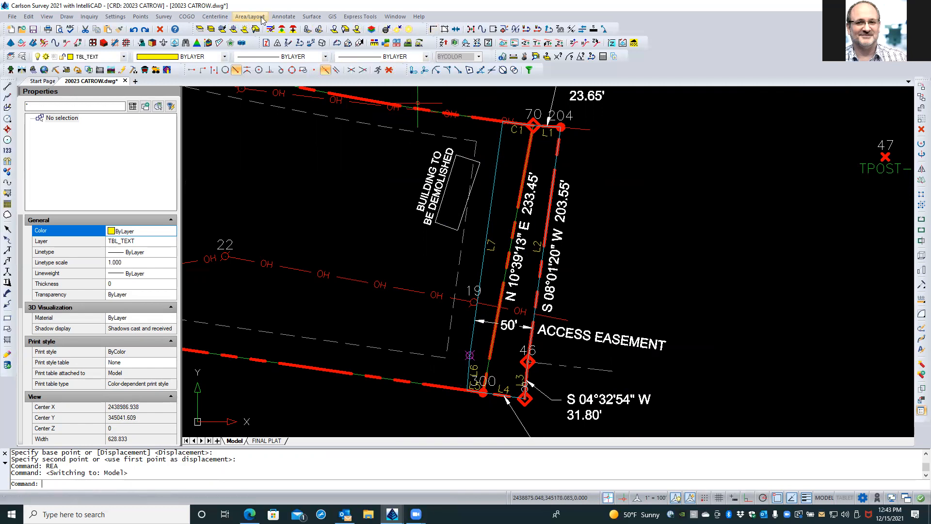
left_click(199, 30)
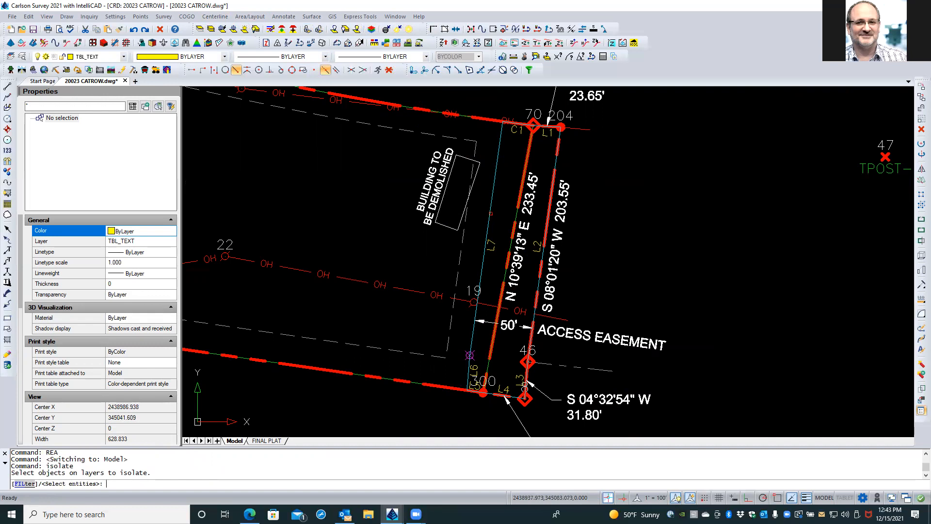
left_click(490, 214)
scroll(526, 154, "down", 1)
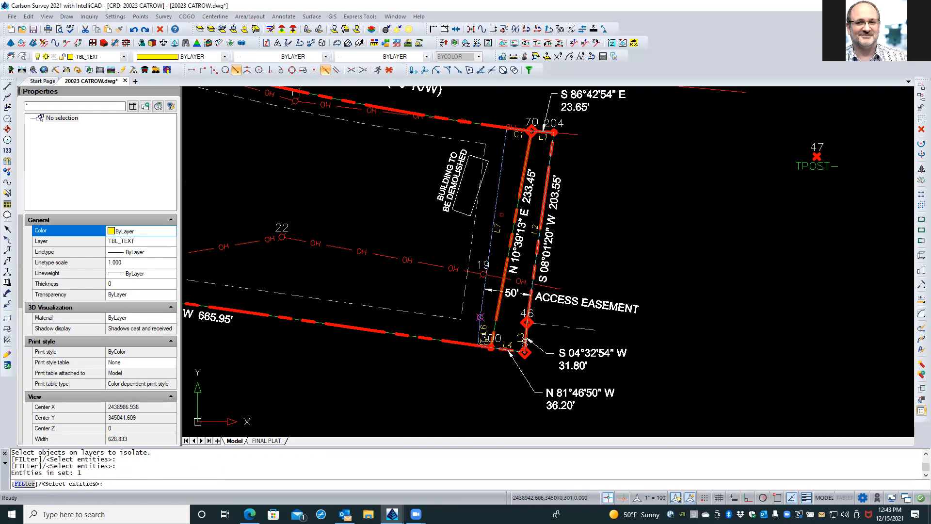
key("Escape")
key("Escape")
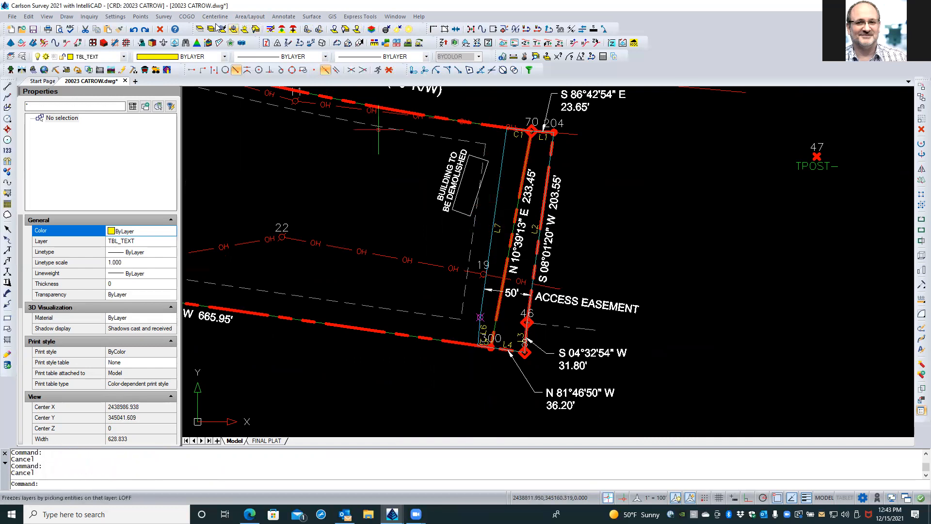
Step: Isolate the layers of the easement's BOUNDARY_CALC polyline and the "ACCESS EASEMENT METES & BOUNDS" title
left_click(200, 28)
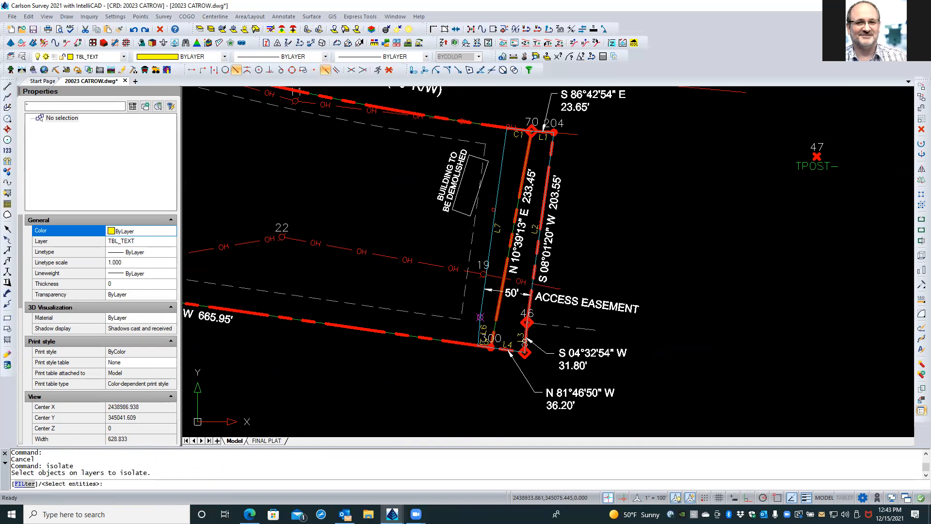
left_click(496, 207)
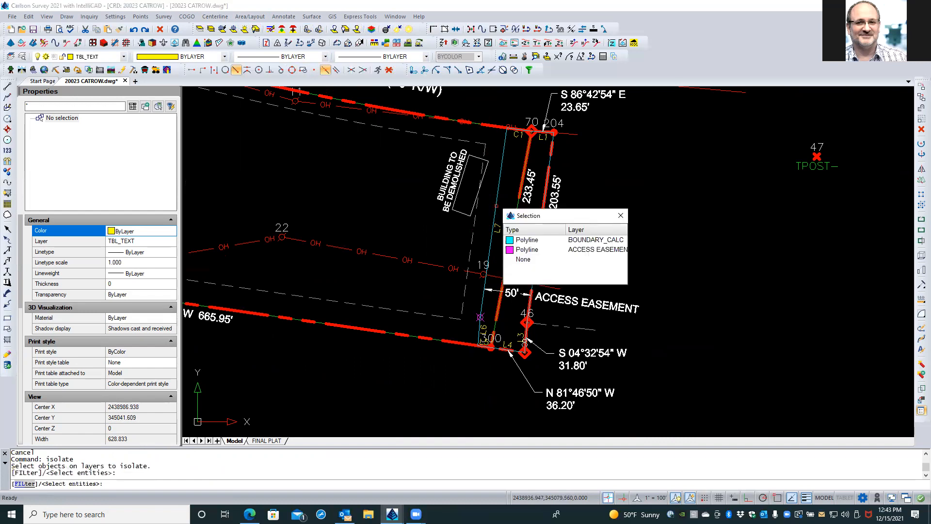
left_click(533, 241)
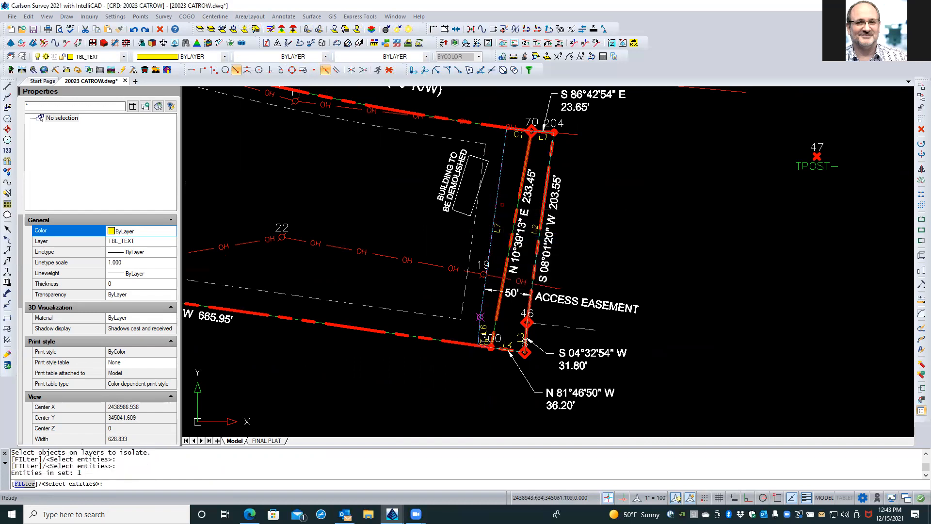
scroll(497, 180, "down", 3)
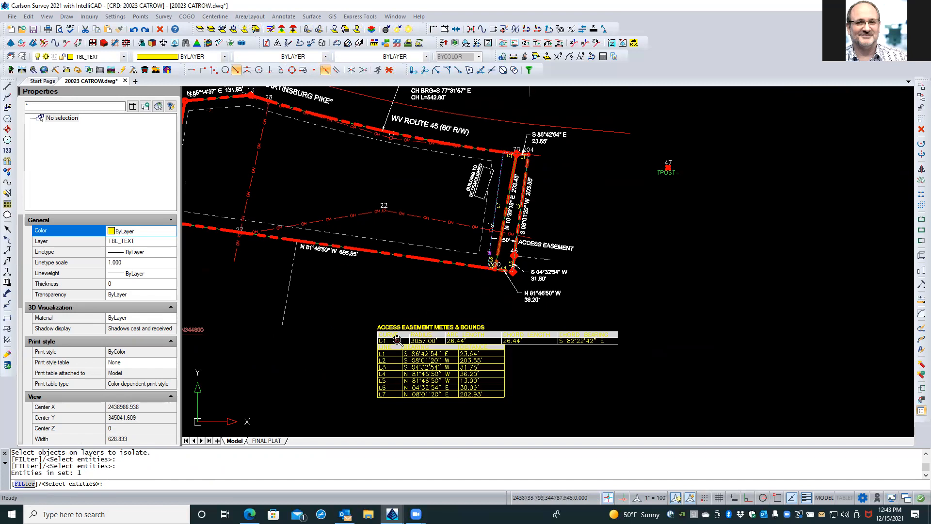
scroll(396, 340, "up", 3)
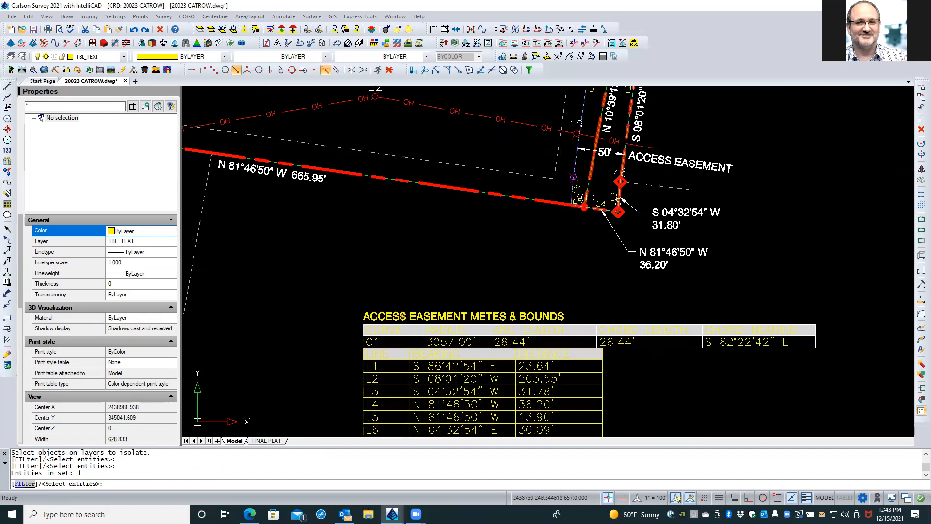
left_click(403, 317)
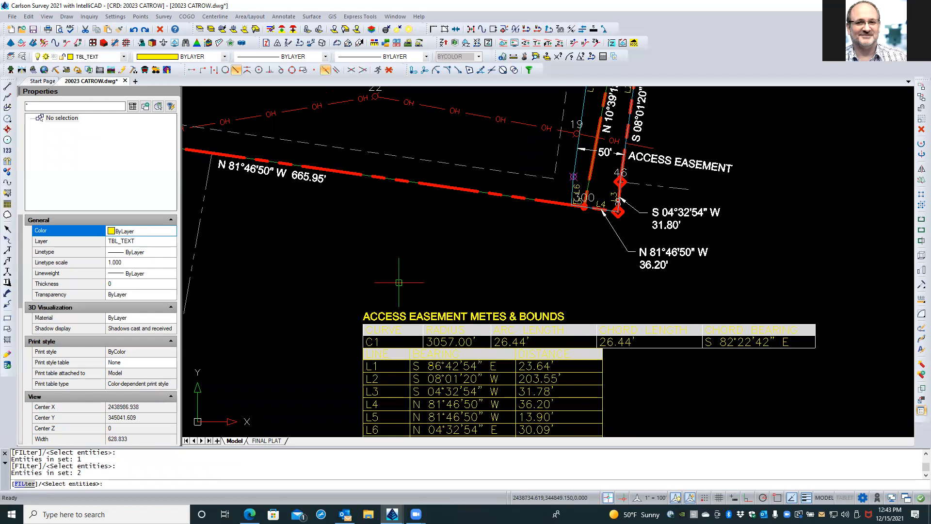
key("Return")
scroll(410, 303, "down", 3)
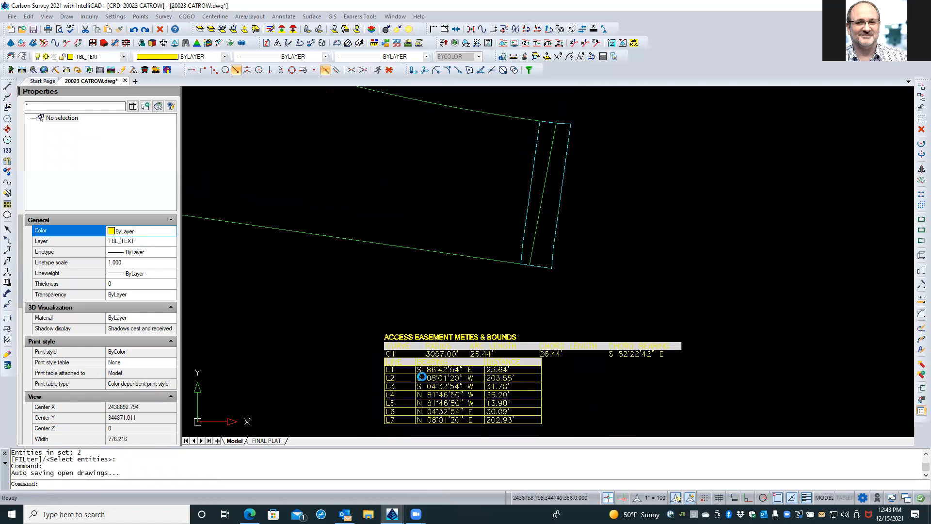
Step: Set up a new predefined hatch with the SOLID pattern and light gray index color 254
scroll(572, 121, "up", 1)
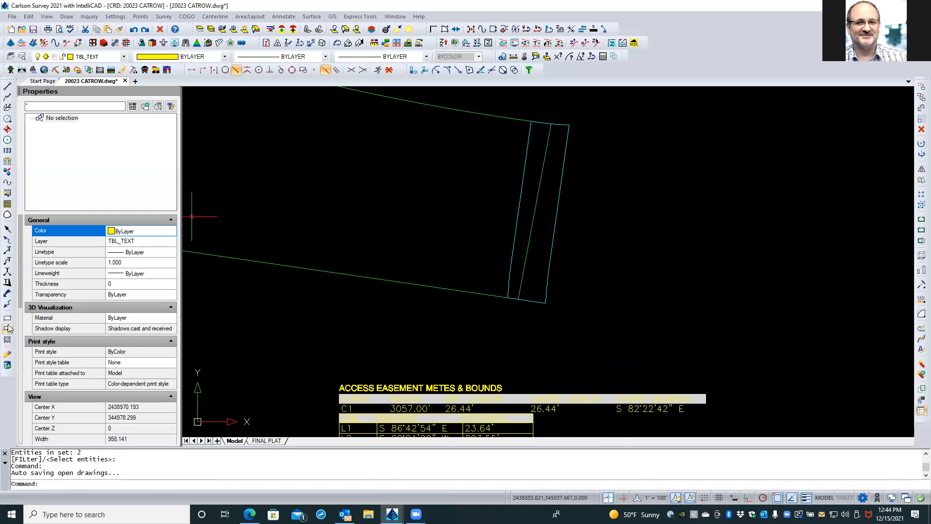
left_click(7, 340)
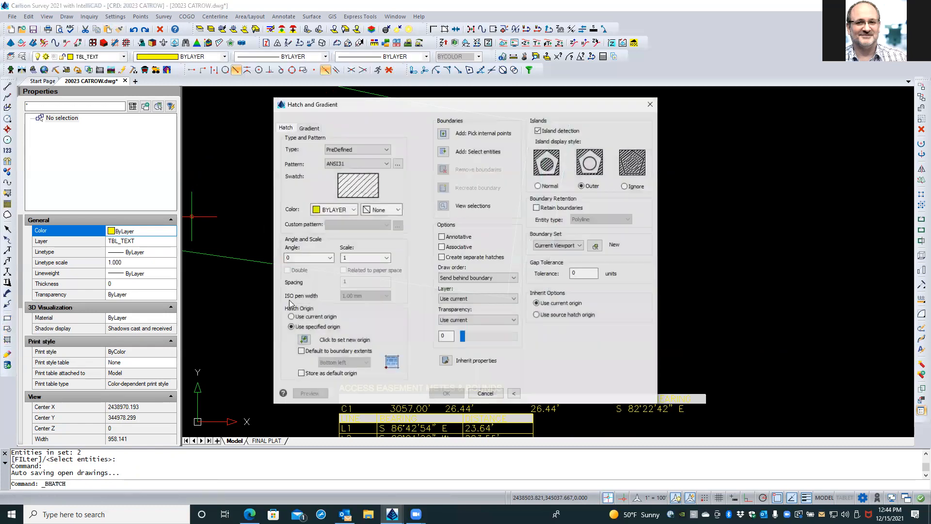
left_click(346, 150)
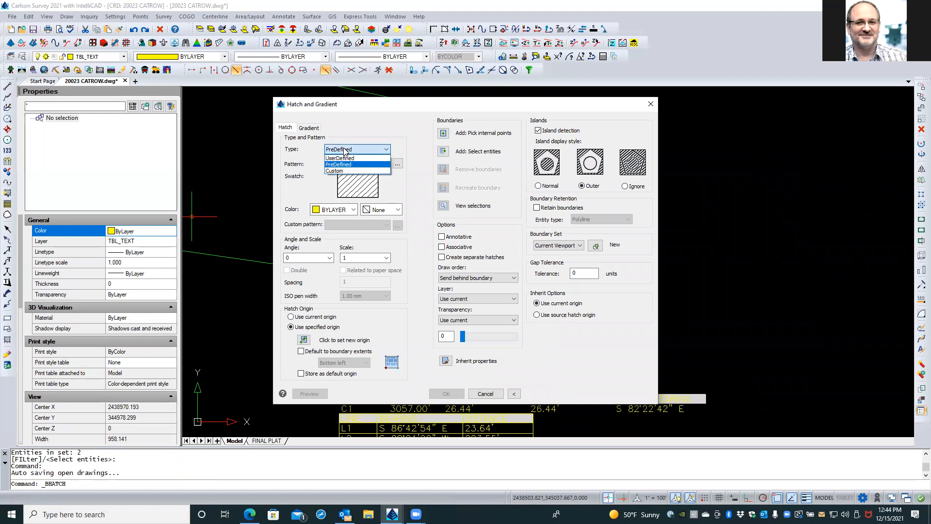
left_click(343, 164)
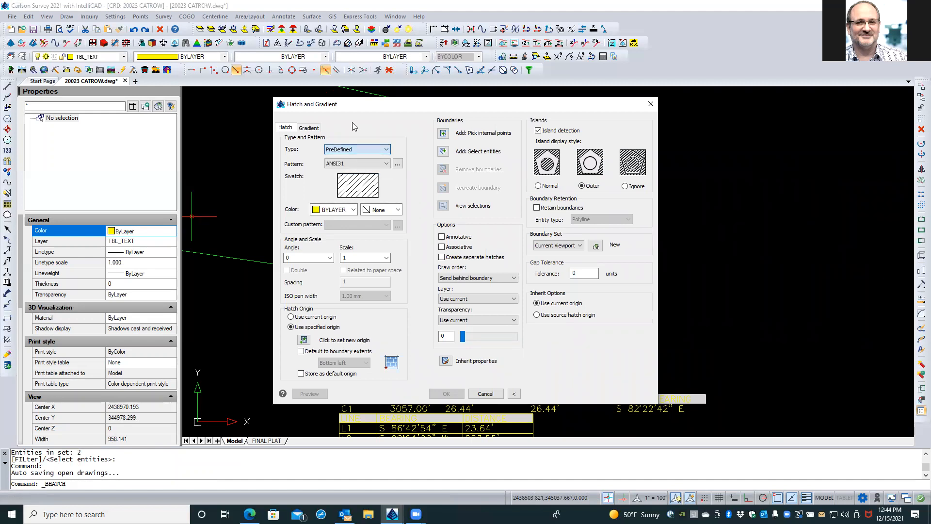
left_click(343, 163)
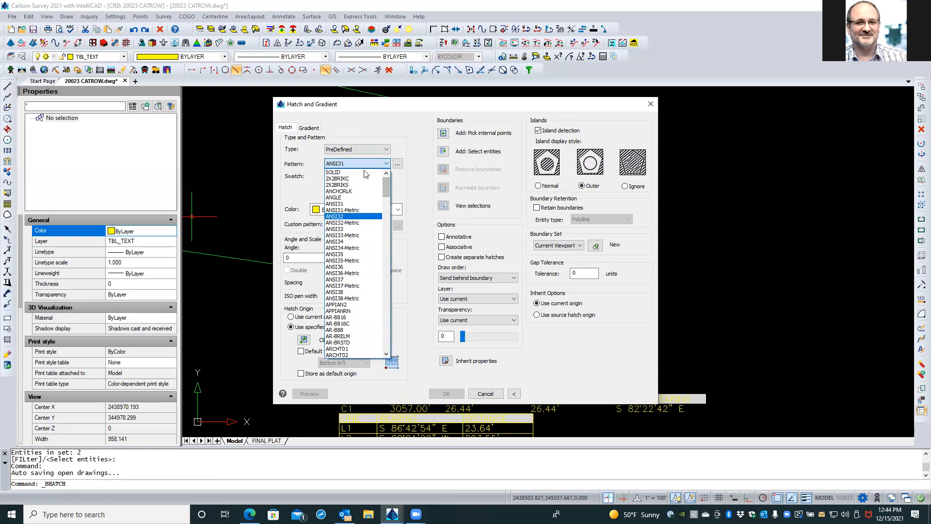
left_click(365, 173)
left_click(353, 210)
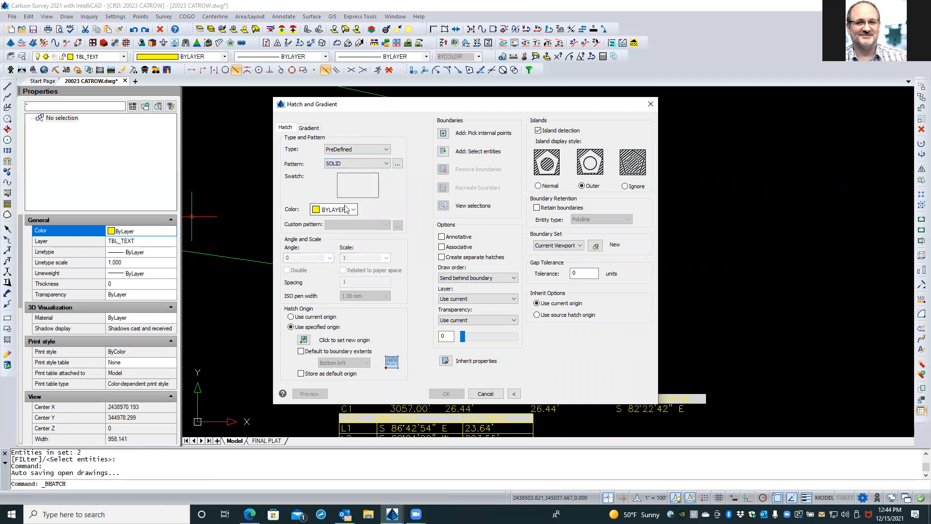
left_click_drag(351, 240, 355, 273)
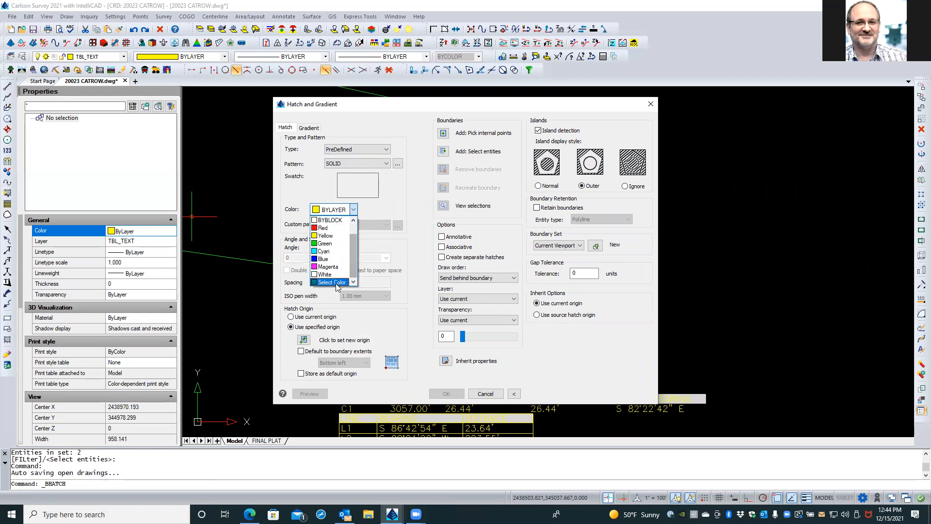
left_click(337, 282)
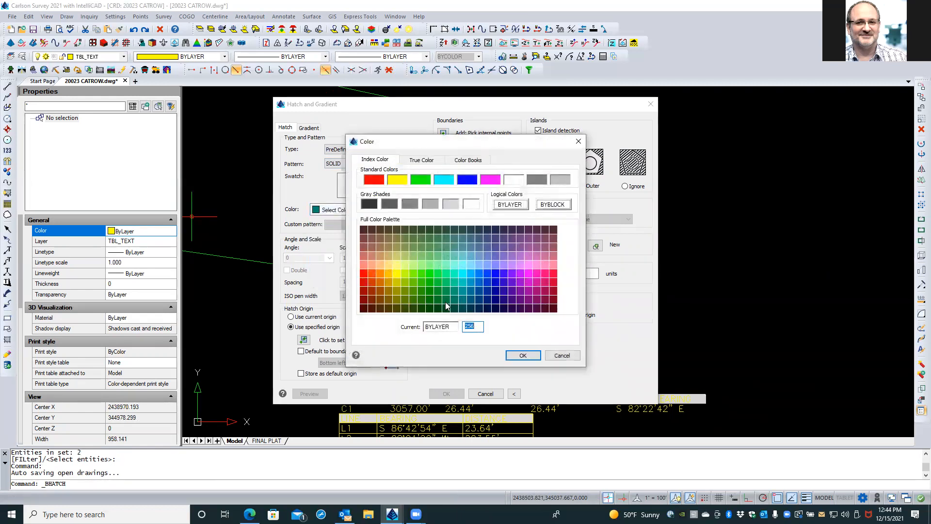
left_click(450, 203)
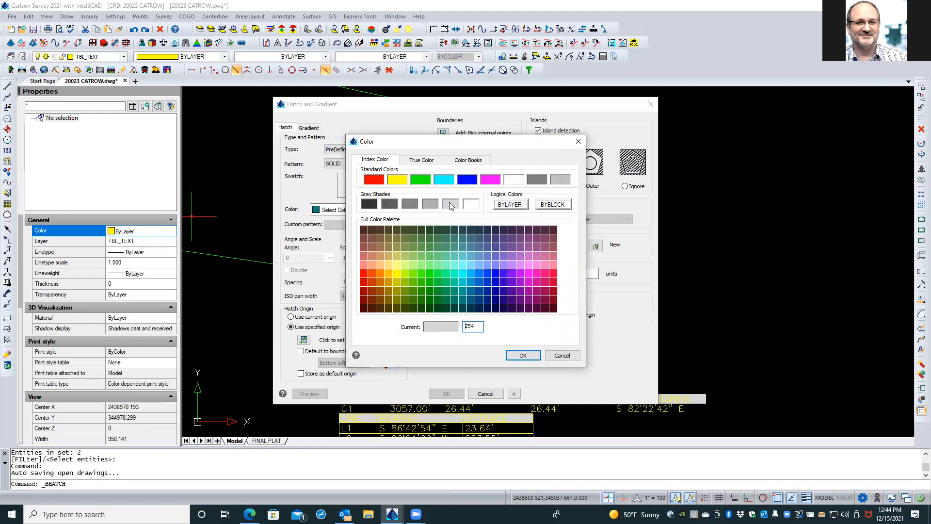
left_click(516, 355)
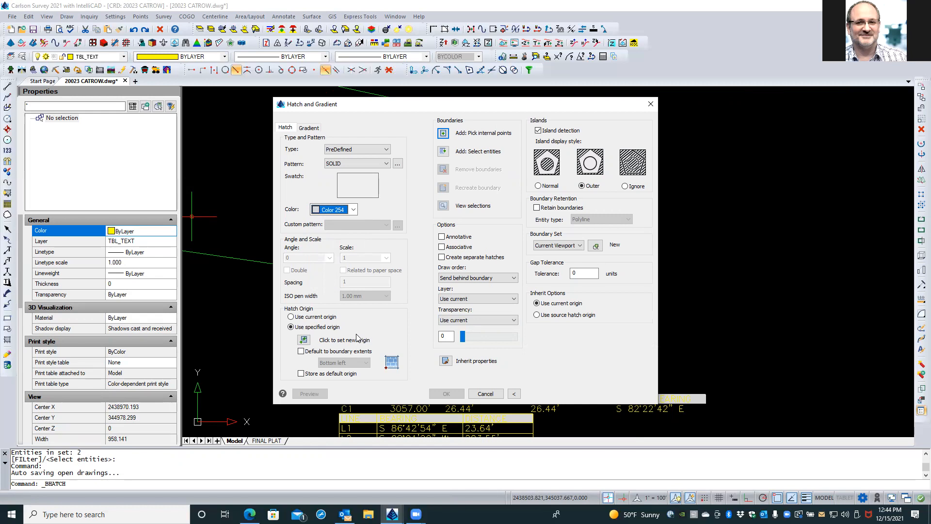
Step: Define the hatch boundary by picking internal points in both halves of the access easement strip
left_click(442, 133)
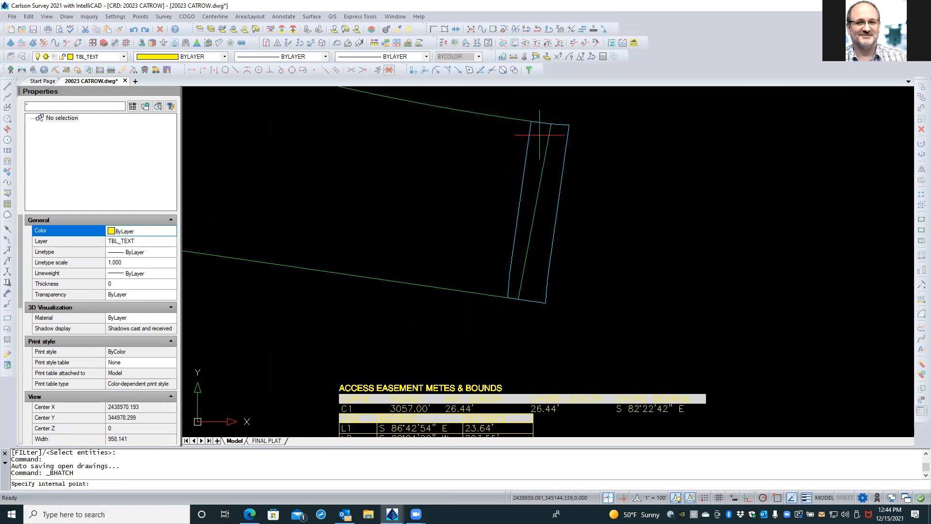
left_click(539, 135)
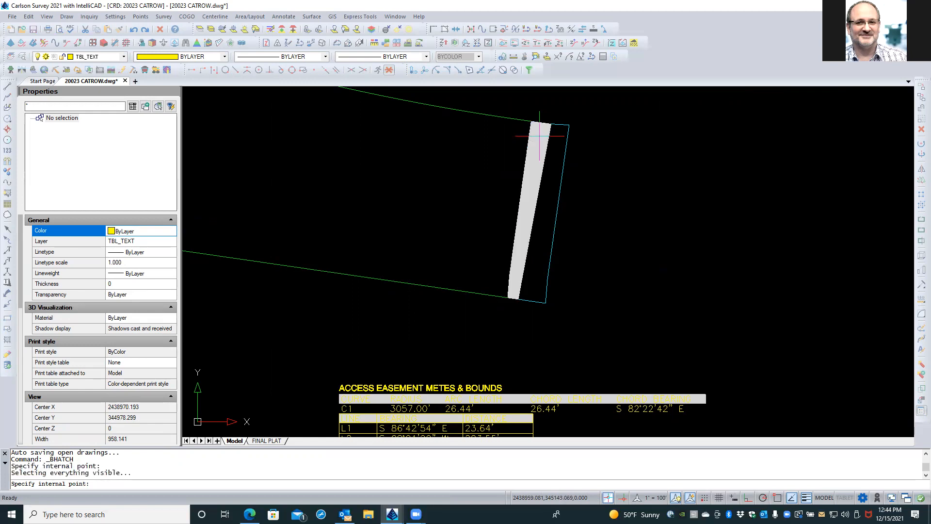
left_click(557, 151)
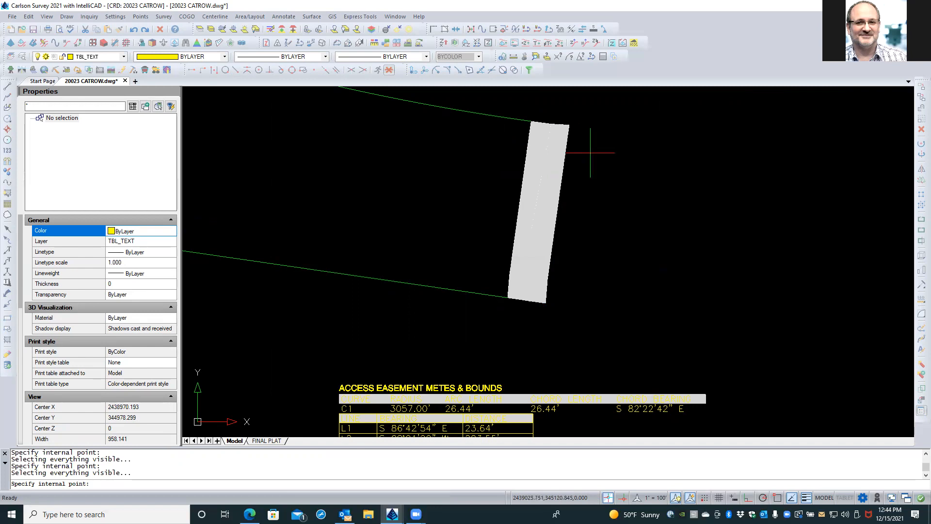
key("Return")
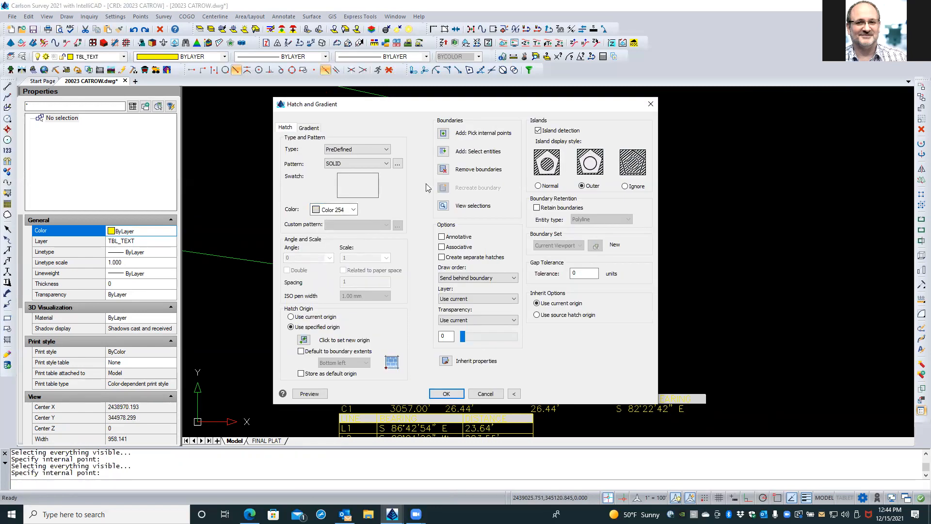
Step: Choose index color 254 and the Send to back draw order, and create the solid hatch in the easement strip
left_click(354, 210)
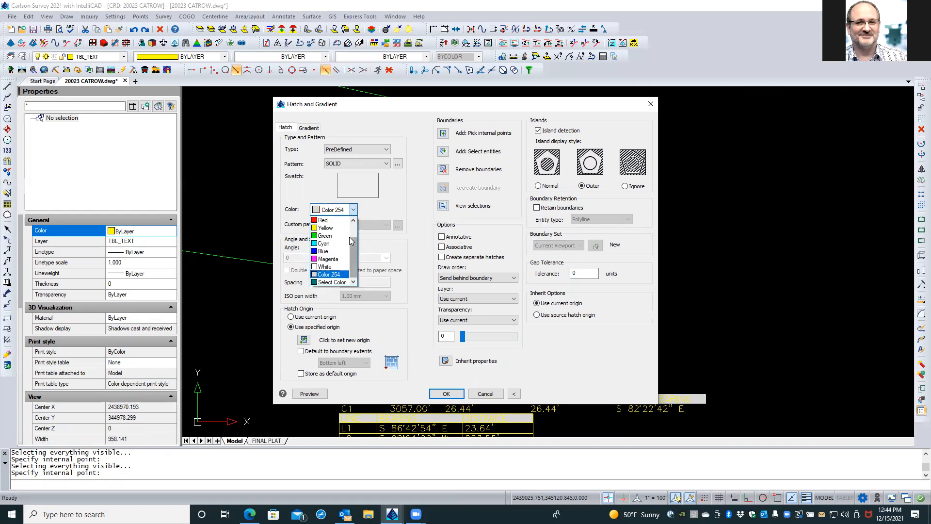
left_click(332, 282)
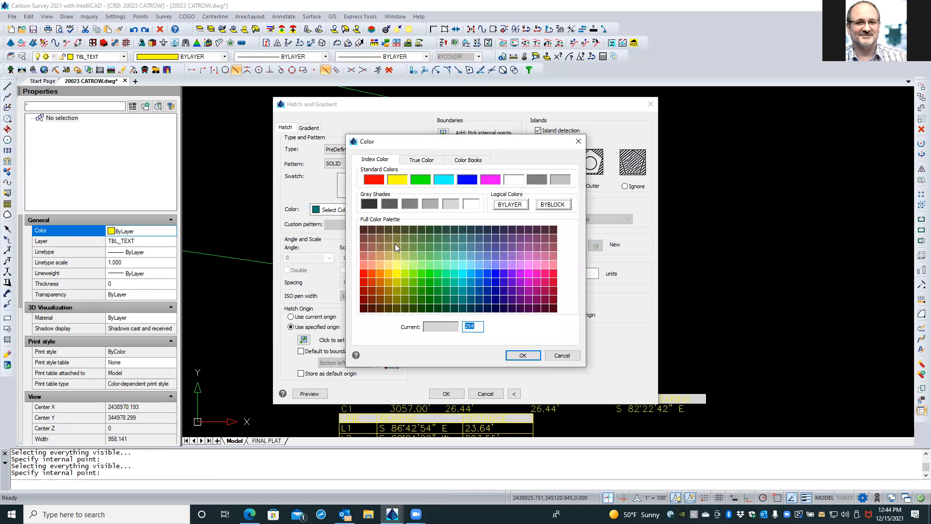
left_click(451, 204)
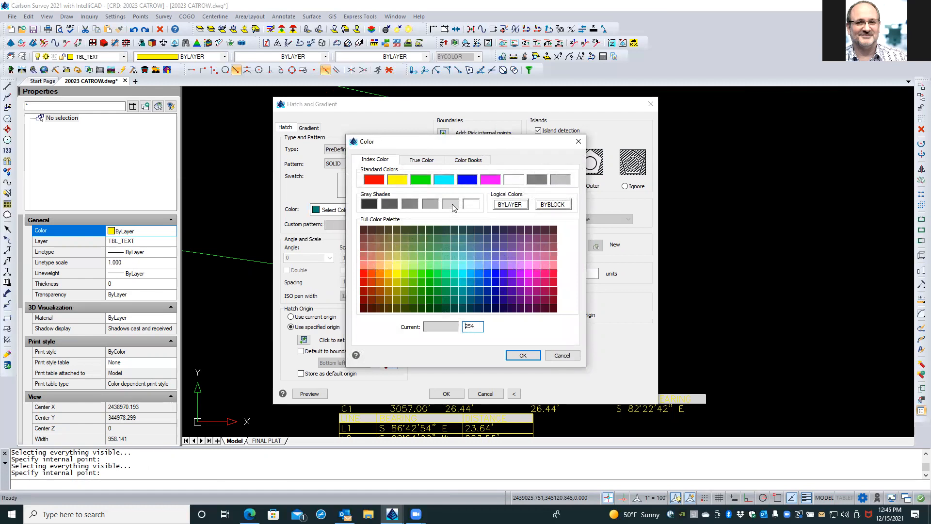
left_click(531, 355)
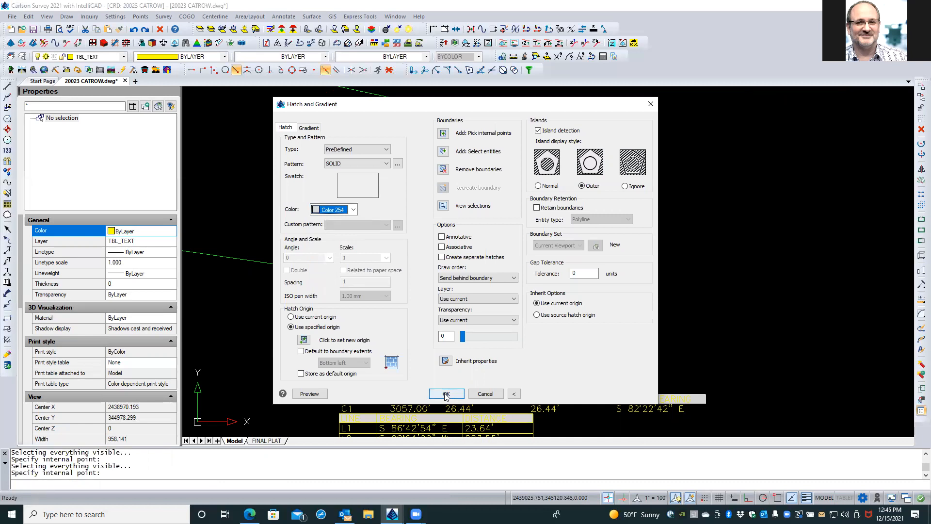
left_click(472, 280)
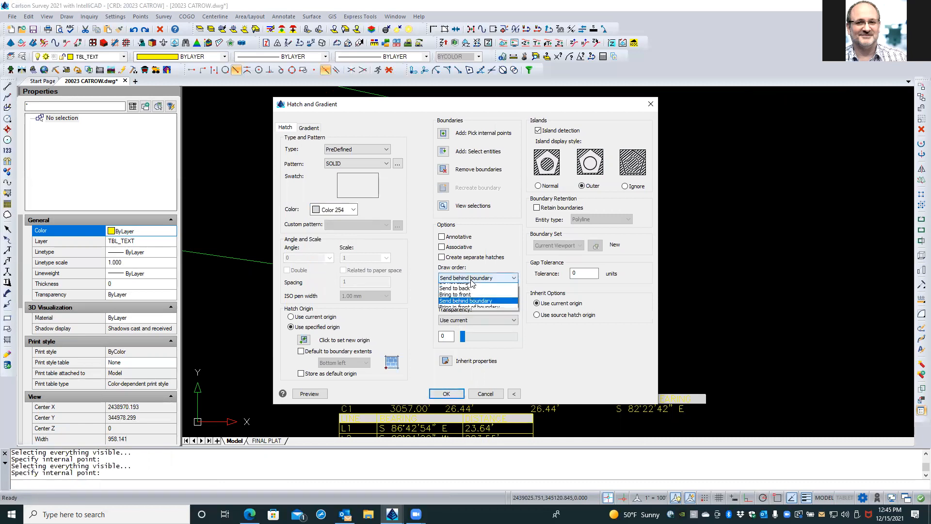
left_click(475, 294)
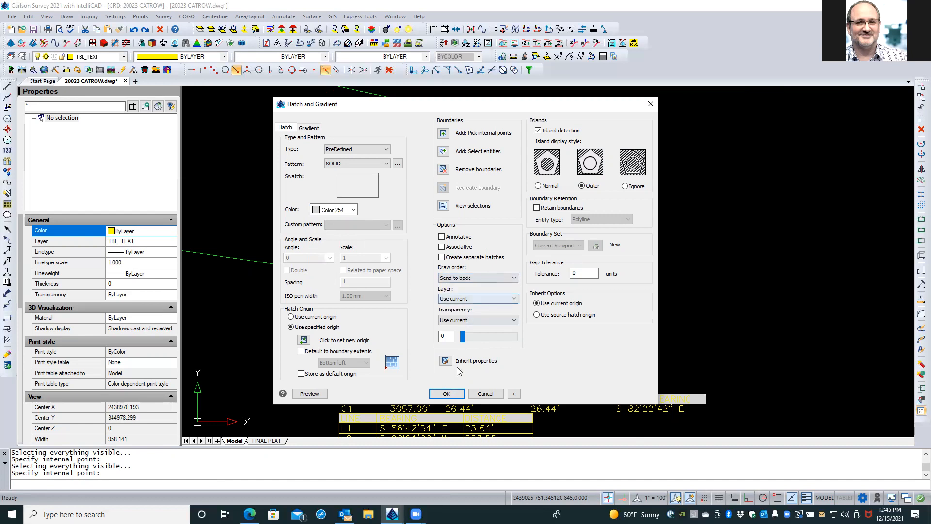
left_click(446, 394)
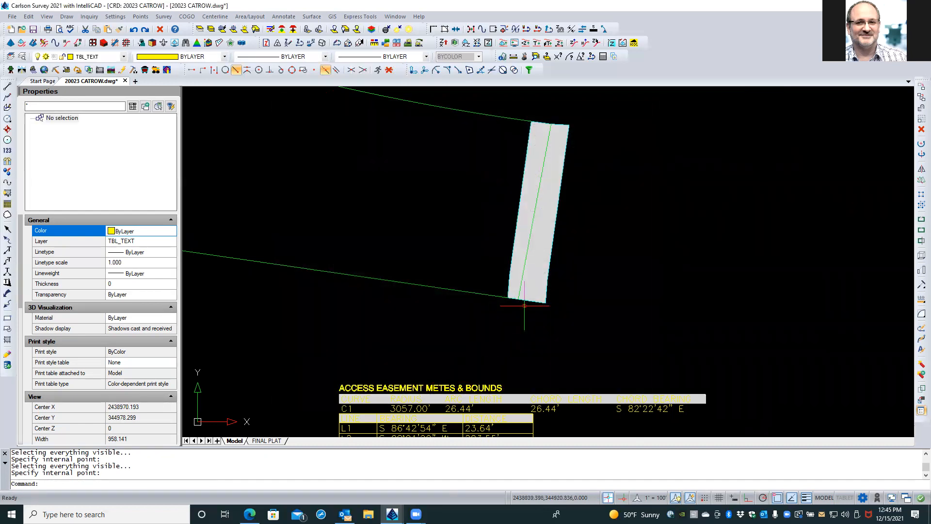
Step: Send the easement's solid hatch to the back of the draw order and clear the selection
left_click(536, 290)
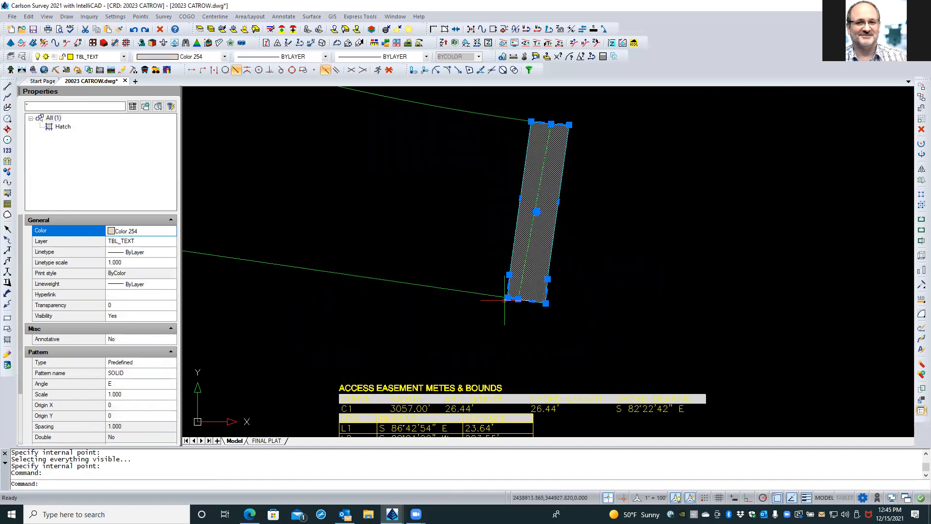
right_click(479, 316)
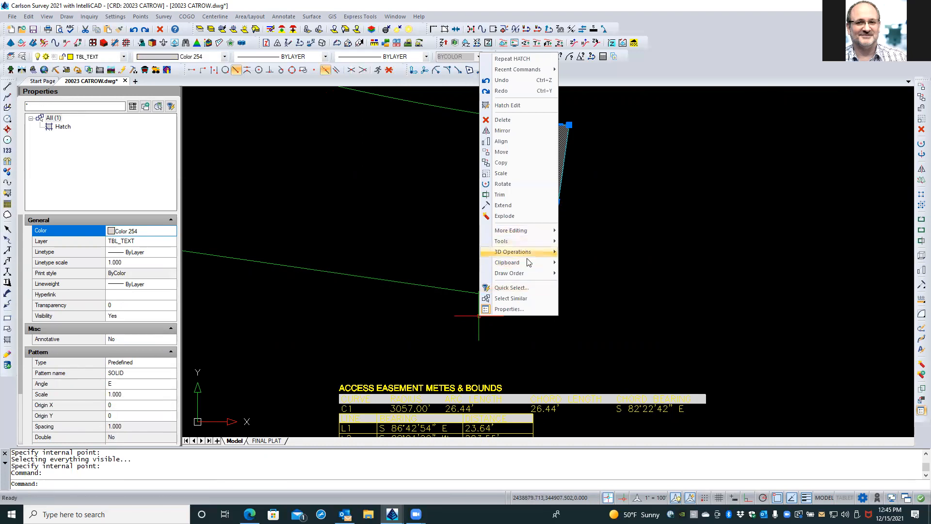
mouse_move(543, 273)
left_click(568, 285)
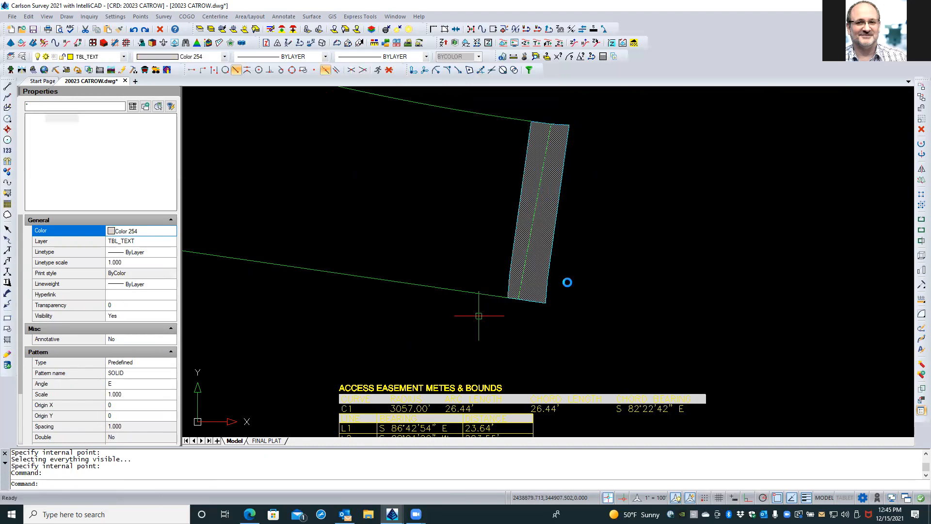
key("Escape")
key("Escape")
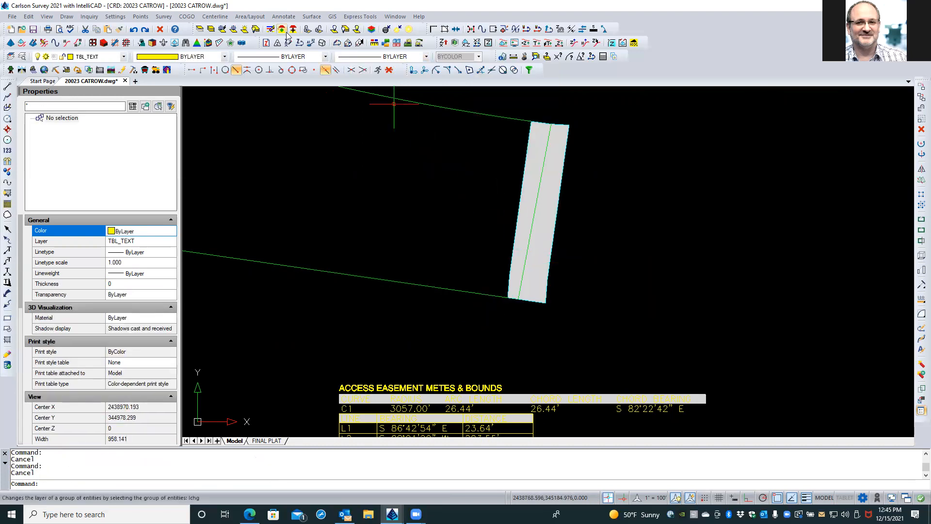
Step: Restore the isolated layers, switch to the FINAL PLAT layout and regenerate all its viewports
left_click(211, 29)
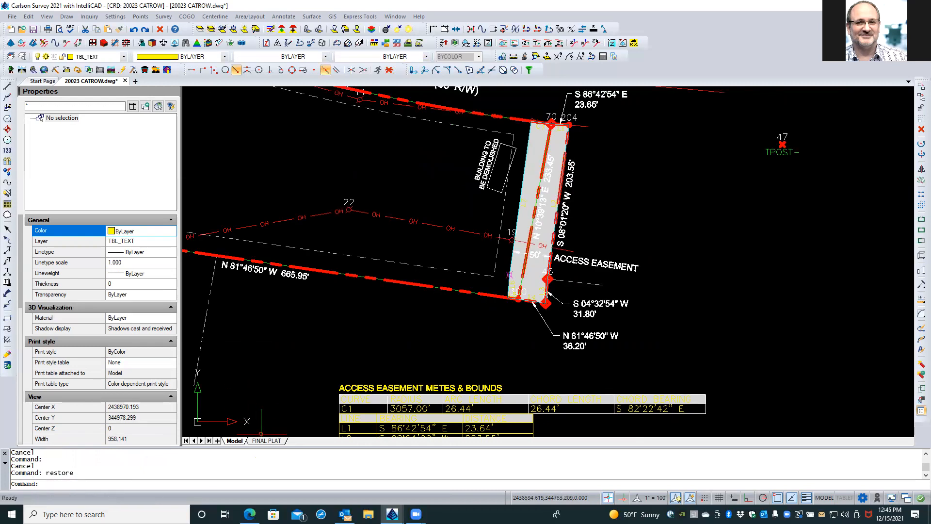
left_click(267, 440)
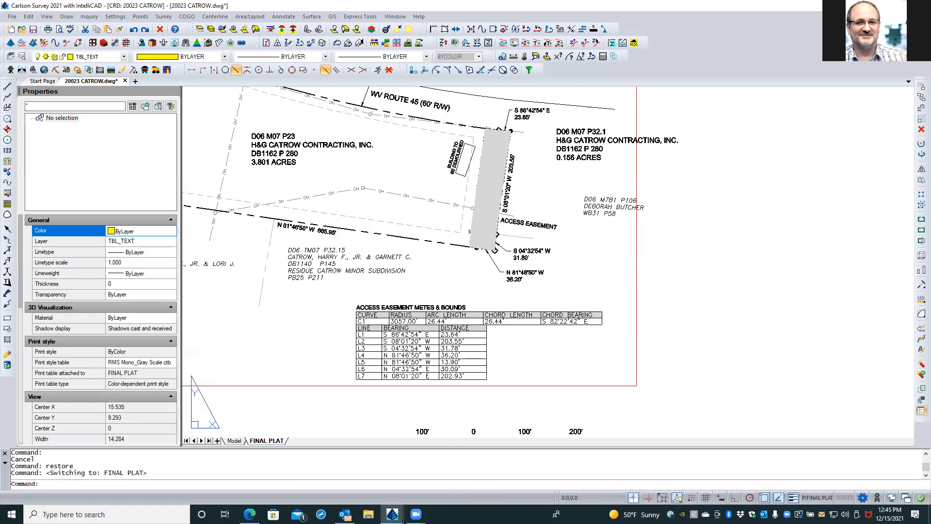
type("REA")
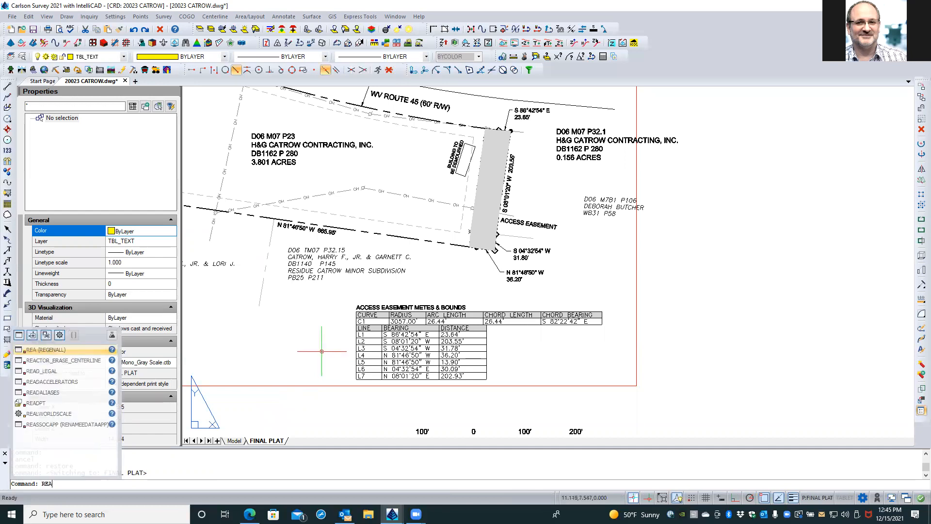
key("Return")
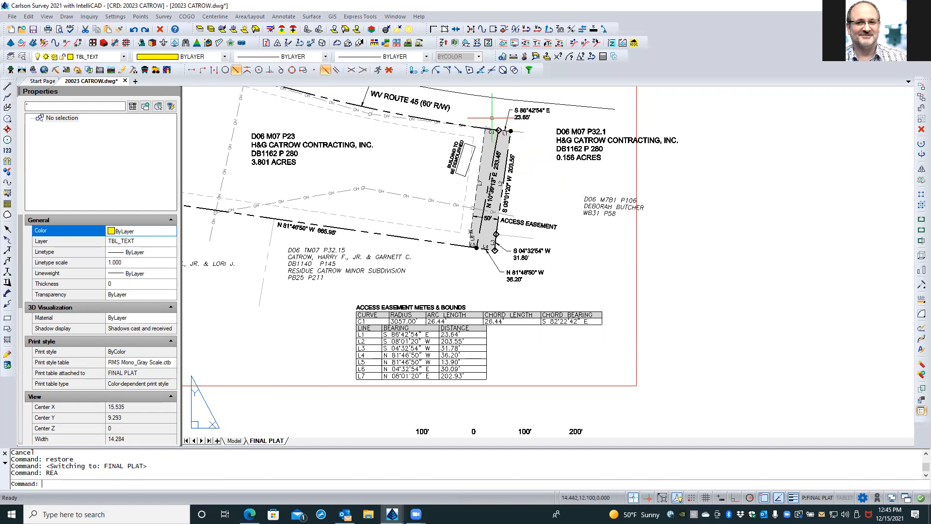
Step: Print the FINAL PLAT layout to PDF with the current settings, replacing the existing TEST.pdf in the job folder
scroll(490, 115, "up", 1)
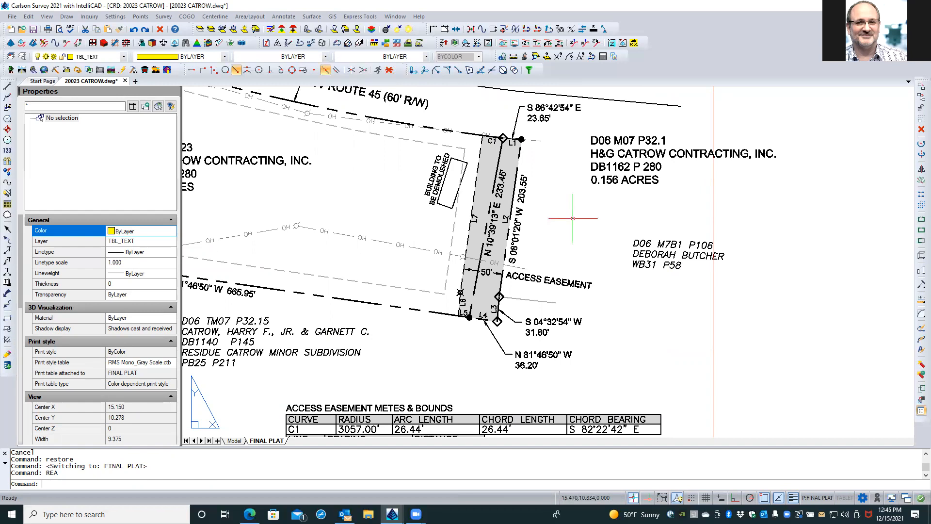
scroll(790, 270, "down", 2)
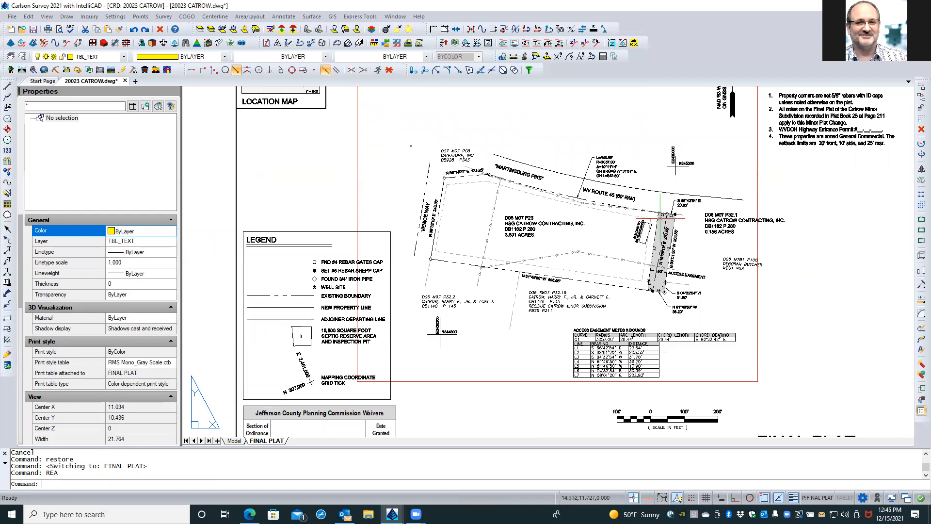
scroll(661, 222, "up", 2)
scroll(661, 222, "up", 2)
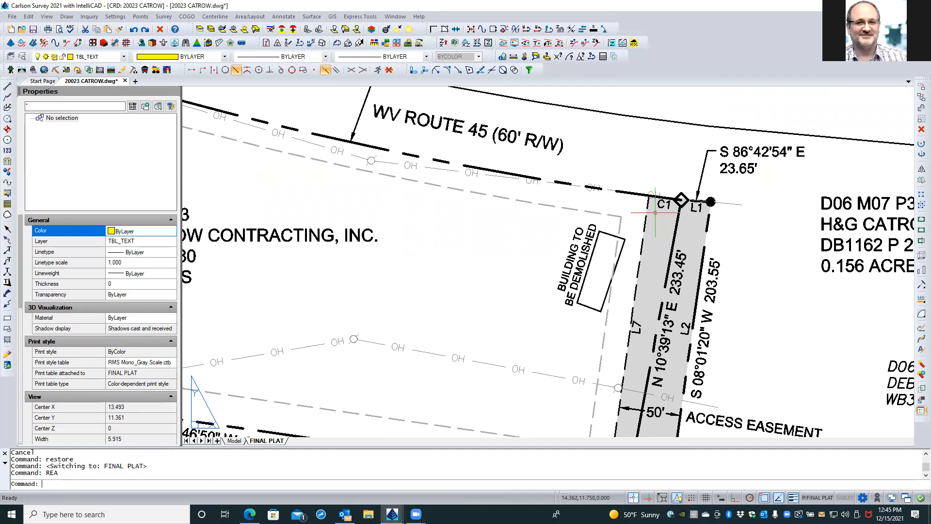
scroll(655, 212, "down", 2)
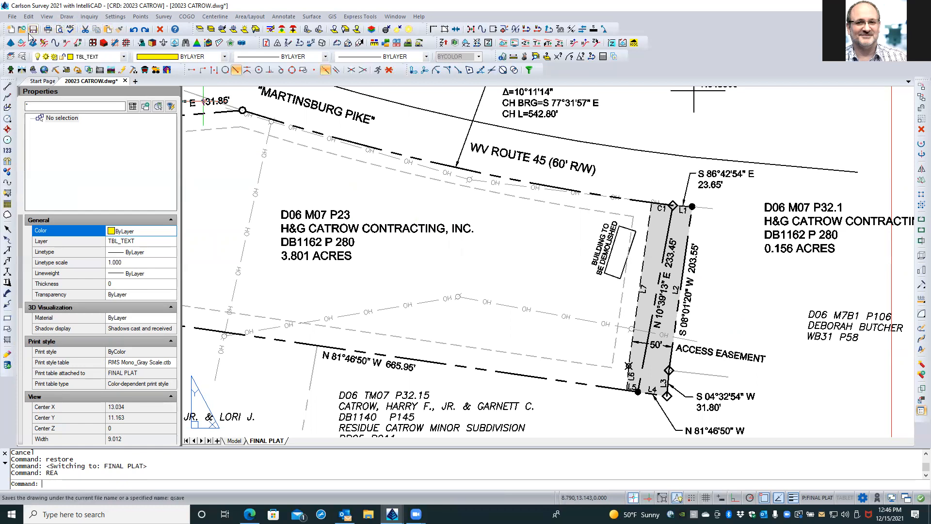
left_click(47, 31)
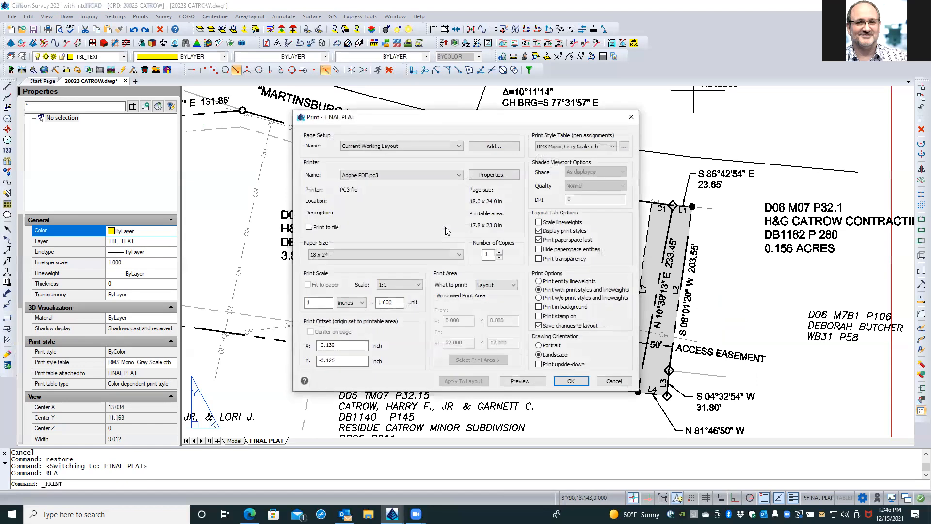
left_click(560, 382)
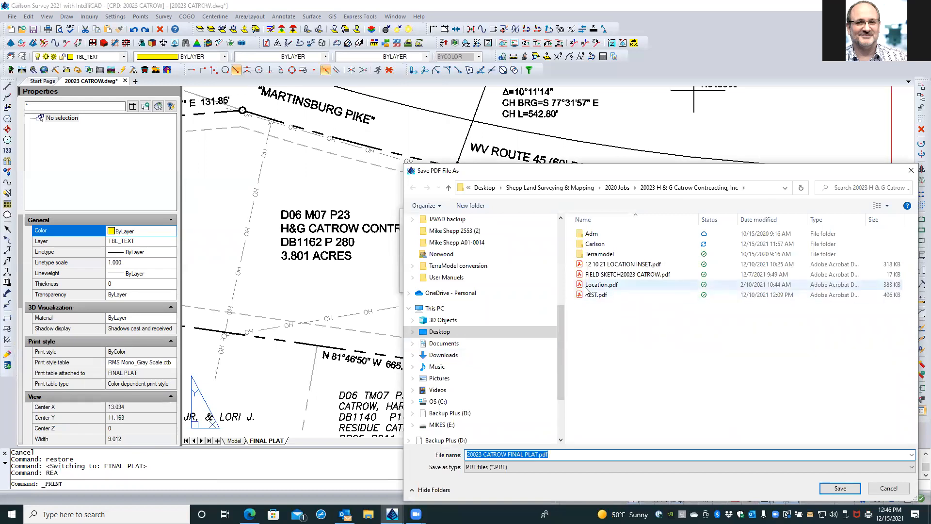
double_click(580, 296)
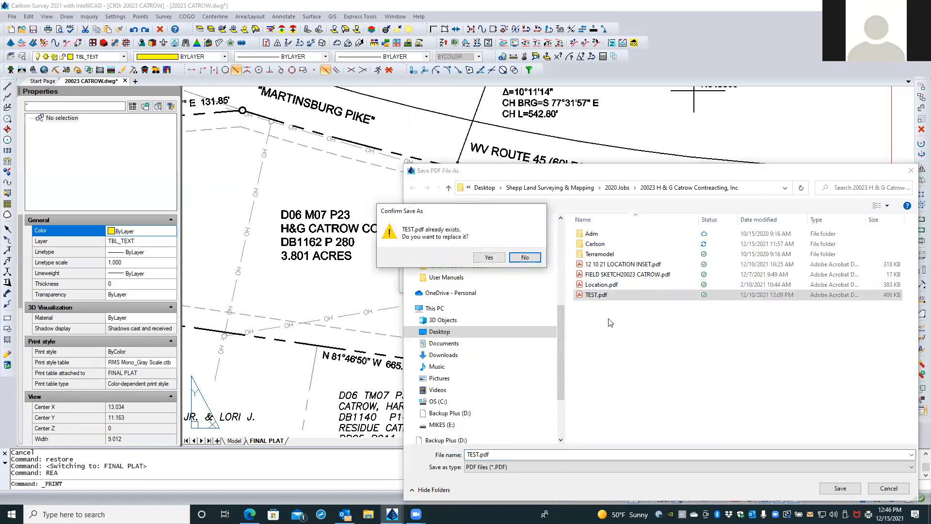
left_click(488, 257)
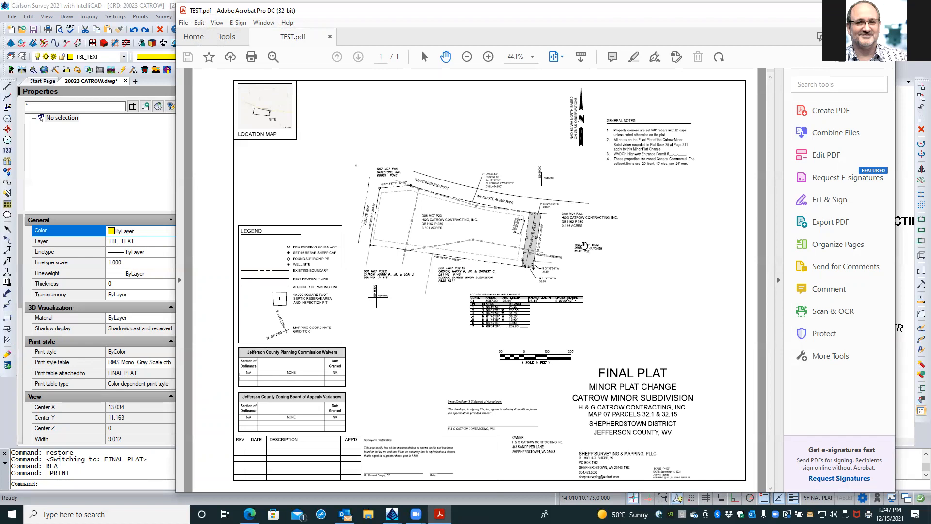
Step: Inspect the access easement's shading and linework up close in TEST.pdf in Adobe Acrobat, and close the PDF
scroll(632, 235, "up", 5, "ctrl")
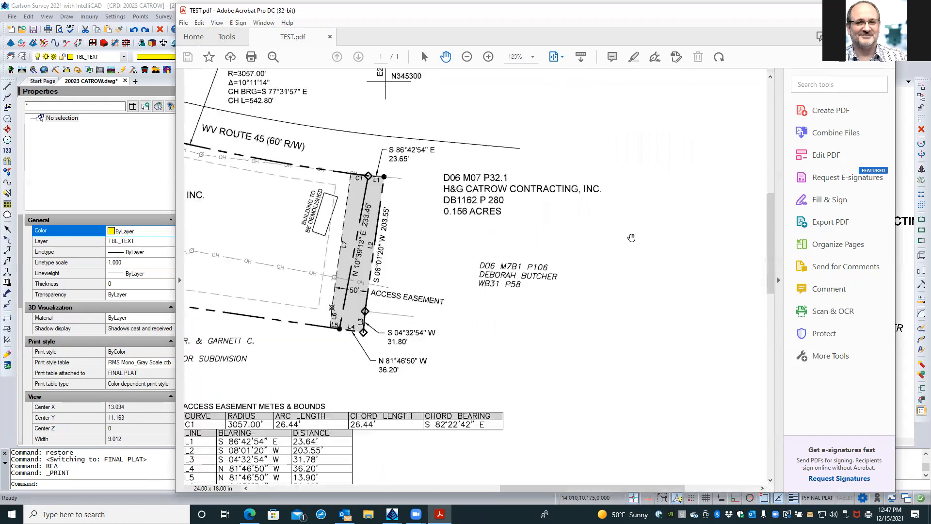
scroll(321, 238, "up", 3, "ctrl")
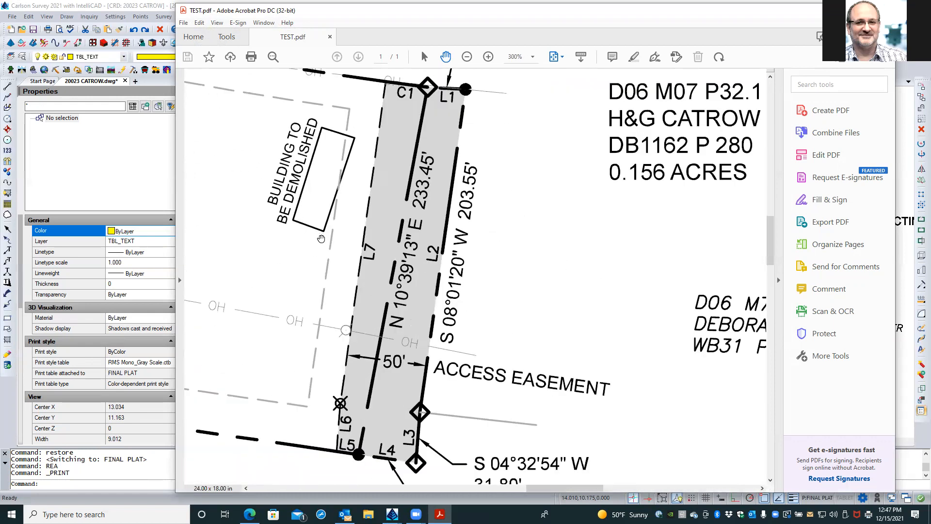
scroll(538, 253, "down", 2, "ctrl")
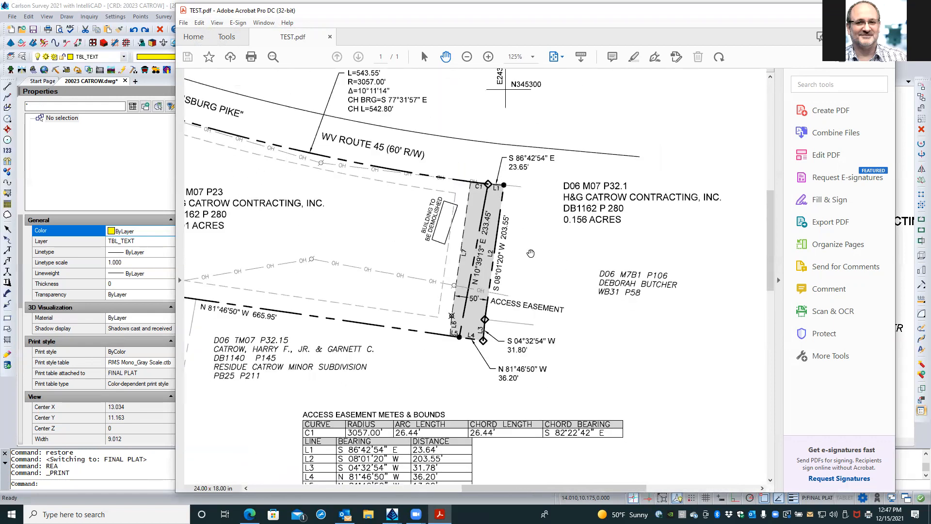
scroll(474, 249, "up", 3, "ctrl")
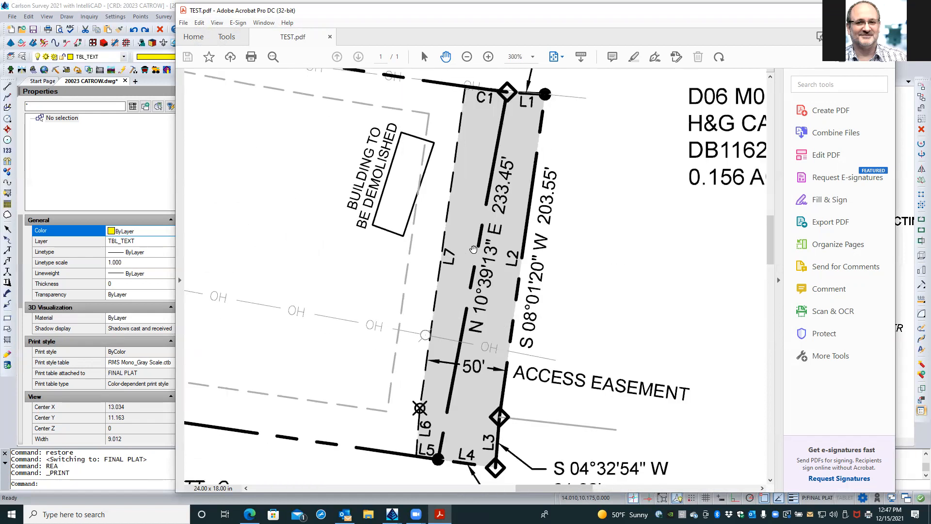
left_click(884, 10)
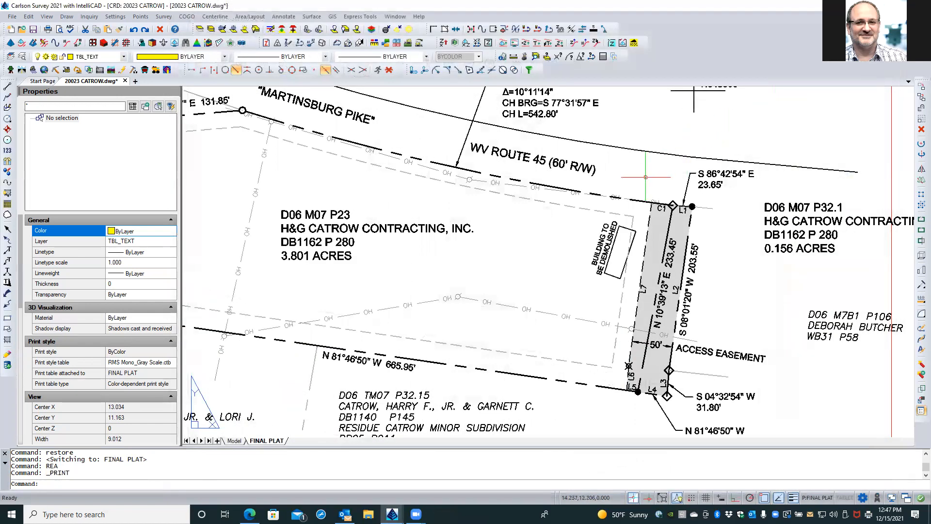
Step: Activate the plat viewport, set the access easement solid hatch's transparency to 50 and clear the selection
double_click(681, 229)
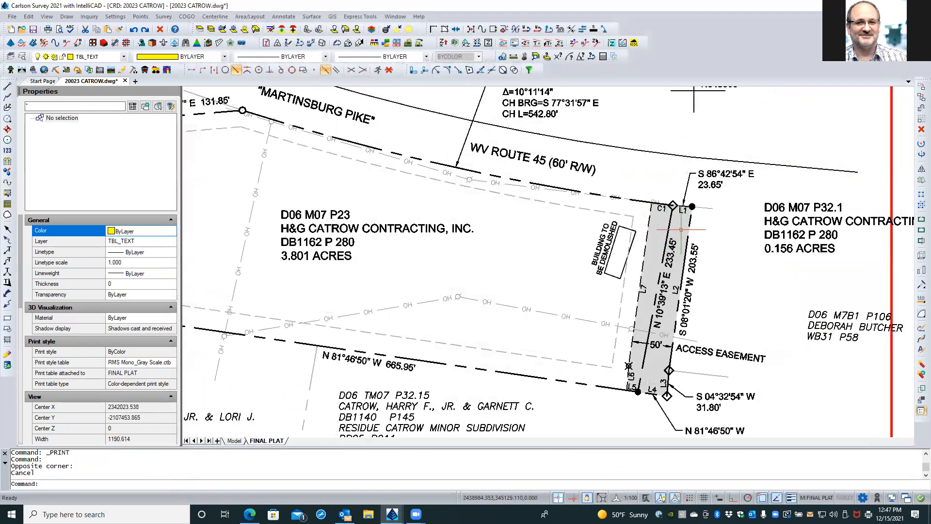
left_click(682, 229)
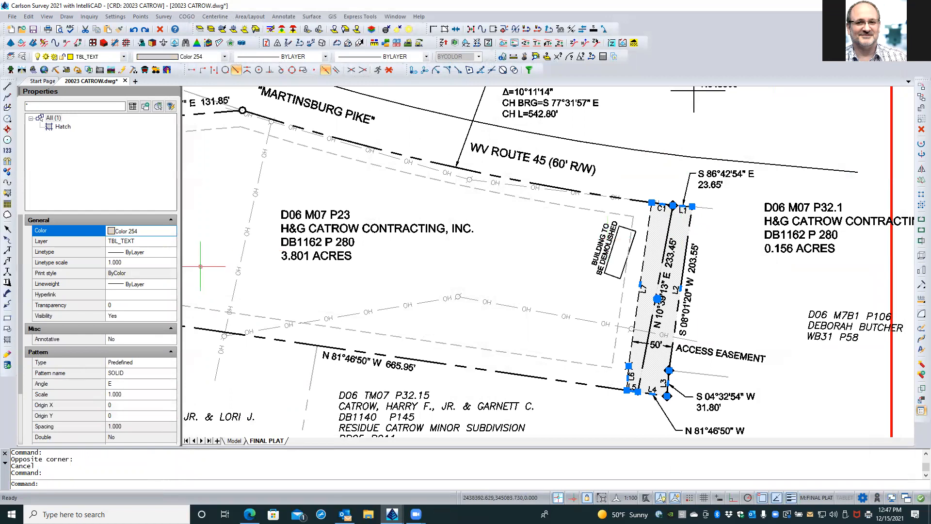
left_click(117, 304)
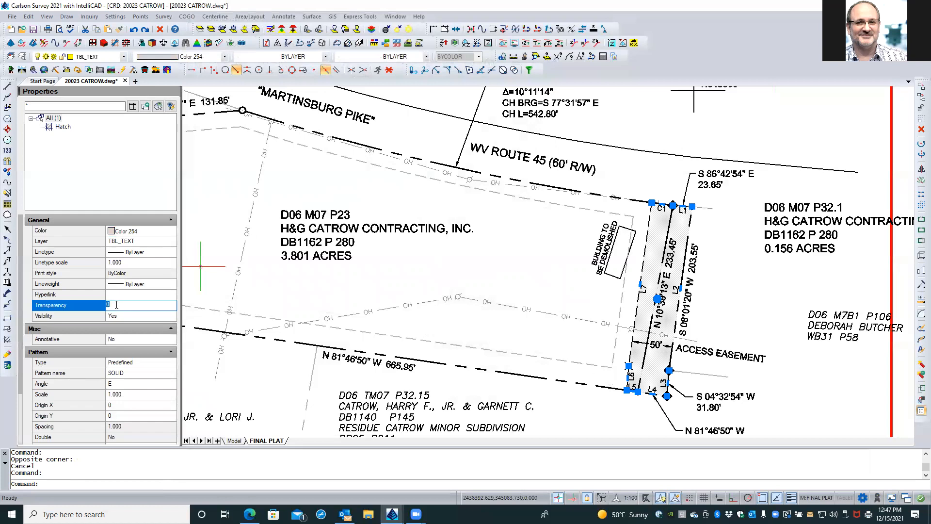
key("Return")
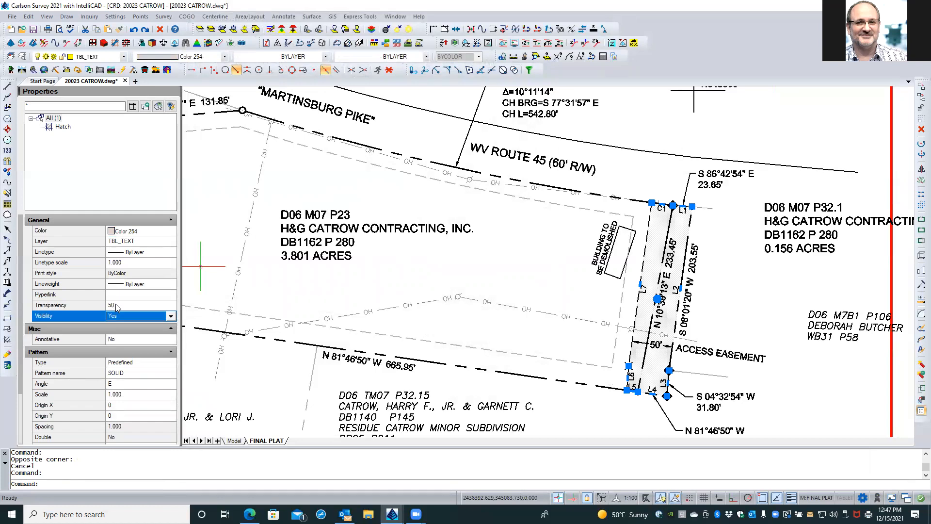
key("Escape")
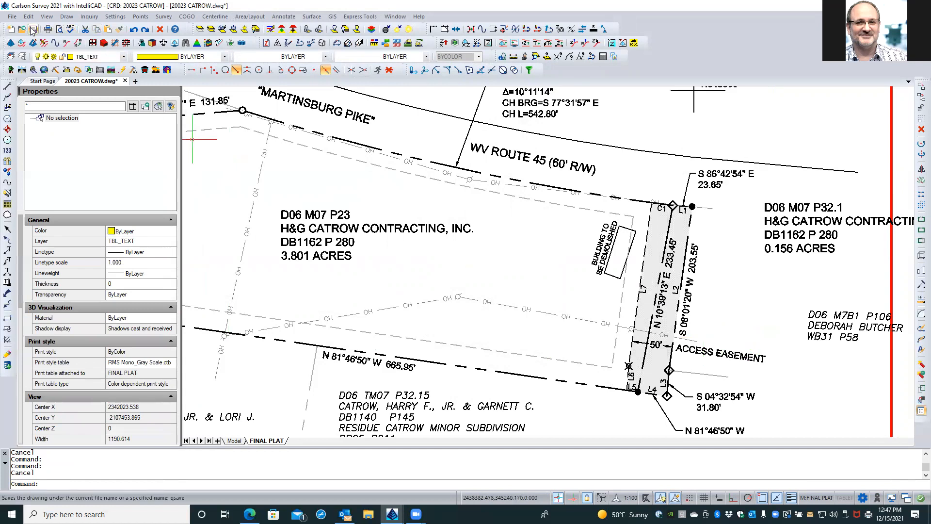
Step: Start printing the FINAL PLAT layout and enable Print transparency in its layout options
left_click(47, 29)
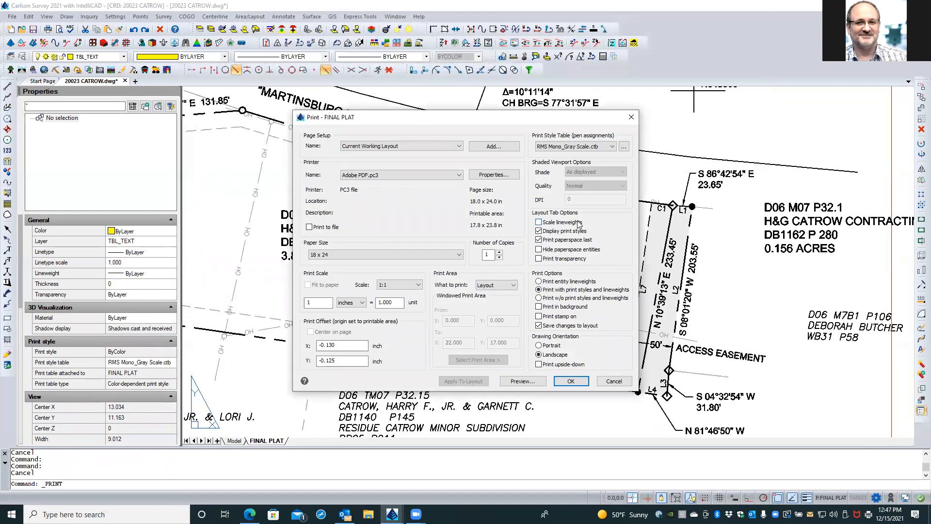
left_click(571, 261)
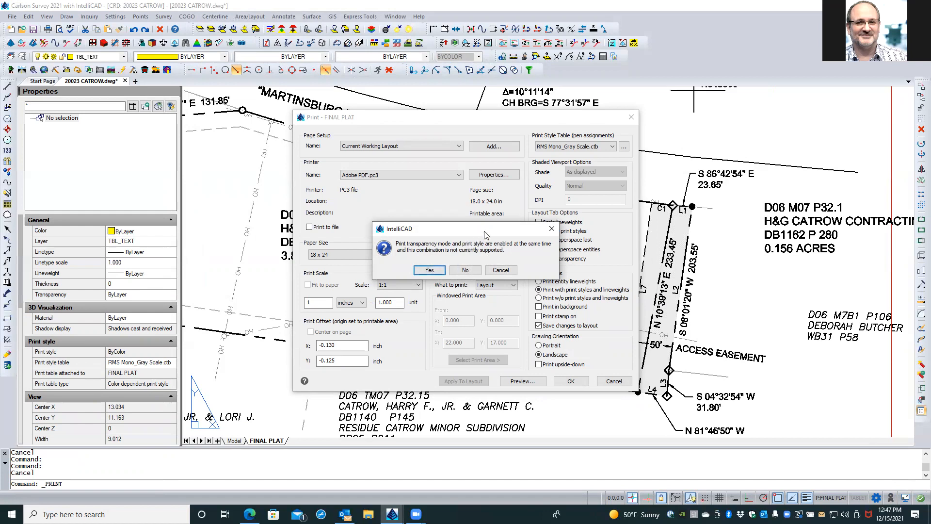
left_click_drag(485, 235, 427, 246)
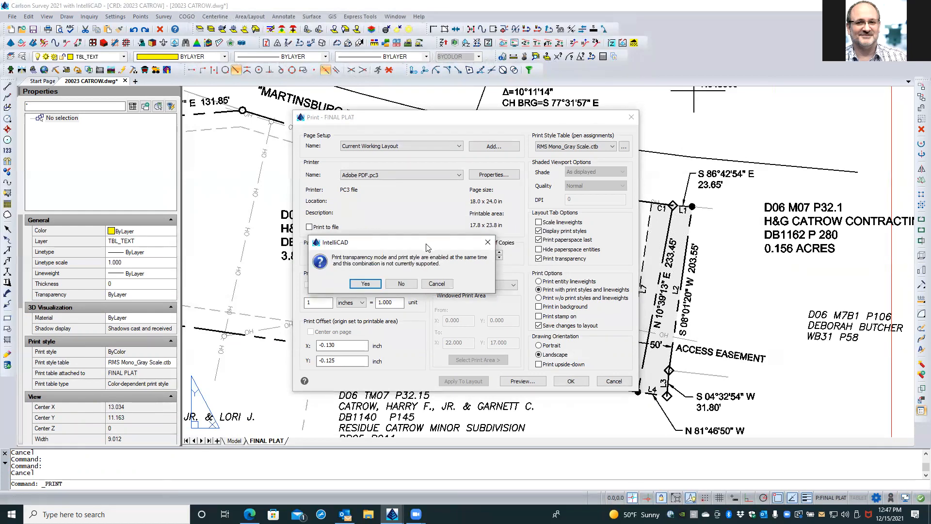
left_click(435, 283)
left_click(538, 259)
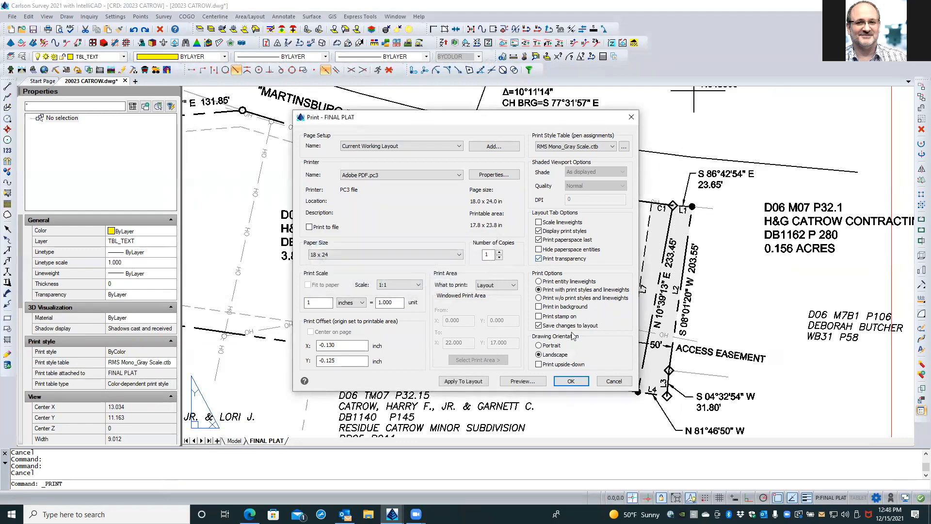
Step: Print the layout to PDF, replacing the existing TEST.pdf in the job folder
left_click(571, 381)
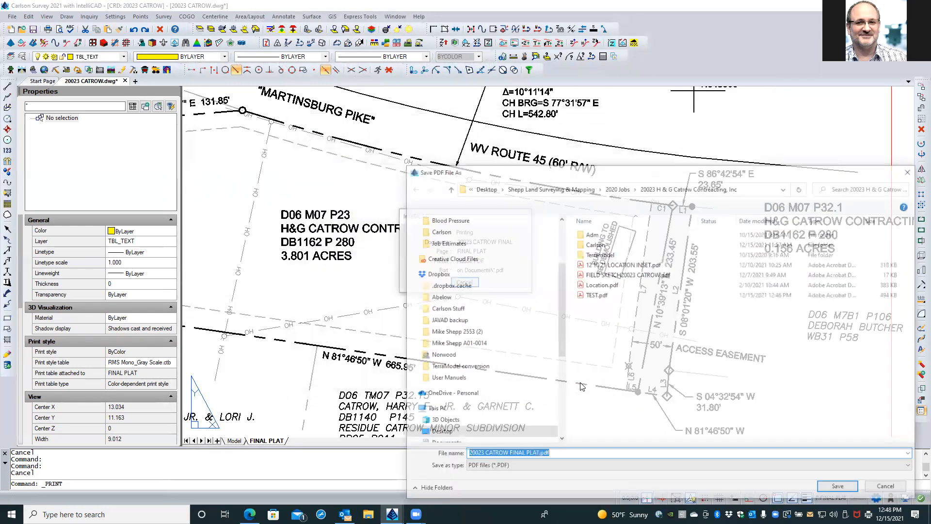
left_click(593, 296)
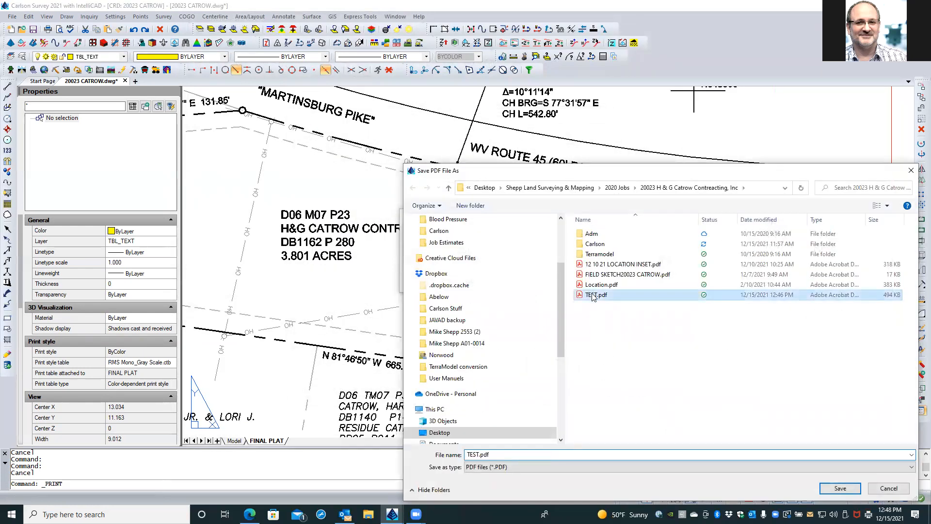
double_click(593, 296)
left_click(489, 258)
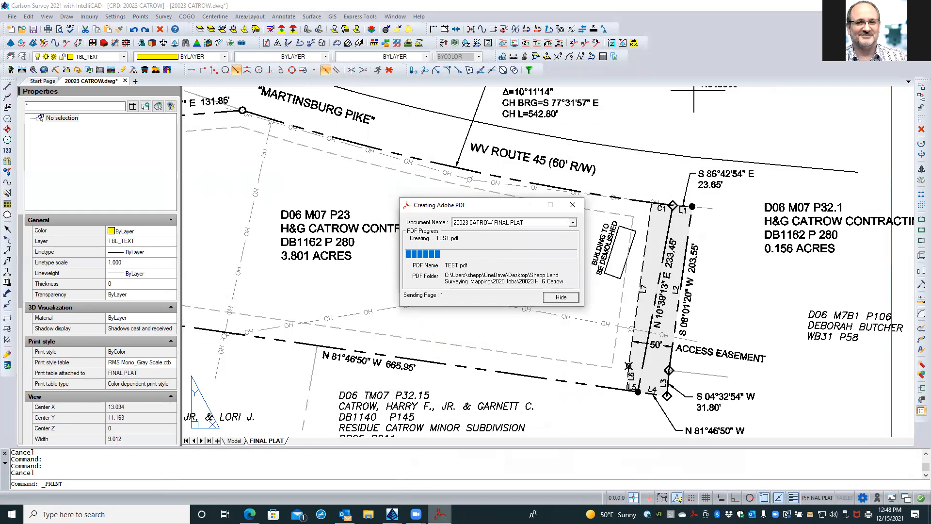
Step: Examine the access easement's shading and text in the new TEST.pdf in Adobe Acrobat, and close the PDF
mouse_move(440, 514)
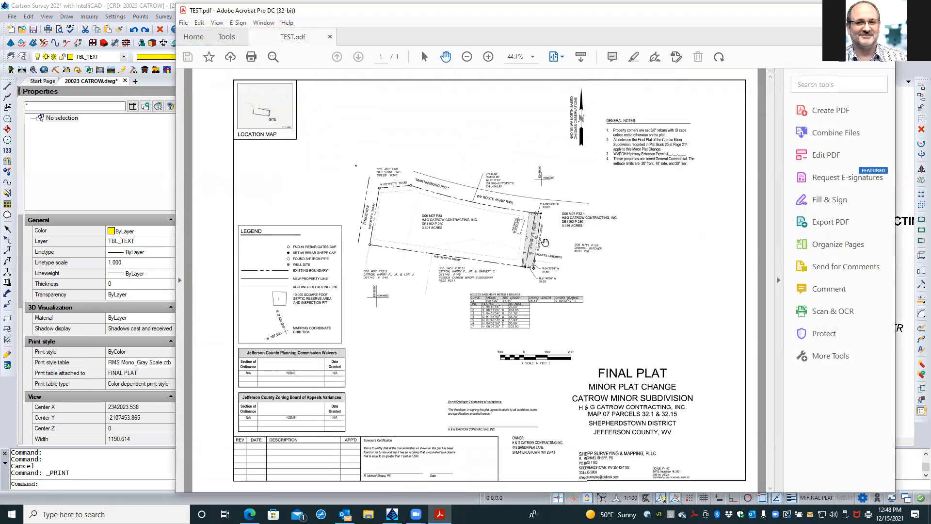
scroll(545, 243, "up", 3, "ctrl")
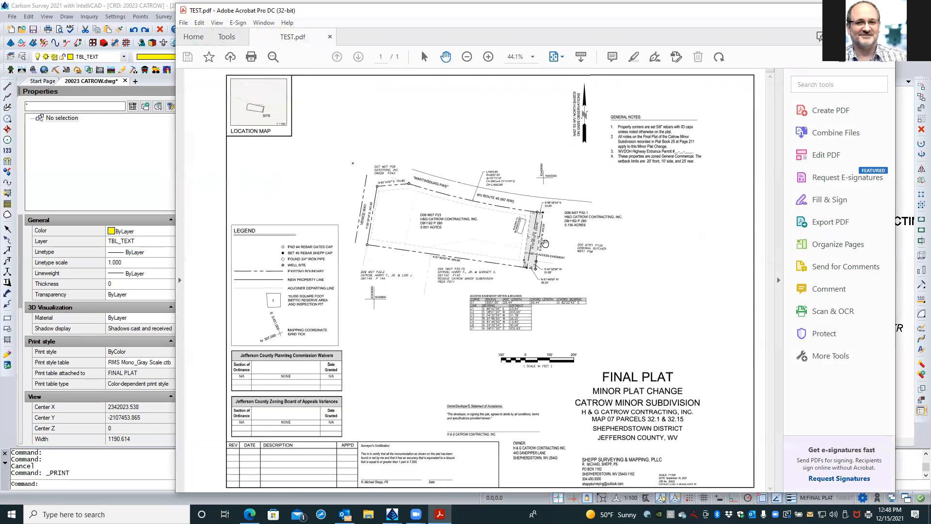
scroll(545, 242, "up", 6, "ctrl")
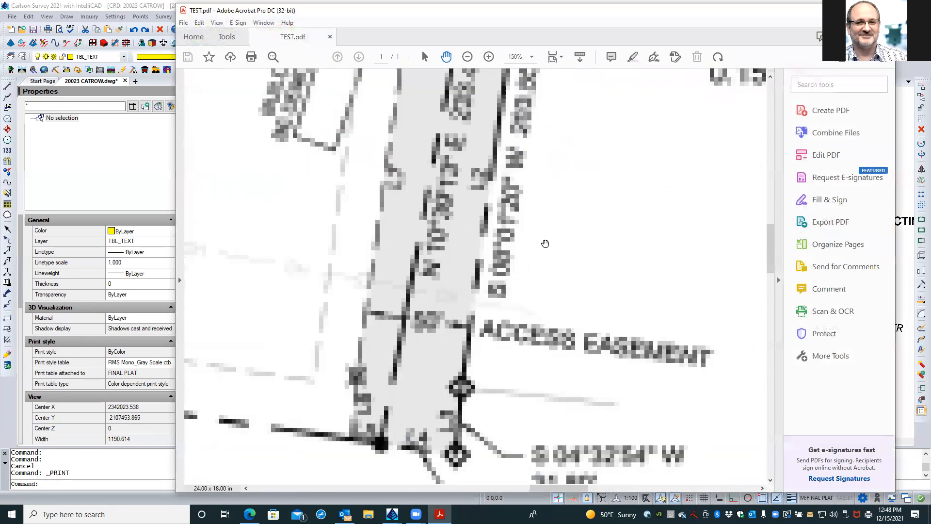
scroll(545, 245, "down", 4, "ctrl")
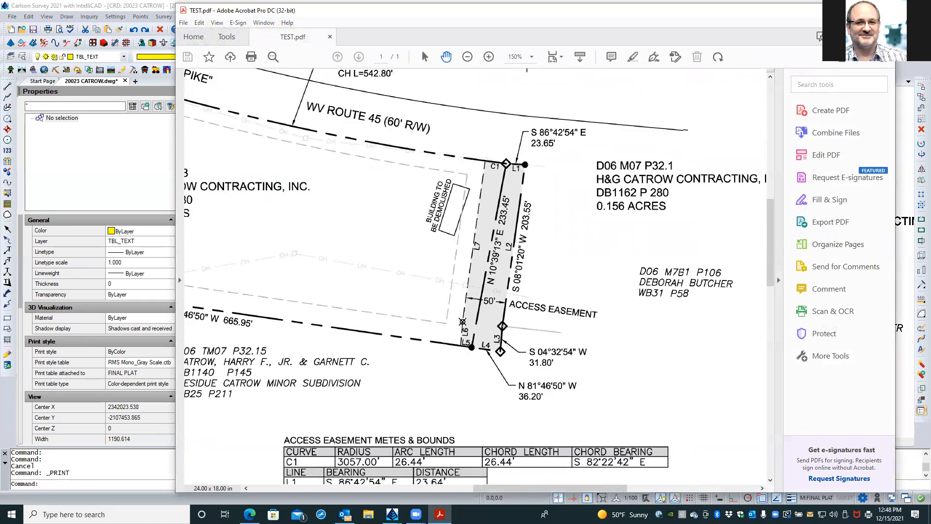
left_click(884, 10)
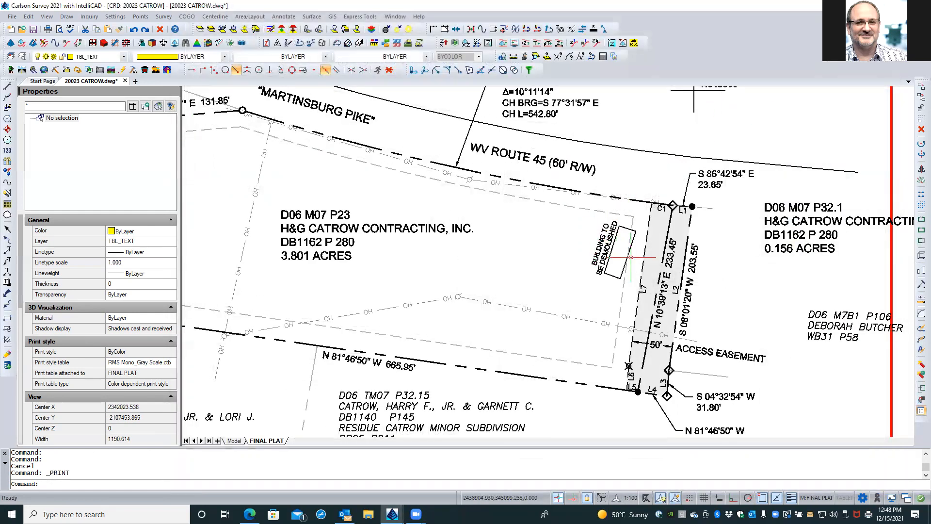
Step: Move the L7 line label slightly away from the easement's dashed boundary line and clear the selection
scroll(698, 294, "up", 3)
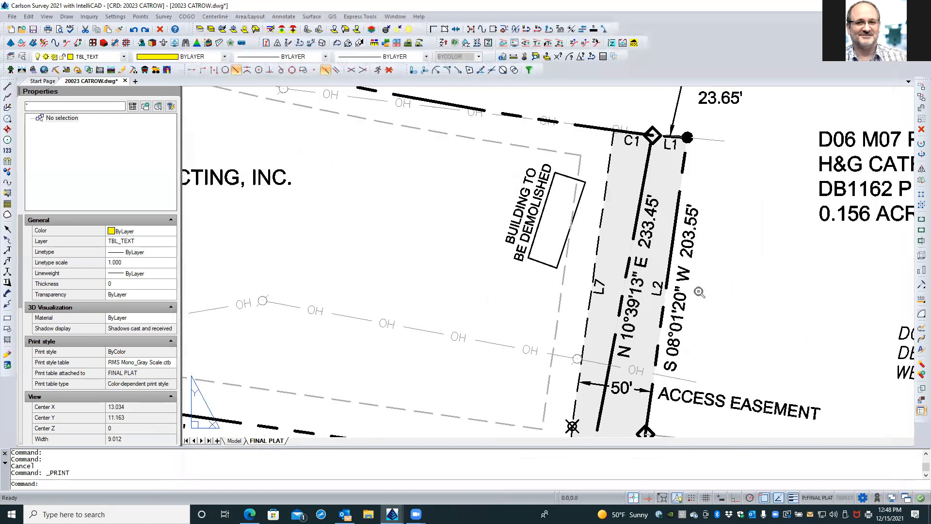
left_click(600, 293)
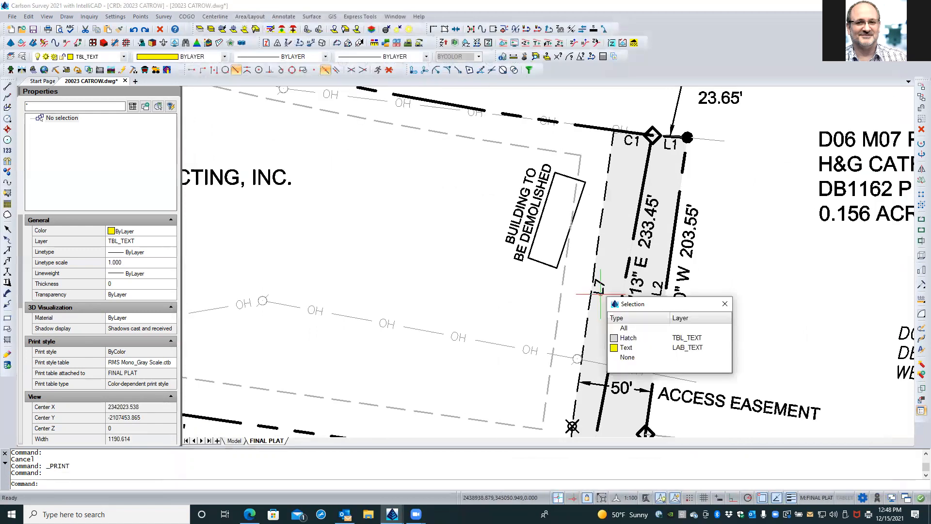
left_click(626, 347)
scroll(615, 295, "up", 4)
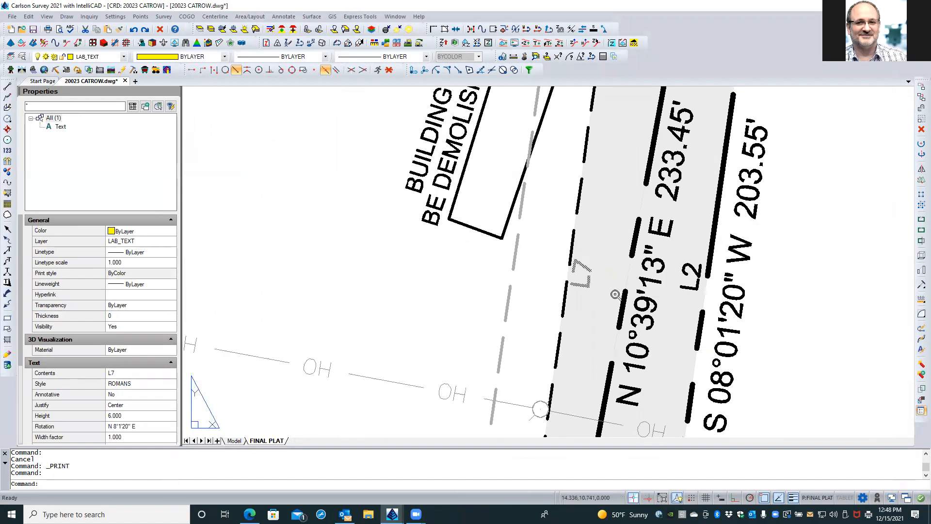
scroll(615, 294, "up", 1)
left_click(582, 268)
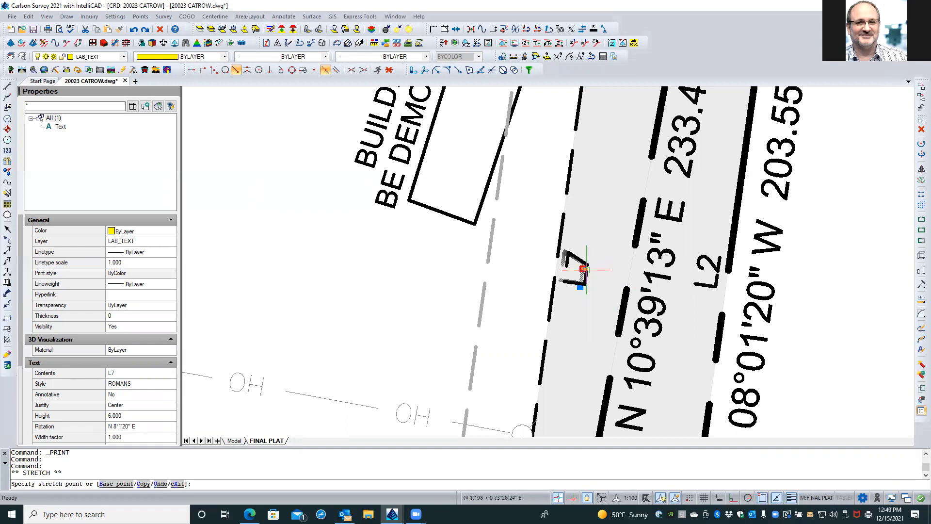
left_click(586, 270)
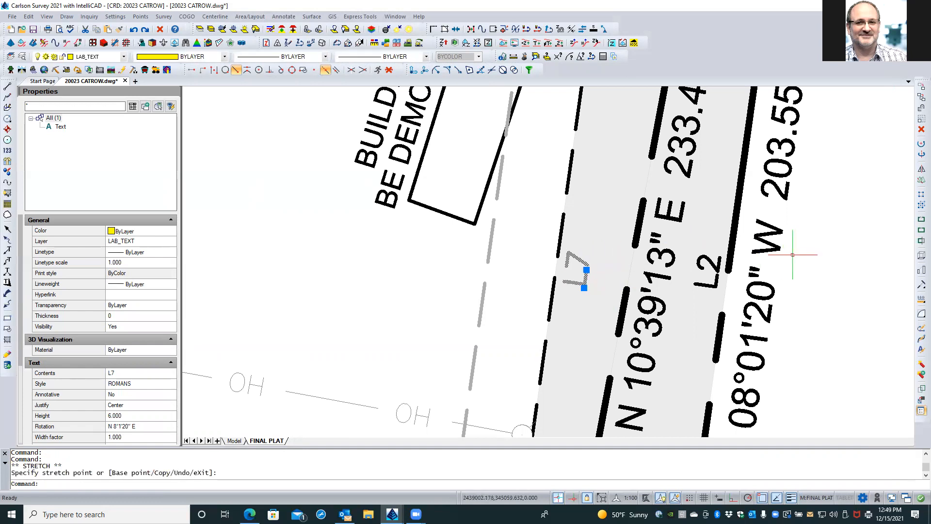
key("Escape")
key("Escape")
scroll(338, 243, "down", 1)
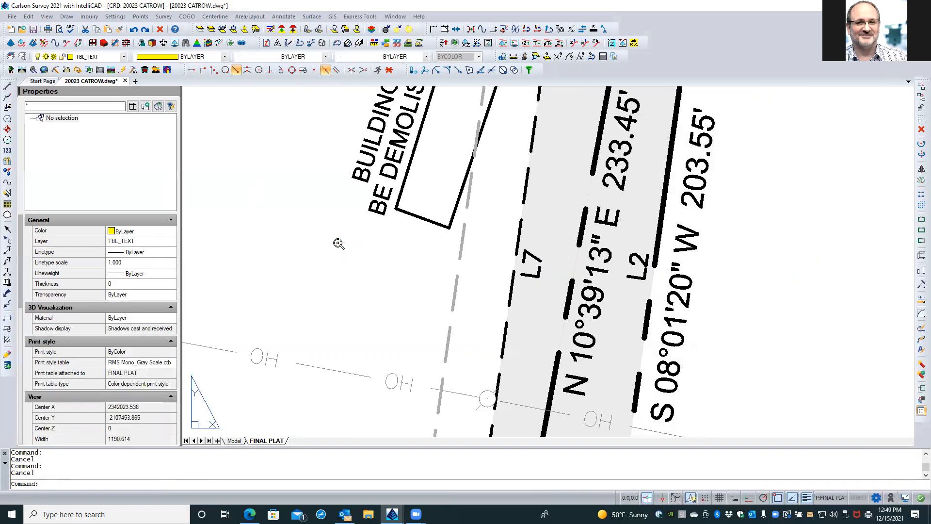
scroll(338, 244, "down", 3)
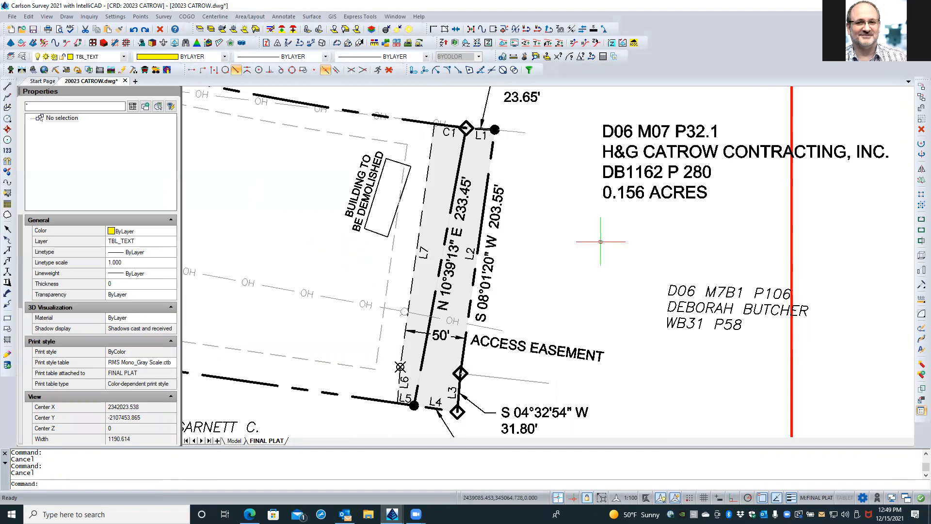
Step: Return to paper space, fit the whole FINAL PLAT sheet in view and save the drawing
double_click(818, 247)
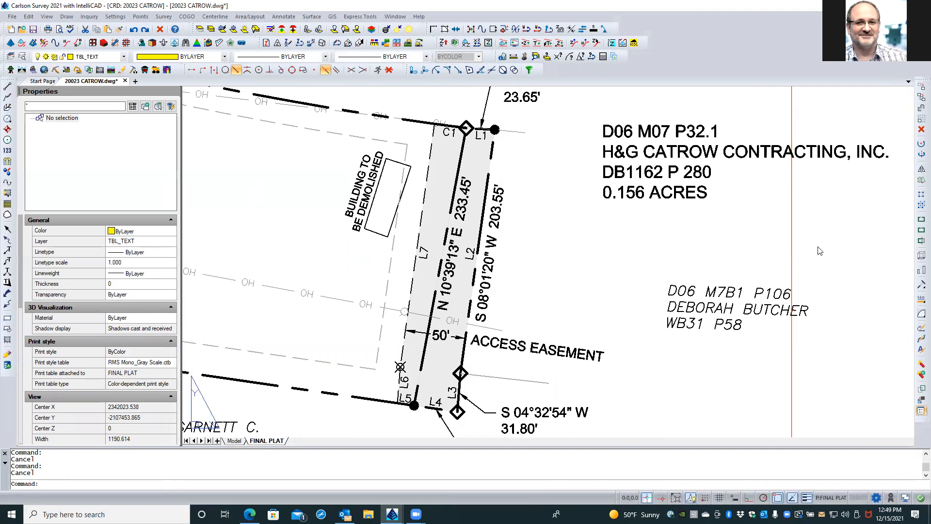
middle_click(764, 245)
middle_click(765, 245)
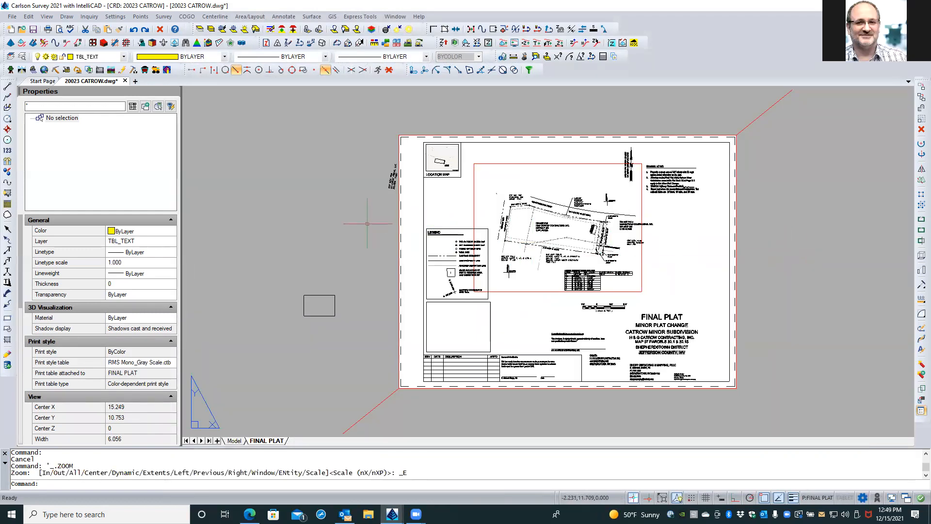
left_click(33, 30)
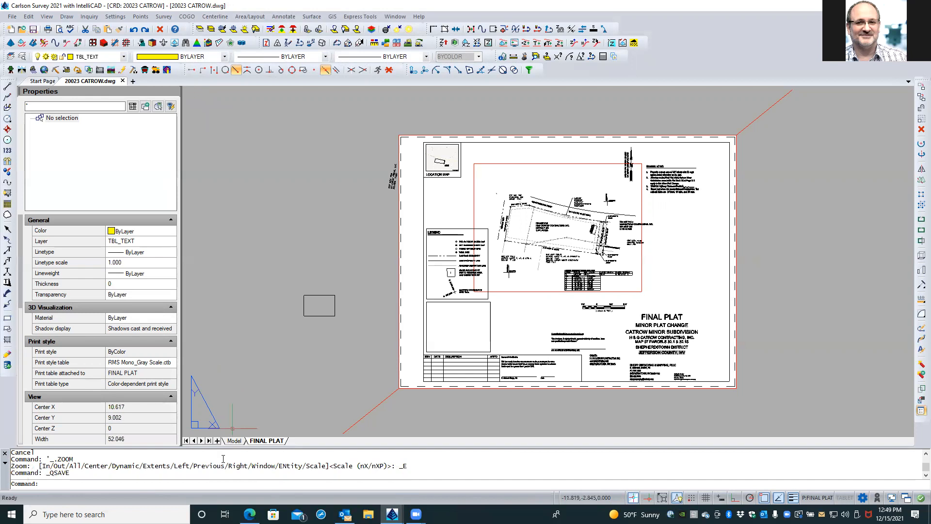
Step: Modify the FINAL PLAT page setup and open its print style table RMS Mono_Gray Scale.ctb for editing
right_click(257, 442)
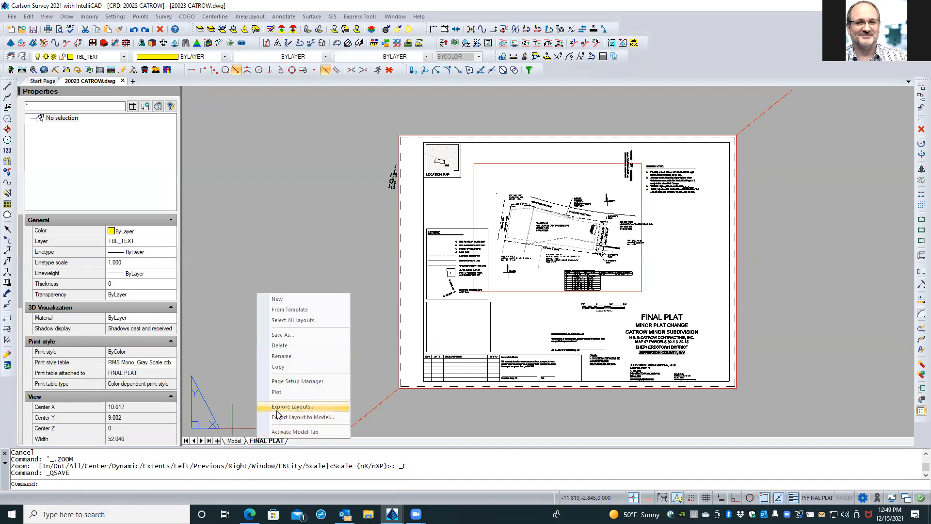
left_click(289, 379)
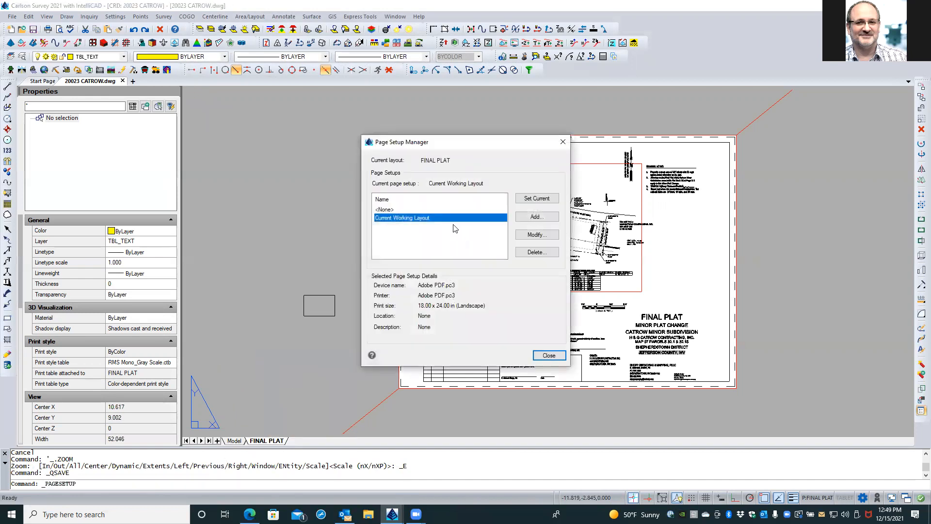
left_click(543, 235)
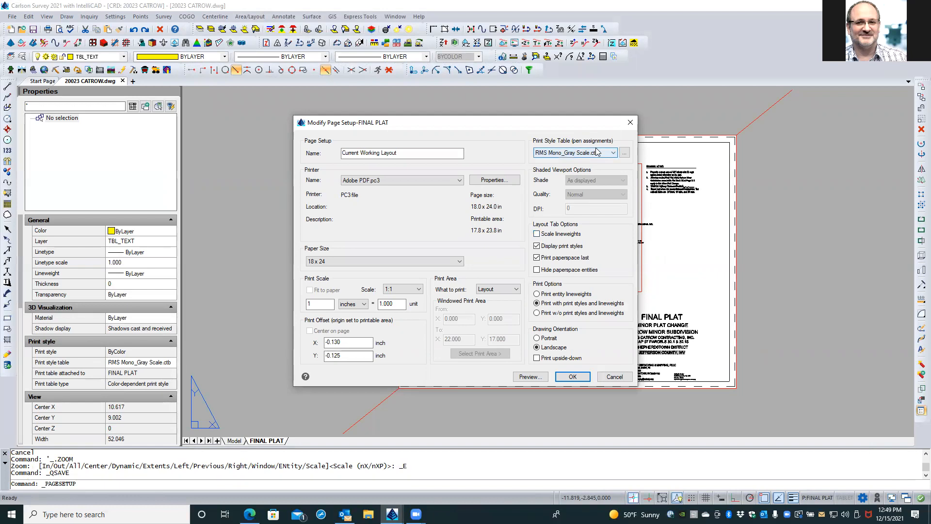
left_click(625, 153)
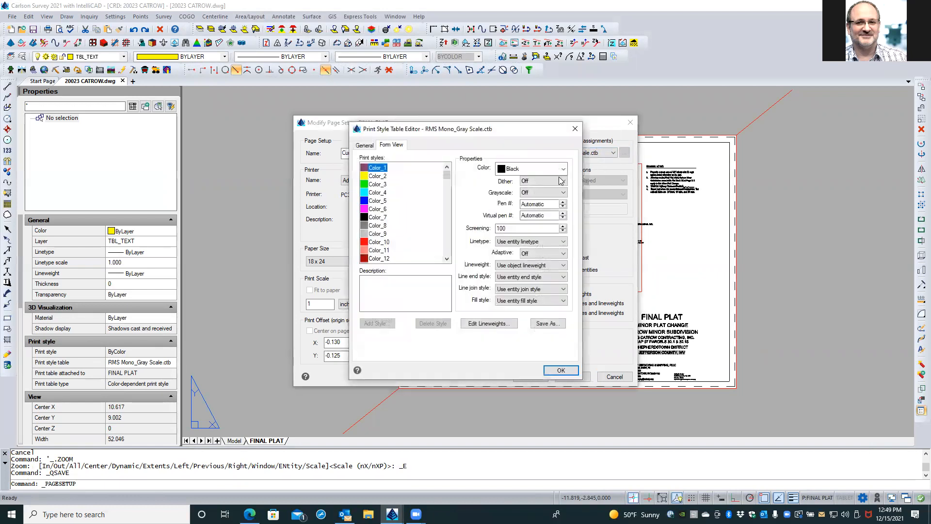
Step: Turn on dithering and grayscale for the Color_254 print style in the print style table
left_click_drag(446, 177, 447, 253)
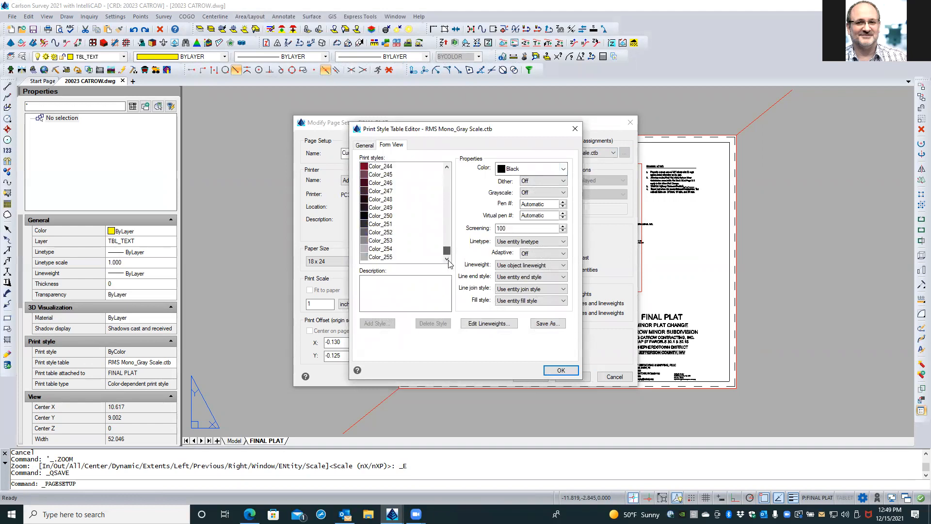
left_click(389, 249)
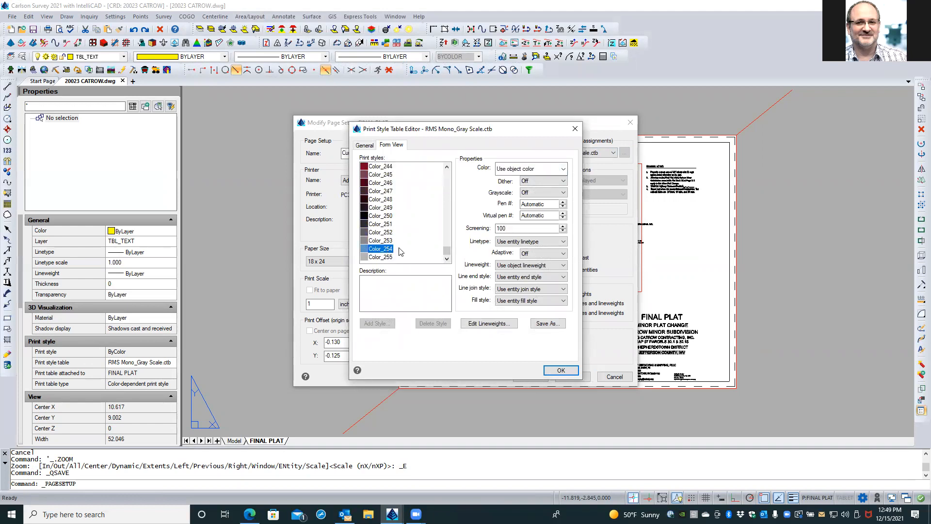
left_click(540, 181)
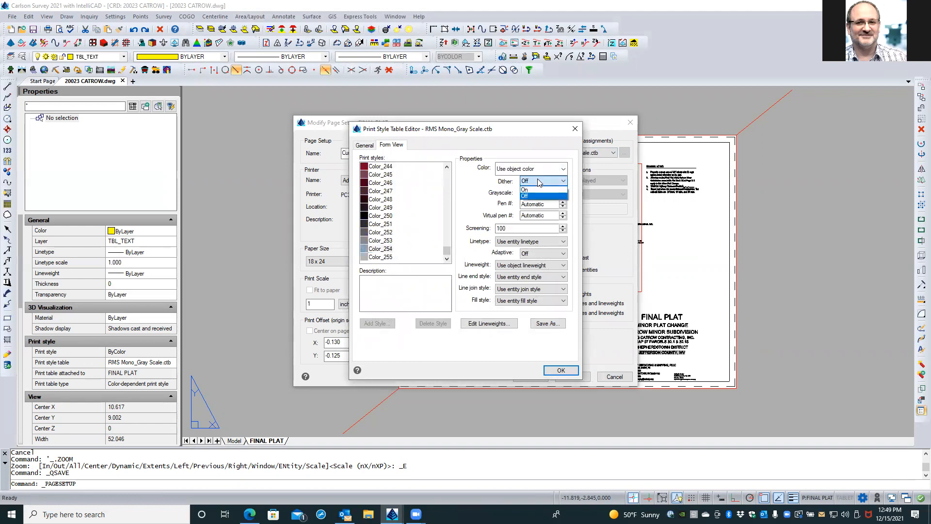
left_click(542, 189)
left_click(543, 193)
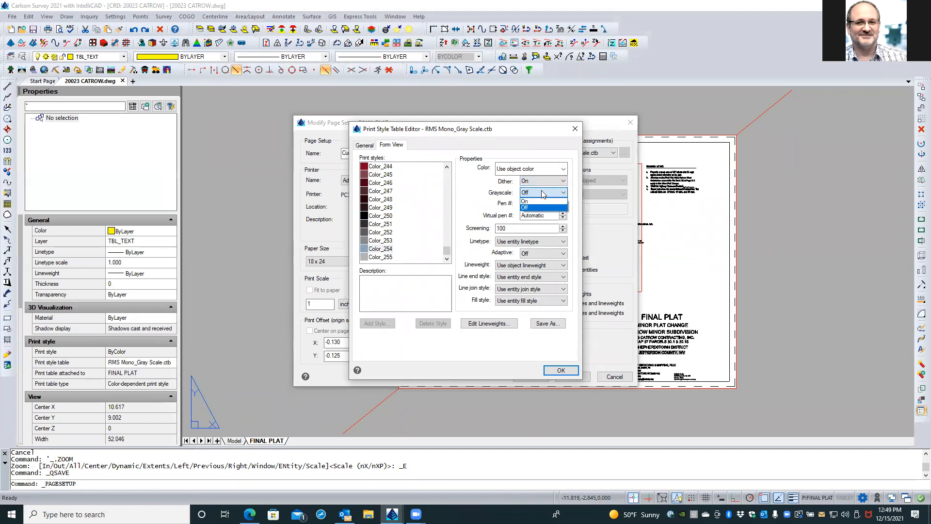
left_click(551, 201)
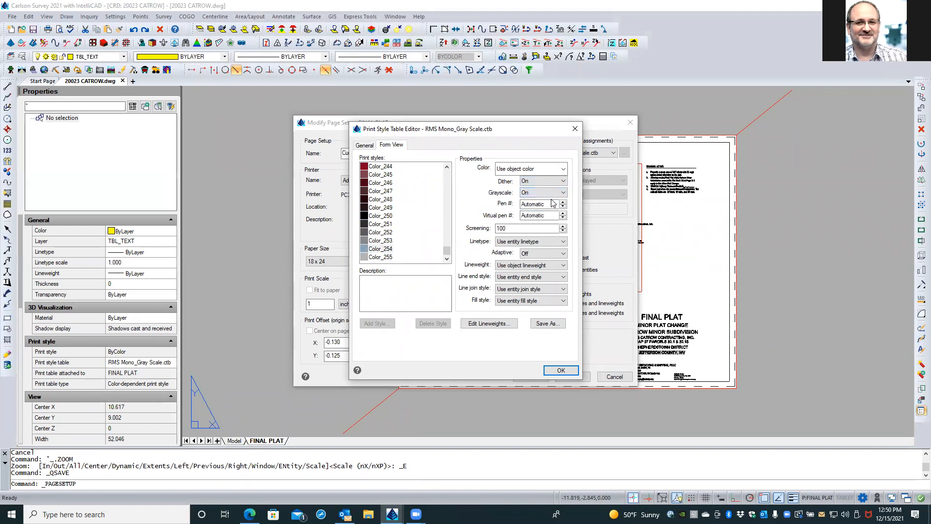
Step: Set Color_254's screening to 50, accept the print style table and page setup changes, and leave the page setup manager
double_click(530, 228)
type("50")
left_click(561, 370)
left_click(571, 376)
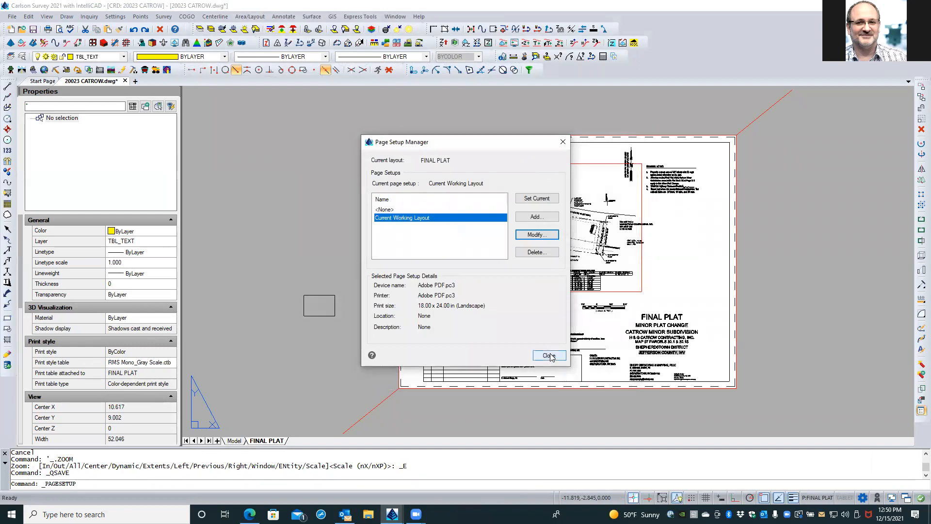
left_click(549, 355)
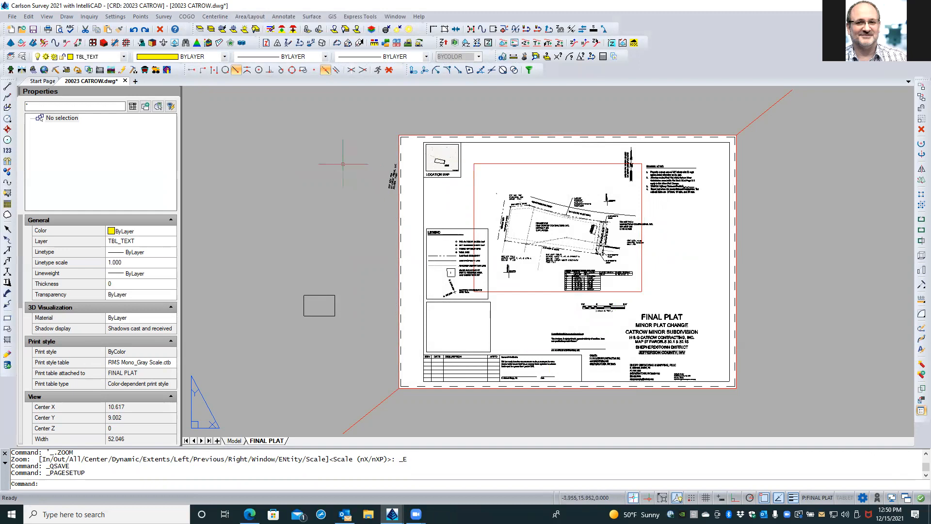
Step: Print the FINAL PLAT layout to PDF as TEST.pdf, replacing the existing file
left_click(49, 30)
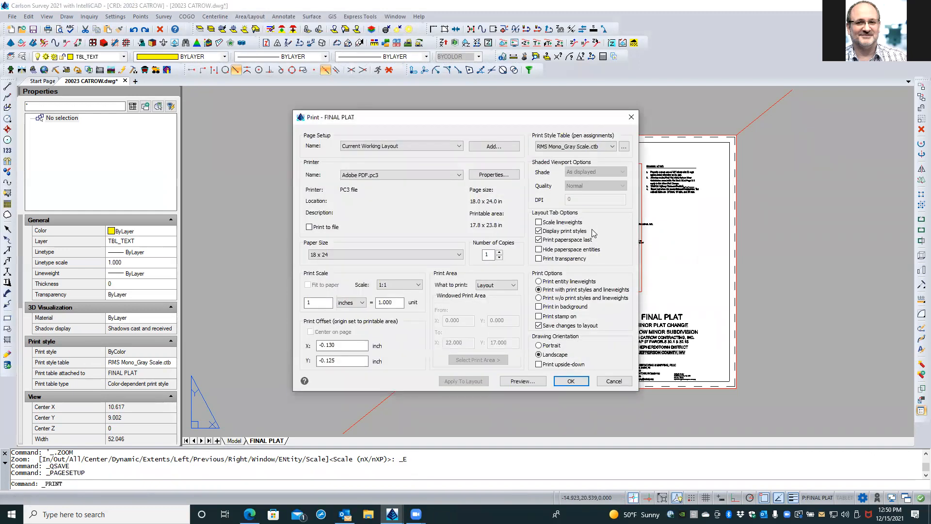
left_click(570, 380)
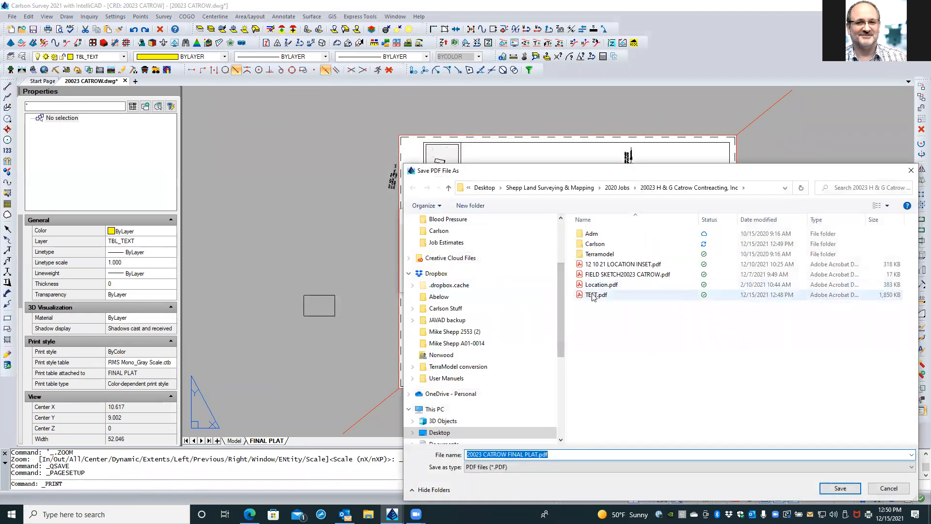
double_click(592, 295)
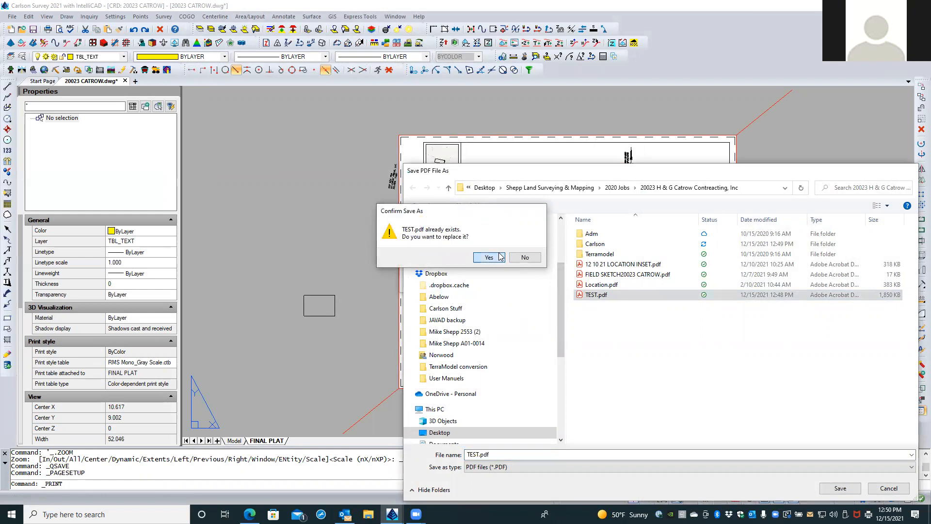
left_click(500, 256)
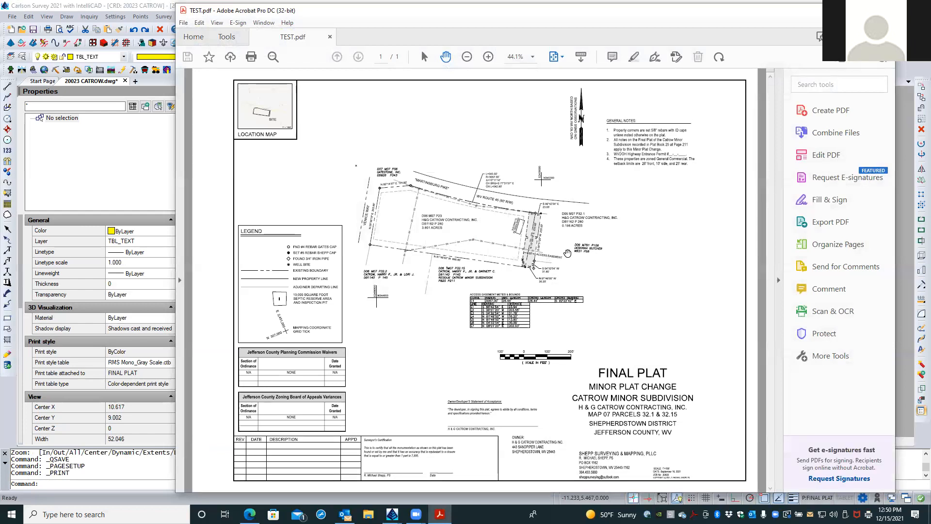
Step: Examine the access easement's shading, line labels and metes and bounds table in the new TEST.pdf in Adobe Acrobat, and close the PDF
scroll(568, 252, "up", 10, "ctrl")
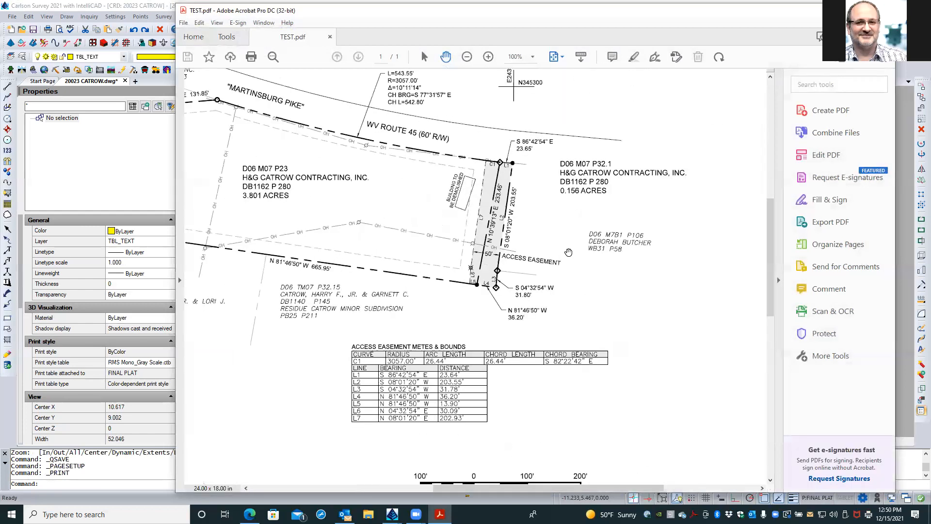
scroll(569, 252, "down", 3, "ctrl")
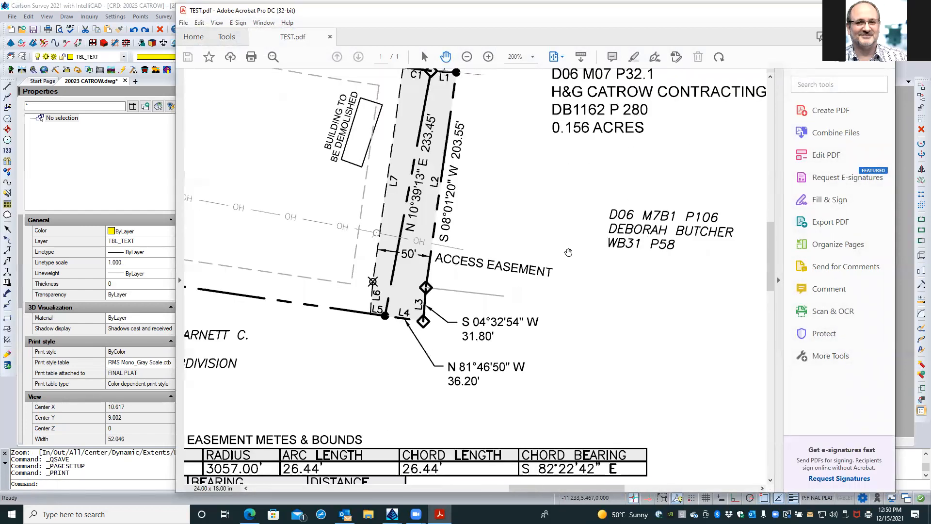
scroll(569, 252, "up", 2, "ctrl")
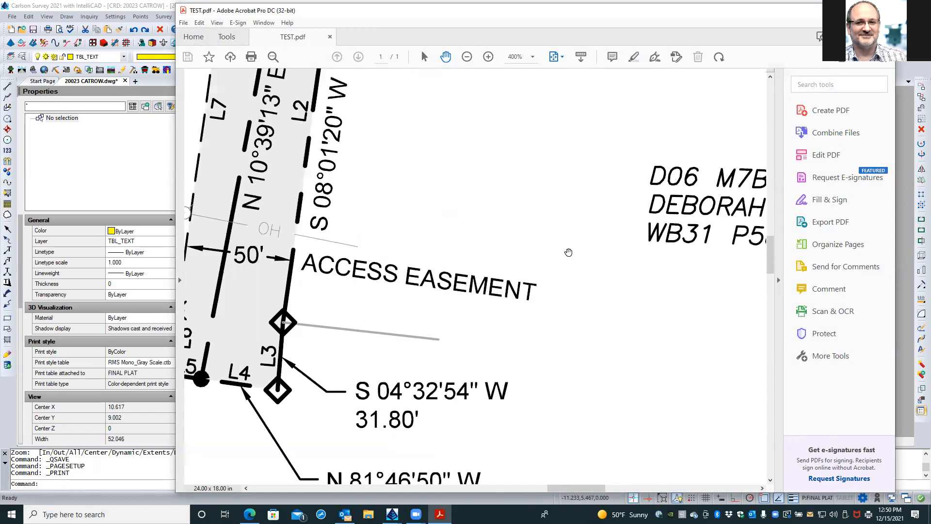
scroll(569, 252, "down", 2, "ctrl")
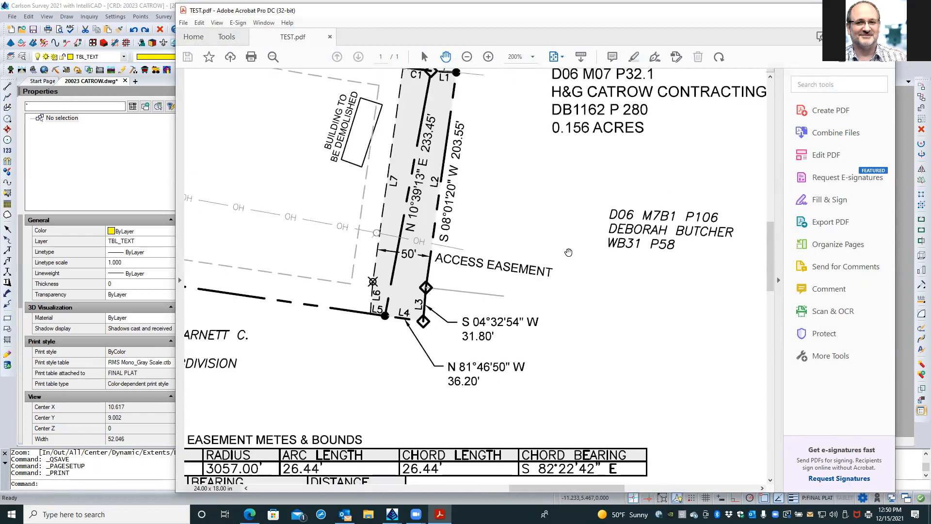
scroll(569, 252, "down", 2, "ctrl")
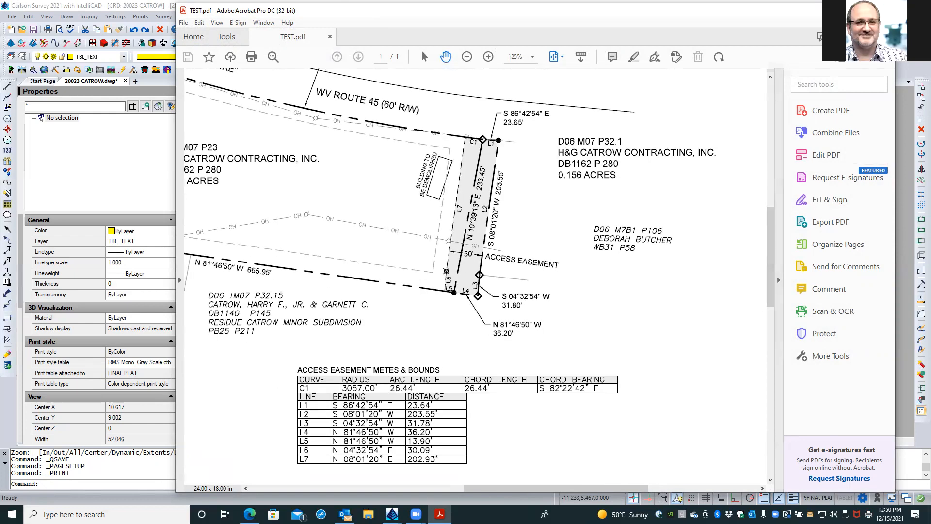
left_click(884, 10)
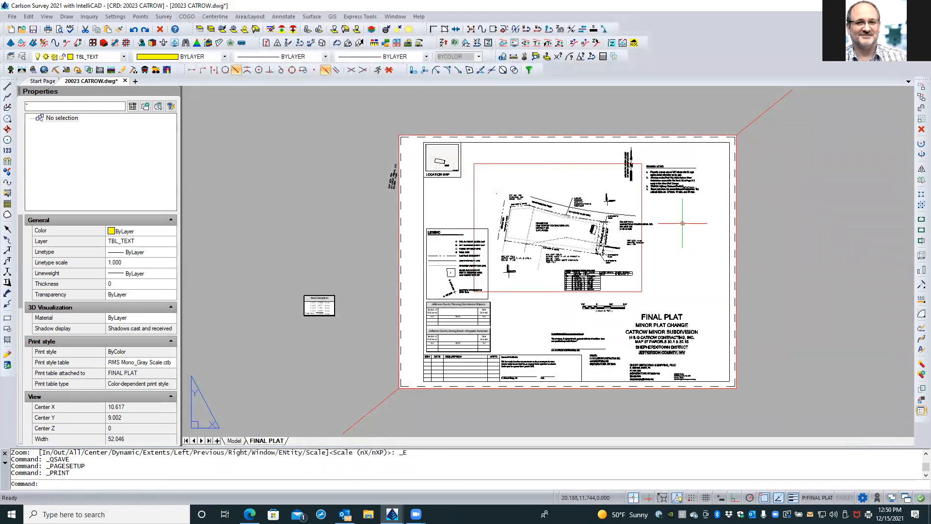
Step: Move the plat viewport together with its surrounding parcel labels and north arrow about 0.67 inch down the FINAL PLAT sheet
scroll(617, 282, "up", 3)
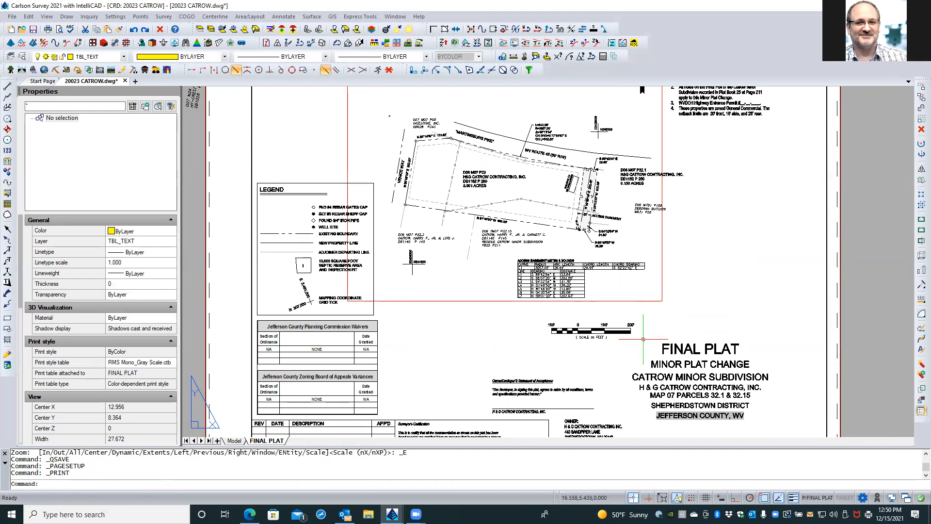
scroll(643, 339, "down", 2)
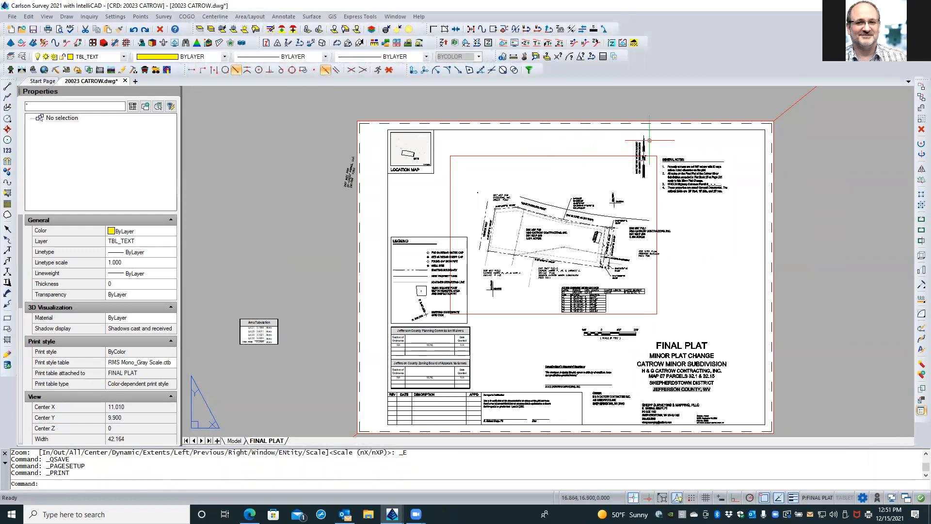
left_click(659, 137)
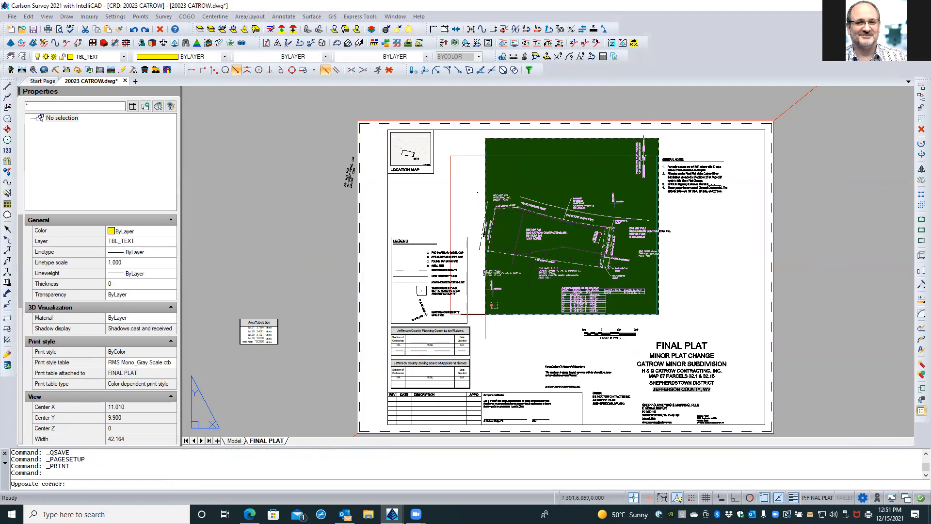
left_click(476, 314)
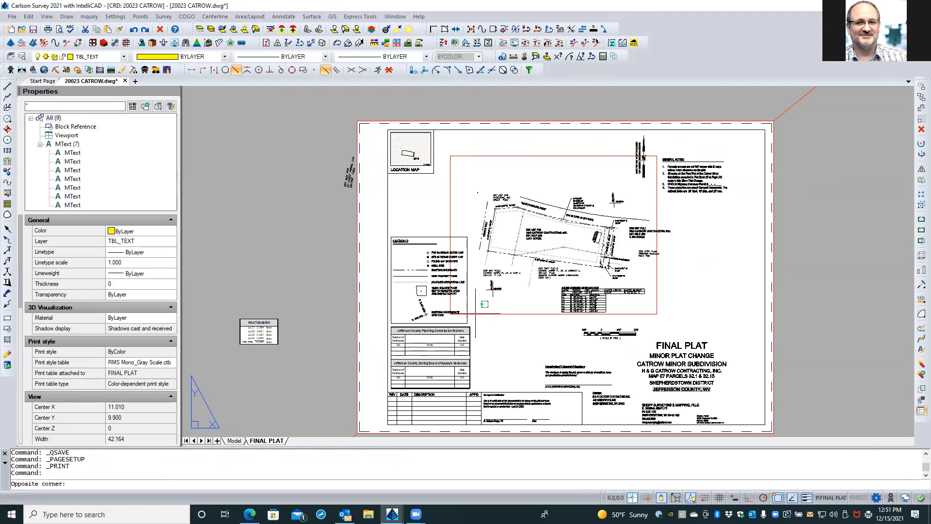
left_click(921, 97)
scroll(779, 230, "up", 3)
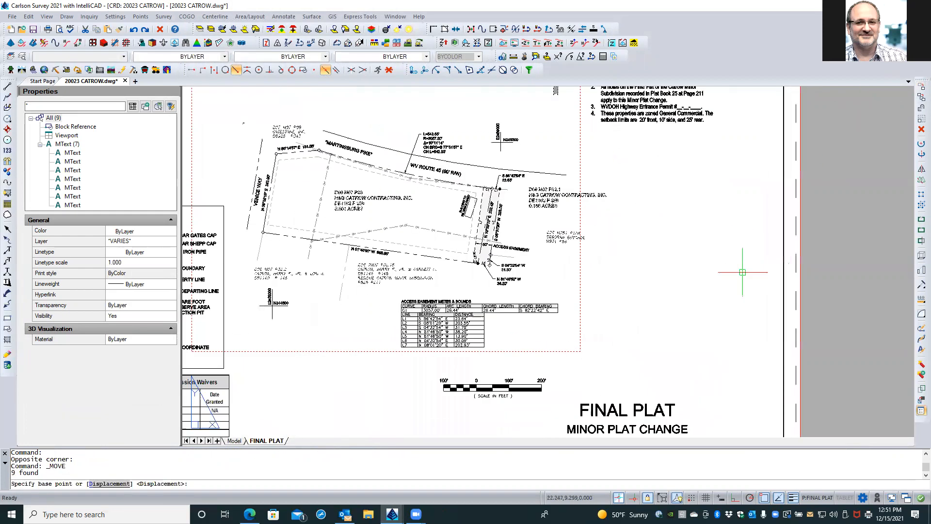
left_click(692, 266)
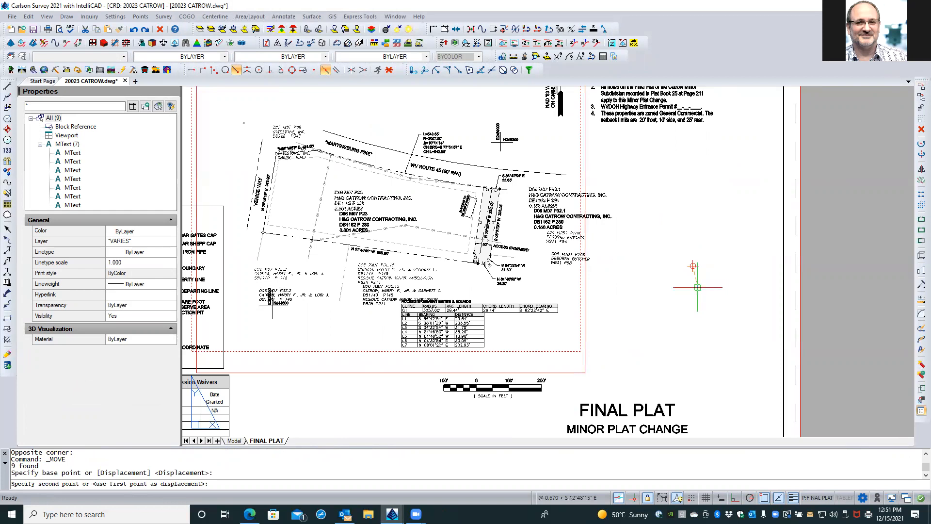
left_click(697, 287)
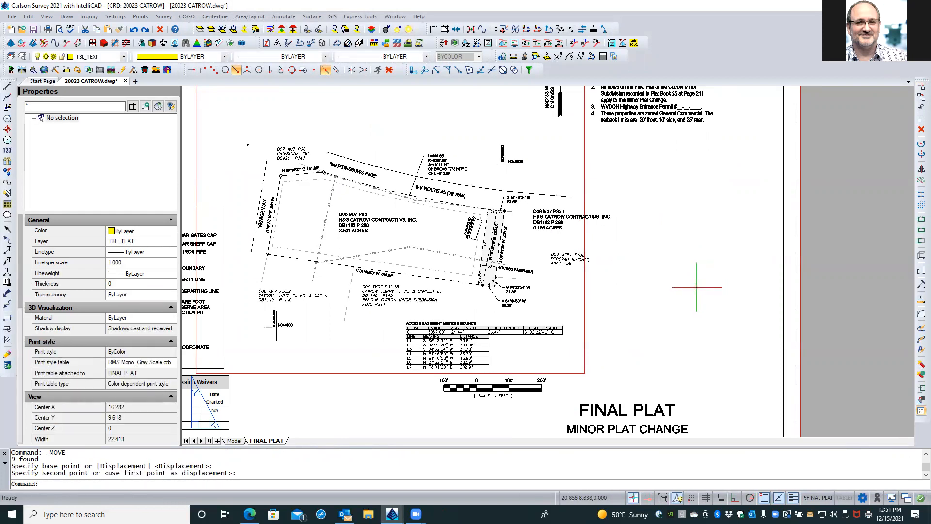
key("Escape")
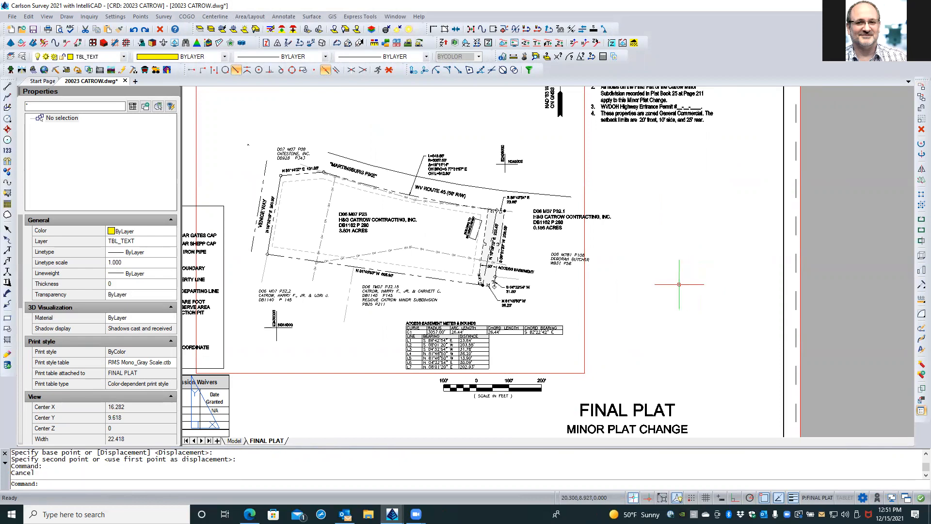
Step: In the viewport's model space, copy the leader of the S 86°42'54" E 23.65' label about 57 units south, beside the 203.55' easement line
scroll(516, 204, "up", 4)
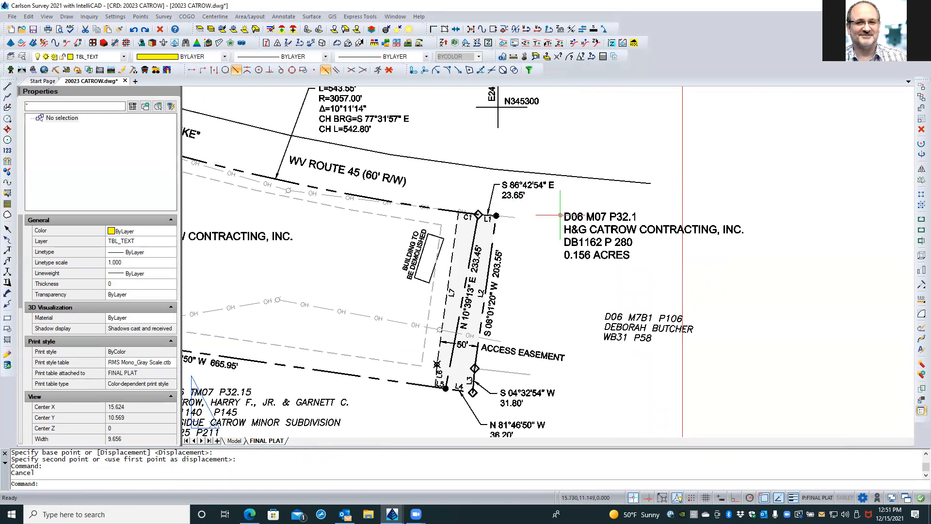
left_click(545, 236)
left_click(545, 236)
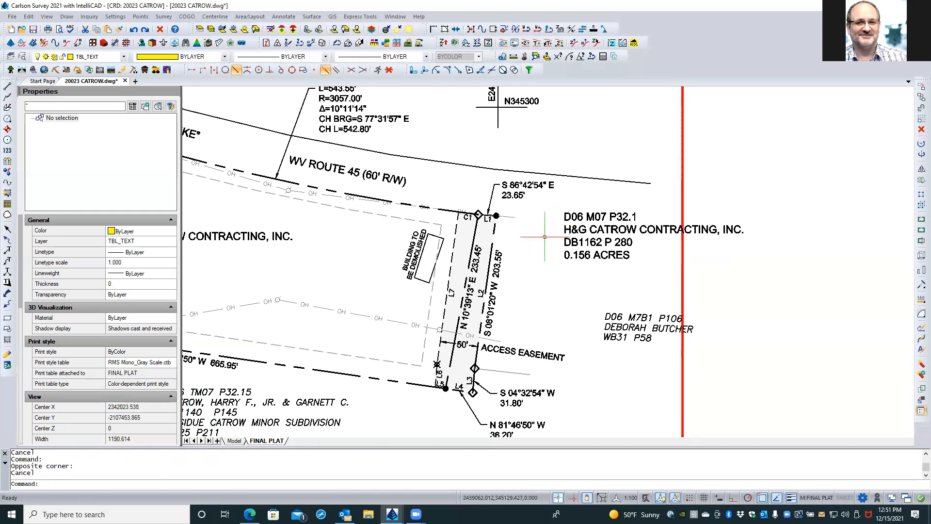
left_click(491, 200)
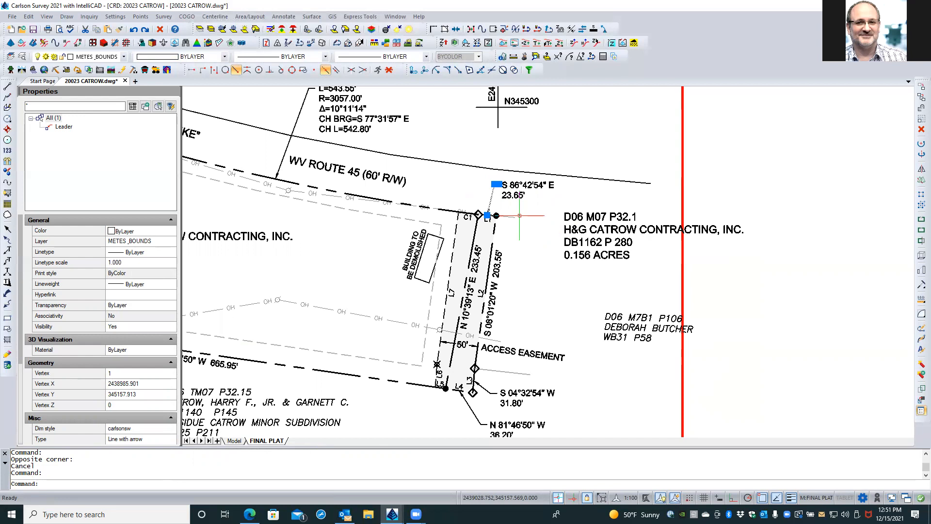
left_click(920, 97)
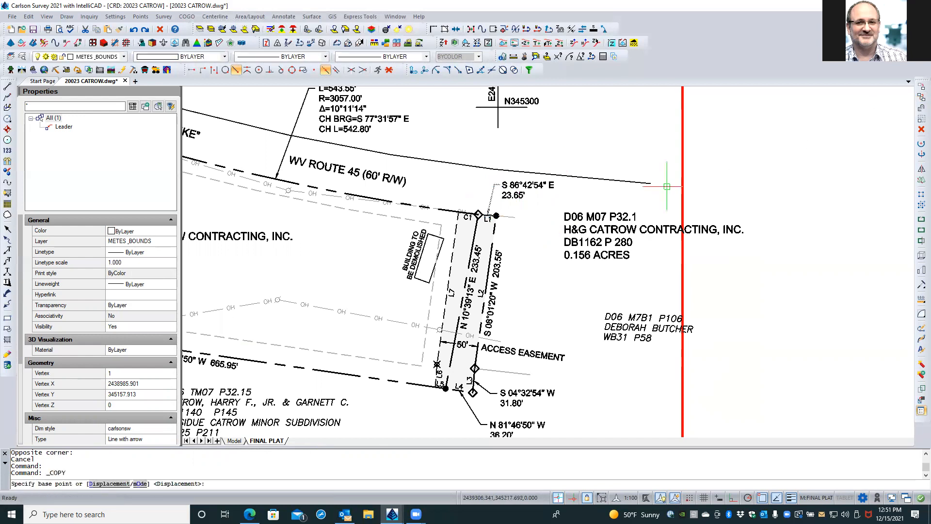
scroll(599, 199, "up", 3)
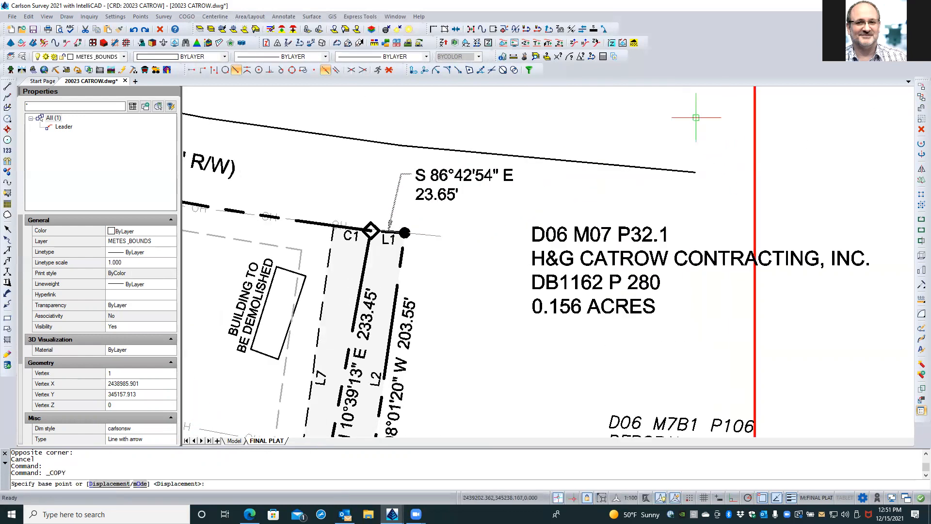
left_click(615, 116)
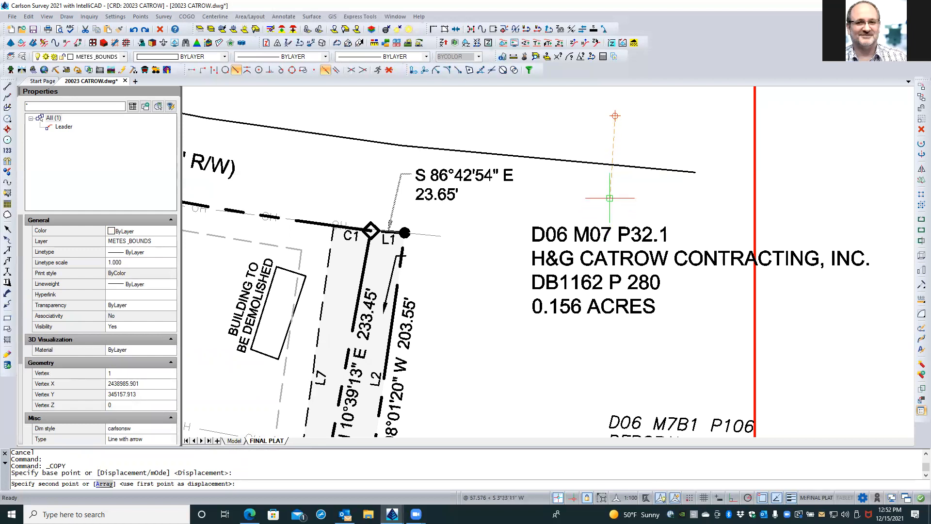
left_click(609, 198)
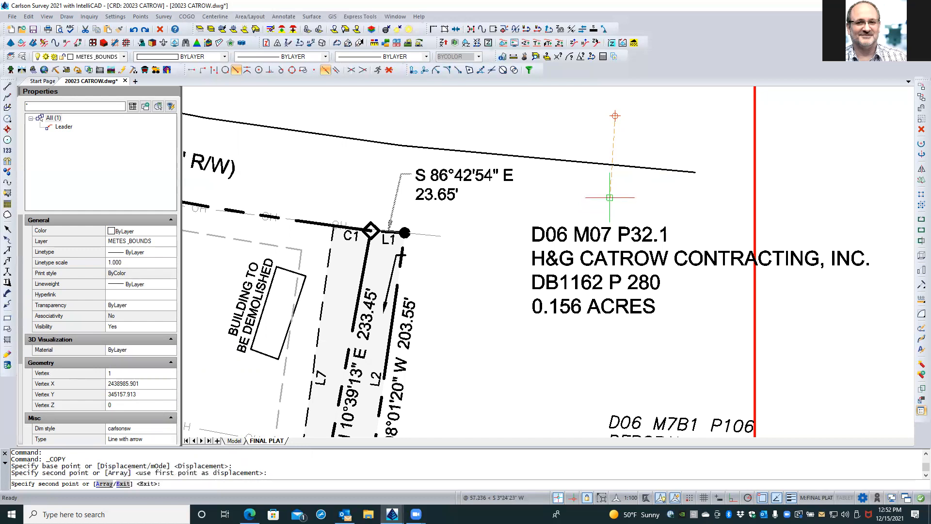
key("Return")
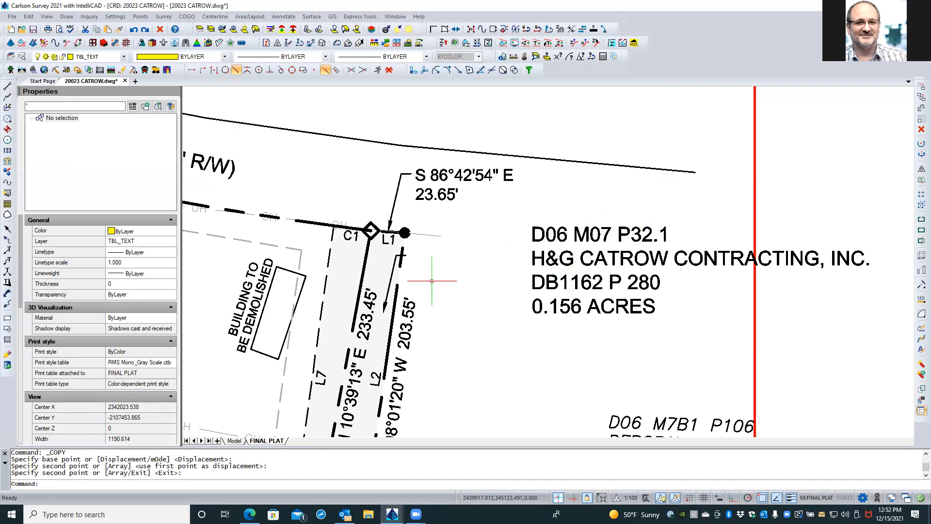
Step: Change the arrowhead of the copied leader beside the 203.55' easement line to Dot
left_click(392, 284)
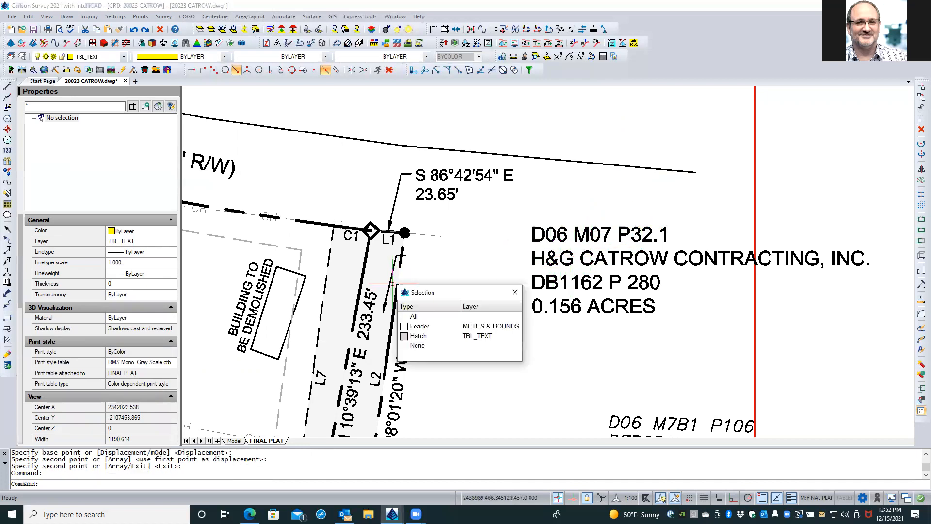
left_click(429, 327)
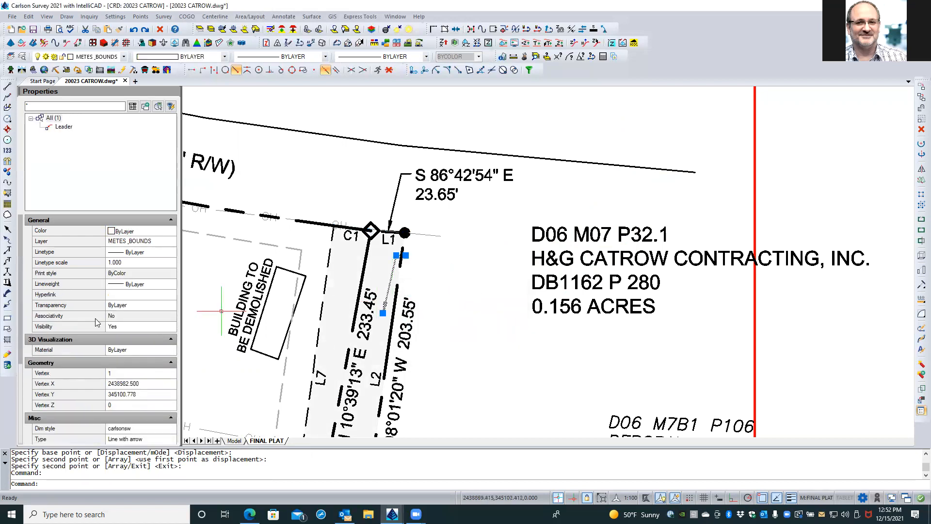
scroll(132, 283, "down", 4)
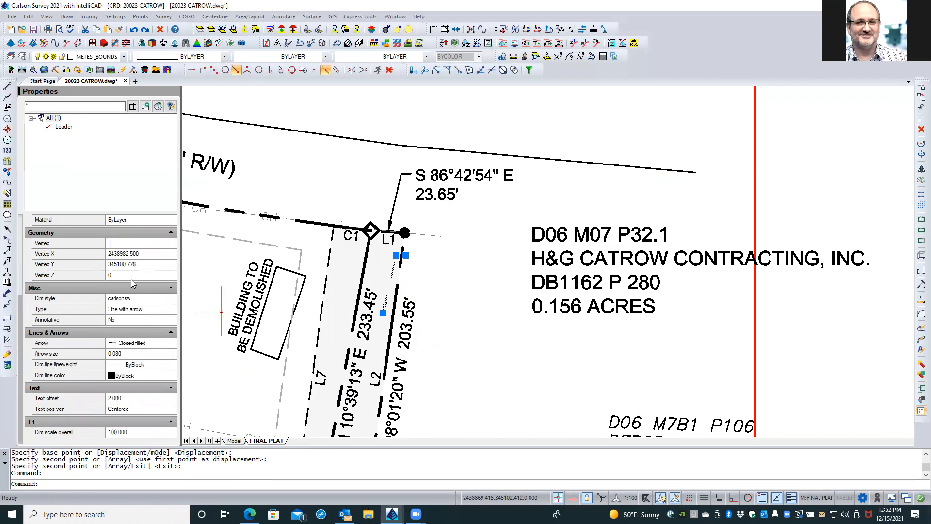
left_click(146, 345)
left_click(161, 348)
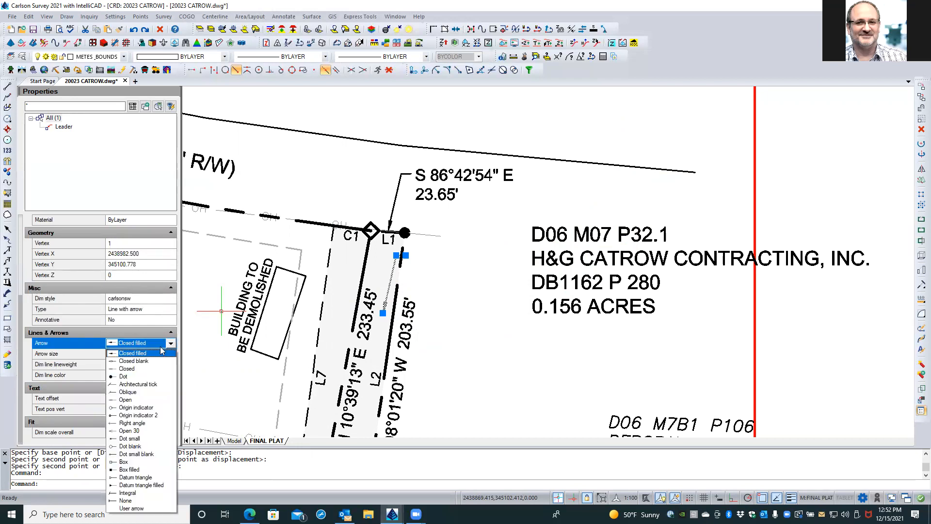
left_click(138, 378)
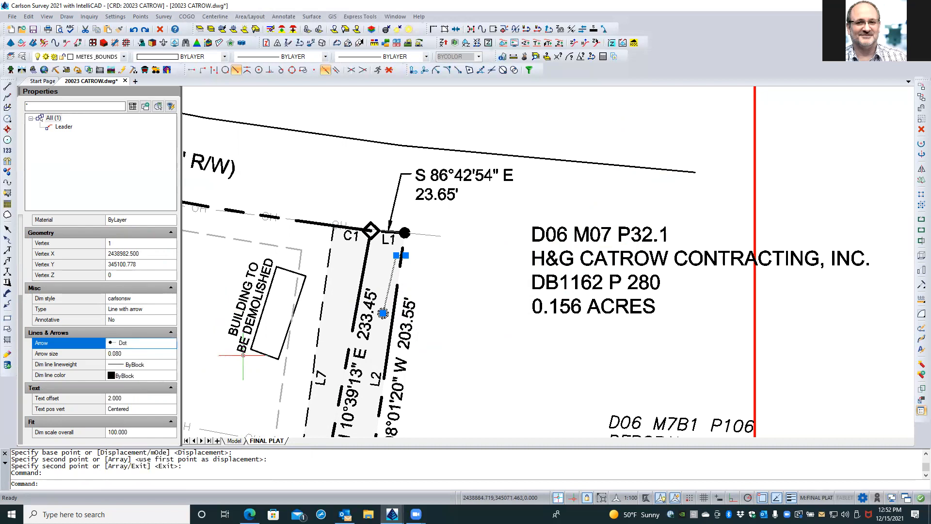
Step: Reshape the dot leader to run northeast out of the easement, ending in a short horizontal landing east of the 203.55' line
left_click(406, 255)
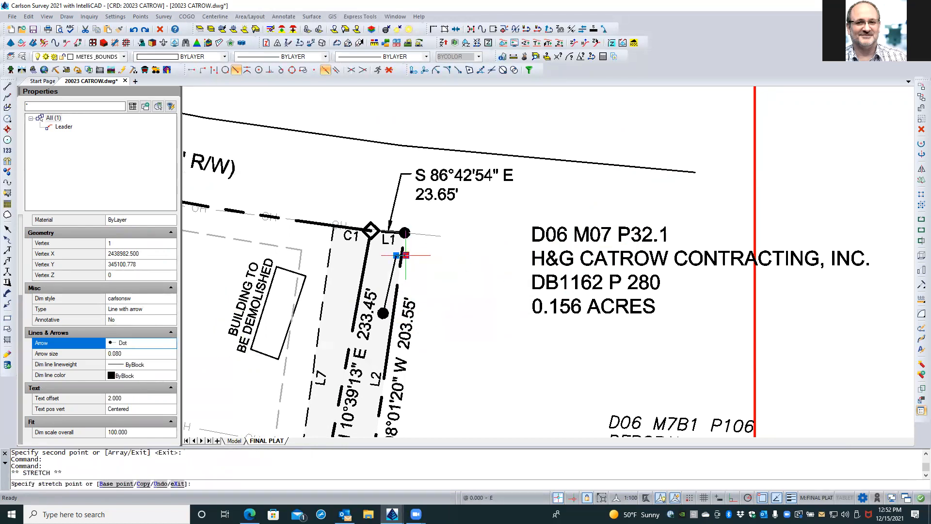
left_click(470, 291)
left_click(396, 255)
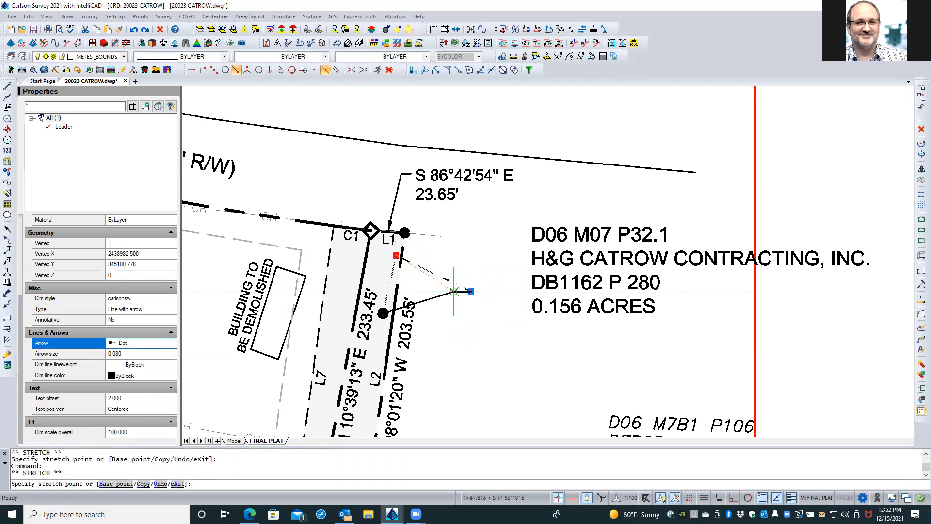
left_click(454, 290)
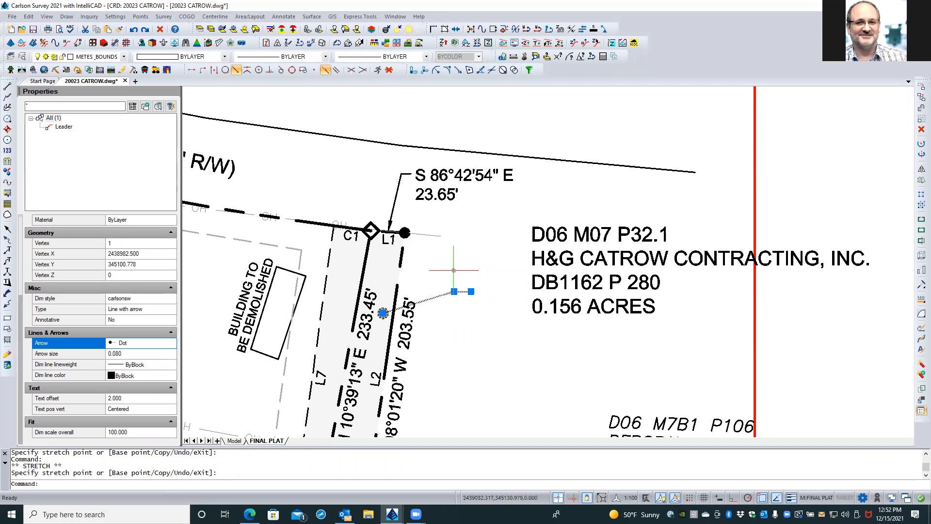
left_click(454, 291)
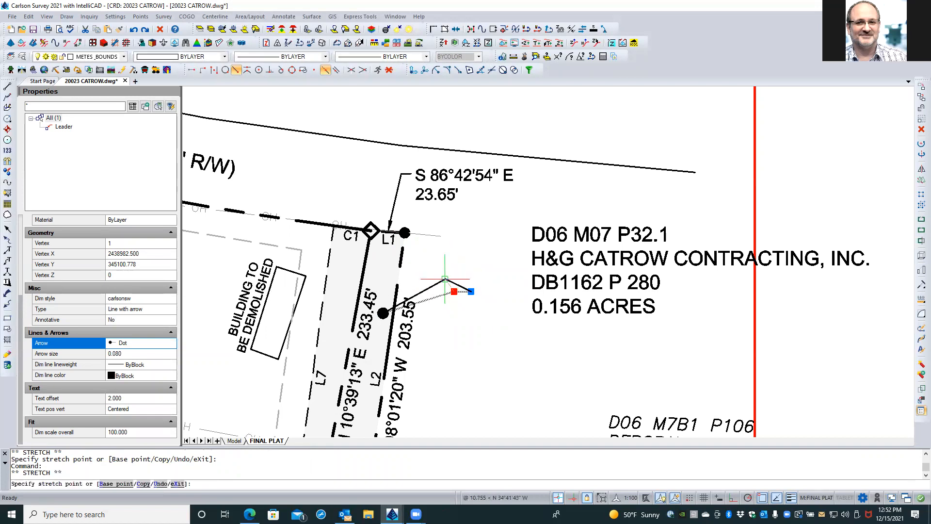
left_click(431, 261)
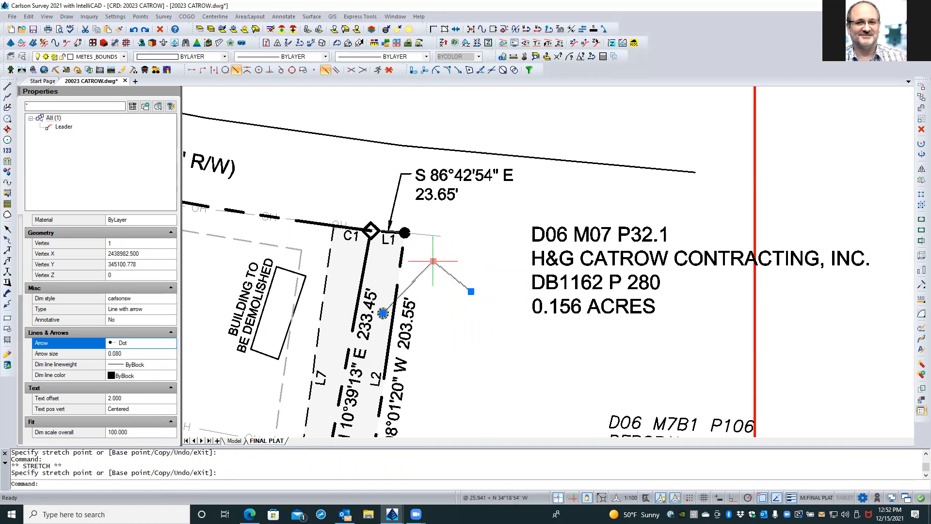
left_click(471, 292)
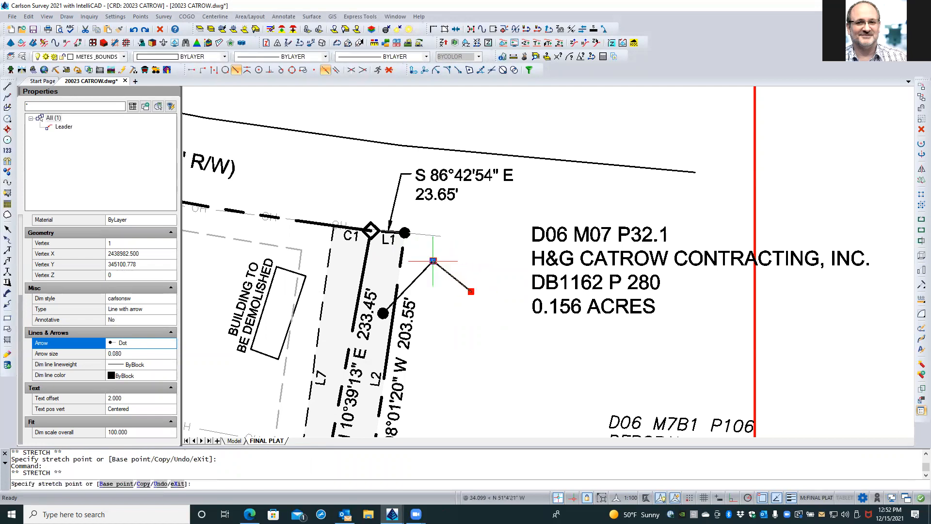
left_click(449, 260)
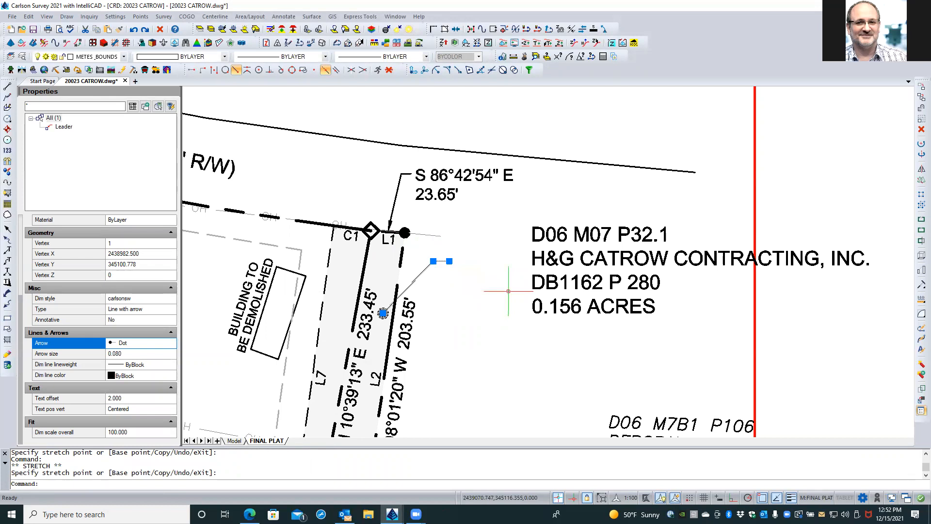
key("Escape")
key("Escape")
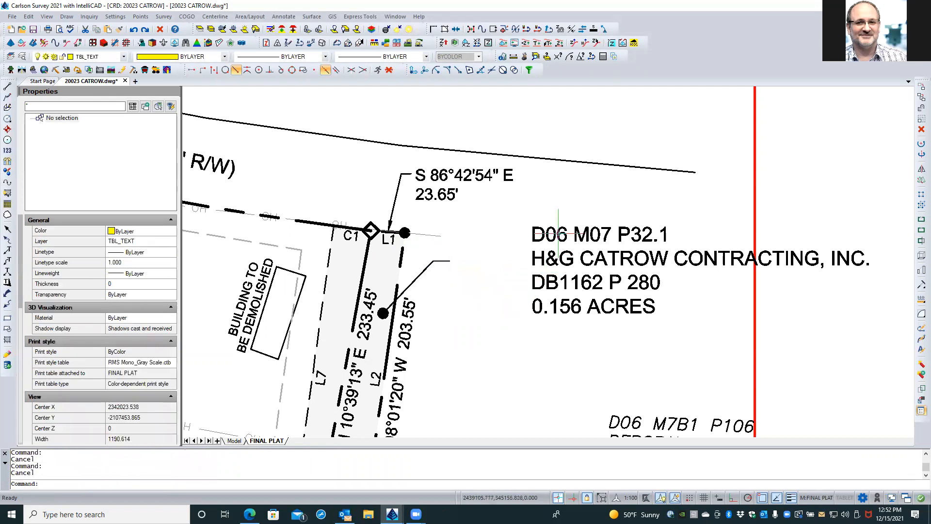
Step: In paper space, move the D06 M07 P32.1 parcel label about 0.55 inch southwest to the dot leader's landing, and save the drawing
left_click(544, 239)
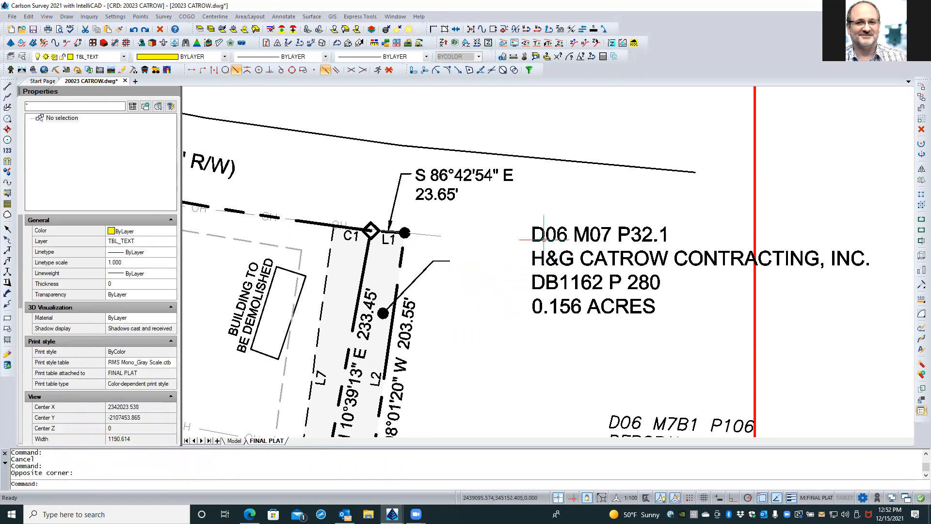
double_click(779, 194)
left_click(625, 232)
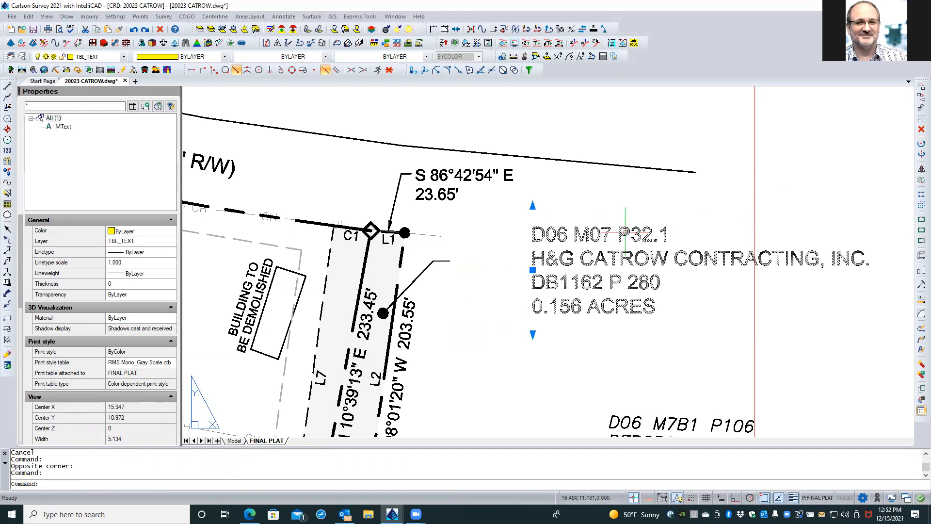
left_click(533, 269)
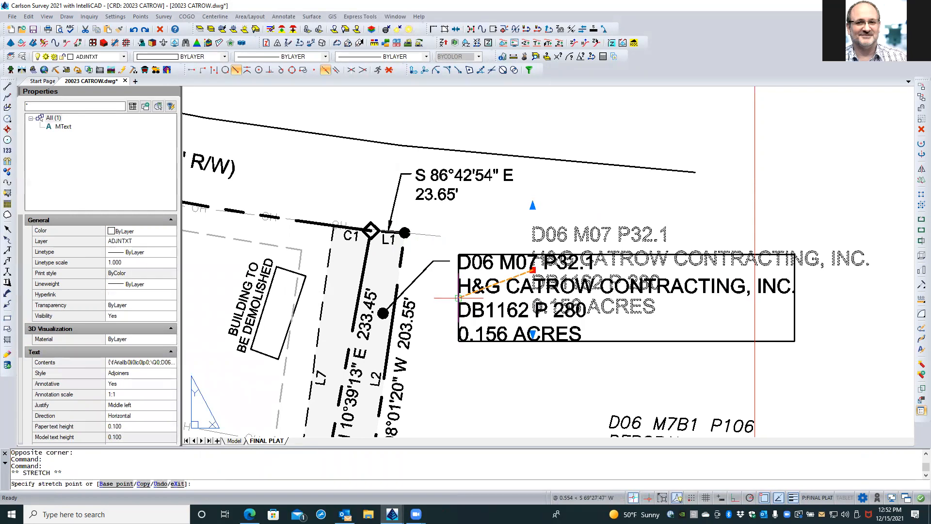
left_click(458, 297)
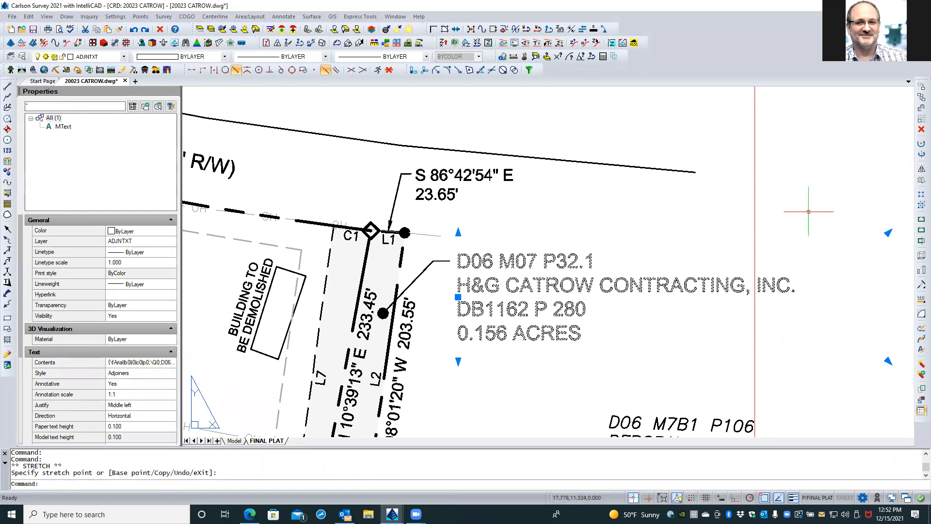
key("Escape")
key("Escape")
scroll(796, 194, "down", 1)
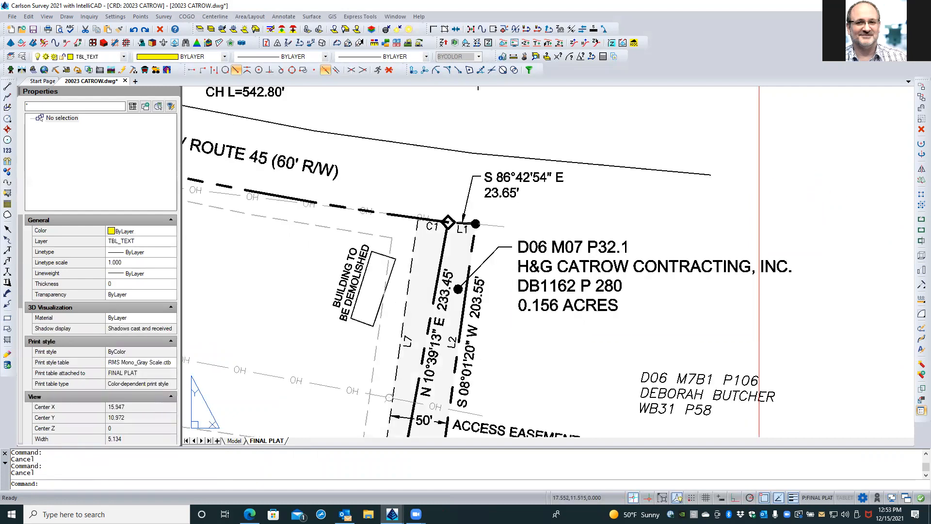
scroll(777, 185, "down", 2)
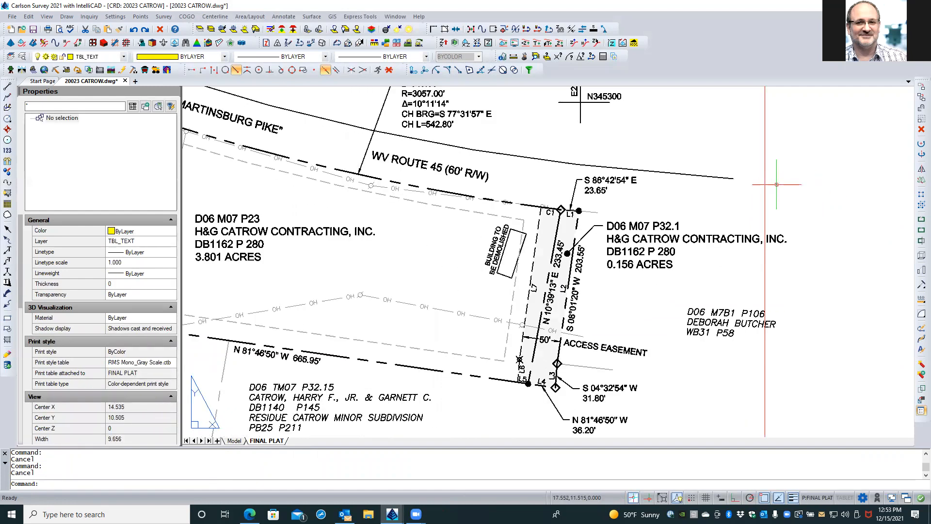
scroll(776, 184, "down", 1)
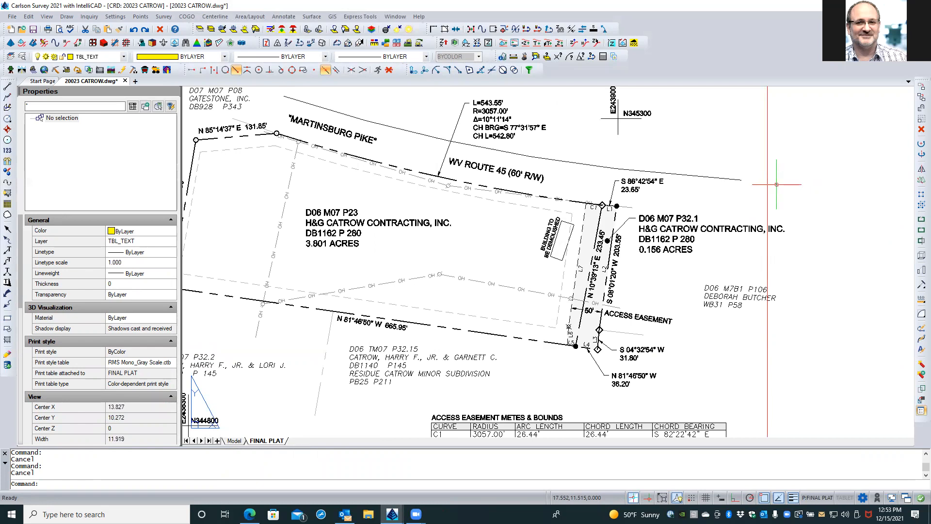
scroll(777, 185, "up", 2)
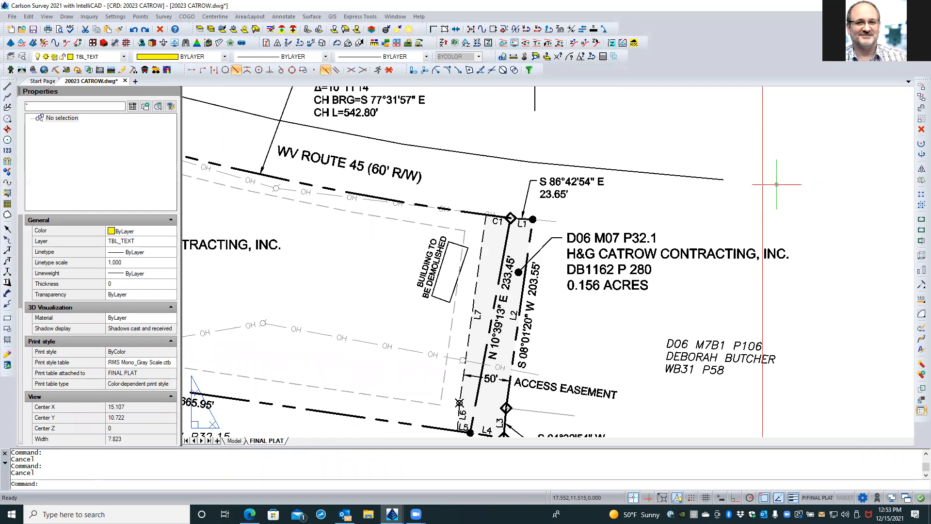
scroll(776, 185, "down", 2)
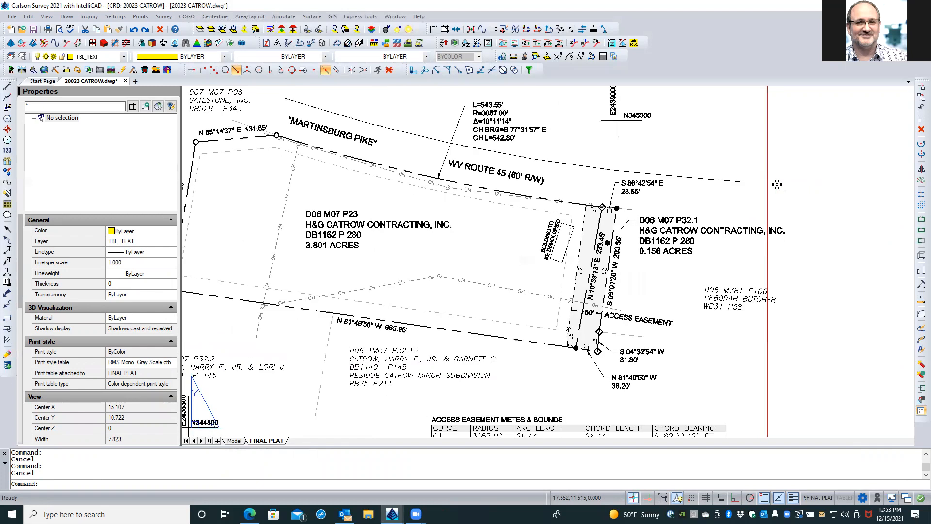
left_click(33, 29)
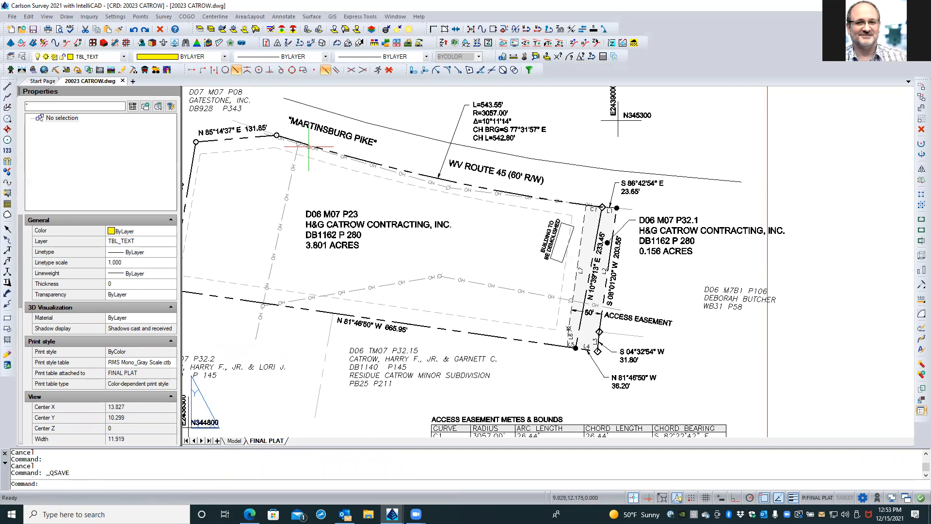
Step: Examine the FINAL PLAT sheet around the parcels, including the boundary labels, legend, easement table, grid ticks and north arrow
middle_click_drag(391, 140, 478, 160)
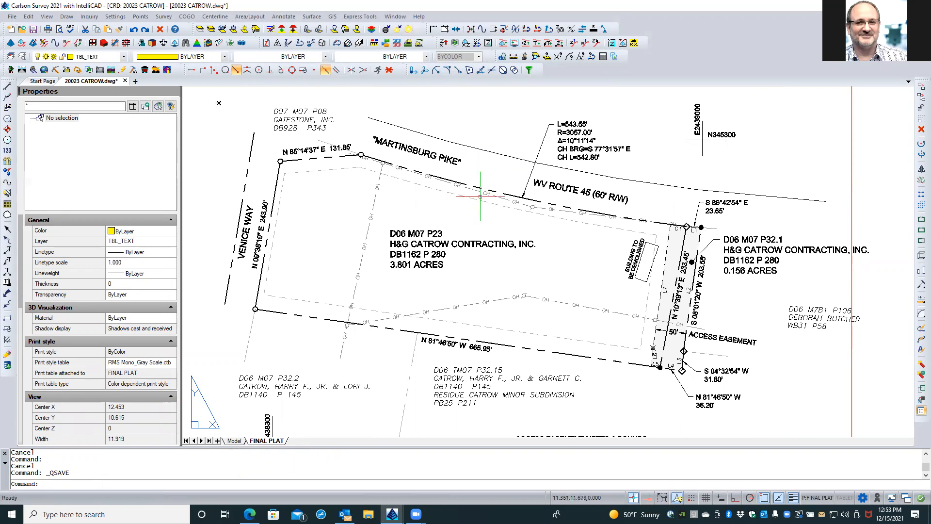
scroll(480, 199, "down", 3)
scroll(479, 199, "down", 1)
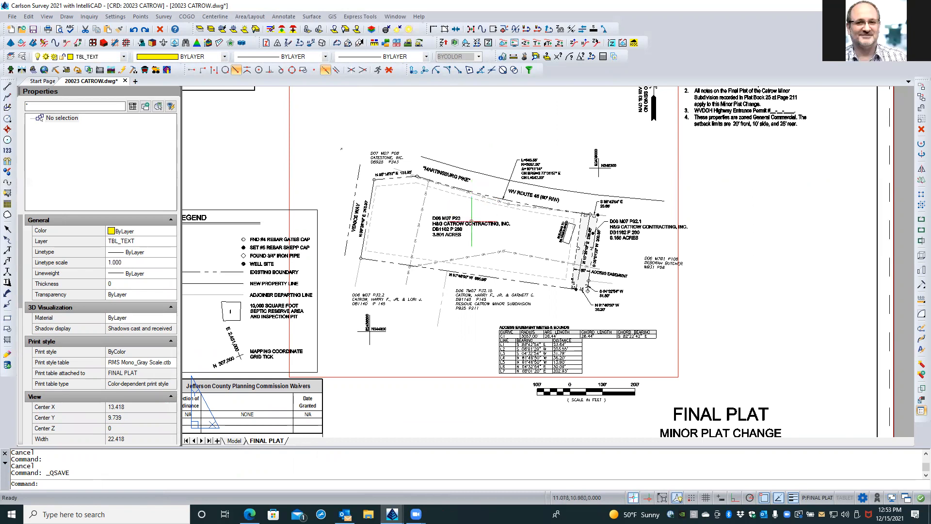
middle_click_drag(480, 198, 519, 242)
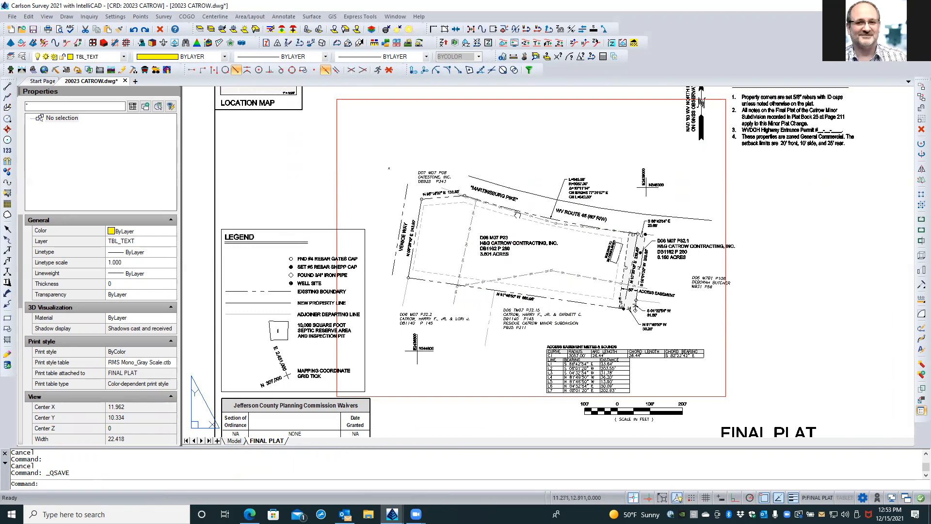
middle_click_drag(526, 178, 523, 230)
scroll(671, 174, "up", 4)
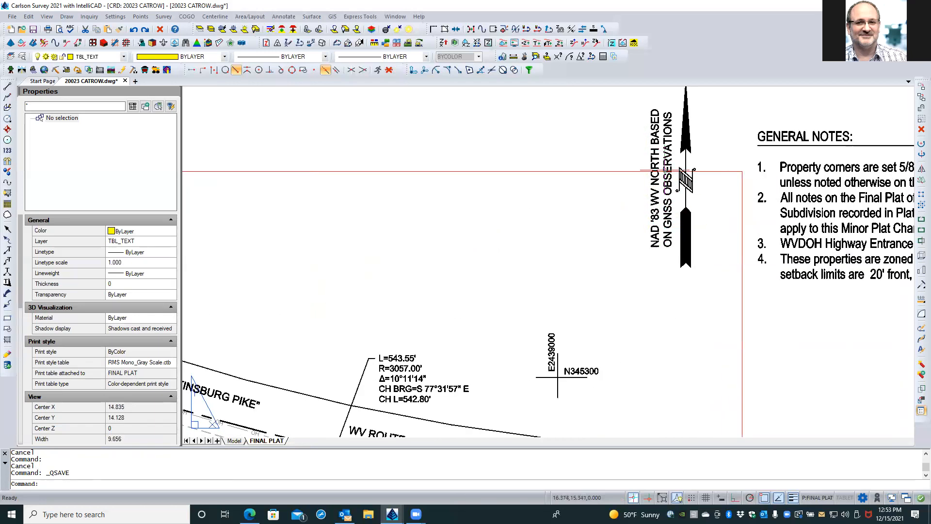
scroll(677, 165, "down", 3)
middle_click_drag(540, 212, 670, 144)
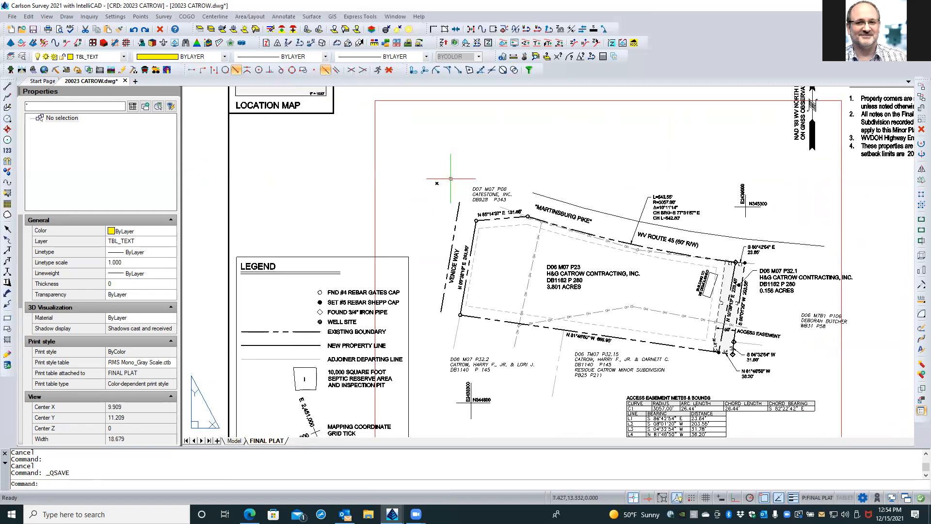
double_click(428, 165)
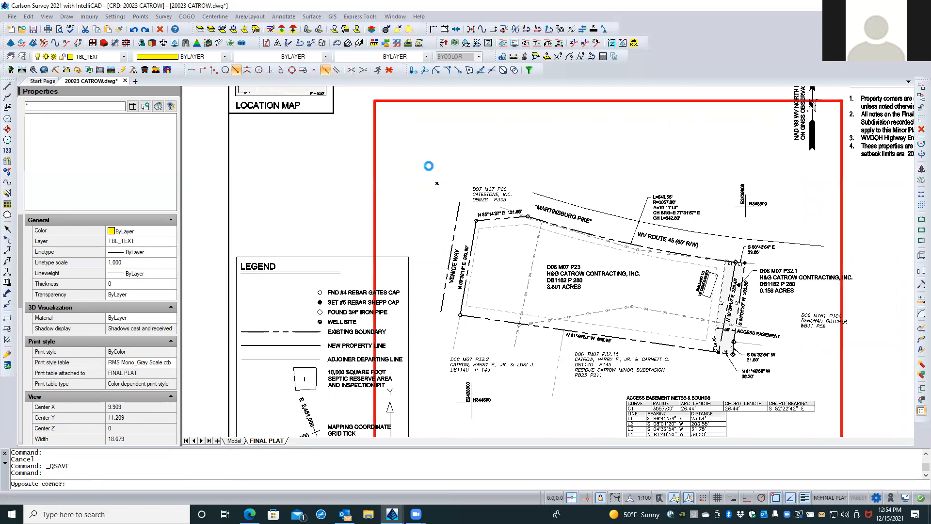
left_click(446, 172)
left_click(429, 190)
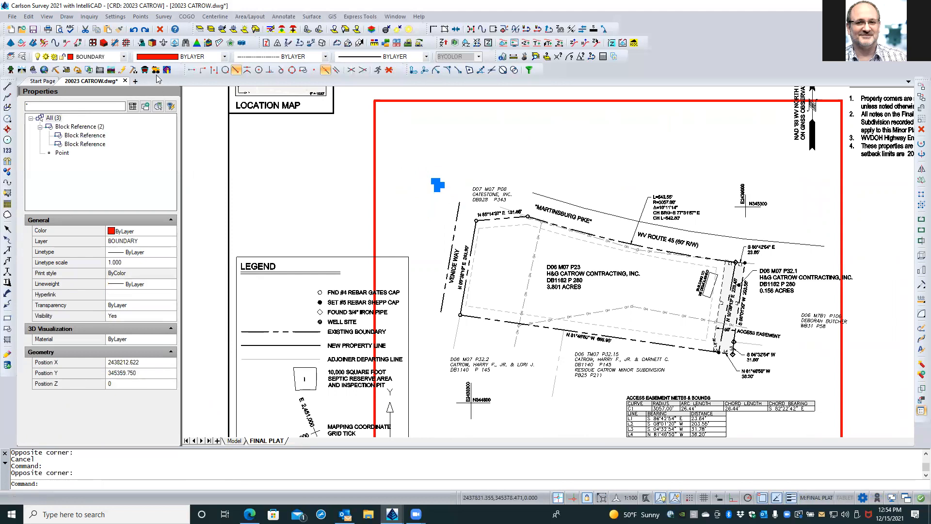
left_click(223, 57)
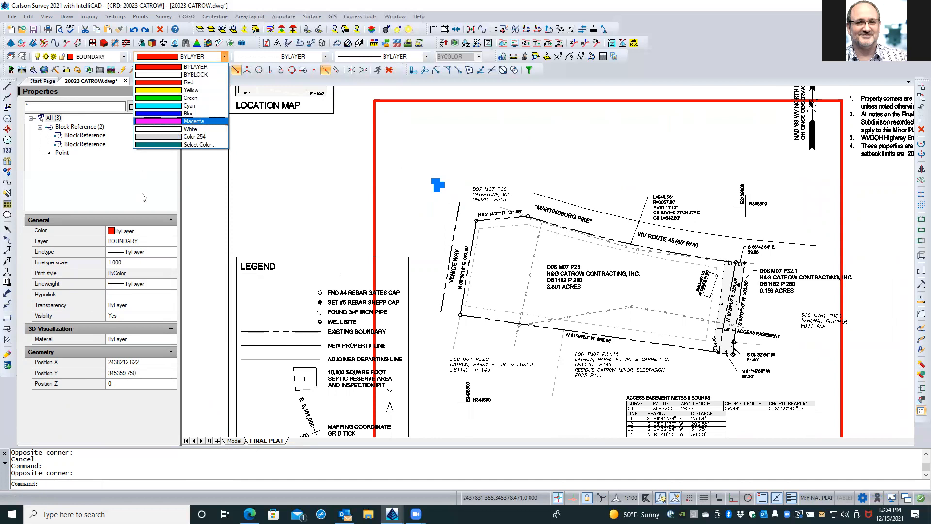
left_click(142, 244)
left_click(164, 245)
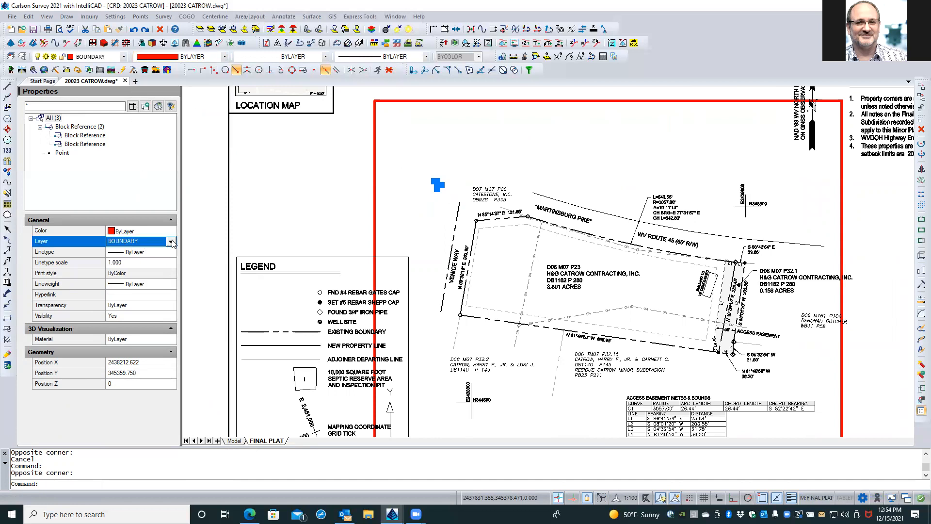
left_click(171, 241)
left_click_drag(173, 302, 170, 365)
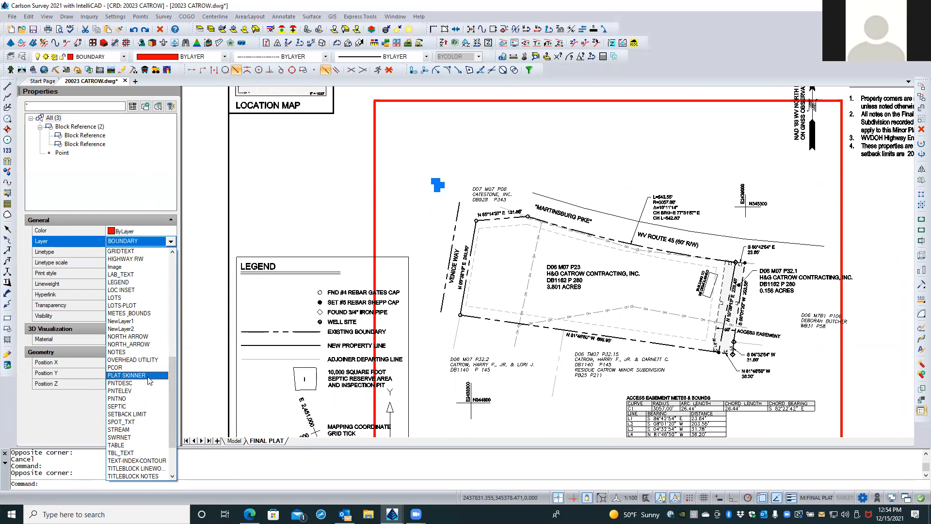
left_click_drag(173, 386, 174, 410)
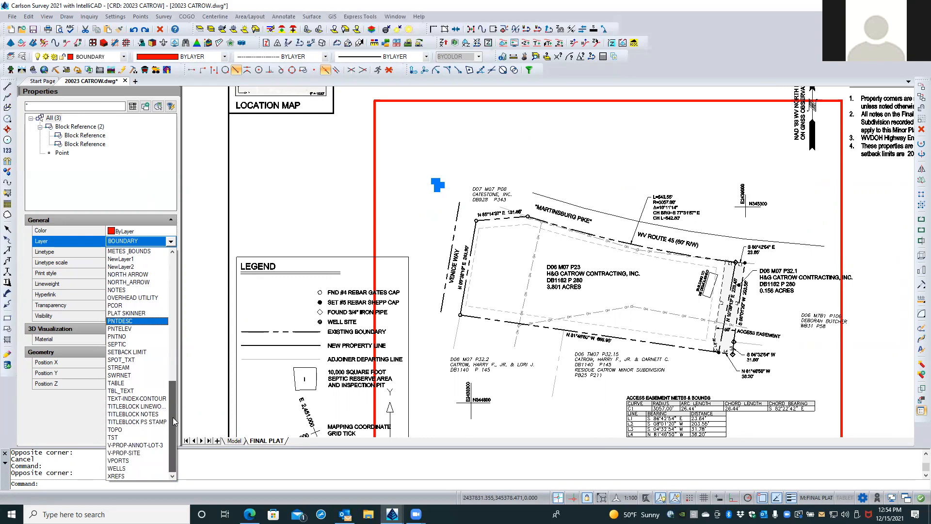
left_click_drag(174, 413, 162, 361)
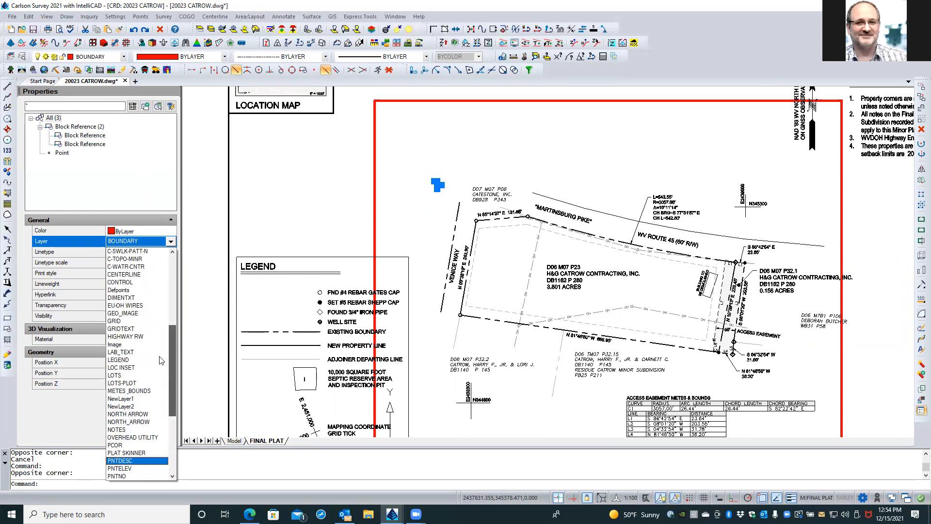
left_click_drag(161, 360, 158, 275)
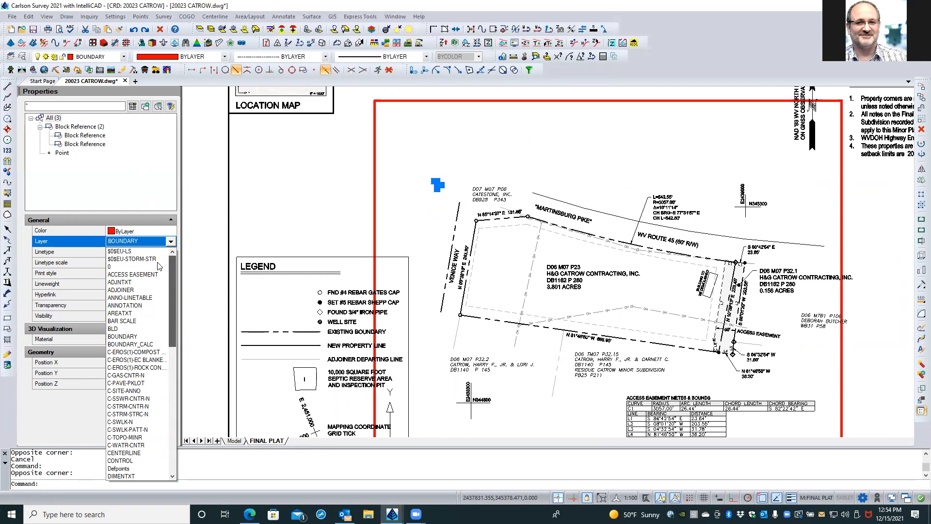
left_click(300, 176)
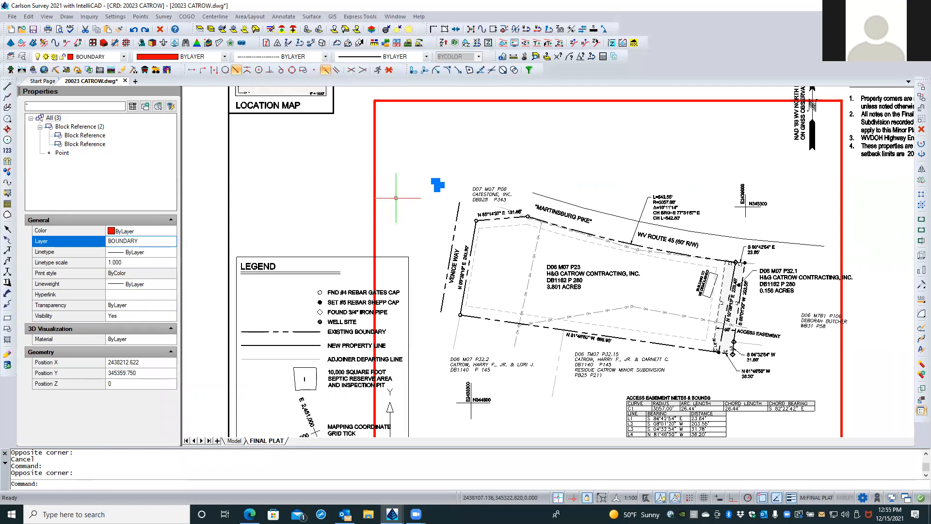
key("Escape")
double_click(314, 197)
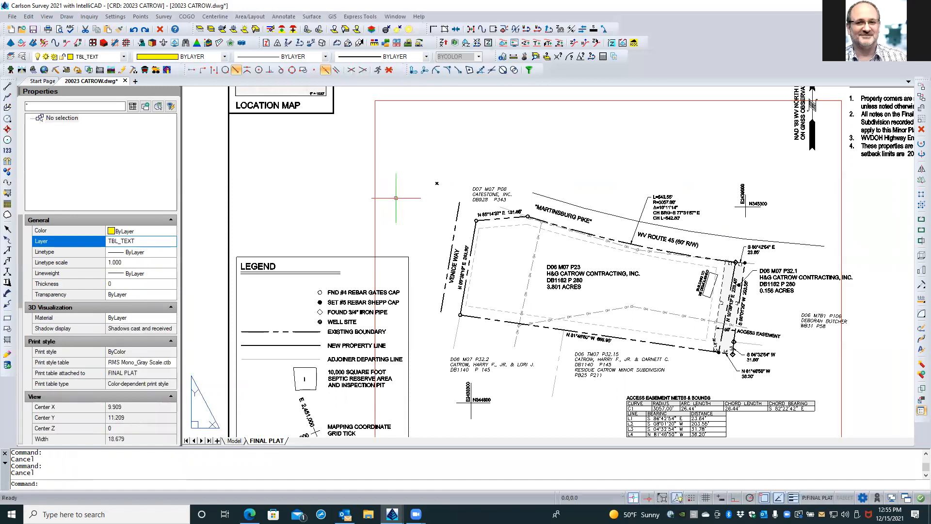
Step: Create a layer named PNTS-FREEZE and freeze it
left_click(23, 57)
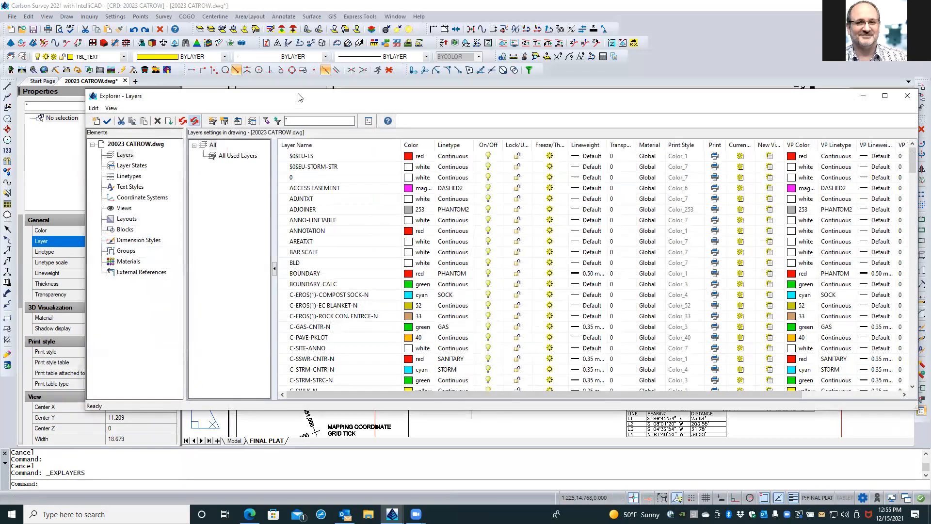
left_click_drag(299, 89, 289, 25)
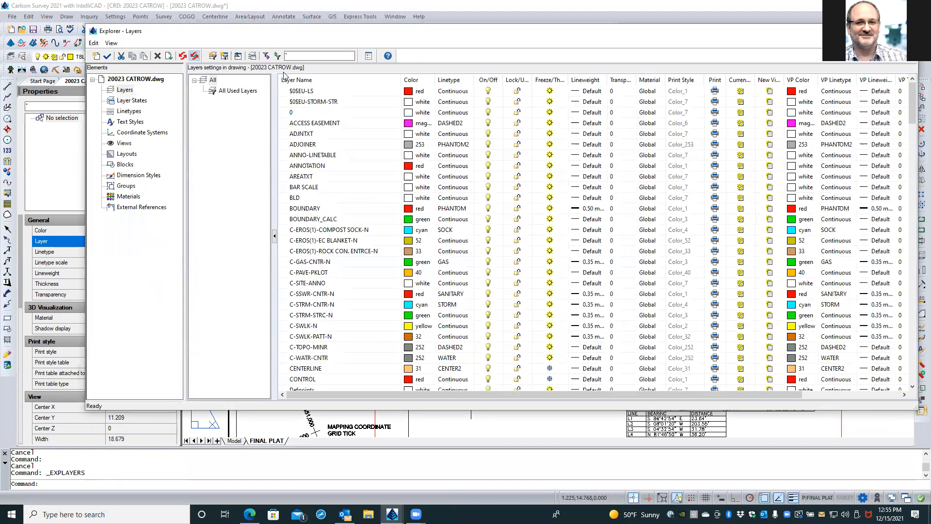
left_click(97, 57)
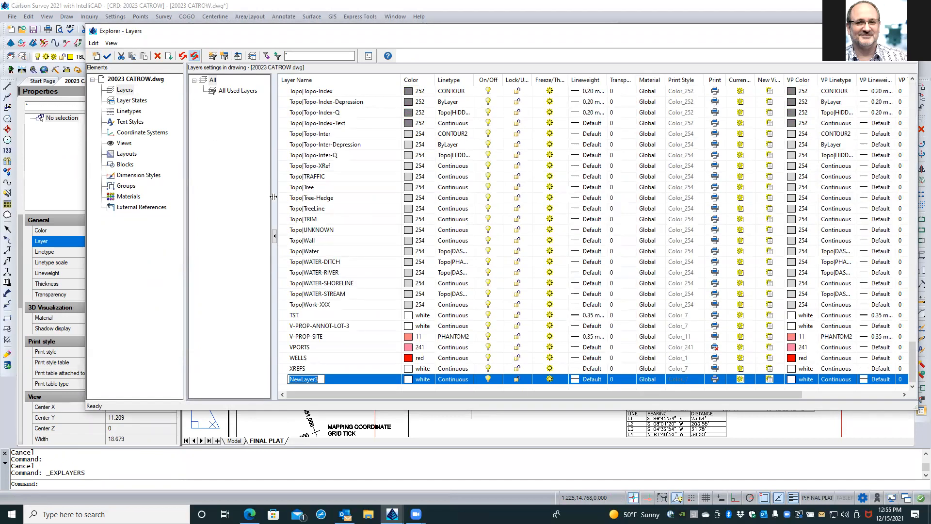
type("PNTS-FREEZE")
key("Return")
left_click(548, 378)
left_click(548, 379)
left_click(548, 379)
left_click(906, 31)
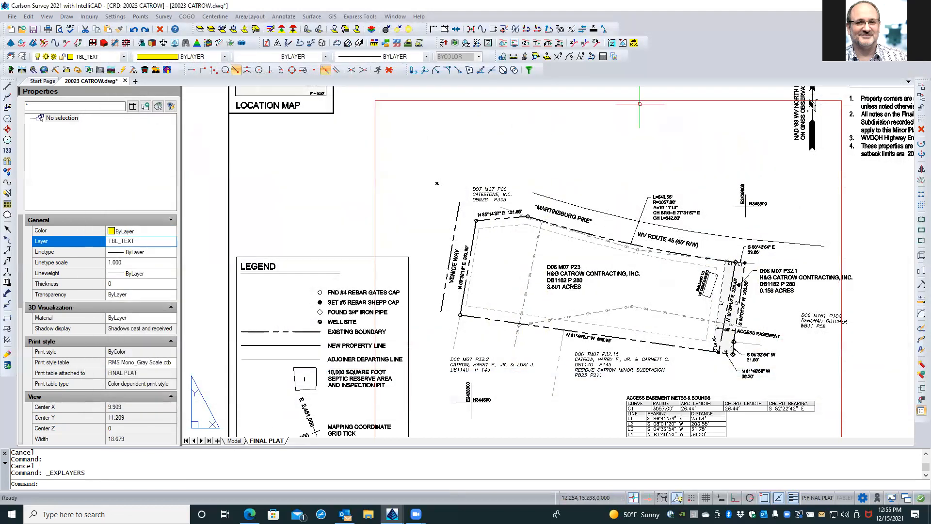
Step: Move the stray point symbol northwest of the parcel, inside the viewport, to the PNTS-FREEZE layer, and save the drawing from paper space
double_click(441, 172)
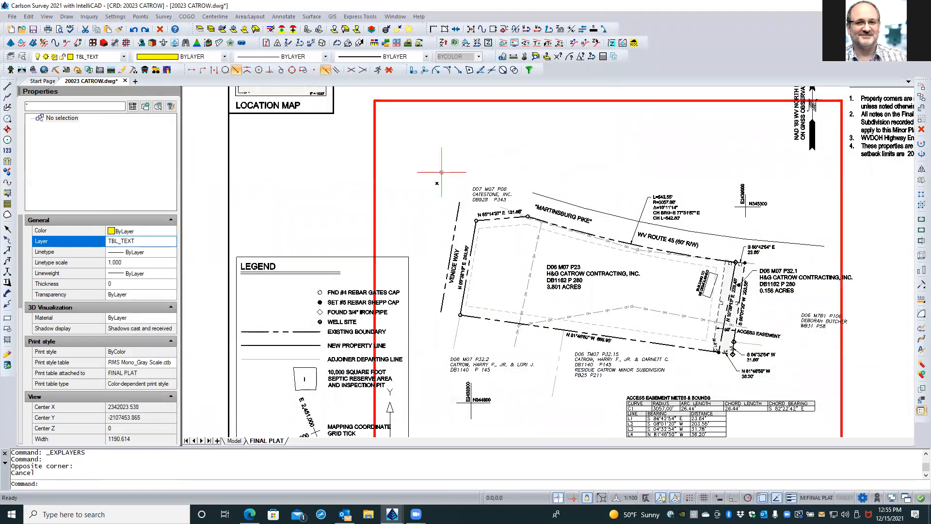
left_click(442, 172)
left_click(431, 189)
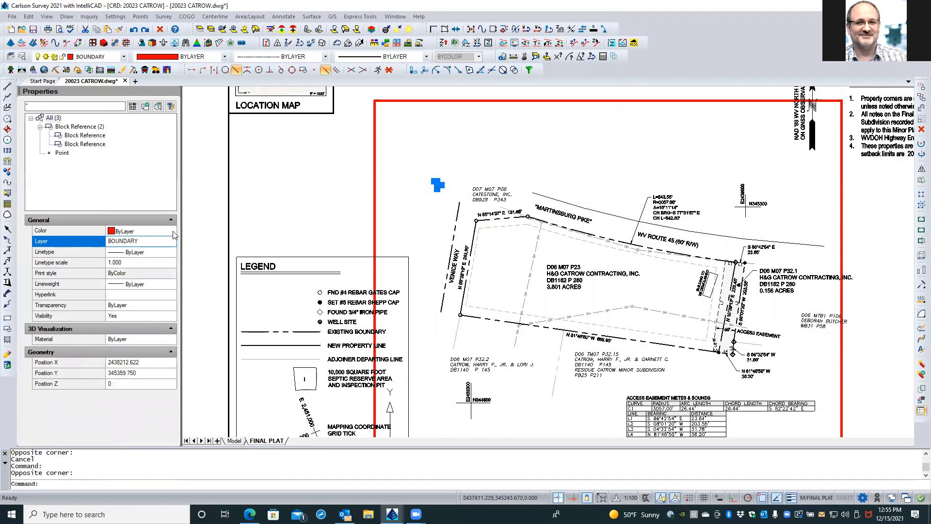
left_click(154, 242)
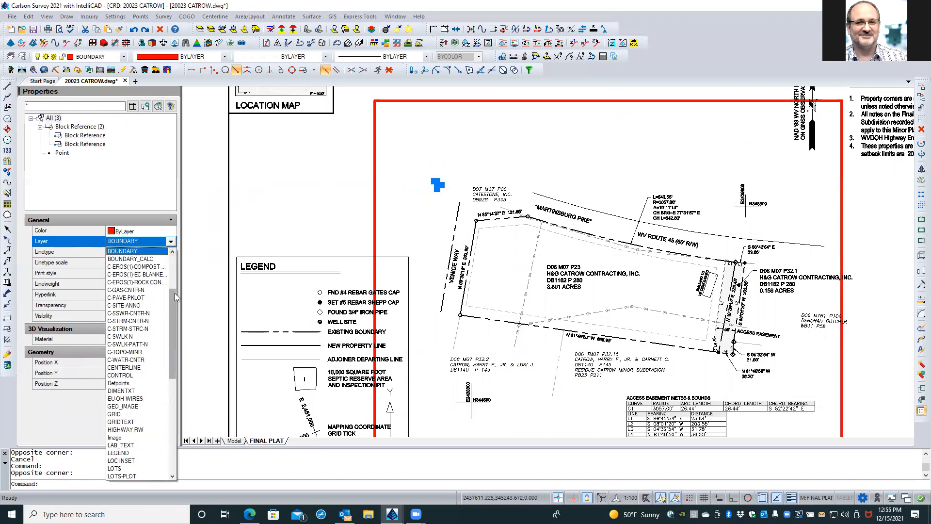
left_click_drag(173, 296, 175, 378)
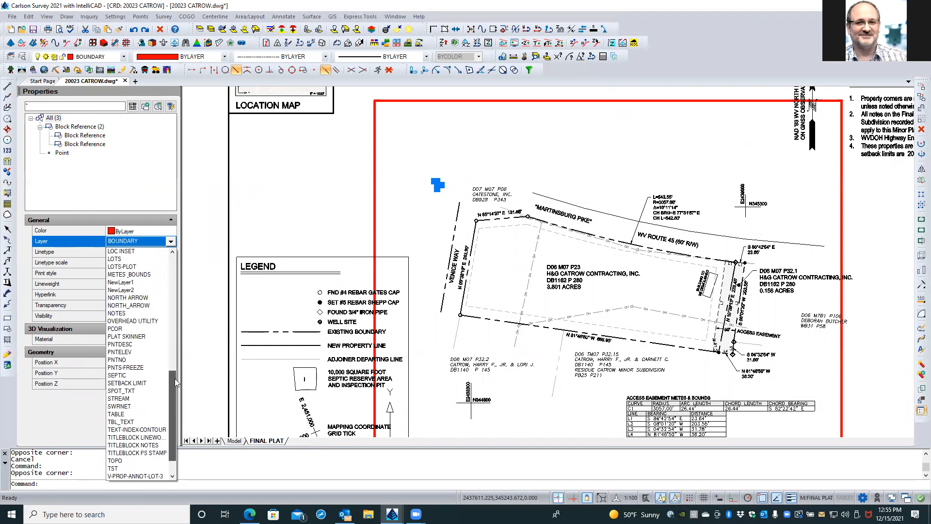
left_click(141, 367)
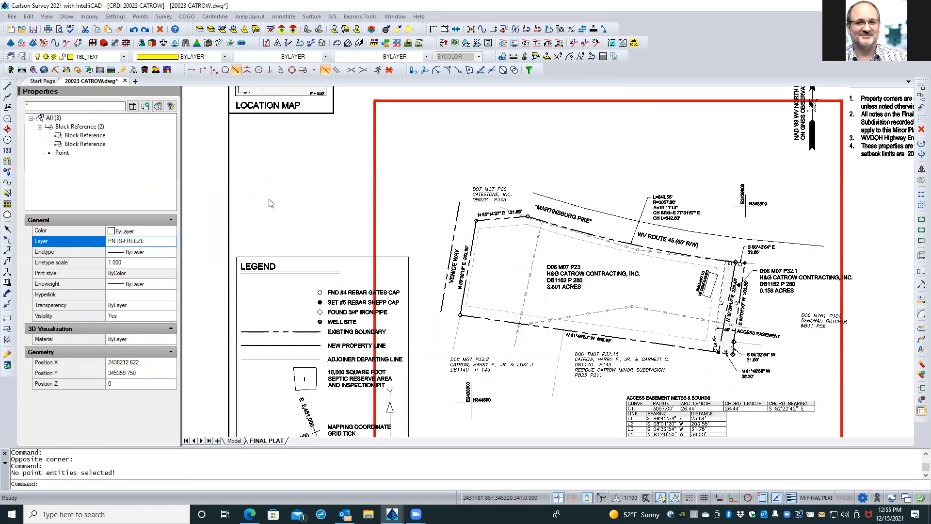
key("Escape")
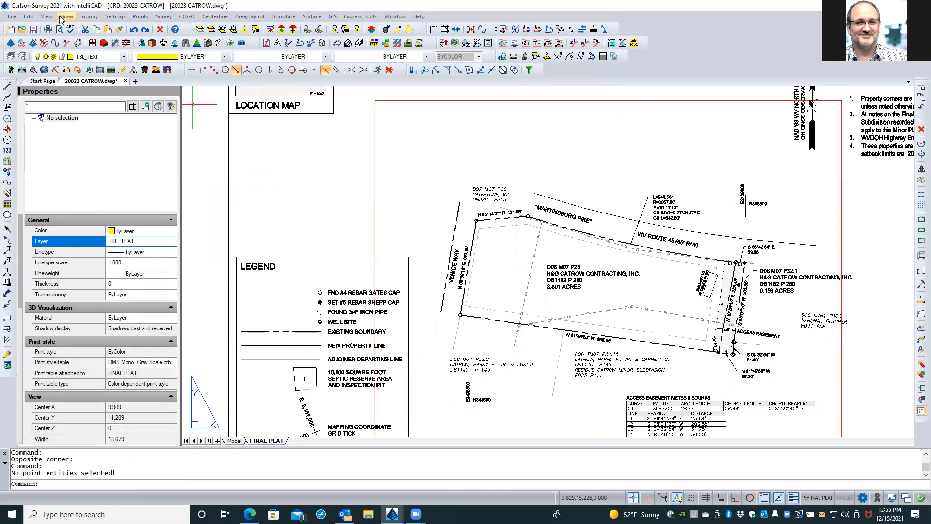
left_click(33, 30)
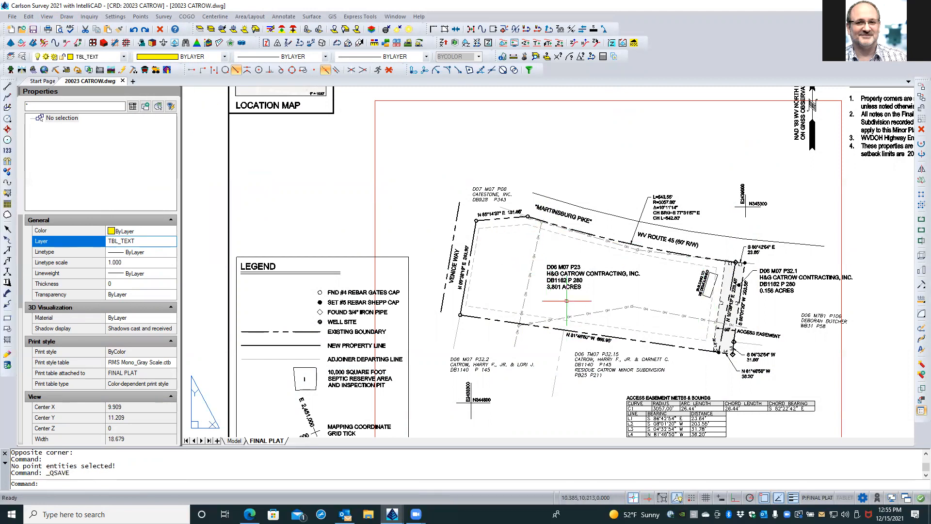
Step: Identify the layer of the adjoiner line south of the D06 M07 P23 parcel and set the ADJOINER layer's linetype to Continuous
middle_click_drag(561, 214, 577, 170)
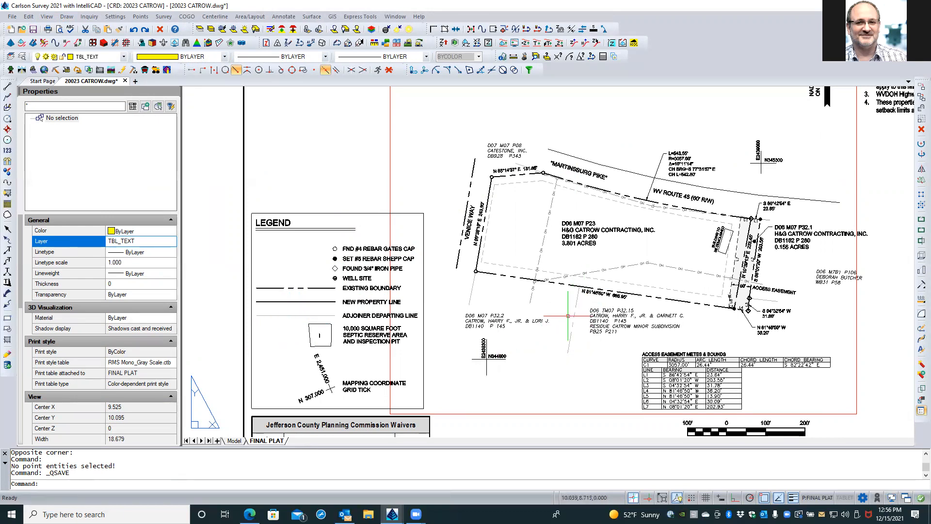
double_click(561, 343)
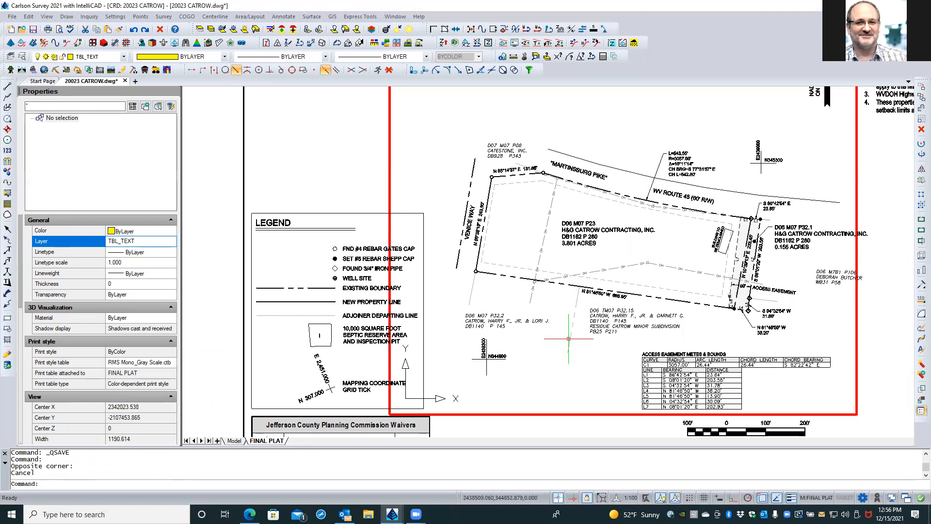
left_click(568, 338)
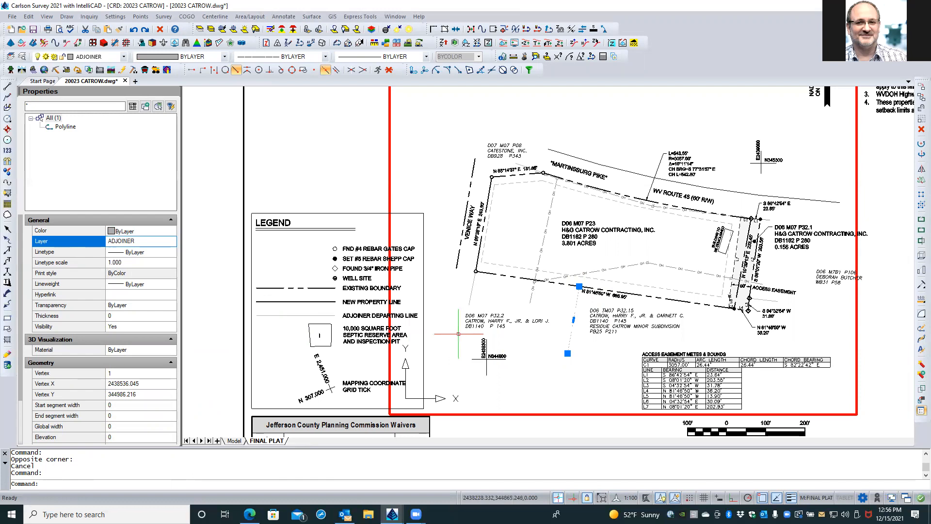
double_click(499, 425)
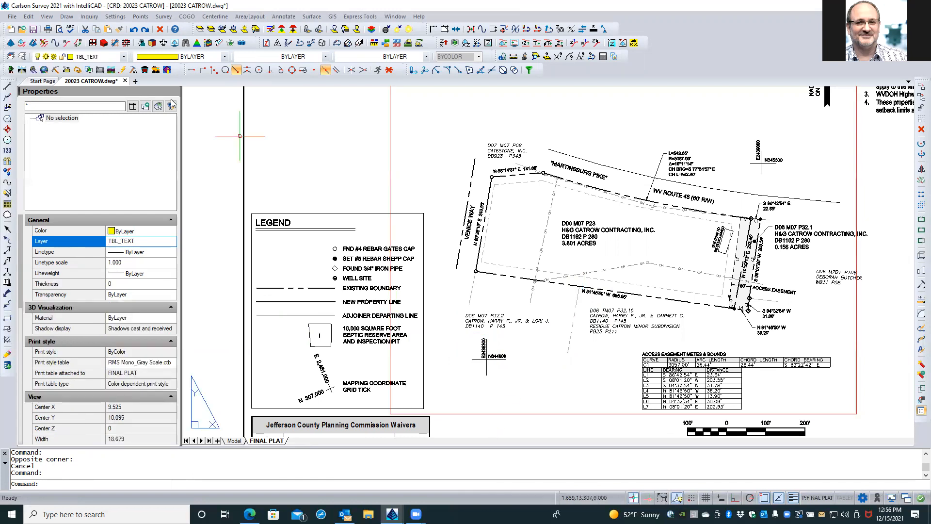
left_click(21, 57)
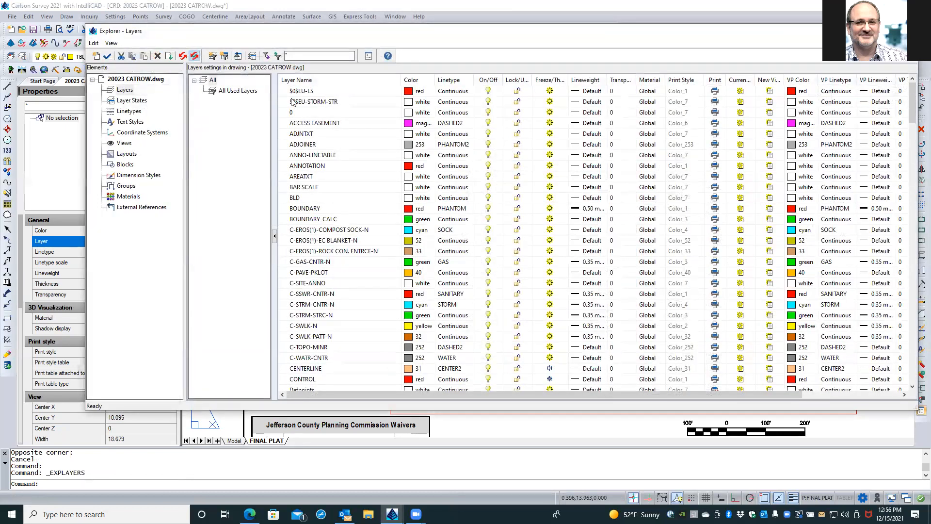
left_click(319, 145)
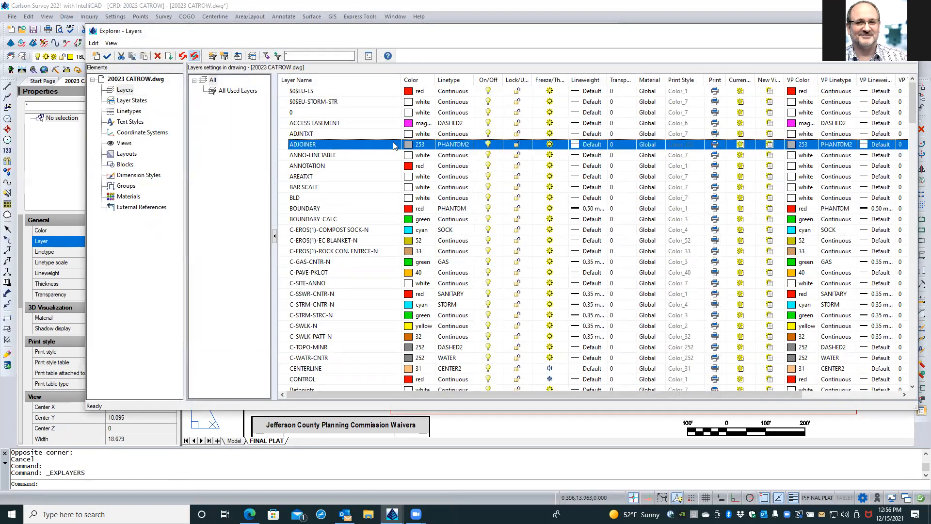
left_click(454, 145)
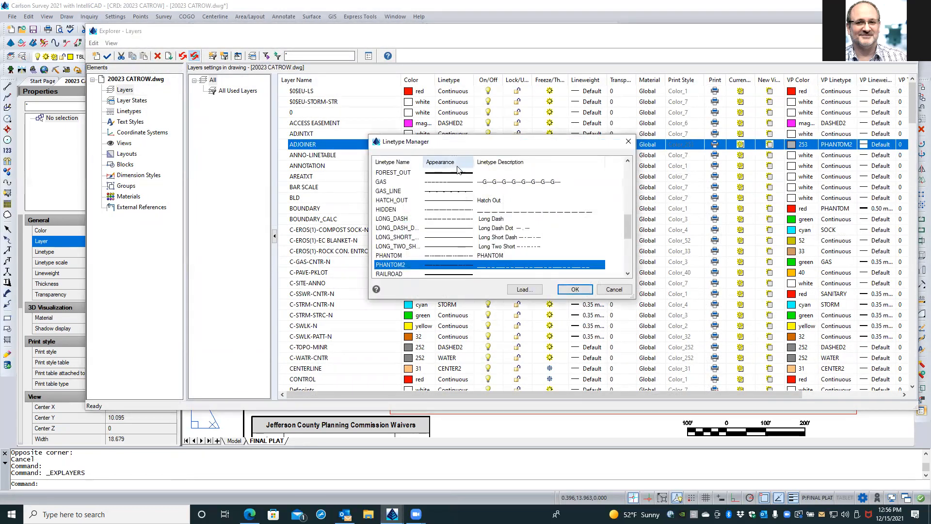
left_click_drag(627, 227, 630, 182)
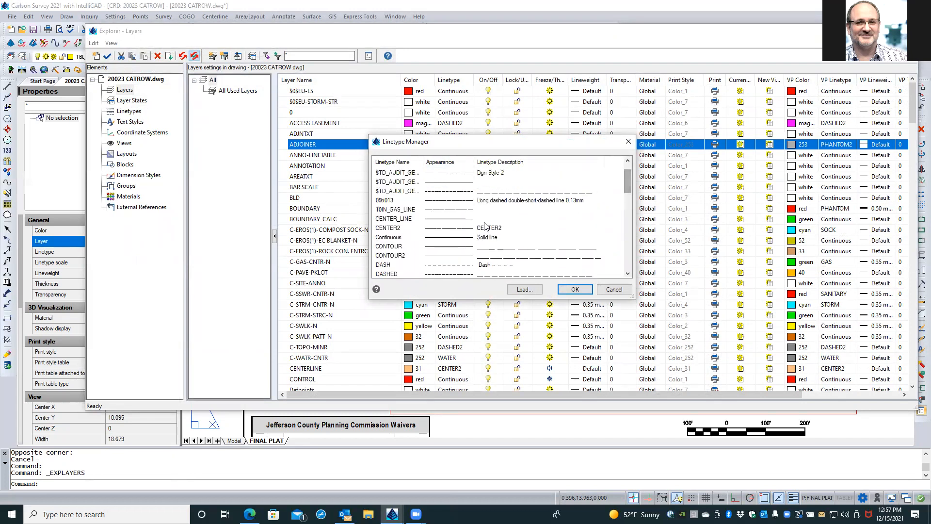
left_click(387, 238)
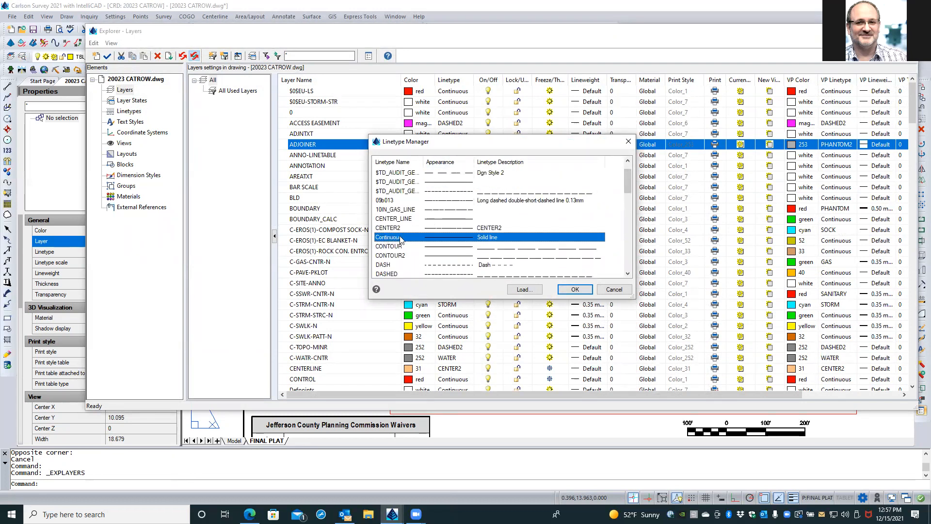
left_click(574, 289)
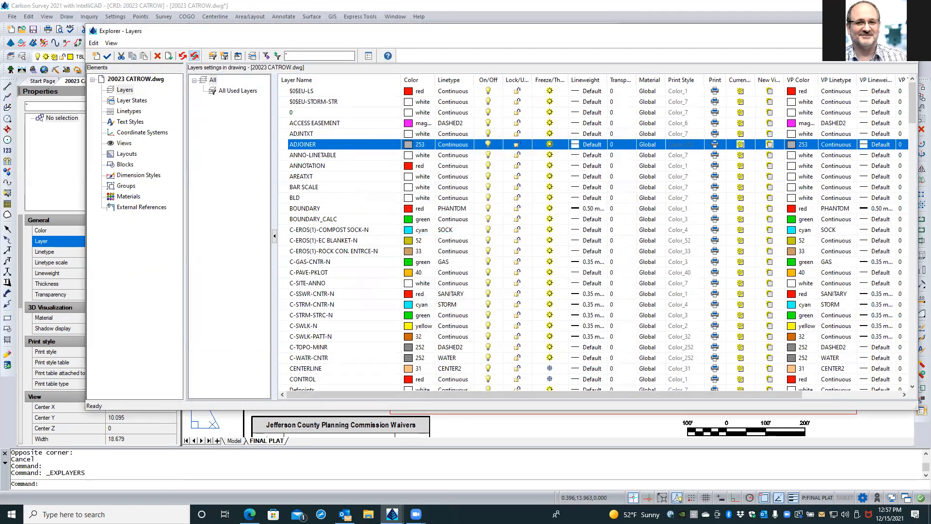
left_click(907, 31)
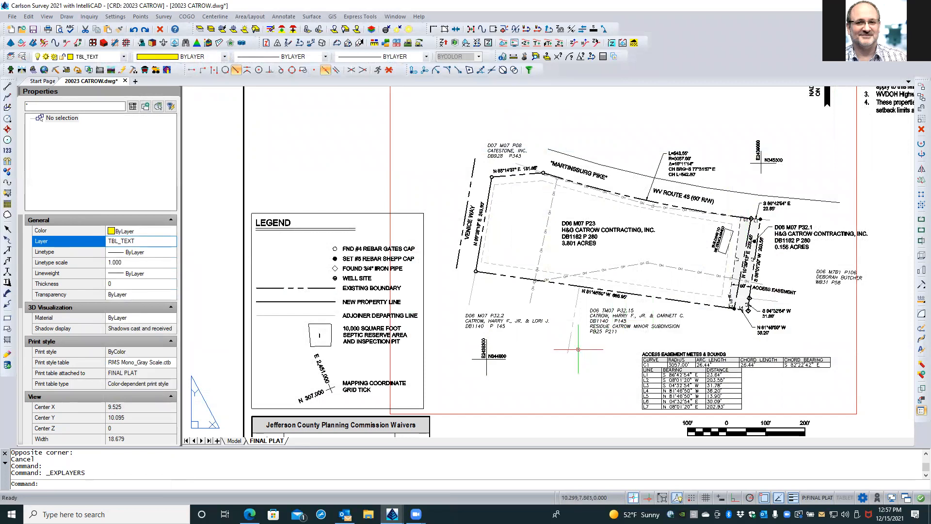
Step: Regenerate the drawing and check the layer of the adjoiner line south of the D06 M07 P23 parcel inside the viewport
type("REA")
key("Return")
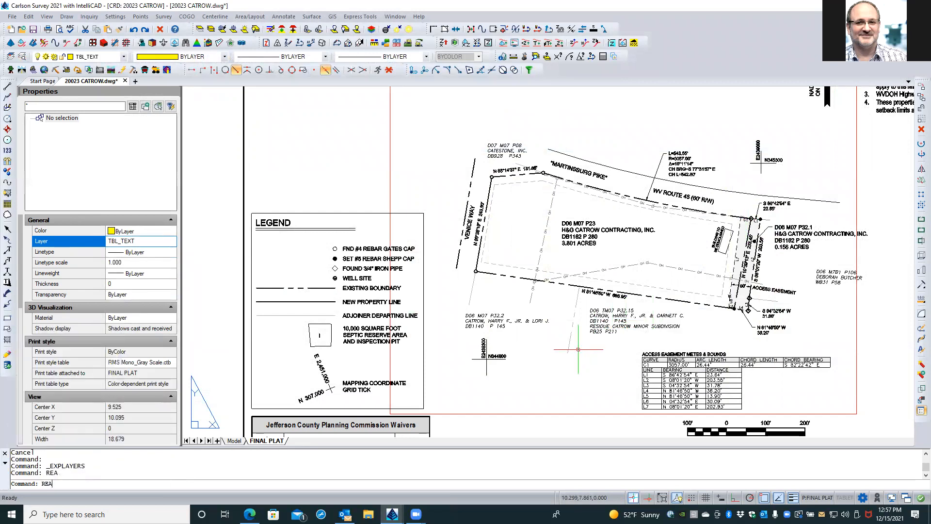
double_click(575, 354)
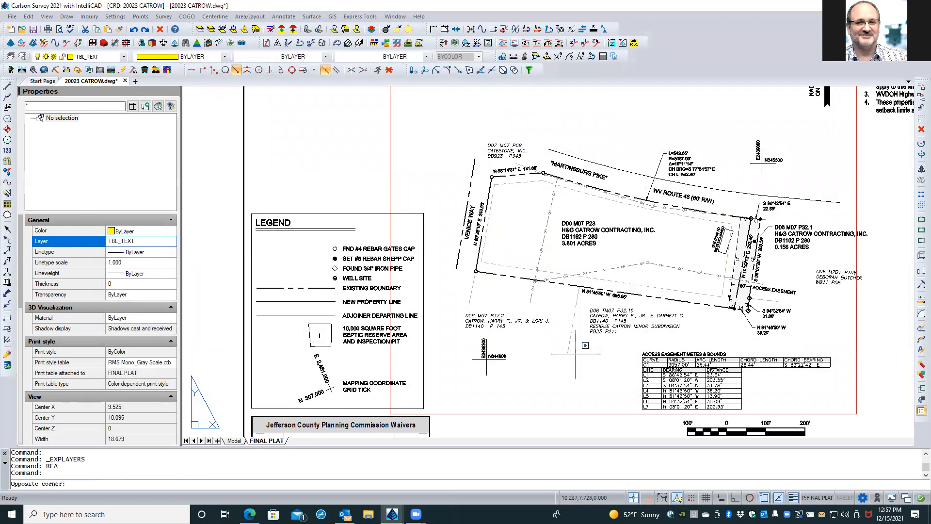
left_click(570, 339)
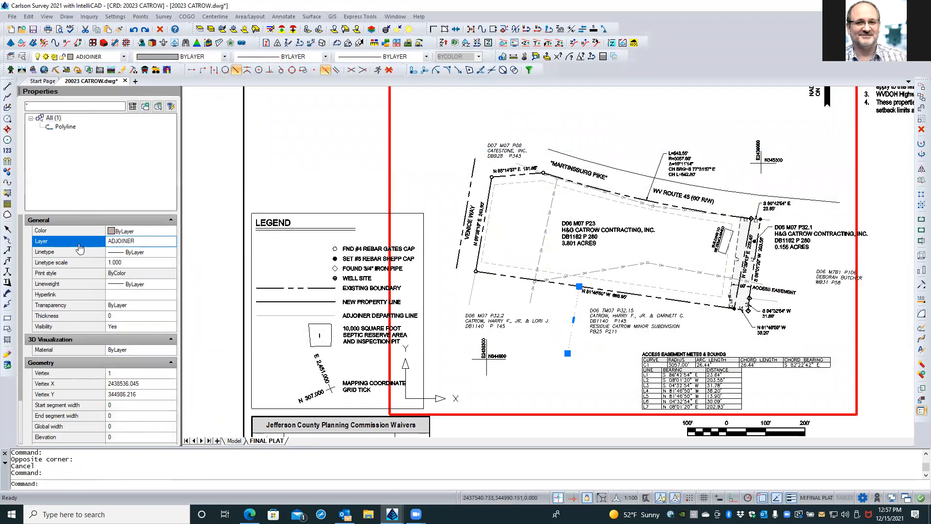
double_click(217, 183)
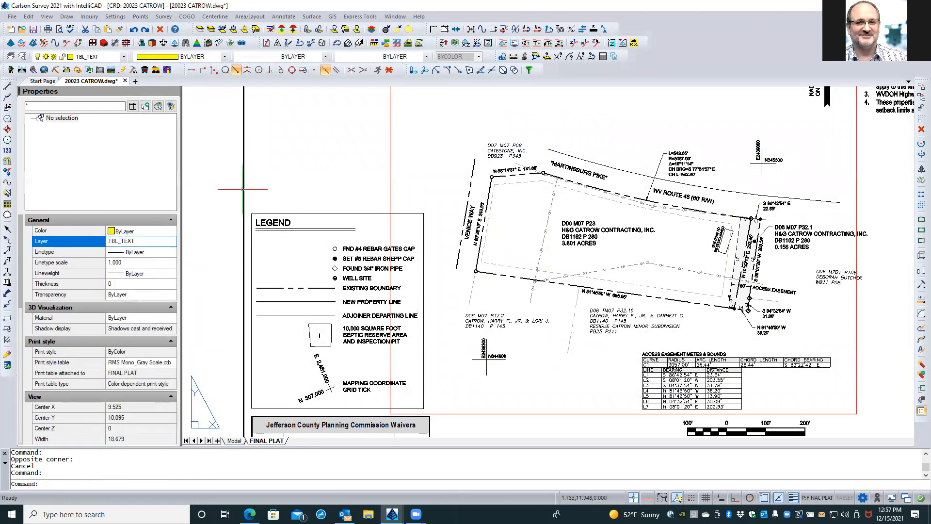
Step: Override the ADJOINER layer's viewport linetype with Continuous in the parcel viewport, and return to paper space
double_click(434, 184)
left_click(22, 57)
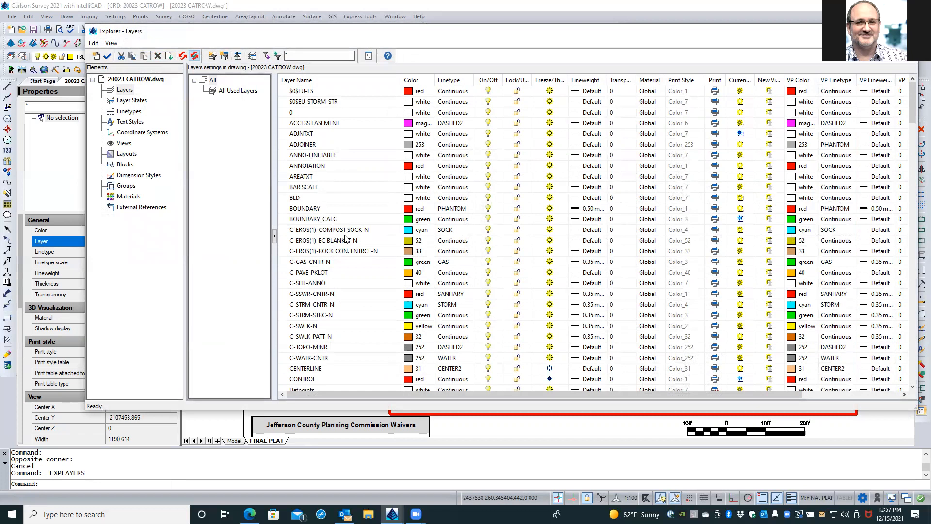
left_click(321, 144)
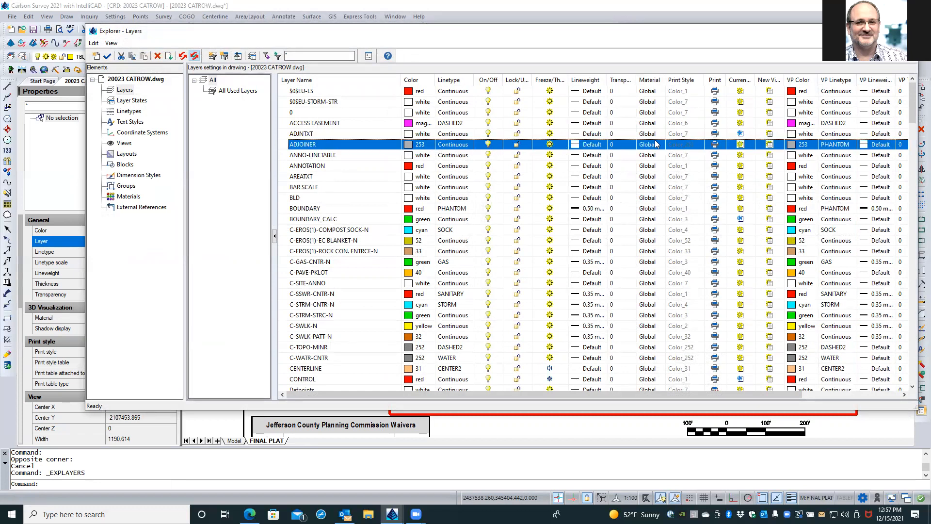
left_click(845, 144)
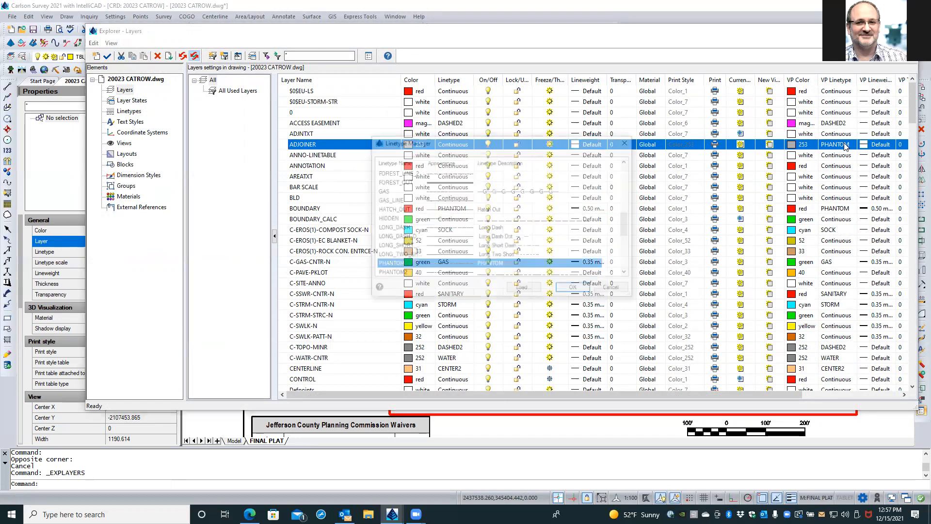
scroll(420, 228, "up", 3)
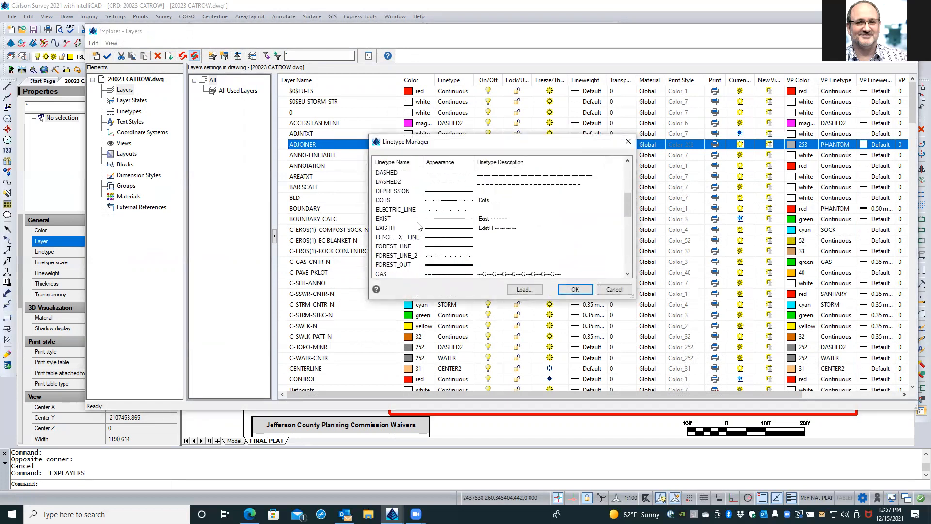
scroll(420, 227, "up", 3)
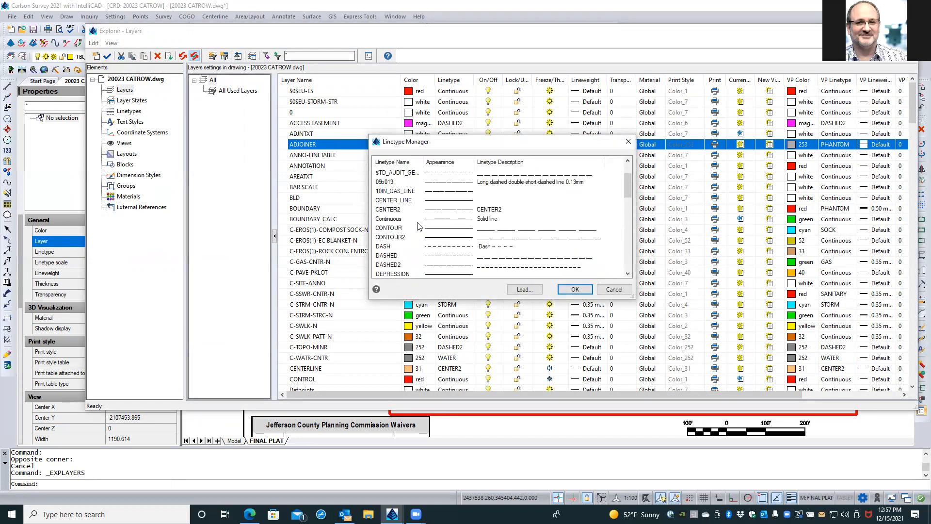
left_click(391, 219)
left_click(575, 289)
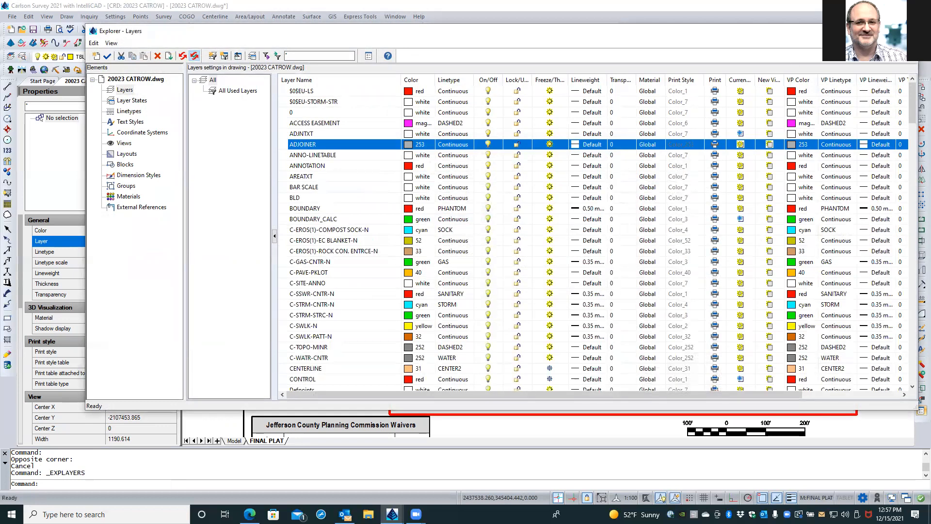
left_click(907, 31)
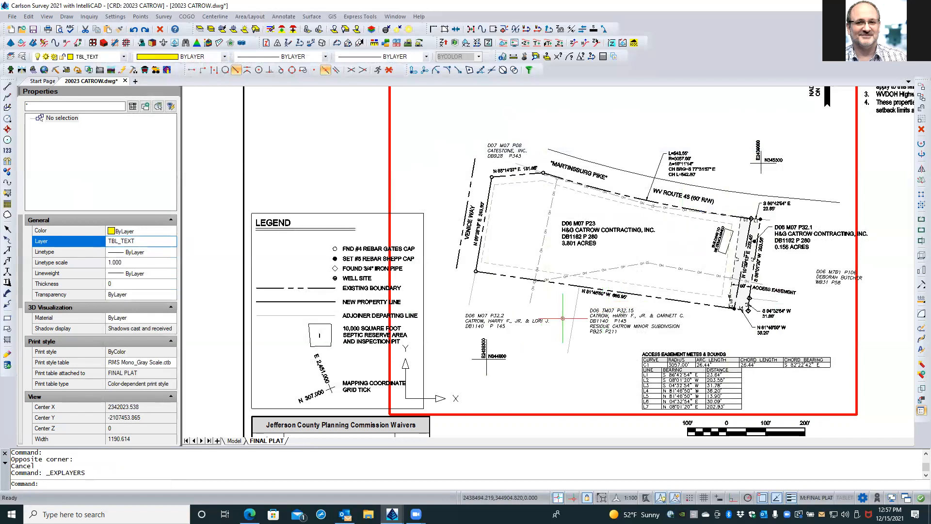
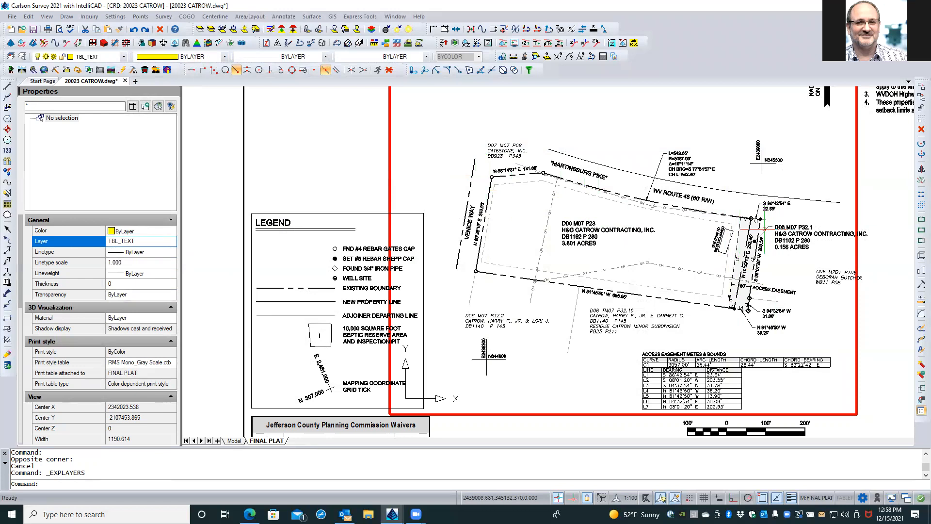
double_click(207, 289)
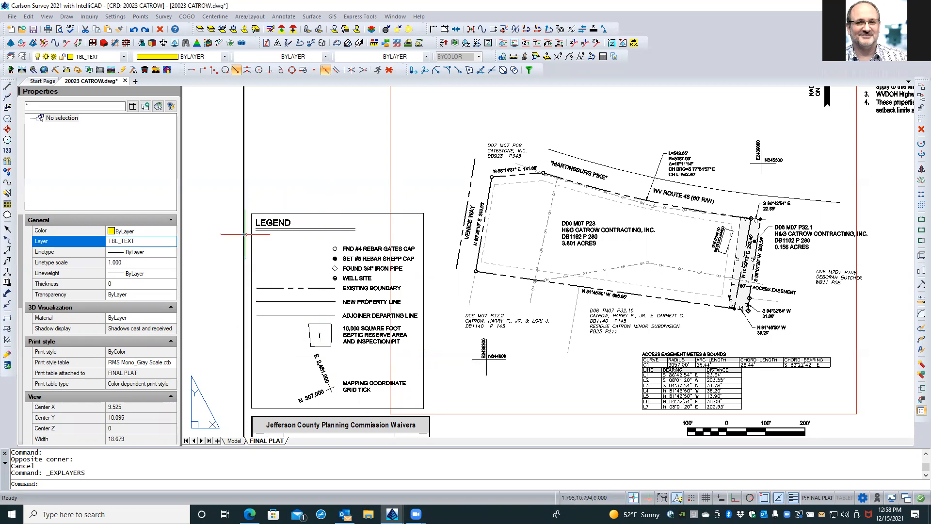
Step: Examine the FINAL PLAT legend, checking the layers of its septic reserve polygon, new property line and existing boundary samples
scroll(450, 345, "down", 3)
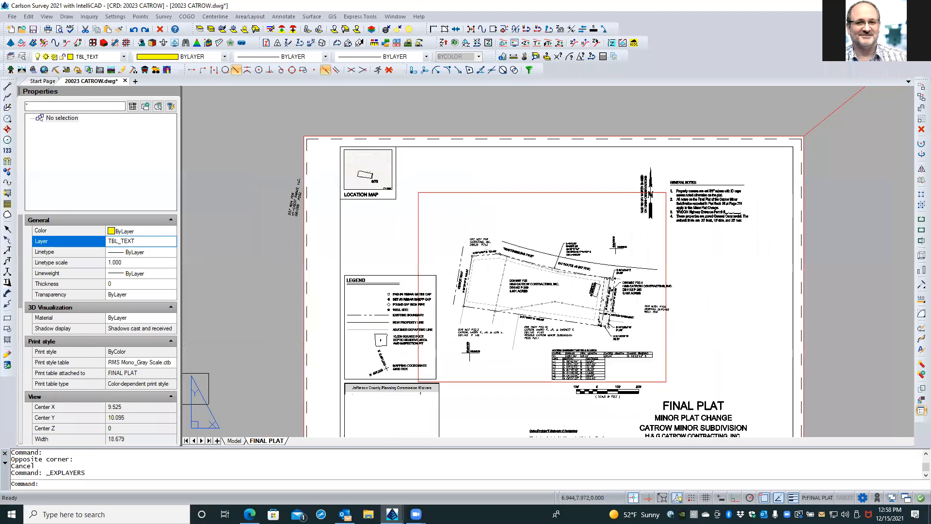
middle_click_drag(406, 406, 444, 334)
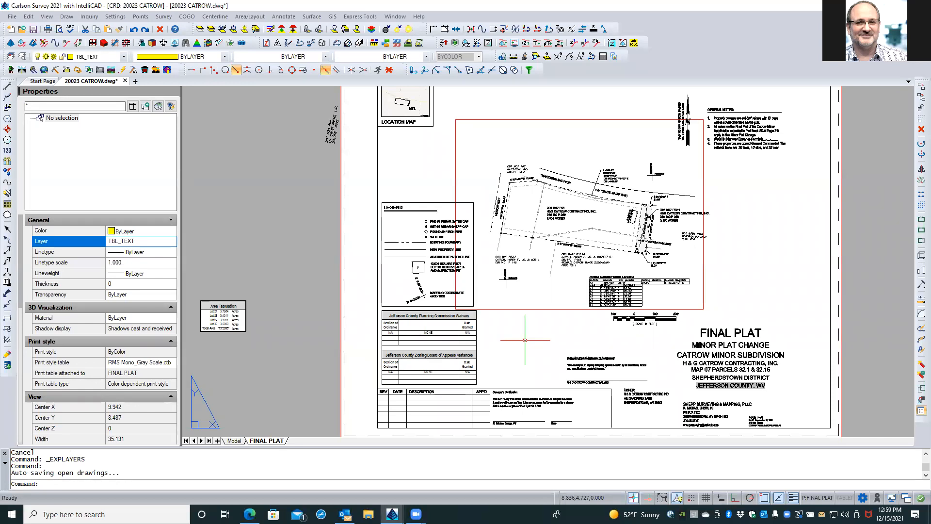
scroll(525, 340, "up", 1)
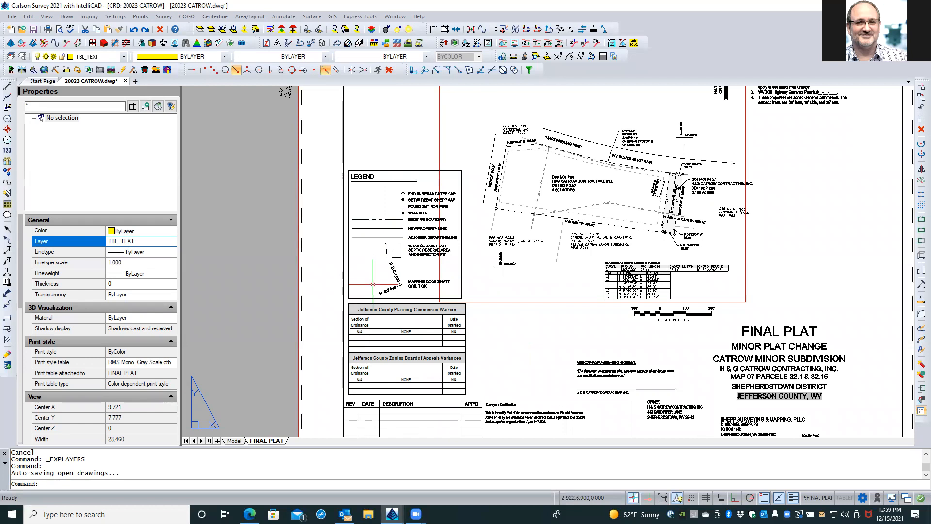
middle_click_drag(375, 267, 413, 322)
scroll(413, 321, "up", 3)
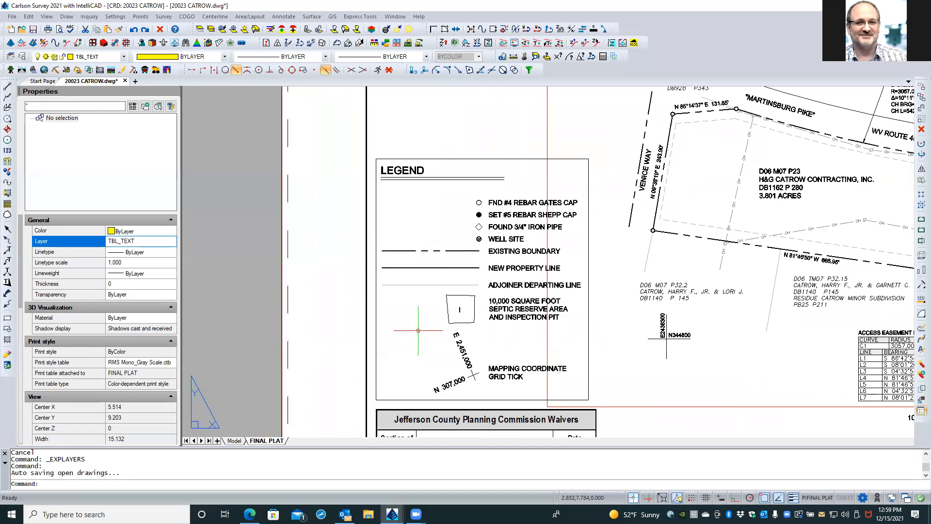
left_click(447, 309)
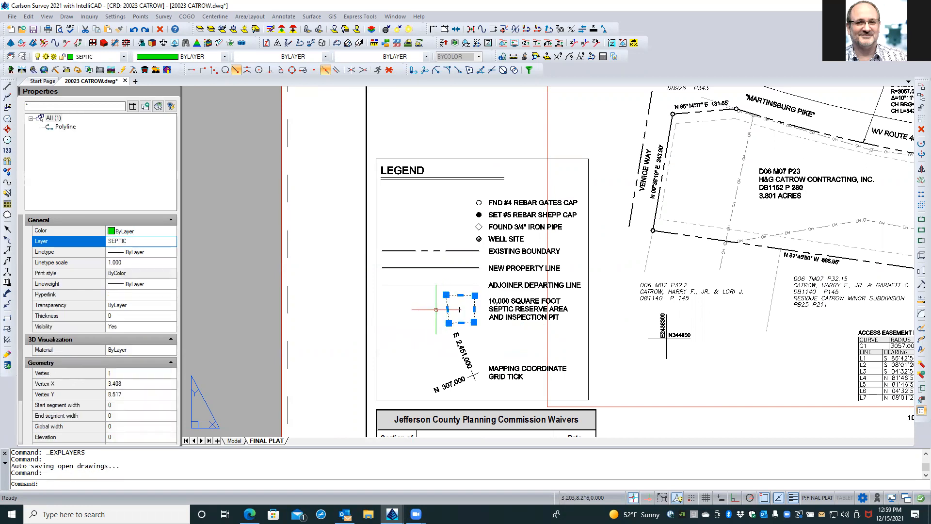
key("Escape")
key("Escape")
left_click(432, 267)
key("Escape")
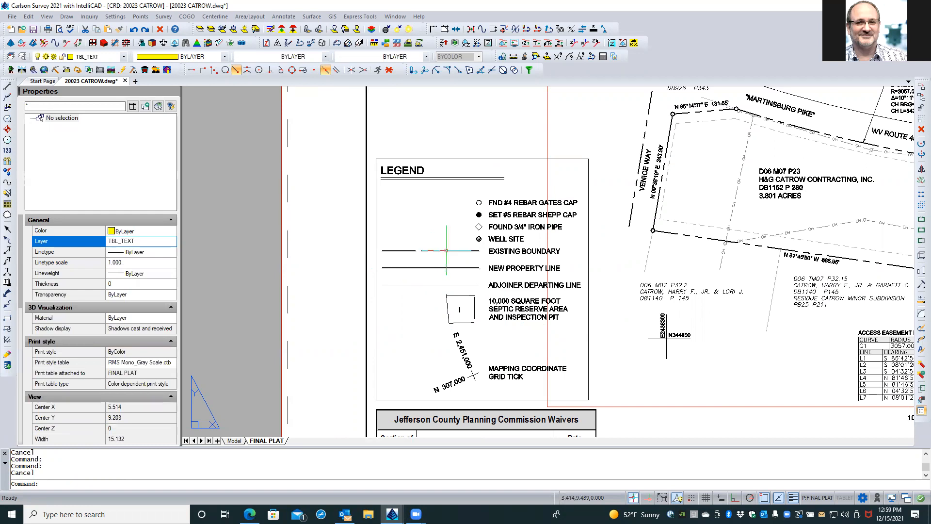
left_click(447, 250)
key("Escape")
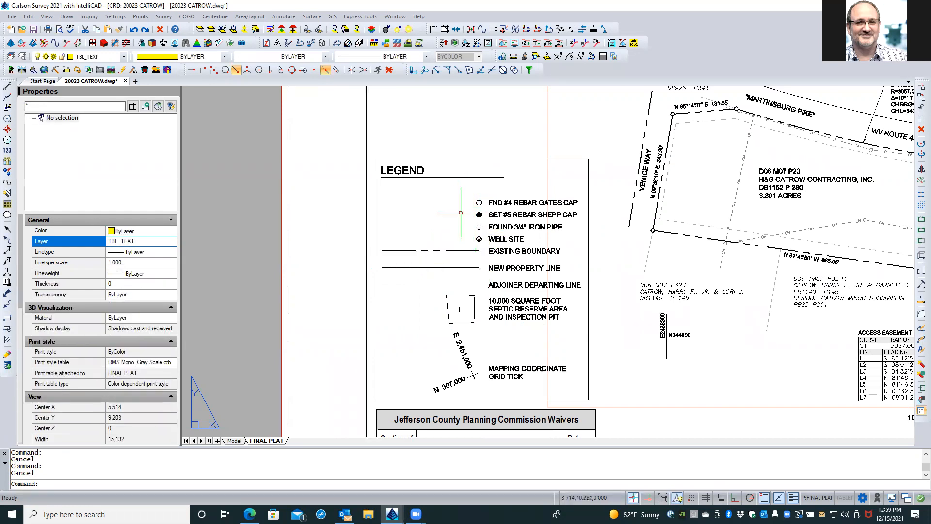
scroll(486, 200, "up", 2)
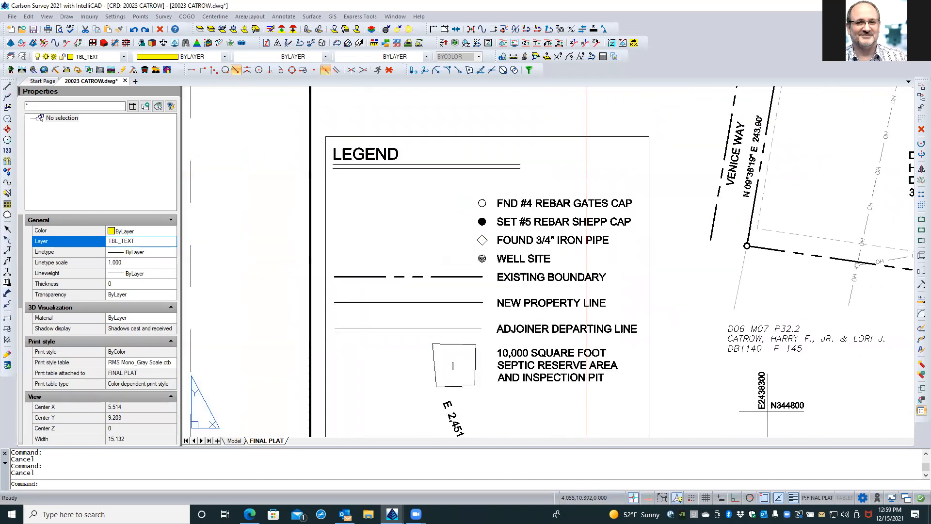
scroll(465, 201, "down", 2)
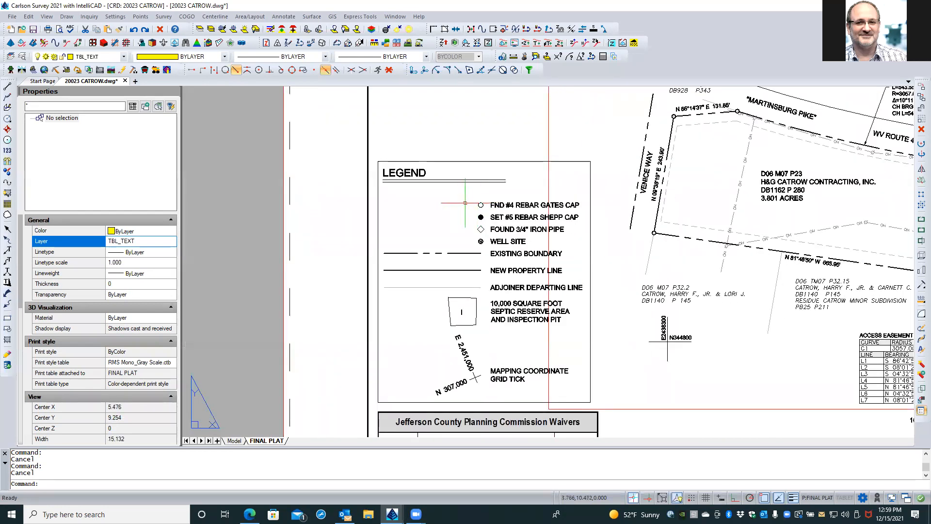
Step: Compare the parcel linework in model space with the symbols and line samples in the FINAL PLAT legend
left_click(234, 441)
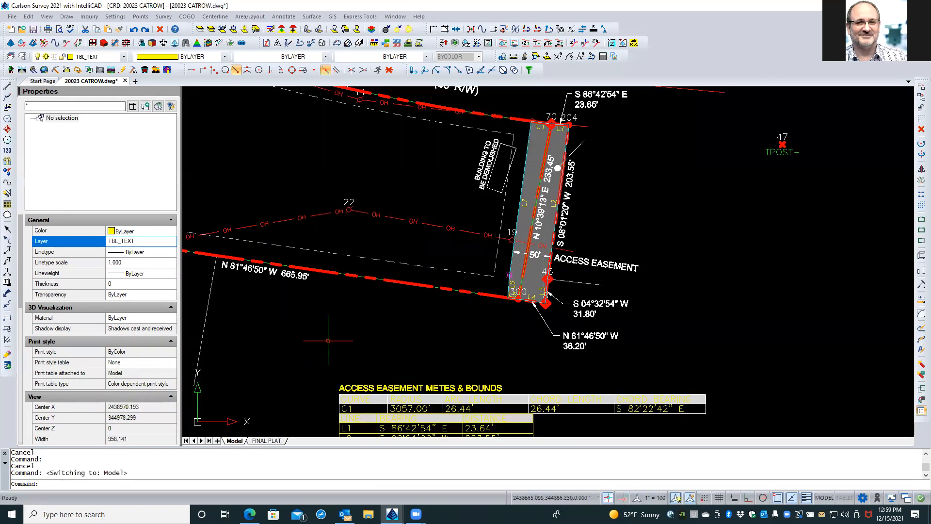
scroll(432, 246, "down", 3)
scroll(432, 246, "down", 2)
scroll(405, 244, "up", 3)
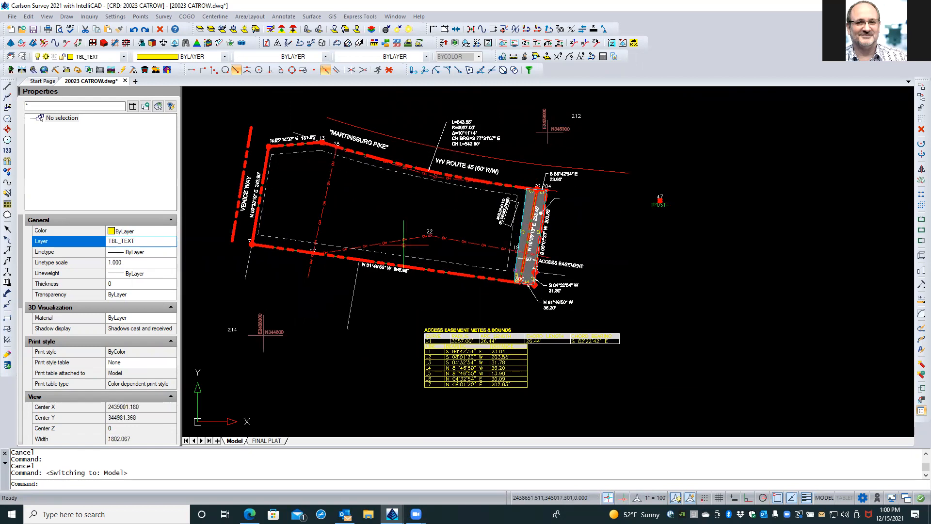
left_click(266, 441)
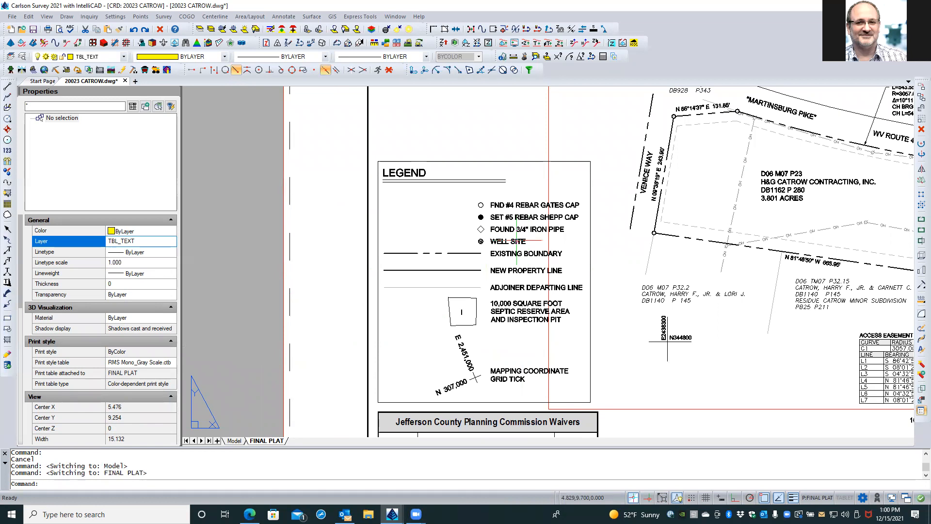
scroll(493, 235, "up", 3)
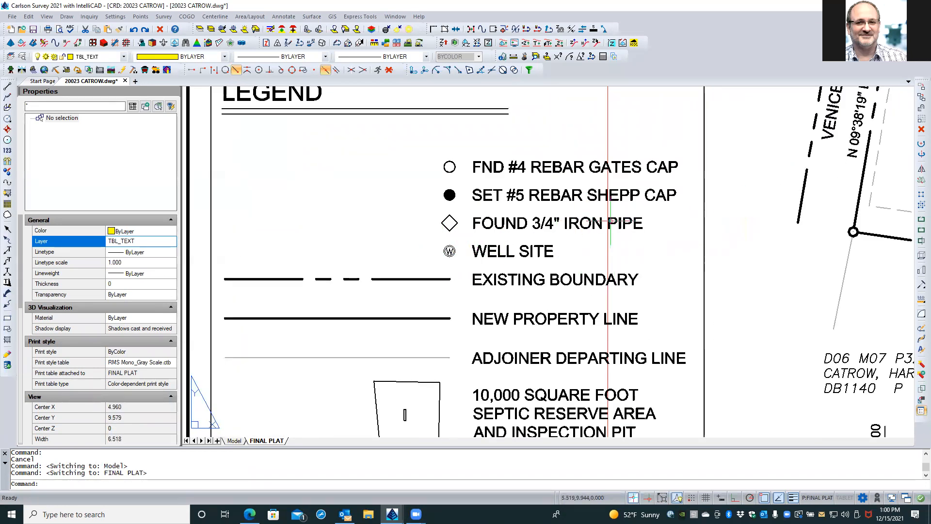
scroll(350, 226, "down", 2)
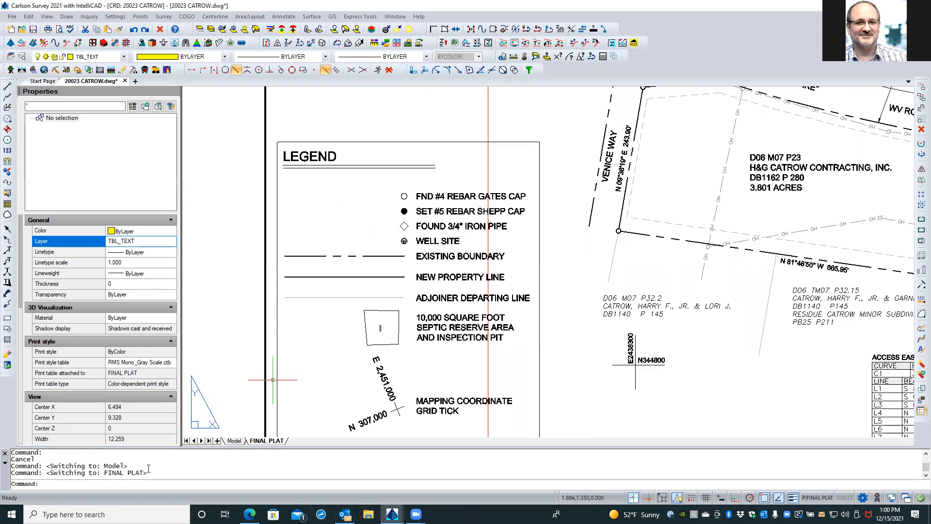
Step: Start Draw Legend in model space and open the existing definition file legend.lgd from C:\Carlson Projects\Settings
left_click(233, 441)
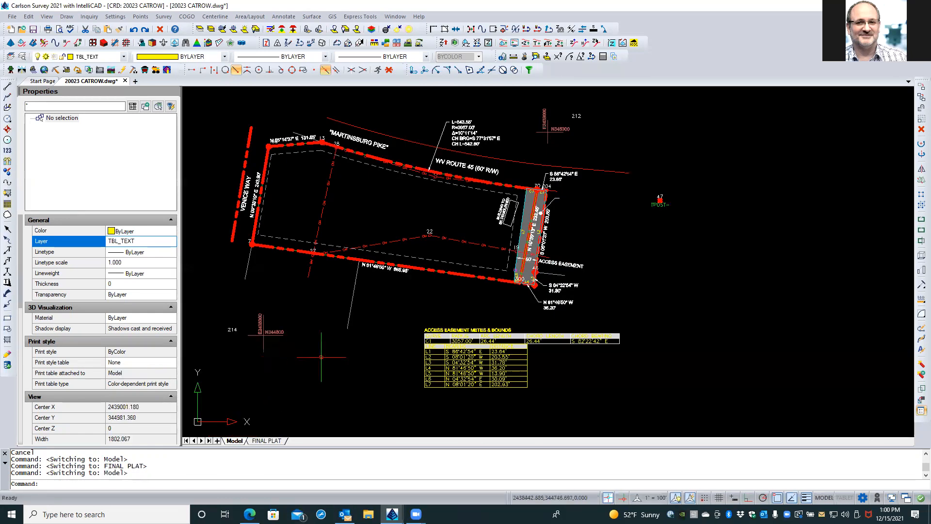
left_click(284, 16)
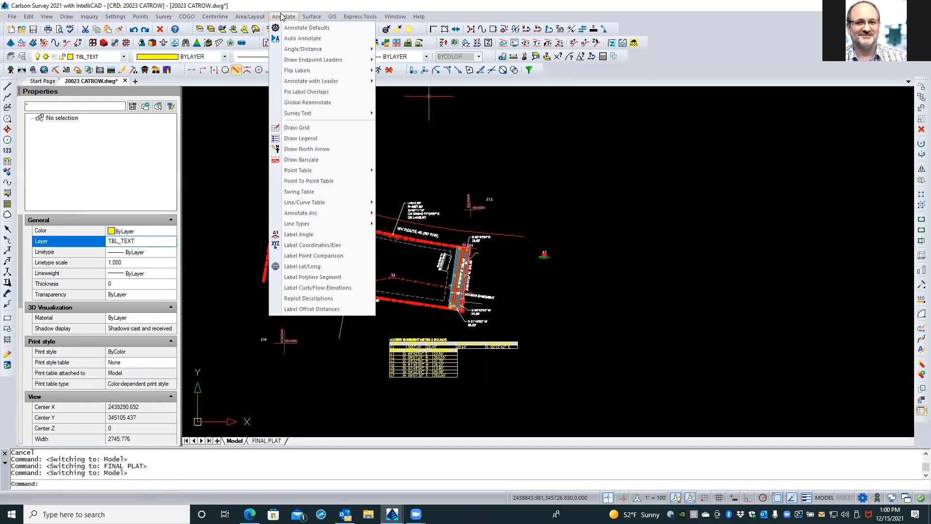
left_click(302, 139)
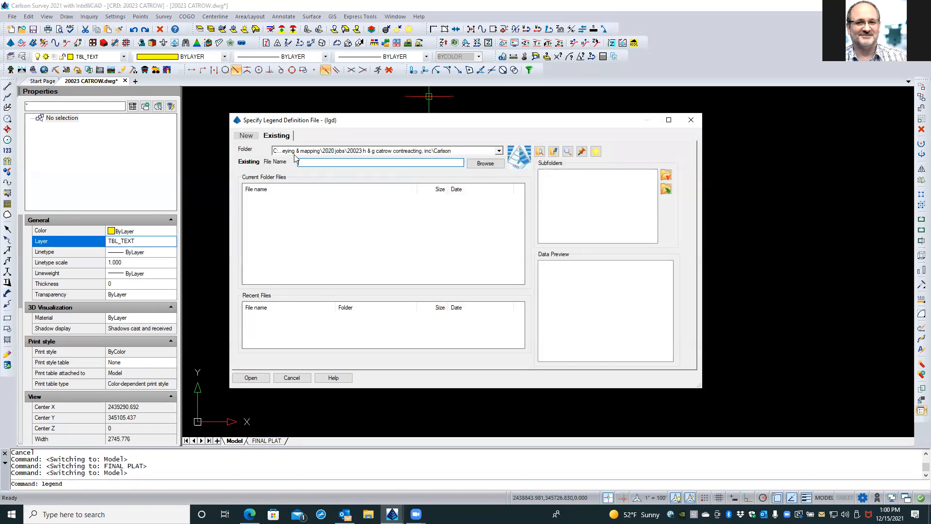
left_click(247, 136)
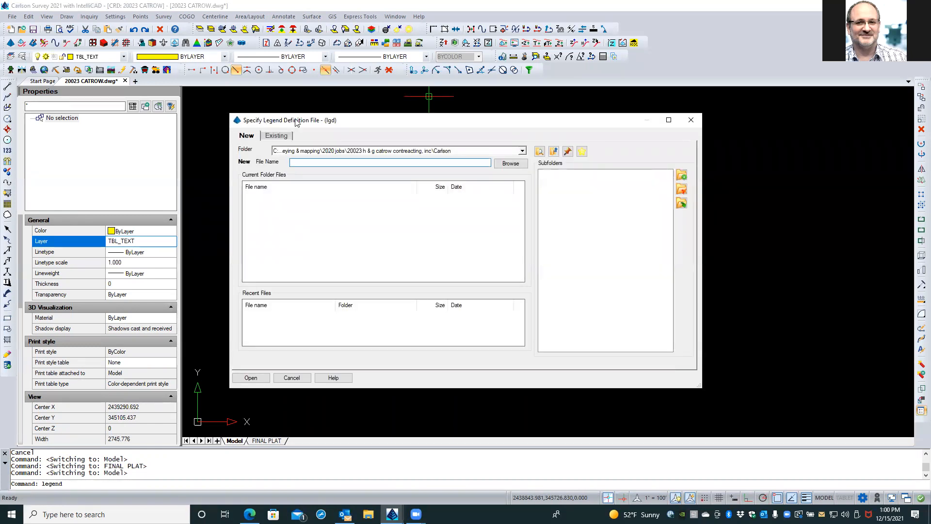
left_click(270, 137)
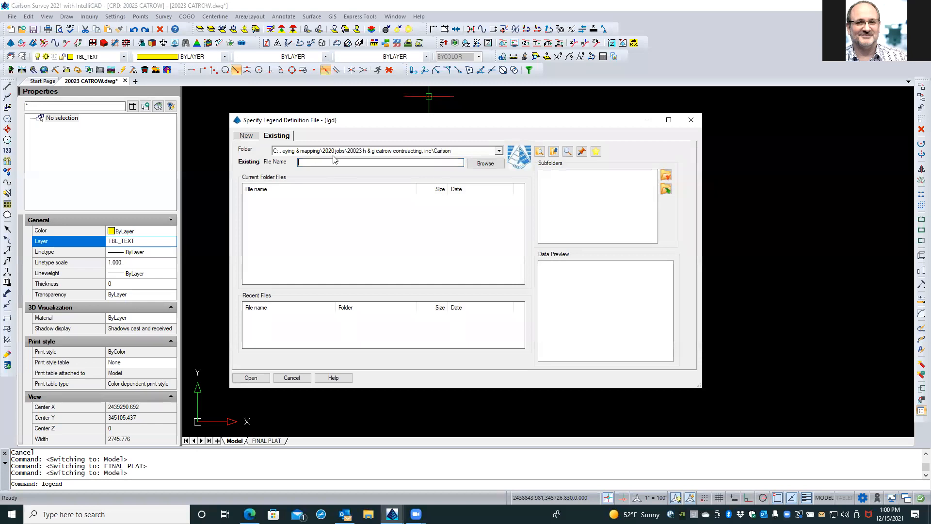
left_click(499, 152)
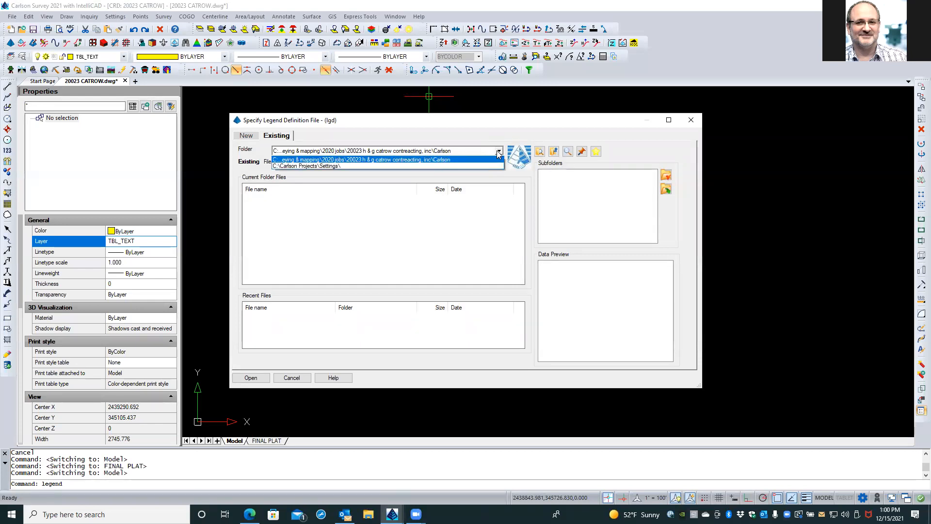
left_click(310, 167)
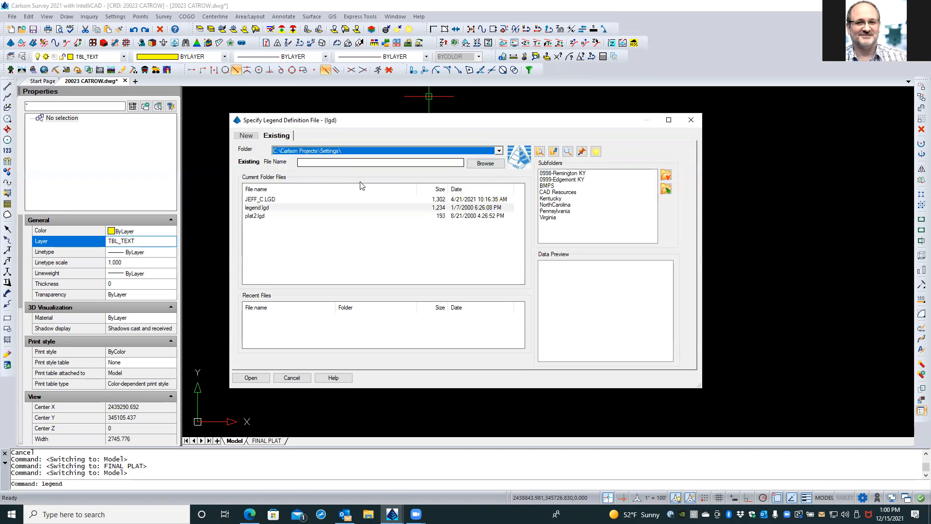
left_click(251, 216)
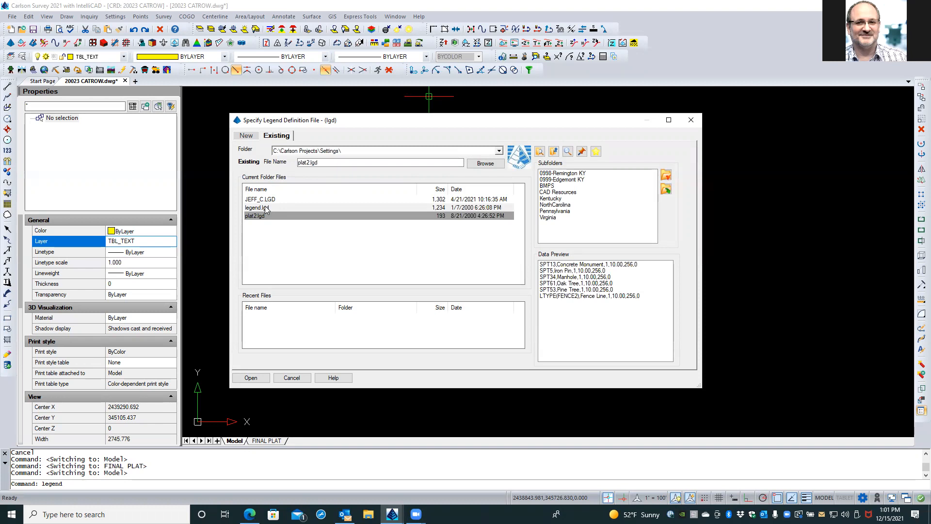
left_click(265, 208)
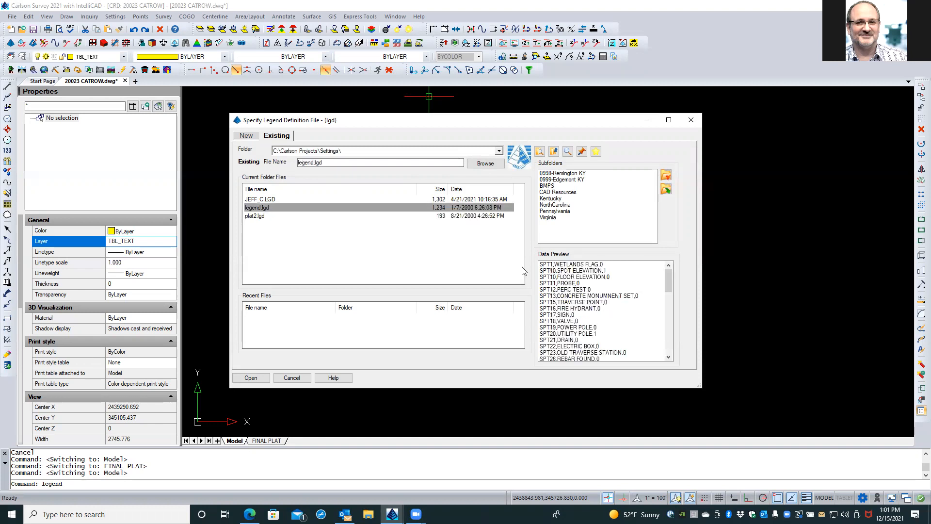
left_click(250, 377)
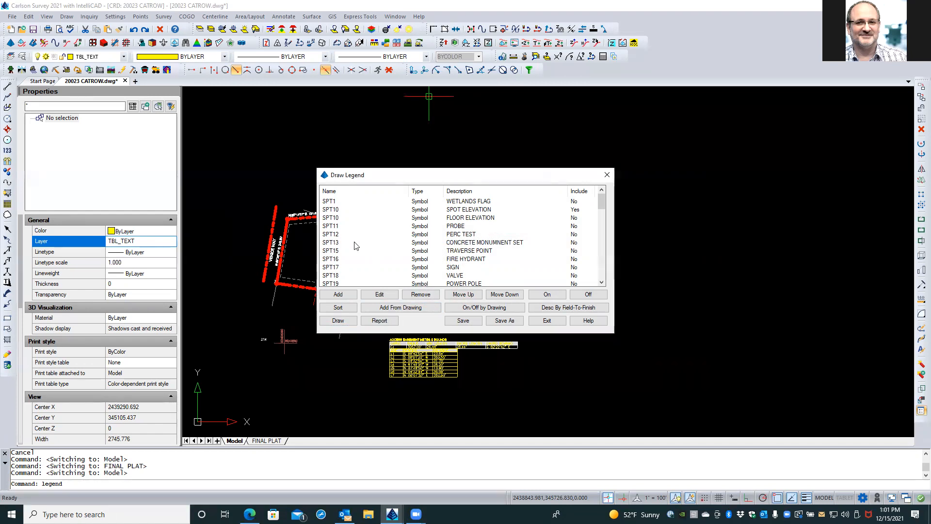
Step: Turn on inclusion for all legend entries, from the SPT1 symbol through the WATER linetype
left_click(337, 203)
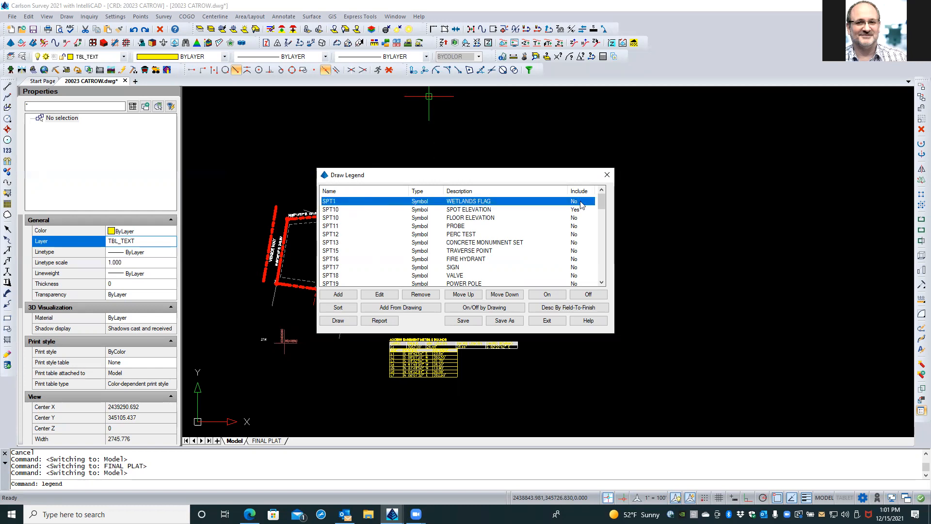
left_click(600, 238)
left_click_drag(601, 238, 600, 276)
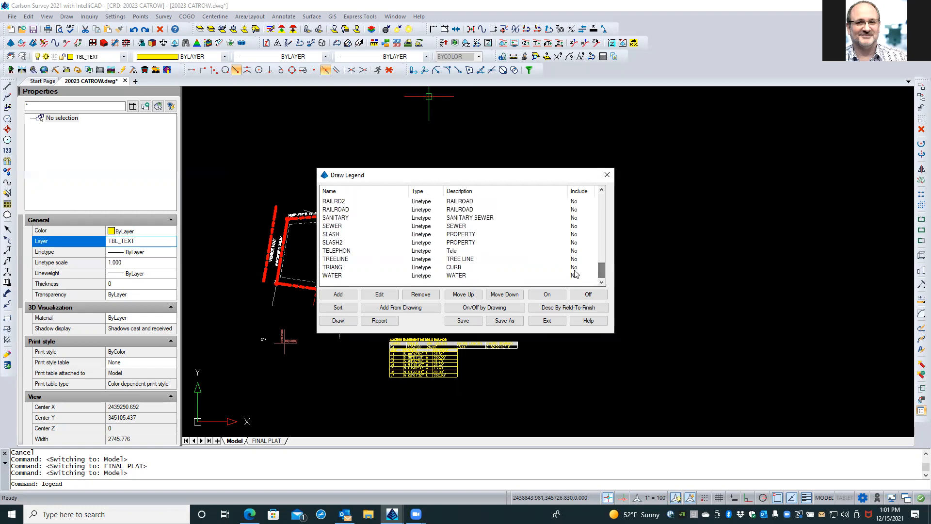
left_click(348, 275, "shift")
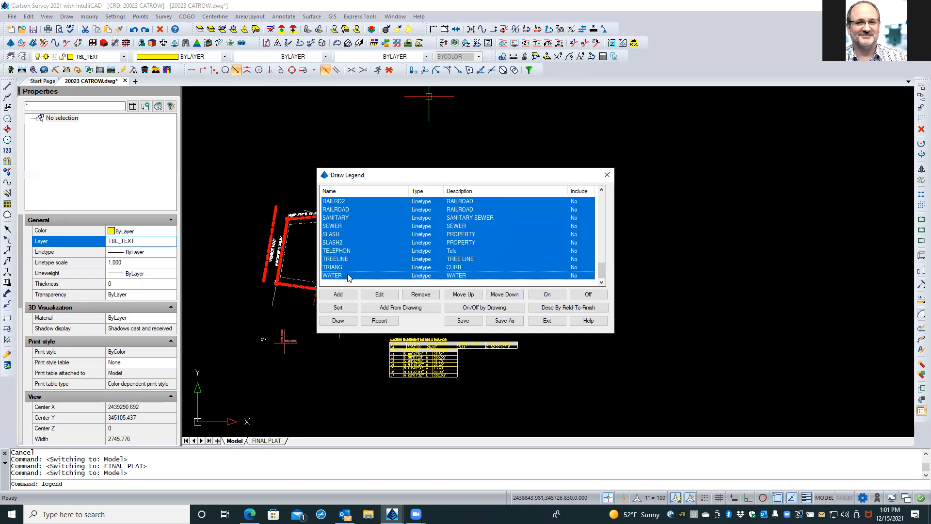
left_click(547, 295)
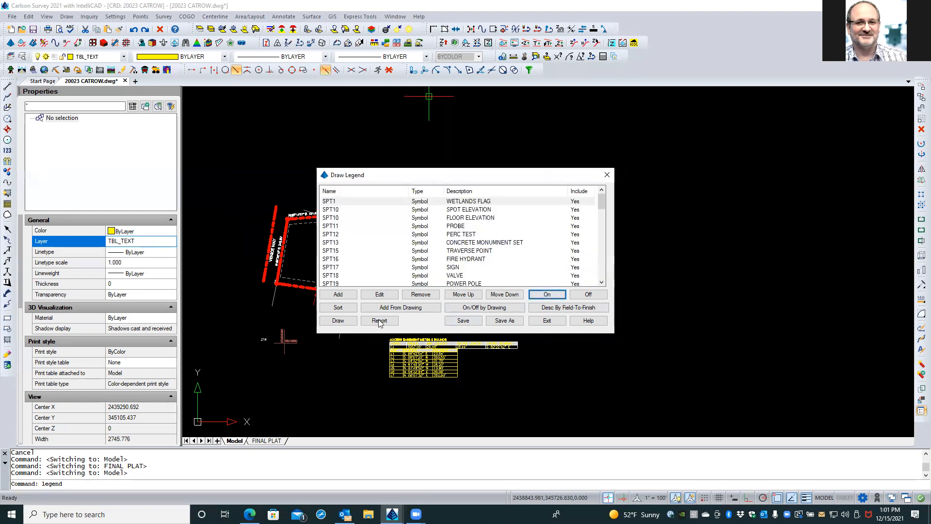
Step: Draw the legend with its title on the LEGEND layer, placing it east of the parcel beyond point 47
left_click(338, 321)
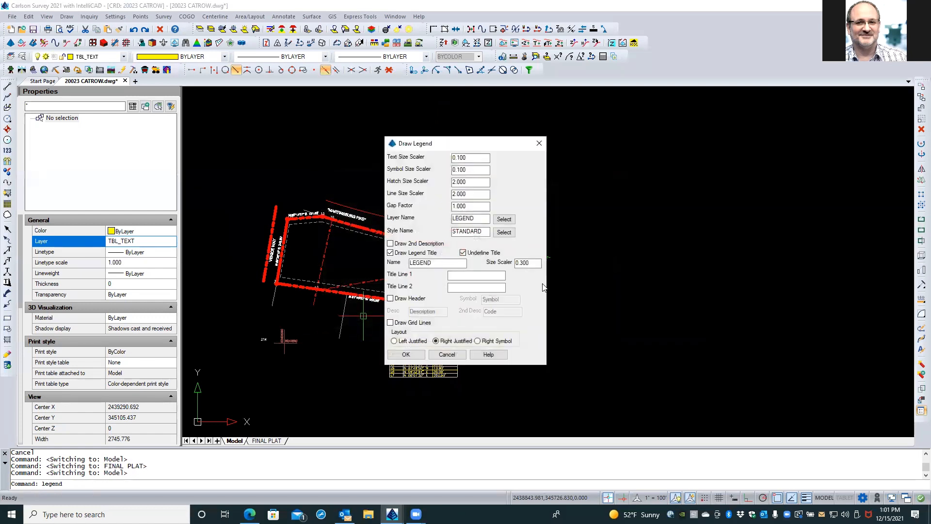
left_click(407, 354)
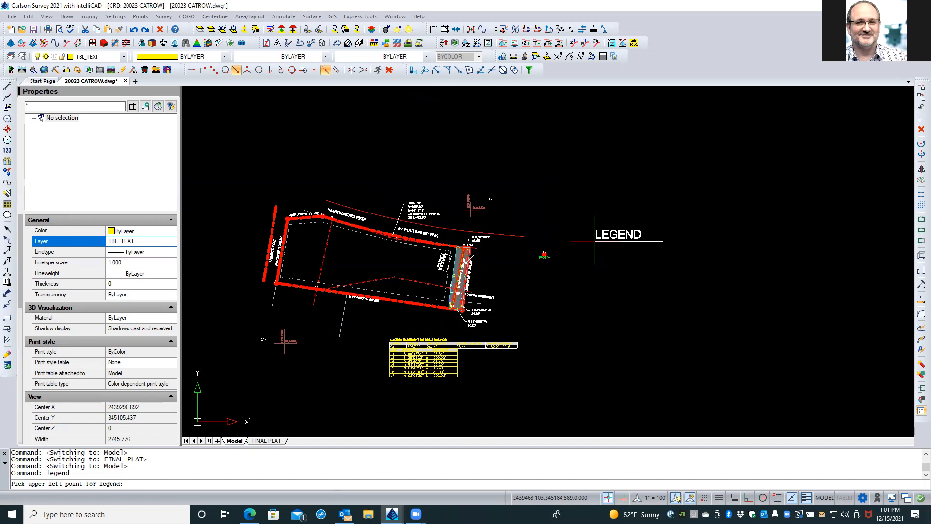
left_click(595, 234)
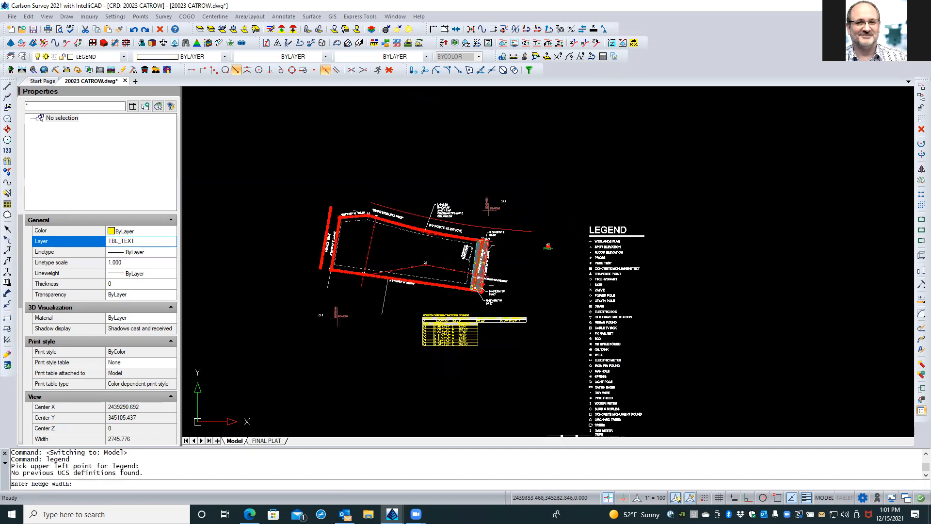
Step: Examine the drawn legend's symbols and line samples beside the parcel, and end the legend command
scroll(607, 345, "up", 5)
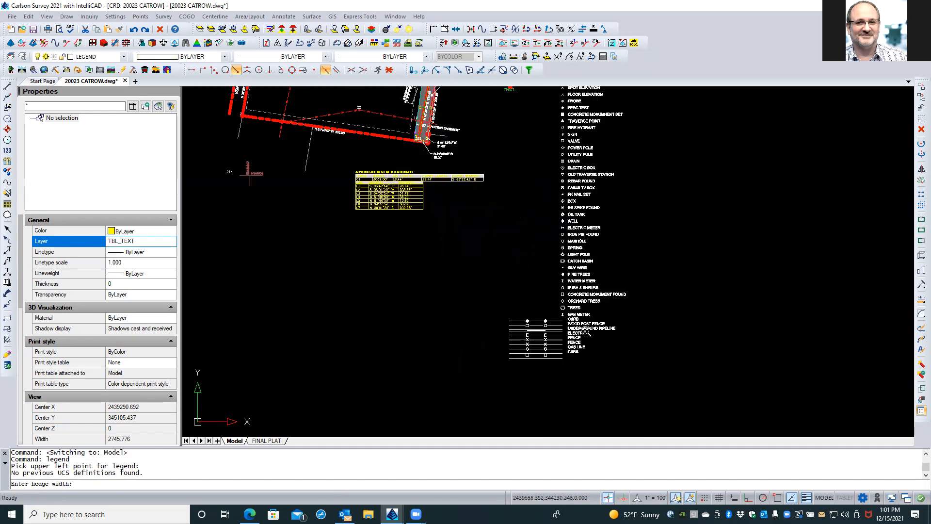
scroll(607, 345, "up", 3)
scroll(606, 344, "up", 2)
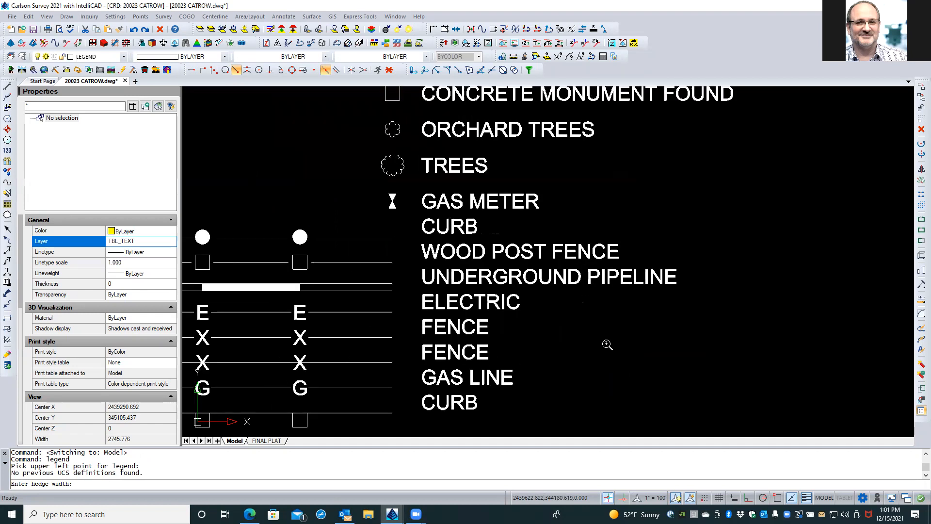
scroll(606, 343, "down", 2)
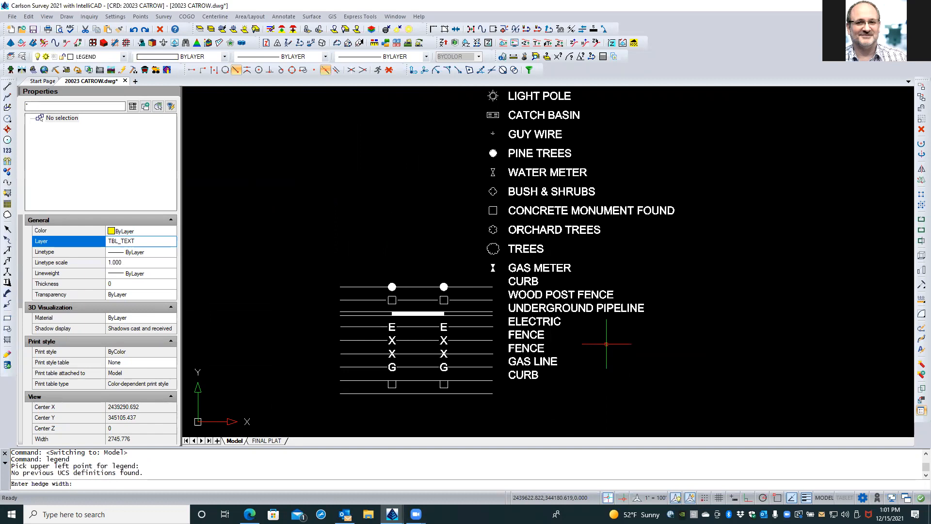
scroll(606, 344, "down", 2)
scroll(606, 344, "down", 3)
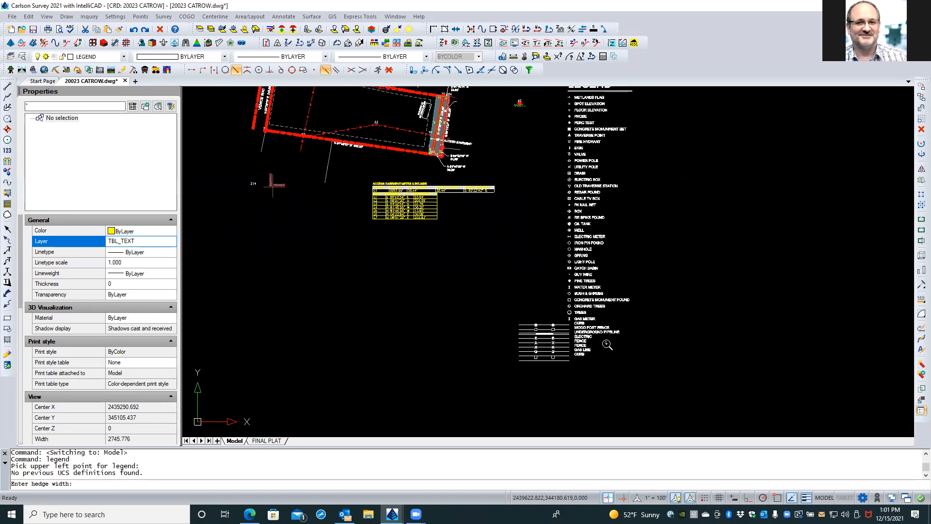
scroll(606, 344, "down", 1)
middle_click_drag(640, 323, 510, 336)
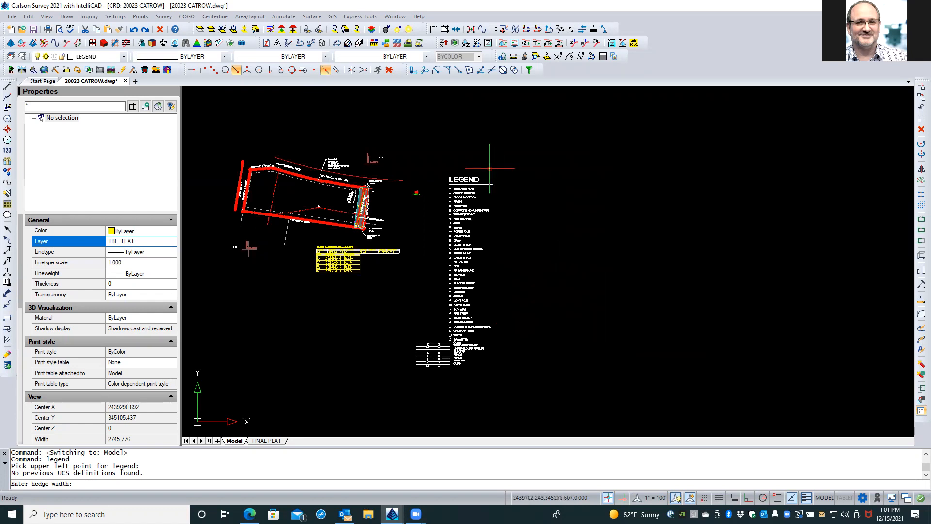
scroll(499, 169, "up", 6)
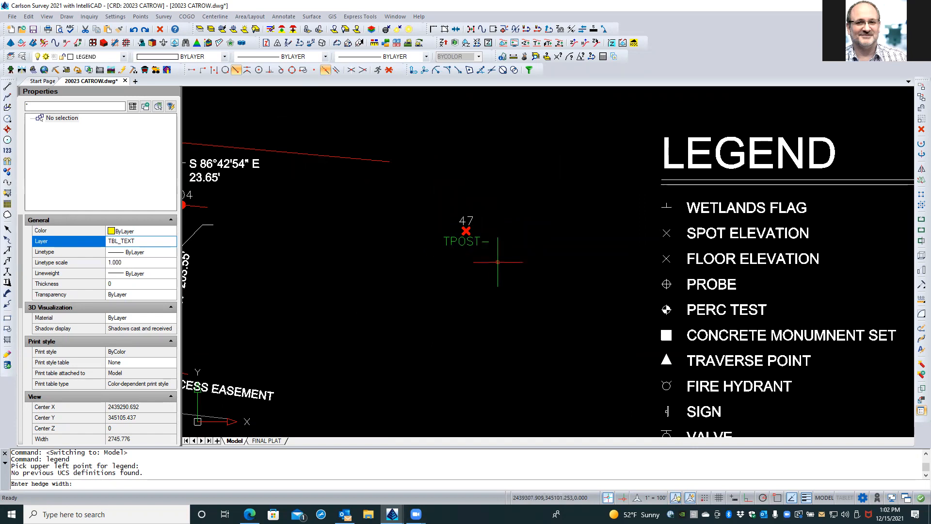
key("Escape")
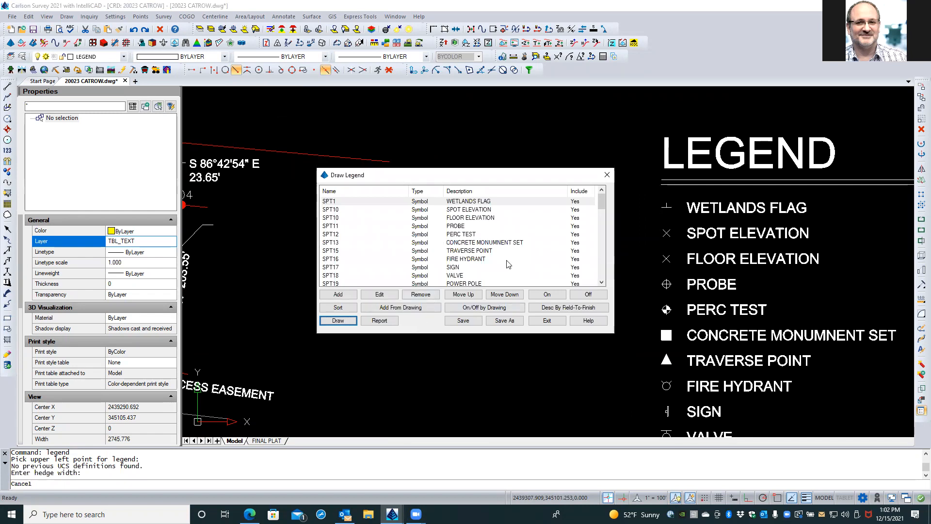
key("Escape")
Step: Check the symbol assigned to point 47 and close its point editor without changes
left_click(504, 212)
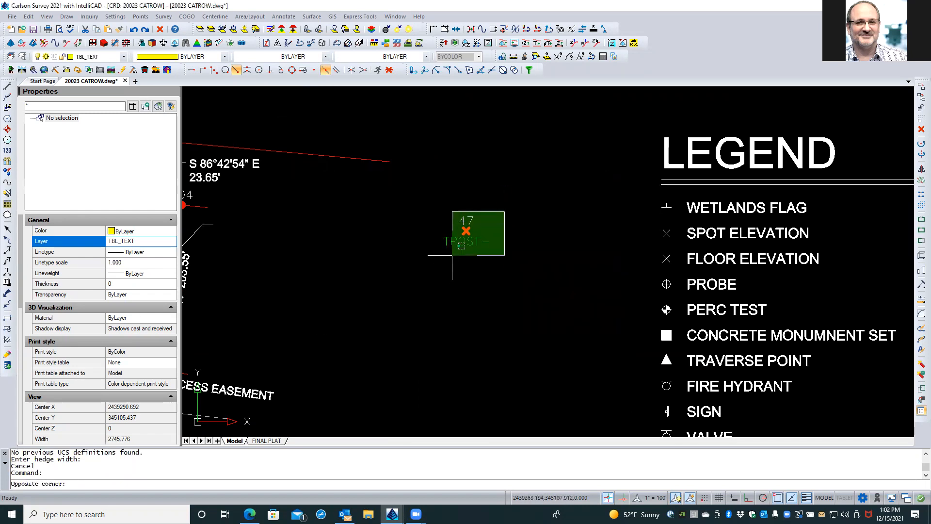
left_click(438, 261)
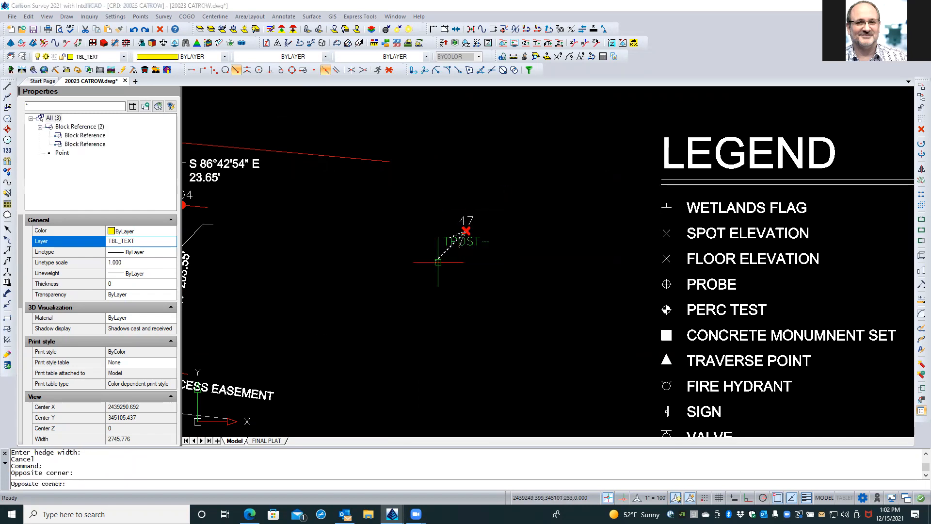
double_click(444, 250)
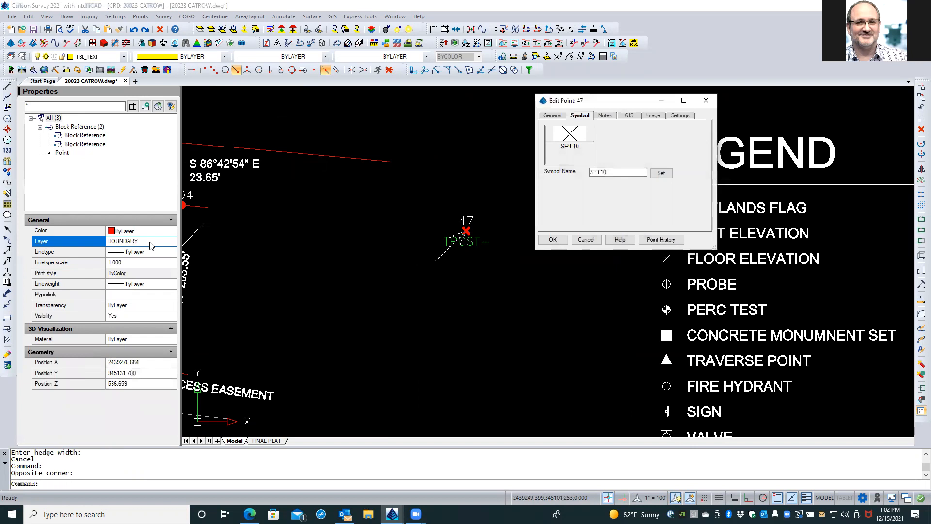
left_click(587, 239)
Step: Select point 47 together with its symbol and attribute labels
left_click(495, 210)
left_click(455, 247)
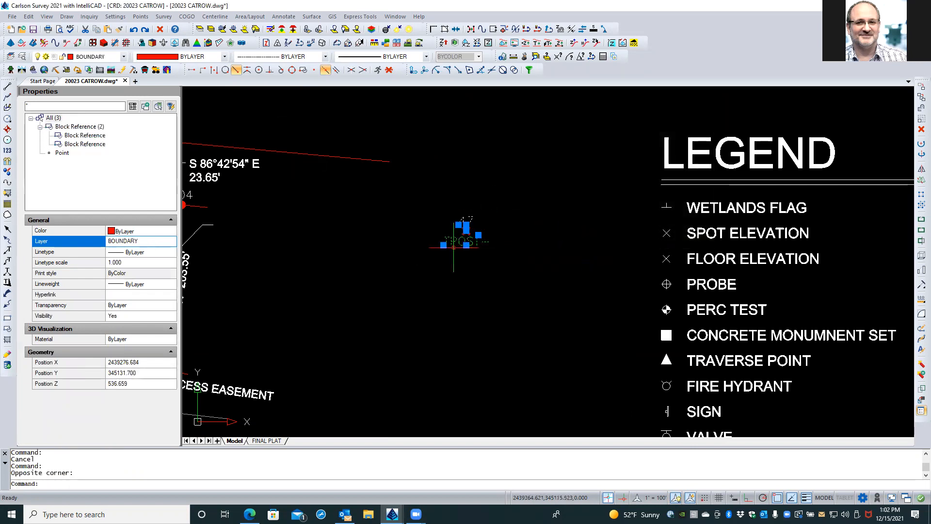
Step: Move the selected POST point and its two block references to the PNTS-FREEZE layer
left_click(148, 241)
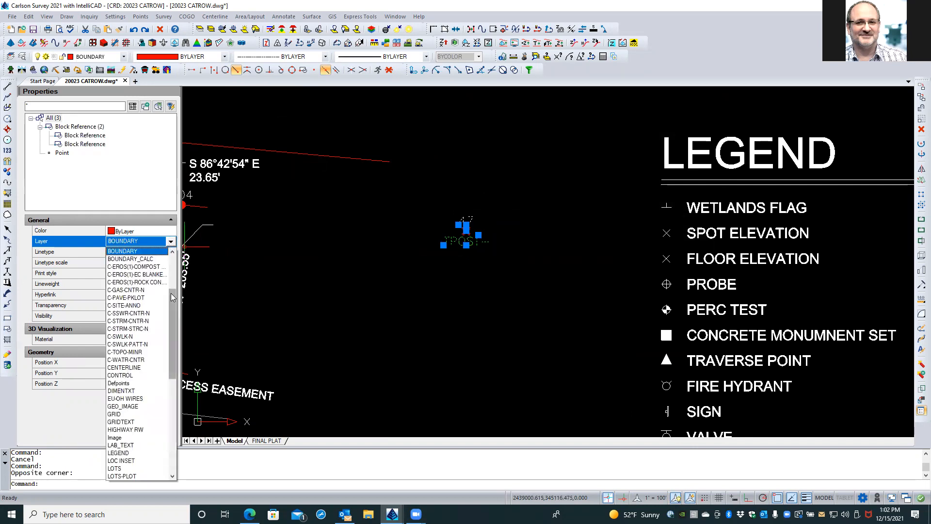
left_click_drag(173, 297, 176, 366)
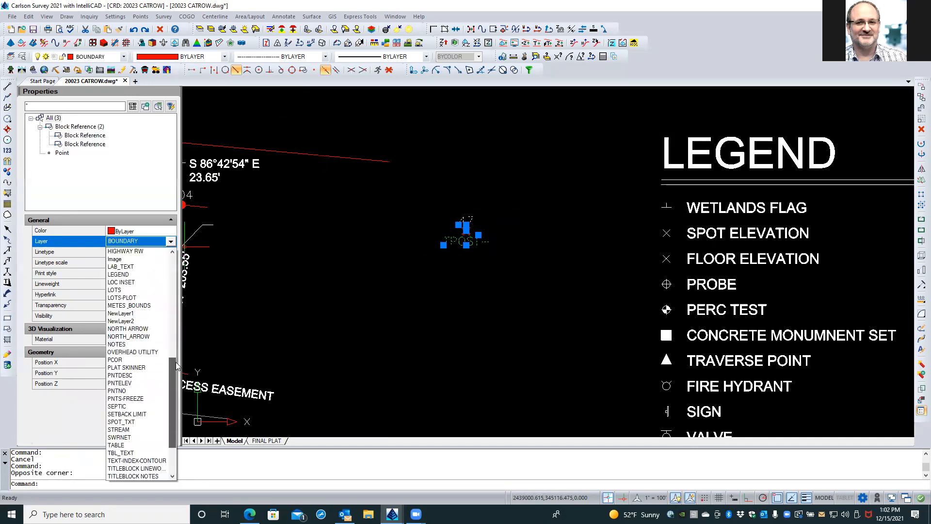
left_click(130, 400)
key("Escape")
Step: Delete the entire existing legend, including its title, symbols, linetypes and descriptions, from beside the plat
scroll(425, 153, "down", 2)
scroll(427, 152, "down", 2)
scroll(422, 153, "down", 2)
left_click(519, 141)
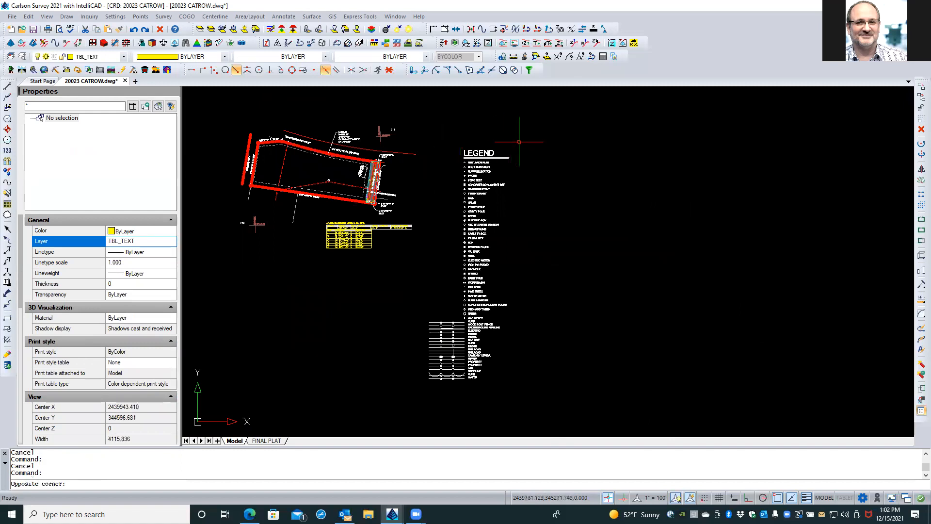
left_click(428, 398)
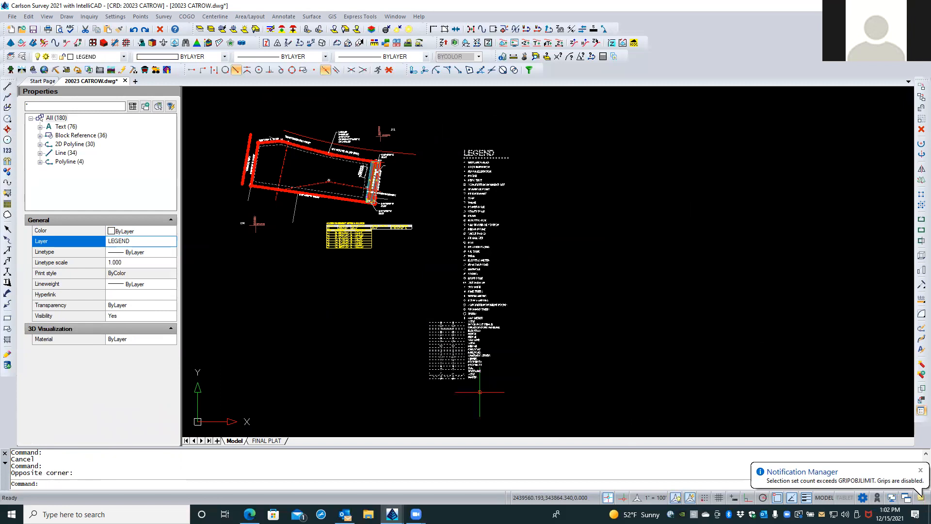
left_click(159, 29)
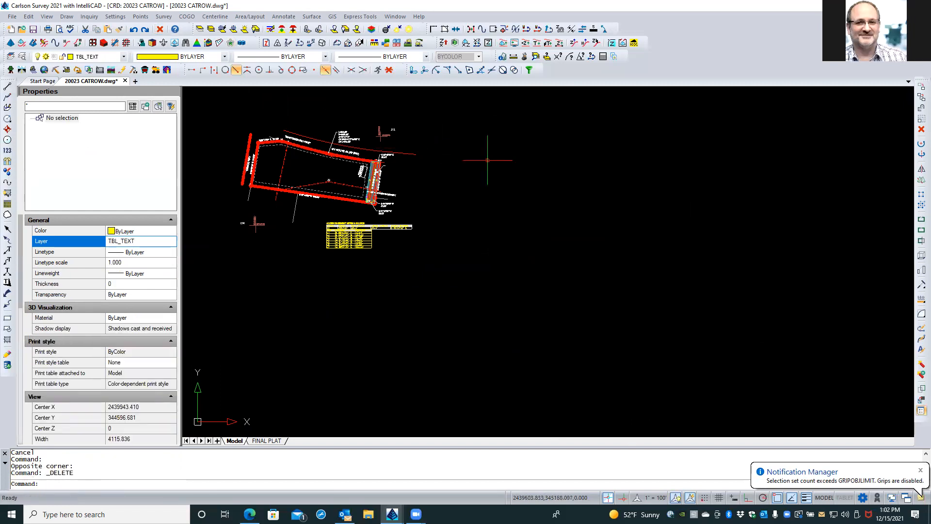
Step: Restart the Legend command and choose to create a new legend definition file
right_click(504, 161)
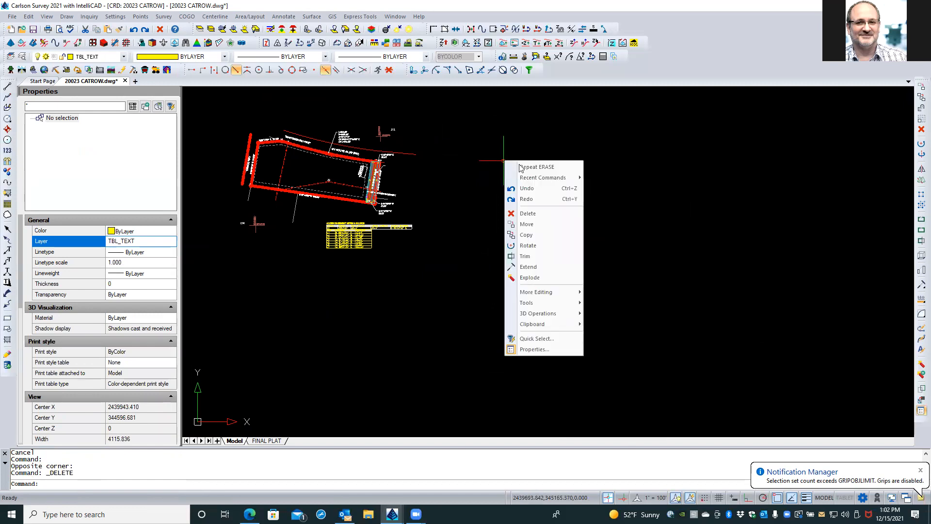
mouse_move(560, 178)
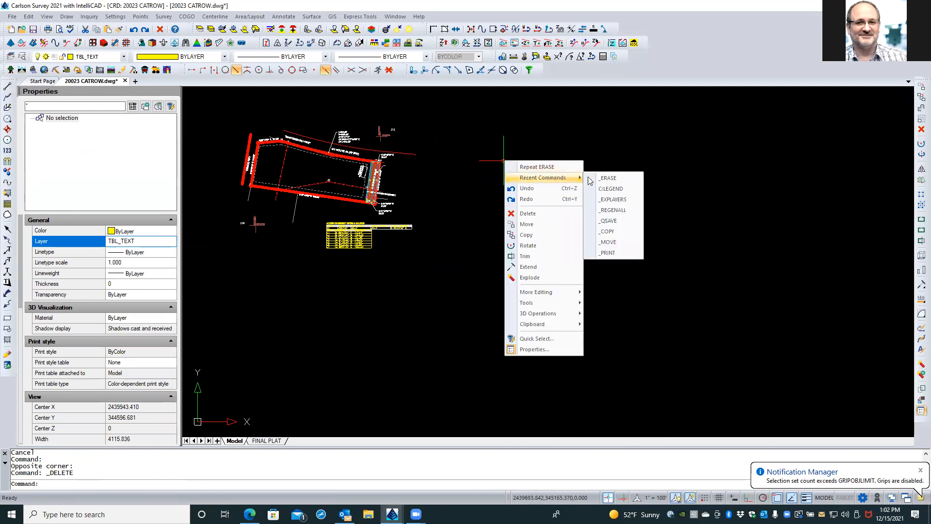
left_click(630, 187)
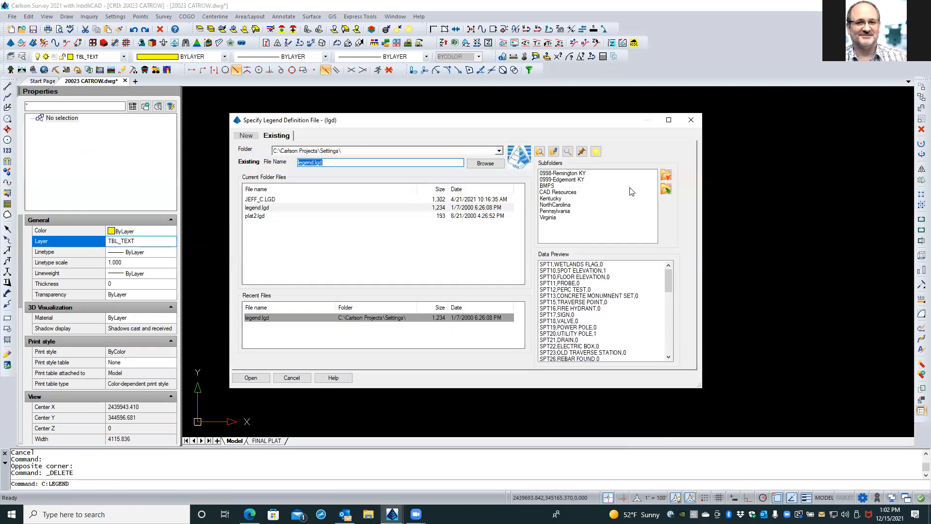
left_click(246, 136)
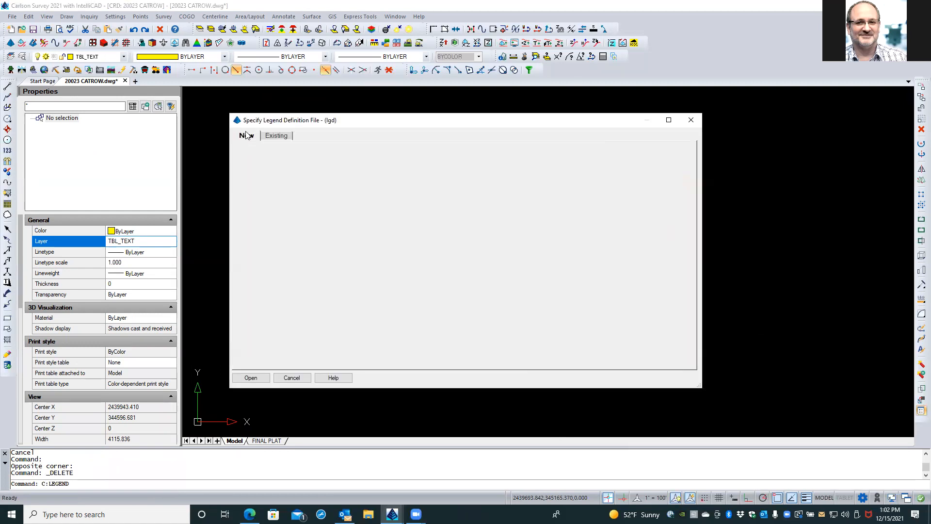
left_click(248, 377)
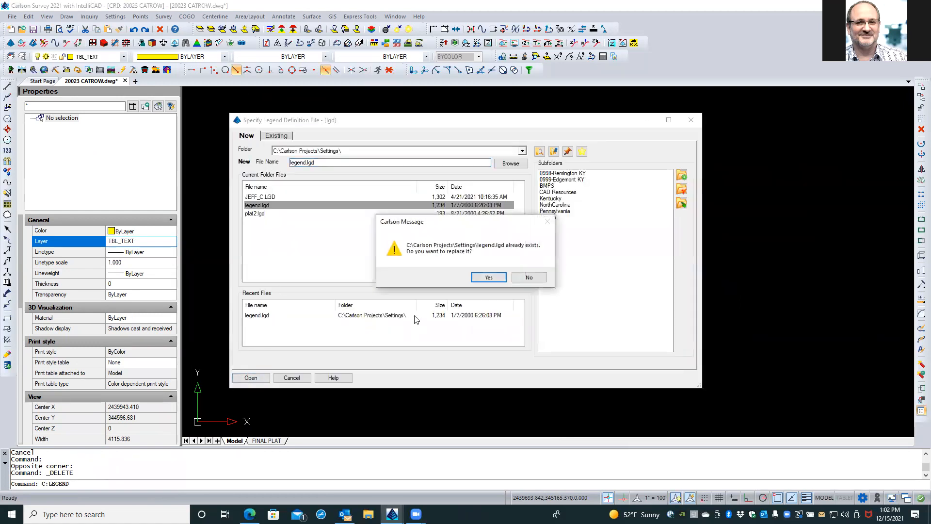
left_click(478, 279)
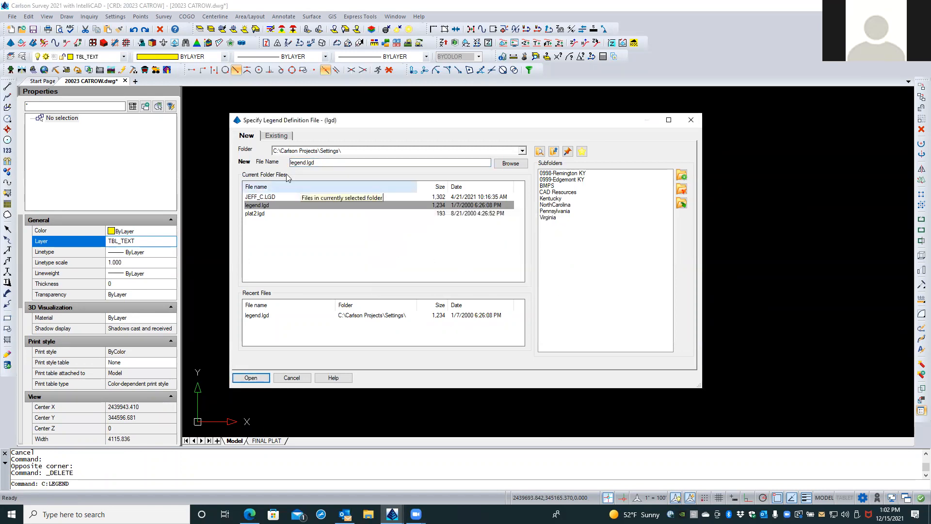
Step: Create the legend definition file as CATROW in the Carlson folder of the 20023 job
left_click(330, 151)
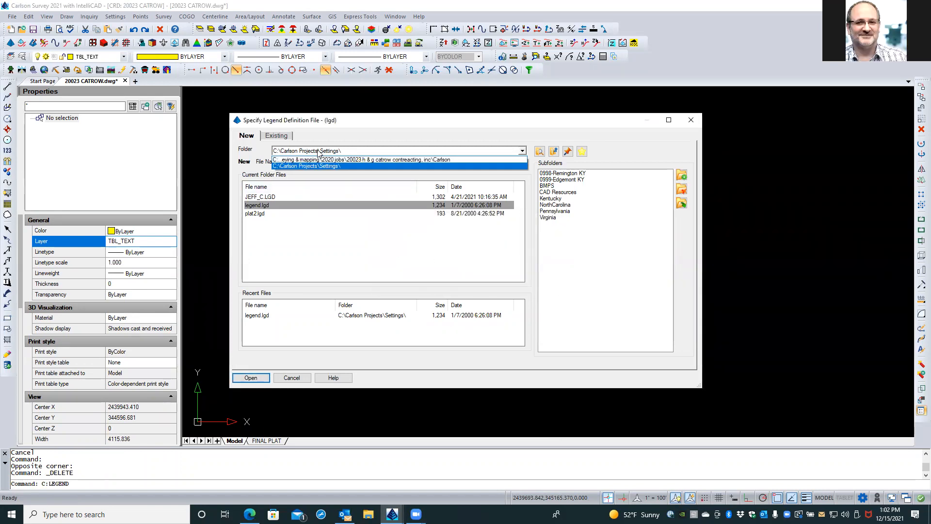
left_click(333, 160)
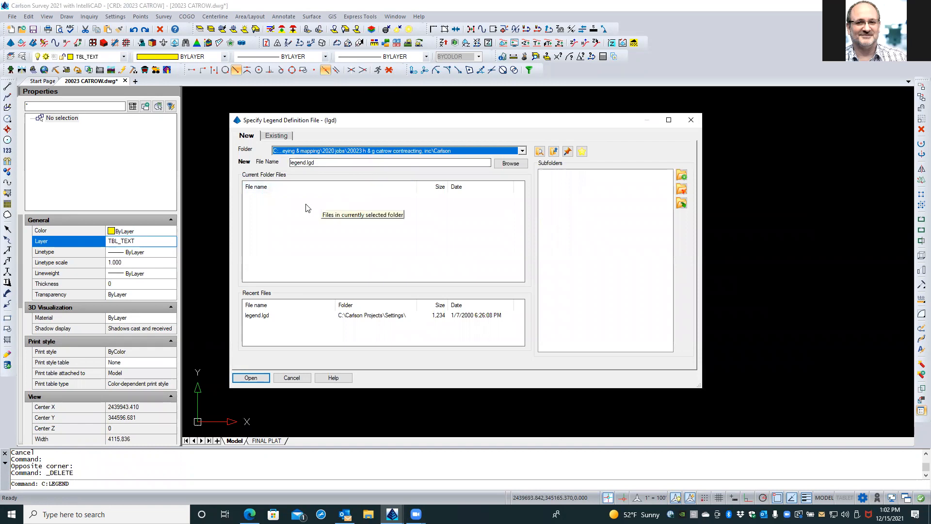
double_click(323, 162)
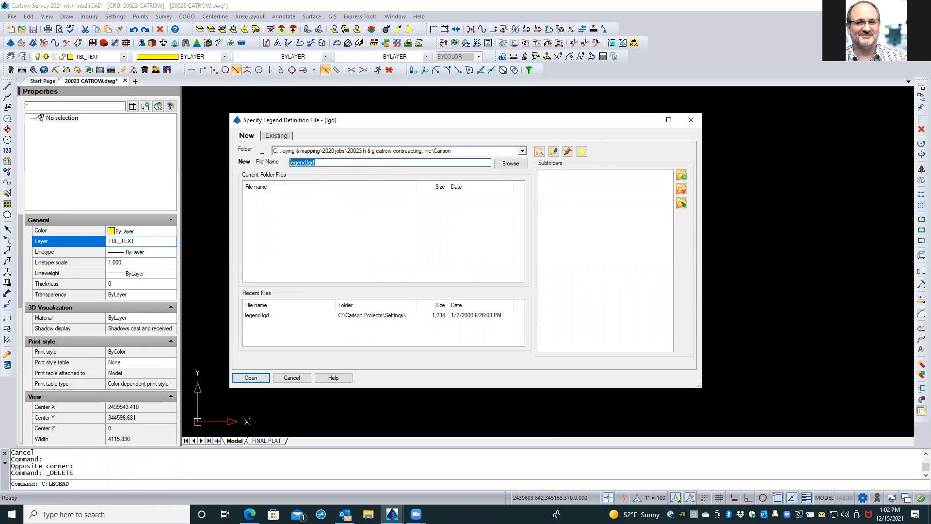
left_click(304, 162)
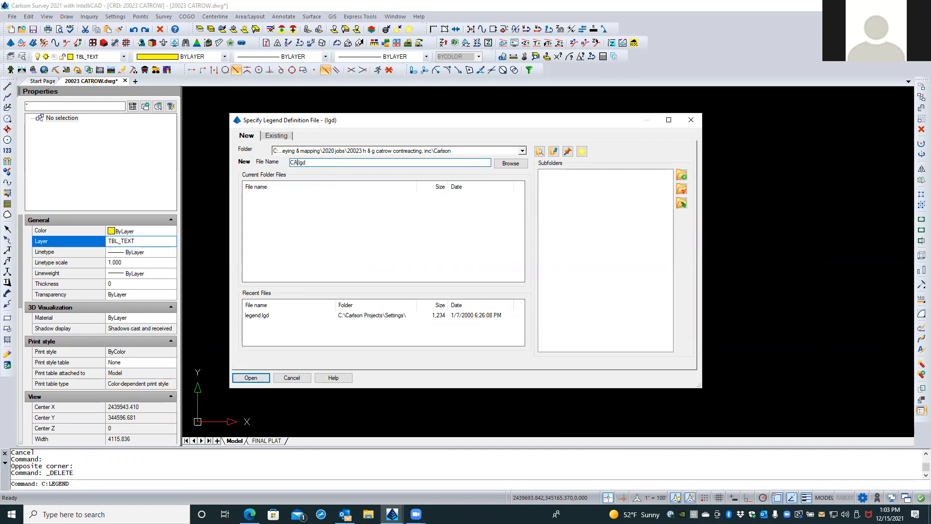
type("CATROW")
left_click(257, 378)
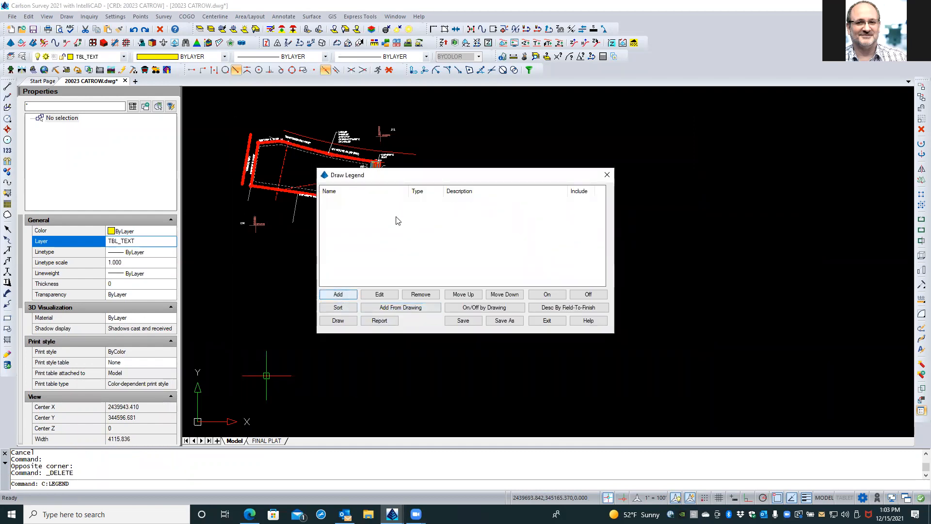
Step: Add legend items from the drawing by window-selecting the whole plat, including the table below it
left_click_drag(394, 175, 497, 240)
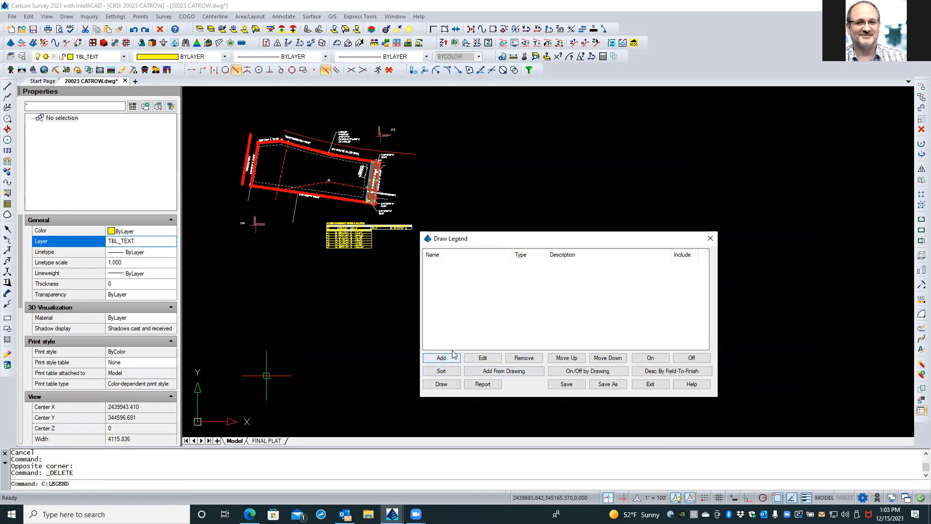
left_click(507, 371)
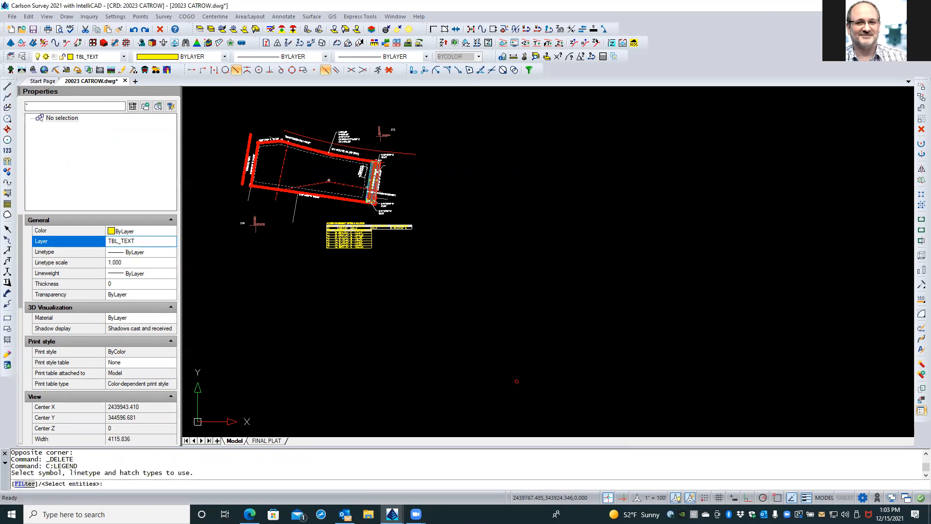
left_click(217, 110)
left_click(459, 275)
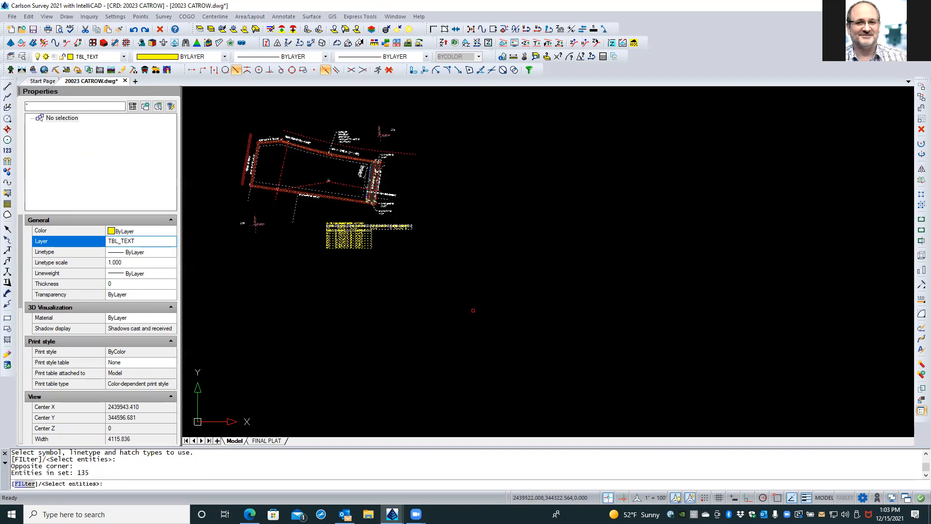
key("Return")
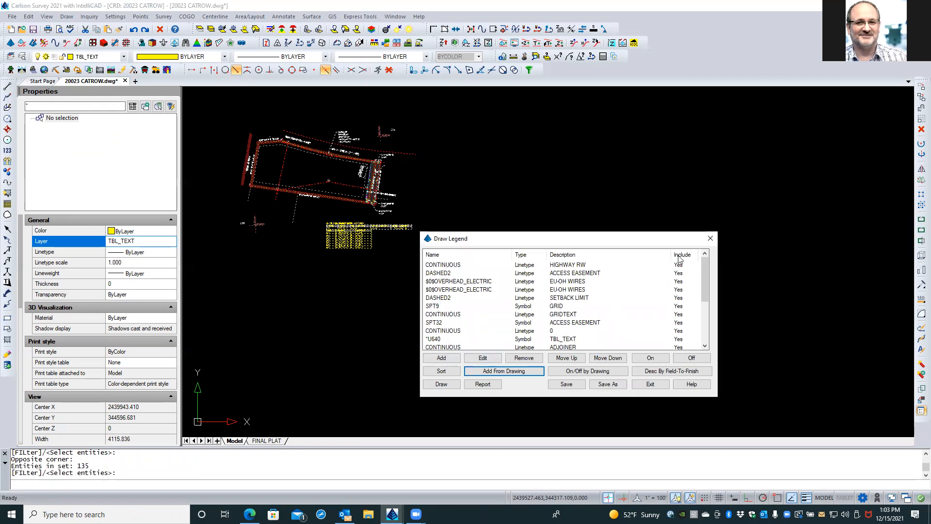
Step: Exclude the SOLID hatch, both BOUNDARY_CALC linetypes, and the SPT5 and SPT7 boundary symbols from the legend
left_click_drag(703, 282, 689, 328)
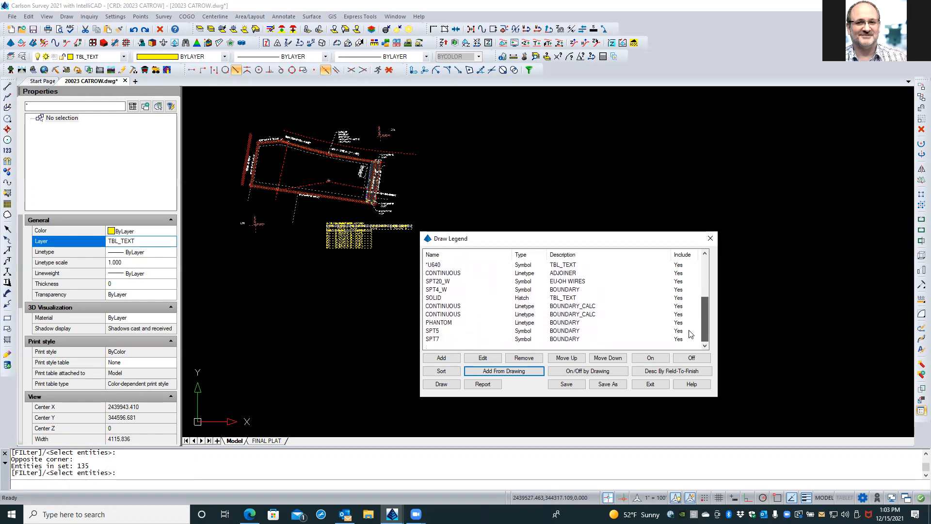
left_click(572, 300)
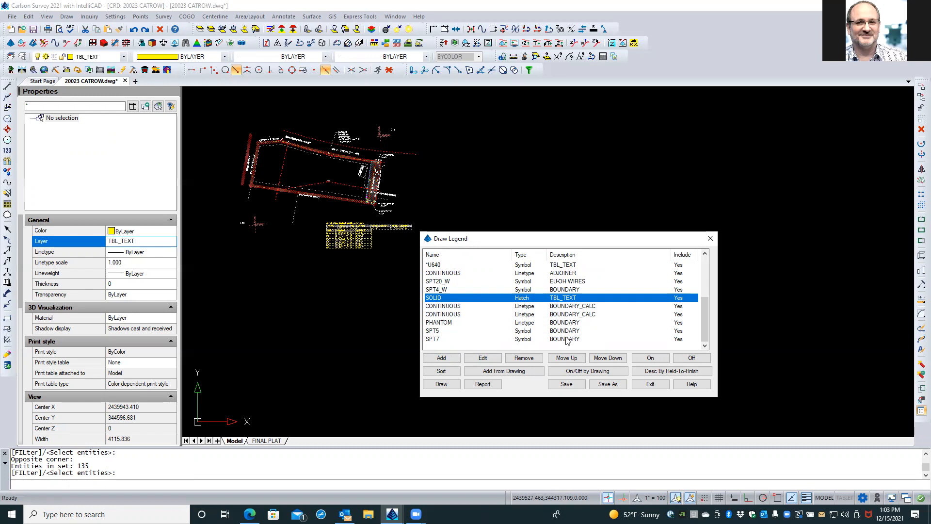
left_click(440, 314, "shift")
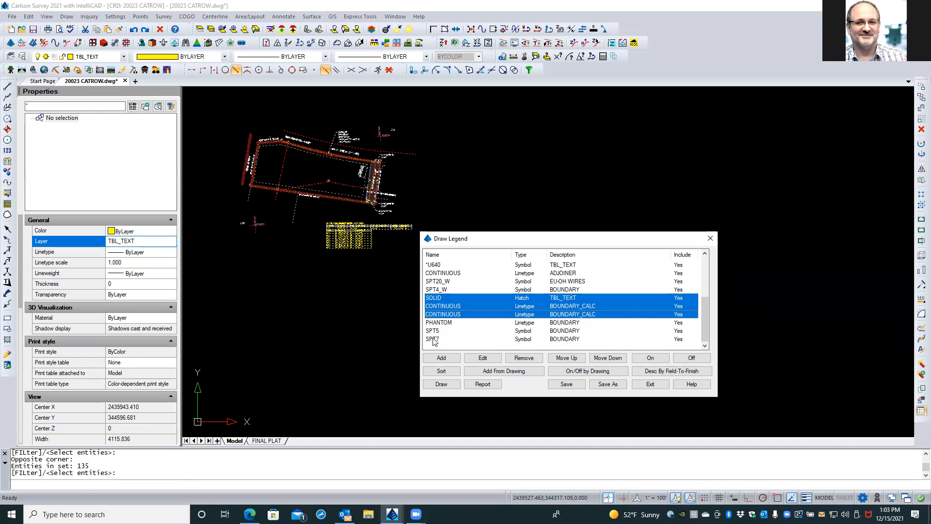
left_click(686, 359)
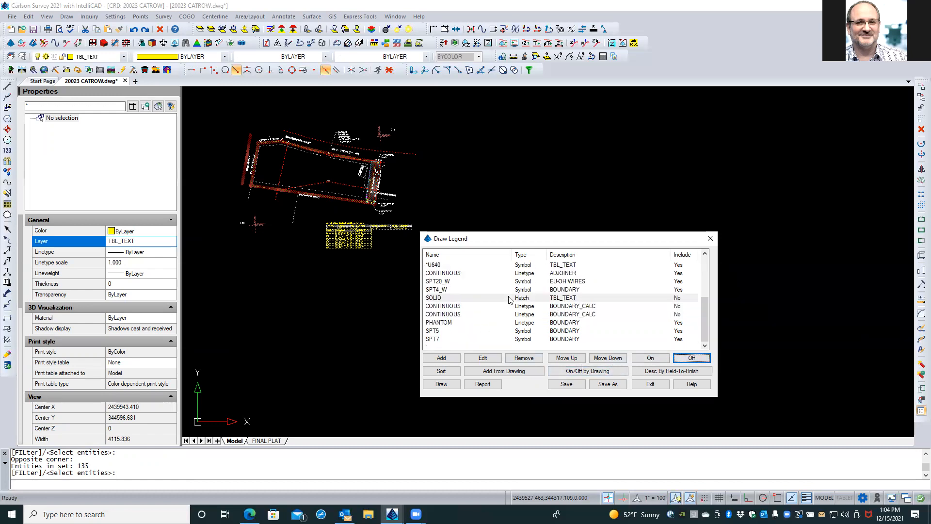
left_click(434, 332)
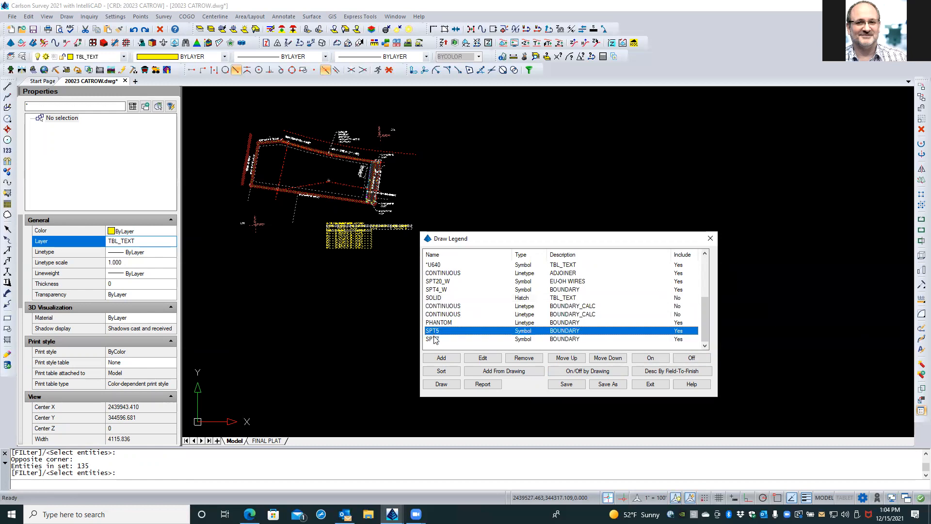
left_click(434, 338, "shift")
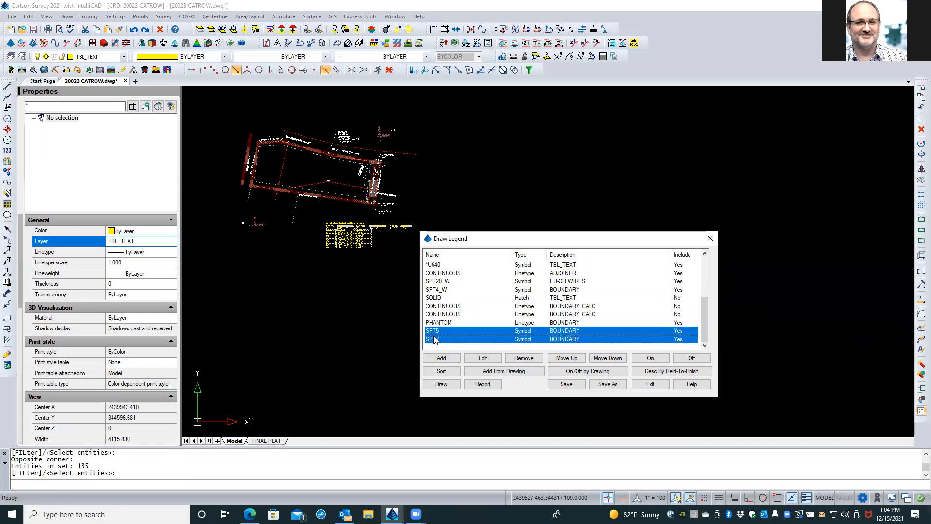
left_click(685, 359)
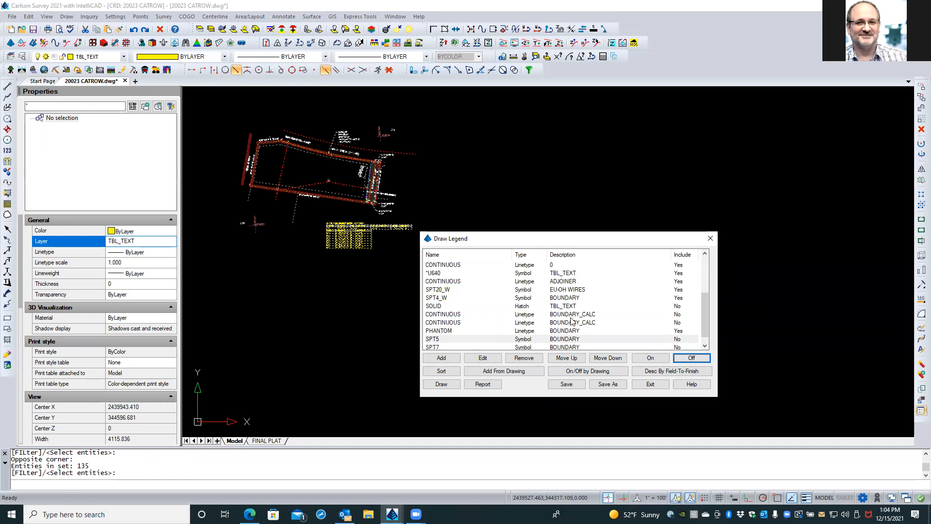
Step: Exclude the *U640 symbol described as TBL_TEXT from the legend
left_click(428, 299)
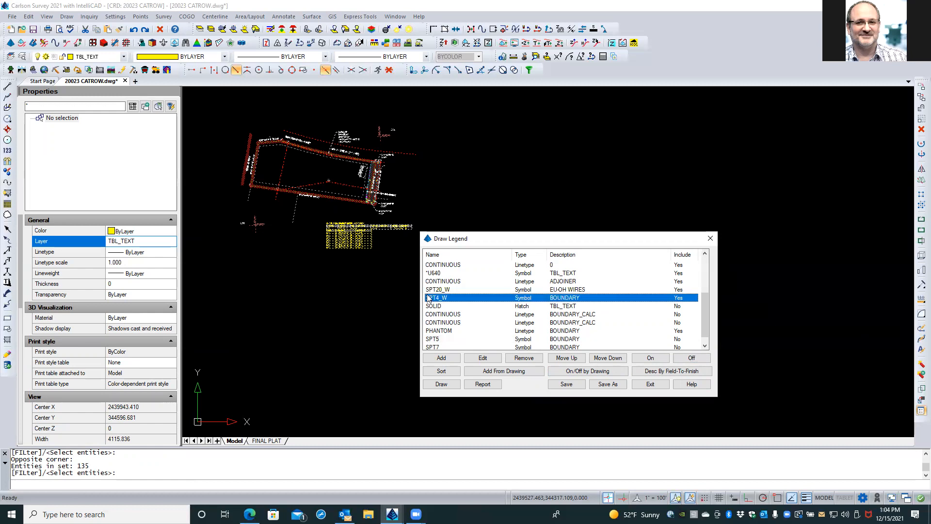
left_click(430, 290)
left_click(434, 282)
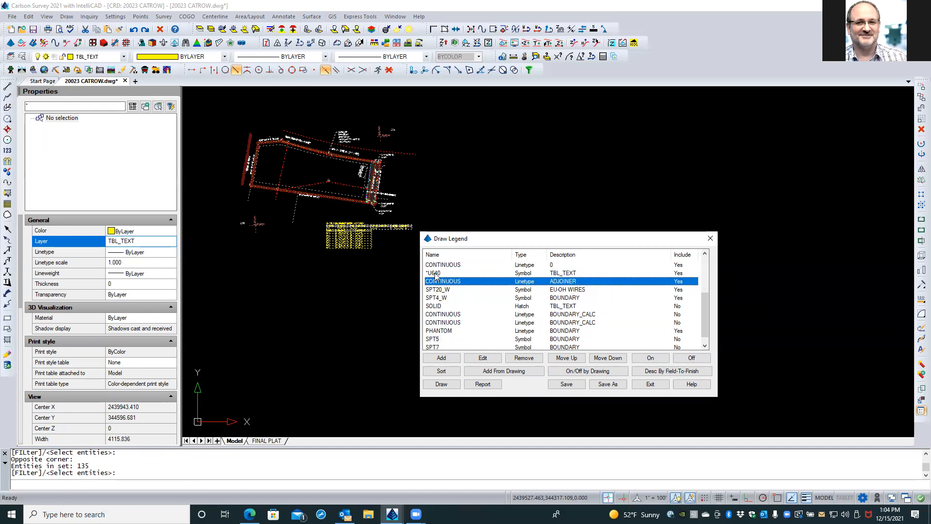
left_click(435, 274)
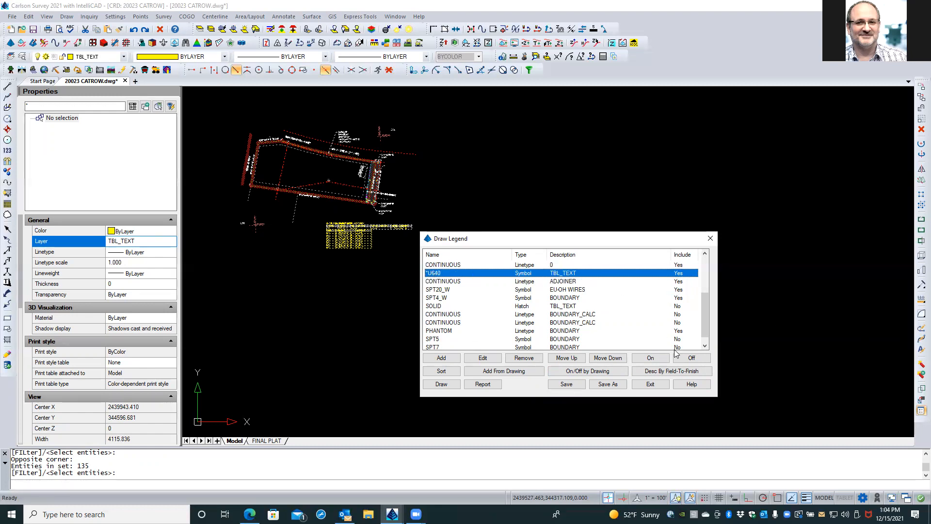
left_click(692, 357)
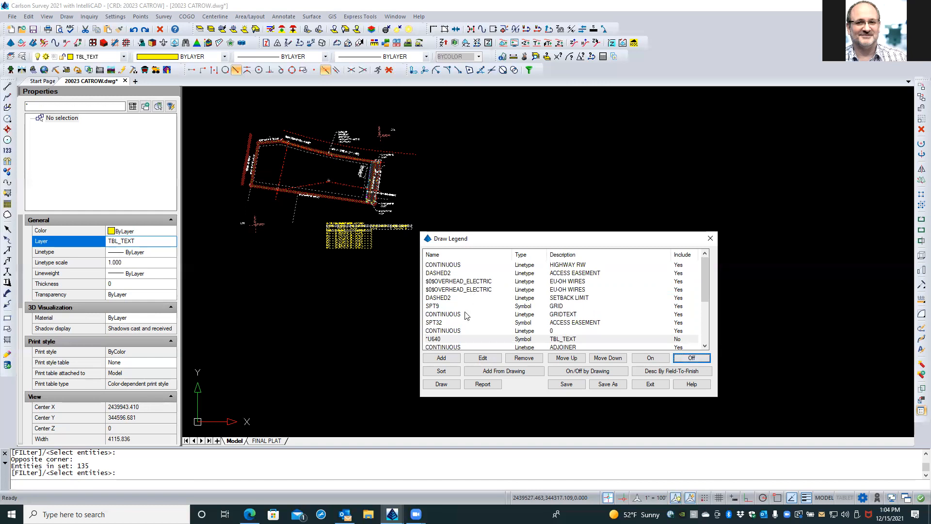
Step: Change the description of the SPT32 symbol in the legend list to UNMARKED POINT
double_click(437, 323)
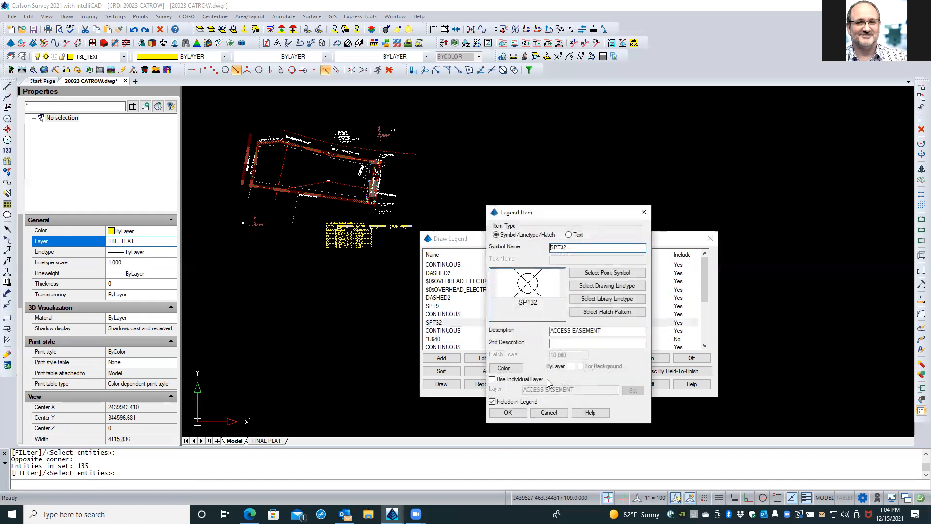
left_click(549, 412)
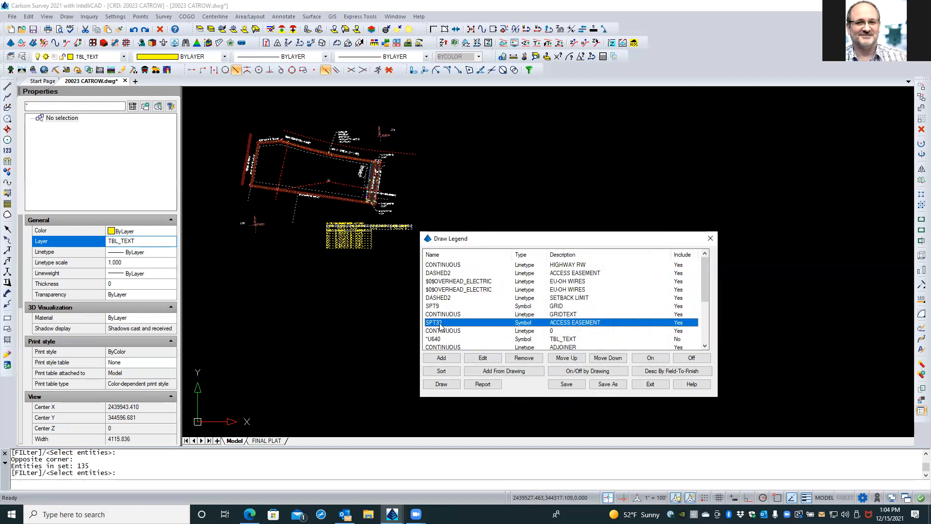
double_click(561, 323)
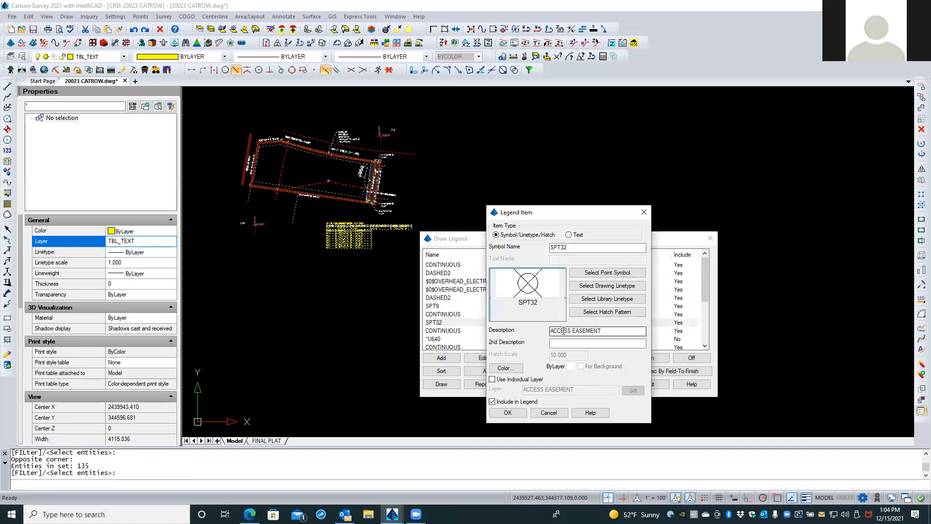
left_click_drag(563, 330, 534, 328)
type("UNMARKED POINT")
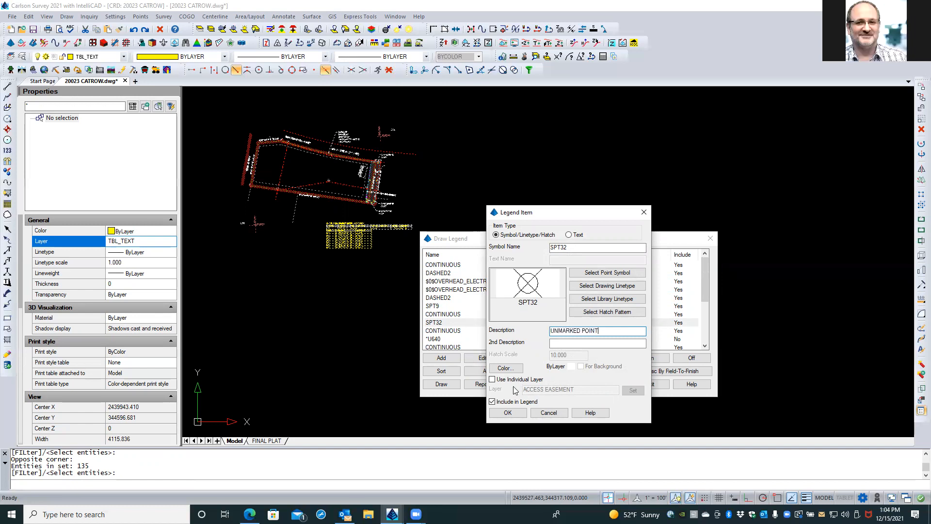
left_click(505, 411)
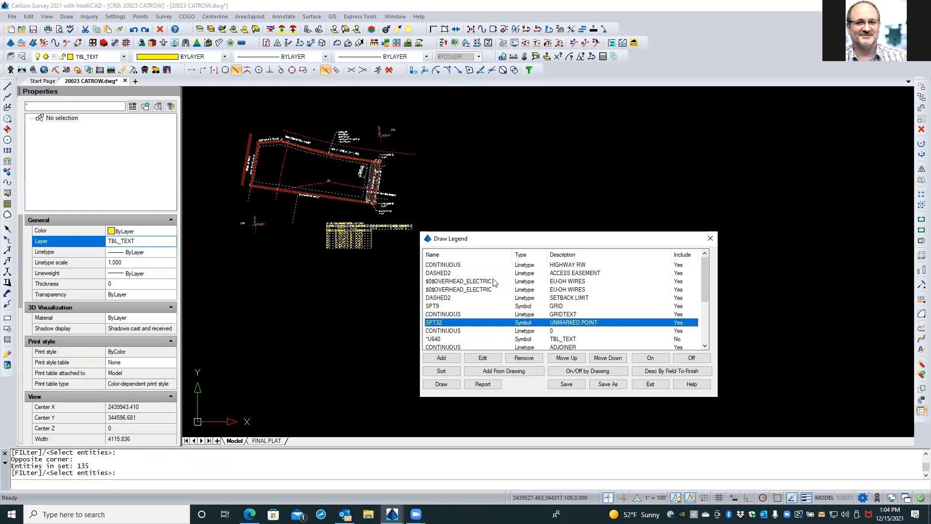
Step: Remove the duplicate overhead electric linetype from the legend and change the remaining one's description to OH WIRES
left_click(479, 283)
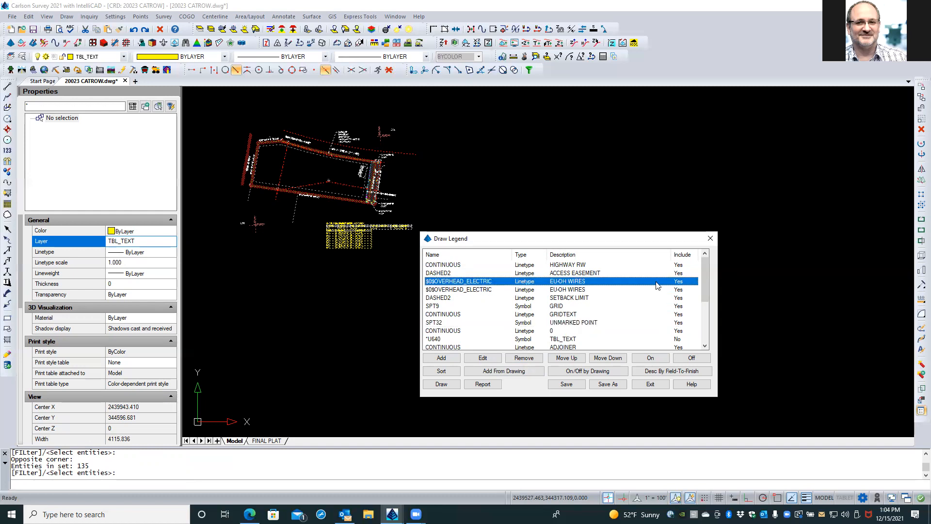
left_click(523, 358)
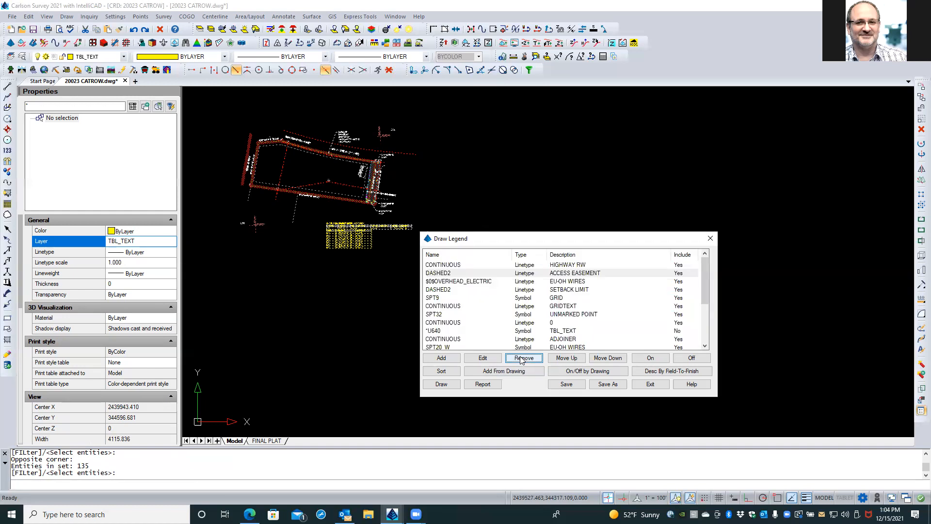
left_click(484, 283)
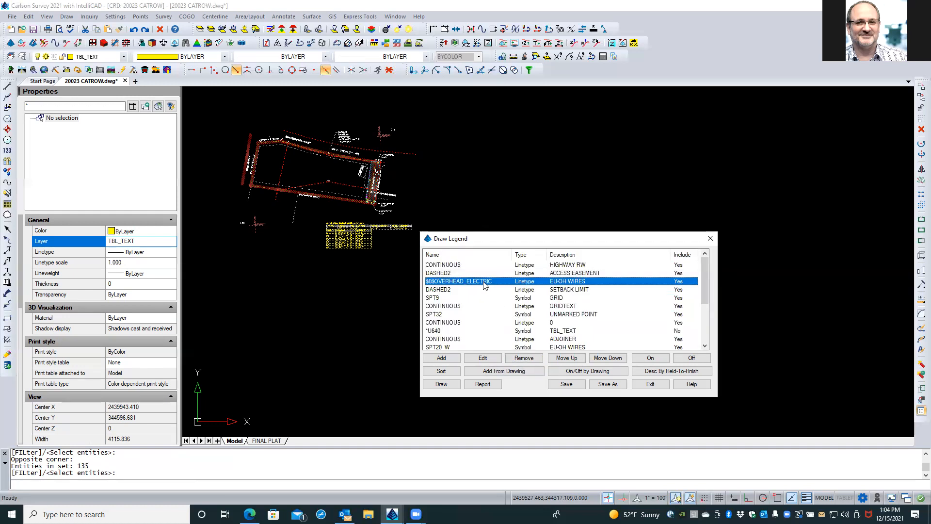
double_click(569, 284)
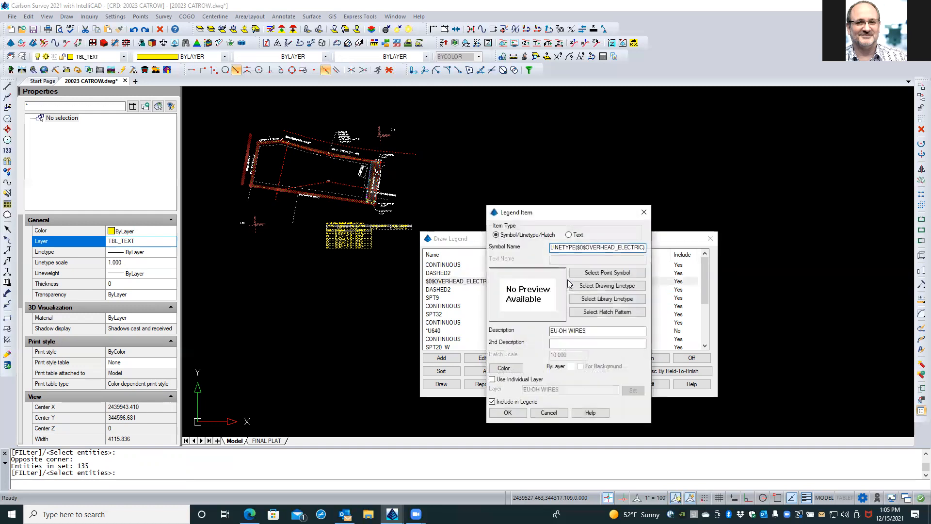
left_click(549, 413)
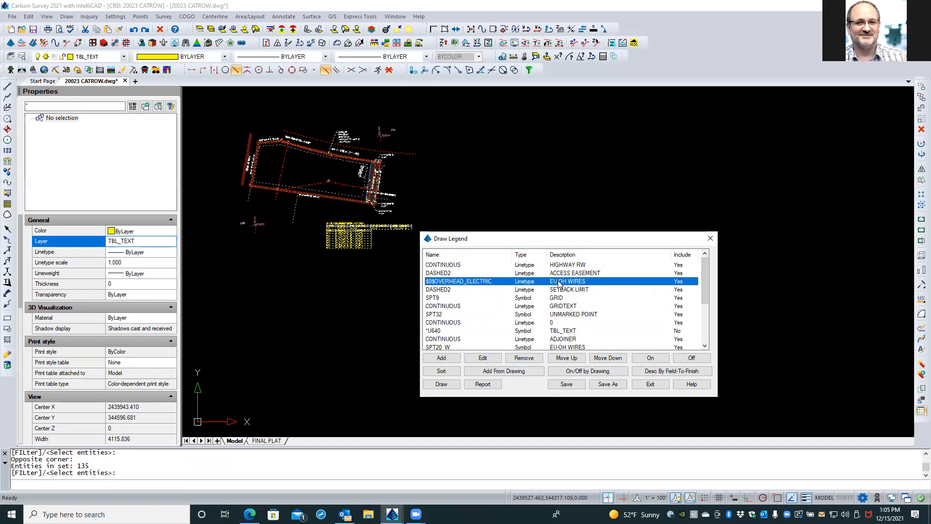
left_click(496, 359)
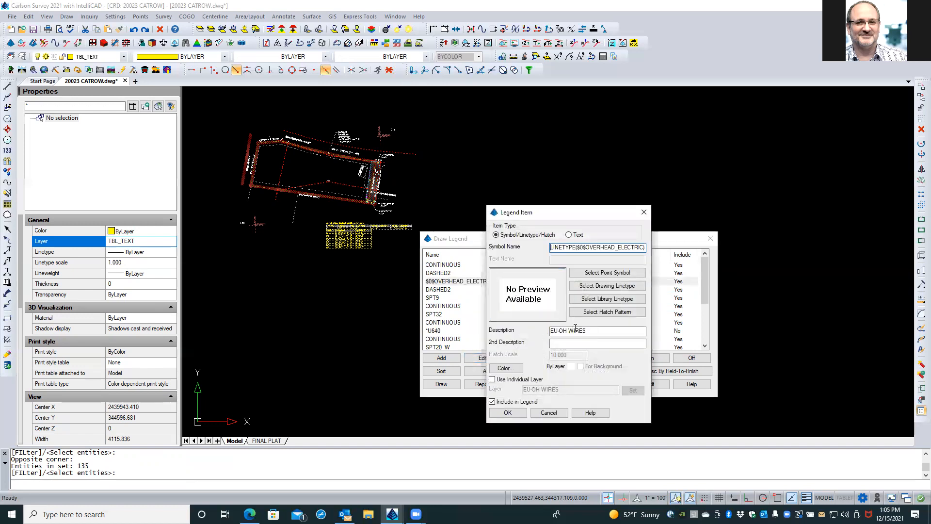
left_click(560, 330)
key("BackSpace")
key("BackSpace")
key("BackSpace")
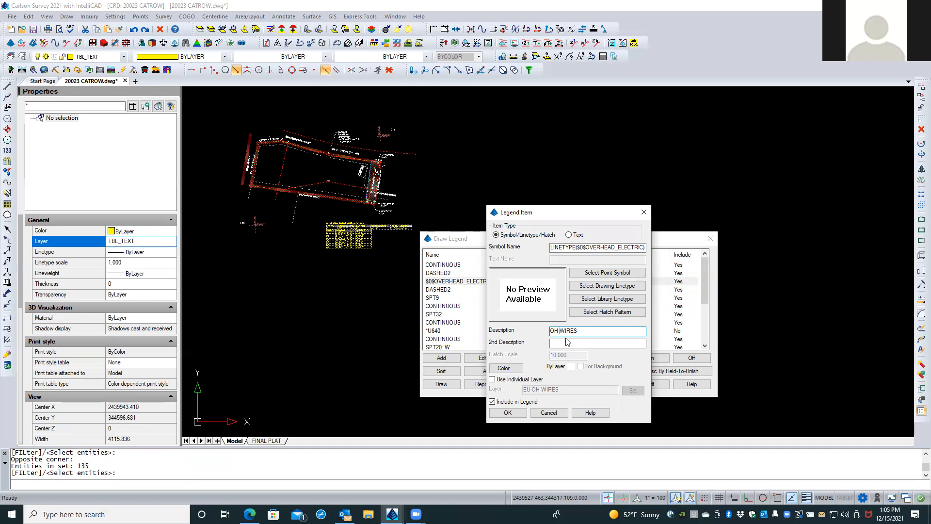
left_click(522, 413)
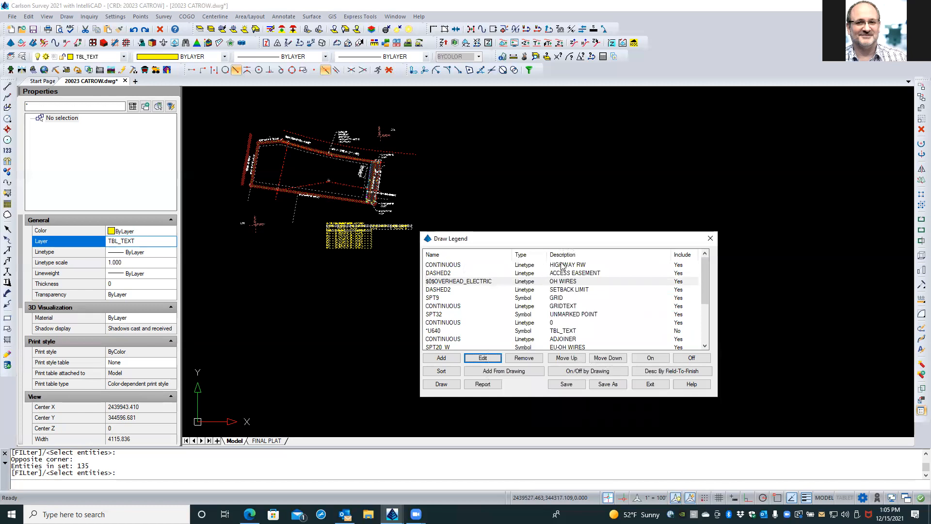
Step: Exclude the CONTINUOUS linetype described as HIGHWAY RW from the legend
left_click(450, 265)
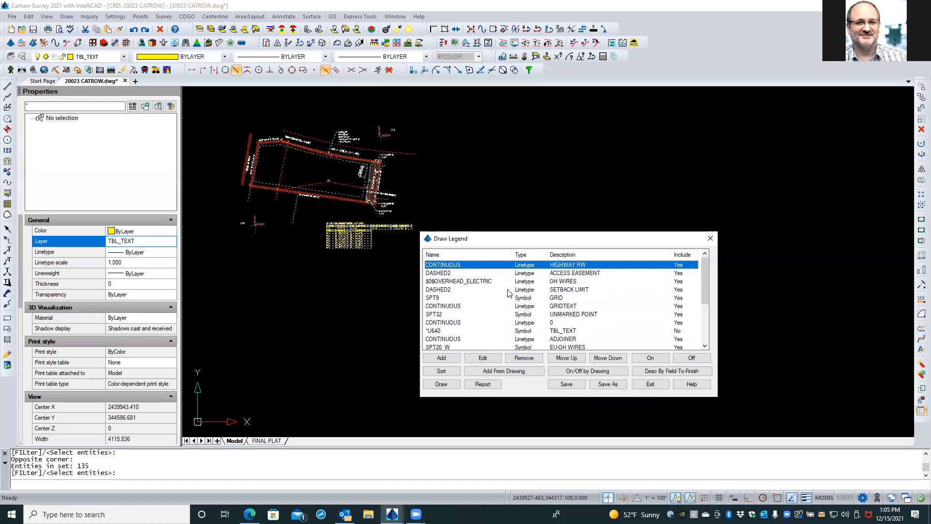
left_click(685, 361)
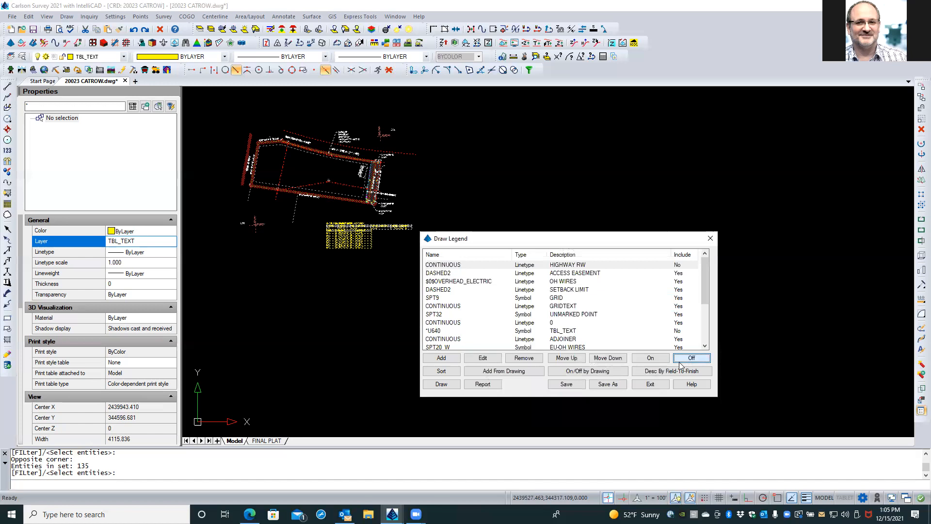
left_click(573, 273)
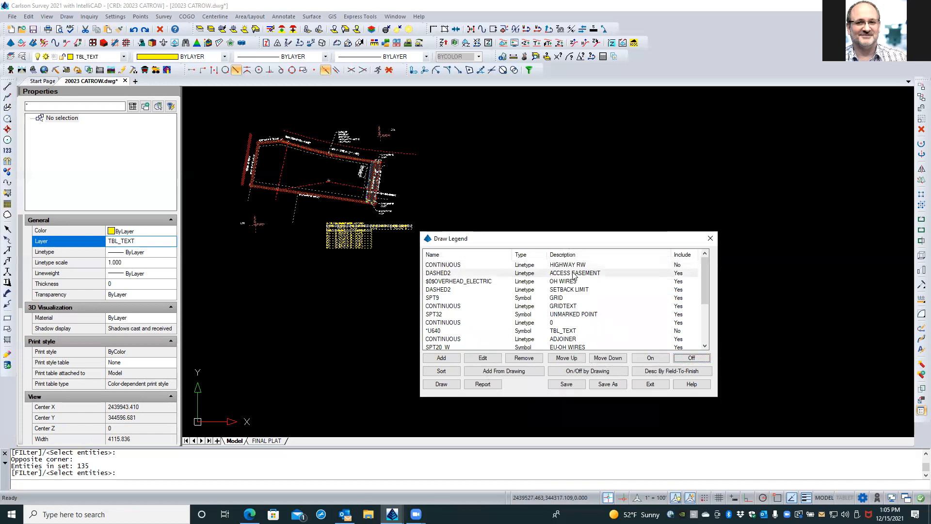
left_click(688, 358)
left_click(587, 290)
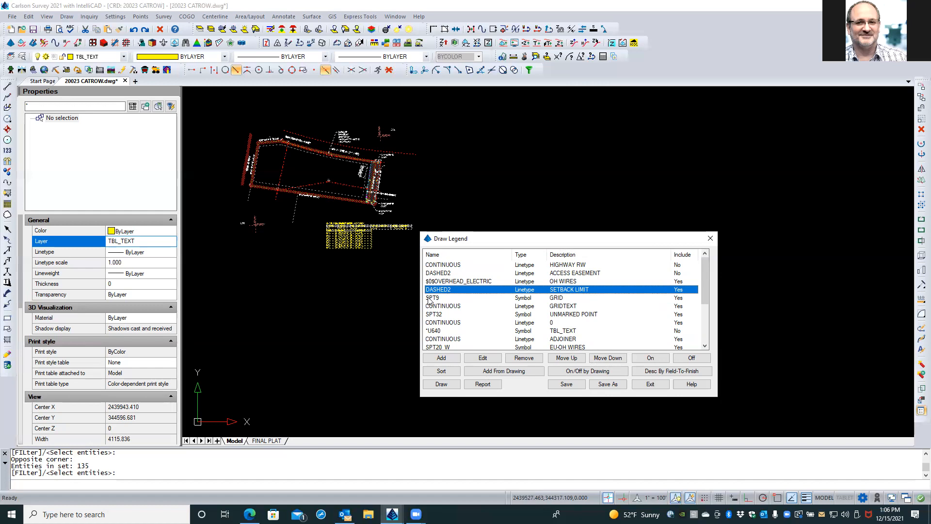
left_click(571, 275)
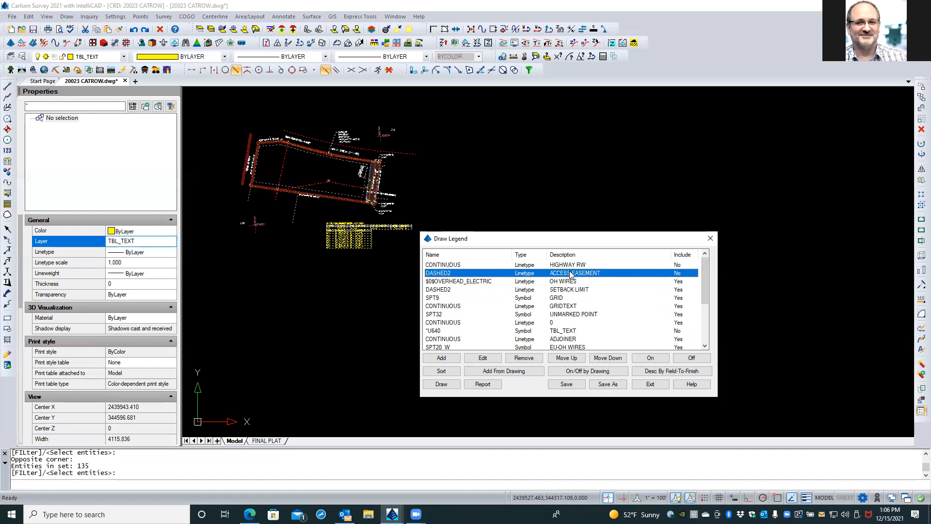
left_click(650, 357)
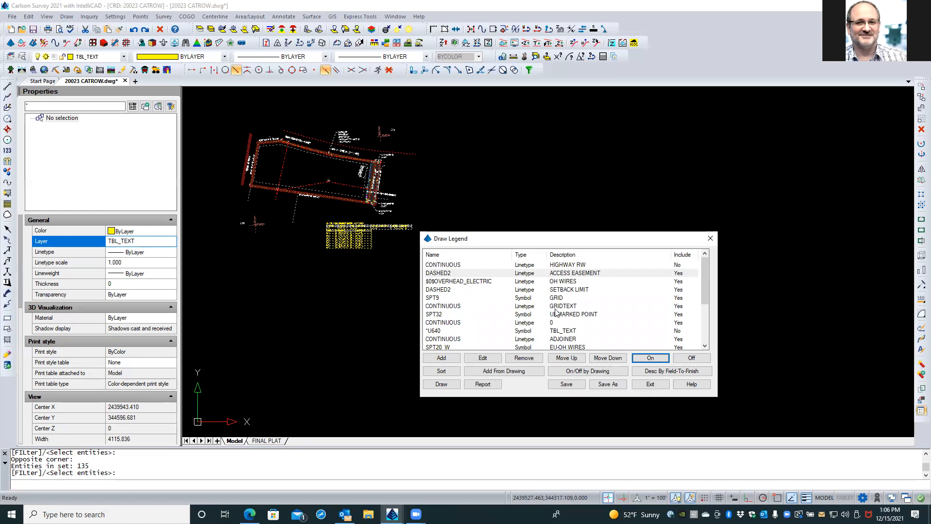
Step: Exclude the CONTINUOUS linetype described as 0 from the legend
left_click(456, 322)
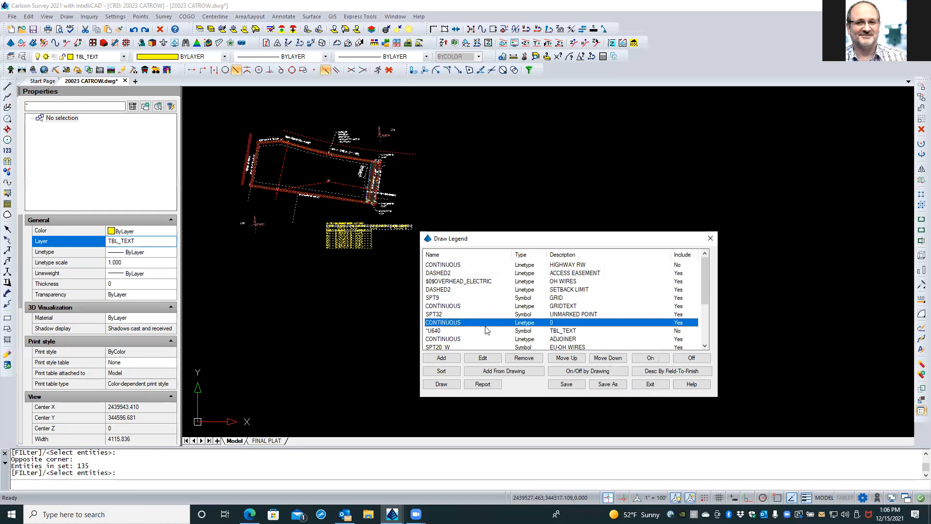
left_click(699, 359)
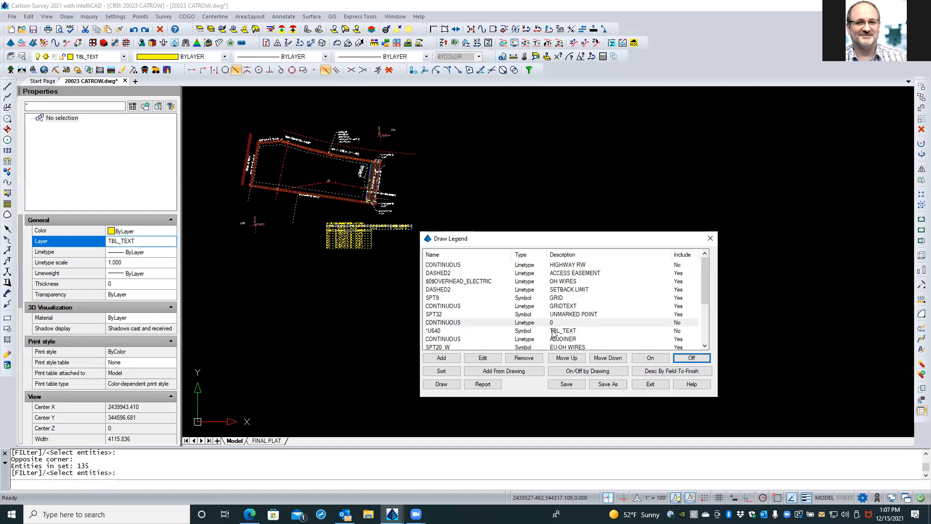
Step: Change the description of the SPT20_W symbol in the legend list to UTILITY POLE
scroll(551, 333, "down", 3)
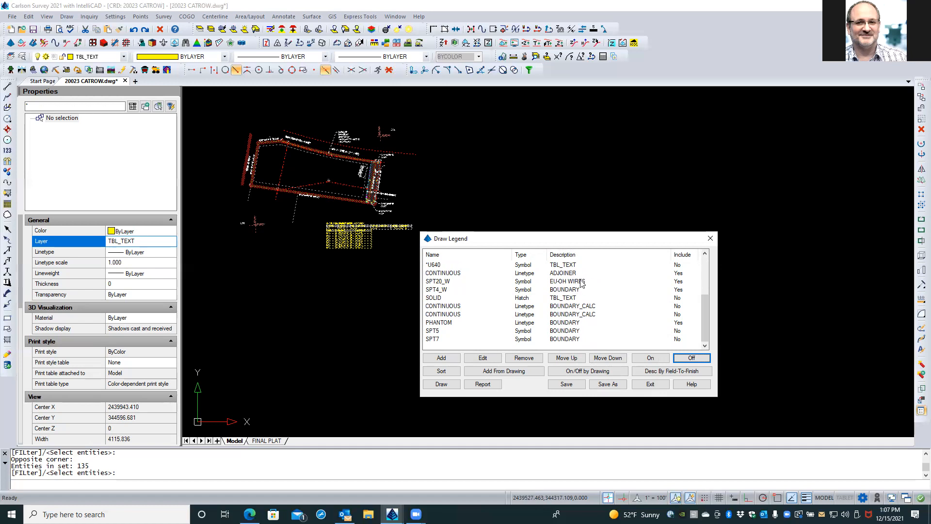
scroll(582, 284, "up", 3)
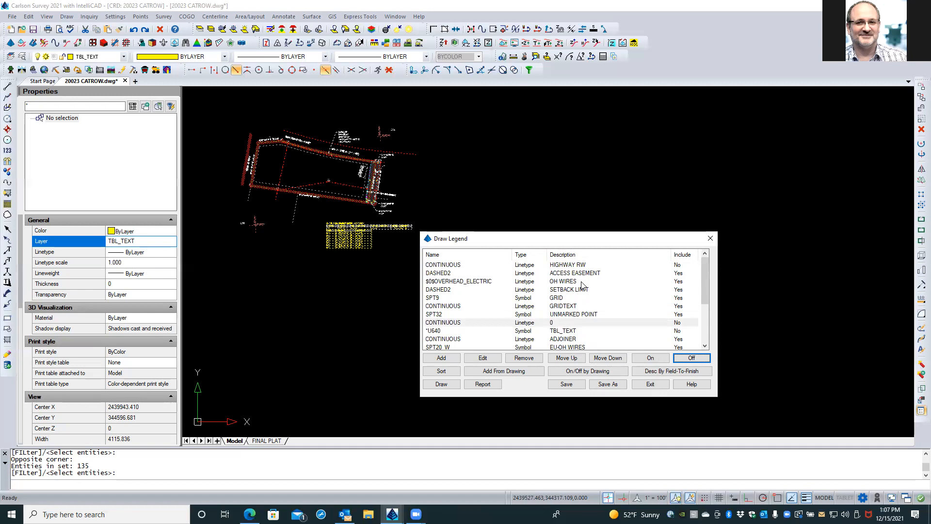
left_click(582, 282)
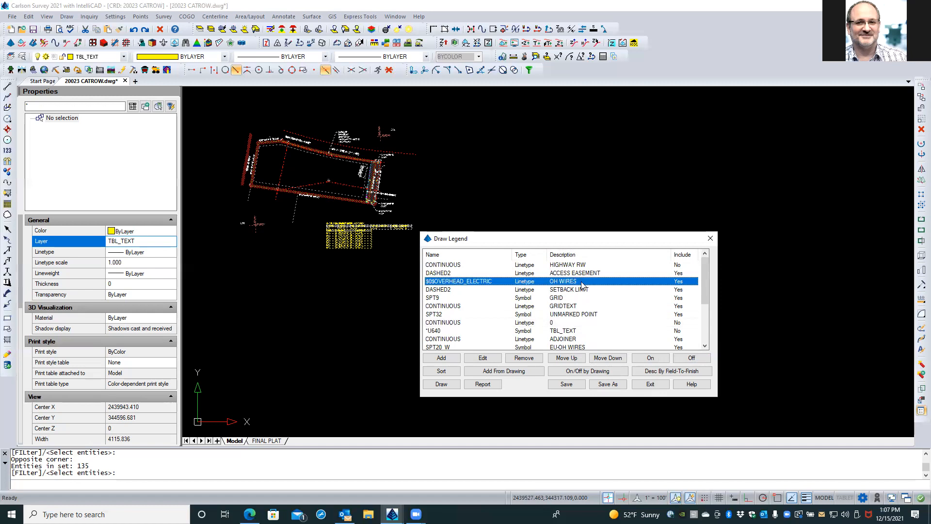
scroll(581, 285, "down", 3)
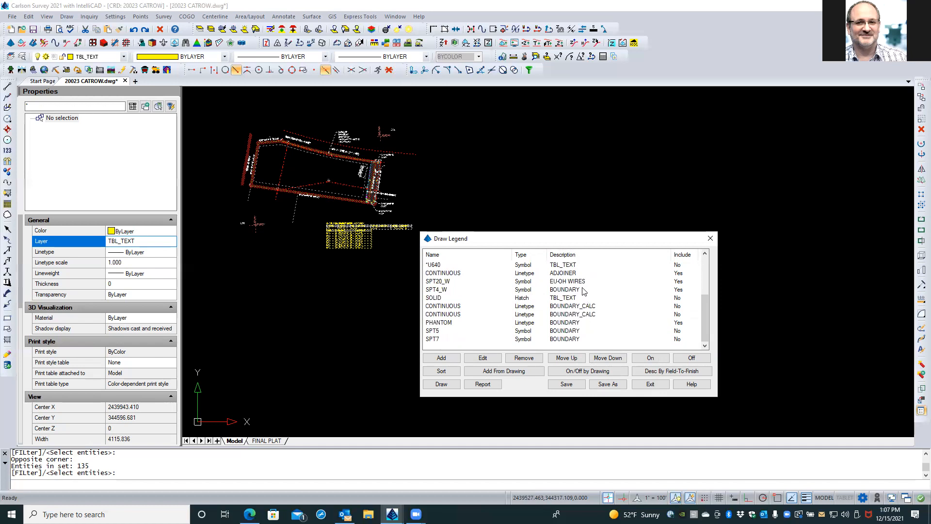
left_click(574, 282)
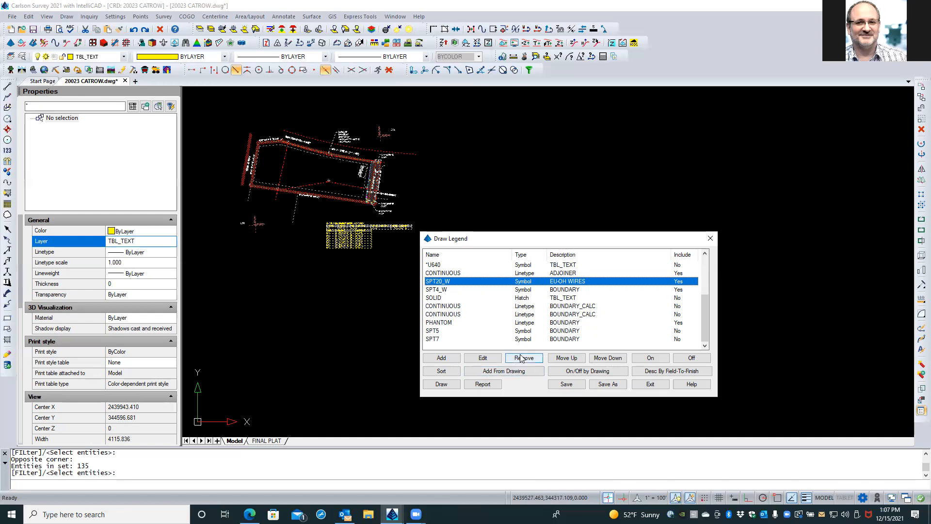
left_click(491, 359)
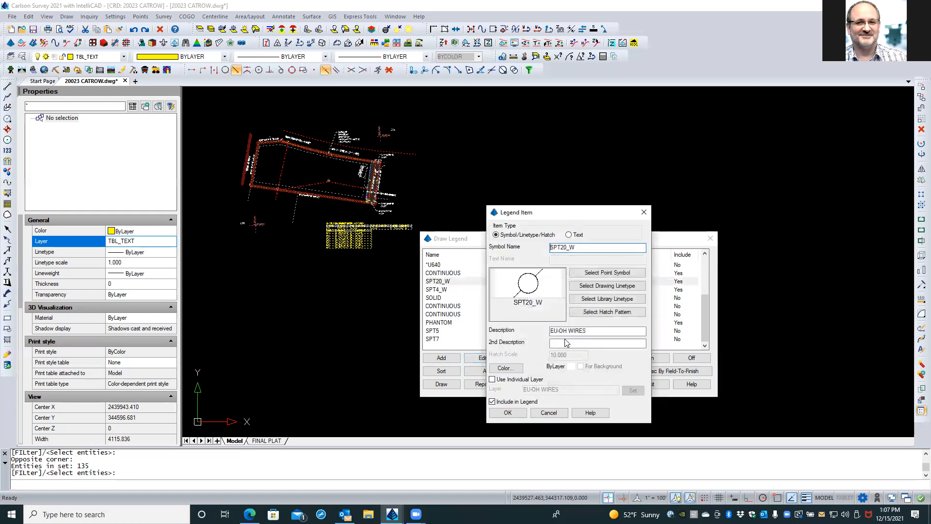
left_click_drag(589, 331, 528, 332)
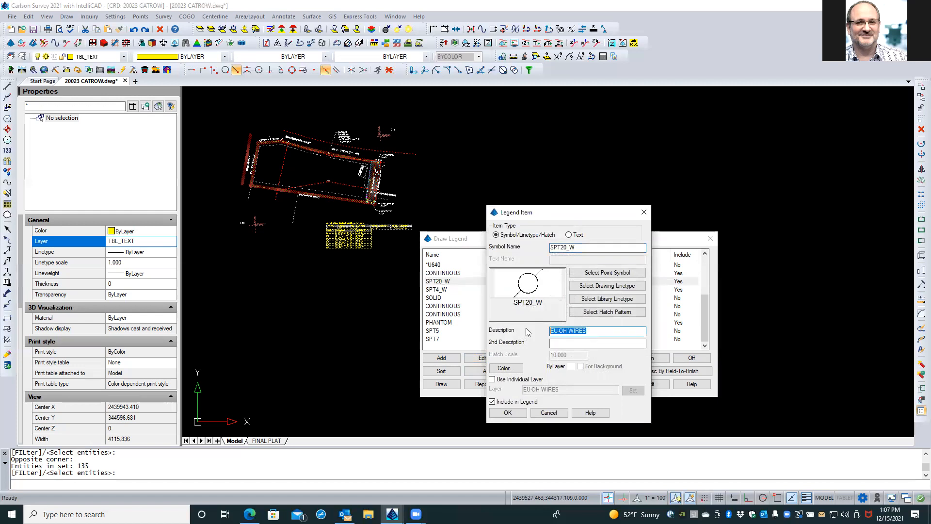
type("UTILITY POLE")
key("Return")
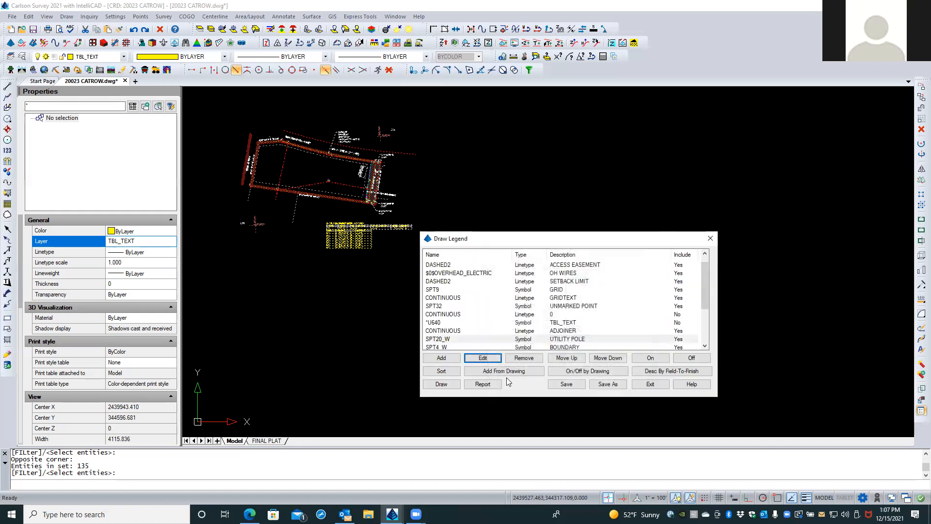
Step: Draw the legend in the empty model space just right of the table below the plat
scroll(580, 285, "down", 2)
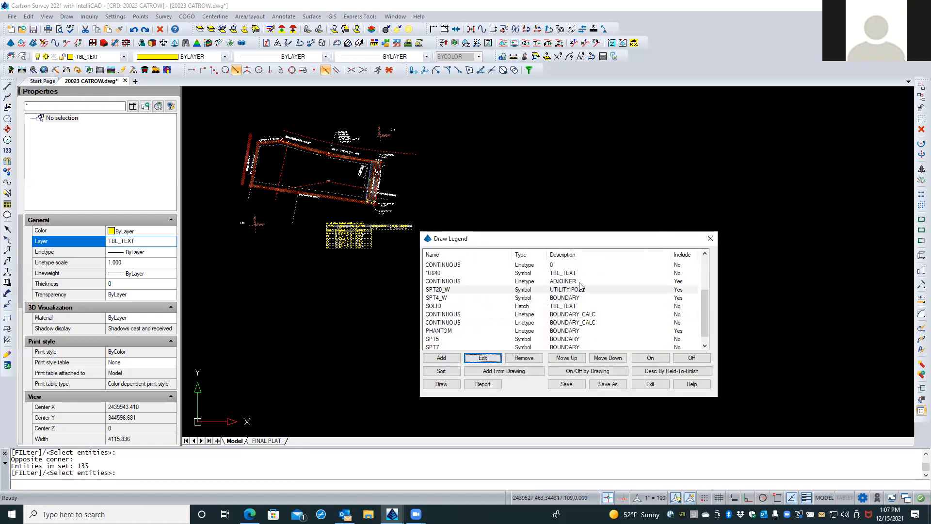
scroll(580, 285, "down", 1)
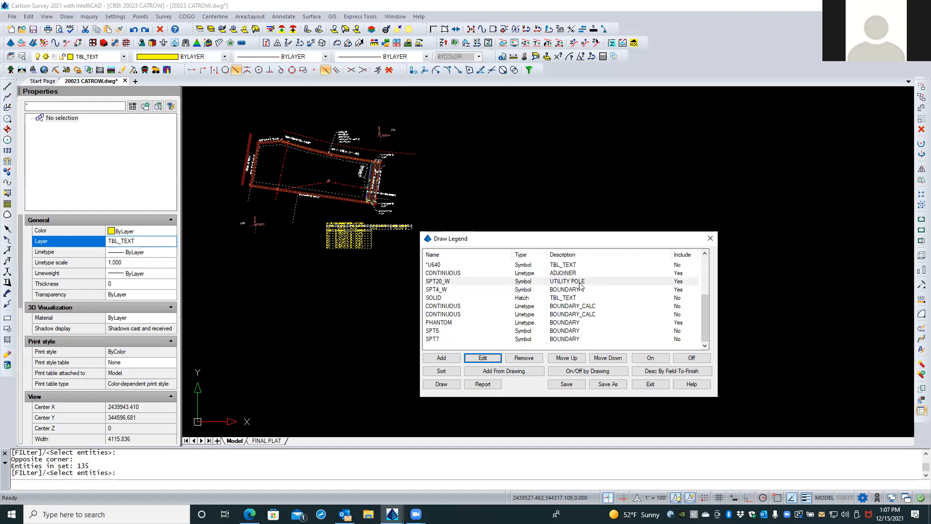
left_click(451, 381)
left_click(401, 355)
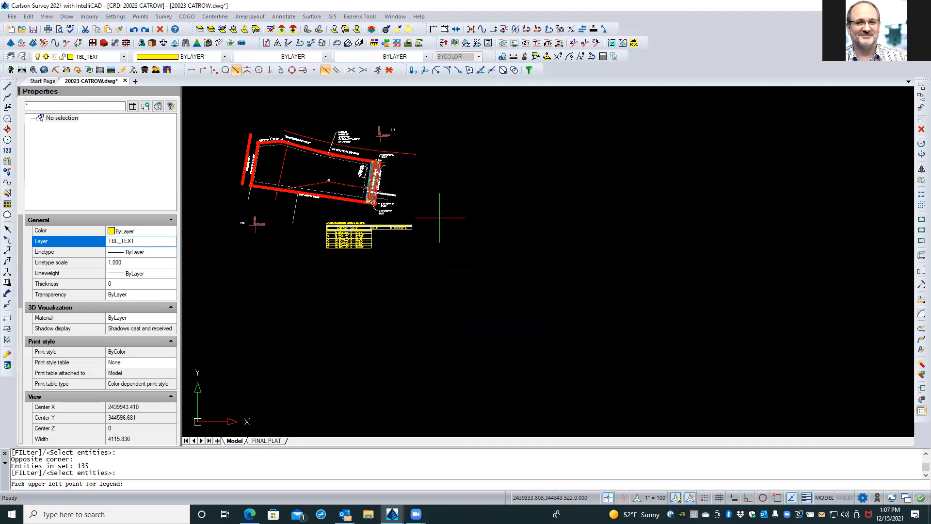
left_click(449, 219)
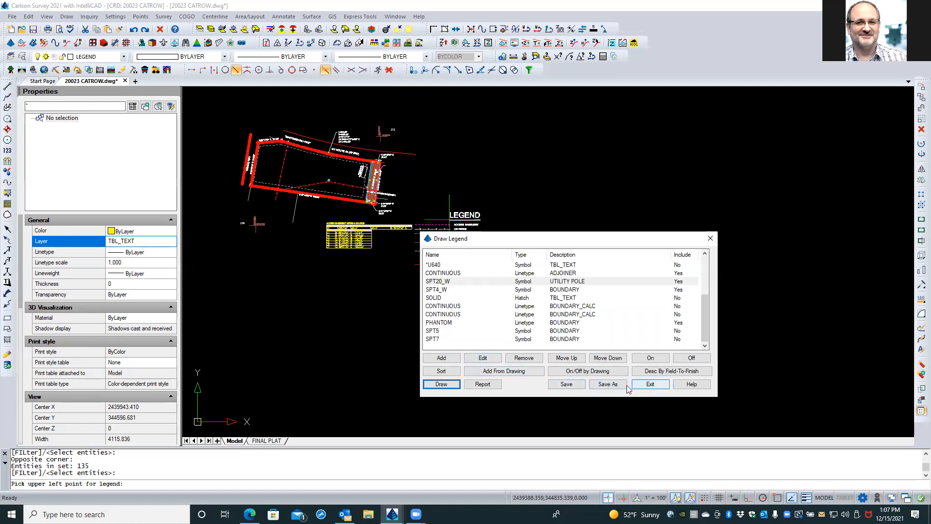
Step: Save the CATROW legend definition file and exit the legend settings
left_click(581, 385)
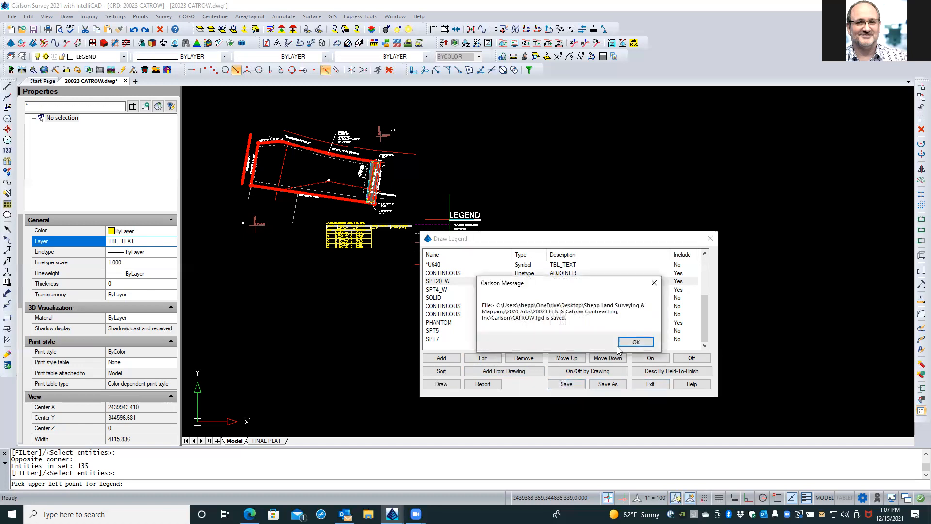
left_click(631, 341)
left_click(645, 383)
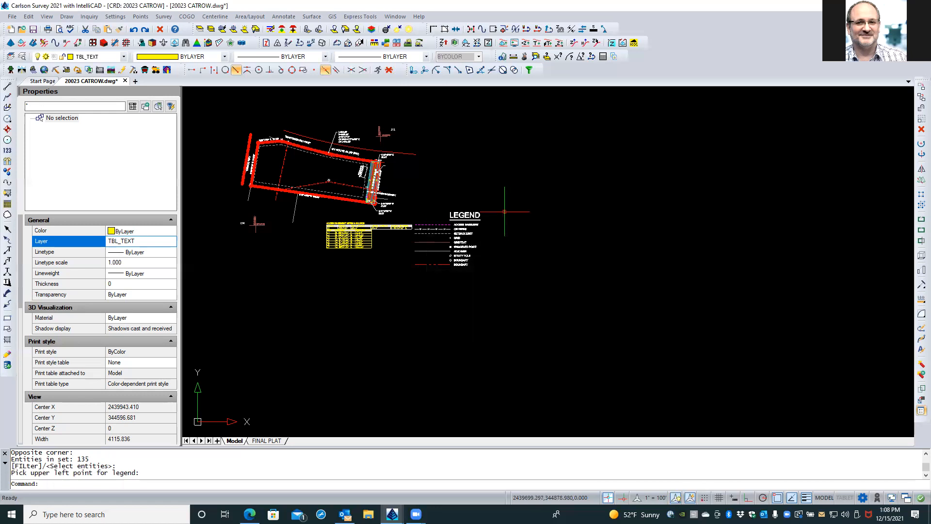
Step: Move all the legend's symbols, linetype samples and labels horizontally to the right so the line samples start beneath the LEGEND heading
scroll(499, 215, "up", 3)
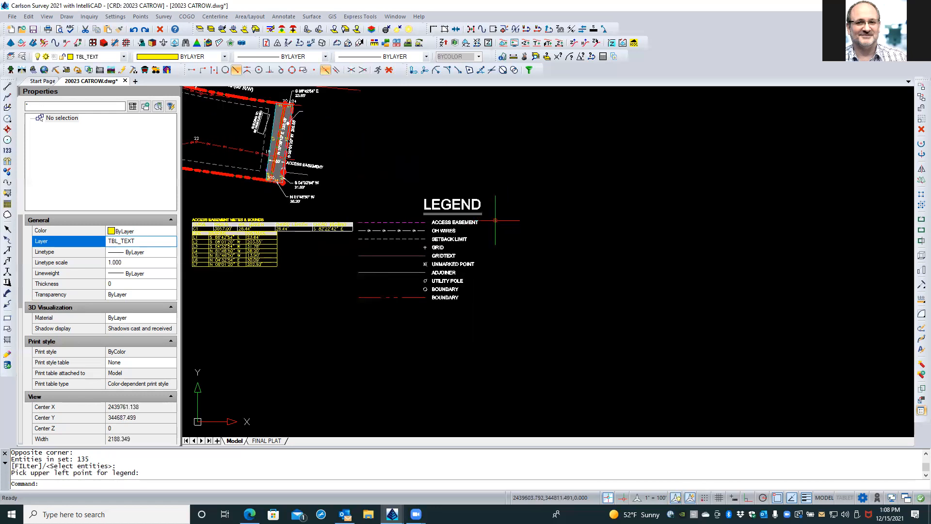
left_click(496, 218)
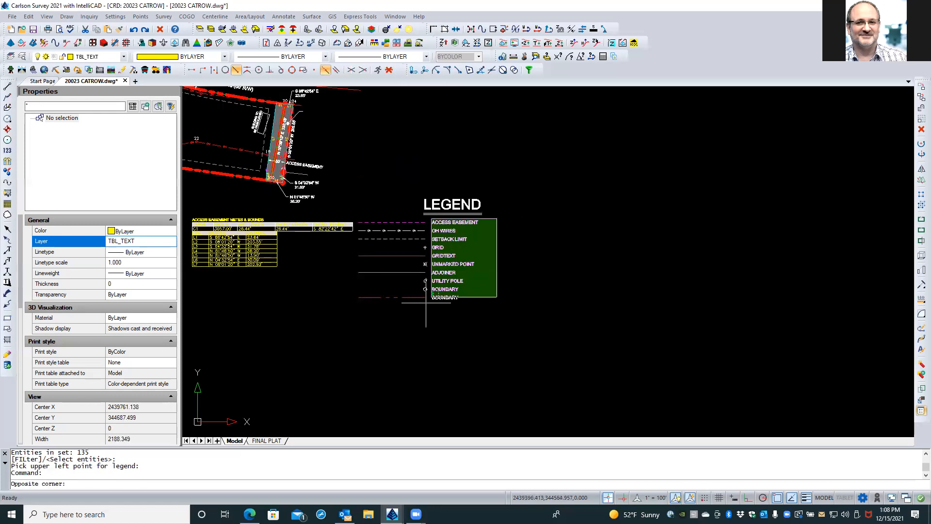
left_click(358, 324)
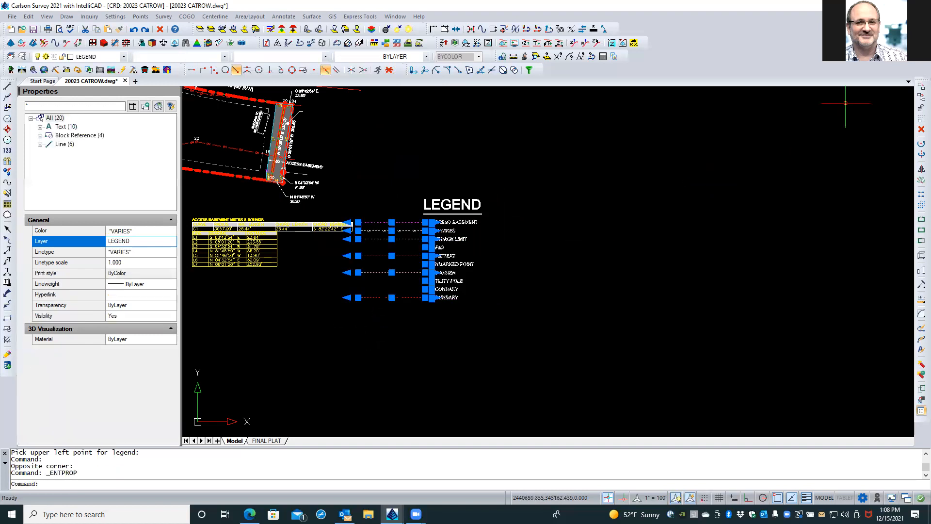
left_click(920, 91)
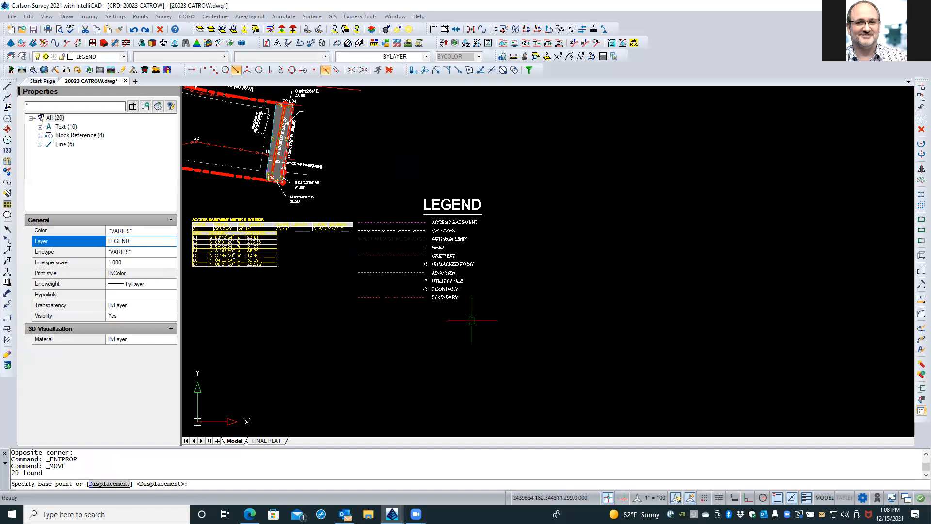
left_click(403, 327)
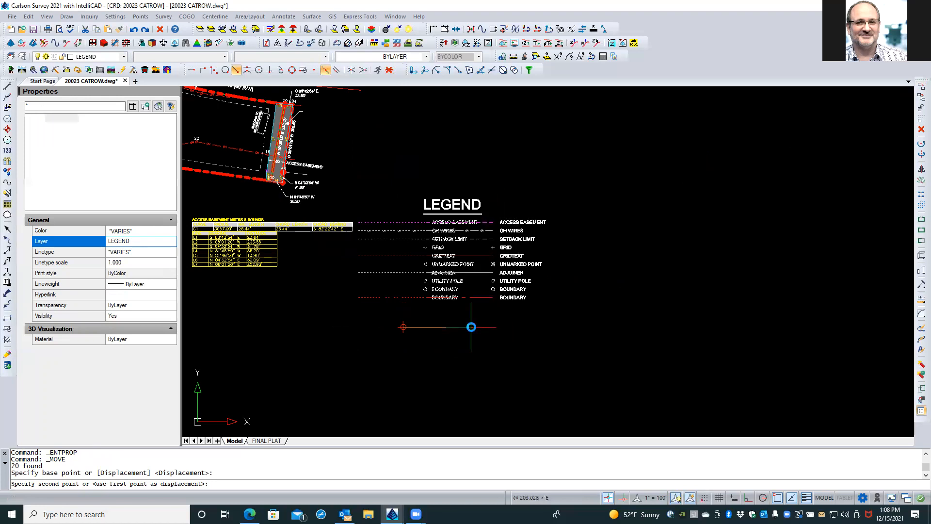
left_click(470, 328)
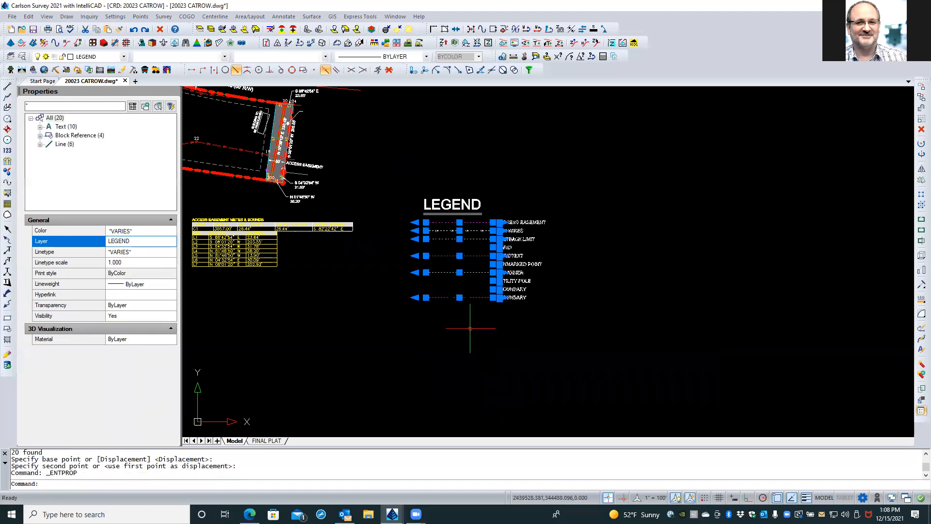
key("Escape")
key("Escape")
scroll(554, 261, "up", 3)
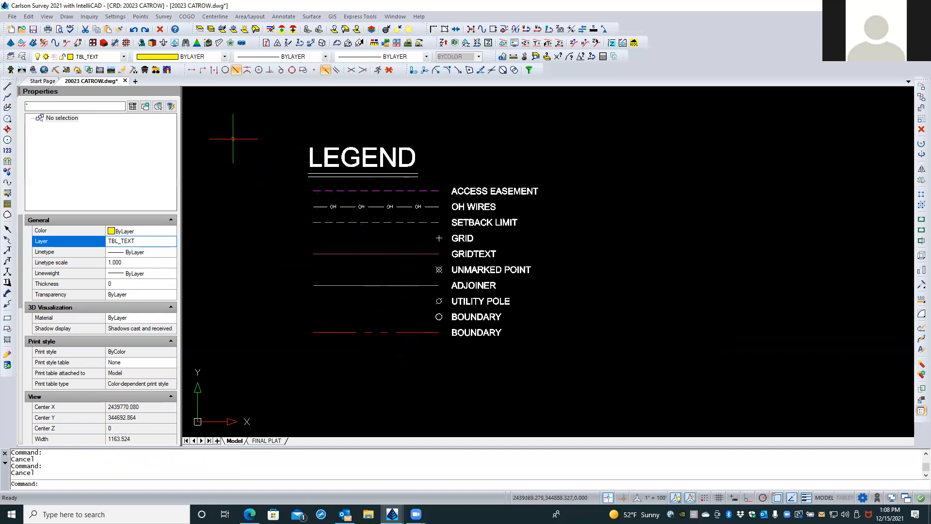
right_click(212, 106)
mouse_move(262, 123)
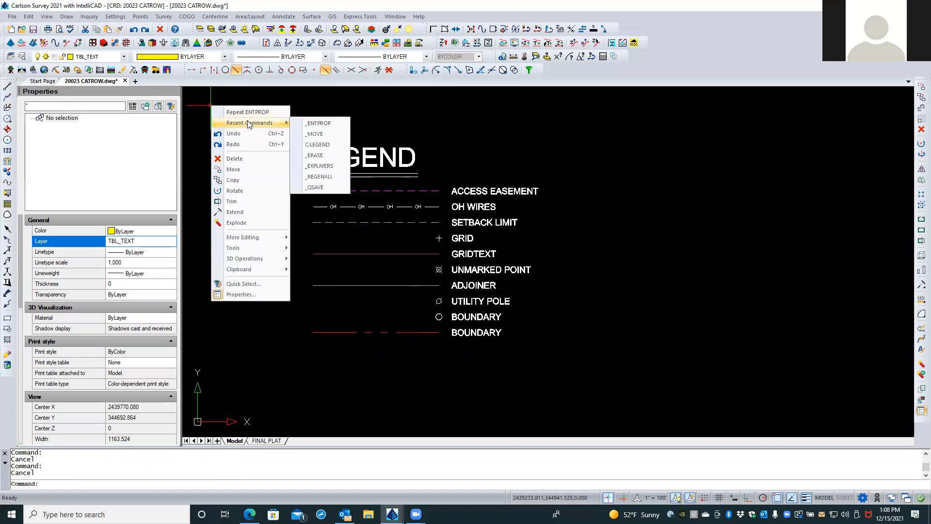
left_click(338, 144)
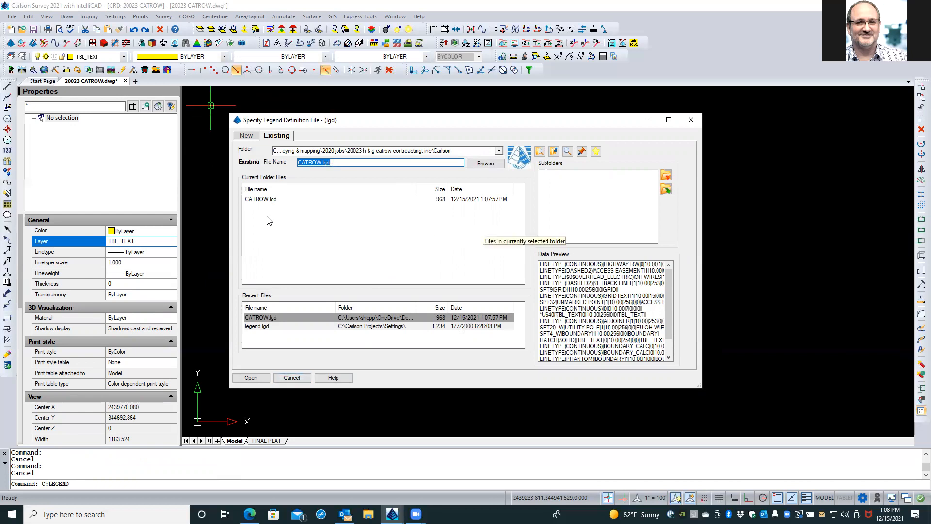
left_click(270, 135)
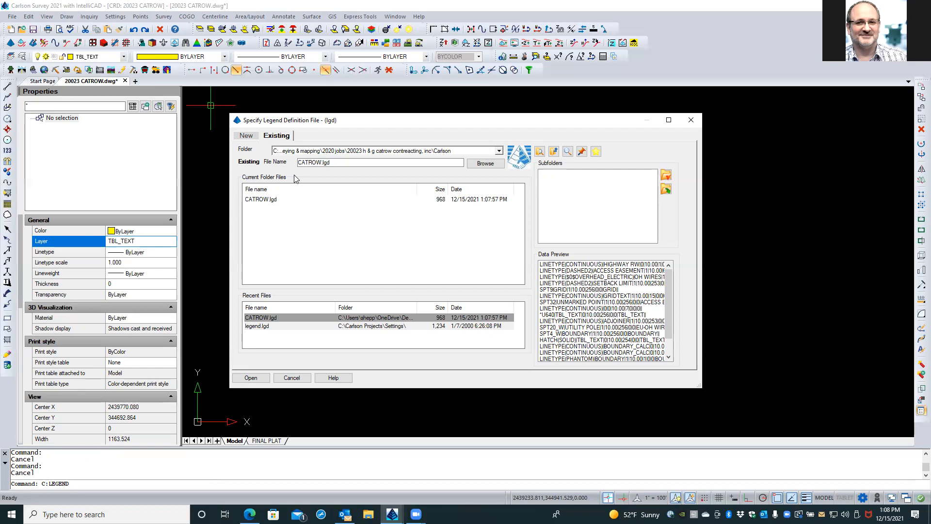
left_click(292, 378)
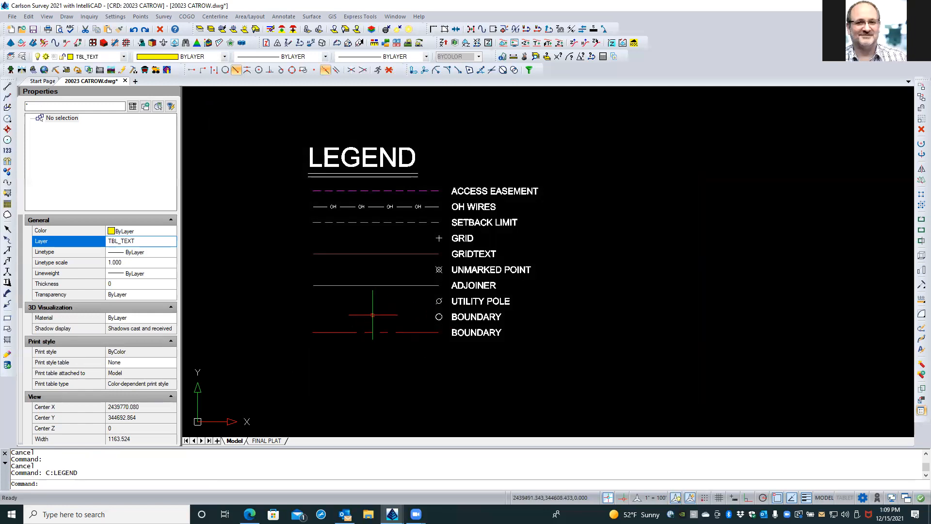
Step: Move the ACCESS EASEMENT, OH WIRES and SETBACK LIMIT rows down, snapping ACCESS EASEMENT's insertion point to that of the lowest BOUNDARY label
left_click(539, 225)
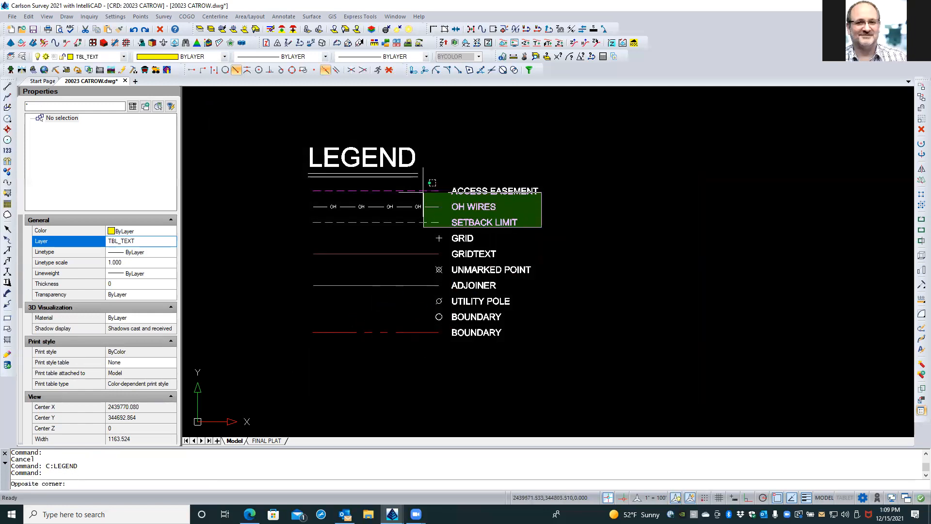
left_click(416, 188)
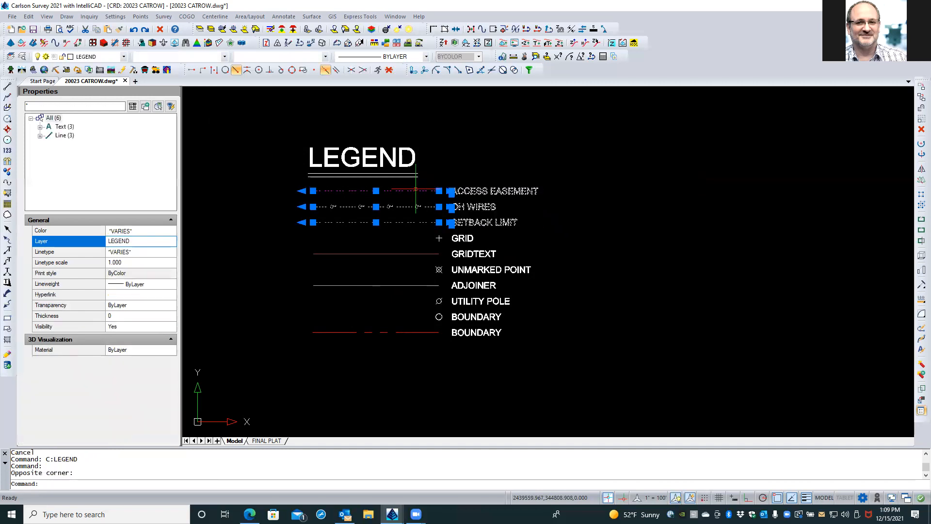
left_click(921, 86)
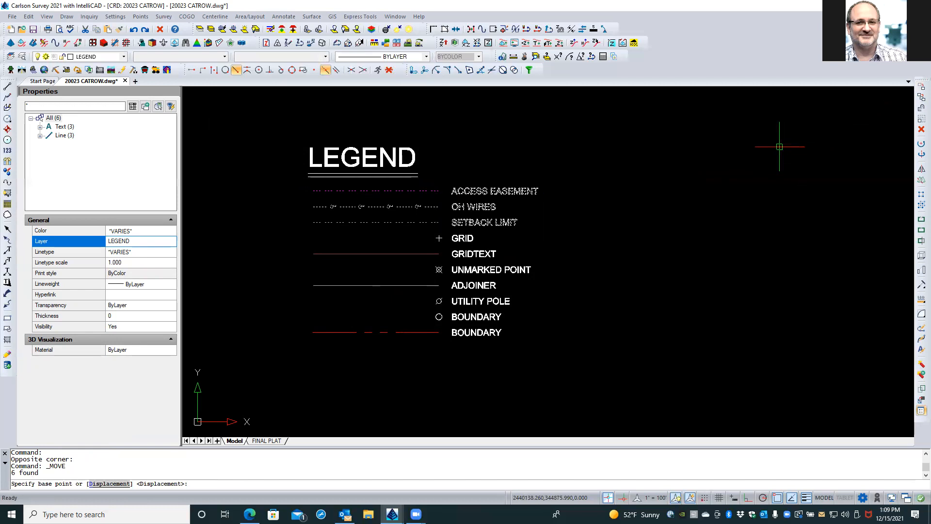
right_click(731, 157, "shift")
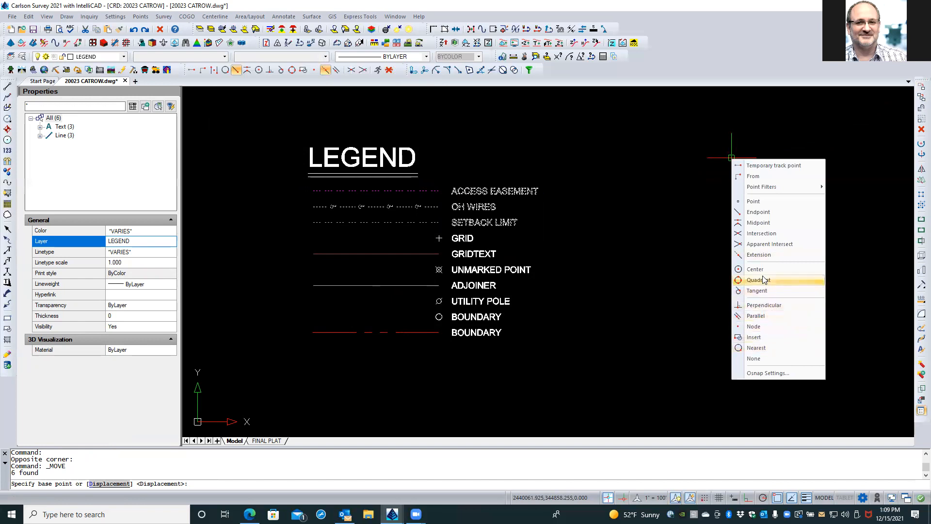
left_click(754, 337)
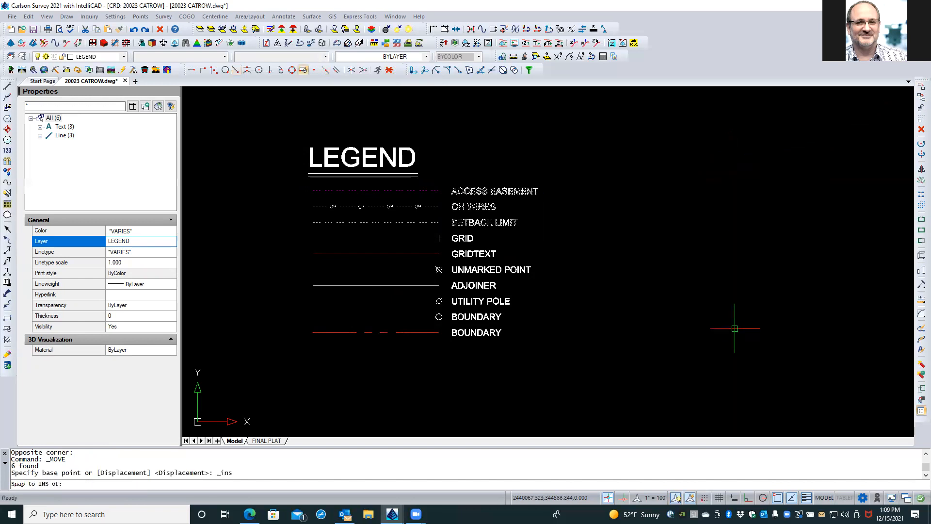
left_click(532, 193)
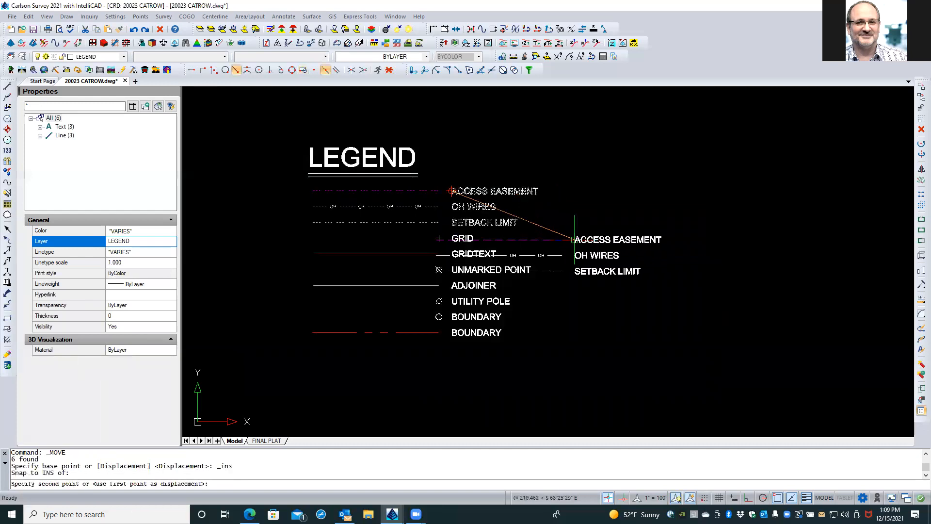
right_click(574, 239, "shift")
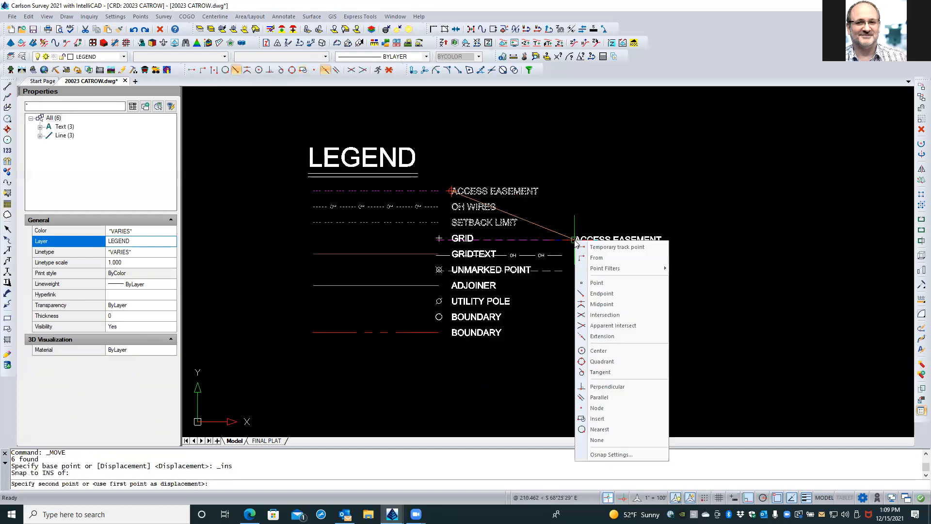
left_click(603, 418)
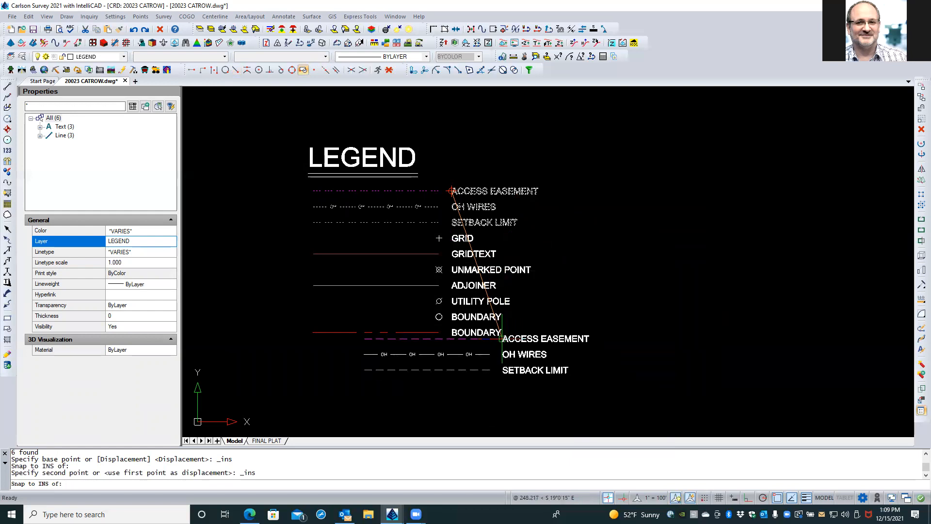
left_click(499, 337)
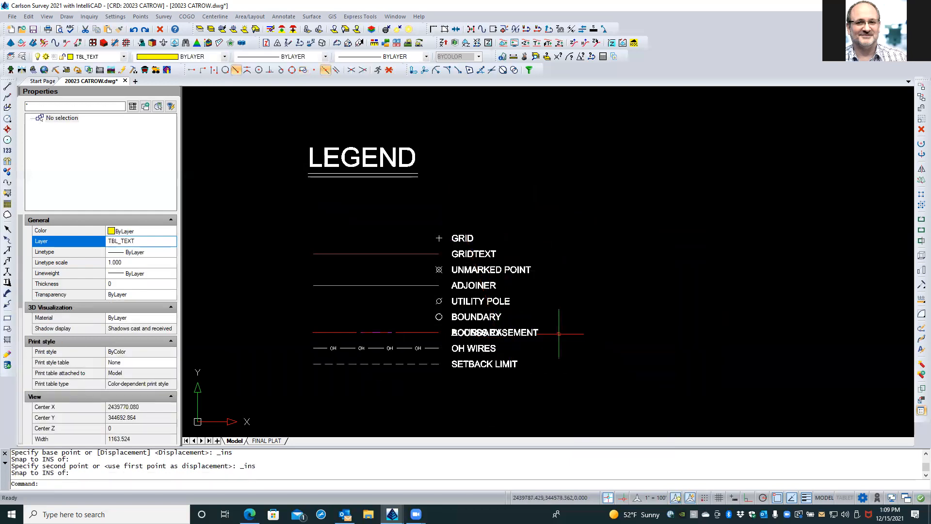
type("M")
key("Return")
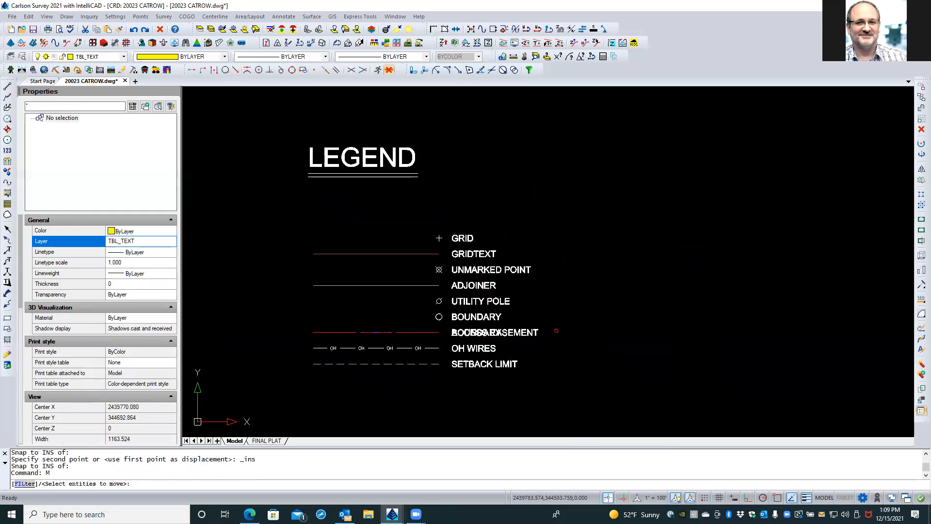
type("P")
key("Return")
right_click(560, 311, "shift")
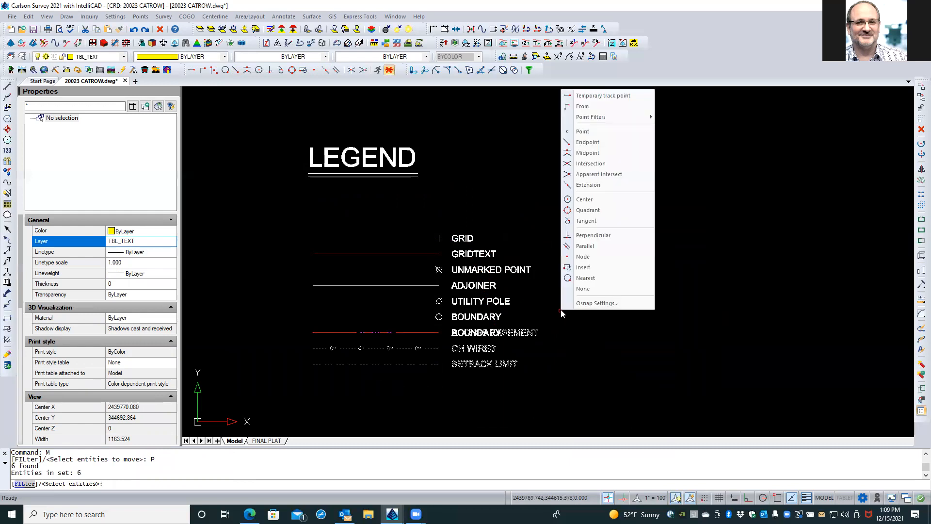
left_click(582, 267)
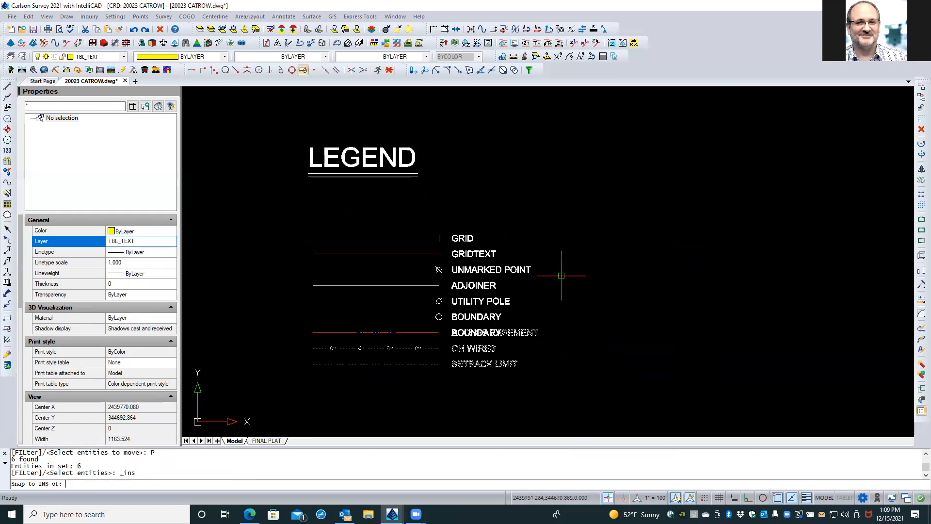
left_click(504, 298)
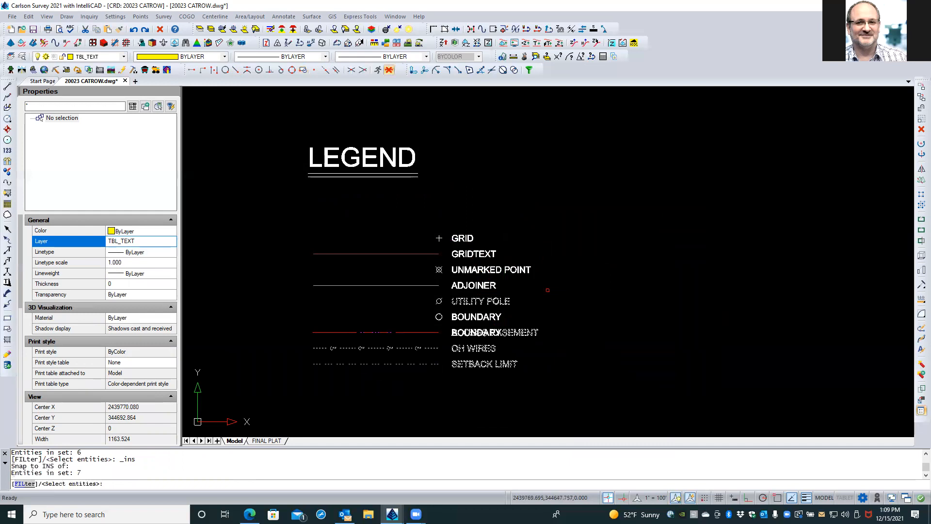
right_click(547, 290, "shift")
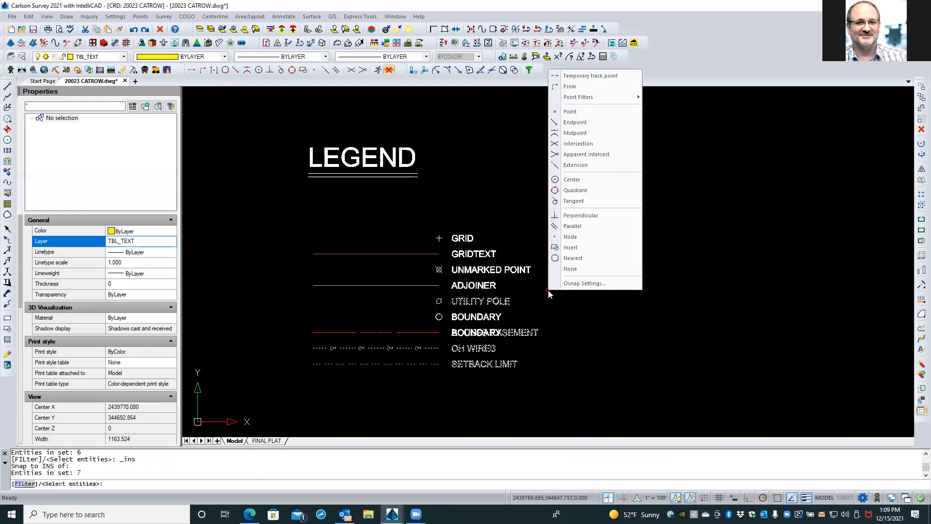
left_click(577, 246)
left_click(498, 307)
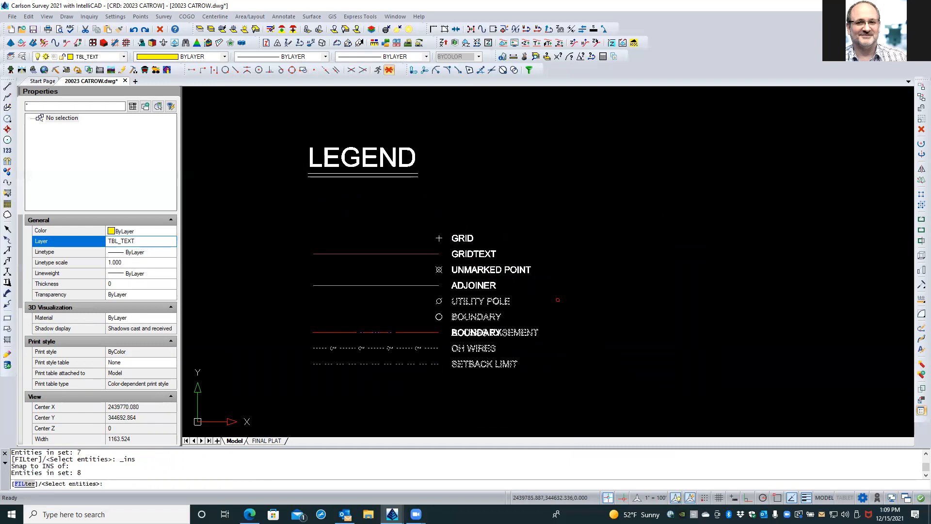
key("Escape")
key("Escape")
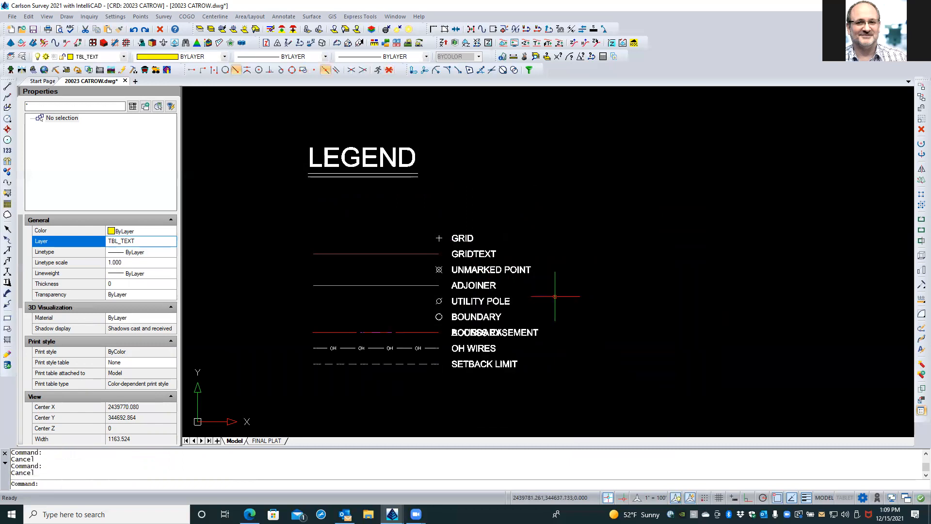
Step: Move the ACCESS EASEMENT, OH WIRES and SETBACK LIMIT rows down one row spacing, using the insertion points of UTILITY POLE and the BOUNDARY label below it
type("M")
key("Return")
type("P")
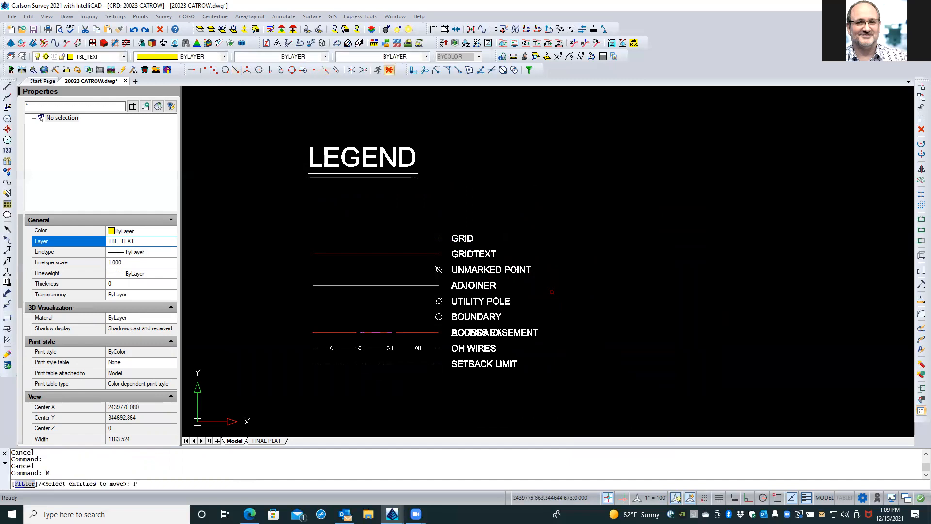
key("Return")
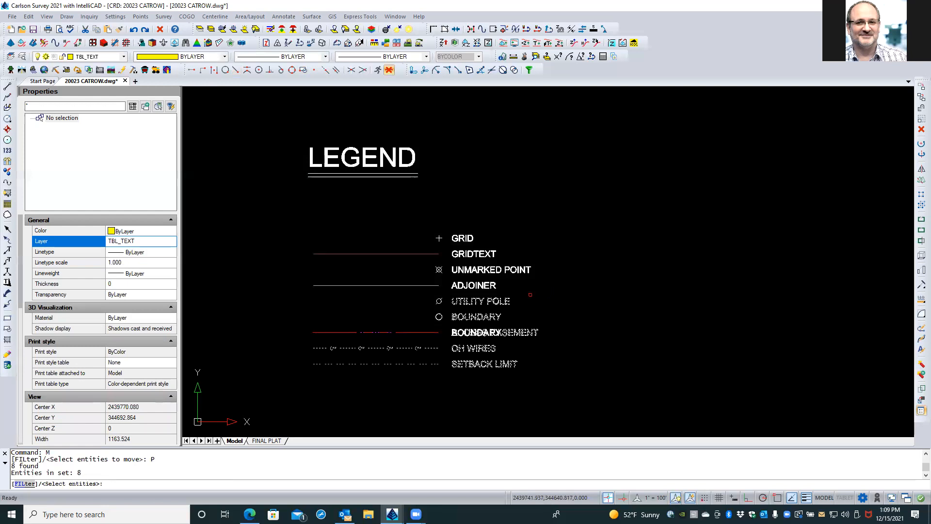
key("Return")
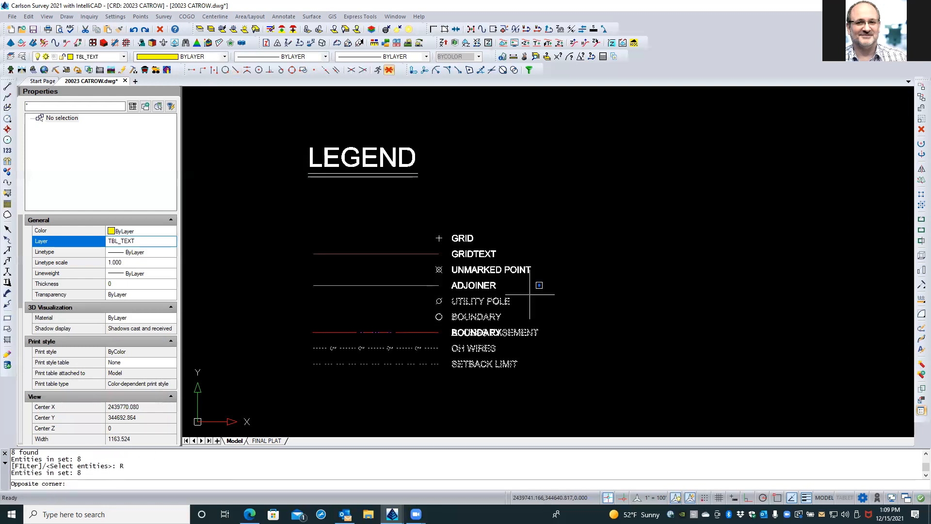
left_click(530, 295)
left_click(498, 317)
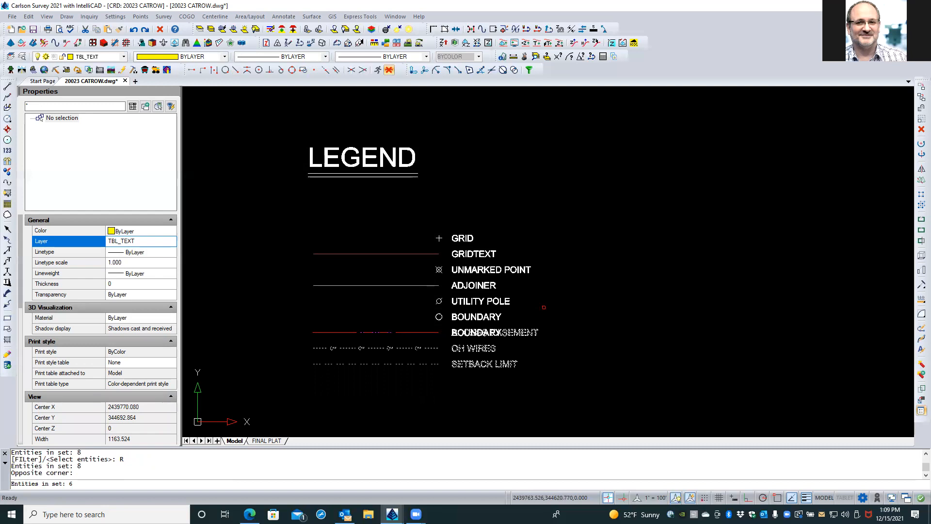
key("Return")
right_click(544, 306, "shift")
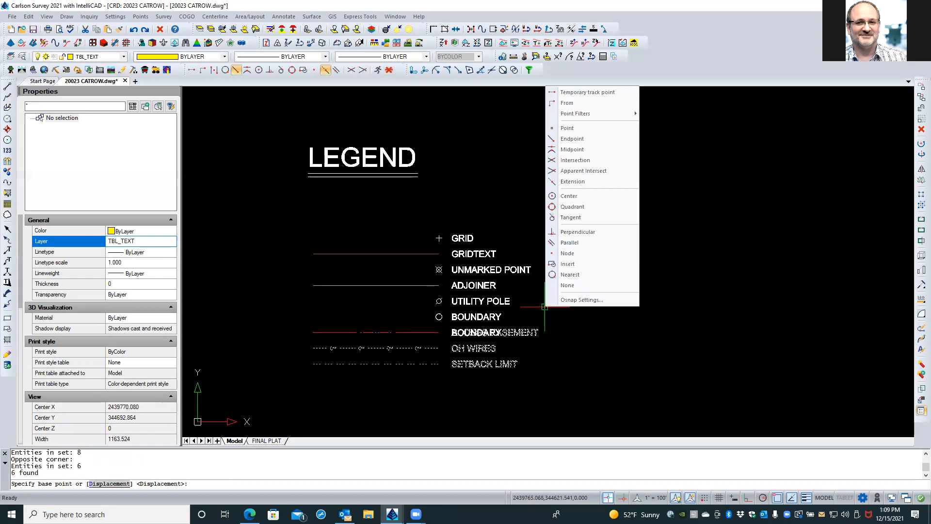
left_click(582, 263)
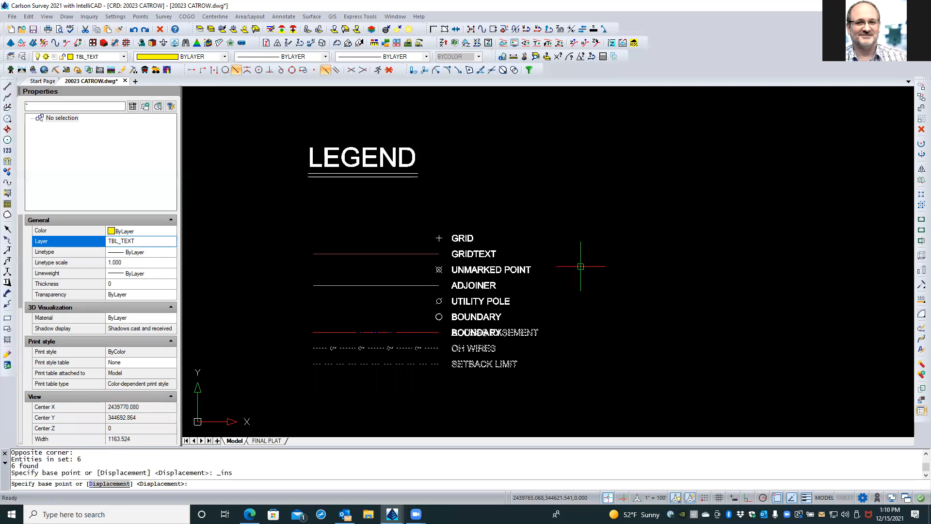
left_click(499, 298)
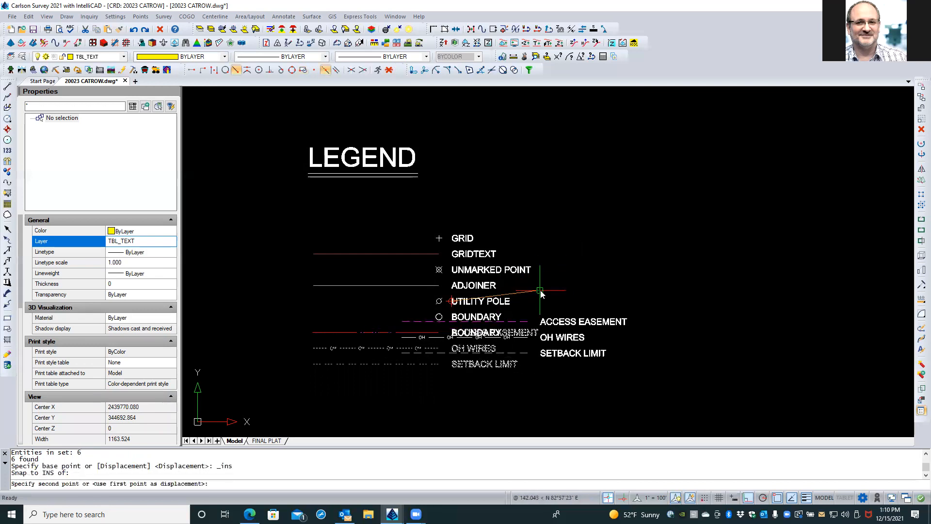
right_click(547, 288, "shift")
left_click(563, 247)
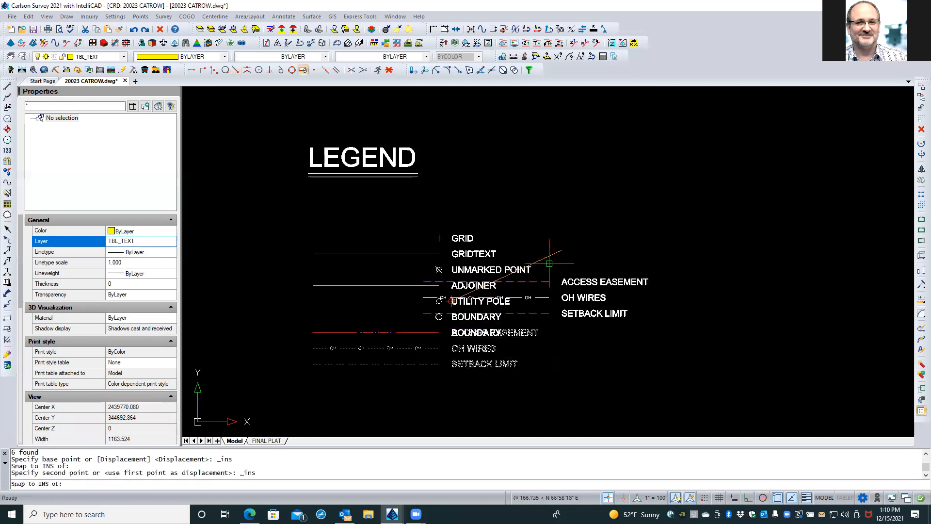
left_click(453, 318)
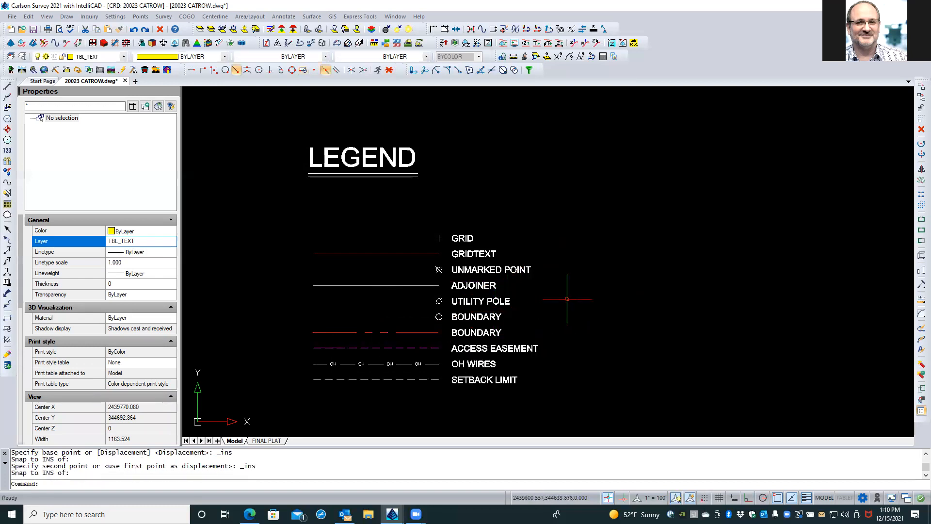
key("Escape")
key("Escape")
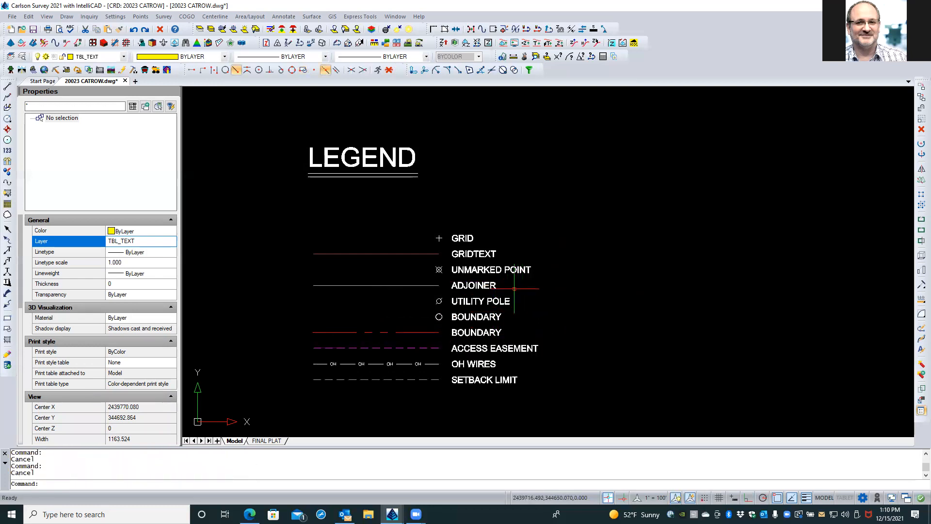
left_click(514, 289)
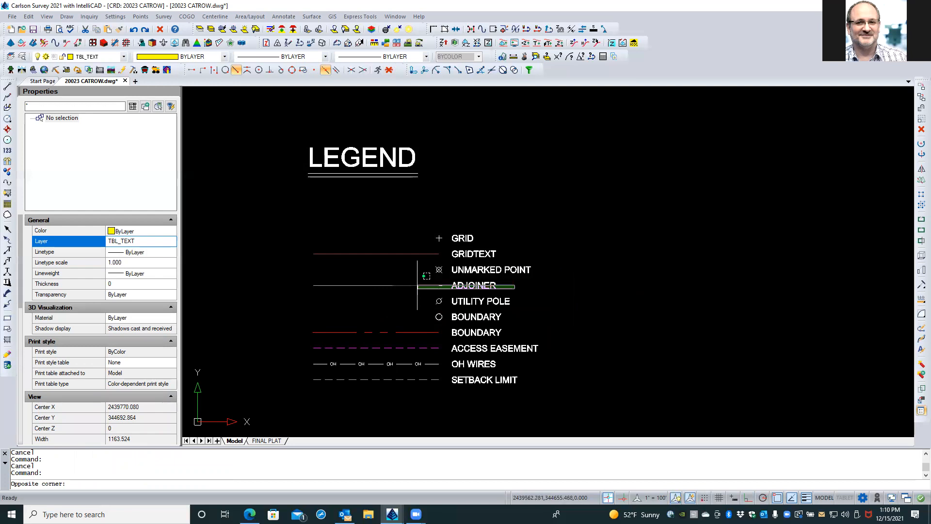
key("Escape")
key("Escape")
Step: Delete the GRIDTEXT label and its line sample from the legend
left_click(499, 255)
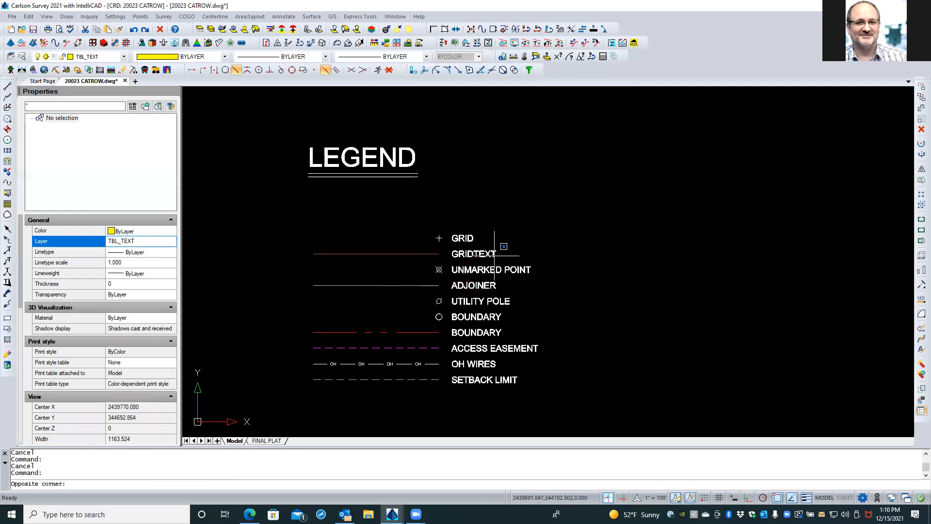
left_click(414, 247)
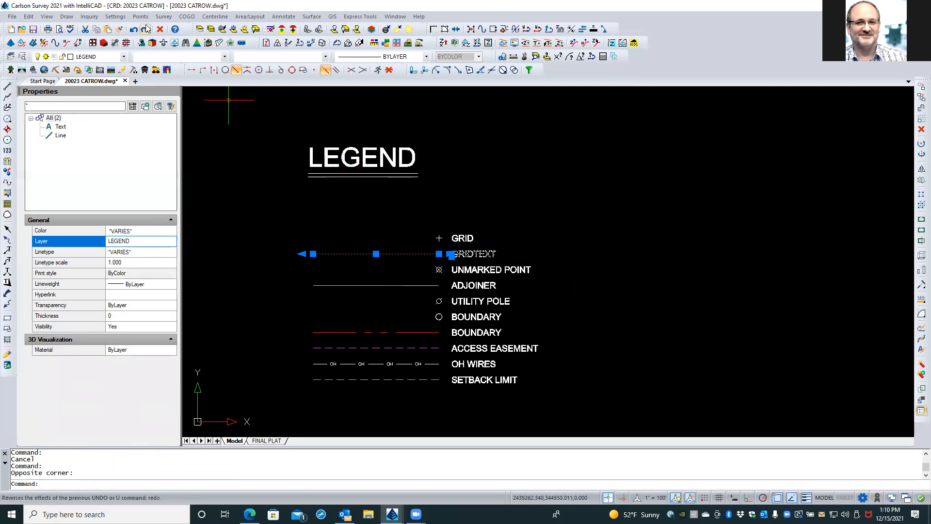
key("Delete")
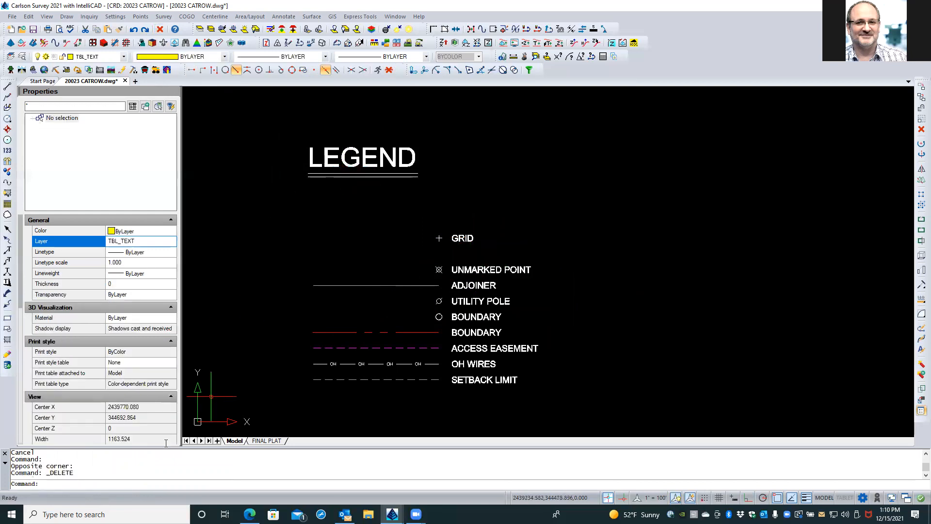
Step: Check the existing legend on the FINAL PLAT layout, and delete the ADJOINER label and line sample from the model-space legend
left_click(257, 442)
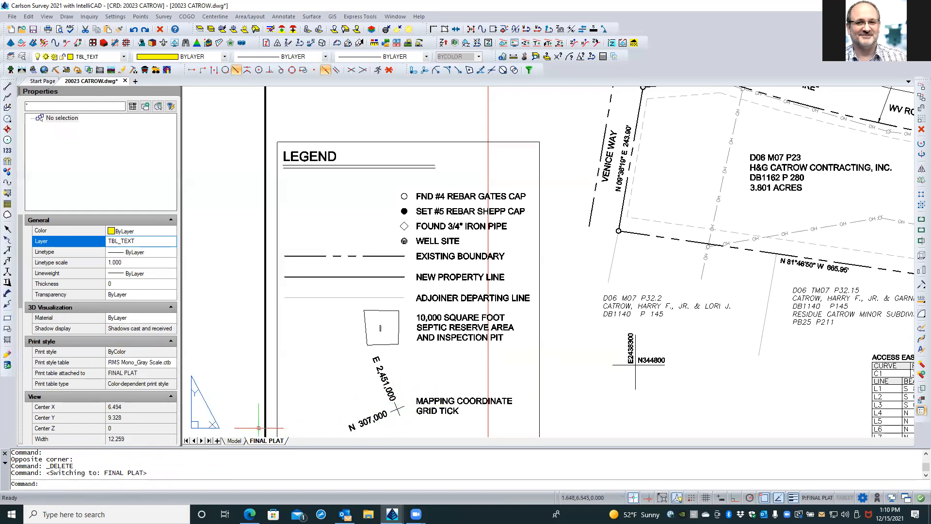
left_click(235, 441)
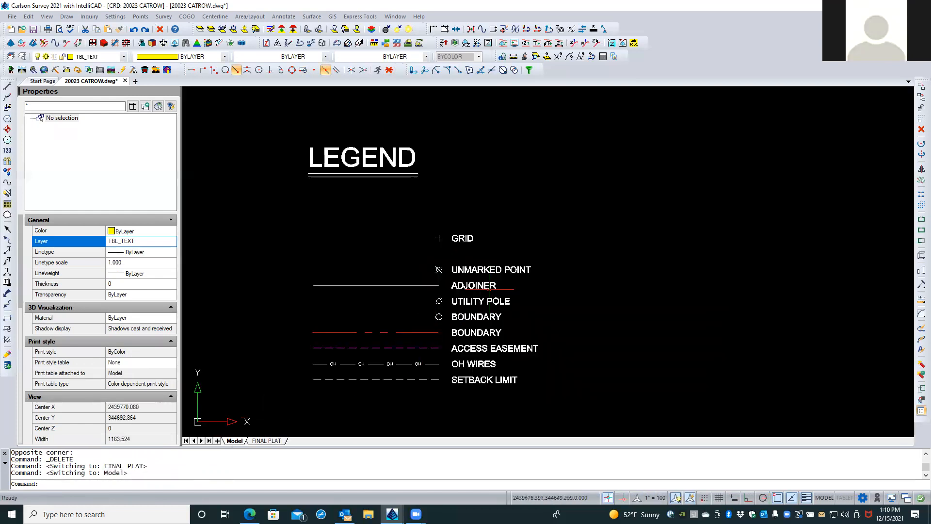
left_click(263, 441)
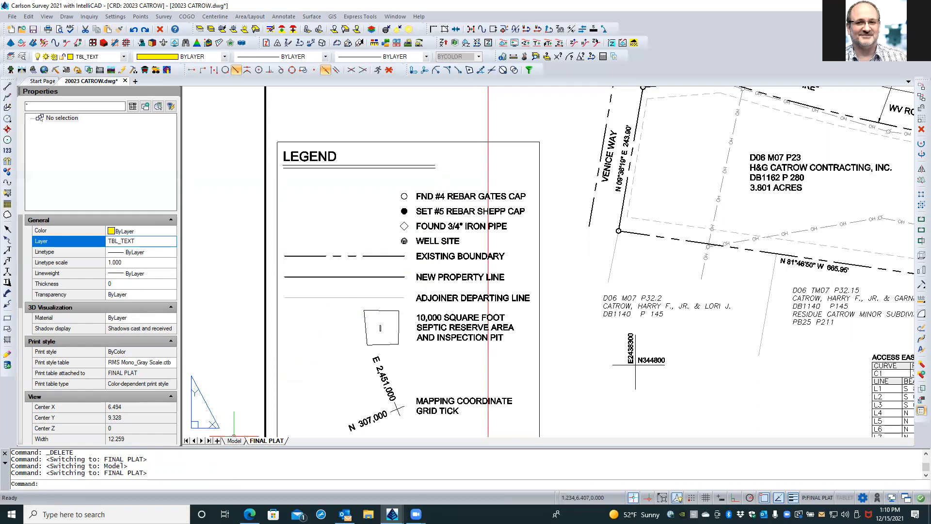
left_click(234, 440)
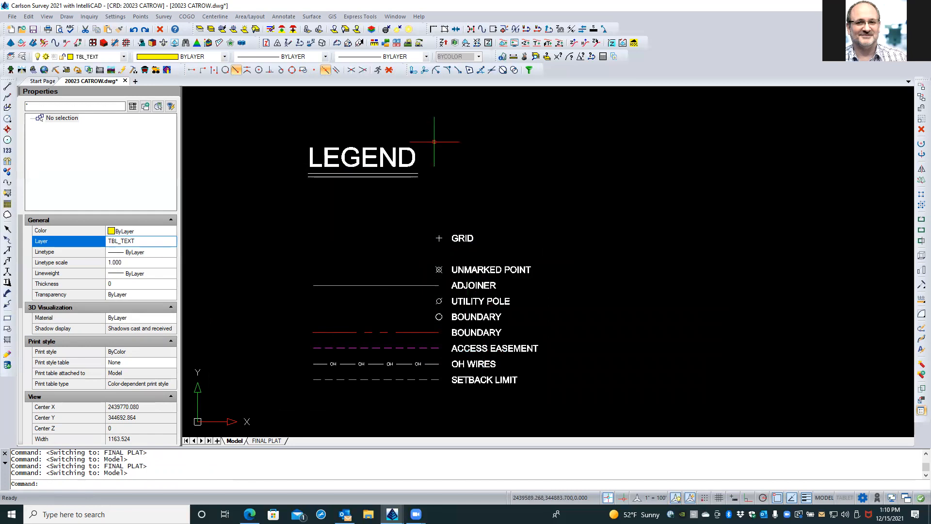
left_click(498, 283)
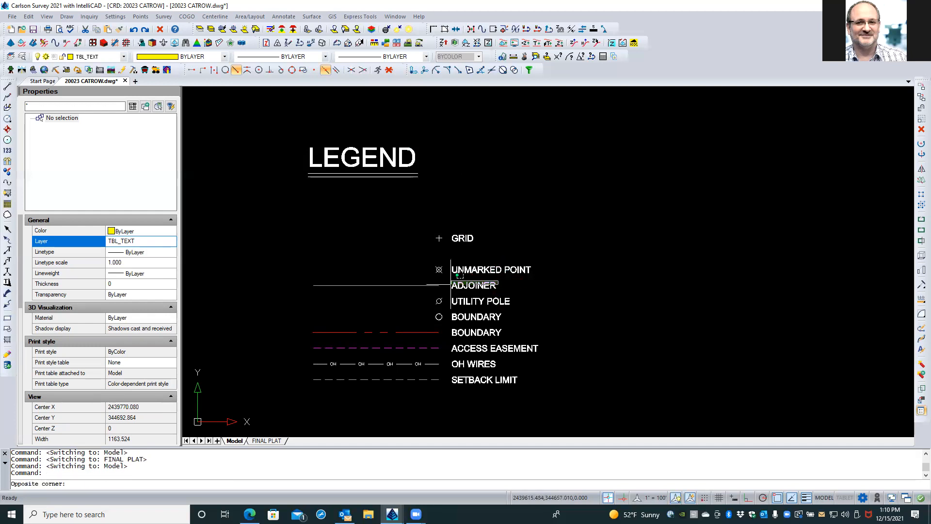
left_click(417, 291)
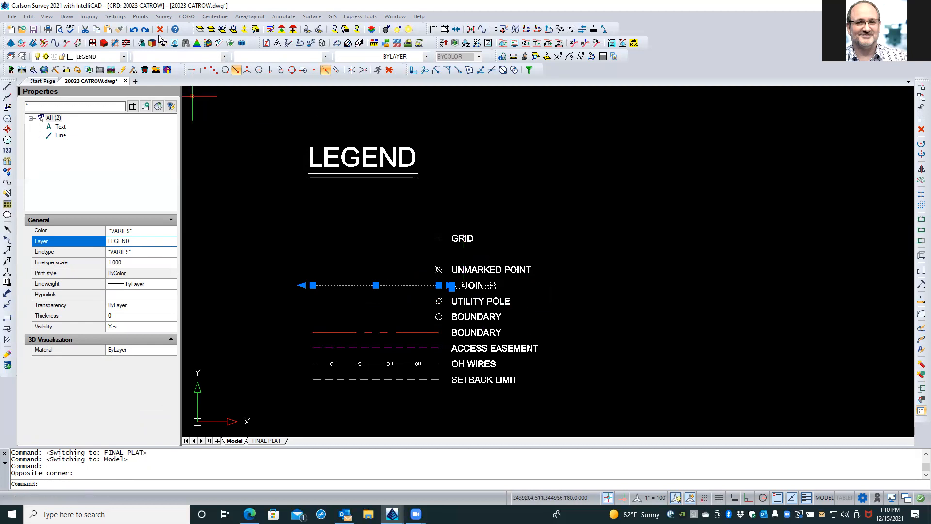
key("Delete")
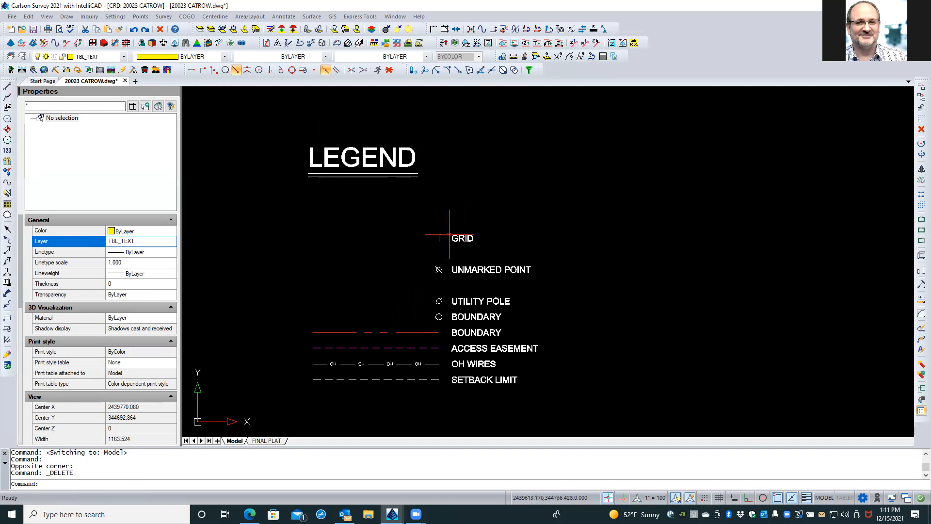
Step: Delete the GRID label and its cross symbol from the legend
left_click(479, 246)
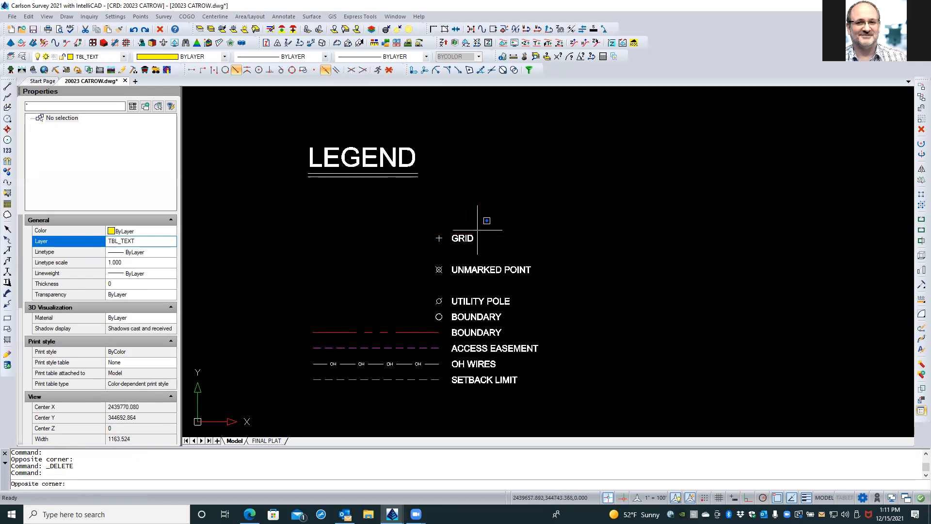
left_click(388, 229)
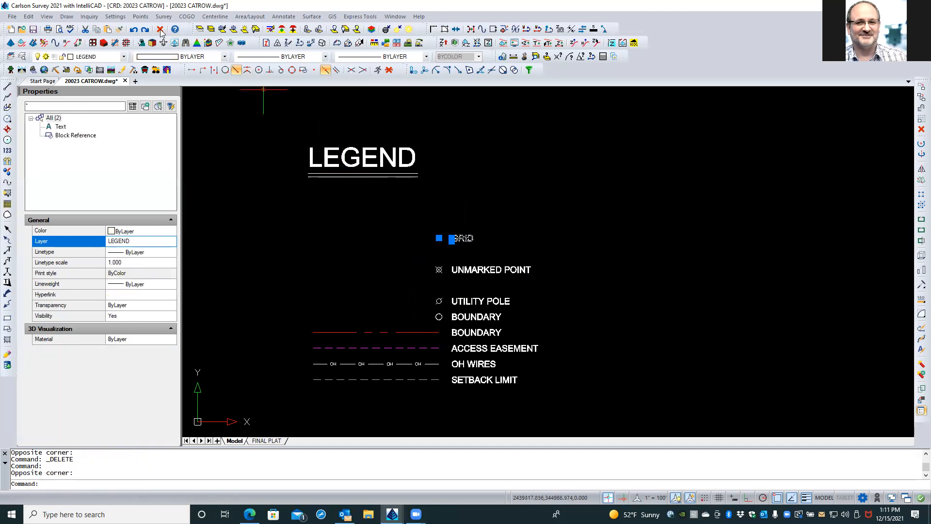
key("Delete")
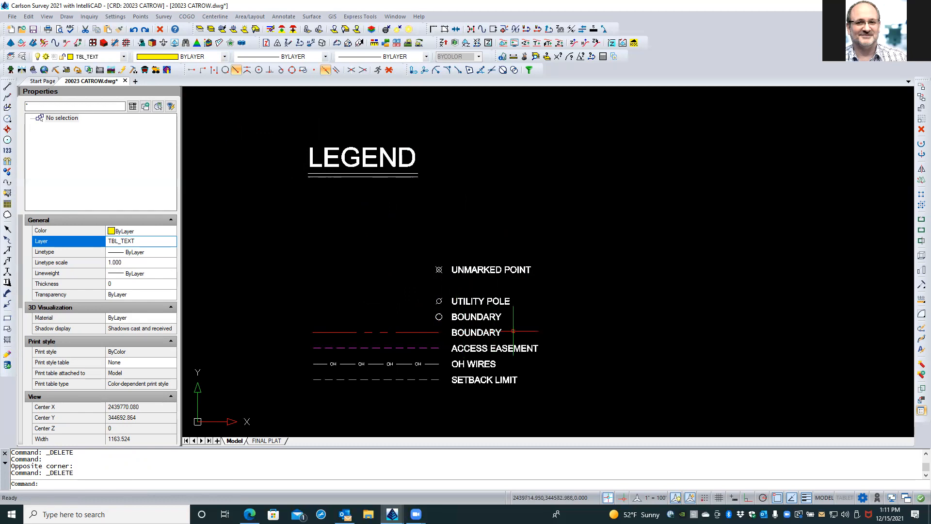
left_click(267, 441)
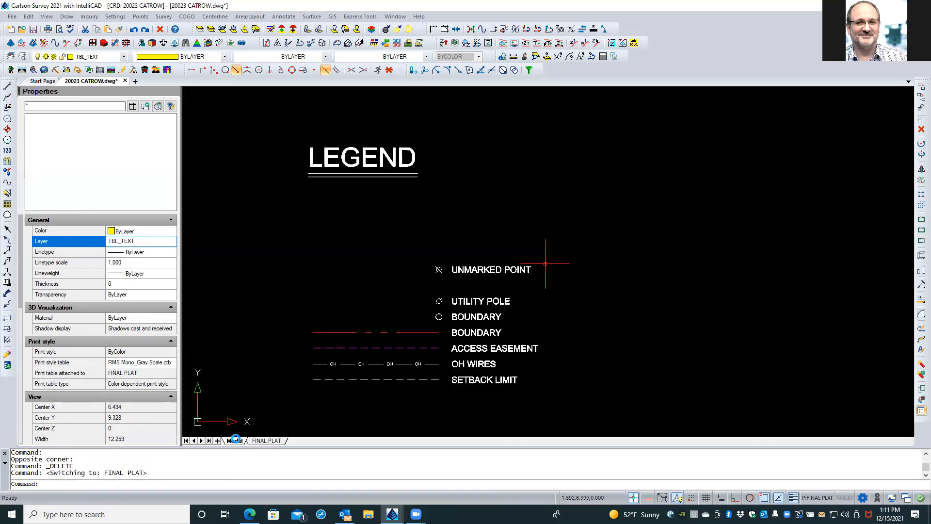
left_click(235, 440)
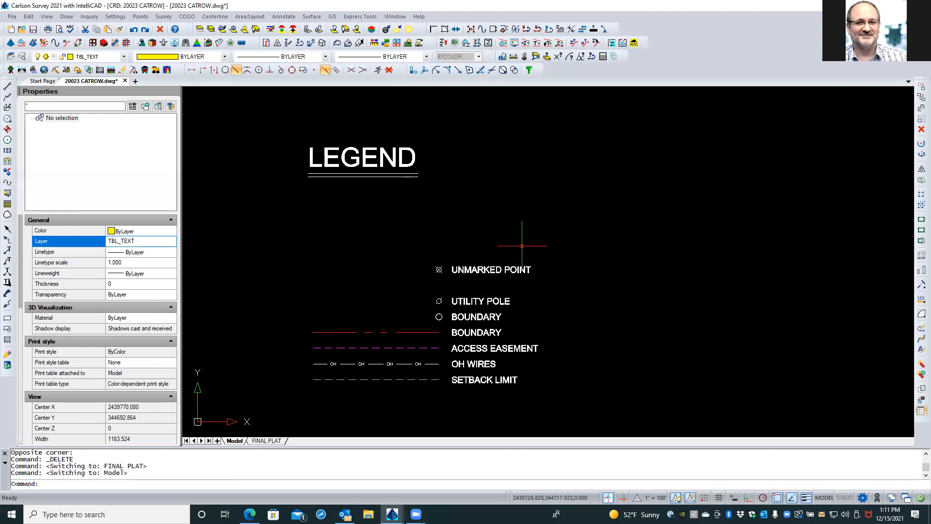
right_click(527, 200)
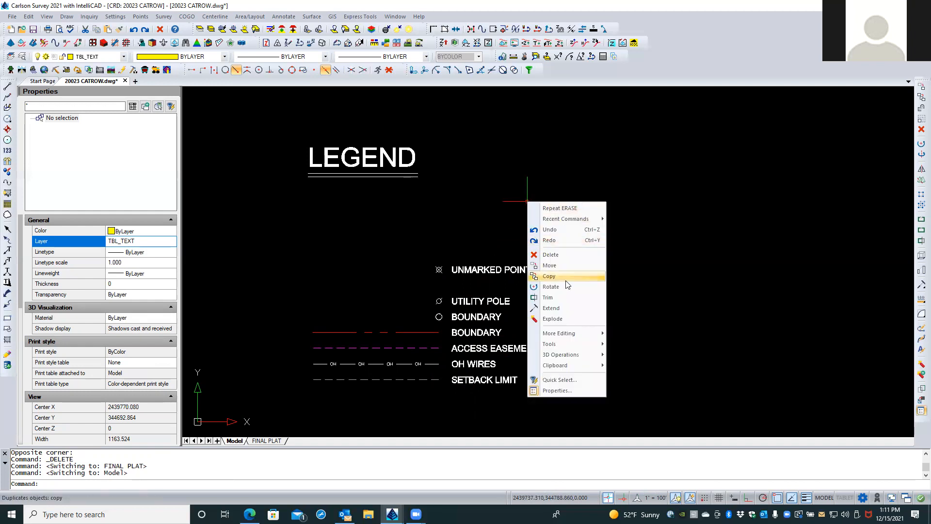
left_click(504, 141)
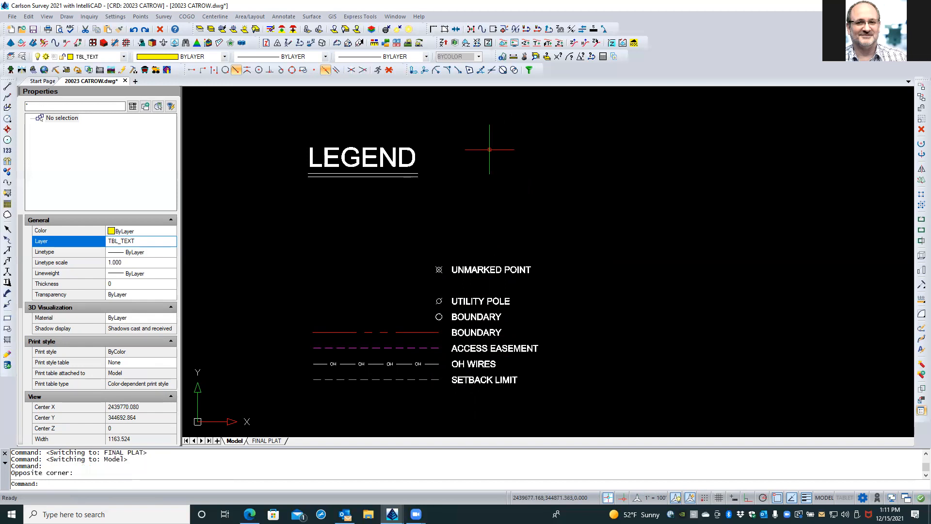
Step: Open the existing CATROW.lgd legend definition with Draw Legend and move its dialog clear of the drawn legend
left_click(283, 17)
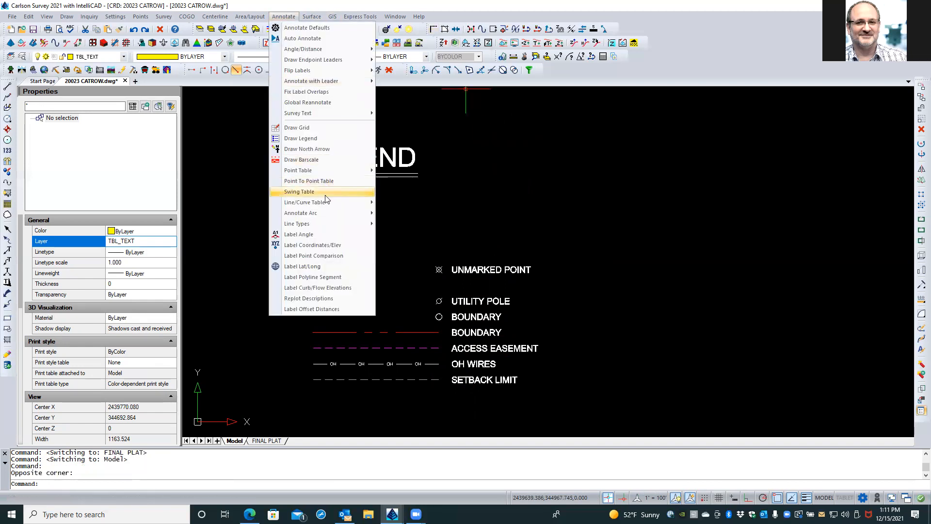
left_click(319, 139)
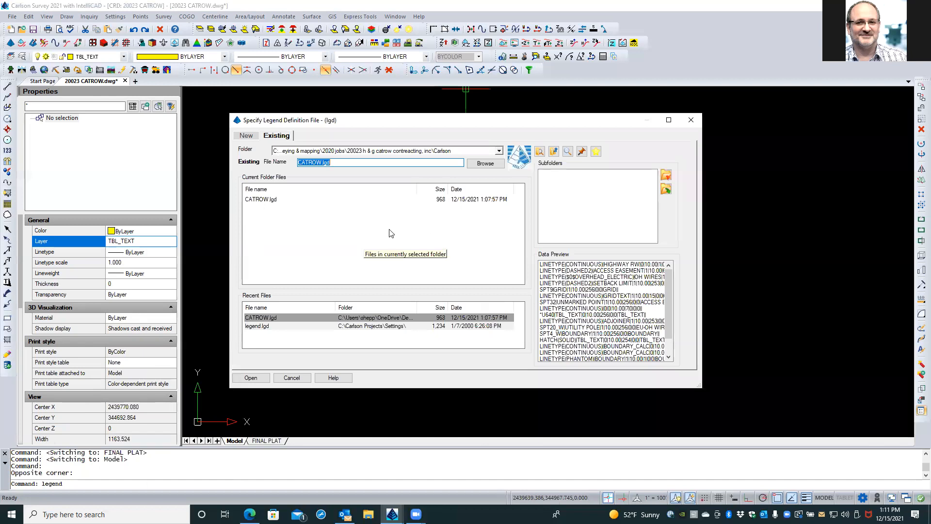
double_click(265, 199)
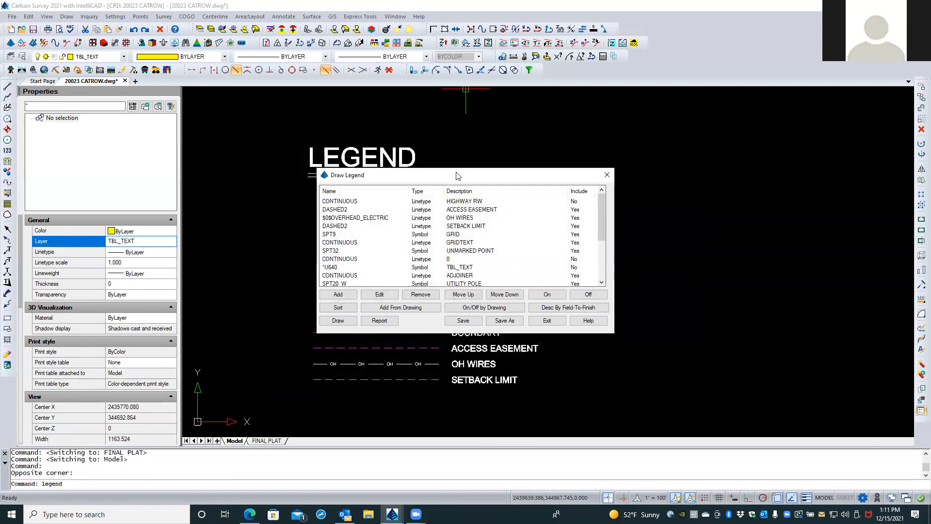
left_click_drag(456, 176, 595, 184)
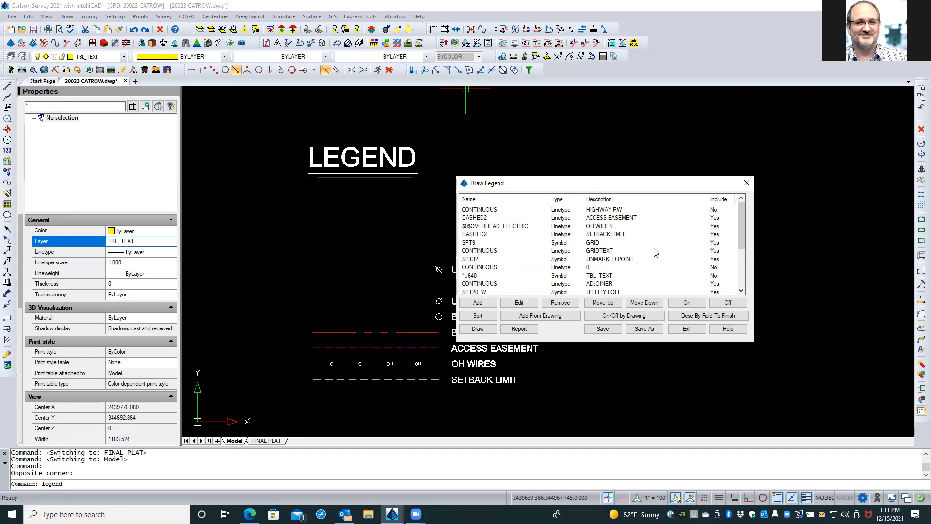
Step: Turn on the SPT5 and SPT7 boundary symbols so both are included in the legend definition
left_click_drag(740, 227, 739, 261)
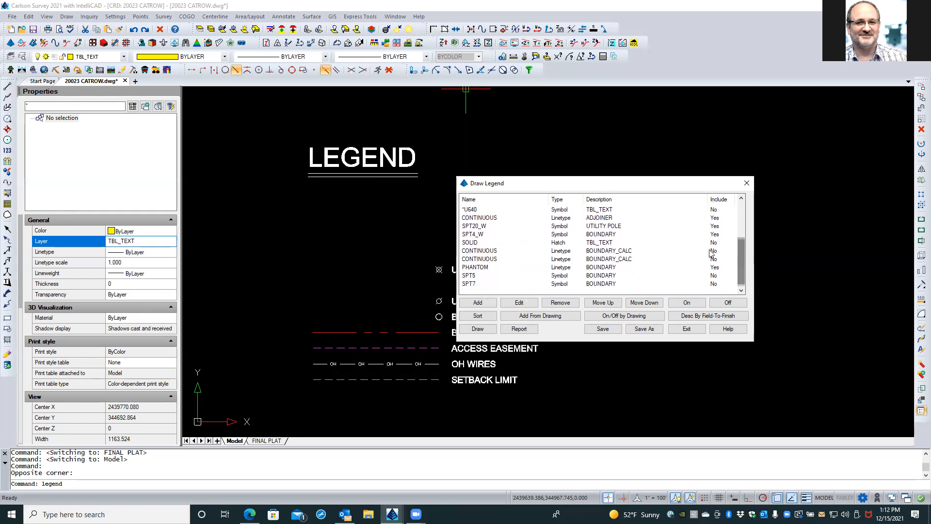
left_click(474, 226)
left_click(474, 234)
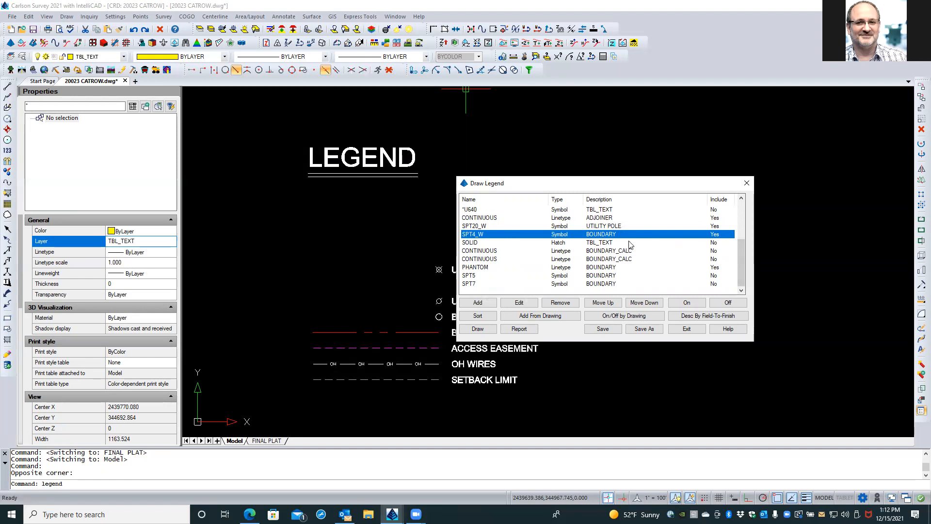
left_click_drag(586, 188, 642, 164)
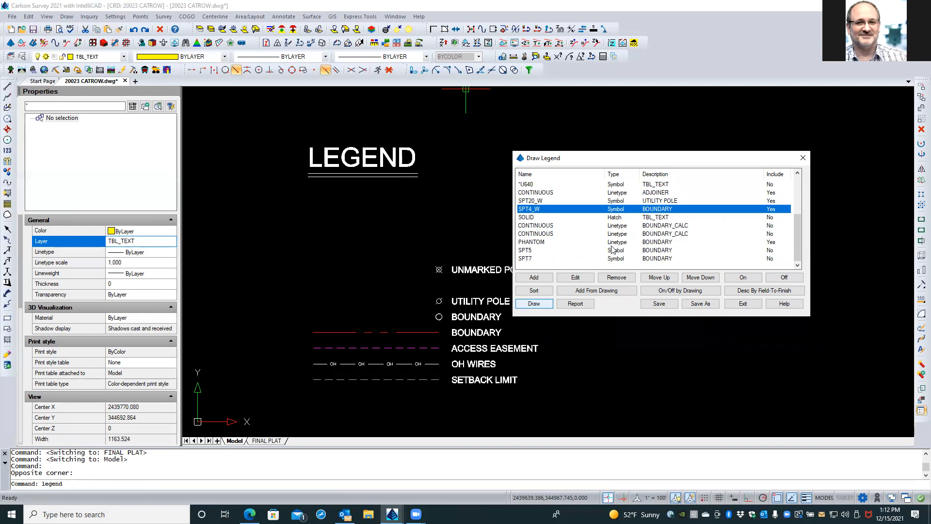
left_click(532, 251)
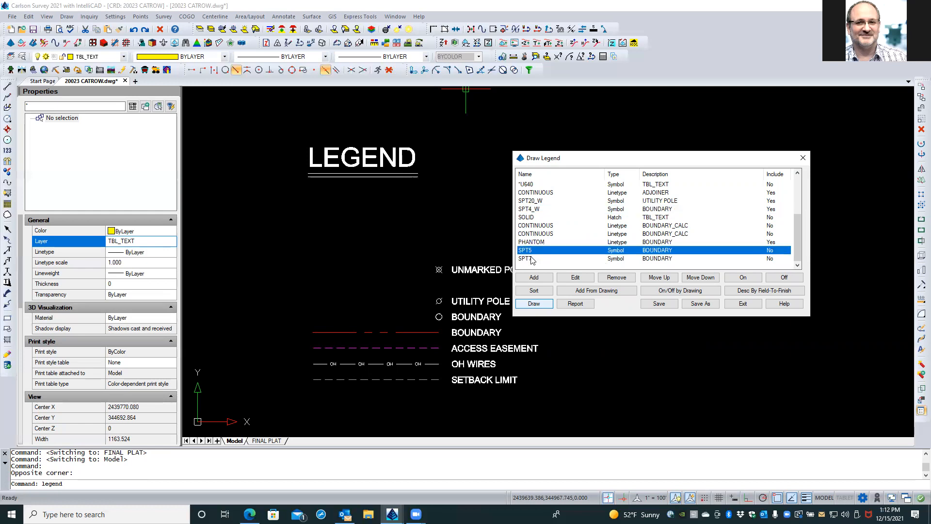
left_click(531, 259, "shift")
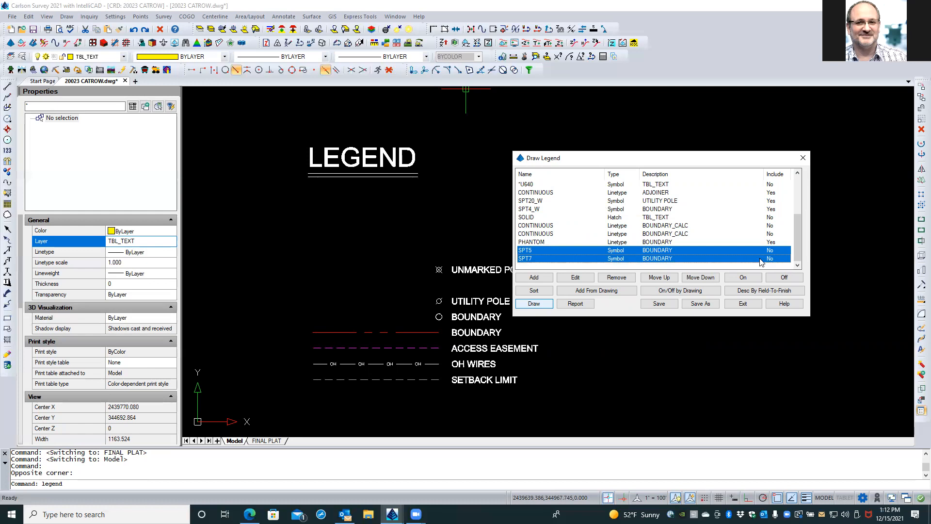
left_click(742, 278)
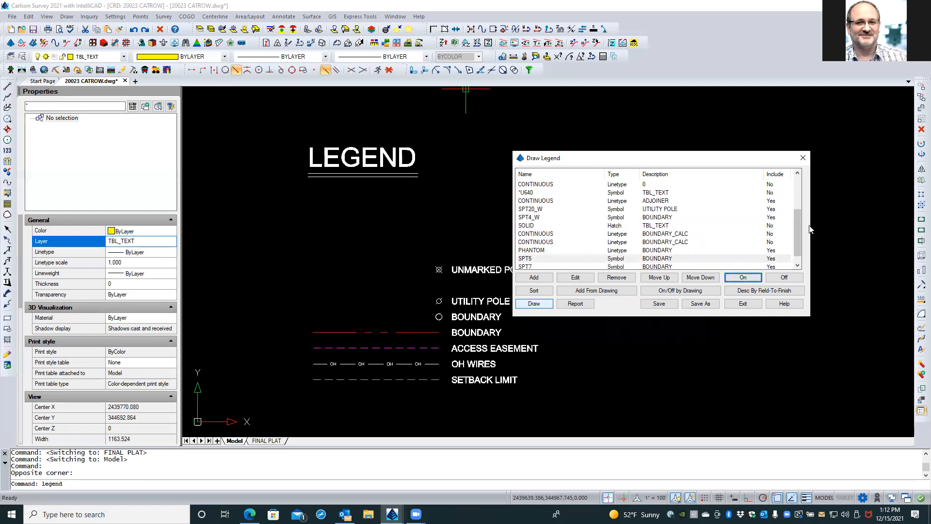
left_click_drag(796, 232, 795, 253)
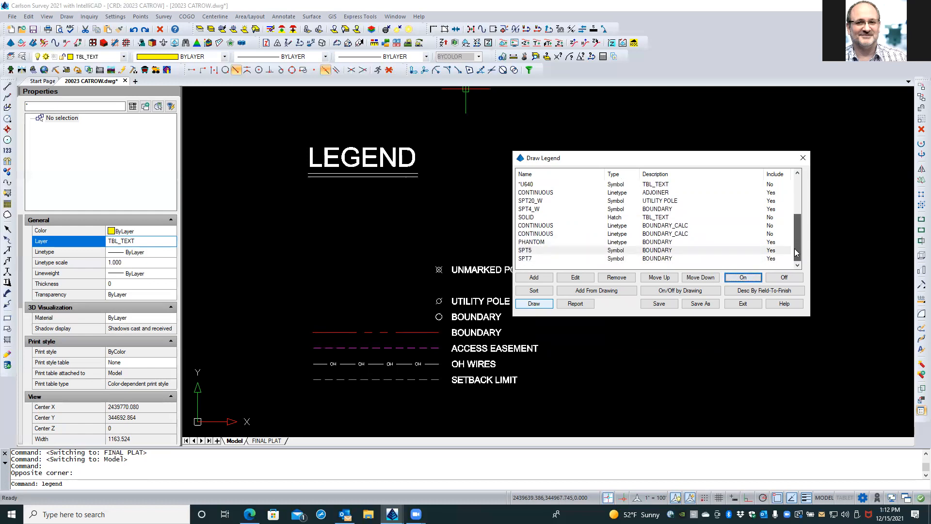
left_click_drag(793, 235, 795, 191)
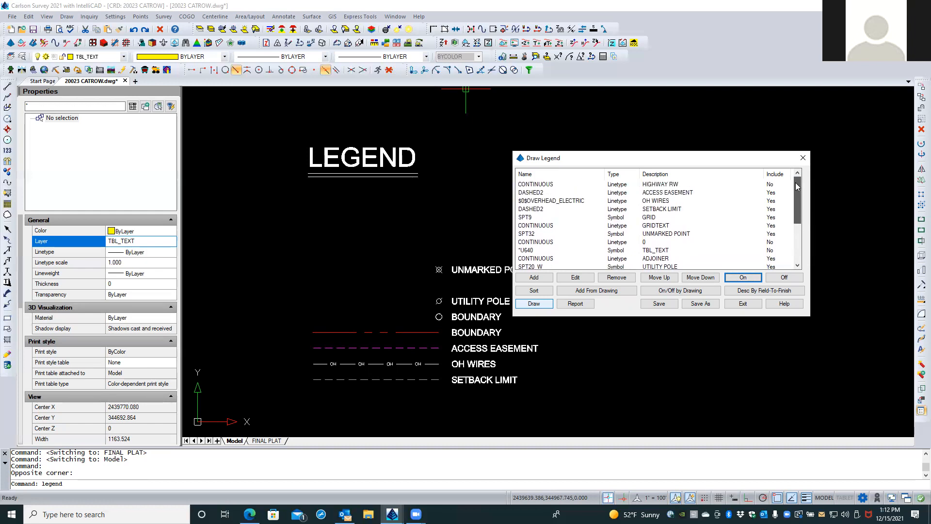
Step: Draw the updated legend in model space beside the earlier one, keeping the current size and layout settings, and close Draw Legend
left_click(533, 303)
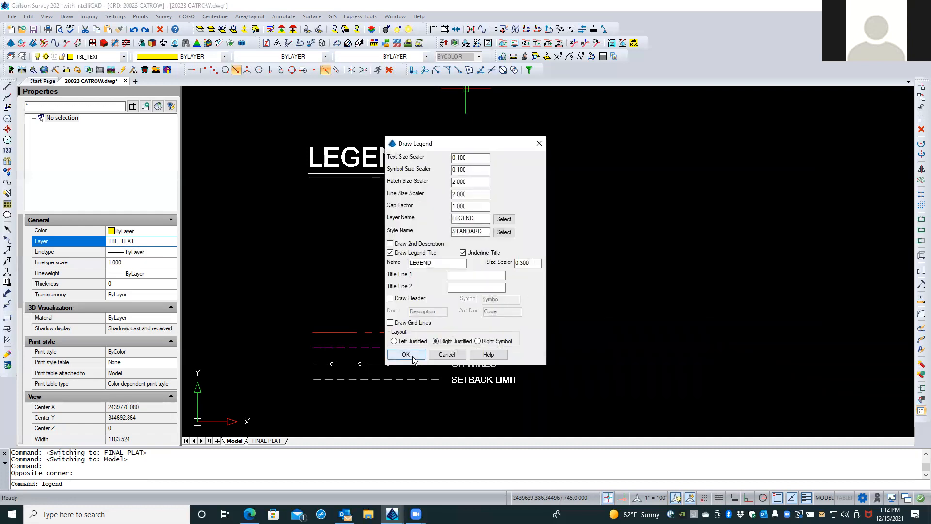
left_click(413, 358)
scroll(410, 298, "down", 2)
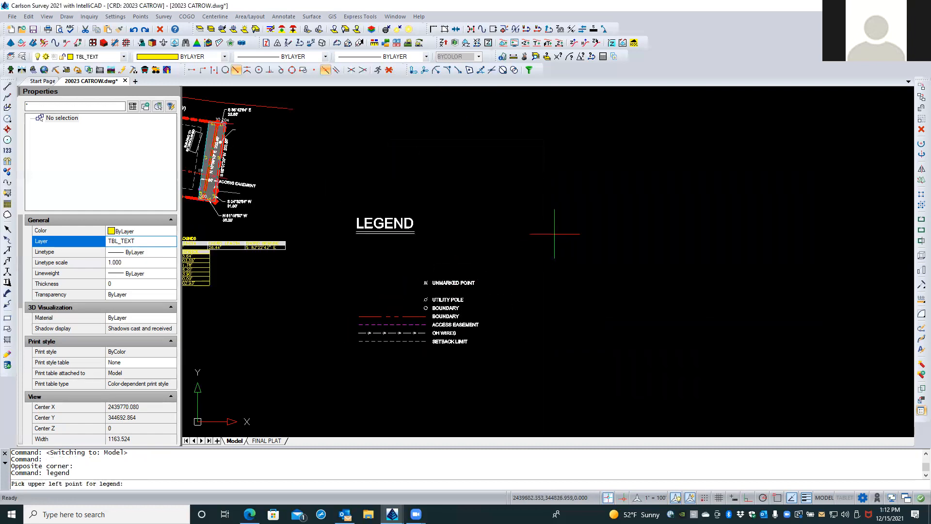
left_click(565, 222)
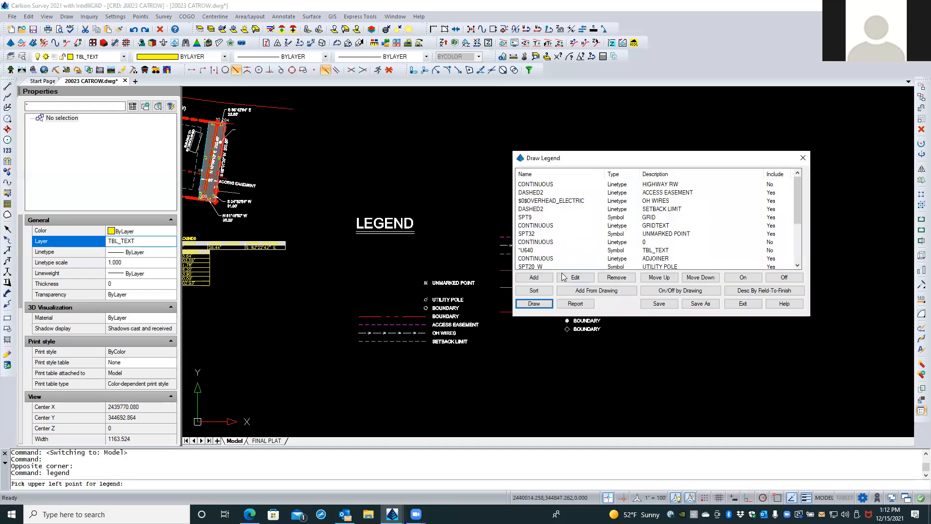
left_click(743, 303)
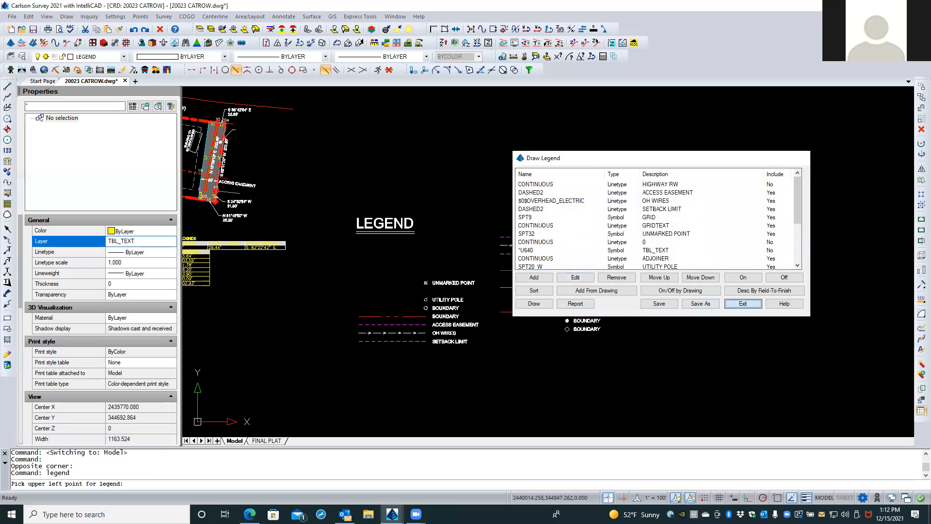
scroll(577, 326, "up", 4)
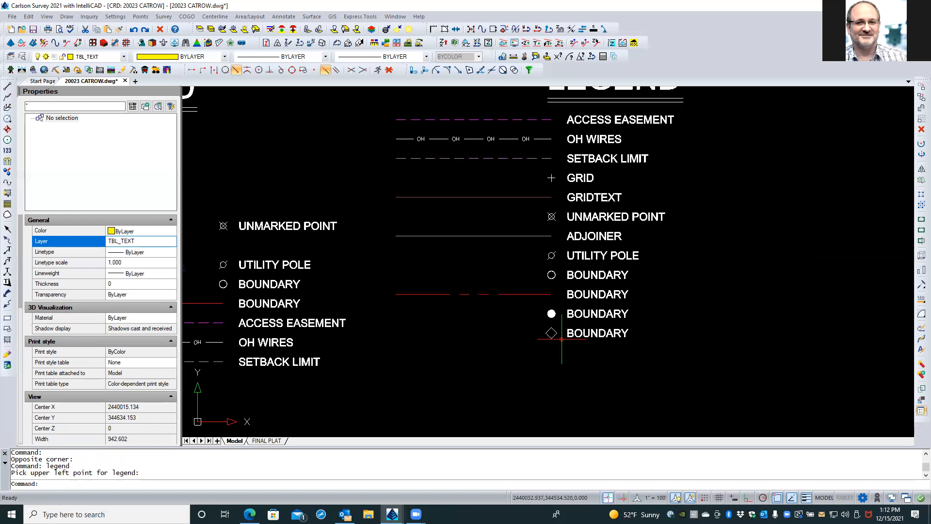
scroll(630, 337, "down", 2)
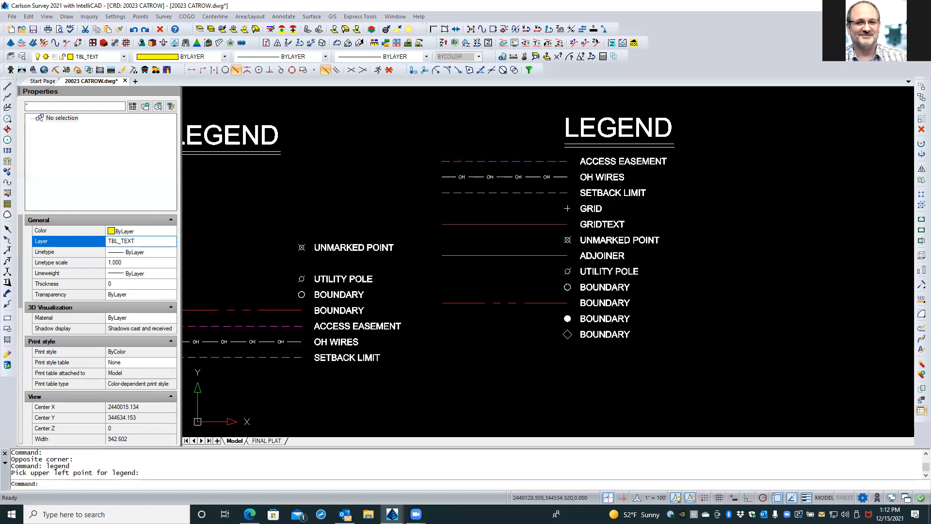
scroll(631, 338, "down", 2)
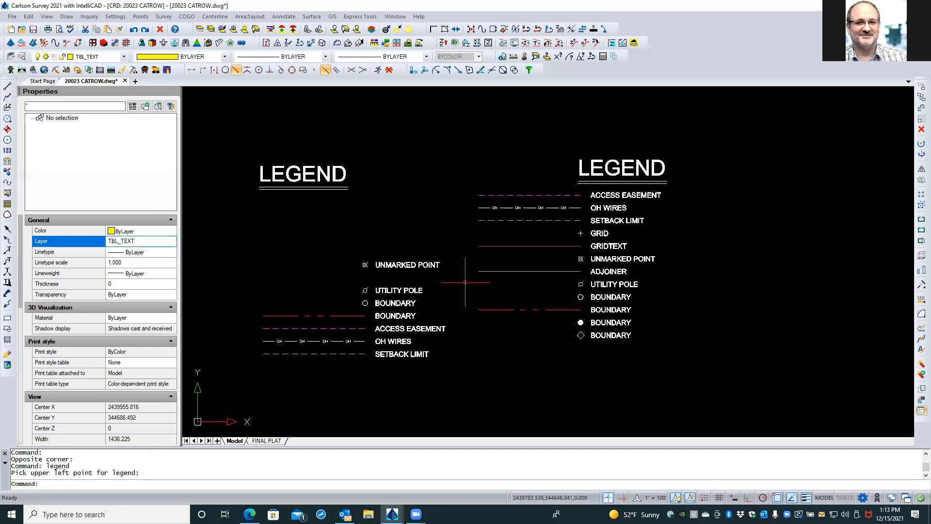
Step: Examine the existing legend on the FINAL PLAT layout and compare it with the two legends in model space
left_click(267, 441)
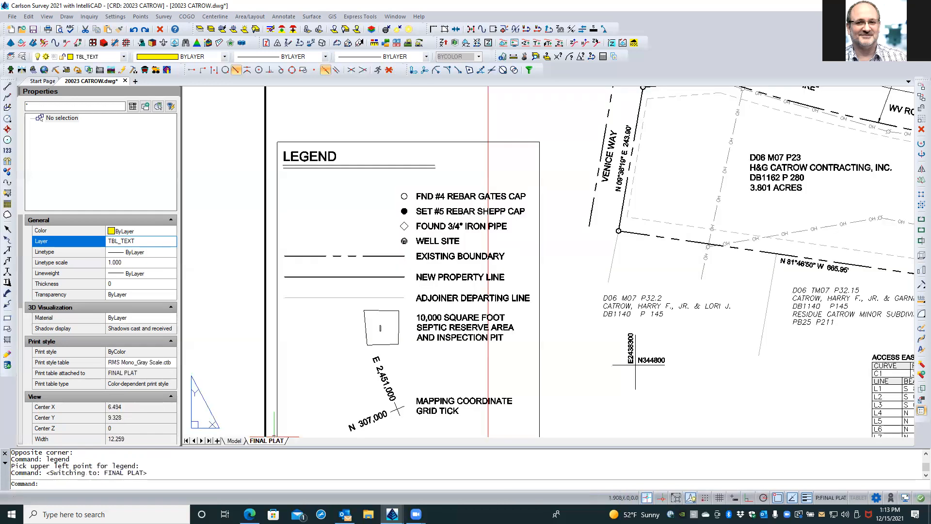
scroll(420, 245, "down", 3)
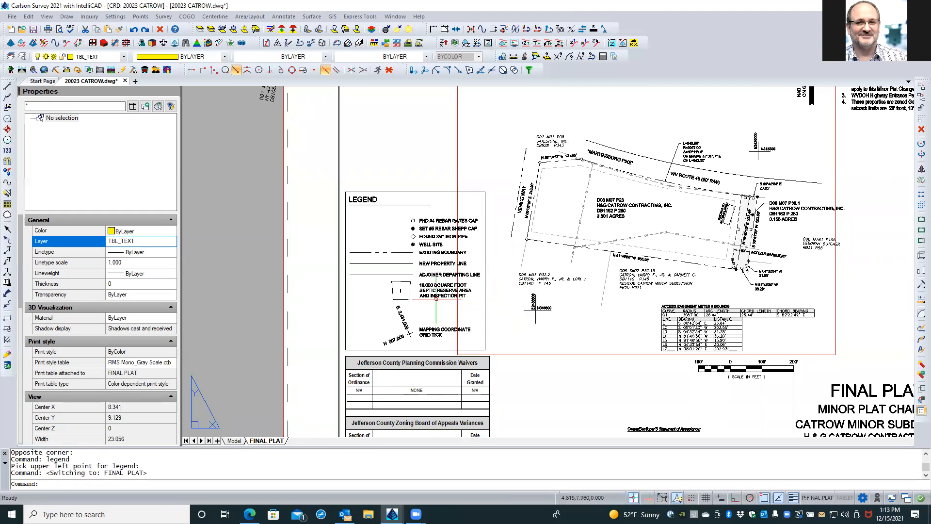
scroll(530, 341, "down", 2)
scroll(530, 341, "up", 1)
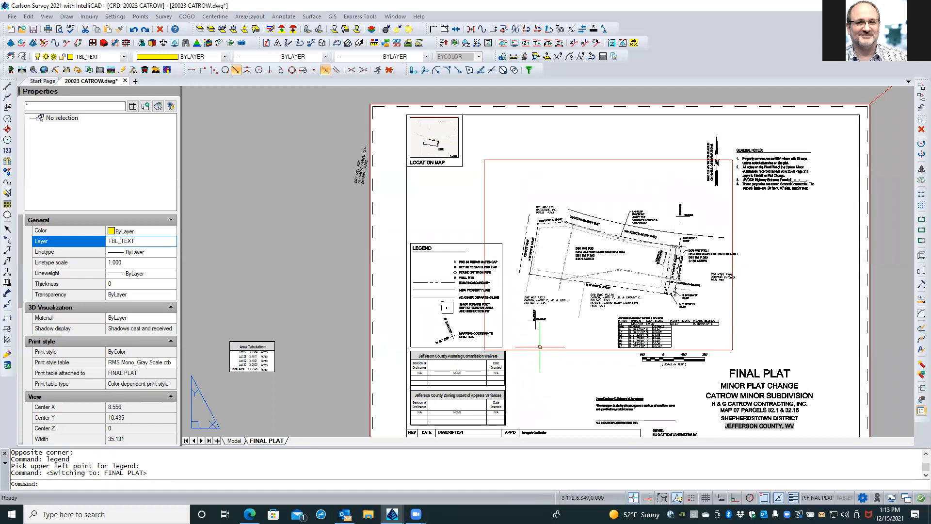
left_click(235, 440)
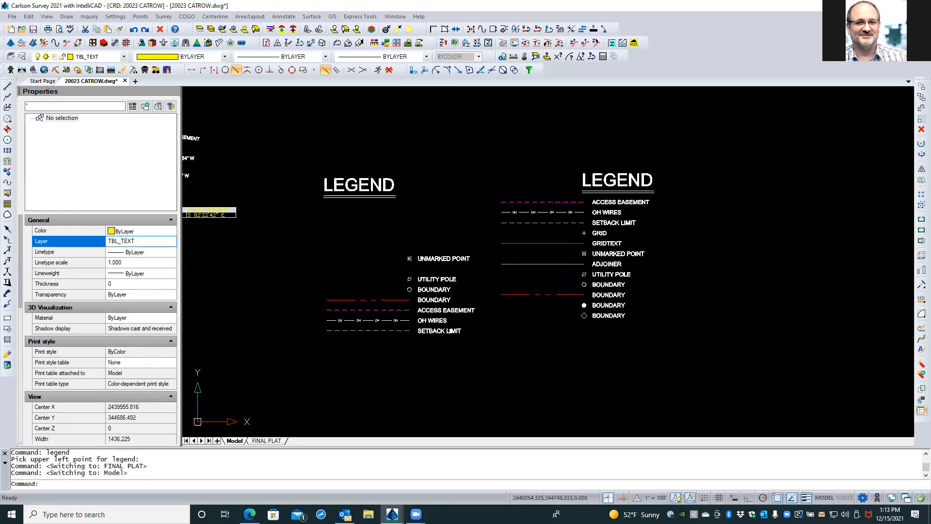
scroll(568, 209, "down", 5)
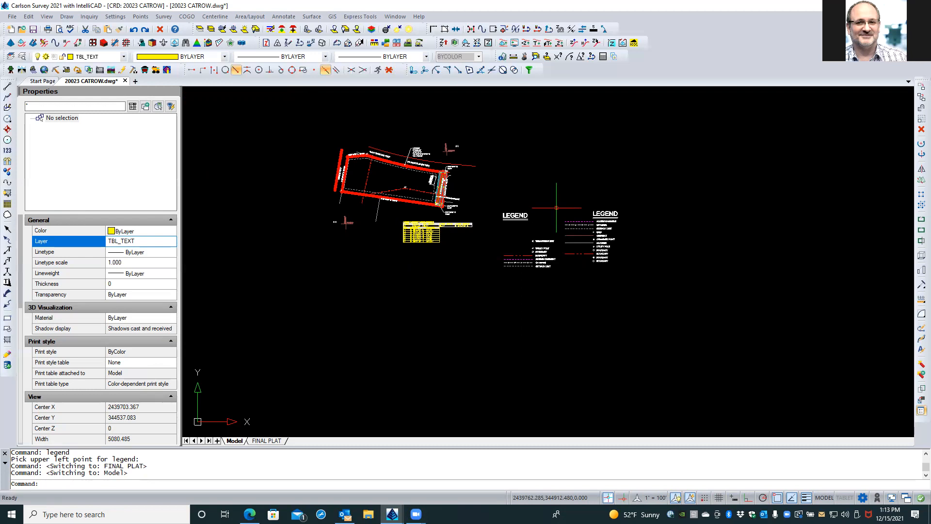
left_click(631, 206)
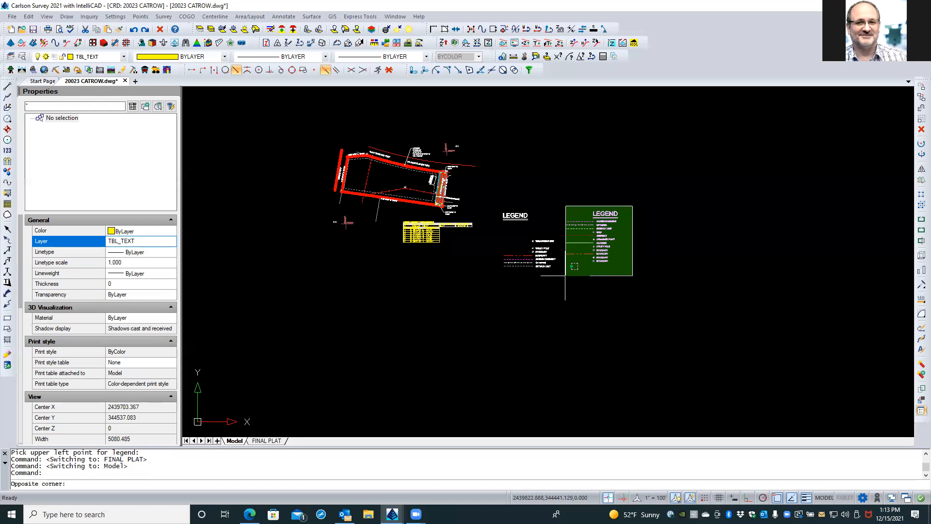
left_click(644, 251)
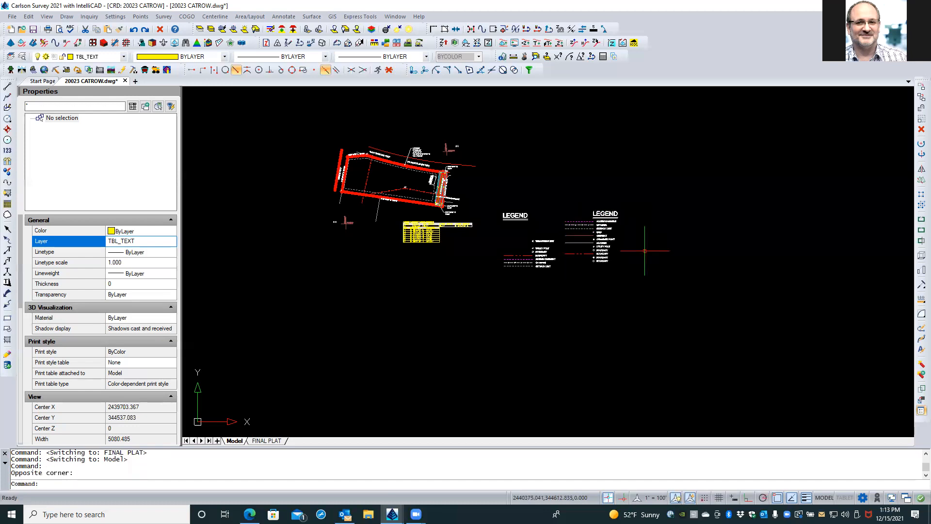
Step: Copy the main plat viewport on the FINAL PLAT layout to the empty area left of the sheet
left_click(268, 441)
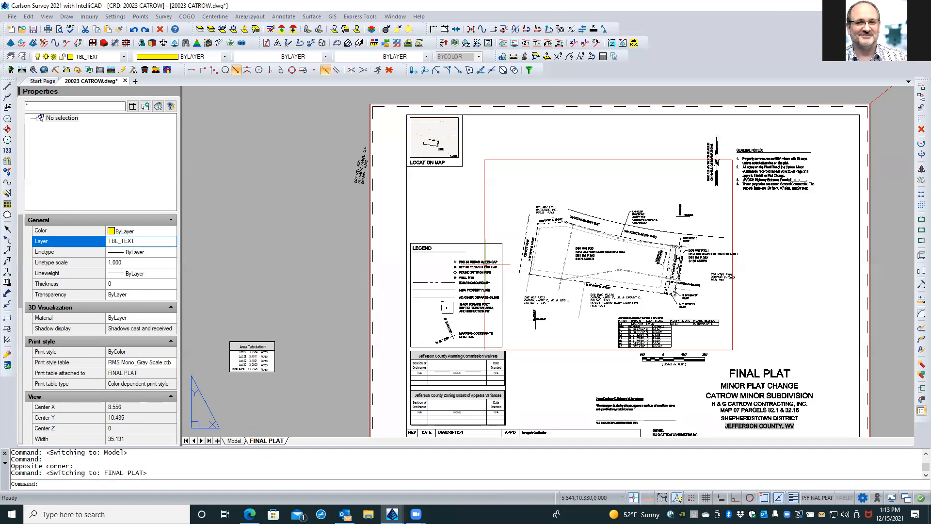
left_click(483, 200)
left_click(435, 213)
left_click(484, 185)
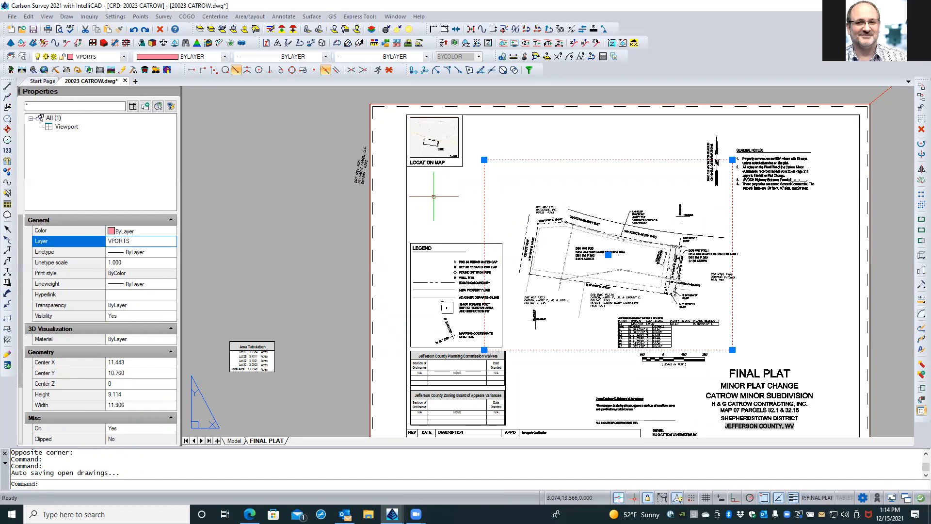
left_click(918, 99)
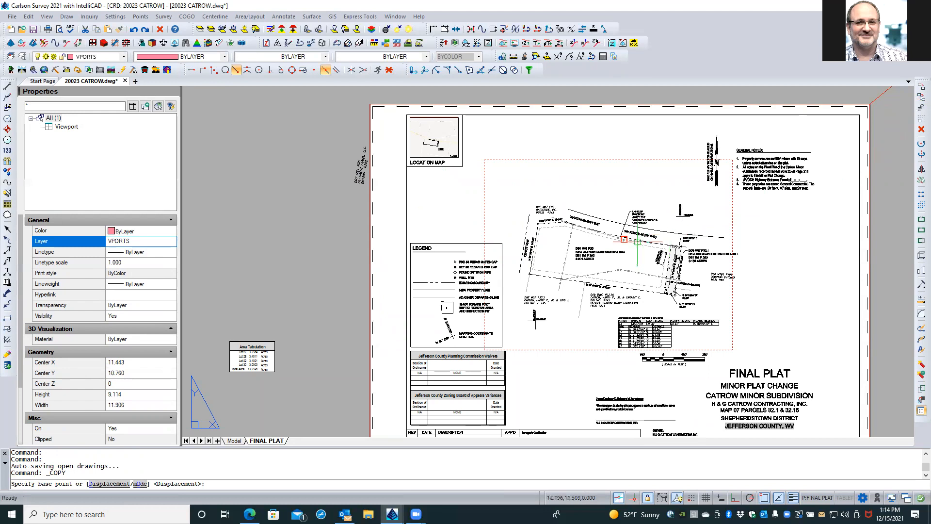
left_click(618, 248)
middle_click_drag(669, 240, 722, 235)
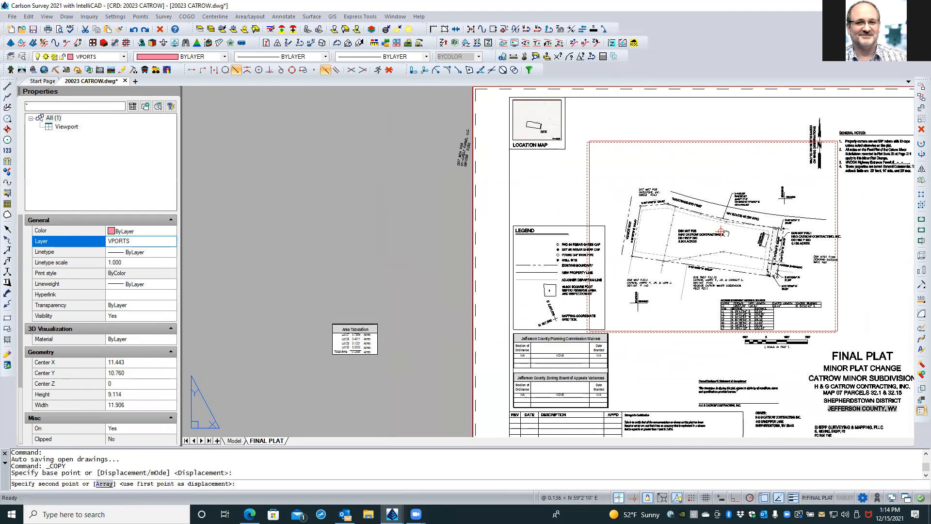
scroll(719, 233, "down", 1)
left_click(368, 214)
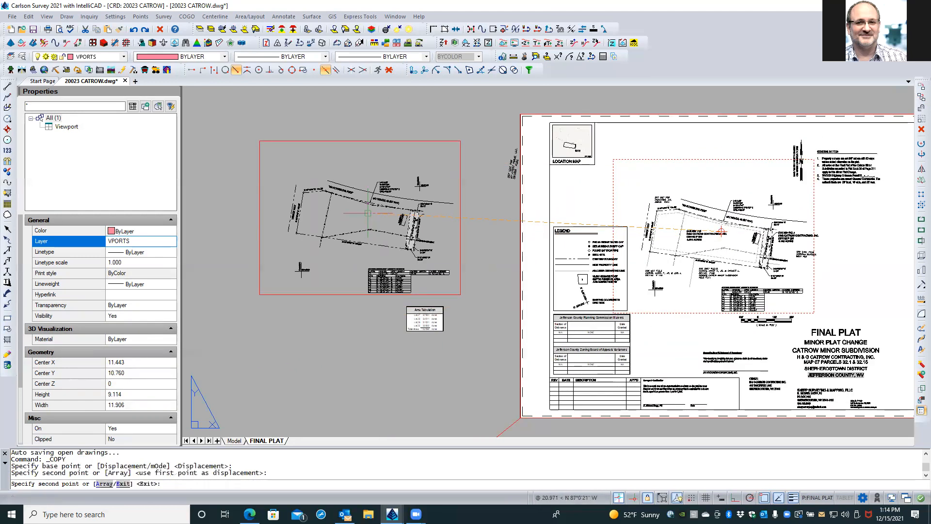
left_click(326, 255)
key("Return")
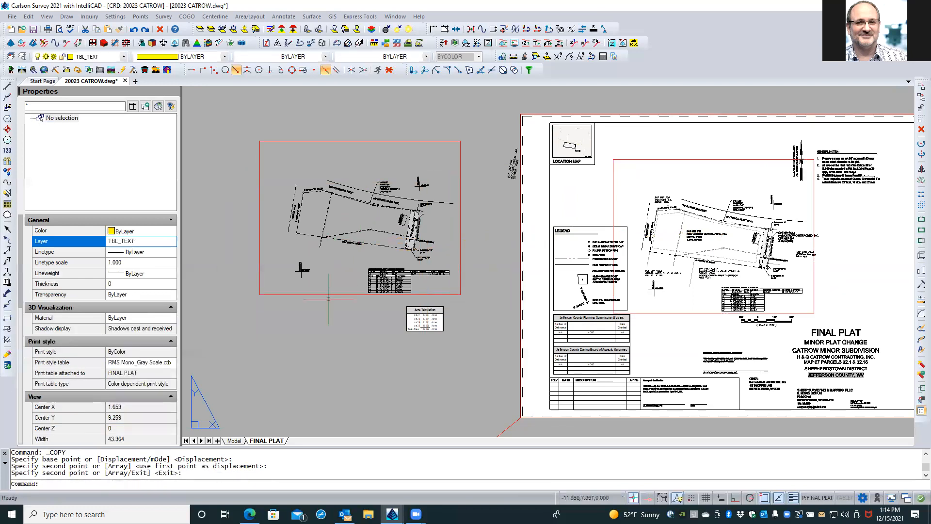
Step: Shift the model view inside the copied viewport so it frames both drawn legends, and return to paper space
left_click(332, 295)
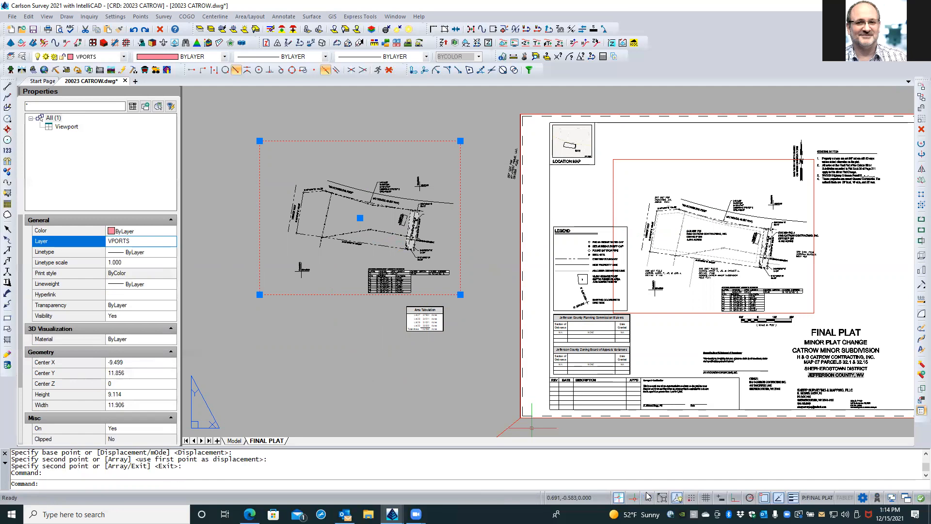
middle_click_drag(429, 265, 204, 187)
double_click(396, 250)
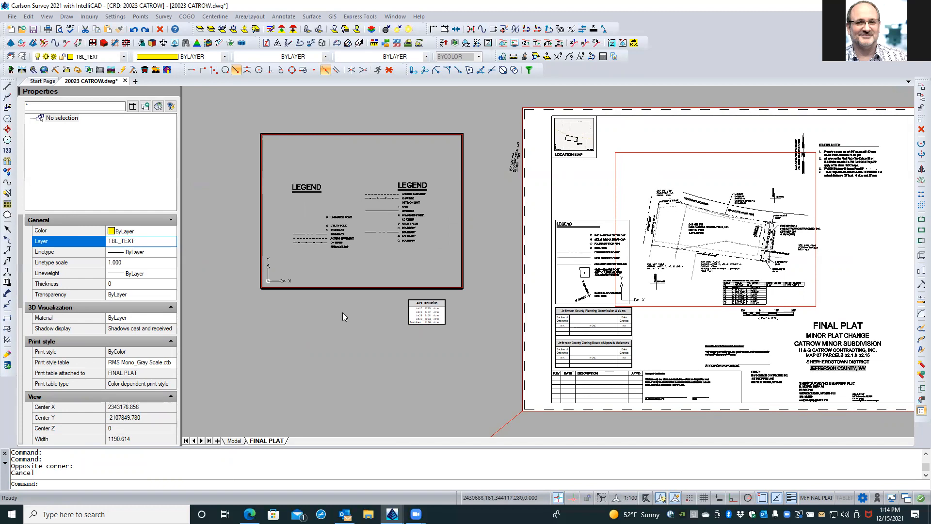
double_click(343, 314)
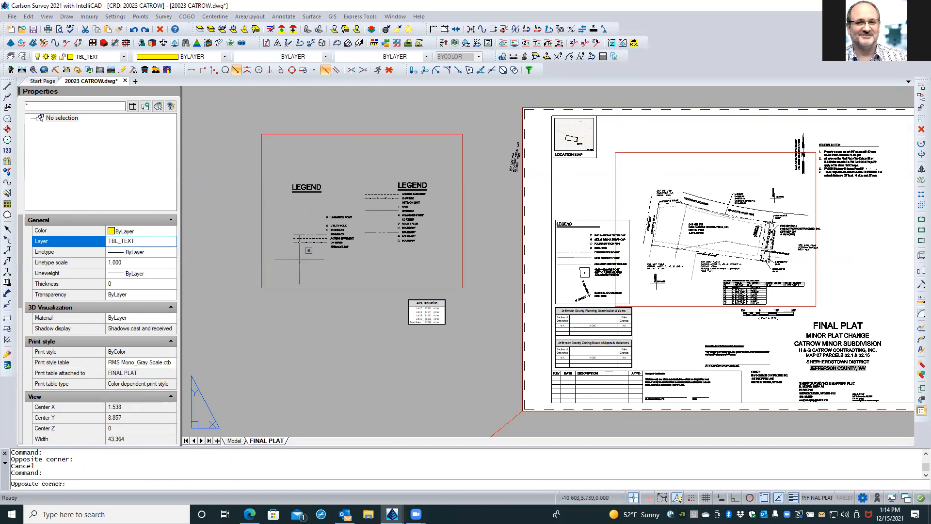
Step: Compare the legends in the copied viewport with the generic legend on the plat sheet, leaving nothing selected
left_click(343, 288)
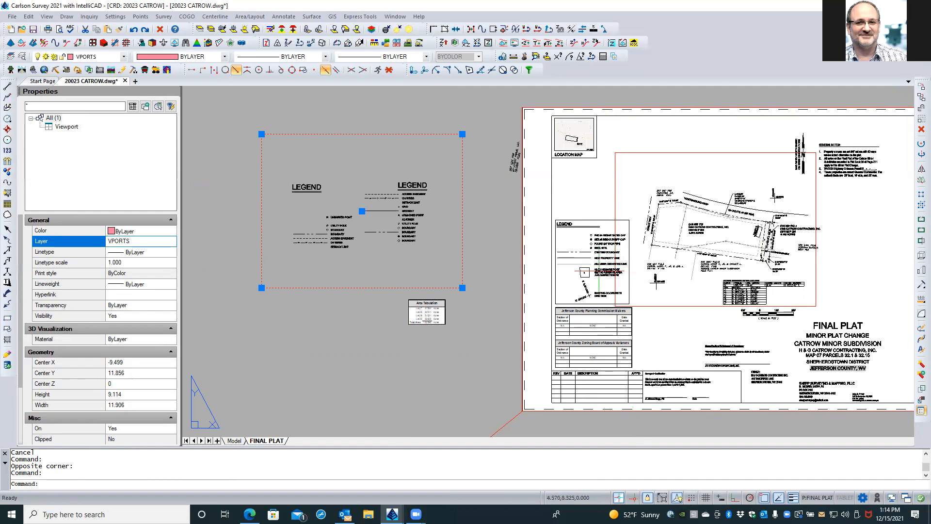
scroll(592, 261, "up", 2)
scroll(592, 261, "down", 2)
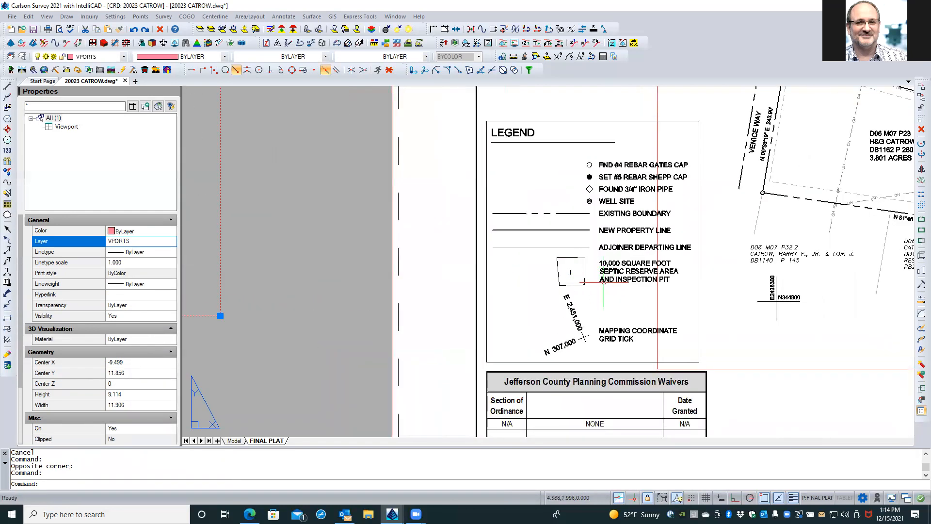
scroll(647, 295, "down", 2)
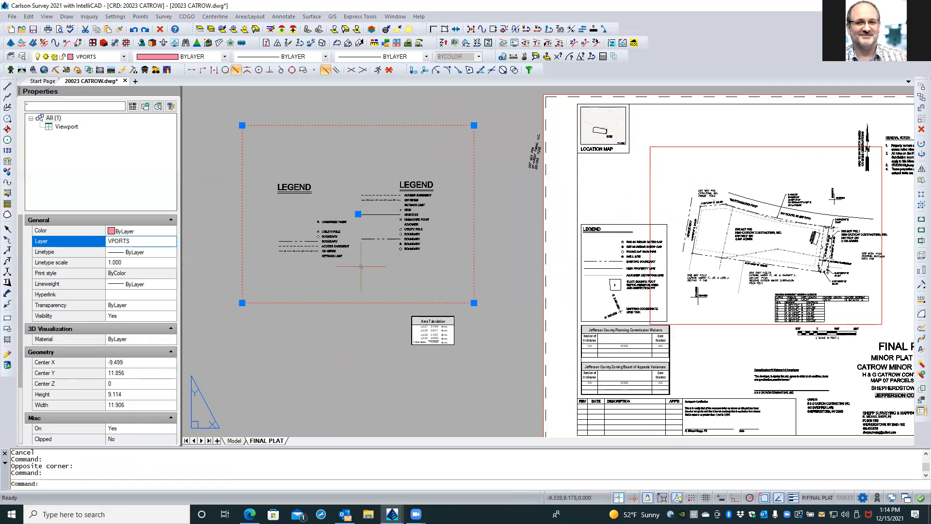
left_click(339, 348)
key("Escape")
key("Escape")
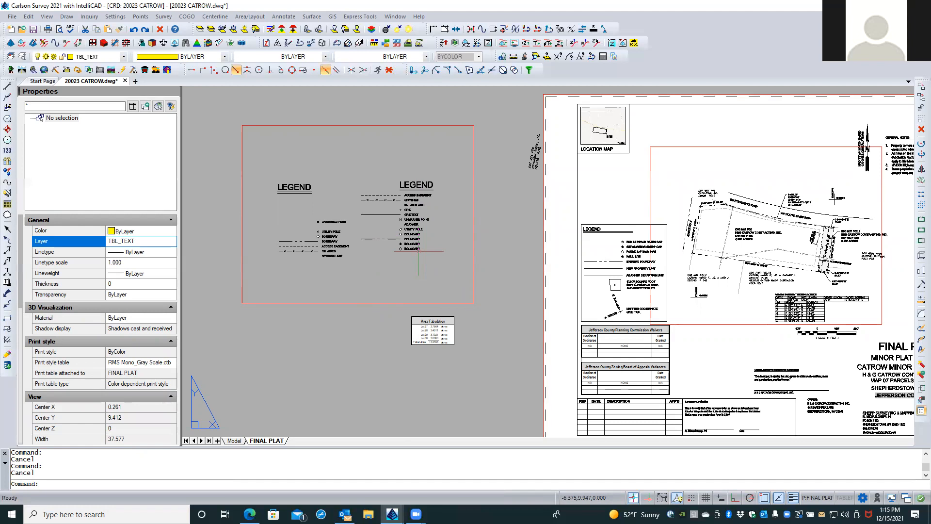
Step: Examine the access easement's solid hatch and its settings in model space, and compare it with its appearance on the FINAL PLAT layout
left_click(234, 440)
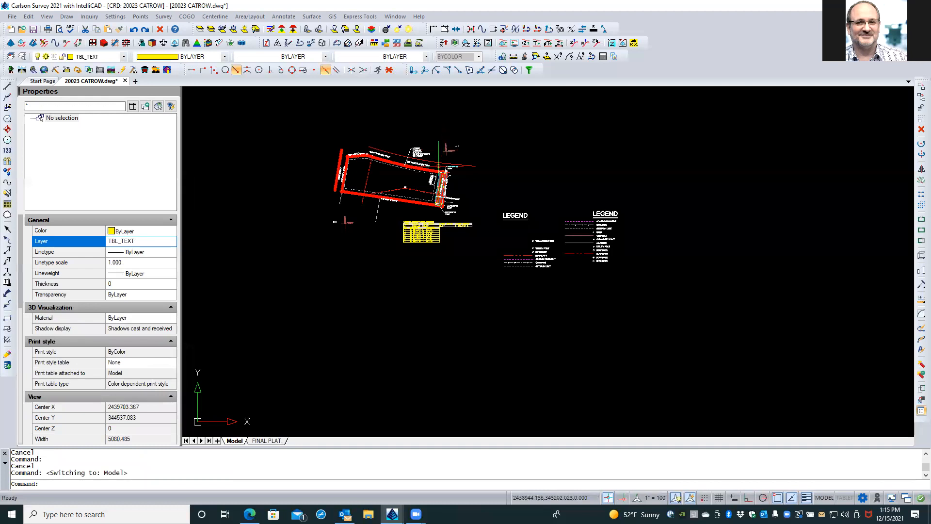
scroll(432, 177, "up", 3)
scroll(444, 218, "up", 5)
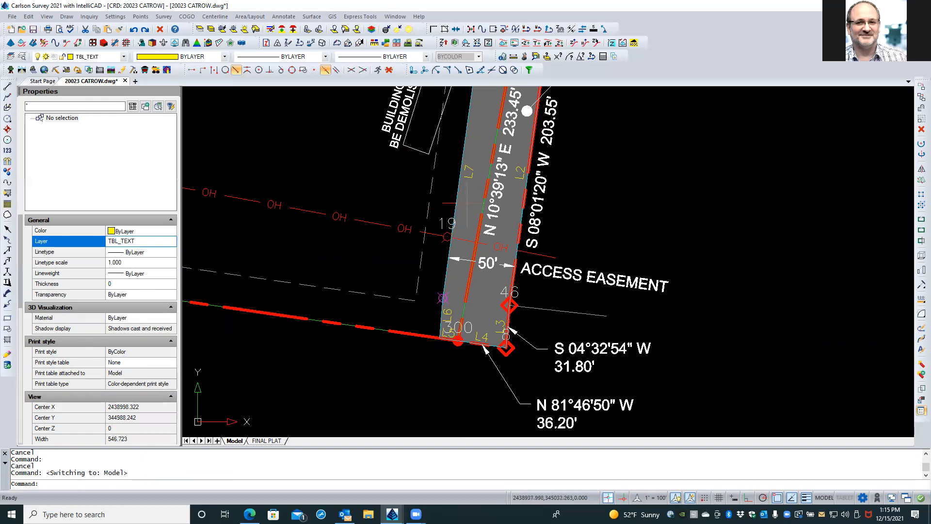
double_click(467, 205)
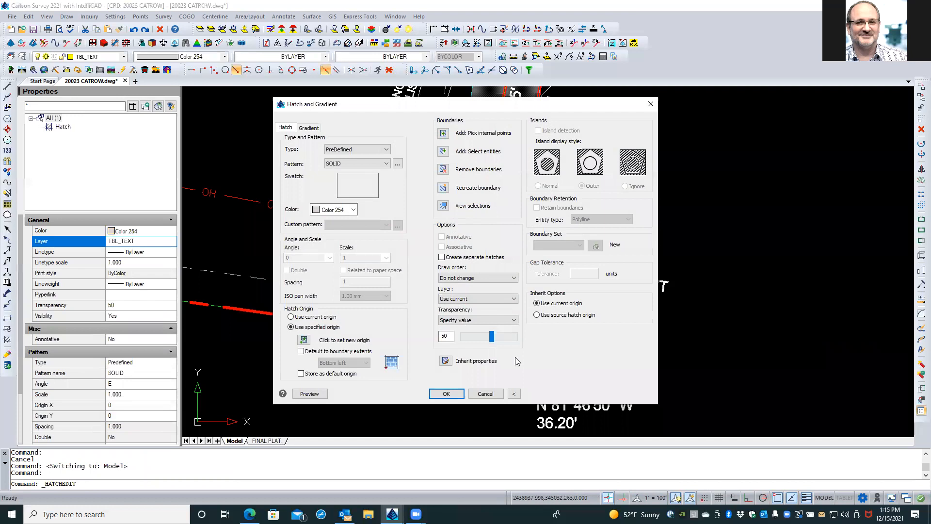
left_click(487, 394)
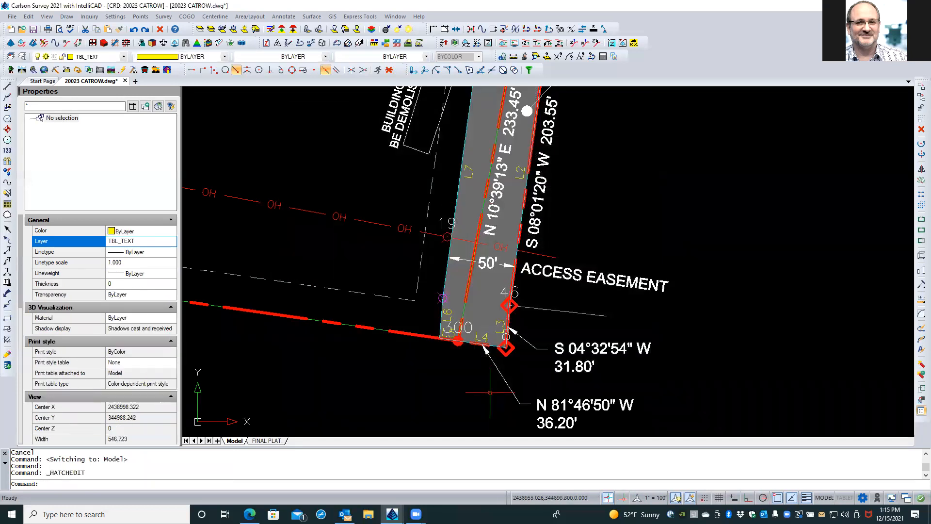
left_click(266, 440)
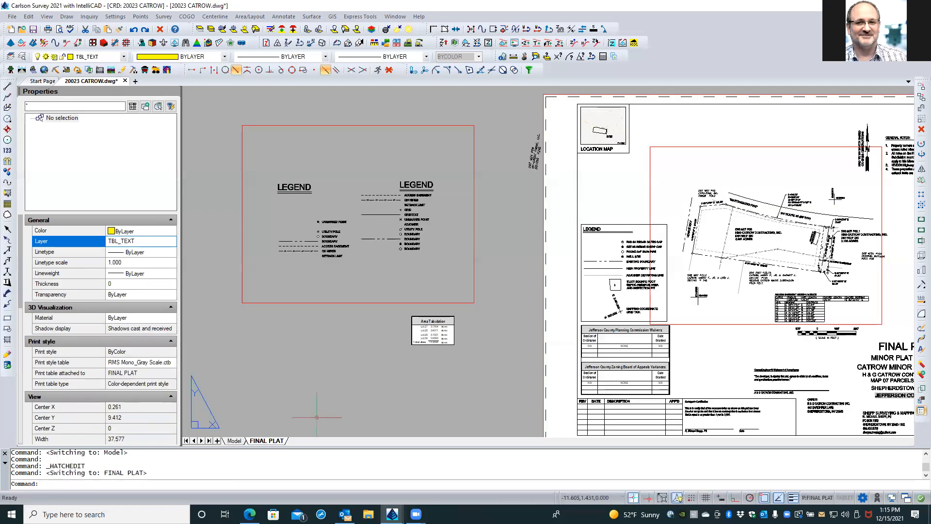
scroll(838, 245, "up", 4)
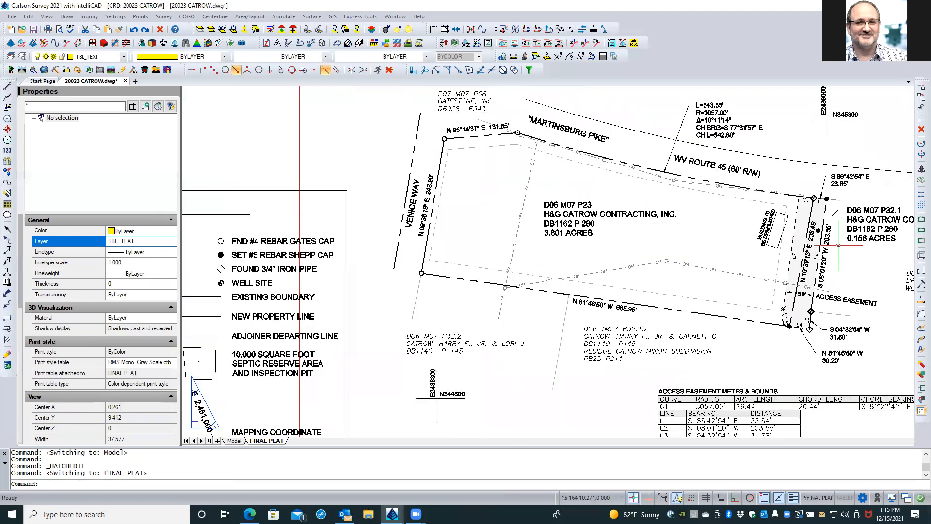
Step: Copy the ACCESS EASEMENT polyline and the solid hatch from the easement strip in model space to below the first LEGEND heading
left_click(235, 441)
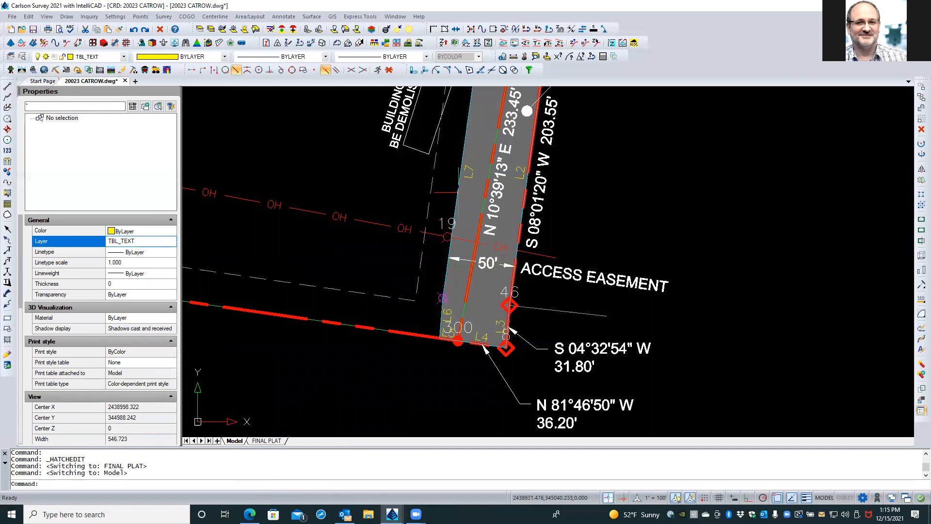
left_click(463, 197)
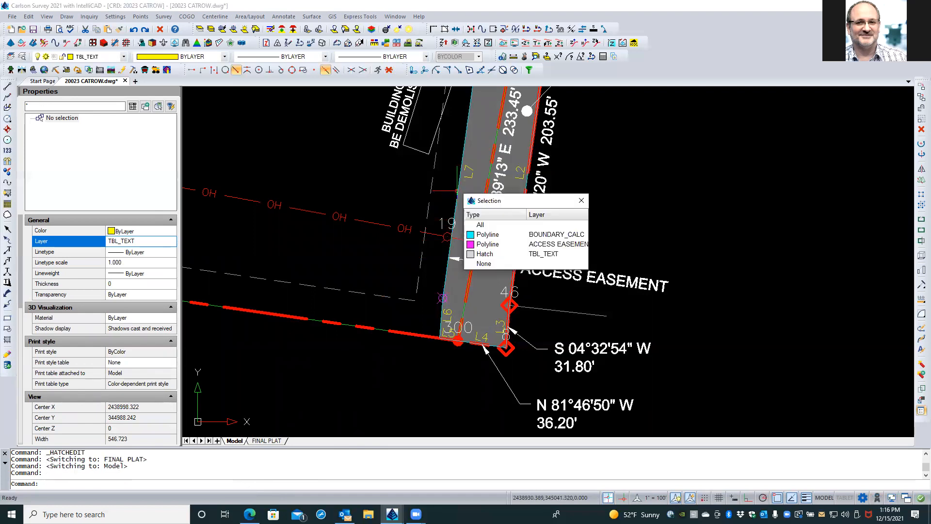
left_click(488, 244)
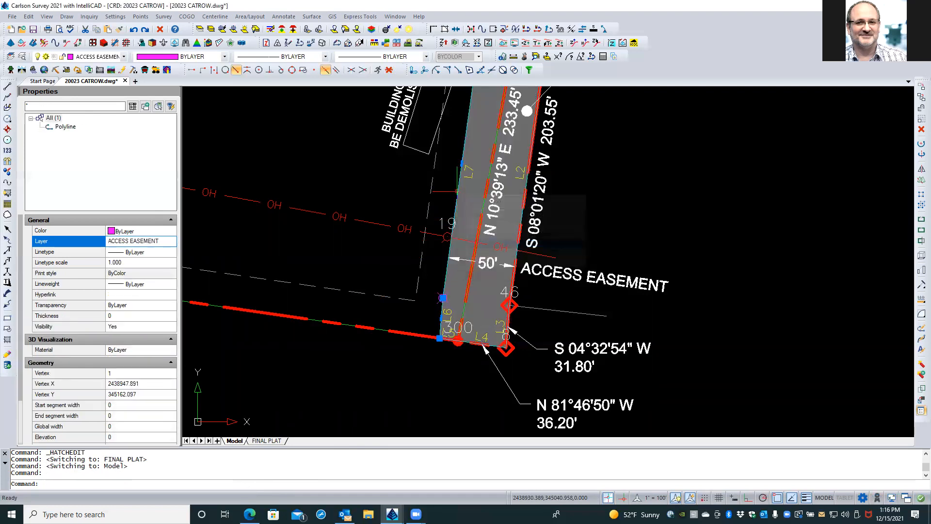
left_click(469, 193)
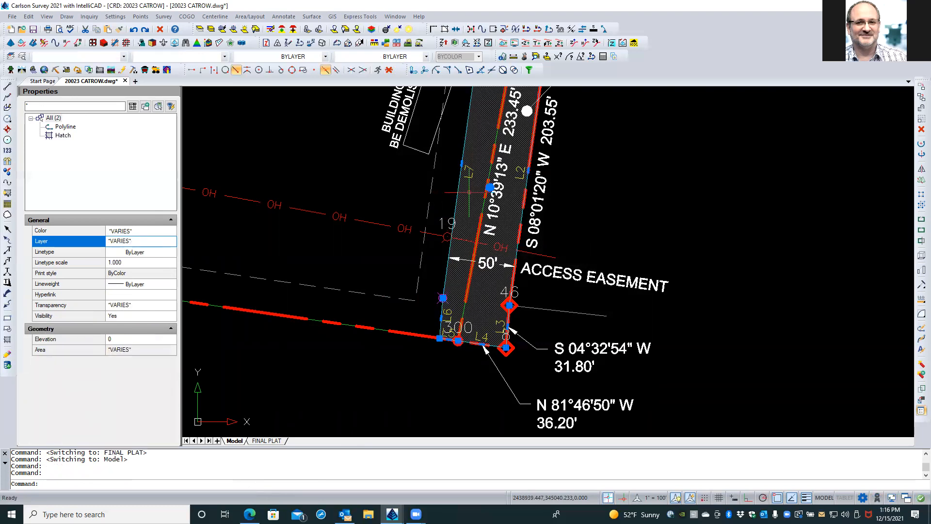
scroll(608, 303, "down", 5)
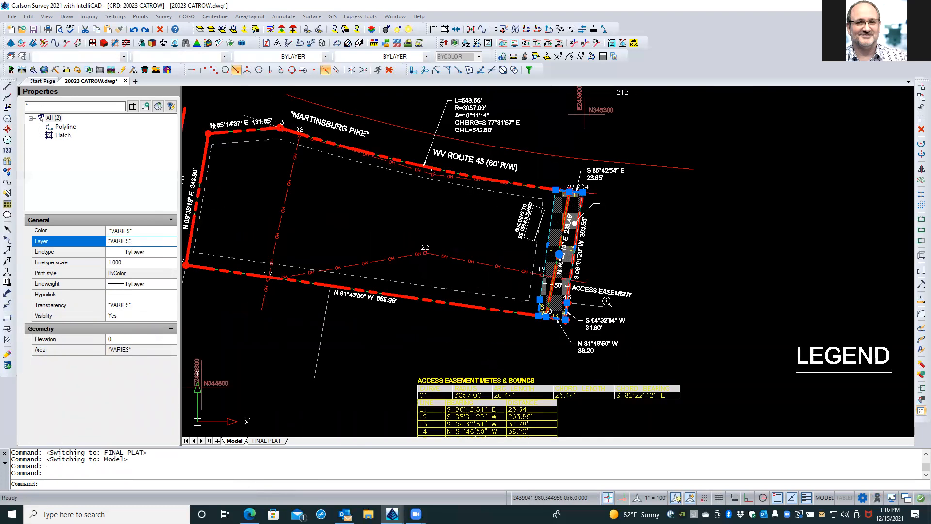
scroll(606, 300, "down", 3)
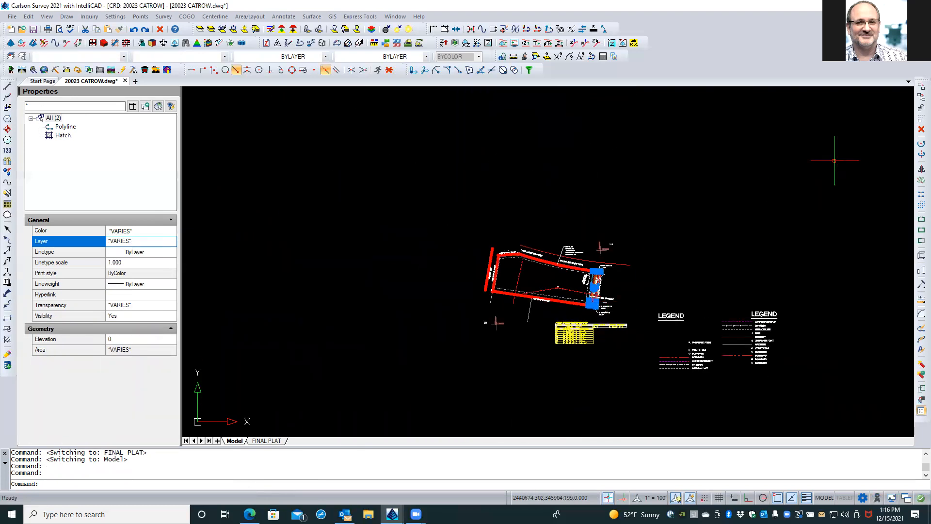
left_click(920, 98)
left_click(658, 245)
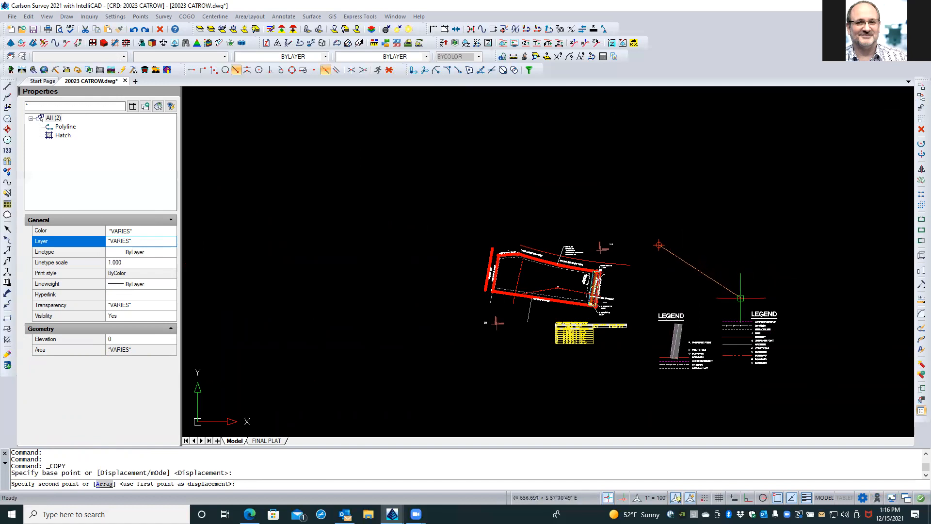
left_click(741, 300)
key("Return")
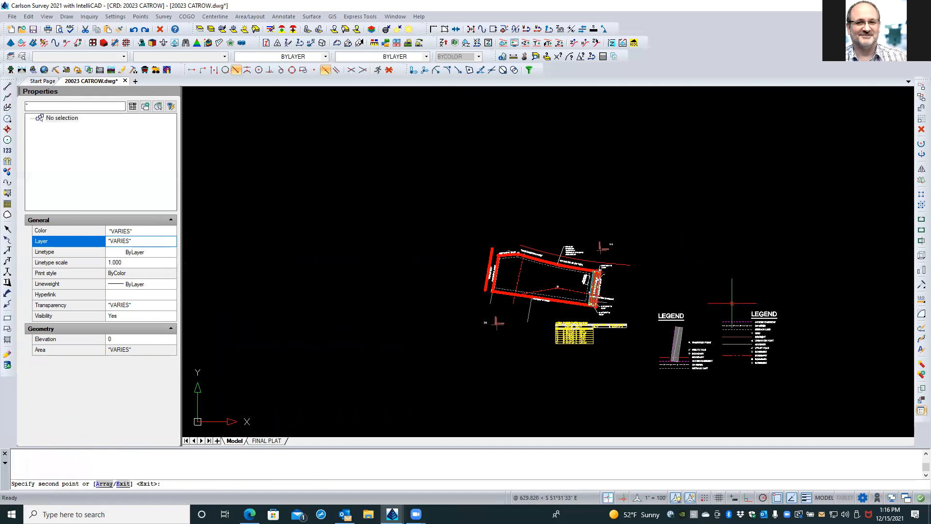
scroll(685, 344, "up", 6)
scroll(684, 344, "up", 2)
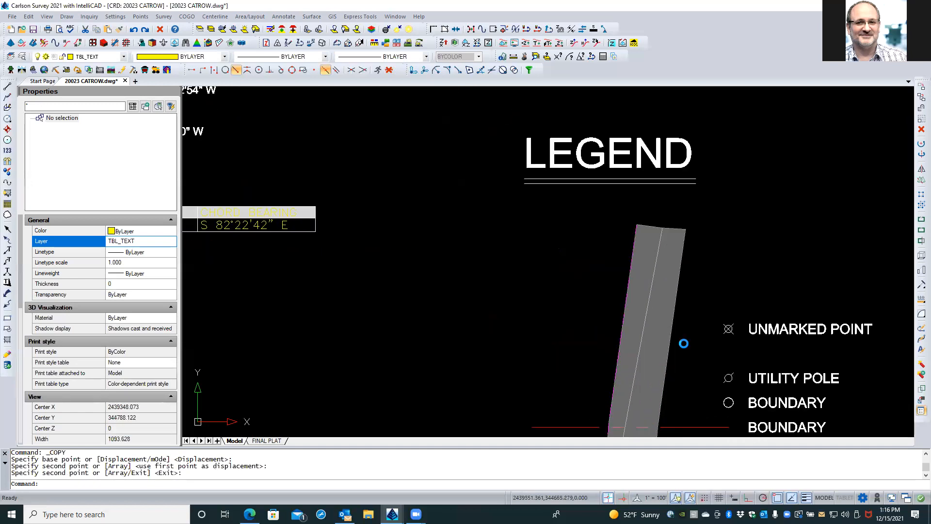
middle_click_drag(682, 342, 689, 266)
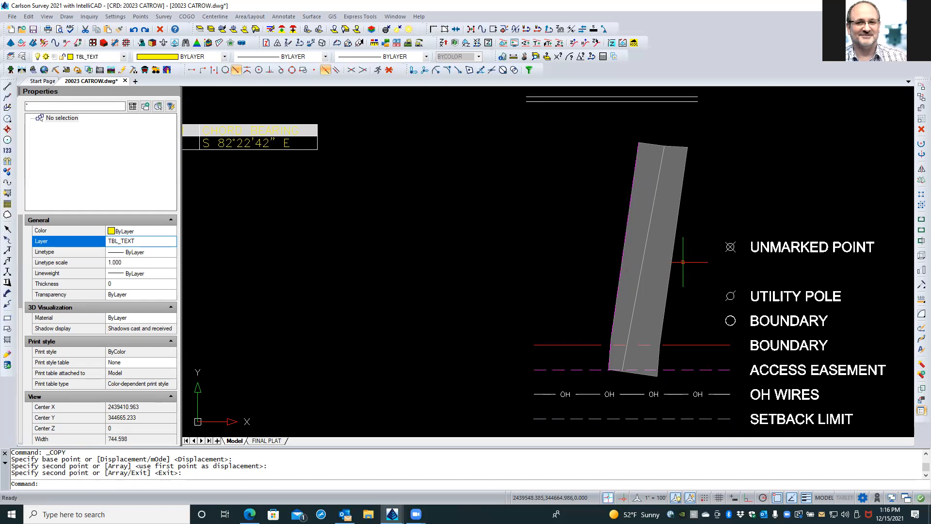
key("Escape")
key("Escape")
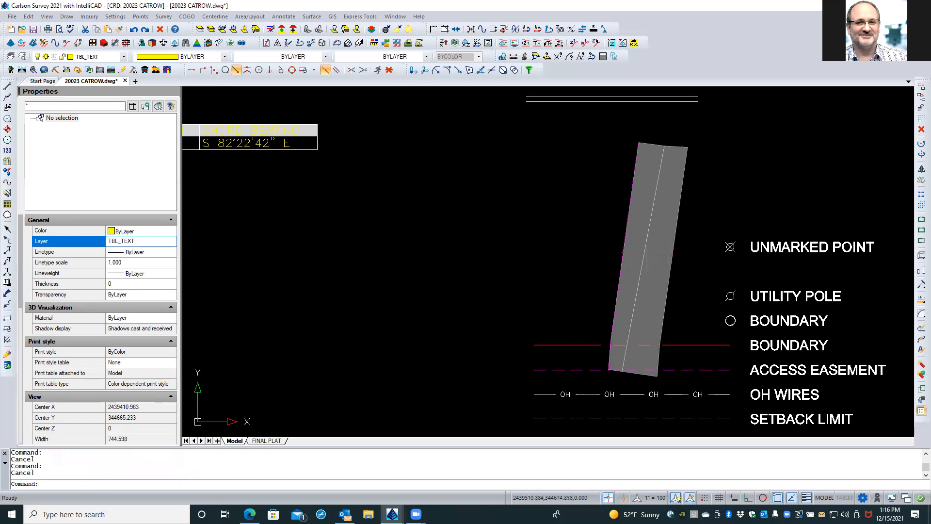
Step: Inspect the copied hatch beside the legend against the original easement shading, leaving nothing selected
left_click(643, 253)
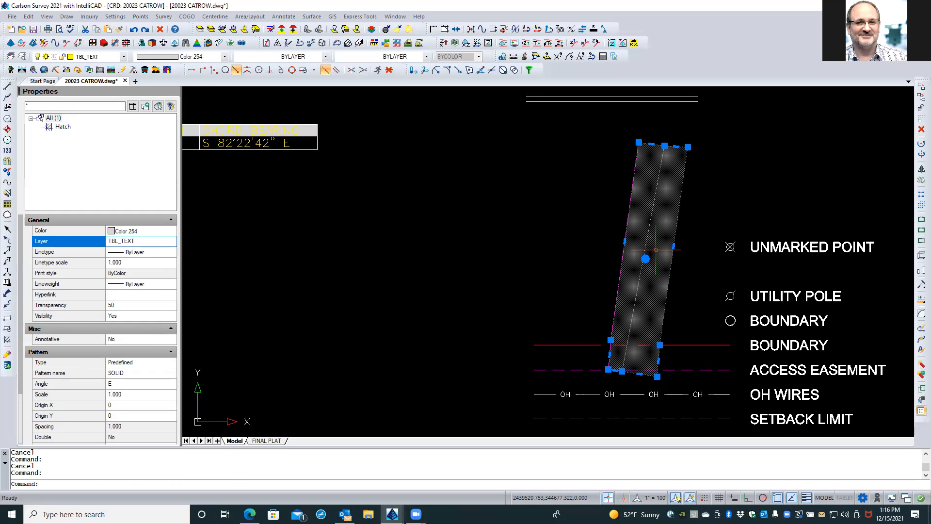
scroll(580, 292, "down", 3)
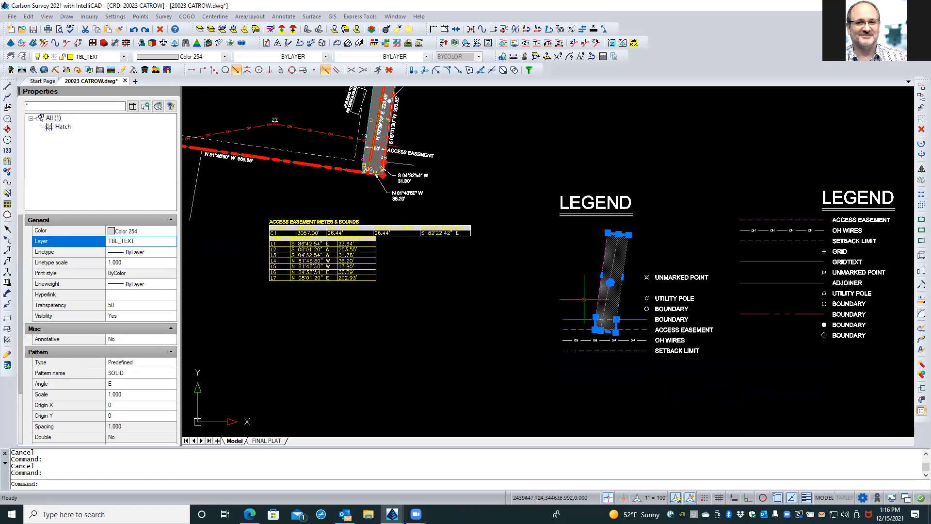
scroll(383, 125, "up", 3)
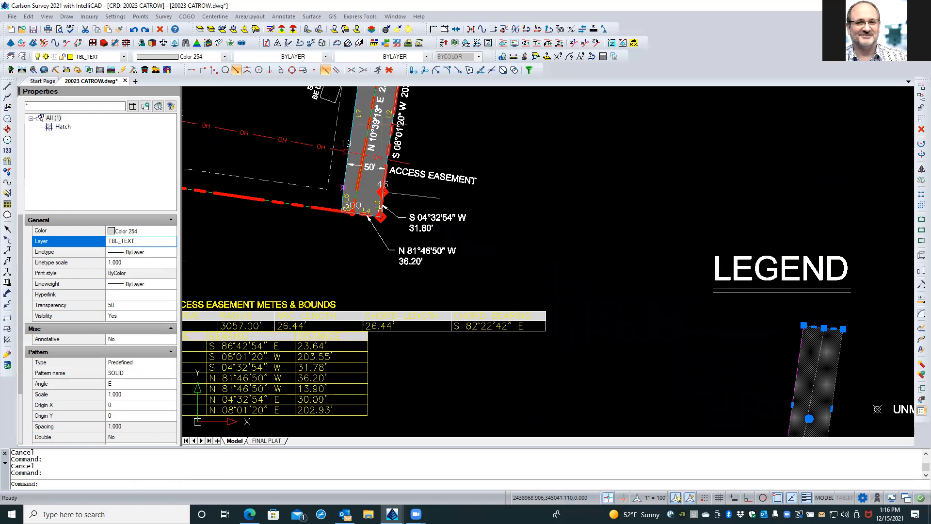
scroll(370, 264, "down", 1)
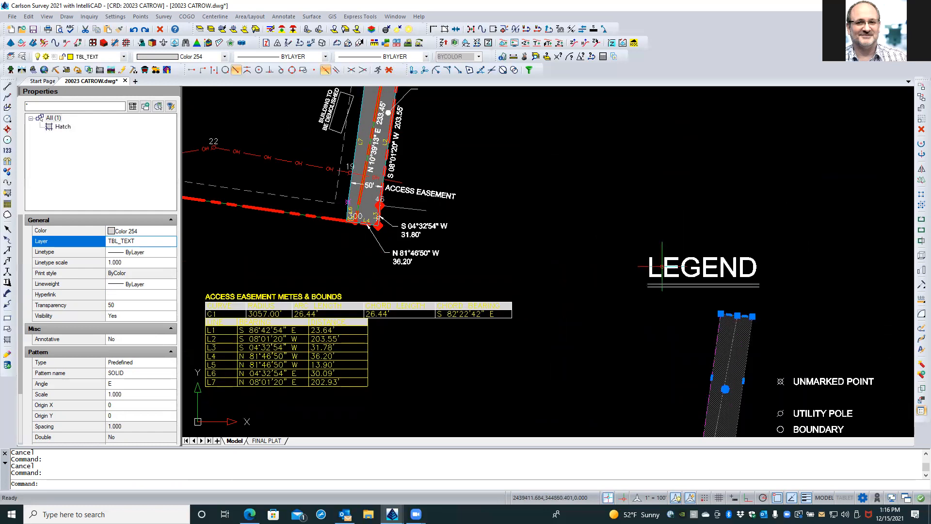
scroll(750, 337, "up", 1)
key("Escape")
key("Escape")
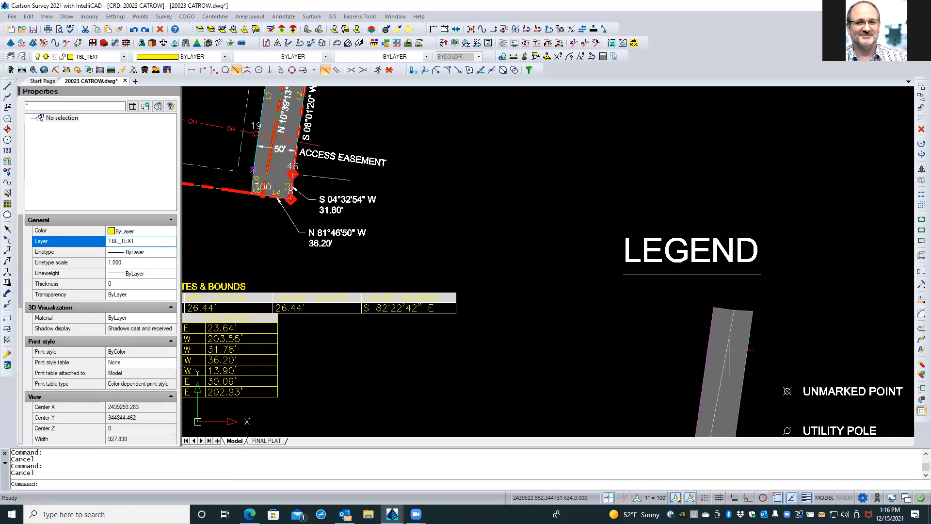
Step: Try exploding the copied easement hatch below the LEGEND heading, and undo the explode
scroll(734, 354, "up", 5)
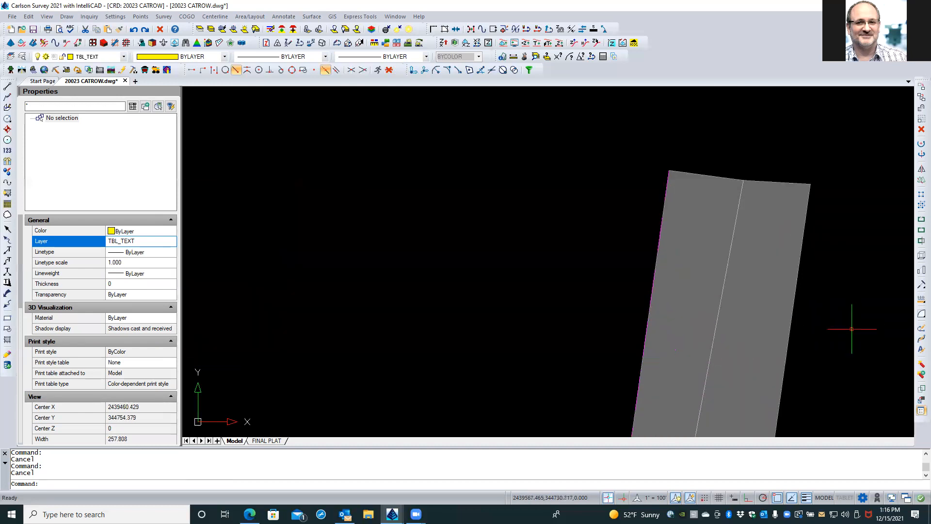
left_click(918, 364)
left_click(777, 342)
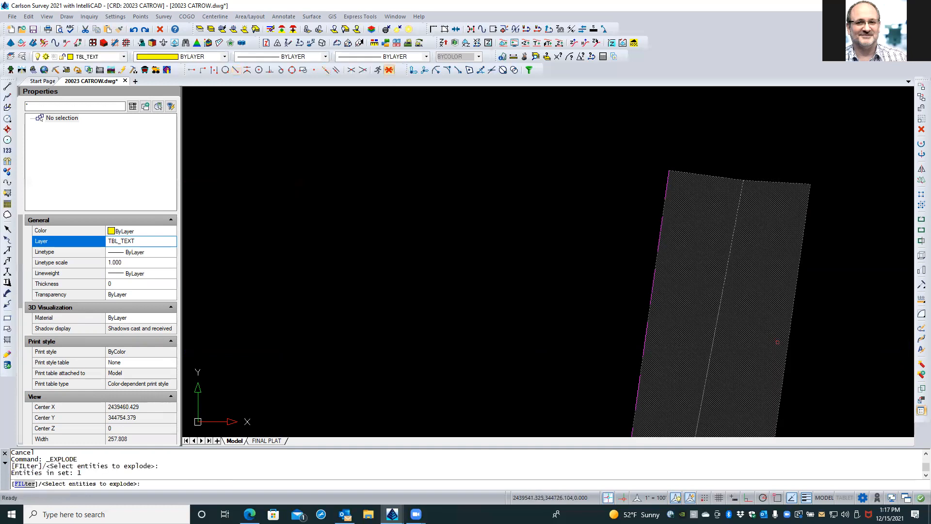
key("Return")
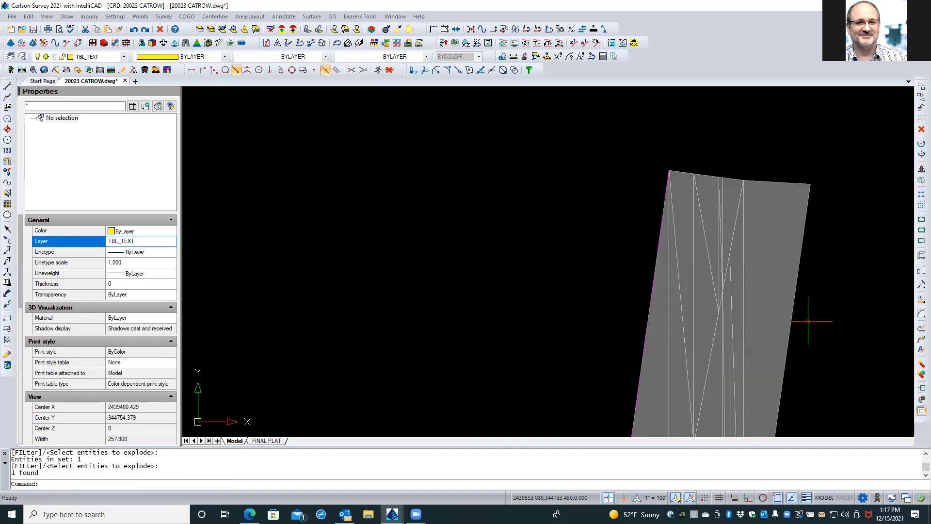
key("ctrl+z")
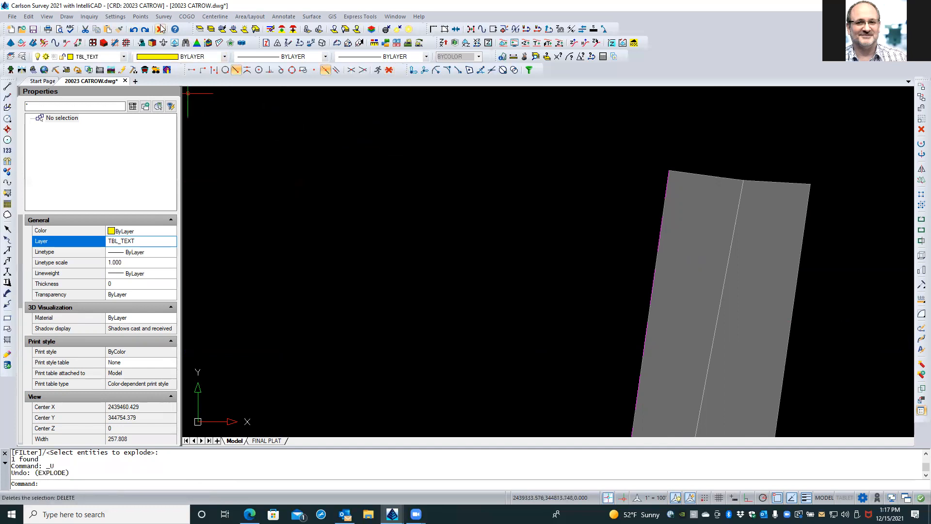
Step: Erase the copied solid hatch and the copied access easement polyline from the first legend
scroll(645, 156, "down", 3)
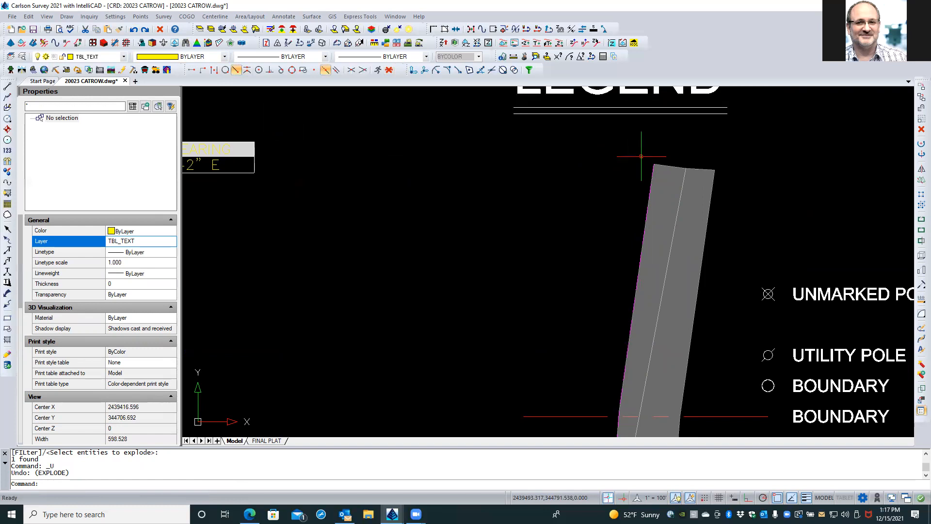
left_click(674, 175)
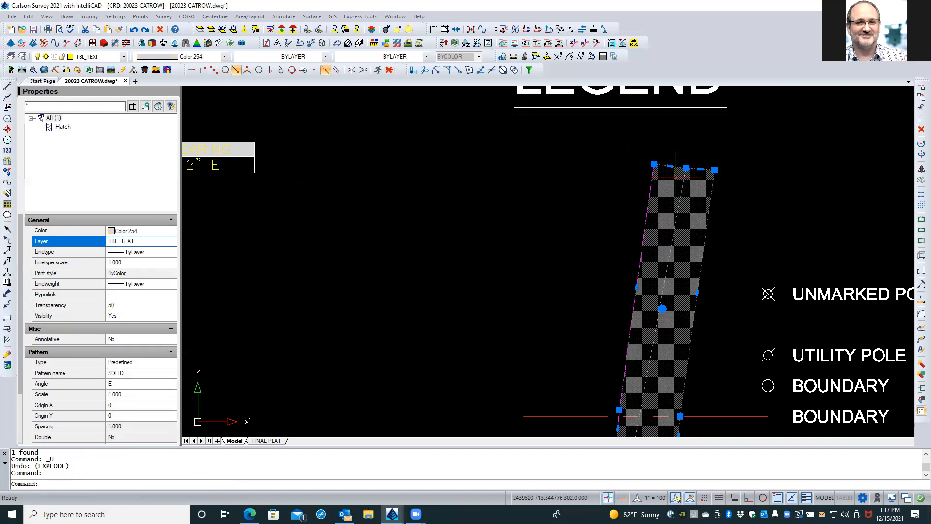
left_click(921, 130)
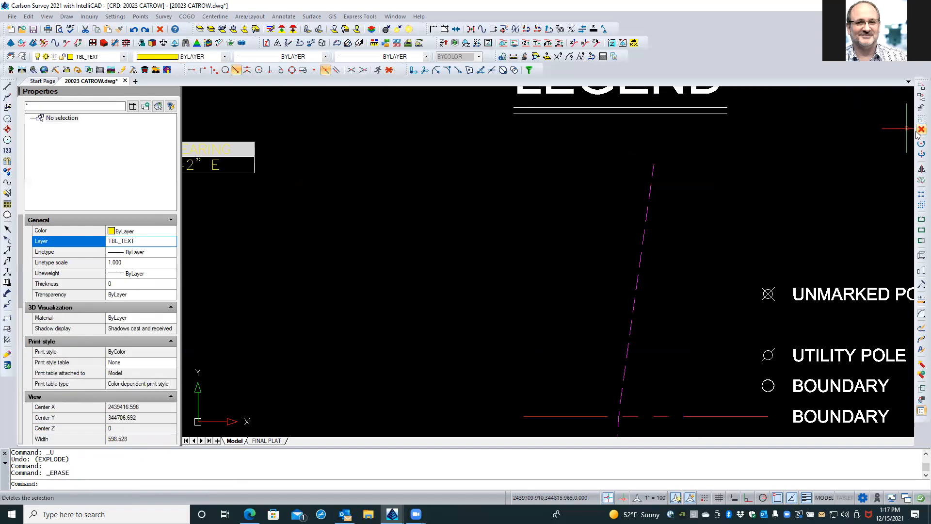
scroll(718, 186, "down", 1)
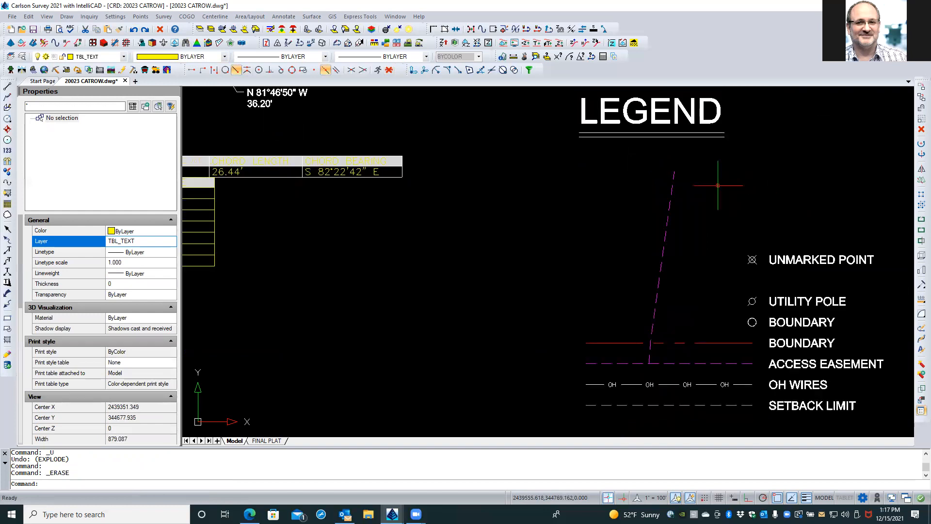
left_click(661, 265)
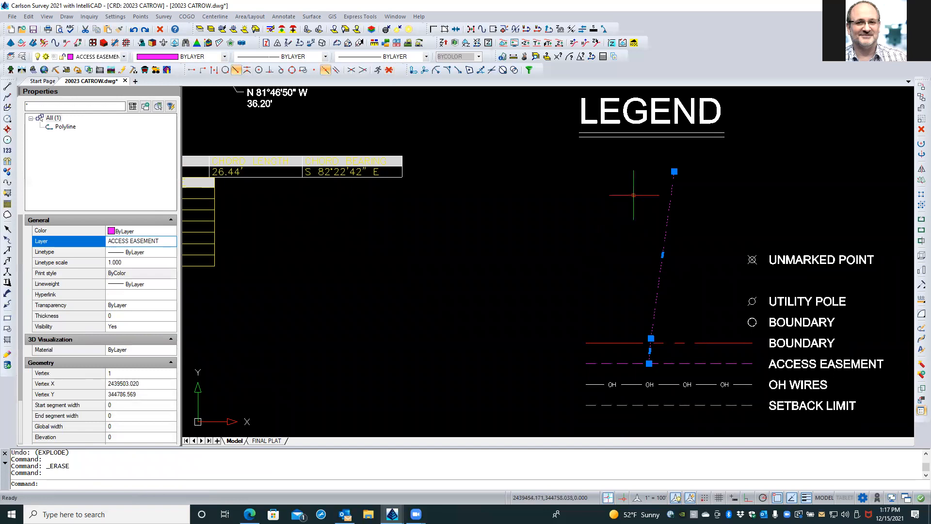
left_click(921, 129)
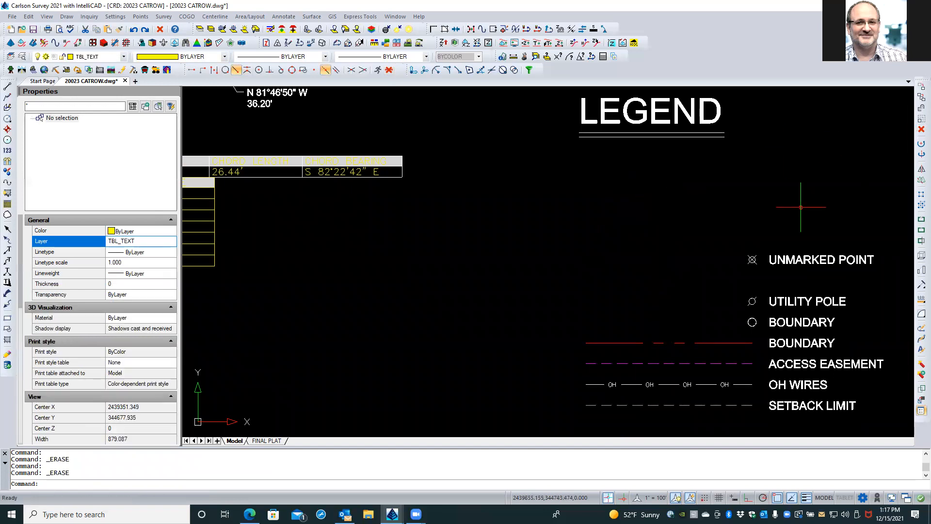
Step: Move the UNMARKED POINT, UTILITY POLE and both BOUNDARY entries of the first legend up, opening a gap above ACCESS EASEMENT
scroll(535, 280, "down", 2)
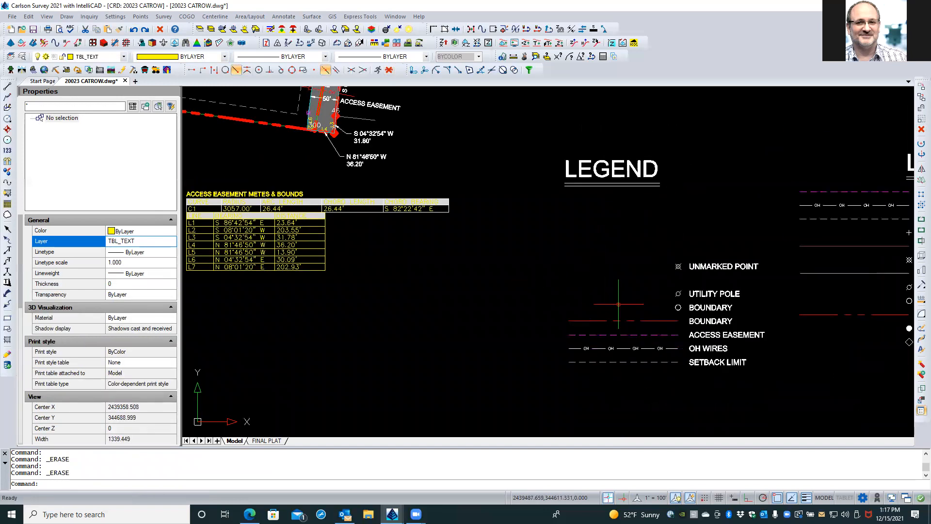
left_click(746, 322)
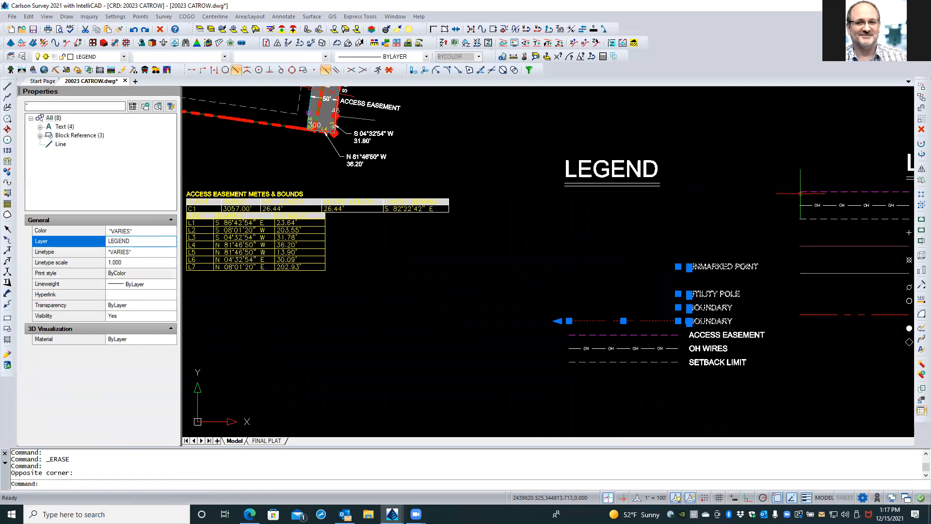
left_click(921, 97)
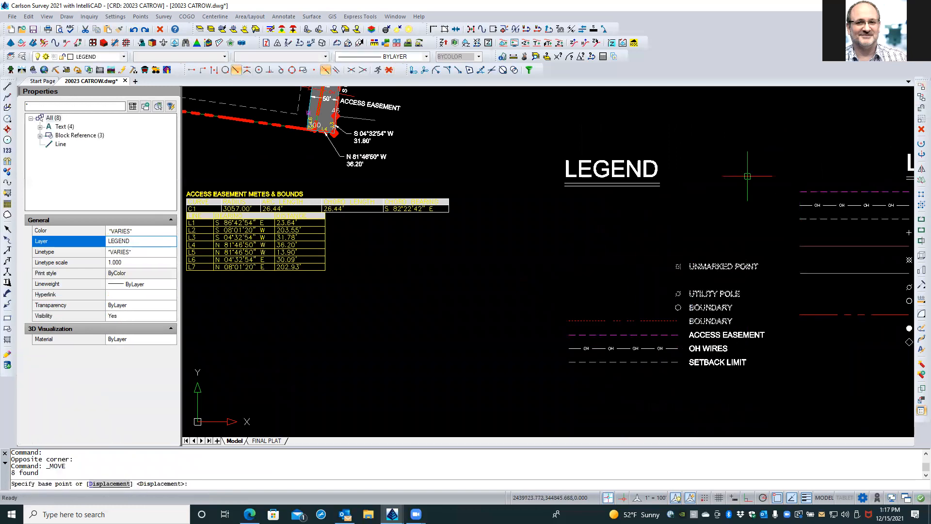
left_click(605, 251)
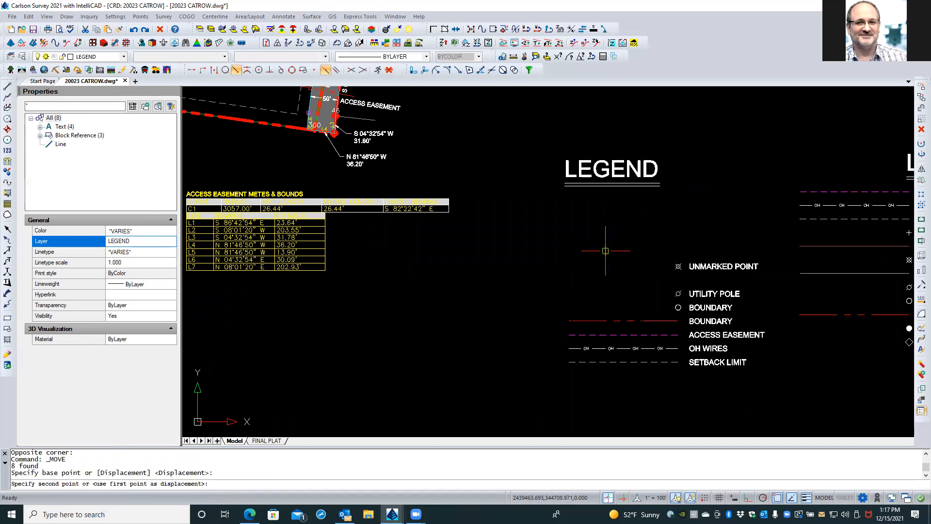
left_click(607, 221)
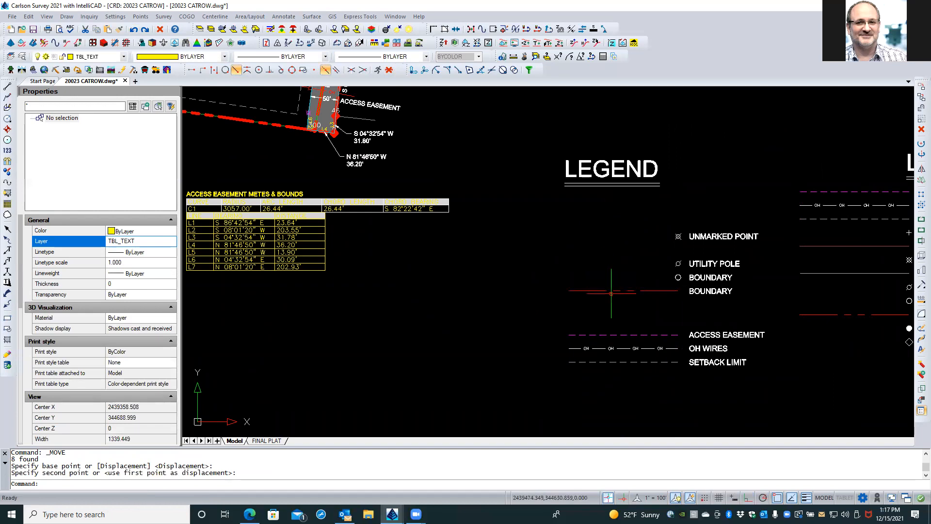
key("Escape")
Step: Copy the magenta dashed ACCESS EASEMENT line of the first legend about 33 feet above itself
left_click(630, 334)
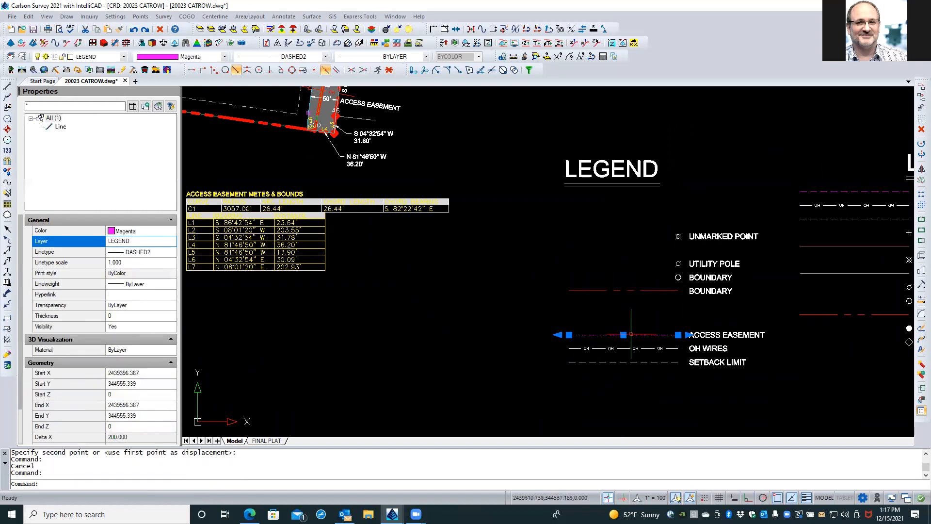
left_click(920, 98)
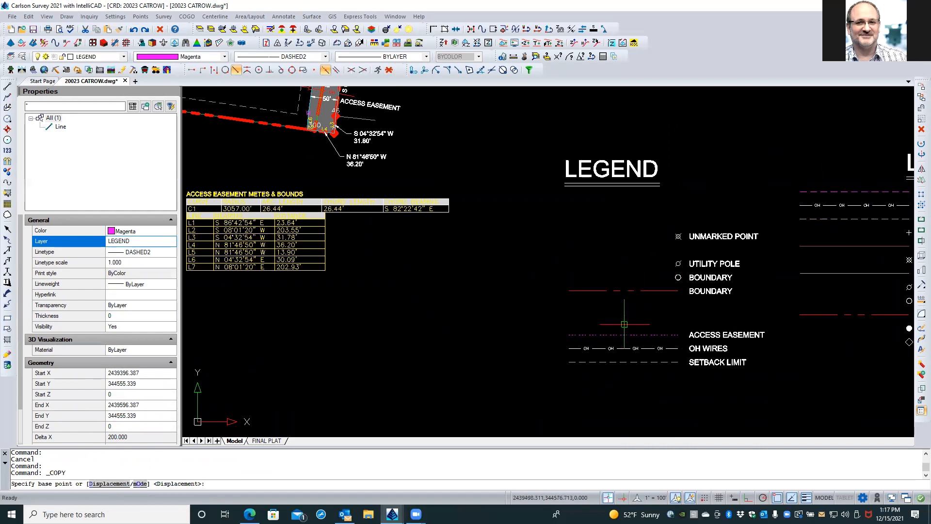
left_click(623, 324)
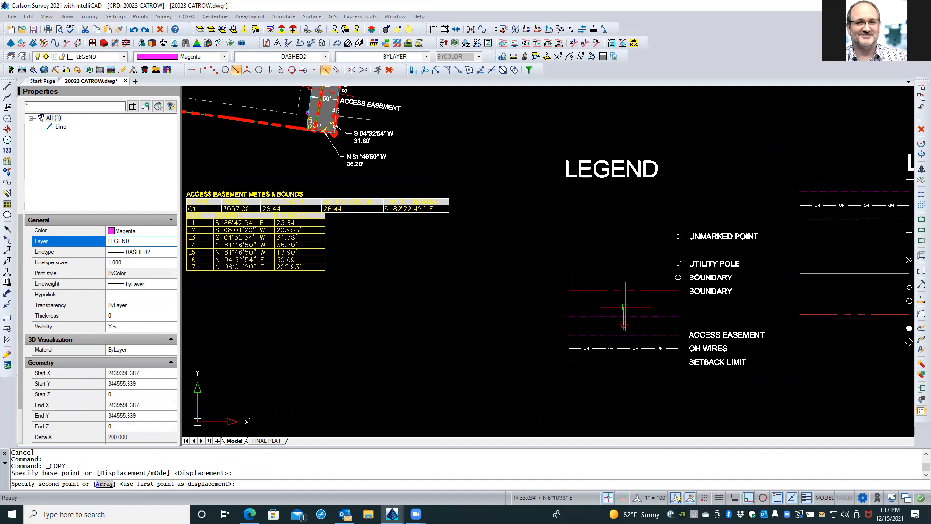
left_click(625, 306)
key("Escape")
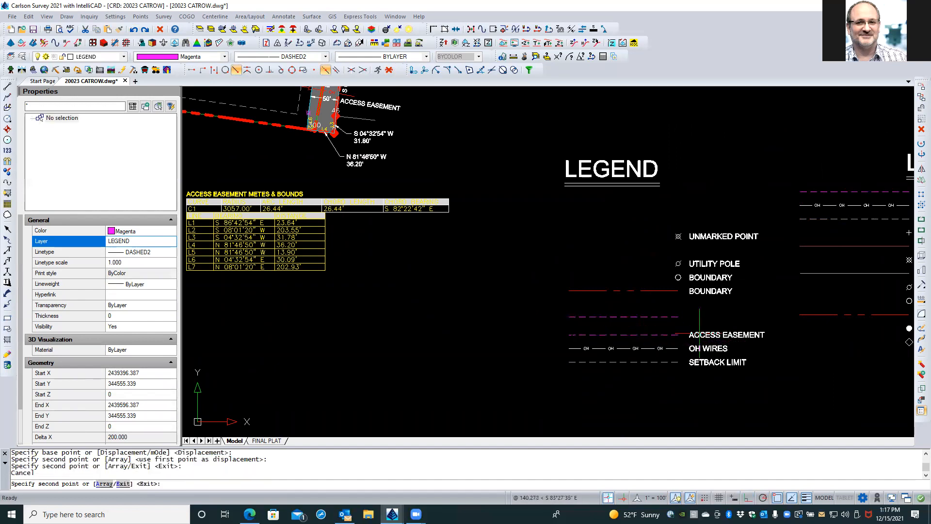
Step: Move the ACCESS EASEMENT label up about 17 feet, midway between the two magenta dashed lines
left_click(699, 334)
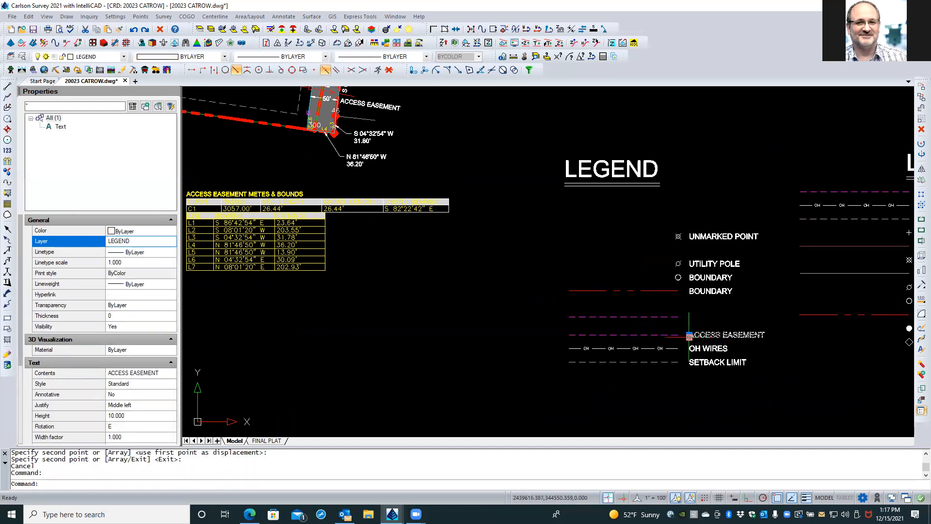
scroll(689, 335, "up", 4)
left_click(685, 325)
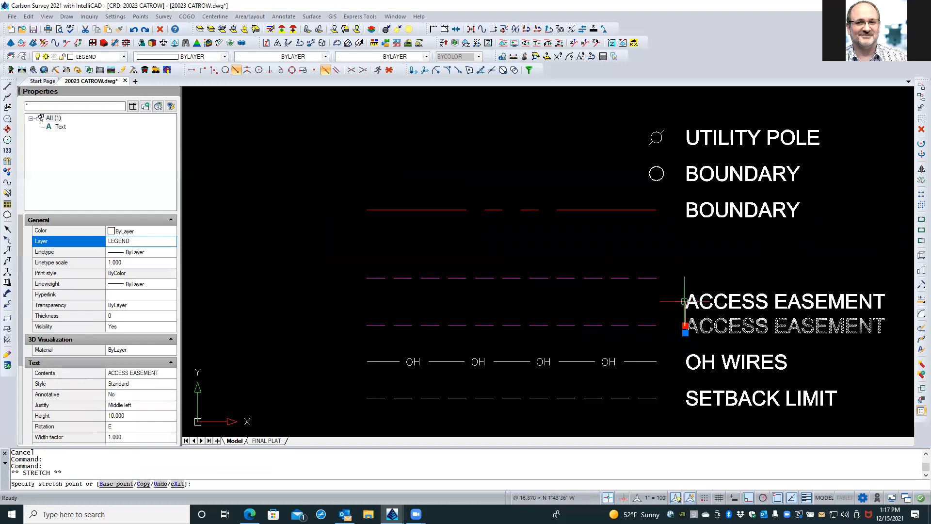
left_click(684, 301)
key("Escape")
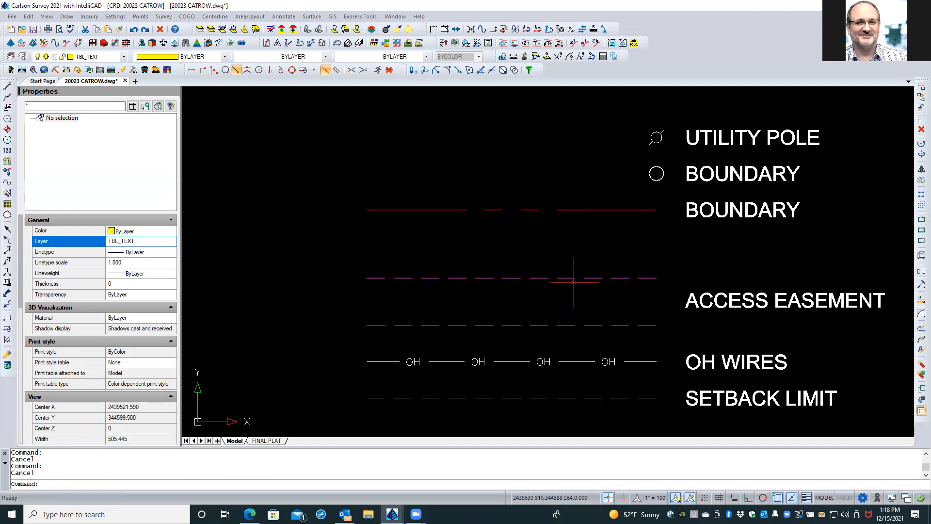
Step: Start a 2D polyline with its layer picked from the upper magenta easement line and its colour set to BYLAYER
left_click(6, 97)
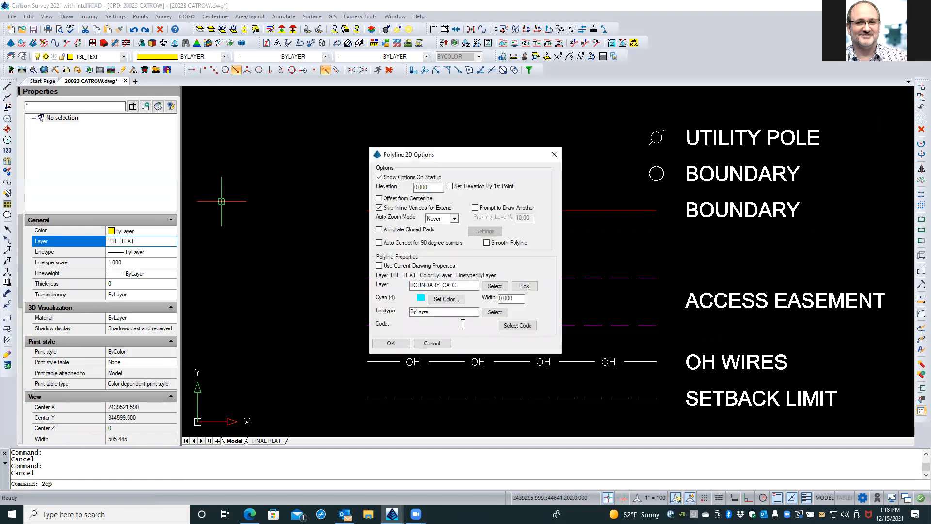
left_click(524, 285)
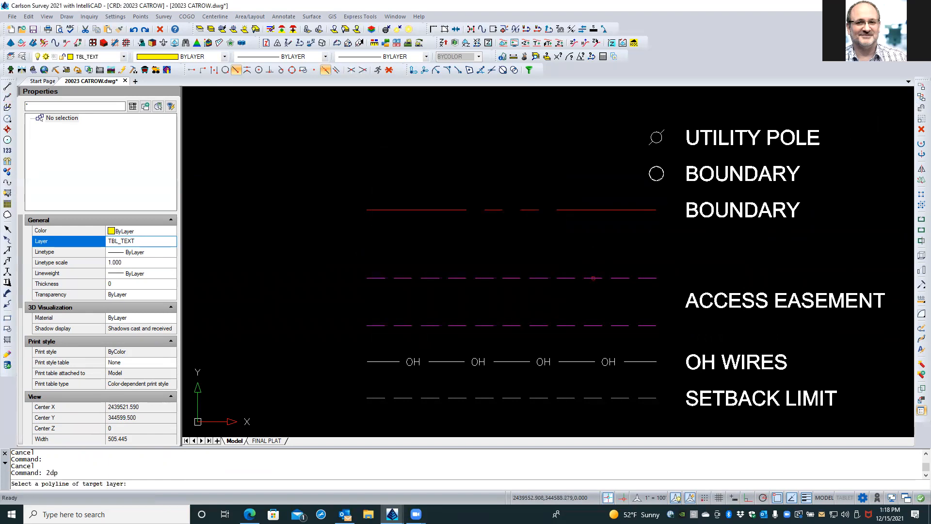
left_click(593, 278)
left_click(446, 299)
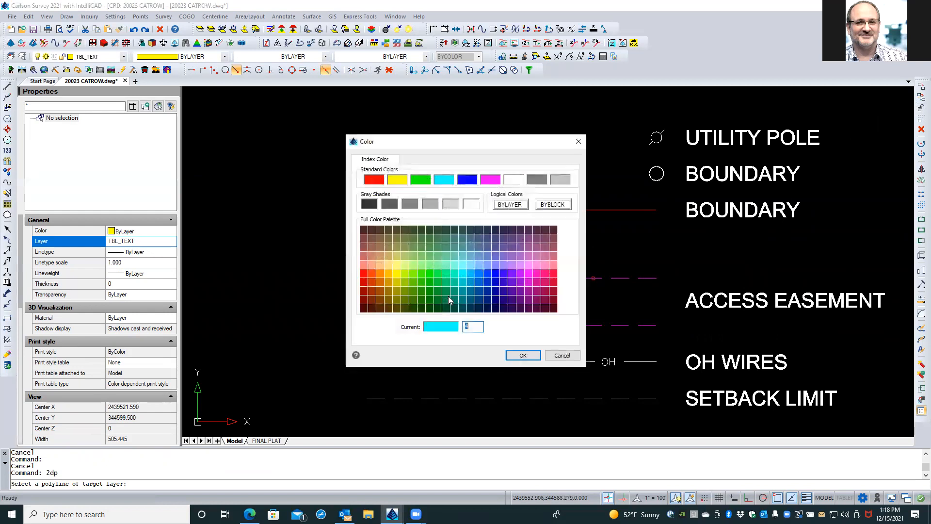
left_click(509, 204)
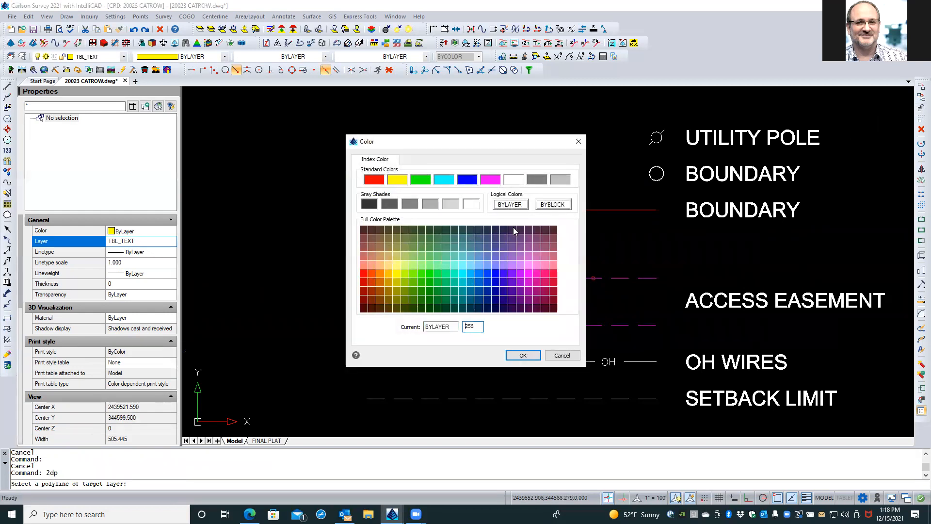
left_click(523, 355)
left_click(391, 343)
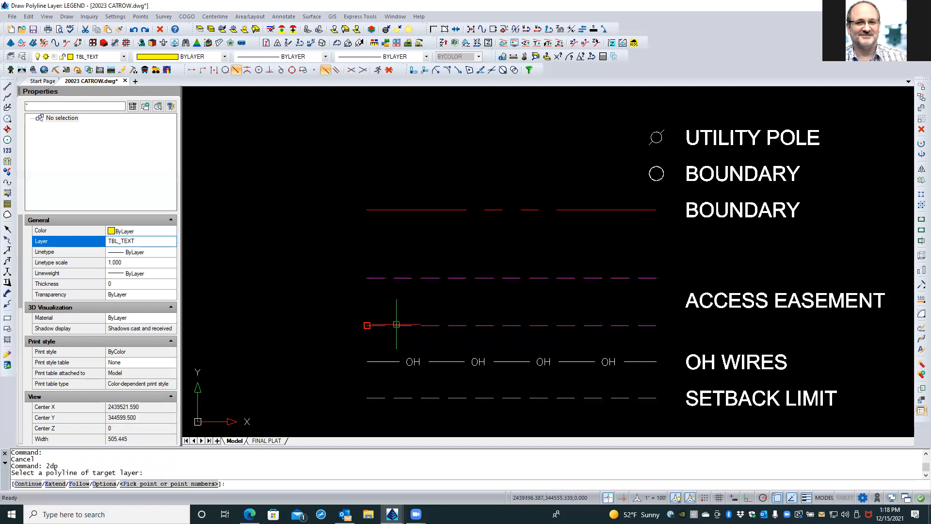
Step: Draw two vertical polylines connecting the matching endpoints of the magenta dashed lines, closing both ends of the easement box
left_click(368, 324)
left_click(404, 280)
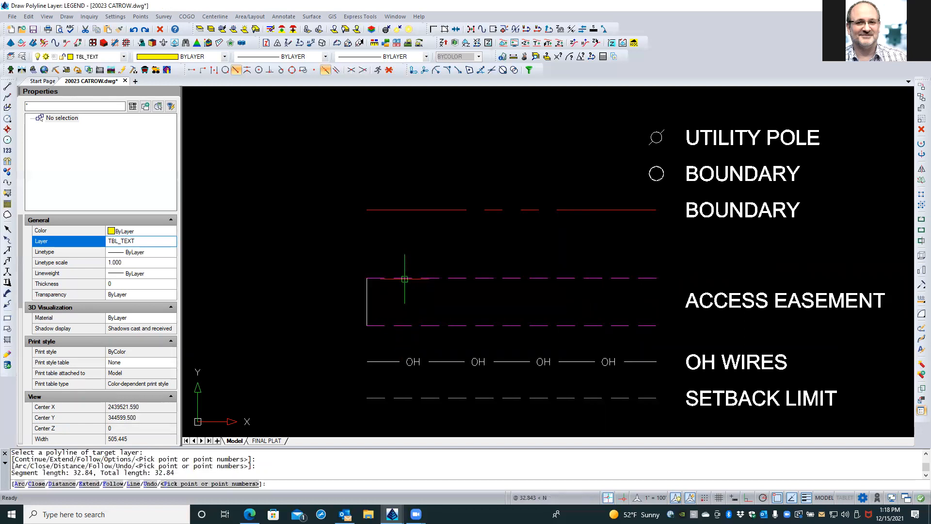
key("Return")
key("Return")
key("Return")
left_click(656, 278)
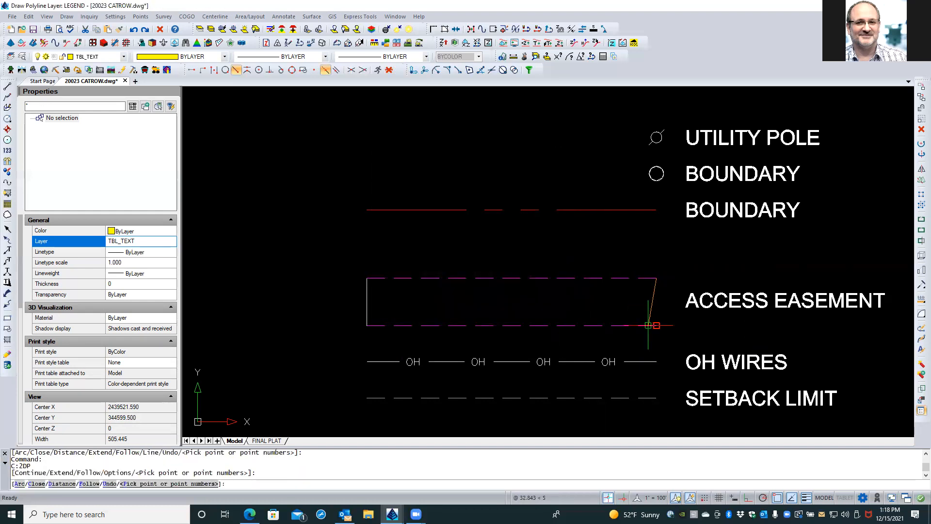
left_click(649, 325)
key("Return")
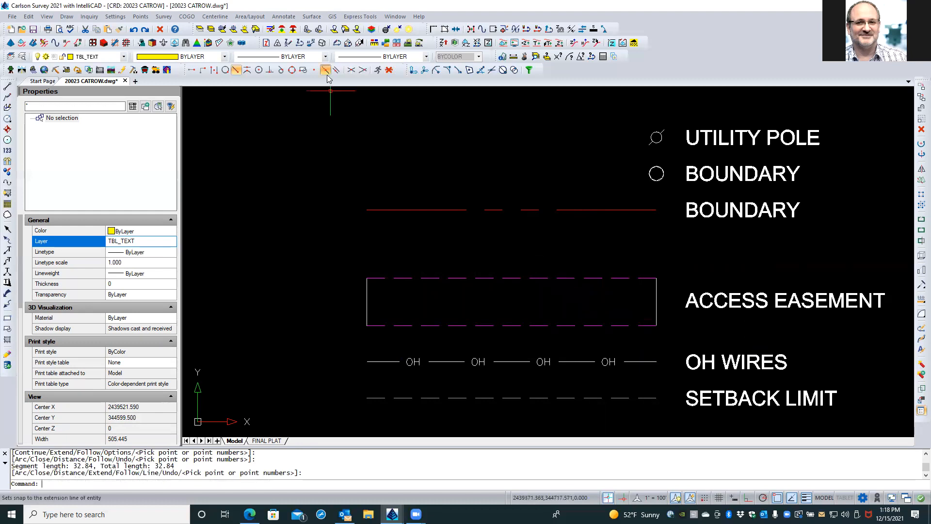
Step: Join the two magenta dashed lines and the two vertical end segments into one outline with the nearjoin command
type("nearjoin")
key("Return")
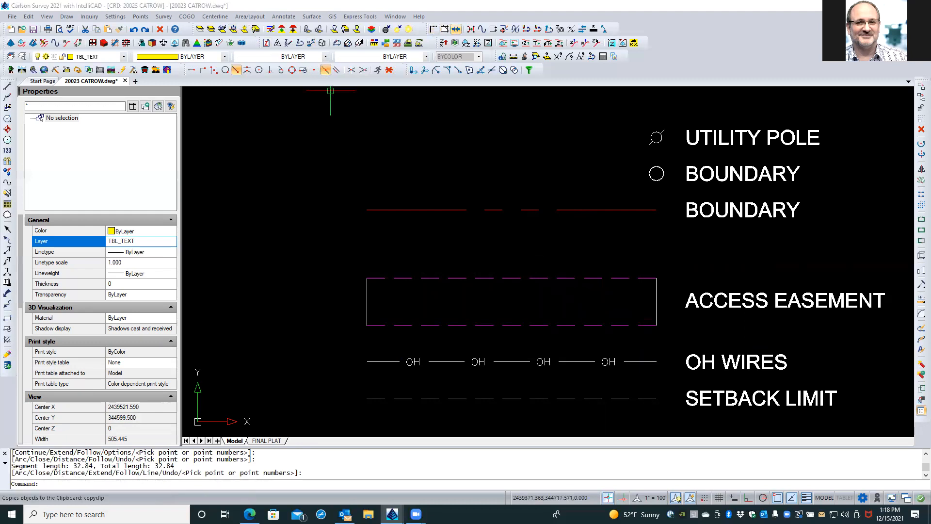
left_click(391, 326)
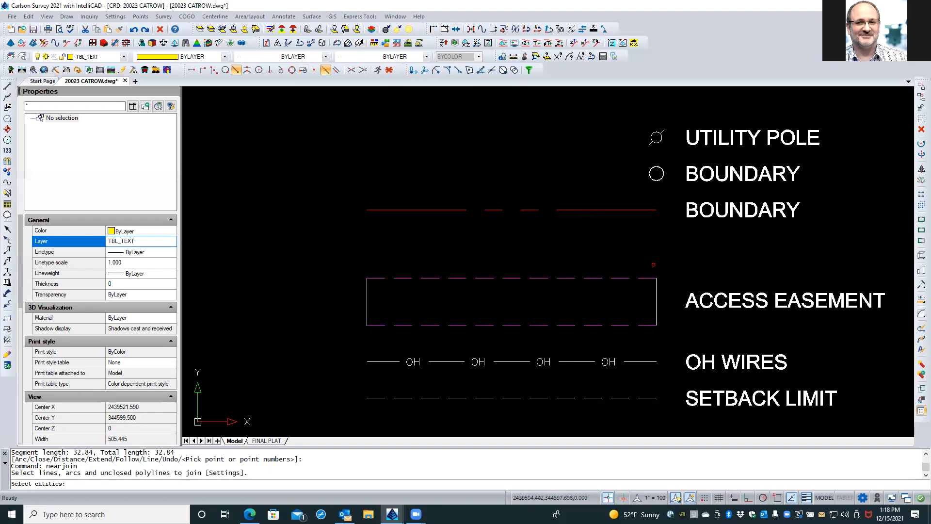
left_click(653, 264)
left_click(313, 324)
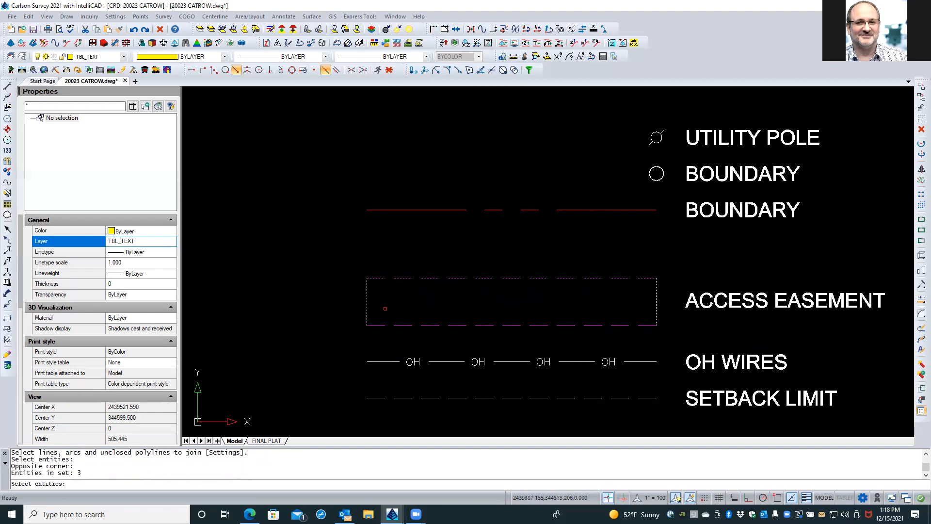
left_click(400, 325)
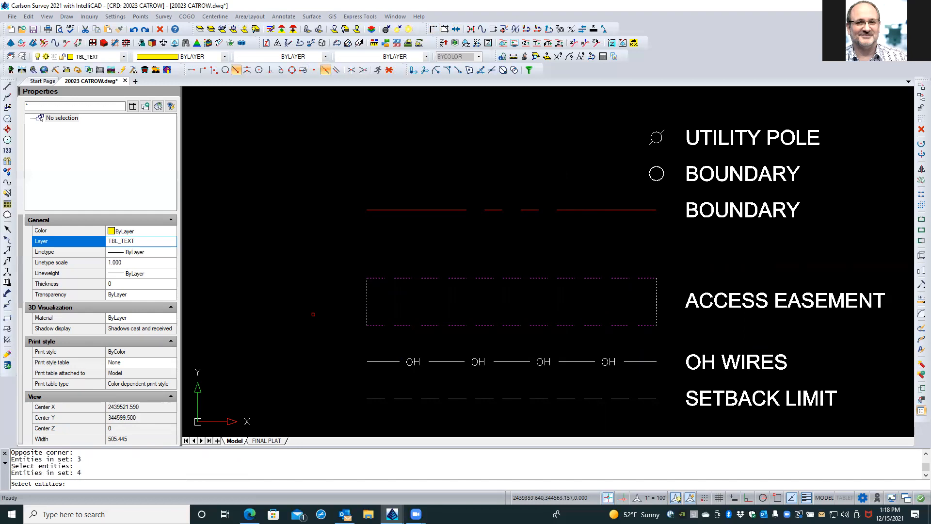
key("Return")
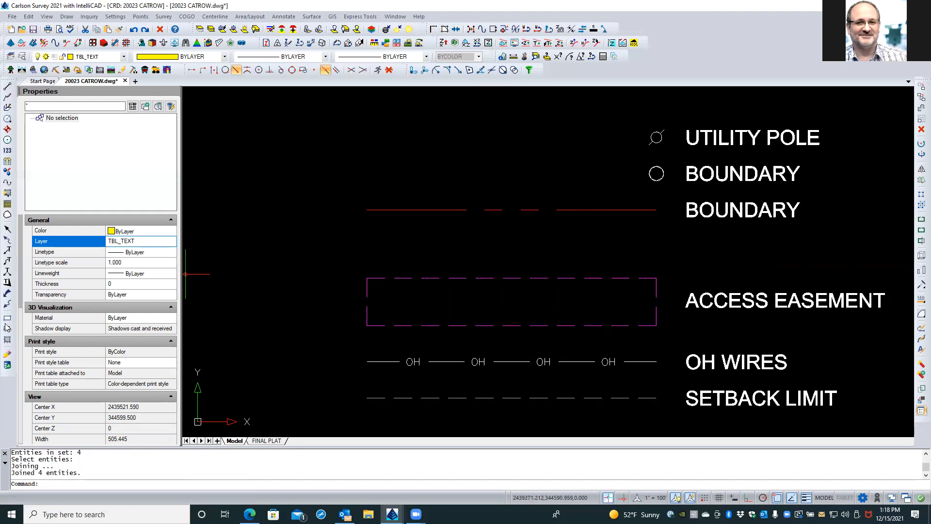
Step: Fill the ACCESS EASEMENT box in the legend with a SOLID hatch in Color 254, picking a point inside it
left_click(8, 339)
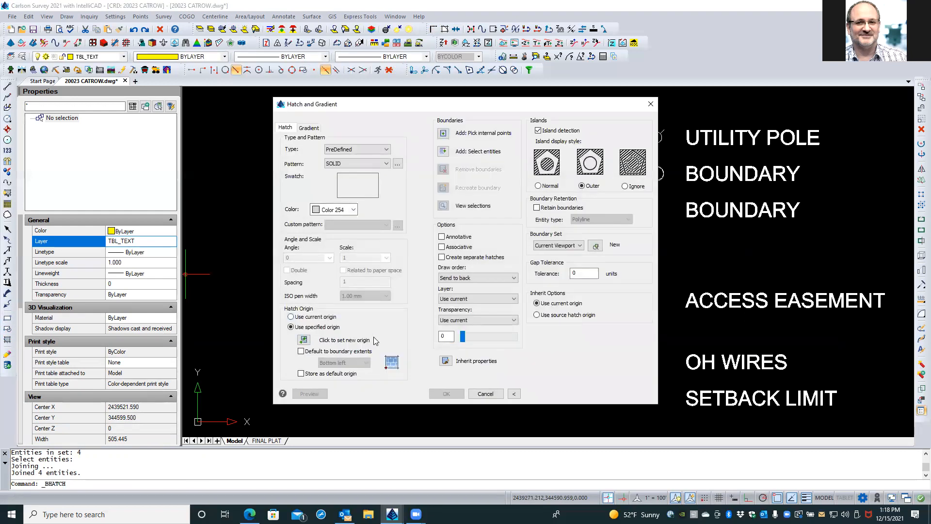
left_click(443, 133)
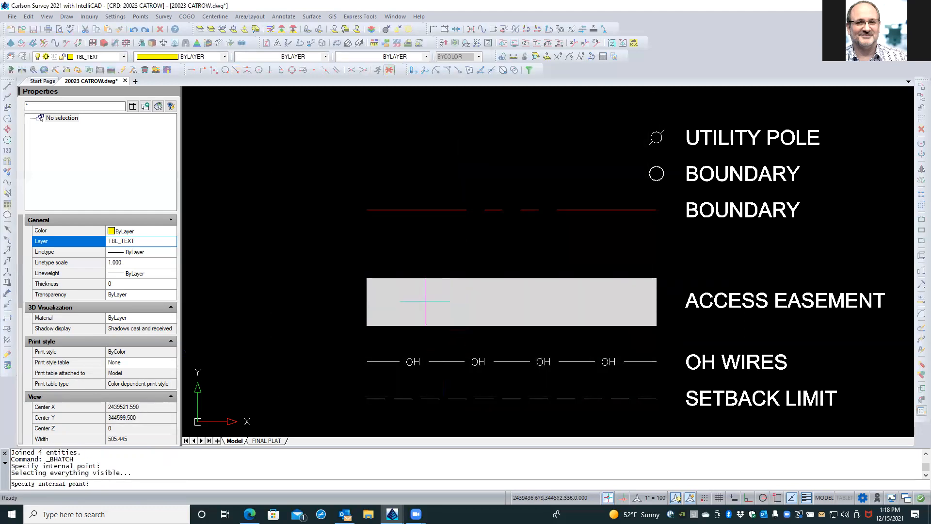
key("Return")
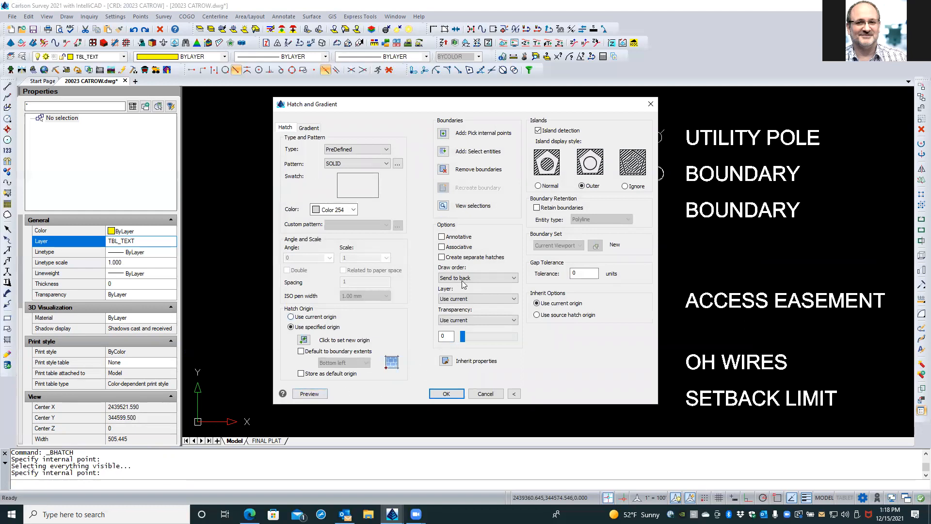
left_click(445, 394)
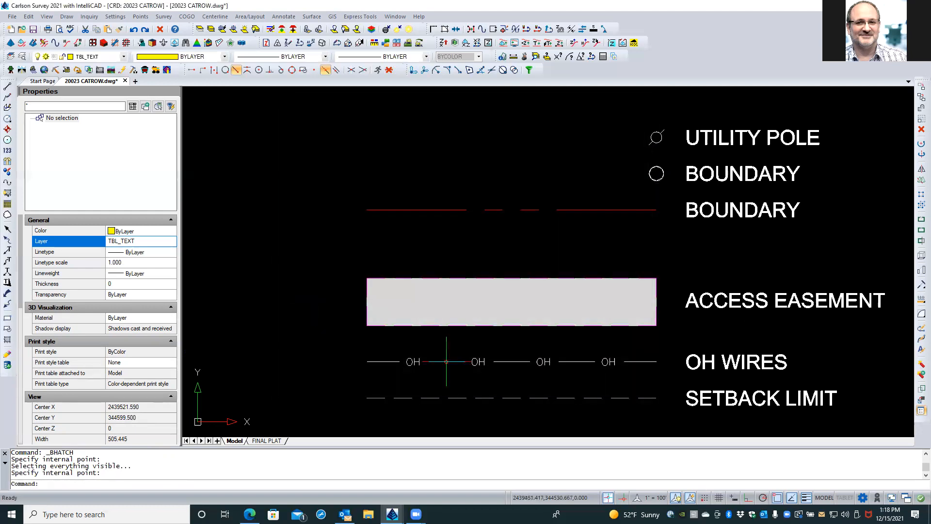
Step: Send the solid hatch of the ACCESS EASEMENT box to the back of the draw order
left_click(464, 300)
right_click(350, 264)
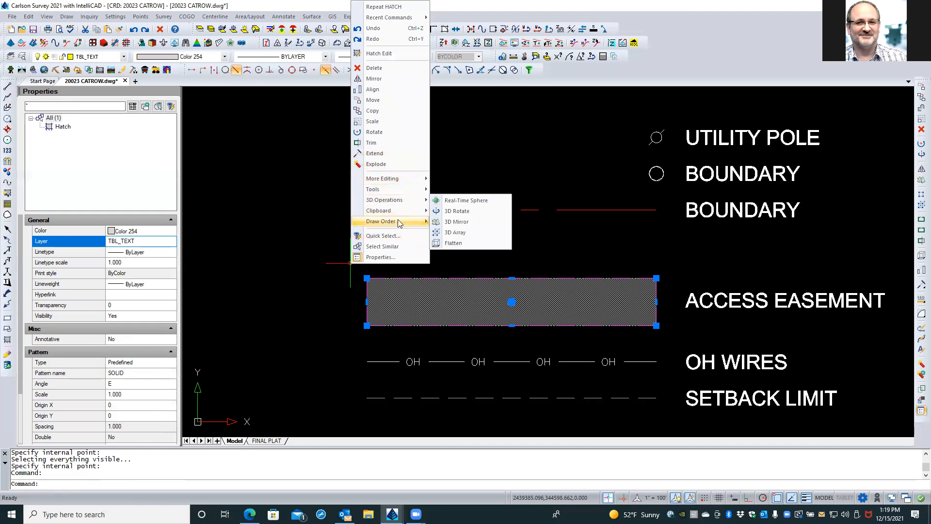
mouse_move(398, 221)
left_click(453, 232)
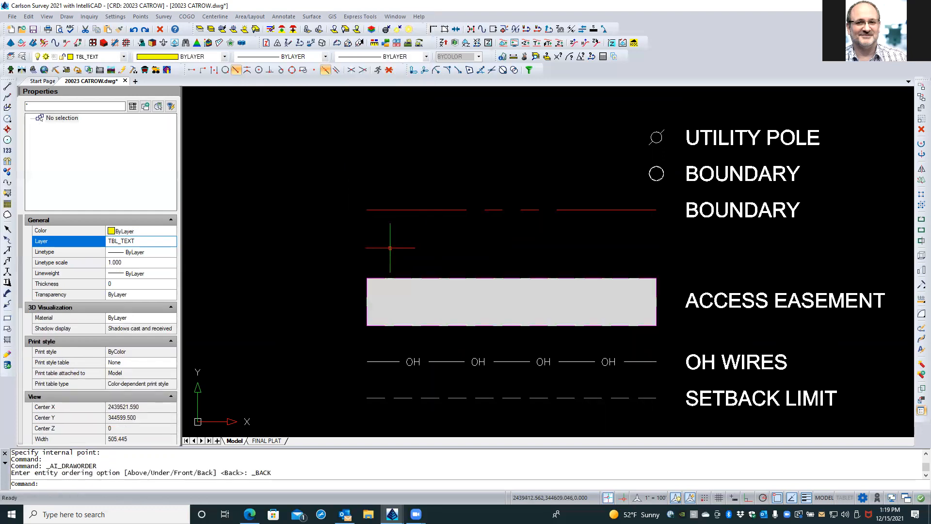
key("Escape")
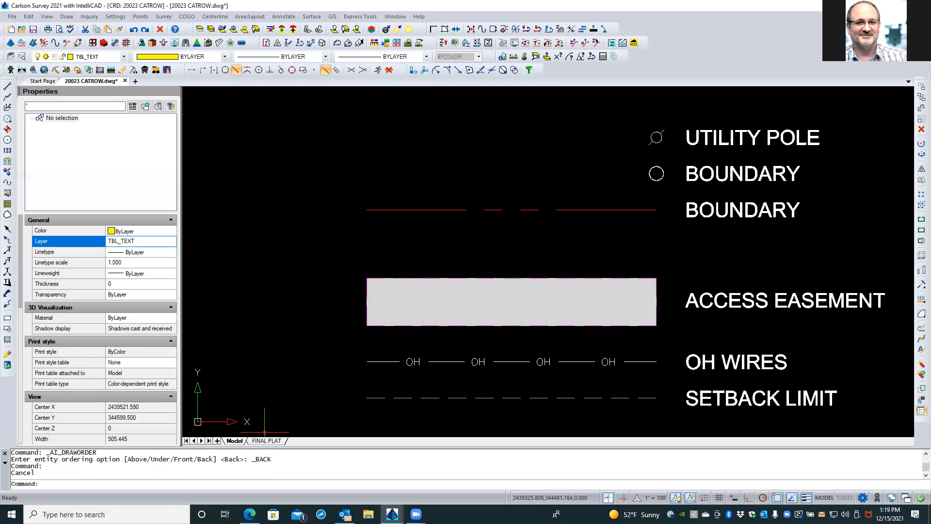
scroll(594, 290, "down", 5)
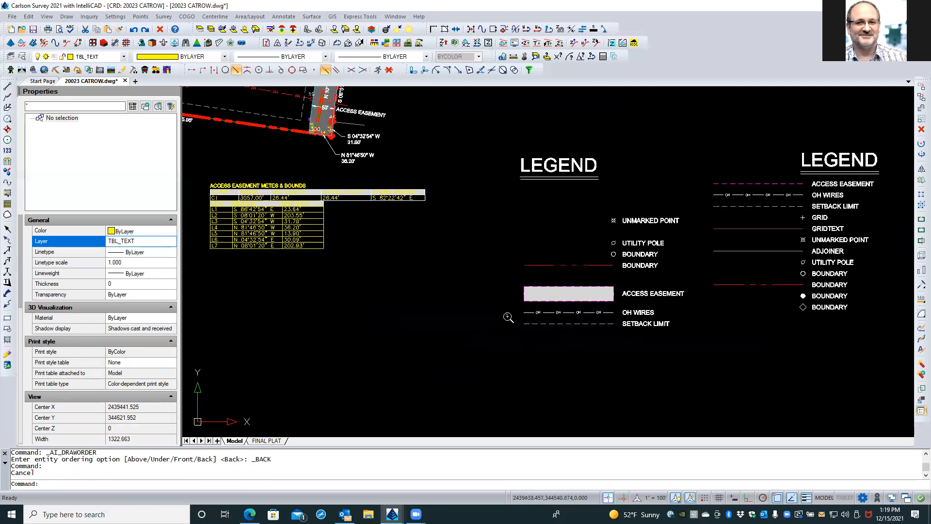
scroll(508, 317, "down", 3)
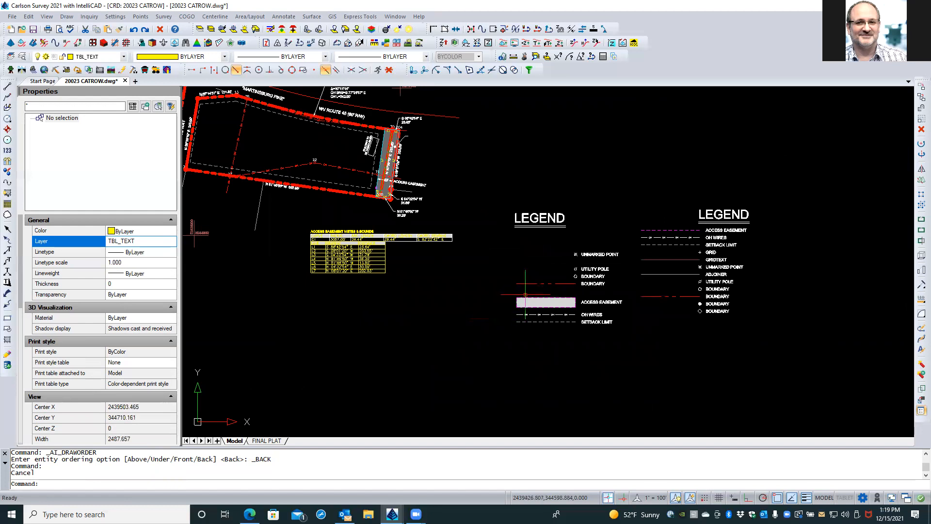
scroll(599, 274, "up", 1)
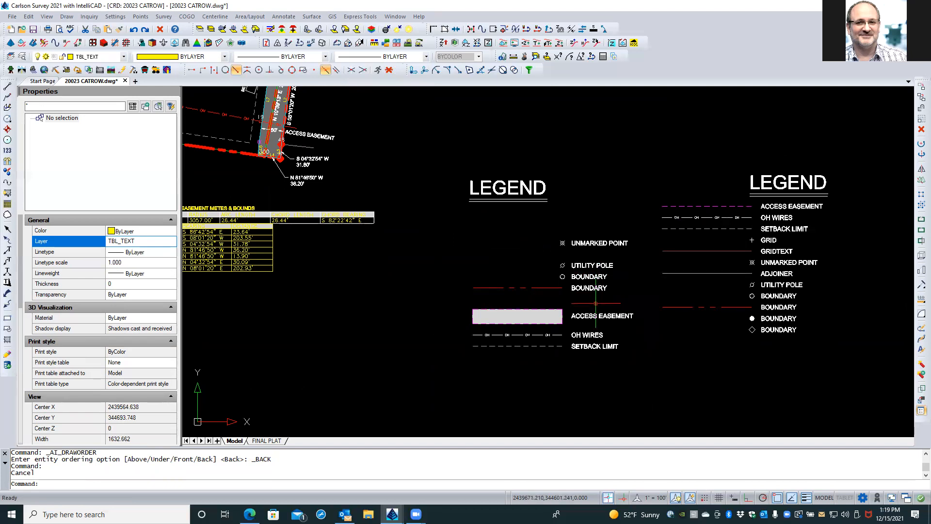
Step: Compare the two model-space legends with the existing legend on the FINAL PLAT layout, finishing at the layout's legend viewport
scroll(735, 209, "up", 1)
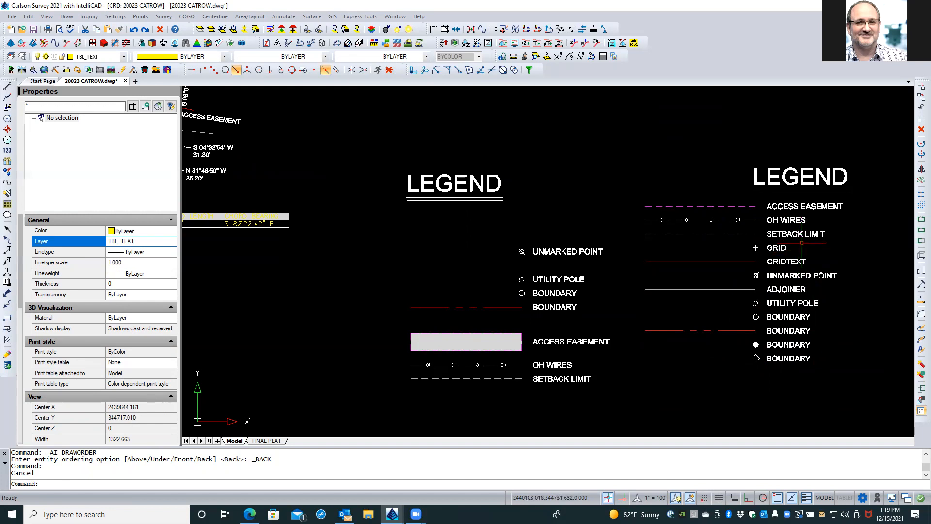
left_click(262, 441)
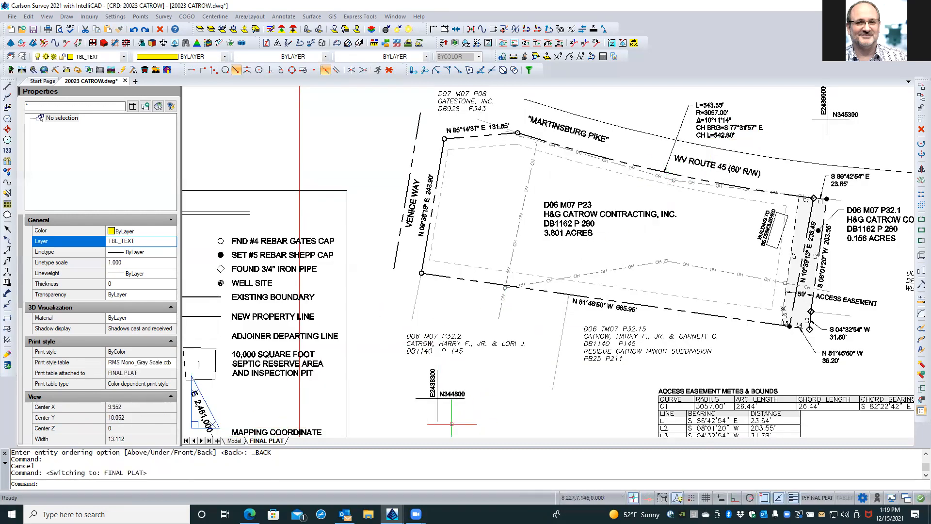
scroll(602, 296, "down", 1)
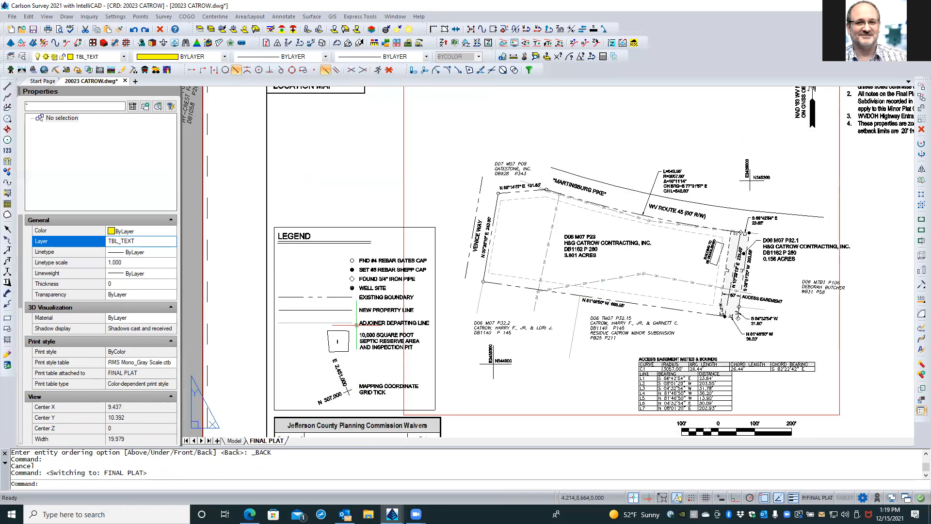
left_click(234, 440)
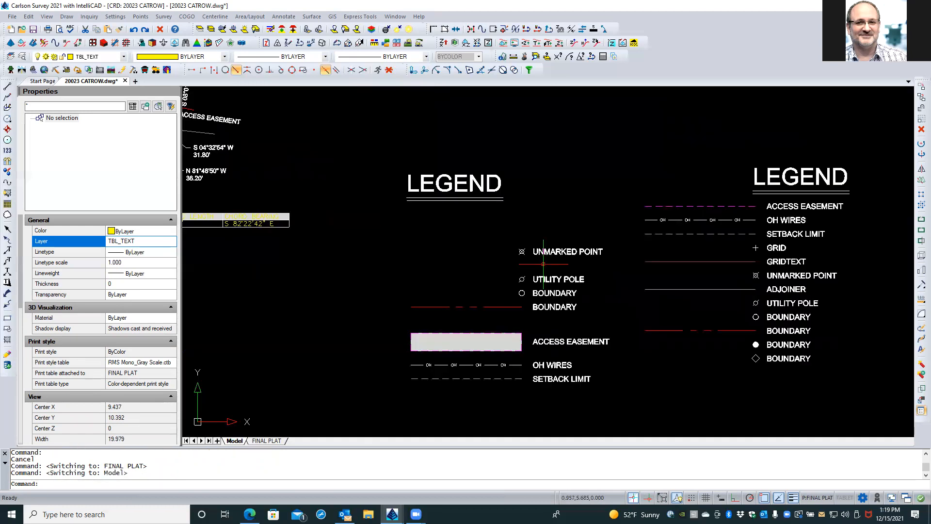
scroll(674, 265, "down", 2)
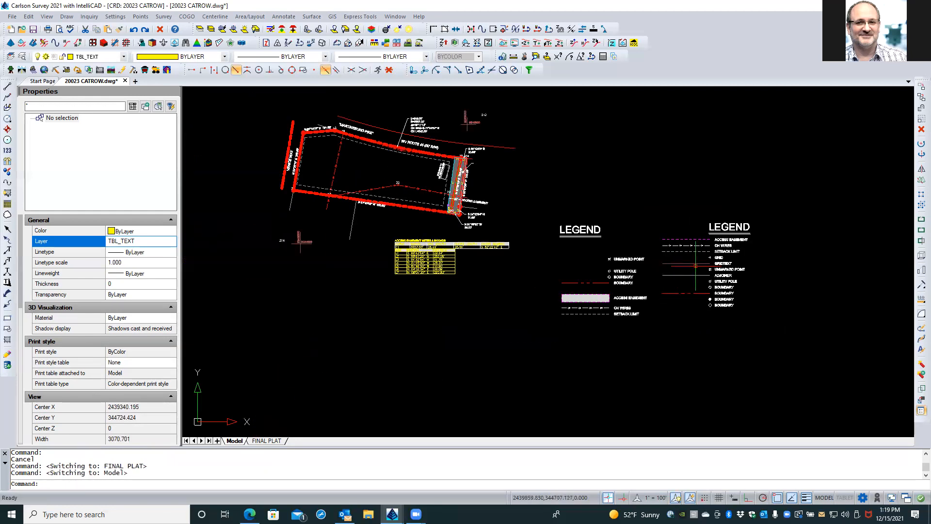
scroll(702, 257, "up", 2)
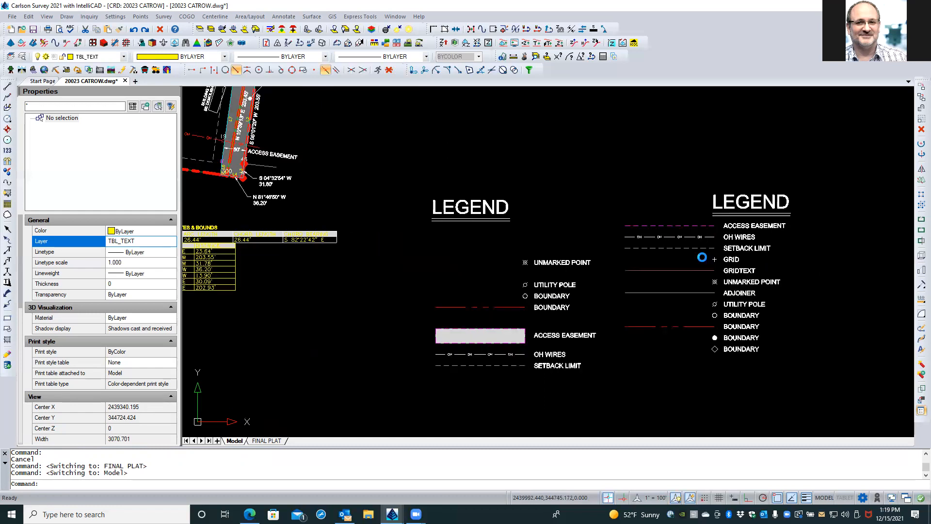
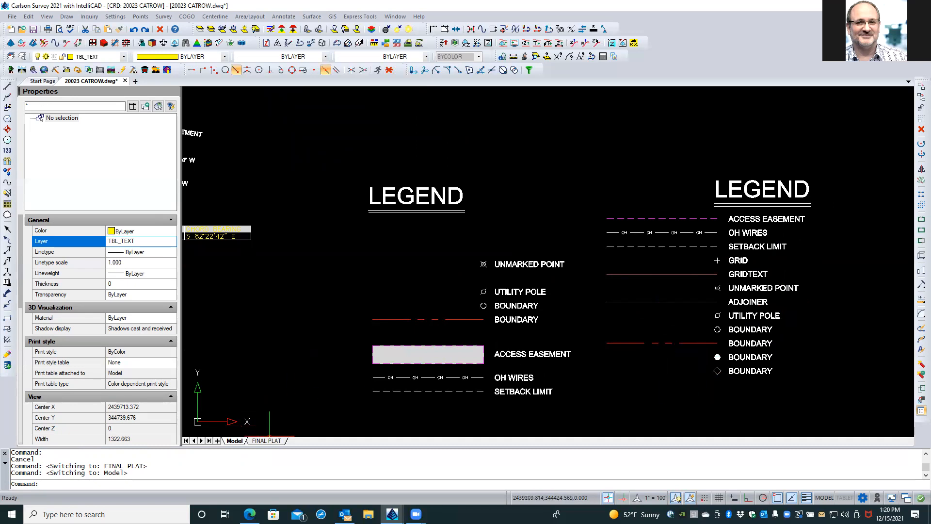
left_click(268, 441)
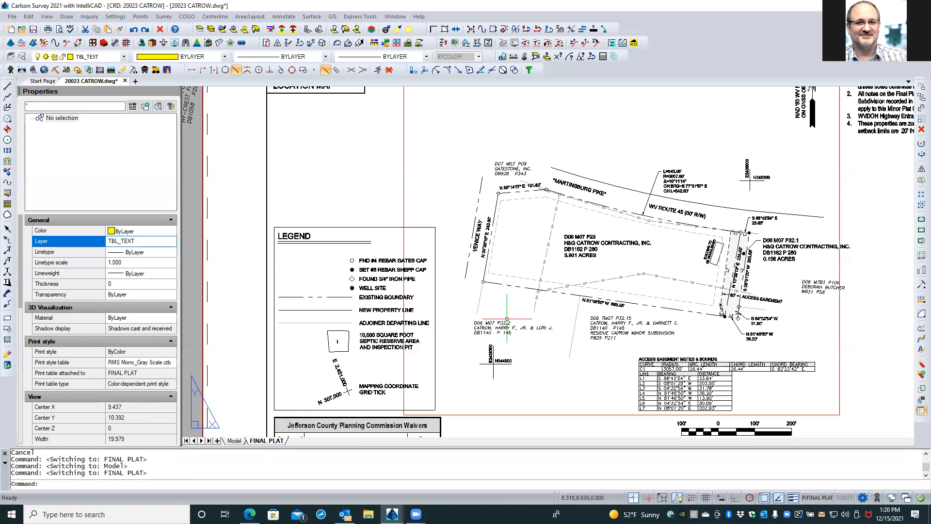
scroll(592, 305, "down", 1)
scroll(592, 305, "down", 1)
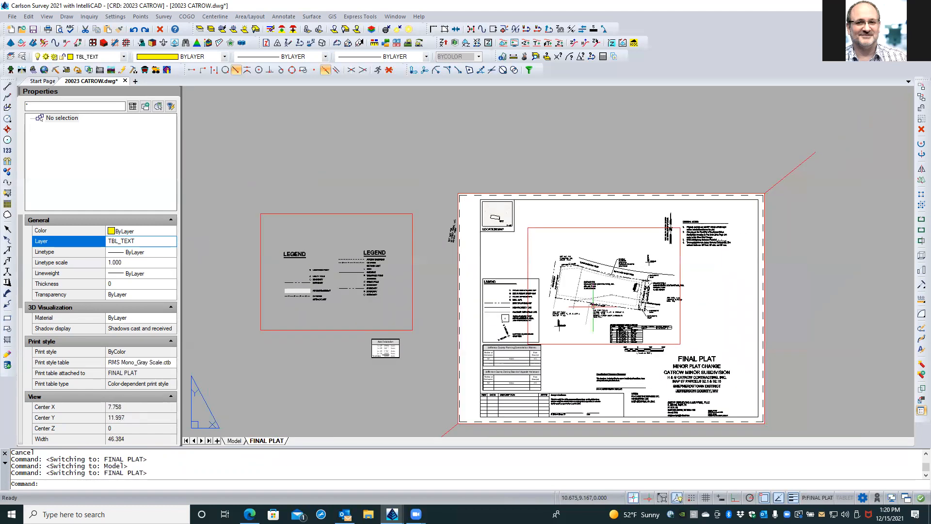
scroll(232, 306, "up", 2)
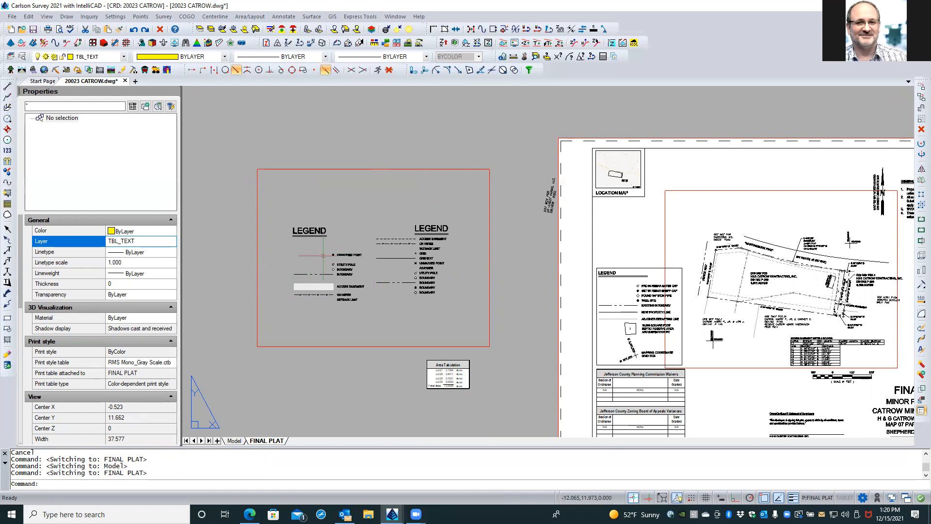
Step: Try to move both legends from model space to paper space with CHSPACE, working inside the legend viewport
double_click(274, 252)
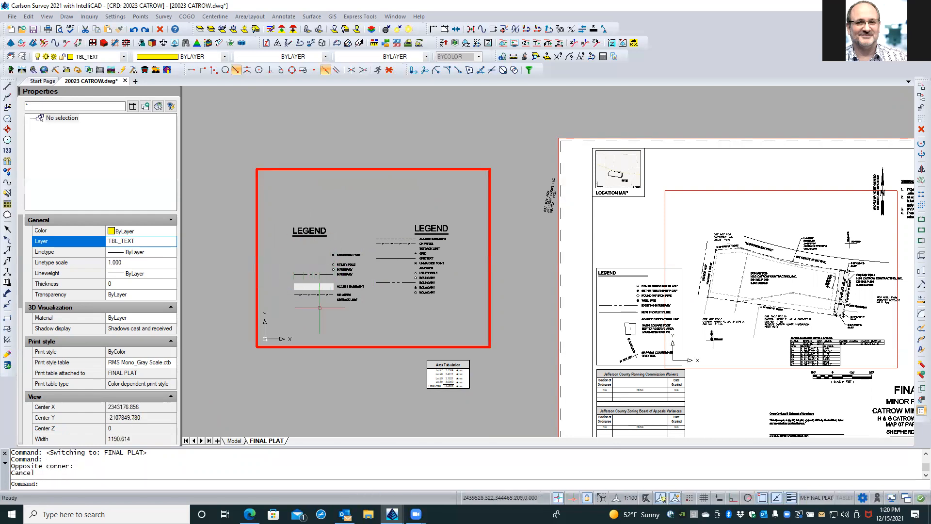
type("CHSPACE")
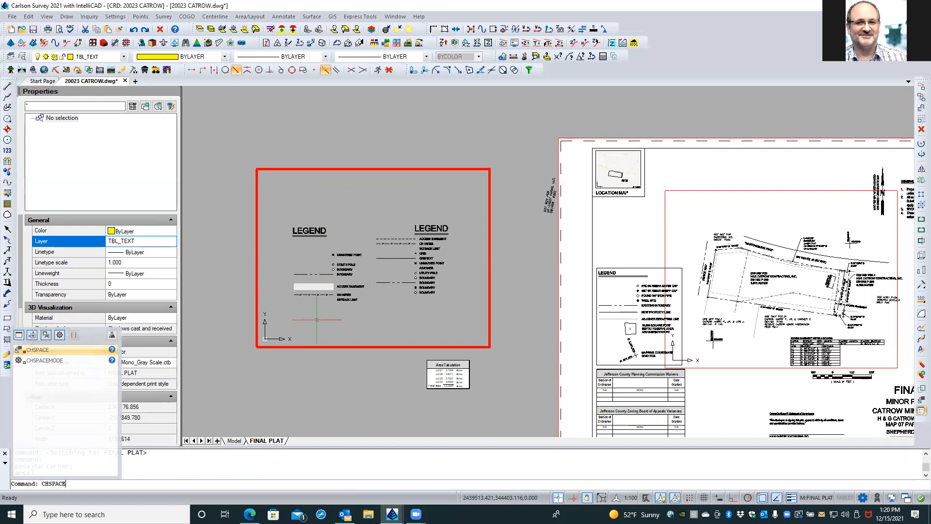
key("Return")
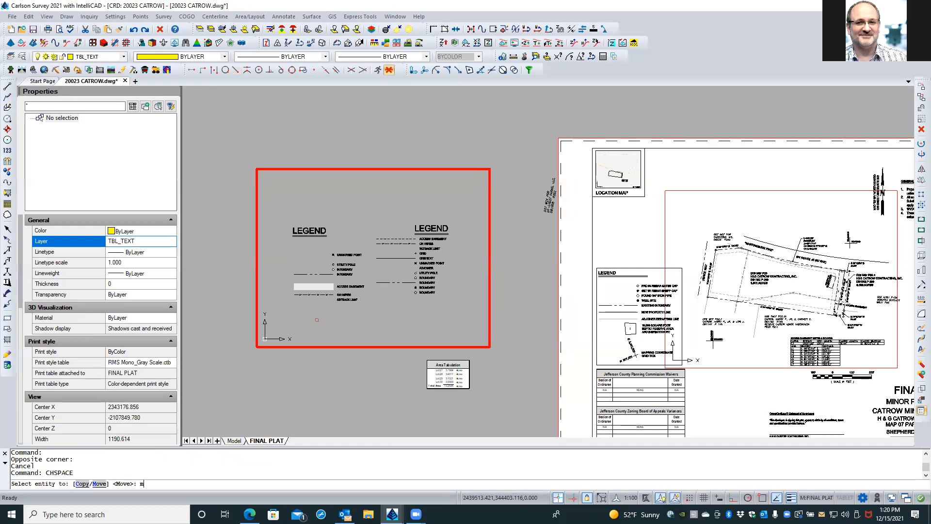
key("Return")
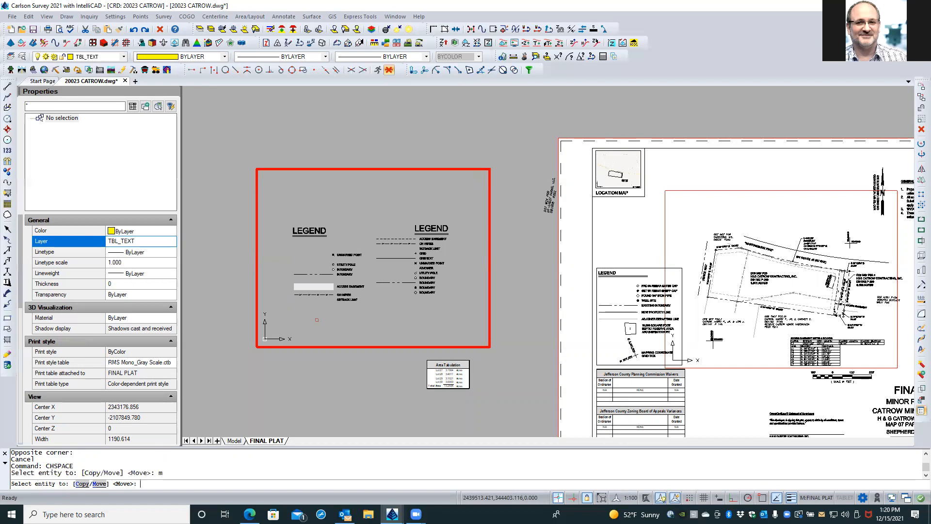
left_click(451, 211)
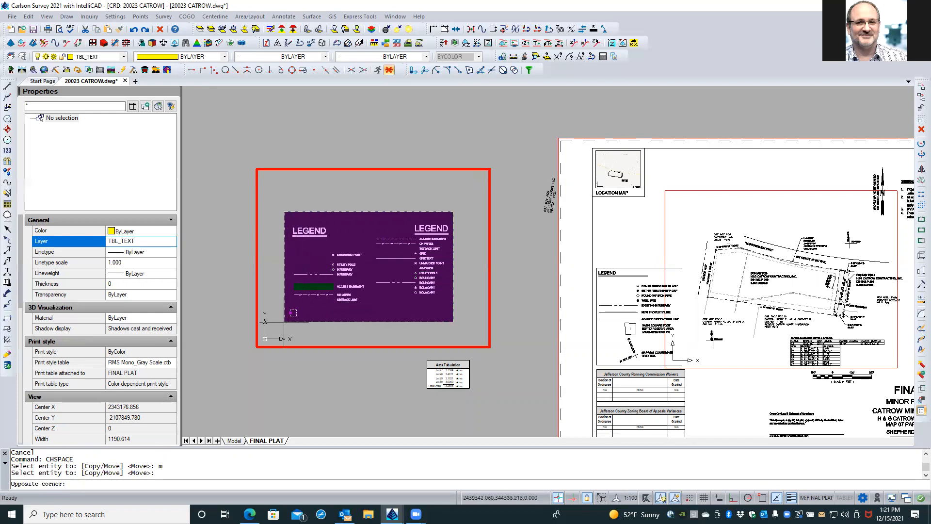
left_click(267, 339)
key("Return")
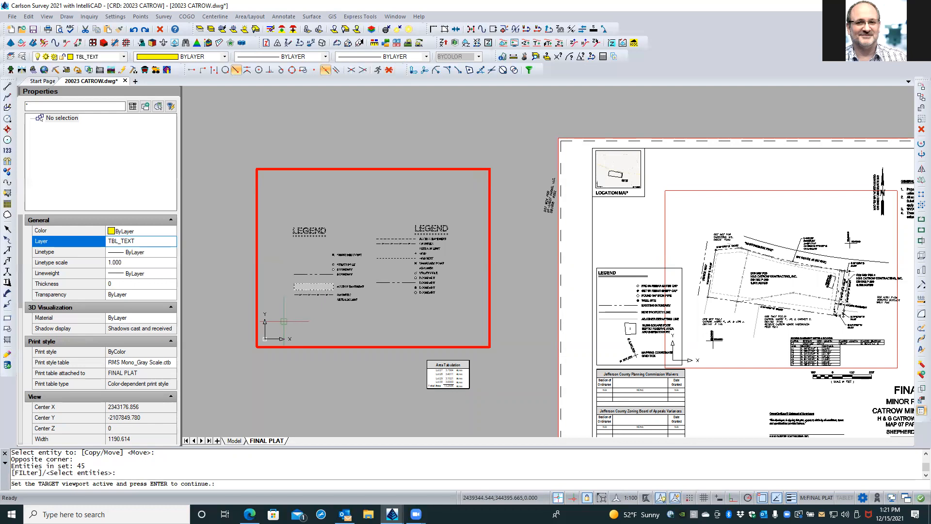
key("Return")
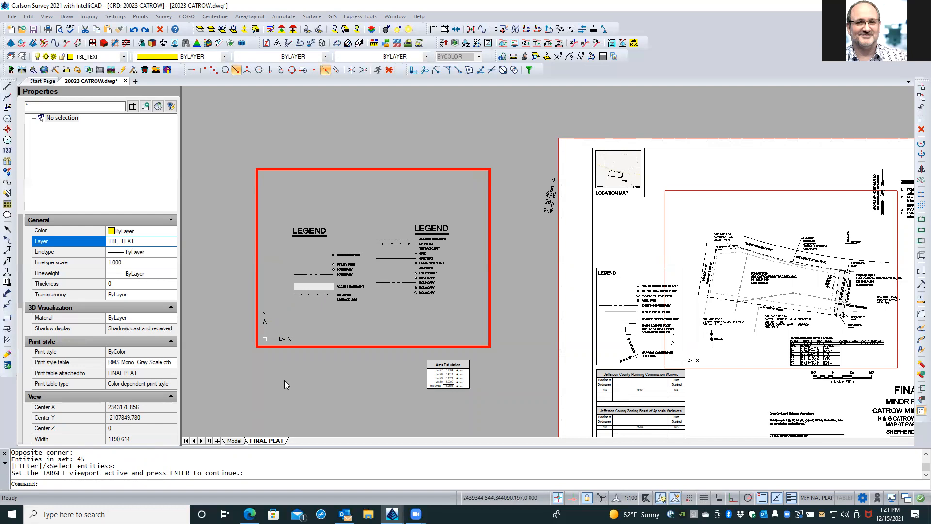
key("Return")
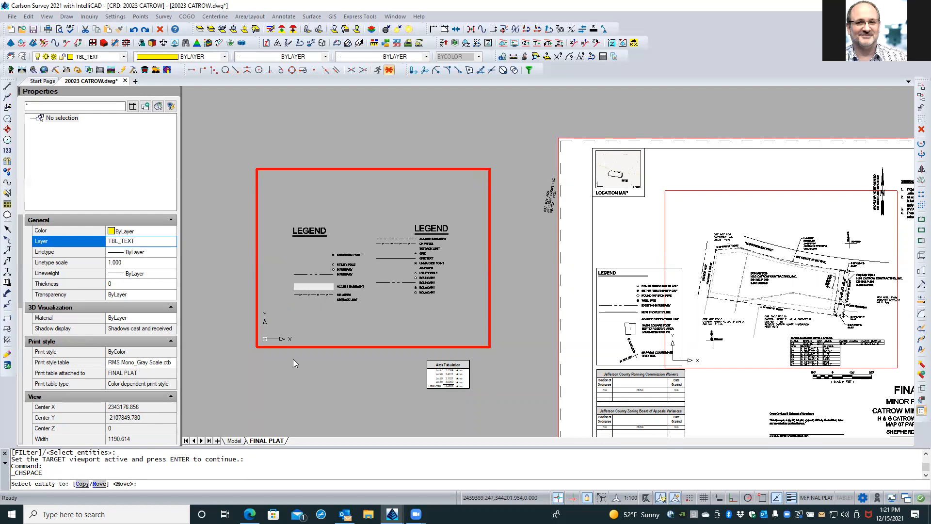
key("Escape")
key("Escape")
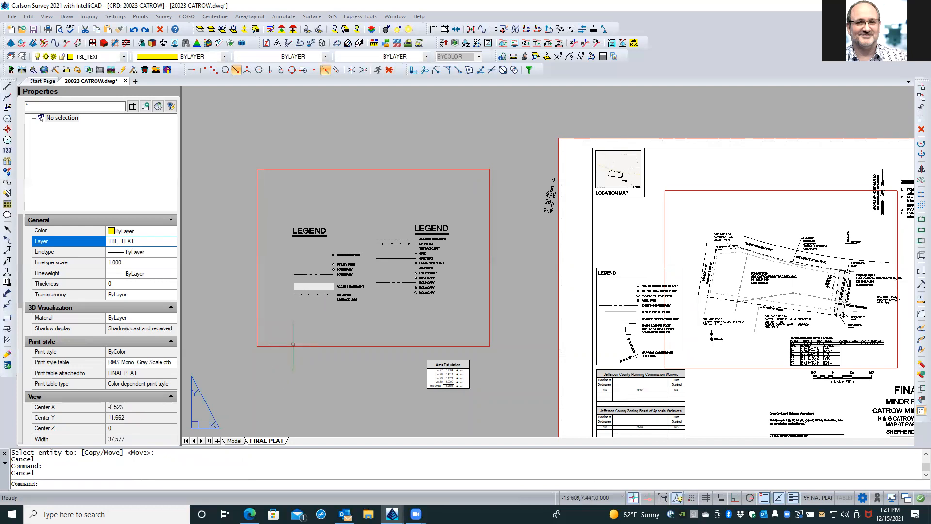
Step: Shift the legend viewport to test whether the legends move with it, and undo the shift
left_click(293, 346)
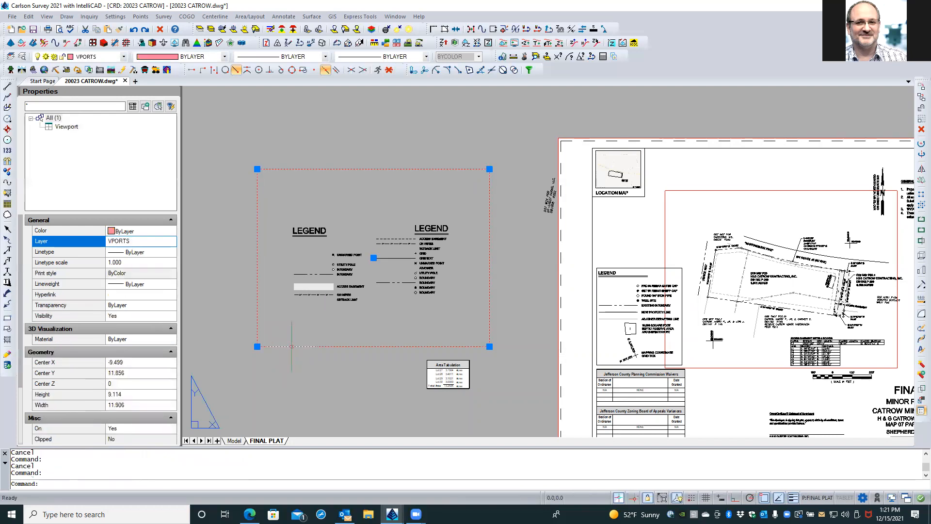
left_click(373, 258)
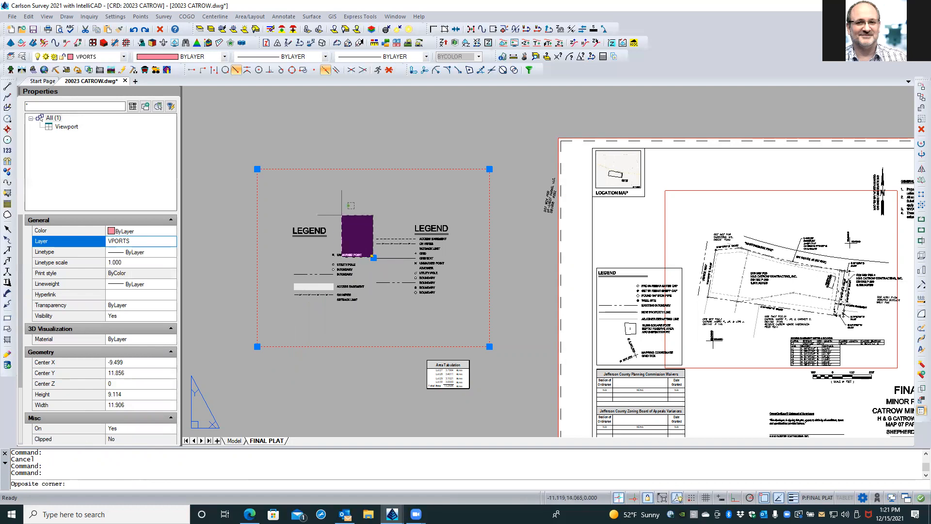
key("Escape")
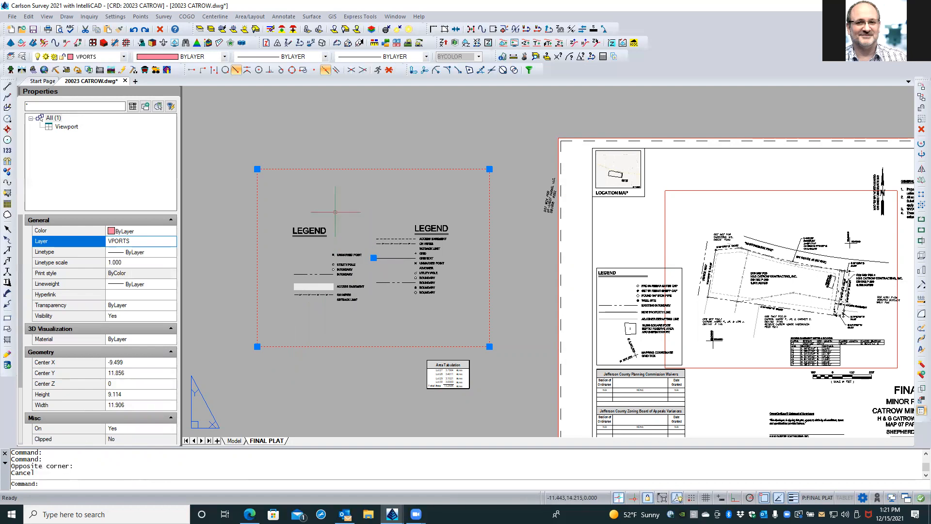
left_click(374, 257)
left_click(367, 221)
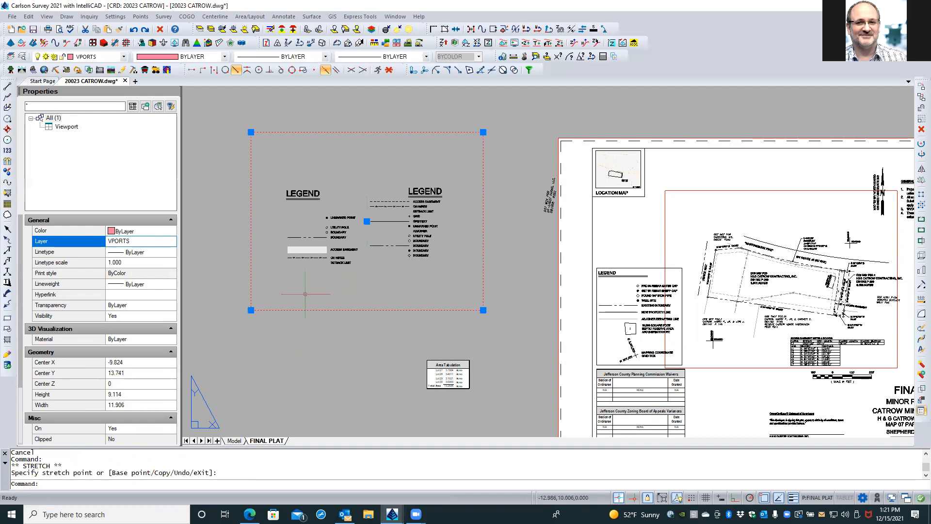
type("u")
key("Return")
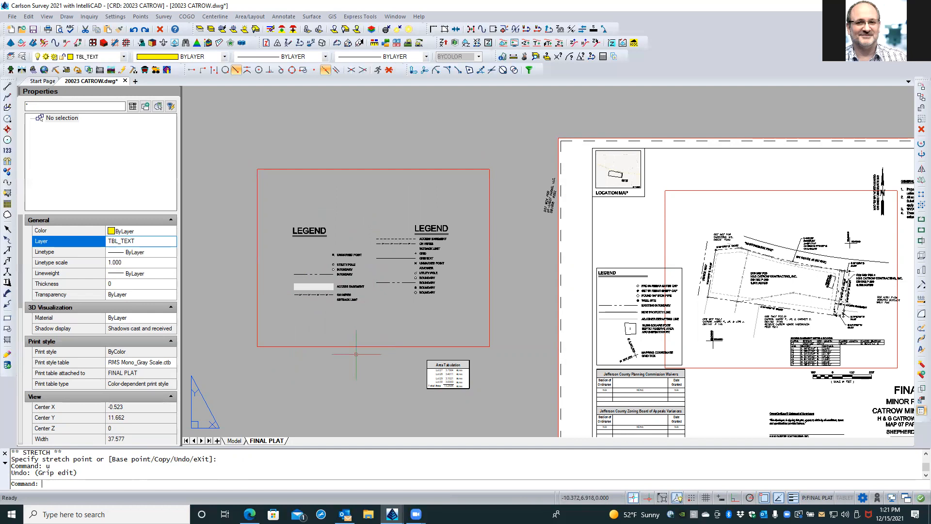
Step: Move both legends from model space to paper space with CHSPACE, selecting them inside the activated legend viewport
double_click(359, 337)
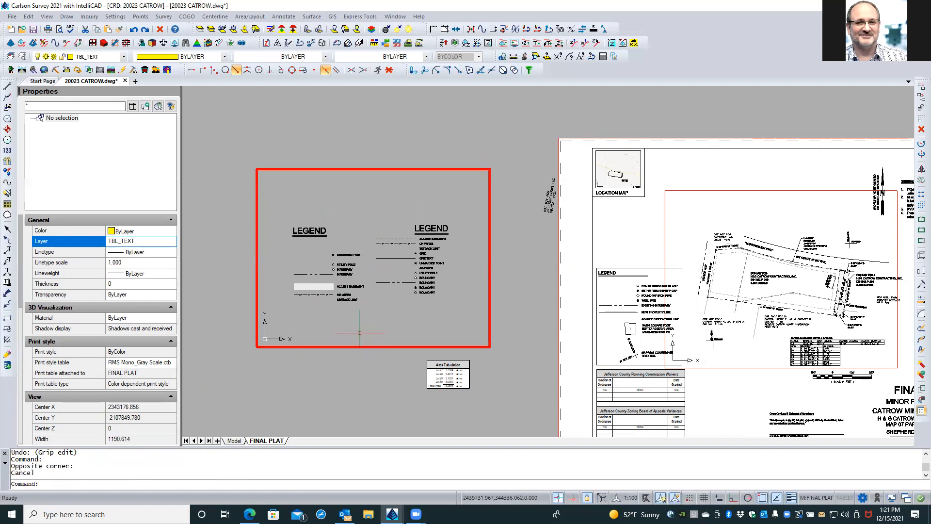
type("CHSPACE")
key("Return")
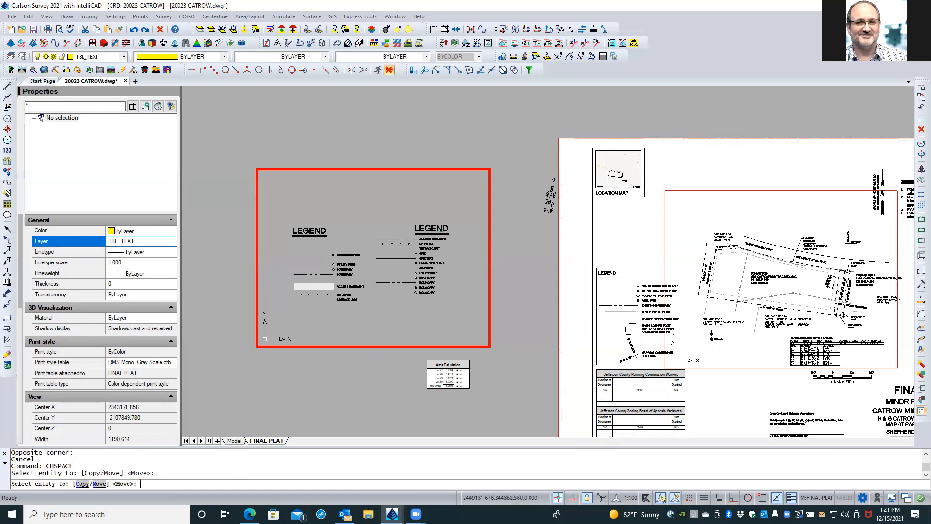
left_click(453, 212)
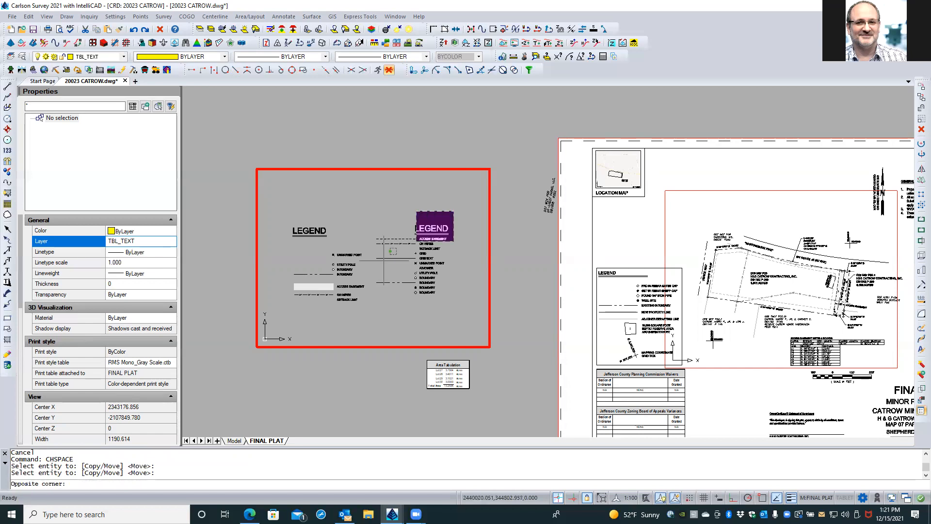
left_click(283, 302)
key("Return")
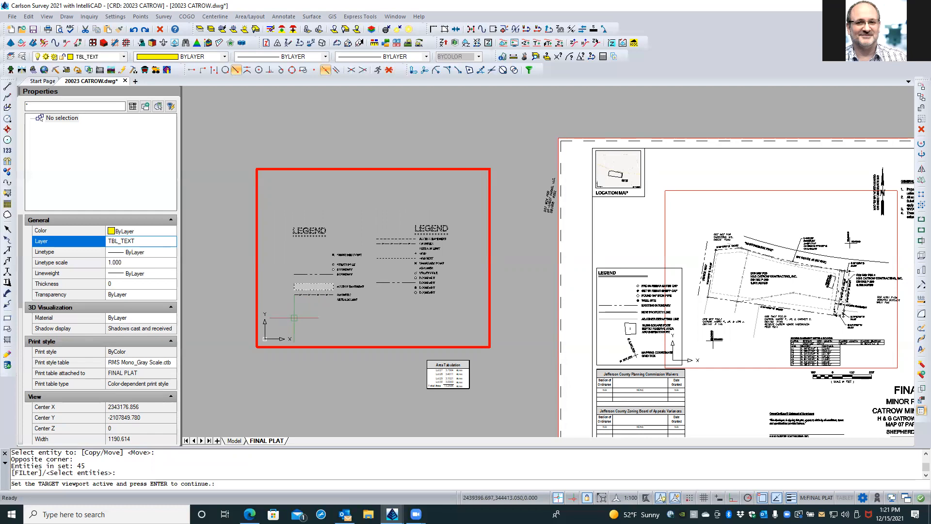
key("Return")
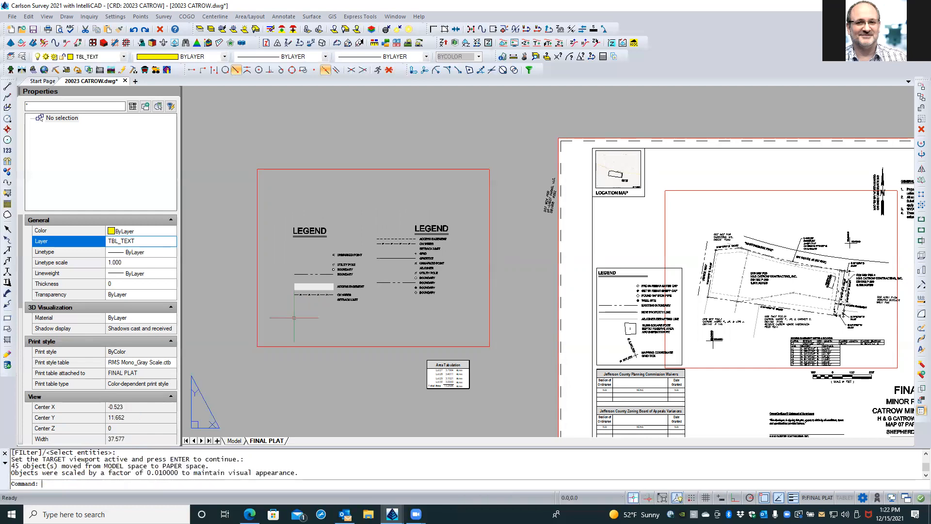
Step: Shift the legend viewport relative to the two legends to test that they are independent of it, and delete the viewport
key("Escape")
key("Escape")
left_click(258, 346)
left_click(373, 258)
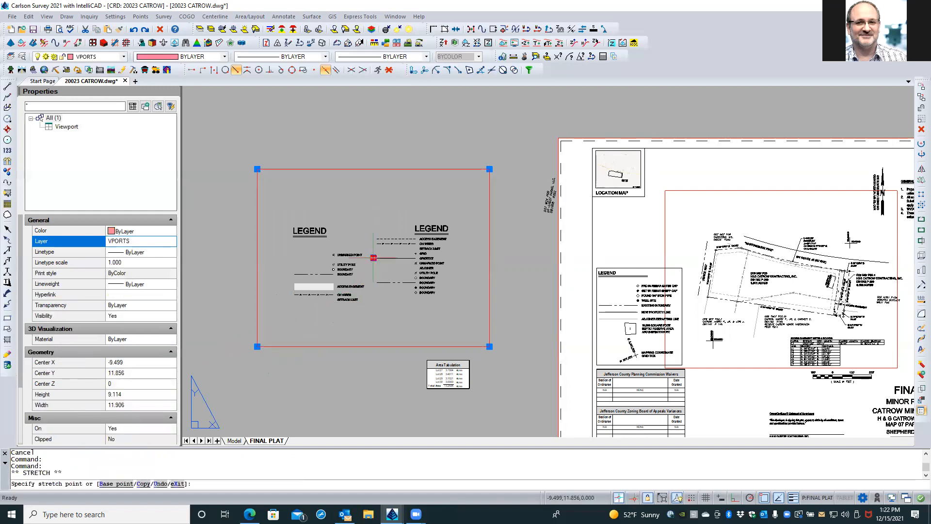
left_click(356, 236)
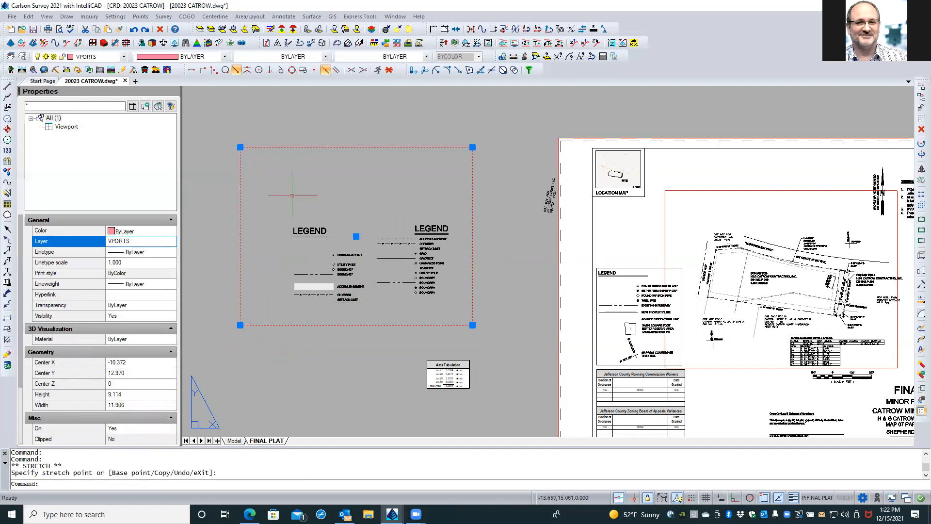
key("Delete")
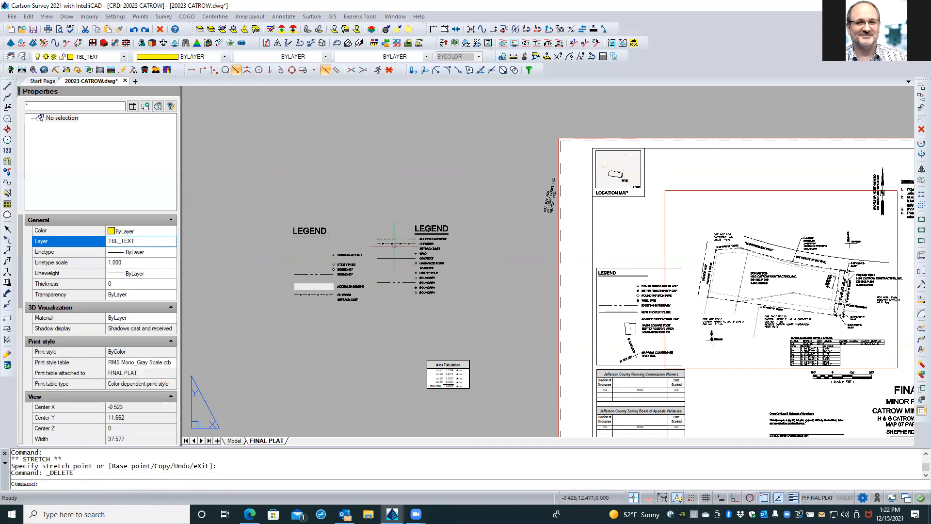
Step: Move the stray HY-CREST FARMS, LLC adjoiner label farther away from the plat sheet's edge into the empty area beside it
scroll(558, 186, "up", 2)
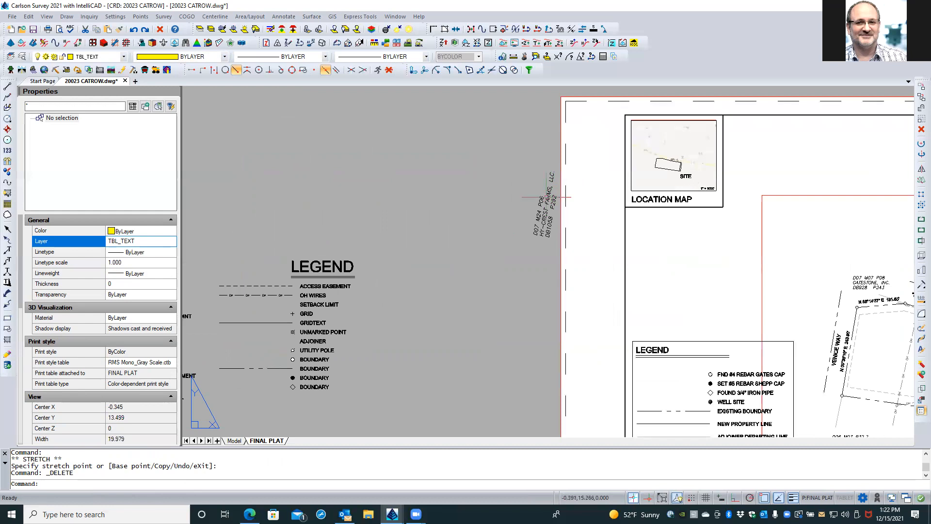
scroll(529, 209, "up", 3)
left_click(534, 227)
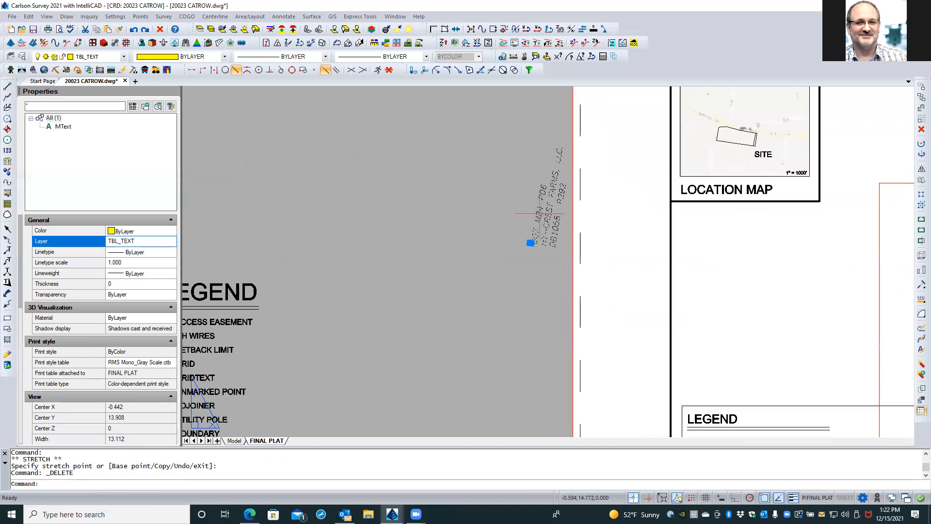
left_click(530, 242)
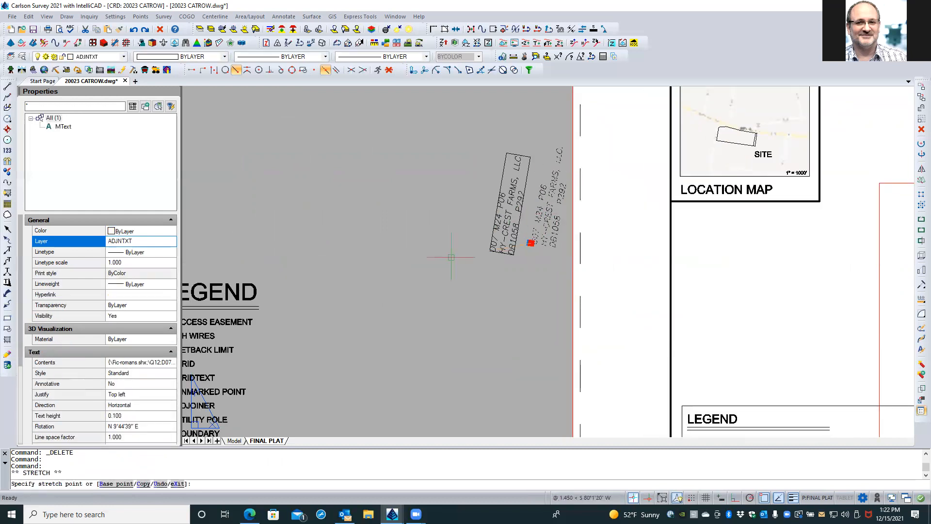
left_click(427, 203)
key("Escape")
key("Escape")
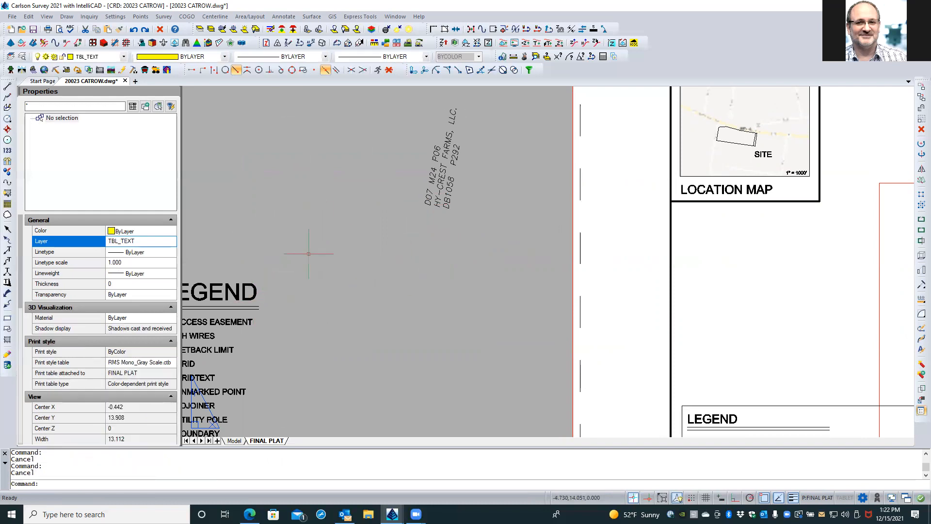
Step: Delete the WELL SITE symbol and text from the plat's existing legend
scroll(311, 248, "down", 2)
scroll(328, 226, "down", 1)
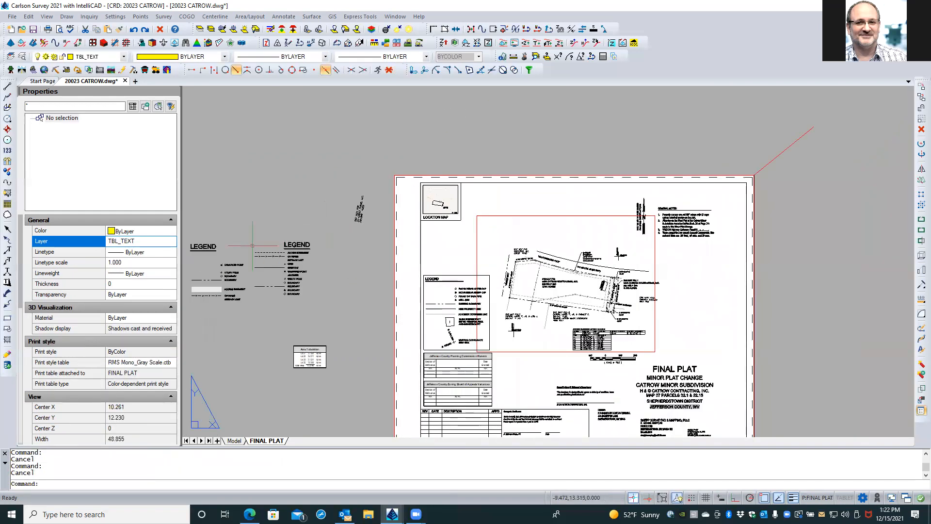
scroll(496, 324, "down", 1)
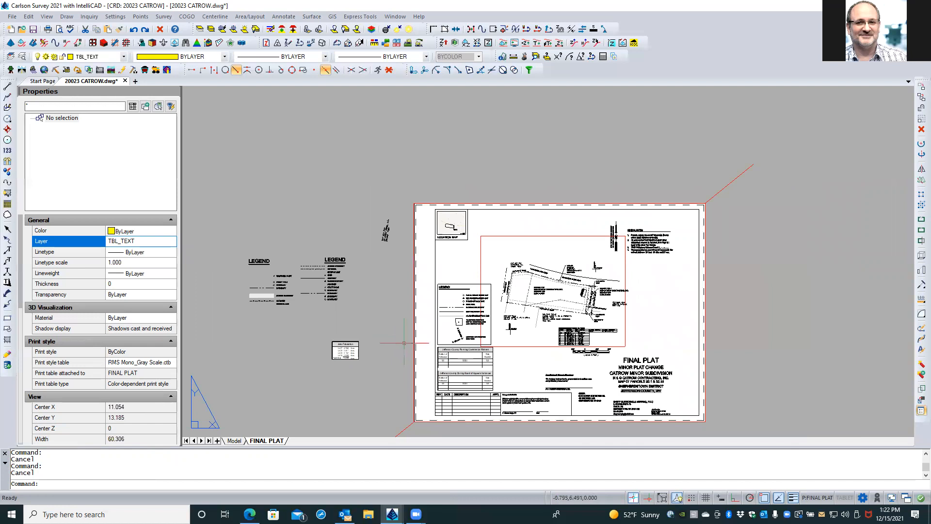
scroll(364, 263, "up", 1)
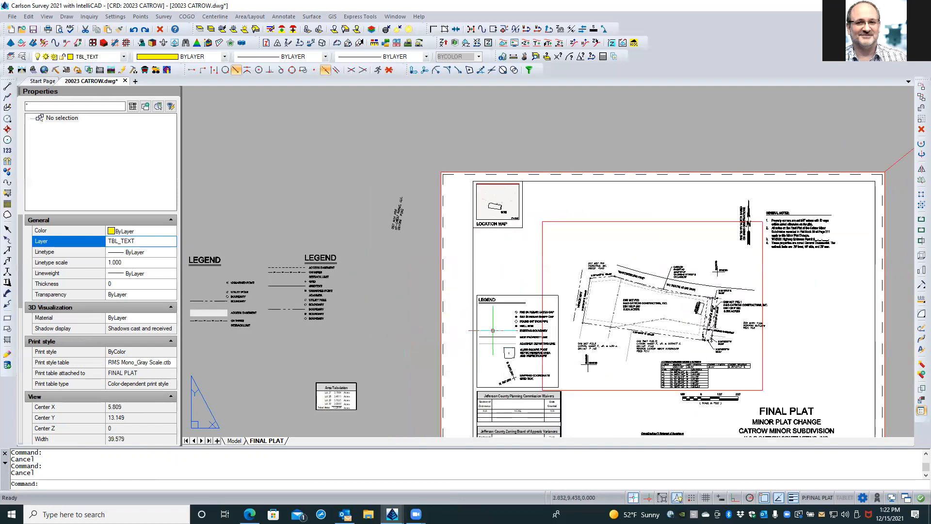
middle_click_drag(516, 305, 555, 242)
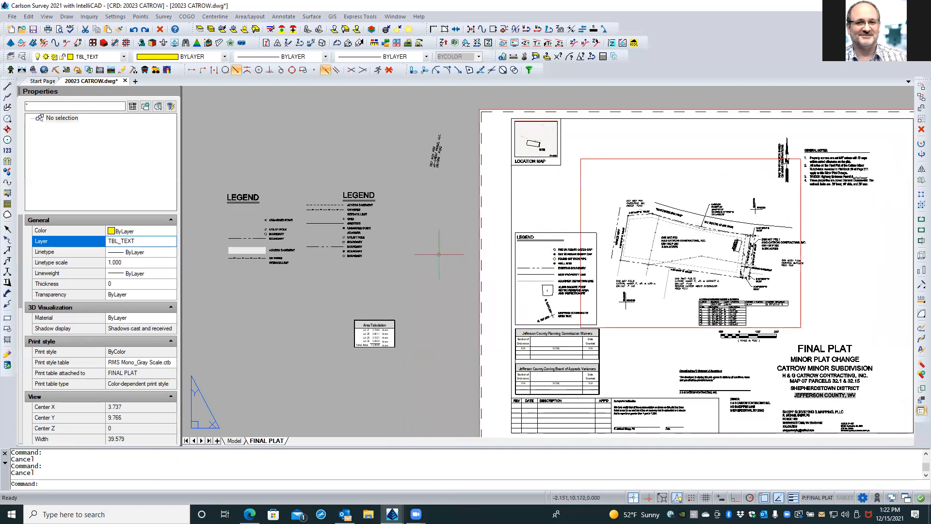
scroll(553, 250, "up", 2)
scroll(553, 251, "up", 3)
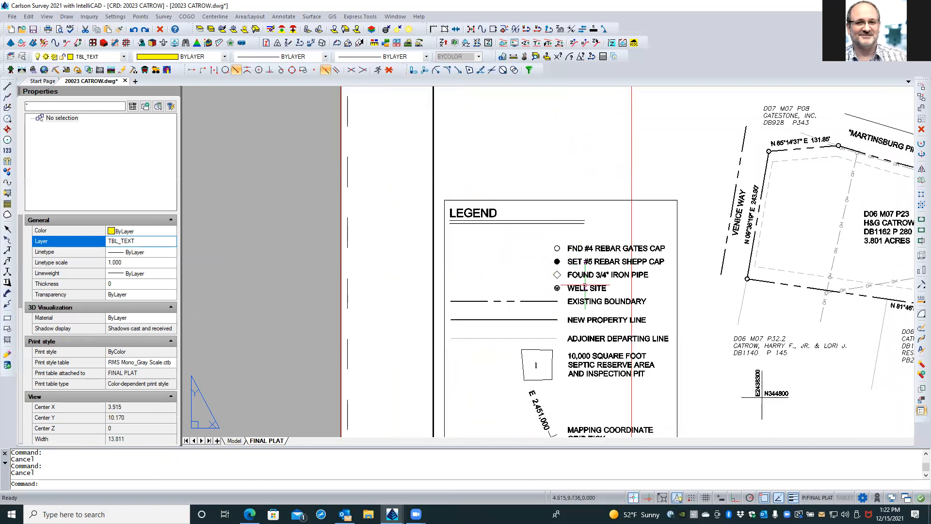
scroll(599, 286, "up", 2)
left_click(614, 285)
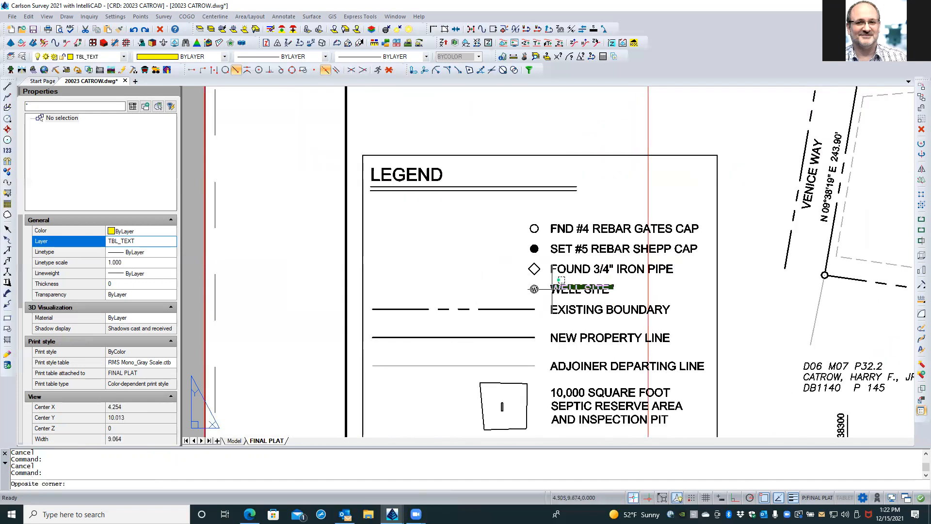
left_click(526, 294)
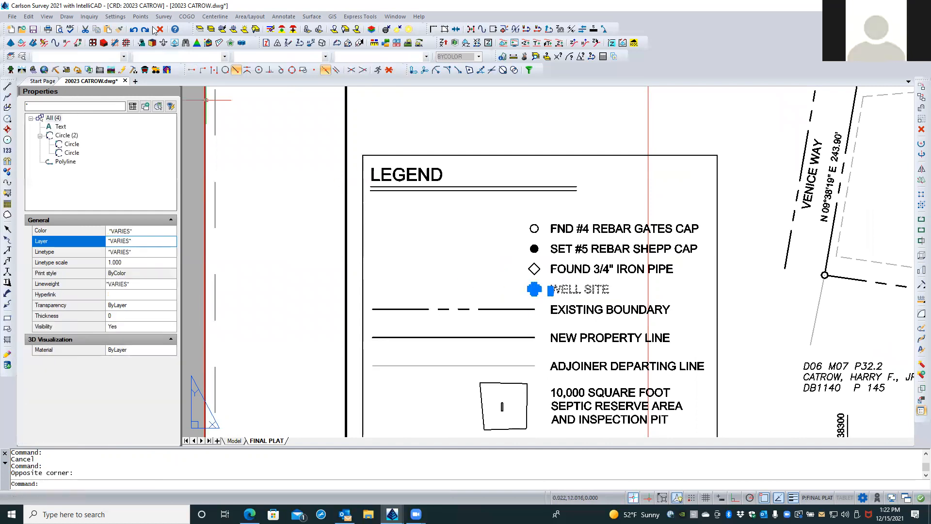
key("Delete")
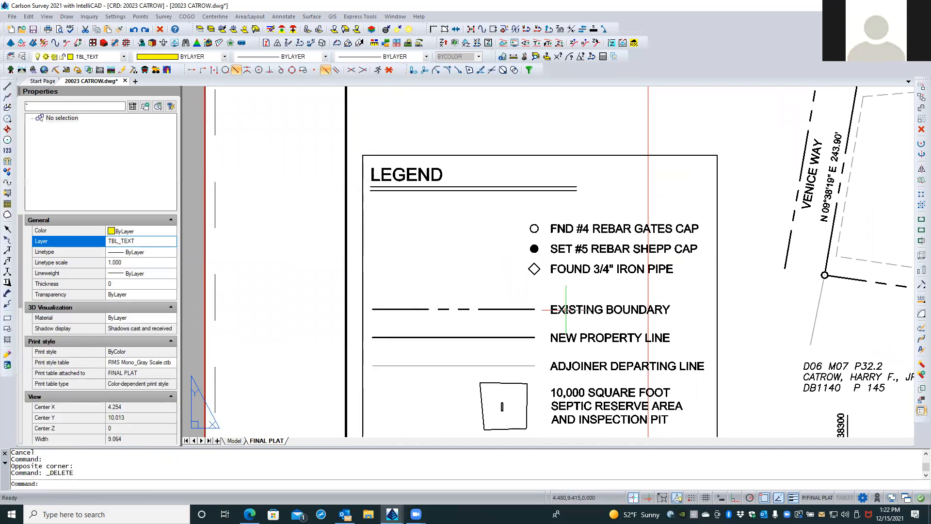
Step: Delete the NEW PROPERTY LINE entry and the 10,000 SQUARE FOOT SEPTIC RESERVE AREA AND INSPECTION PIT entry from the plat's legend
left_click(585, 334)
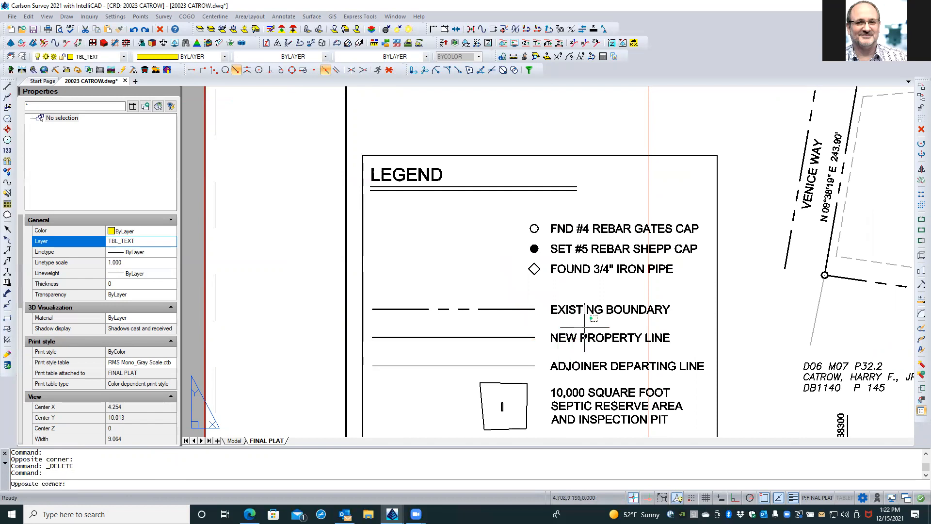
left_click(505, 342)
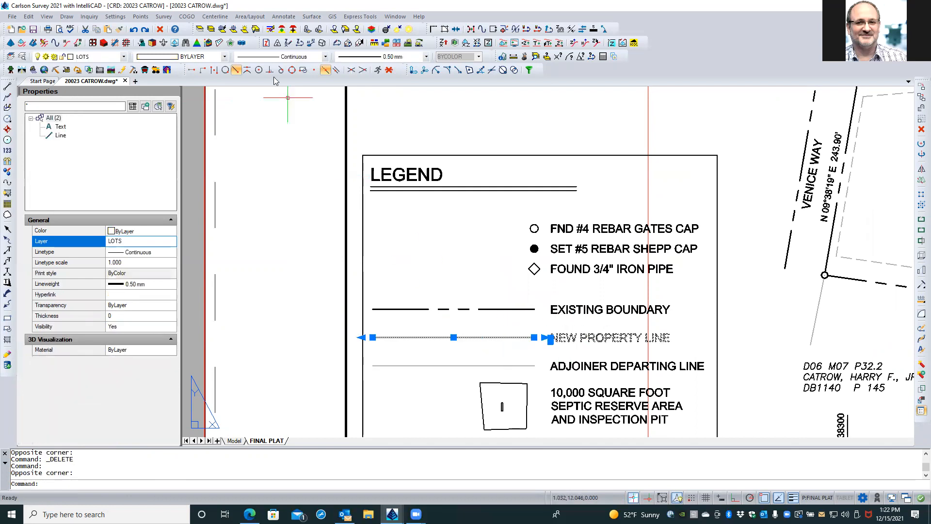
key("Delete")
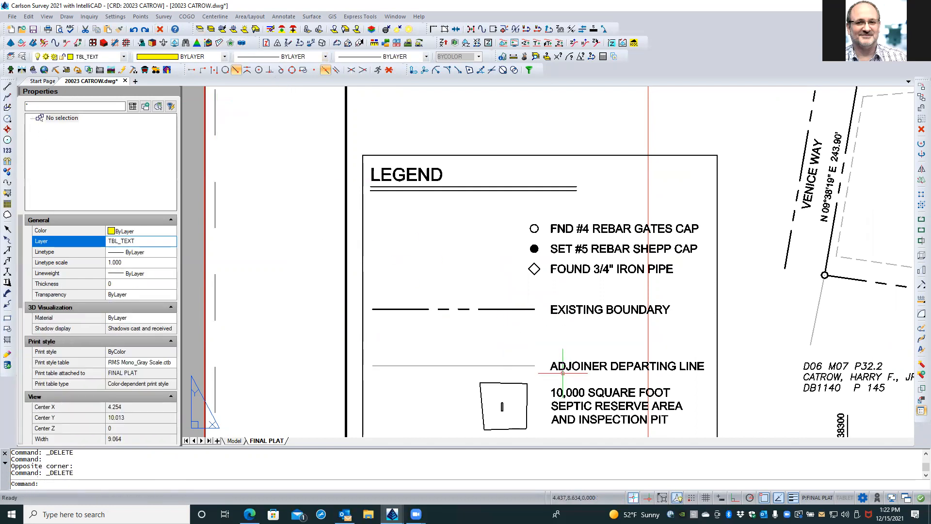
left_click(586, 383)
left_click(496, 417)
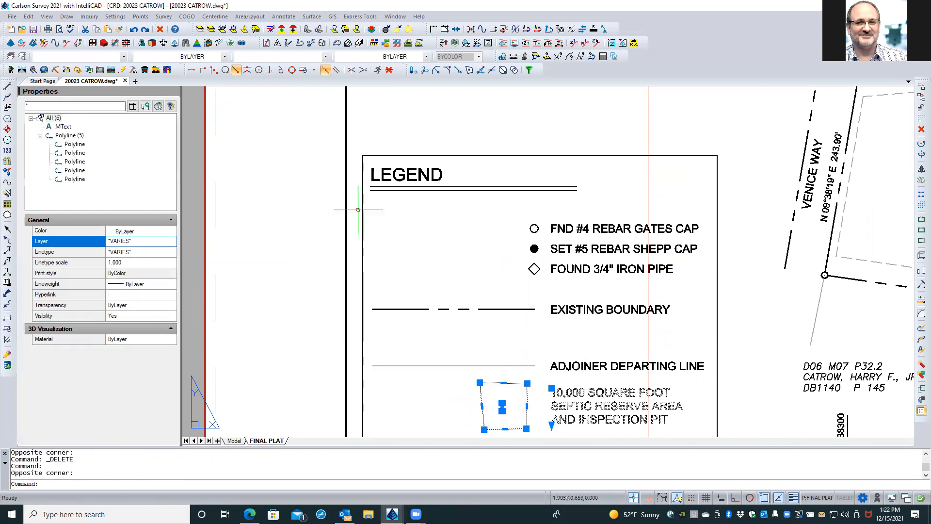
left_click(160, 29)
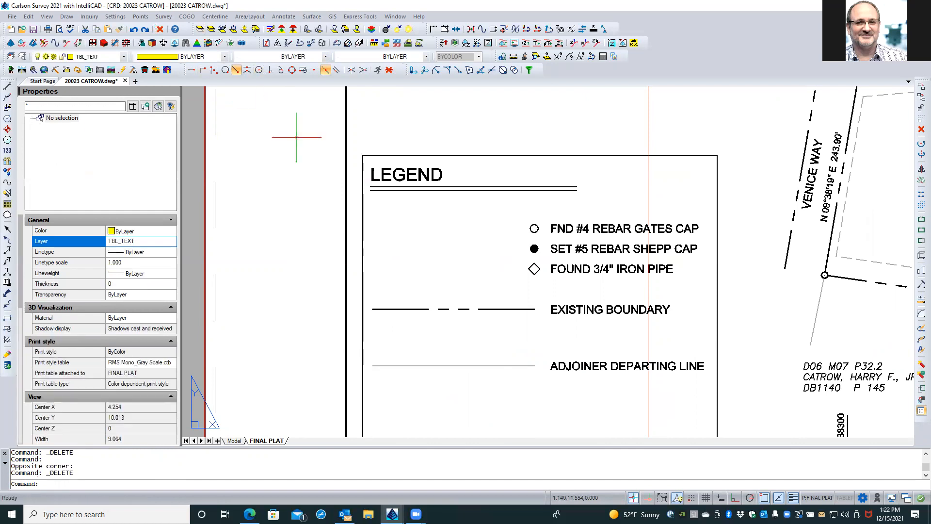
Step: Move the UNMARKED POINT symbol and text down one row, directly above UTILITY POLE in the shorter off-sheet legend, using Insert snaps
scroll(413, 151, "down", 3)
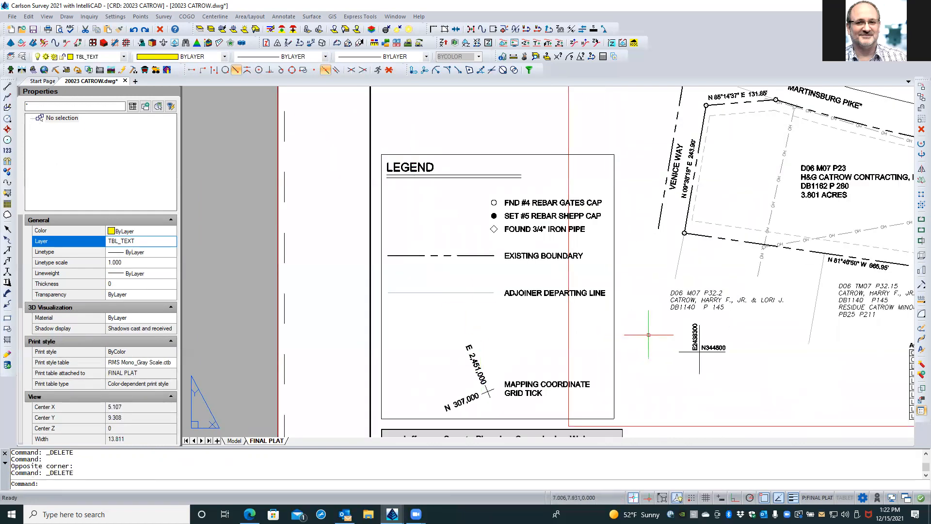
scroll(648, 335, "down", 3)
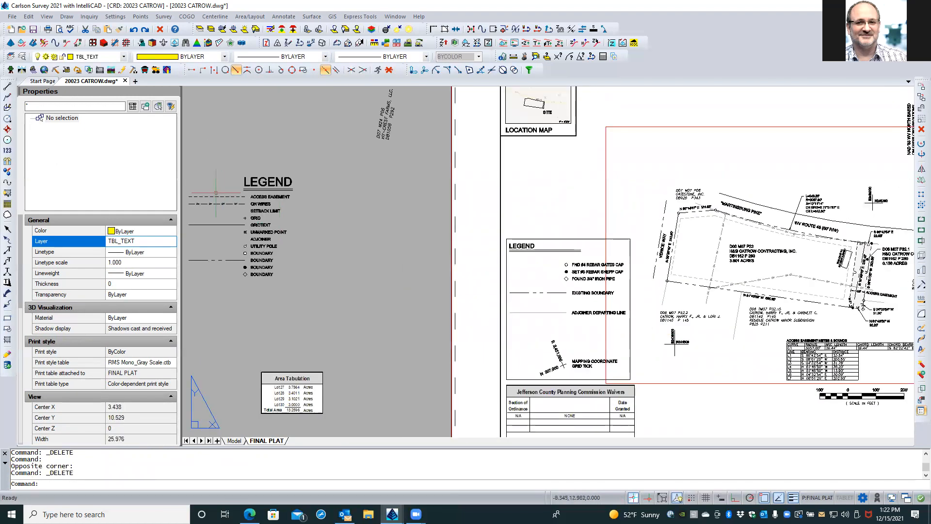
middle_click_drag(218, 196, 373, 212)
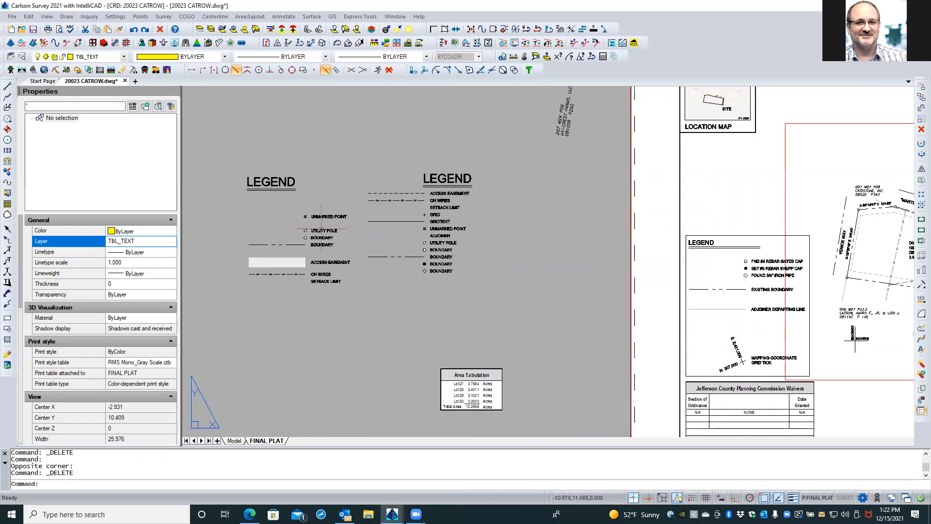
scroll(343, 229, "up", 2)
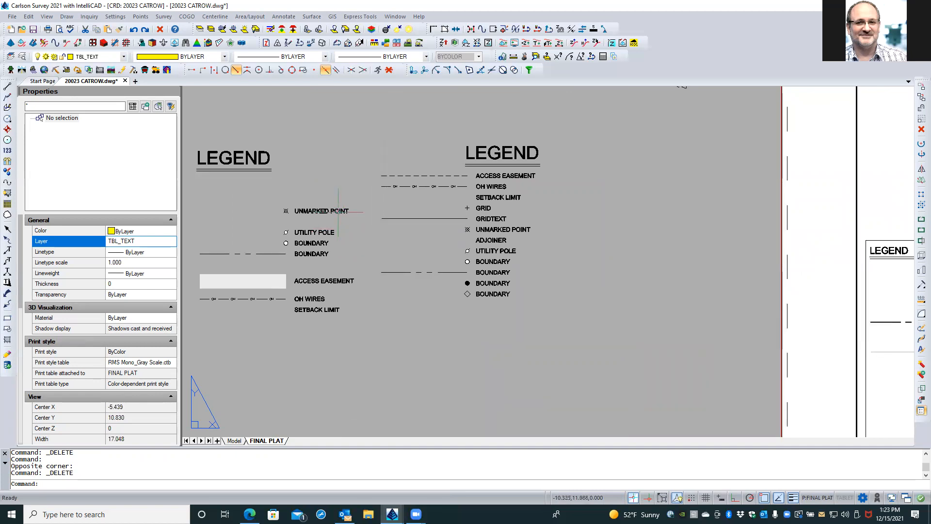
scroll(338, 211, "up", 3)
left_click(309, 205)
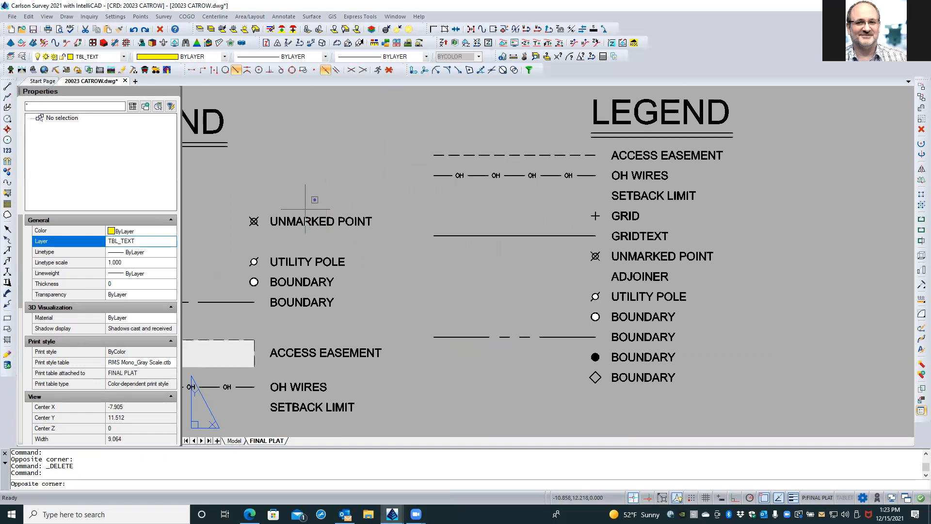
left_click(252, 237)
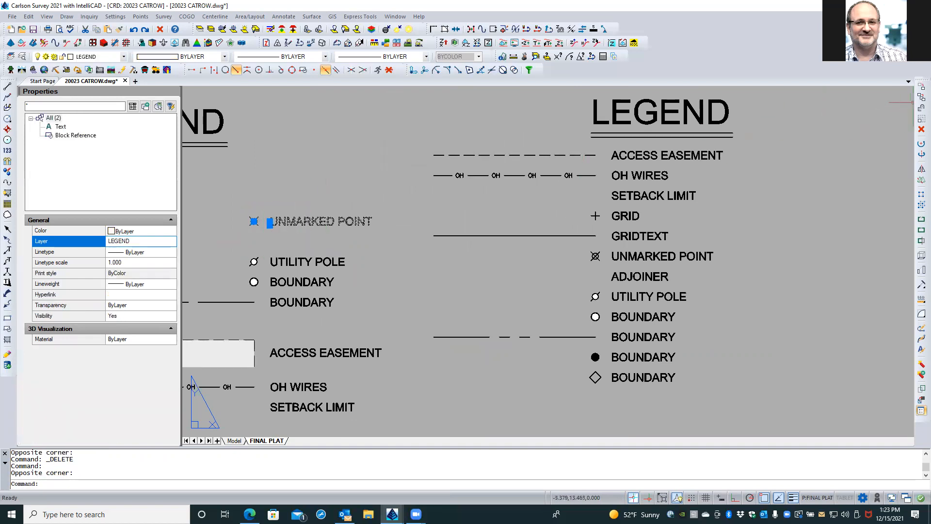
left_click(921, 107)
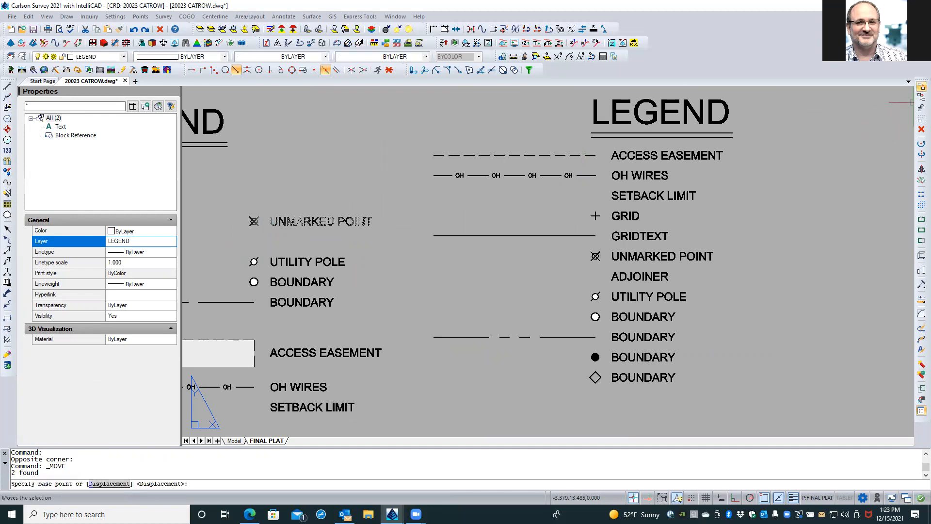
right_click(367, 269, "shift")
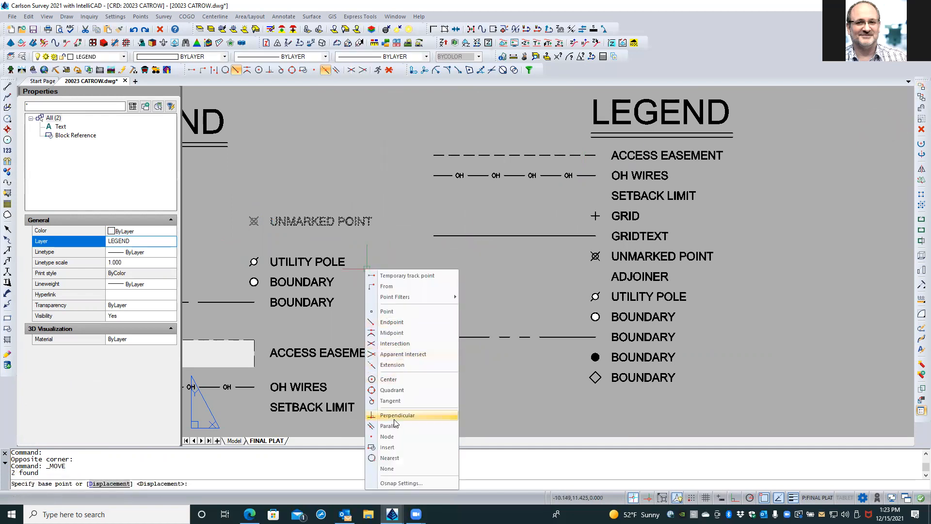
left_click(387, 447)
left_click(329, 261)
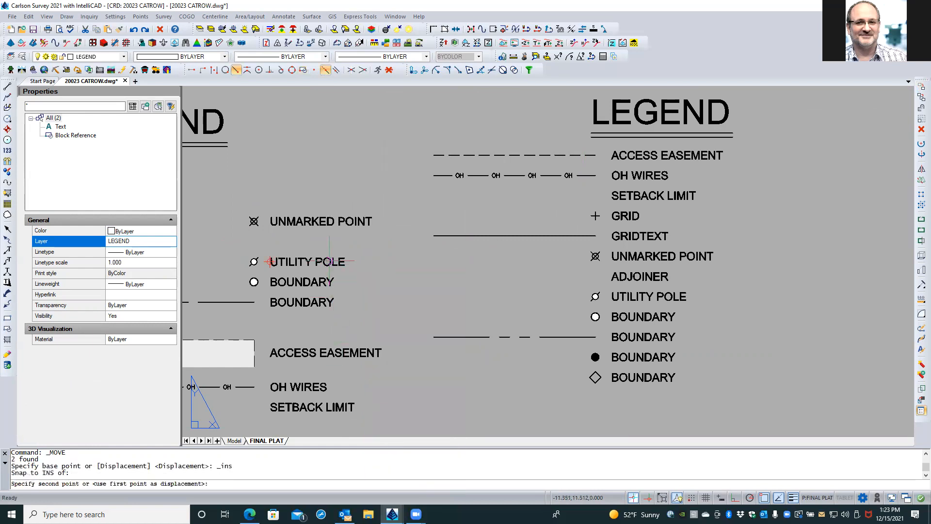
right_click(357, 271, "shift")
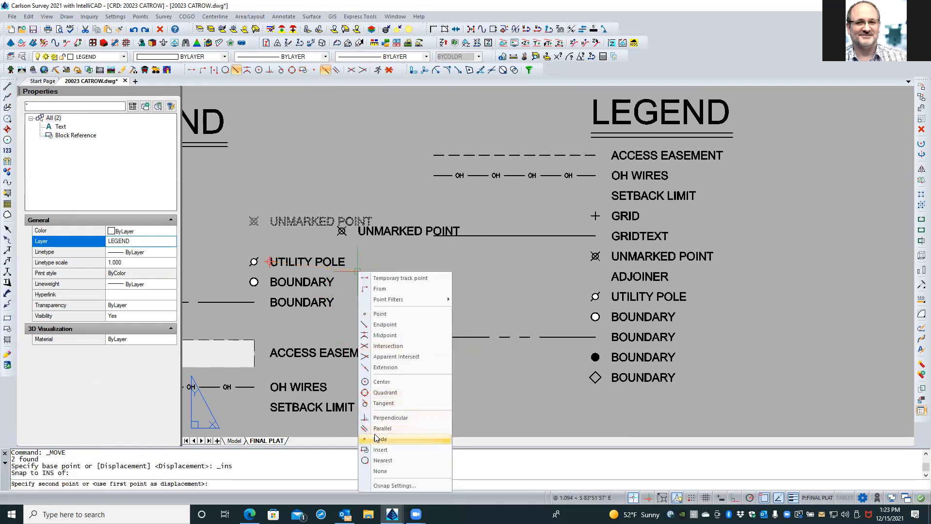
left_click(380, 450)
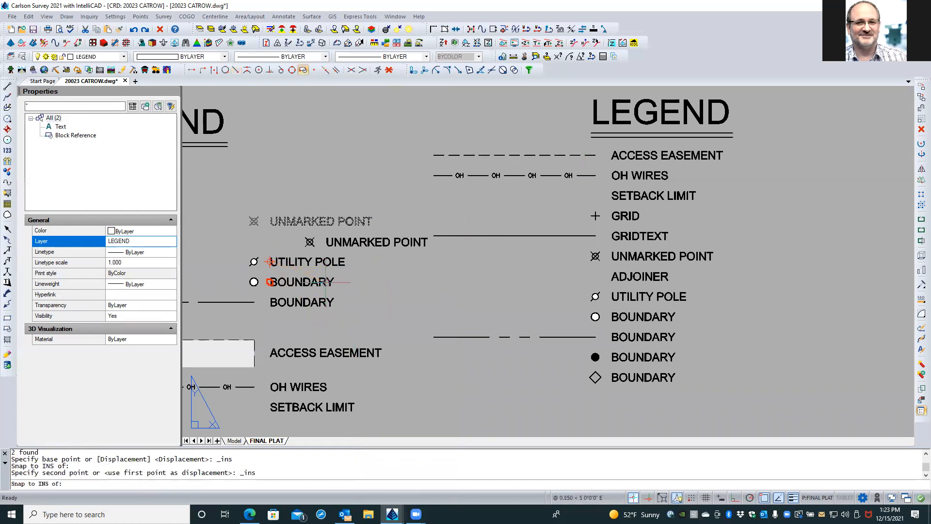
left_click(269, 262)
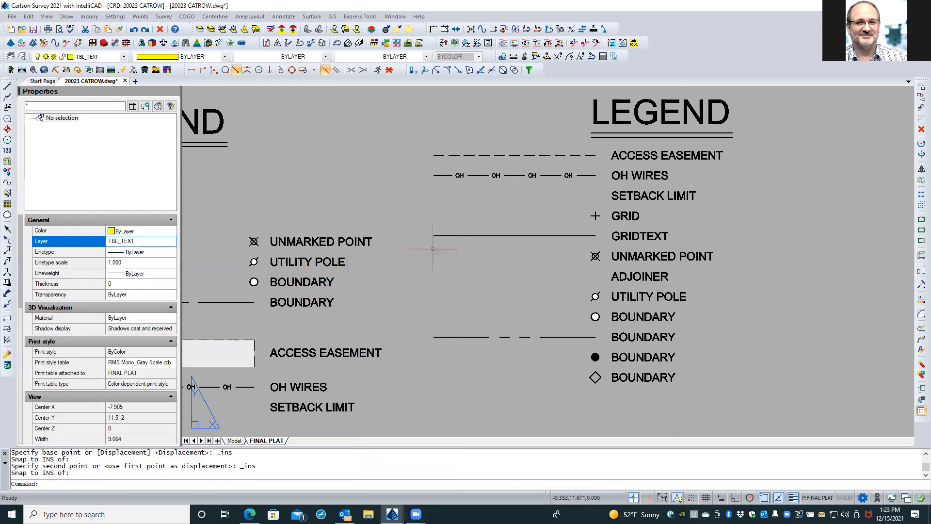
Step: Delete the BOUNDARY entry with the dashed line from the shorter off-sheet legend
scroll(433, 249, "down", 2)
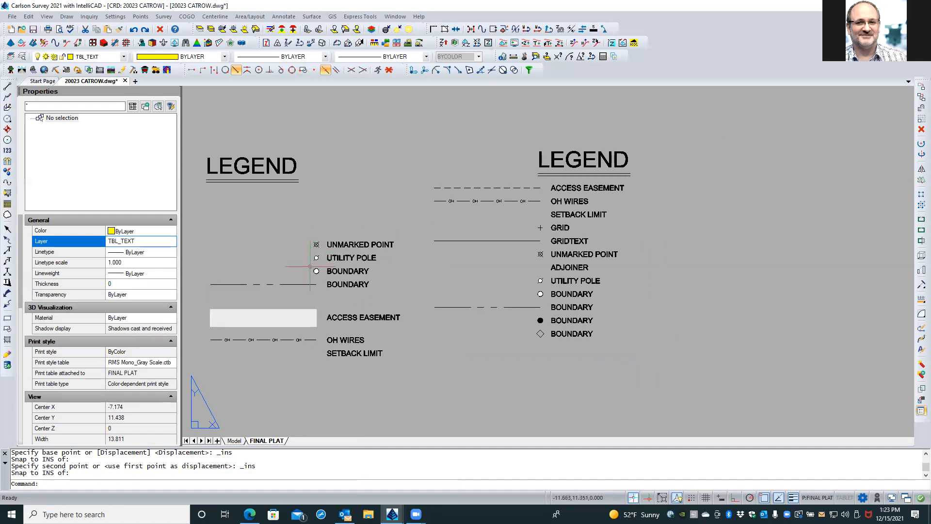
left_click(345, 281)
left_click(272, 295)
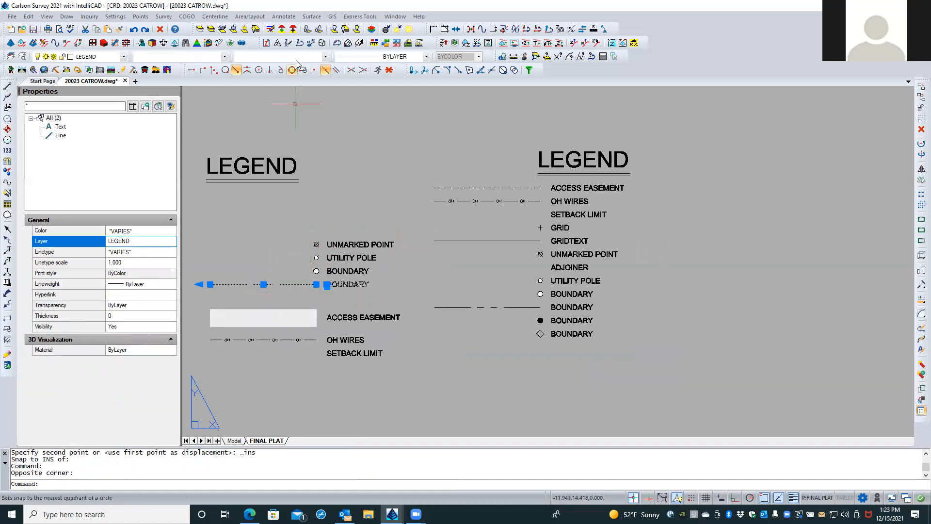
left_click(160, 29)
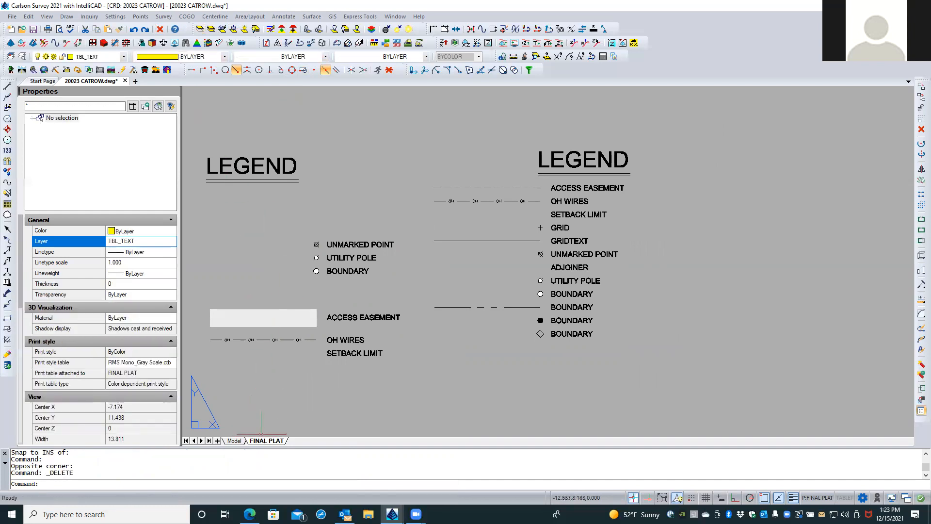
scroll(262, 257, "down", 4)
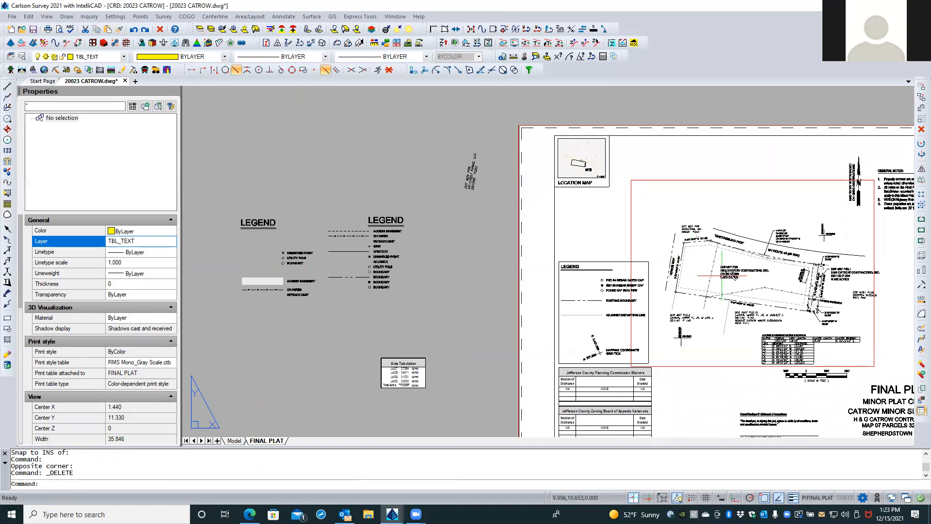
scroll(726, 268, "up", 3)
scroll(449, 293, "down", 1)
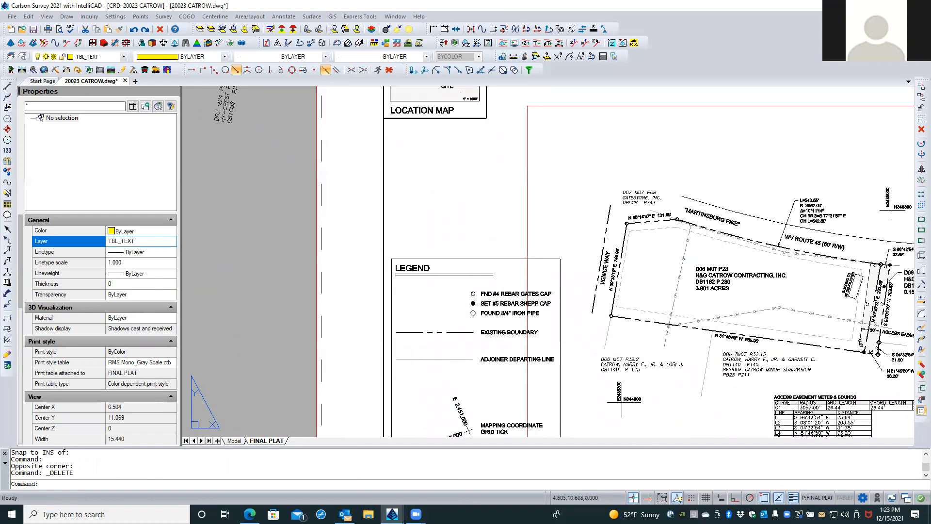
scroll(477, 295, "up", 2)
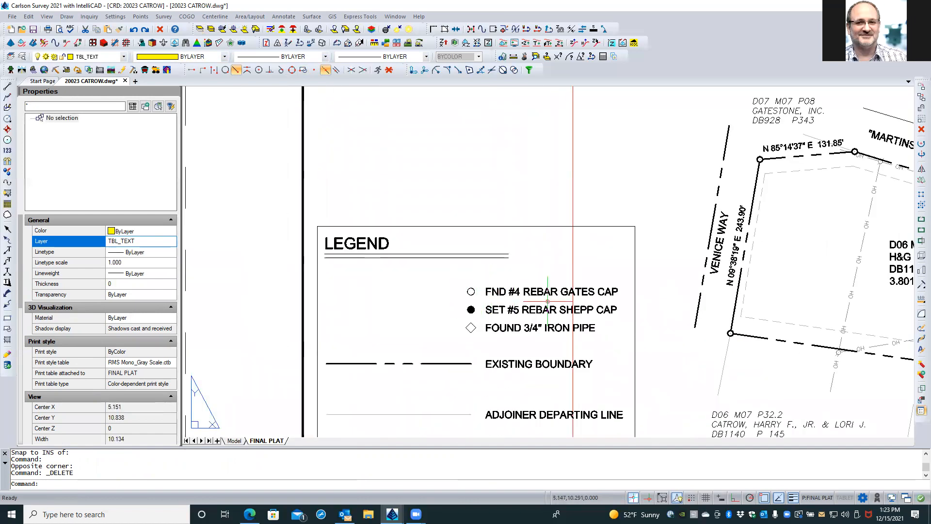
Step: Delete the BOUNDARY entry with the open circle symbol from the longer off-sheet legend
scroll(619, 312, "down", 3)
scroll(267, 293, "up", 3)
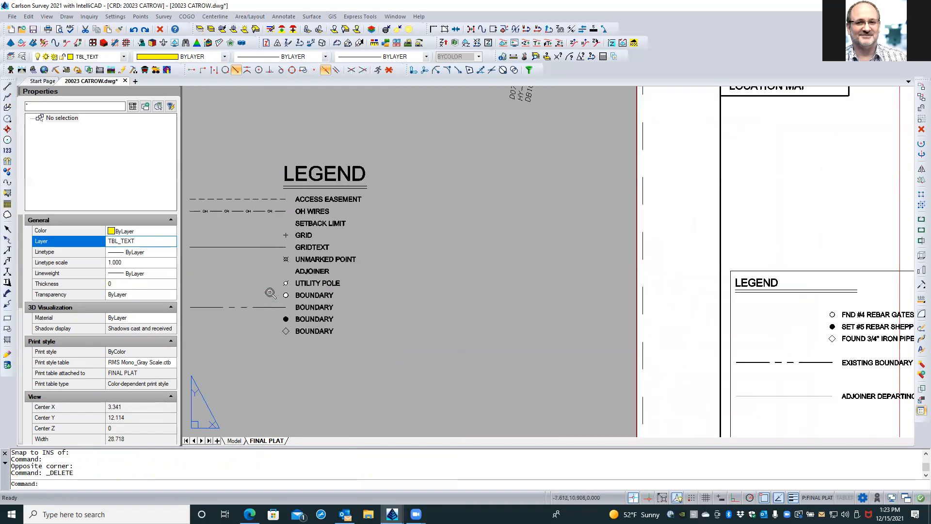
scroll(422, 286, "down", 3)
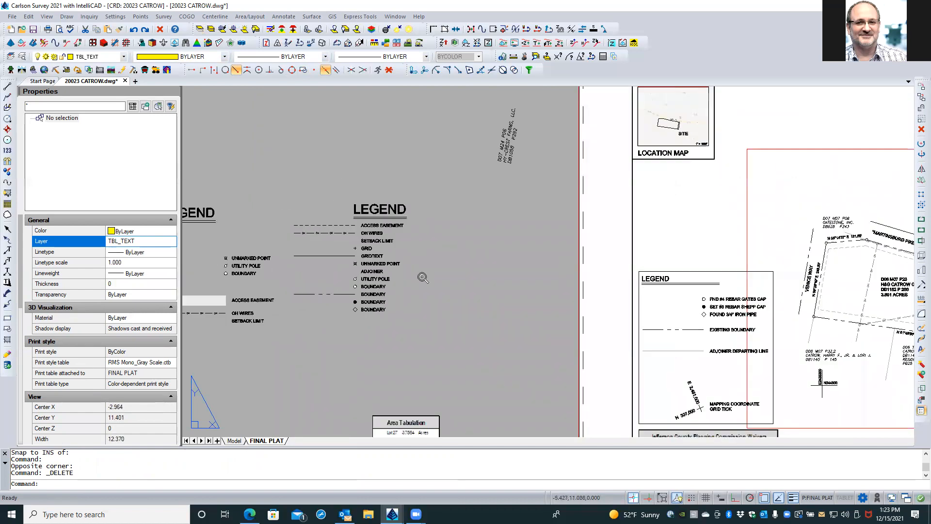
scroll(643, 336, "up", 1)
scroll(415, 285, "down", 2)
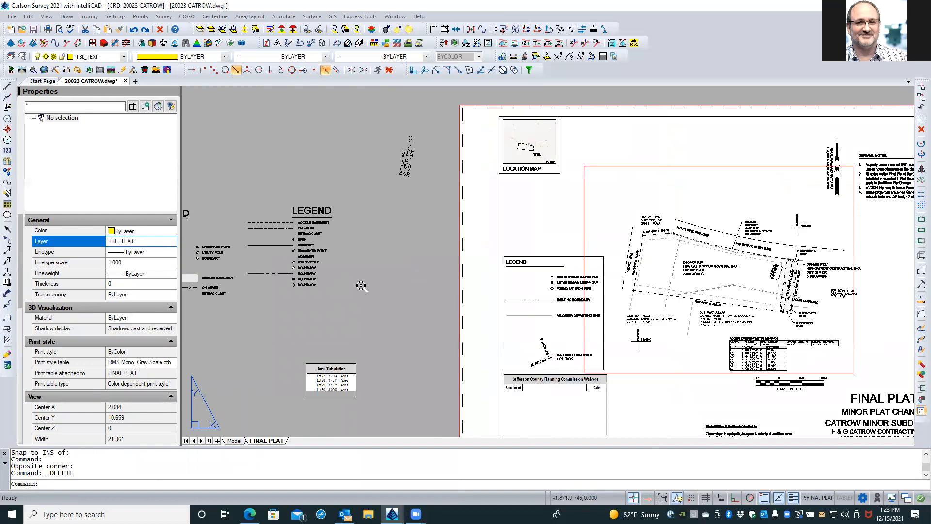
scroll(265, 269, "up", 4)
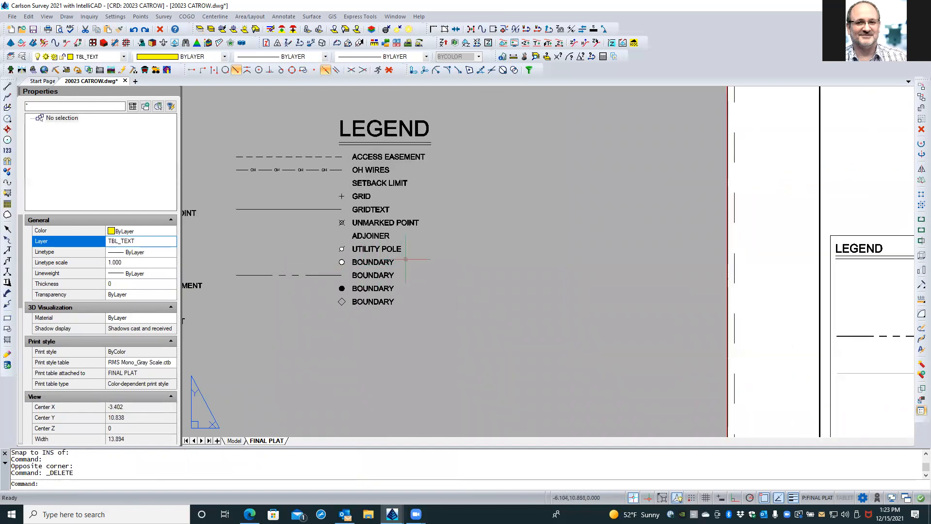
left_click(405, 259)
left_click(334, 268)
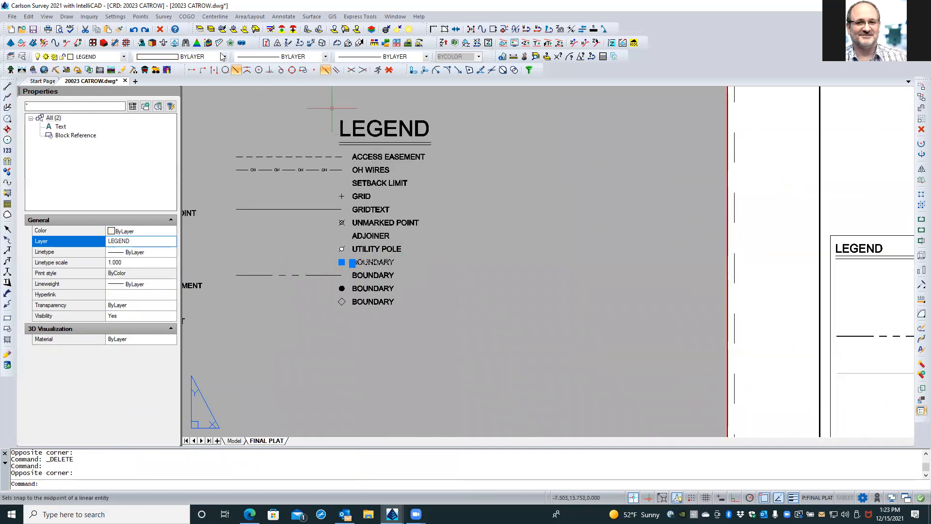
key("Delete")
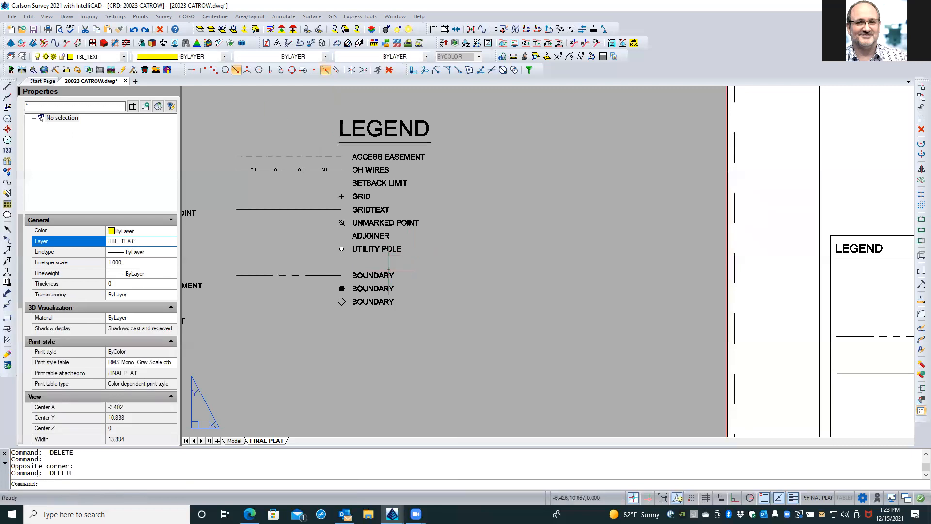
Step: Delete the three remaining BOUNDARY entries, with the dashed line, filled circle and diamond, from the longer off-sheet legend
left_click(392, 270)
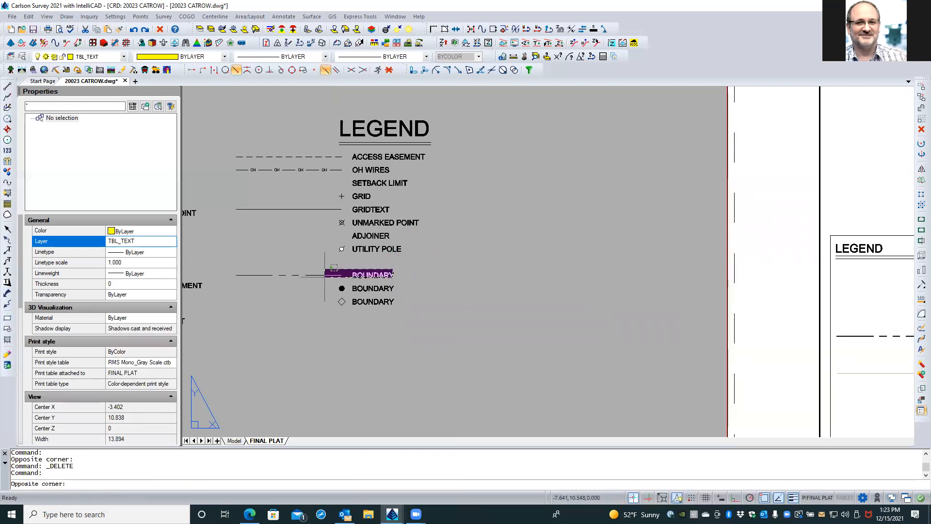
left_click(325, 275)
scroll(474, 273, "down", 1)
scroll(426, 279, "up", 2)
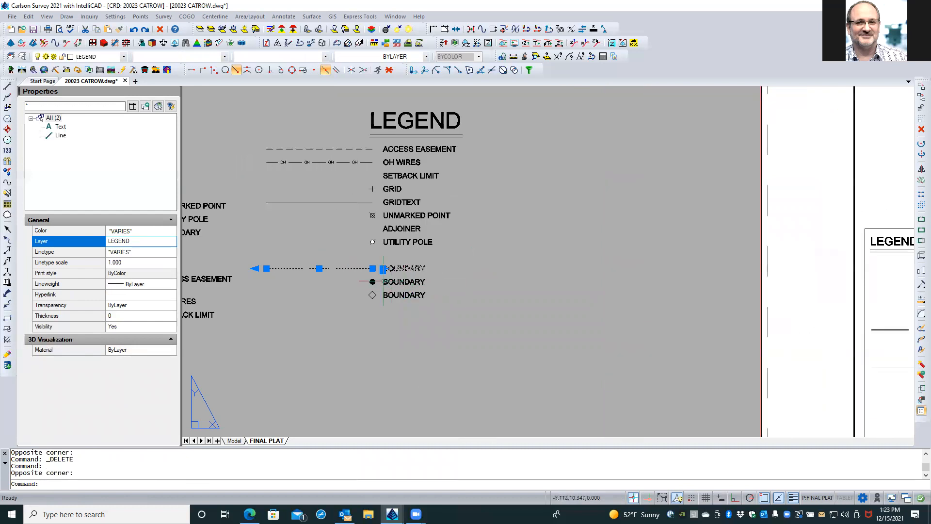
left_click(432, 263)
left_click(369, 307)
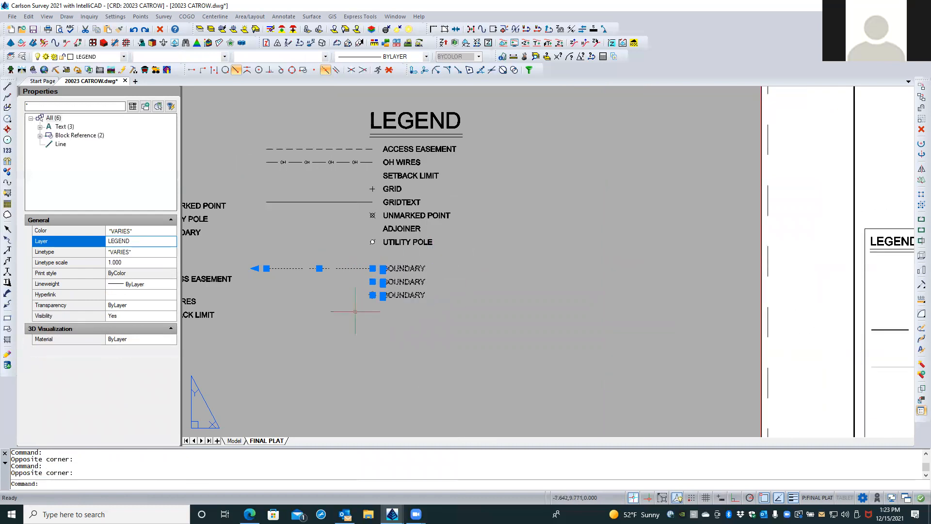
scroll(431, 297, "down", 2)
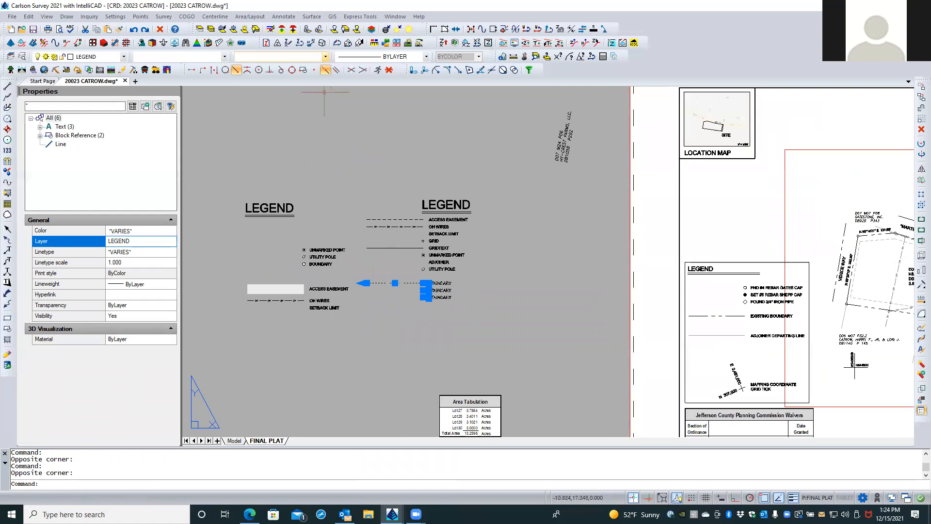
left_click(160, 30)
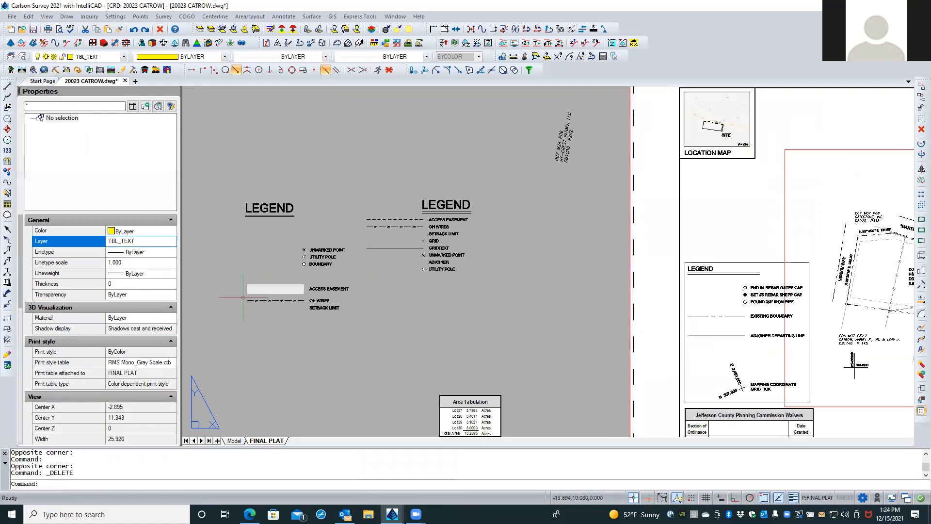
Step: Move the ACCESS EASEMENT, OH WIRES and SETBACK LIMIT entries from the shorter off-sheet legend to just beside the plat's legend box
scroll(244, 300, "up", 2)
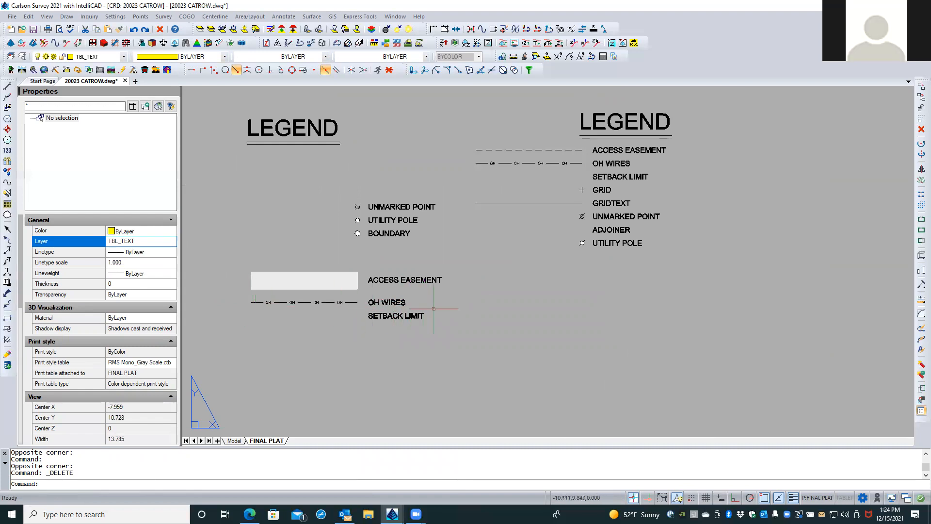
left_click(455, 263)
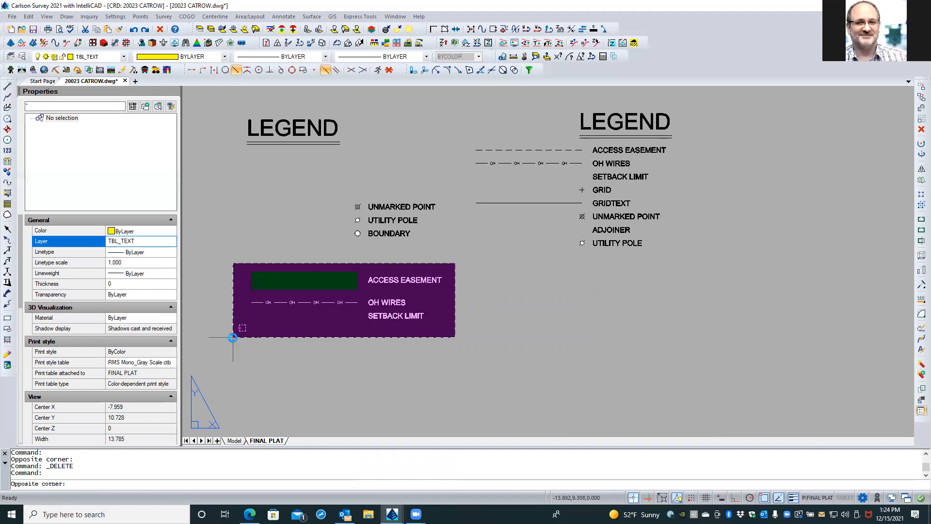
left_click(232, 339)
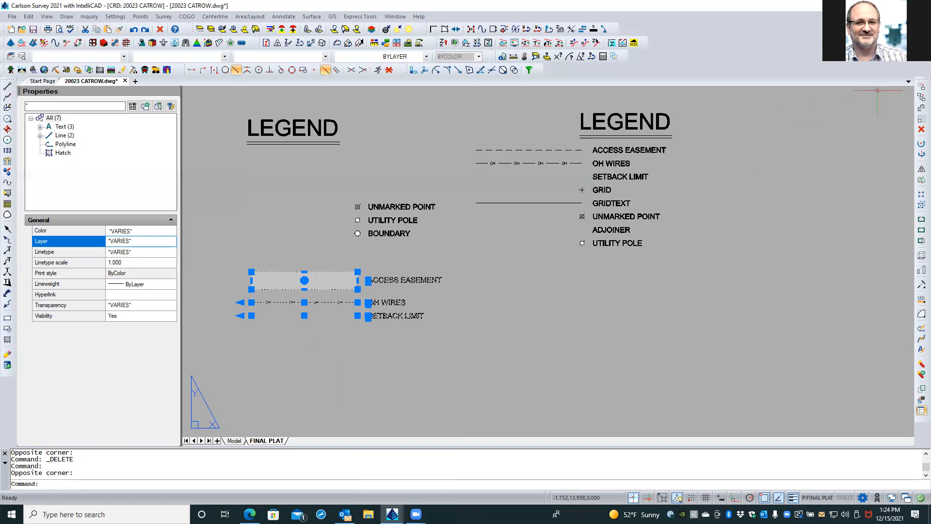
left_click(918, 91)
left_click(320, 351)
scroll(303, 350, "down", 5)
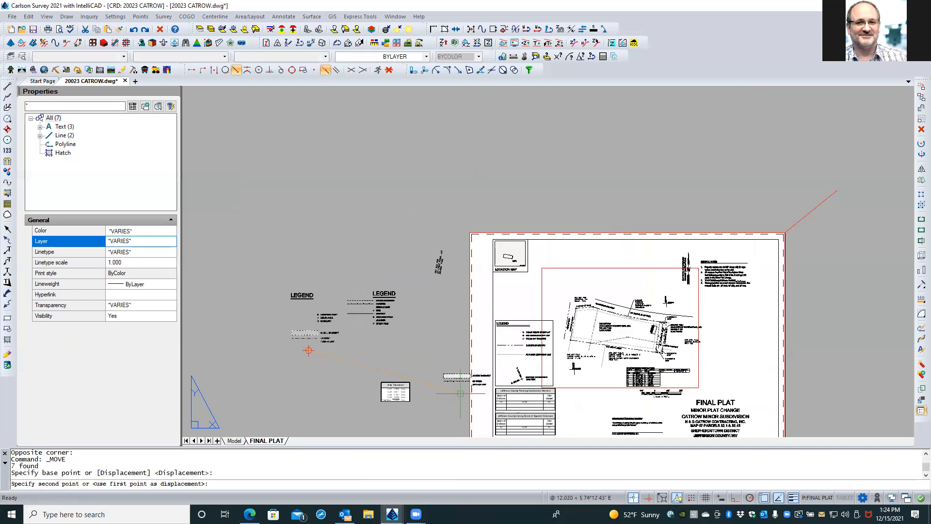
scroll(552, 398, "up", 5)
scroll(514, 358, "up", 1)
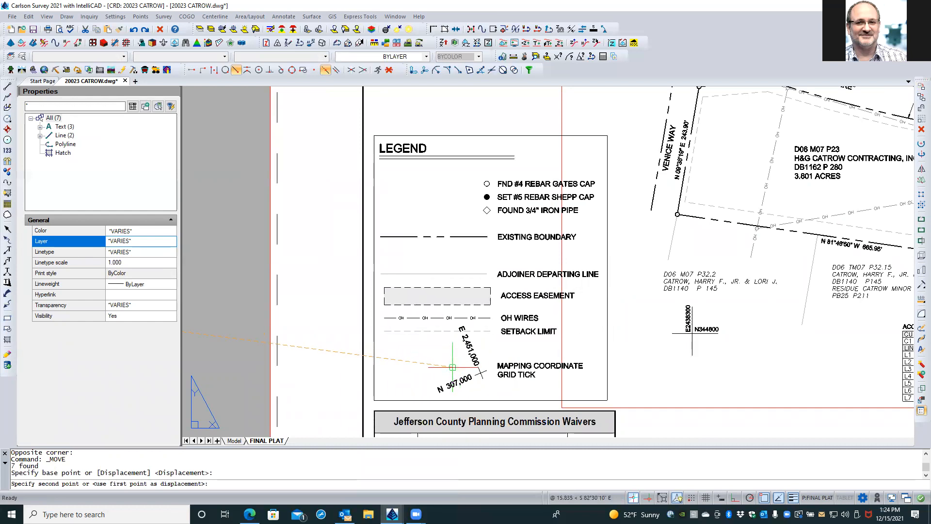
scroll(499, 357, "down", 2)
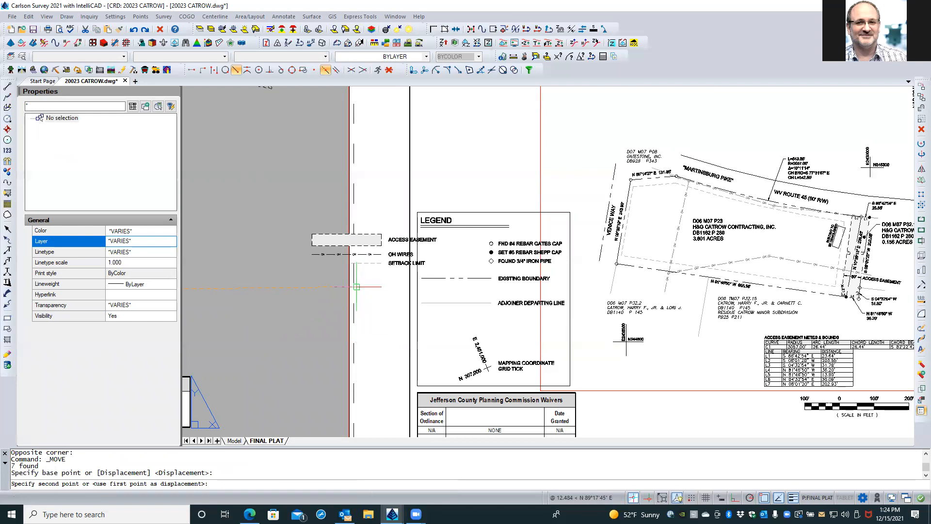
left_click(357, 287)
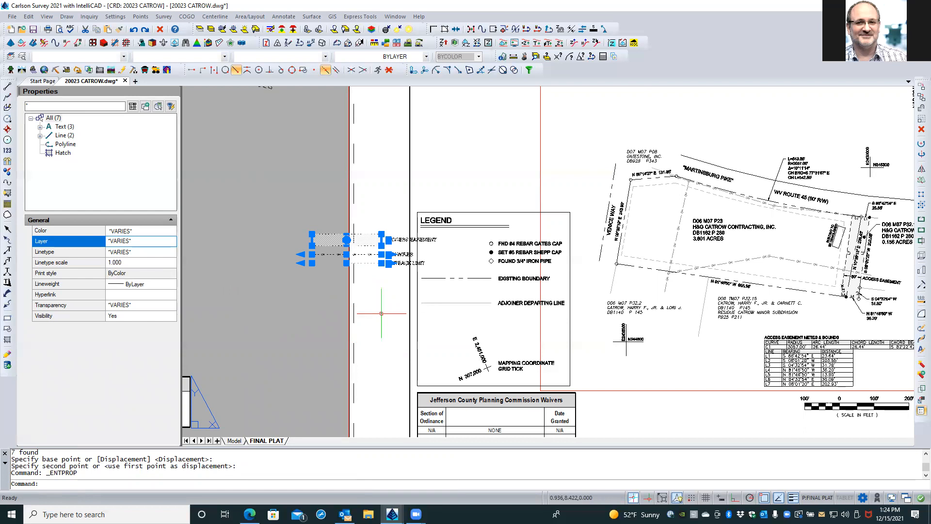
key("Escape")
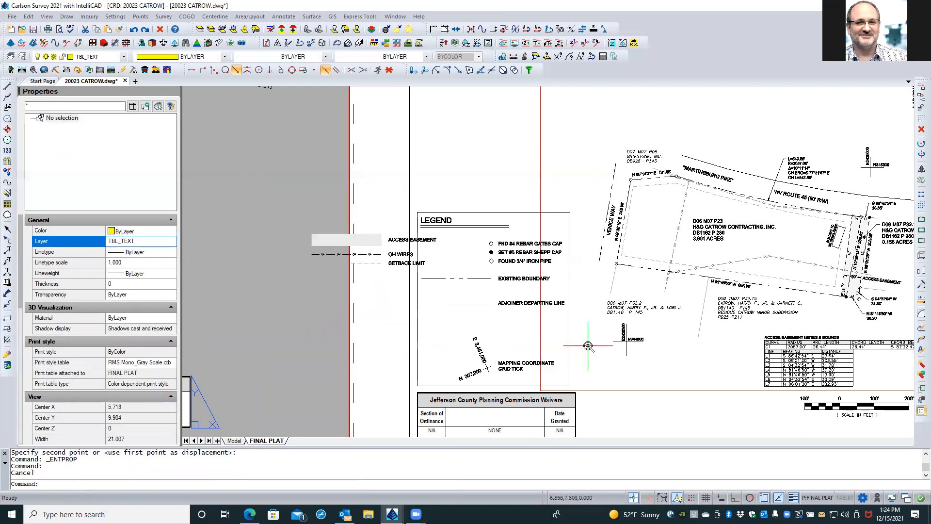
Step: Move the UNMARKED POINT and UTILITY POLE entries into the plat's legend, placing UTILITY POLE on the FND #4 REBAR GATES CAP text with Insert snaps
scroll(588, 346, "down", 4)
scroll(367, 290, "up", 3)
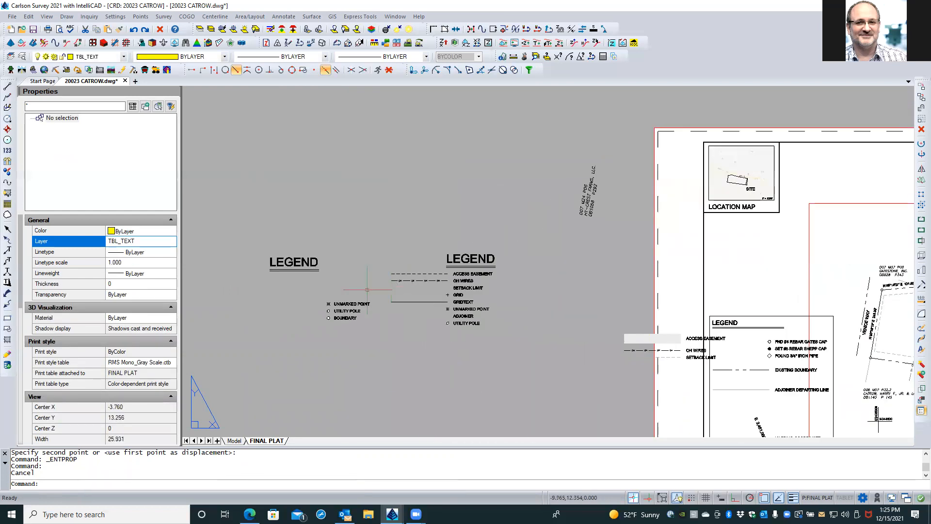
scroll(348, 290, "up", 2)
left_click(344, 297)
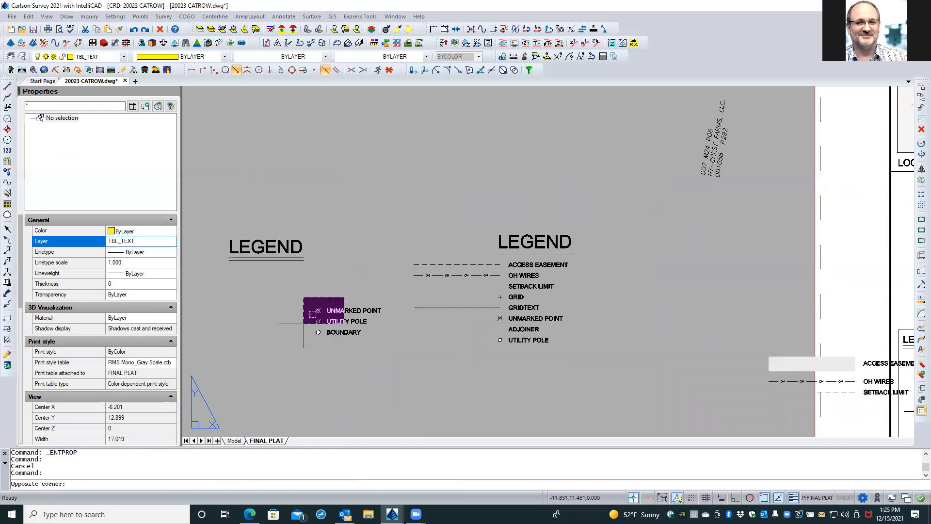
left_click(303, 324)
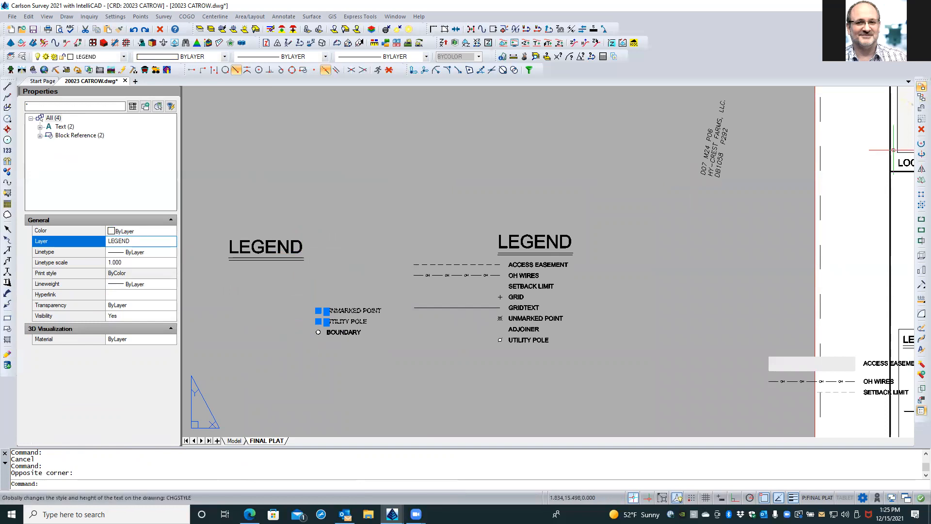
left_click(922, 97)
right_click(366, 293, "shift")
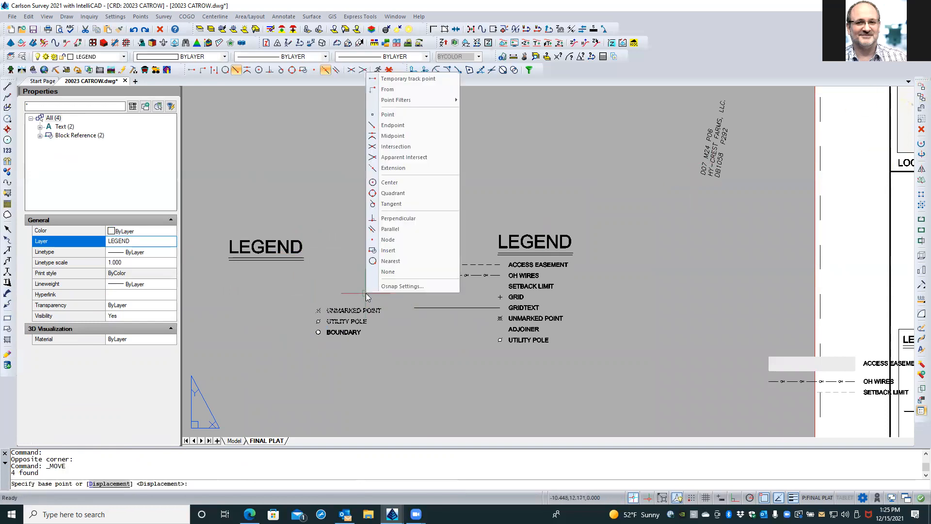
left_click(388, 251)
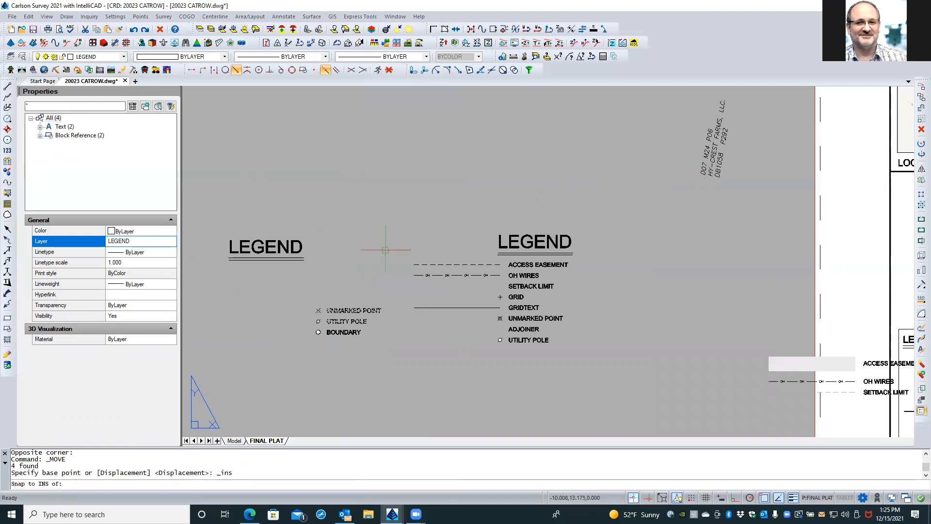
left_click(334, 322)
scroll(334, 322, "down", 5)
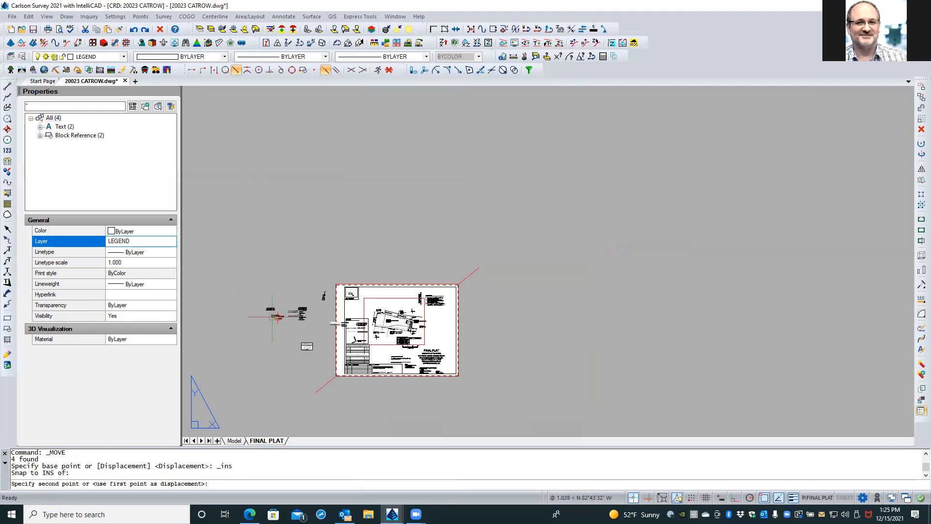
scroll(330, 325, "up", 2)
scroll(402, 330, "up", 7)
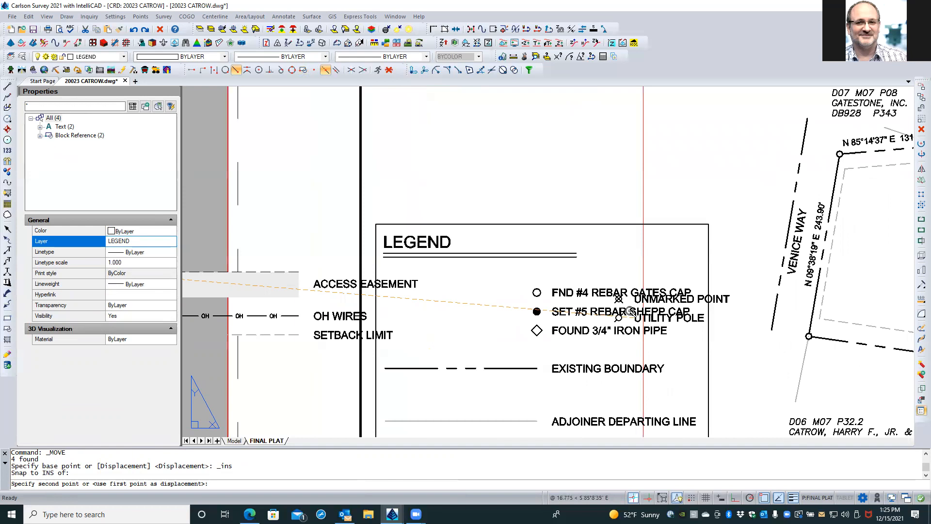
right_click(542, 276, "shift")
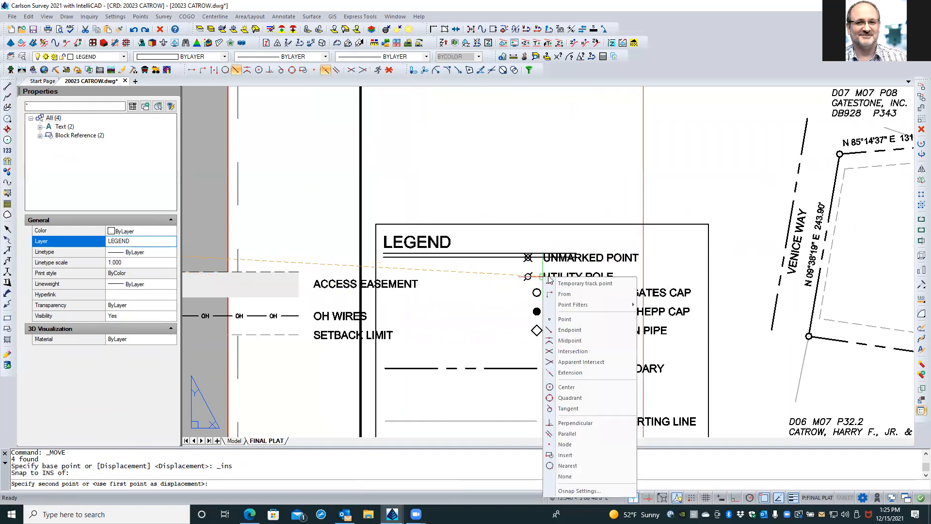
left_click(574, 455)
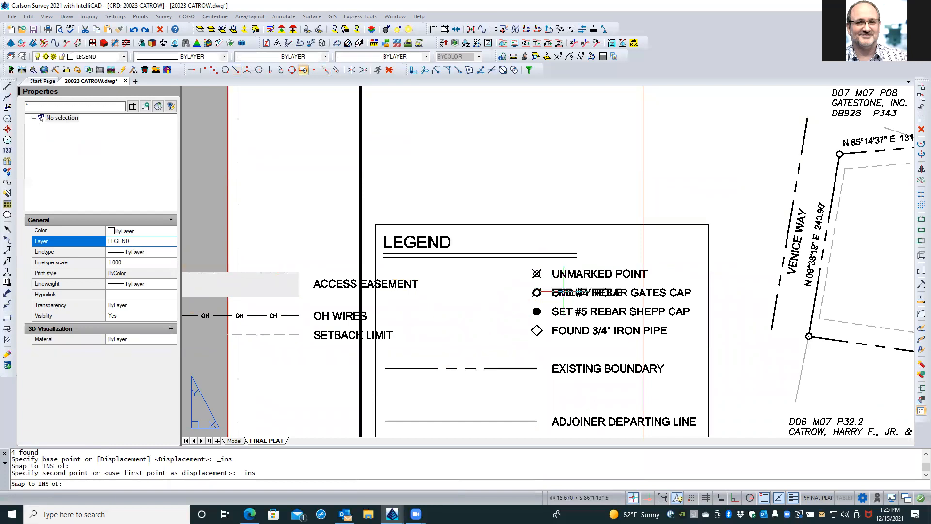
left_click(564, 292)
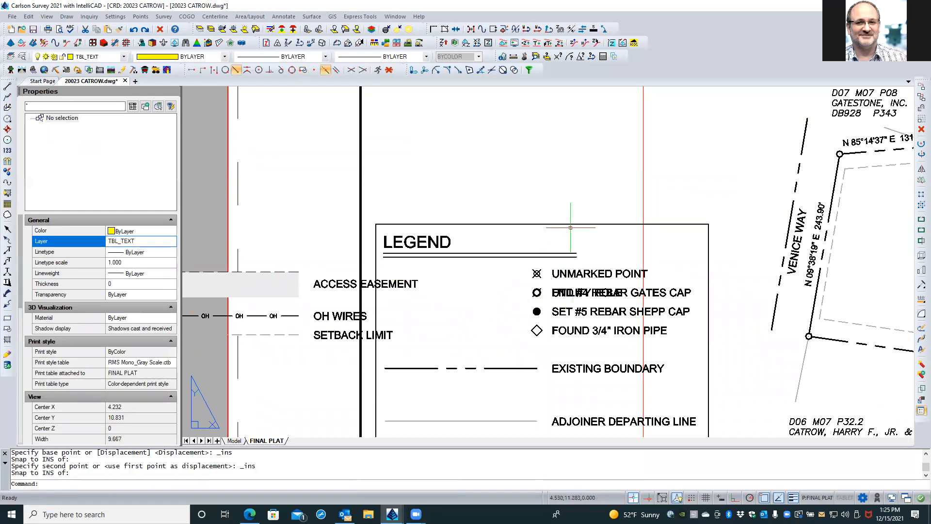
Step: Move the UNMARKED POINT and UTILITY POLE entries up one row, using Insert snaps from FOUND 3/4" IRON PIPE to SET #5 REBAR SHEPP CAP
type("m")
key("Return")
type("p")
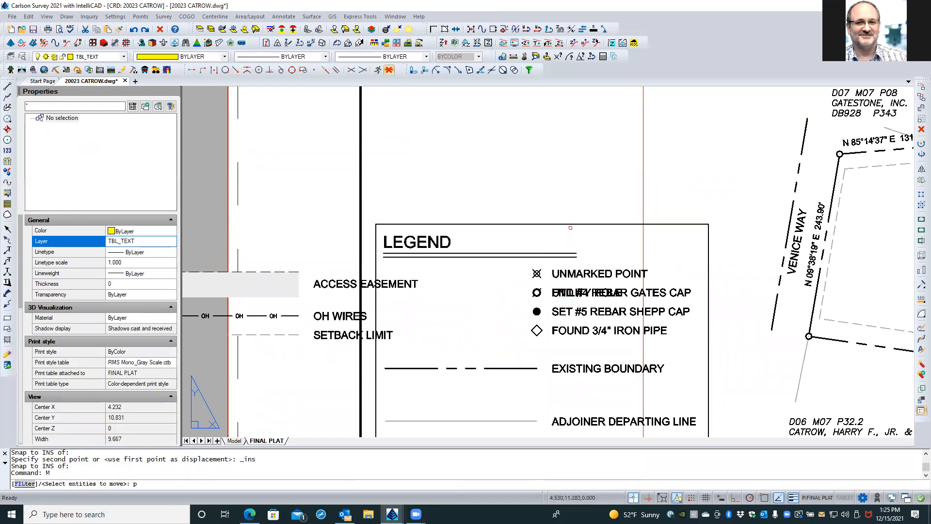
key("Return")
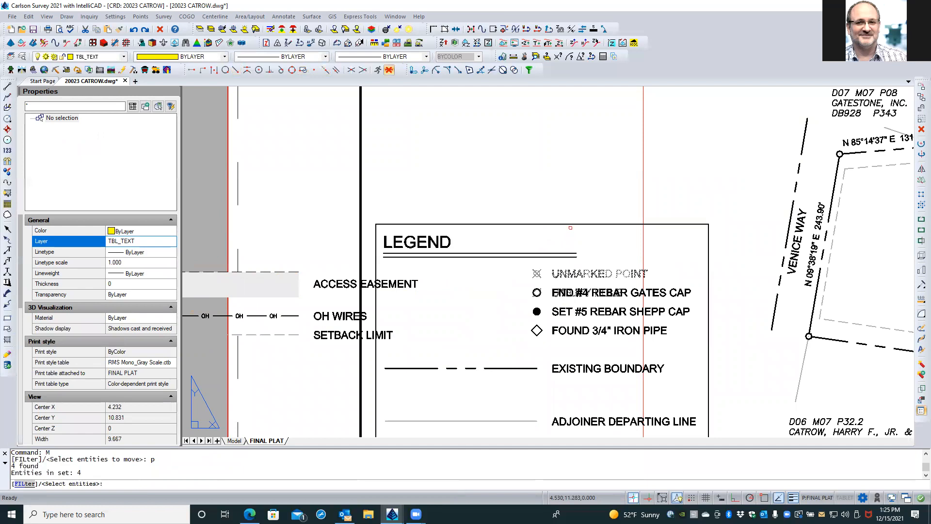
key("Return")
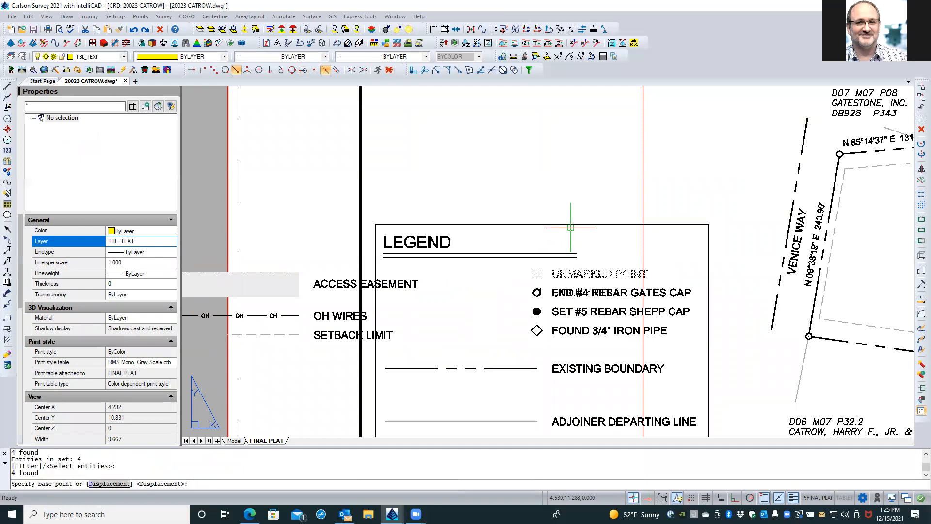
right_click(570, 227, "shift")
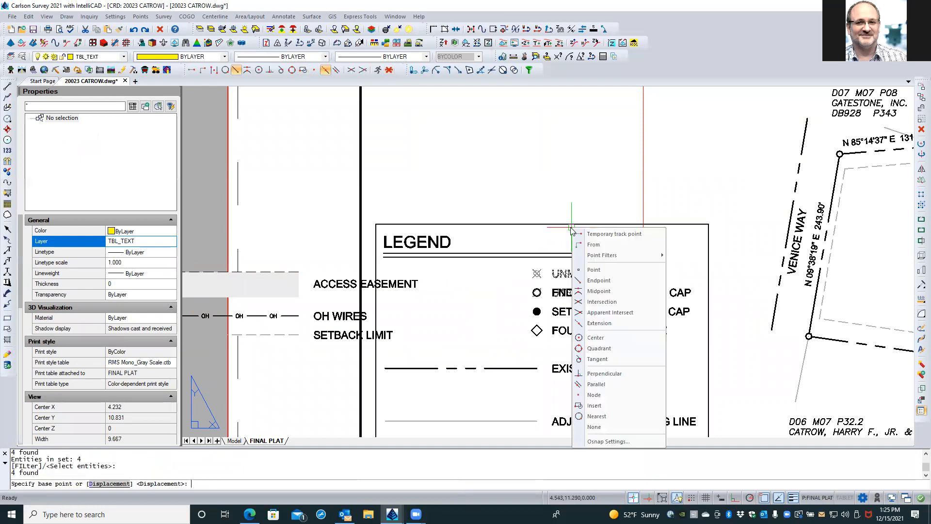
left_click(594, 405)
left_click(552, 332)
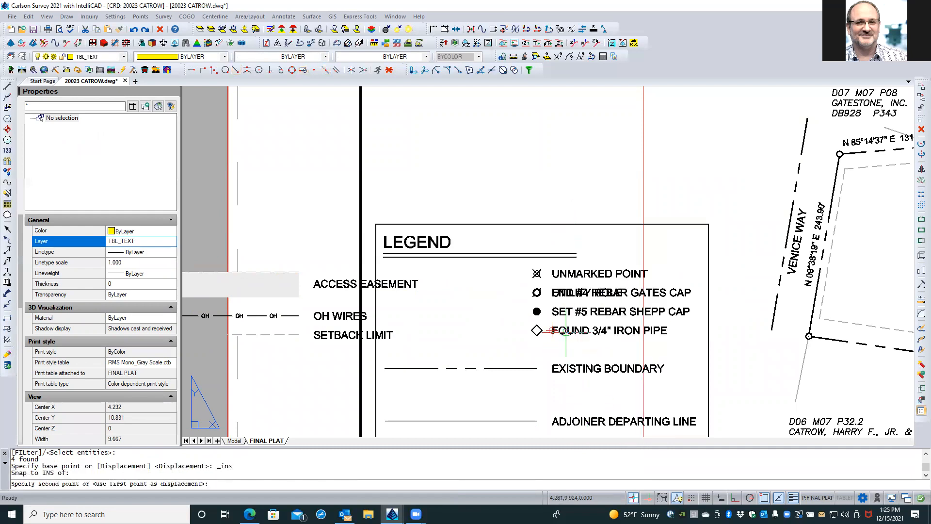
right_click(575, 223, "shift")
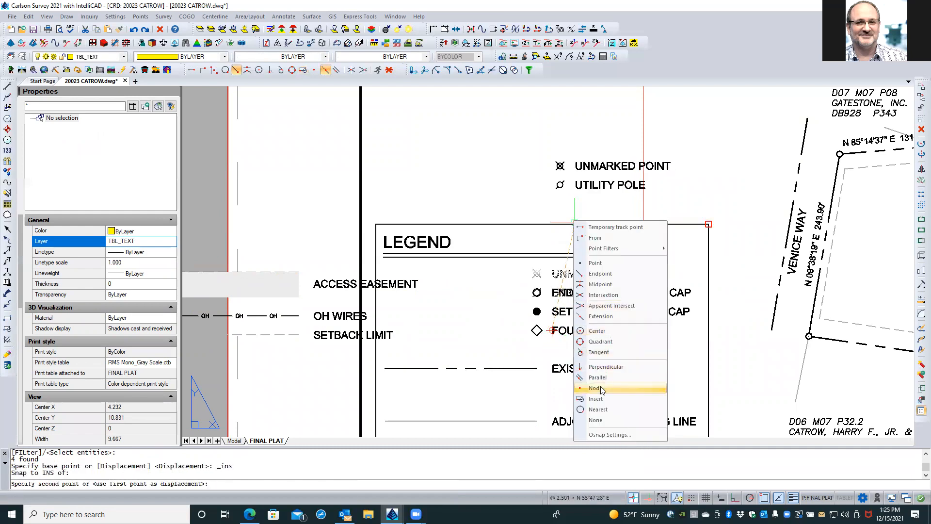
left_click(597, 403)
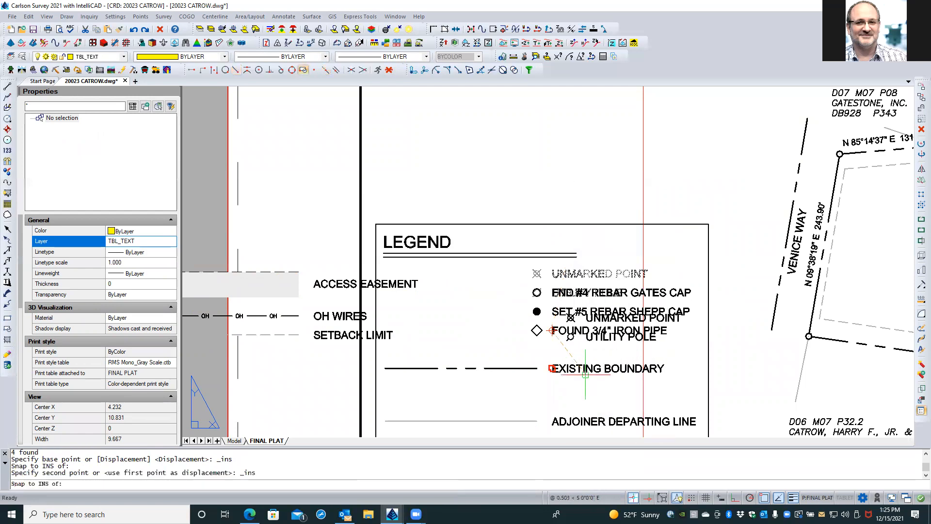
left_click(564, 308)
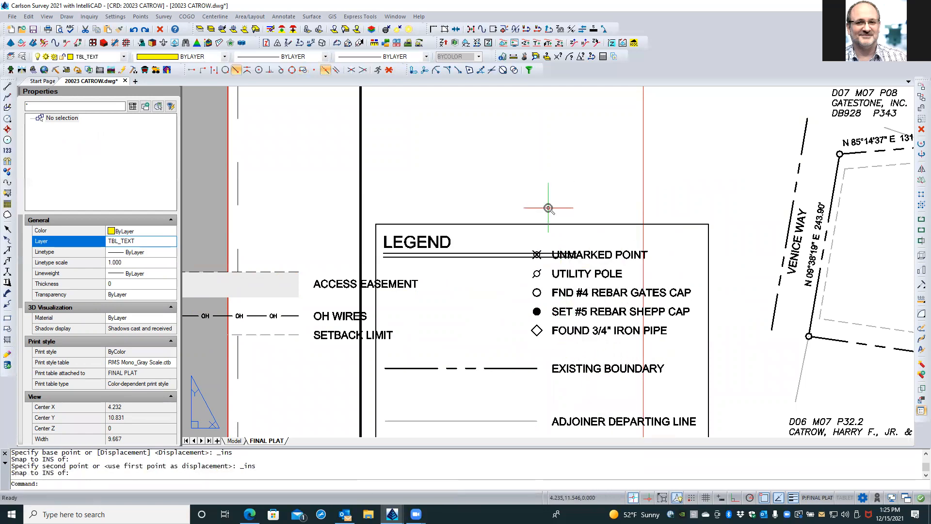
Step: Move the five symbol entries, UNMARKED POINT through FOUND 3/4" IRON PIPE, down one row in the legend using Insert snaps
scroll(548, 207, "down", 2)
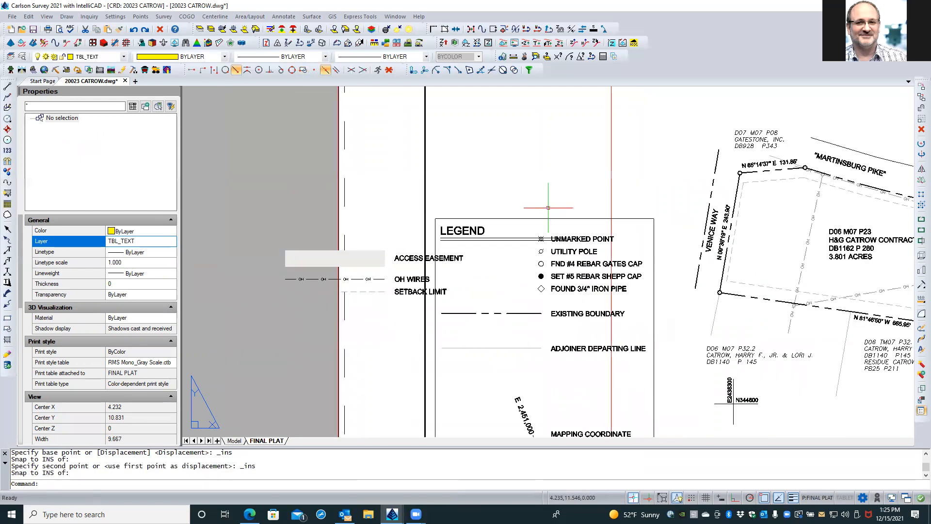
left_click(527, 229)
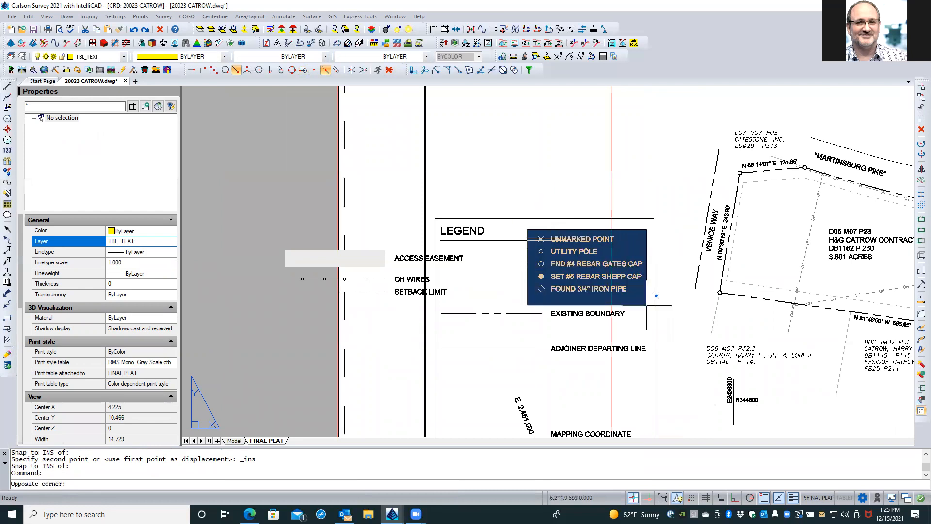
left_click(646, 305)
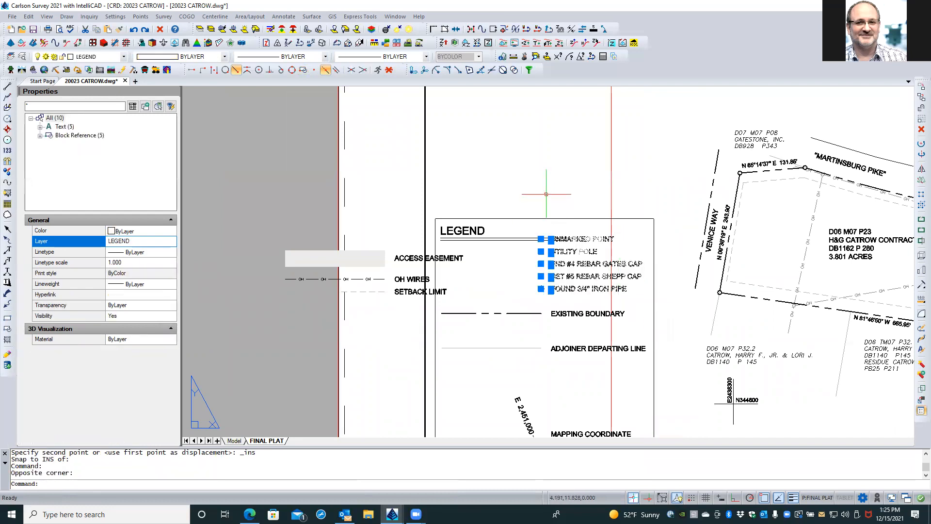
type("m")
key("Return")
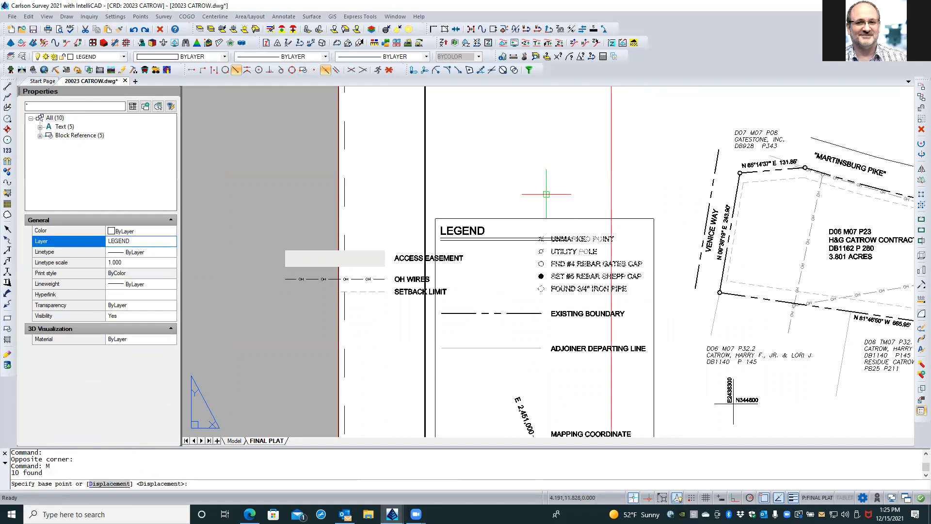
right_click(546, 194, "shift")
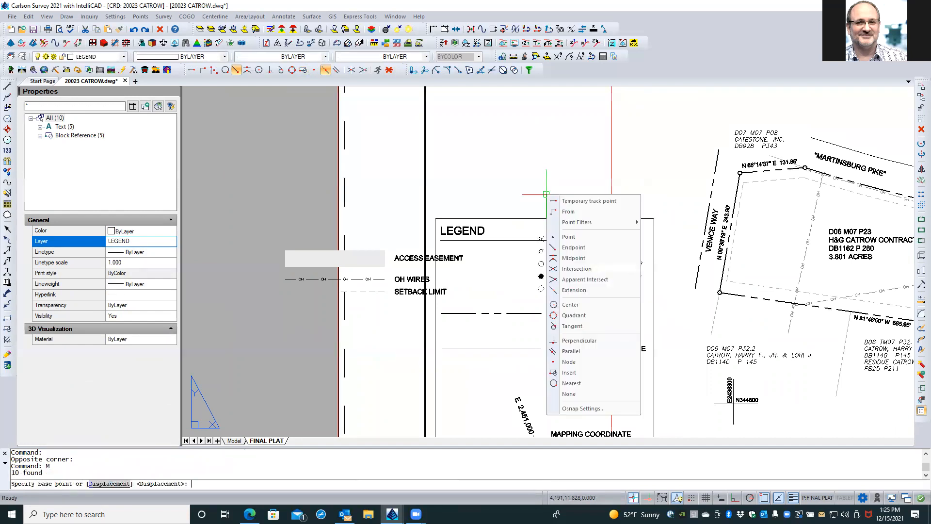
left_click(575, 371)
left_click(551, 277)
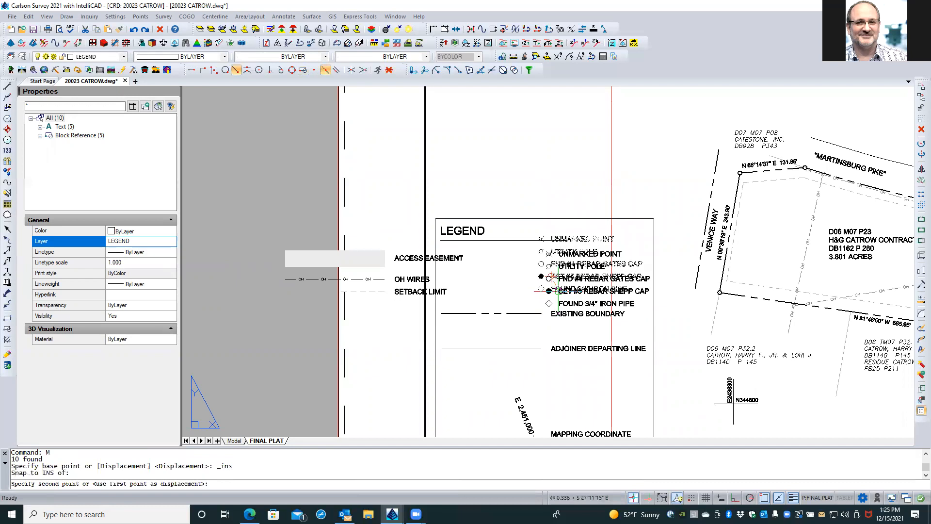
right_click(556, 292, "shift")
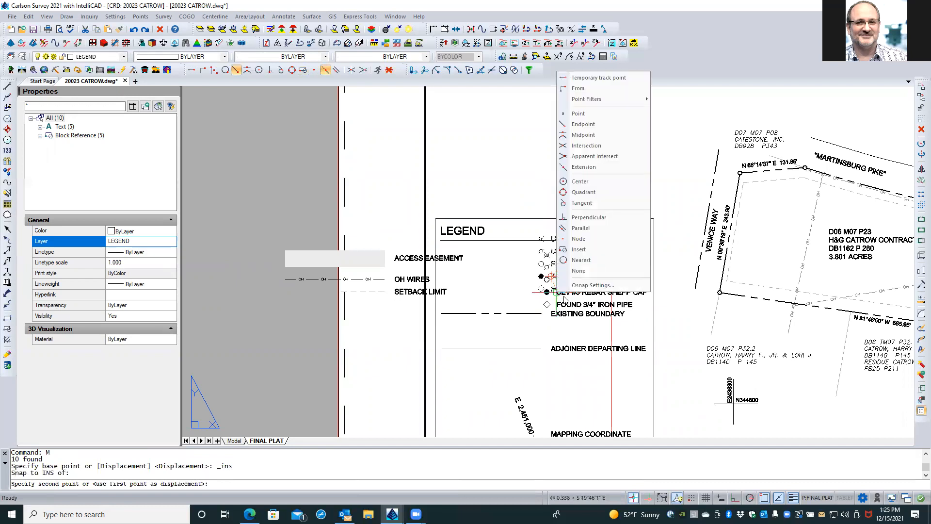
left_click(587, 250)
left_click(570, 289)
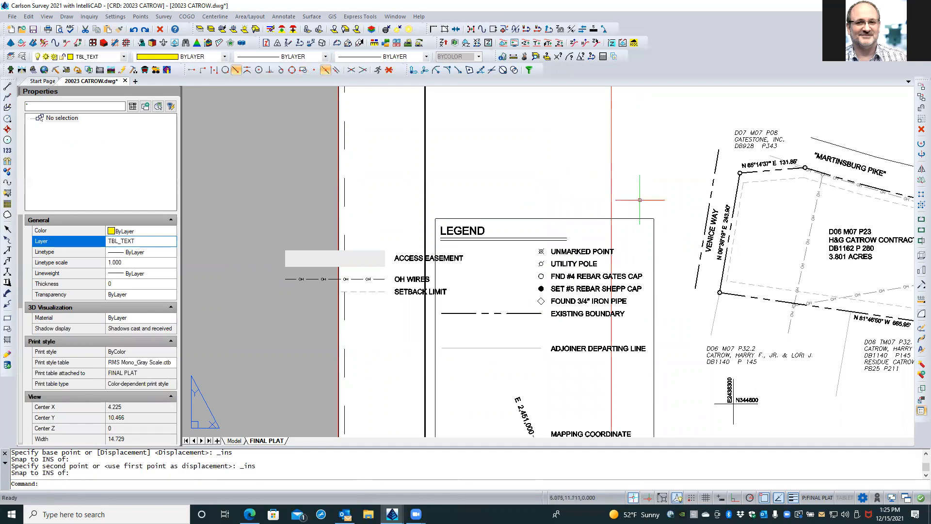
Step: Try to copy the OH WIRES and SETBACK LIMIT entries into the legend, placing SETBACK LIMIT on the ADJOINER DEPARTING LINE text with Insert snaps
scroll(659, 209, "down", 2)
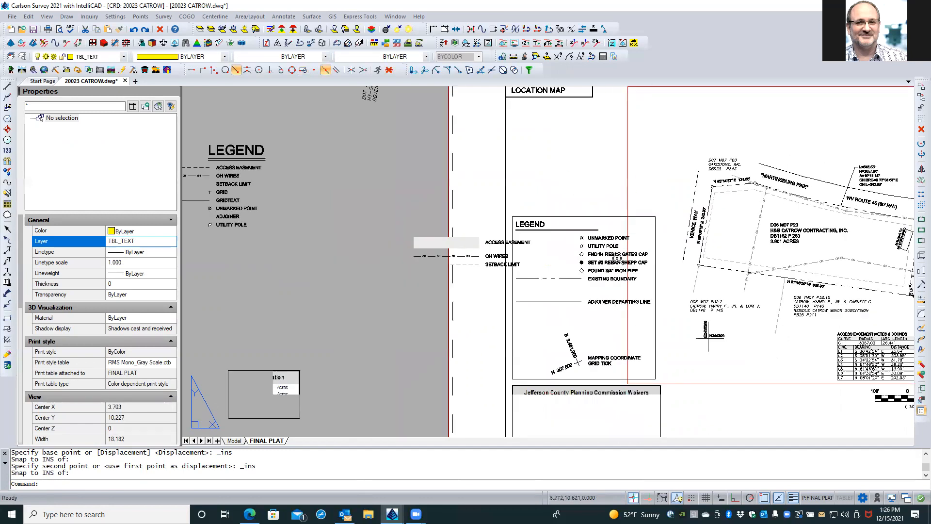
scroll(487, 271, "up", 1)
scroll(487, 271, "up", 1)
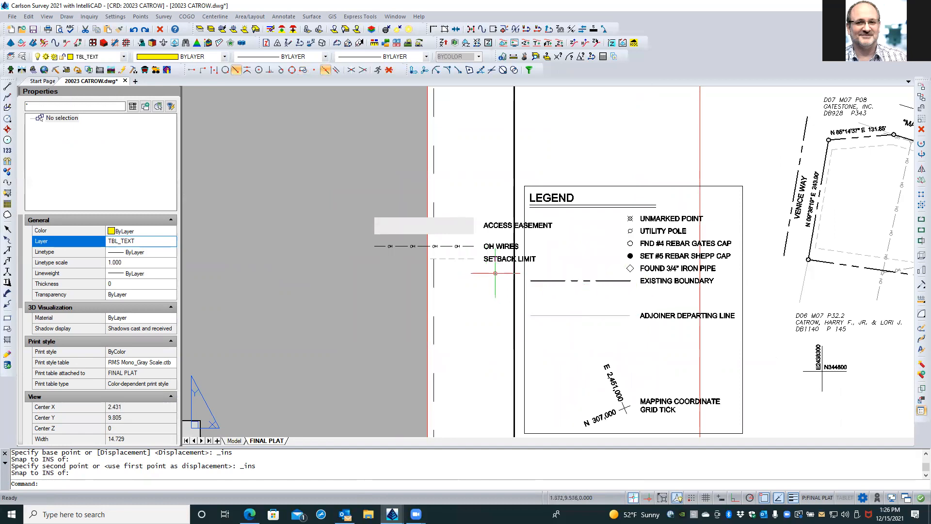
left_click(495, 273)
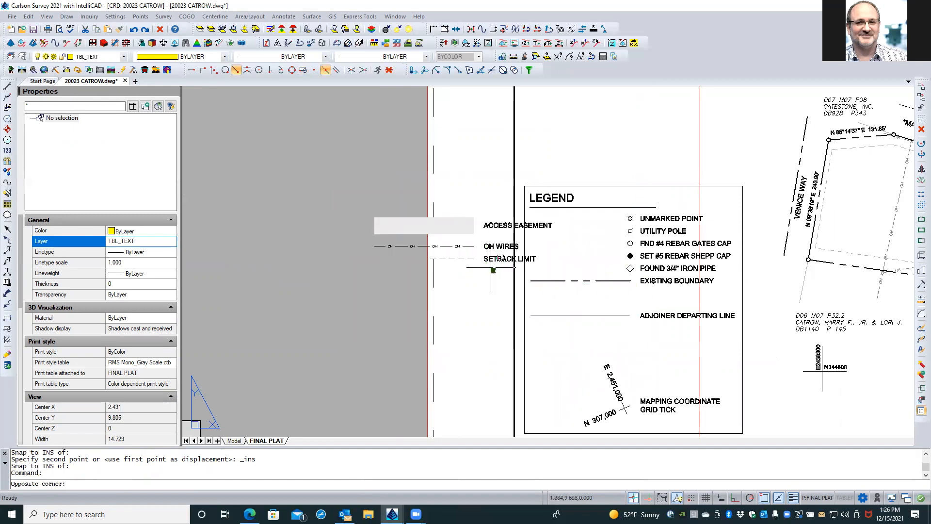
left_click(463, 242)
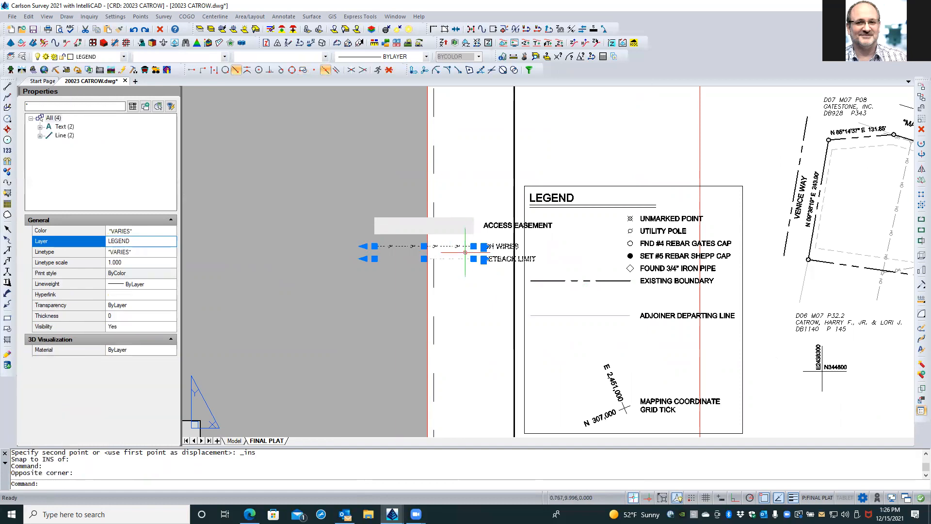
left_click(922, 97)
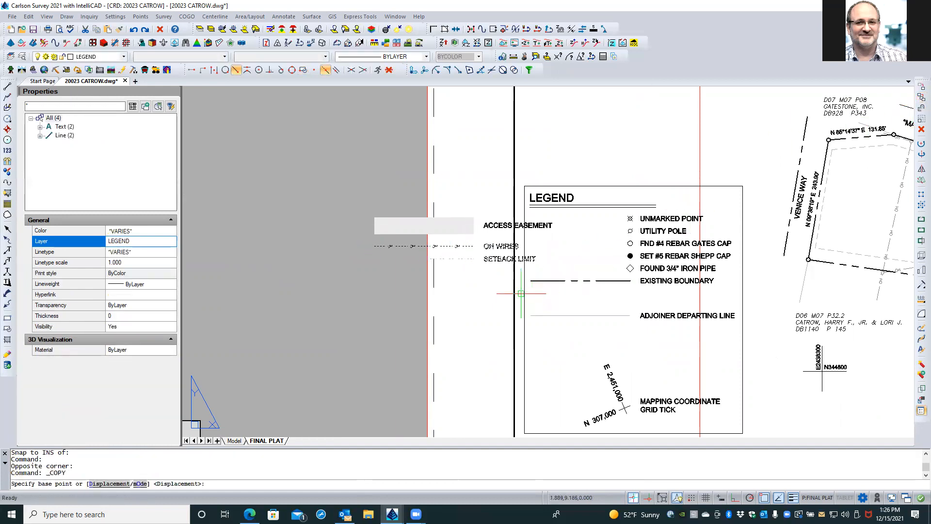
right_click(503, 297, "shift")
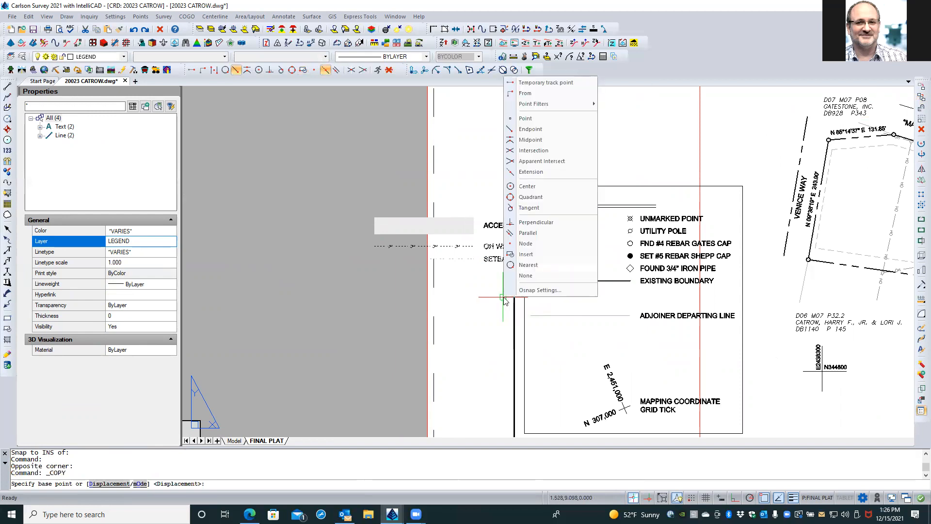
left_click(531, 265)
left_click(509, 257)
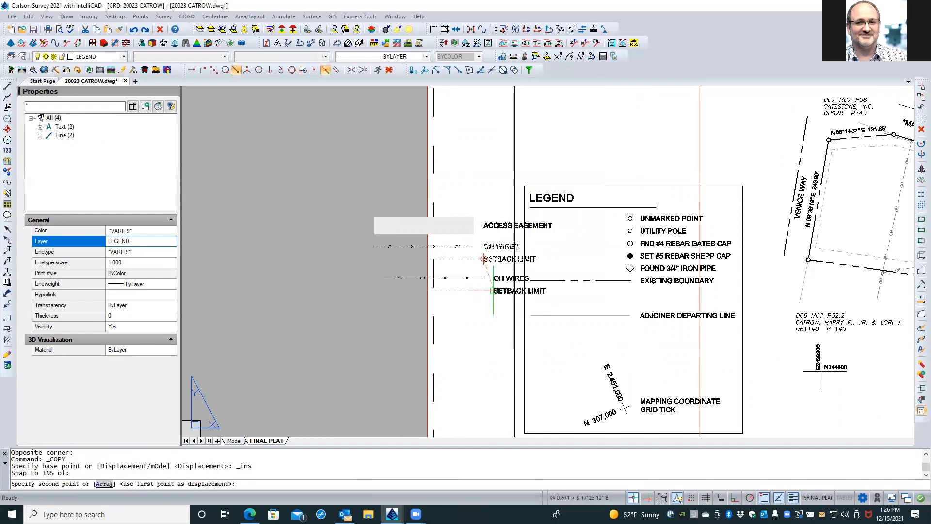
right_click(493, 295, "shift")
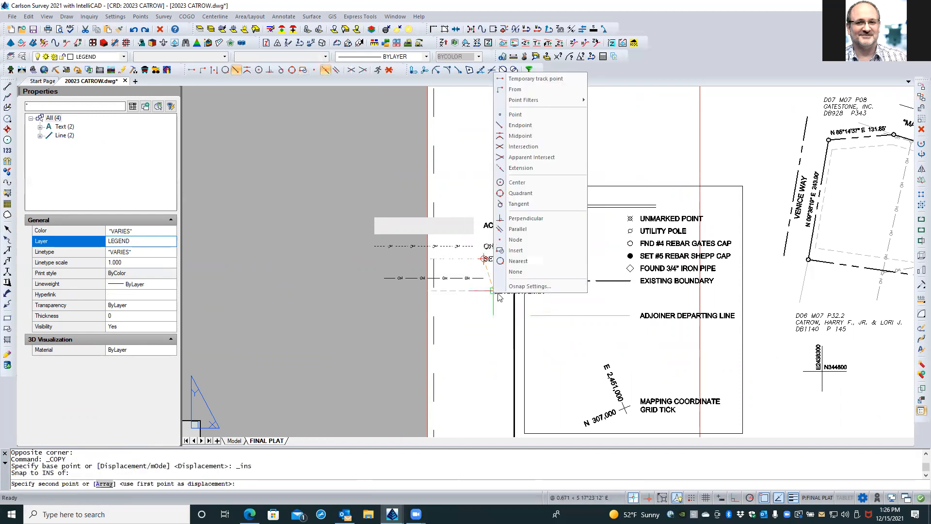
left_click(515, 256)
left_click(641, 316)
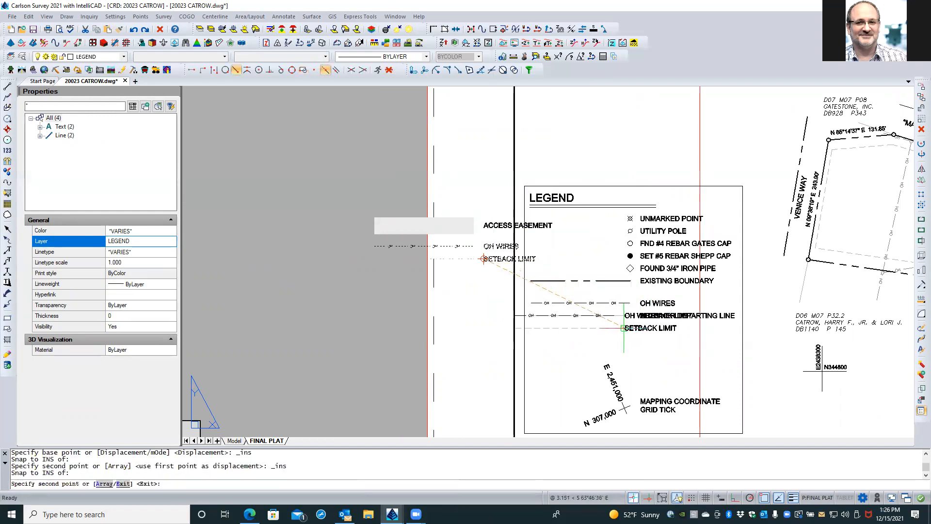
key("Return")
type("m")
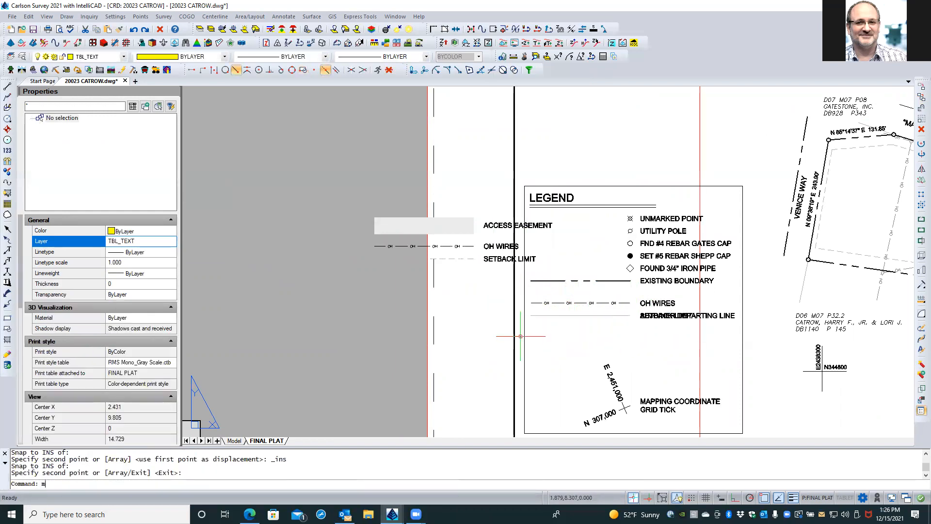
key("Return")
type("p")
key("Return")
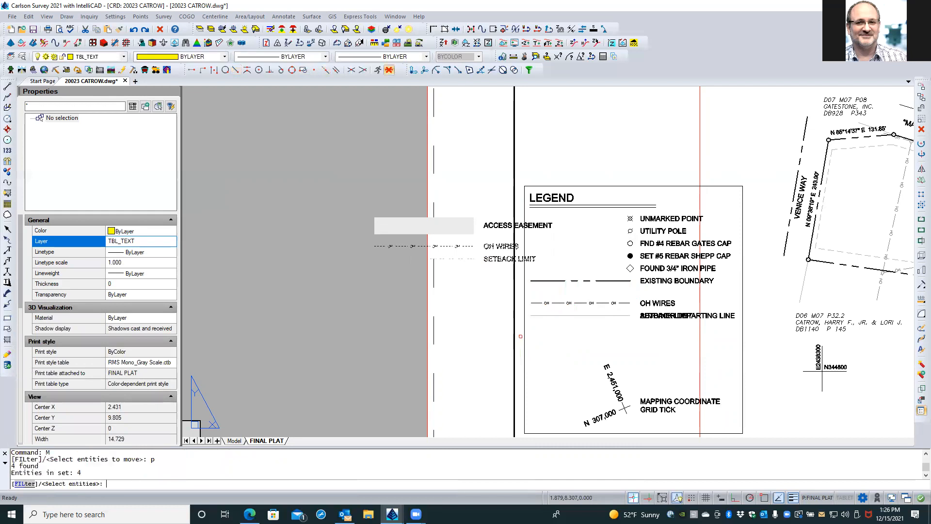
key("Return")
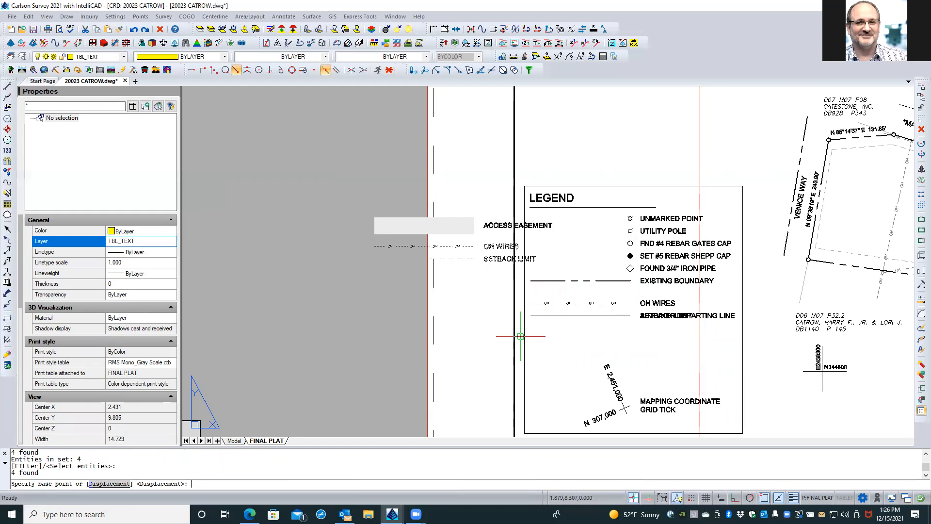
right_click(520, 336, "shift")
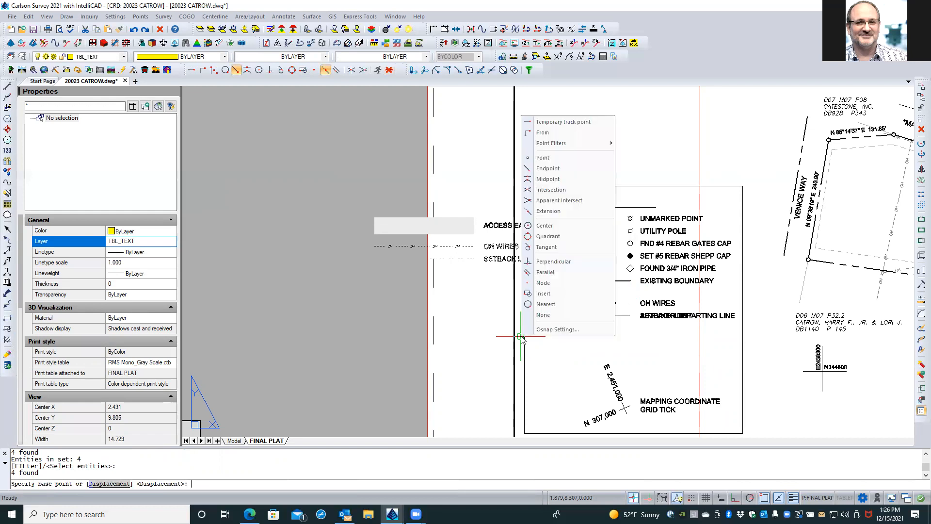
left_click(558, 294)
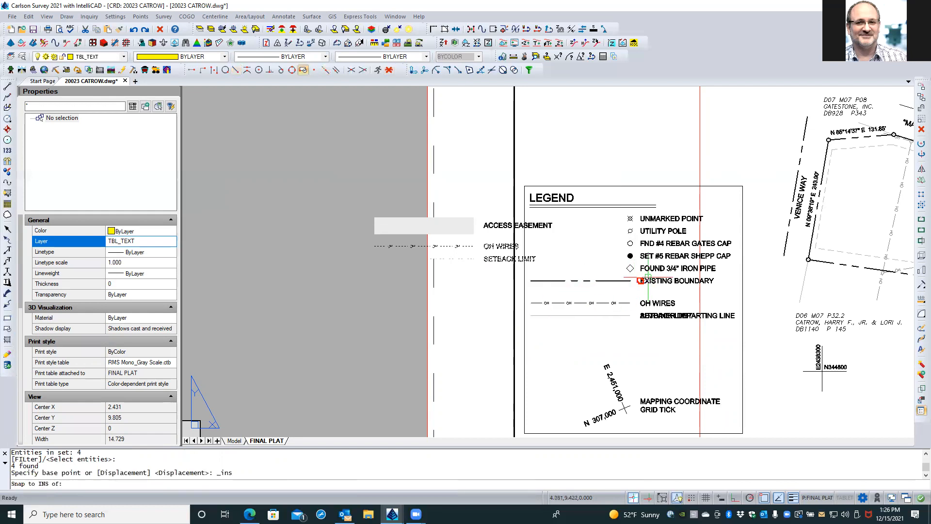
left_click(658, 315)
right_click(653, 290, "shift")
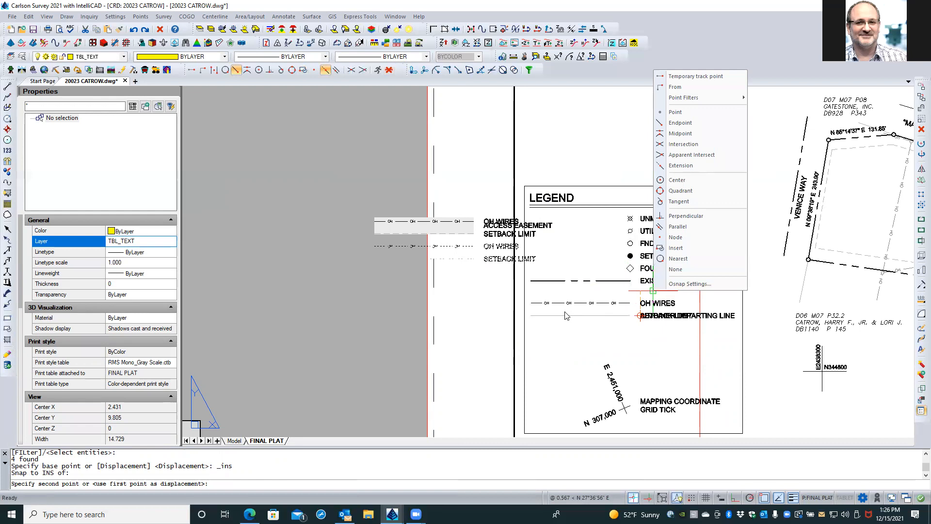
key("Escape")
key("Escape")
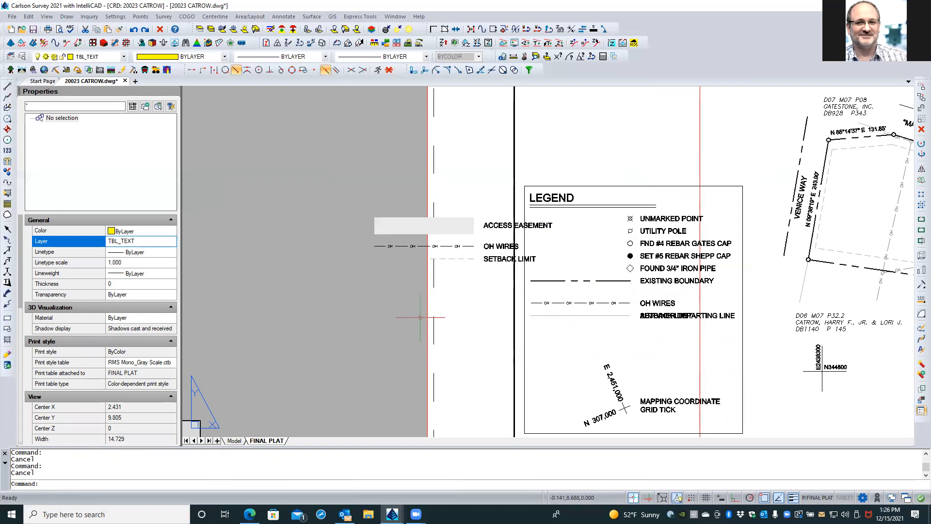
Step: Undo the copy of the OH WIRES and SETBACK LIMIT entries in the legend
type("u")
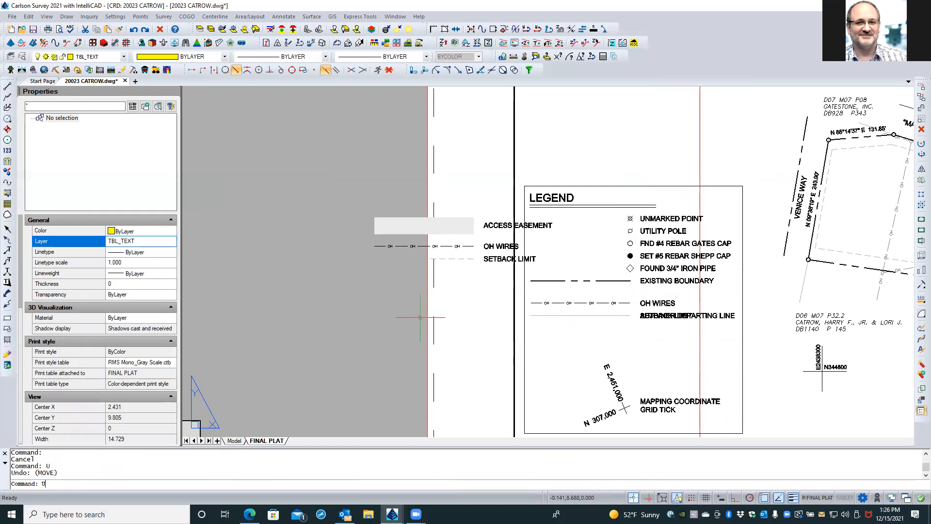
key("ctrl+z")
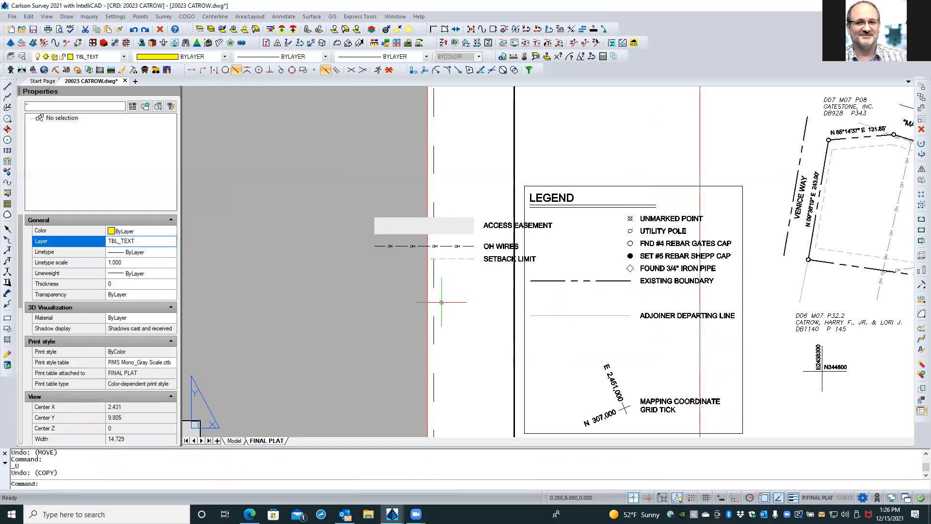
Step: Move the OH WIRES and SETBACK LIMIT entries into the legend, placing SETBACK LIMIT on the ADJOINER DEPARTING LINE text with Insert snaps
left_click(491, 270)
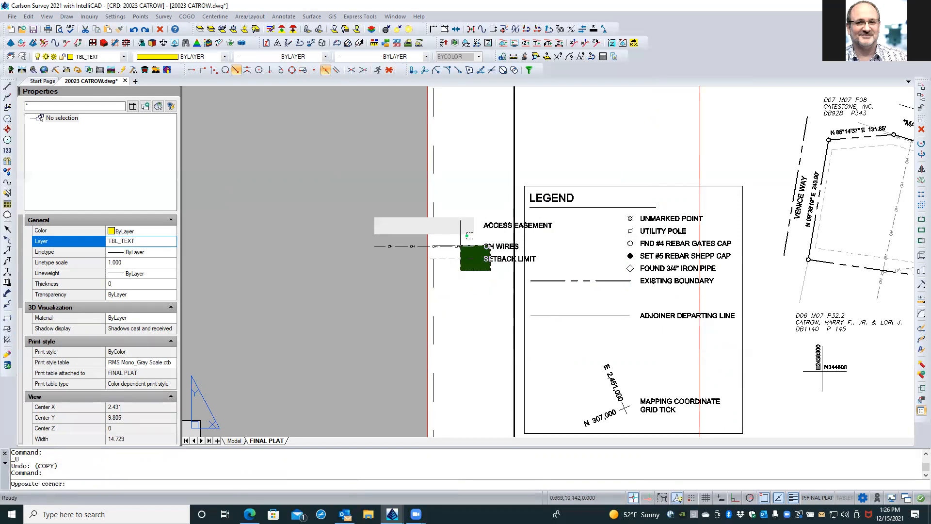
left_click(436, 241)
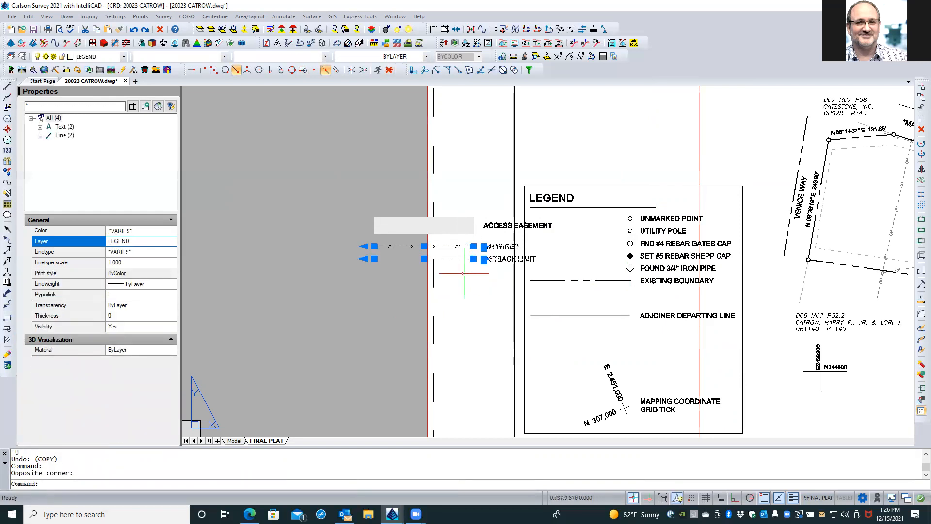
type("m")
key("Return")
right_click(462, 274, "shift")
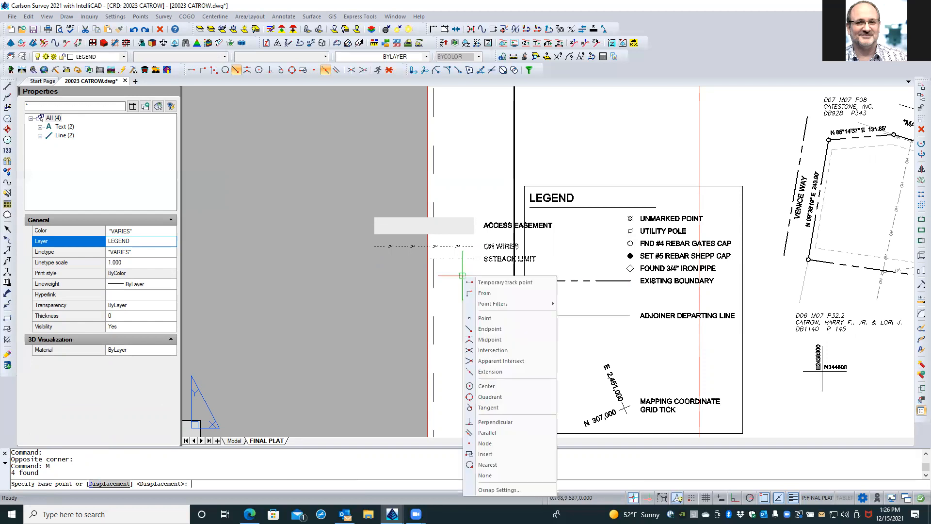
left_click(497, 454)
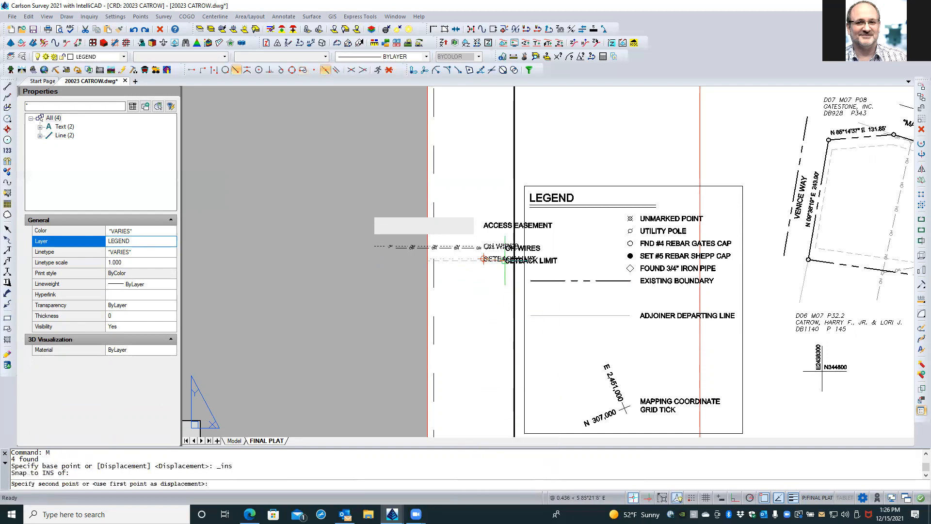
right_click(495, 286, "shift")
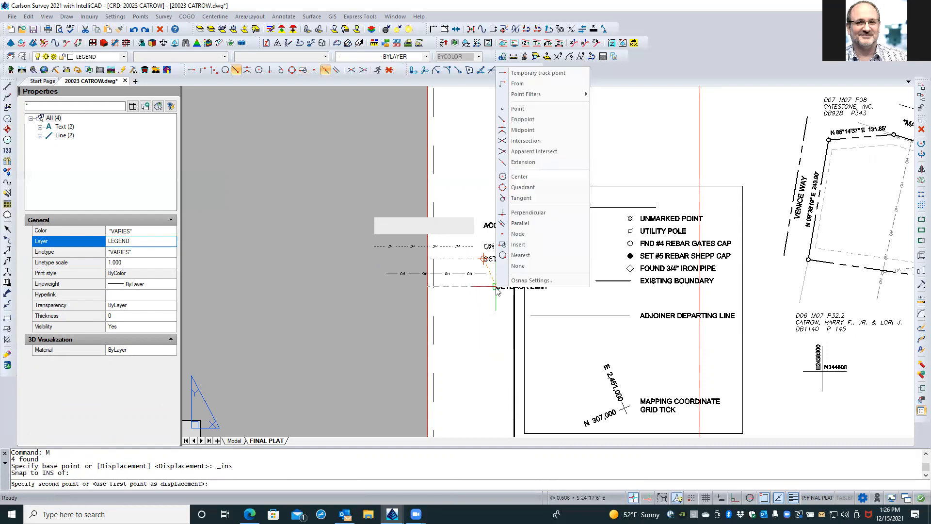
left_click(524, 243)
left_click(581, 333)
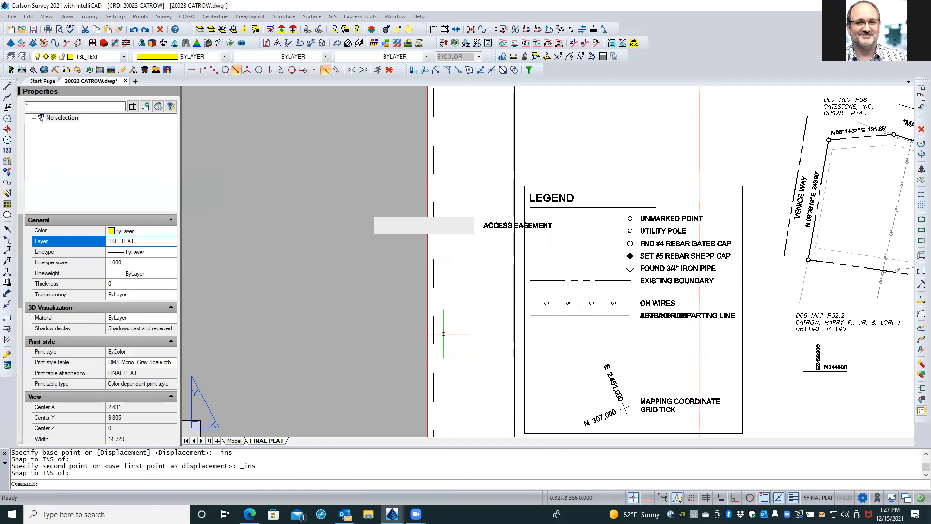
Step: Move the previous selection, OH WIRES and SETBACK LIMIT, up one row from ADJOINER DEPARTING LINE to the OH WIRES text using Insert snaps
type("M")
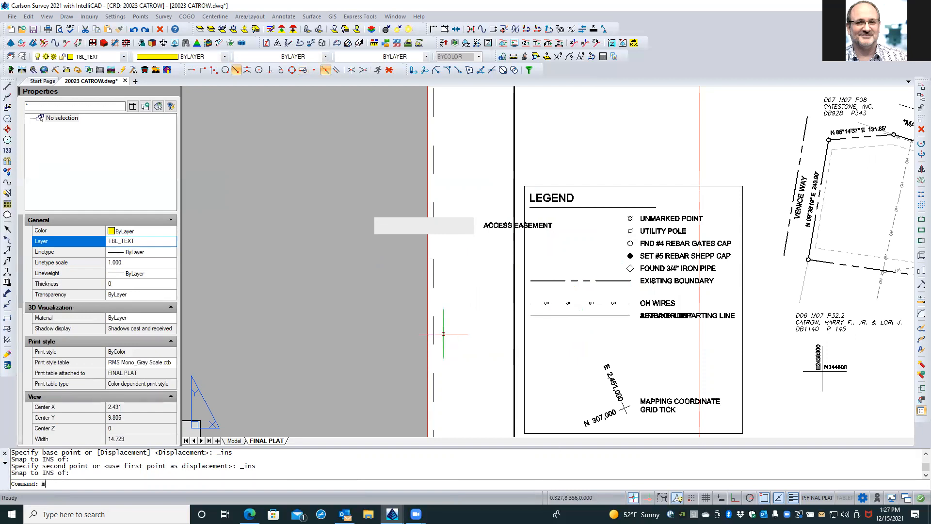
key("Return")
type("p")
key("Return")
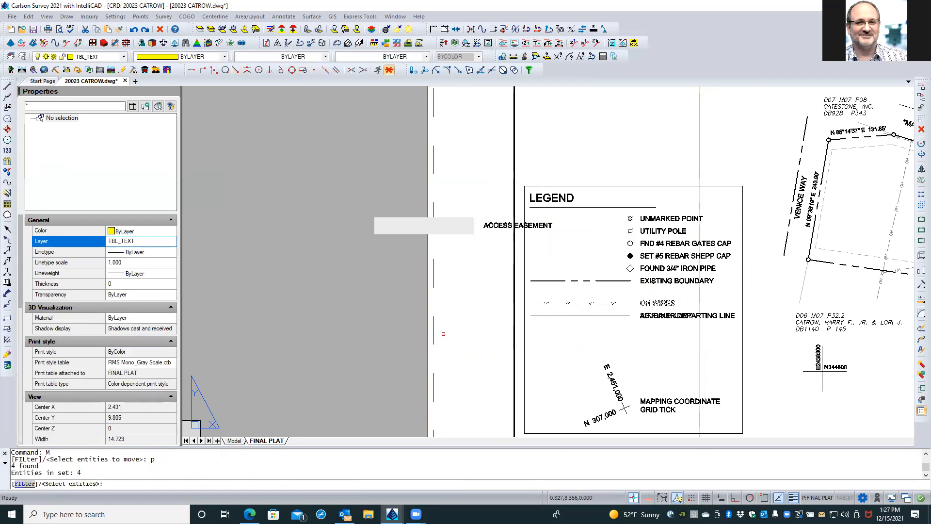
key("Return")
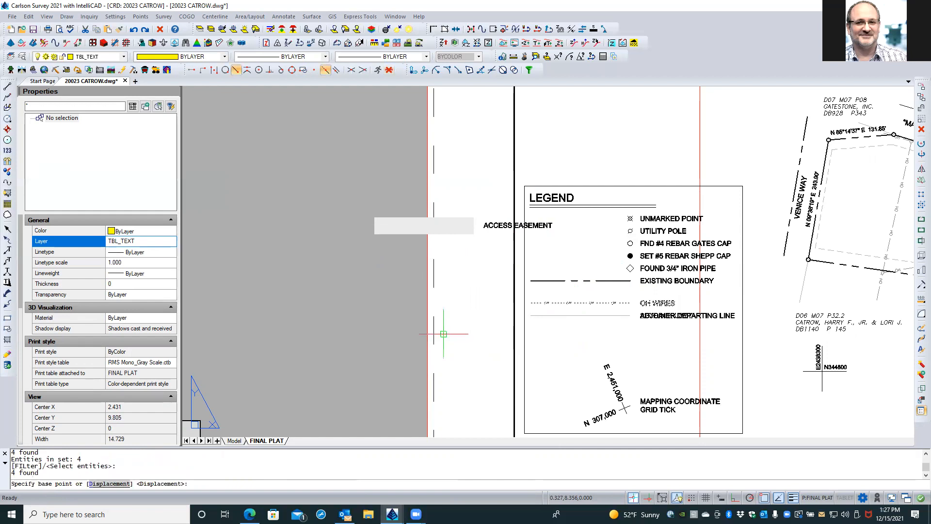
right_click(443, 334, "shift")
left_click(481, 291)
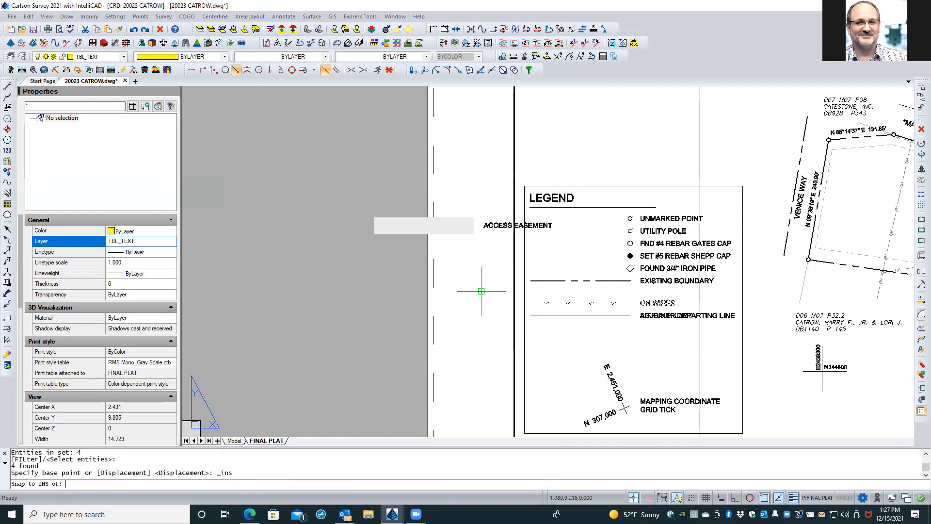
left_click(649, 315)
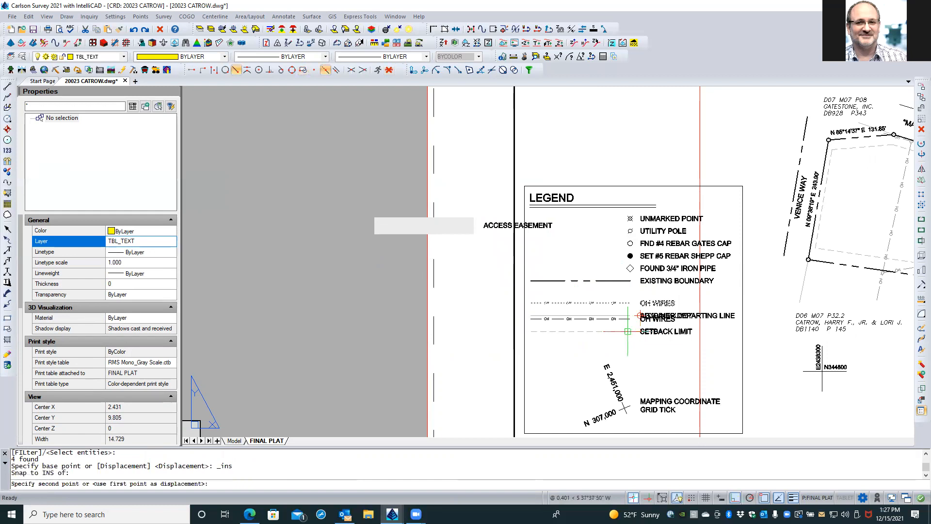
right_click(628, 332, "shift")
left_click(651, 289)
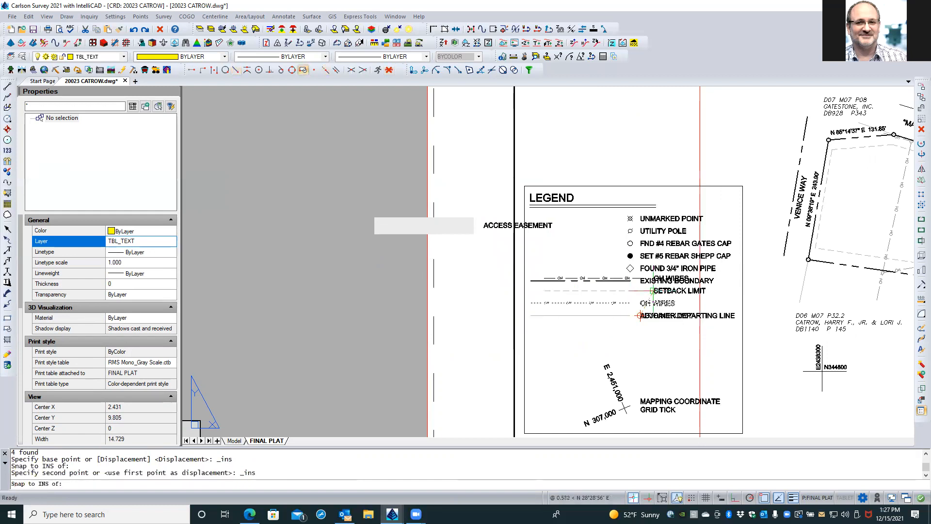
left_click(641, 303)
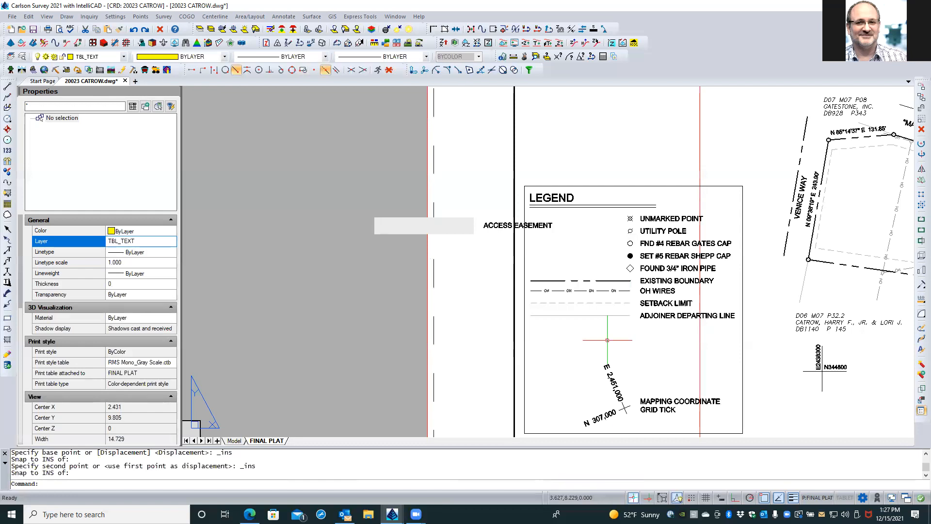
left_click(495, 214)
left_click(465, 239)
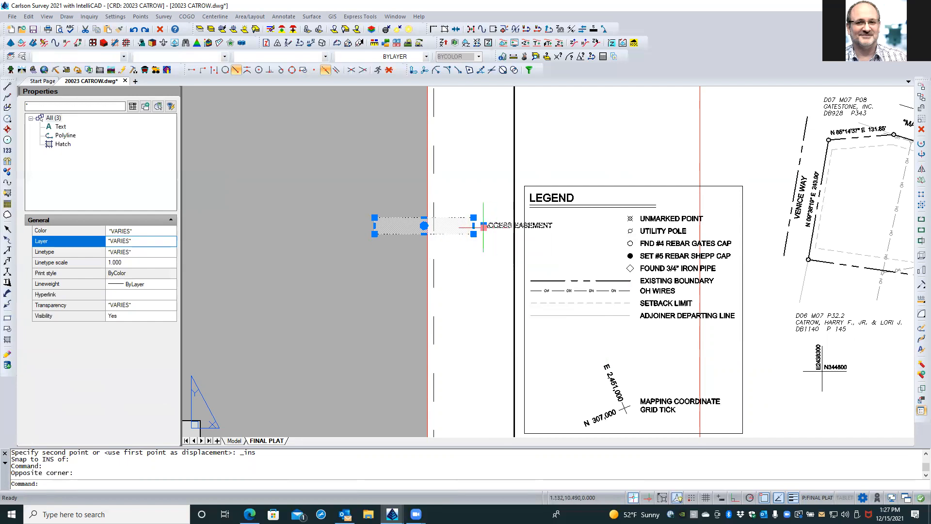
left_click(483, 226)
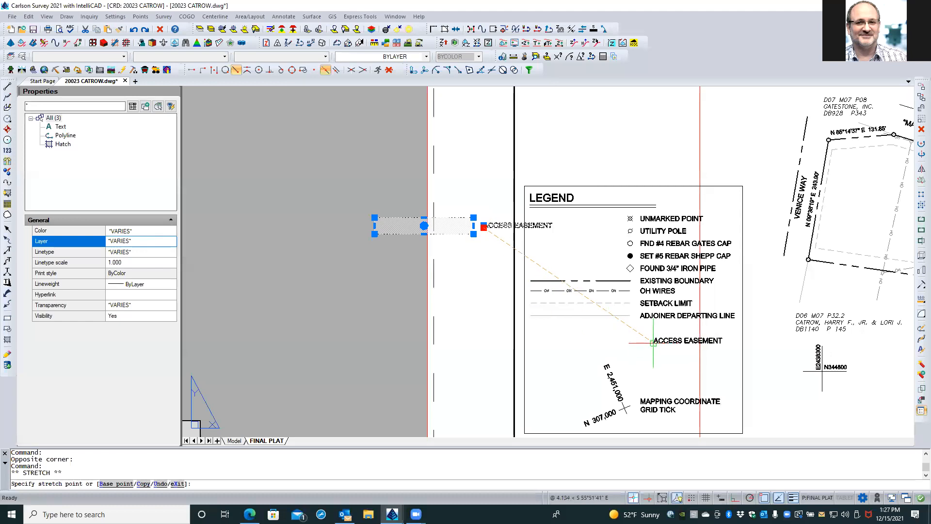
key("Escape")
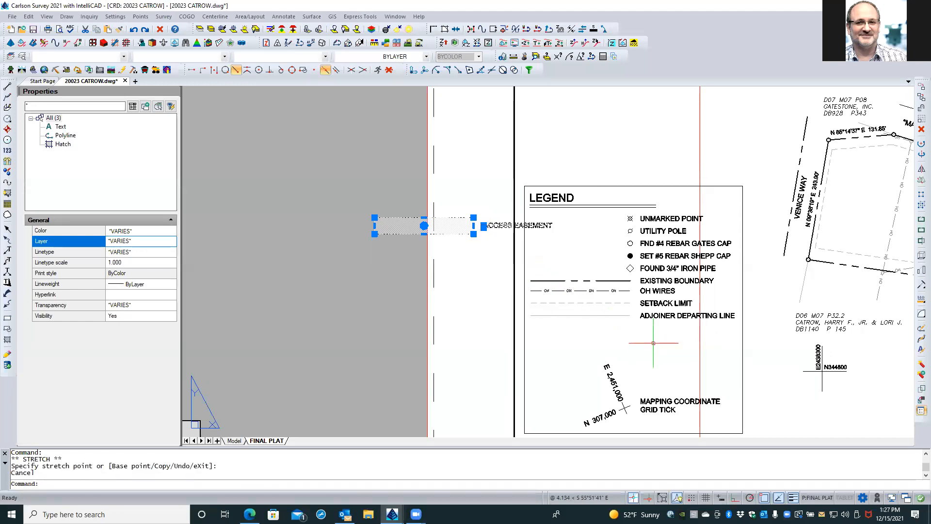
left_click(652, 315)
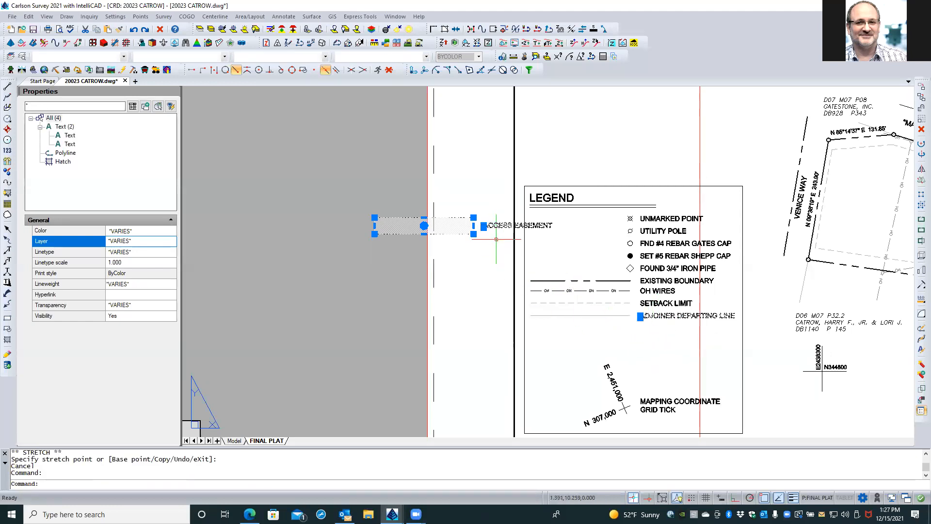
scroll(494, 243, "up", 2)
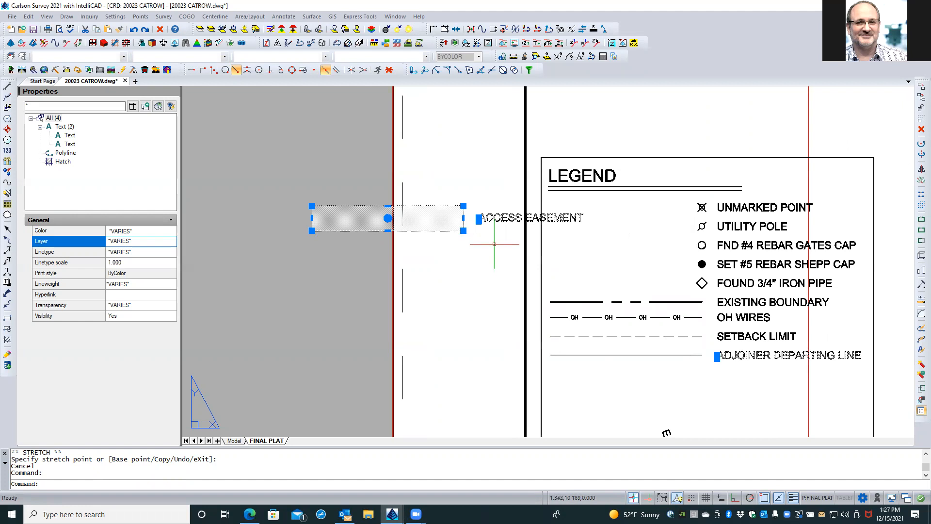
key("Escape")
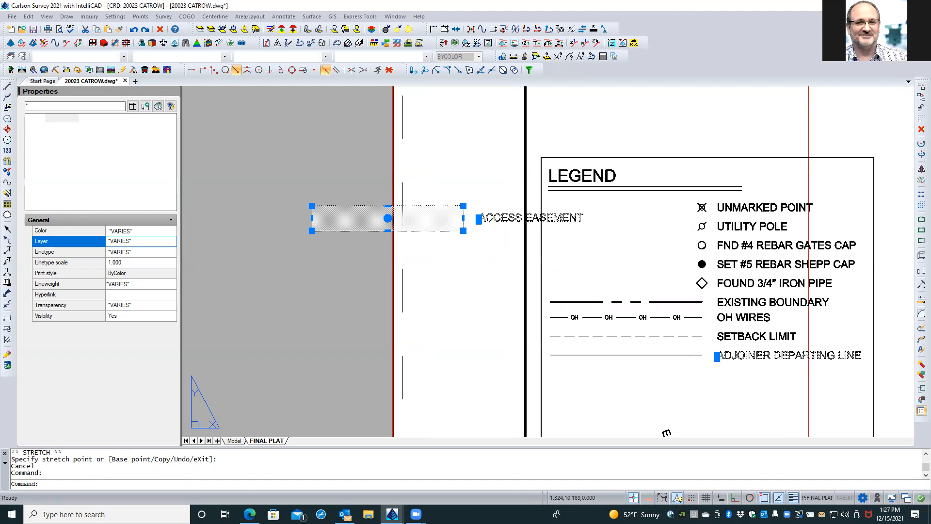
Step: Move the ACCESS EASEMENT text, outline and hatch into the legend, snapping the text's insertion point to the ADJOINER DEPARTING LINE text
left_click(493, 241)
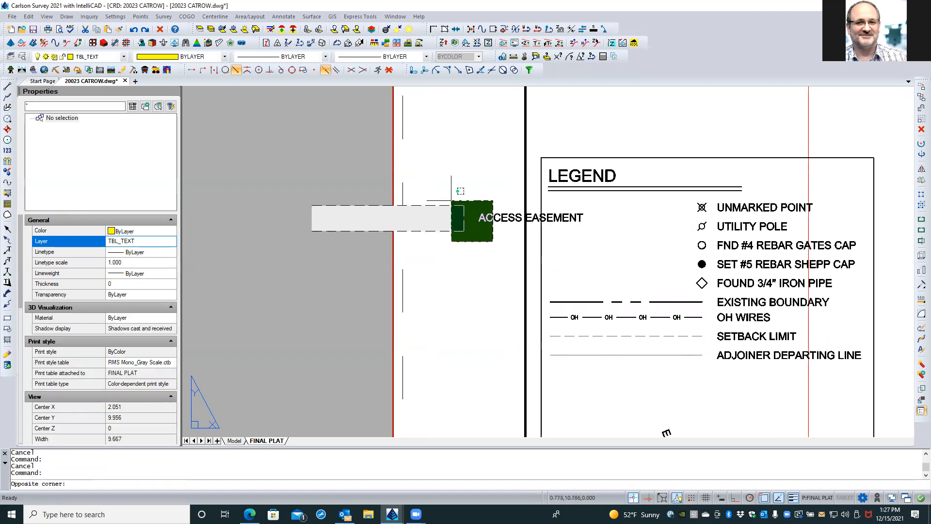
left_click(451, 199)
right_click(452, 274, "shift")
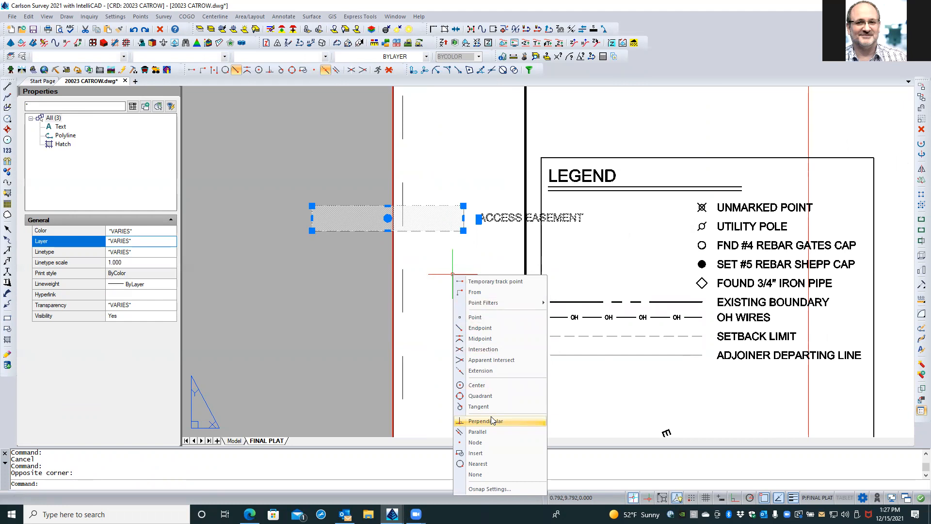
left_click(918, 91)
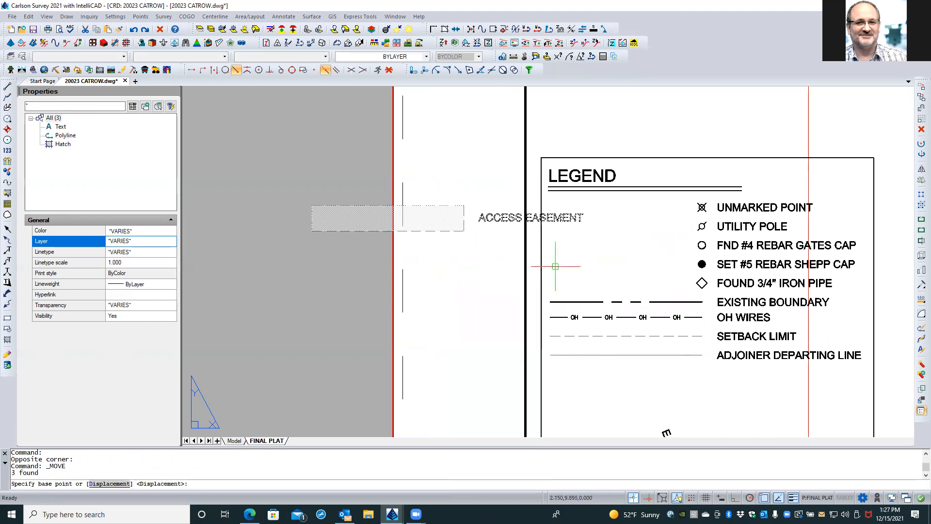
right_click(500, 274, "shift")
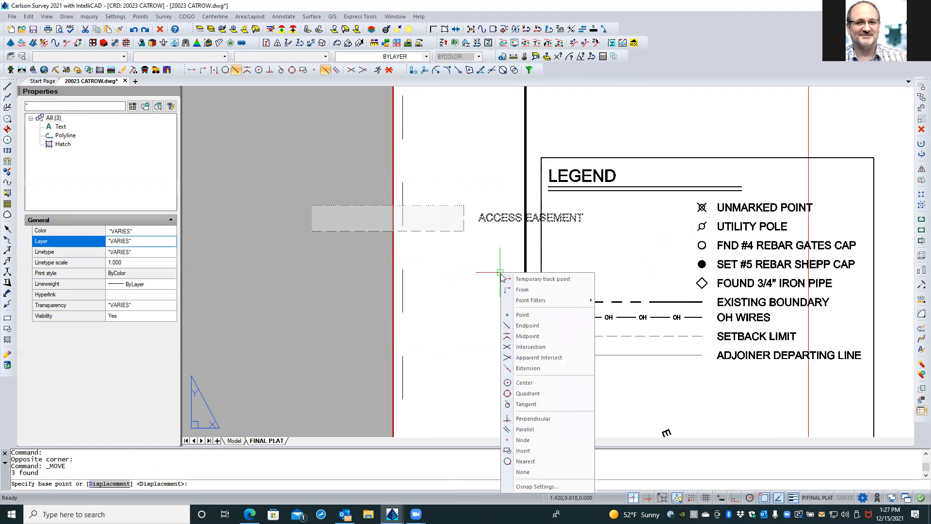
left_click(534, 449)
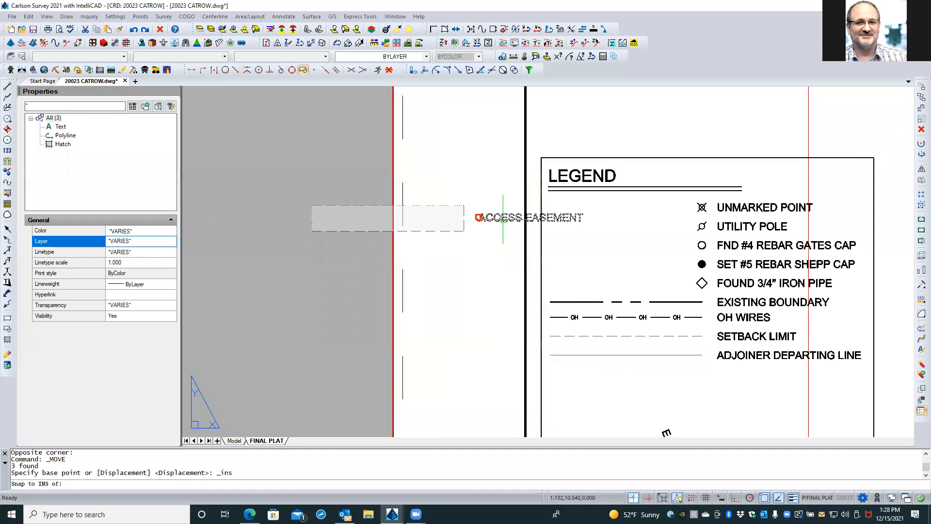
left_click(478, 218)
right_click(488, 275, "shift")
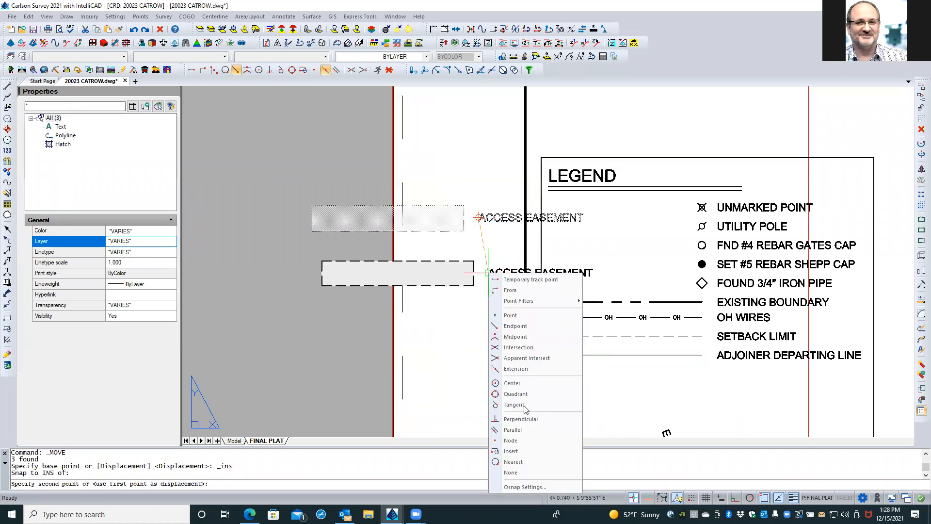
left_click(528, 451)
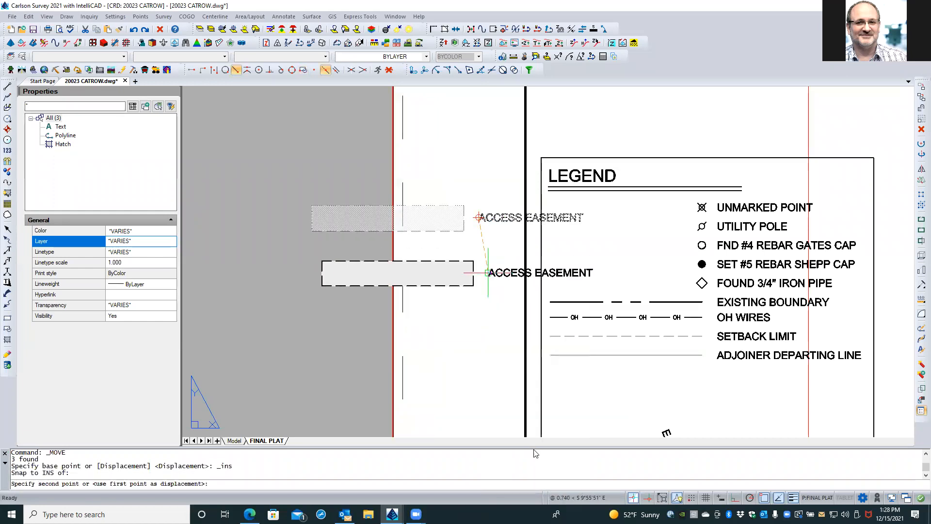
left_click(713, 359)
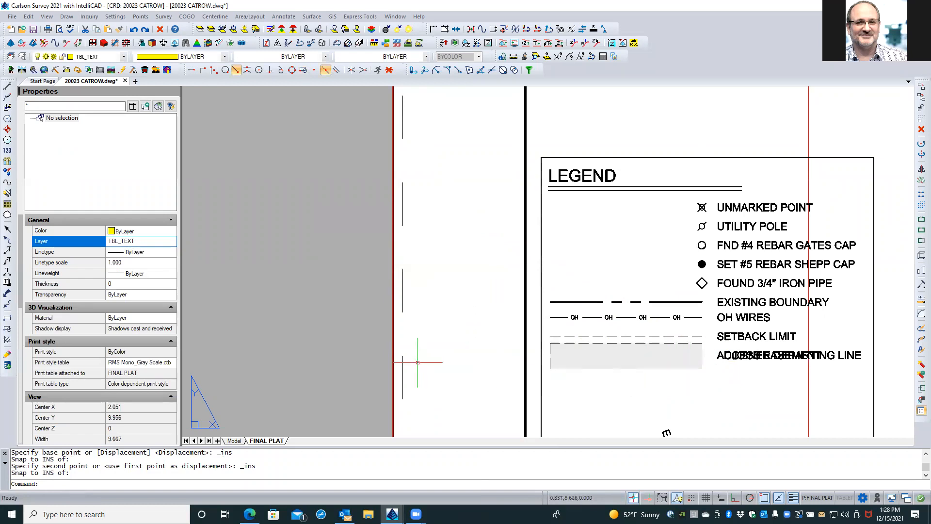
Step: Move the previously selected ACCESS EASEMENT entry straight down, clear of the ADJOINER DEPARTING LINE row, with ortho on
type("m")
key("Return")
type("p")
key("Return")
key("Return")
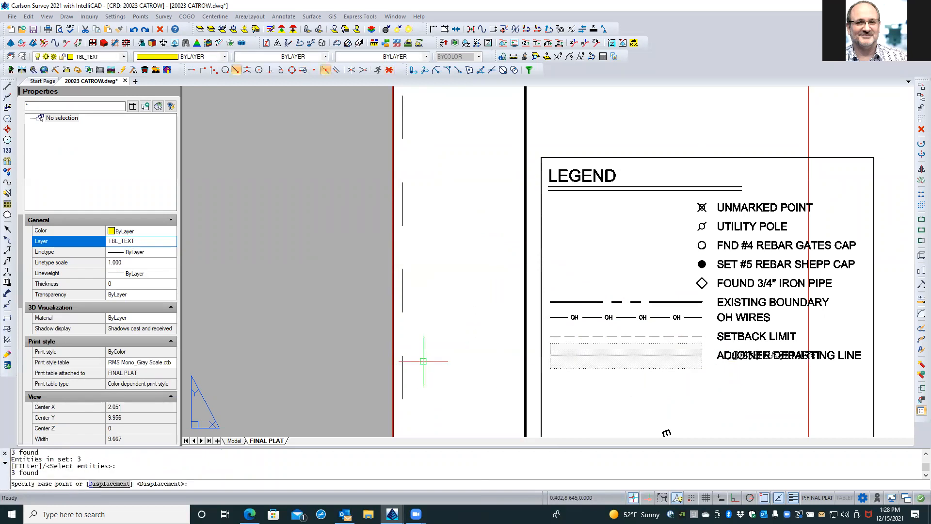
left_click(461, 262)
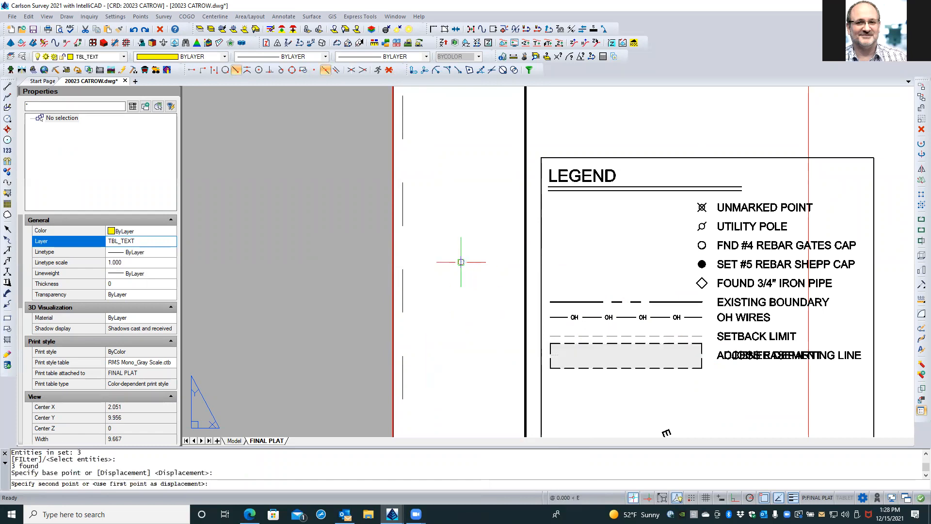
left_click(463, 290)
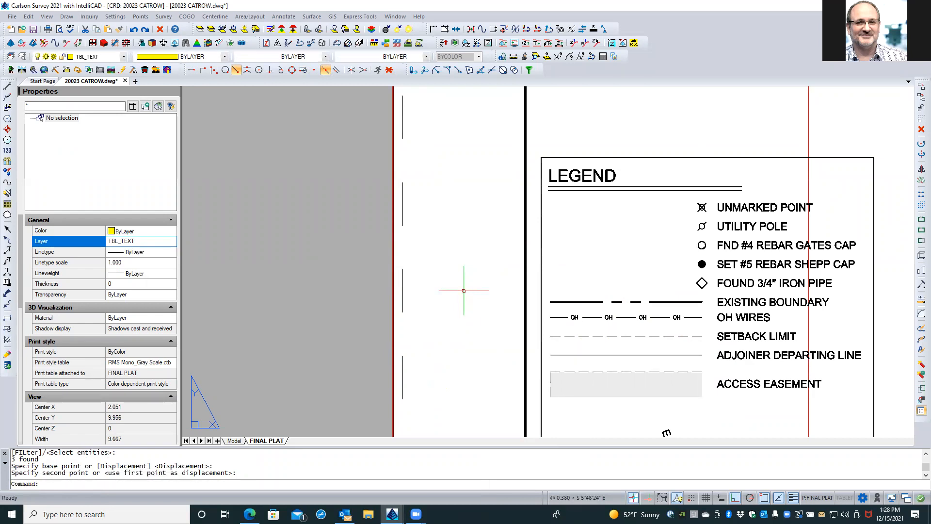
key("F8")
Step: Regenerate the whole drawing (REA) to refresh the display of the ACCESS EASEMENT outline and hatch in the legend
scroll(440, 280, "down", 2)
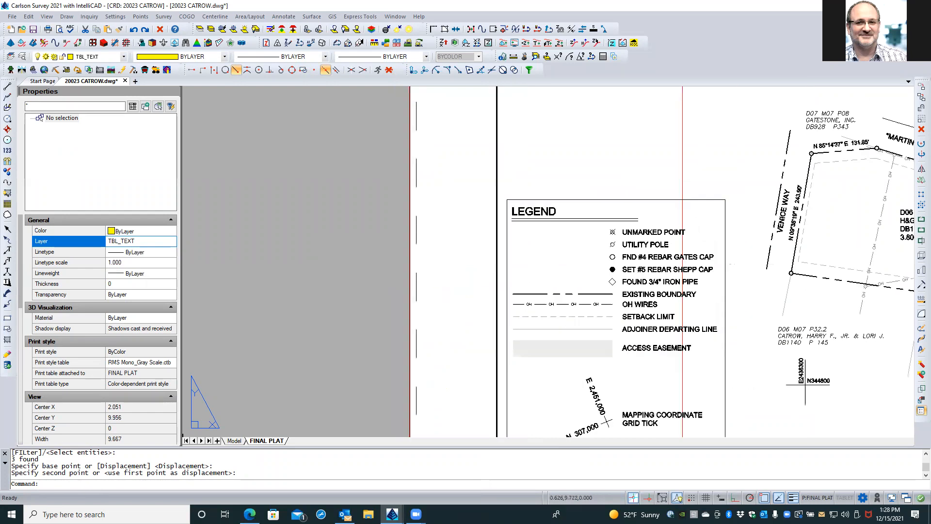
scroll(440, 279, "up", 2)
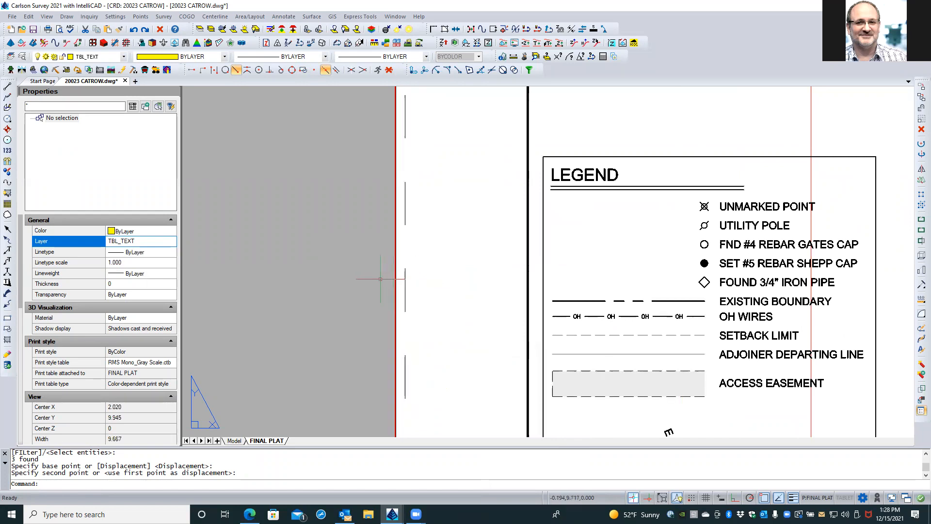
type("REA")
key("Return")
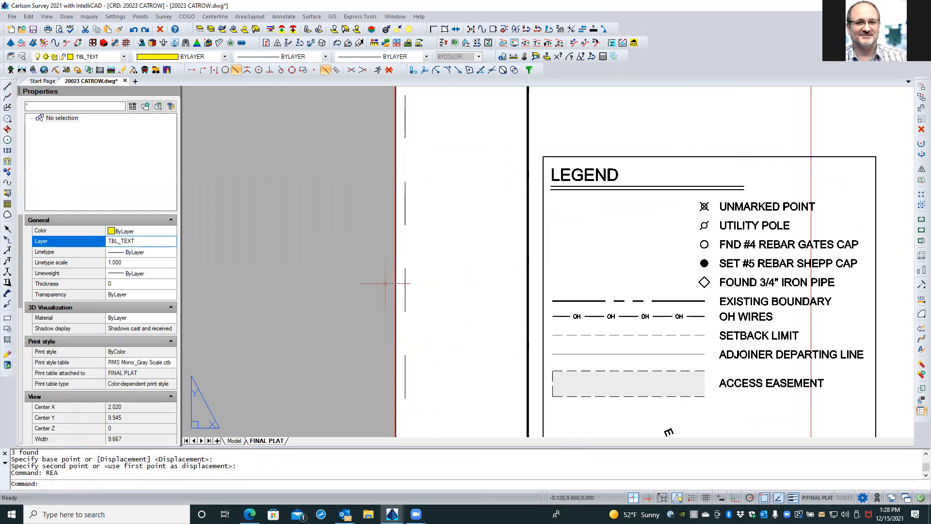
Step: Bring the dashed ACCESS EASEMENT outline polyline on the LEGEND layer to the front of the draw order, above its hatch
left_click(679, 397)
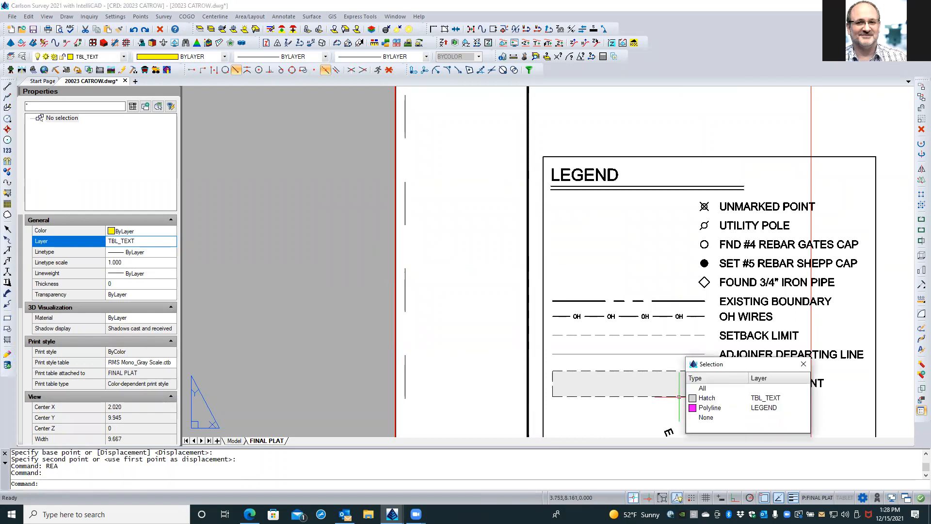
left_click(710, 408)
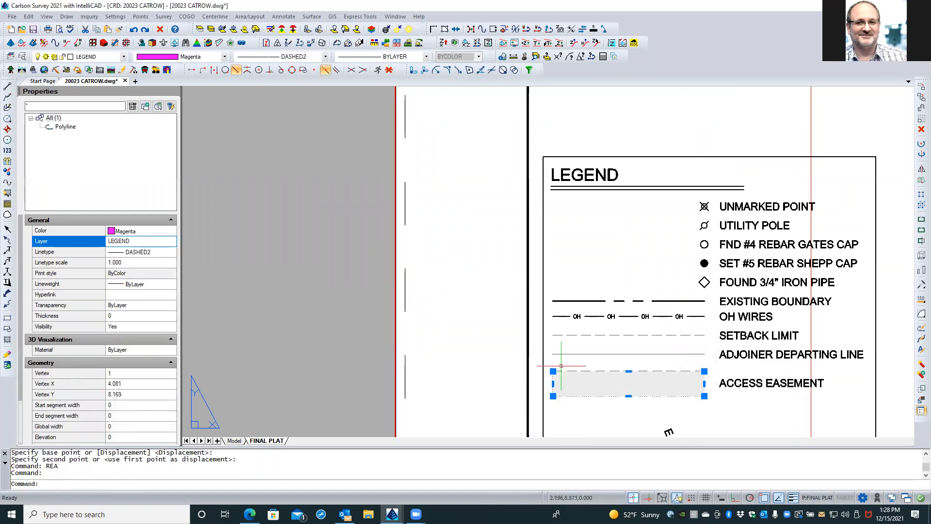
right_click(490, 340)
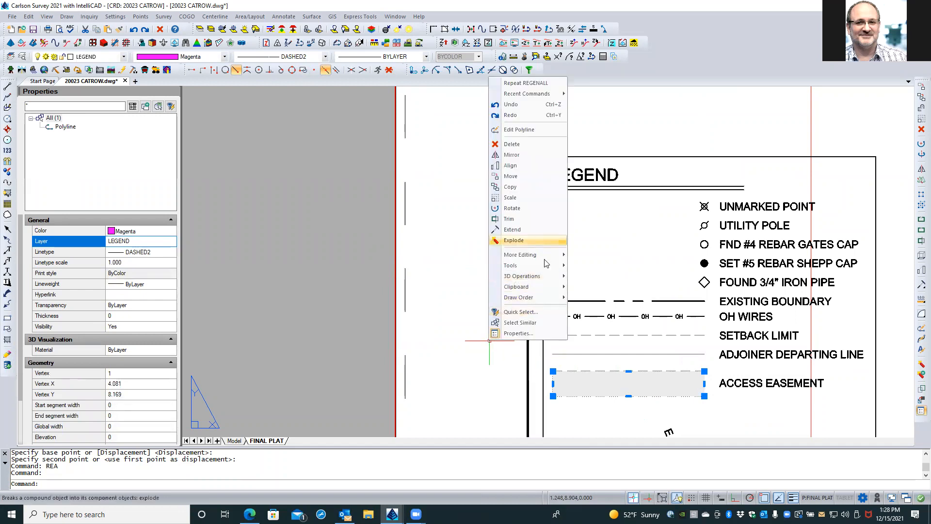
mouse_move(538, 298)
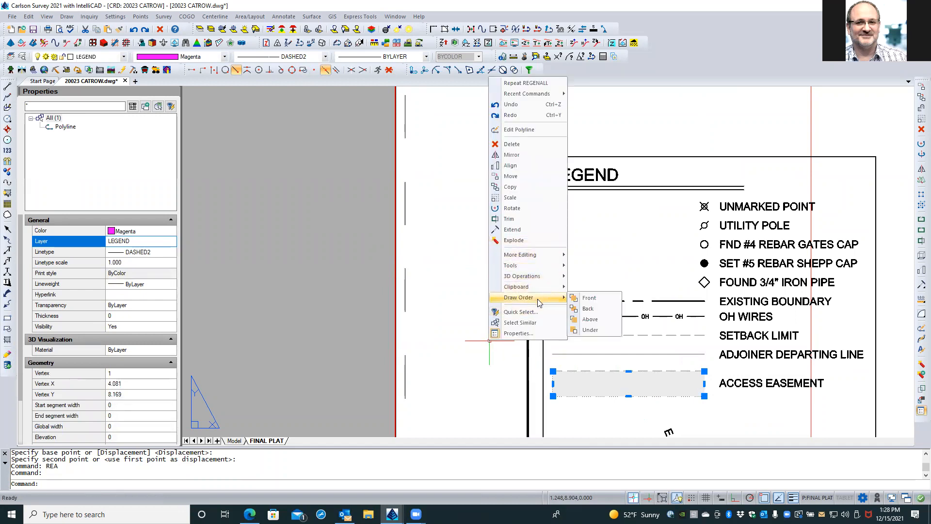
left_click(587, 298)
key("Escape")
key("Escape")
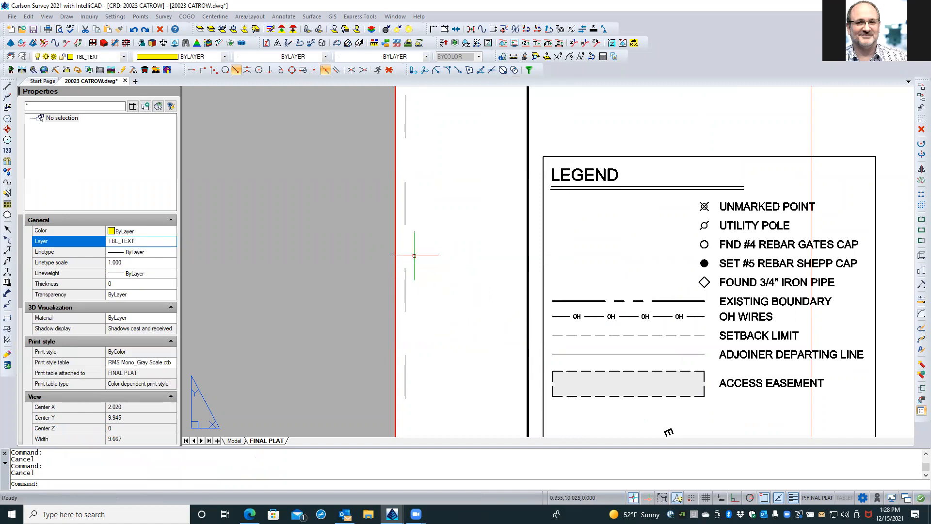
Step: Save the 20023 CATROW drawing with the legend in place on the FINAL PLAT layout
scroll(414, 256, "down", 3)
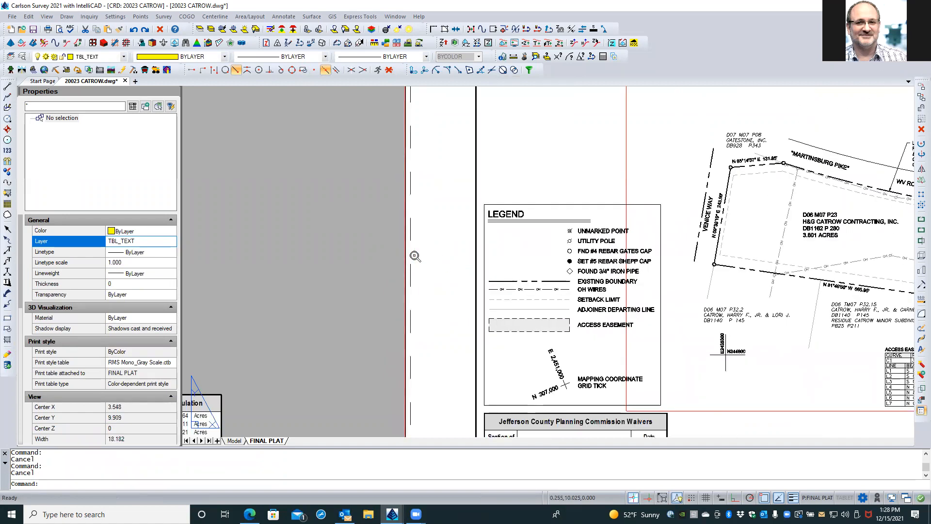
scroll(415, 256, "down", 2)
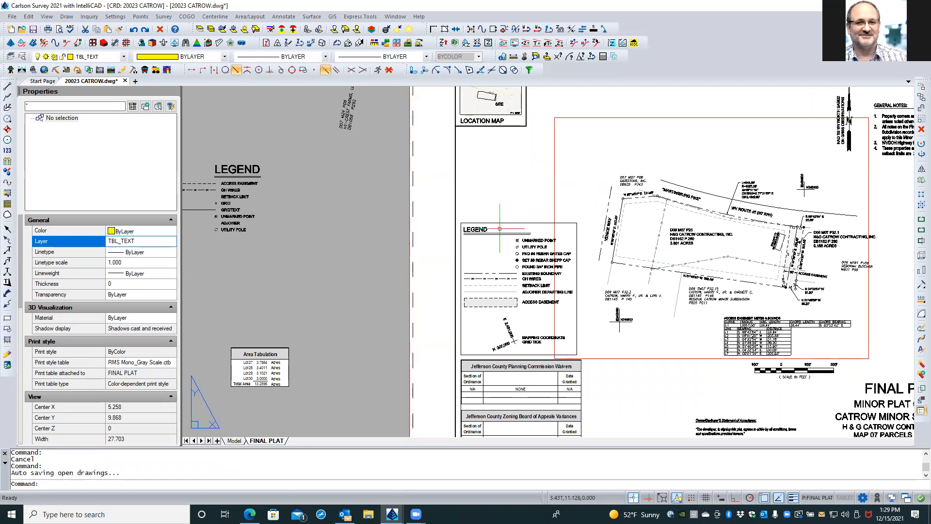
left_click(33, 29)
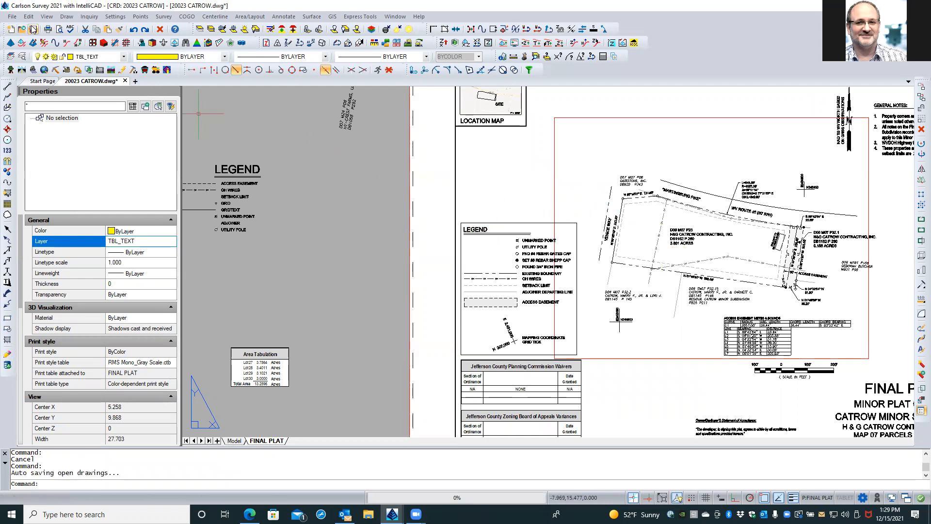